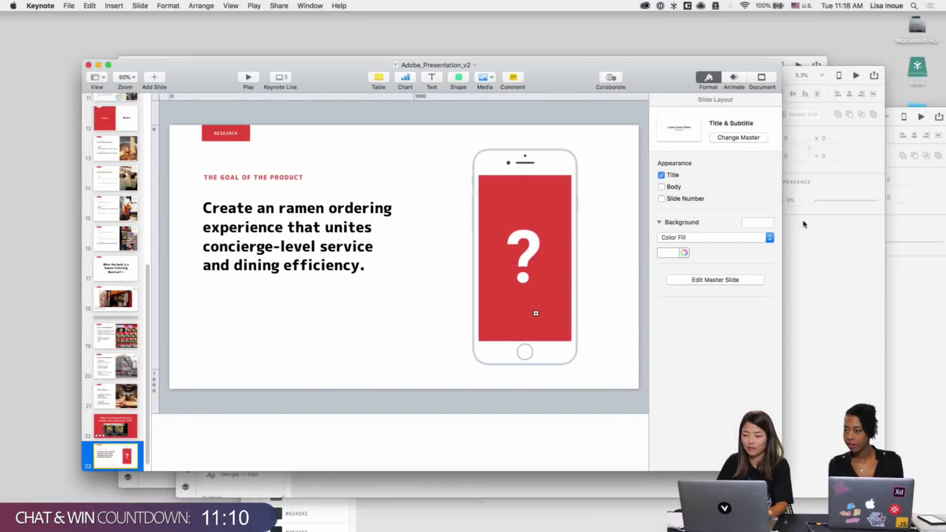
Step: Switch to Adobe XD and bring the x_Wires - Mobile and x_Material-design kit documents into view
click(805, 226)
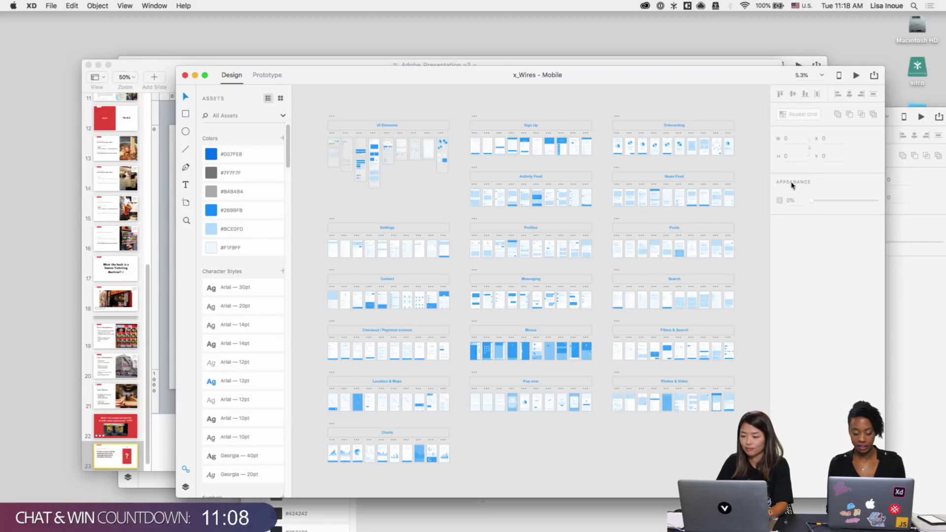
drag(644, 74, 621, 38)
click(884, 379)
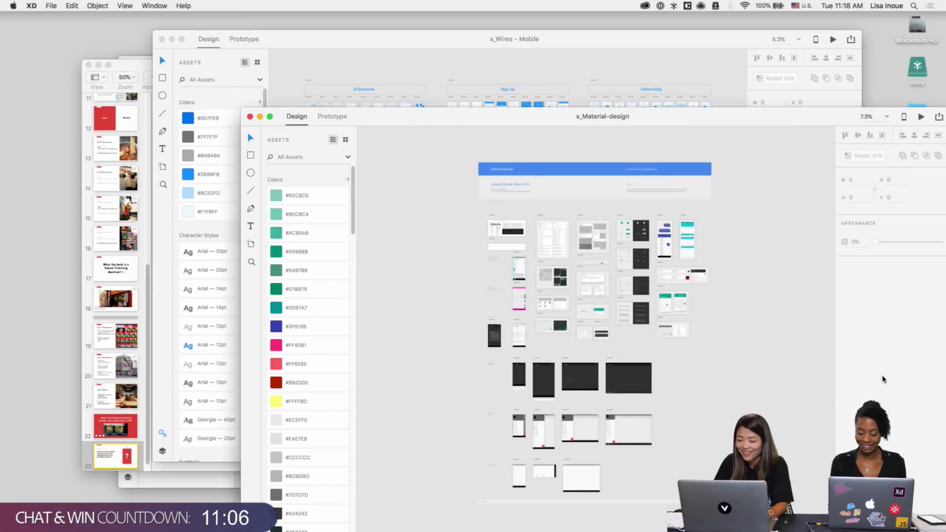
Step: Bring the AdobeLive_Wire document to the front and enlarge its window to nearly fill the desktop
key(ctrl+Up)
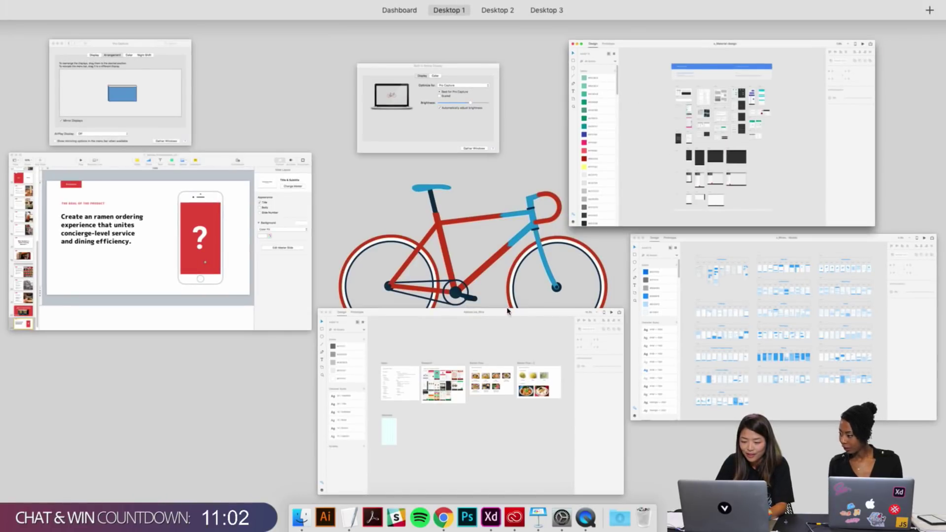
click(490, 353)
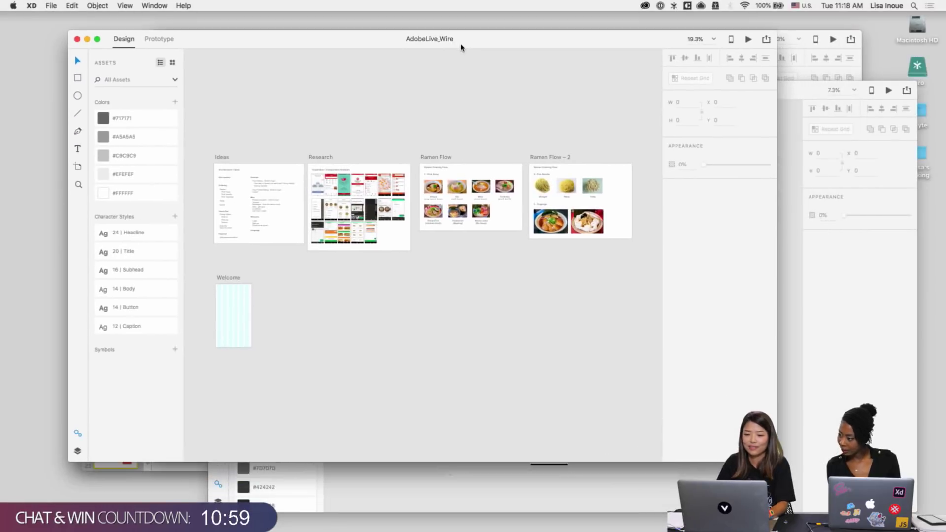
drag(461, 48, 404, 29)
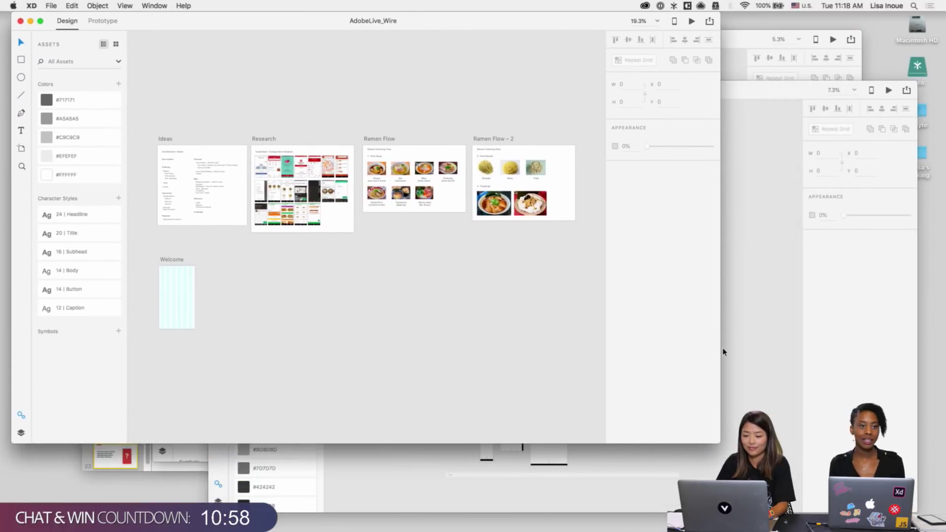
drag(720, 442, 915, 517)
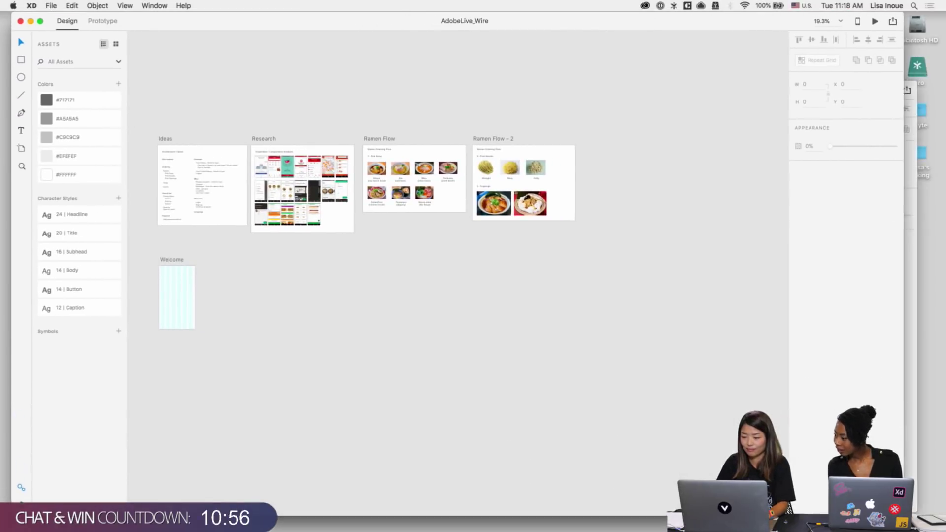
Step: Examine the Architecture / Ideas list on the Ideas artboard at 100% zoom
key(super+equal)
key(super+equal)
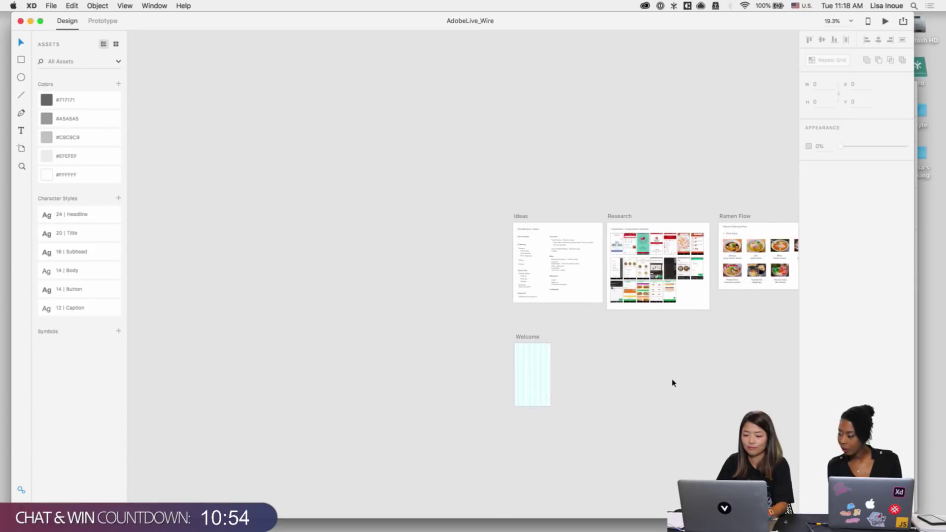
key(super+equal)
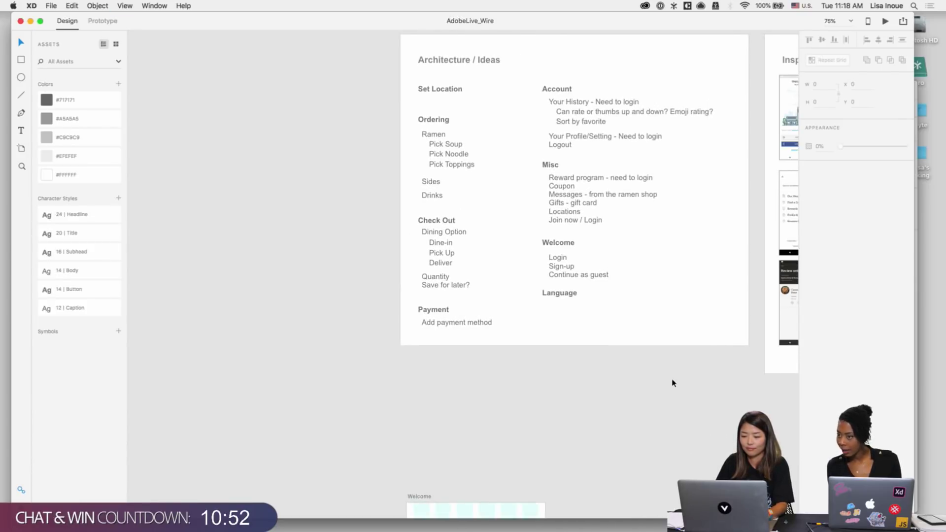
scroll(673, 383, up, 3)
scroll(674, 383, right, 2)
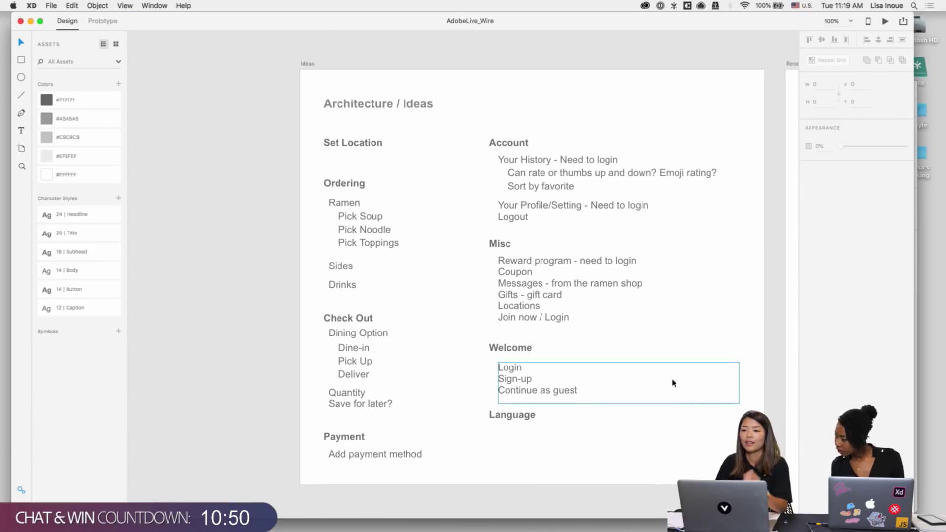
scroll(503, 64, right, 3)
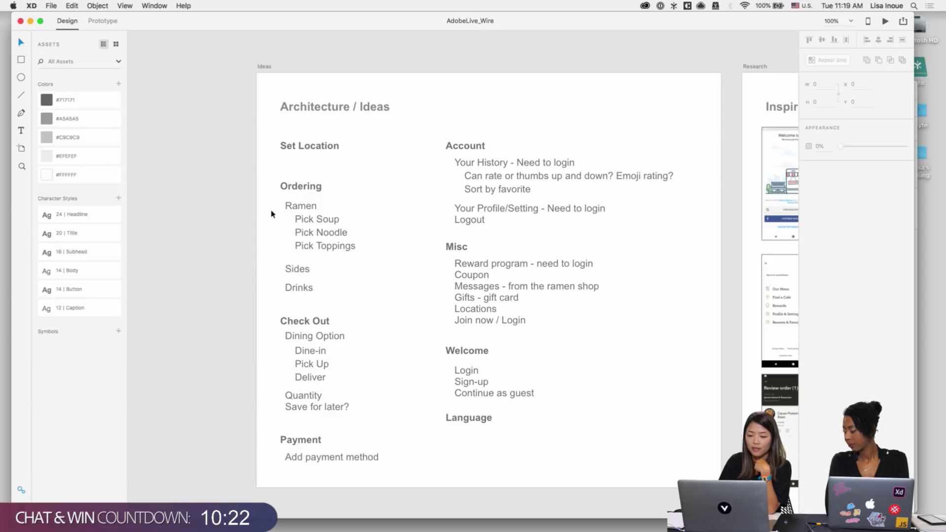
scroll(264, 286, down, 2)
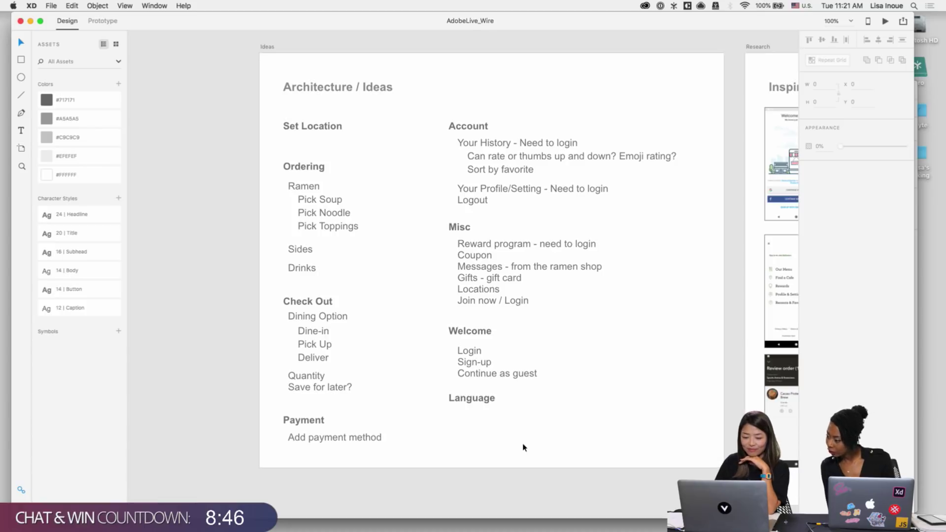
Step: Review the whole Inspiration / Comparative Analysis collection on the Research artboard
scroll(562, 417, right, 5)
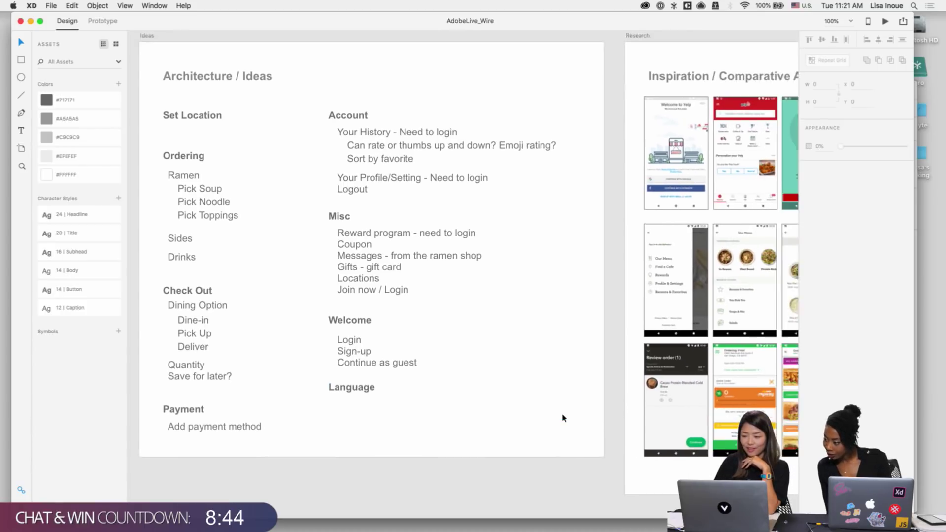
scroll(562, 417, right, 10)
scroll(563, 417, up, 2)
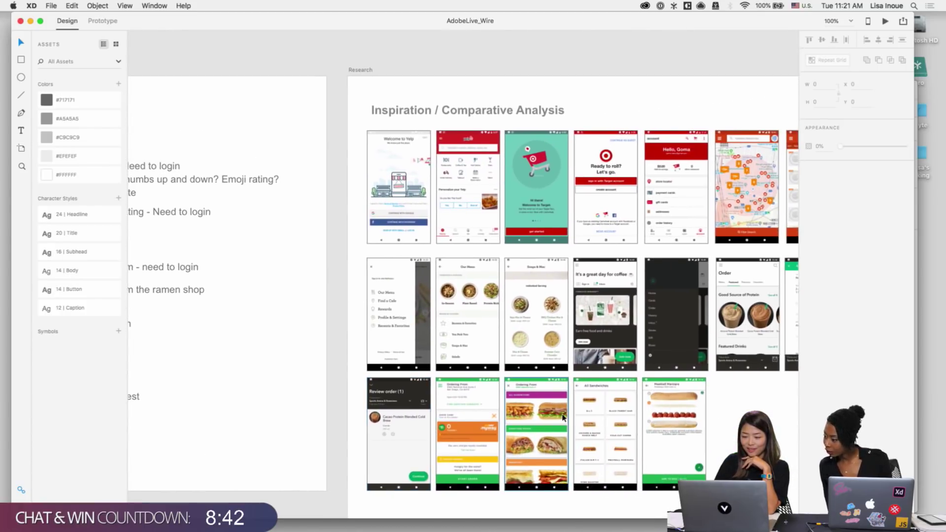
scroll(562, 417, right, 15)
scroll(562, 417, down, 3)
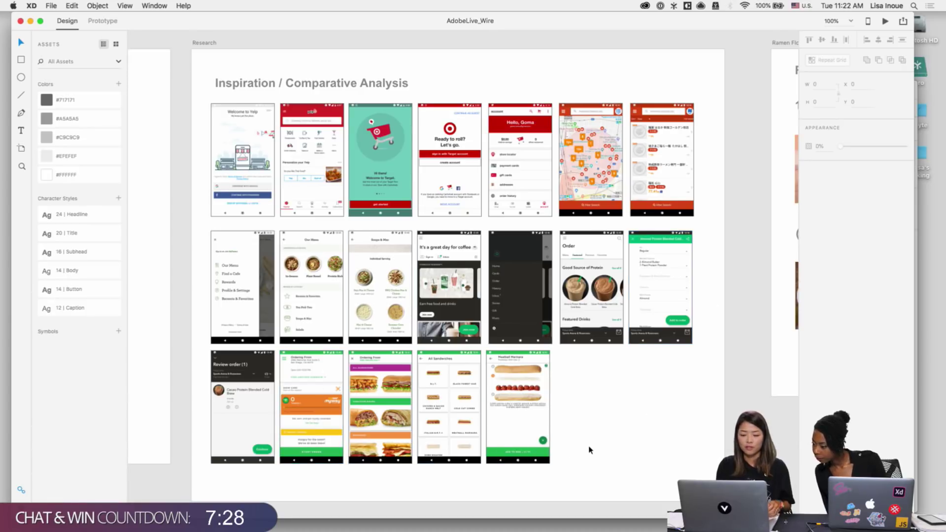
Step: Examine the reference apps' navigation, menu, ordering and order-review screens on the Research artboard at 200% zoom
key(super+2)
scroll(590, 450, down, 3)
scroll(590, 450, left, 3)
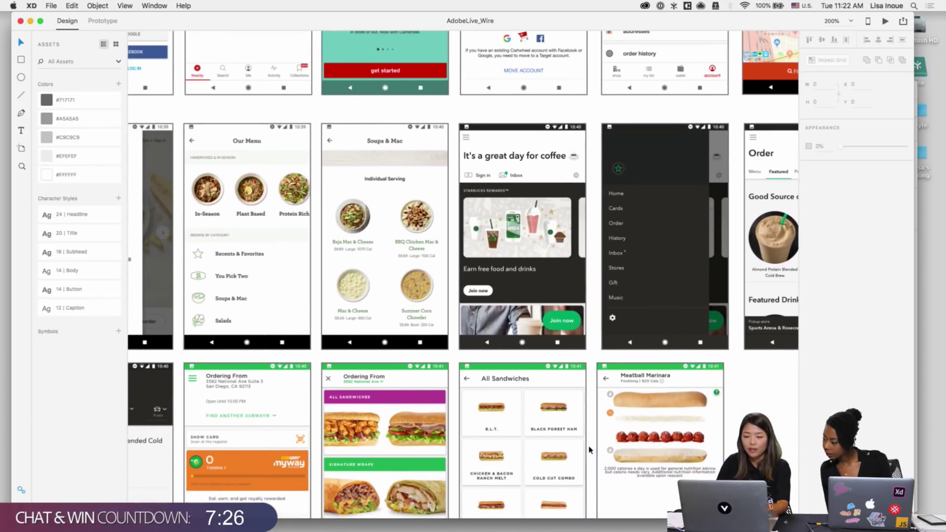
scroll(590, 450, left, 3)
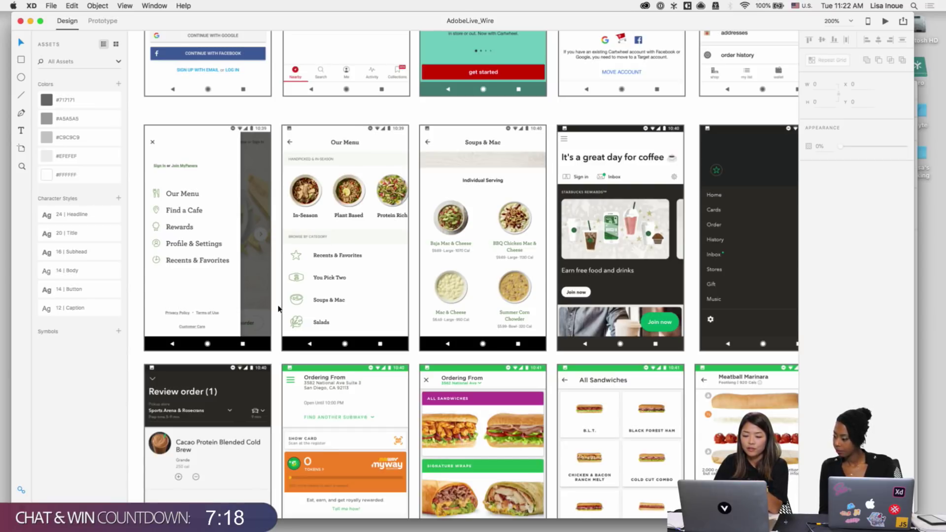
scroll(278, 309, down, 3)
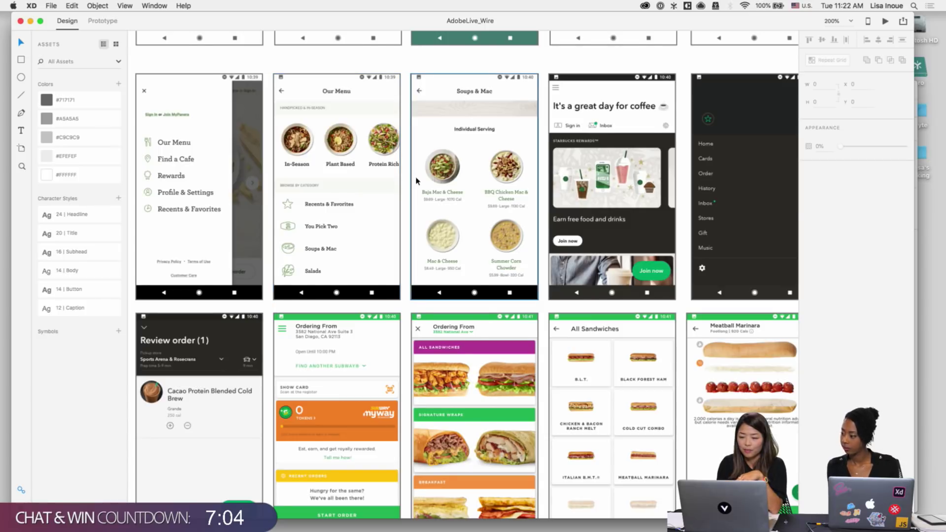
scroll(416, 181, right, 5)
scroll(416, 181, right, 6)
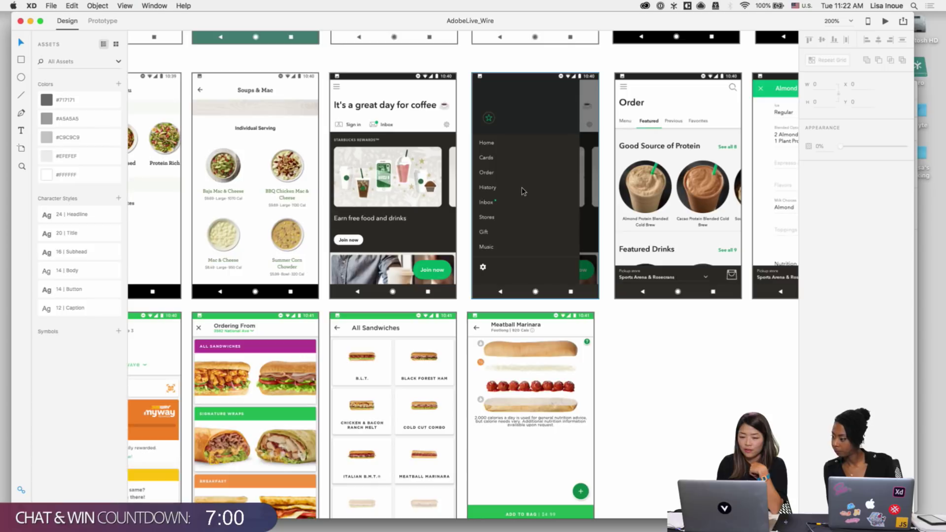
scroll(523, 192, right, 4)
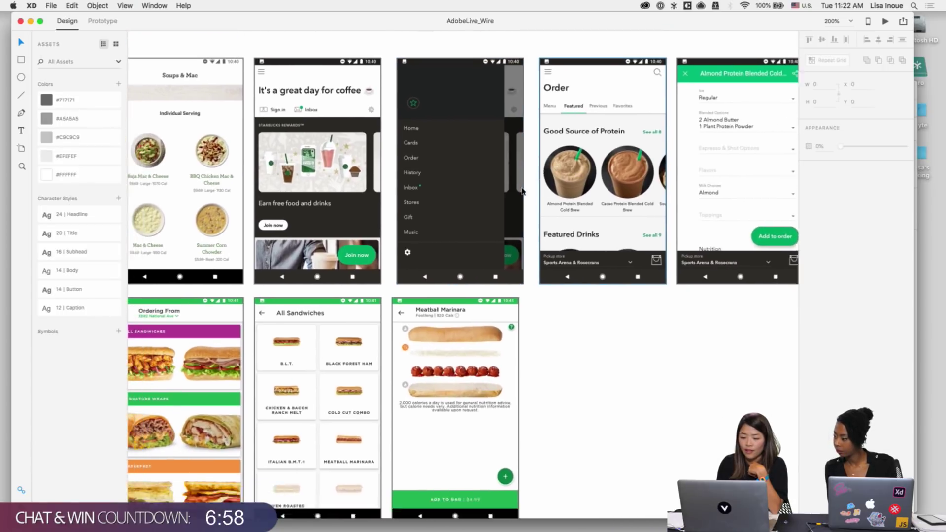
scroll(523, 192, left, 15)
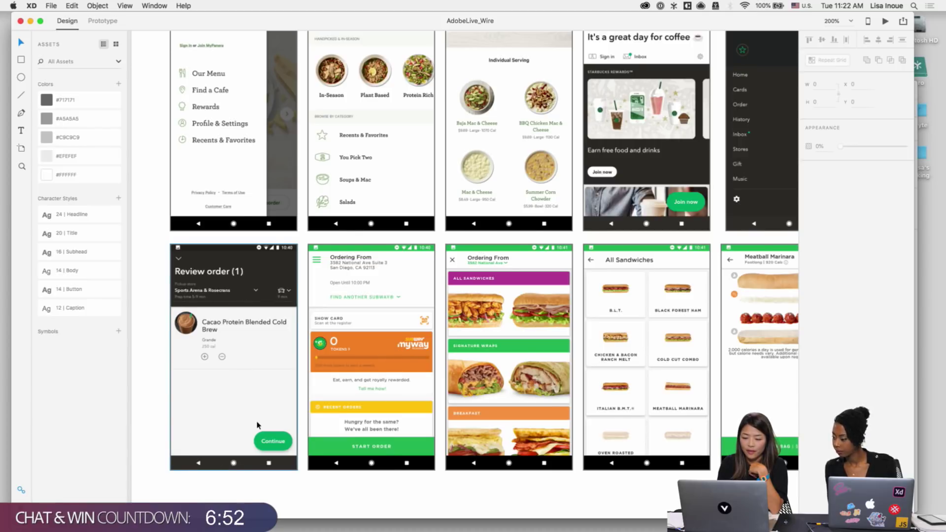
scroll(257, 425, right, 5)
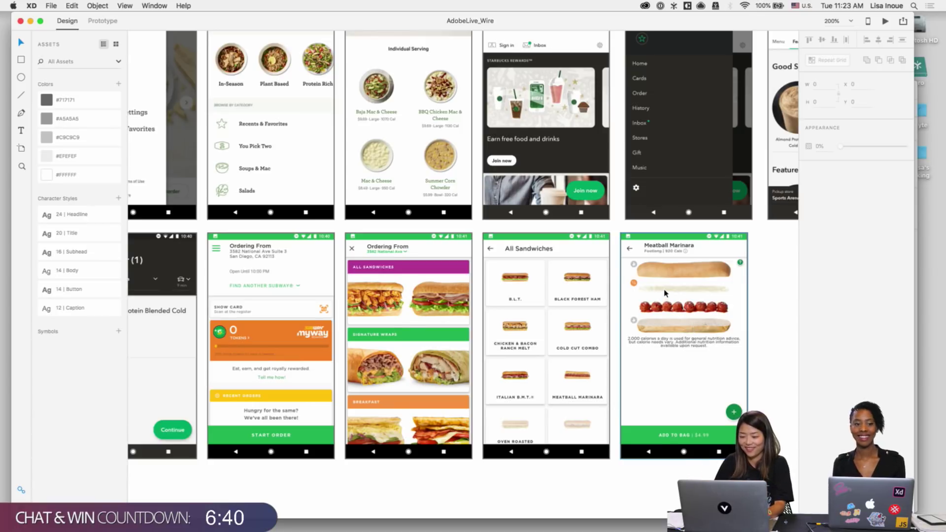
Step: Return to 100% zoom and inspect the empty Welcome artboard with its column grid below the Ideas artboard
key(super+1)
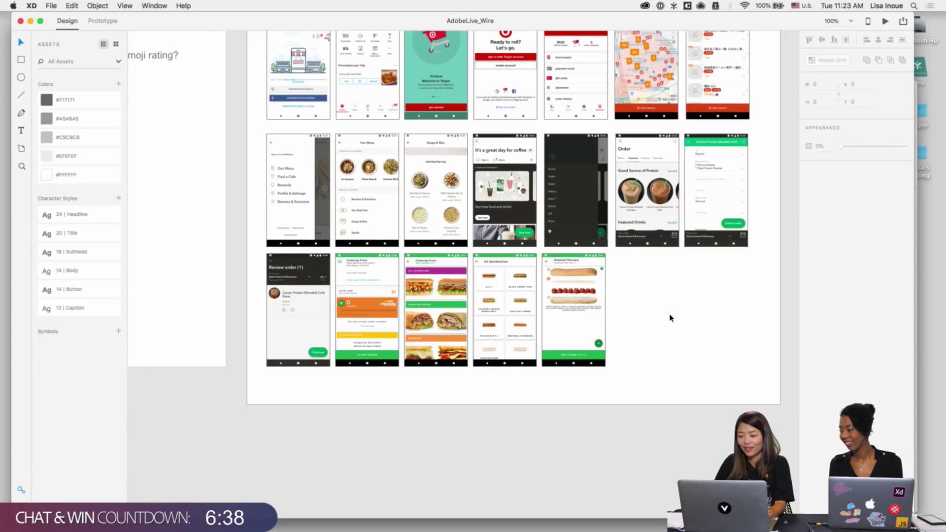
scroll(669, 357, left, 15)
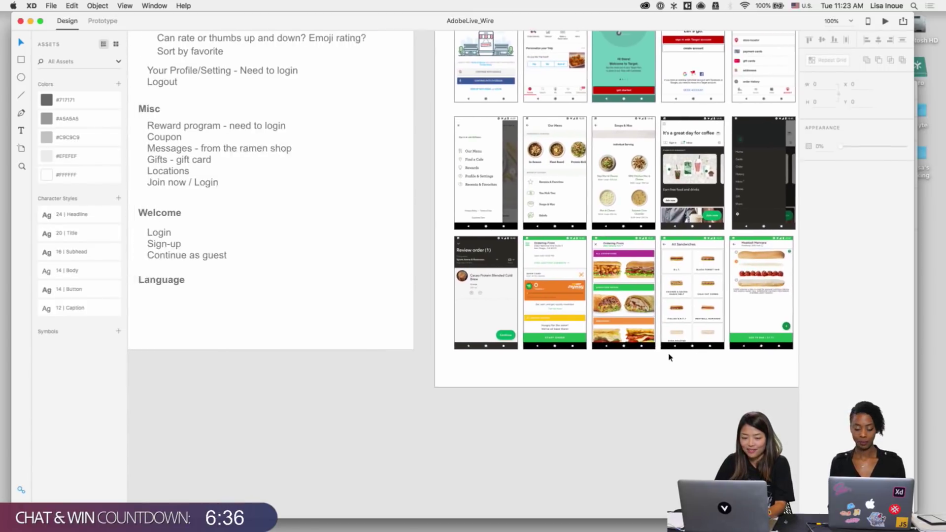
scroll(670, 358, left, 5)
scroll(670, 360, down, 15)
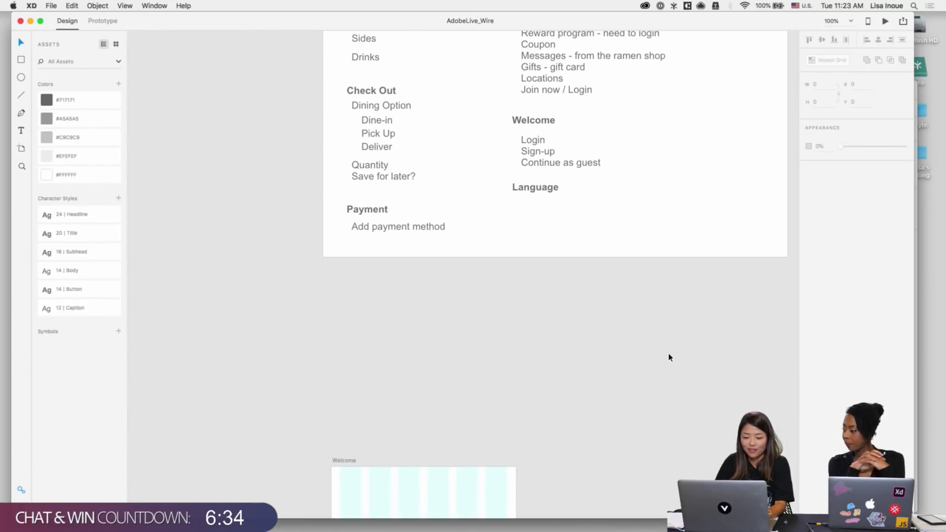
scroll(669, 365, down, 5)
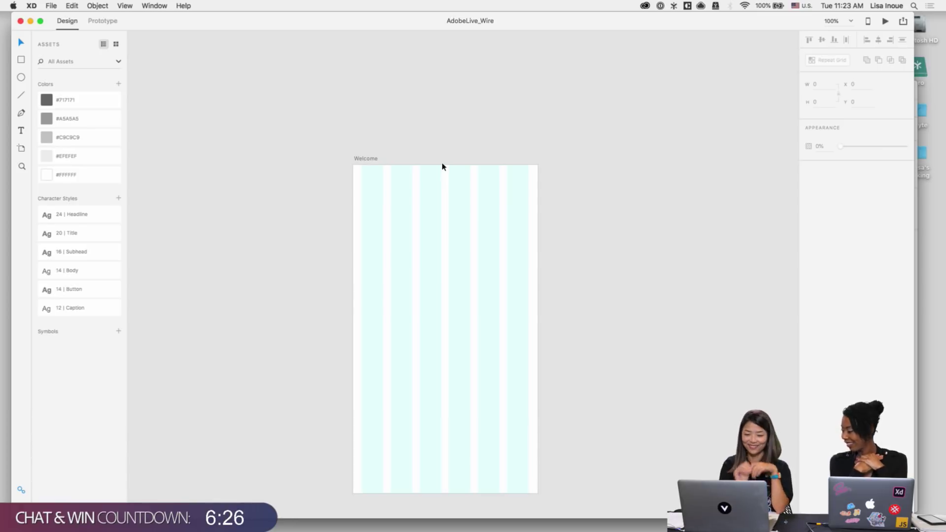
drag(380, 23, 384, 26)
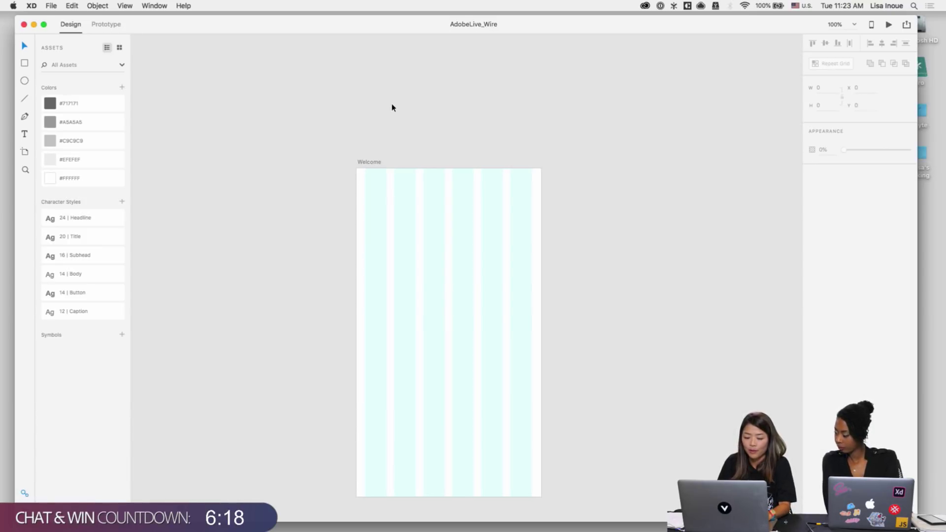
Step: Switch to the x_Wires - Mobile document and examine its UI Elements artboards, including icons, text styles and buttons
key(ctrl+Up)
click(700, 254)
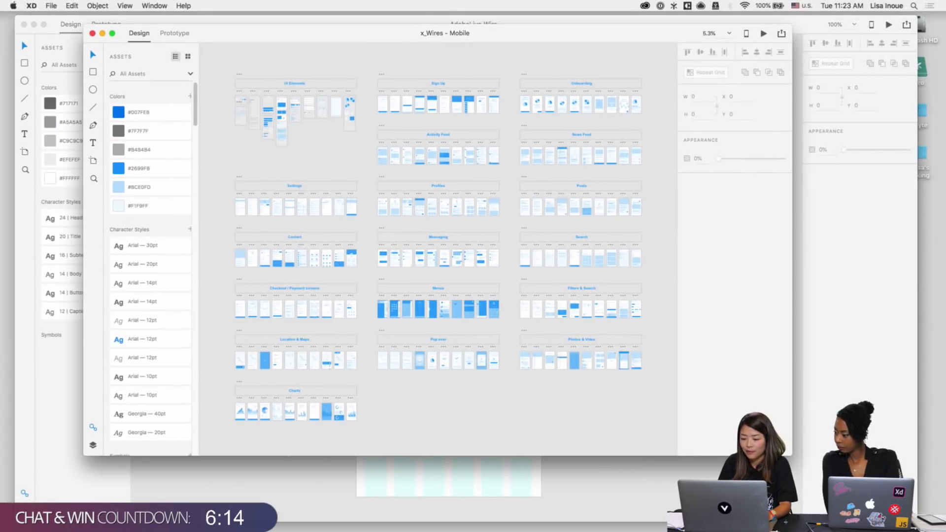
scroll(562, 300, left, 5)
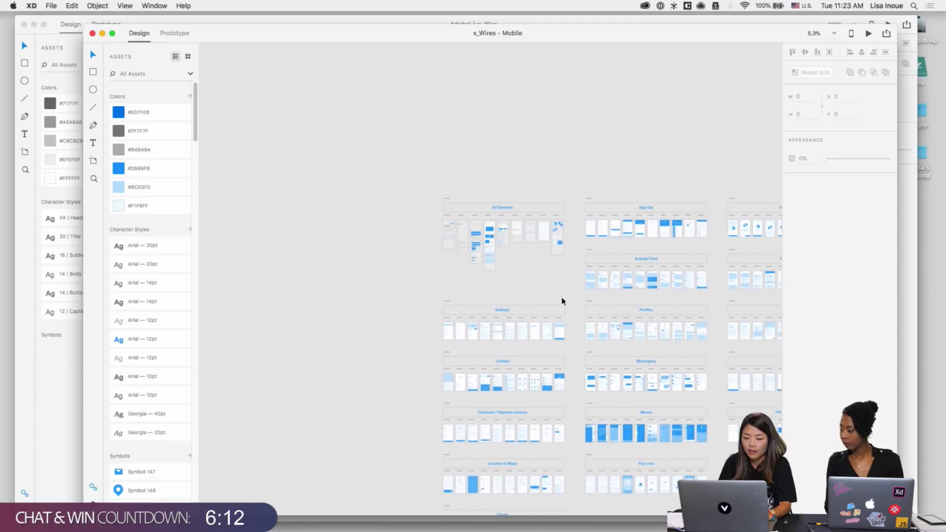
scroll(562, 301, up, 10)
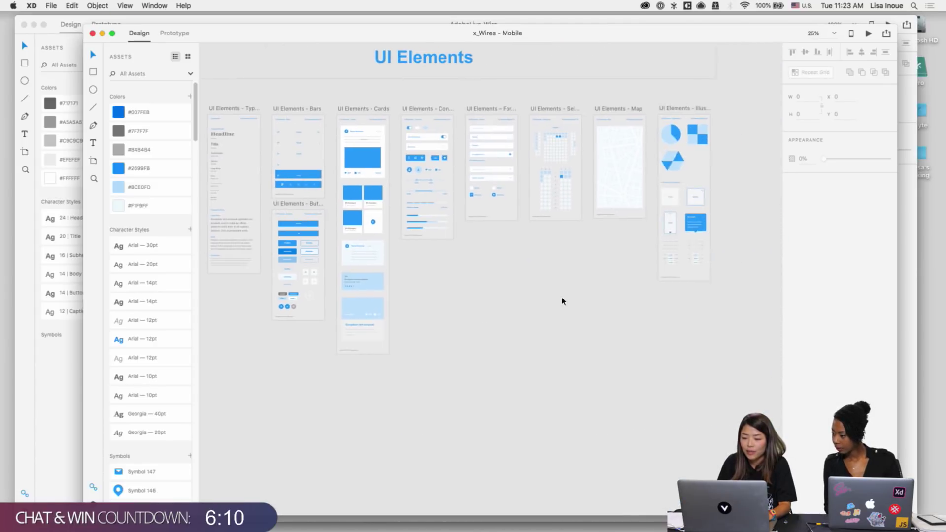
scroll(562, 300, right, 5)
scroll(562, 301, left, 5)
scroll(562, 301, up, 10)
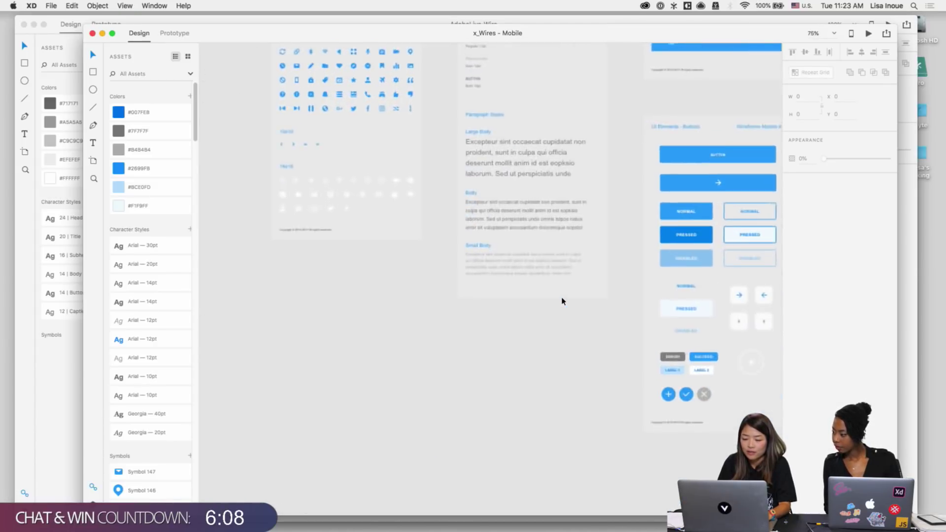
scroll(563, 300, up, 5)
scroll(562, 301, left, 3)
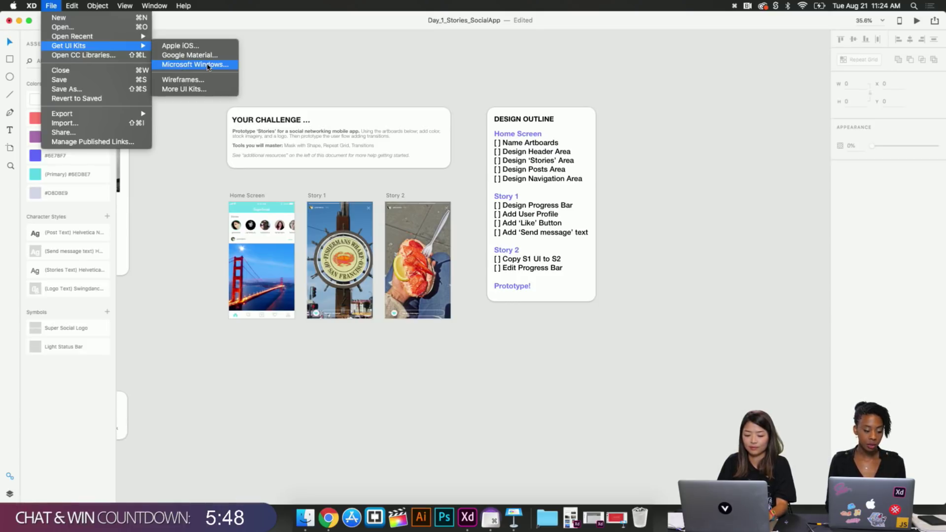
Step: Open the Wireframes UI kit's web page from XD and look over the Wires project on Behance
click(186, 83)
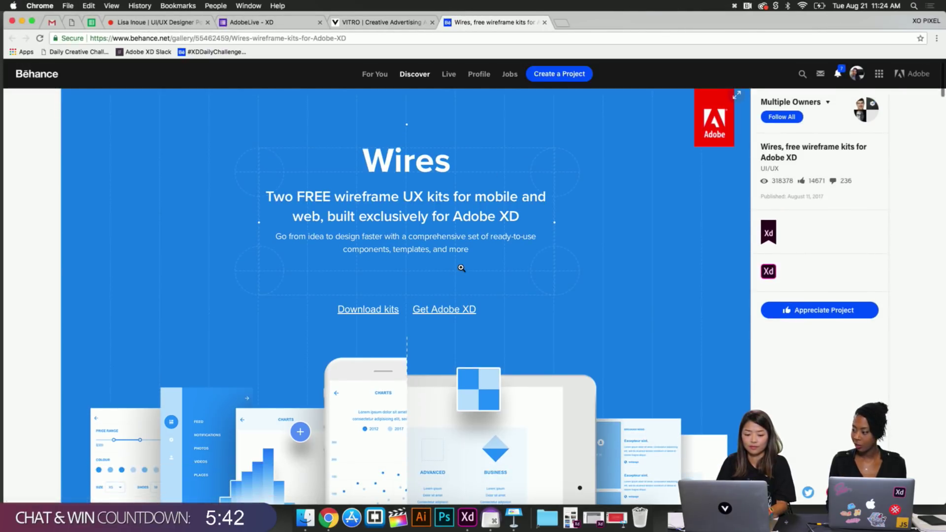
scroll(461, 268, down, 3)
scroll(461, 268, down, 3)
scroll(461, 268, up, 5)
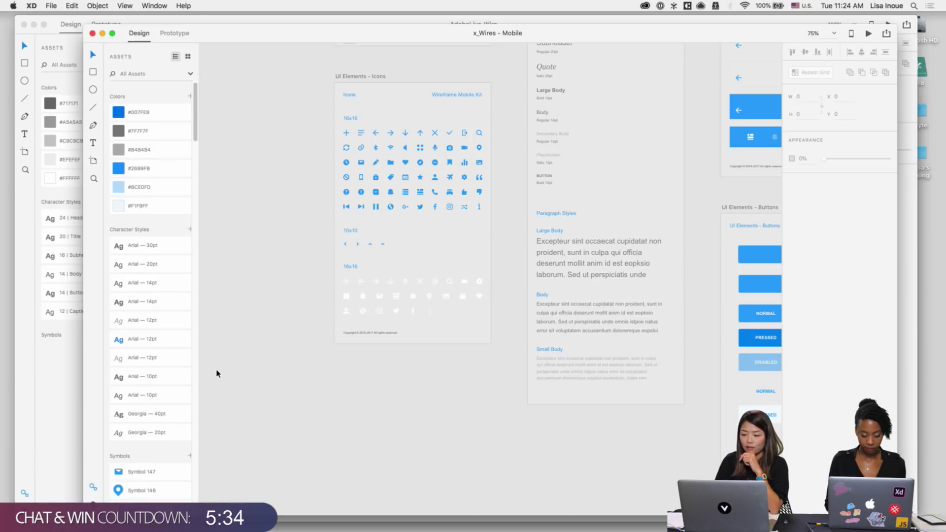
Step: Examine the paragraph styles and the UI Elements - Buttons artboard in the x_Wires - Mobile kit
scroll(252, 380, right, 8)
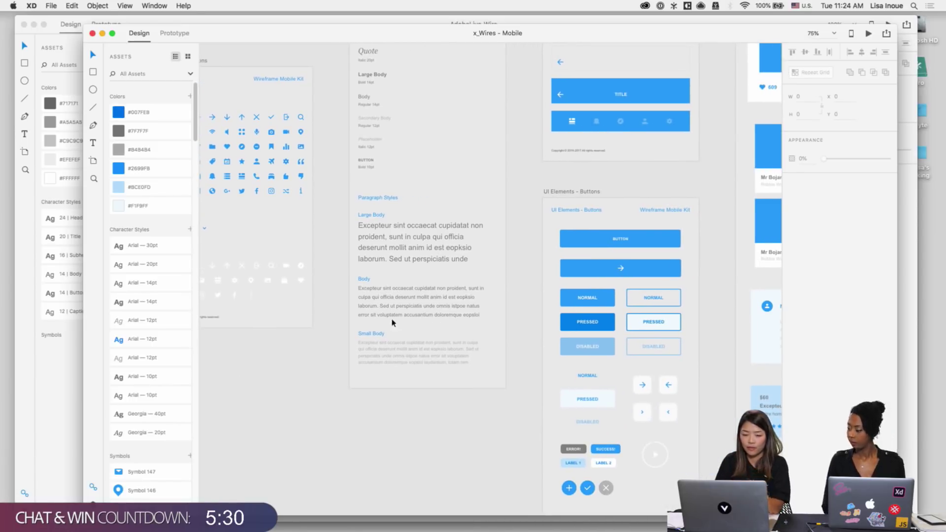
scroll(251, 319, down, 3)
scroll(252, 319, right, 3)
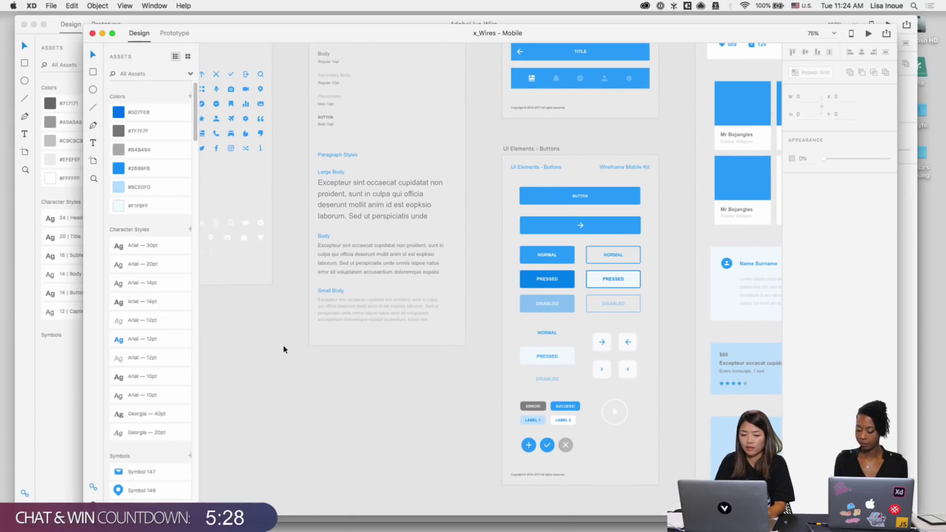
Step: Switch to the x_Material-design document and find the Dark Theme artboard with the Settings screen among its component artboards
key(ctrl+Up)
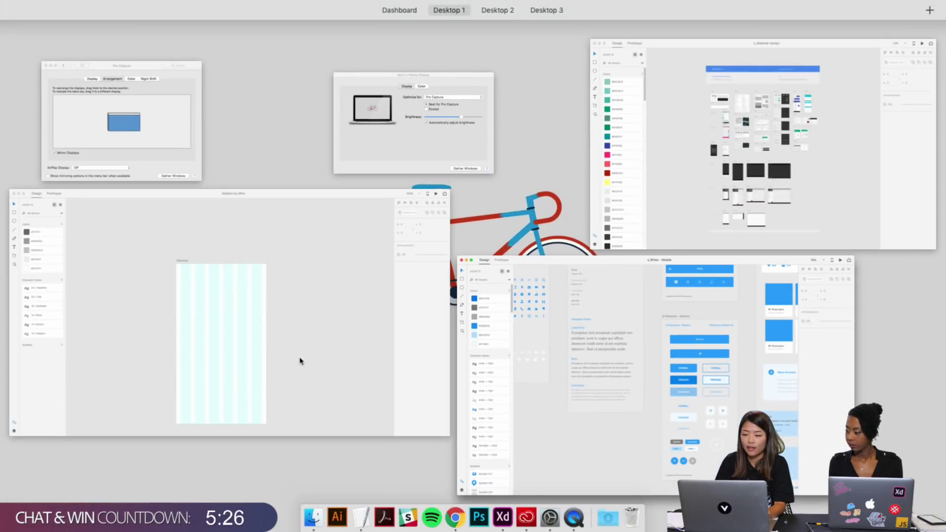
click(677, 141)
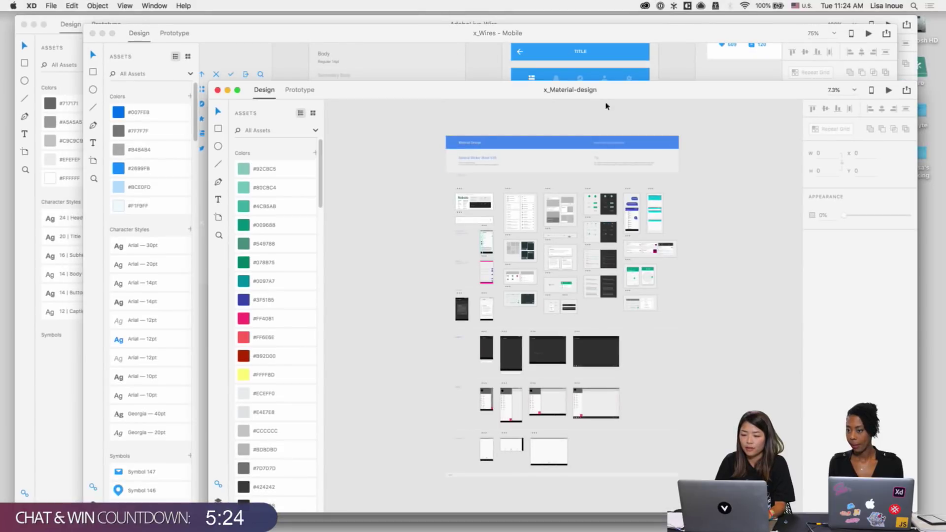
drag(576, 89, 519, 67)
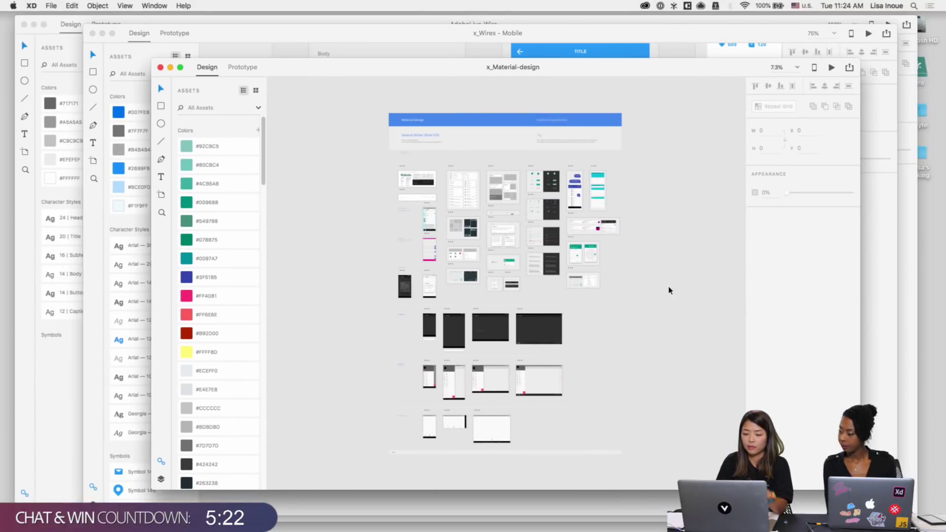
scroll(672, 300, up, 5)
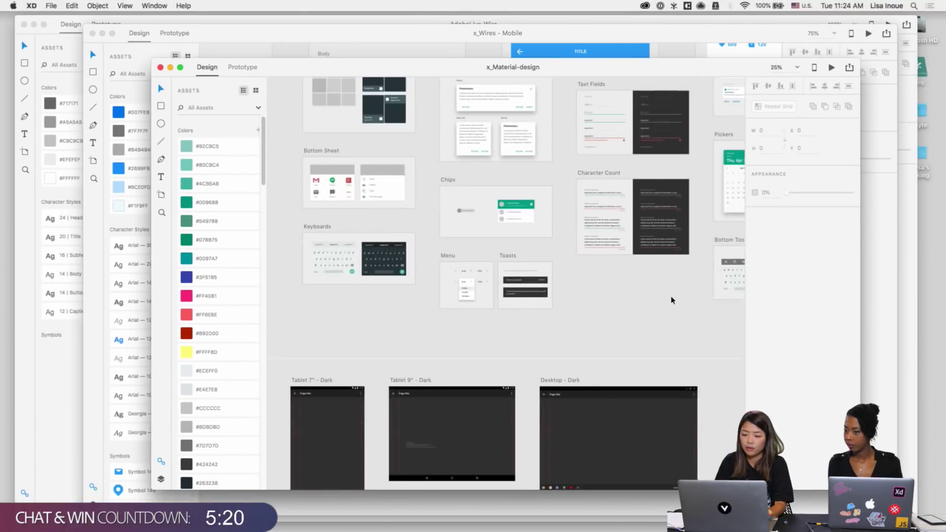
key(super+equal)
key(super+equal)
key(super+equal)
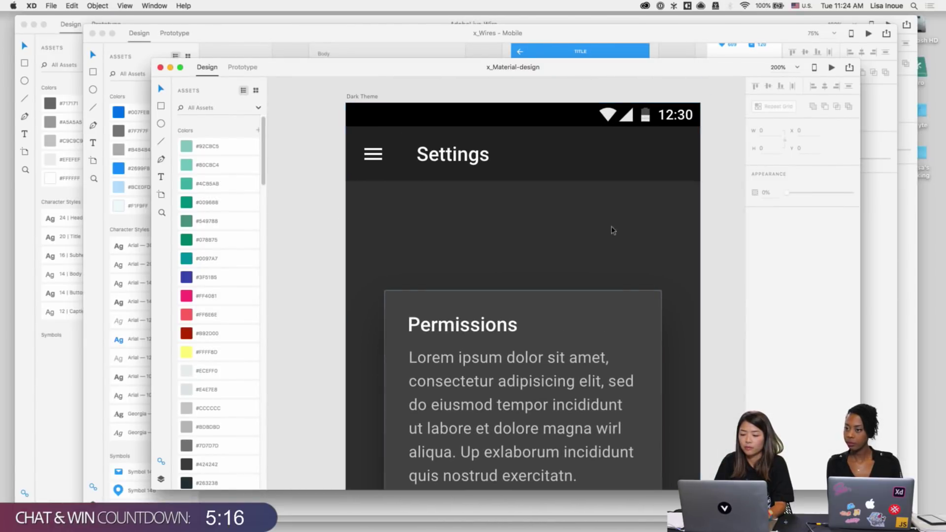
Step: Copy the Settings screen group from the Dark Theme artboard and paste it onto the Welcome artboard in AdobeLive_Wire
click(537, 117)
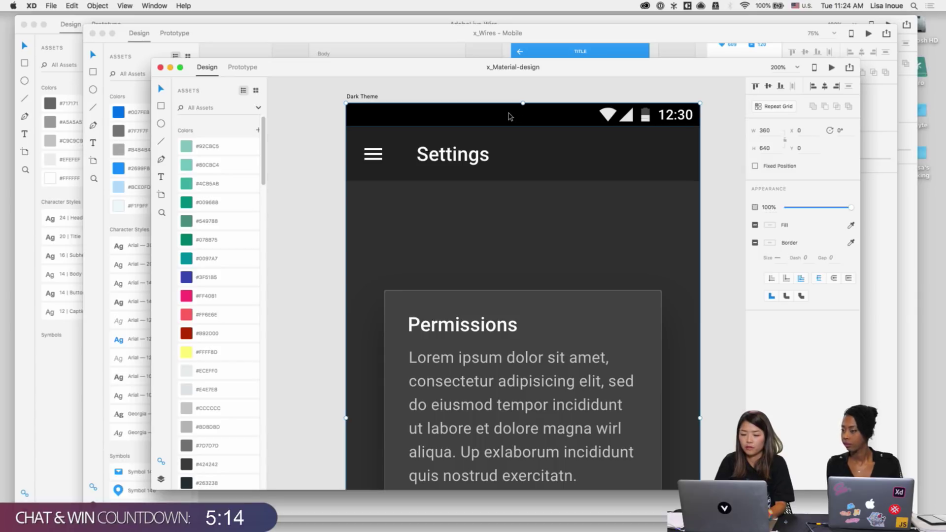
drag(469, 68, 407, 42)
key(super+minus)
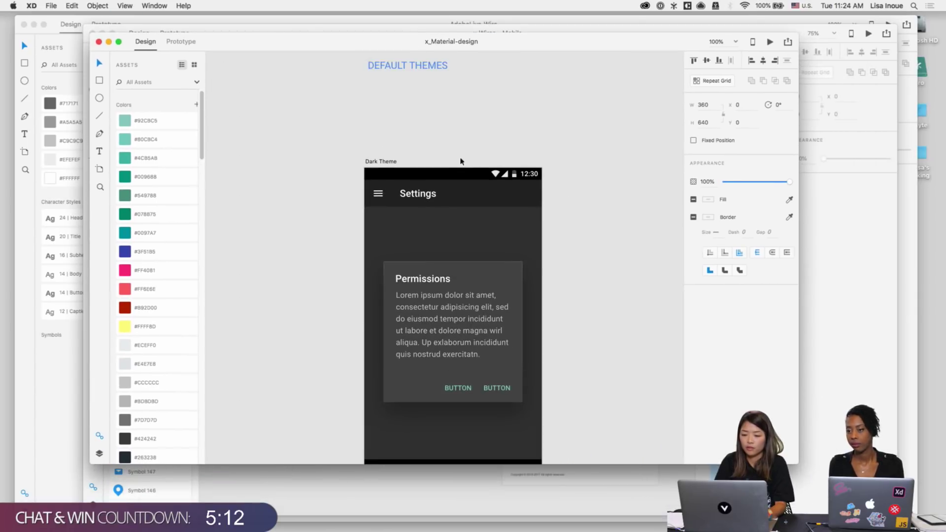
scroll(443, 164, down, 3)
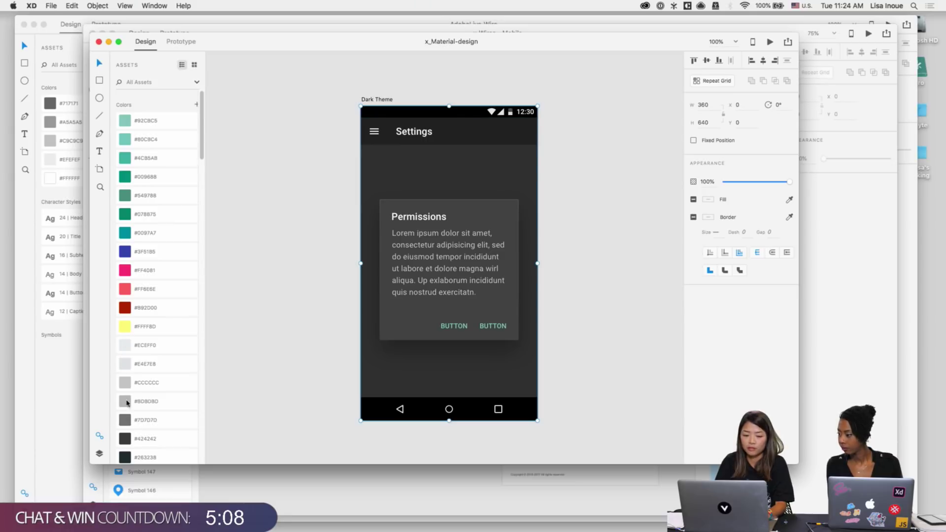
key(ctrl+Up)
key(ctrl+Up)
key(super+grave)
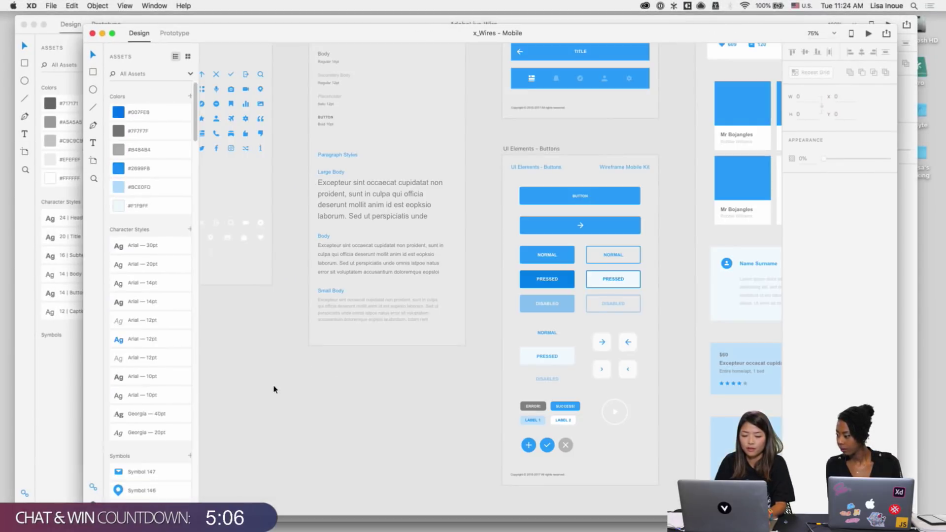
key(super+grave)
key(super+v)
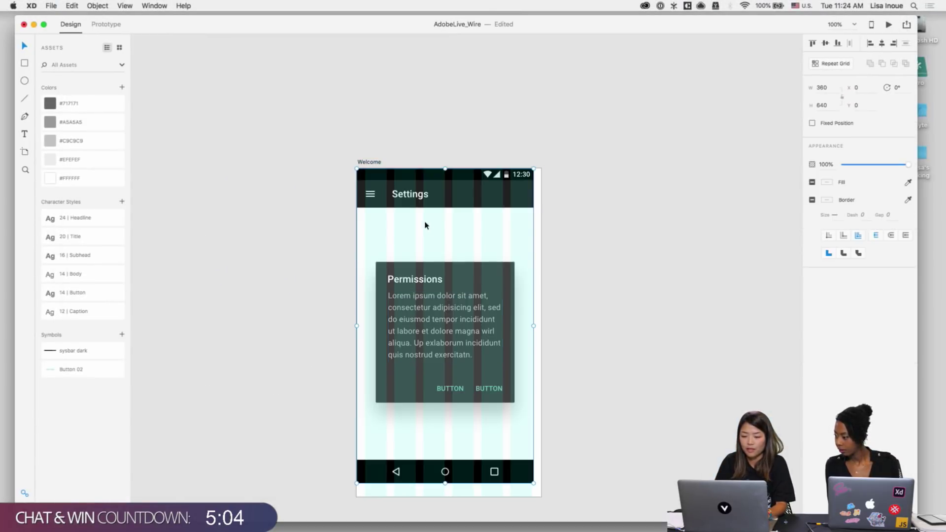
Step: Ungroup the pasted Settings screen and its header bar on the Welcome artboard
right_click(437, 198)
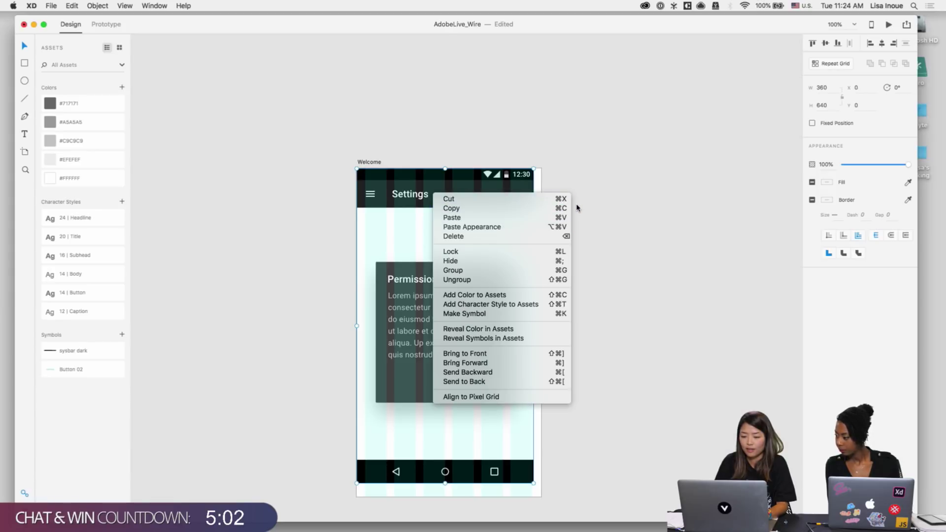
key(shift+super+g)
click(502, 199)
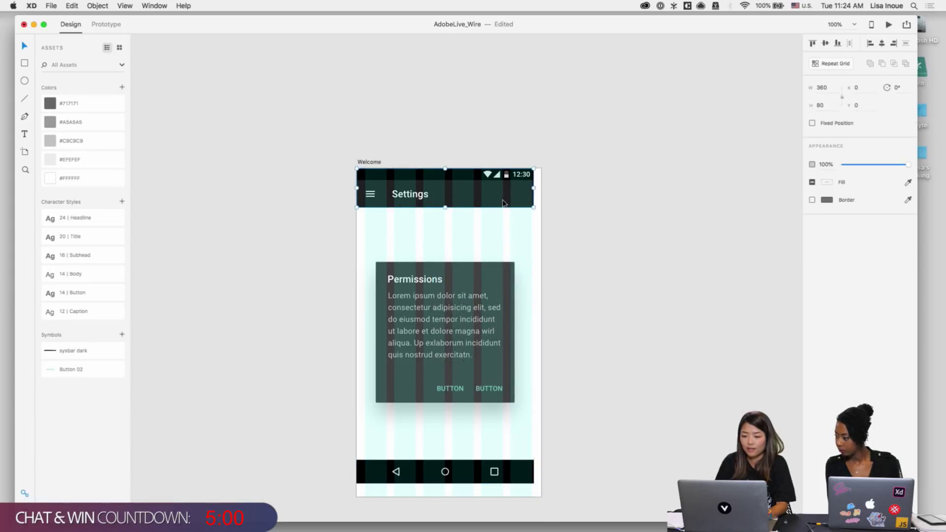
right_click(504, 199)
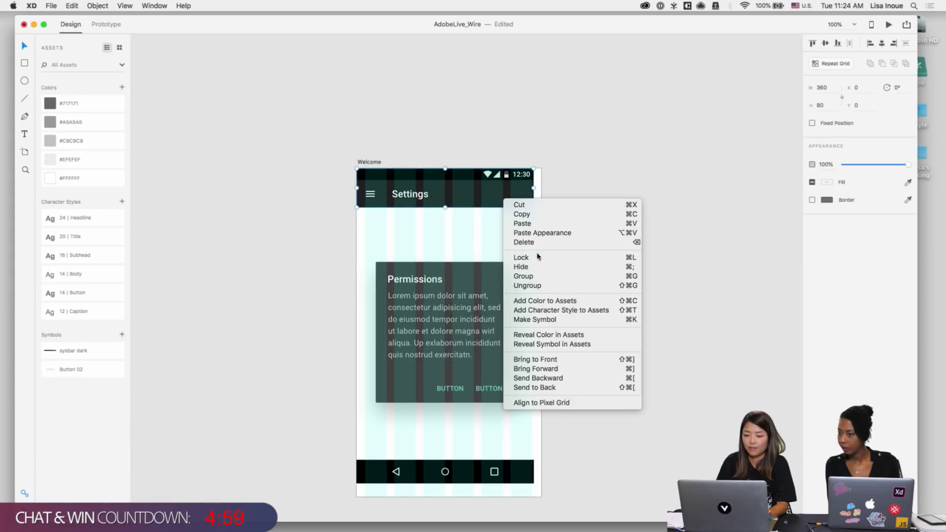
click(528, 285)
click(575, 206)
Step: Delete the header background, its divider line, the Permissions dialog and the navigation bar, keeping the status bar on the Welcome artboard
click(509, 199)
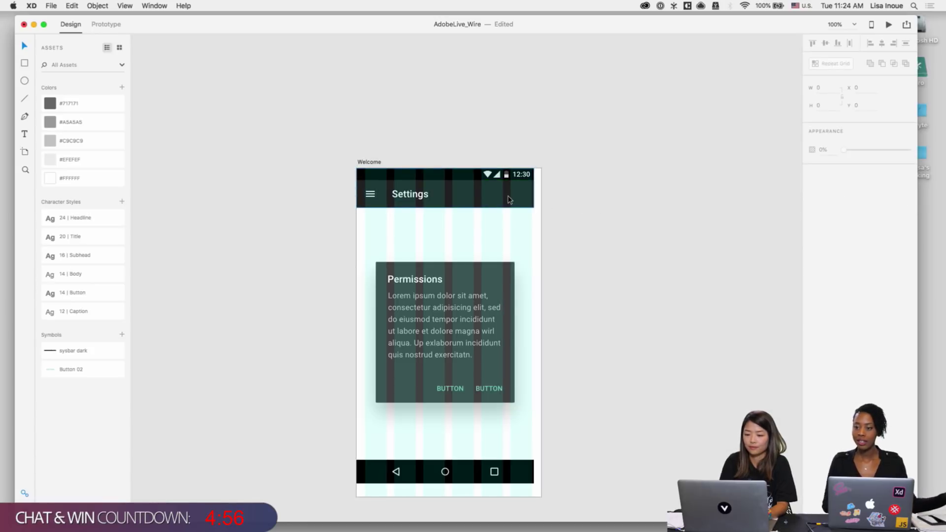
click(510, 199)
key(Delete)
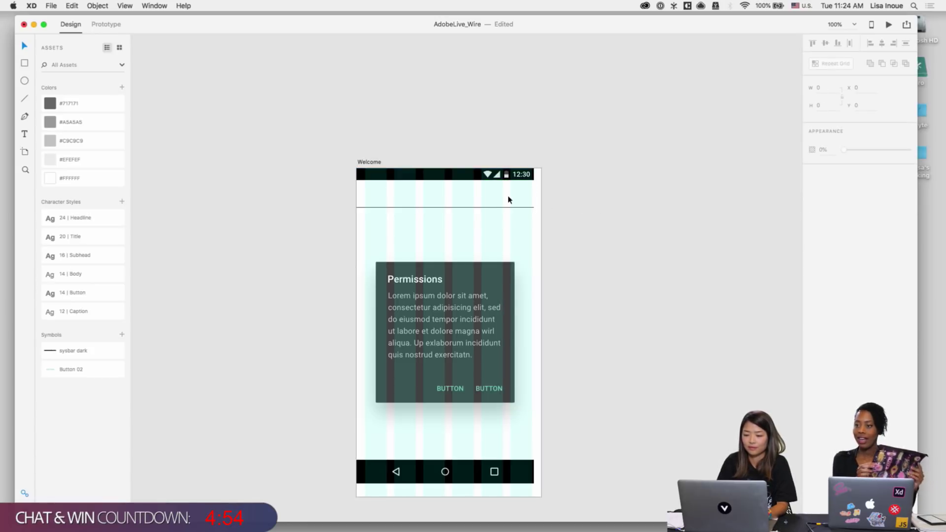
click(485, 208)
key(Delete)
drag(406, 220, 501, 439)
key(Delete)
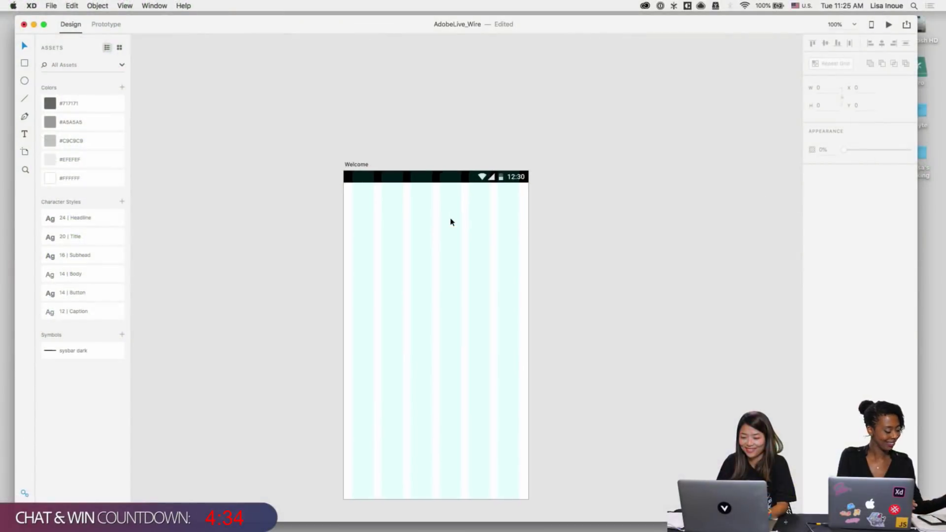
Step: Select the status bar on the Welcome artboard and rename its sysbar dark symbol to App Bar
scroll(450, 221, up, 2)
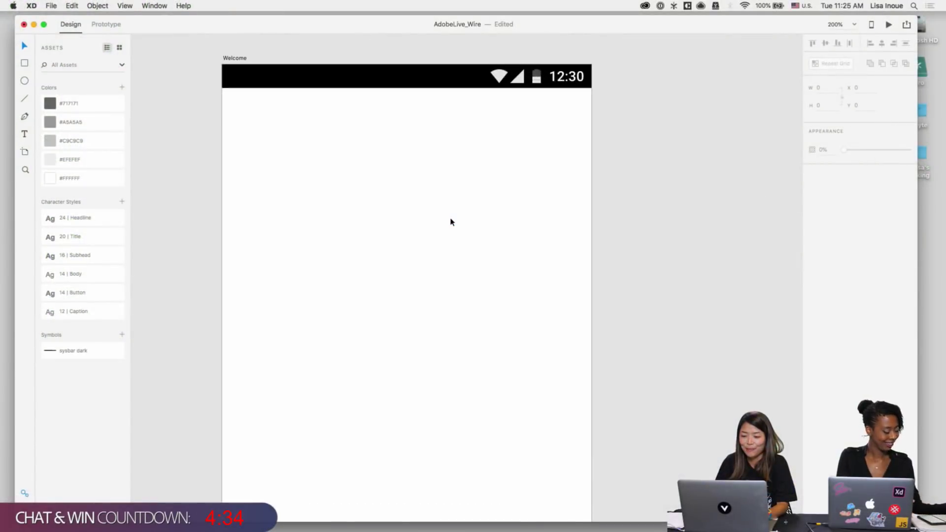
click(351, 145)
click(332, 173)
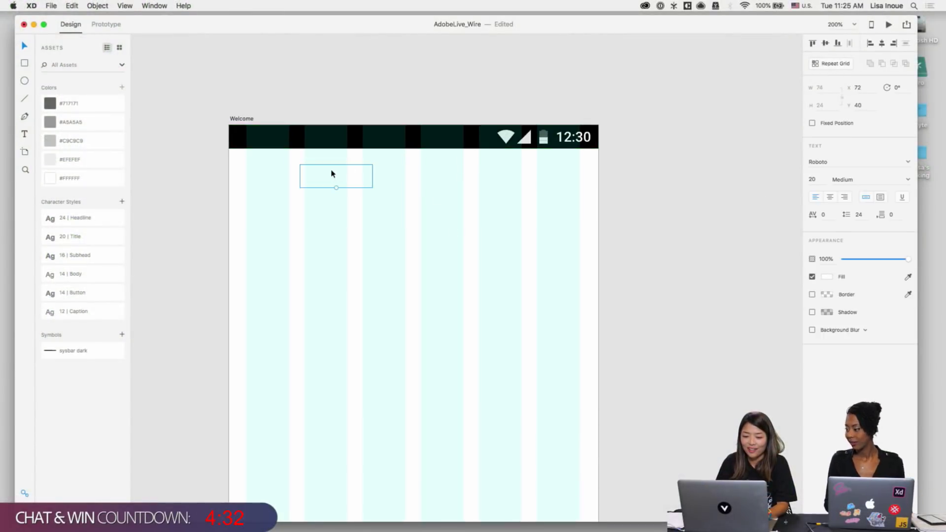
key(Escape)
click(341, 143)
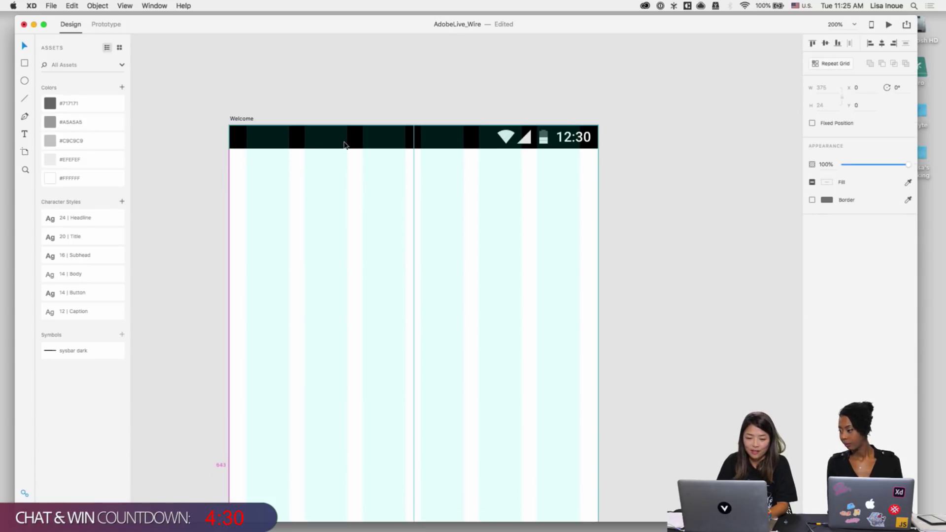
double_click(93, 351)
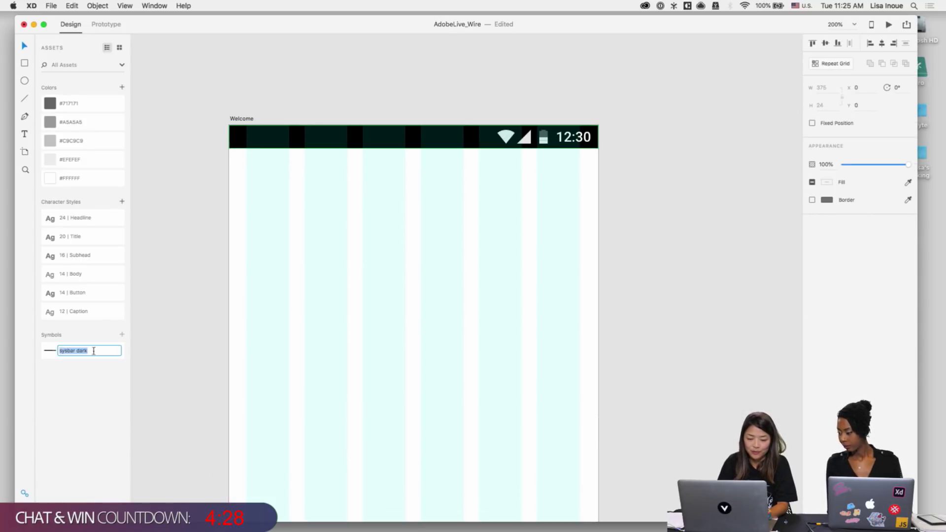
text(App Bar)
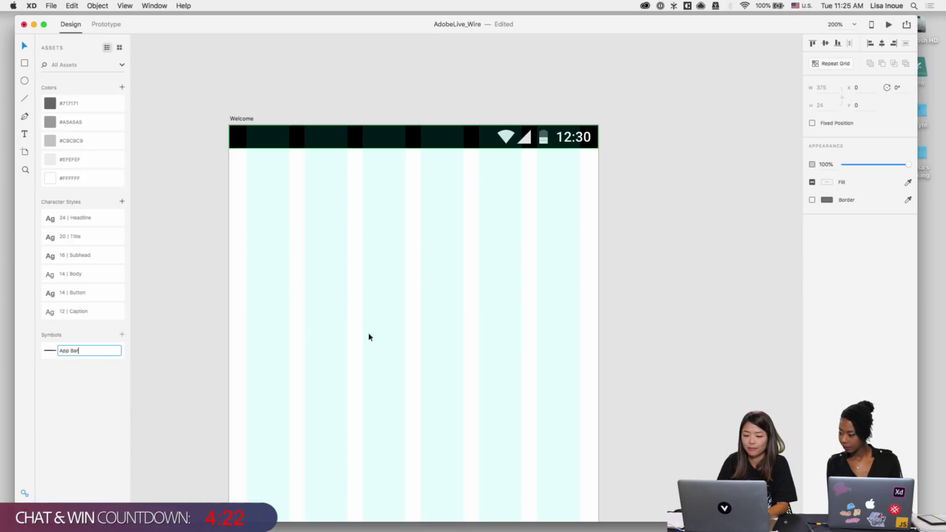
click(369, 338)
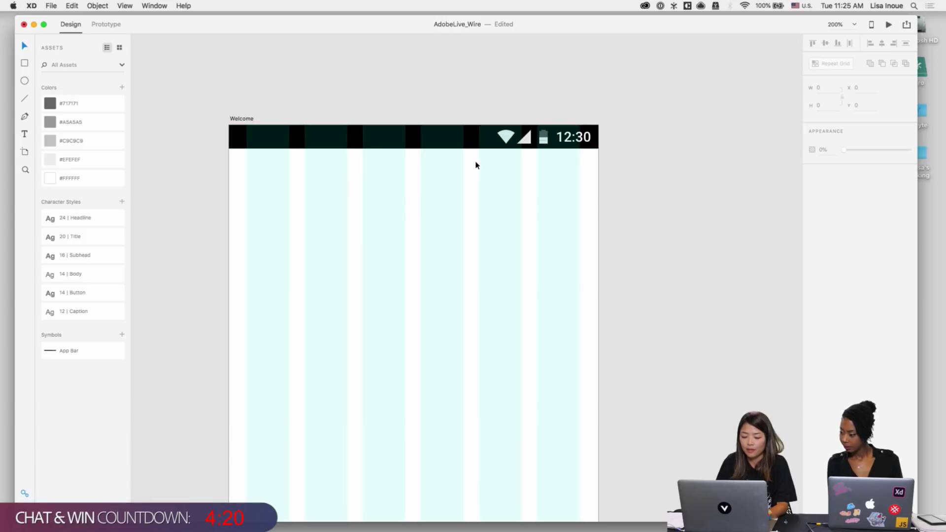
Step: Inspect the Welcome artboard for a leftover white menu icon just below the status bar
key(super+minus)
scroll(401, 169, down, 2)
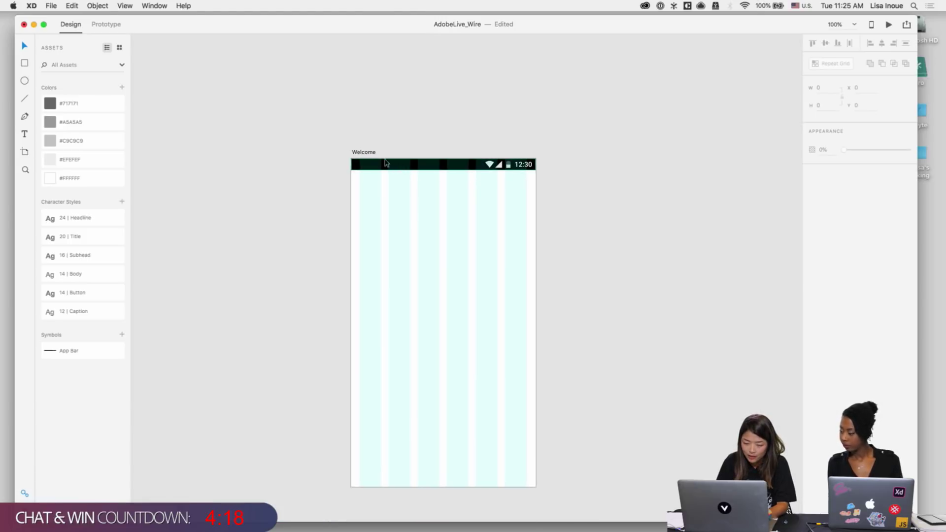
click(364, 153)
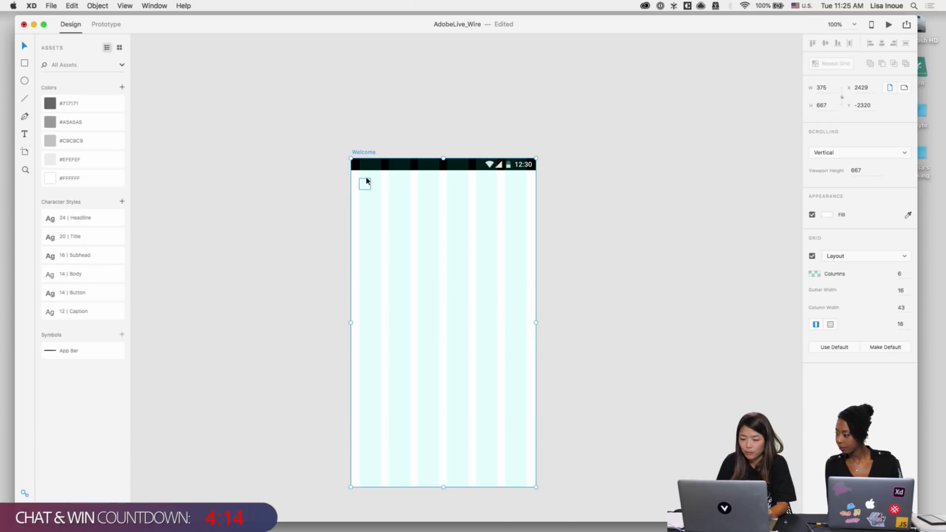
key(super+equal)
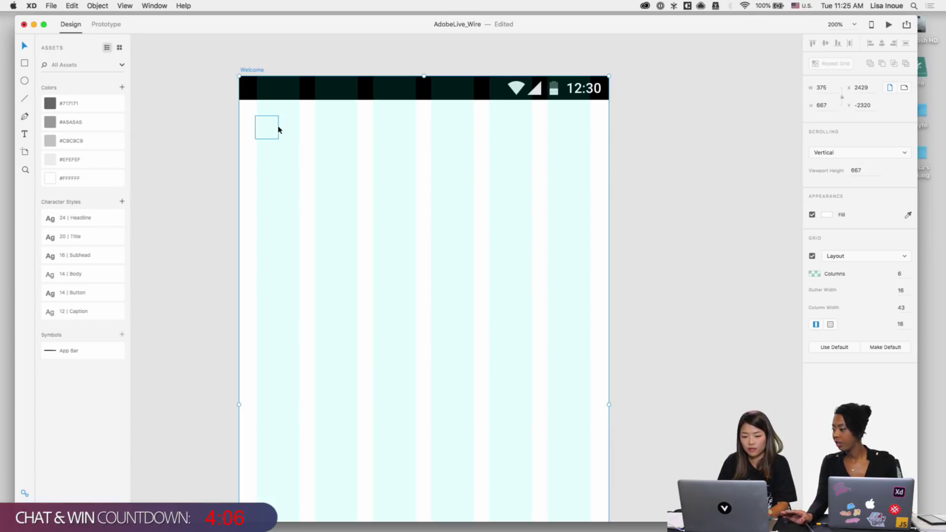
key(super+v)
key(Escape)
Step: Toggle the Welcome artboard's grid off and on, and try the Square grid before returning to Layout
click(252, 71)
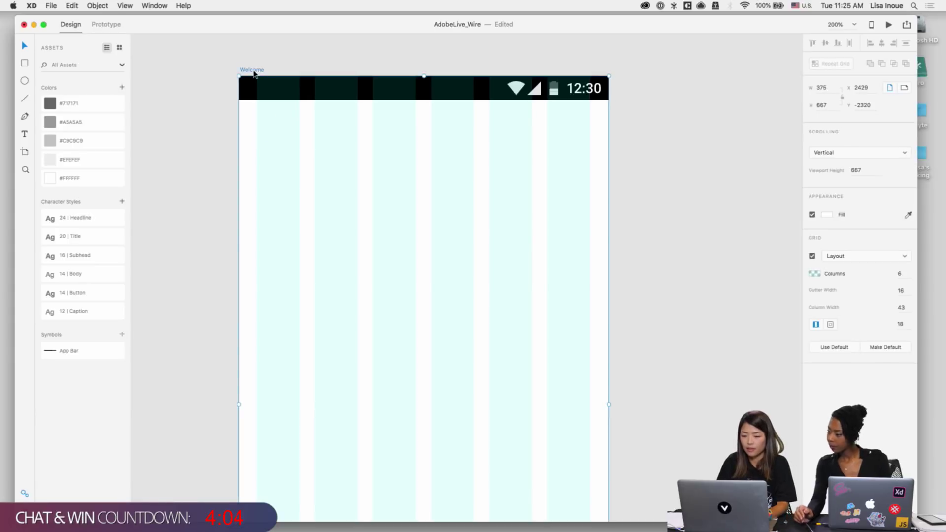
click(814, 256)
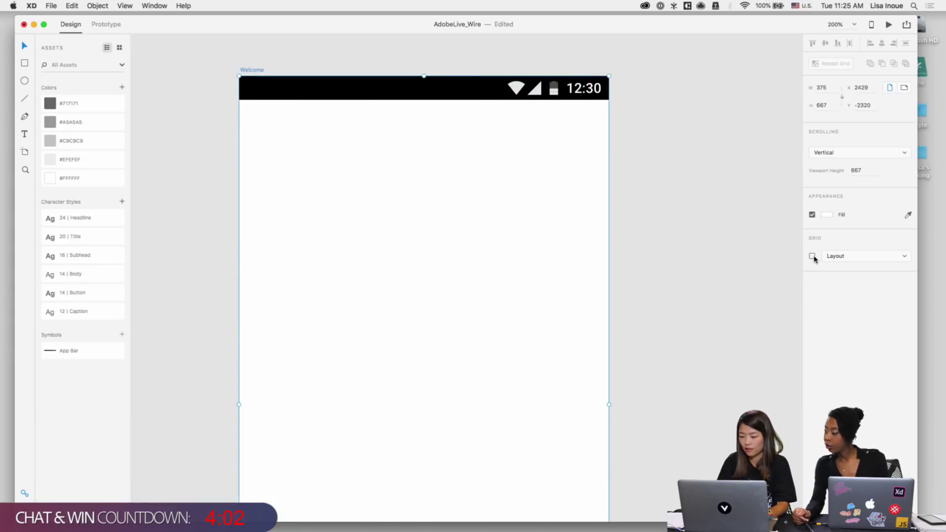
click(814, 257)
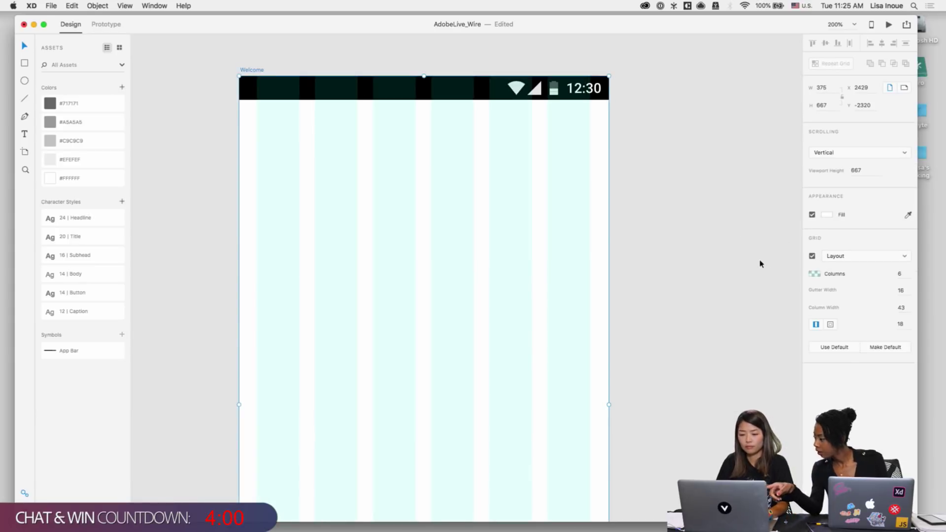
click(849, 257)
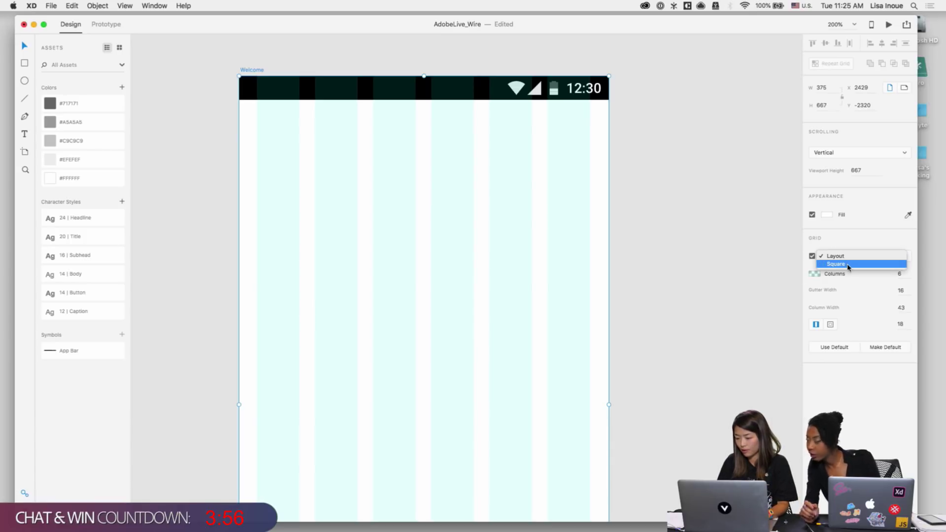
click(846, 265)
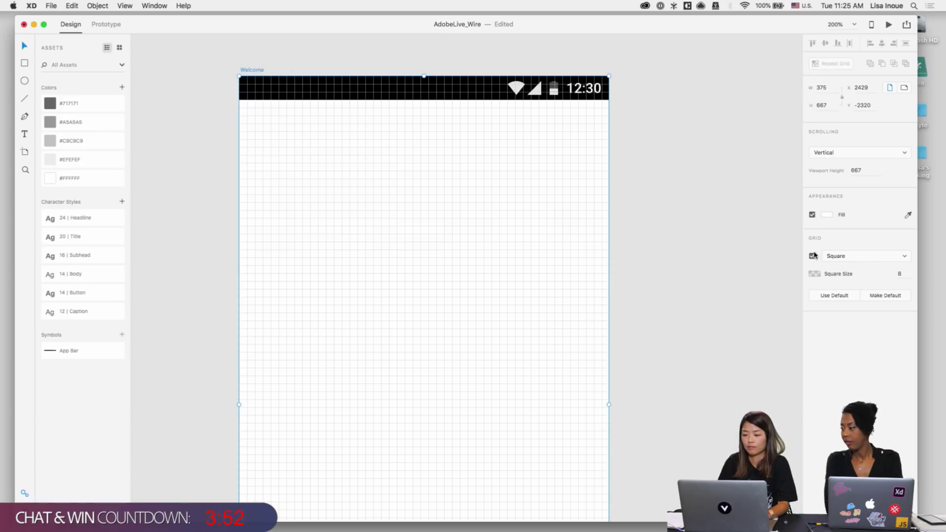
click(851, 257)
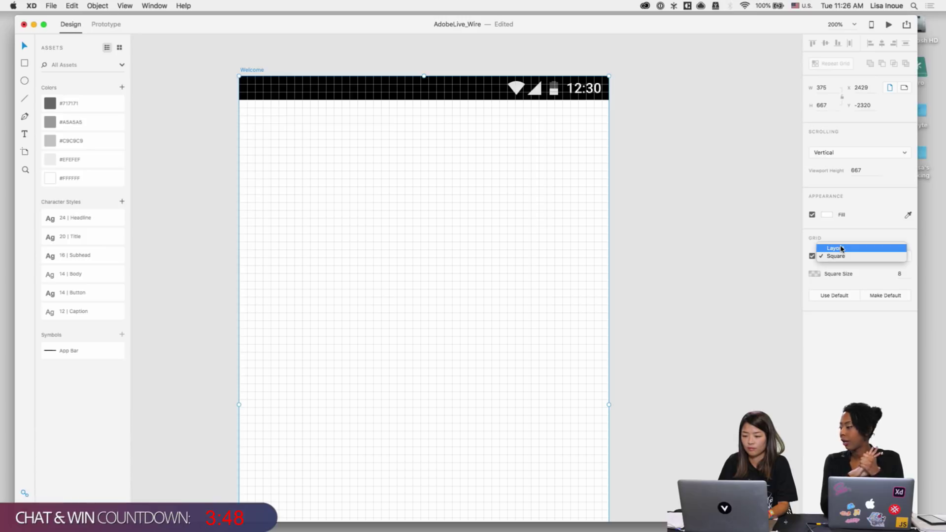
click(842, 249)
click(773, 216)
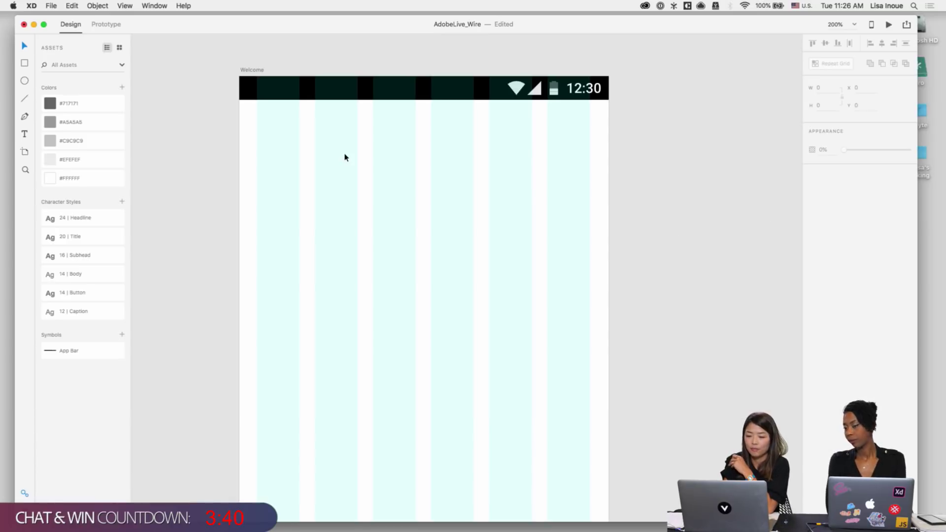
Step: Set the Welcome artboard's grid type to Square
click(278, 79)
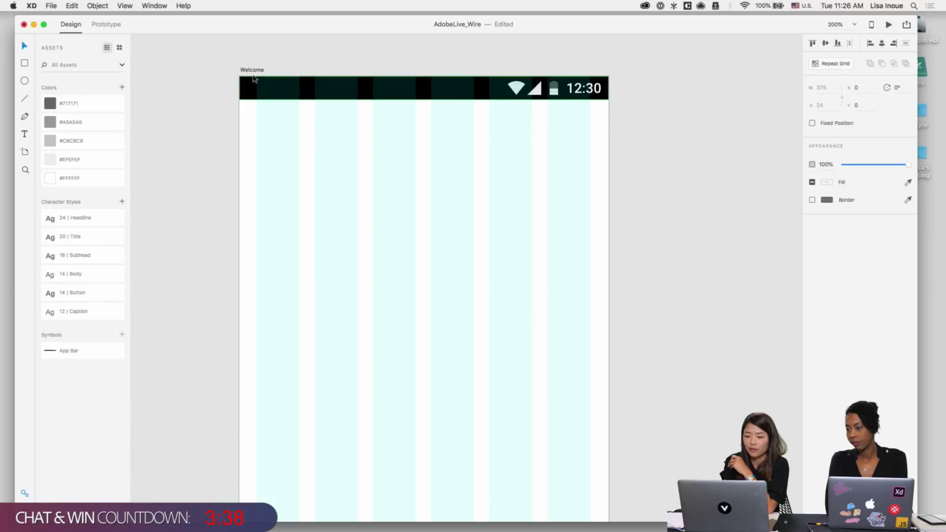
click(256, 70)
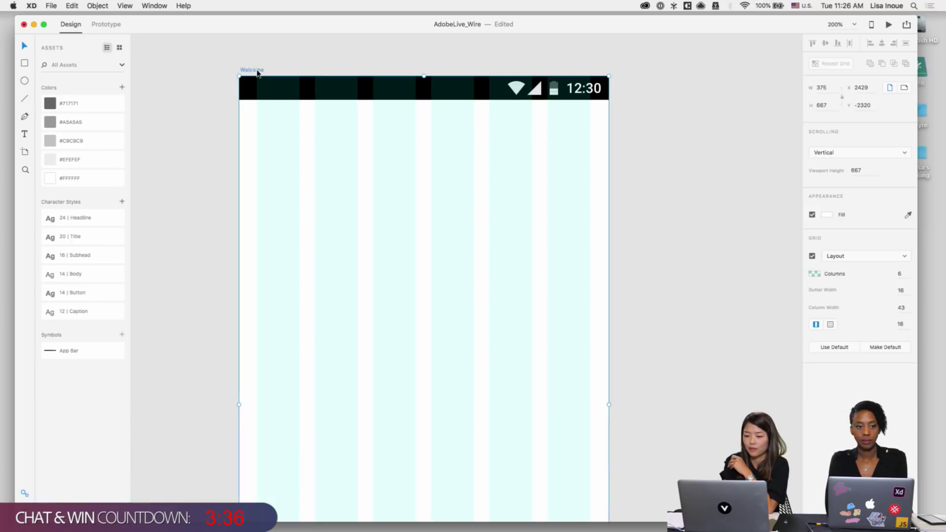
click(850, 257)
click(838, 264)
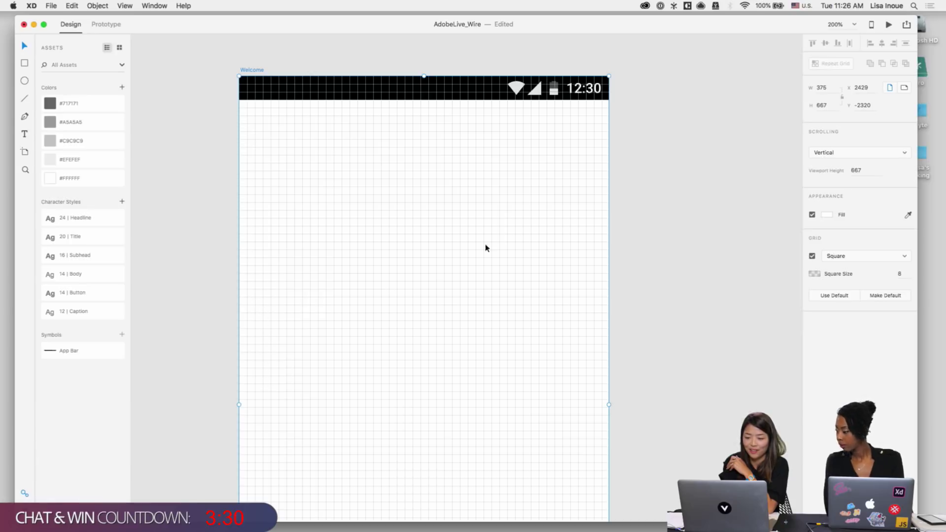
Step: Switch the Welcome artboard's grid type back to Layout
click(833, 256)
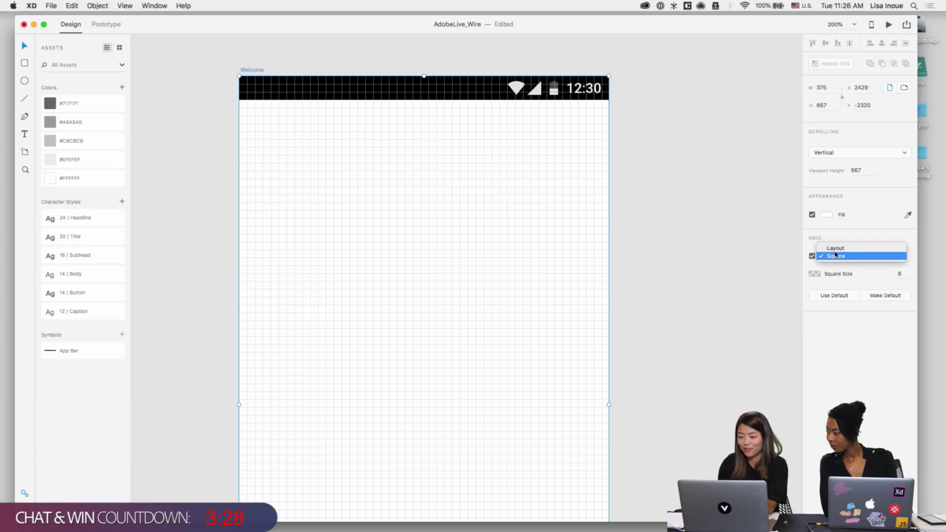
click(835, 249)
click(740, 208)
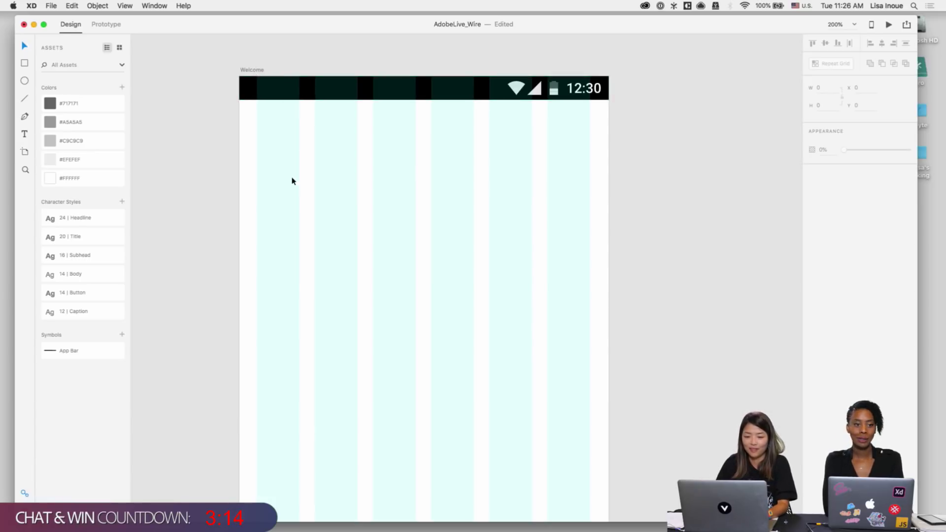
Step: Draw a rectangle about 134 by 47 across the two middle grid columns, in the upper part of the Welcome artboard
scroll(321, 162, down, 2)
key(super+minus)
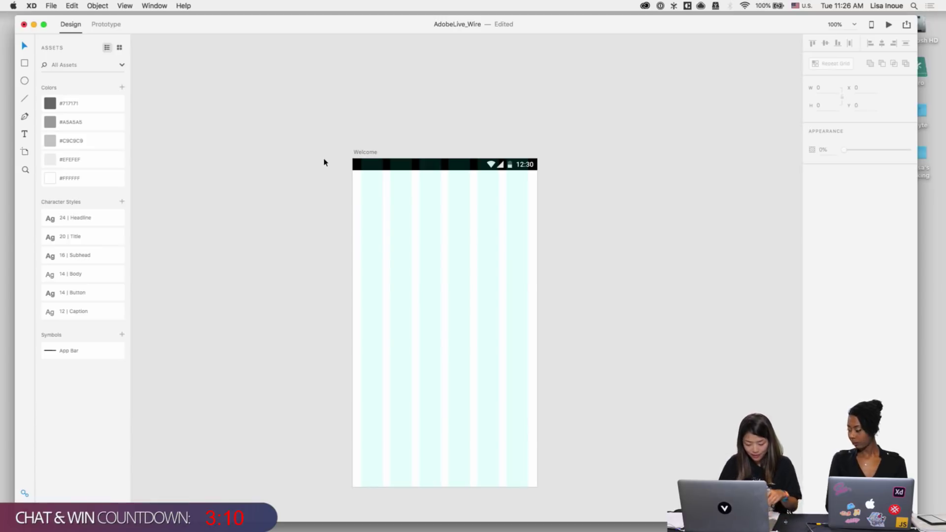
click(379, 225)
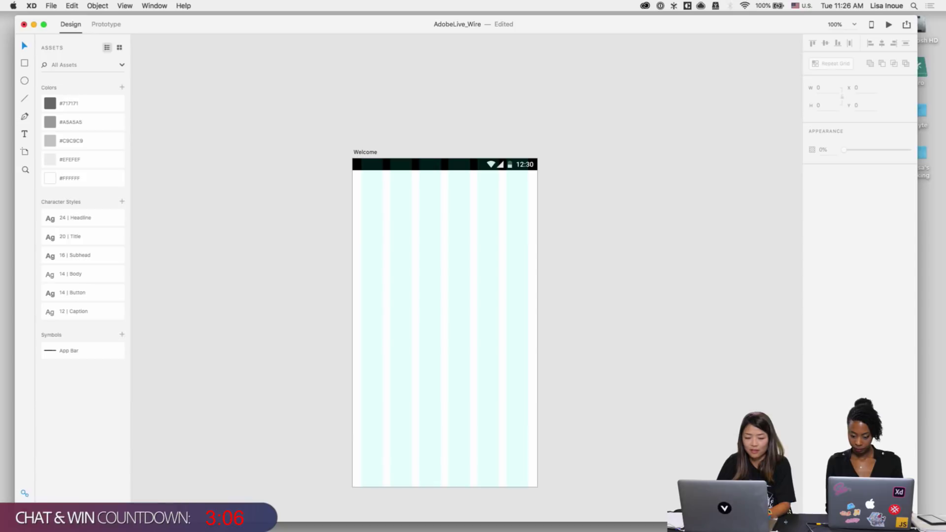
key(super+y)
click(24, 65)
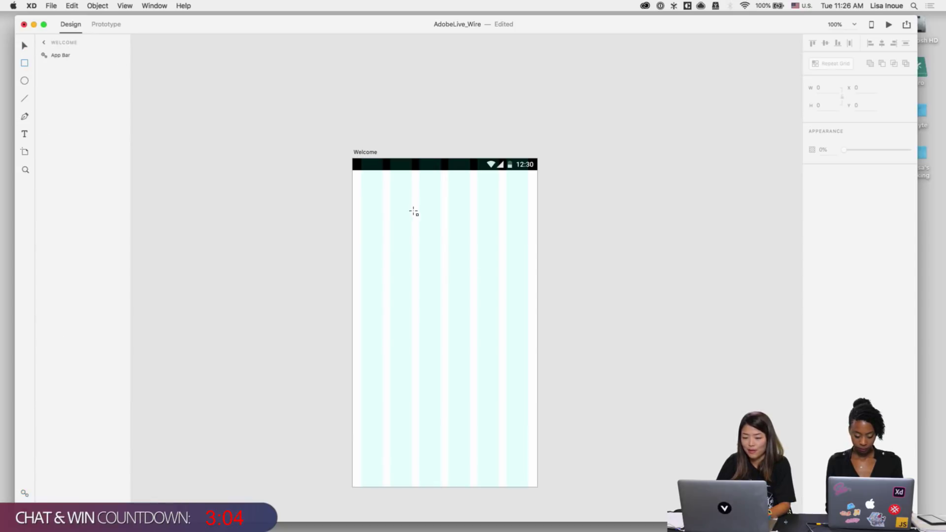
drag(414, 212, 478, 234)
Step: Add the text LOGO and centre it inside the rectangle on the Welcome artboard
key(t)
click(442, 240)
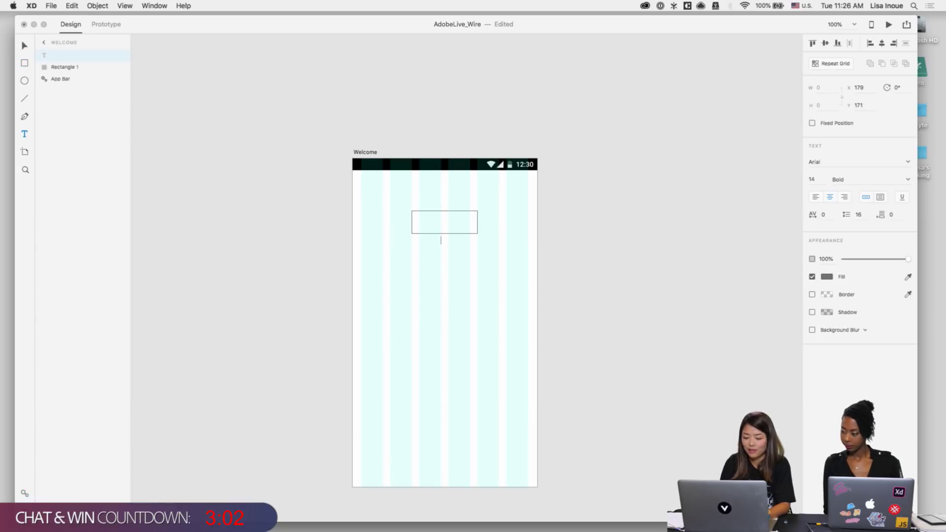
text(LOGO)
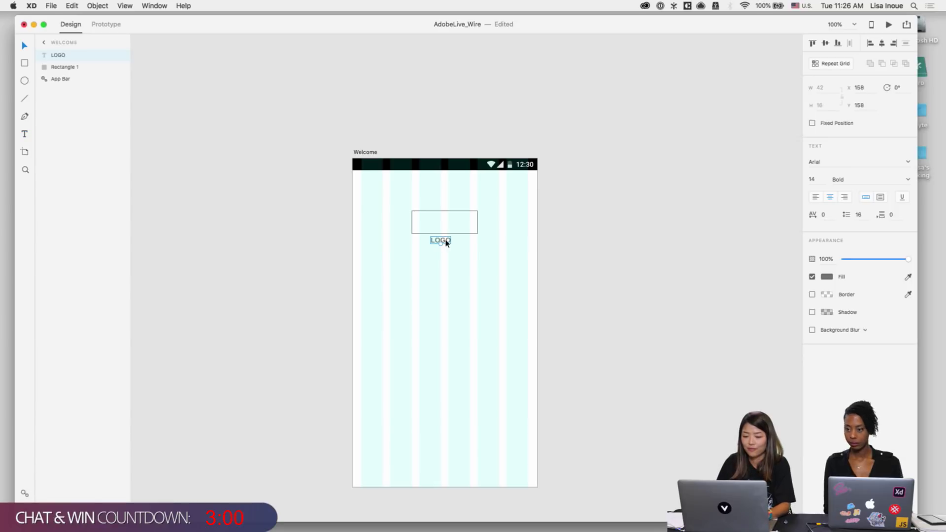
drag(447, 243, 450, 222)
Step: Group the LOGO text with its rectangle and centre the group horizontally on the artboard at about Y 128
shift+click(452, 235)
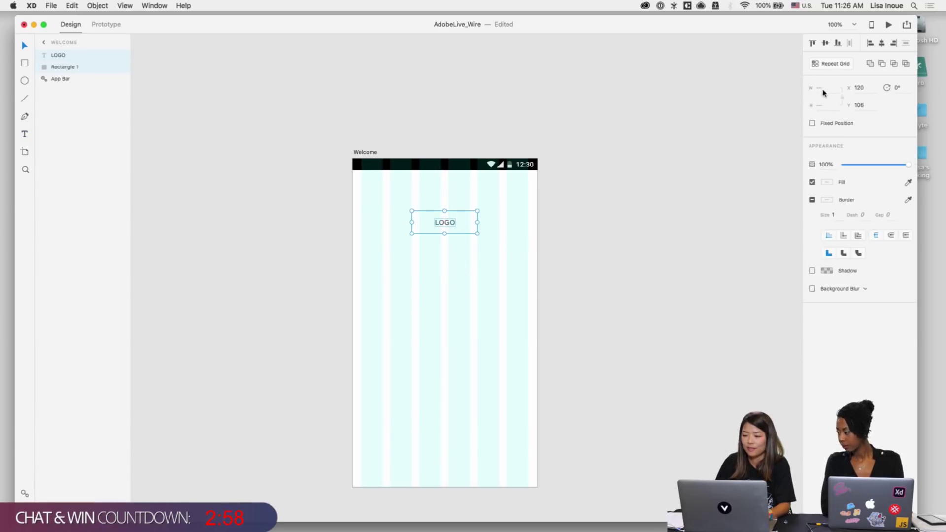
key(super+g)
click(826, 43)
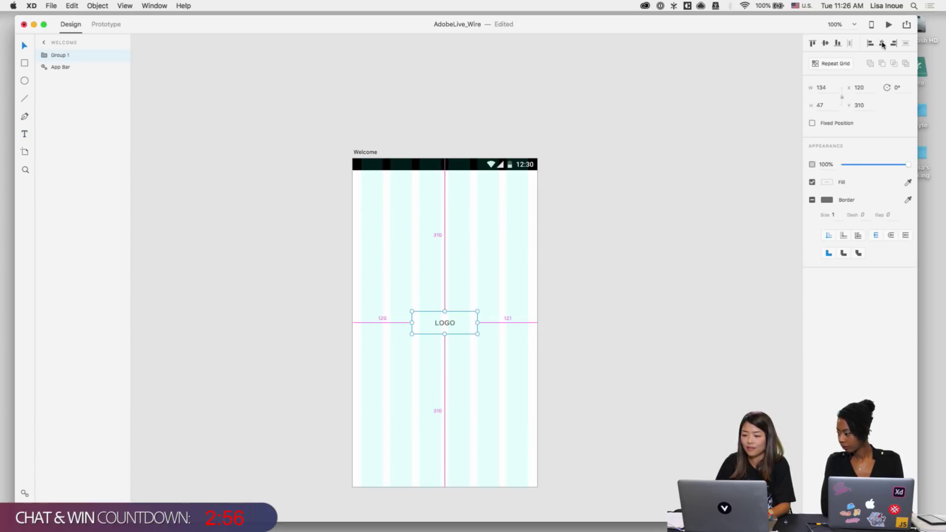
click(549, 286)
drag(457, 320, 457, 231)
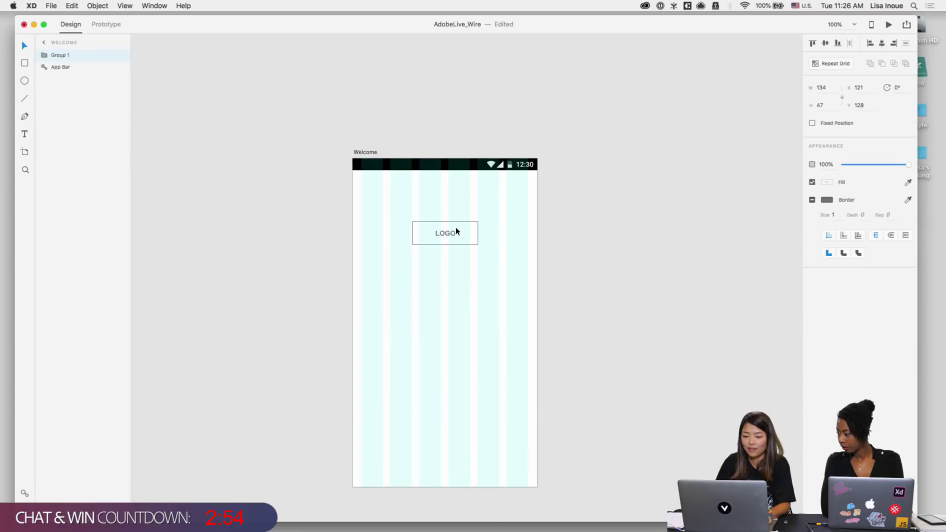
click(459, 299)
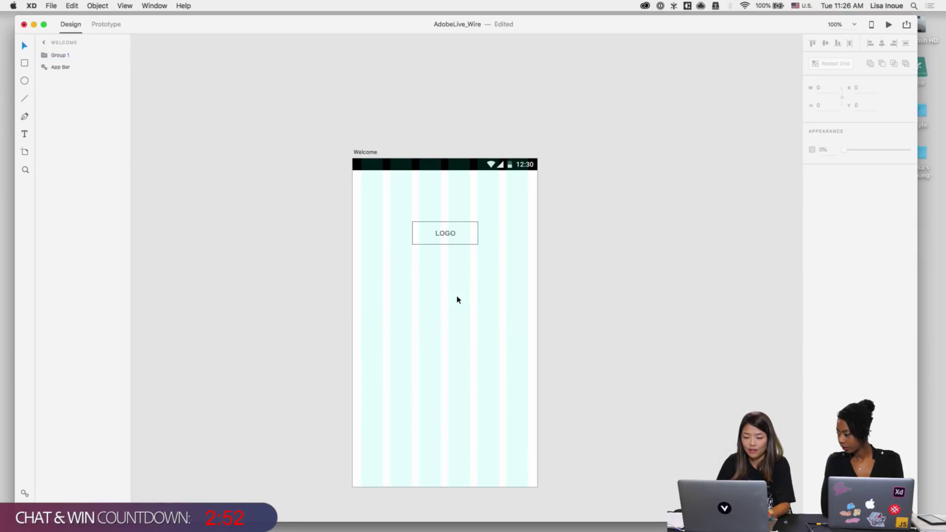
Step: Switch to the x_Wires - Mobile wireframe kit and bring its Sign Up screens into view
click(332, 144)
key(super+grave)
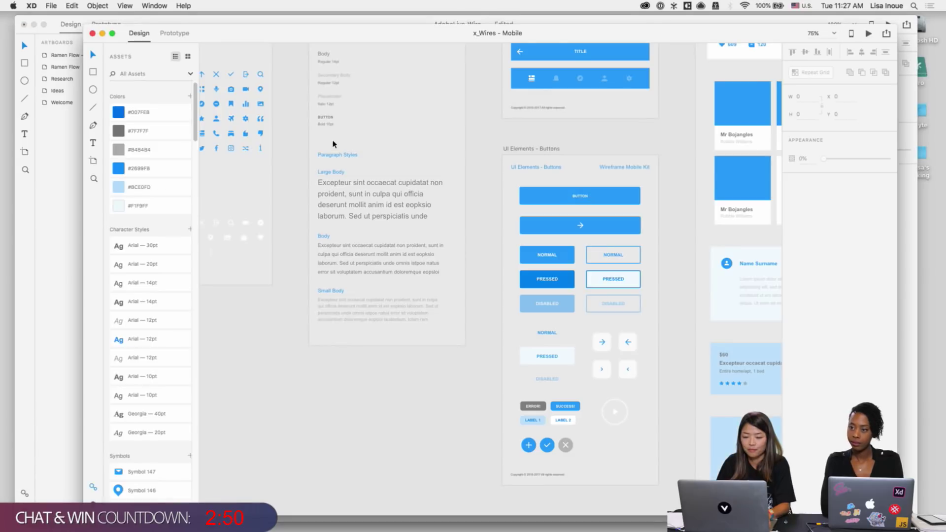
scroll(559, 180, right, 20)
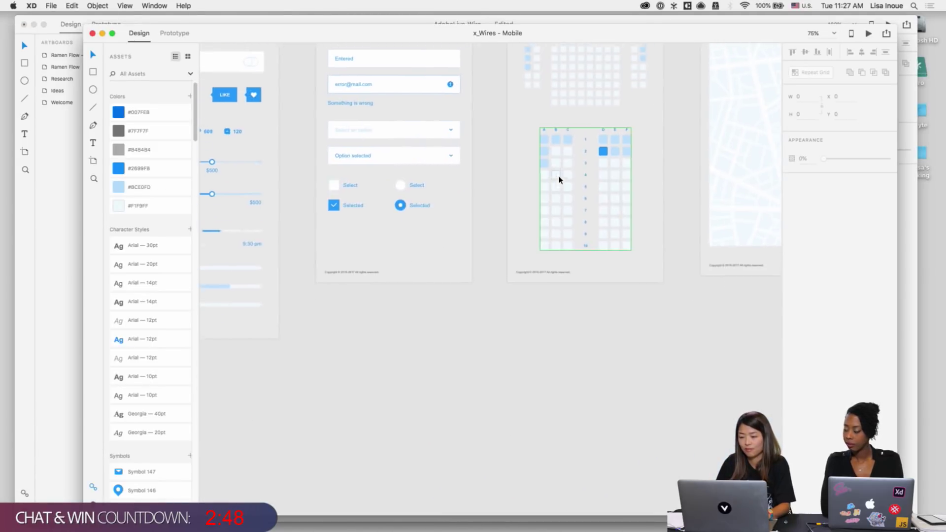
scroll(559, 180, down, 5)
scroll(545, 265, right, 10)
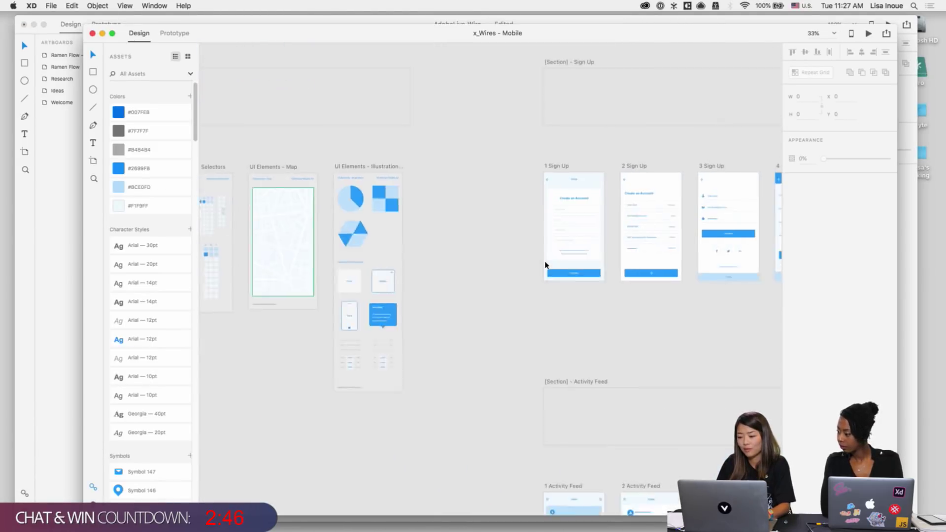
scroll(545, 265, up, 5)
scroll(545, 265, up, 5)
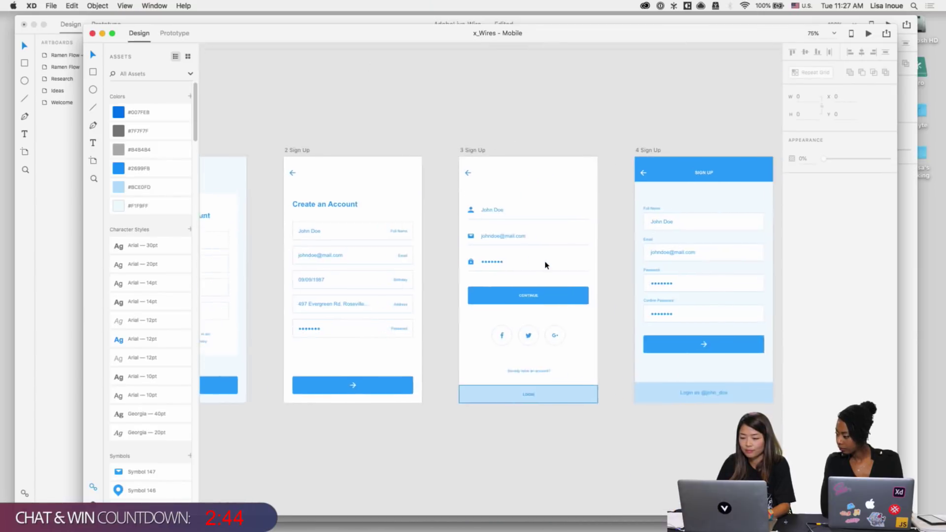
Step: Try copying only the Continue button's background rectangle from the 3 Sign Up artboard into the Welcome artboard
click(567, 290)
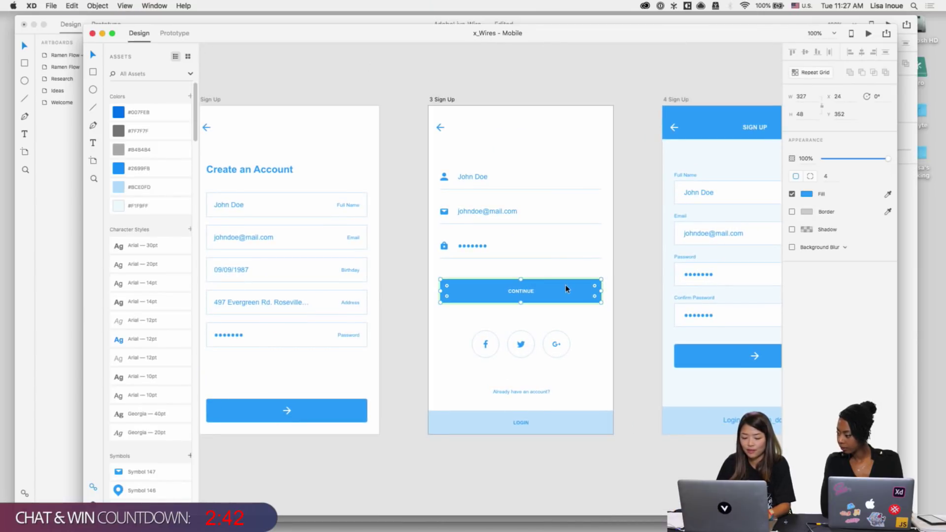
key(super+c)
key(super+grave)
key(super+v)
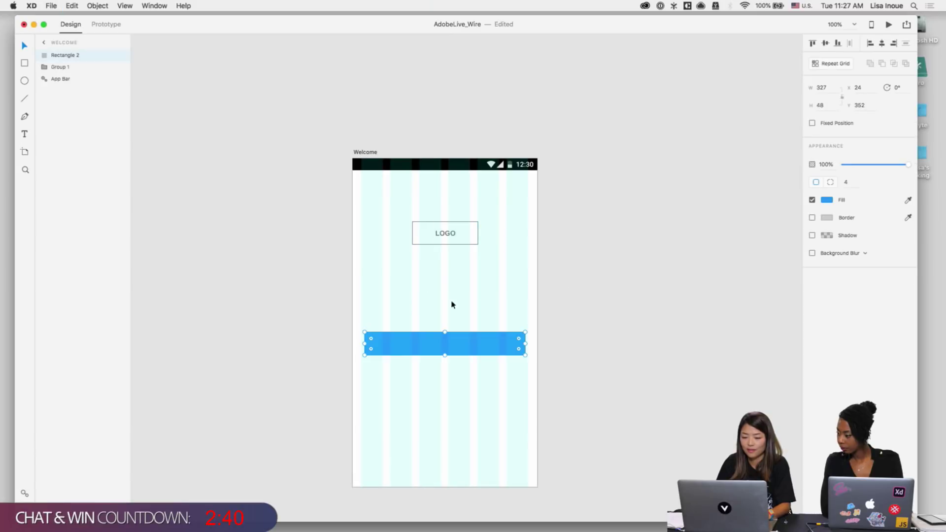
key(Delete)
Step: Copy the complete Continue button symbol from the kit's 3 Sign Up artboard and paste it onto the Welcome artboard
key(super+grave)
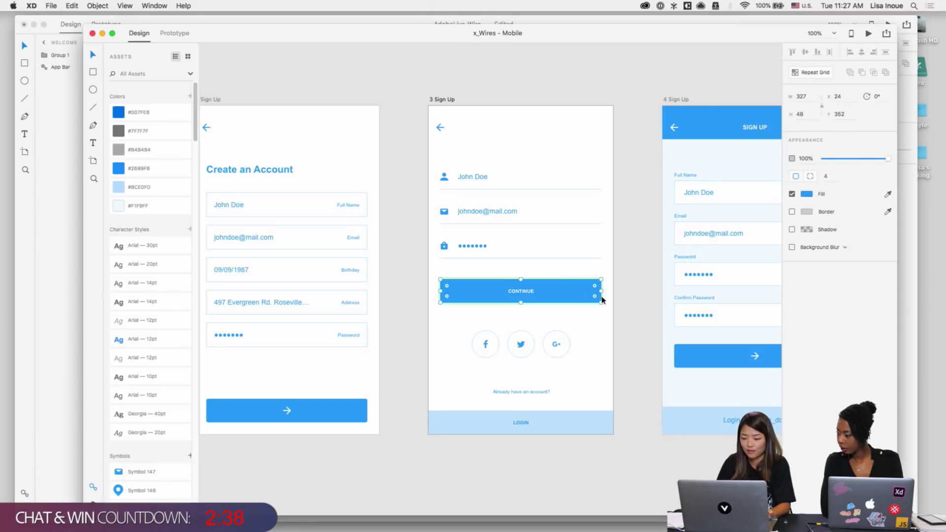
click(570, 299)
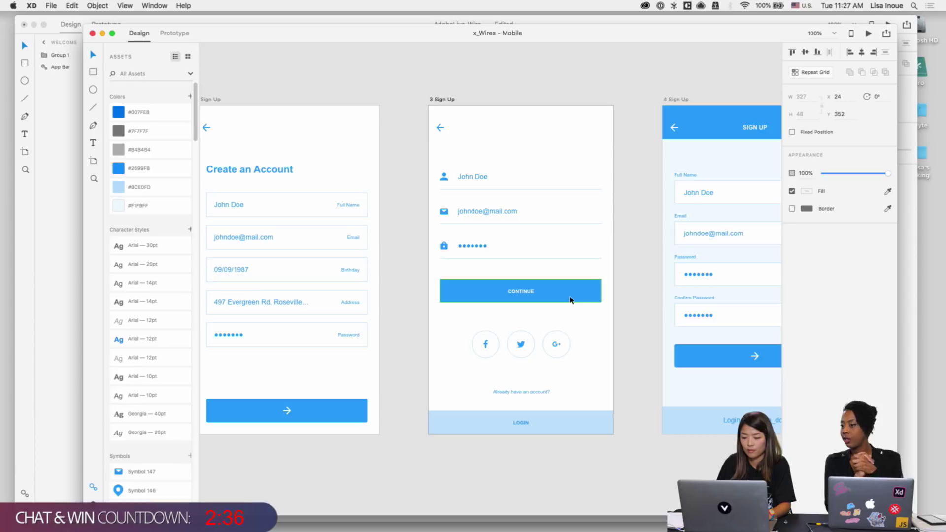
click(570, 299)
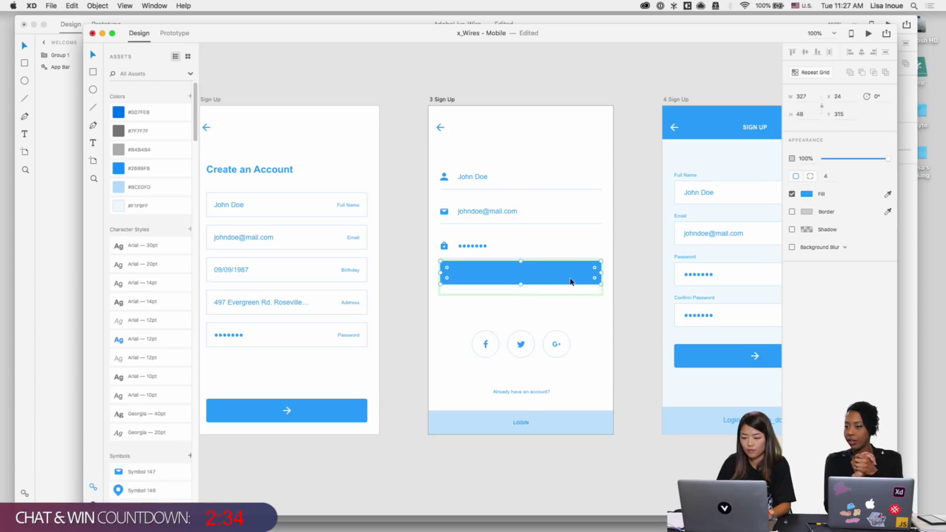
click(591, 300)
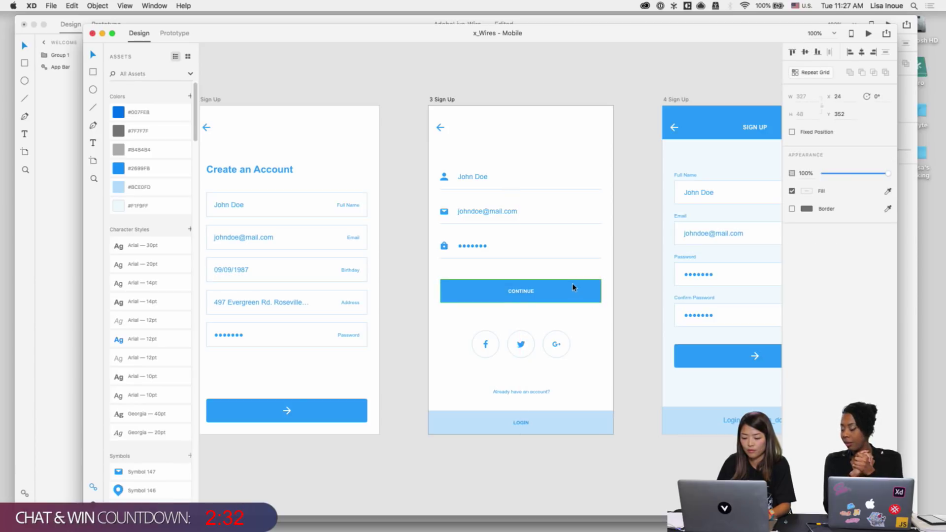
key(super+grave)
key(super+v)
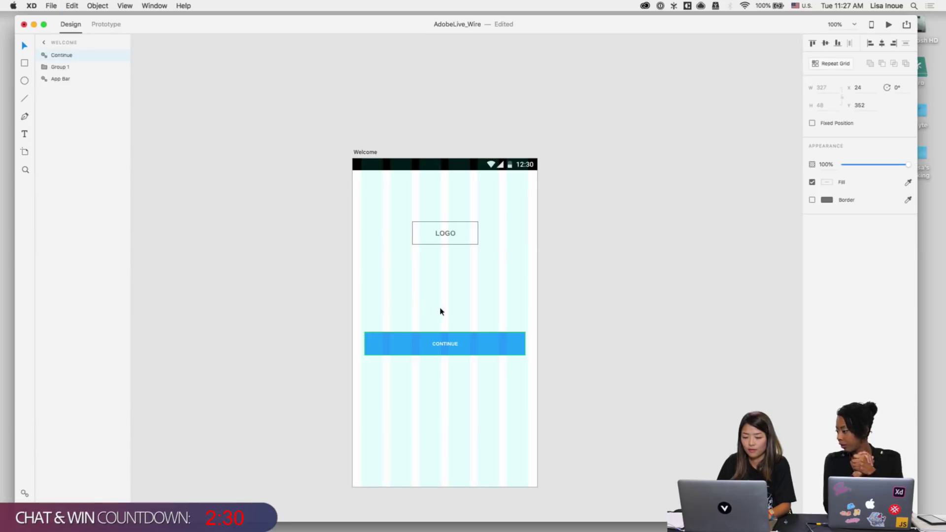
Step: Move the Continue button up to about Y 269 and nudge it to X 29, aligning it with the last column's outer edge
drag(498, 339, 495, 298)
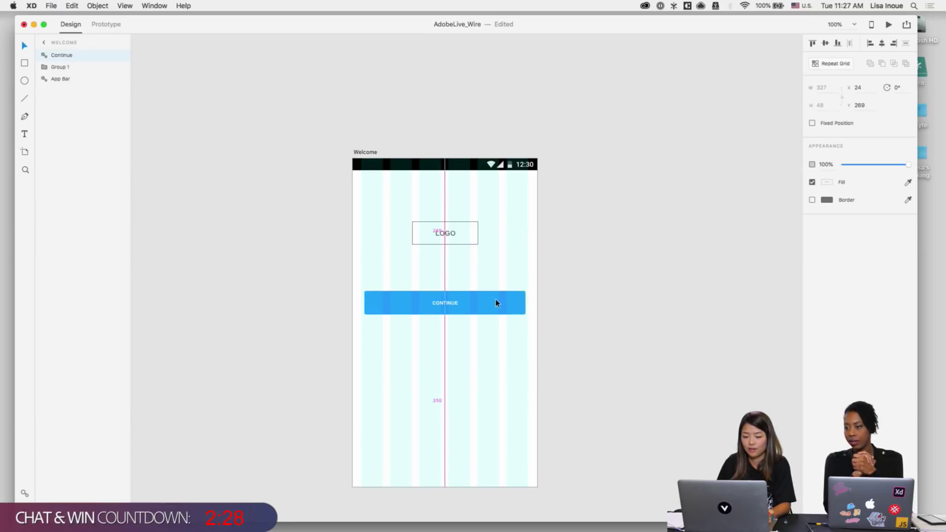
key(super+equal)
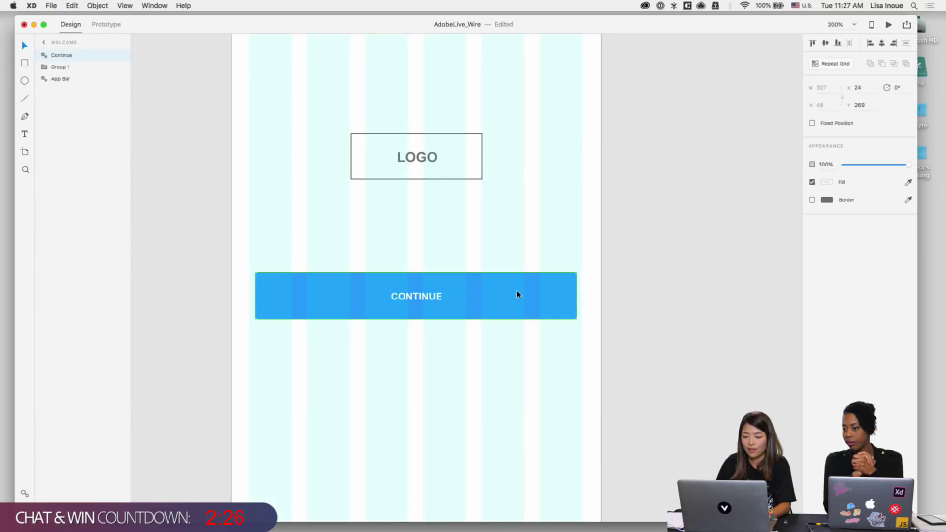
key(Right)
key(Right)
key(Right)
key(Right)
key(Right)
right_click(485, 288)
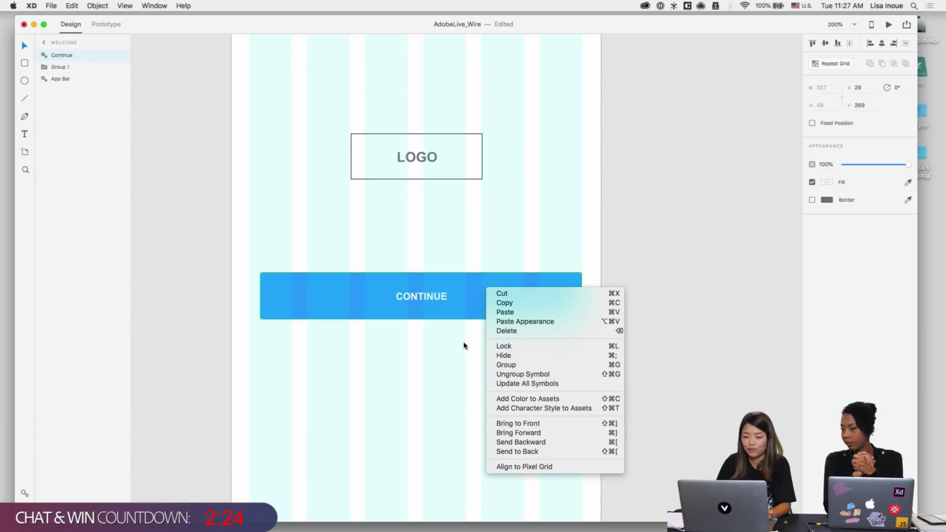
click(465, 344)
Step: Widen the Continue button's background rectangle to 338 so it starts at the first grid column's edge, X 18
click(481, 306)
double_click(468, 307)
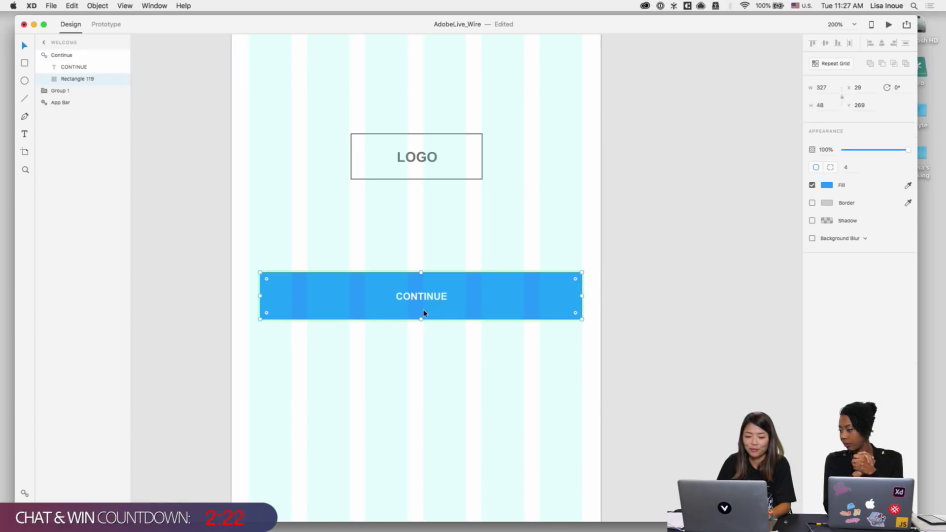
drag(260, 296, 252, 298)
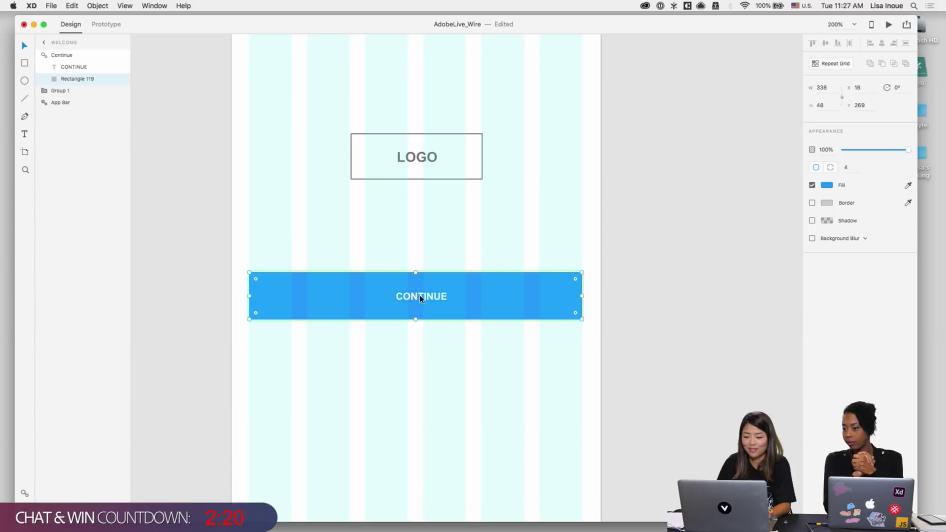
click(516, 241)
Step: Change the Continue button's background fill to the dark grey swatch #717171
click(25, 493)
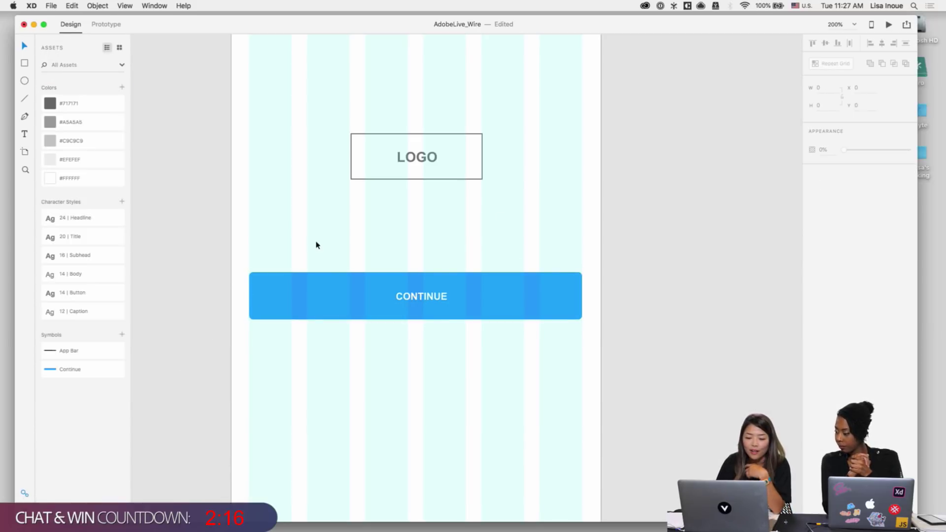
click(296, 296)
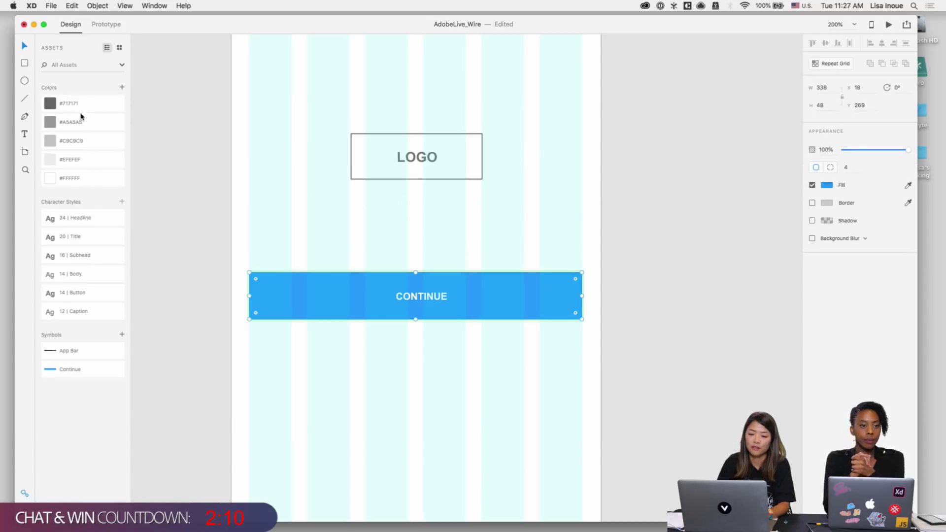
click(312, 218)
click(298, 298)
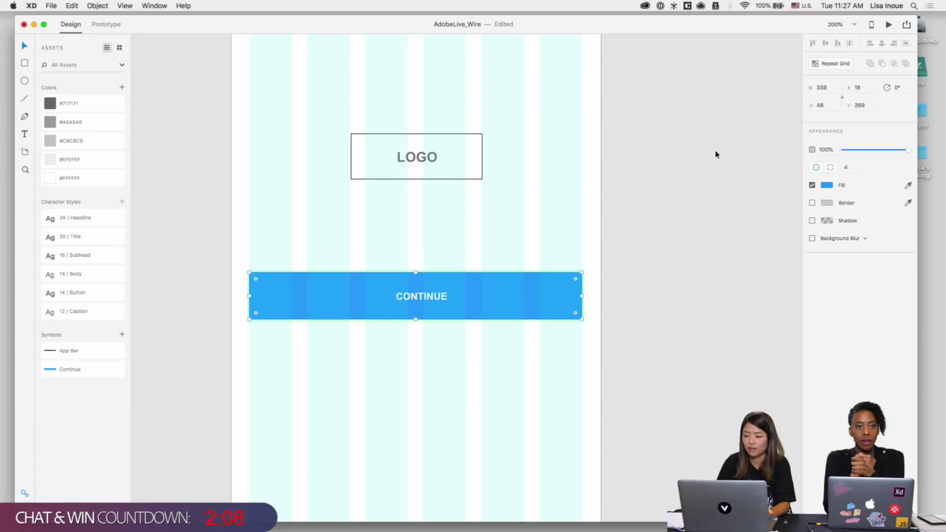
click(827, 185)
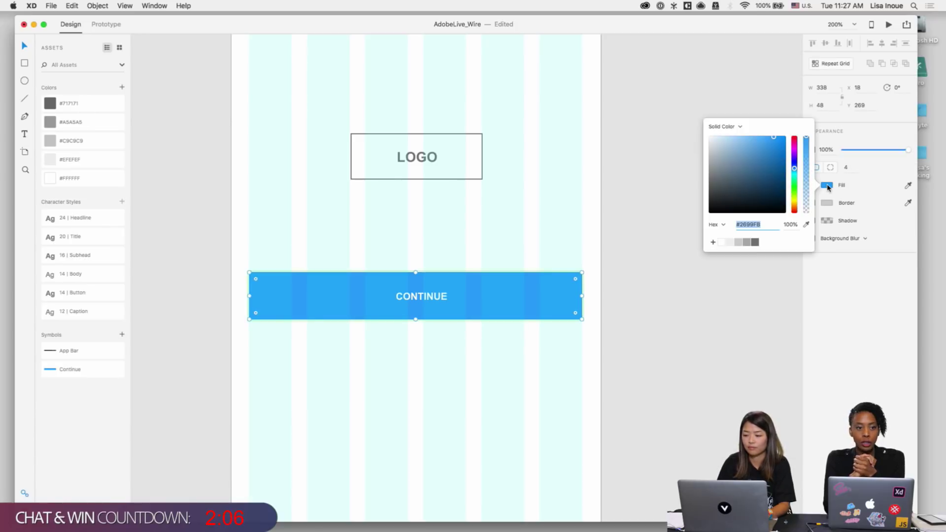
click(755, 242)
click(663, 323)
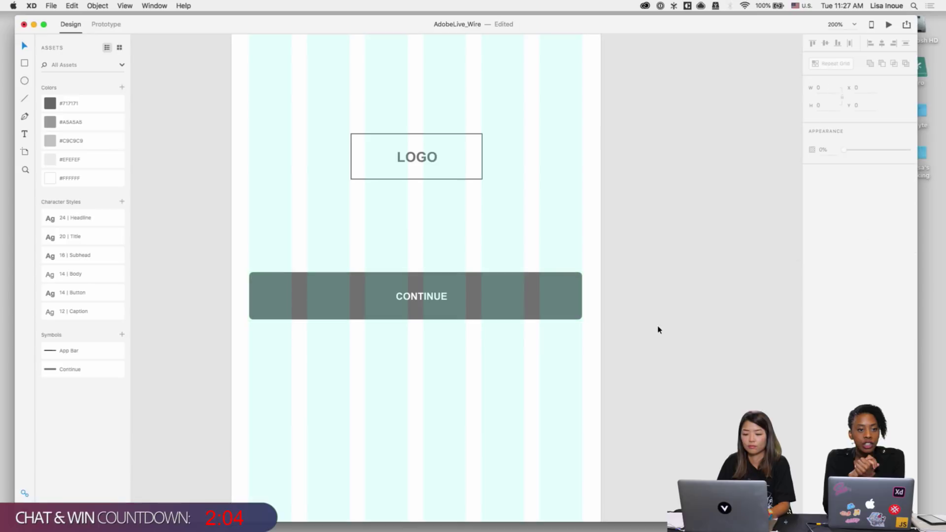
Step: Apply the 14 | Button character style to the CONTINUE label and set its fill to white, #FFFFFF
double_click(447, 311)
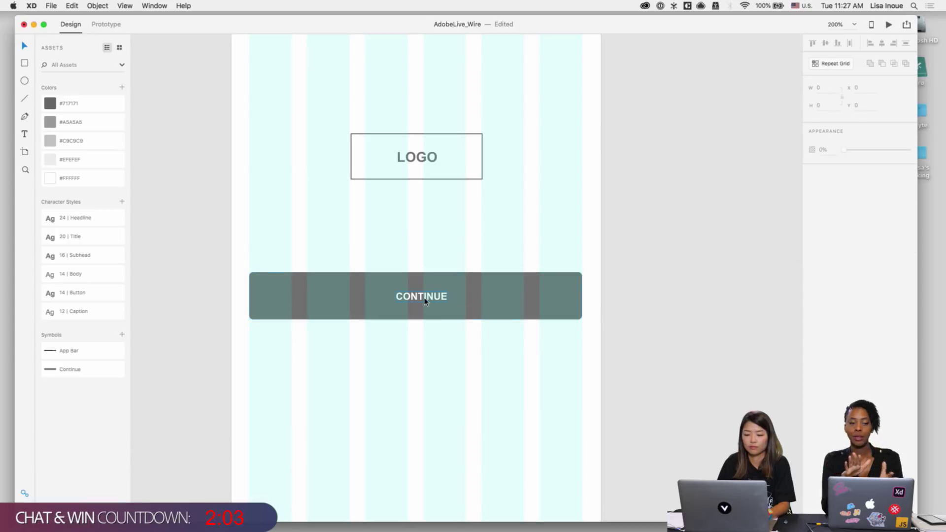
click(50, 293)
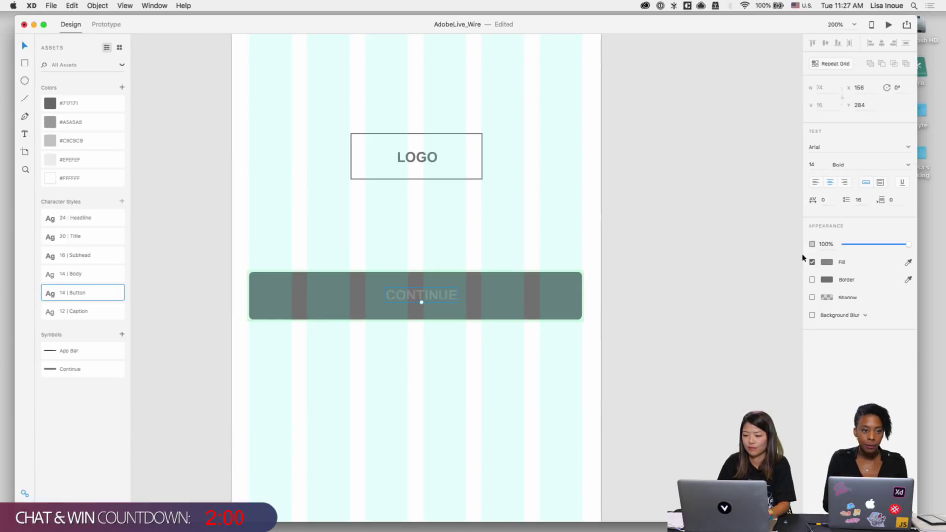
click(827, 262)
click(722, 313)
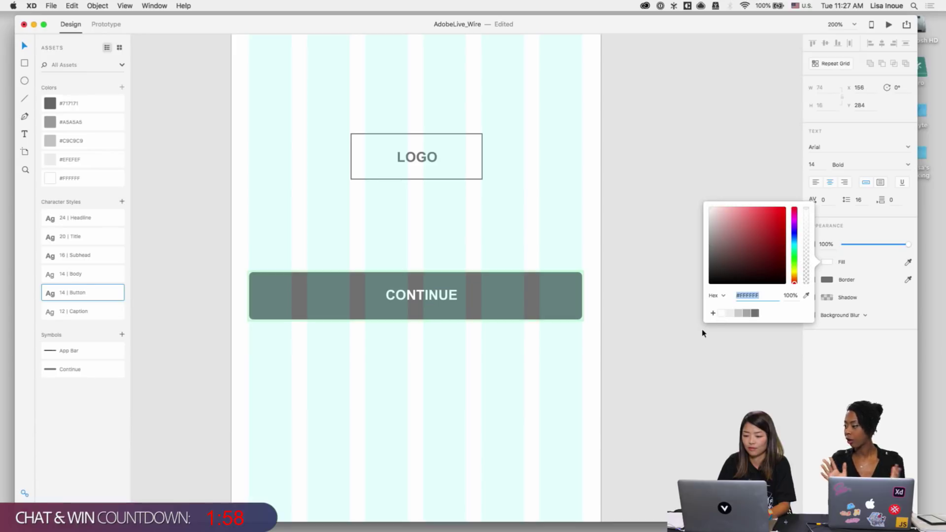
Step: Center the CONTINUE label horizontally and vertically on the Continue button's background
click(702, 334)
click(486, 321)
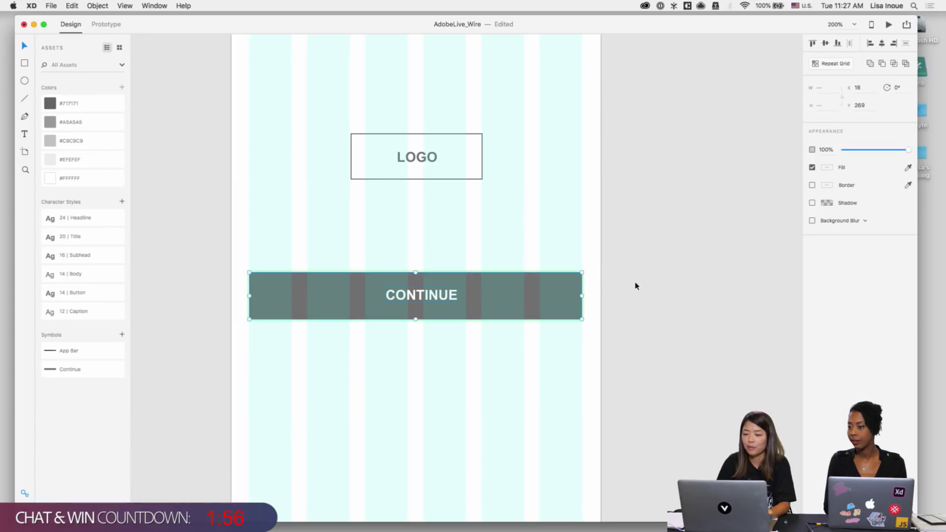
scroll(636, 285, up, 3)
click(249, 72)
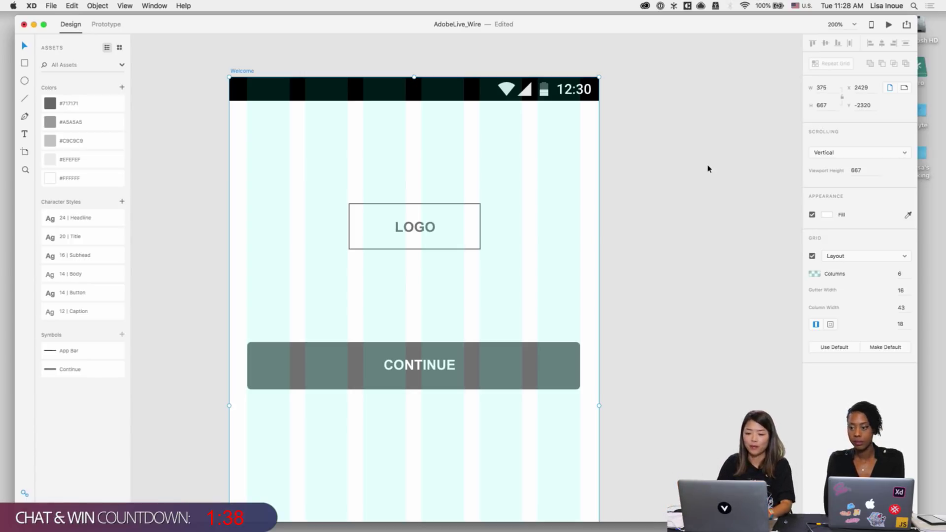
scroll(636, 270, down, 1)
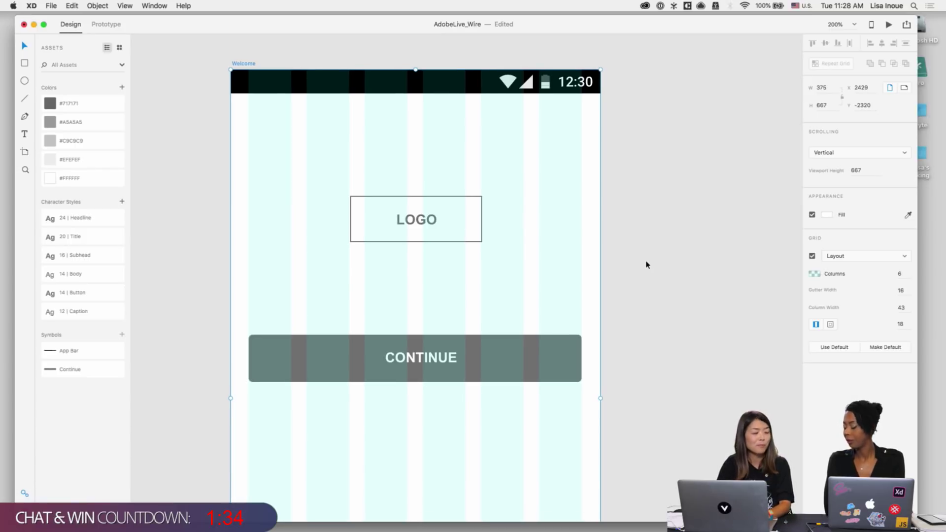
scroll(648, 283, down, 10)
click(650, 308)
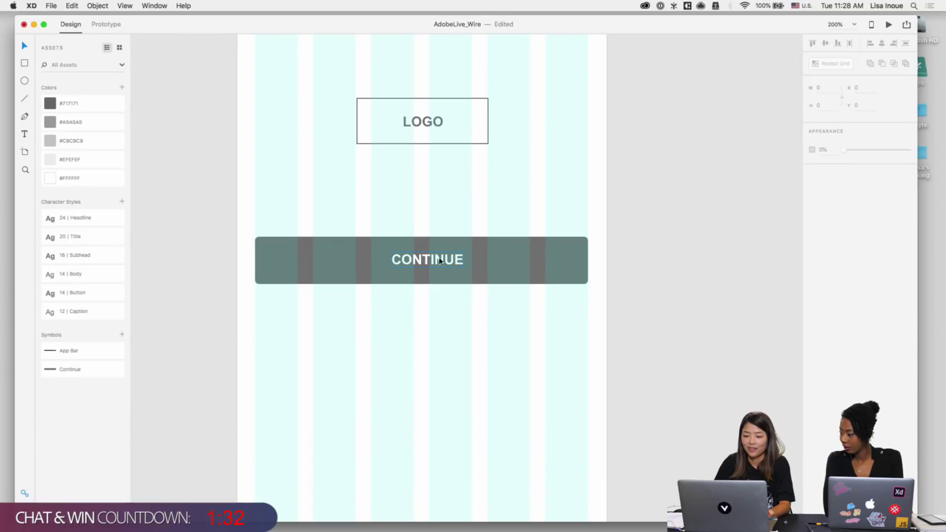
click(440, 261)
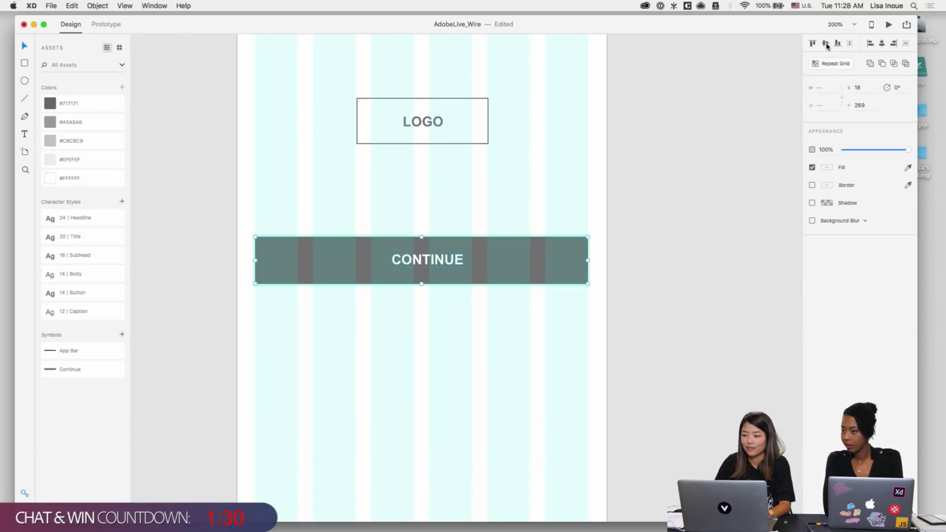
click(827, 46)
click(882, 43)
click(216, 359)
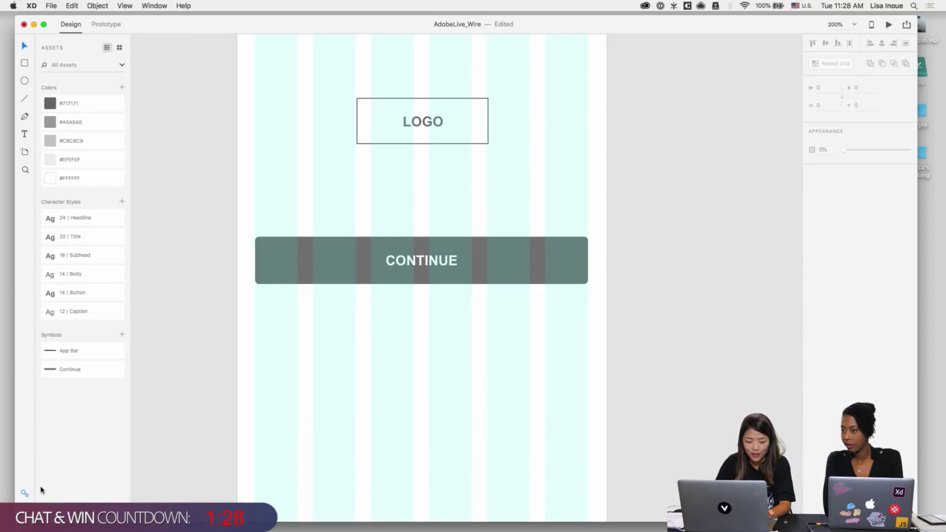
Step: Rename the Continue symbol in the assets as "Button - Full width (Primary)"
click(355, 261)
click(355, 350)
click(350, 275)
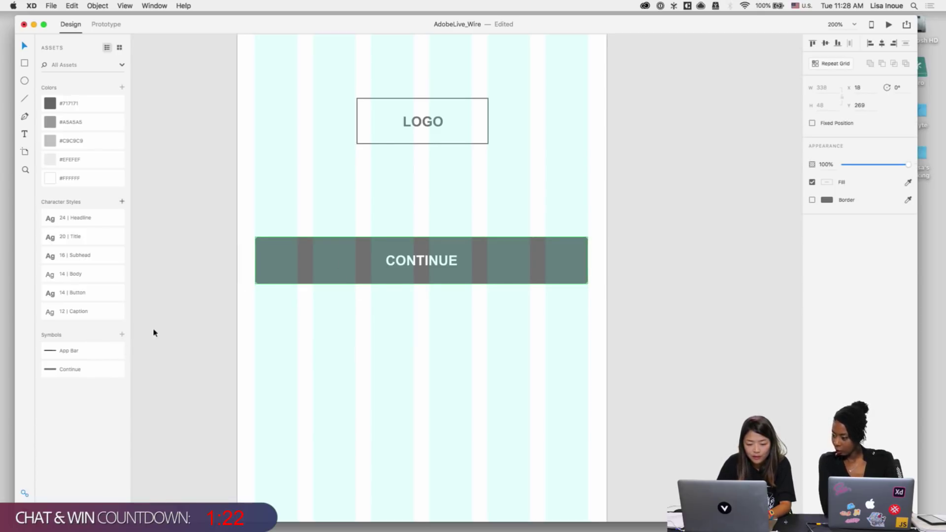
click(343, 327)
double_click(75, 370)
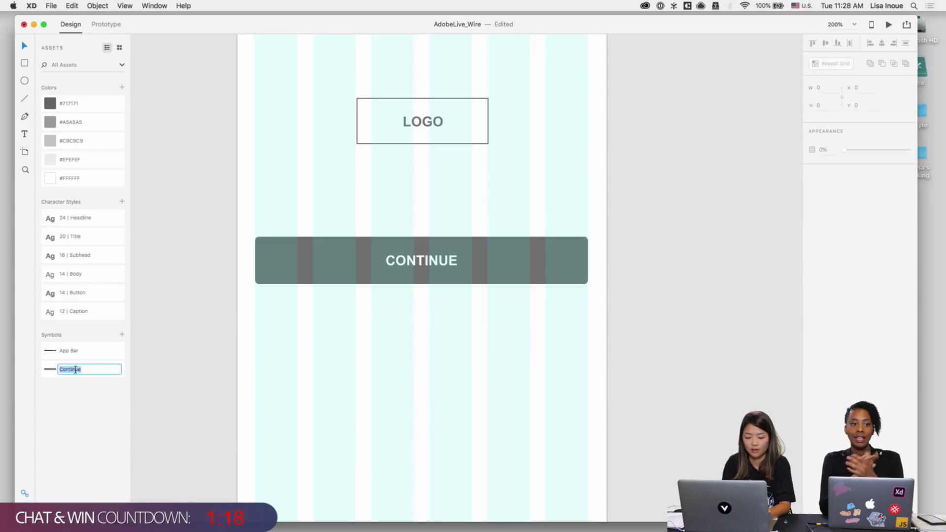
text(Button - Full width (Pr)
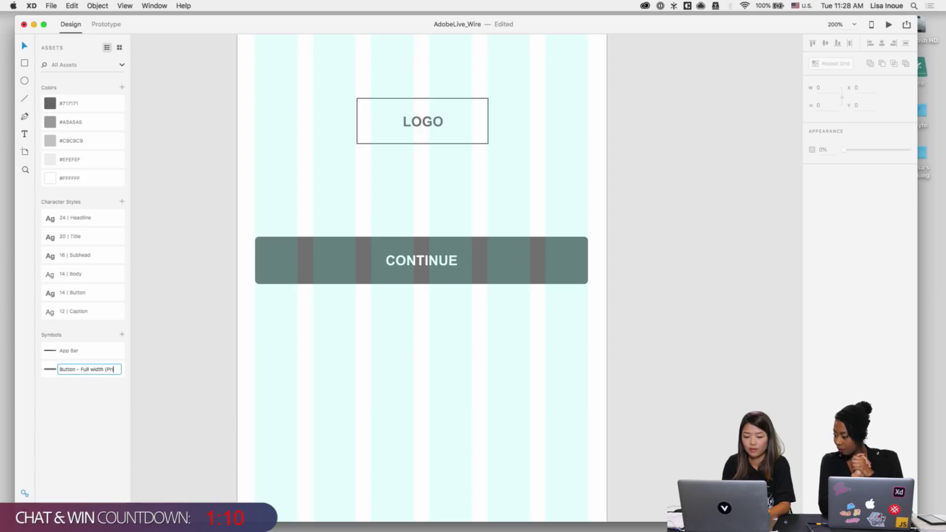
text(mary))
key(Return)
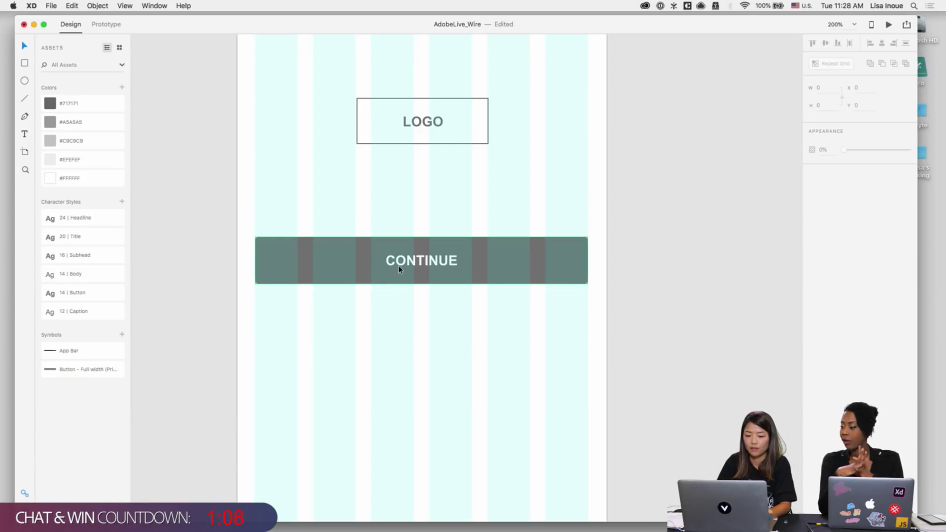
Step: Duplicate the Continue button 30 px below the original, at Y 347, and ungroup the copy from its symbol
click(399, 269)
drag(425, 260, 427, 308)
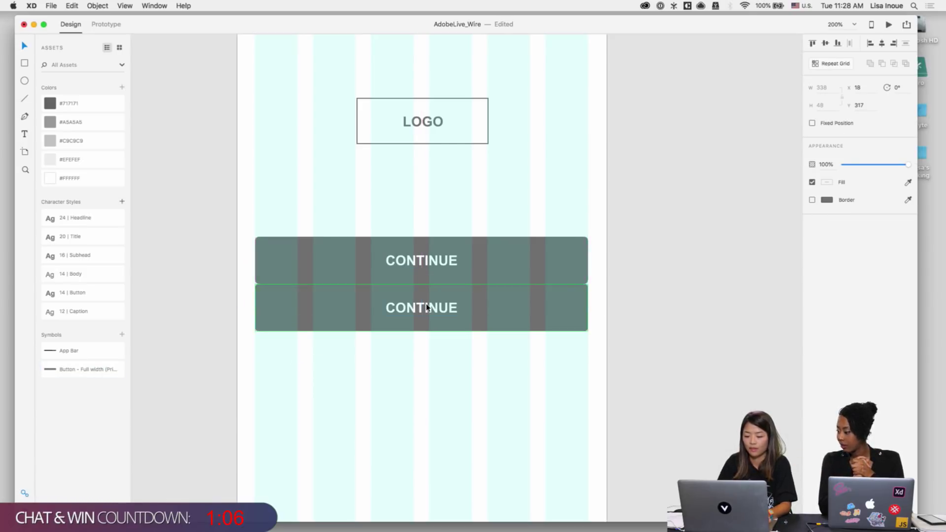
key(shift+Down)
key(shift+Down)
key(shift+Down)
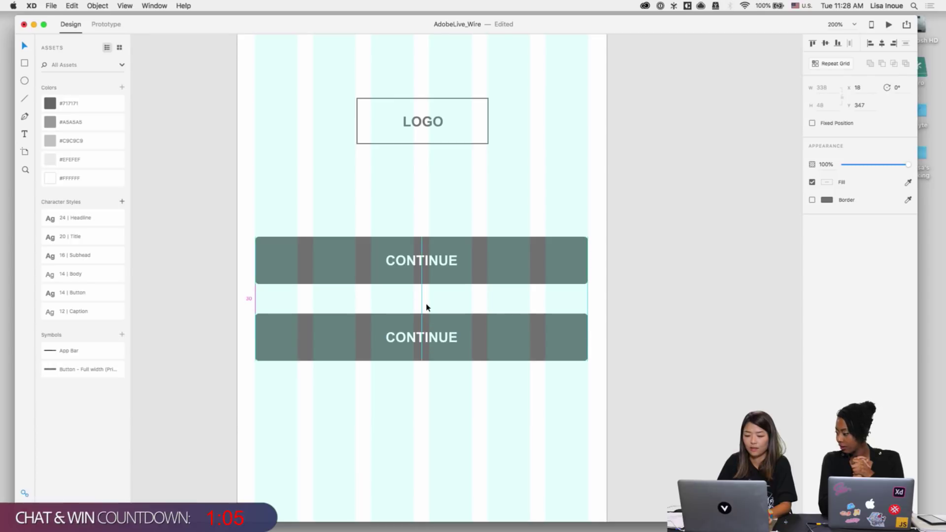
right_click(433, 344)
click(394, 420)
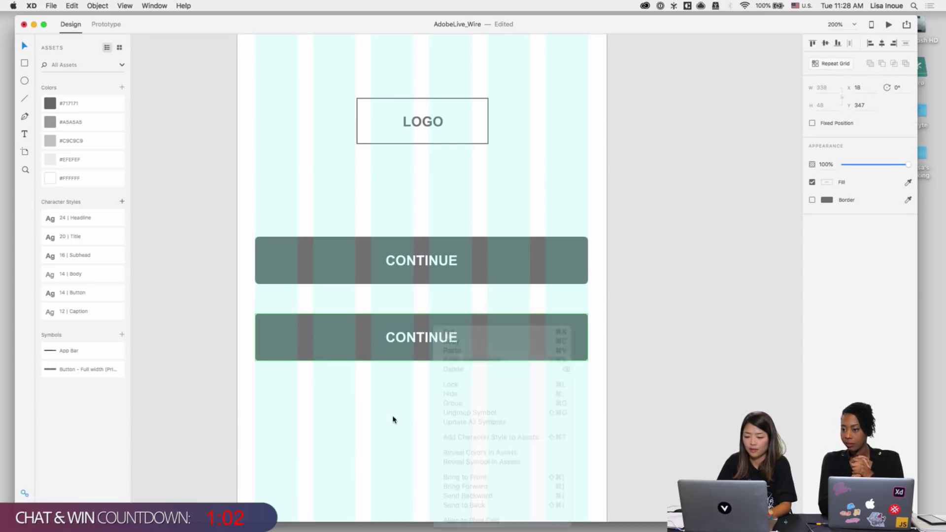
Step: Remove the fill from the lower button's background rectangle and give it a dark grey #717171 border
click(425, 357)
click(435, 401)
click(427, 362)
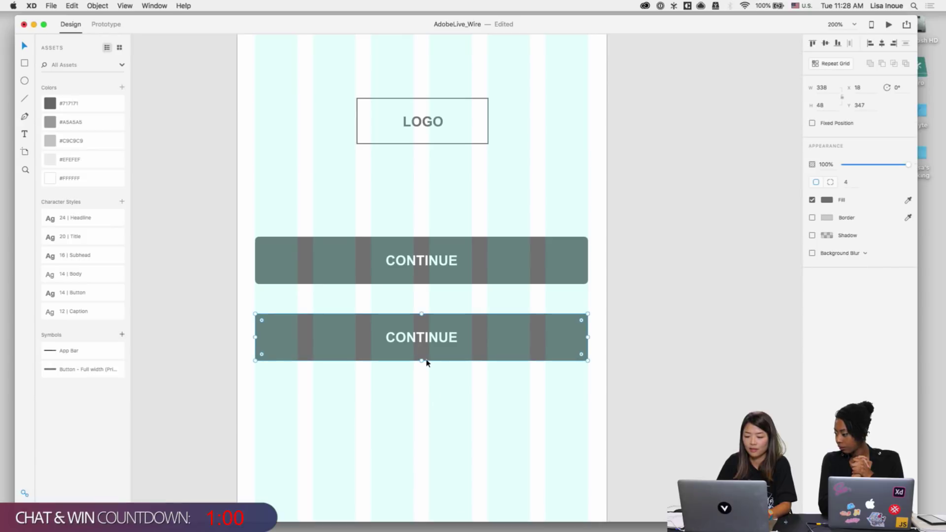
click(813, 200)
click(812, 218)
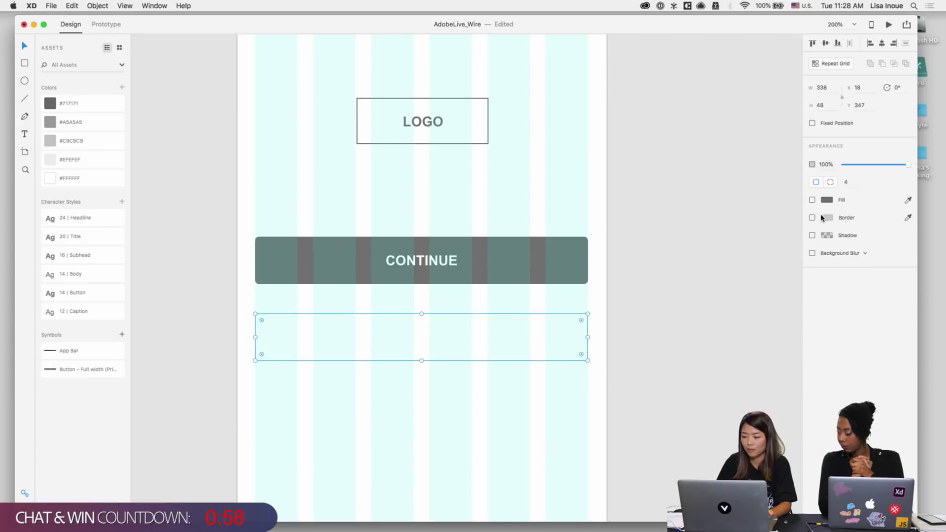
click(827, 217)
click(760, 272)
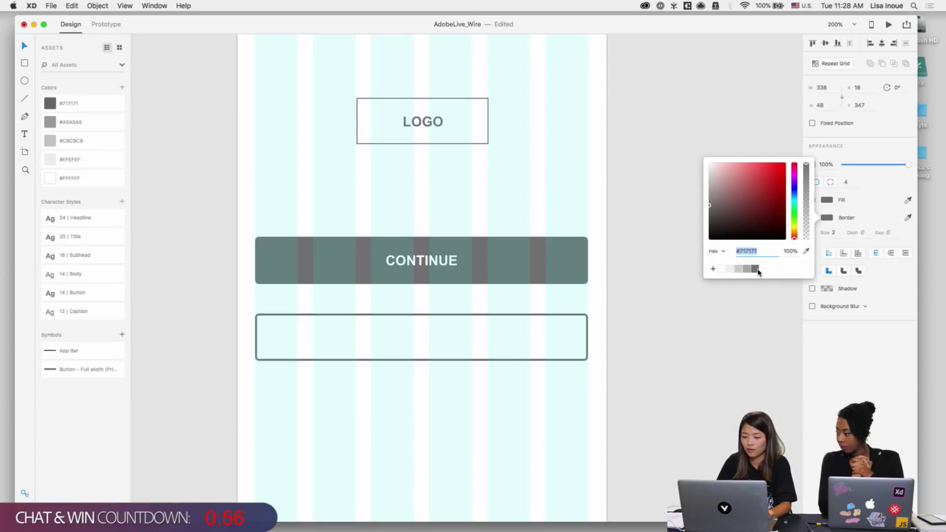
click(522, 461)
Step: Change the lower button's CONTINUE label fill to the dark grey swatch #717171
click(427, 339)
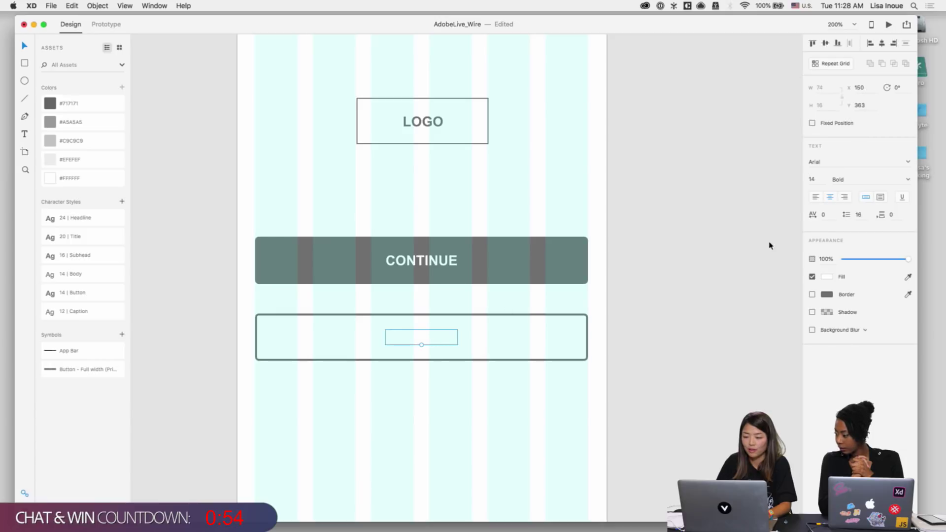
click(826, 278)
click(755, 328)
click(629, 404)
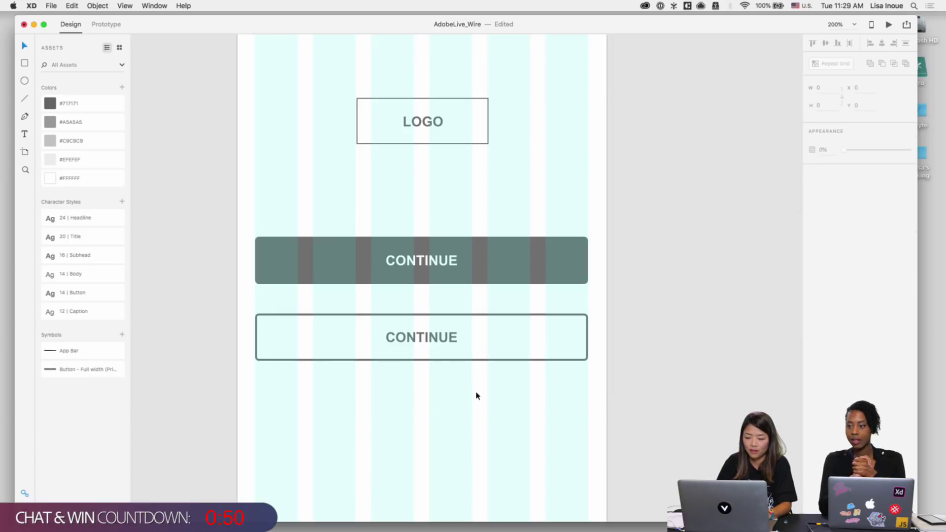
Step: Group the outlined button's label and rectangle and save the group as a new symbol
click(442, 336)
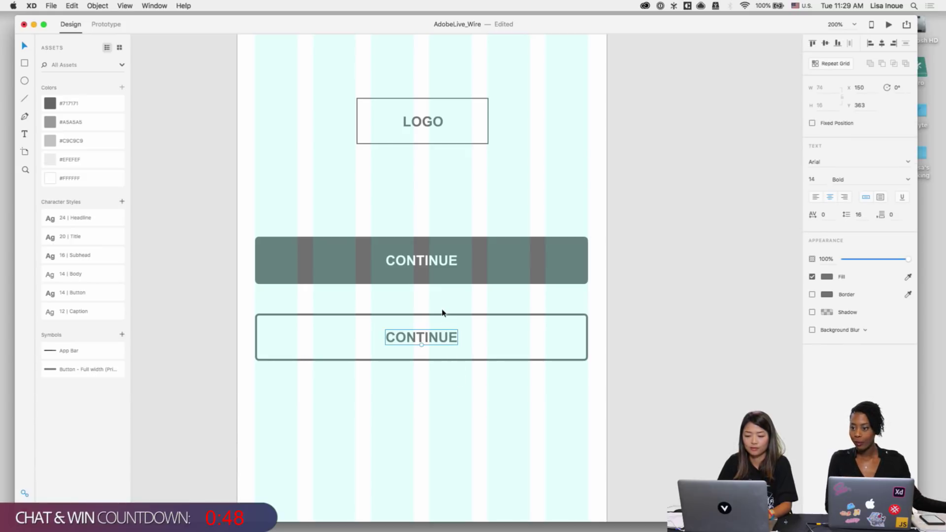
drag(414, 308, 442, 395)
key(super+g)
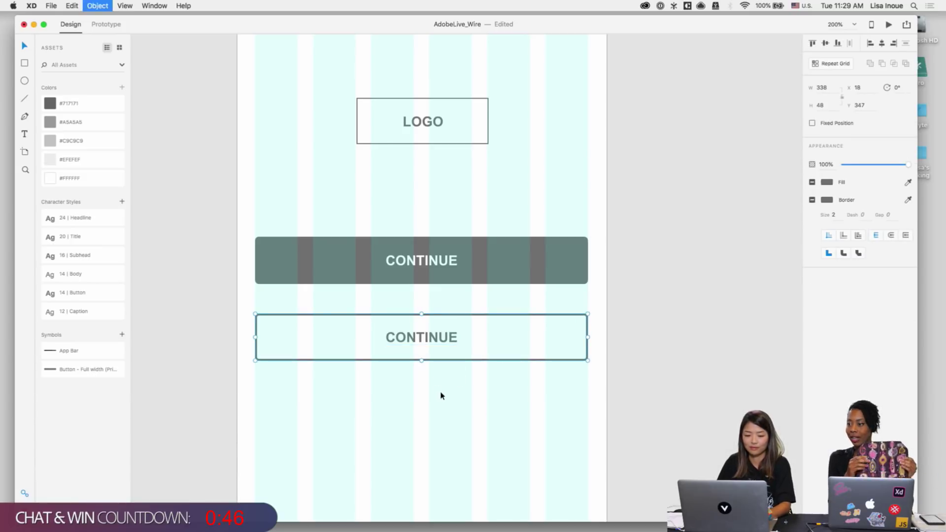
click(122, 335)
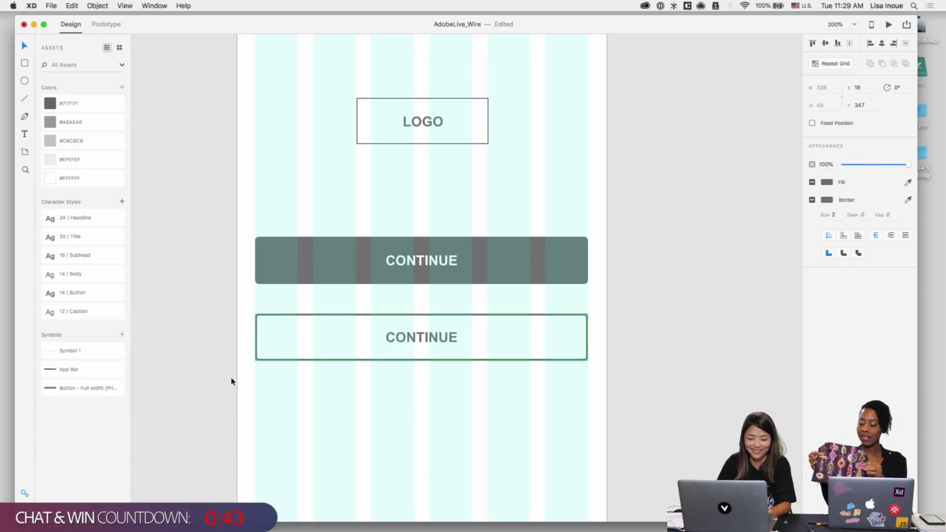
Step: Rename the new outlined button symbol as "Button - Full width (Secondary)"
double_click(69, 351)
text(Button - Full width ()
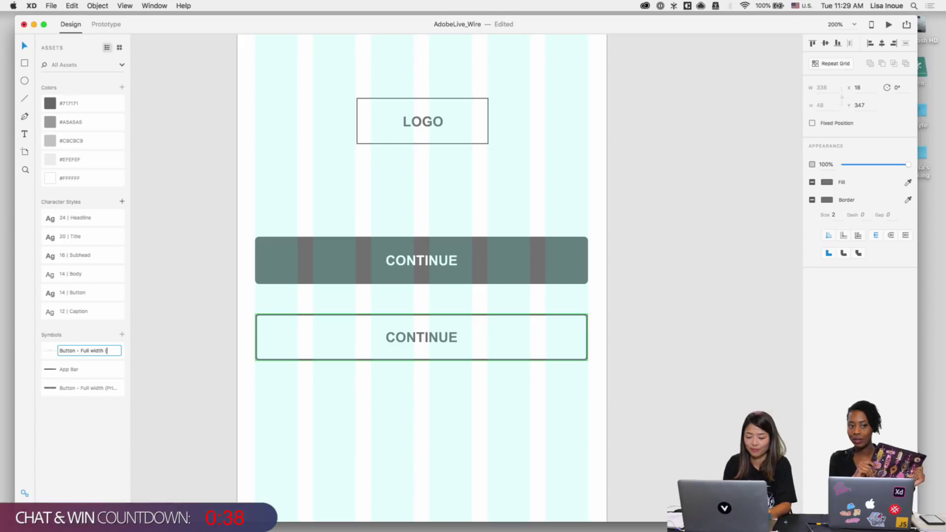
text(Secondary)
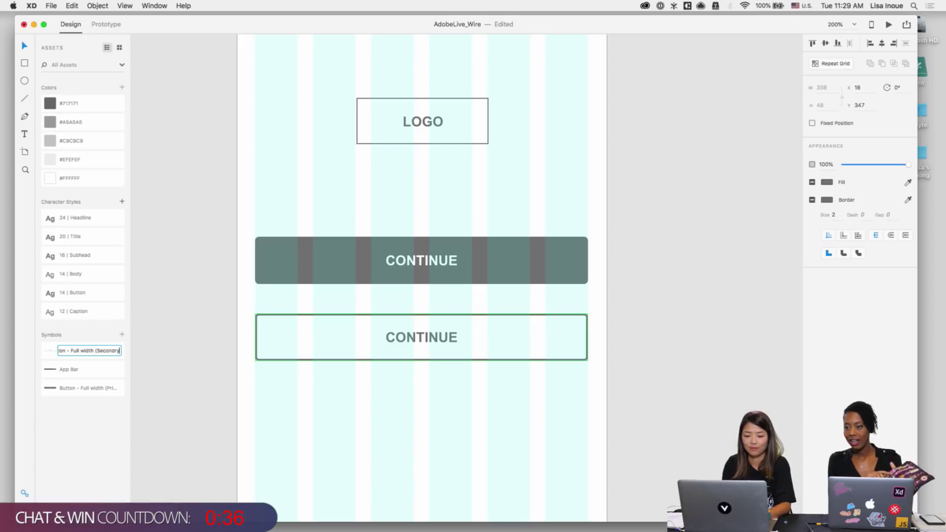
key(BackSpace)
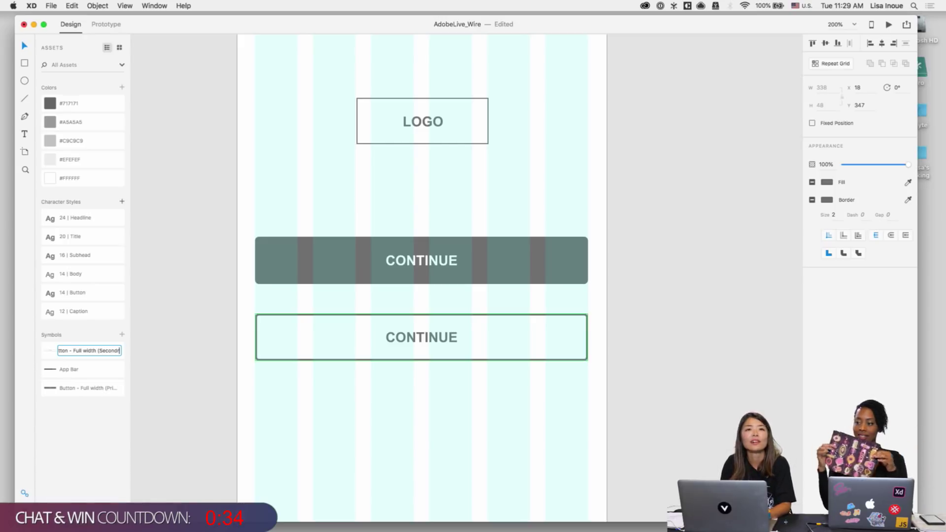
key(BackSpace)
key(BackSpace)
key(BackSpace)
key(BackSpace)
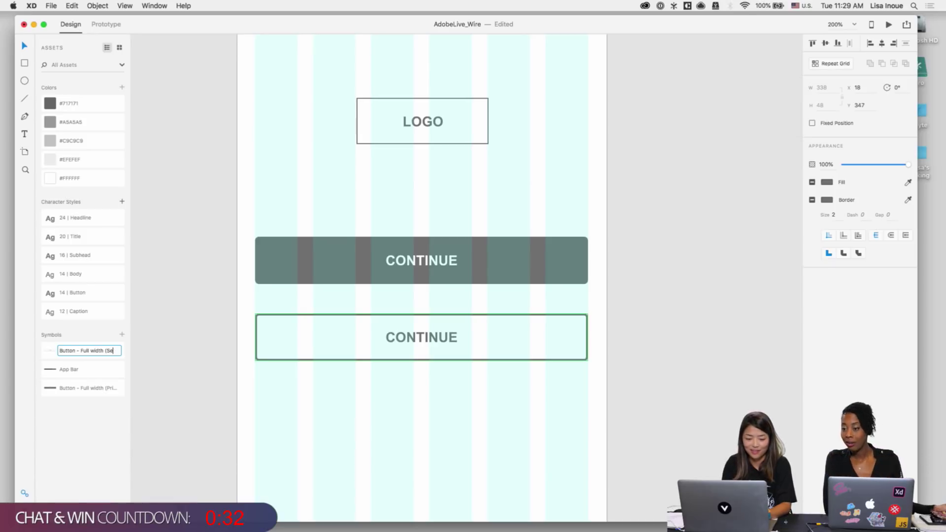
text(condary)
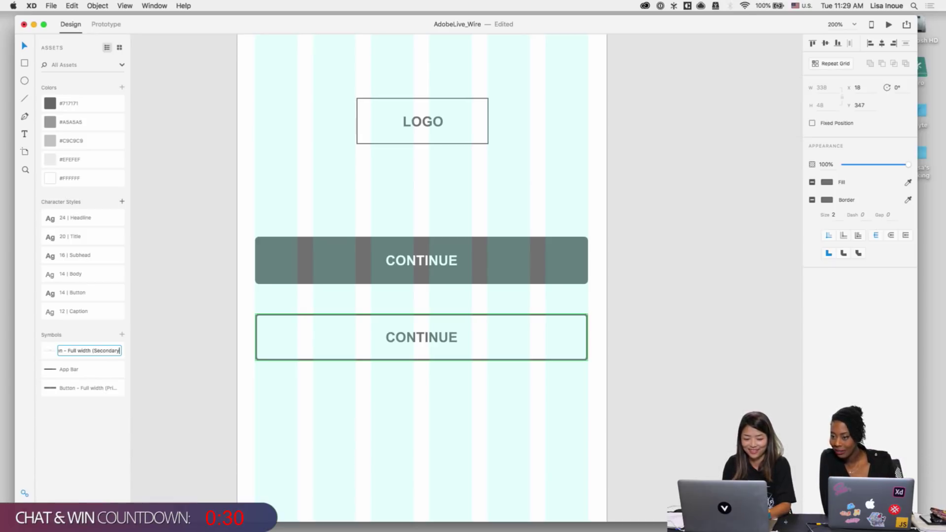
key(Return)
click(389, 400)
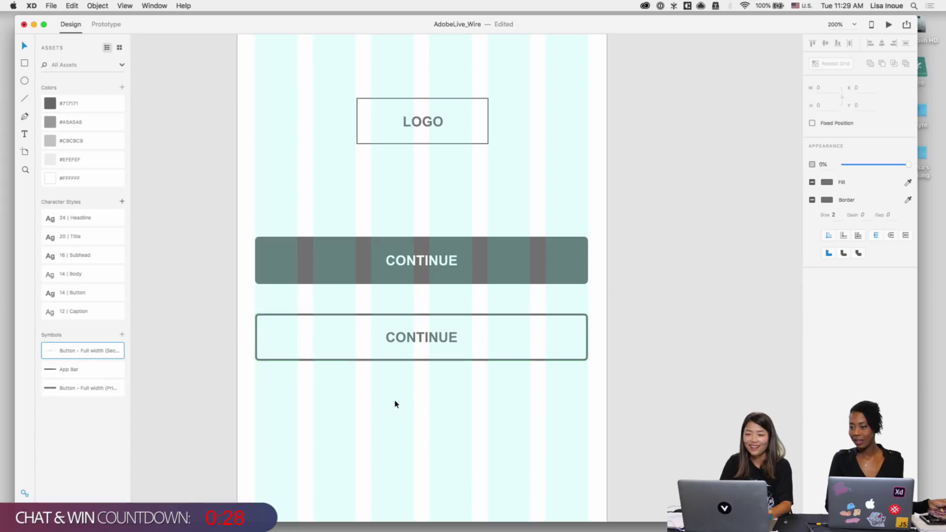
Step: Replace the filled button's label text with "Login"
double_click(423, 266)
double_click(428, 266)
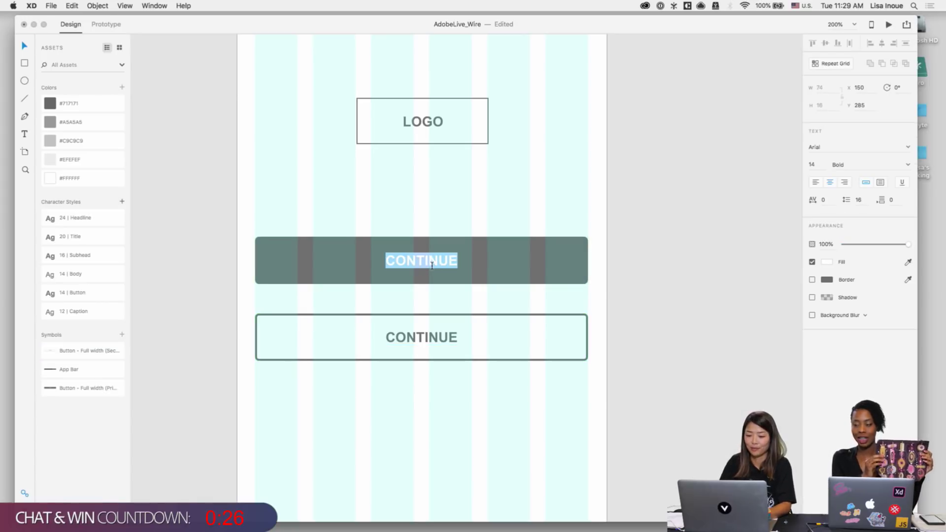
text(Log in)
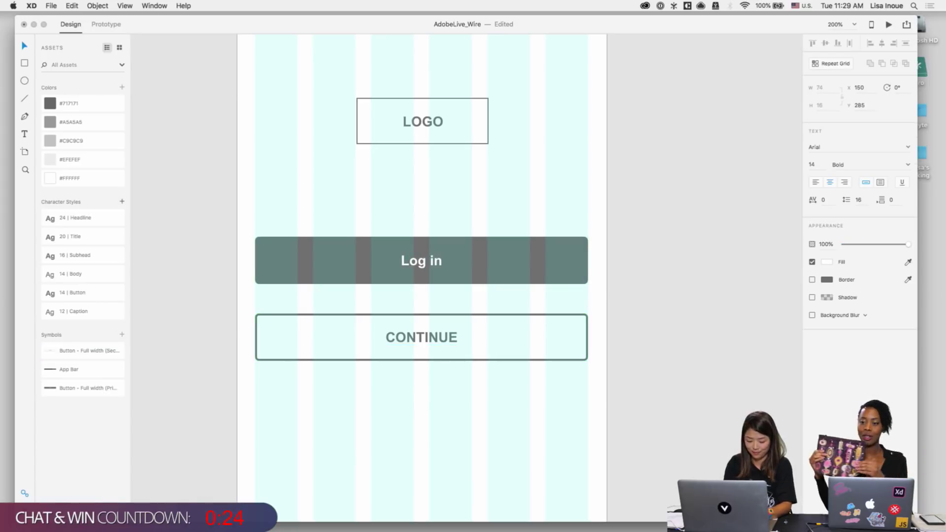
key(BackSpace)
key(BackSpace)
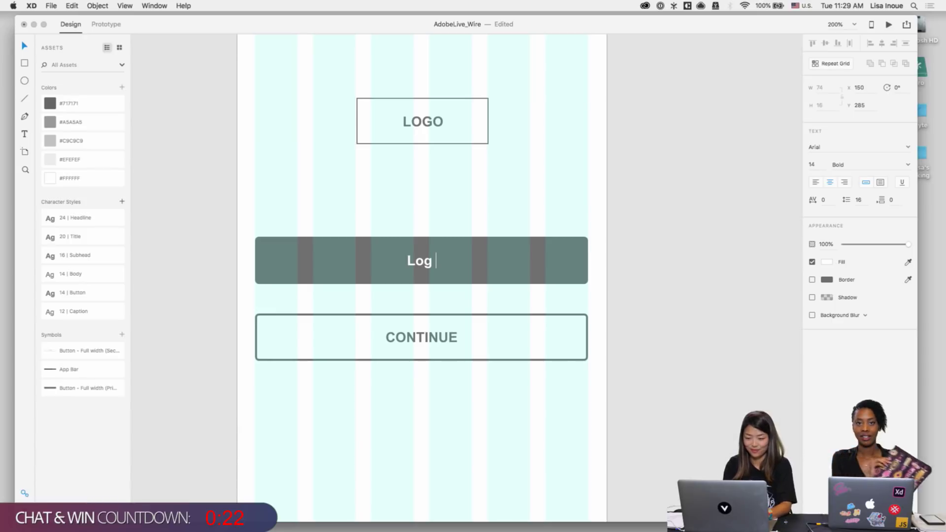
key(BackSpace)
text(in)
Step: Replace the outlined button's label text with "Create Account"
click(425, 343)
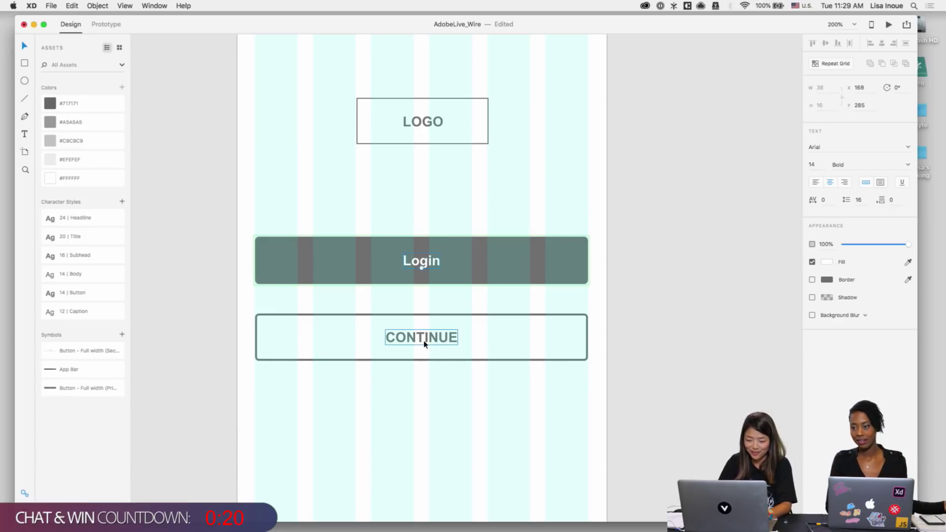
double_click(424, 344)
text(C)
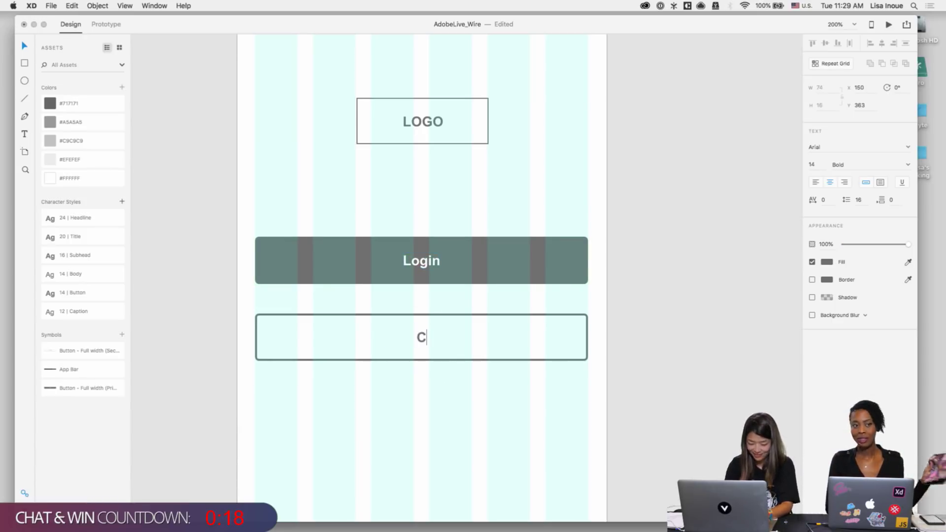
text(reate Account)
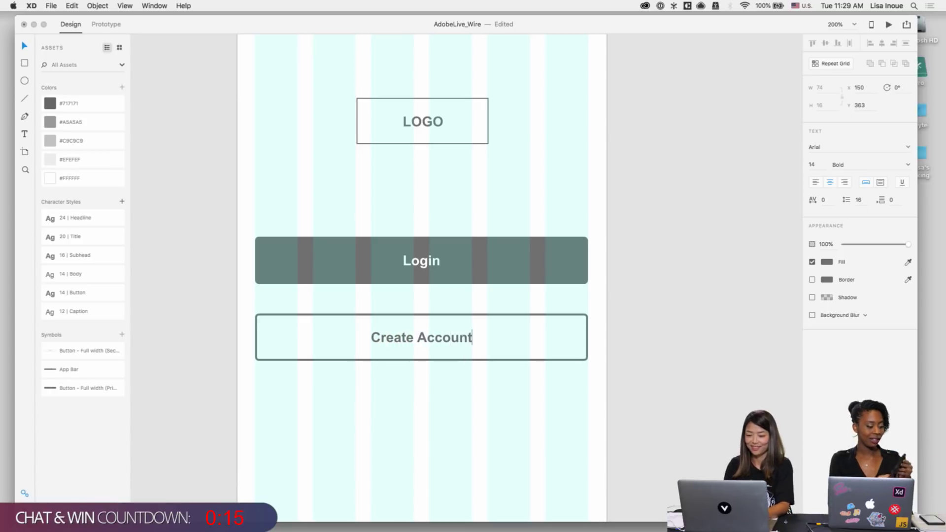
key(Escape)
scroll(450, 395, down, 2)
click(432, 384)
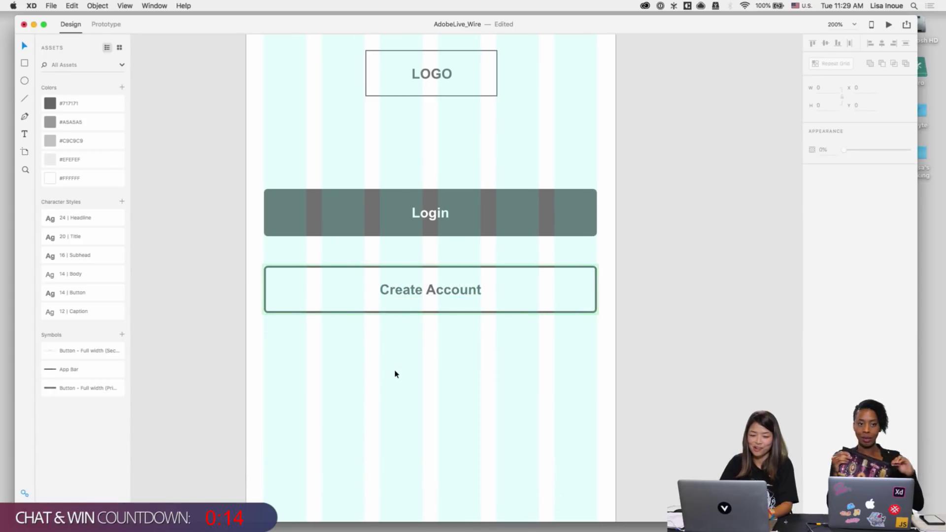
Step: Add the centred text "Continue as Guest" below the Create Account button on the Welcome screen
click(24, 134)
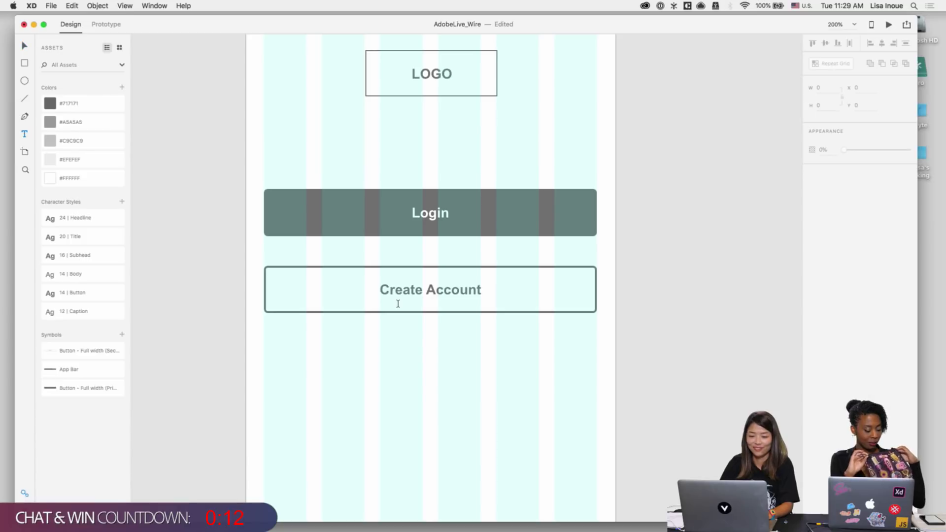
drag(372, 337, 509, 387)
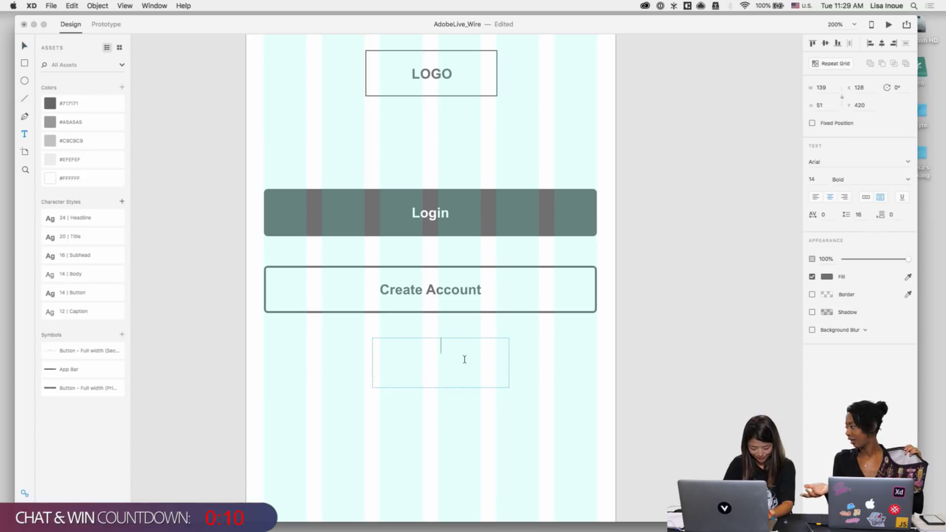
text(Cont)
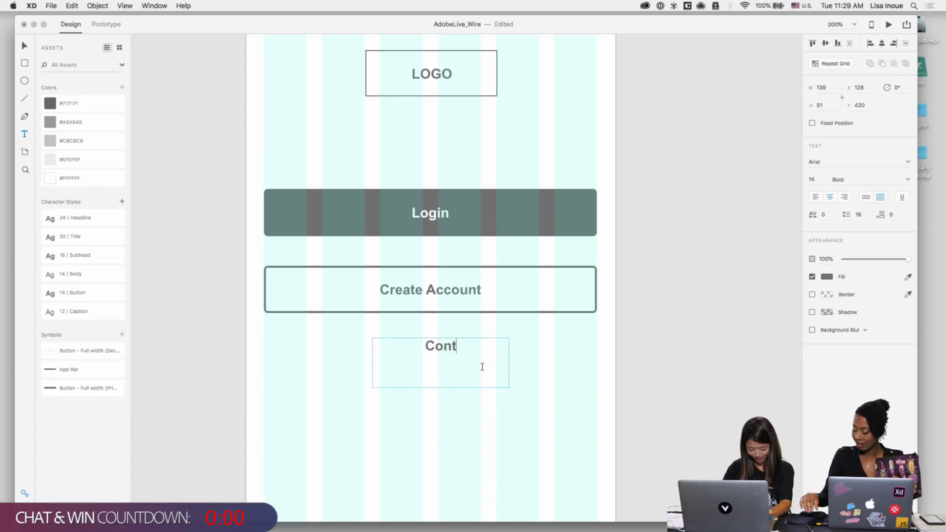
text(inu)
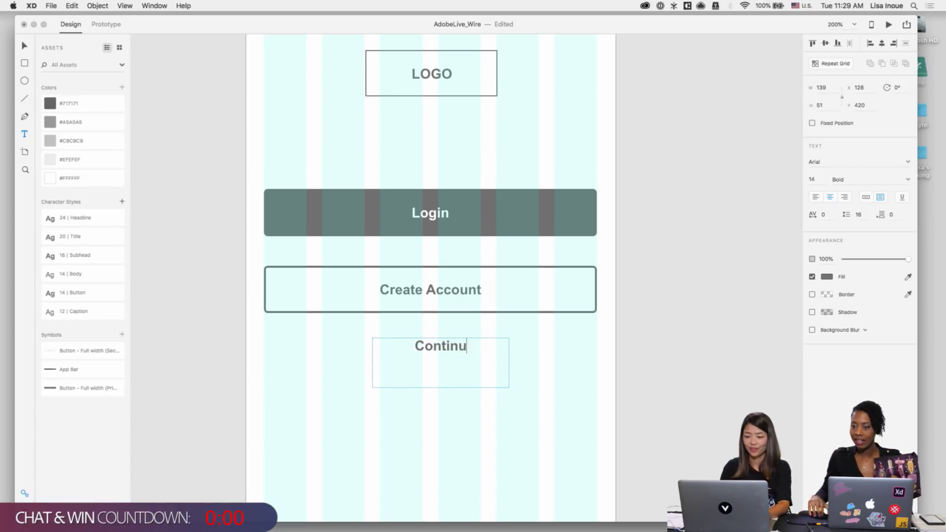
text(e as Guest)
key(Escape)
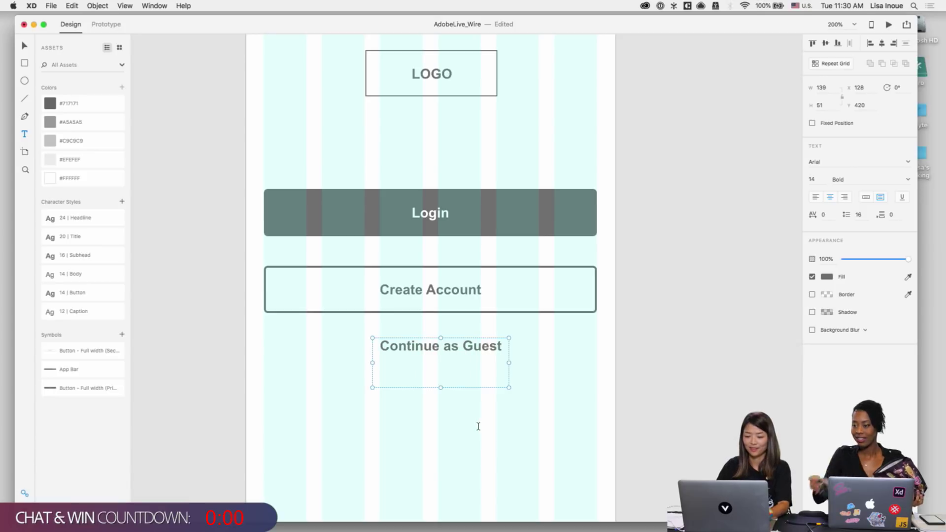
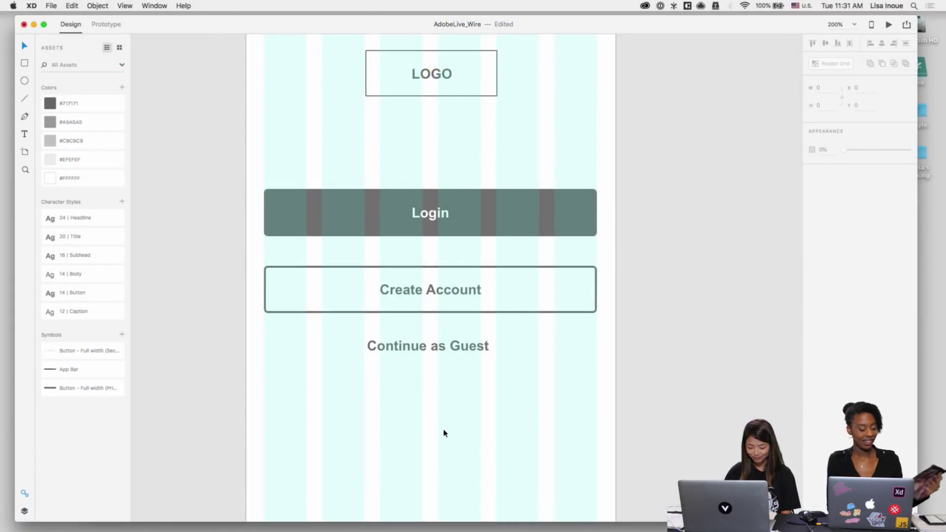
Step: Switch to TextEdit and move its Wire Copy window from Desktop 2 to Desktop 1
key(super+1)
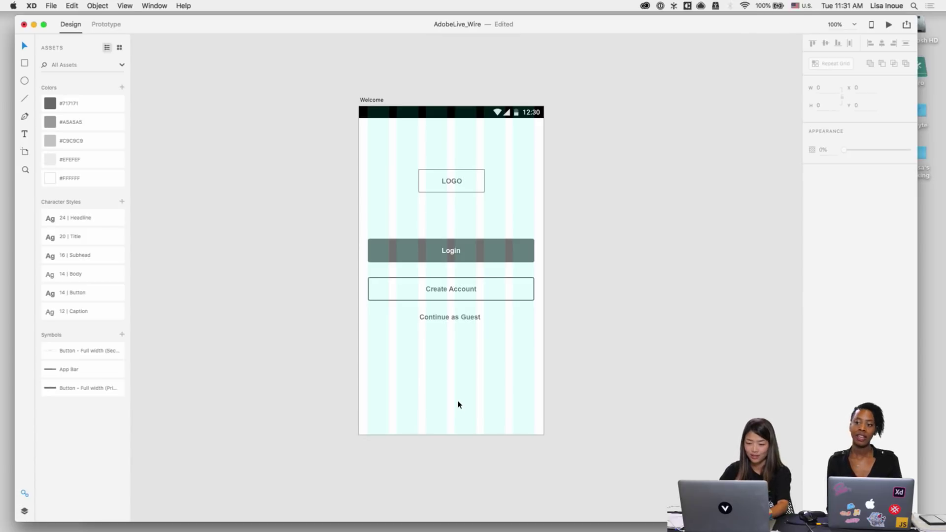
key(super+2)
scroll(473, 409, down, 5)
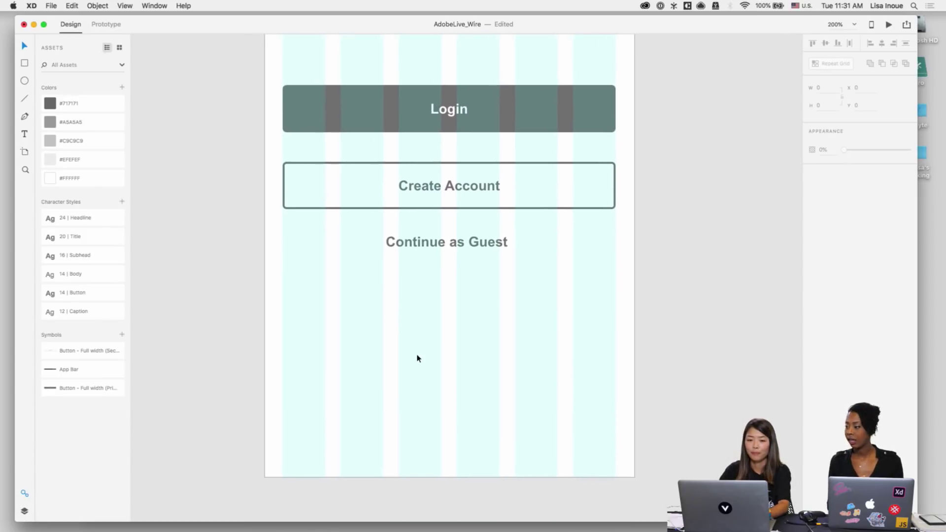
click(359, 516)
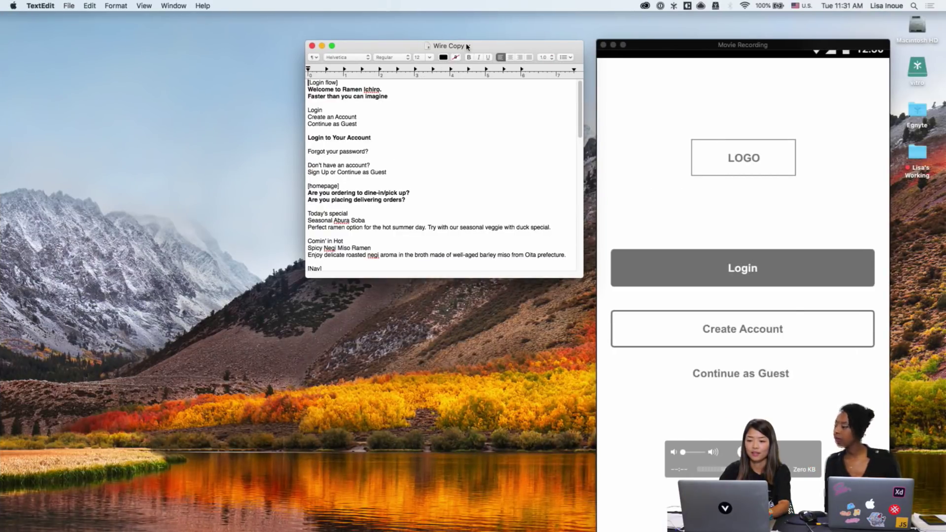
key(ctrl+Left)
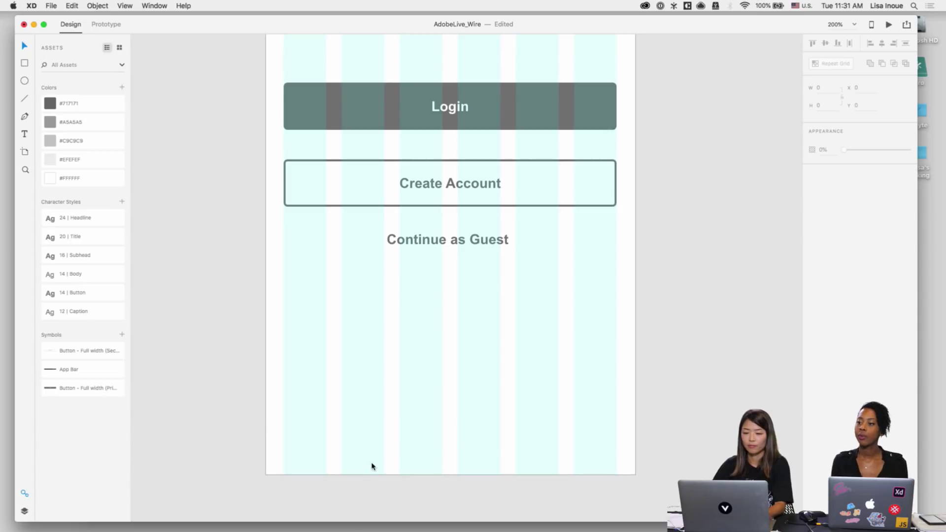
key(ctrl+Up)
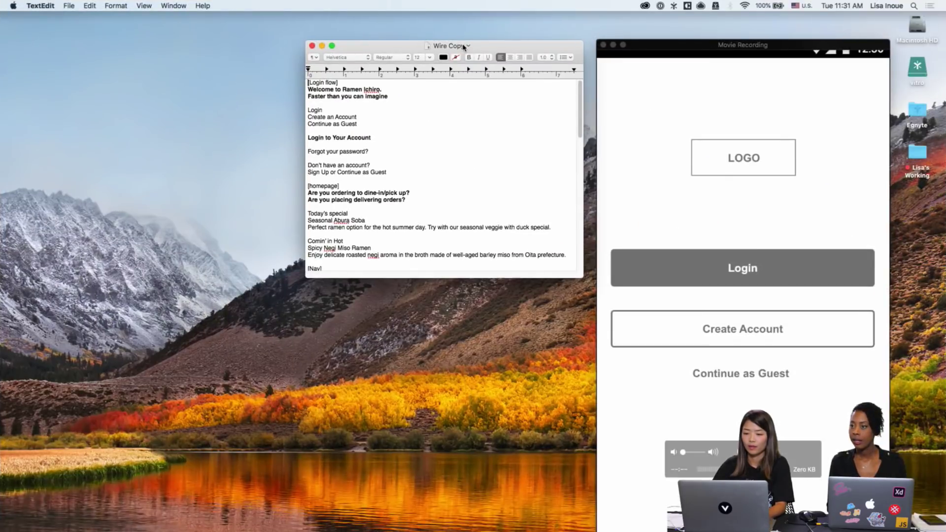
key(ctrl+Up)
drag(422, 99, 429, 42)
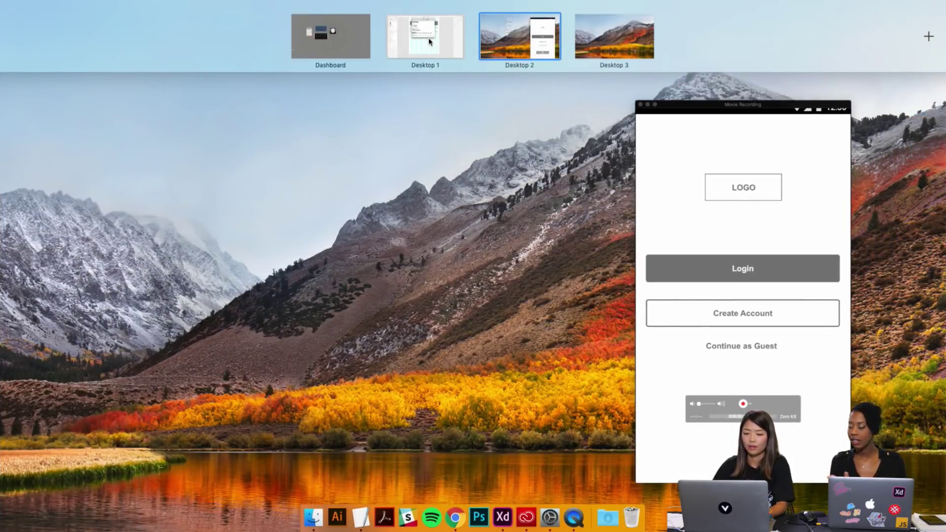
click(430, 42)
Step: Create a blank TextEdit document, minimise the Wire Copy window and move the new document over the artboard
key(super+n)
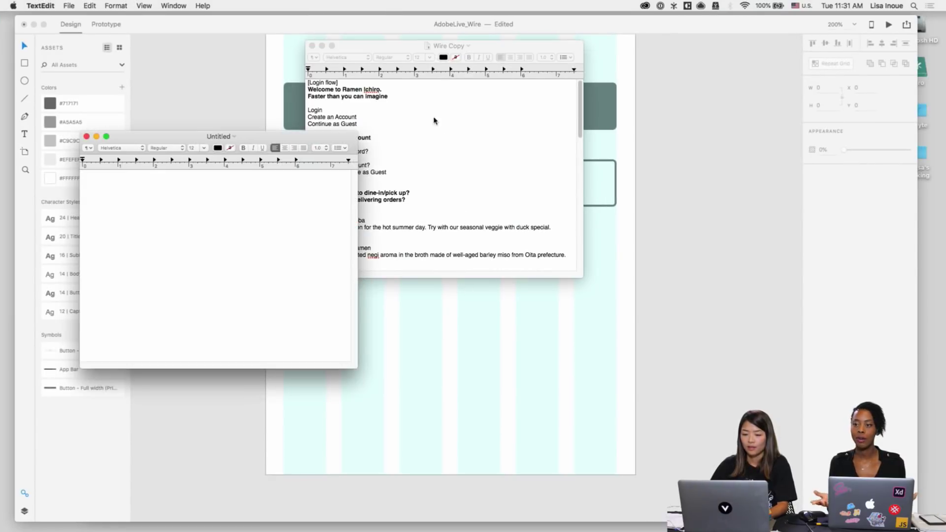
click(322, 46)
drag(308, 135, 536, 165)
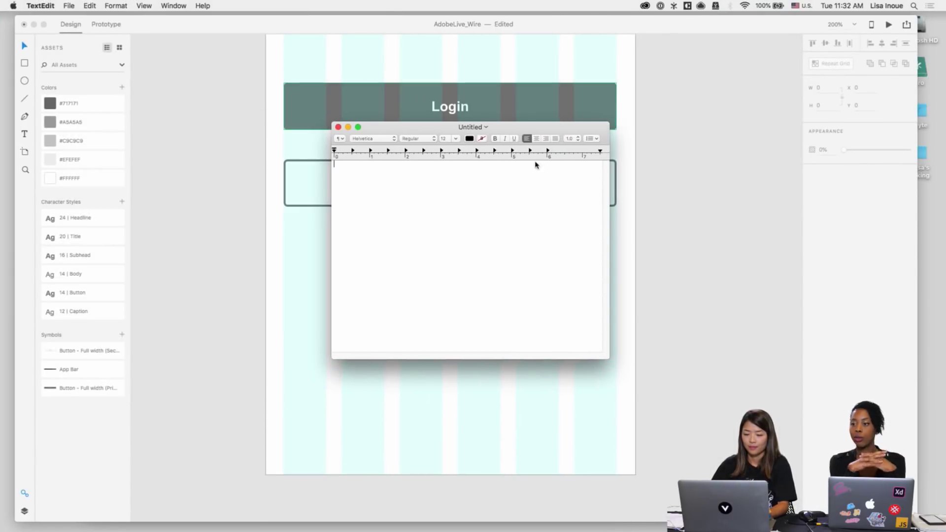
Step: Insert the US flag emoji into the blank document and copy it
click(62, 3)
mouse_move(86, 4)
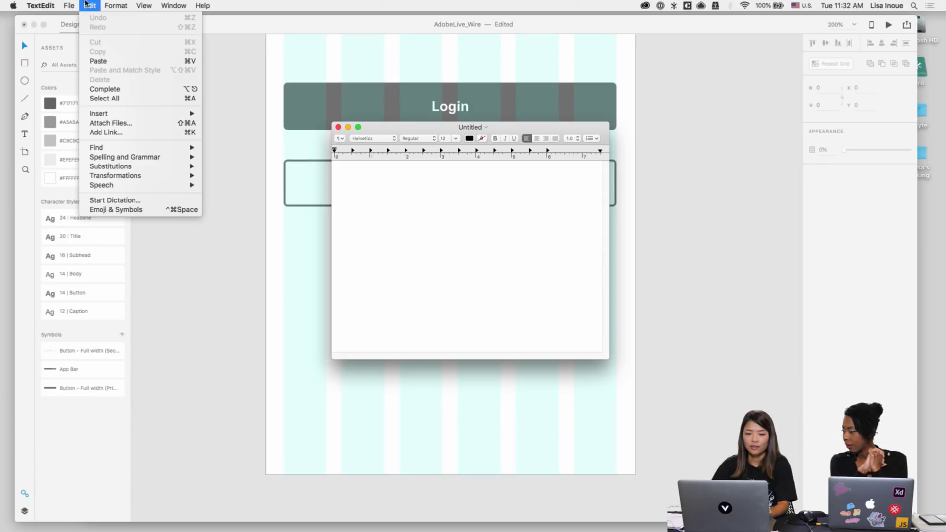
click(110, 209)
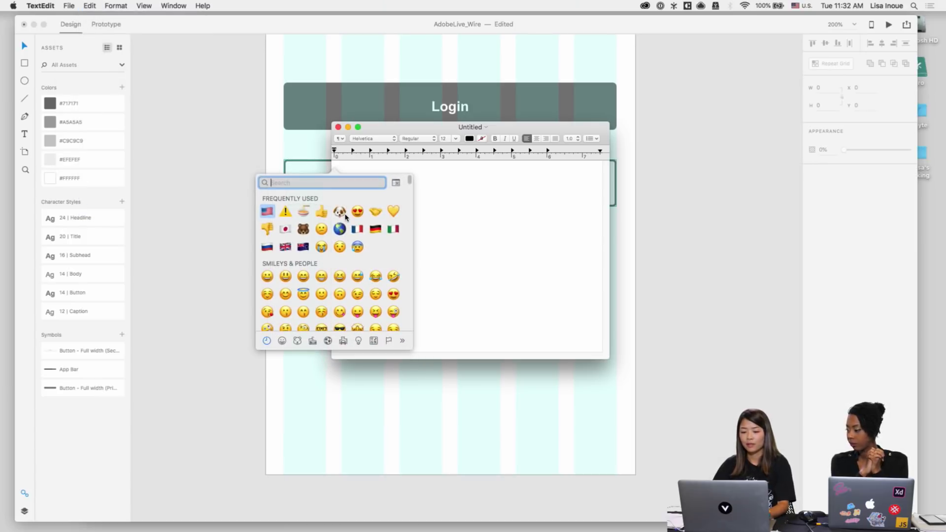
key(Return)
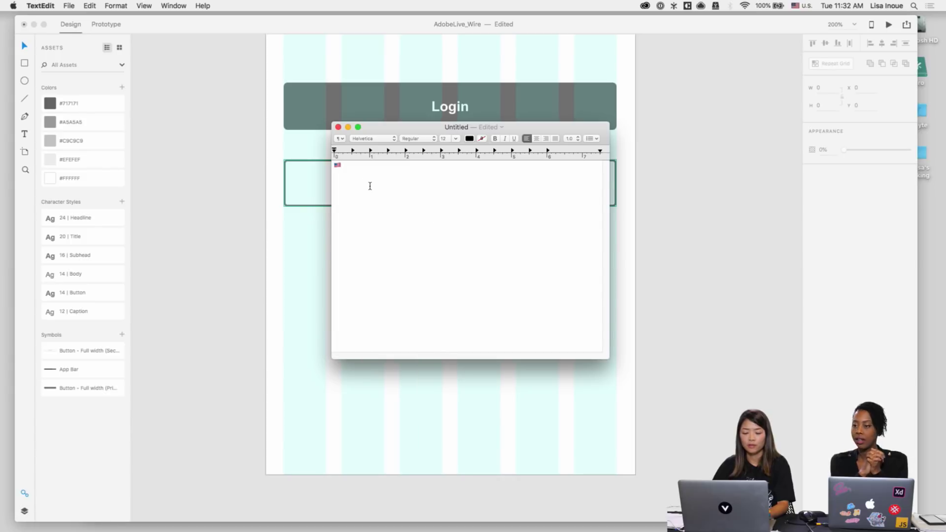
key(super+a)
key(super+c)
Step: Switch back to XD, paste the flag, shrink its text box to about 23 × 37 and move it to the artboard's bottom-left corner
click(310, 260)
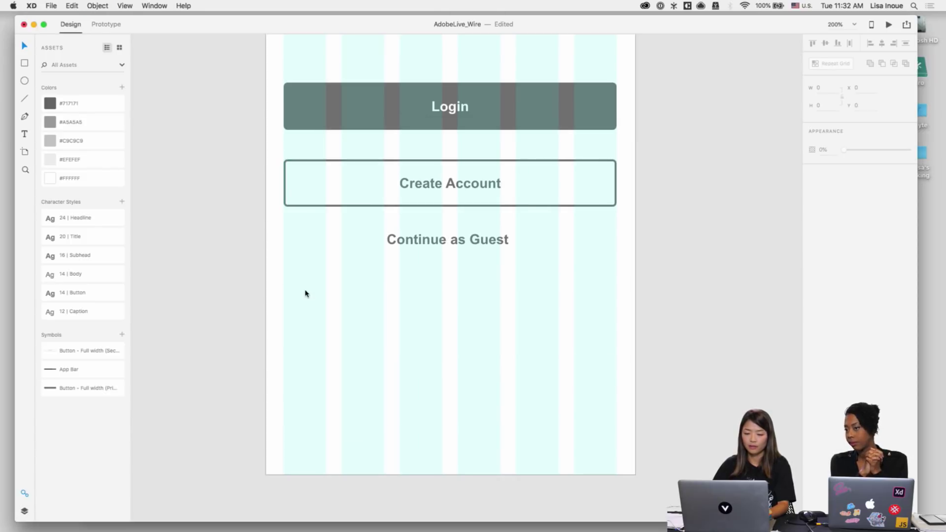
key(super+v)
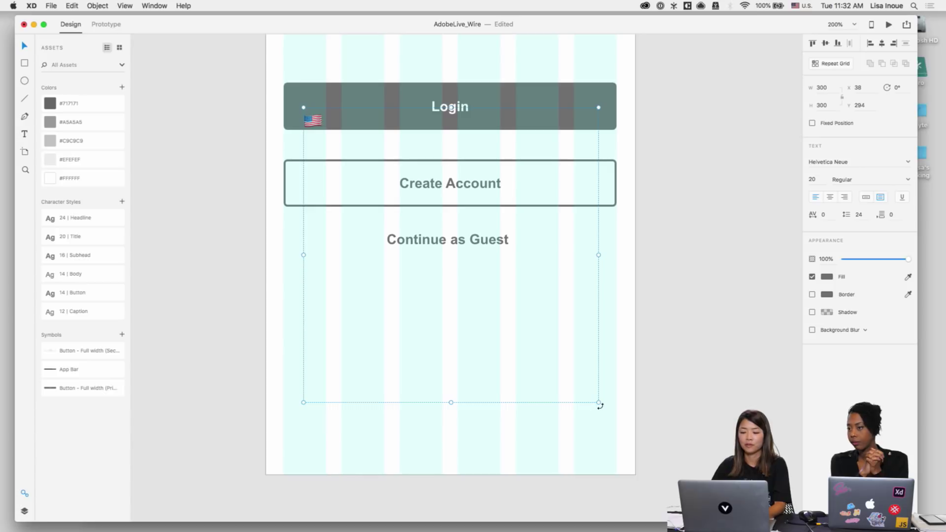
drag(599, 403, 301, 408)
key(shift+Down)
key(shift+Down)
key(shift+Down)
key(shift+Down)
key(shift+Down)
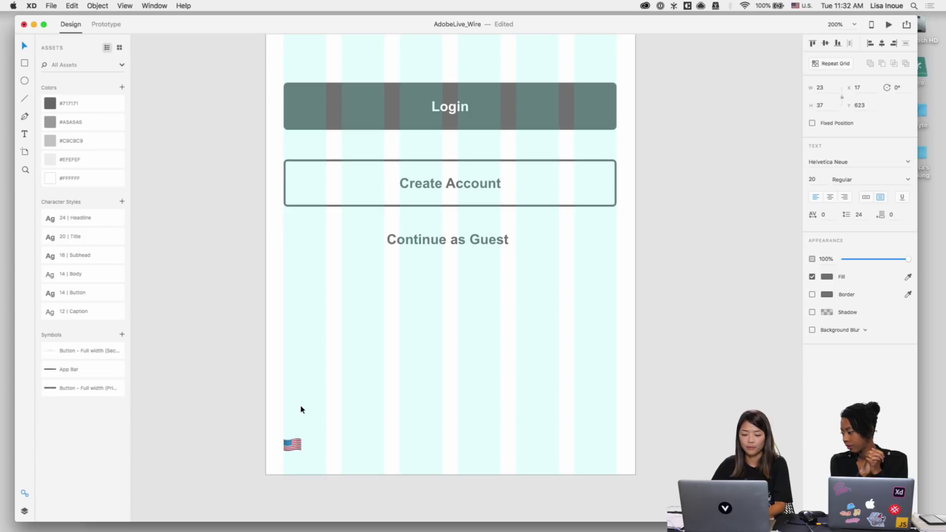
click(331, 446)
Step: Add the text label "English" above the flag
key(t)
click(326, 405)
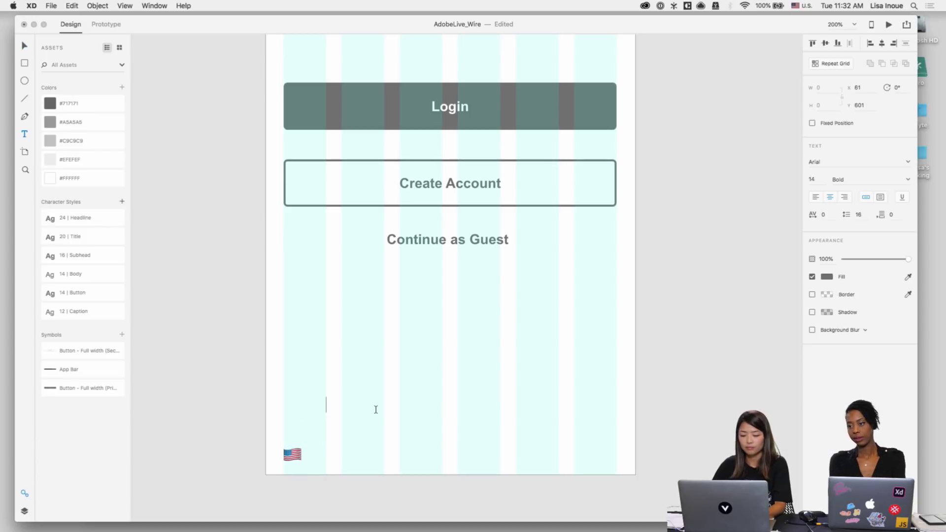
text(Enlig)
key(BackSpace)
key(BackSpace)
key(BackSpace)
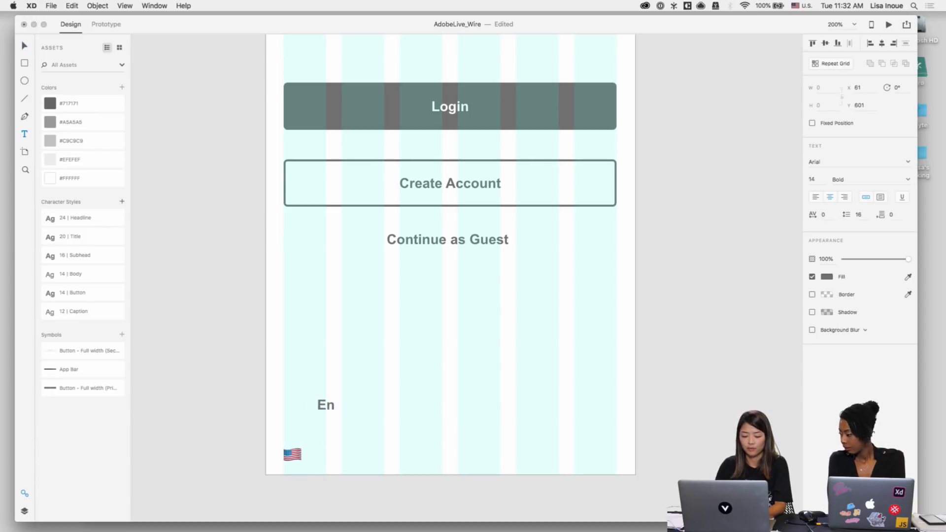
key(BackSpace)
key(BackSpace)
text(English)
key(Escape)
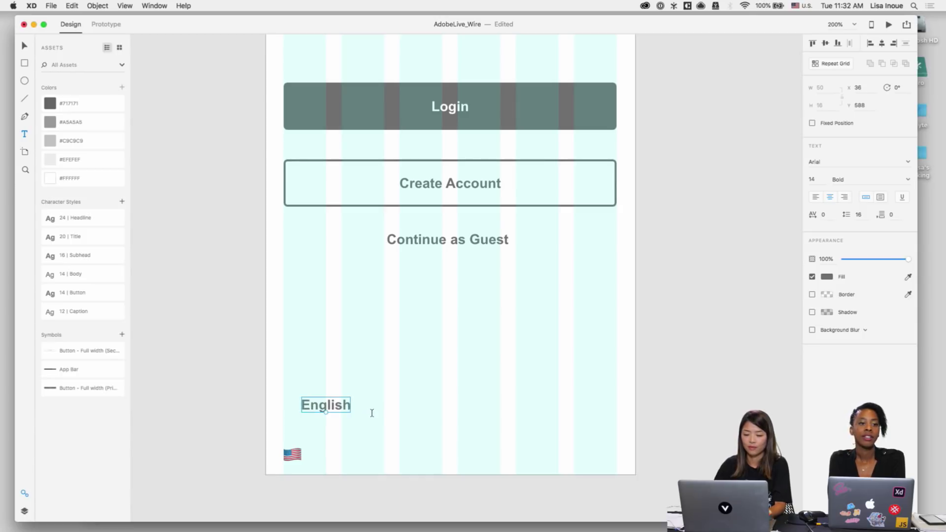
right_click(334, 411)
key(Escape)
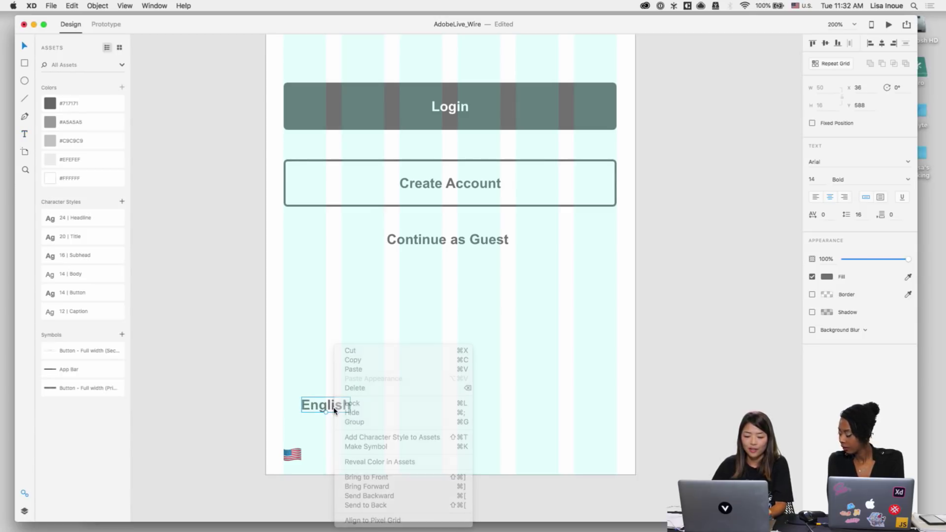
Step: Move the English label beside the flag and apply the 12 | Caption character style to it
click(311, 380)
click(335, 405)
drag(335, 405, 342, 454)
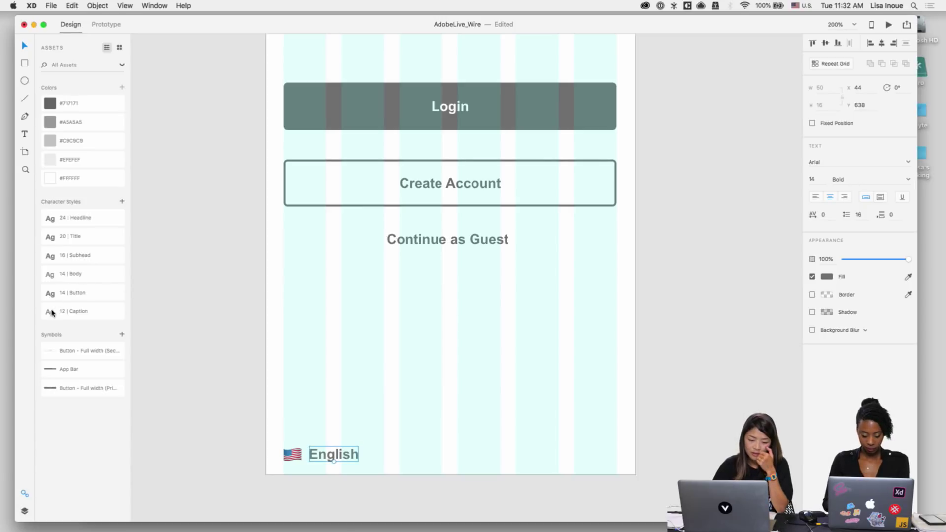
click(51, 315)
click(333, 397)
click(336, 451)
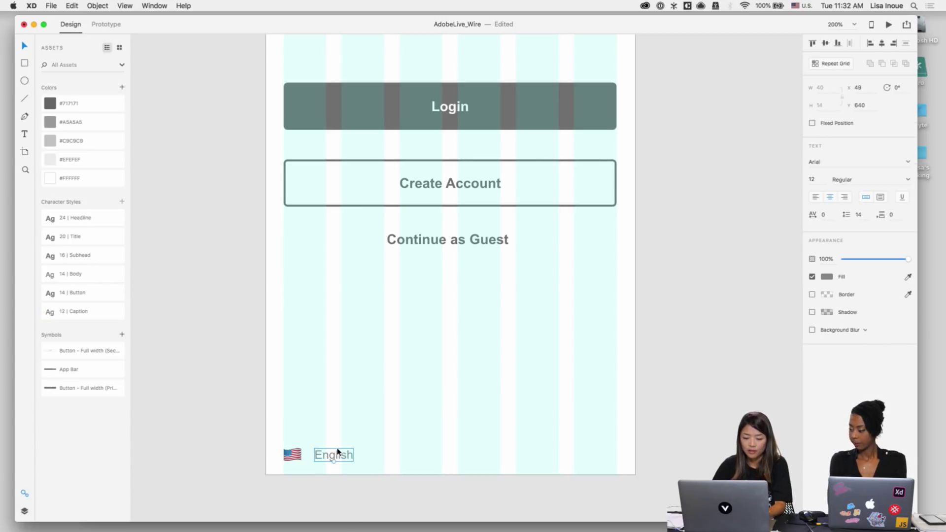
Step: Move the English label closer to the flag, to X 42
click(371, 373)
drag(349, 451, 347, 452)
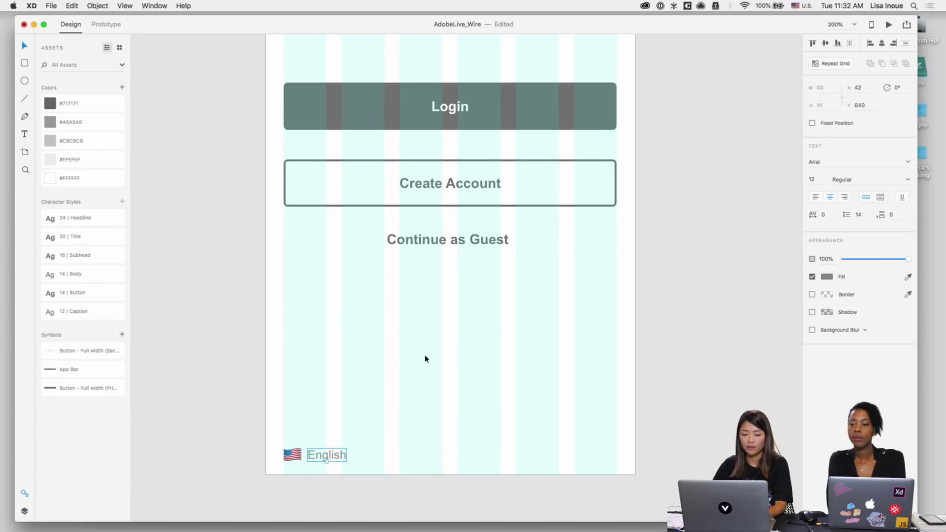
click(476, 347)
click(328, 453)
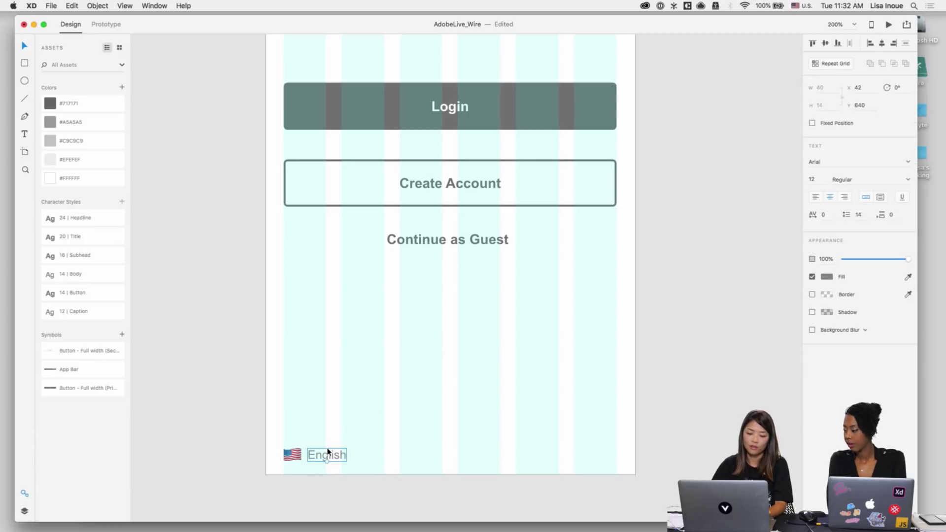
click(162, 335)
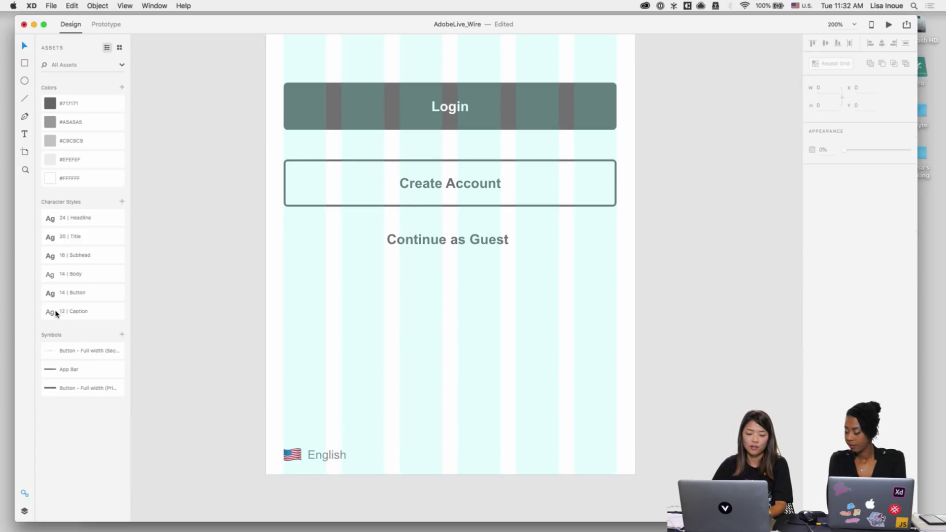
mouse_move(66, 313)
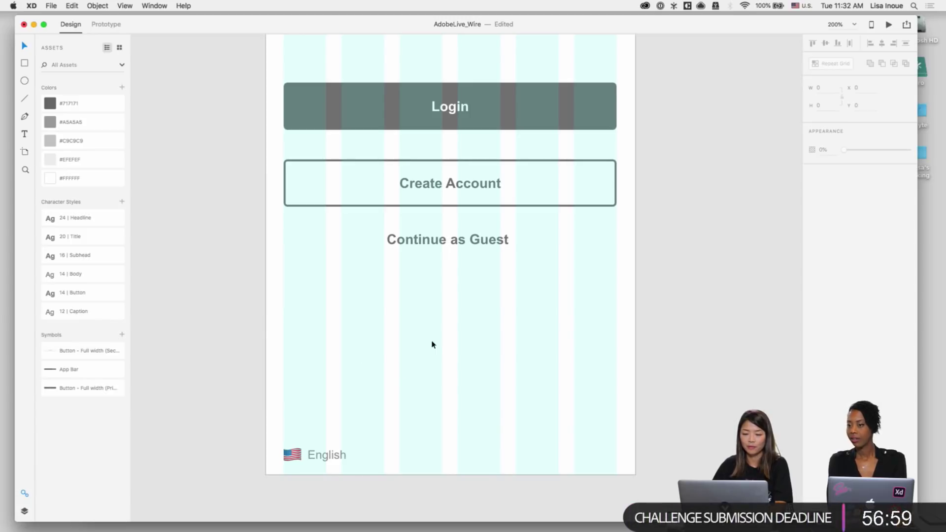
Step: Apply the 14 | Button character style to the Continue as Guest text and shift it slightly lower
click(444, 257)
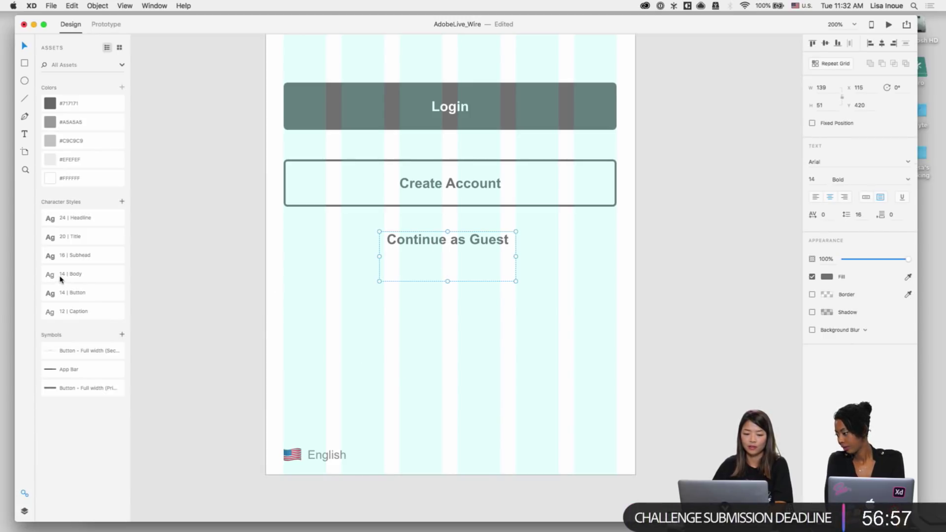
click(62, 297)
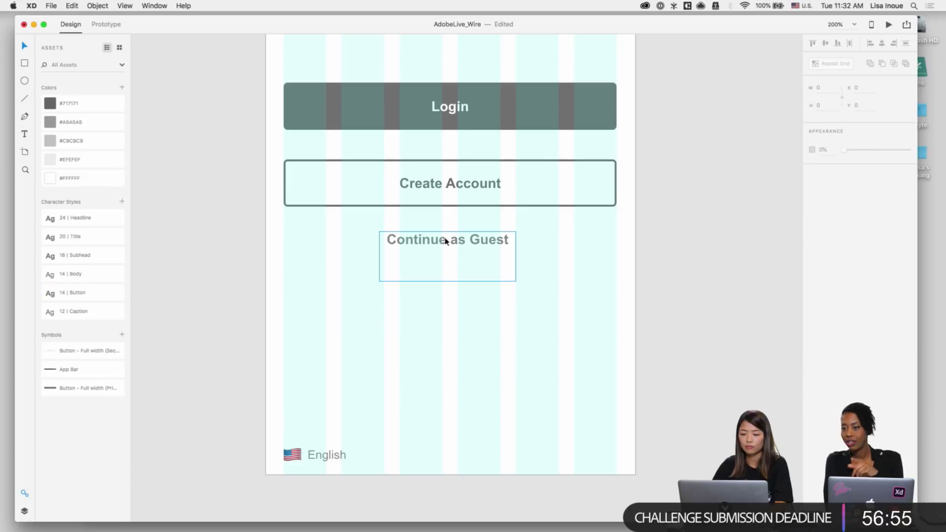
mouse_move(449, 280)
mouse_down()
mouse_move(446, 247)
mouse_move(465, 279)
mouse_up()
click(450, 294)
key(super+1)
click(468, 299)
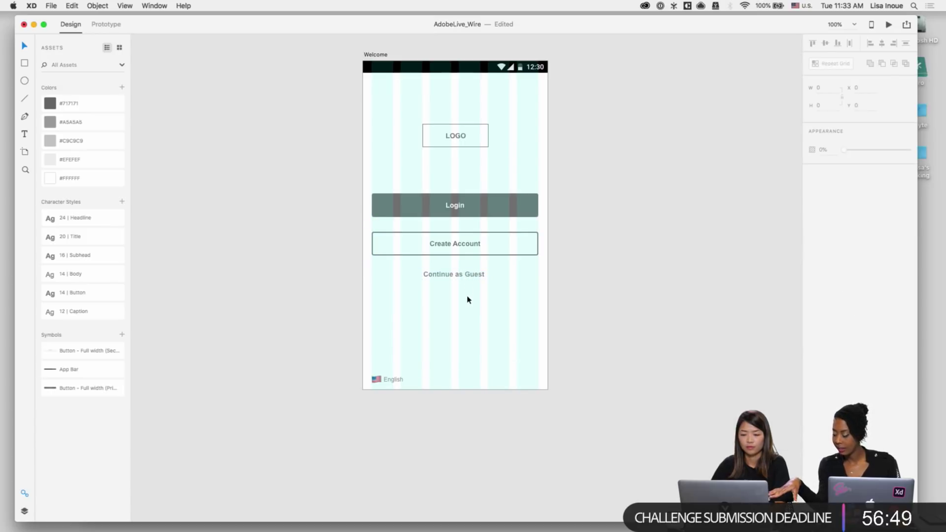
Step: Group the flag and the English label on the Welcome artboard
drag(370, 355, 411, 405)
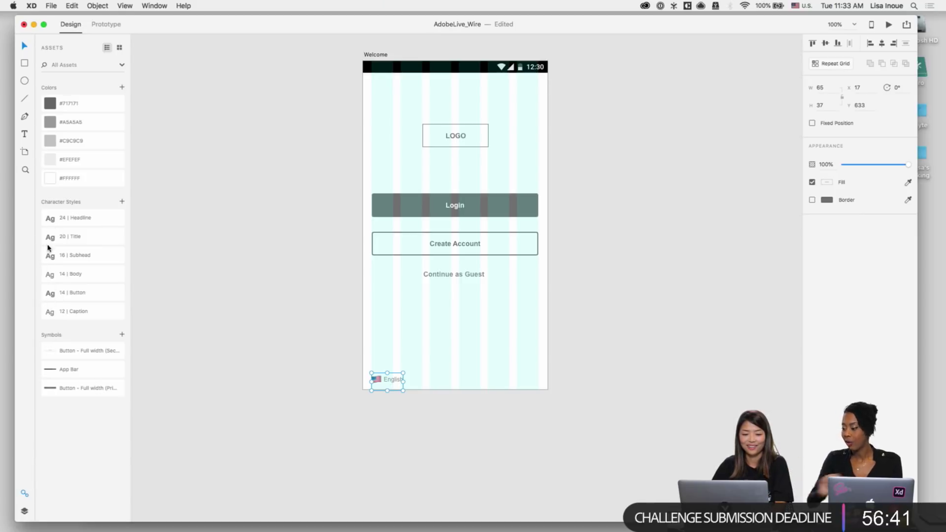
click(90, 261)
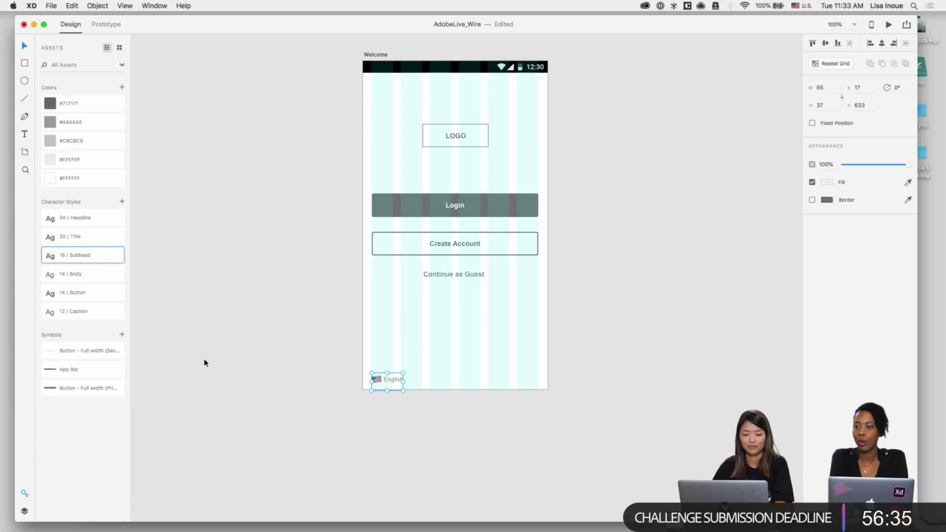
click(333, 423)
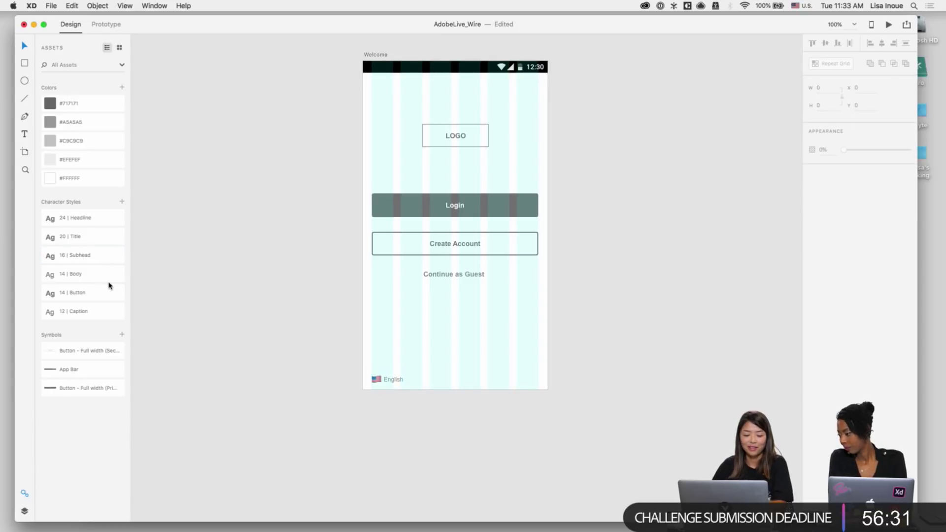
double_click(80, 256)
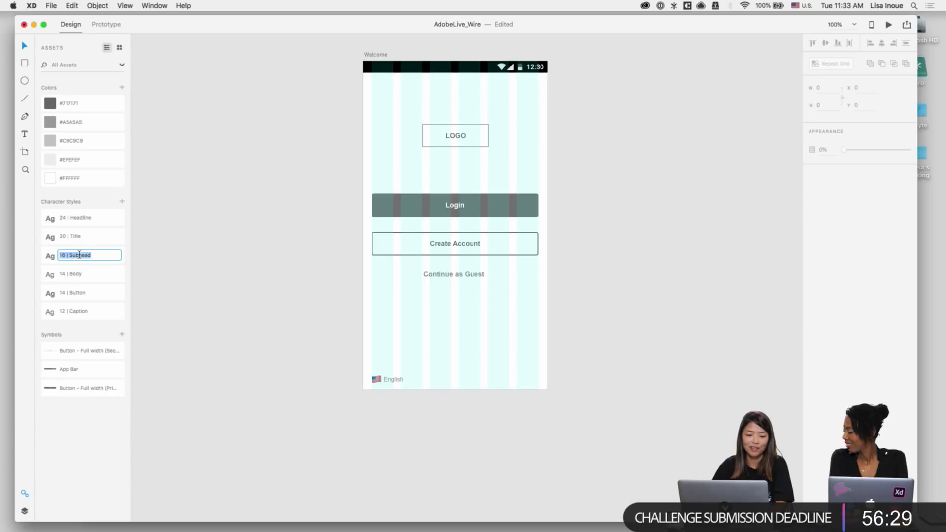
click(86, 255)
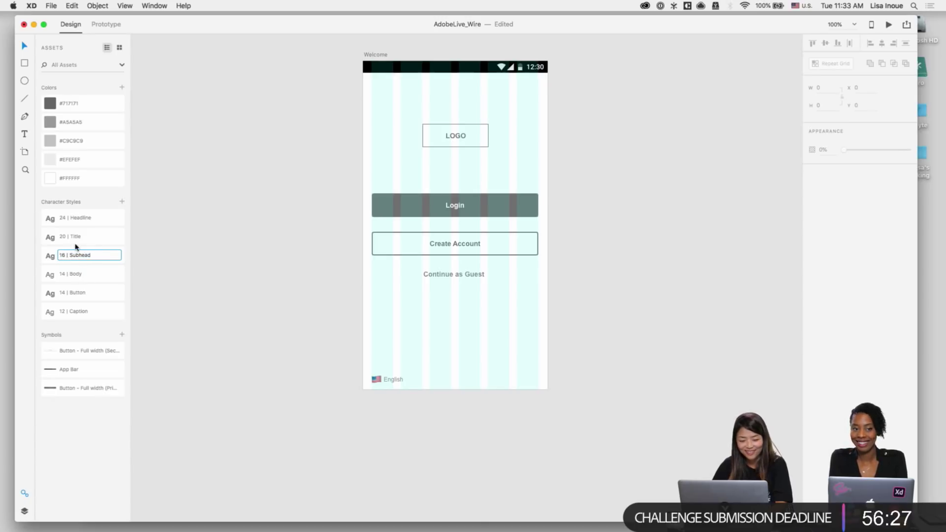
click(83, 281)
click(391, 345)
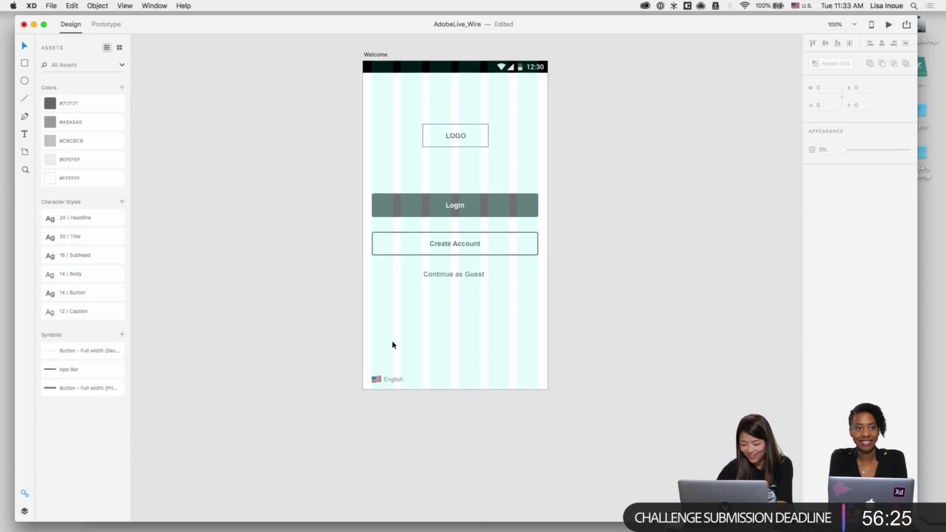
Step: Bring the App Bar to the front of the Welcome artboard's layer order
click(24, 511)
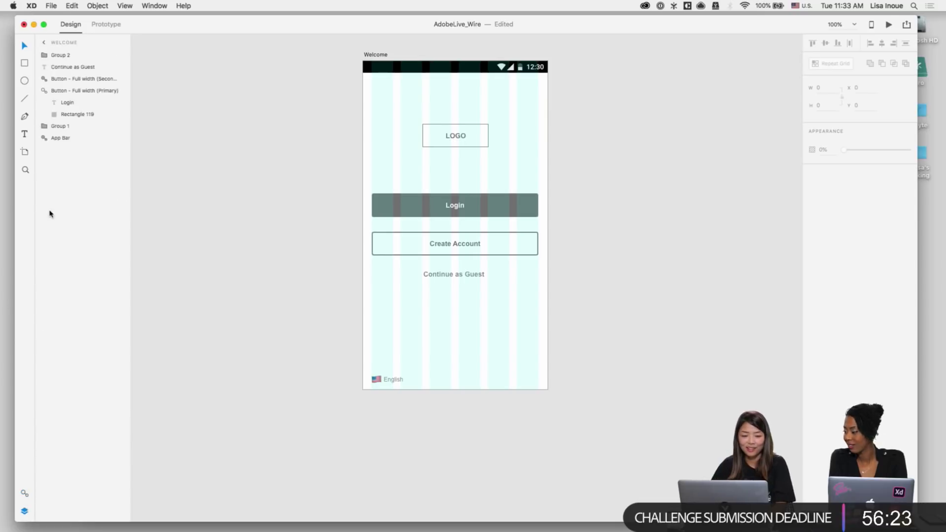
click(458, 70)
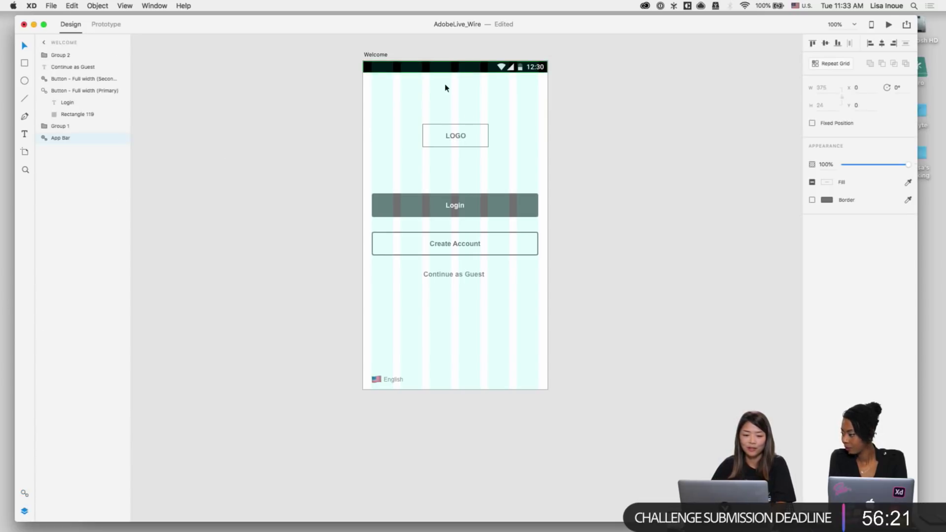
key(super+shift+bracketright)
Step: Rename the logo group as "Logo" and place it directly below the App Bar in the layer order
drag(413, 107, 459, 139)
double_click(65, 138)
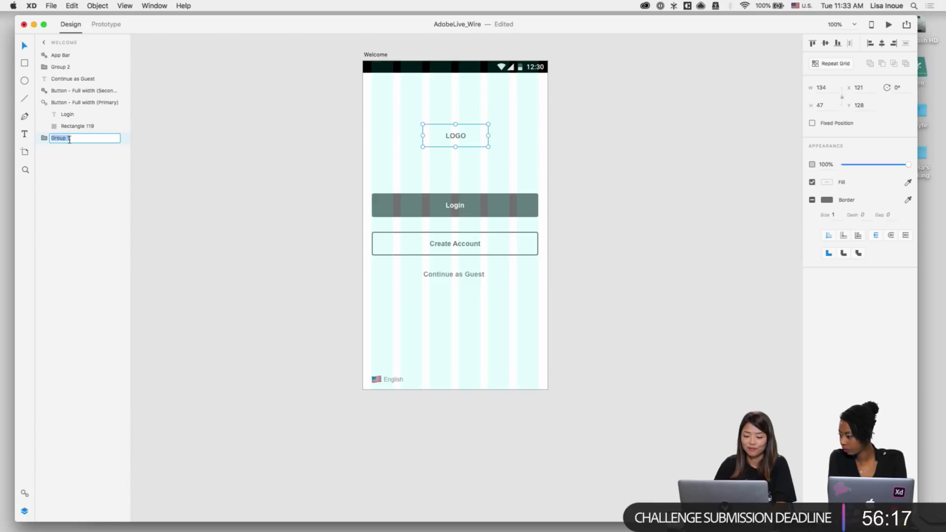
text(Logo)
key(Return)
key(super+shift+bracketright)
key(super+bracketleft)
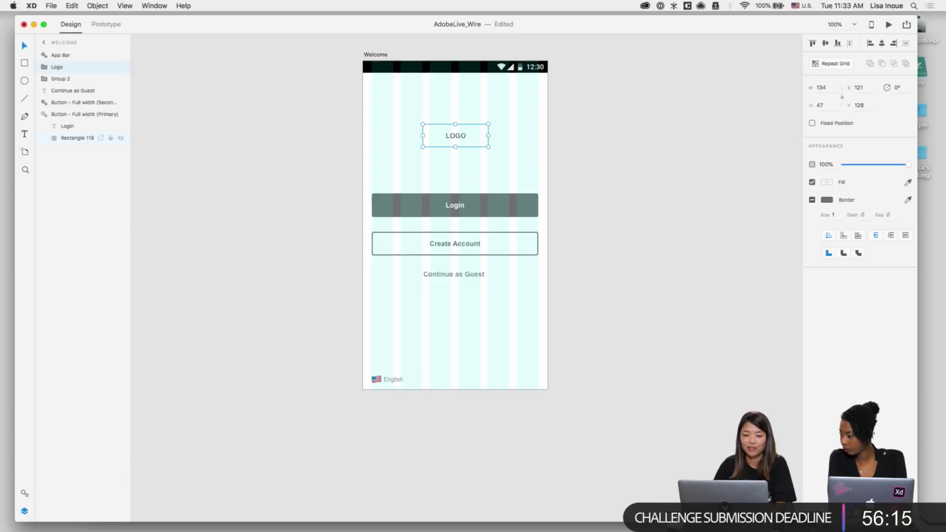
click(415, 353)
Step: Reorder the layers so the primary Login button and the secondary Create Account button follow directly below Logo
click(416, 211)
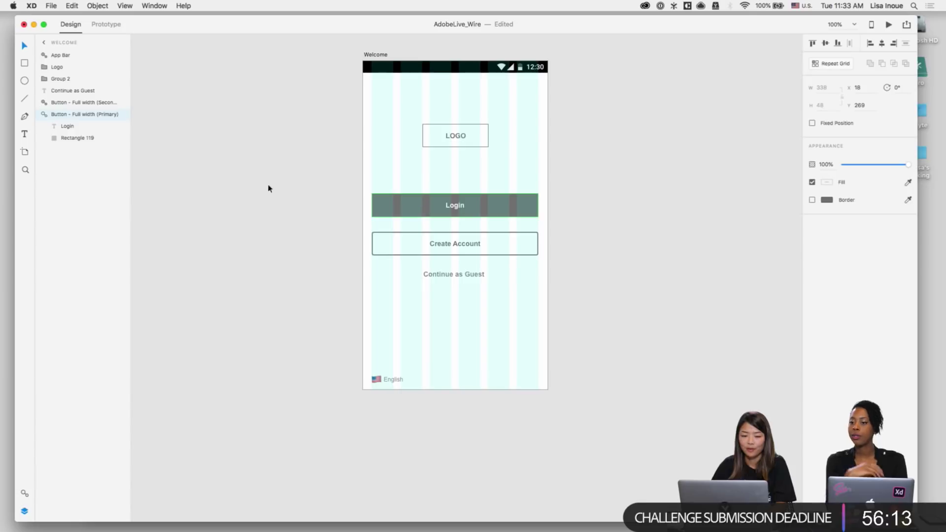
drag(74, 113, 67, 79)
click(70, 113)
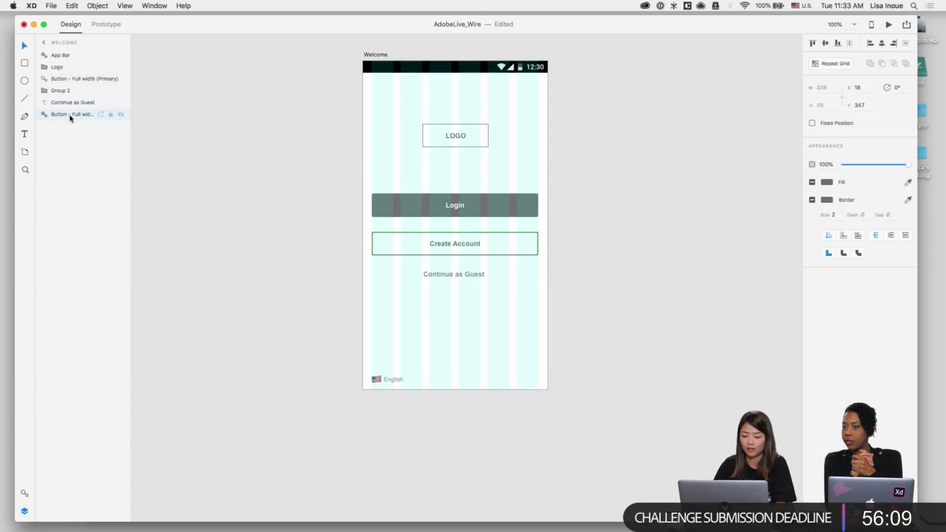
key(super+bracketright)
key(super+bracketright)
click(45, 80)
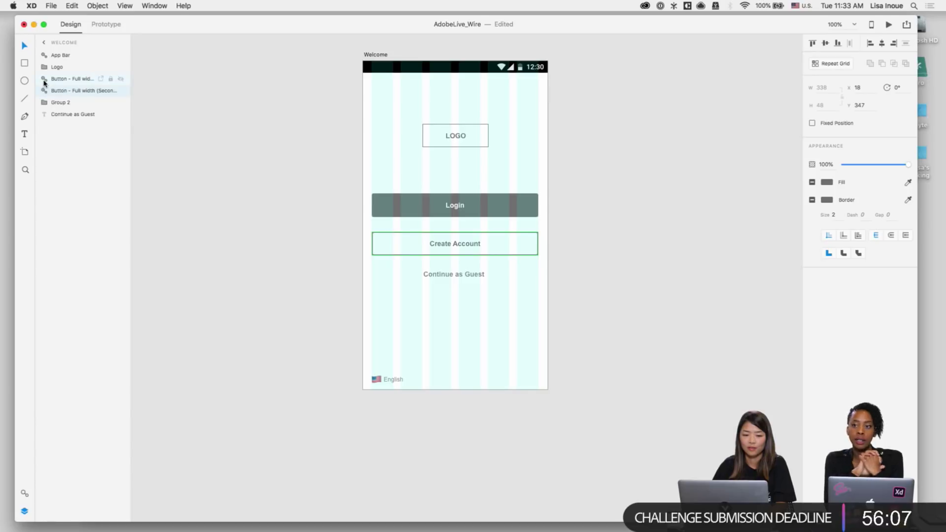
Step: Rename the group holding the flag and English label as "Language"
click(63, 103)
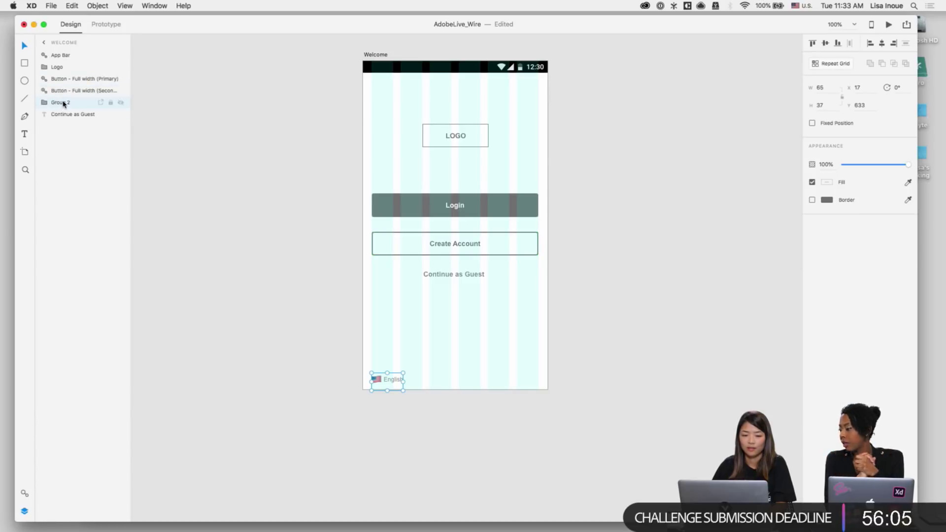
double_click(63, 102)
text(Languag)
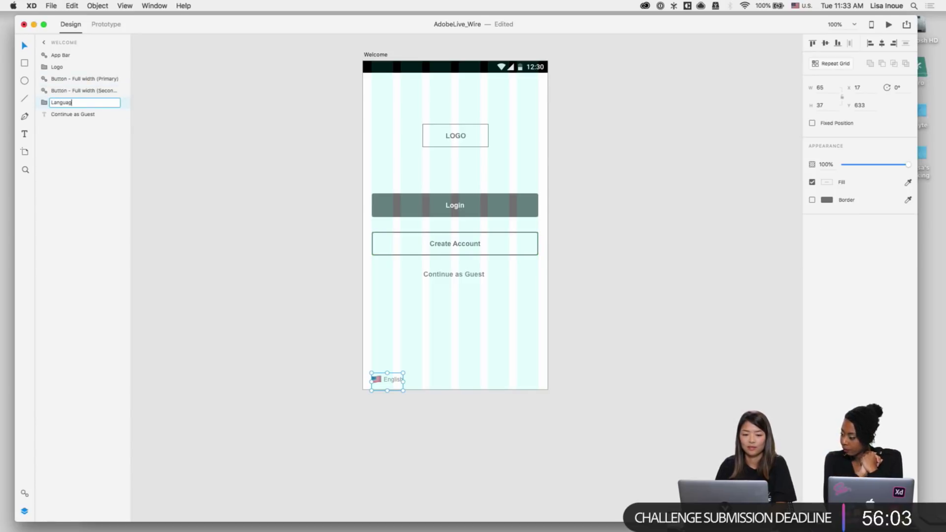
text(e)
key(Return)
click(500, 325)
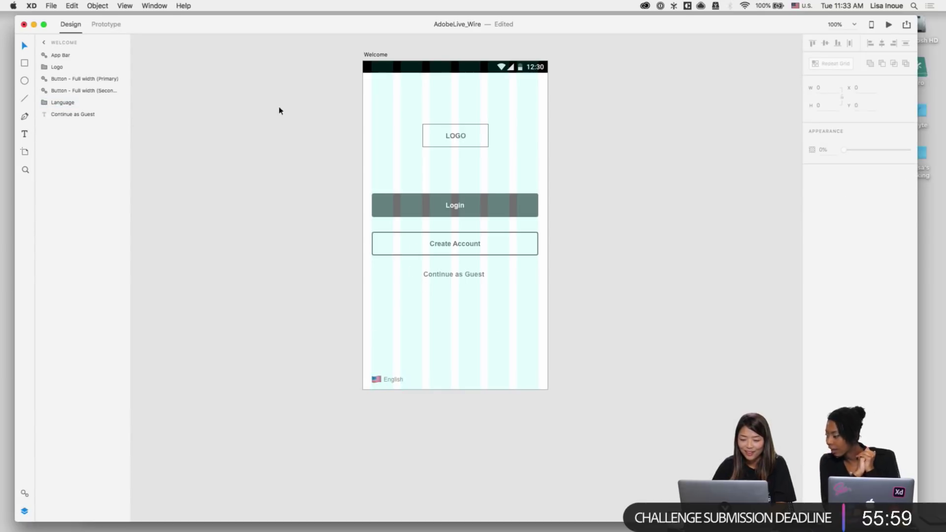
click(270, 280)
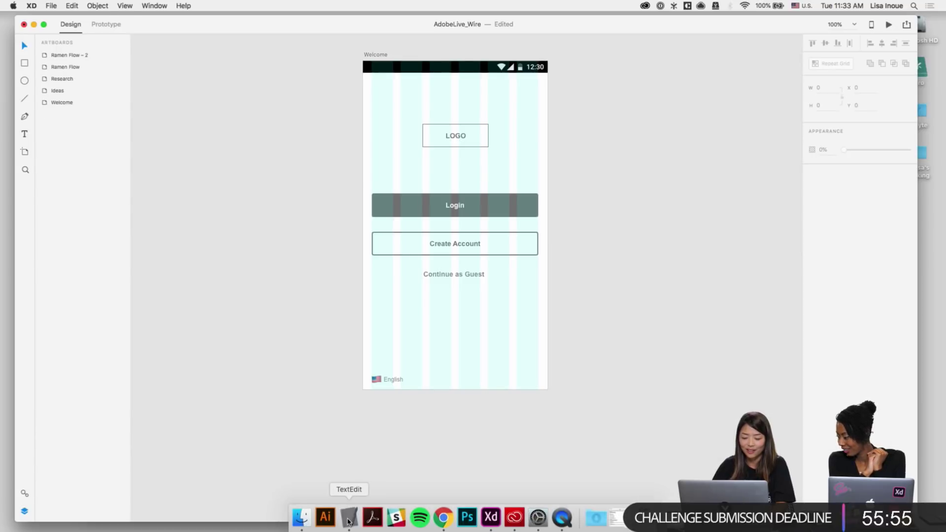
Step: Switch to TextEdit, insert the heart-eyes emoji after the flag and copy it
click(348, 519)
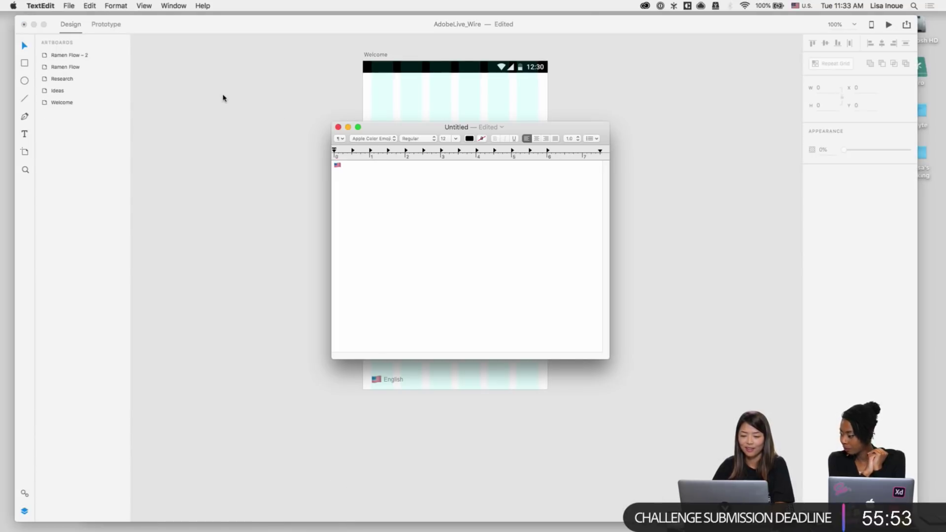
click(89, 5)
mouse_move(104, 4)
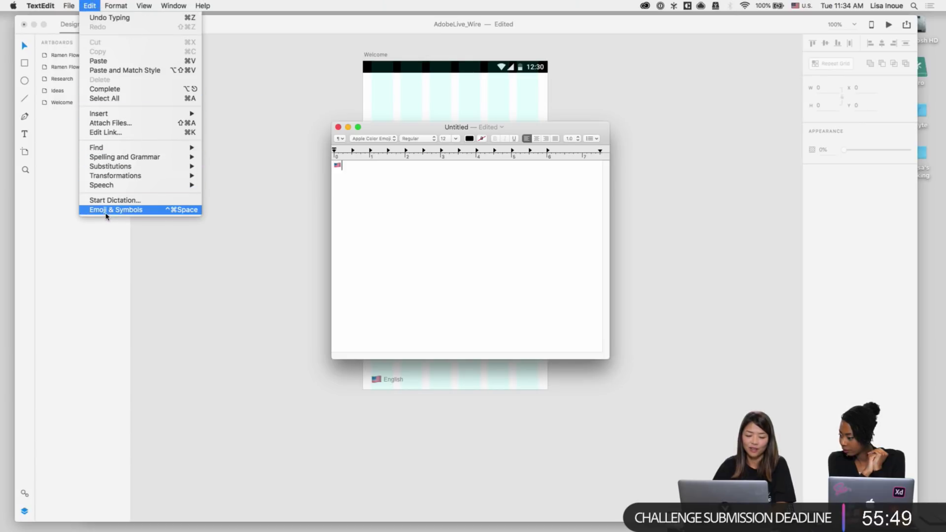
click(105, 212)
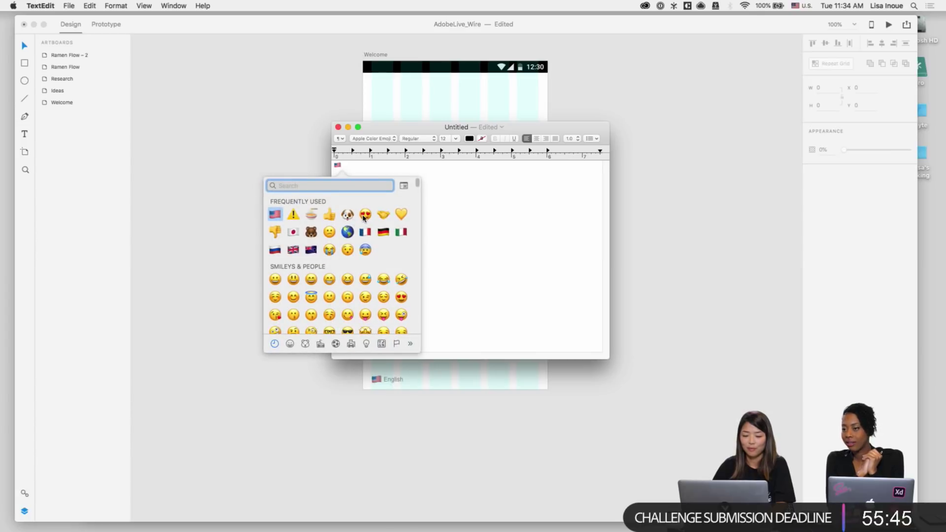
click(365, 214)
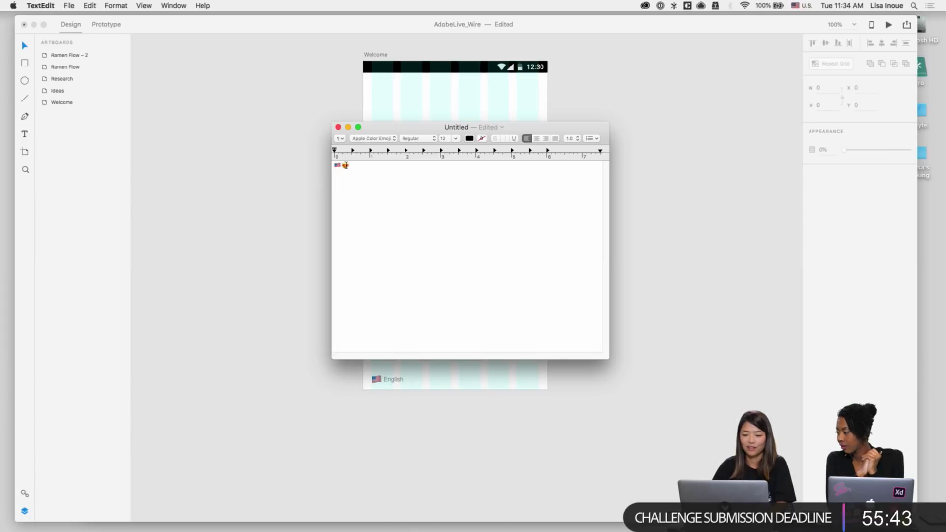
double_click(346, 165)
key(super+c)
Step: Return to Adobe XD, try the pasted heart-eyes emoji beside the Continue as Guest text, and delete it
click(417, 109)
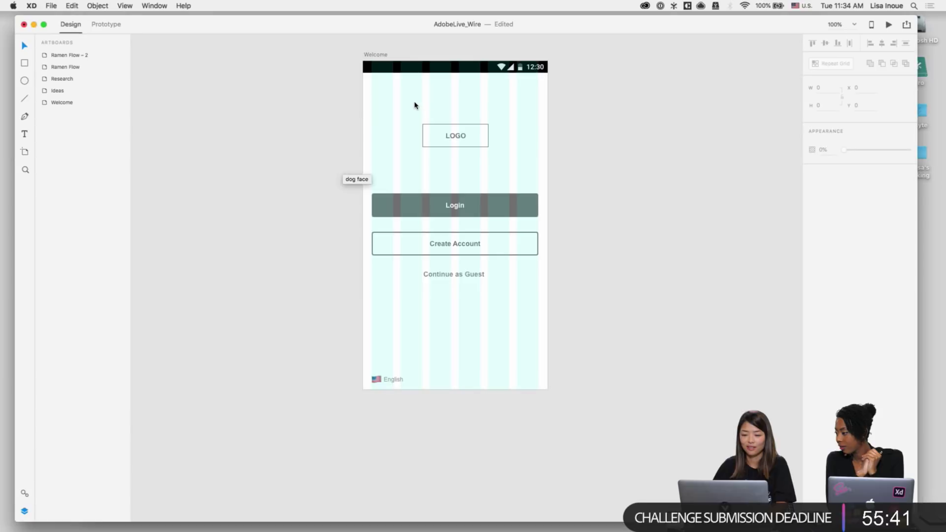
key(super+v)
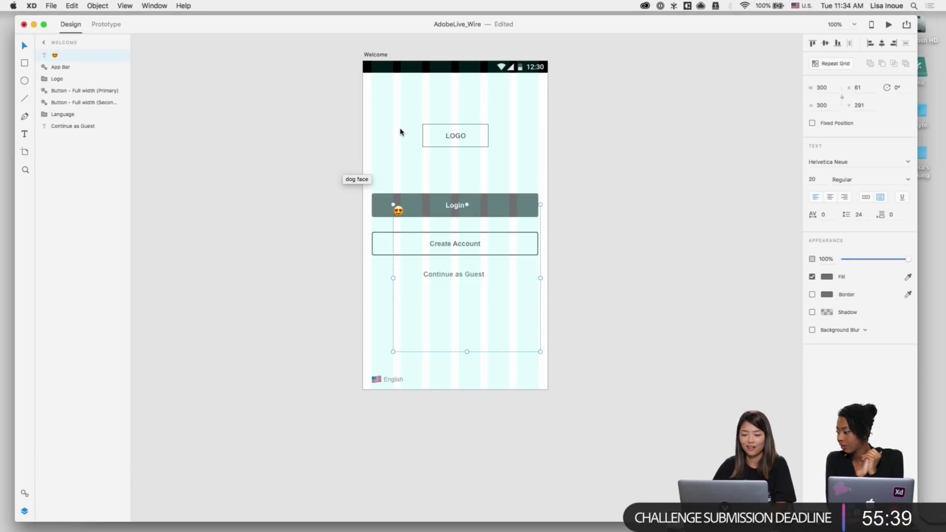
drag(399, 211, 398, 276)
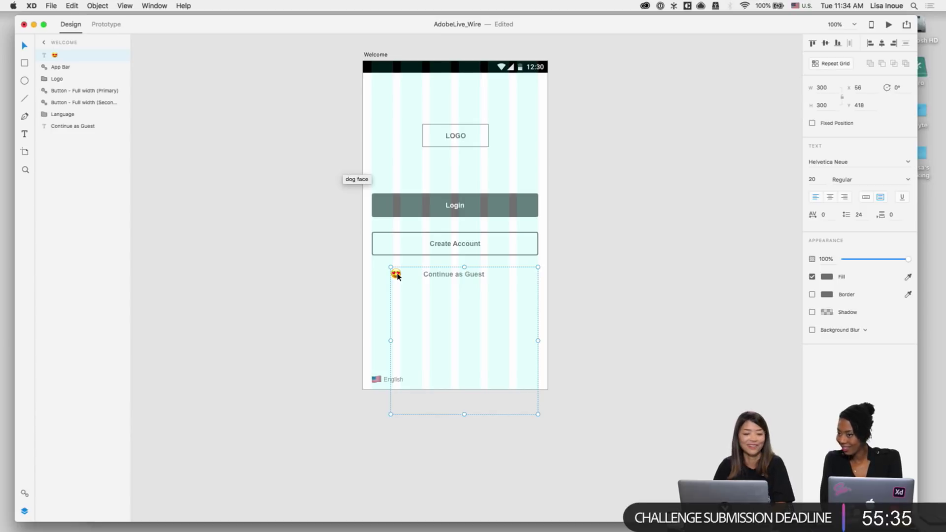
key(Delete)
click(590, 346)
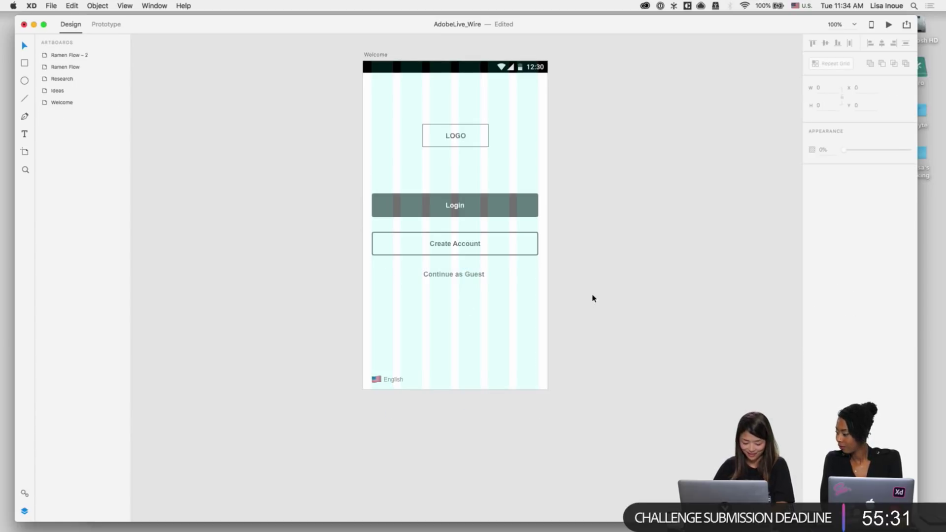
Step: Set the Continue as Guest text to regular weight
click(468, 276)
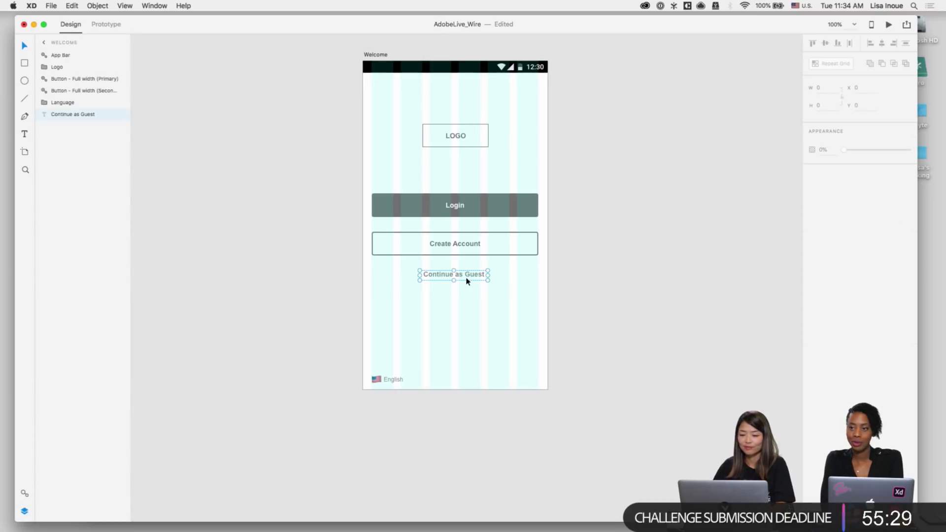
click(592, 283)
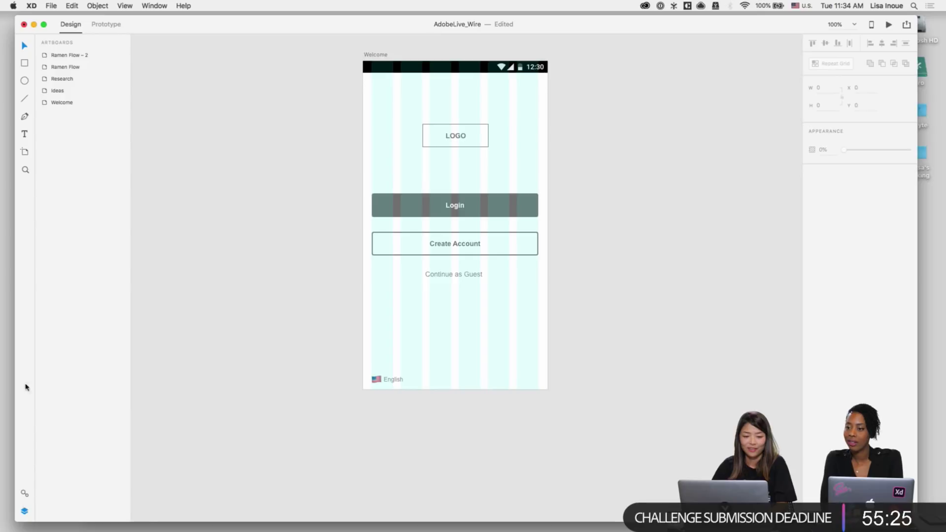
Step: Duplicate the Welcome artboard
click(385, 82)
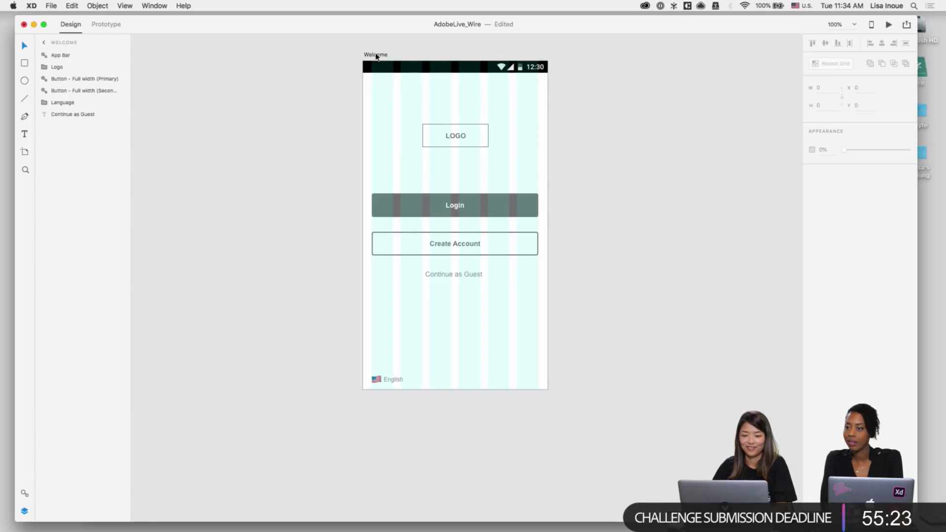
click(381, 56)
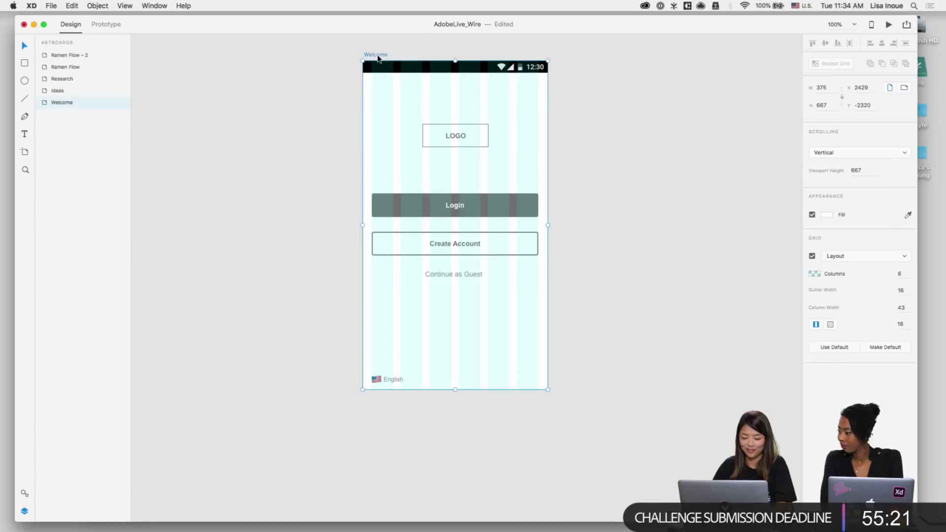
key(super+d)
click(562, 159)
scroll(563, 159, right, 5)
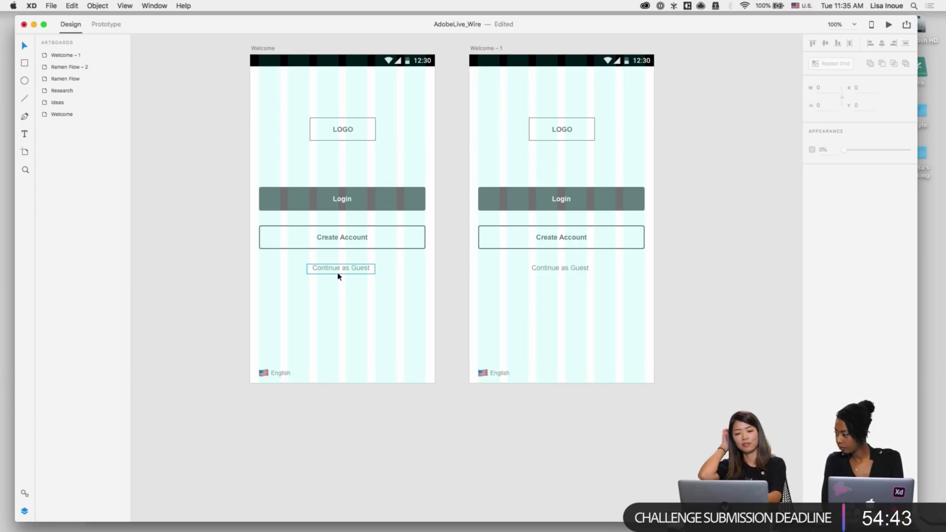
Step: Move the Login button, Create Account button and Continue as Guest text lower on the original Welcome artboard
click(348, 308)
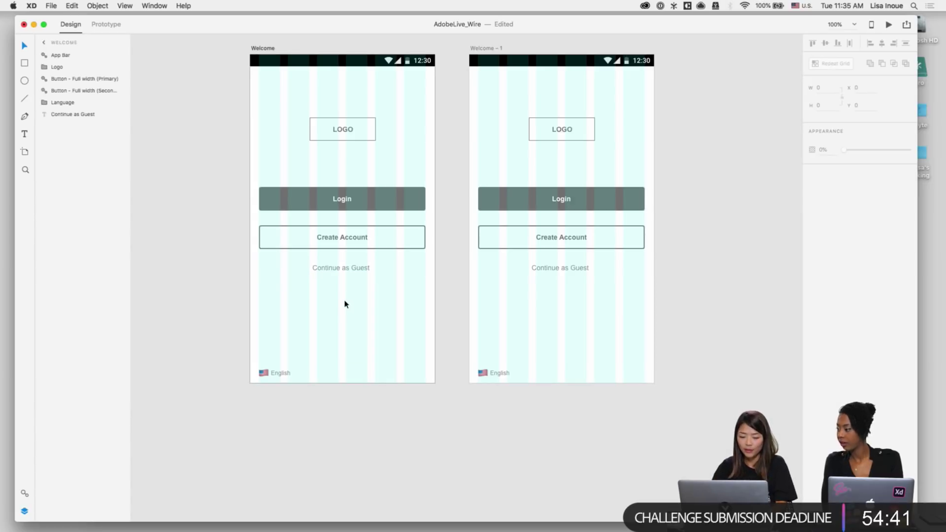
drag(345, 302, 368, 223)
click(338, 160)
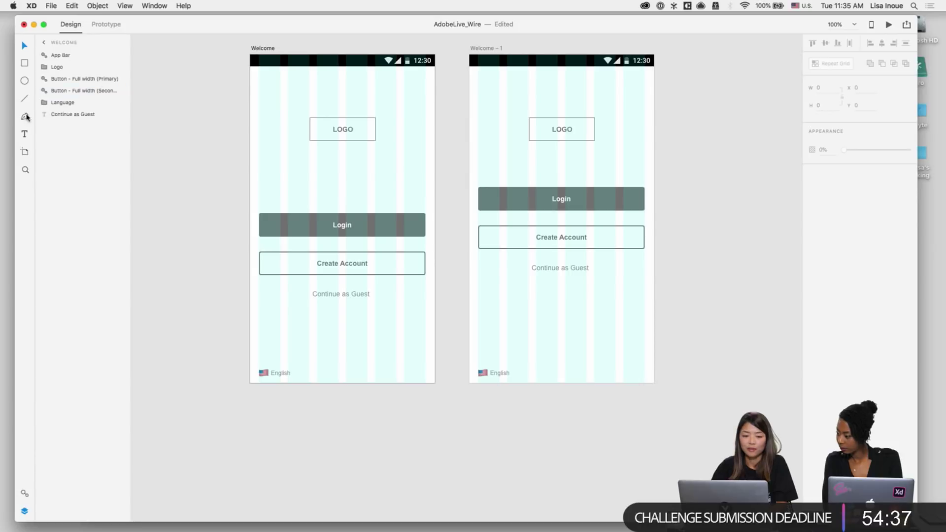
Step: Add a text box reading "Welcome to Ramen Ichiro!" below the logo on the original Welcome artboard
click(25, 134)
drag(303, 151, 404, 188)
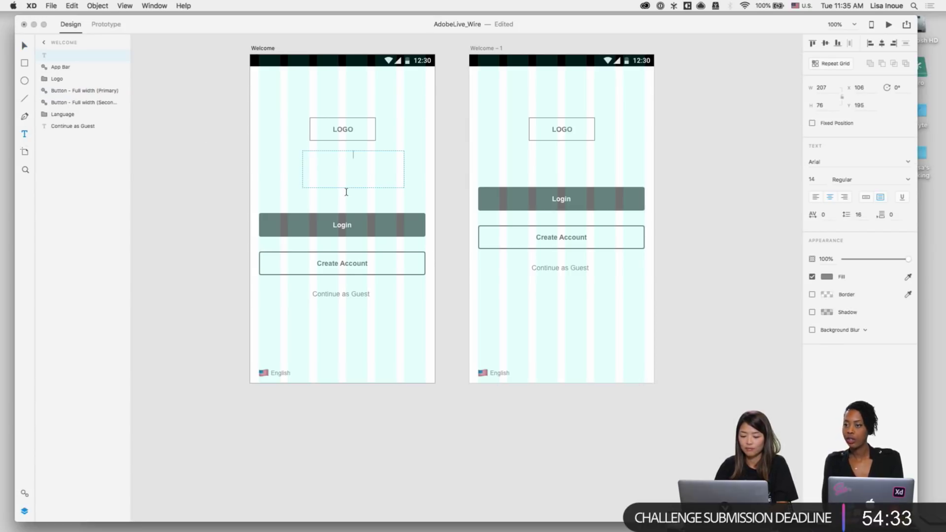
text(Welcome to Ramen)
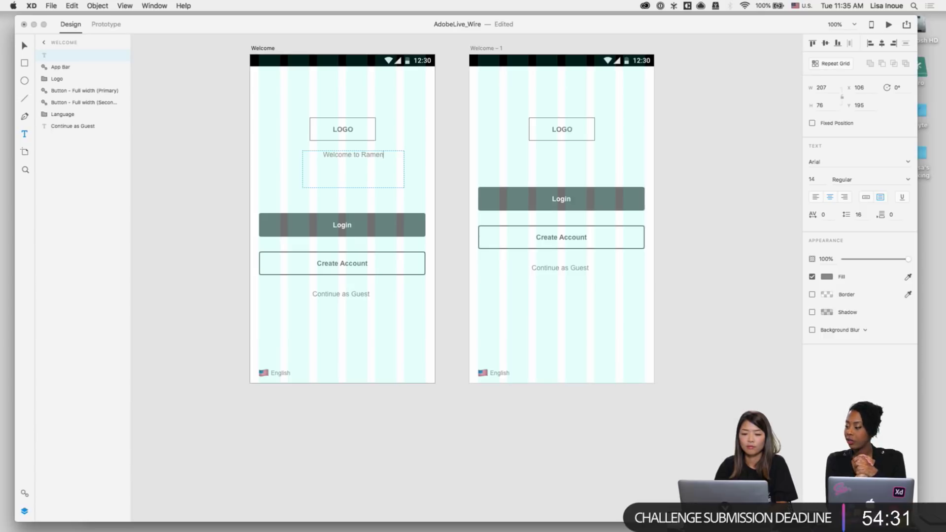
key(super+a)
text(Welcome)
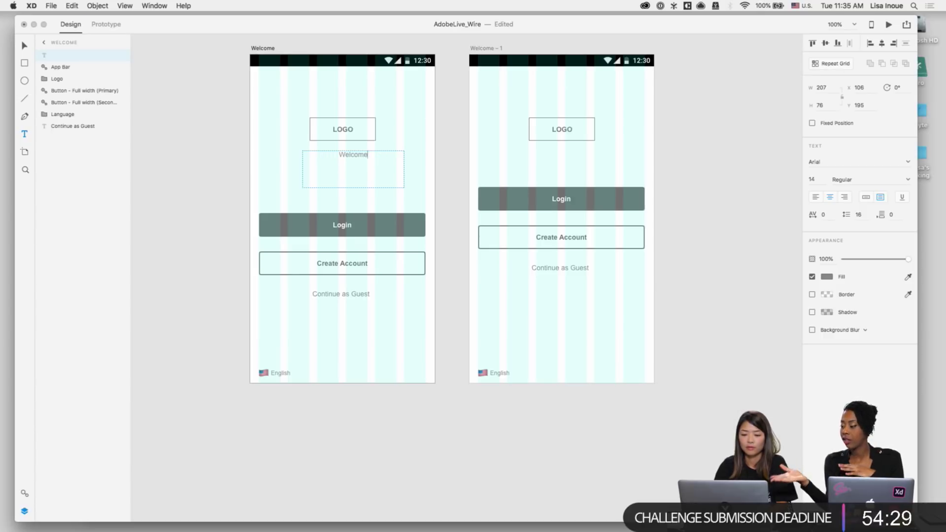
text( to Ramen Ichiro)
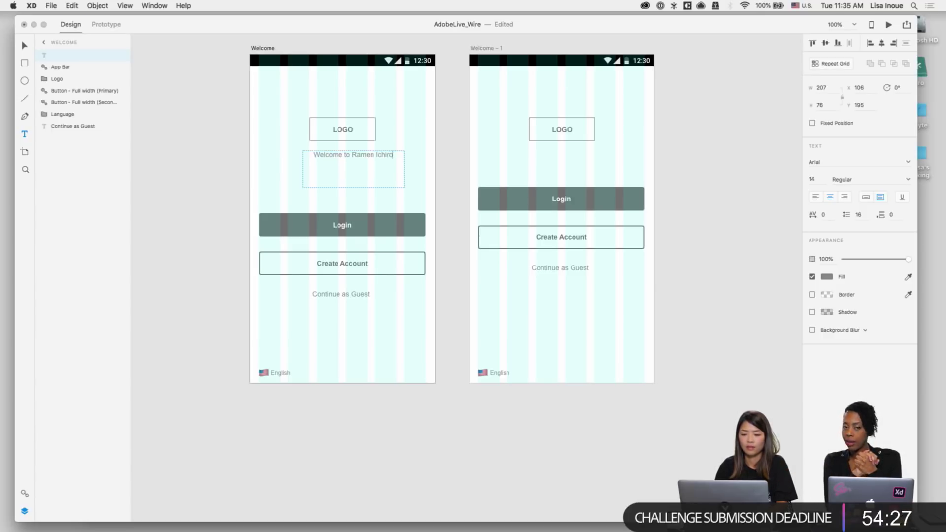
text(!)
key(Escape)
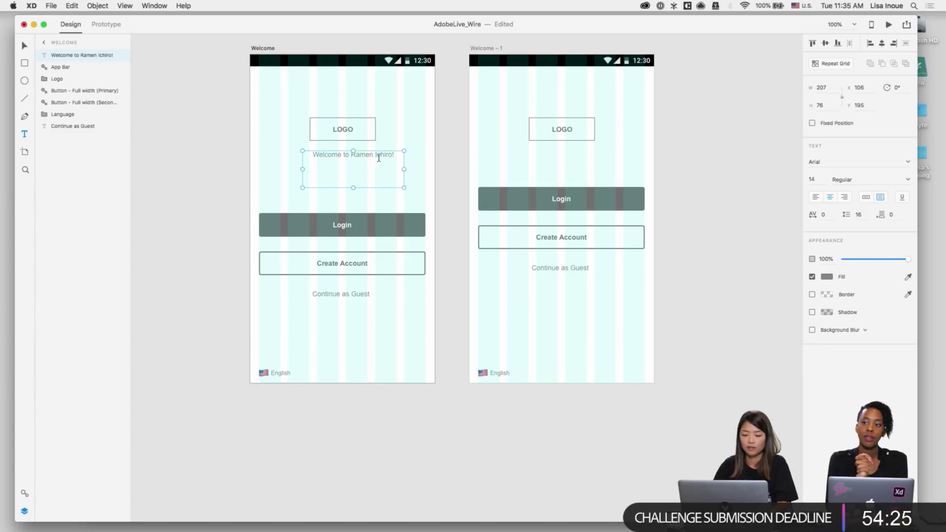
Step: Center the welcome text on the artboard, apply the 24 | Headline character style, and widen its box to 339
drag(379, 156, 355, 157)
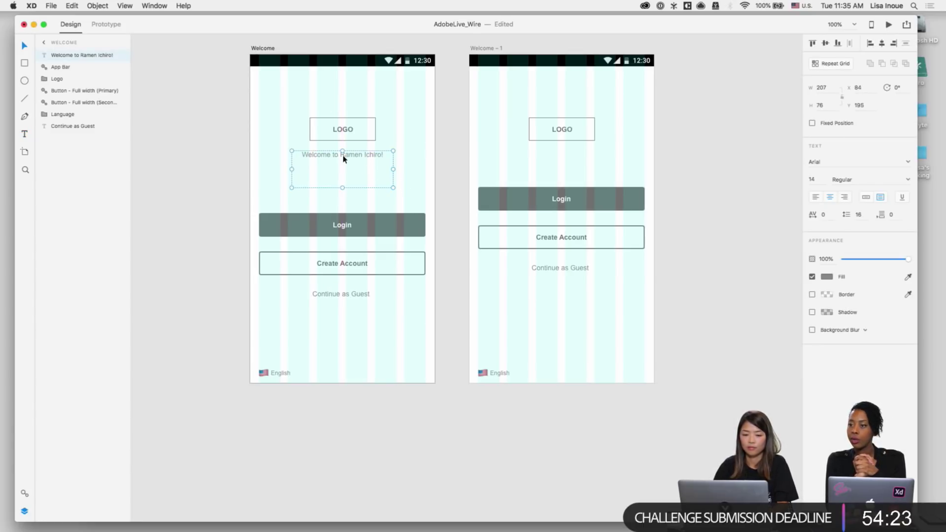
click(24, 494)
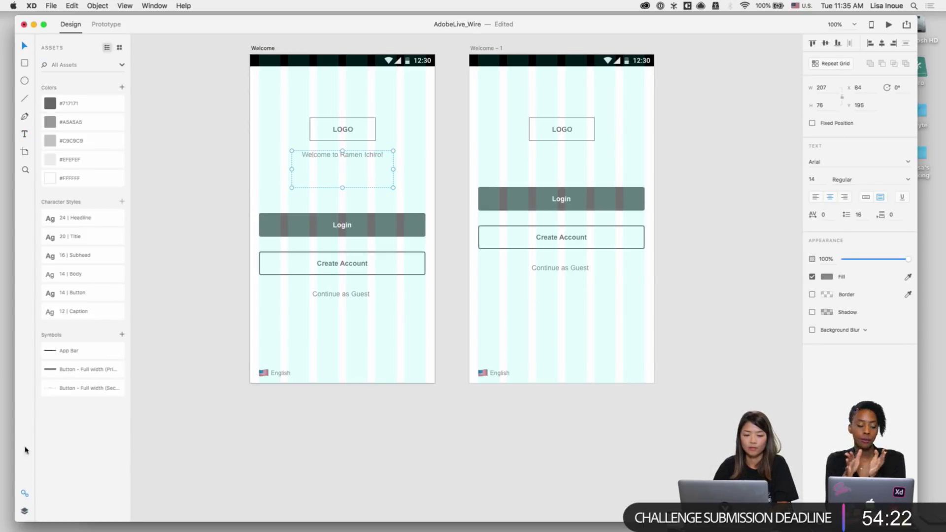
click(51, 218)
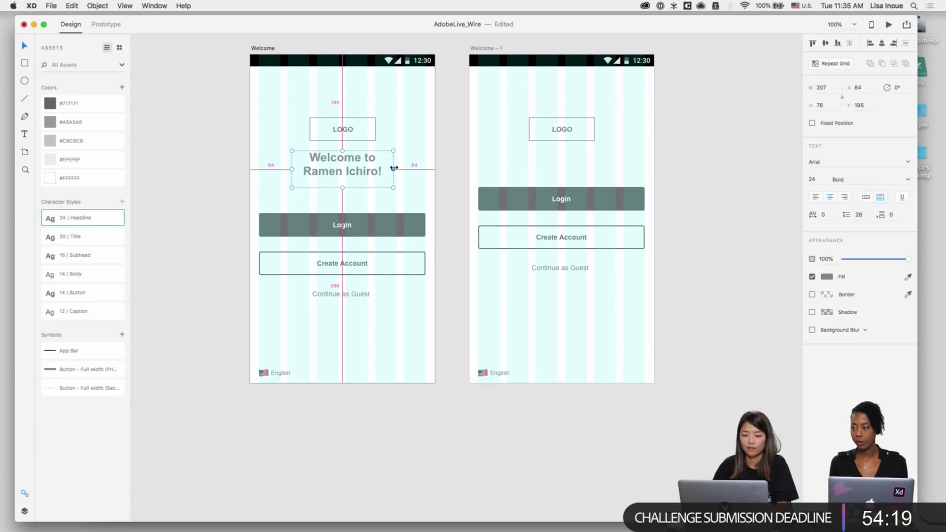
drag(393, 168, 426, 166)
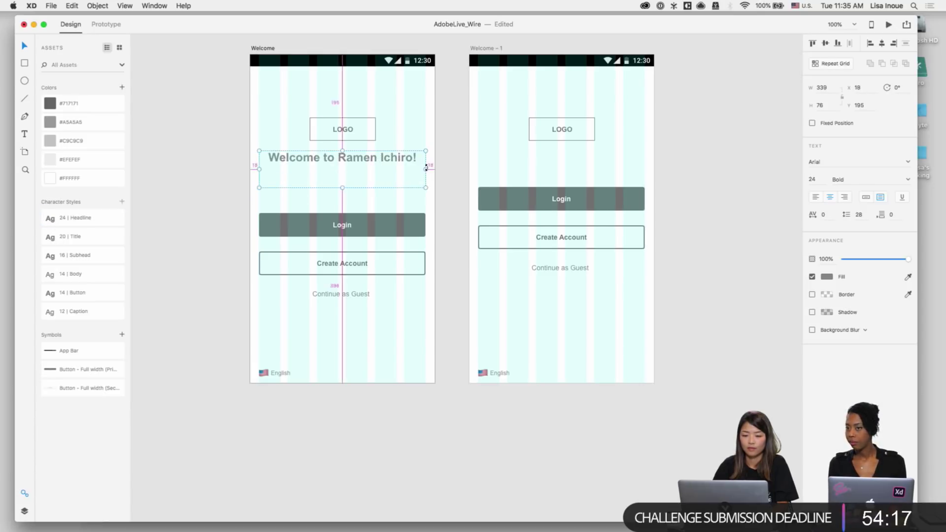
click(415, 197)
Step: Get the Wireframes UI kit through the Day_1_Stories_SocialApp file and look over its Behance page in Chrome
click(348, 522)
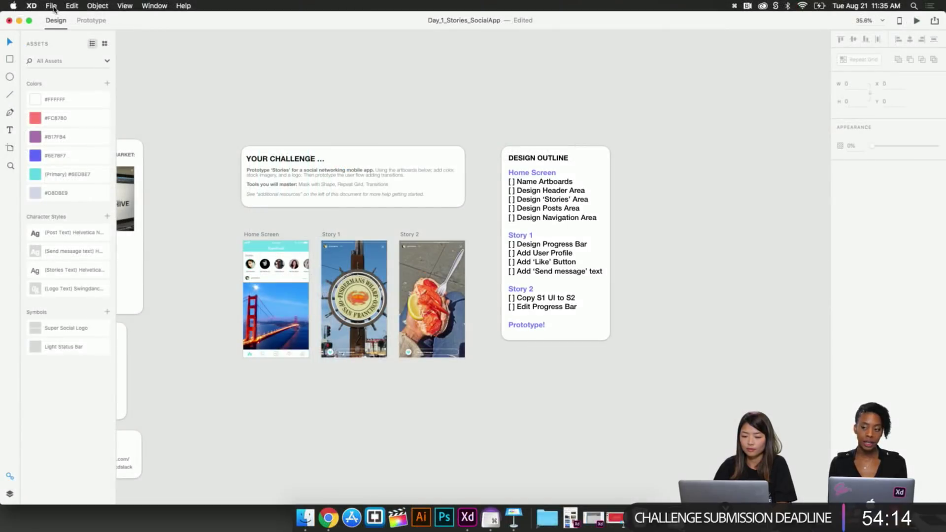
click(51, 6)
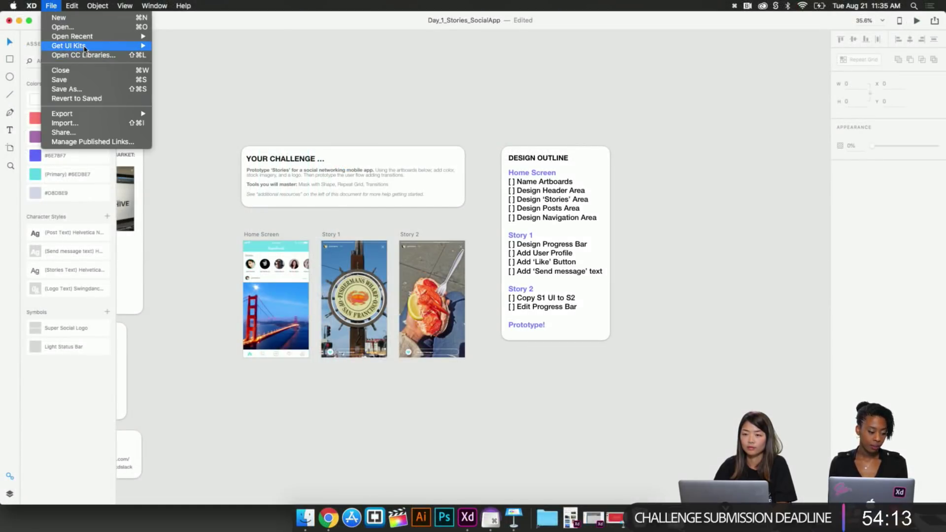
mouse_move(118, 47)
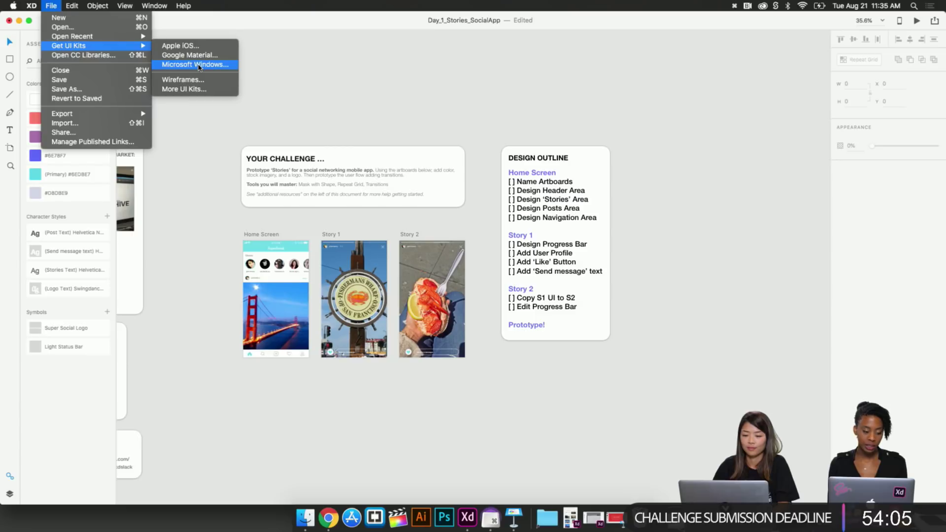
click(192, 81)
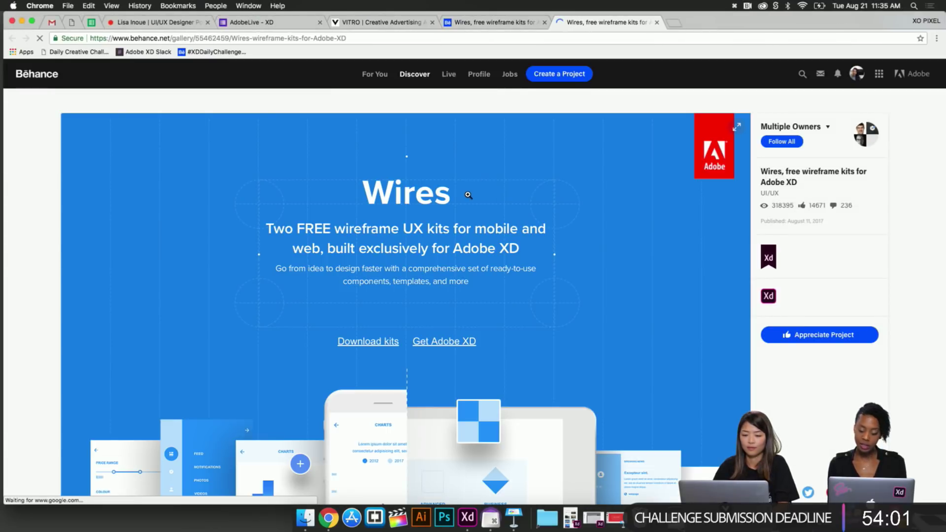
scroll(468, 195, down, 15)
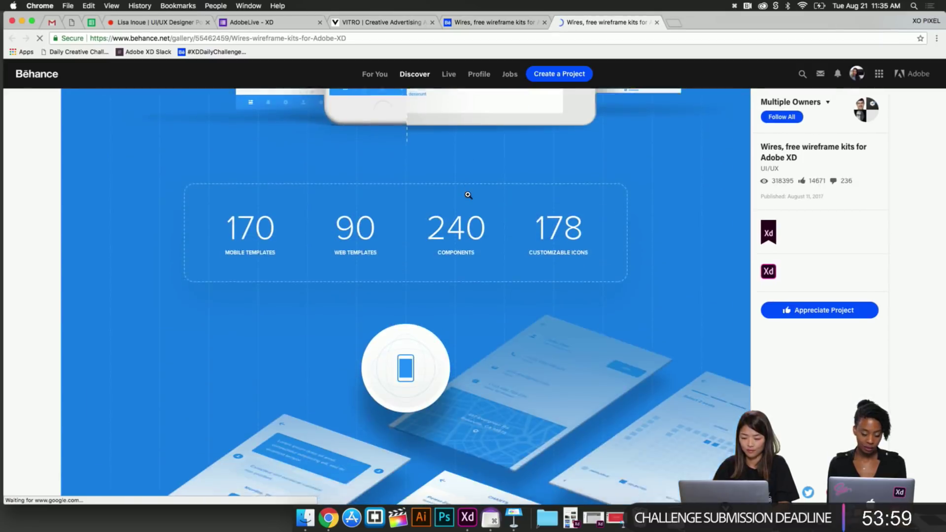
scroll(468, 195, down, 3)
scroll(468, 196, up, 10)
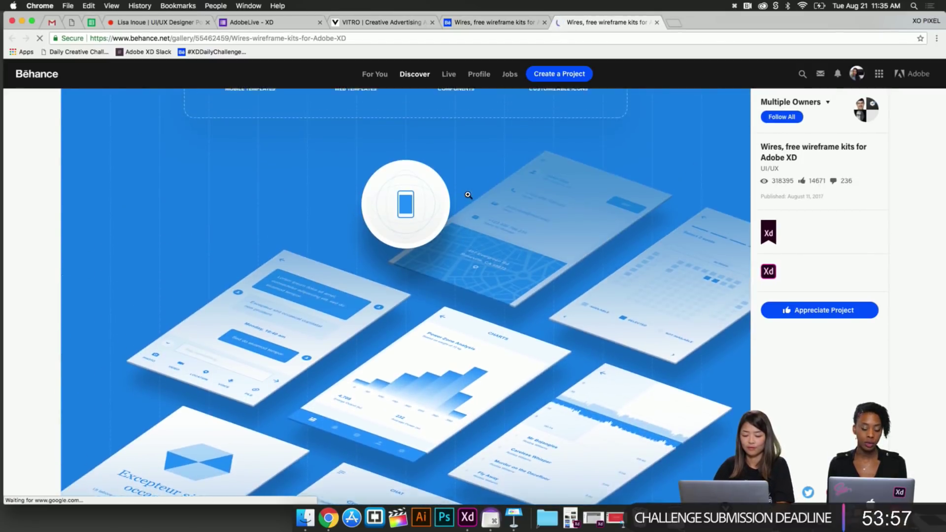
scroll(469, 195, up, 3)
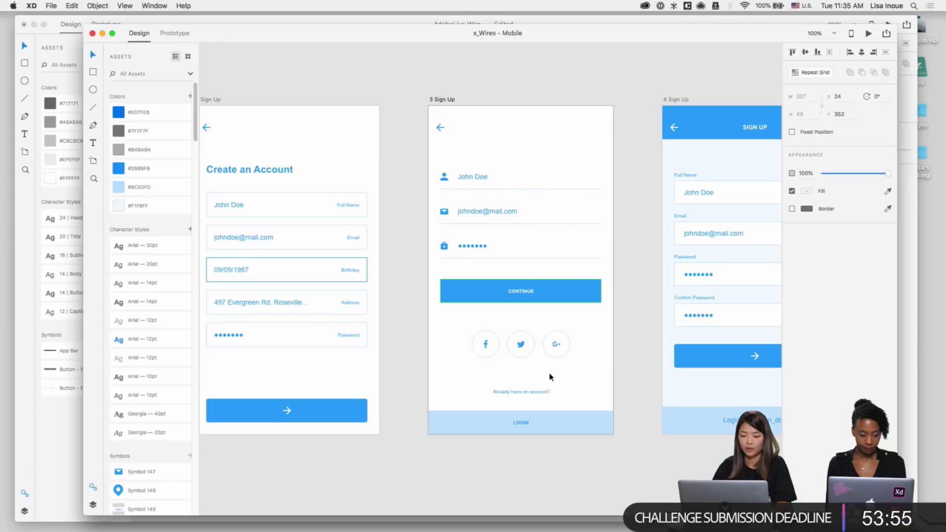
Step: Copy the name and email fields from a sign-up screen in x_Wires - Mobile and paste them onto Welcome – 1 in AdobeLive_Wire
scroll(523, 189, left, 3)
drag(496, 161, 675, 227)
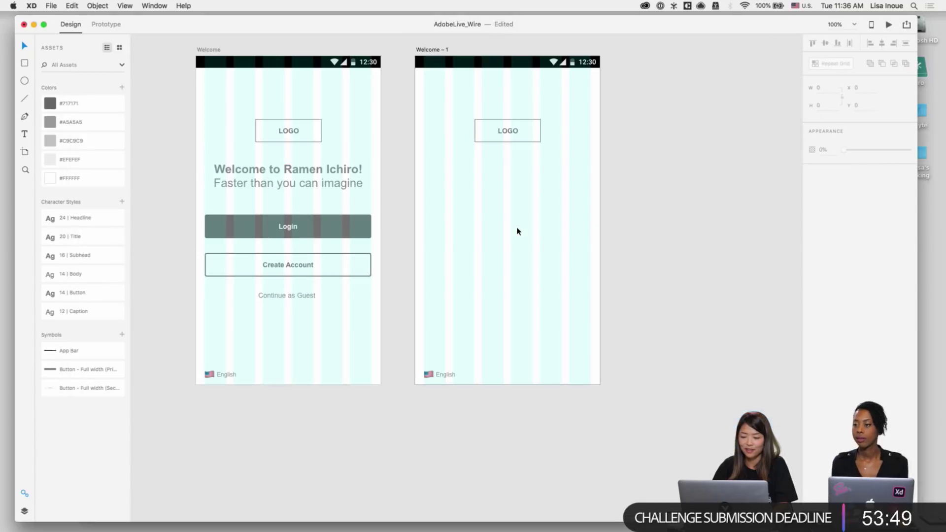
key(super+grave)
click(430, 50)
key(super+v)
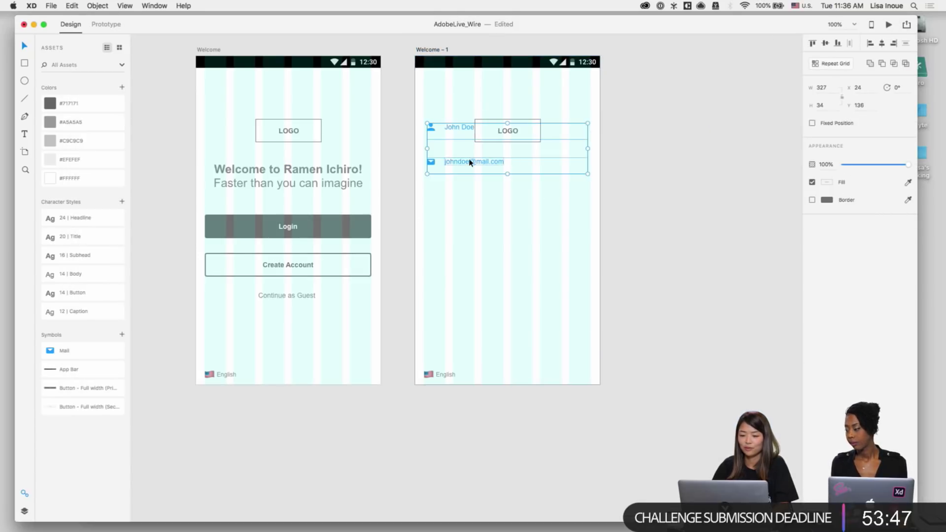
Step: Move the pasted name and email fields below the logo, aligned to the first grid column at X 19
drag(468, 163, 466, 210)
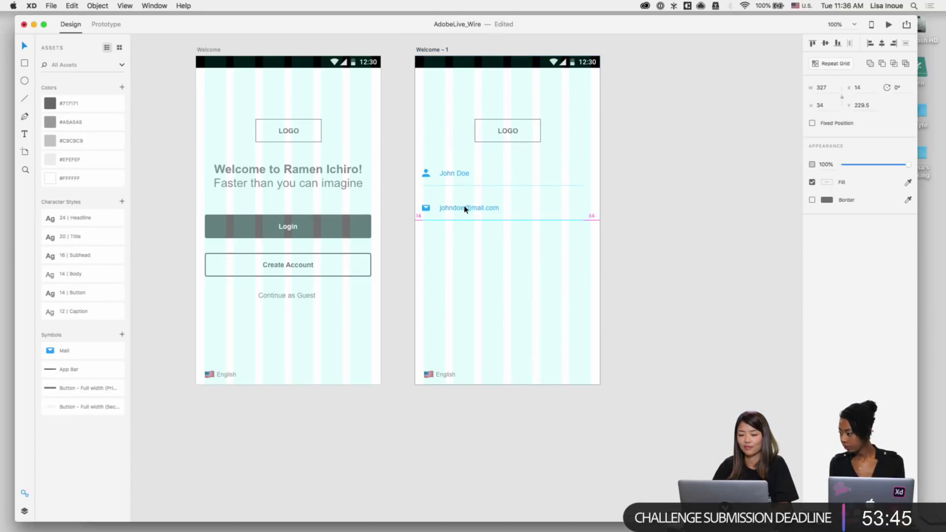
key(Left)
key(Left)
key(Left)
key(Left)
key(Left)
Step: Extend the email field's underline to the outer edge of the last grid column, 337 wide
key(super+2)
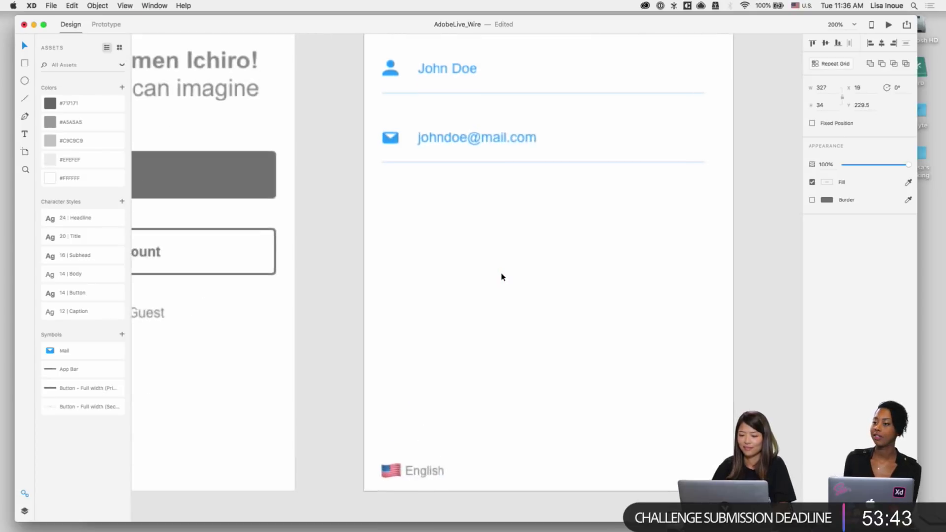
scroll(501, 275, up, 3)
scroll(501, 275, left, 3)
click(522, 273)
click(578, 198)
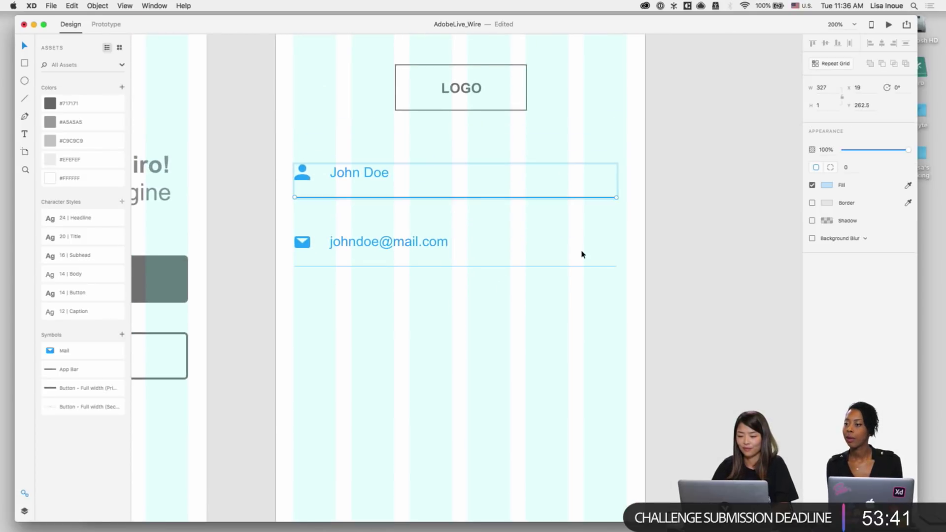
click(582, 267)
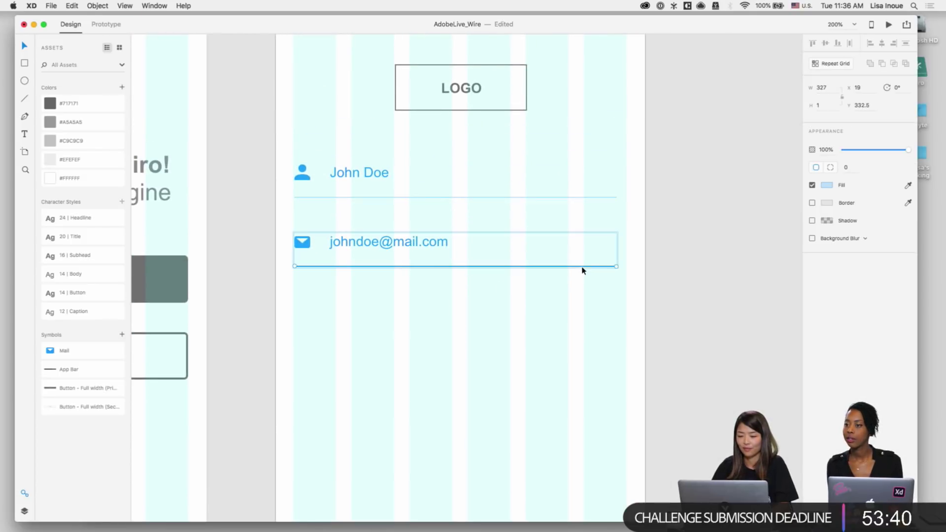
click(623, 277)
click(613, 269)
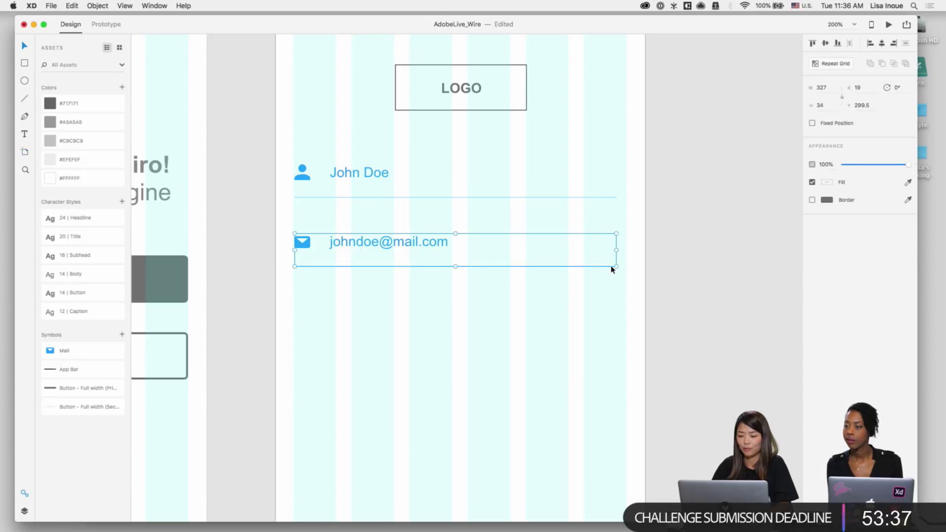
double_click(613, 270)
drag(617, 267, 626, 267)
click(608, 297)
Step: Extend the name field's underline to a width of 337 to match the email field
double_click(609, 198)
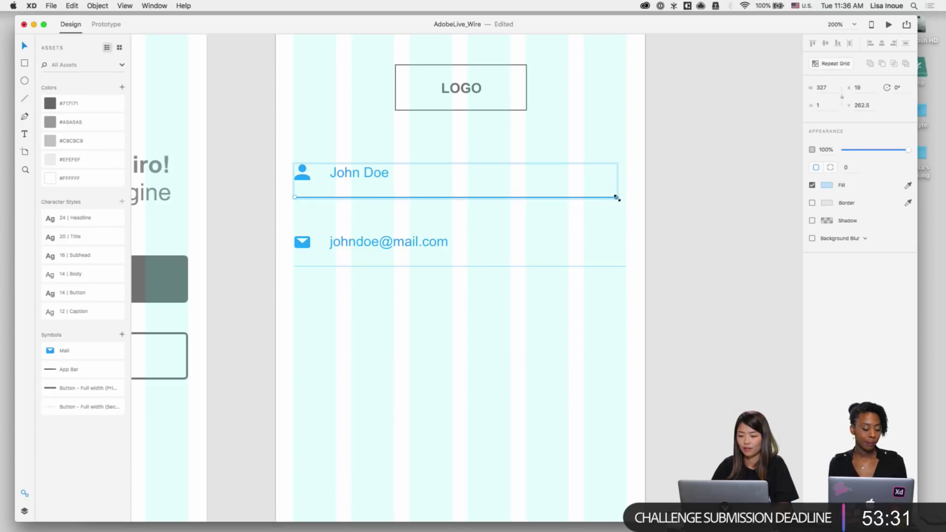
drag(617, 198, 626, 197)
click(617, 224)
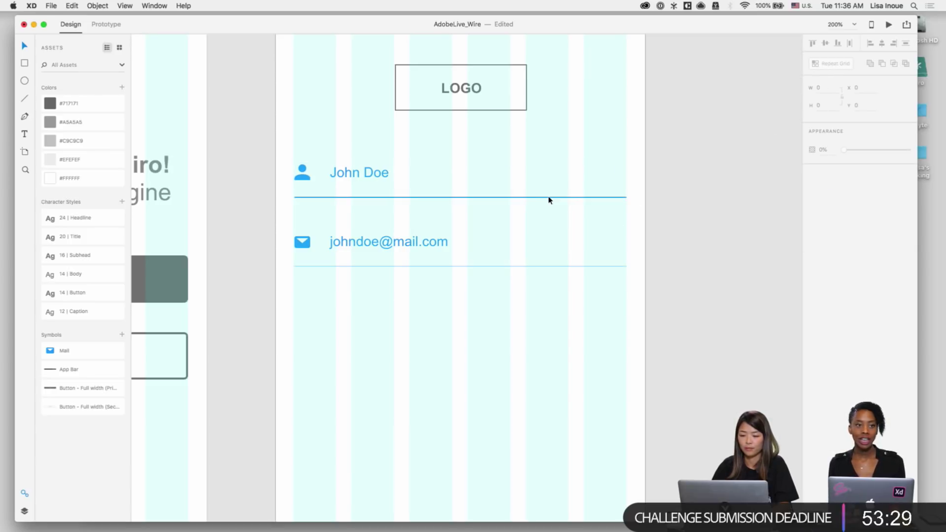
Step: Change the fill of both field underlines to gray #A5A5A5
double_click(549, 198)
click(828, 185)
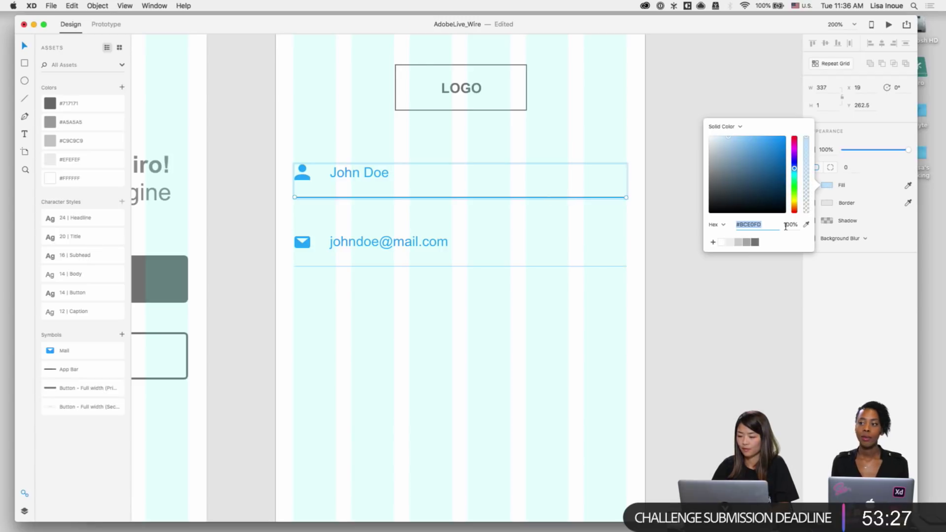
click(752, 242)
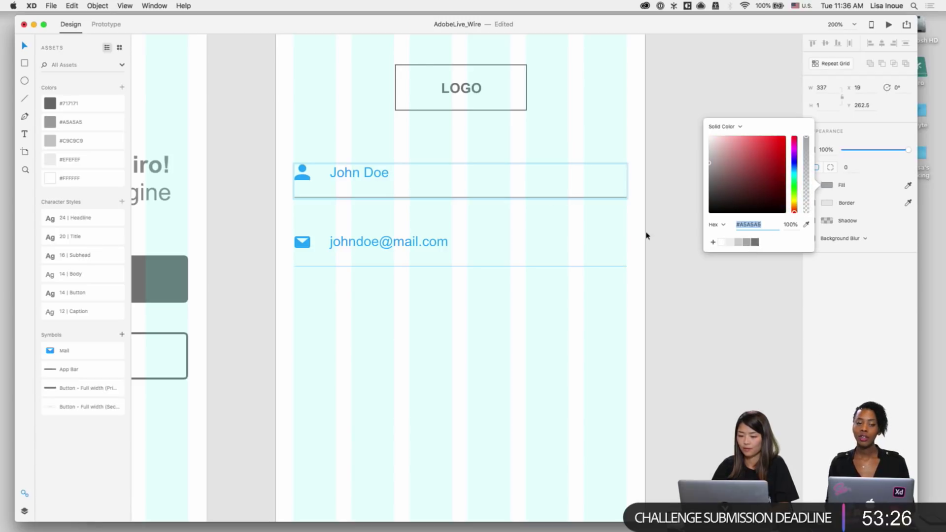
double_click(545, 266)
click(831, 187)
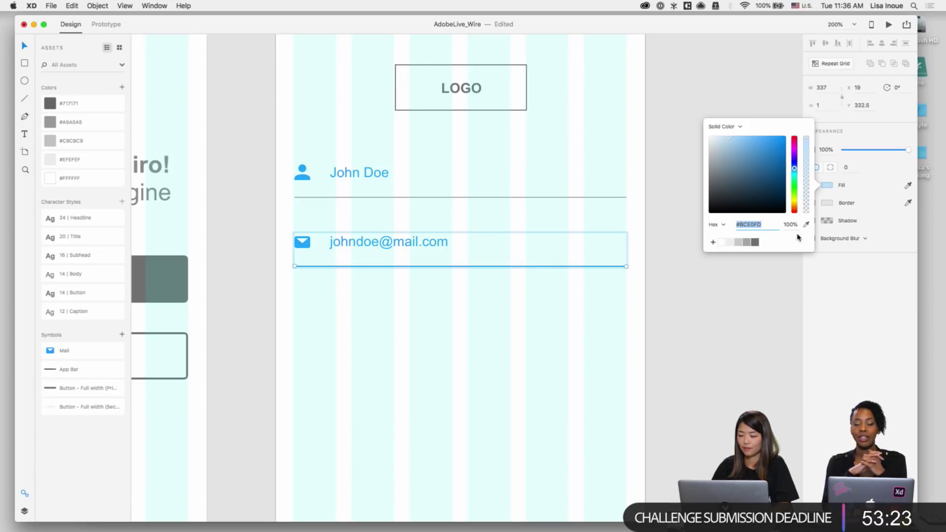
click(747, 242)
click(520, 316)
Step: Recolor the placeholder text in the email and name fields to gray #A5A5A5
double_click(435, 246)
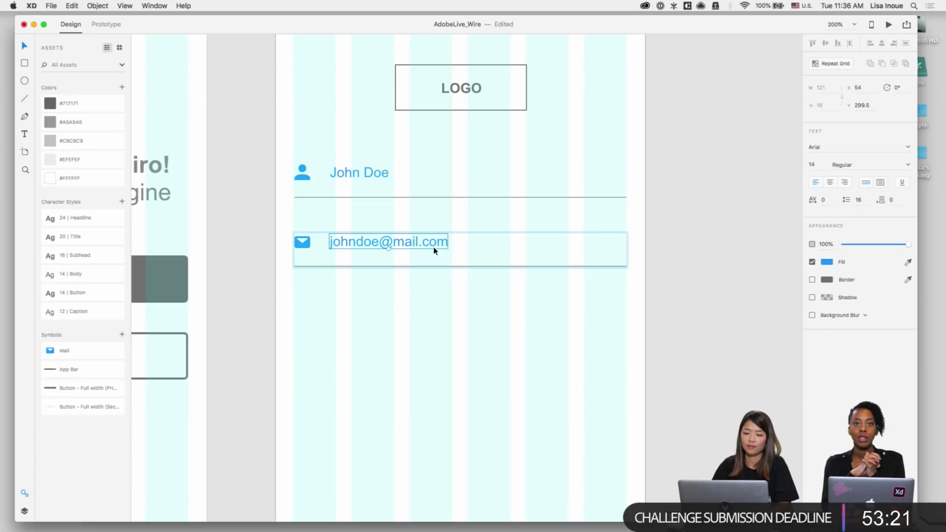
click(403, 294)
double_click(391, 243)
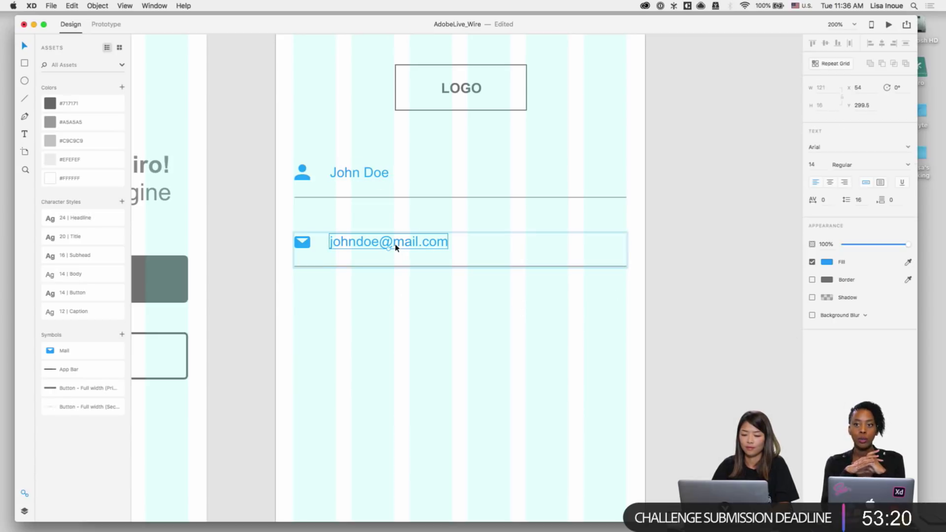
click(831, 263)
click(750, 316)
double_click(379, 172)
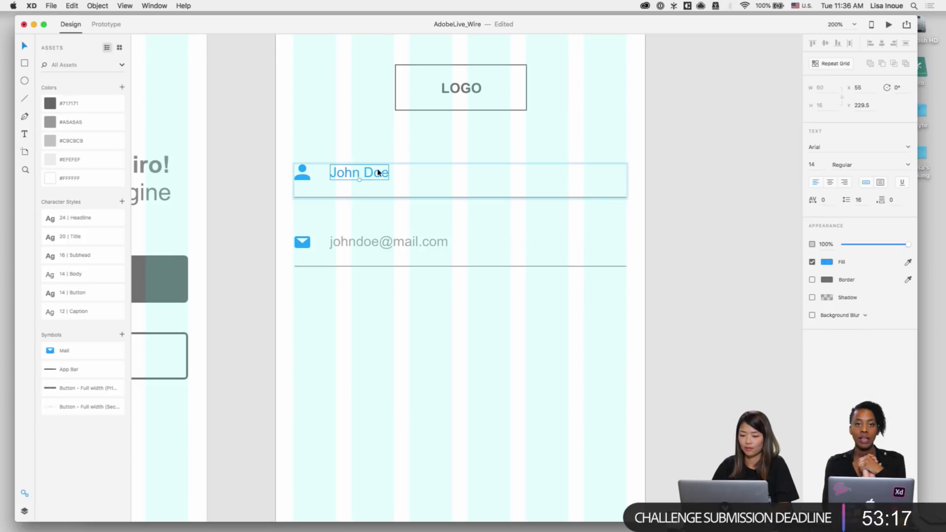
click(828, 263)
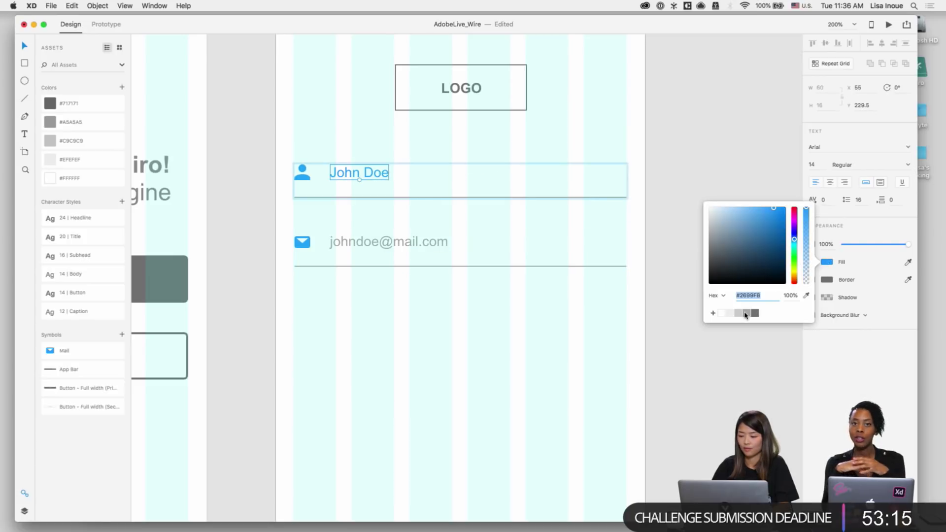
click(745, 315)
key(Escape)
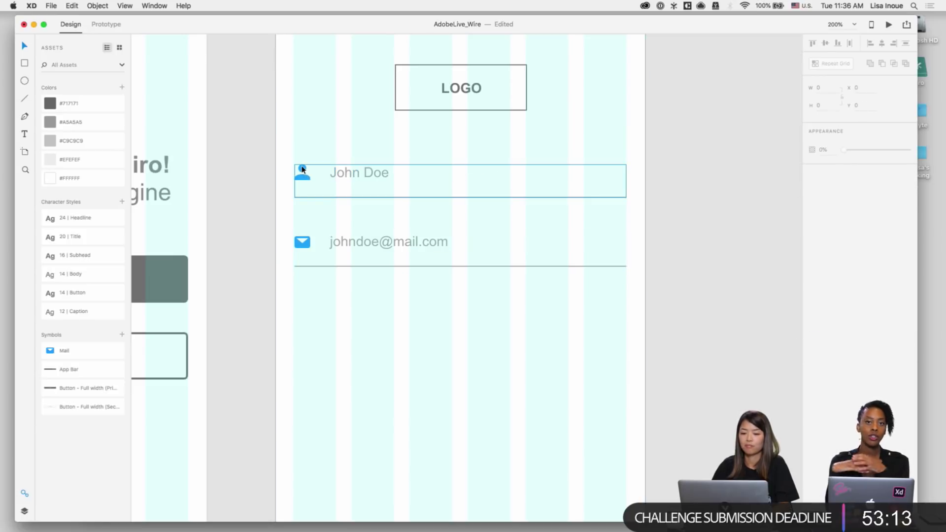
Step: Change the fill of both parts of the person icon in the name field to gray #717171
double_click(302, 169)
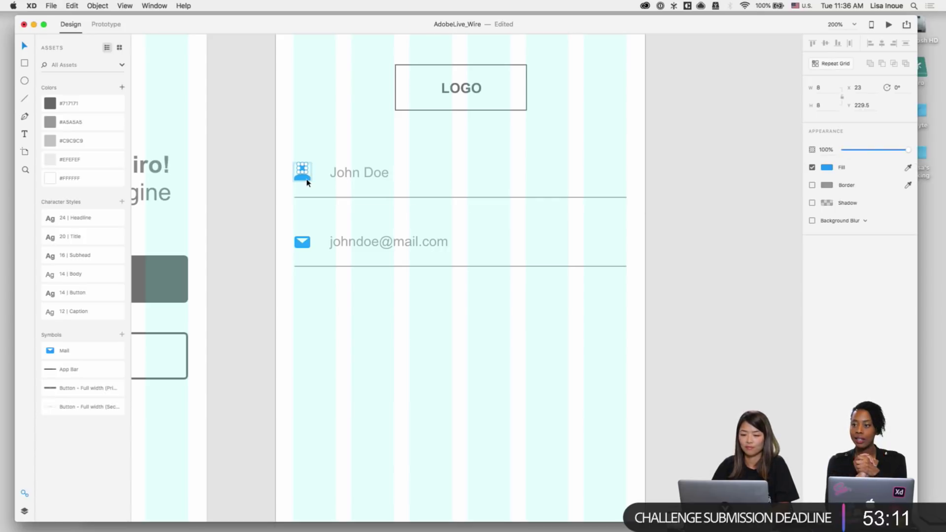
shift+click(307, 182)
click(827, 169)
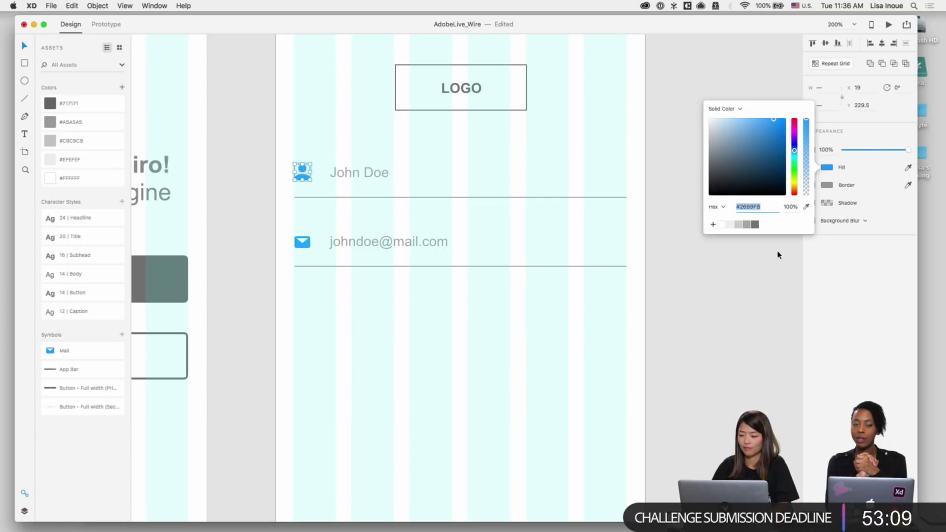
click(756, 227)
click(438, 364)
Step: Change the fill of the envelope icon in the email field to gray #717171
click(307, 248)
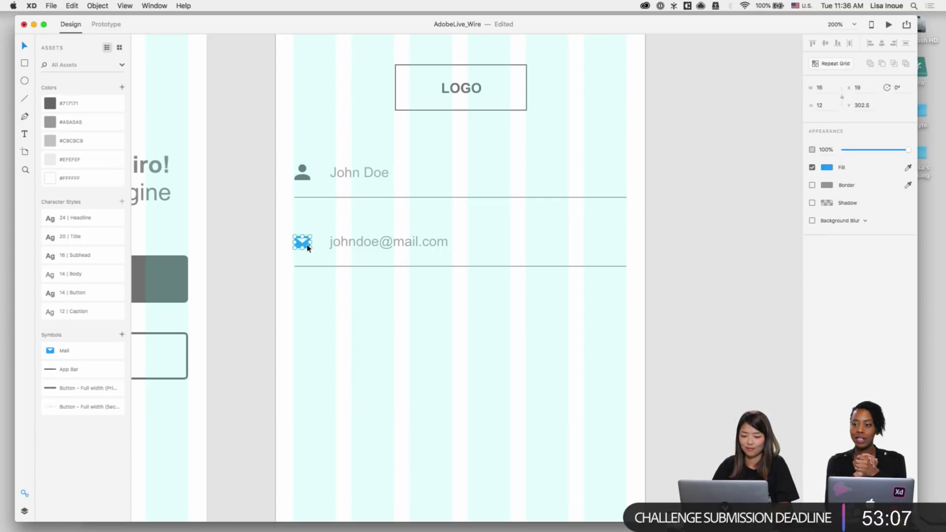
click(828, 170)
click(760, 224)
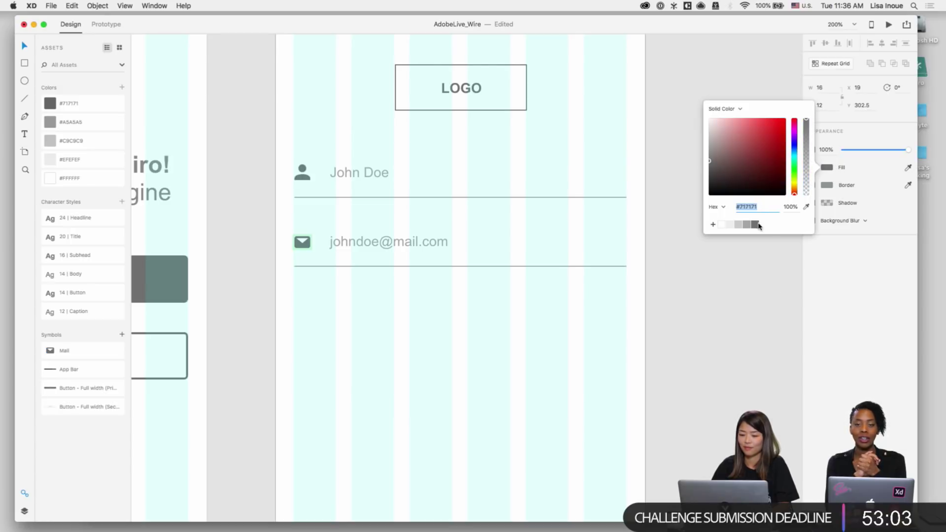
click(618, 328)
Step: Duplicate the name placeholder text below the email field, aligned to the first grid column, and change it to "Forget your password?"
key(super+1)
key(super+shift+apostrophe)
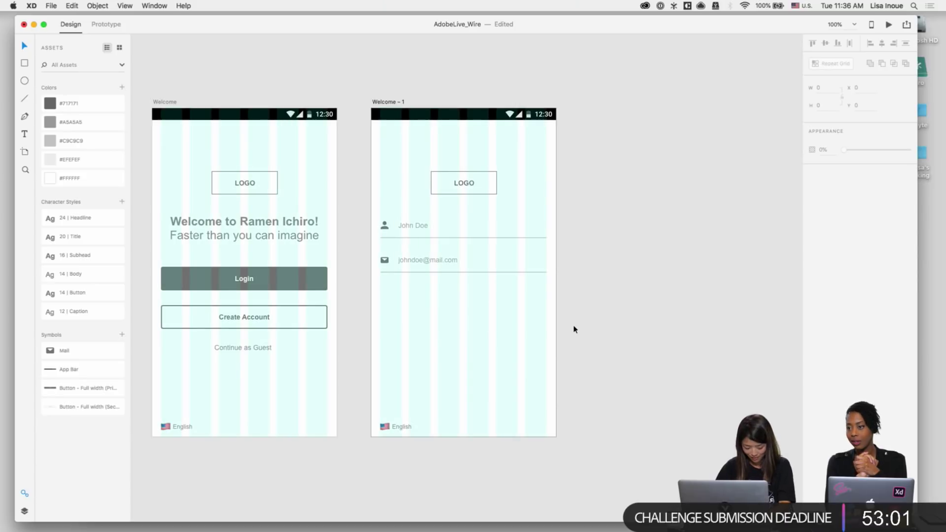
double_click(413, 226)
click(423, 321)
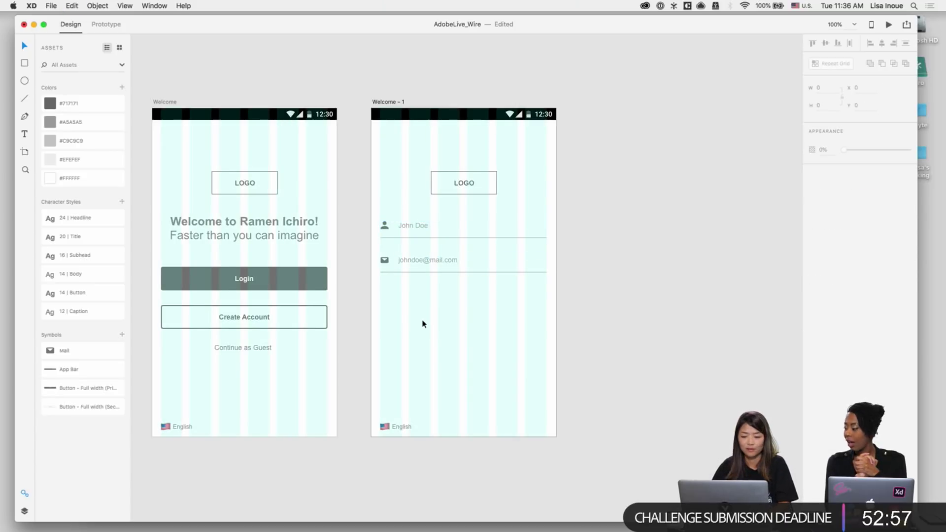
drag(420, 227, 397, 294)
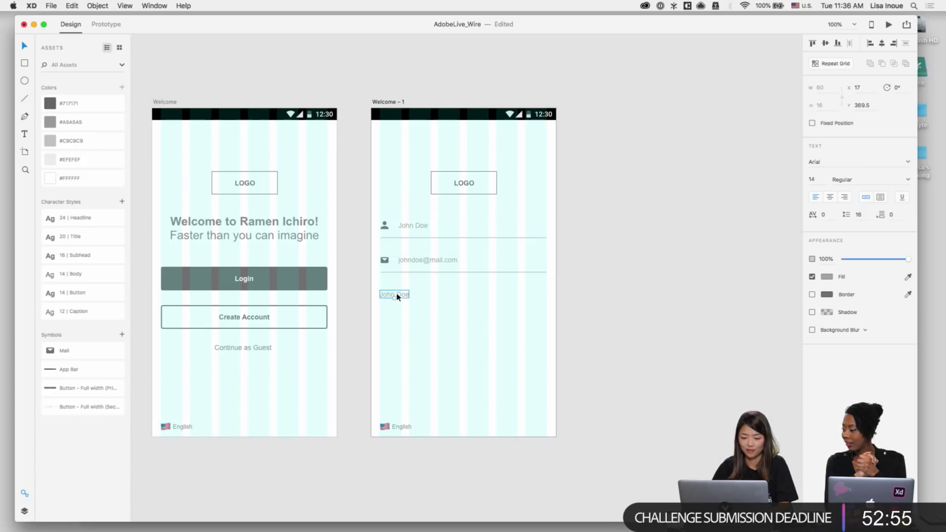
double_click(398, 294)
text(F)
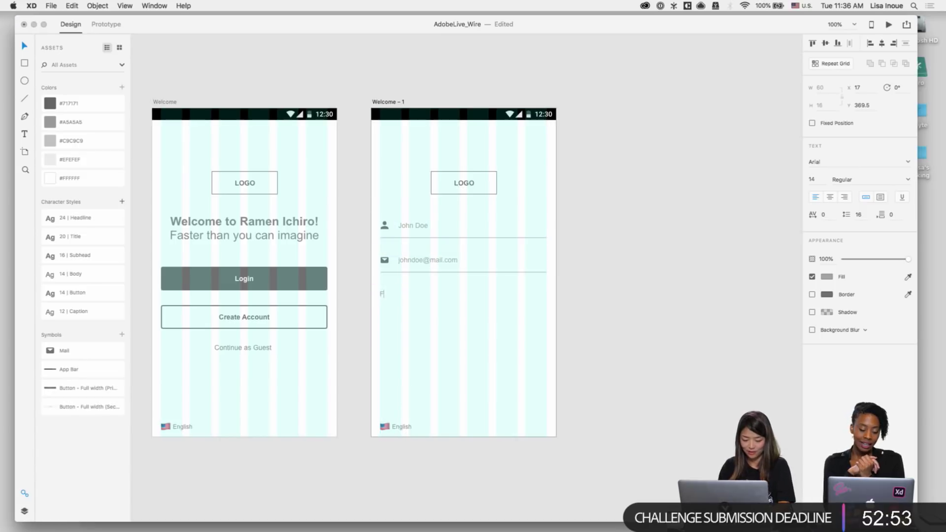
text(orget your)
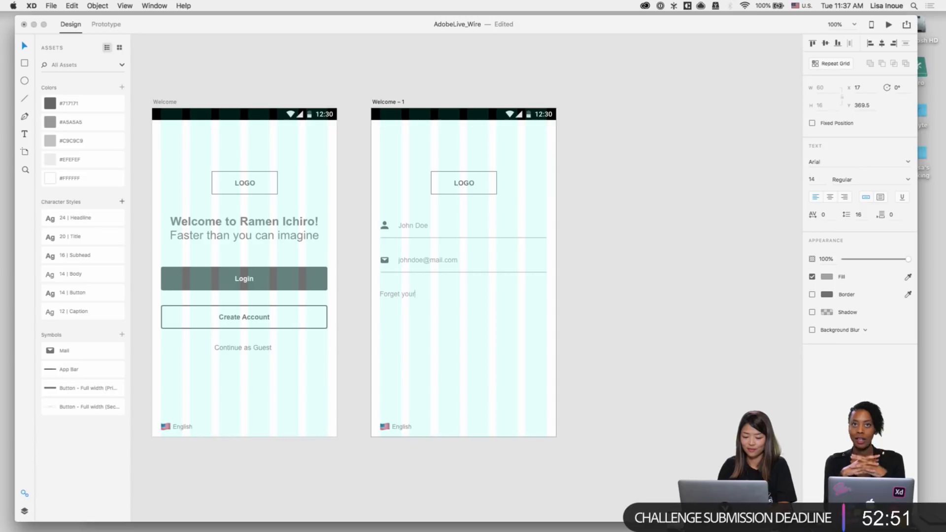
text( password?)
key(Escape)
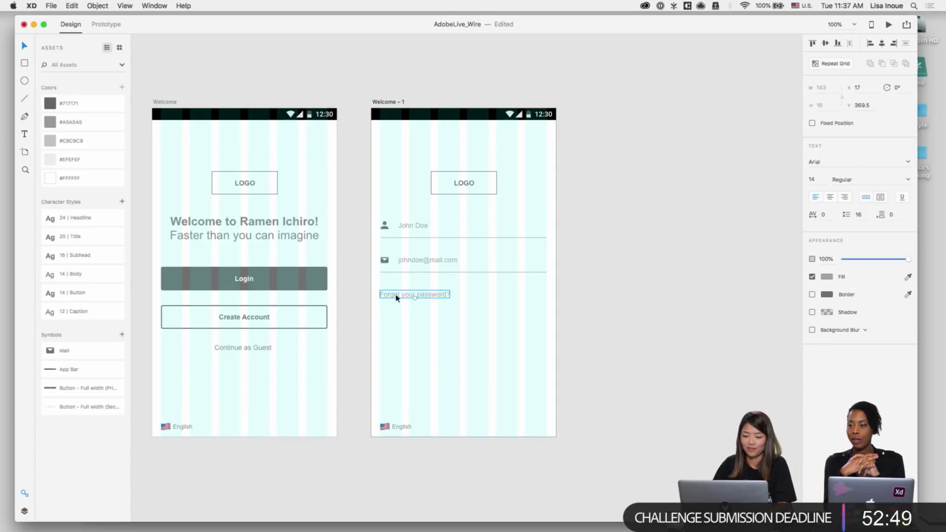
Step: Apply the 12 | Caption character style to the "Forget your password?" text and nudge it up 10 closer to the email underline
click(70, 316)
click(402, 324)
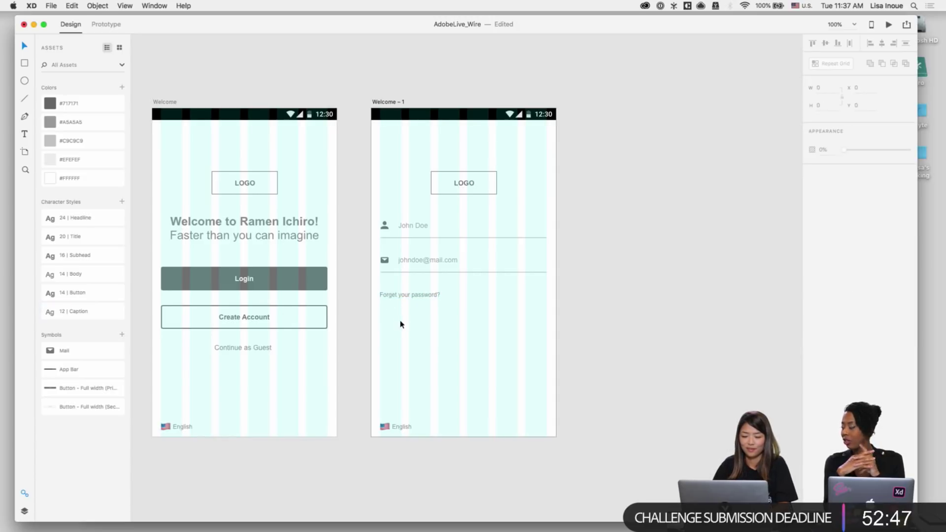
click(392, 300)
key(shift+Up)
key(shift+Up)
key(shift+Up)
key(shift+Up)
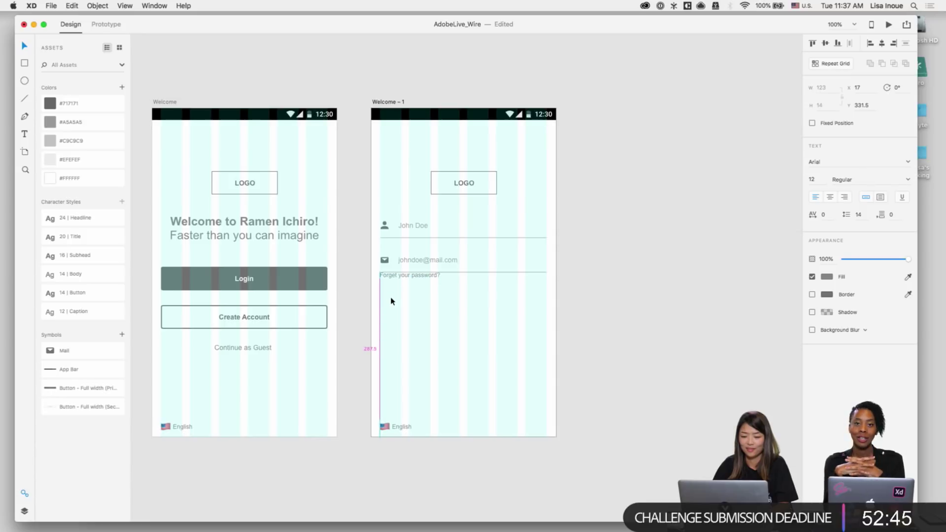
key(shift+Down)
key(shift+Down)
key(shift+Down)
click(400, 319)
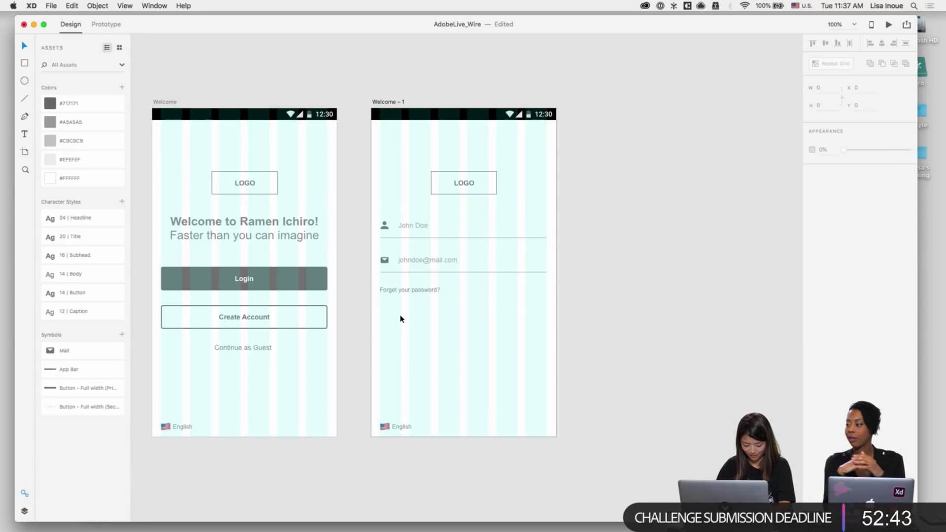
Step: Copy the Login button from the Welcome artboard onto Welcome – 1 and place it below the "Forget your password?" text
click(291, 279)
key(super+c)
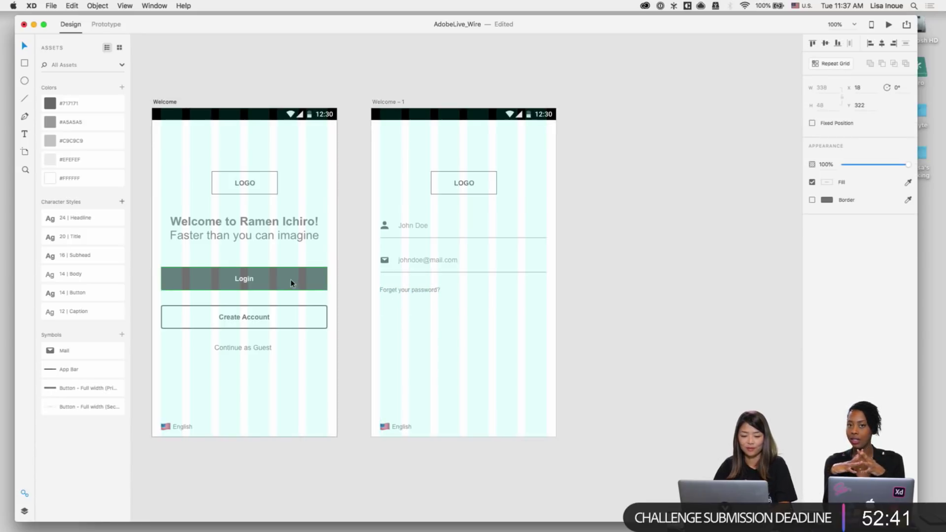
click(450, 334)
key(super+v)
drag(493, 280, 495, 318)
click(491, 348)
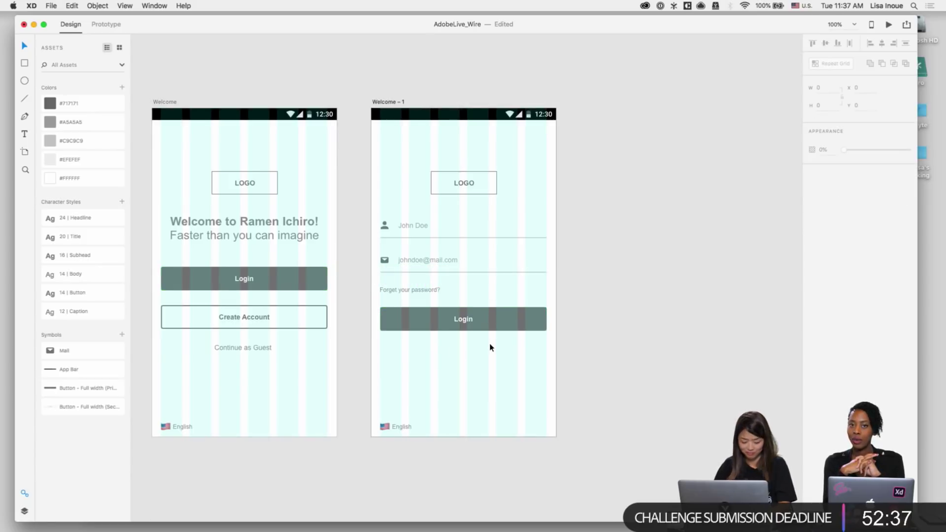
Step: Copy the three circled social icons from the x_Wires kit's 3 Sign Up screen and place them below the Login button on Welcome – 1
scroll(491, 347, down, 2)
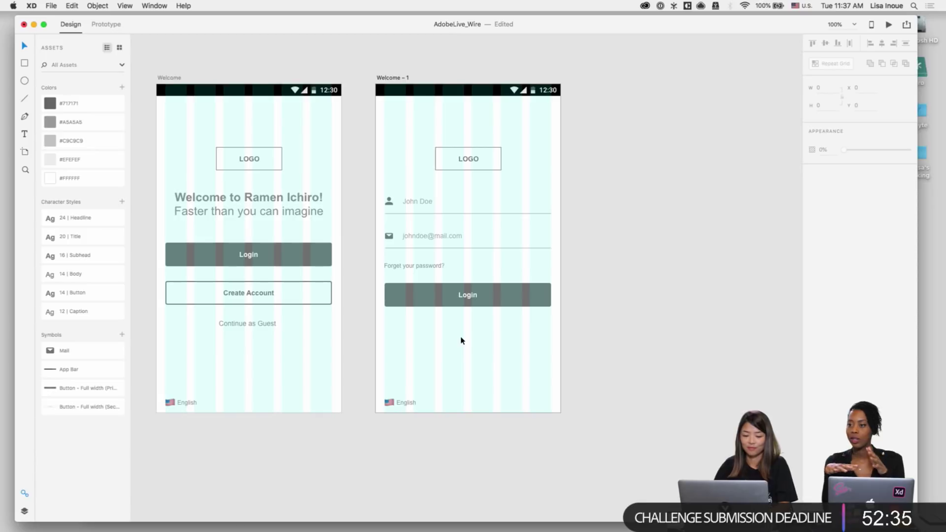
key(super+grave)
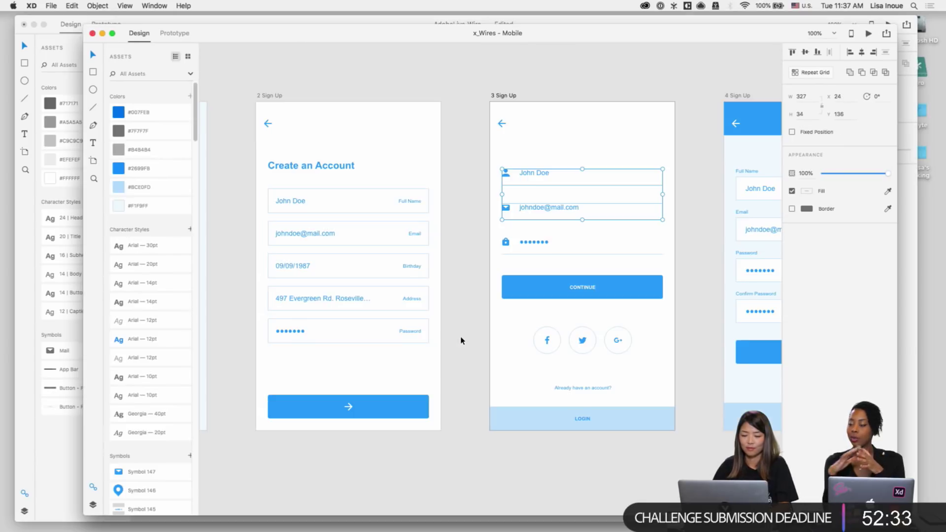
drag(521, 313, 632, 369)
key(super+c)
key(super+grave)
key(super+v)
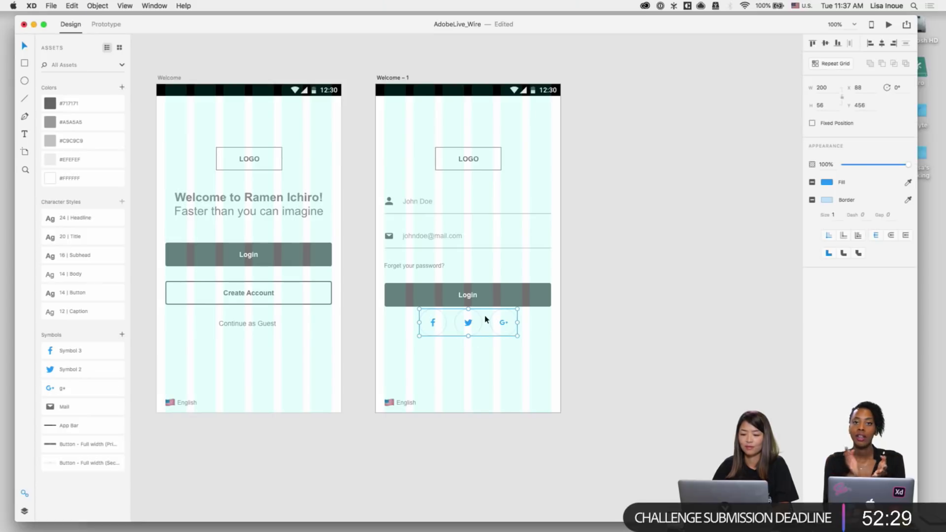
drag(476, 327, 473, 346)
key(Escape)
Step: Change the fill of the Facebook icon below the Login button to gray #717171
scroll(472, 345, up, 5)
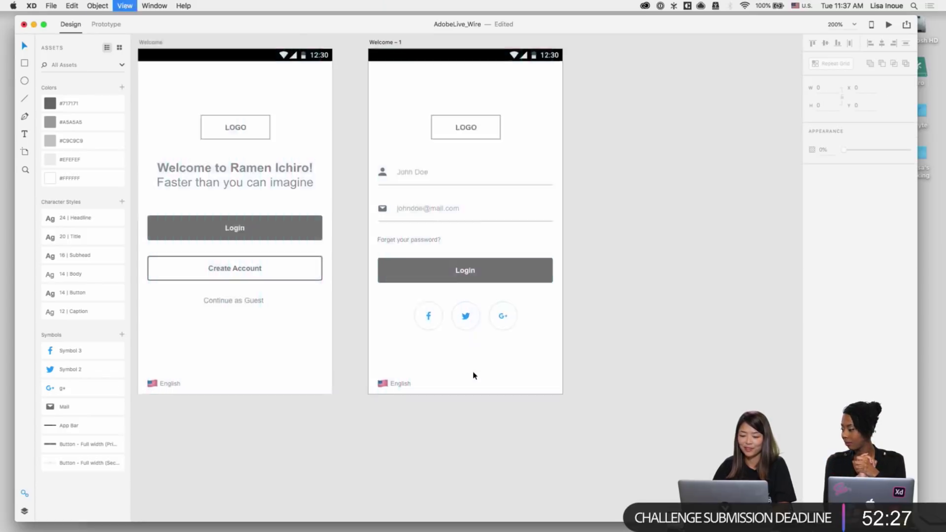
click(373, 336)
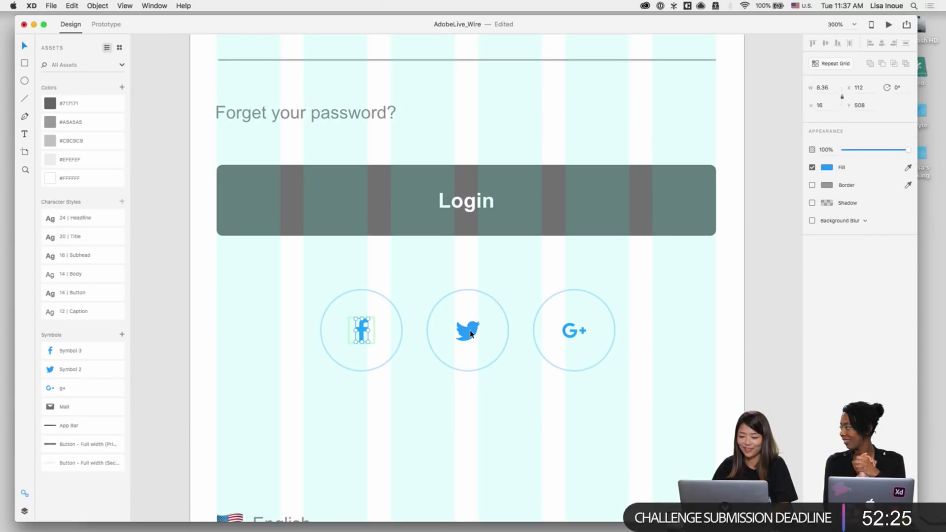
key(Escape)
click(363, 331)
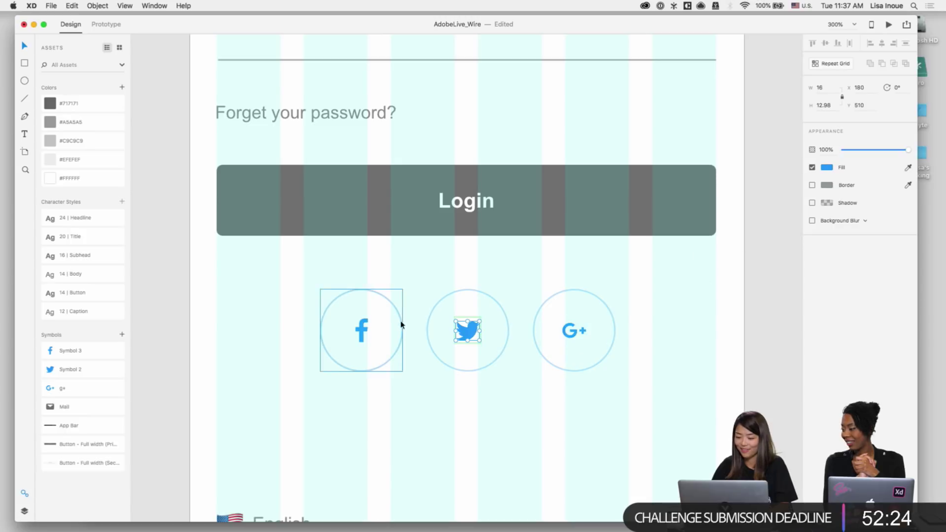
double_click(364, 330)
click(827, 167)
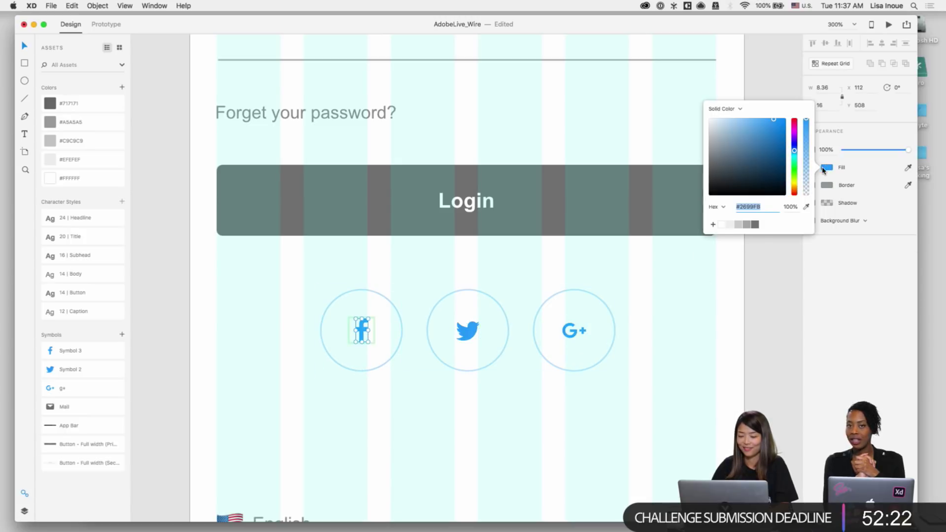
click(616, 347)
Step: Change the fills of the Twitter and Google+ icons to gray #717171
double_click(469, 330)
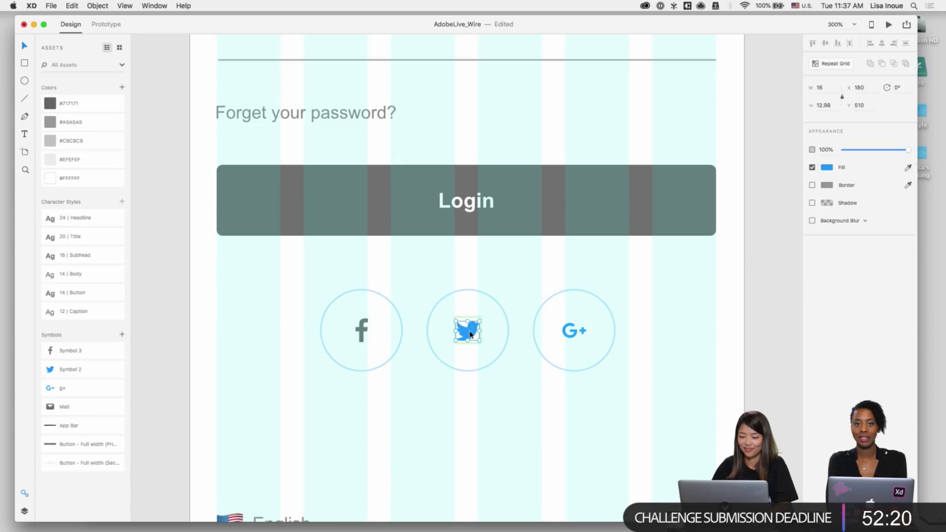
click(828, 168)
click(758, 226)
click(668, 383)
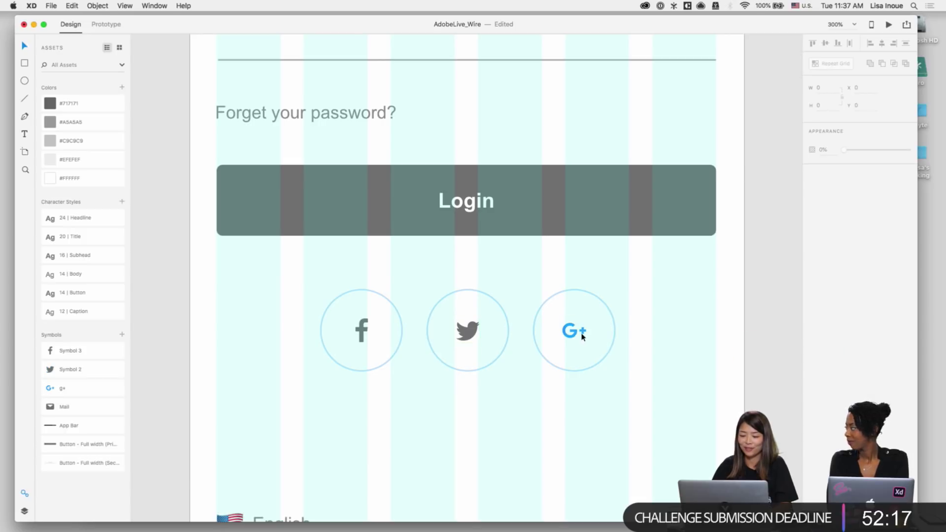
double_click(574, 333)
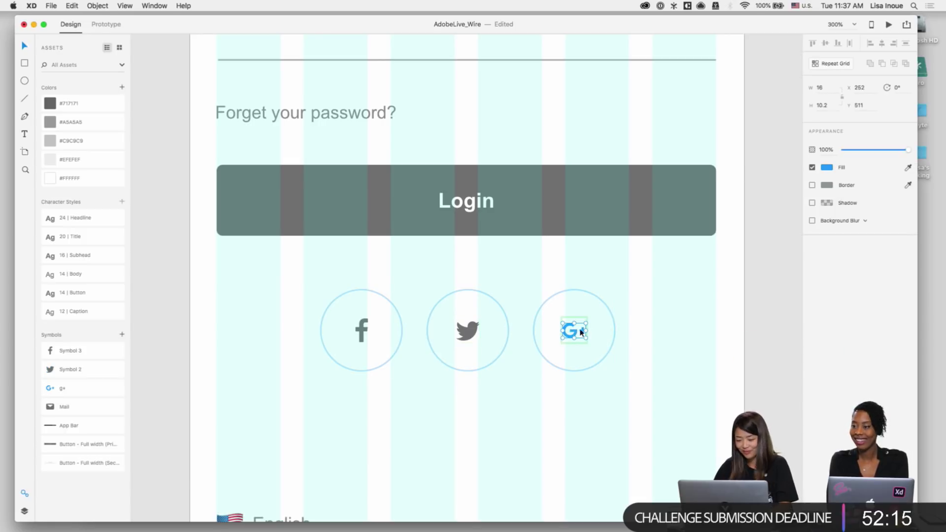
click(831, 169)
click(758, 225)
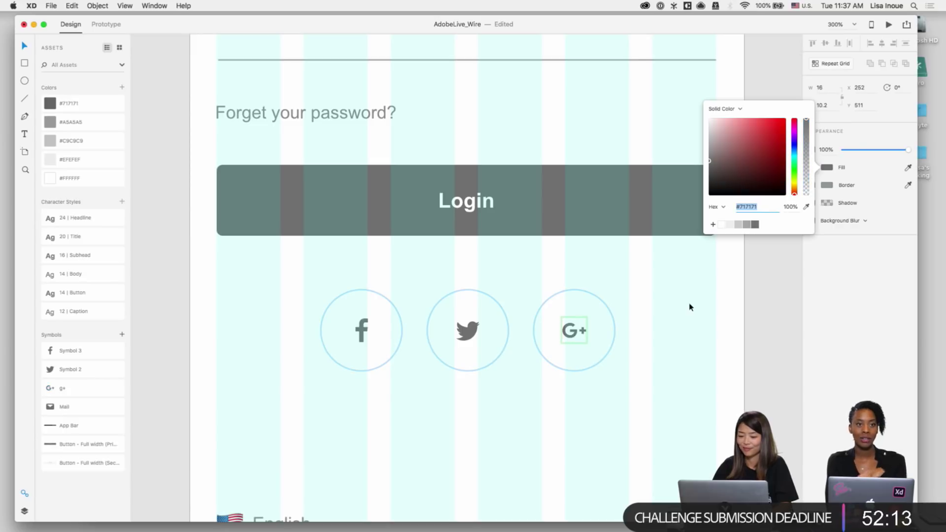
click(689, 308)
Step: Change the border color of the circles around the Google+, Twitter and Facebook icons to light gray #EFEFEF
click(600, 302)
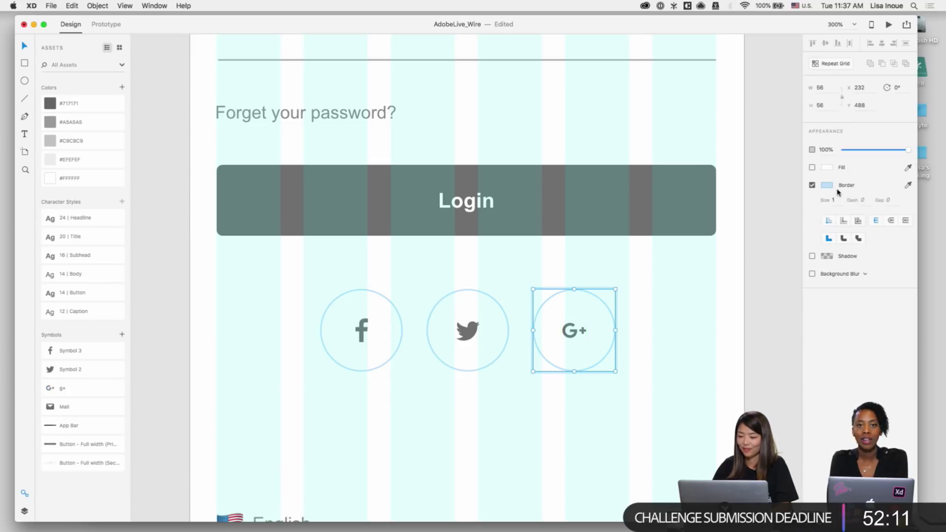
click(828, 186)
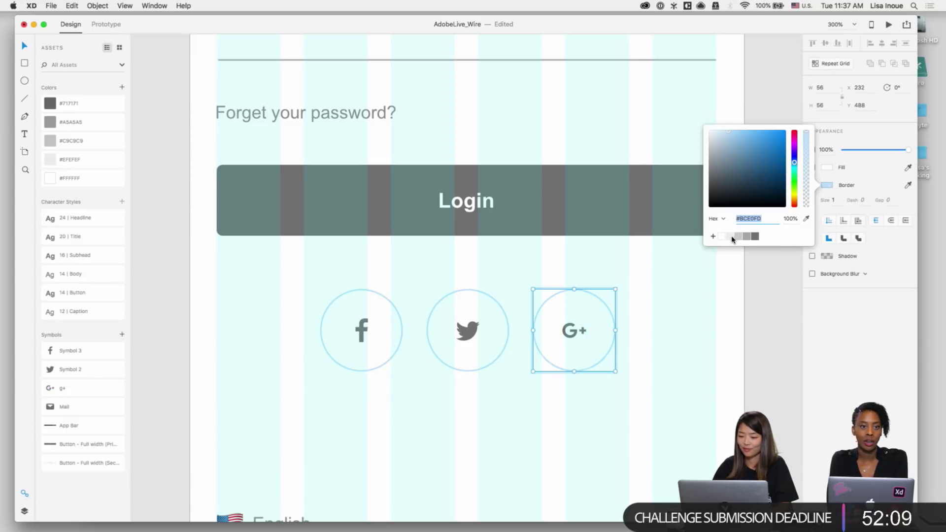
click(732, 236)
click(630, 364)
click(461, 290)
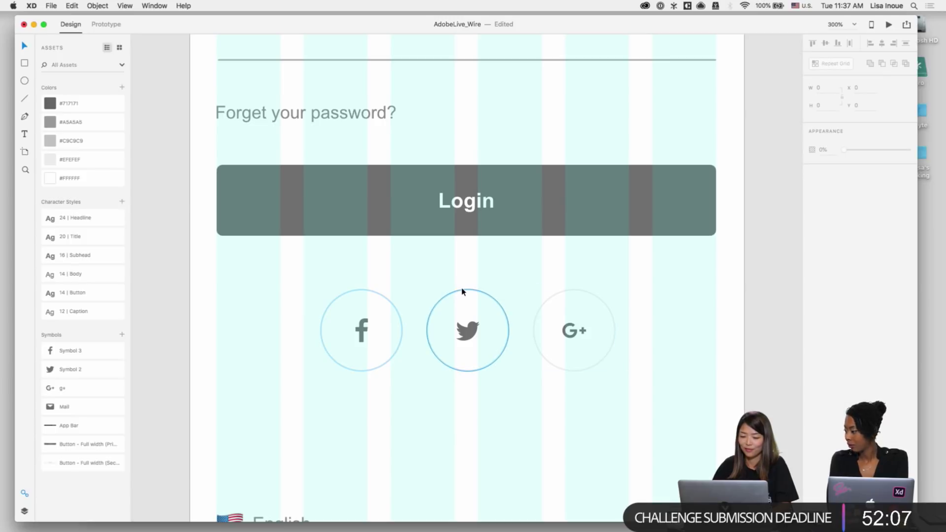
click(830, 186)
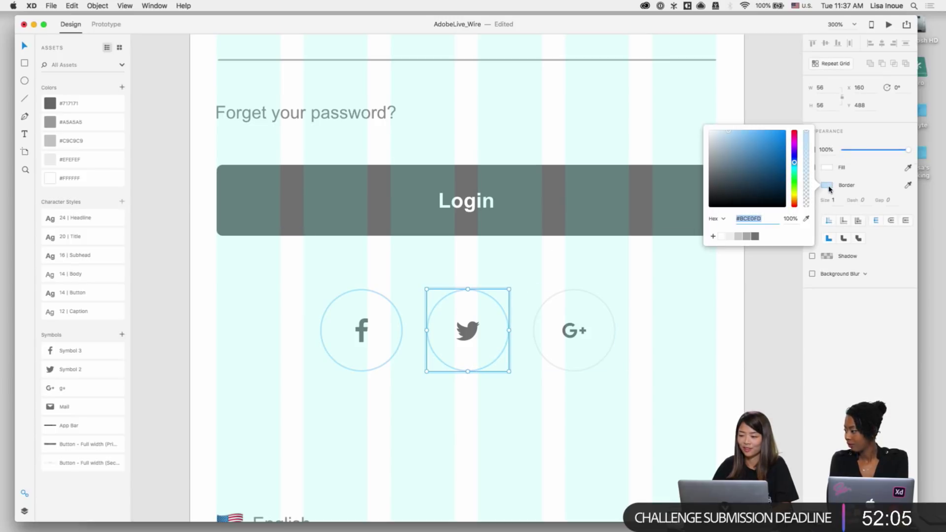
click(733, 237)
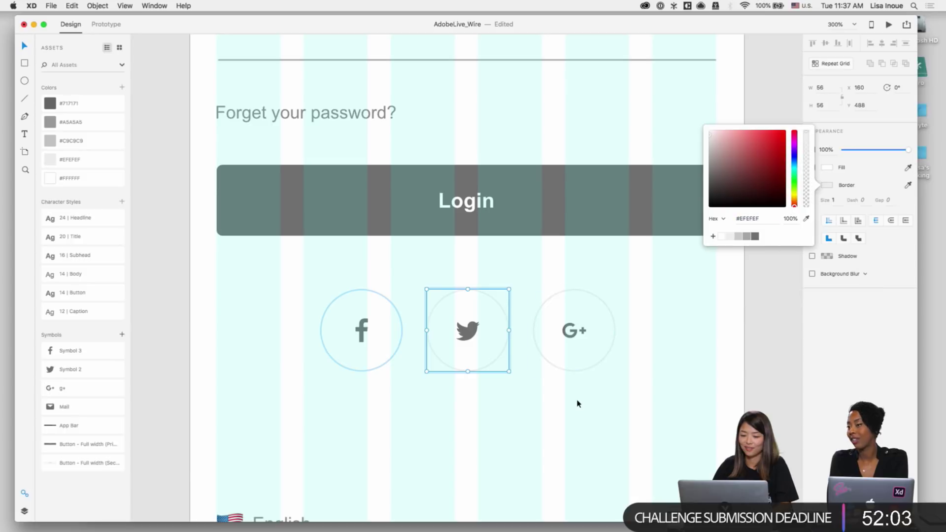
click(543, 392)
click(368, 294)
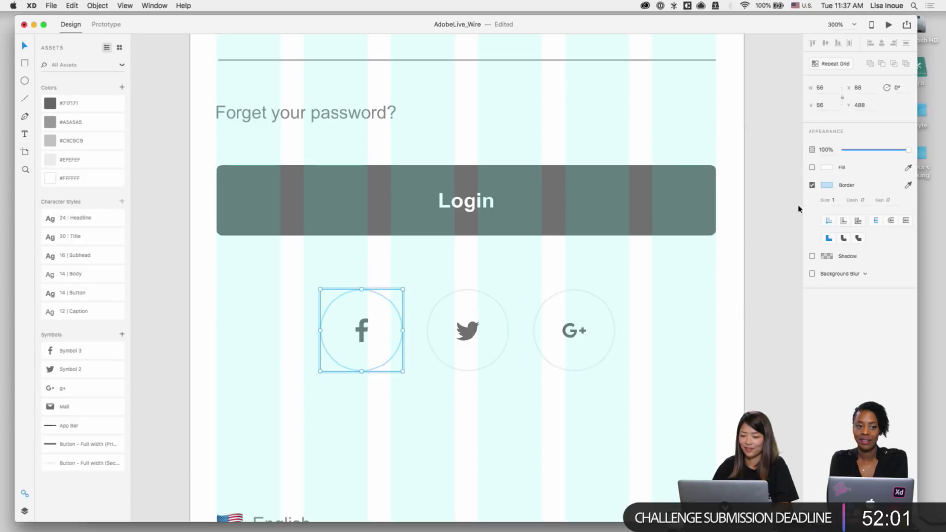
click(828, 186)
click(733, 237)
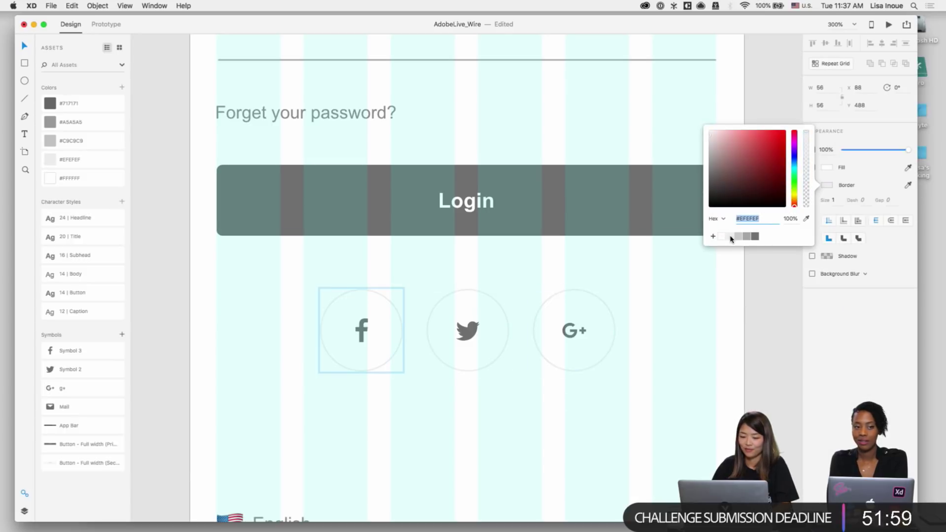
click(662, 403)
Step: Hide the layout grid and bring both artboards into view at 100%
key(super+minus)
key(super+shift+apostrophe)
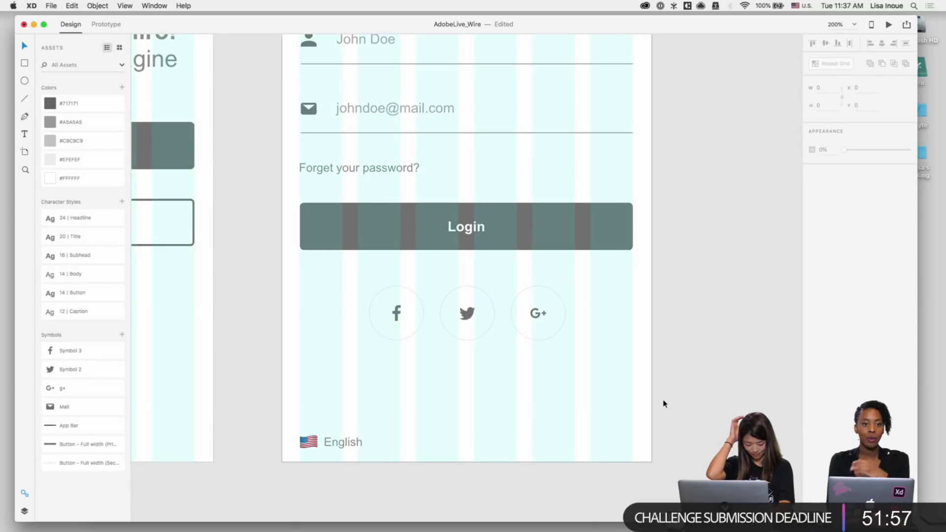
key(super+minus)
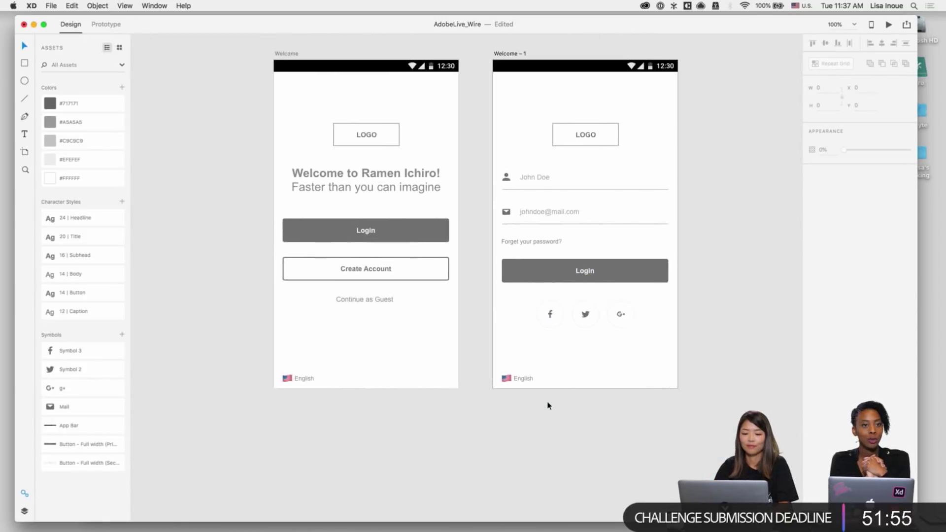
Step: Copy the Continue as Guest text onto the Welcome – 1 artboard and place it below the social icons
click(391, 306)
click(591, 344)
key(super+v)
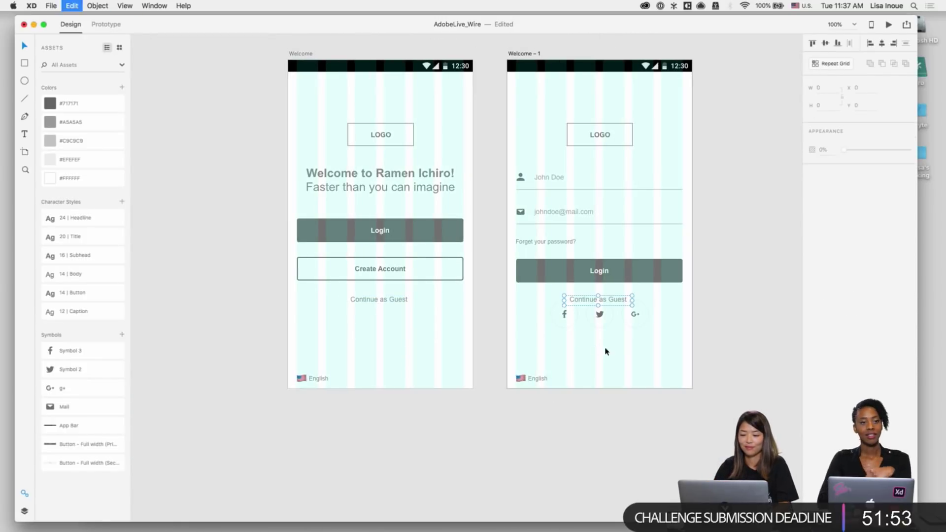
drag(616, 305, 616, 354)
click(614, 358)
scroll(614, 359, right, 2)
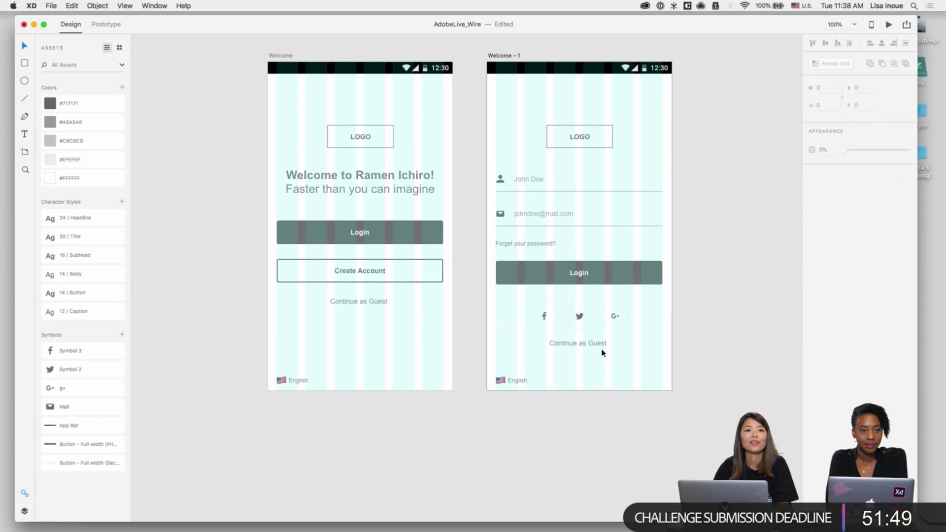
Step: Replace the copied text below the social icons with "Don't have an account?"
scroll(590, 340, down, 3)
scroll(589, 340, right, 2)
key(super+equal)
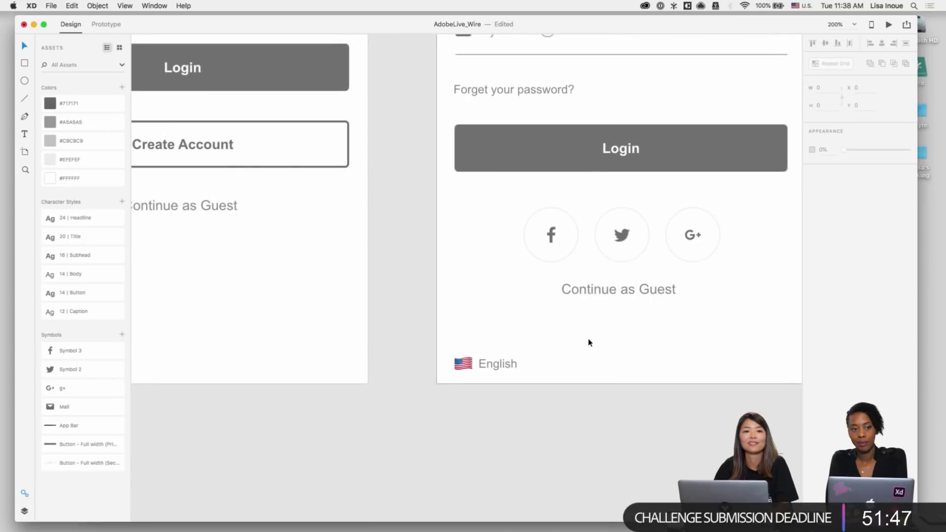
key(super+shift+apostrophe)
scroll(590, 342, down, 2)
scroll(587, 340, right, 1)
scroll(609, 338, right, 2)
scroll(608, 338, down, 1)
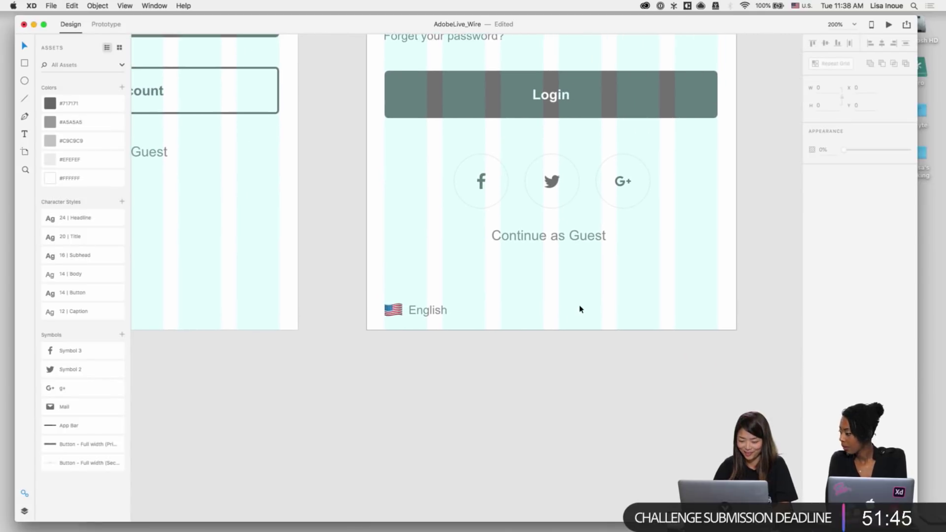
click(554, 240)
click(553, 239)
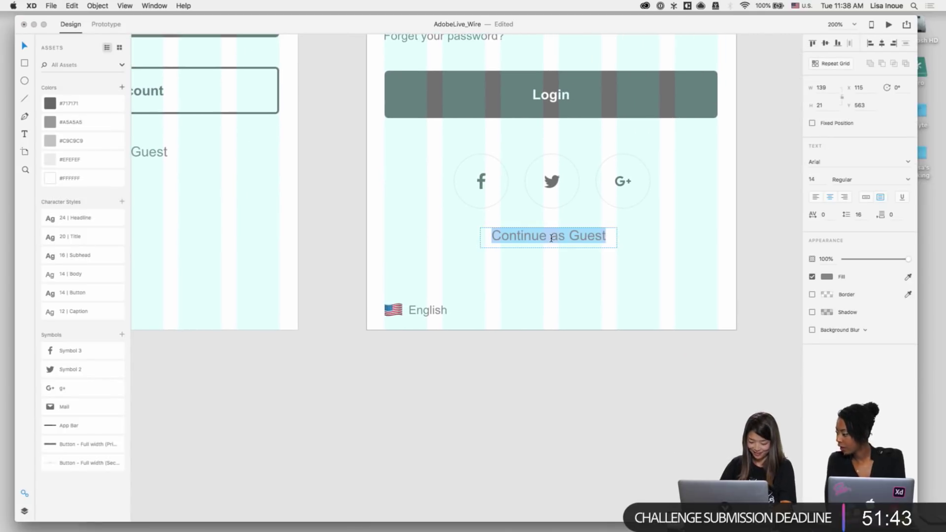
text(Don't have )
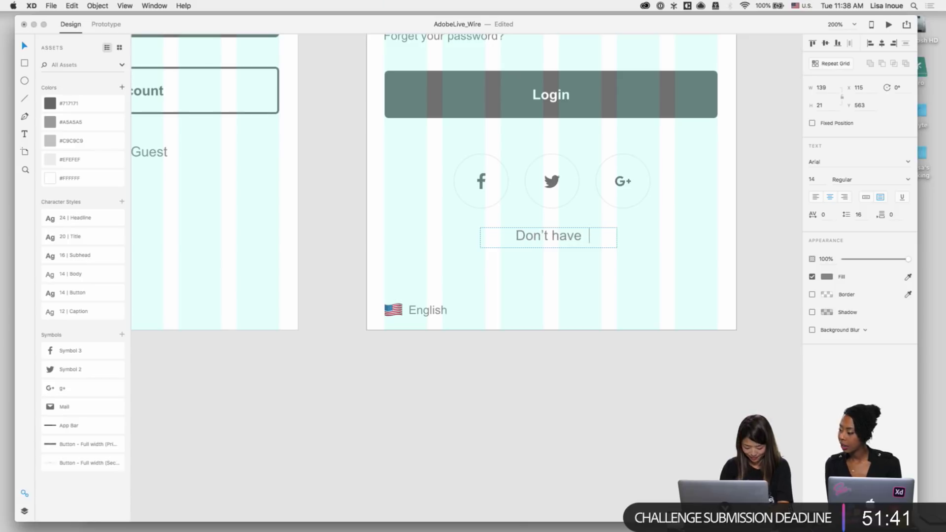
text(an account?)
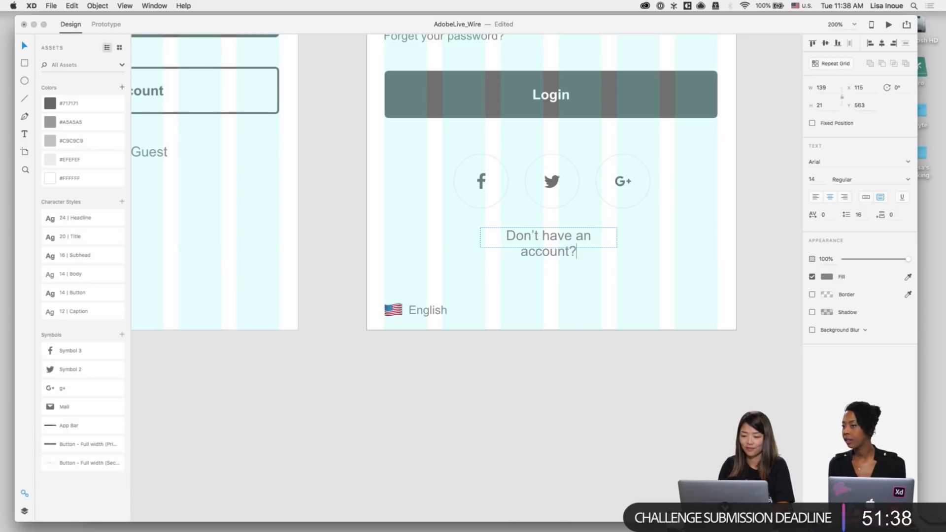
key(Escape)
Step: Widen the "Don't have an account?" text box to 173 so the question fits on one line
scroll(586, 271, up, 3)
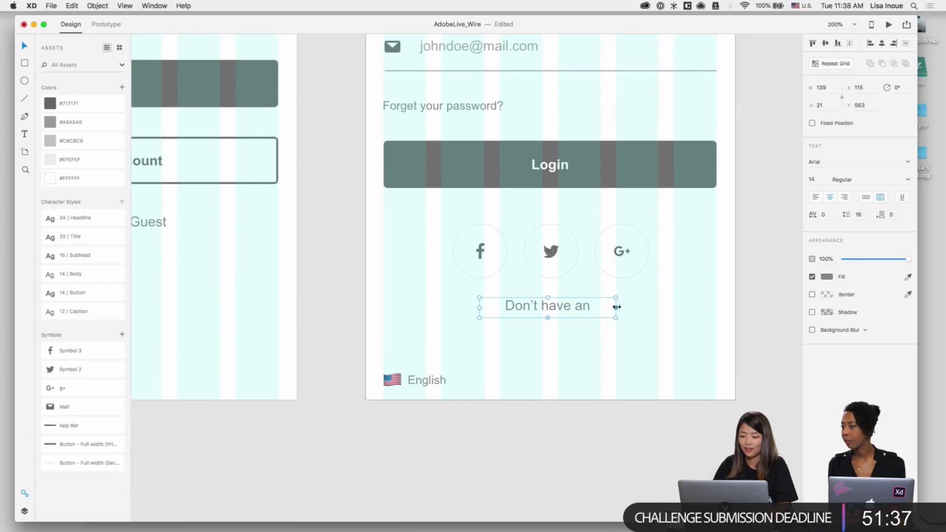
drag(616, 307, 651, 308)
scroll(660, 366, up, 1)
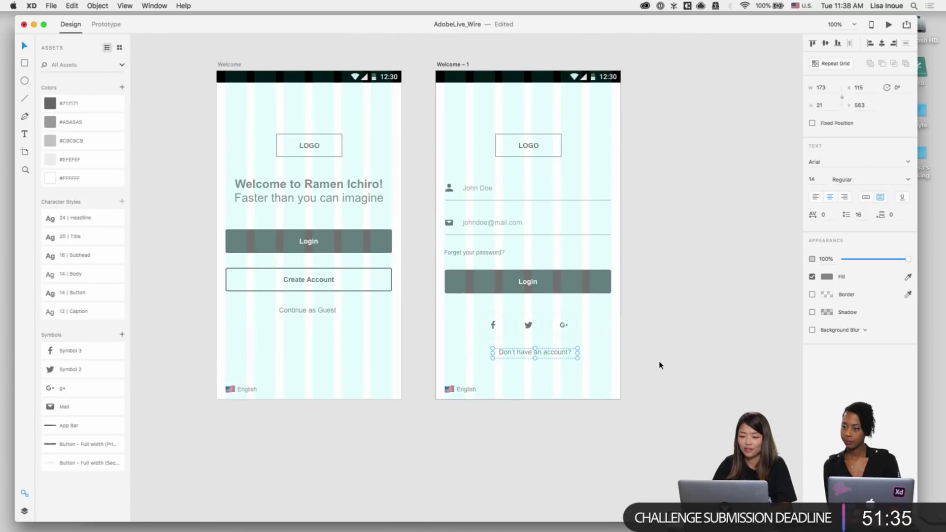
key(super+equal)
scroll(659, 365, right, 2)
key(super+minus)
click(643, 344)
key(super+shift+apostrophe)
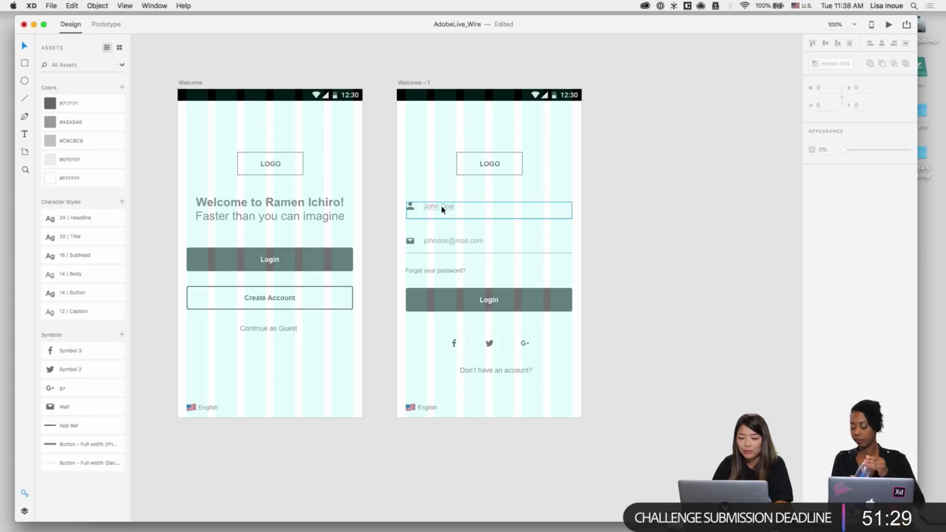
Step: Delete the name field from the login form and move the email field up into its place
key(super+equal)
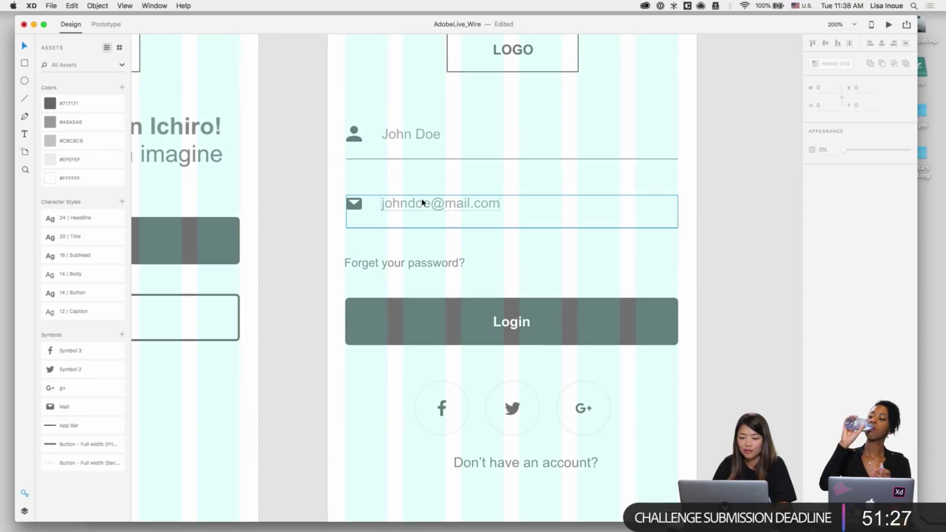
click(411, 154)
key(Delete)
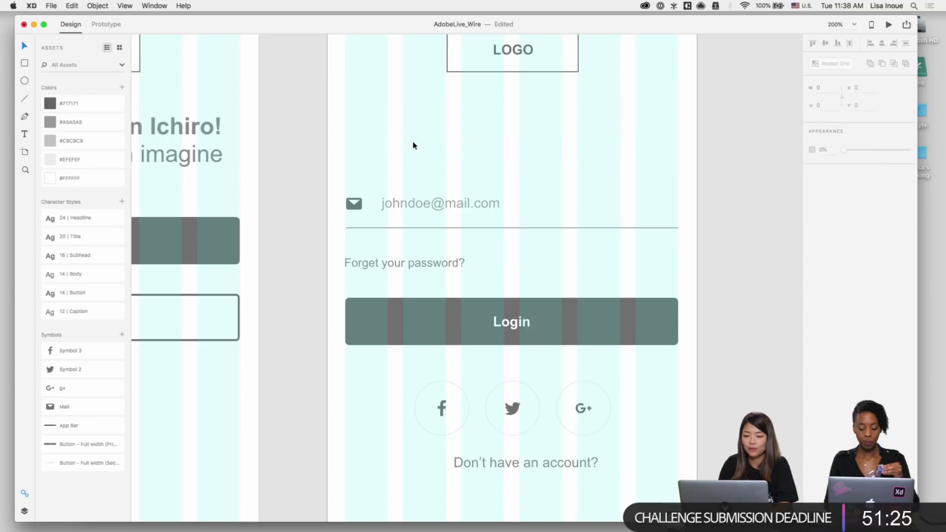
click(434, 205)
drag(433, 205, 433, 127)
Step: Copy the password field from the 3 Sign Up artboard in x_Wires - Mobile into AdobeLive_Wire, below the email field at X 18, Y 292
key(super+grave)
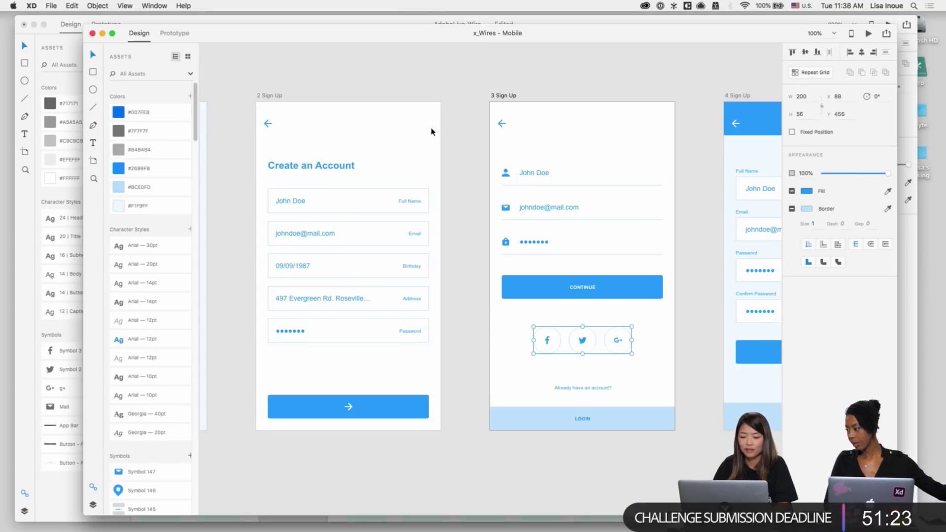
click(527, 245)
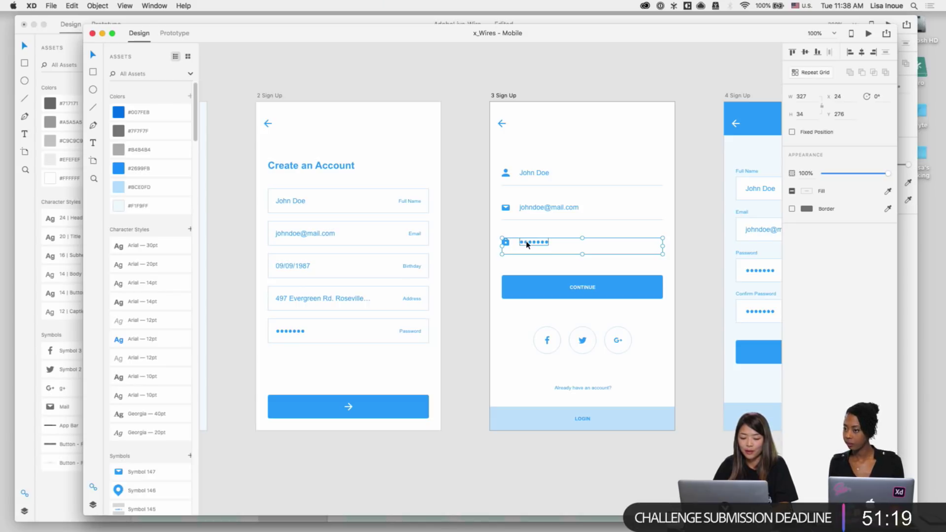
key(super+grave)
click(498, 233)
key(super+v)
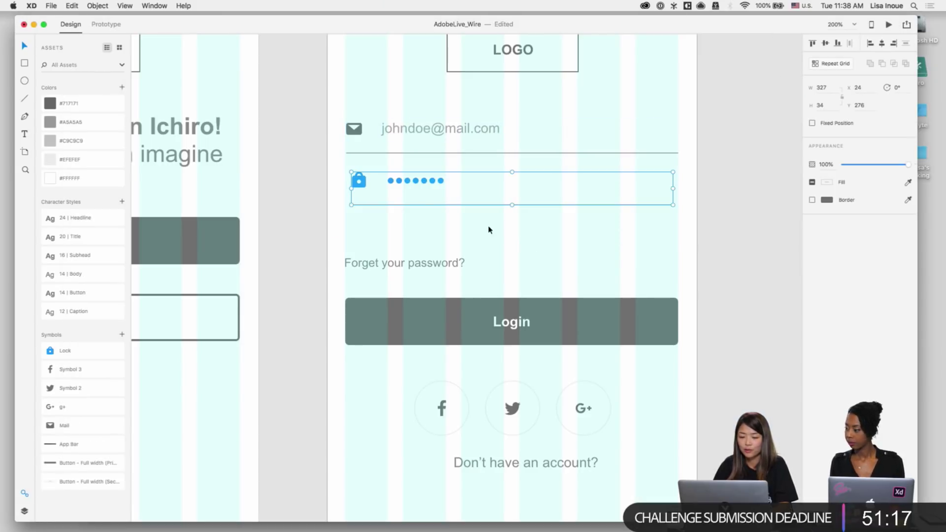
drag(408, 184, 404, 201)
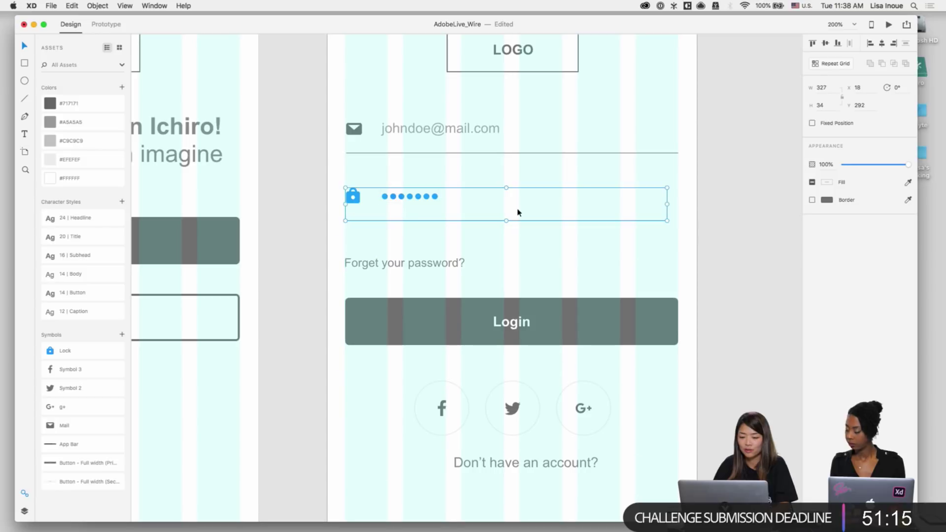
Step: Change the fill of the line under the password field from blue to gray
click(518, 211)
scroll(572, 260, down, 2)
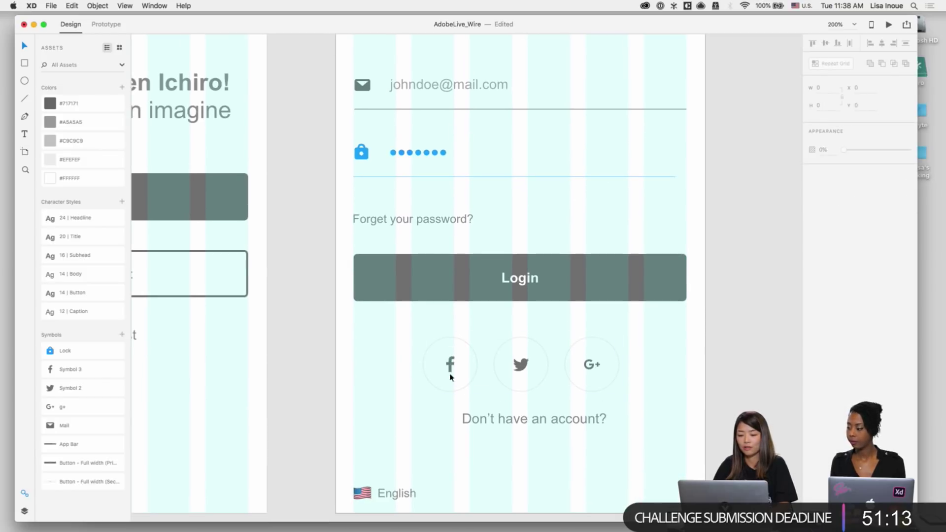
click(666, 177)
click(828, 185)
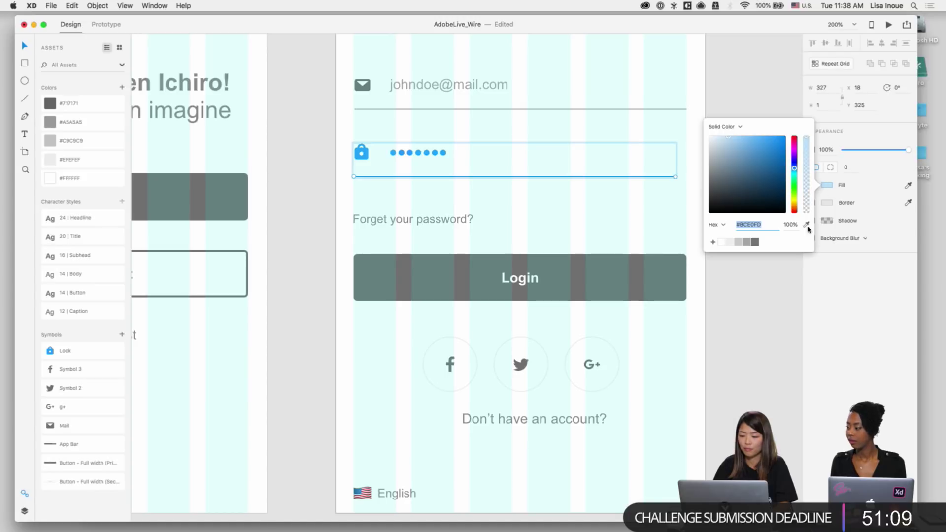
click(656, 200)
click(667, 178)
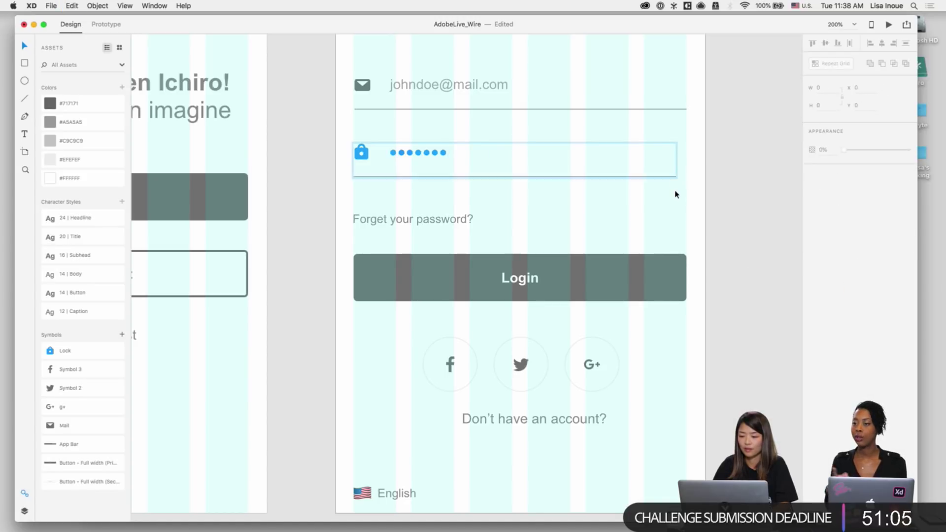
Step: Widen the password field slightly toward the right edge of the email field
key(a)
key(v)
click(675, 177)
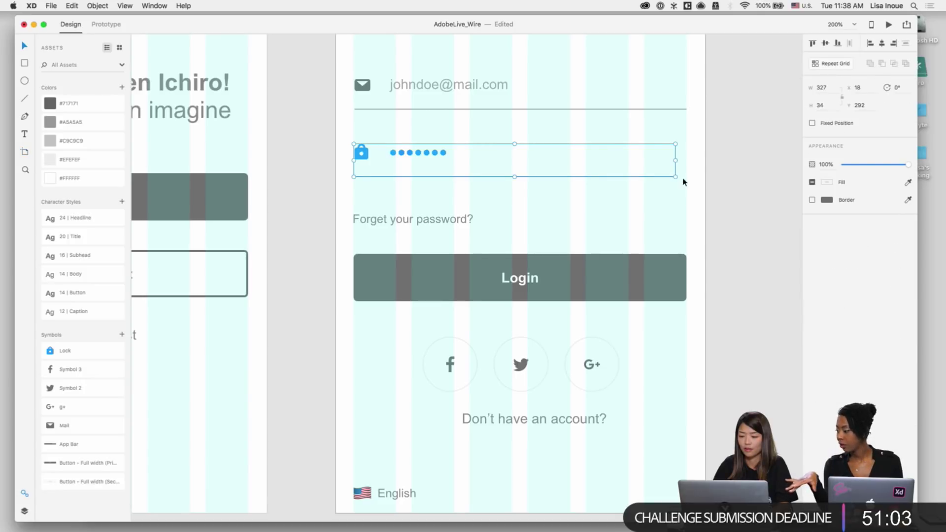
drag(677, 178, 681, 178)
key(Escape)
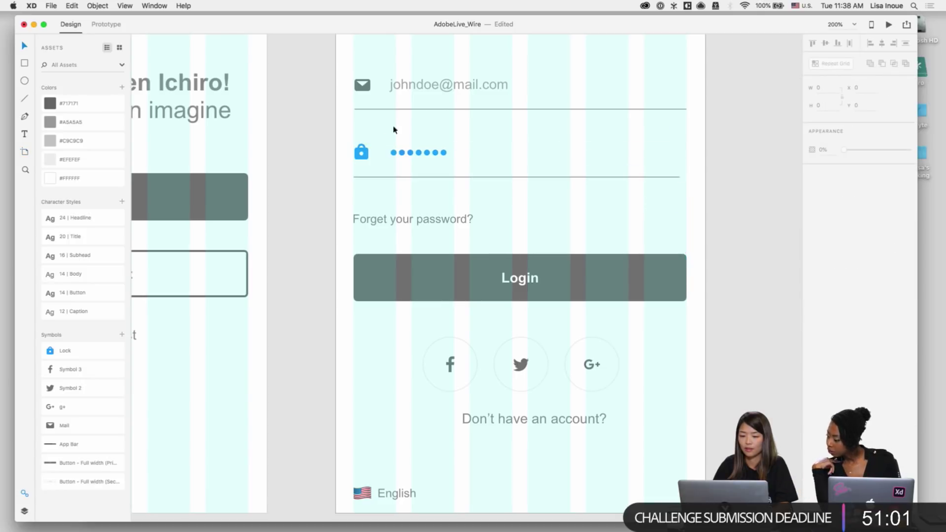
Step: Change the fill of the password field's lock icon to gray #717171
double_click(366, 153)
click(826, 168)
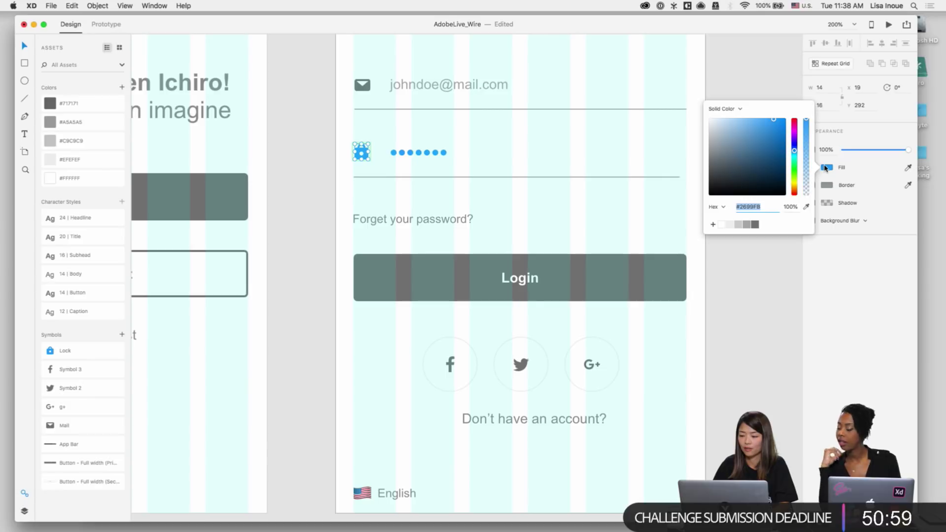
click(756, 225)
click(619, 222)
Step: Change the fill of the password dots to gray #A5A5A5
click(412, 163)
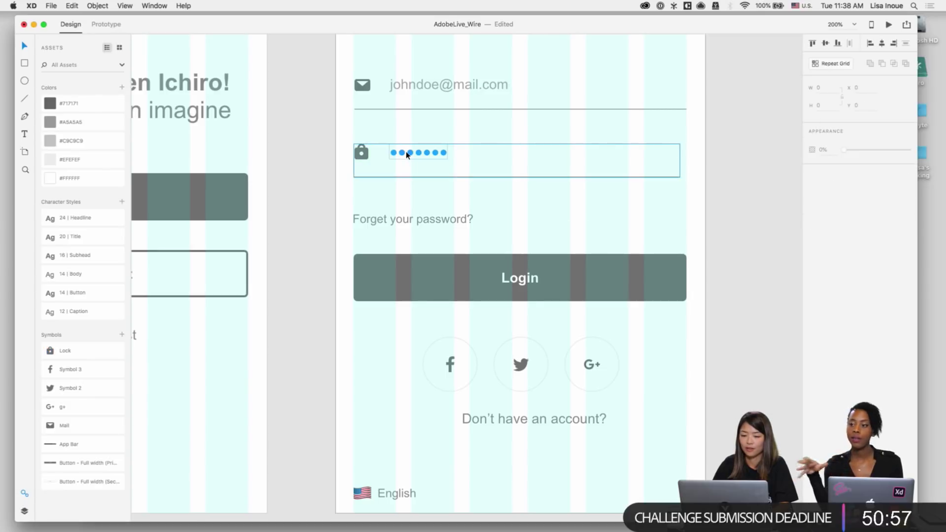
double_click(407, 154)
click(827, 261)
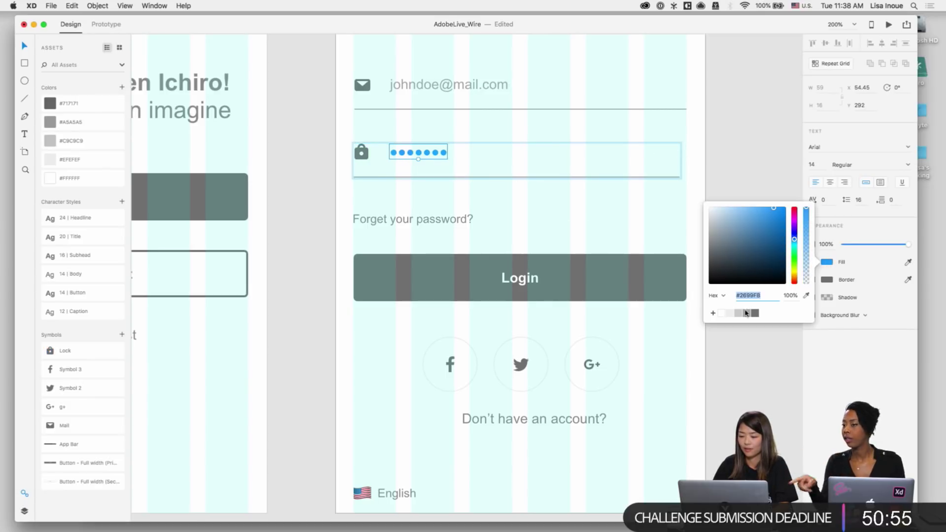
click(747, 313)
click(681, 359)
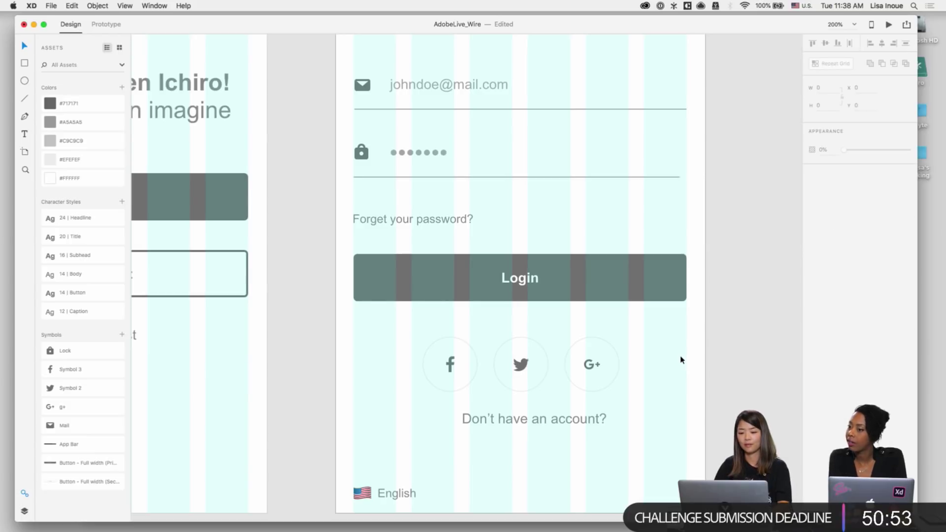
Step: Check the login form with the layout grid temporarily hidden
key(super+plus)
key(shift+super+apostrophe)
key(shift+super+apostrophe)
key(shift+super+apostrophe)
key(super+minus)
scroll(696, 366, down, 1)
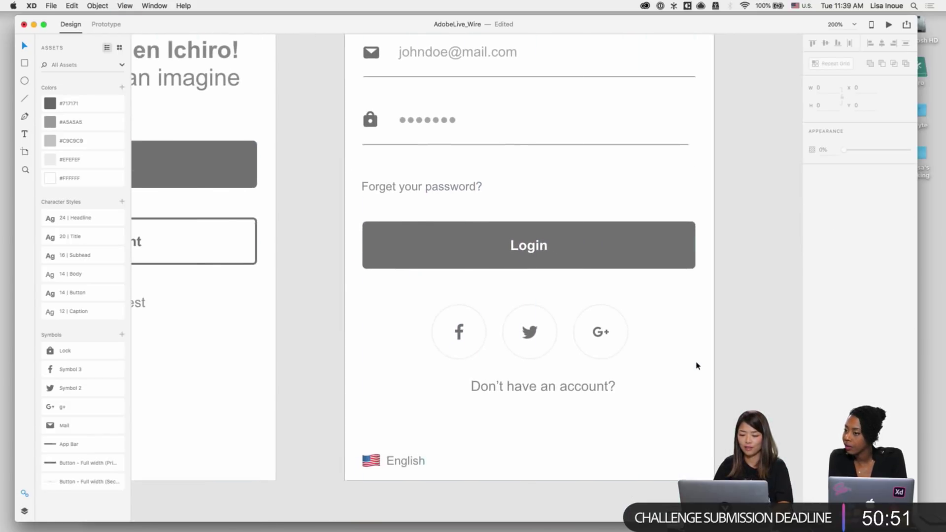
key(shift+super+apostrophe)
Step: Add the line "Sign up or Continue as Guest" under "Don't have an account?" and enlarge the text box to 273 by 53
double_click(574, 386)
click(614, 386)
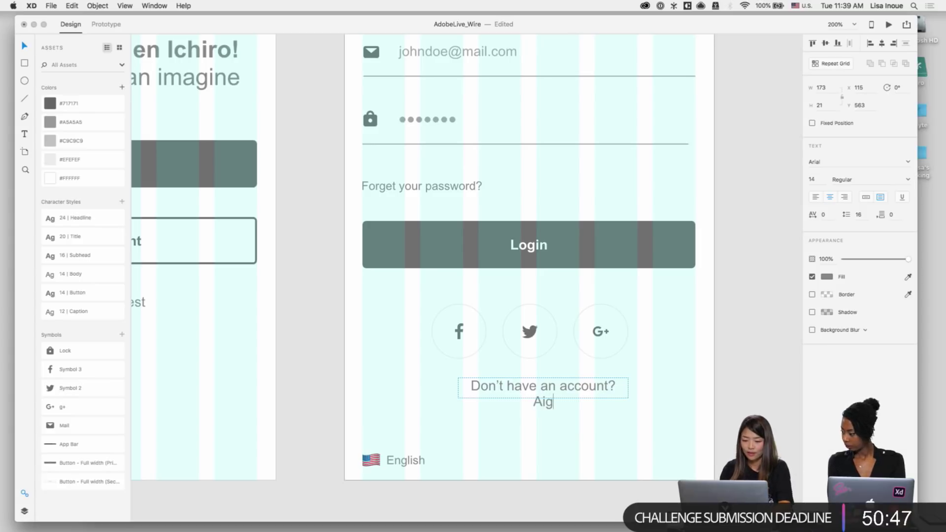
text(Sign up )
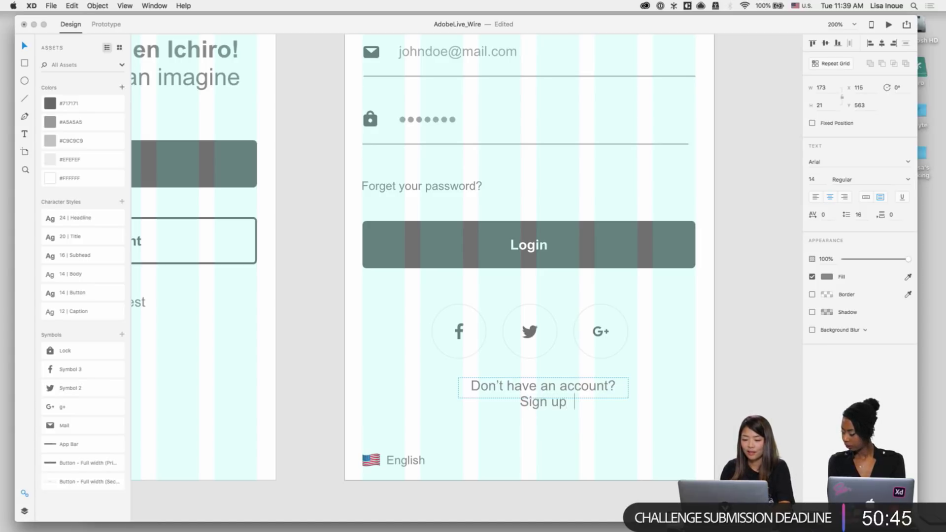
text(or Contu)
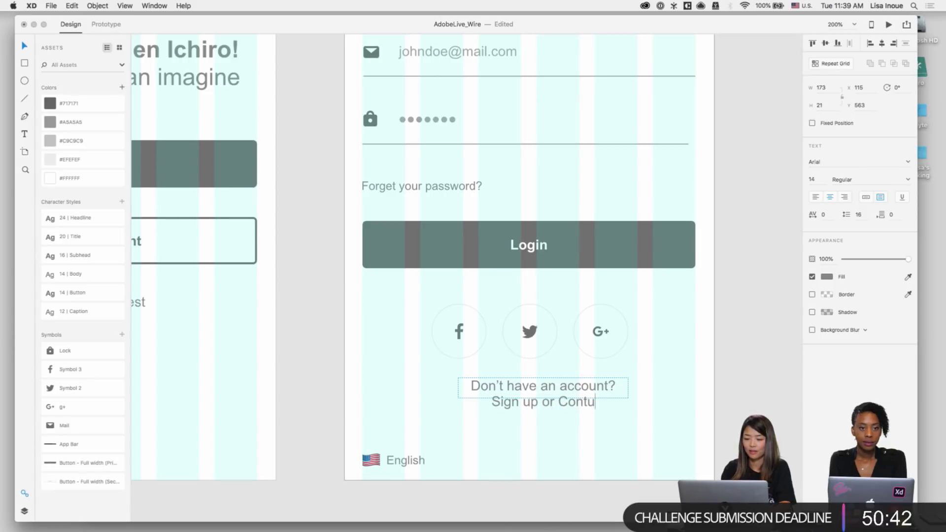
key(BackSpace)
text(inue as Gues)
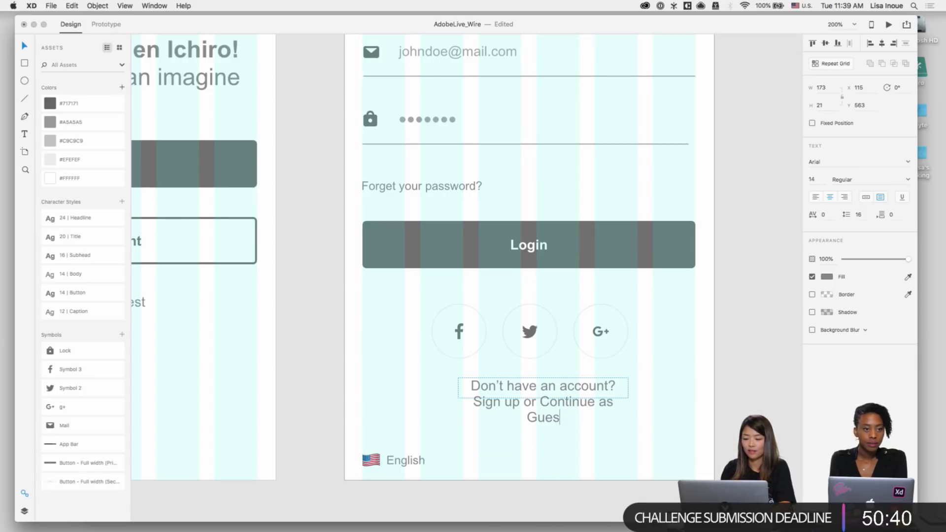
key(super+z)
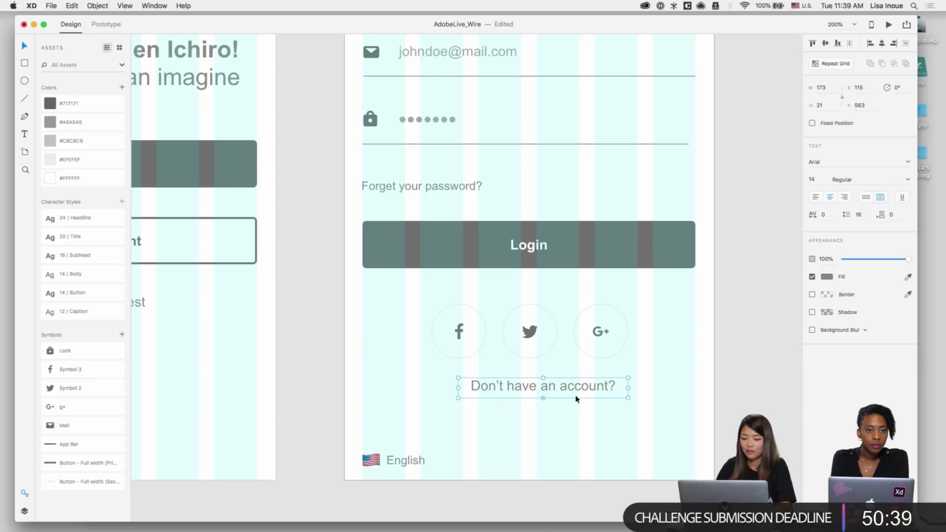
drag(544, 398, 543, 429)
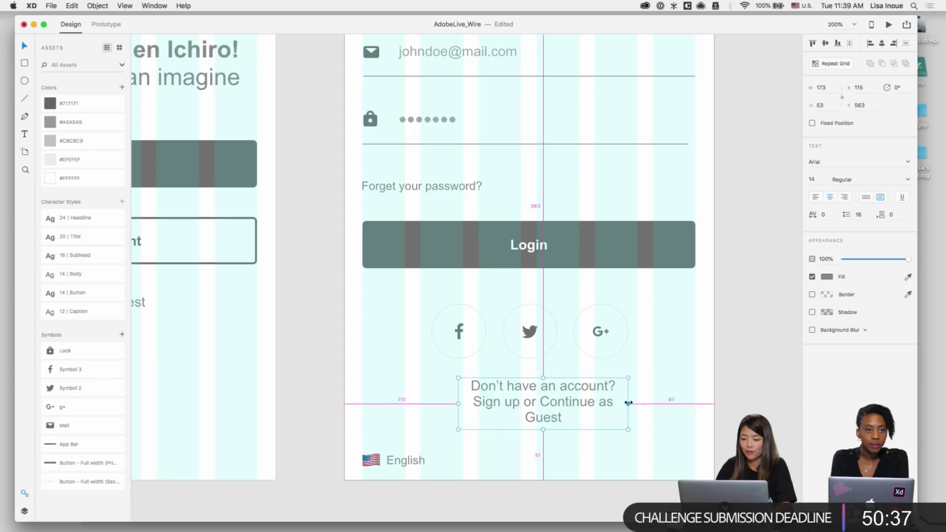
drag(628, 403, 678, 403)
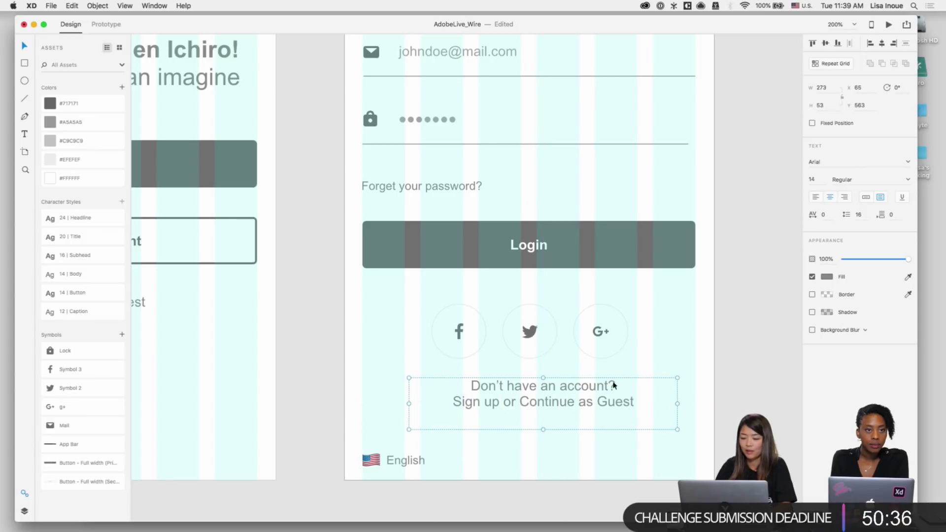
Step: Set the line spacing of the two-line account text below the social icons to 23
click(861, 214)
key(Up)
key(Up)
key(Up)
key(Up)
key(Up)
key(Up)
key(Up)
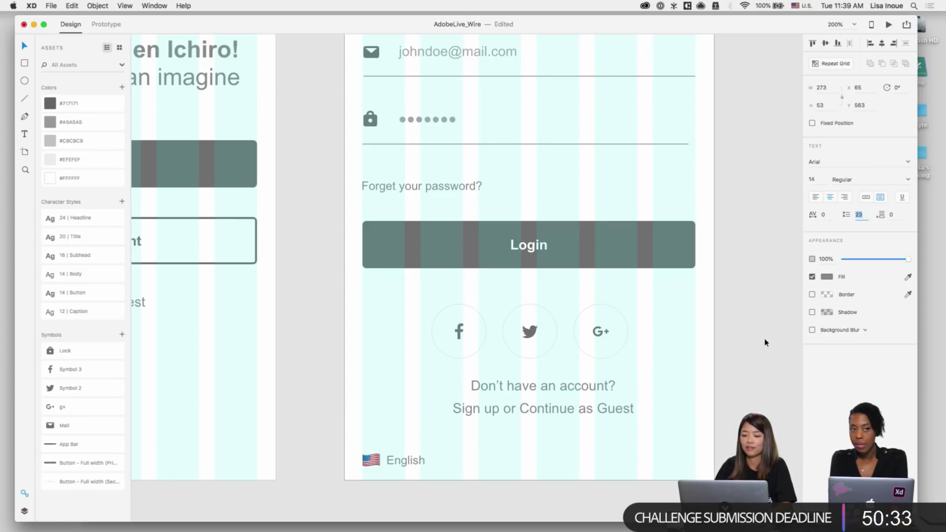
key(Return)
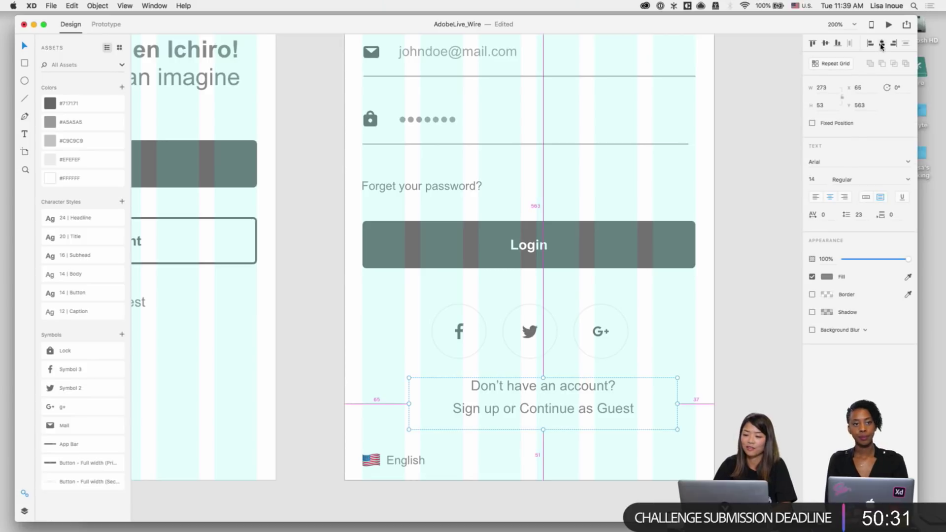
Step: Center the two-line account text below the social icons horizontally on the artboard
click(882, 46)
click(672, 352)
key(super+minus)
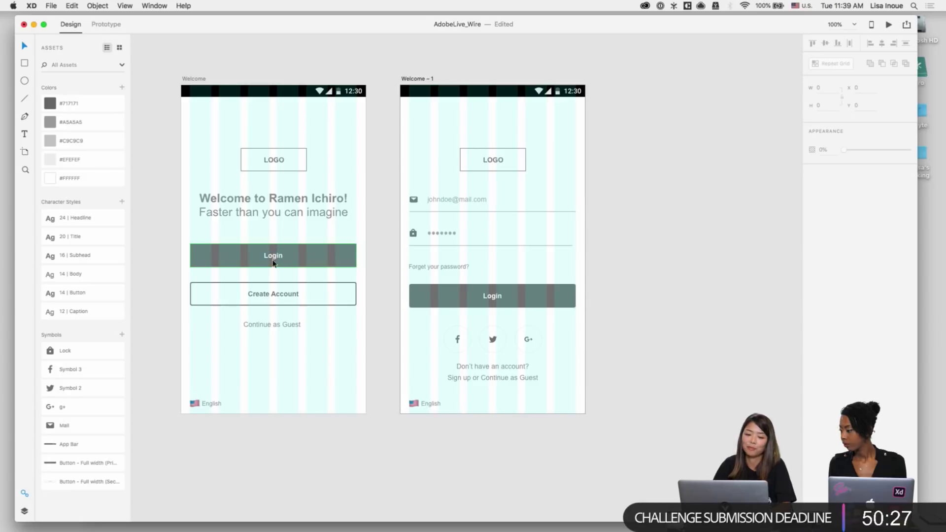
scroll(484, 344, down, 1)
scroll(484, 344, right, 1)
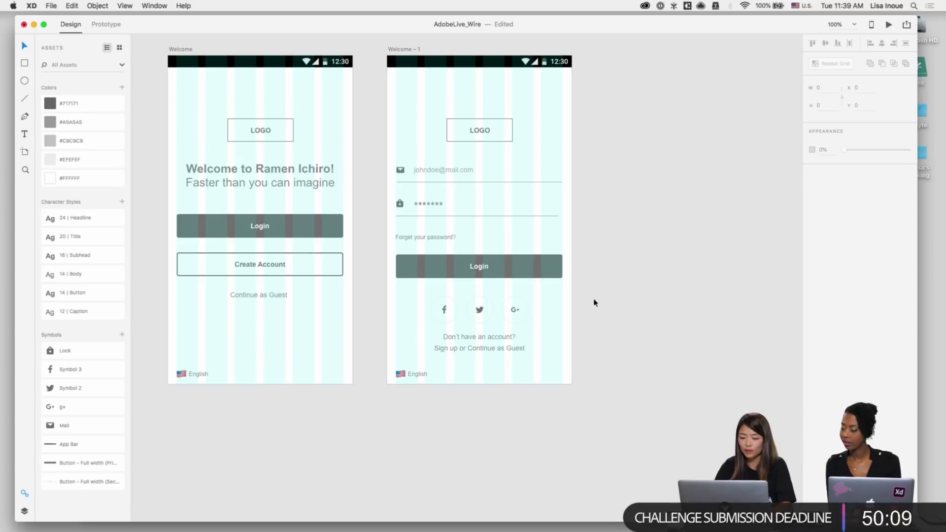
Step: Rename the "Welcome – 1" artboard as "Login"
scroll(469, 143, up, 3)
click(414, 121)
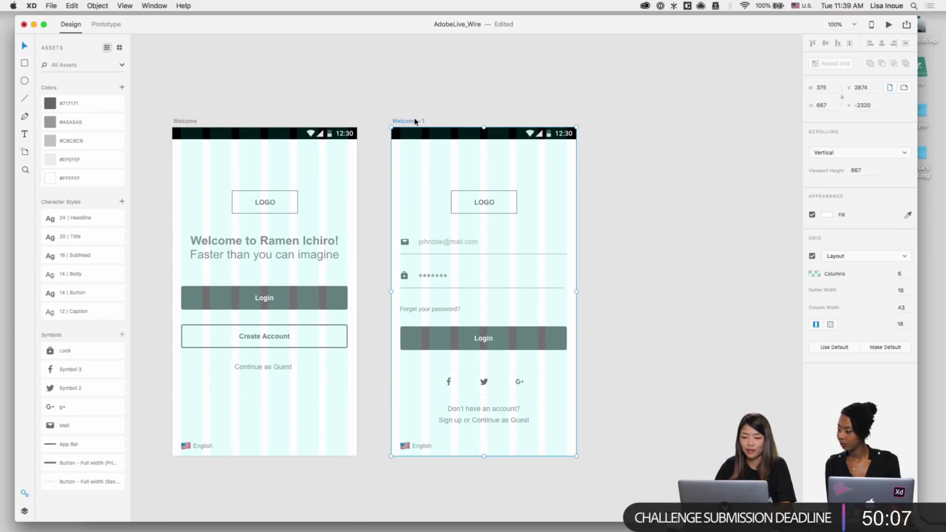
key(Escape)
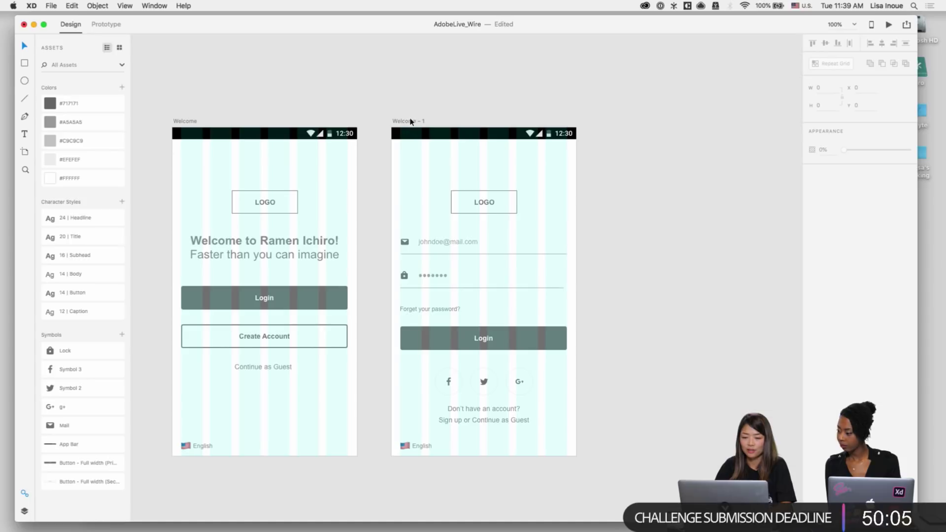
double_click(400, 120)
key(BackSpace)
text(Logi)
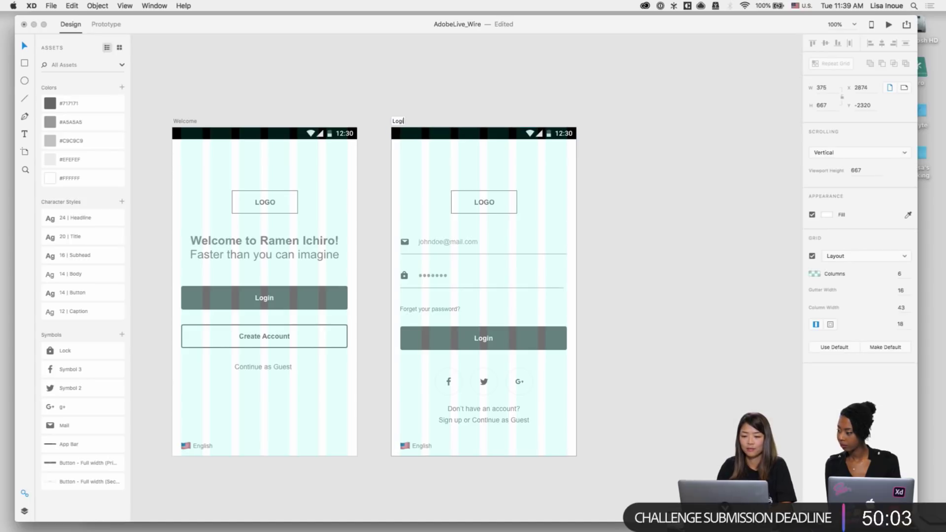
text(n)
key(Return)
click(441, 92)
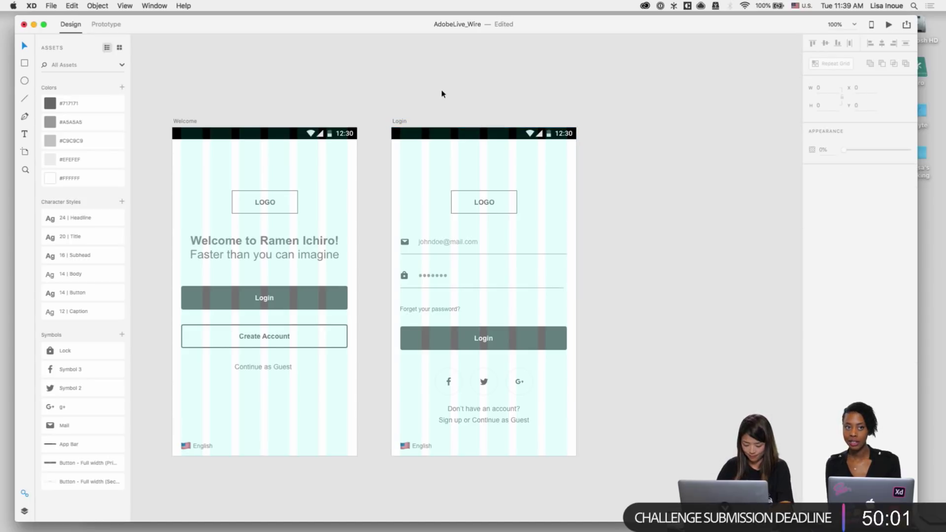
Step: Duplicate the Login artboard beside the original and name the copy "Login – Typed"
scroll(442, 93, right, 3)
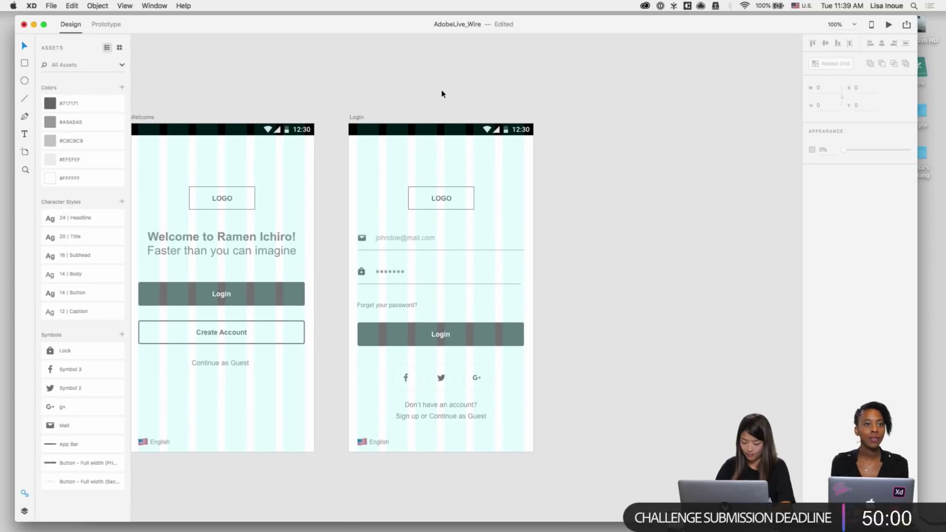
double_click(397, 240)
click(355, 114)
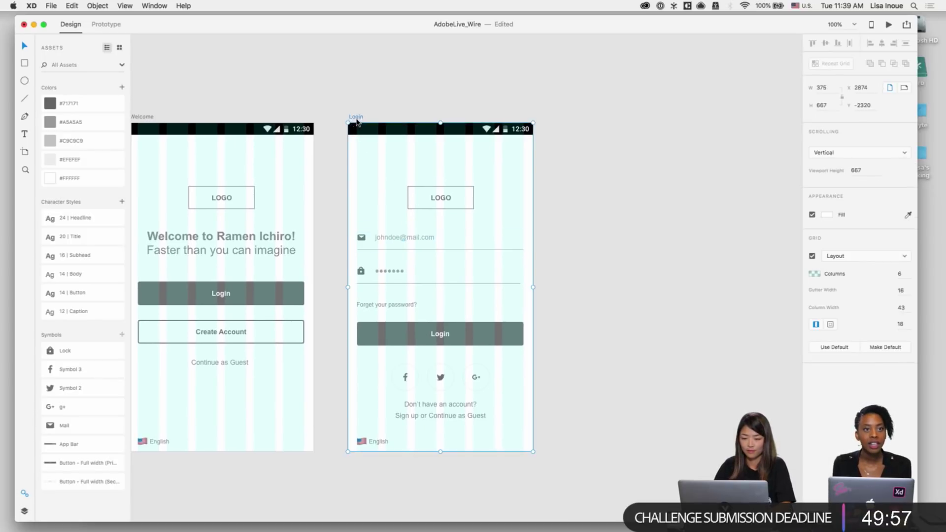
double_click(391, 272)
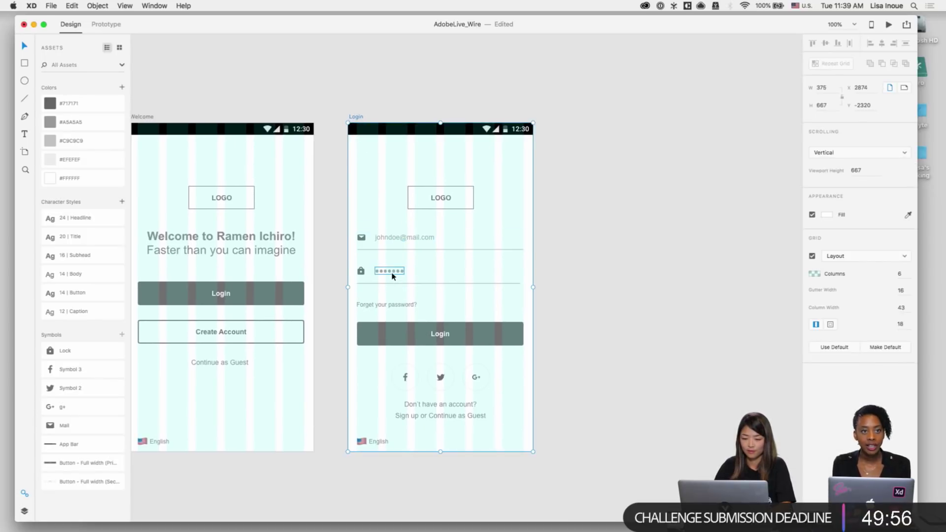
click(356, 118)
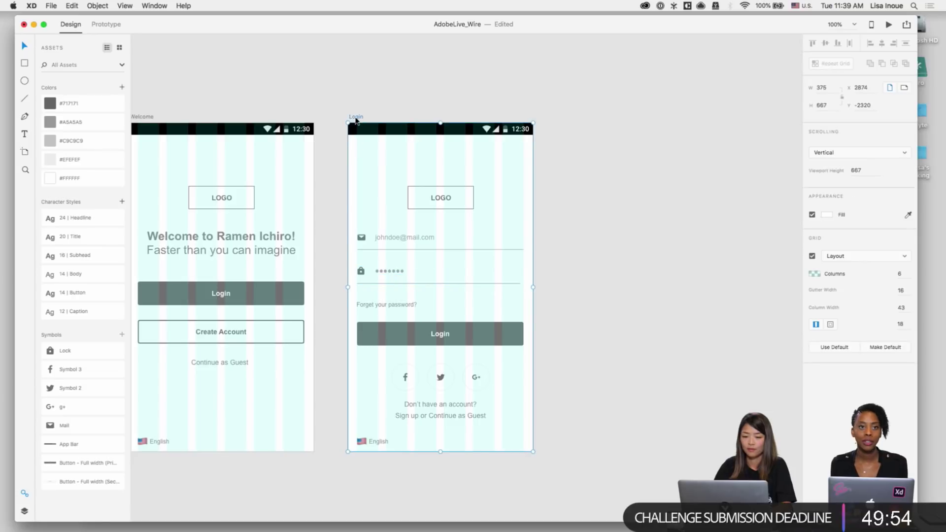
drag(390, 119, 583, 122)
double_click(587, 118)
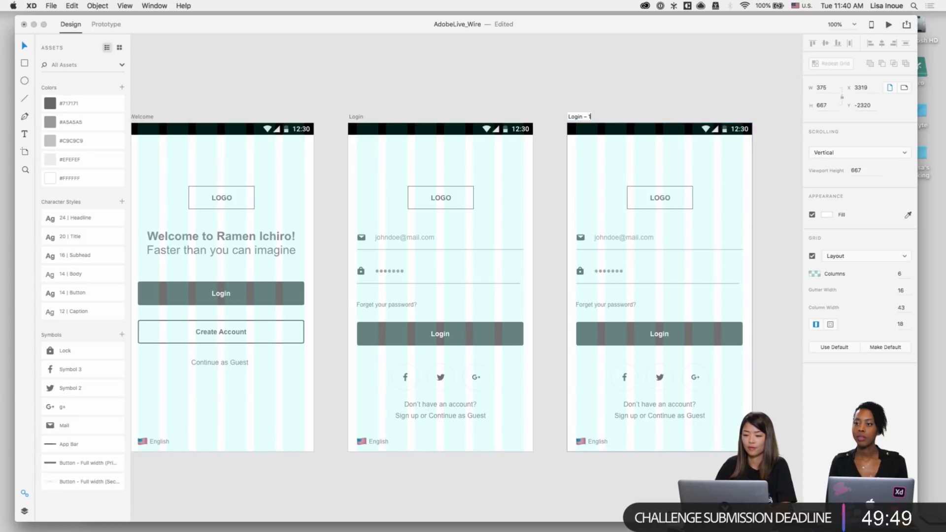
text(Typed)
key(Return)
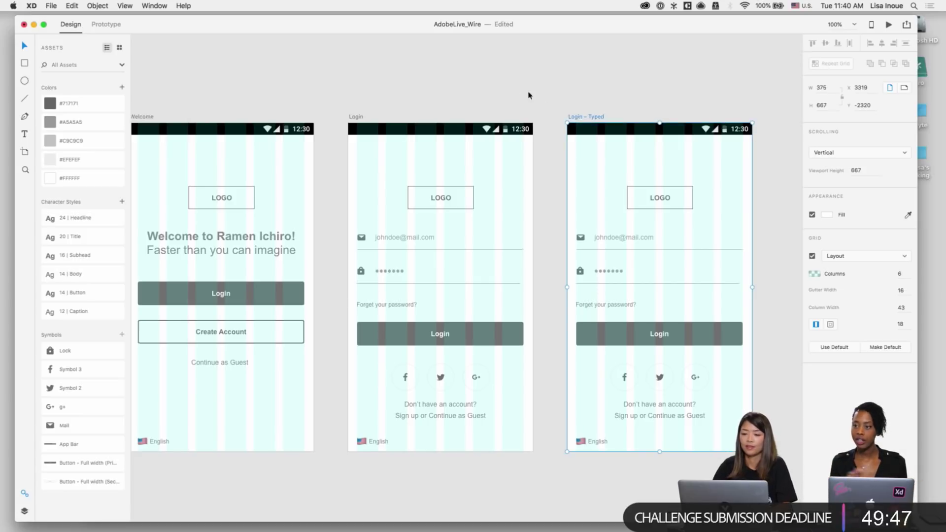
click(531, 96)
Step: On the Login artboard, replace the sample e-mail address with "Email" and delete the password dots
double_click(410, 241)
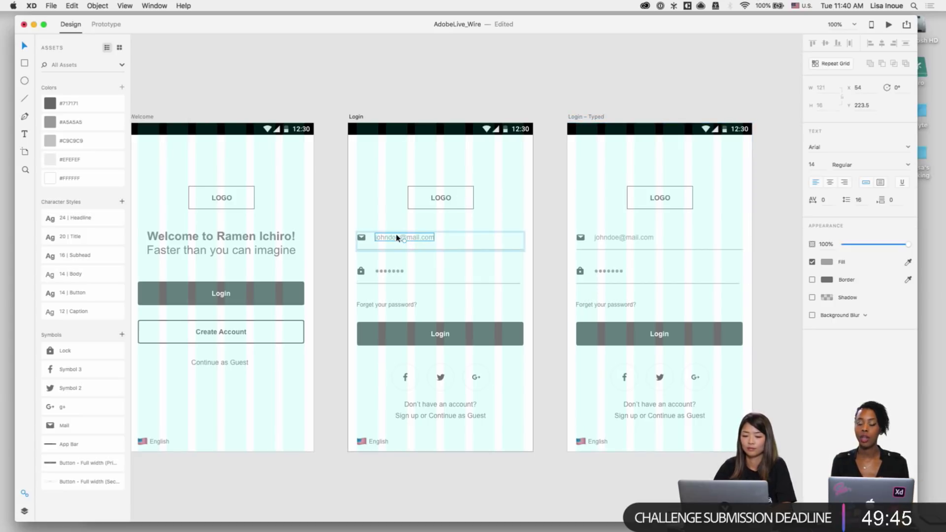
key(super+a)
text(Email)
click(386, 94)
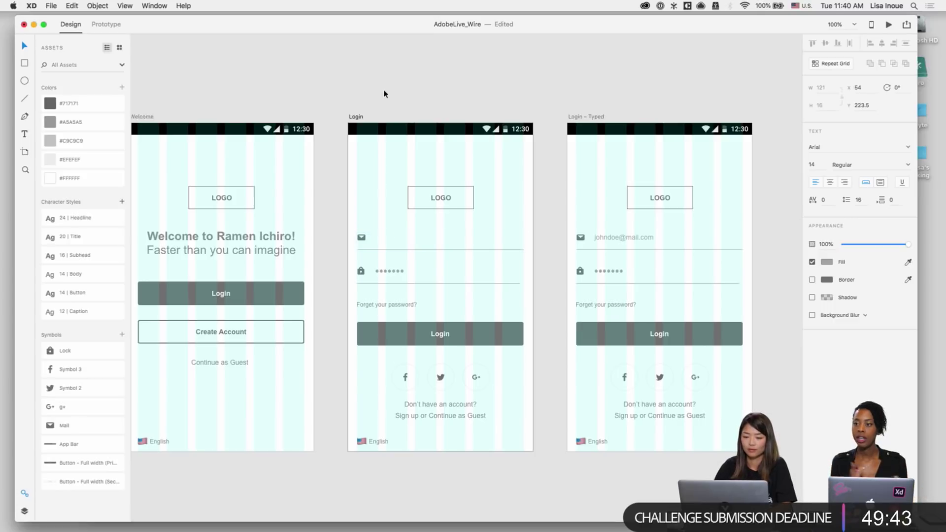
double_click(387, 272)
key(BackSpace)
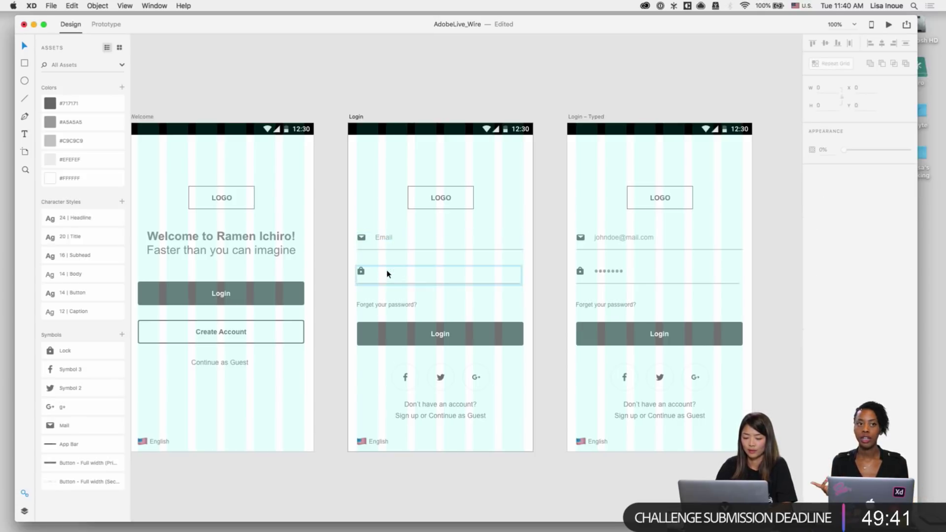
Step: Duplicate the Email label, move the copy 68 px down onto the password line and change its text to "Password"
click(384, 240)
key(super+d)
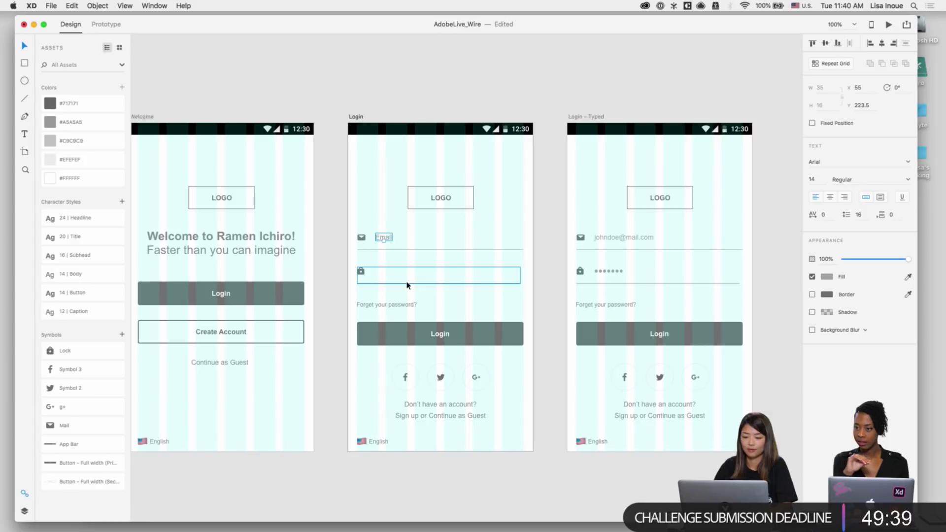
key(shift+Down)
key(shift+Down)
key(shift+Down)
key(shift+Down)
key(shift+Down)
key(shift+Down)
key(Down)
key(Down)
key(Down)
key(Down)
key(Down)
key(Down)
key(Down)
key(Down)
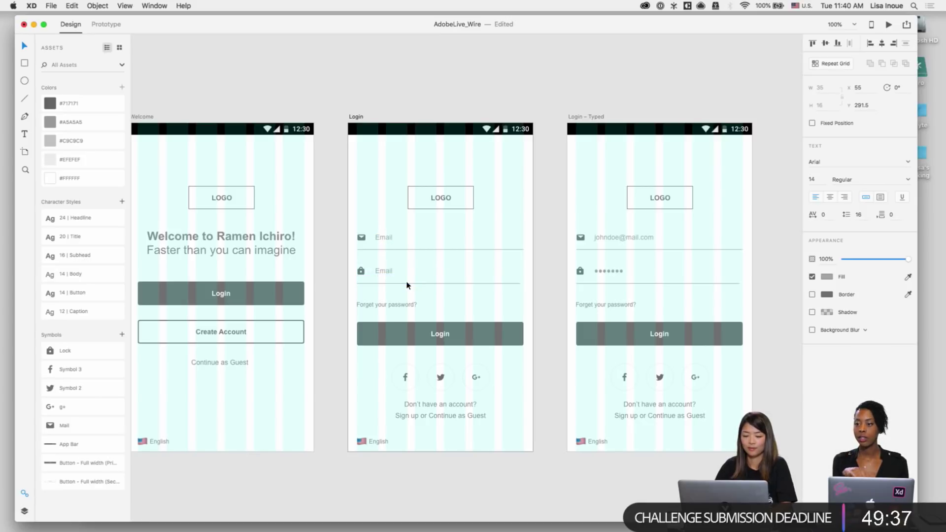
double_click(384, 271)
text(Password)
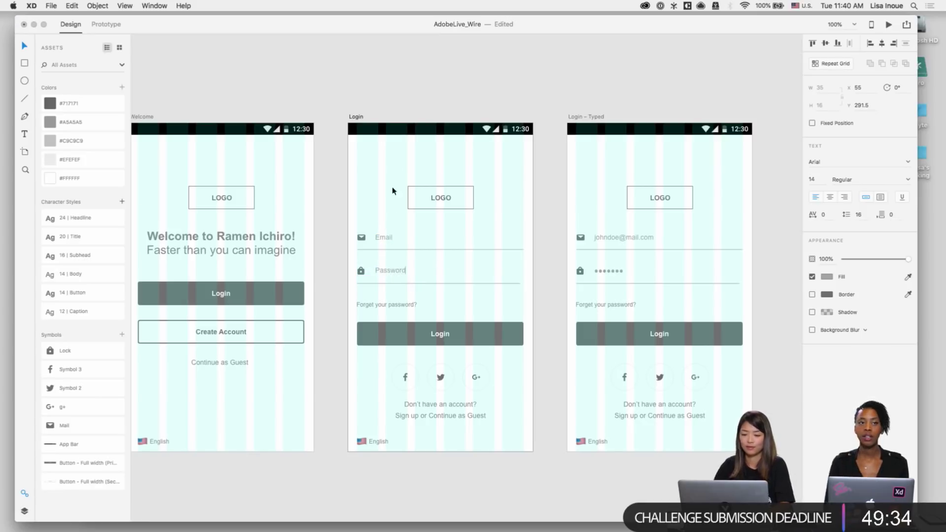
click(390, 126)
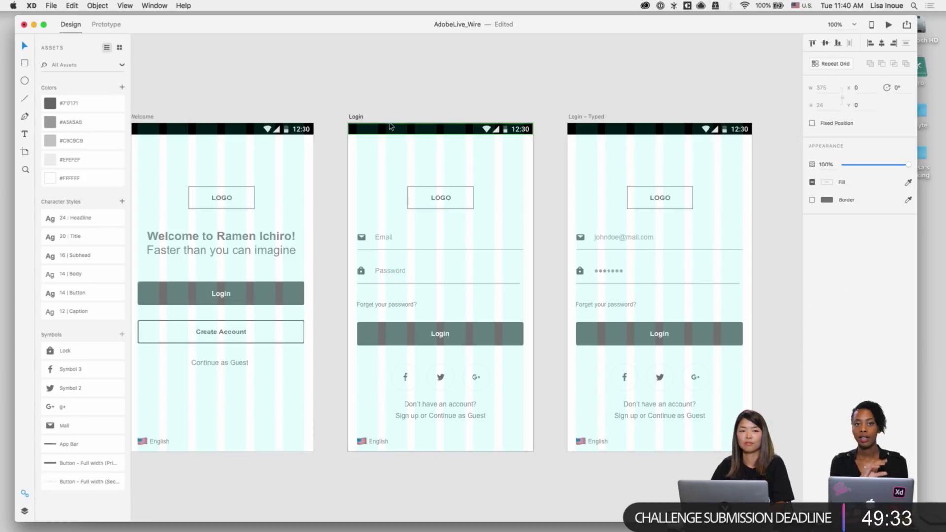
Step: In the Login artboard's layer order, bring the App Bar to the front and place the Logo group directly beneath it
key(super+minus)
click(390, 127)
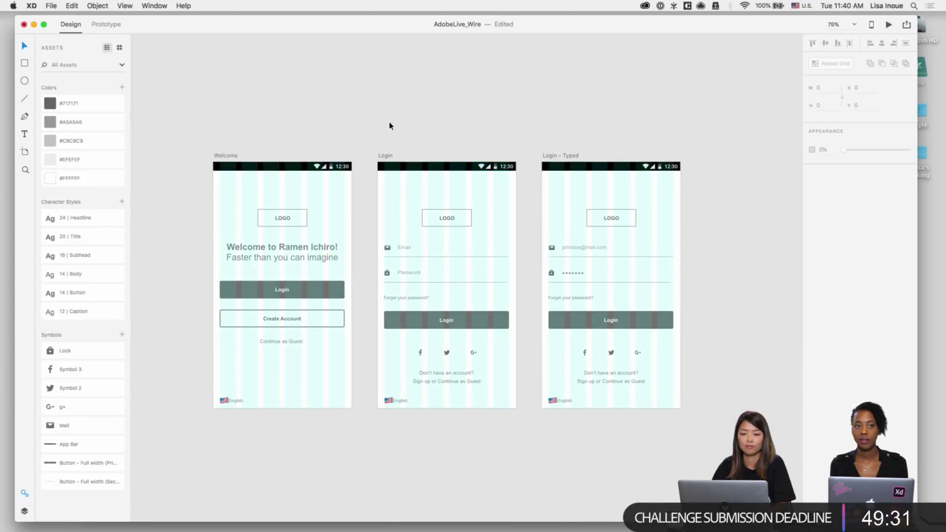
click(24, 511)
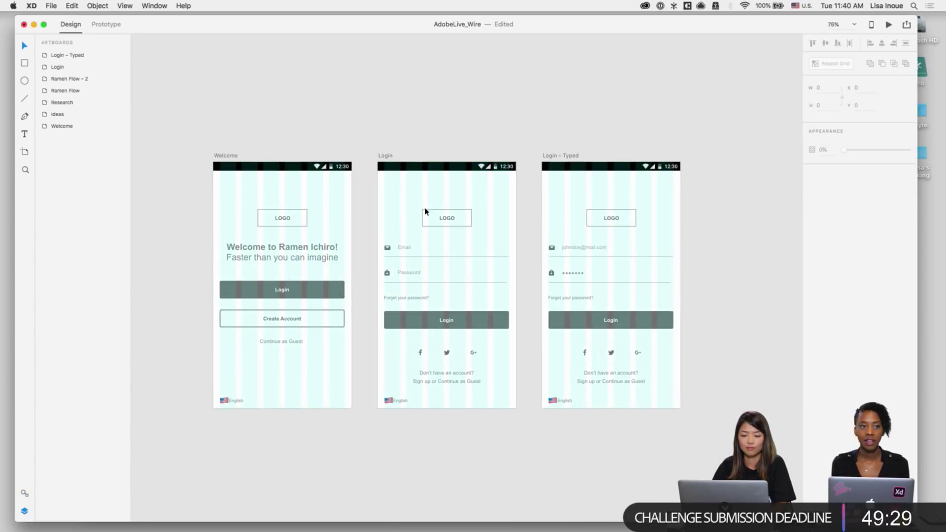
click(440, 168)
key(super+shift+bracketright)
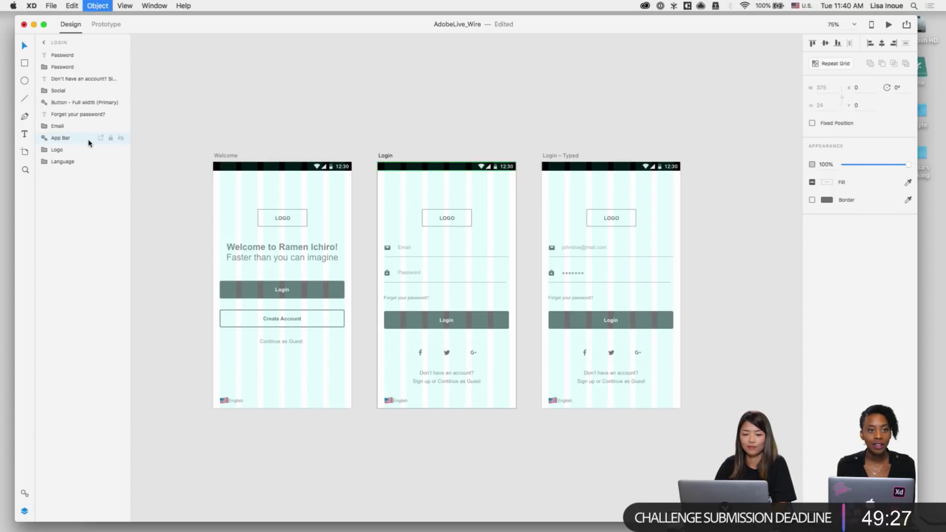
click(440, 217)
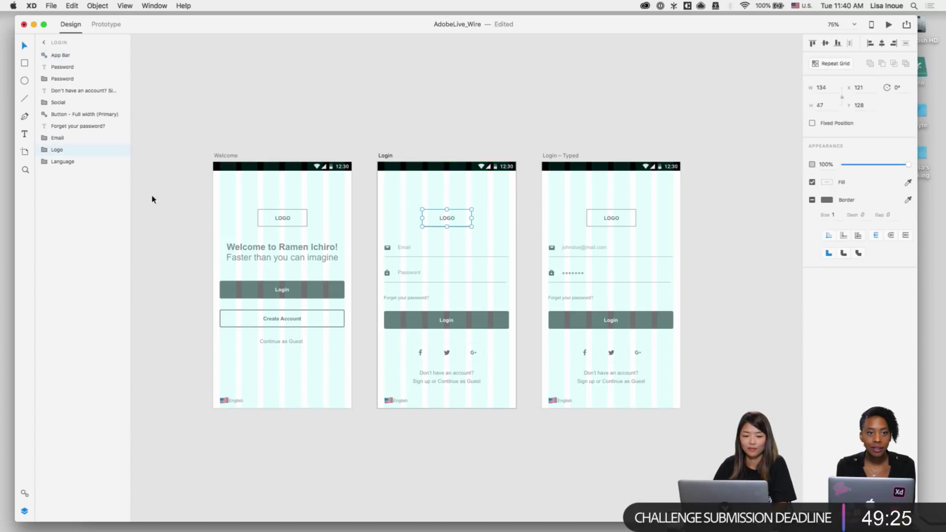
drag(61, 151, 58, 61)
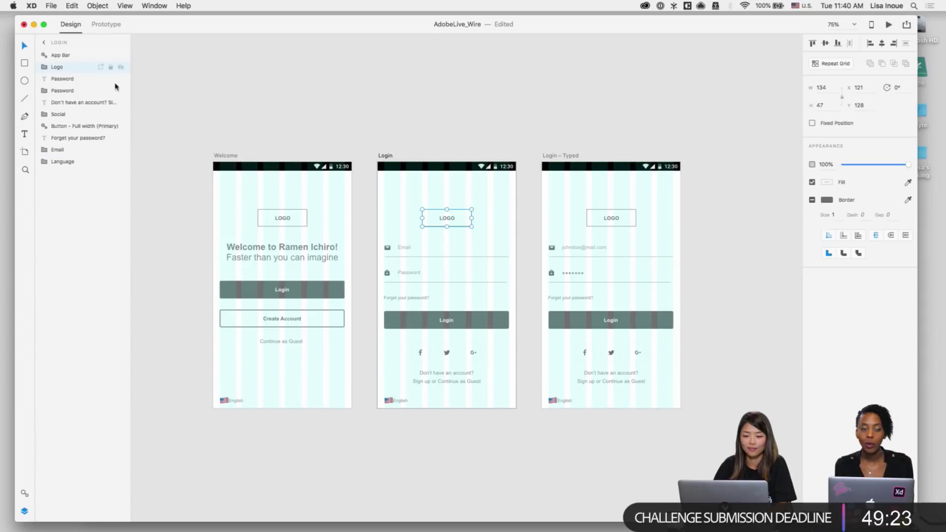
Step: Move the Password text layer into the Password group of the Login artboard
click(392, 248)
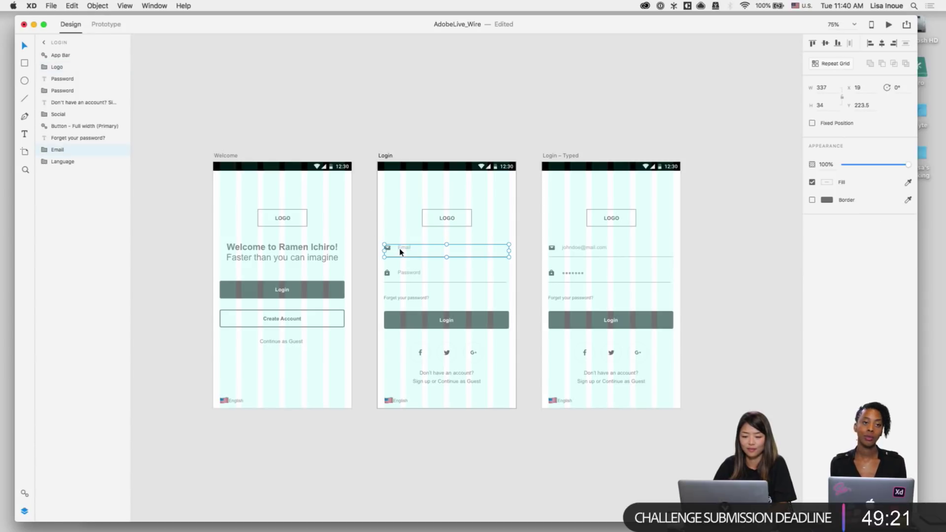
click(418, 274)
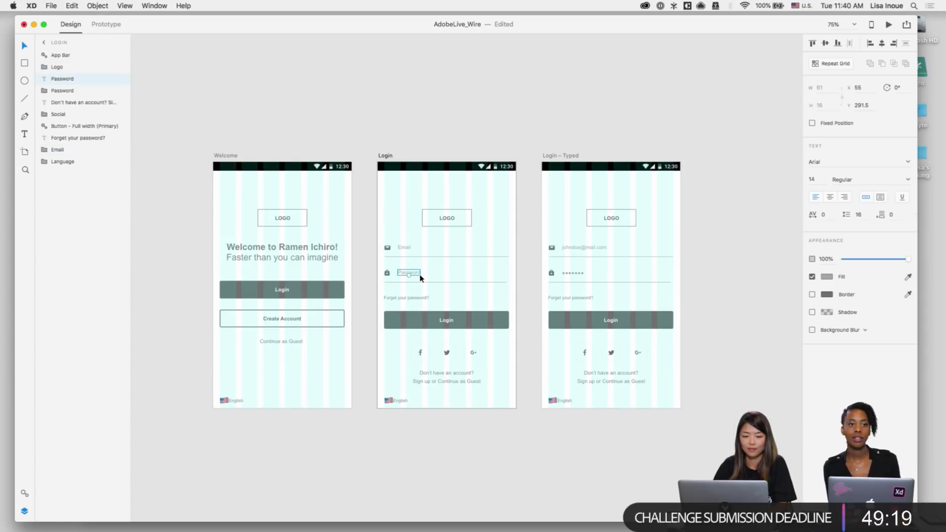
drag(62, 80, 60, 93)
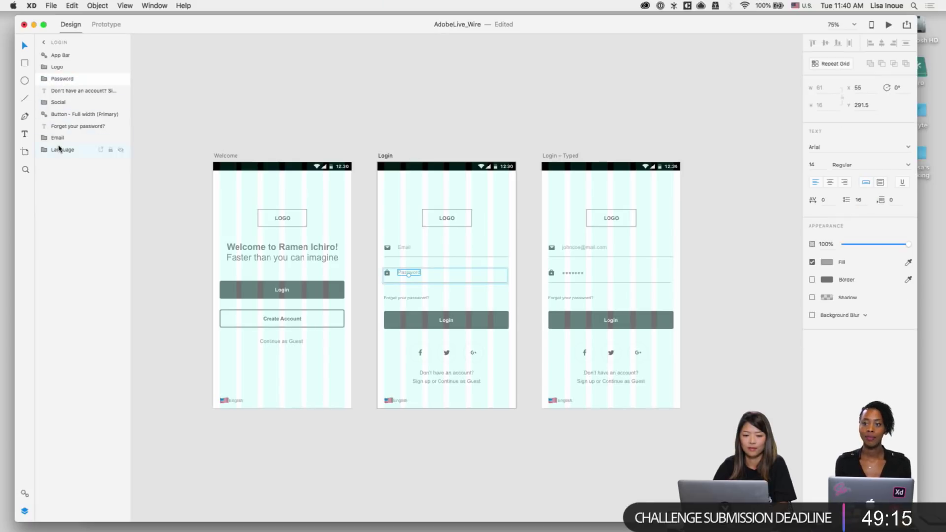
Step: Raise the Email group in the layer order to sit directly above the Password group
click(58, 139)
key(super+bracketright)
key(super+bracketright)
key(super+bracketright)
key(super+bracketright)
key(super+bracketright)
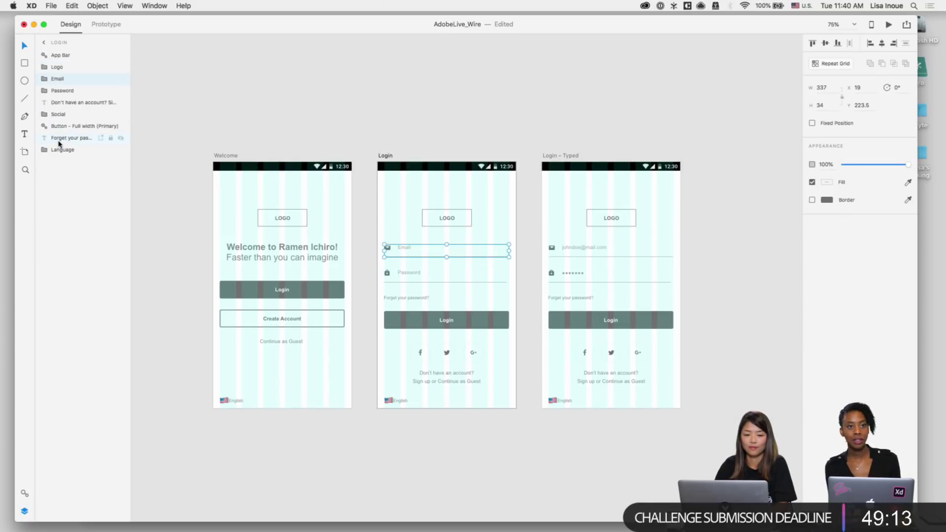
Step: Move the full-width primary button layer above the Social group on the Login artboard
click(64, 128)
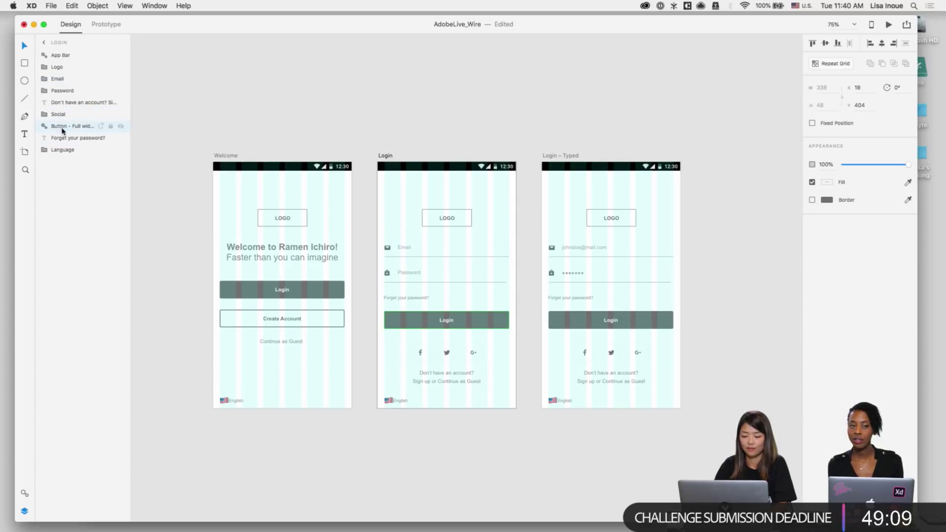
key(super+bracketright)
click(67, 140)
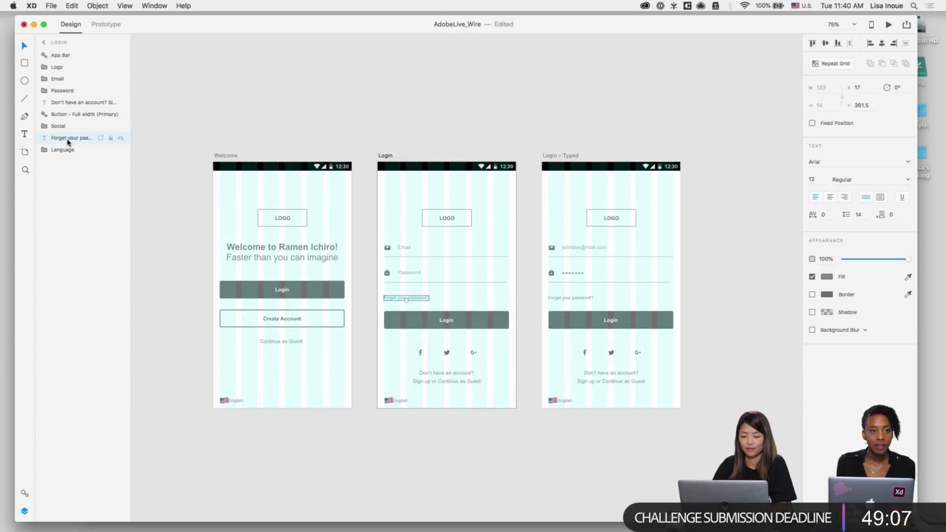
click(466, 137)
Step: Duplicate the Login – Typed artboard and rename the copy Home
scroll(465, 138, right, 5)
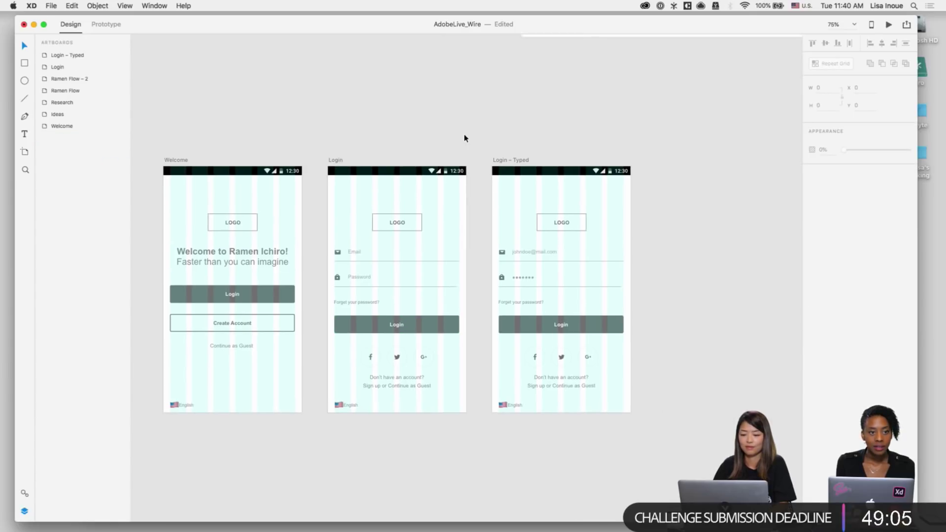
scroll(465, 138, right, 3)
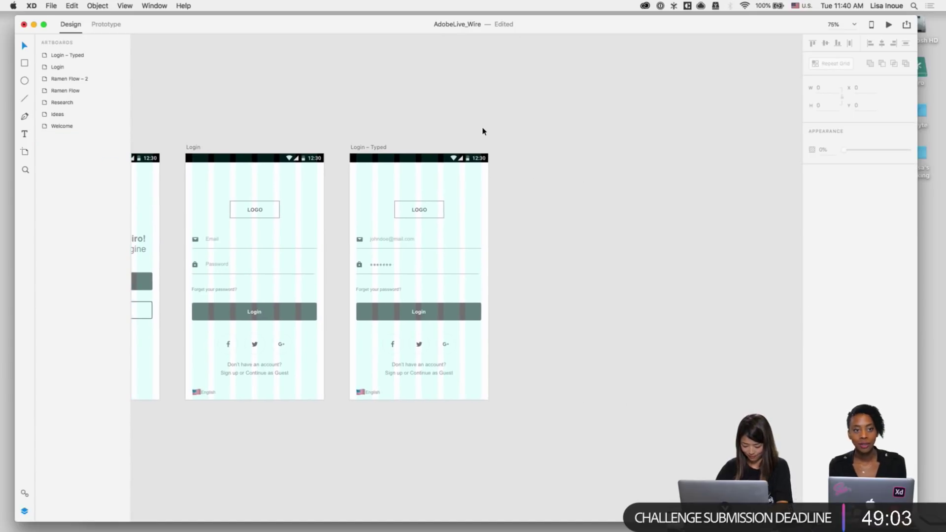
scroll(482, 131, right, 2)
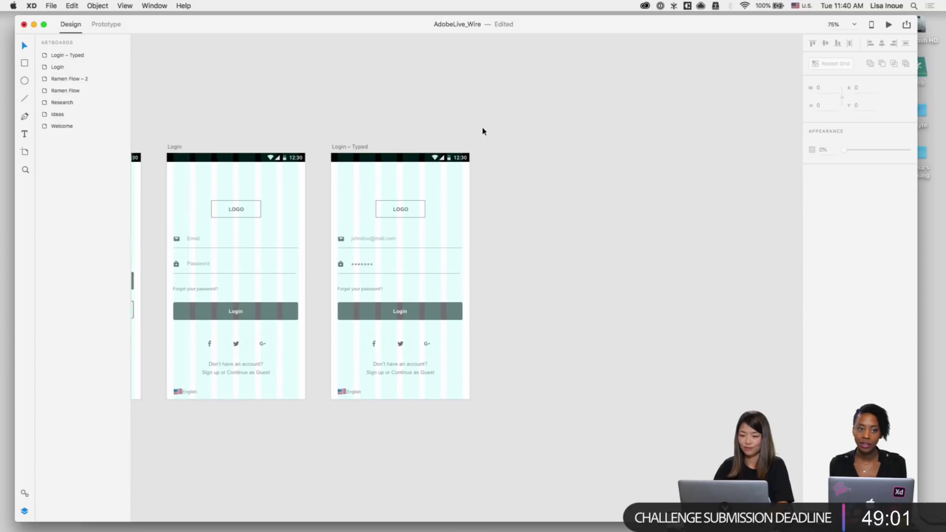
click(325, 146)
key(super+d)
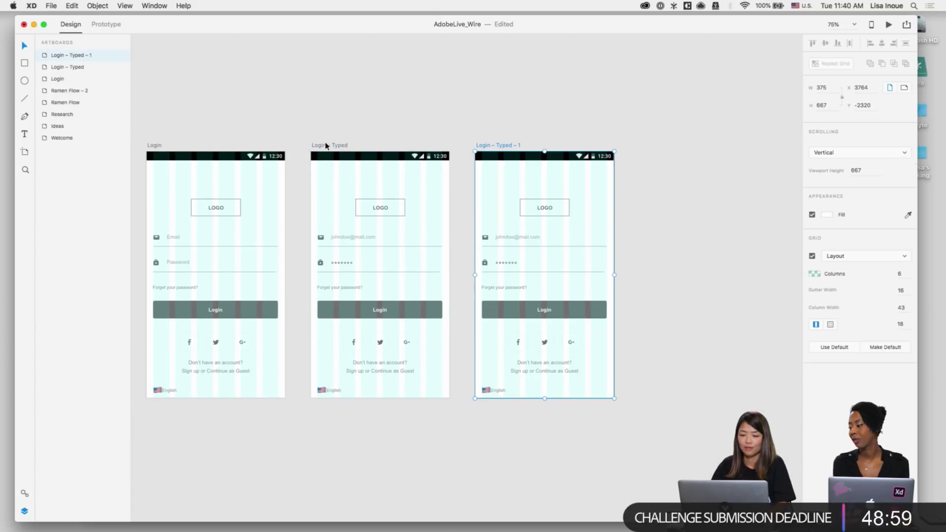
click(475, 97)
double_click(503, 147)
text(Home)
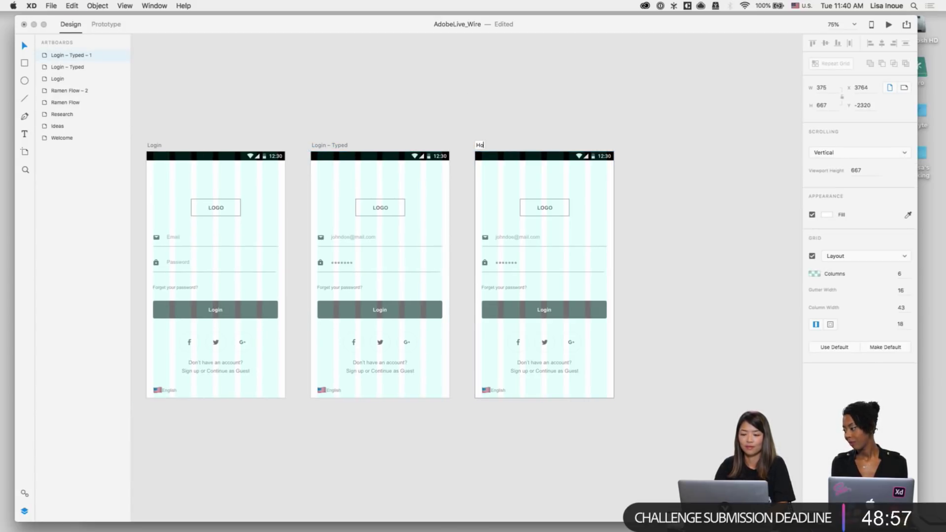
key(Return)
click(542, 97)
scroll(542, 97, left, 8)
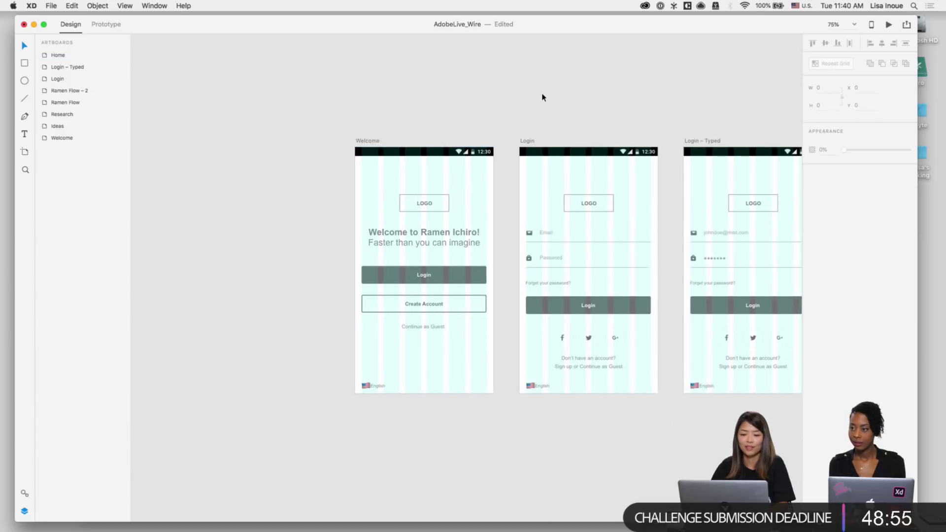
scroll(542, 97, up, 3)
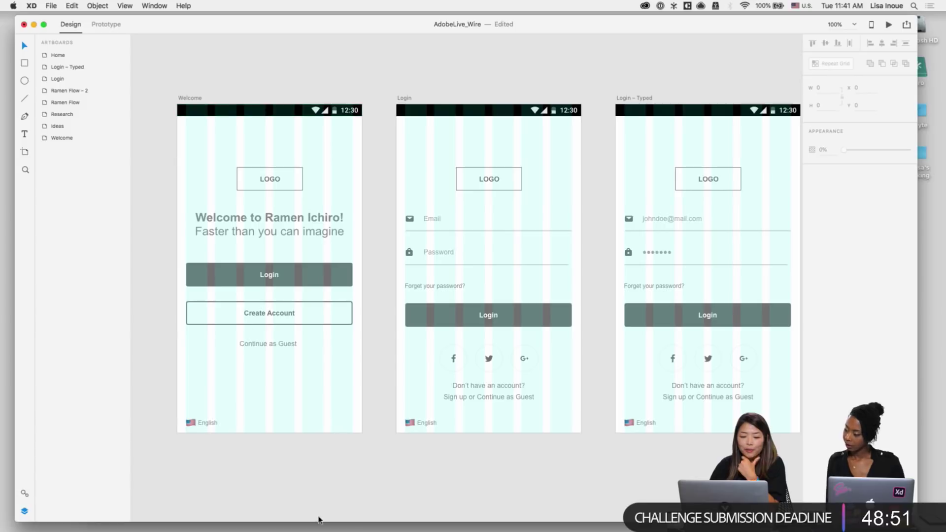
click(289, 223)
click(318, 160)
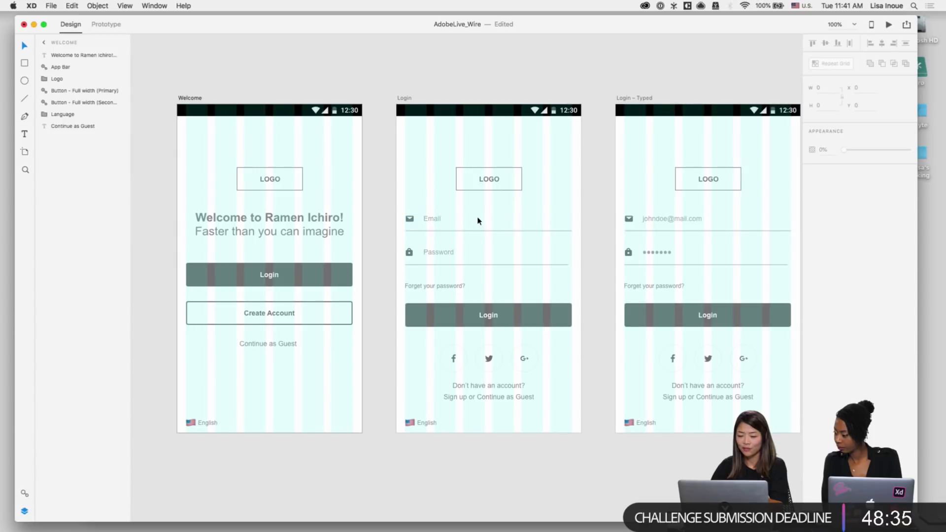
Step: Delete everything below the App Bar from the Home artboard: logo, login fields, button, social icons, text links and language selector
scroll(478, 218, right, 5)
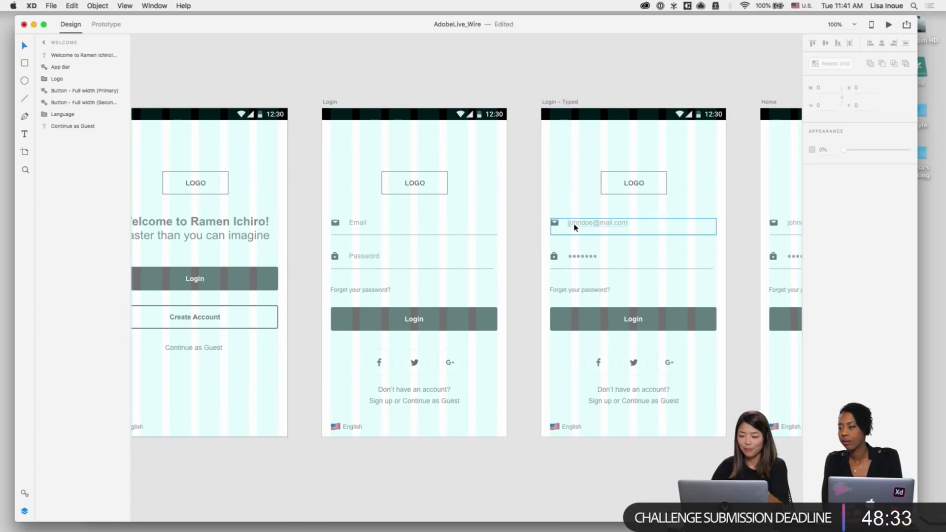
scroll(586, 259, right, 8)
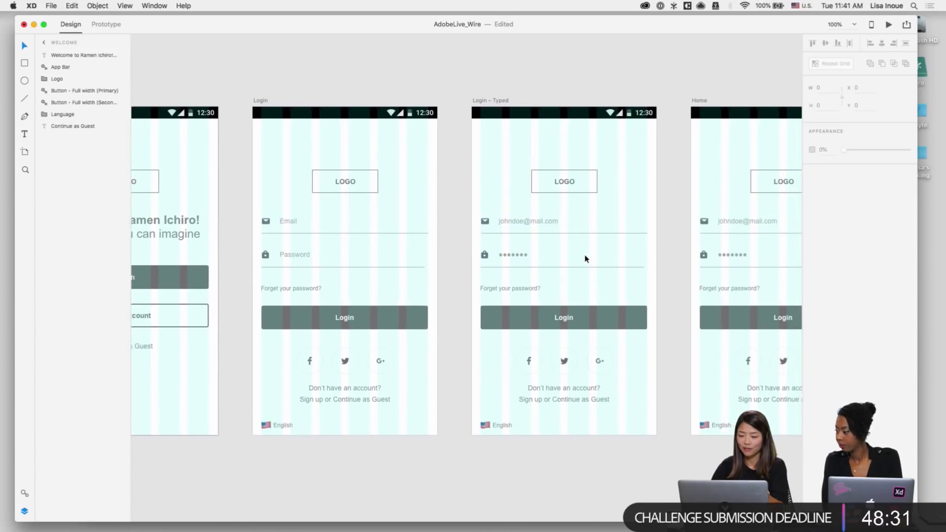
scroll(586, 259, right, 6)
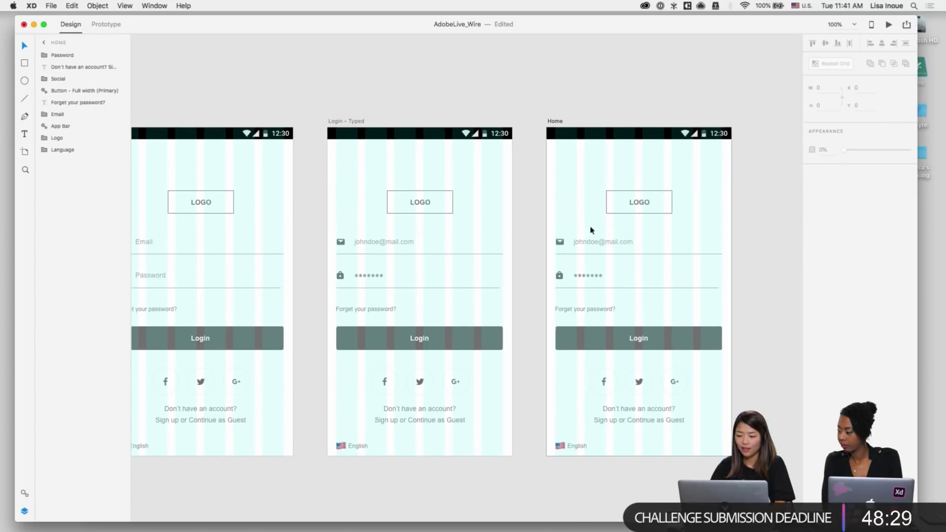
drag(551, 187, 731, 470)
key(Delete)
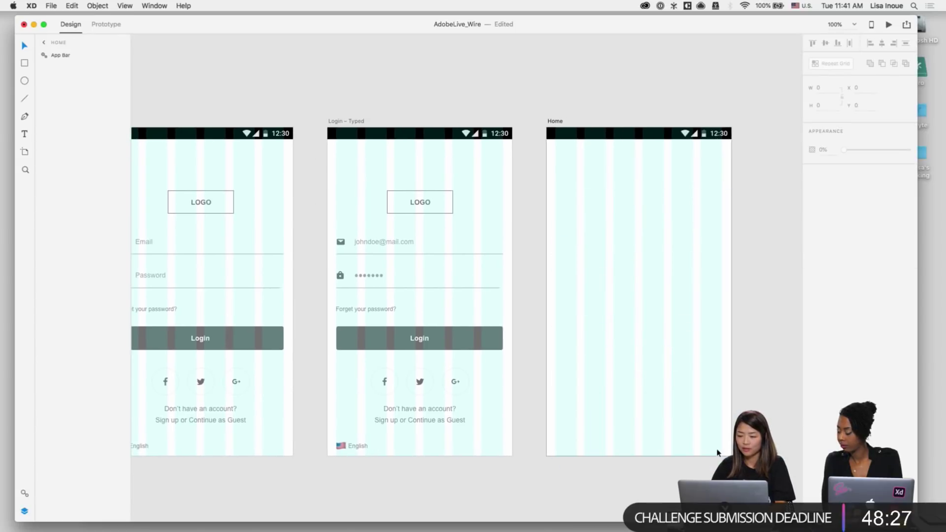
scroll(719, 452, left, 2)
scroll(719, 453, right, 3)
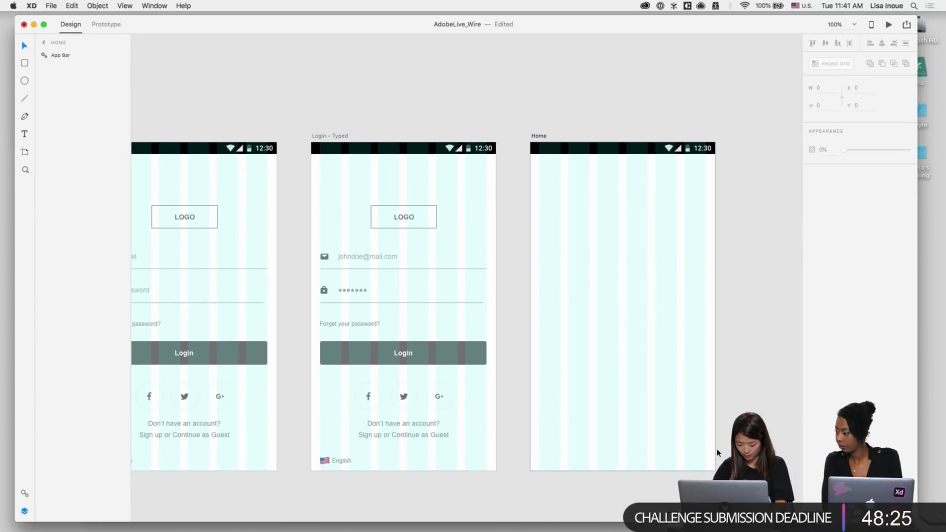
scroll(544, 316, right, 3)
scroll(544, 316, down, 2)
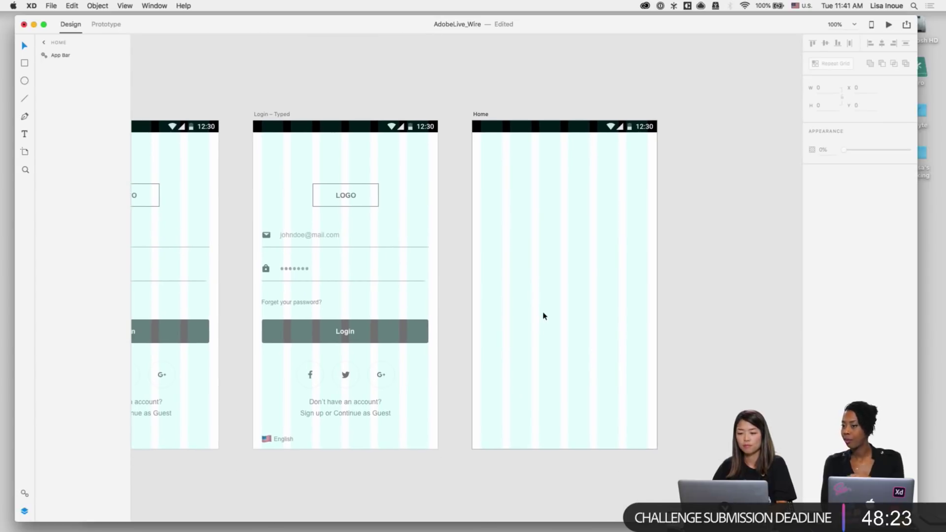
scroll(544, 316, left, 3)
scroll(544, 316, up, 1)
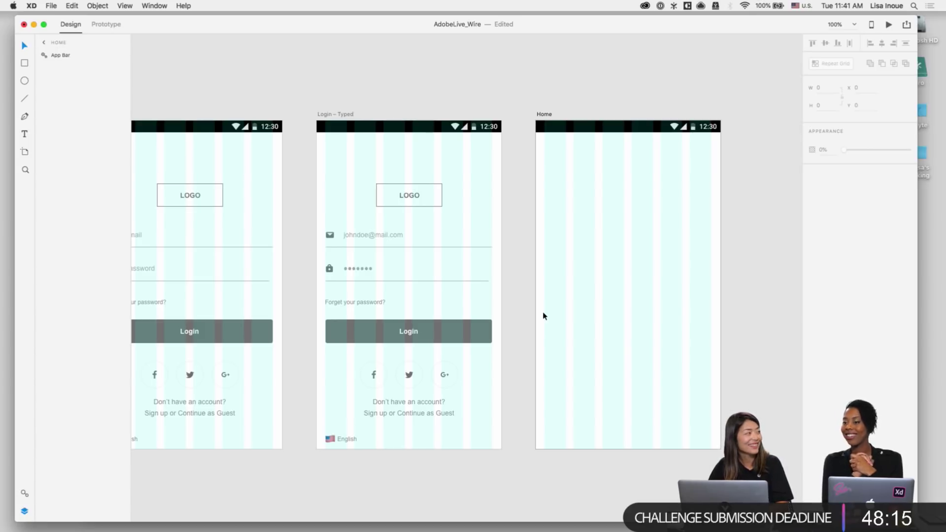
scroll(565, 289, right, 3)
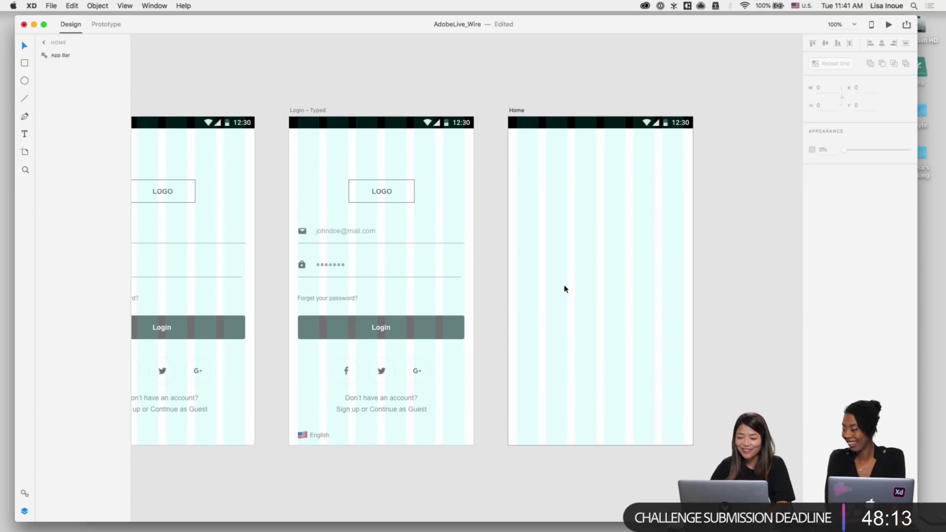
scroll(565, 289, up, 3)
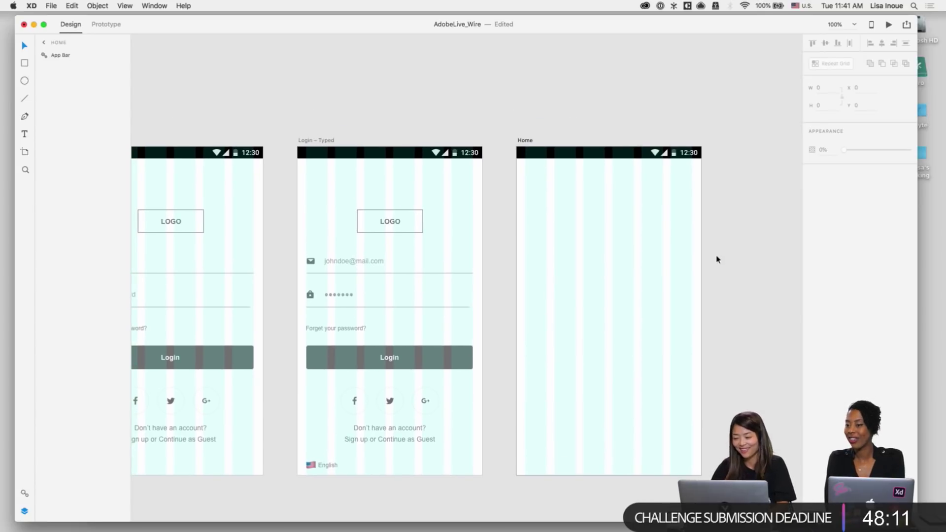
click(492, 300)
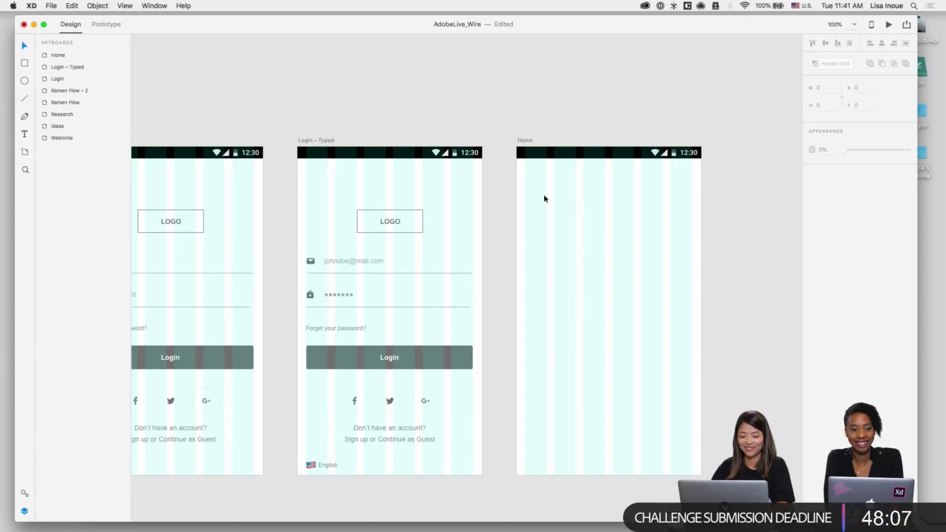
Step: Switch to the x_Wires - Mobile document and copy the menu icon from the header of the 3 Activity Feed artboard
key(super+grave)
scroll(470, 146, left, 5)
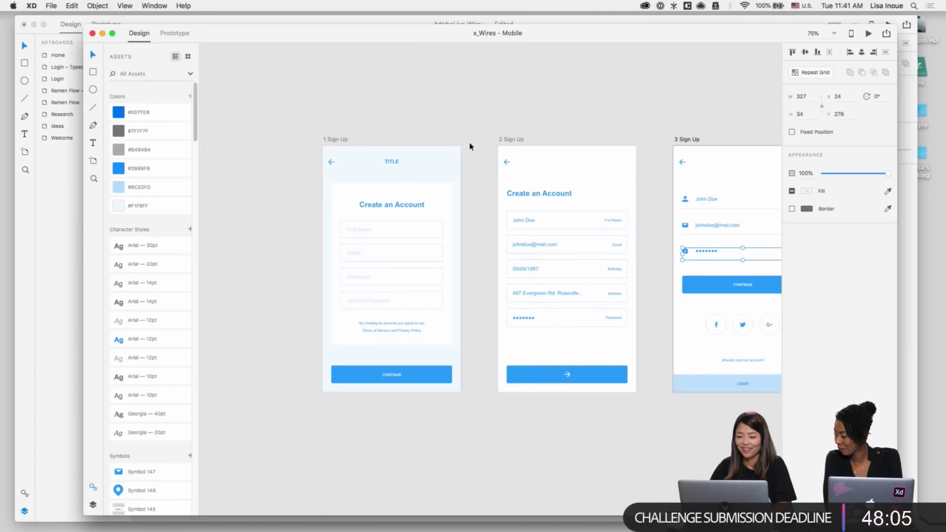
scroll(469, 146, left, 5)
scroll(470, 146, right, 10)
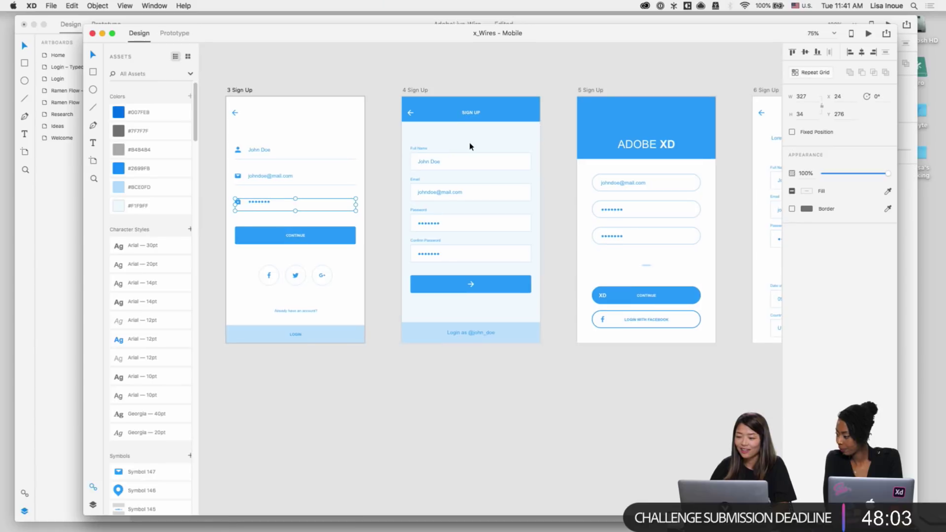
scroll(469, 146, down, 5)
scroll(470, 147, down, 8)
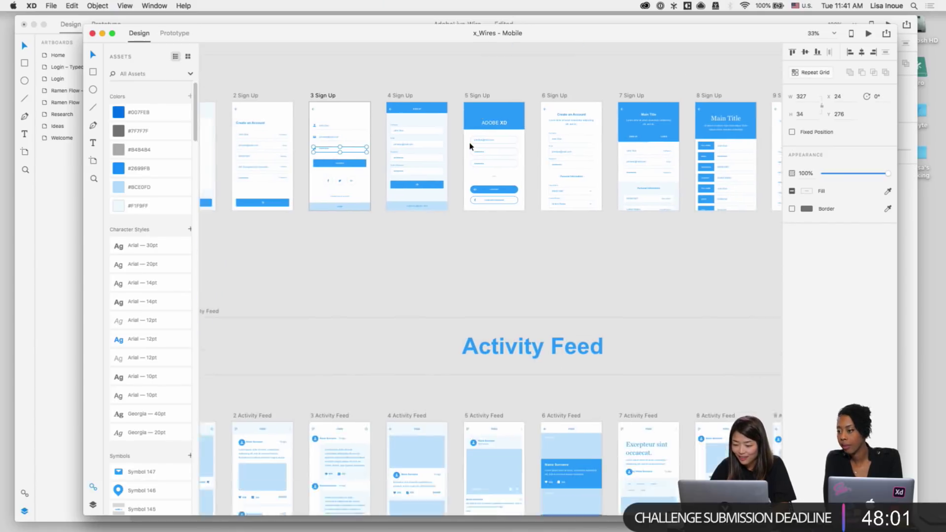
scroll(470, 146, left, 2)
scroll(470, 146, down, 3)
scroll(470, 146, up, 3)
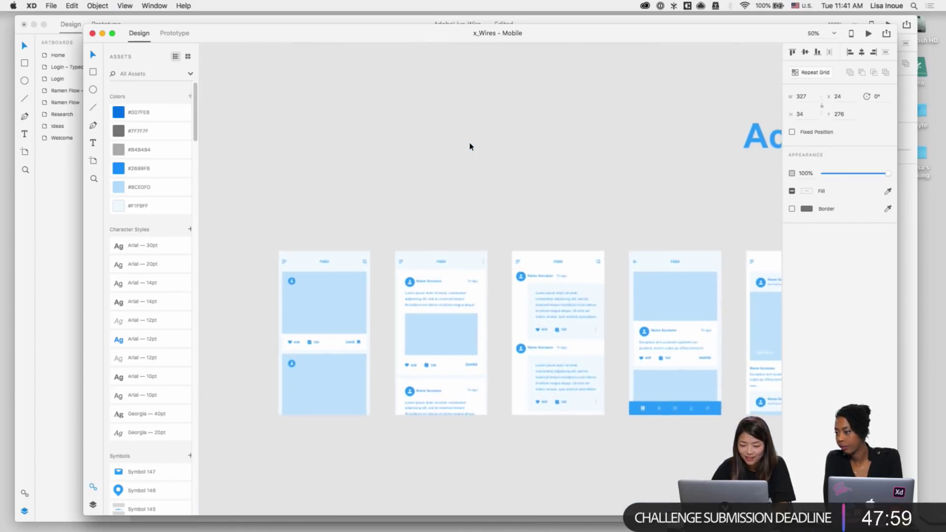
scroll(469, 146, up, 3)
scroll(553, 213, up, 2)
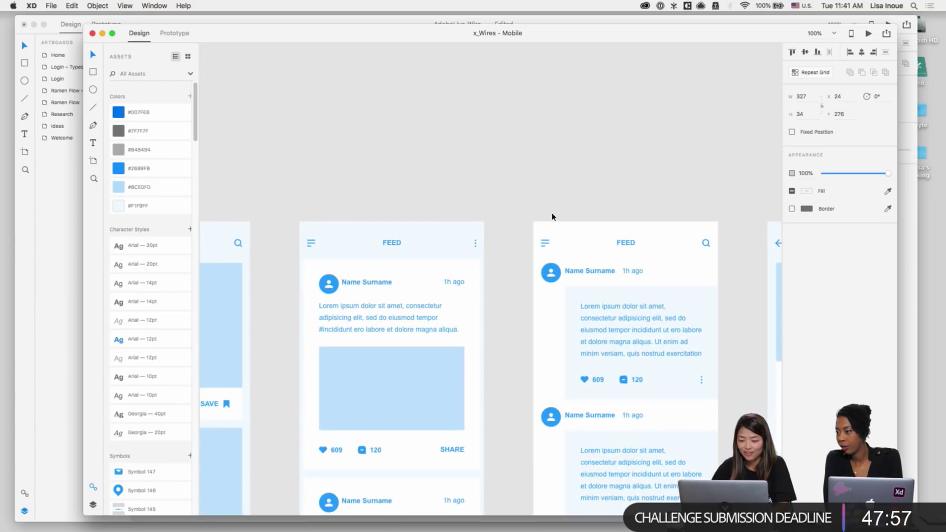
click(546, 244)
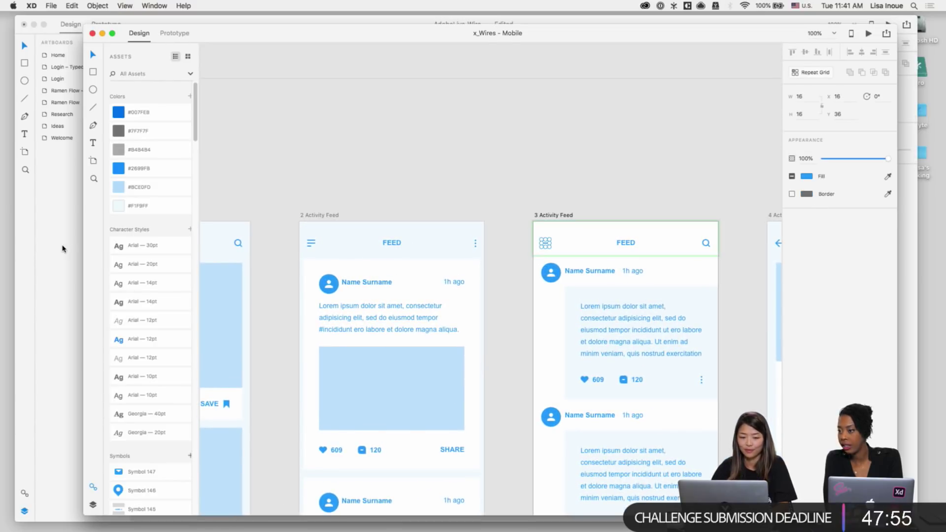
Step: Return to the AdobeLive_Wire document, paste the menu icon into the Home artboard, and fill it with the darkest grey swatch
click(62, 247)
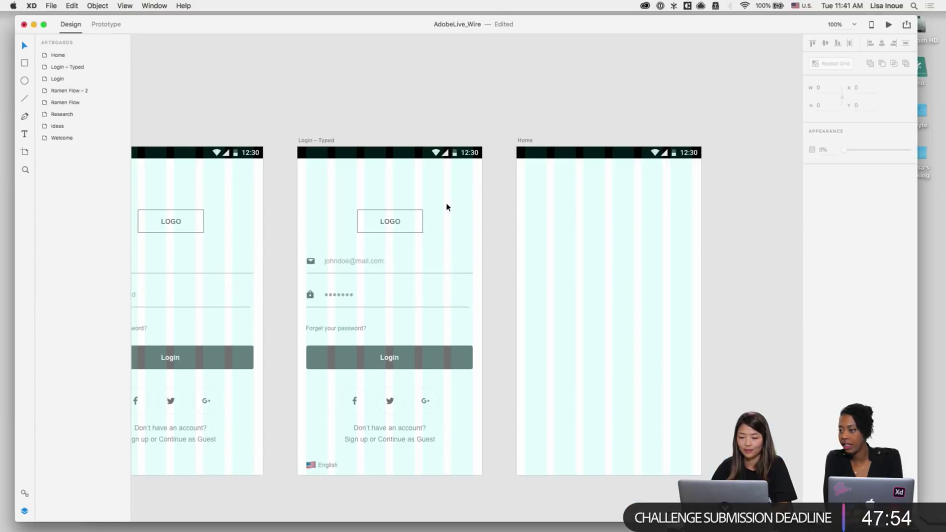
click(525, 142)
key(cmd+v)
click(827, 182)
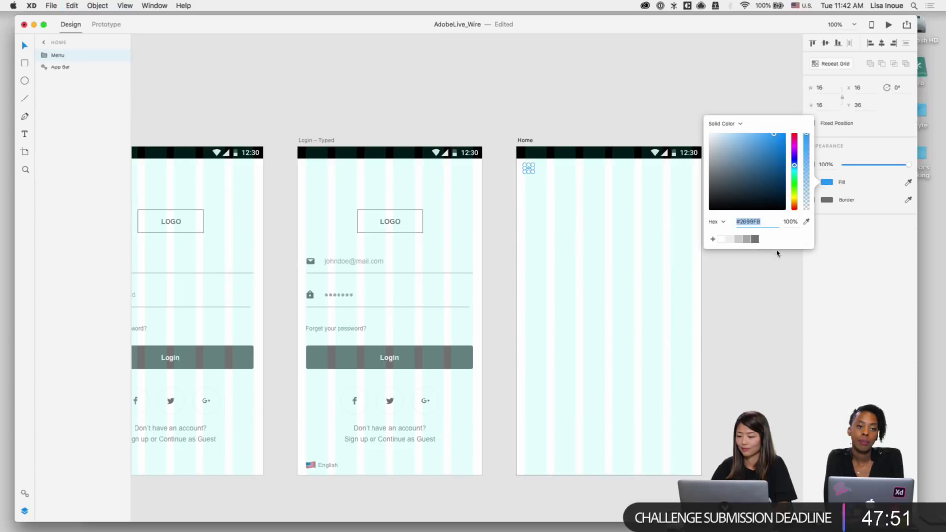
click(753, 239)
click(593, 240)
Step: Align the menu icon with the left edge of the Home artboard's first grid column at X 18, slightly below the App Bar
key(cmd+2)
scroll(587, 226, right, 5)
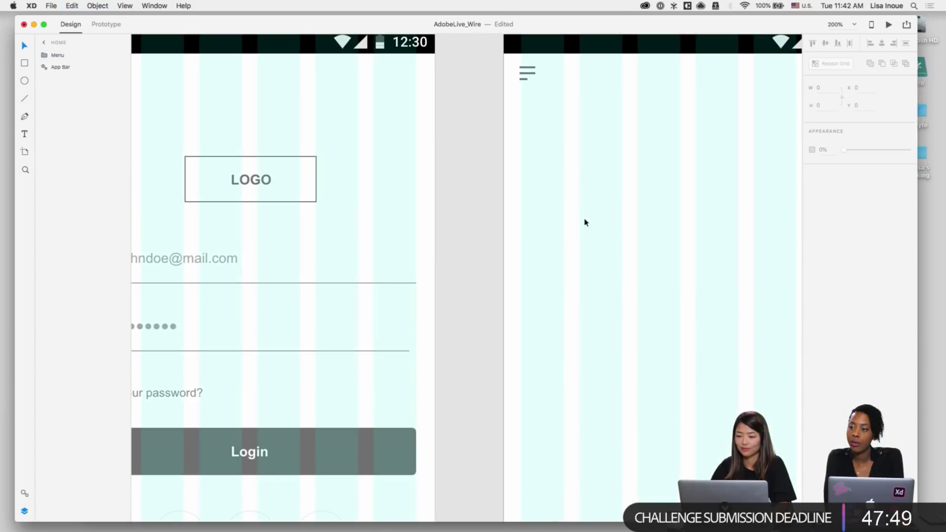
drag(467, 109, 427, 85)
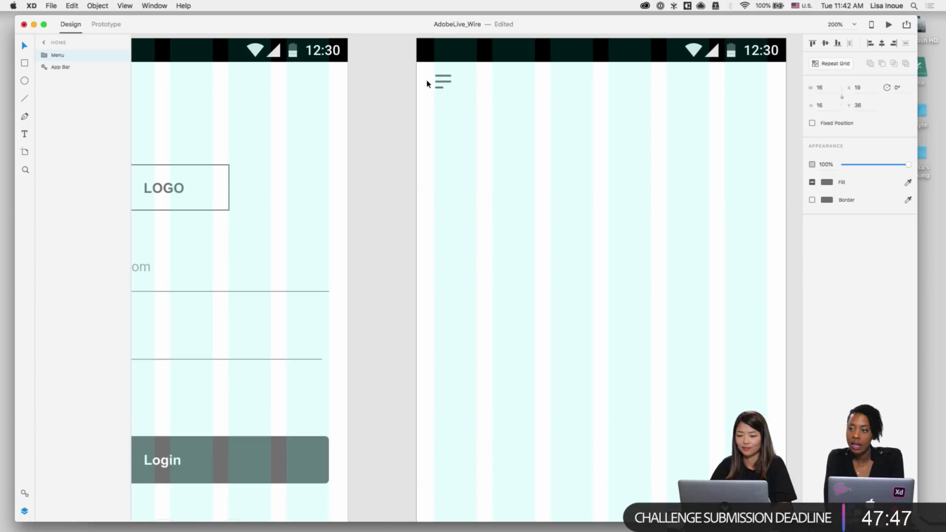
key(shift+Up)
key(Up)
key(shift+Down)
key(shift+Down)
key(shift+Down)
key(shift+Down)
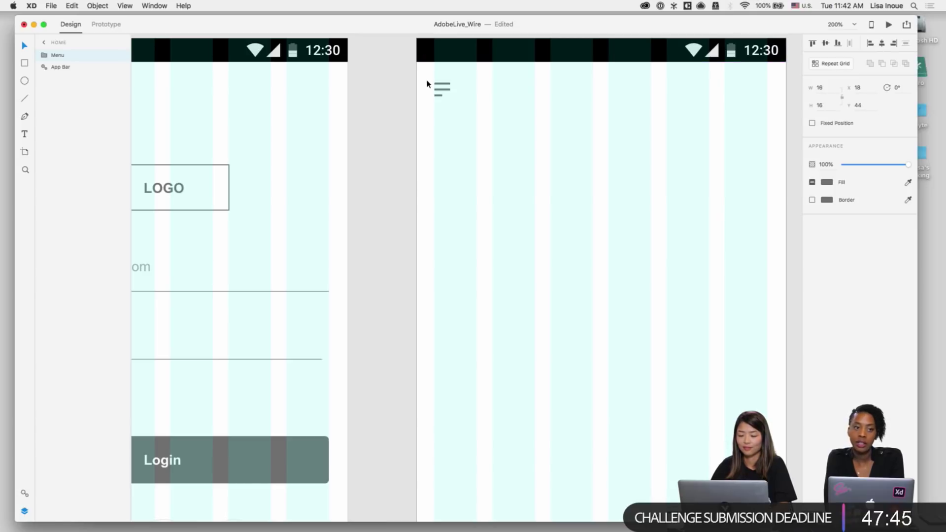
key(Escape)
key(super+1)
key(super+shift+apostrophe)
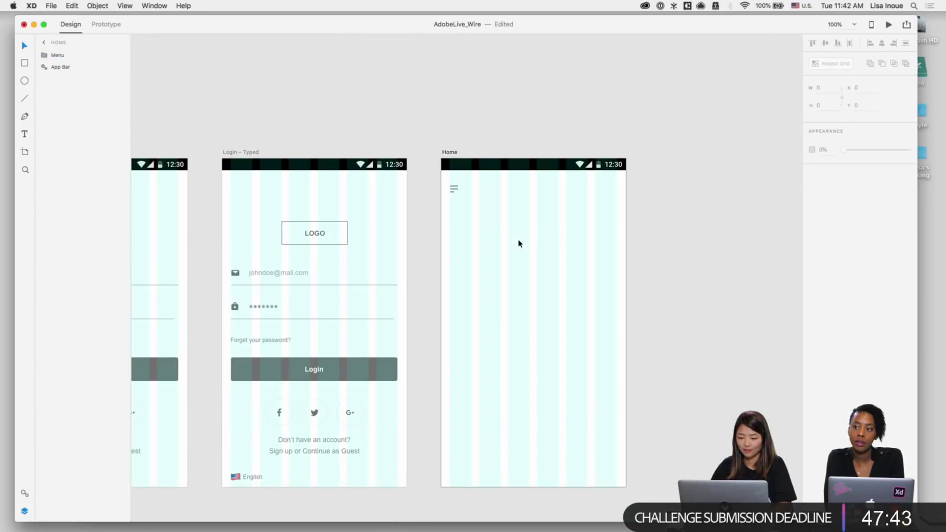
click(446, 190)
click(474, 213)
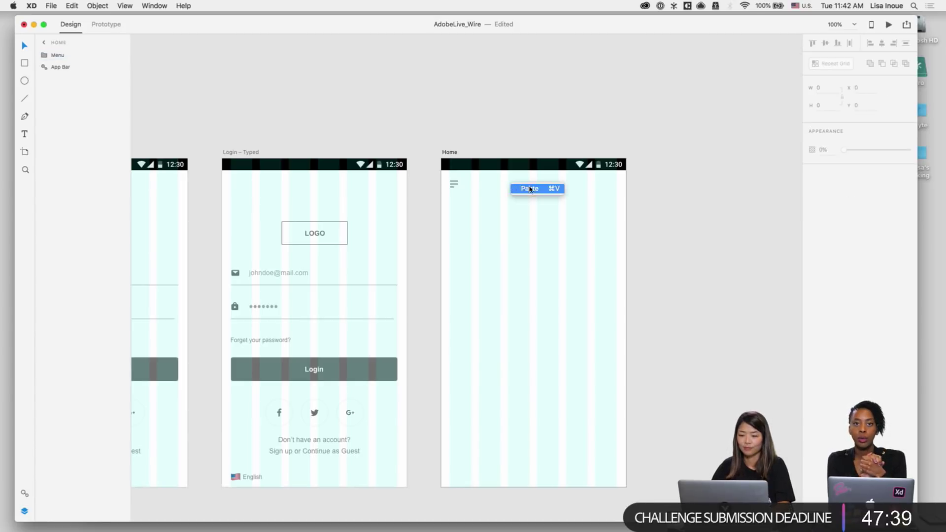
Step: Open Creative Cloud Libraries and browse the graphics in the Ramen Kiosk library
key(super+shift+l)
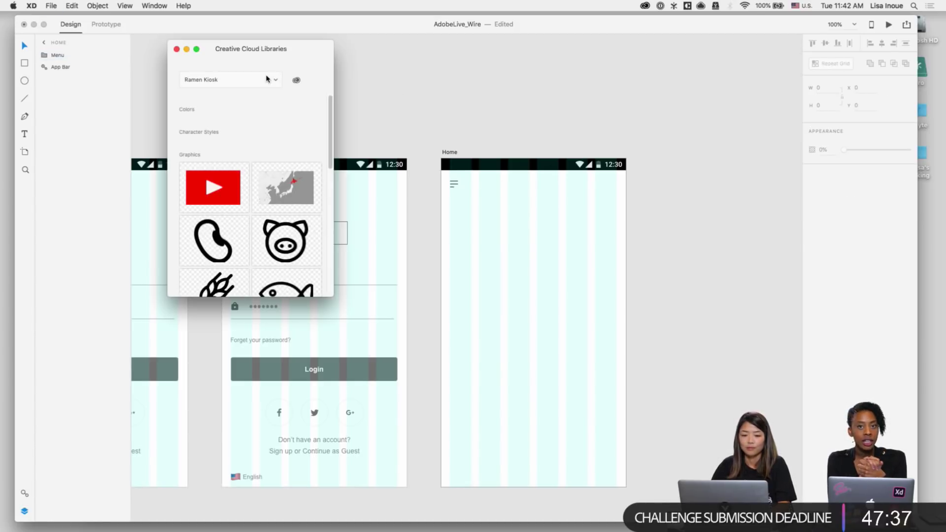
scroll(253, 112, down, 10)
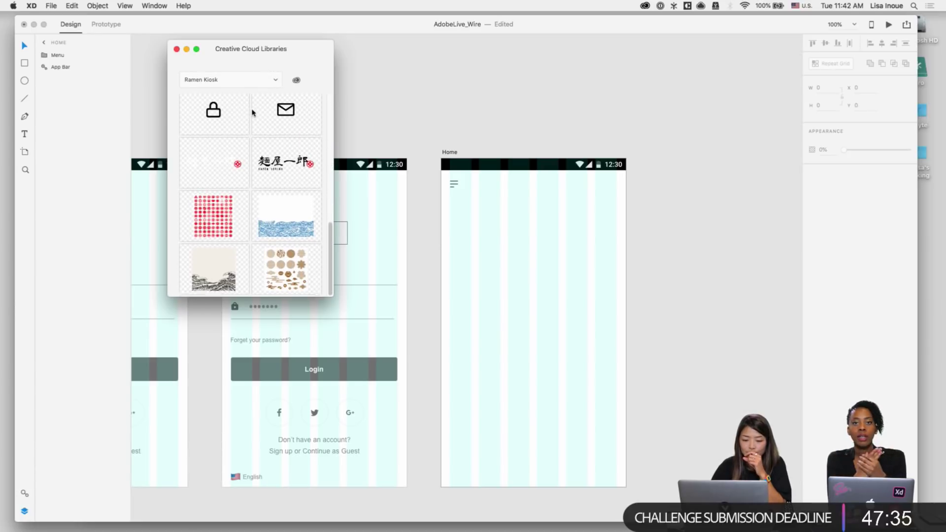
Step: Look through the graphics in the Ramen Kiosk library and close the Creative Cloud Libraries window
scroll(252, 112, up, 5)
scroll(272, 213, up, 5)
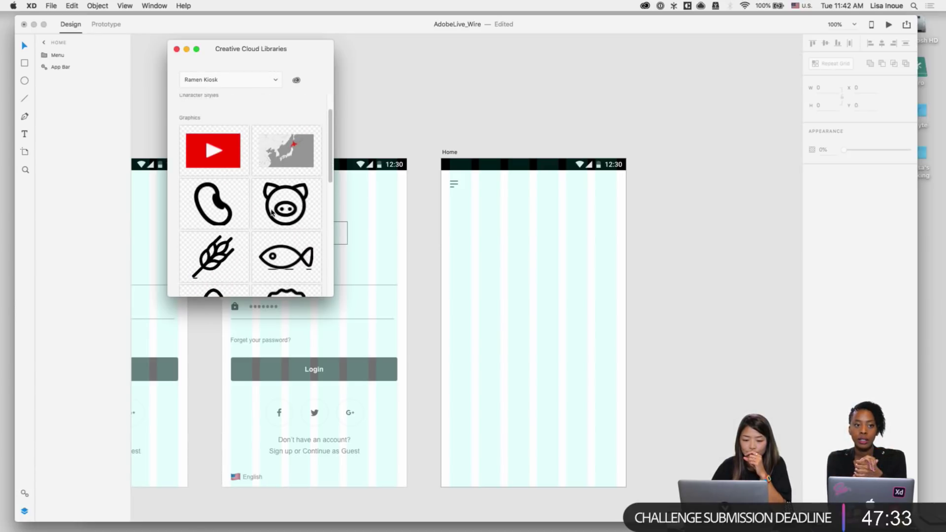
scroll(272, 213, down, 10)
scroll(272, 213, down, 3)
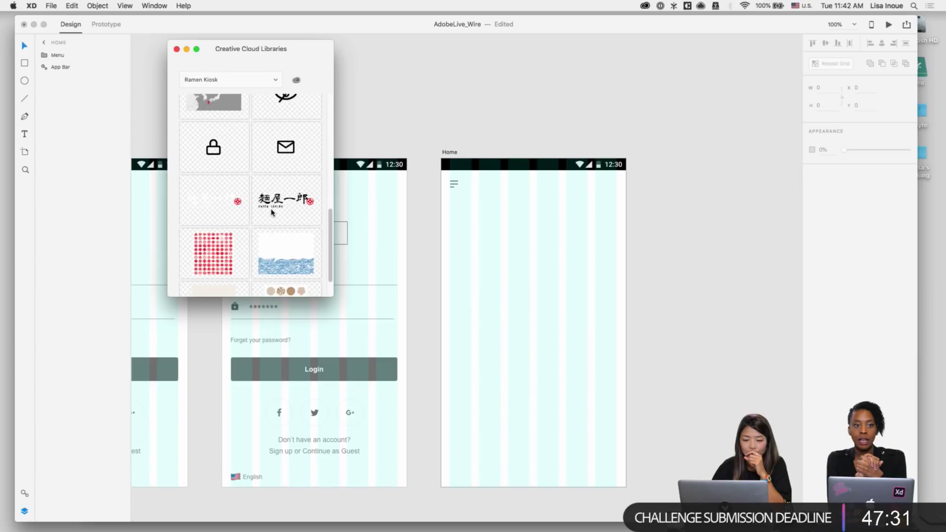
click(176, 50)
Step: Inspect the menu icon on the Home artboard up close
scroll(482, 224, right, 2)
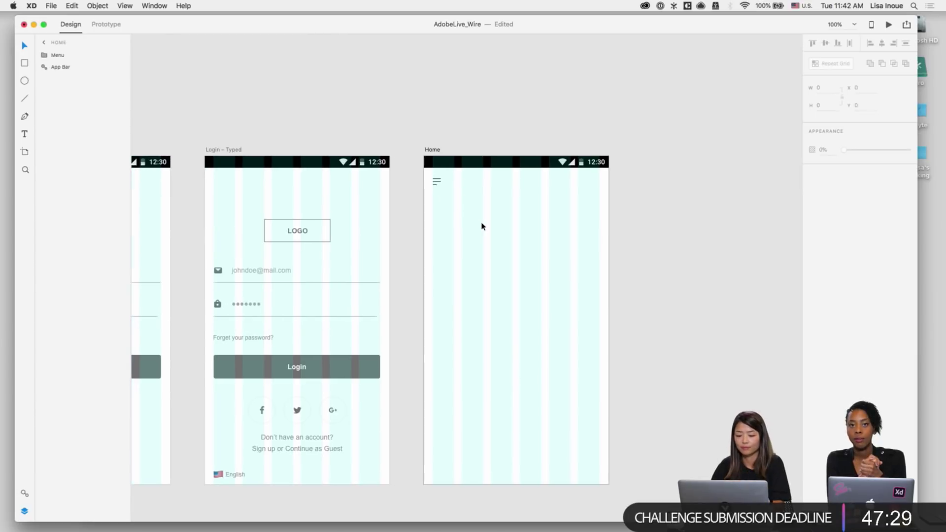
key(super+equal)
scroll(348, 105, right, 3)
click(349, 105)
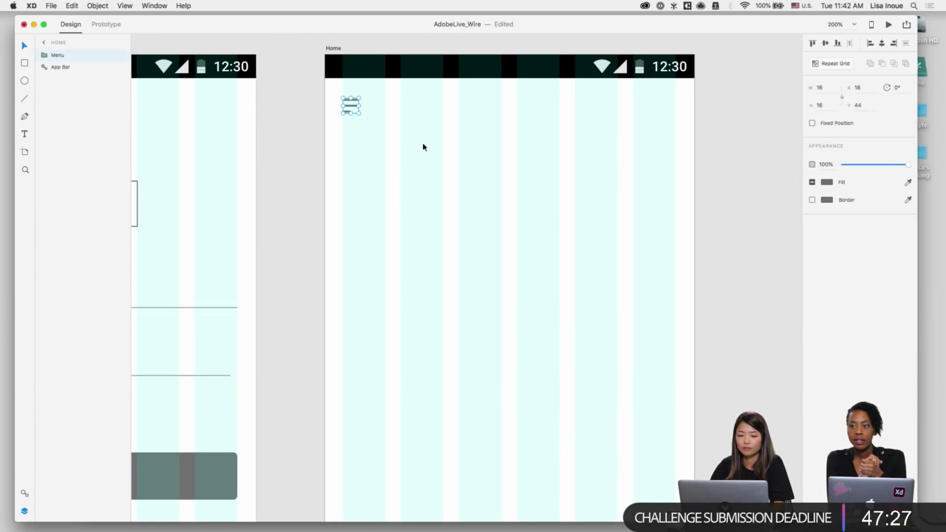
key(Escape)
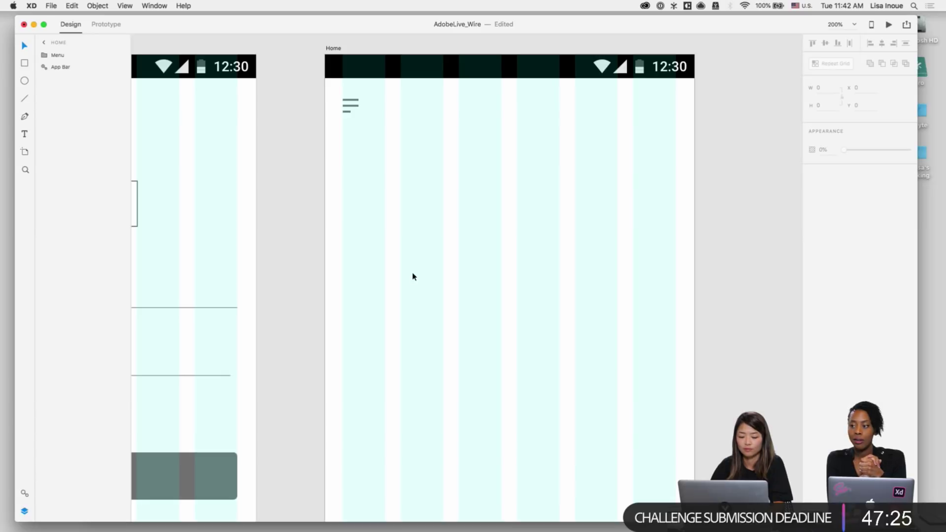
Step: Switch to the x_Wires - Mobile document and browse its sections to find the UI Elements - Icons artboard
key(ctrl+Up)
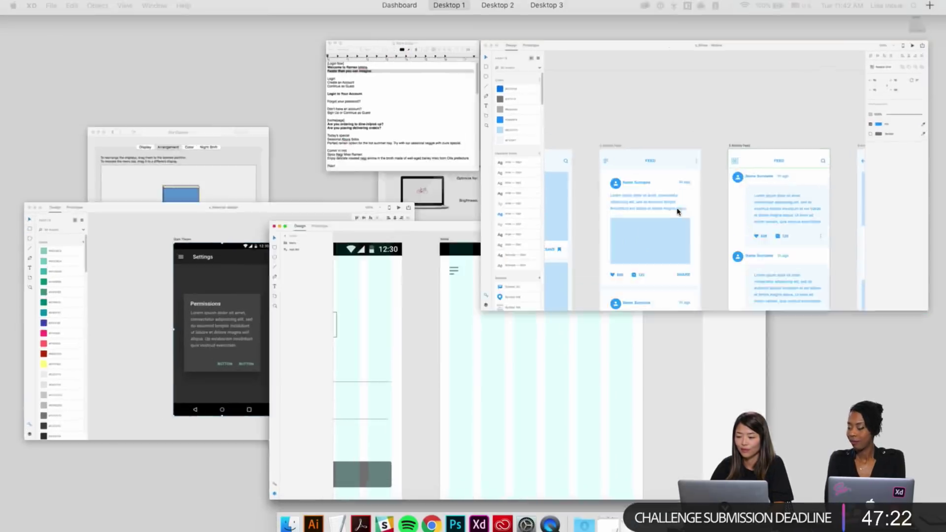
click(677, 212)
scroll(649, 212, right, 15)
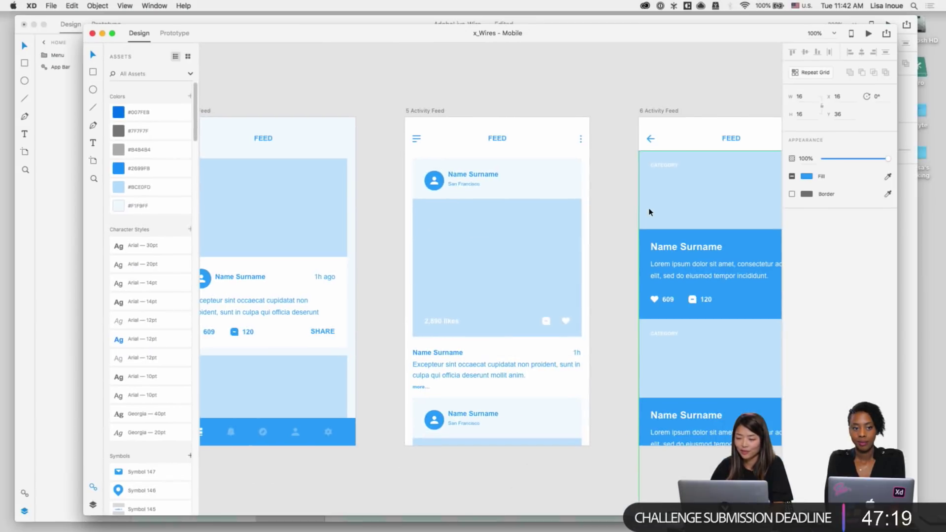
key(super+minus)
key(super+minus)
scroll(581, 203, down, 15)
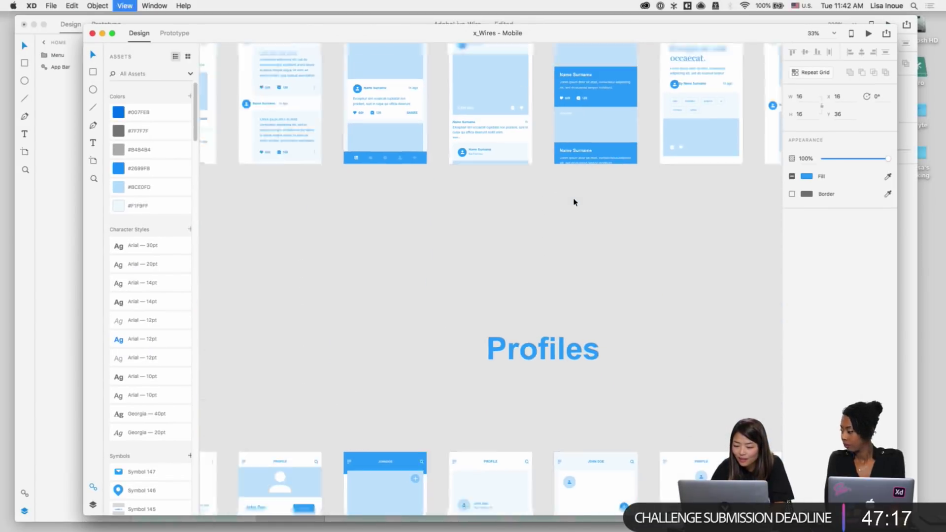
scroll(574, 202, down, 20)
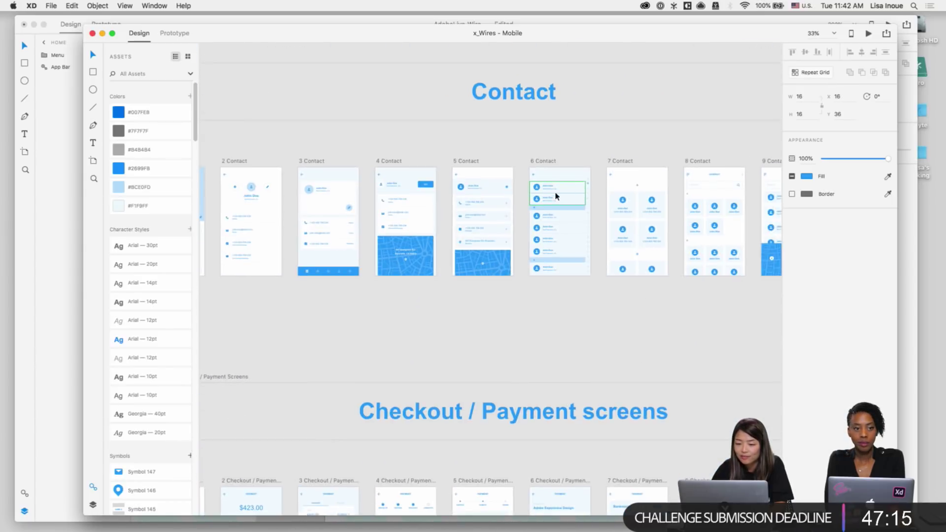
key(super+minus)
scroll(555, 196, up, 15)
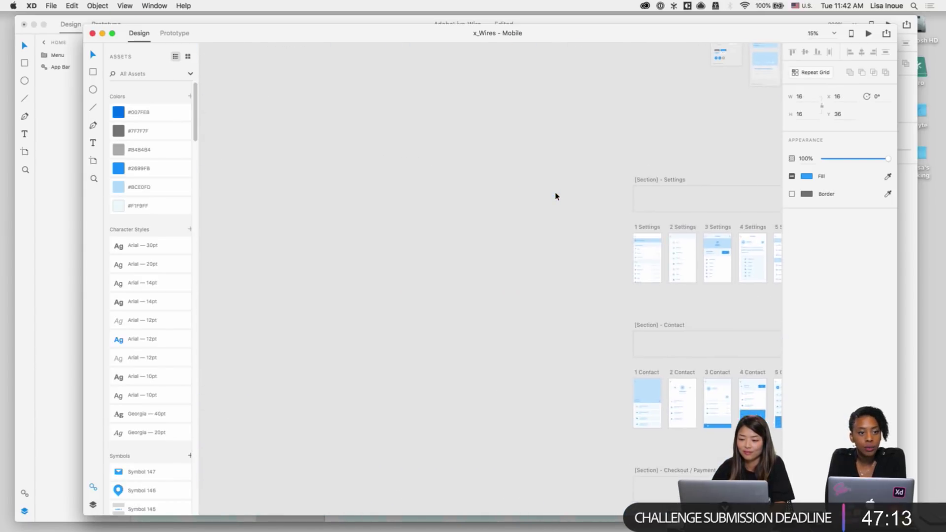
scroll(556, 196, up, 15)
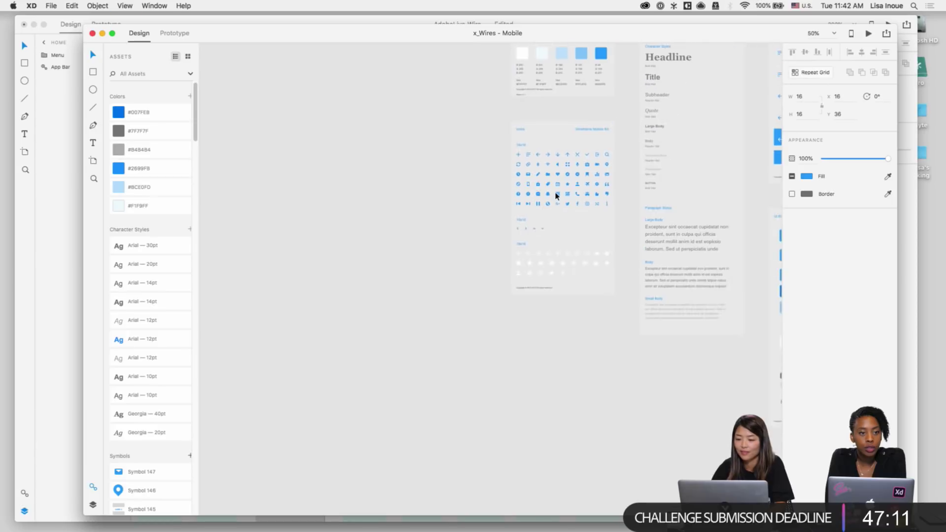
scroll(647, 211, right, 1)
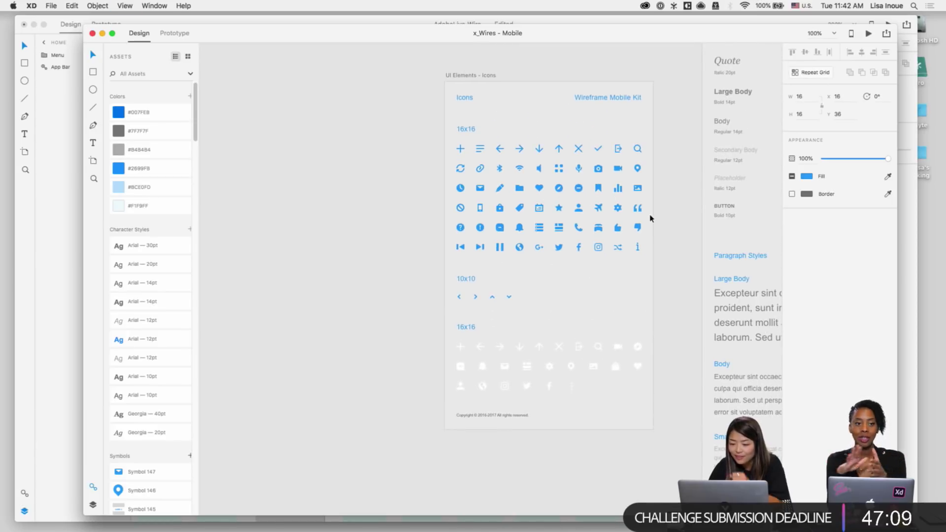
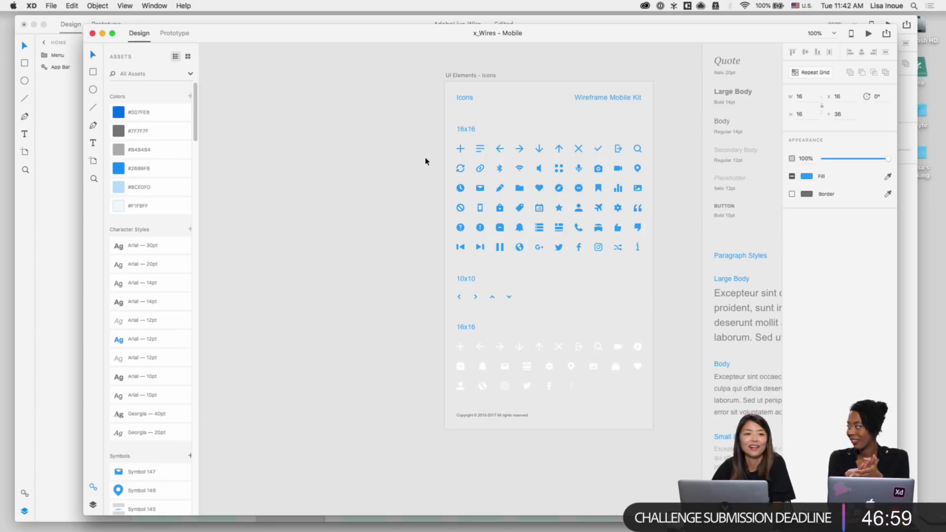
Step: Examine the 16x16 icons on the wireframe kit's icon artboard and return to the AdobeLive_Wire document
scroll(433, 165, right, 3)
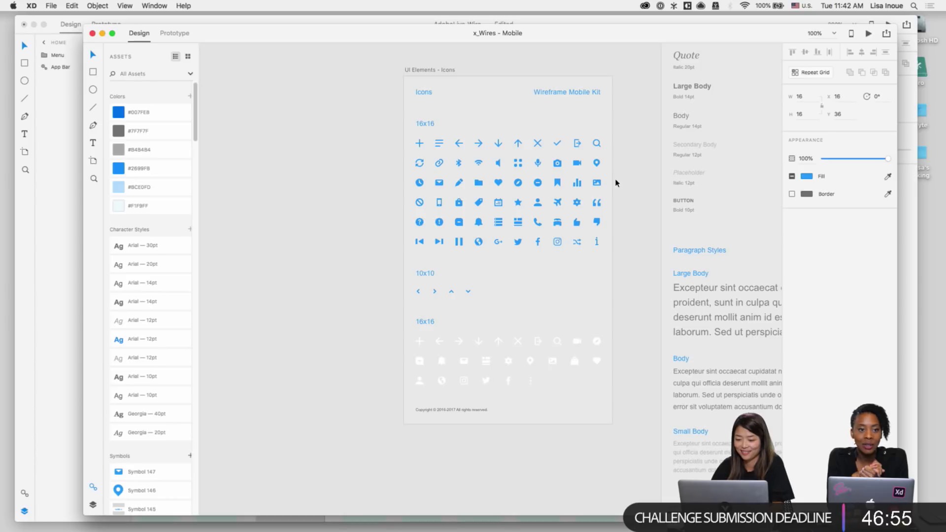
scroll(616, 183, up, 1)
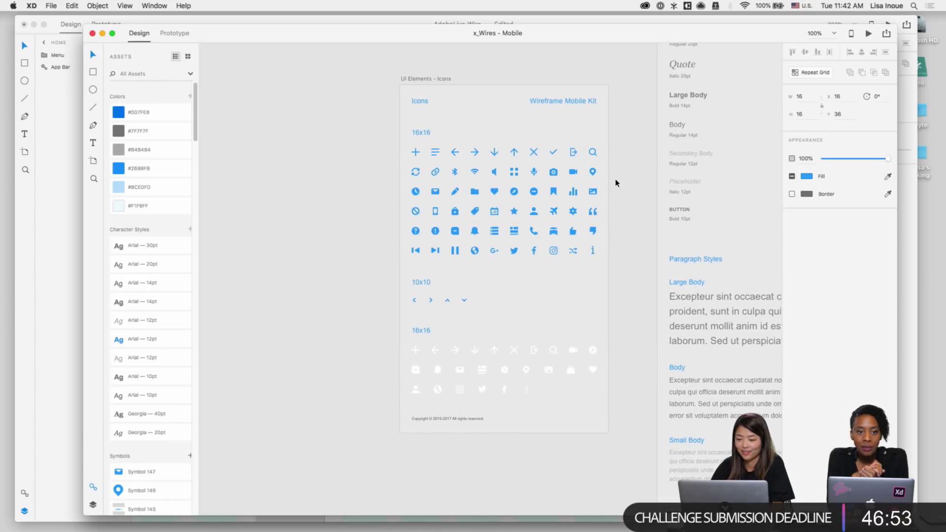
key(super+equal)
scroll(614, 176, up, 2)
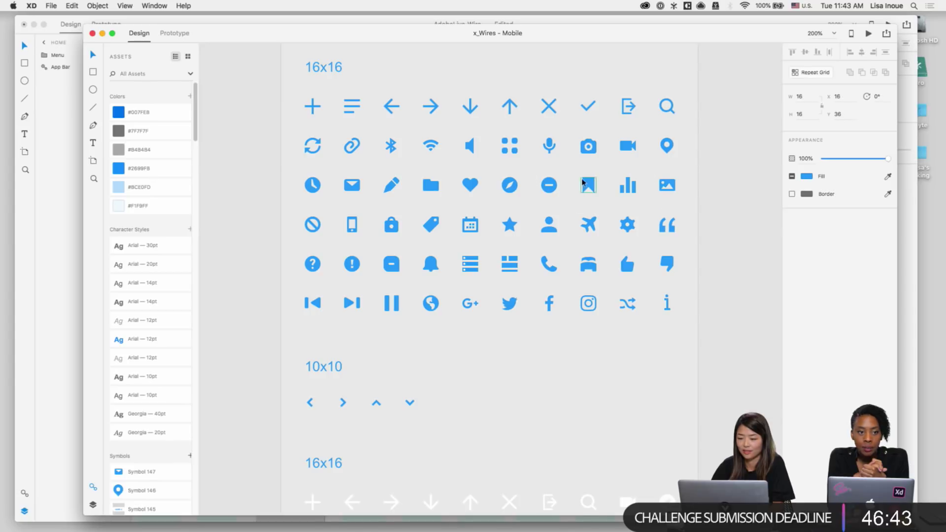
key(super+w)
Step: Draw a small rectangle at the right end of the Home artboard's header and add the text "ICON" below it
scroll(505, 173, right, 3)
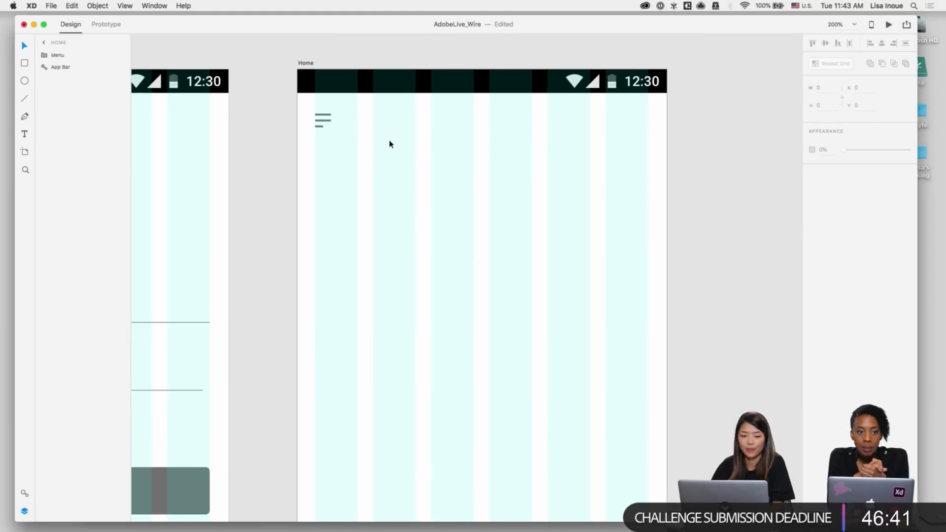
drag(610, 120, 644, 140)
key(t)
click(587, 175)
text(ICON)
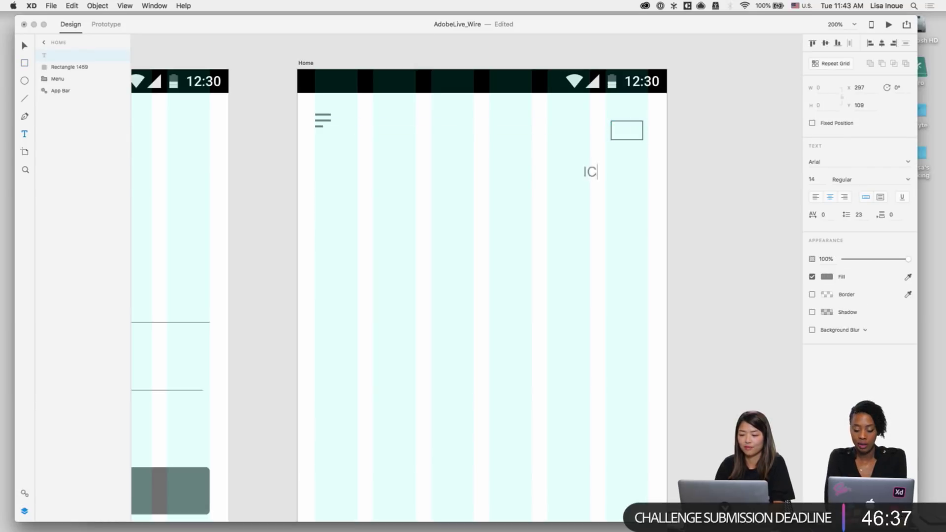
Step: Reduce the font size of the ICON text to 9
double_click(599, 173)
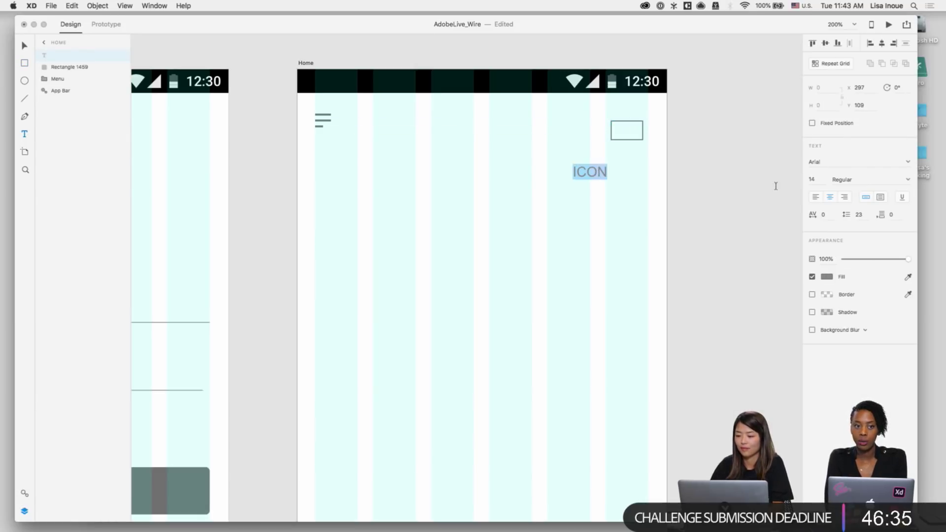
click(817, 180)
text(12)
key(Return)
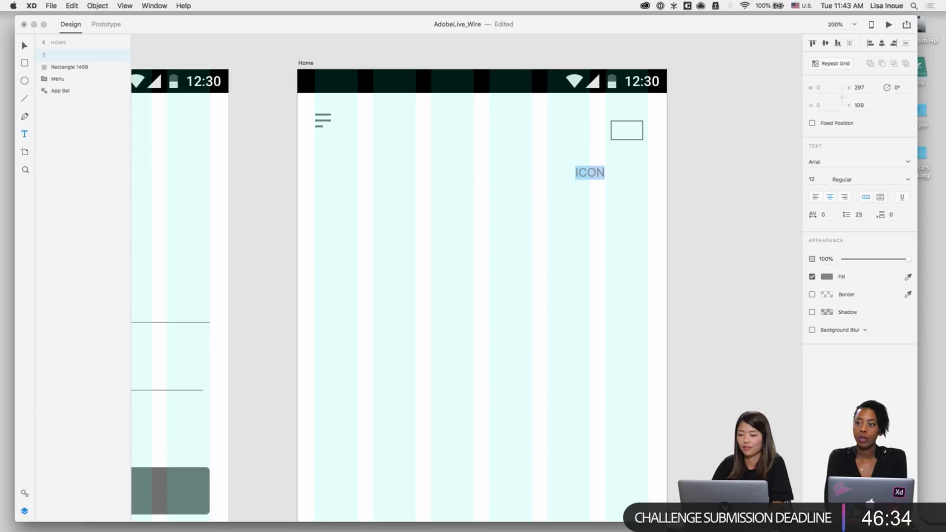
click(813, 180)
text(9)
key(Return)
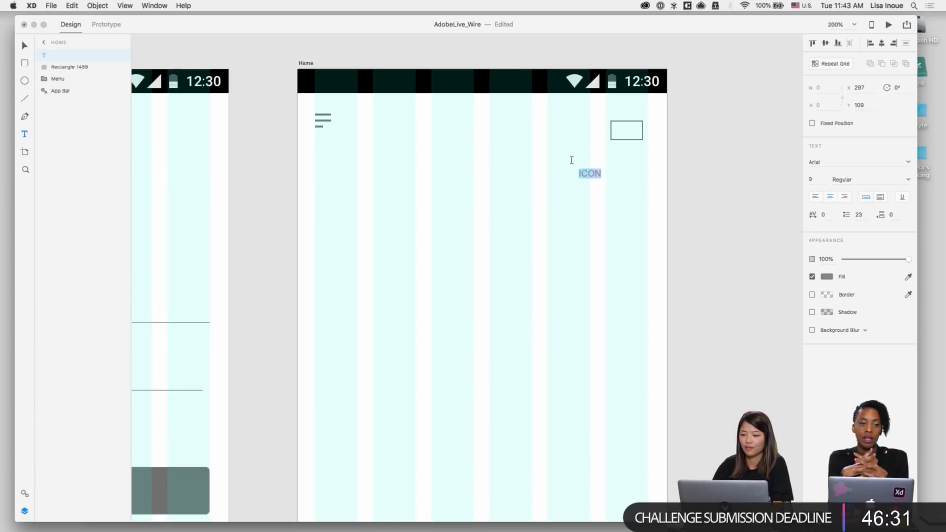
key(Escape)
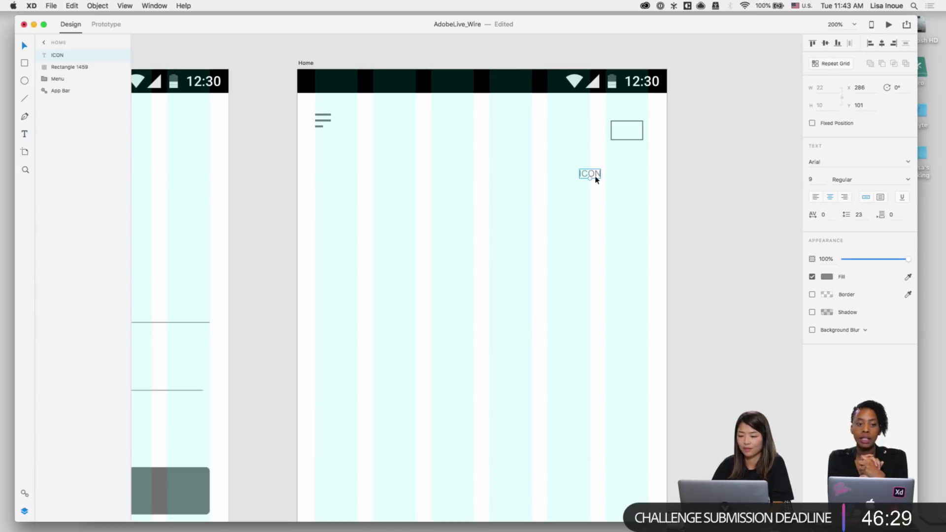
Step: Move the ICON text inside the small header rectangle and change its wording to "cart"
drag(596, 179, 633, 132)
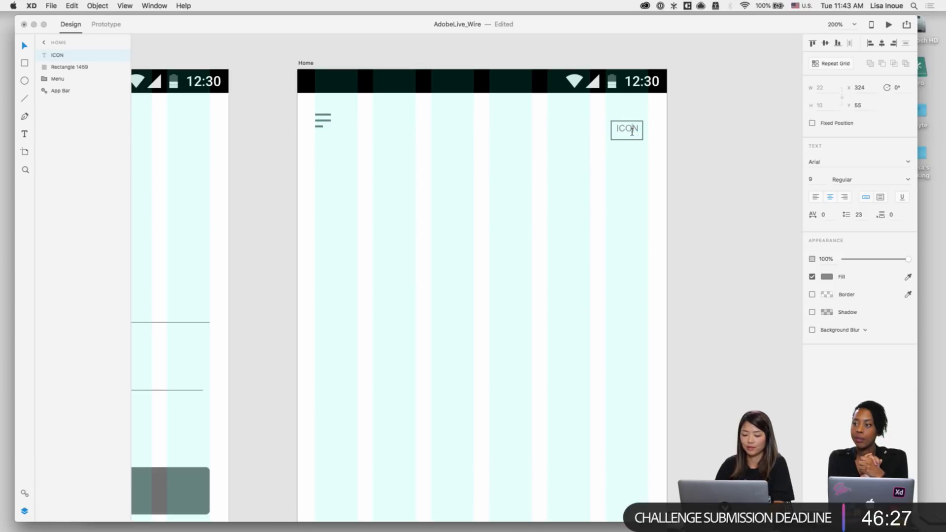
double_click(632, 131)
text(cart)
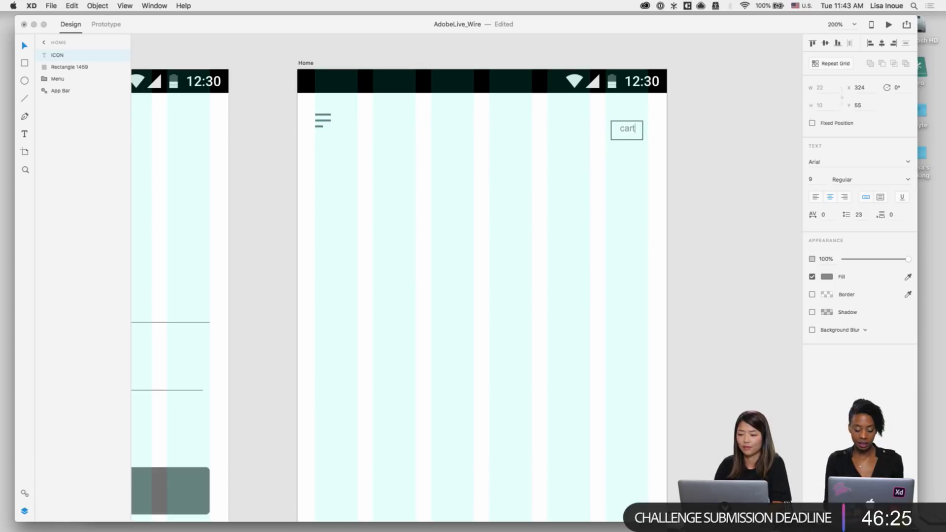
key(Escape)
shift+click(610, 132)
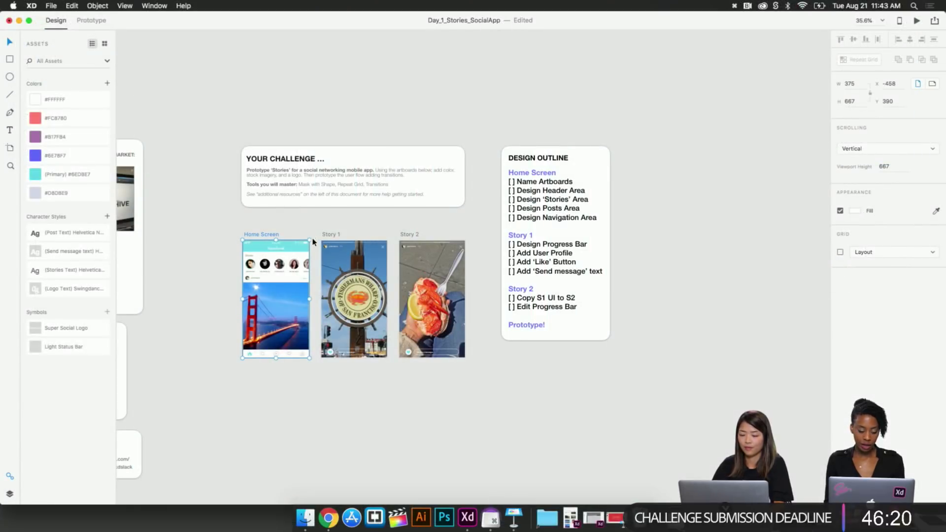
Step: In Day_1_Stories_SocialApp, add the Story 1 and Story 2 artboards to the Home Screen selection and open the prototype publishing options
shift+click(330, 236)
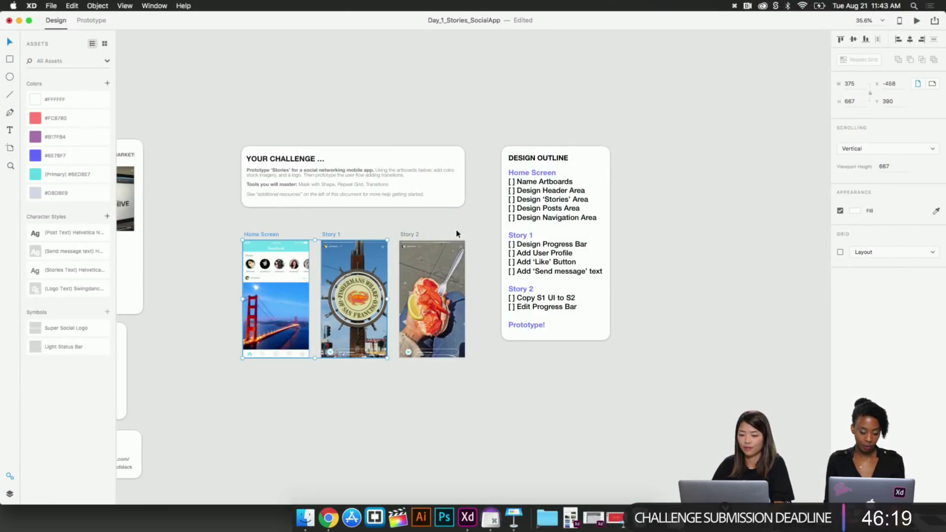
shift+click(418, 237)
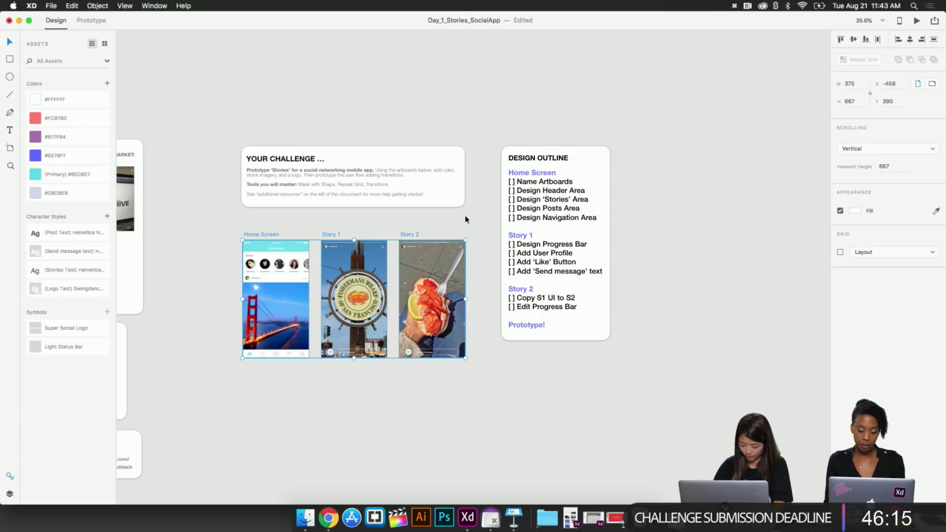
click(935, 21)
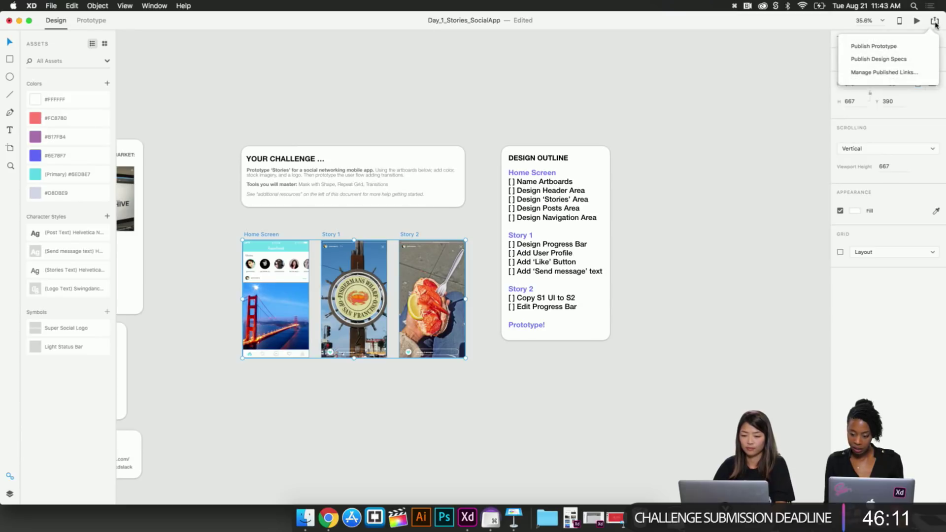
click(885, 48)
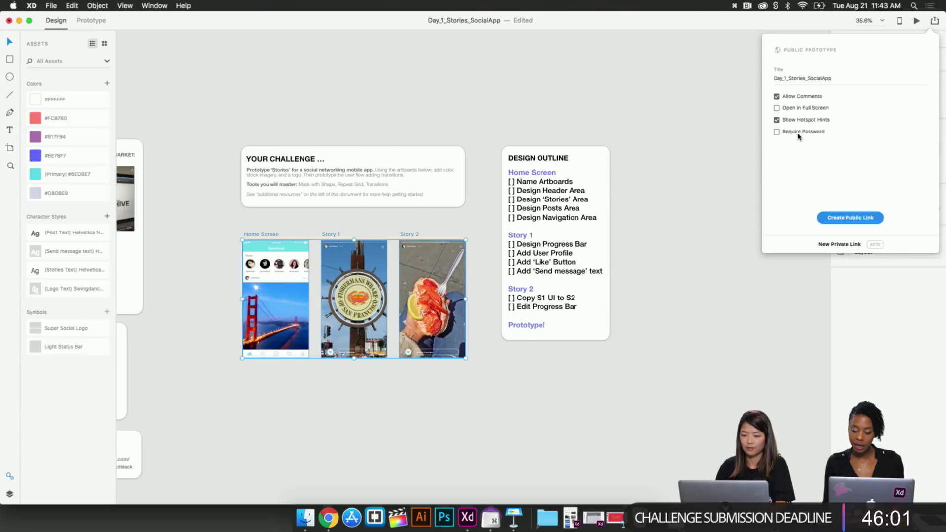
Step: Create a public link for the prototype without requiring a password and update the published version
click(776, 132)
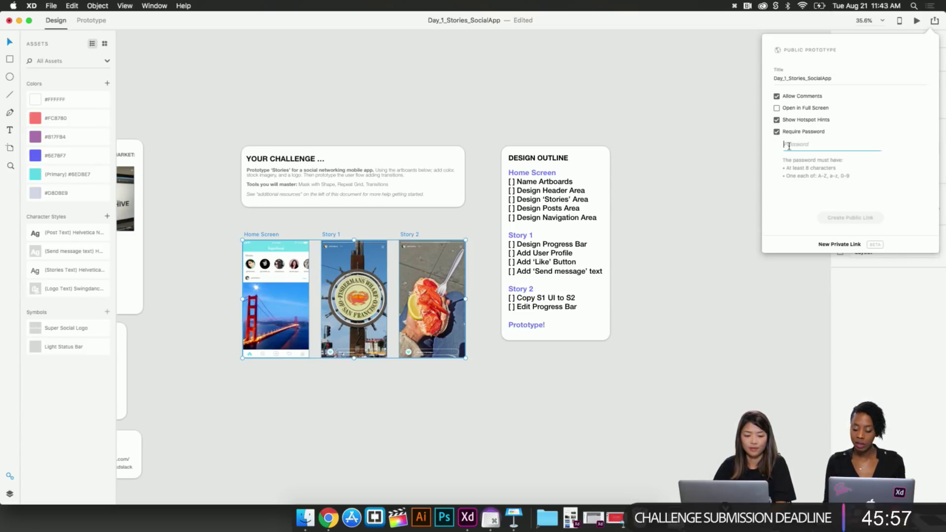
click(777, 132)
click(854, 219)
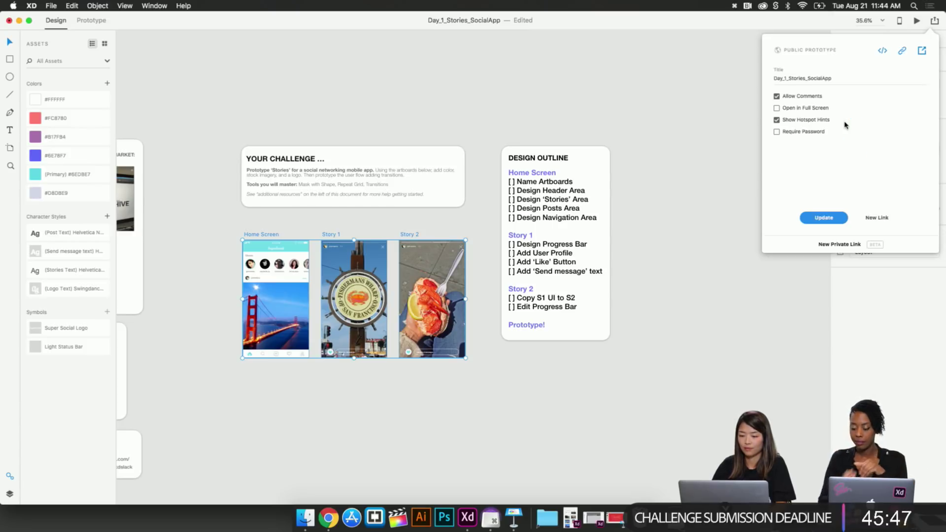
click(811, 218)
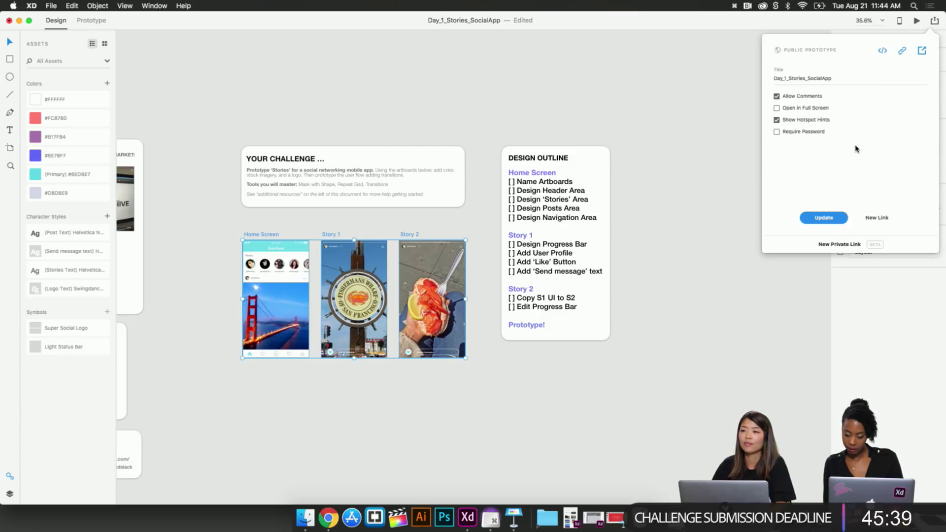
Step: Copy the public link and open the published prototype in the browser, following the first story to its Story 1 screen
click(903, 50)
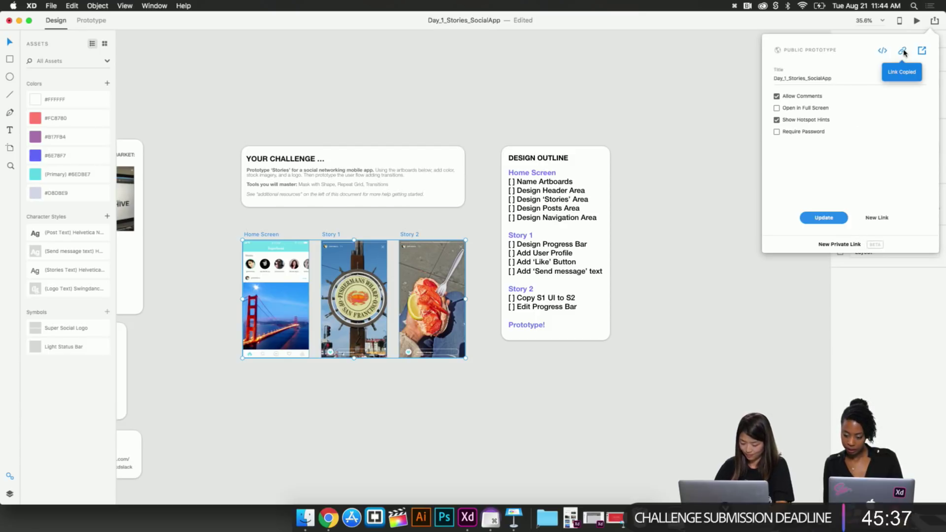
click(922, 51)
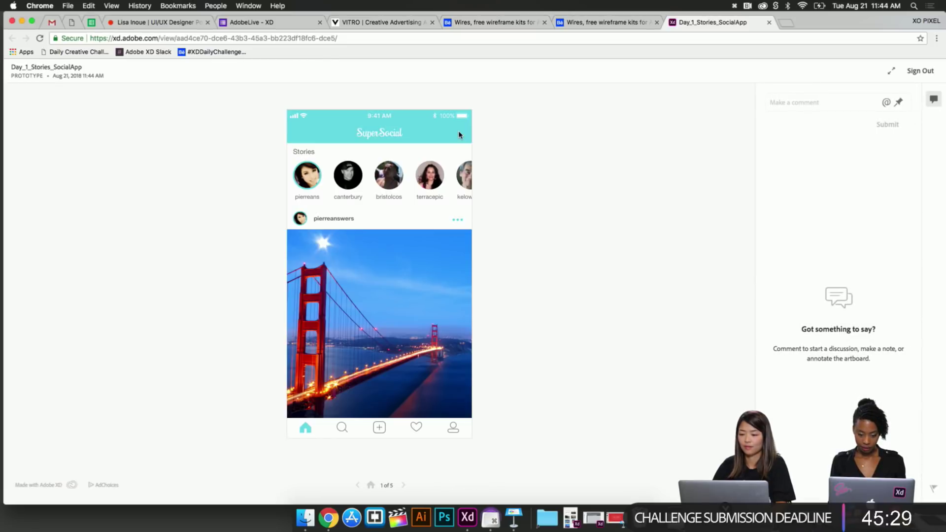
click(311, 177)
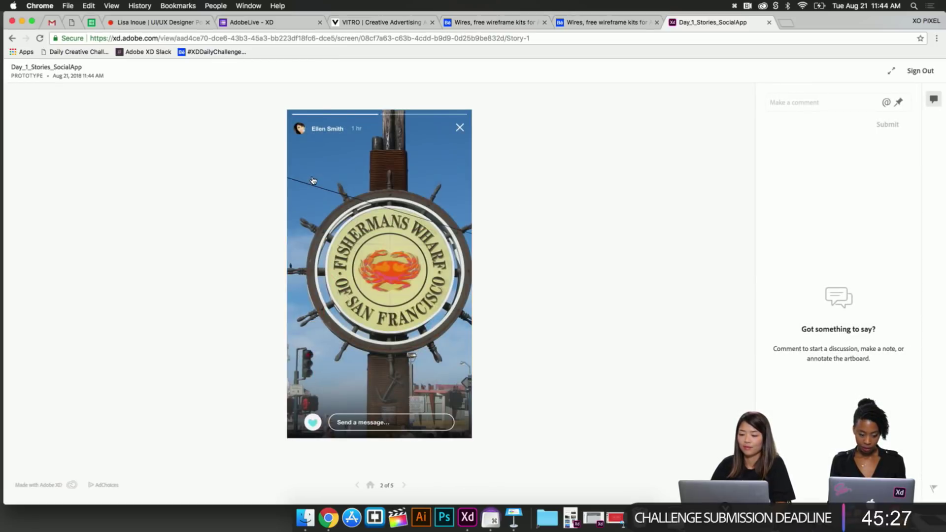
Step: Step through the Story screens of the published prototype and close the story to return to its home feed
click(452, 171)
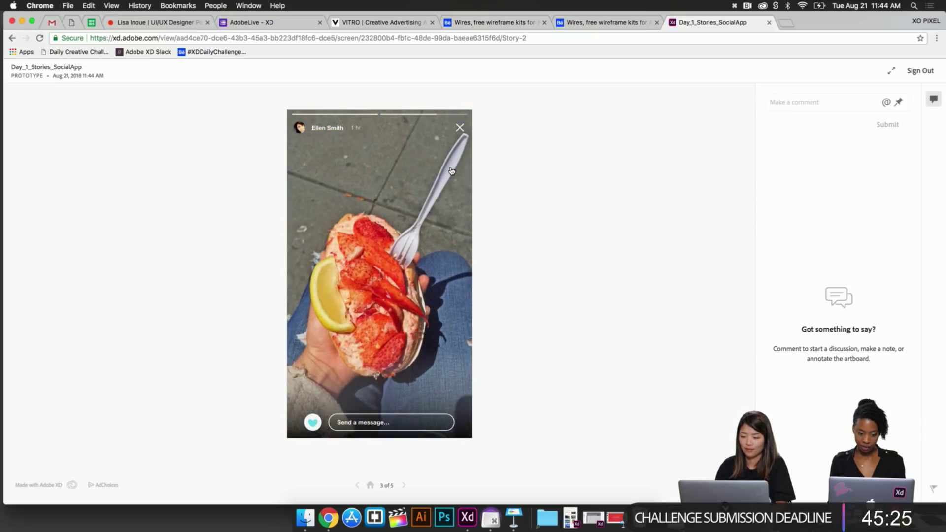
click(452, 172)
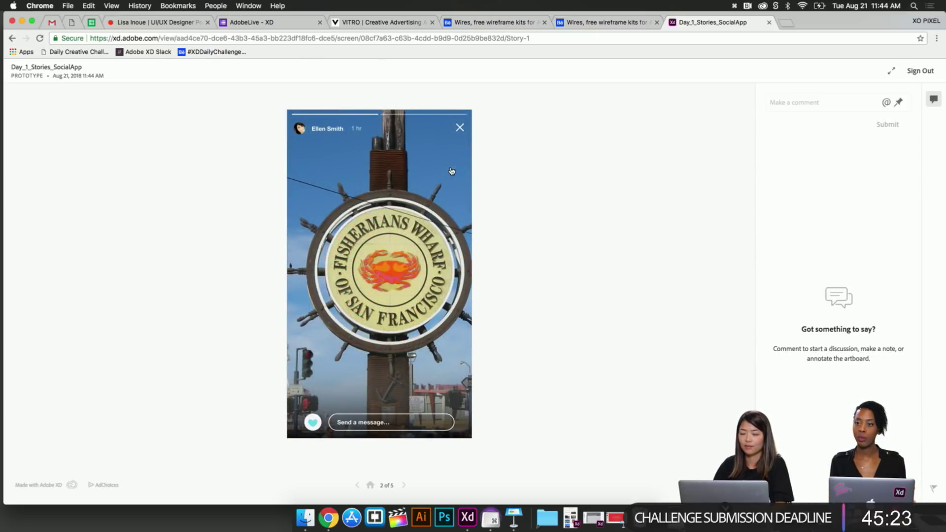
click(458, 129)
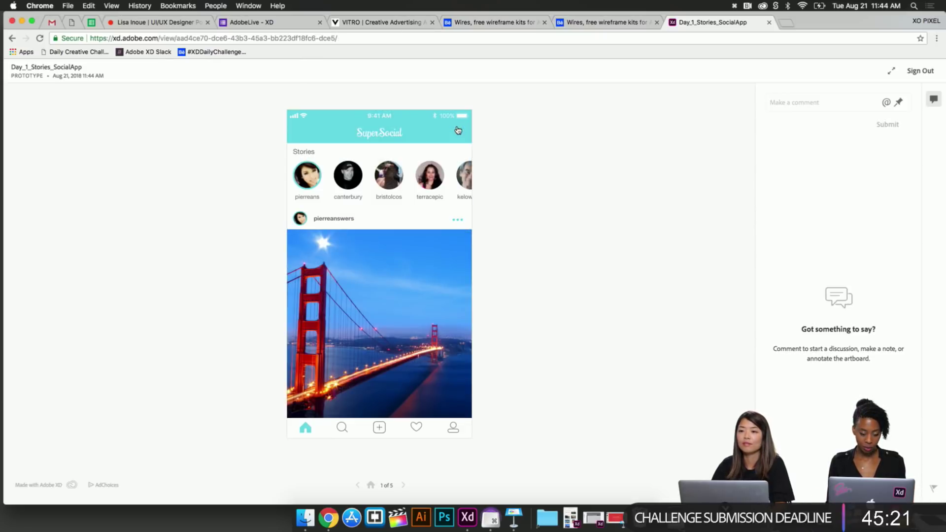
click(323, 167)
Step: Switch to AdobeLive_Wire in XD and add the text "OR" centred beneath the "Yep, I'm hungry!" button
scroll(613, 287, right, 2)
scroll(626, 284, down, 2)
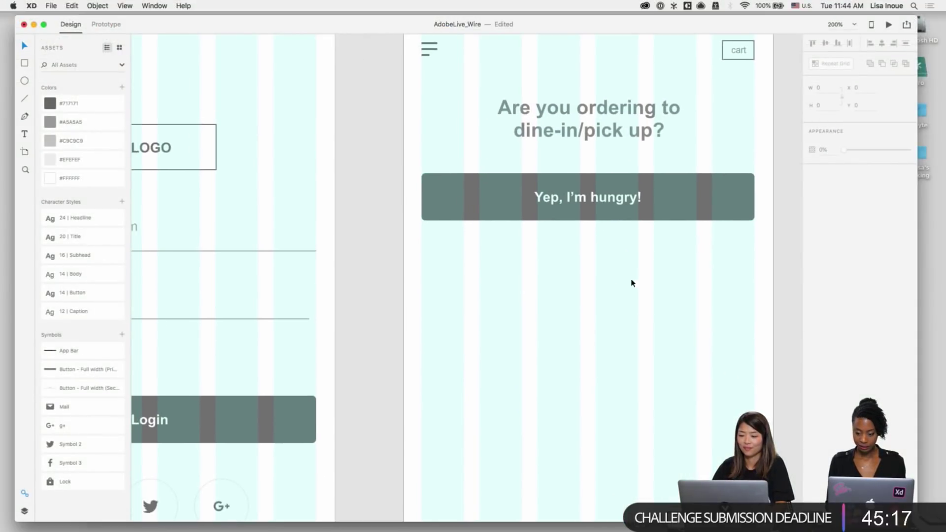
key(t)
click(518, 274)
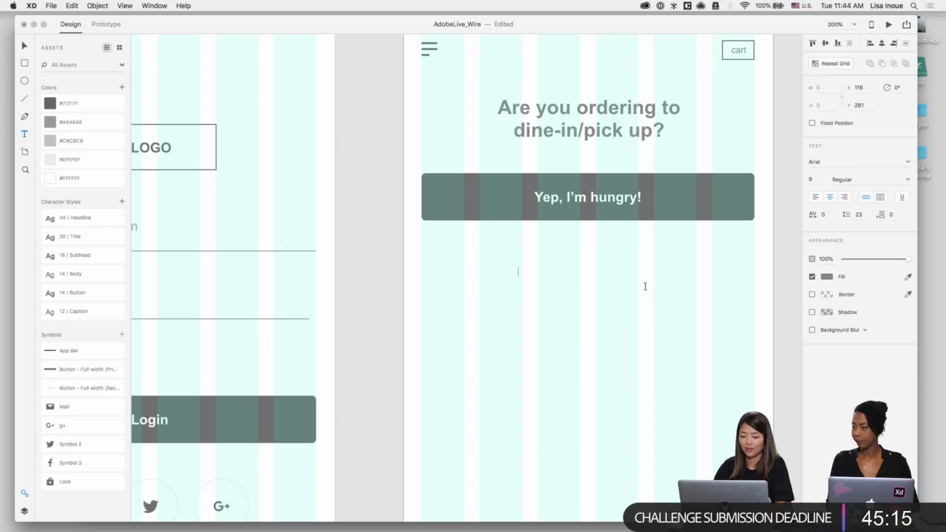
text(OR)
key(Escape)
drag(520, 276, 588, 274)
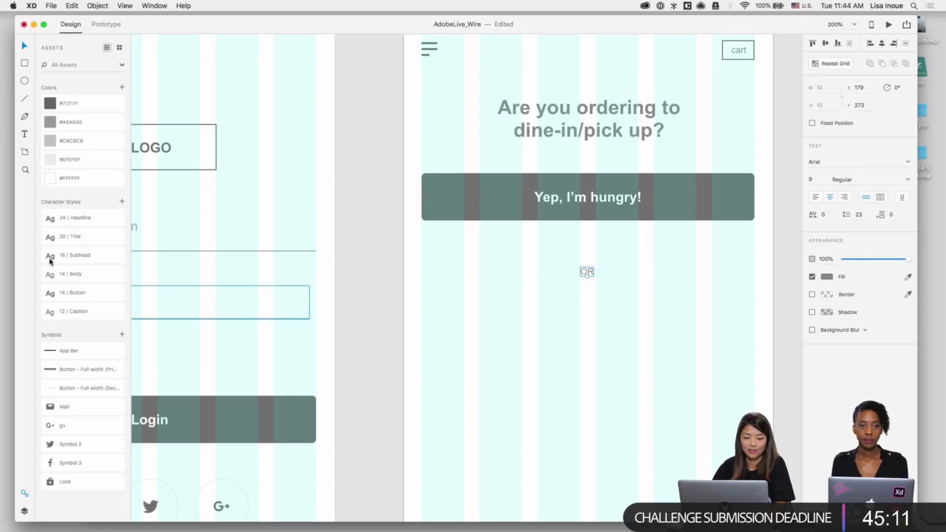
Step: Apply the 14 | Button character style to the OR text and move it slightly up
click(49, 299)
click(577, 330)
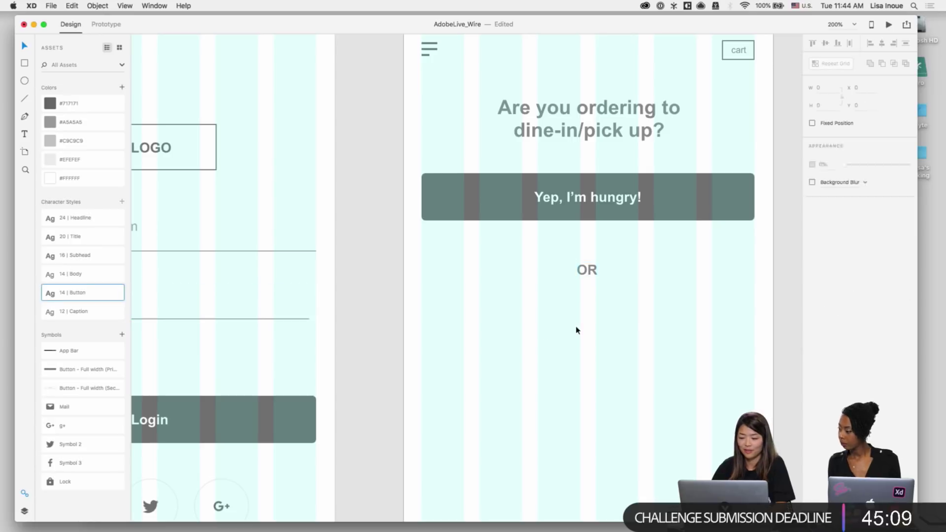
drag(586, 275, 588, 271)
click(554, 295)
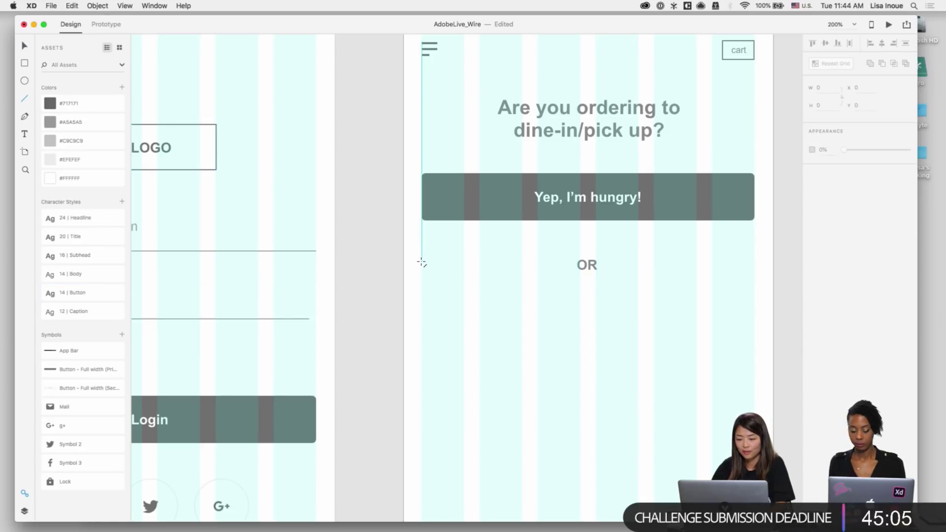
Step: Draw a 142-wide line from the margin towards OR, set its opacity to 30%, and duplicate it on the other side of the text
drag(422, 263, 560, 267)
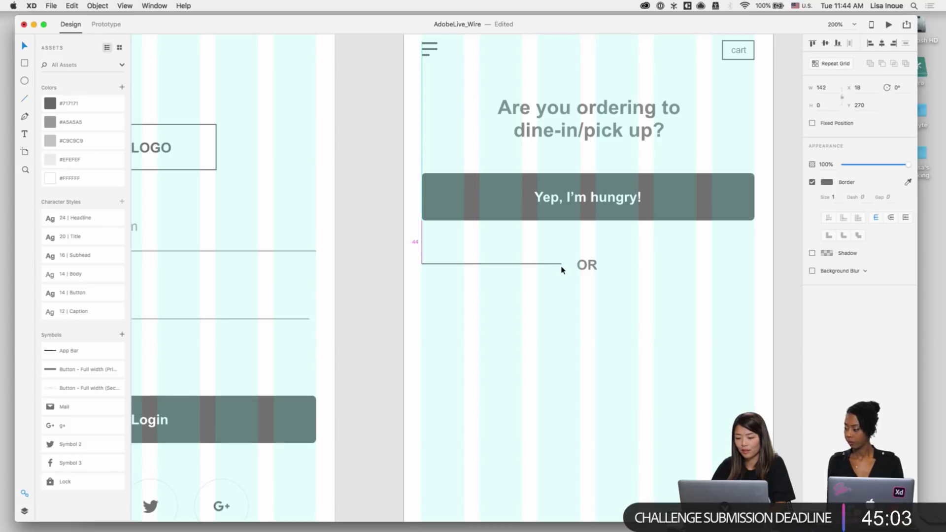
key(Escape)
mouse_move(544, 266)
mouse_down()
mouse_move(731, 269)
mouse_move(724, 270)
mouse_up()
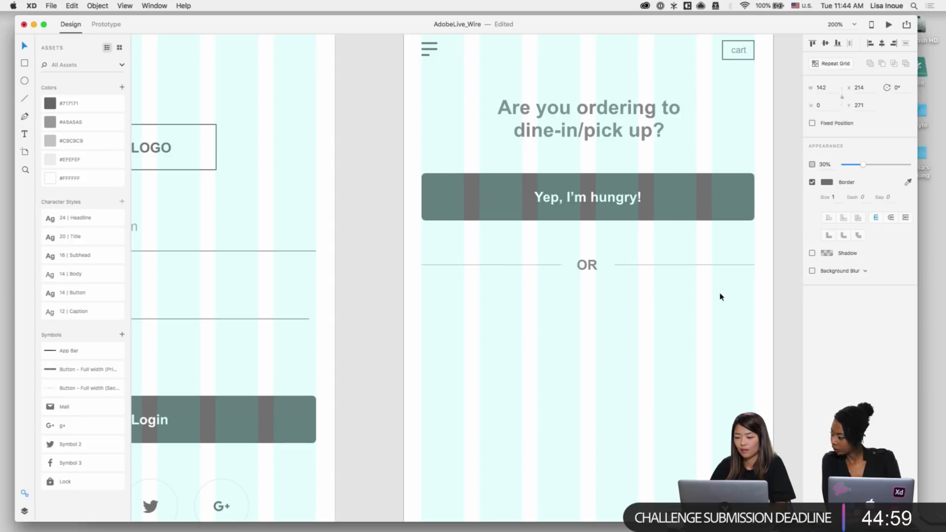
key(Escape)
Step: Duplicate the dine-in/pick up heading and its "Yep, I'm hungry!" button together below the OR divider
scroll(551, 249, up, 2)
scroll(551, 248, right, 2)
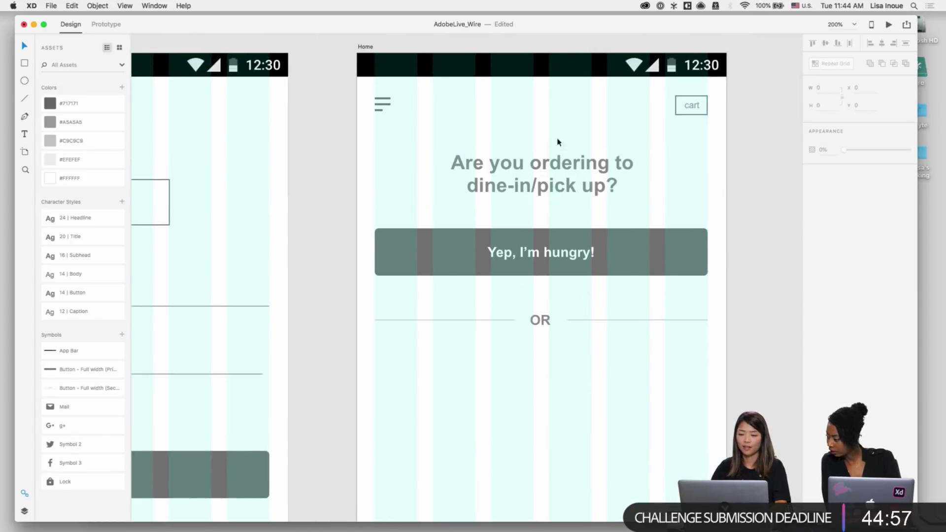
click(559, 185)
drag(562, 372, 560, 379)
scroll(582, 389, down, 3)
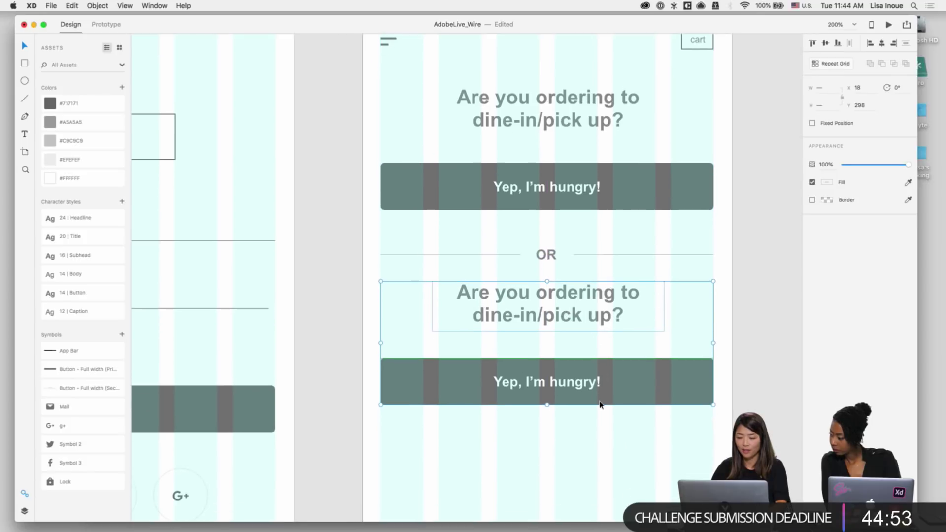
Step: Replace the text of the duplicated heading below the OR divider with "Are you pla"
double_click(563, 309)
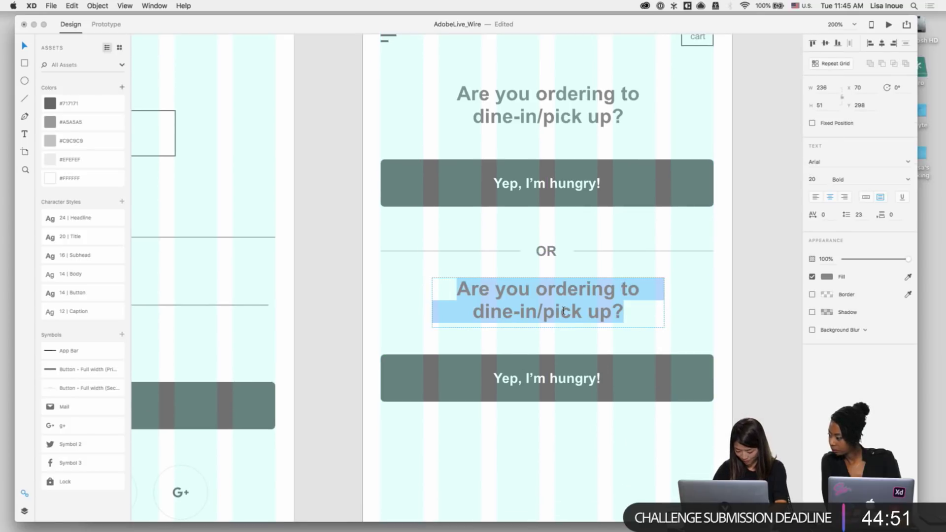
text(Are you)
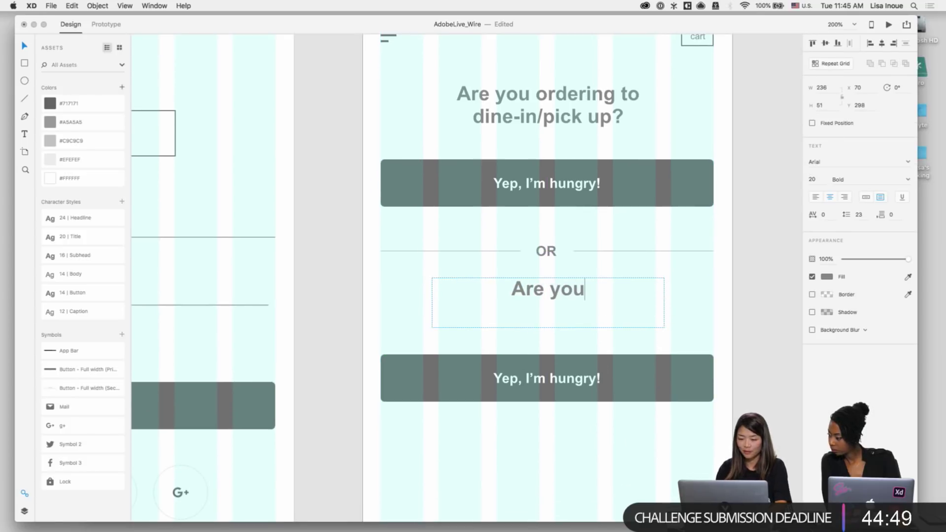
text( planning )
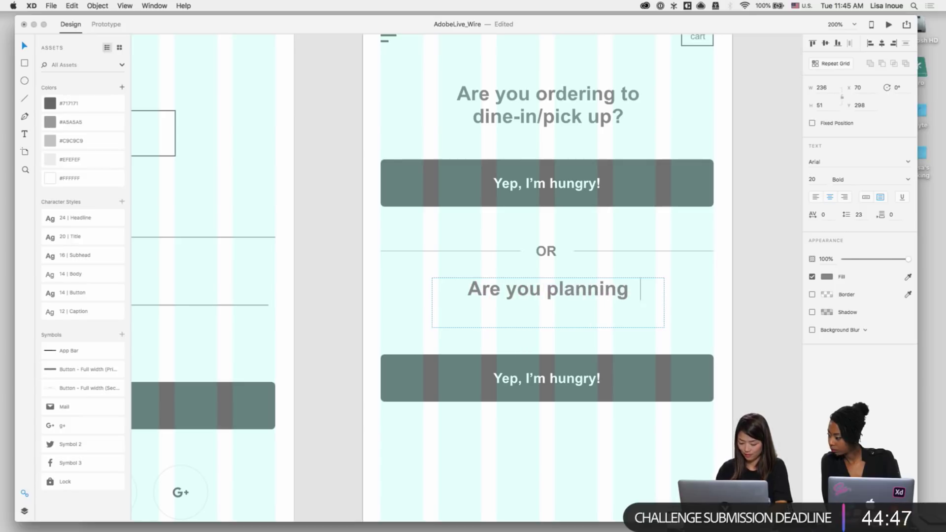
text(to)
key(BackSpace)
key(BackSpace)
key(BackSpace)
key(BackSpace)
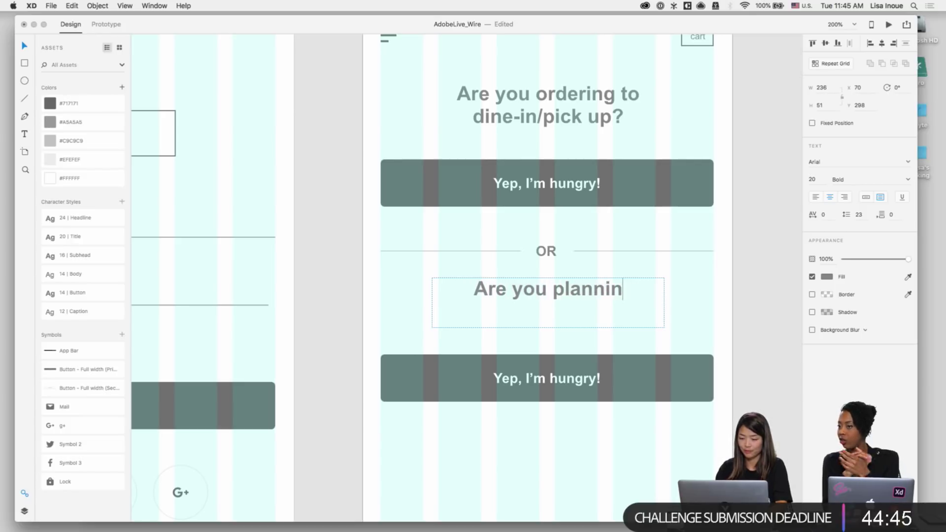
key(BackSpace)
key(BackSpace)
key(BackSpace)
key(BackSpace)
key(Escape)
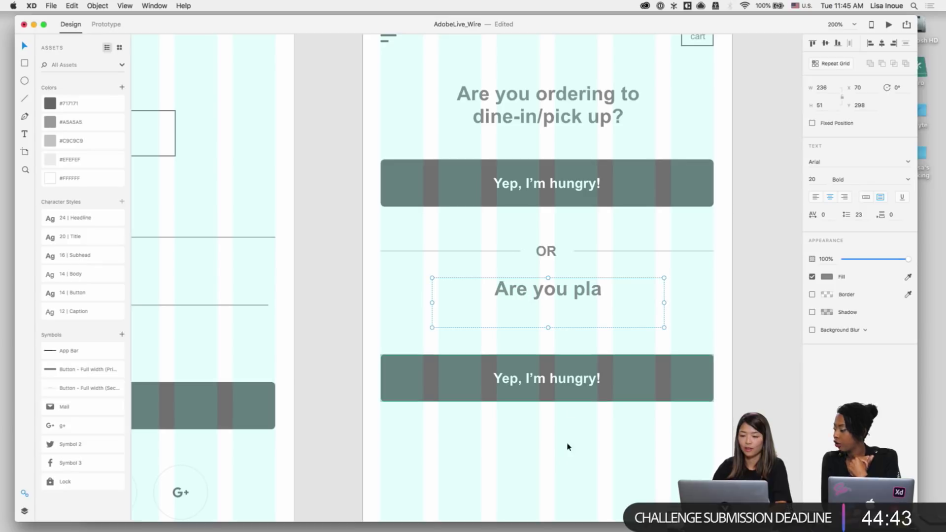
click(556, 203)
drag(555, 201, 592, 320)
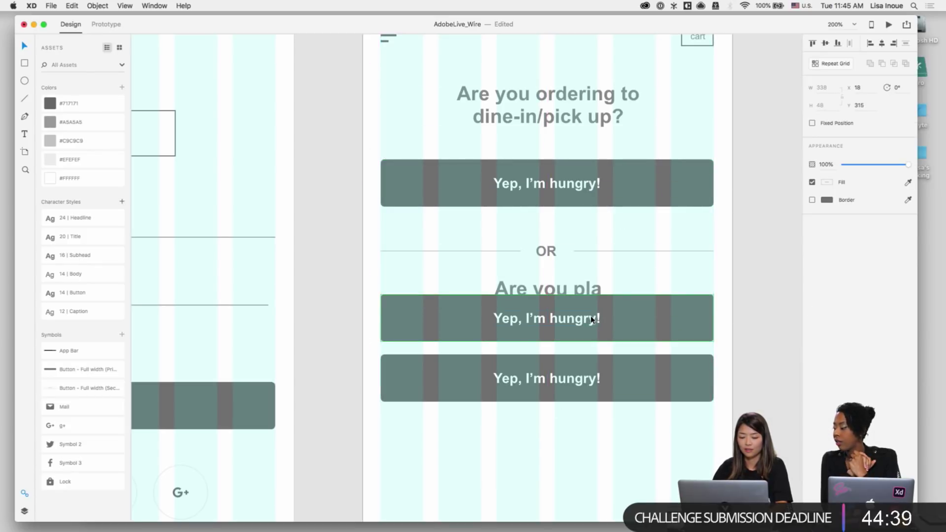
key(Delete)
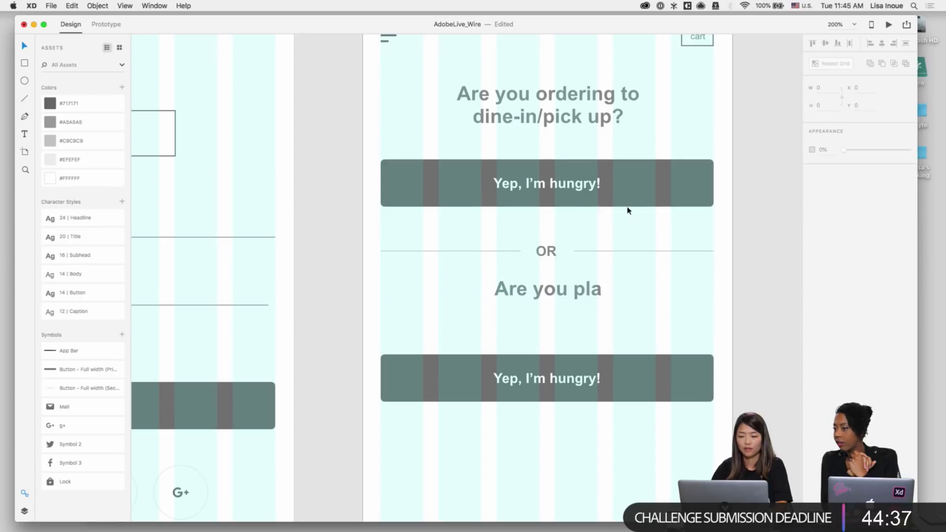
click(617, 196)
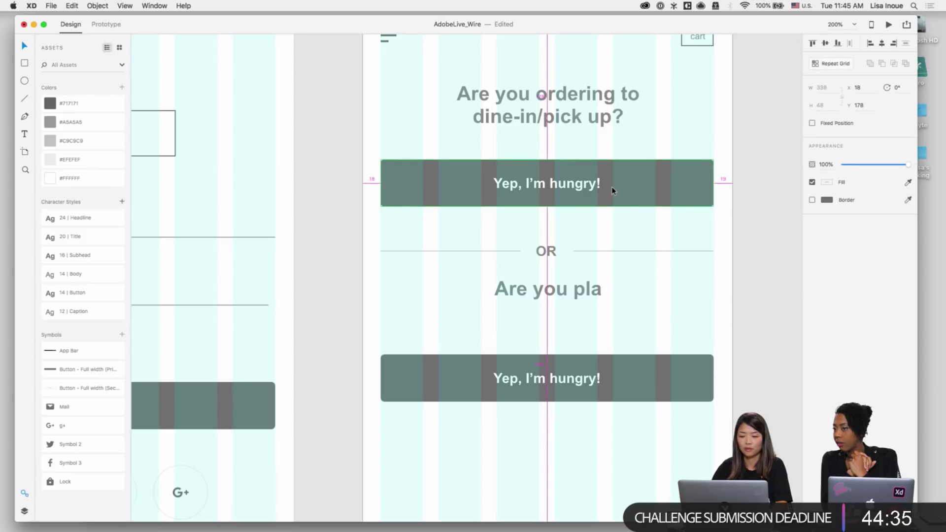
drag(611, 188, 612, 462)
key(Delete)
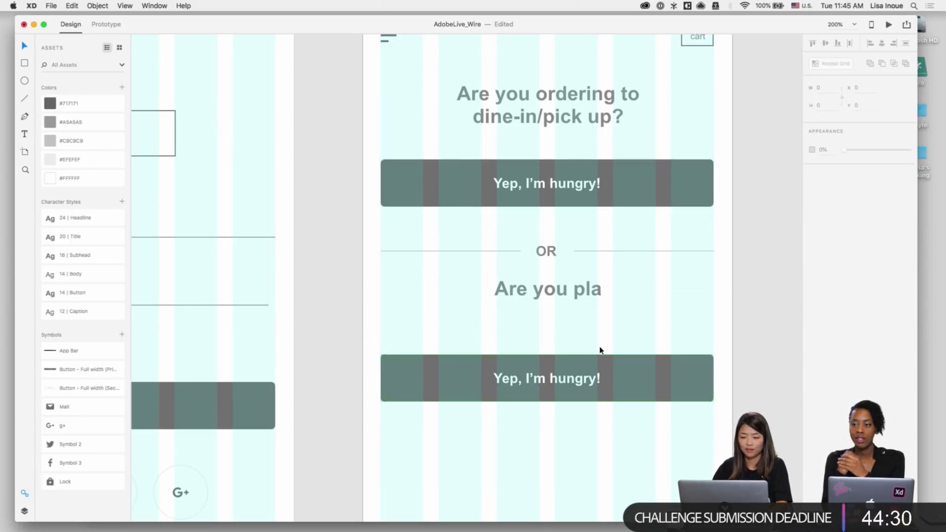
Step: Complete the heading below the OR divider so it reads "Are you placing delivering order?"
double_click(560, 294)
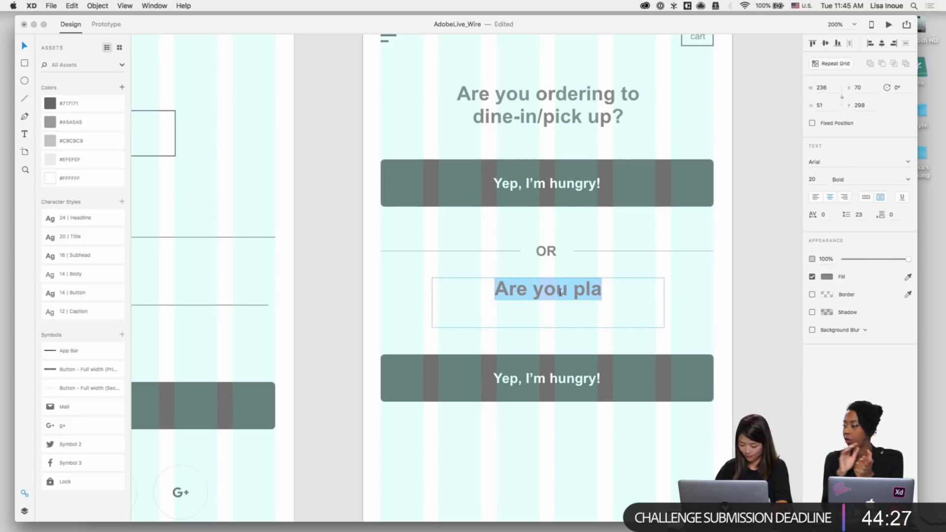
key(Right)
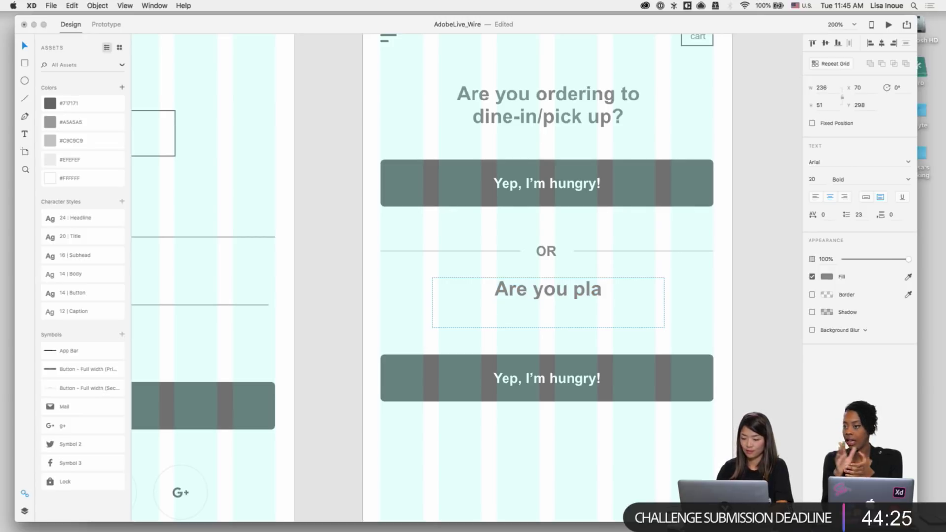
text(cing deliveri)
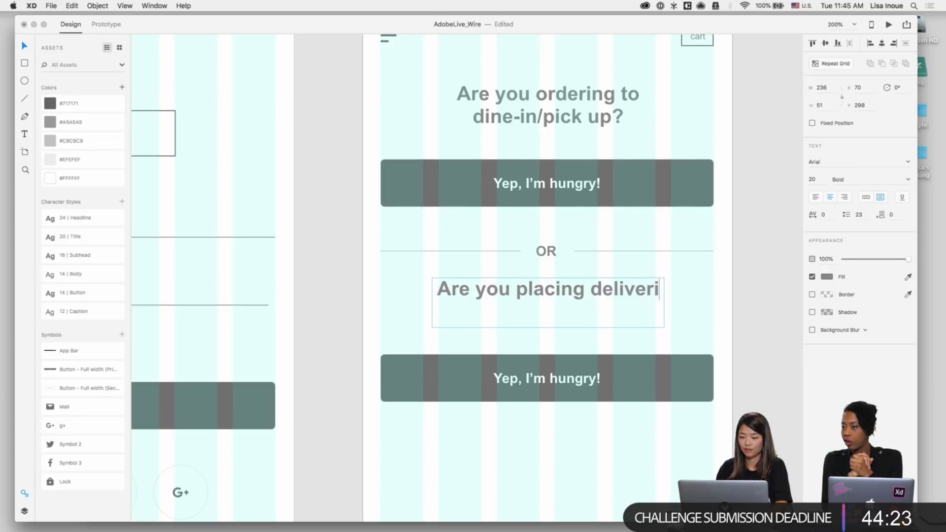
text(ng order?)
key(Escape)
click(566, 410)
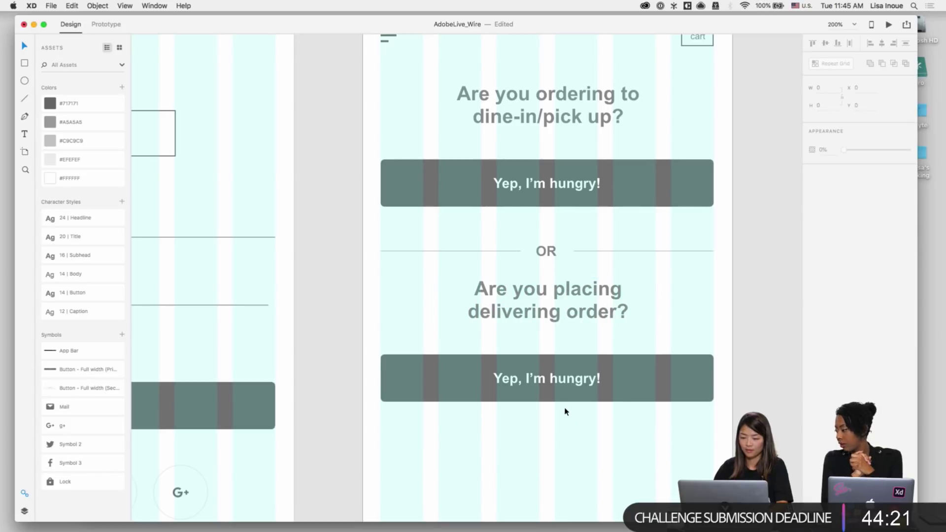
Step: Change the label of the button under the delivering order heading to "Ya, bring em' to me!"
double_click(542, 382)
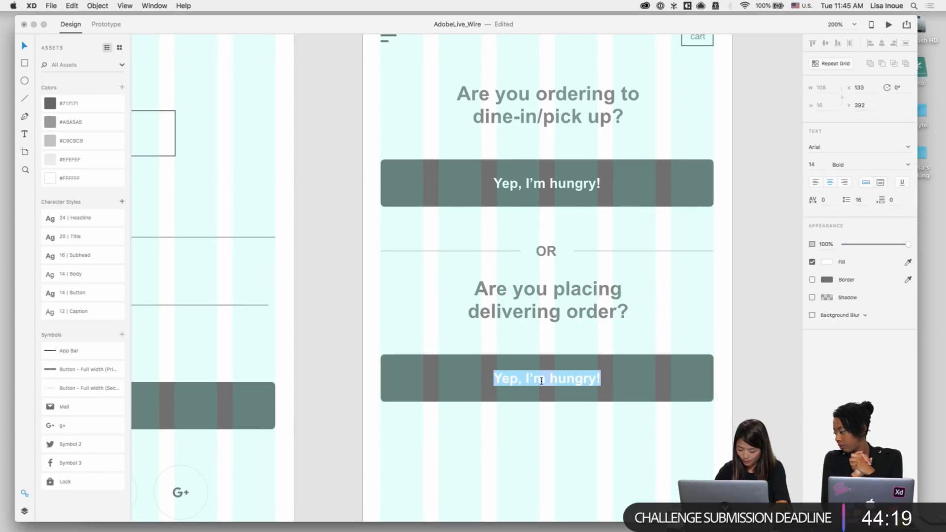
text(Ya, )
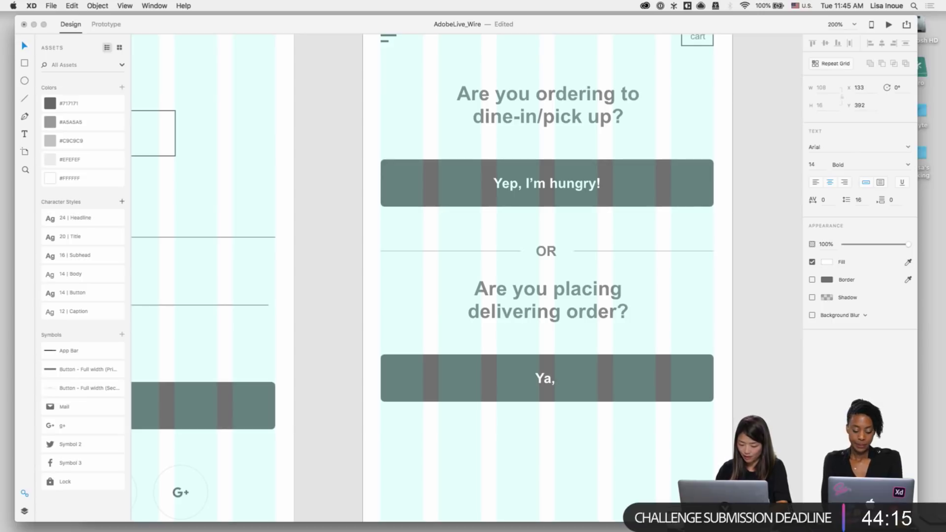
text(bring em)
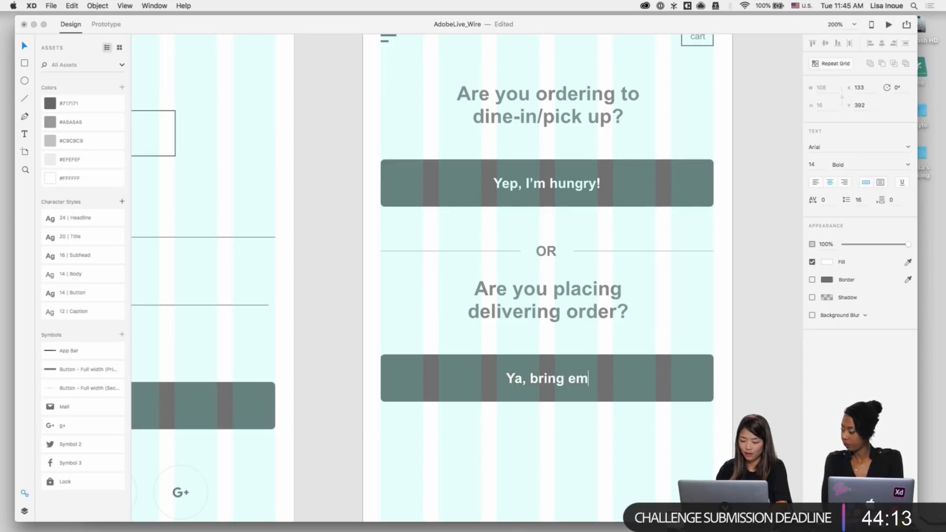
text(')
text( to me!)
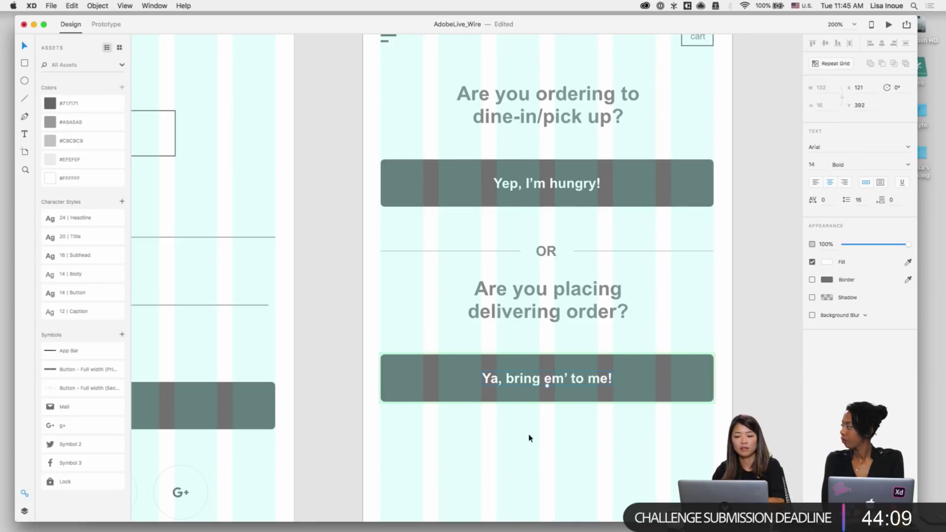
Step: Show the Home artboard's layers and move the "Are you placing delivering order?" heading down to Y 308
click(523, 317)
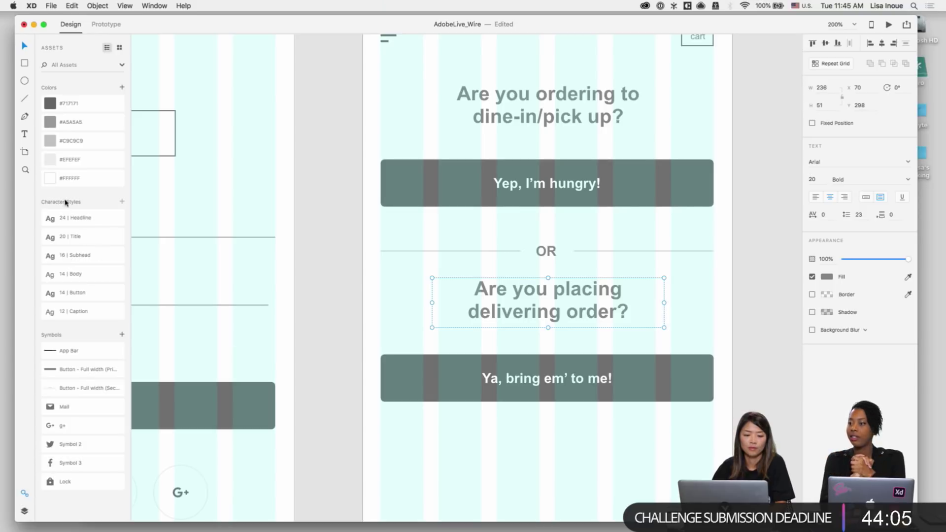
click(465, 455)
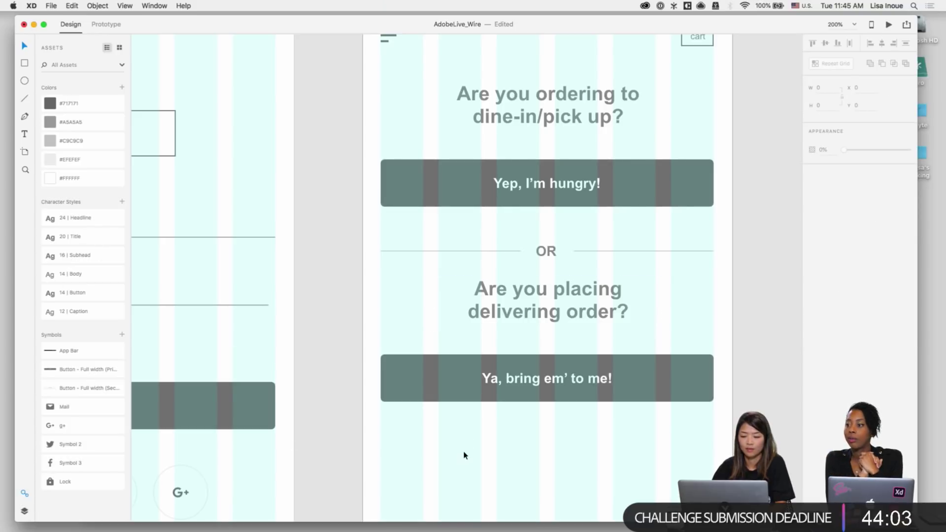
click(508, 299)
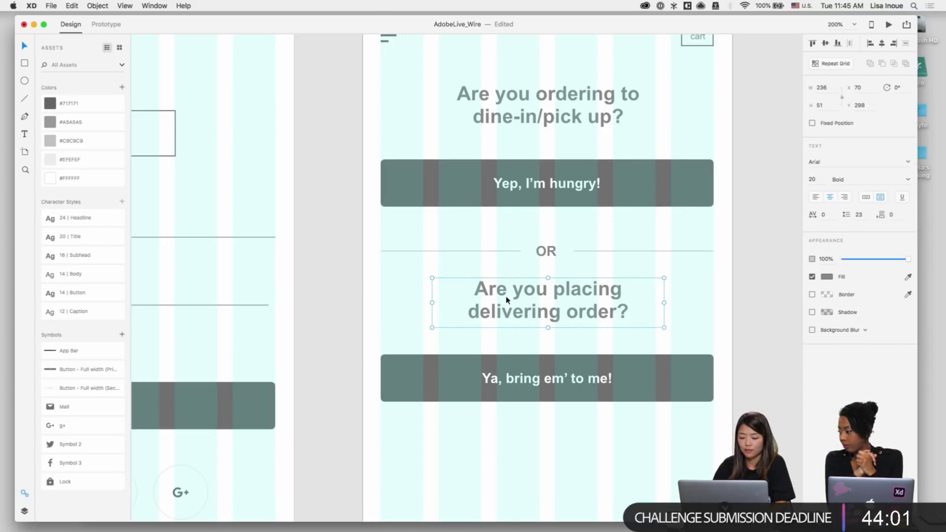
click(23, 512)
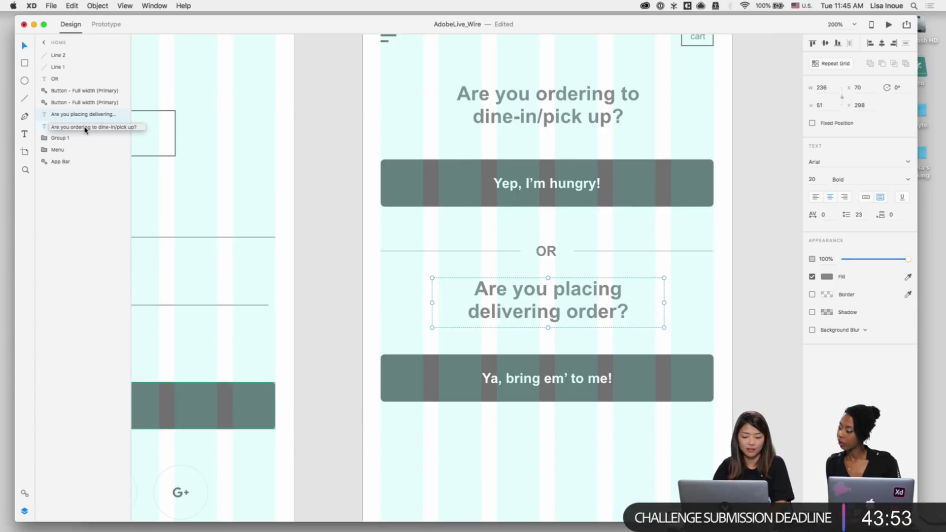
click(543, 418)
scroll(542, 395, up, 2)
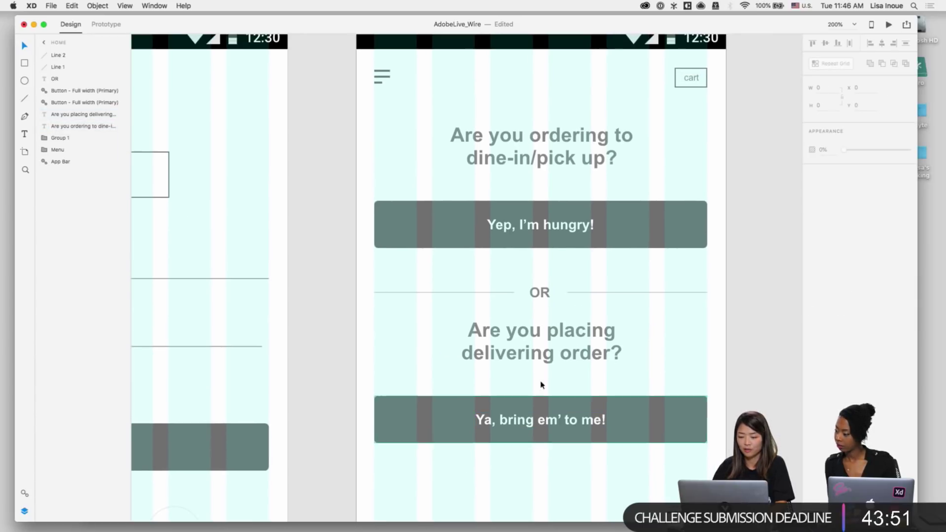
click(544, 339)
drag(543, 339, 532, 352)
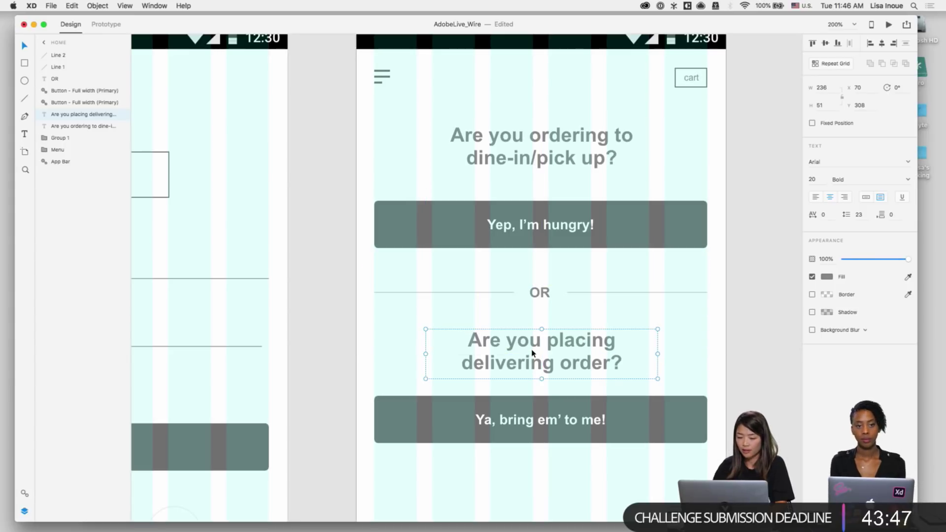
Step: Extend the bottom edge of the Home artboard downward so it becomes a long scrolling page well past the viewport line
click(553, 456)
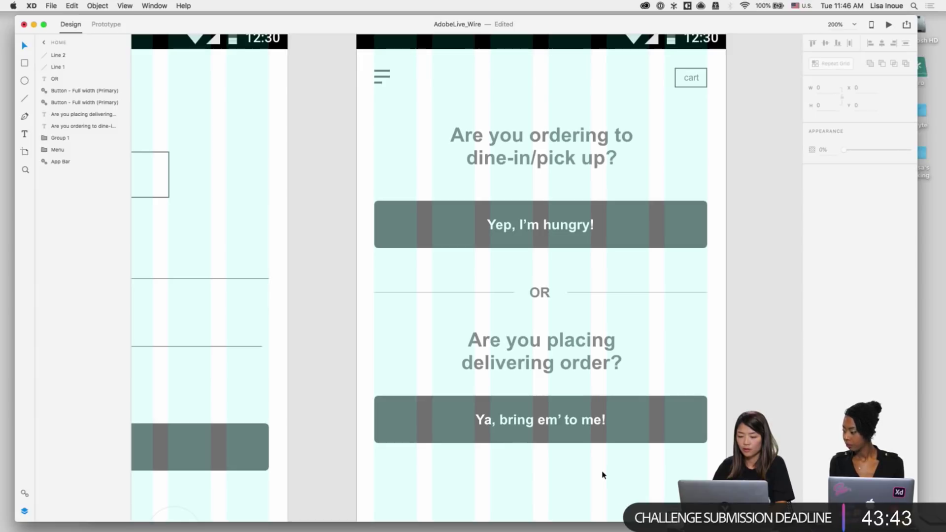
key(super+minus)
scroll(545, 424, right, 2)
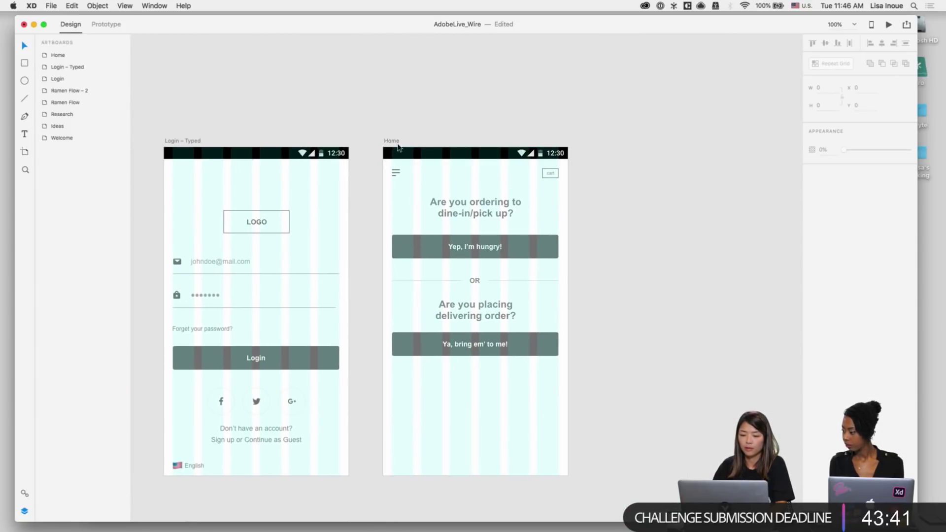
scroll(587, 220, down, 6)
scroll(471, 334, up, 5)
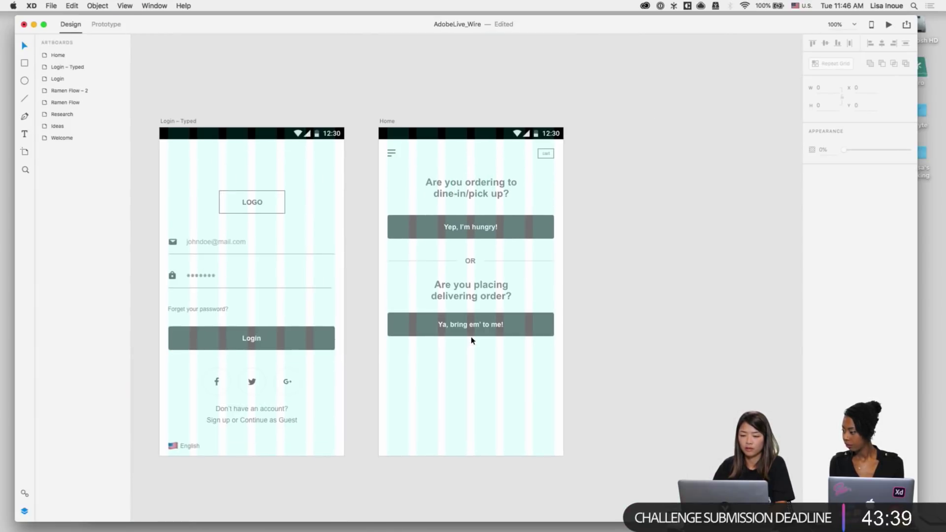
click(388, 122)
scroll(492, 295, down, 5)
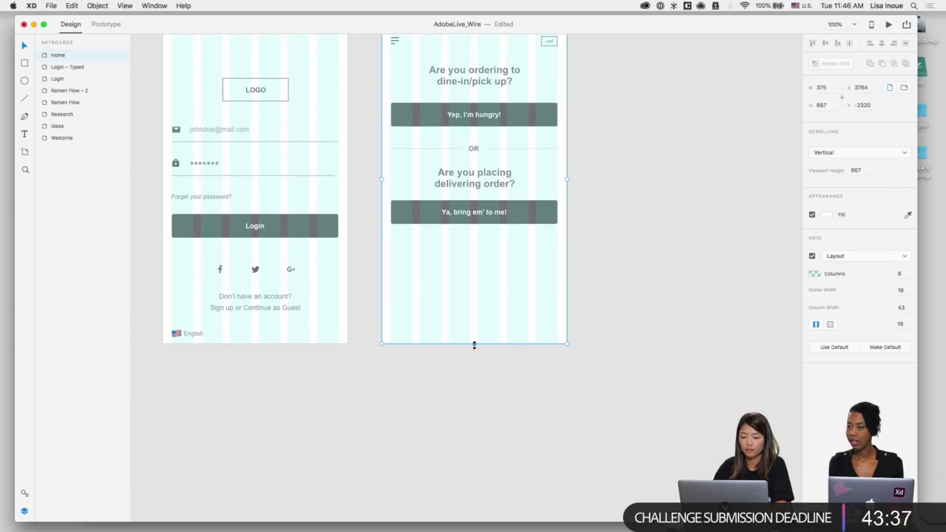
drag(474, 345, 475, 521)
scroll(503, 460, down, 3)
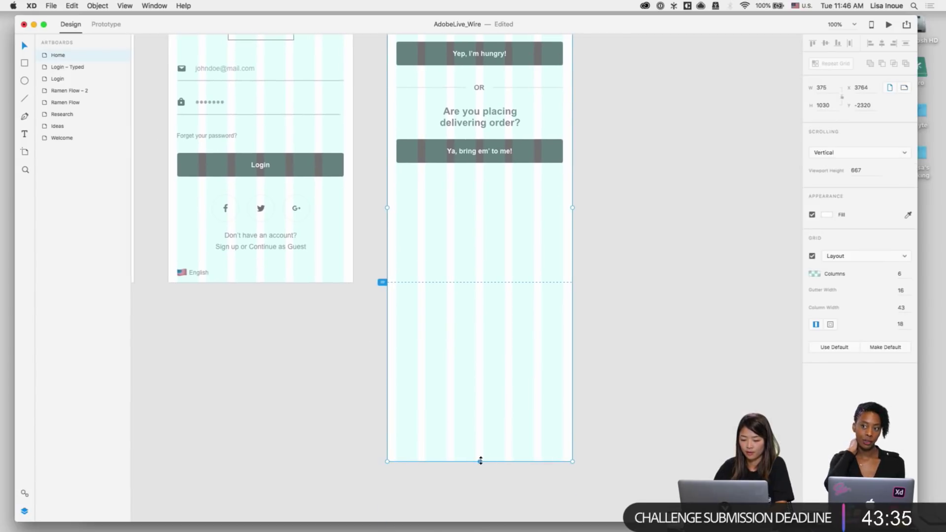
drag(481, 461, 486, 518)
click(661, 360)
scroll(661, 359, up, 8)
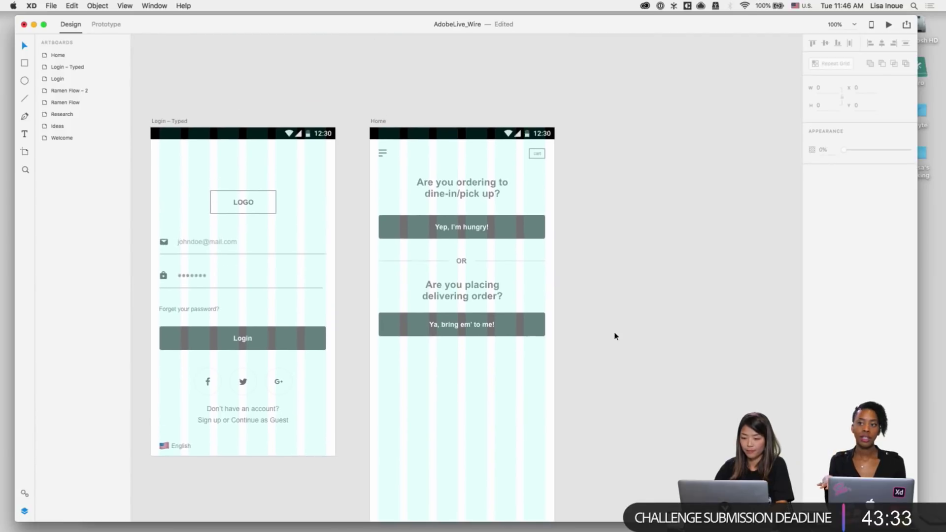
Step: Add the text "What's New?" below the "Ya, bring em' to me!" button and center it horizontally on the Home artboard
scroll(481, 296, down, 1)
scroll(495, 273, up, 5)
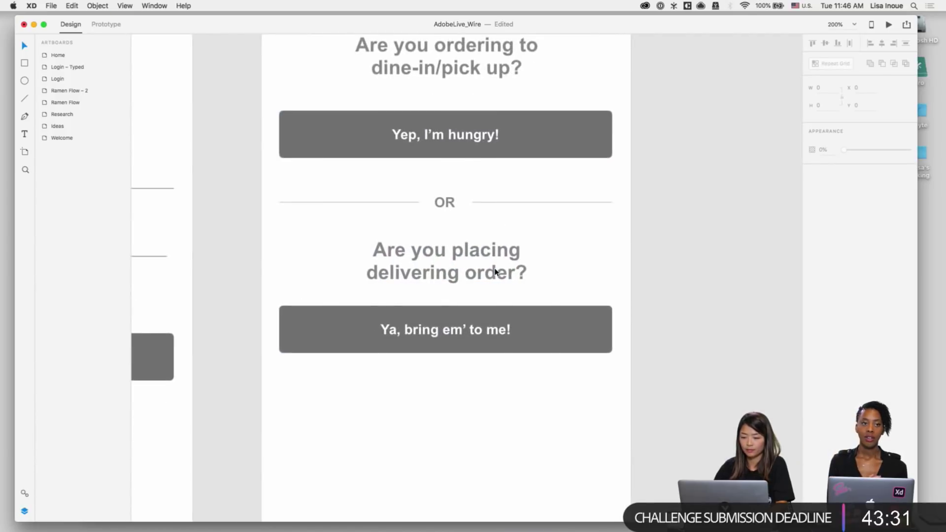
scroll(494, 273, down, 5)
key(t)
click(434, 240)
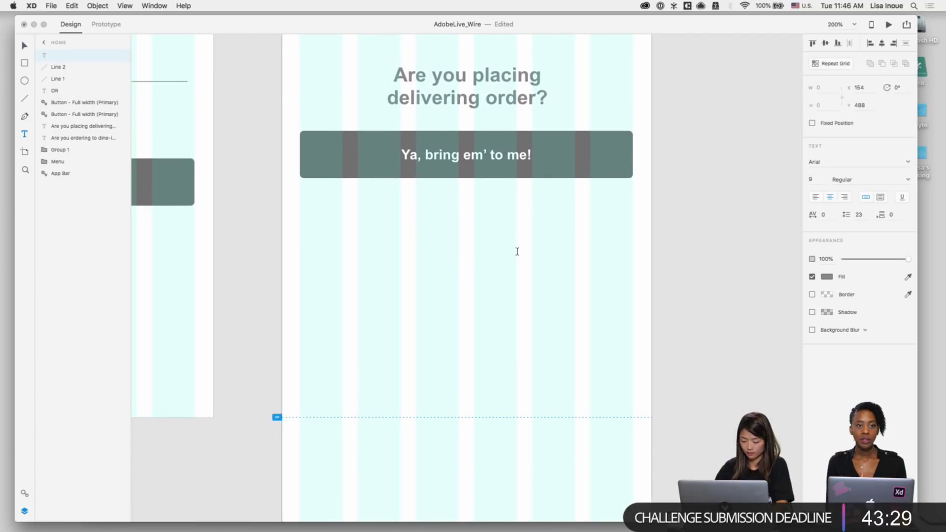
text(What's New?)
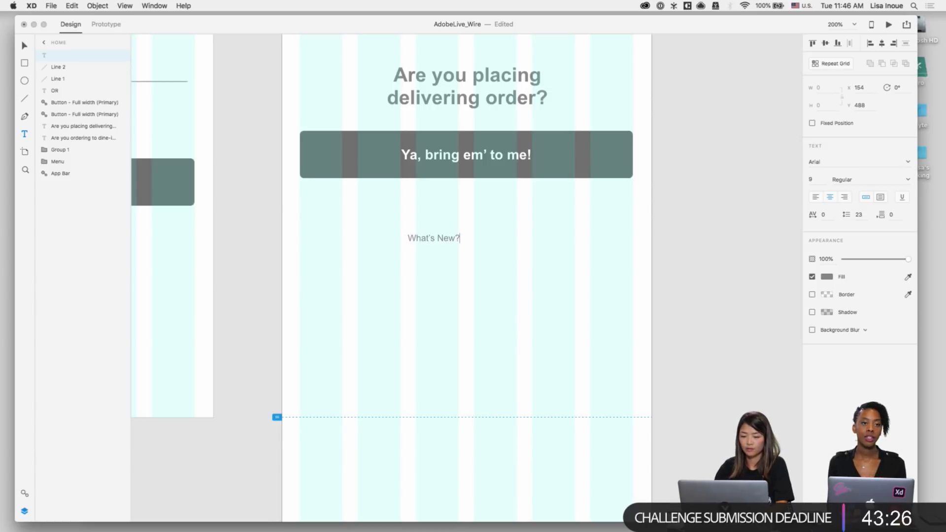
key(Escape)
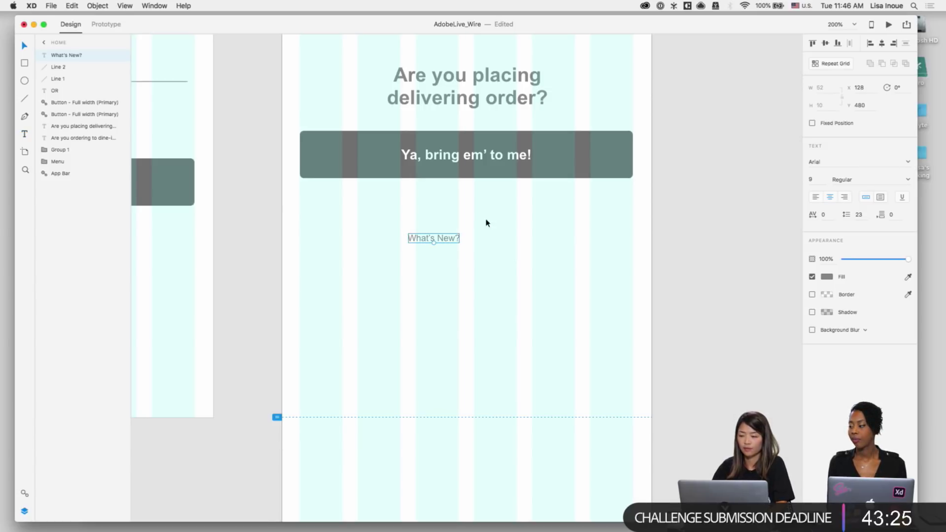
drag(434, 238, 467, 238)
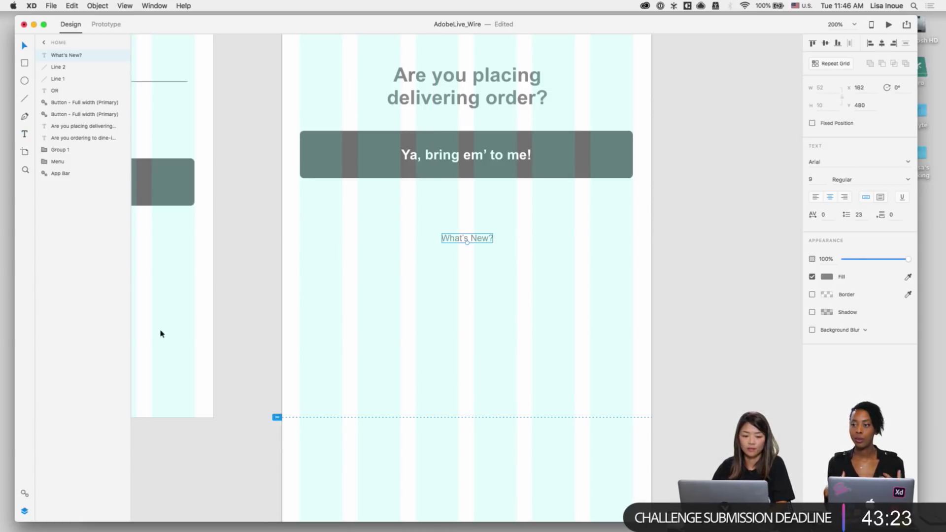
Step: Apply the 12 | Caption character style to the "What's New?" text and shift it slightly down
click(24, 492)
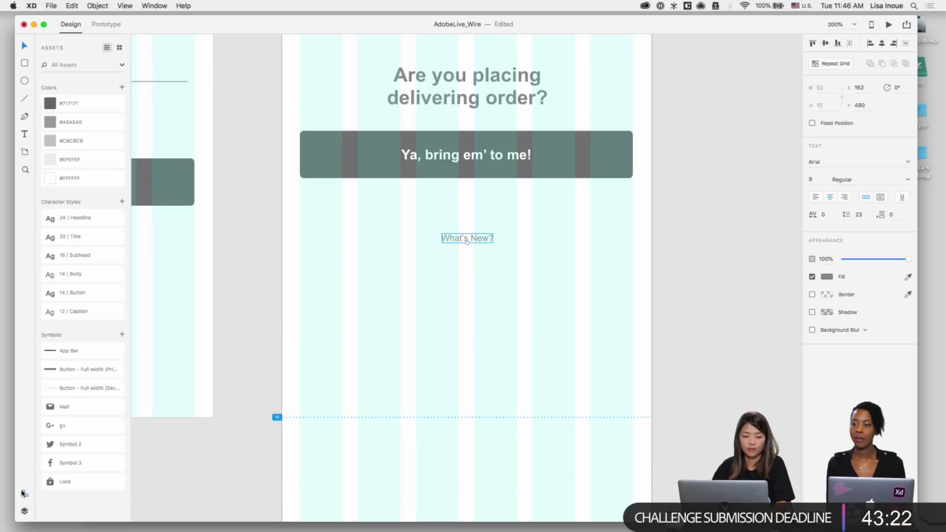
click(64, 312)
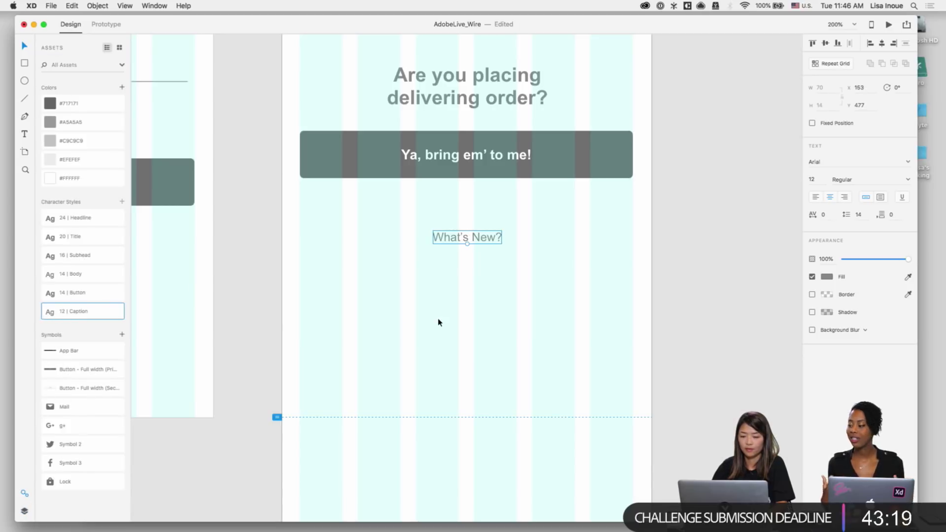
drag(472, 238, 477, 245)
click(476, 292)
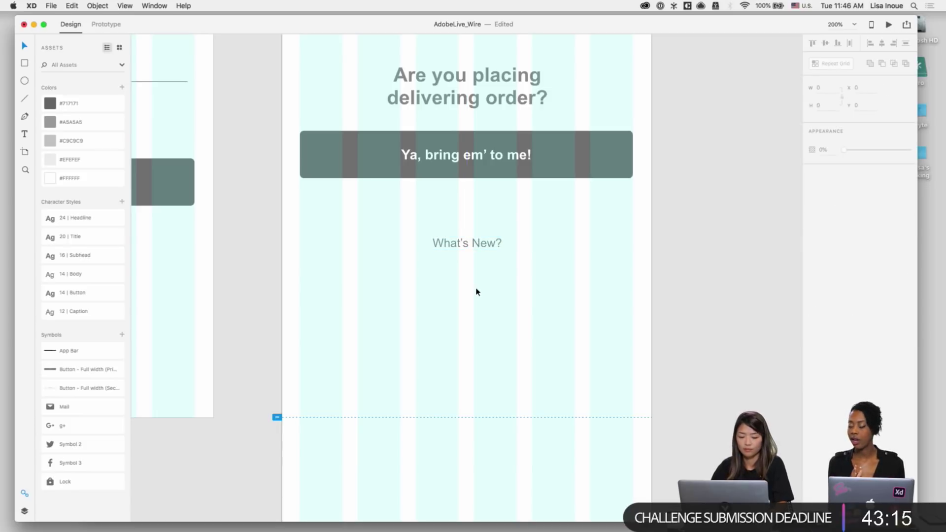
Step: Copy the 10x10 down chevron from x_Wires - Mobile into AdobeLive_Wire and enlarge it to about 97 wide beneath "What's New?"
key(super+grave)
scroll(444, 105, down, 5)
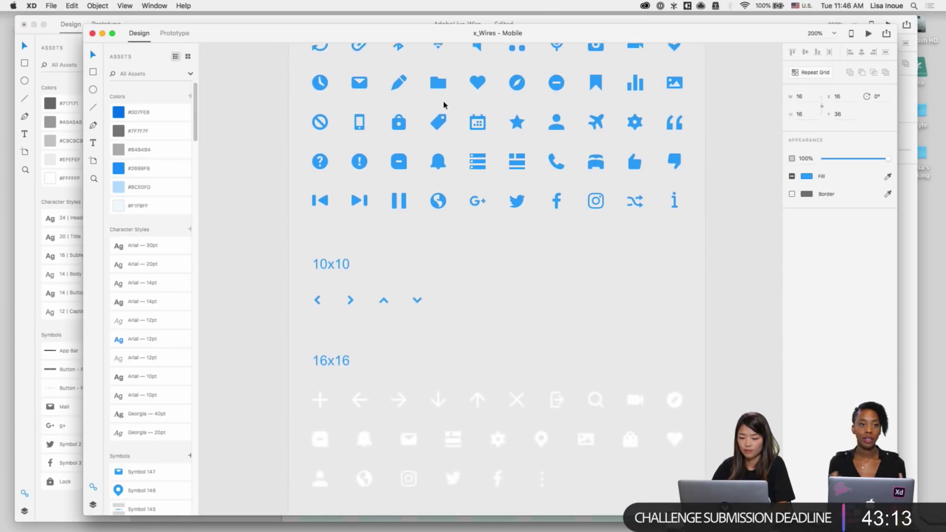
click(403, 258)
drag(403, 258, 423, 274)
click(427, 280)
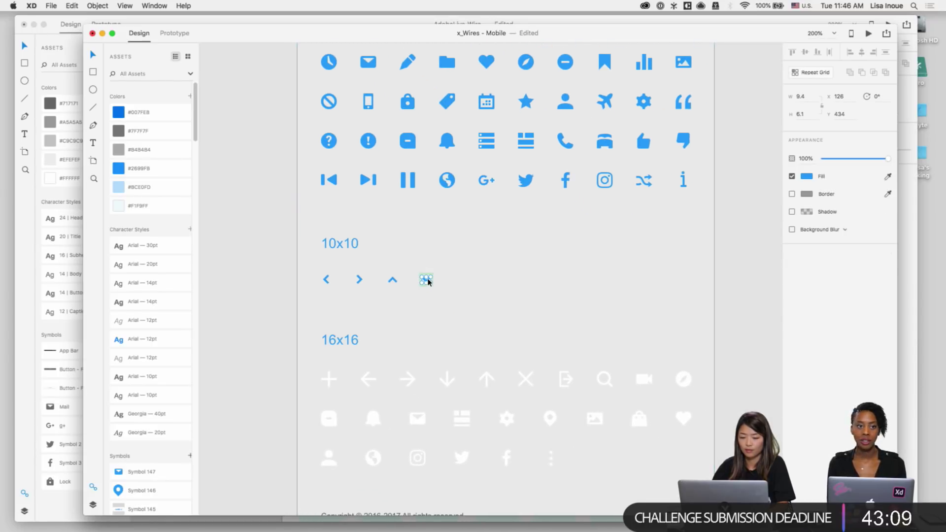
click(82, 340)
key(super+v)
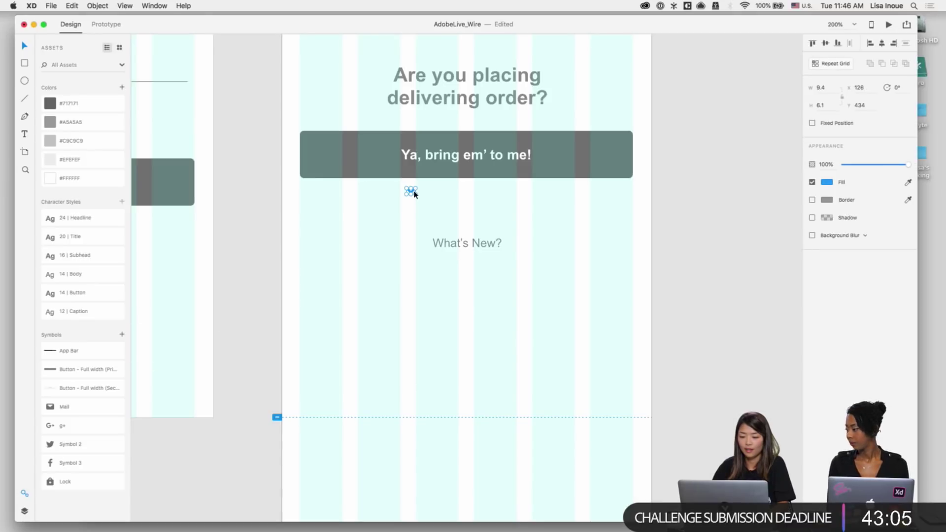
drag(415, 195, 477, 332)
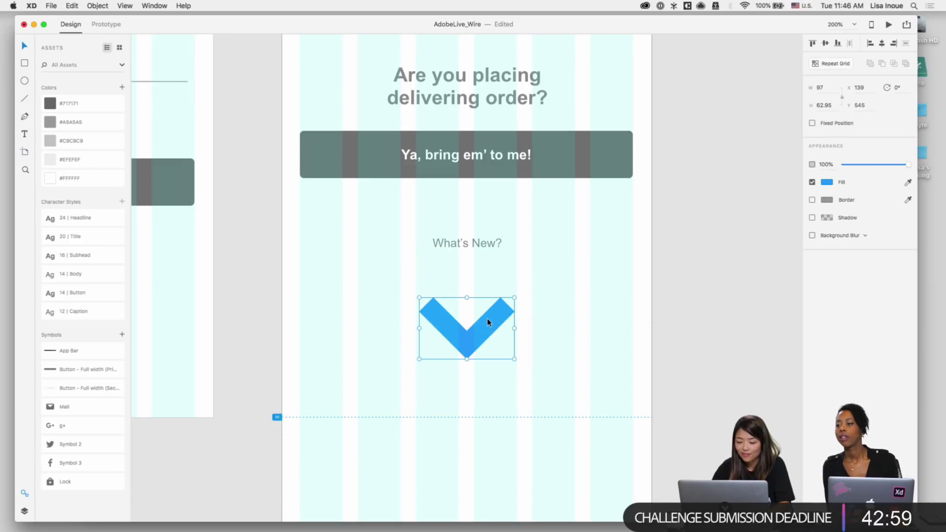
Step: Trace the lower edge of the blue chevron with the Pen tool as a V-shaped line and delete the blue chevron
key(super+equal)
key(p)
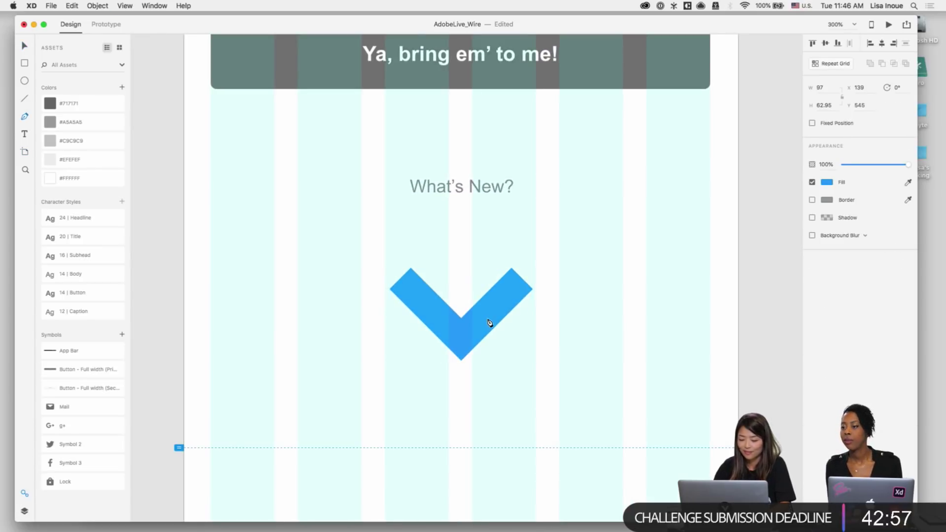
click(389, 292)
click(462, 363)
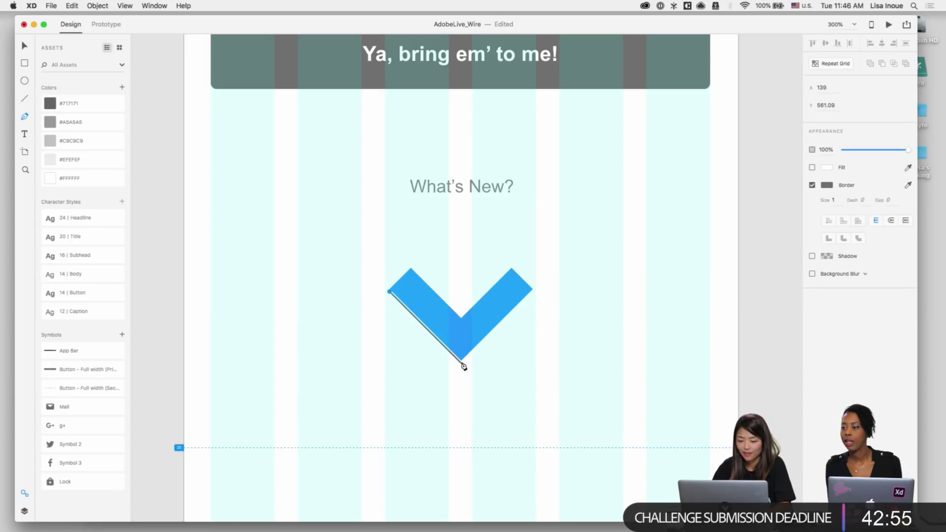
click(533, 293)
key(Escape)
key(Escape)
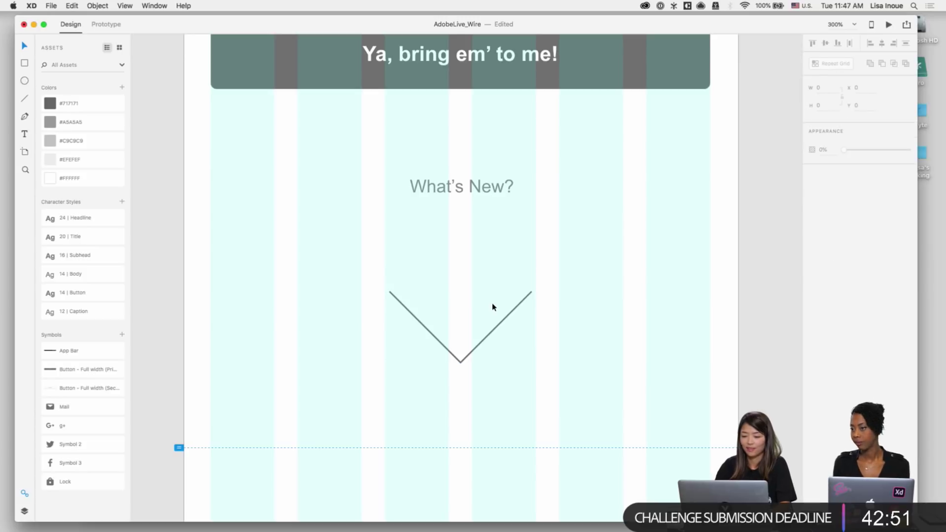
Step: Flatten the V-shaped line to a height of about 18 and give it a lighter gray border
click(465, 357)
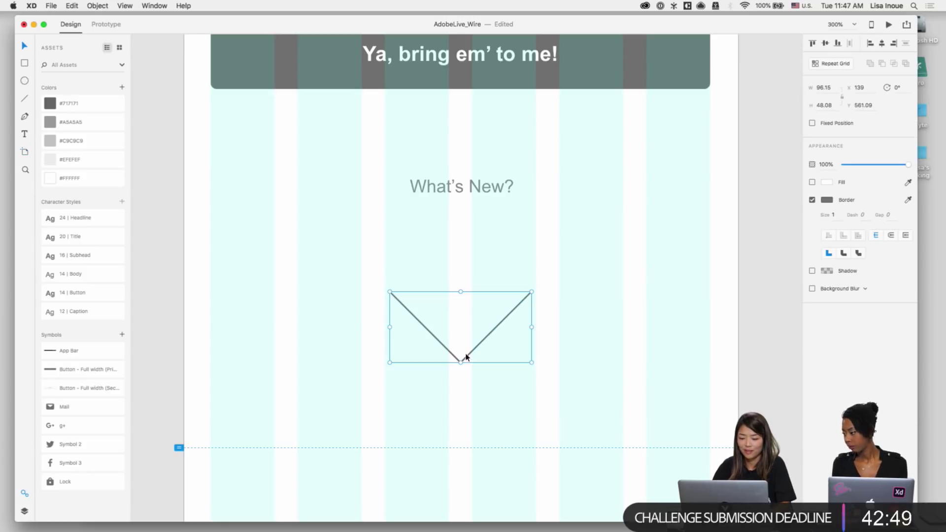
drag(461, 363, 461, 319)
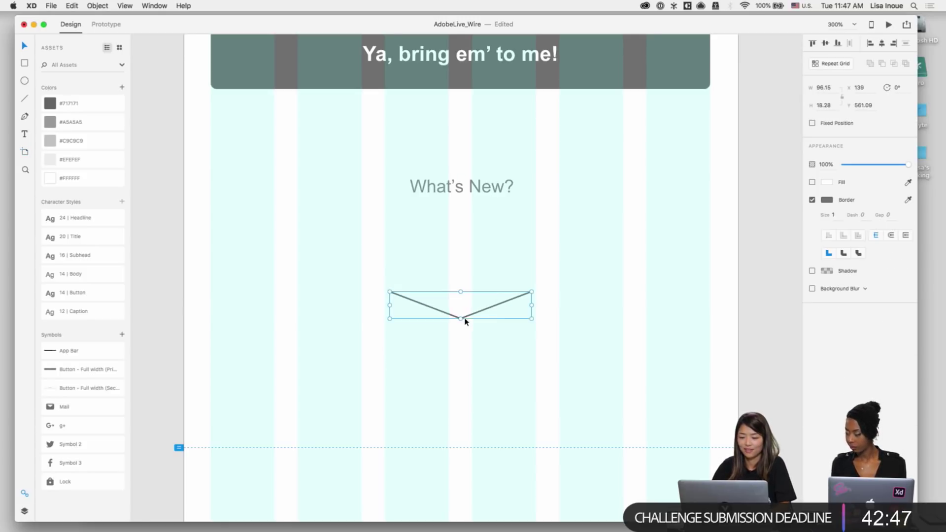
click(508, 307)
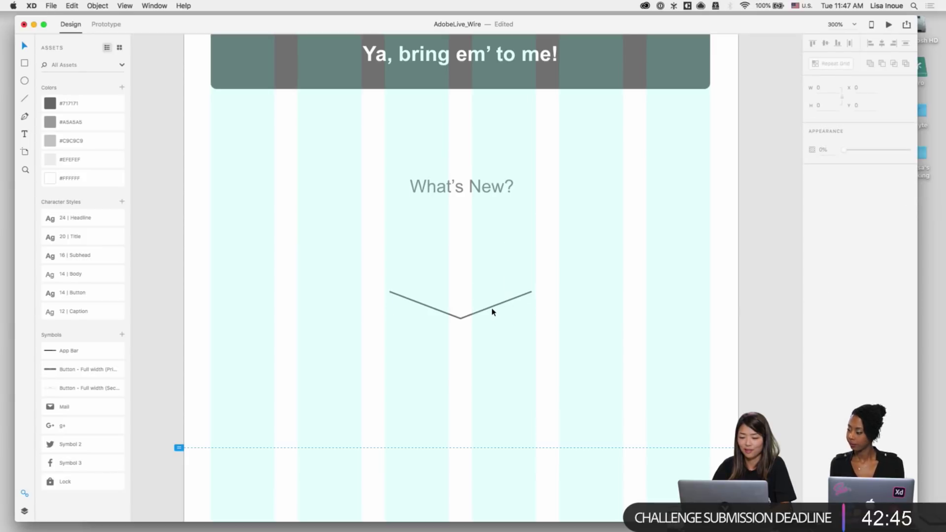
click(492, 311)
key(Escape)
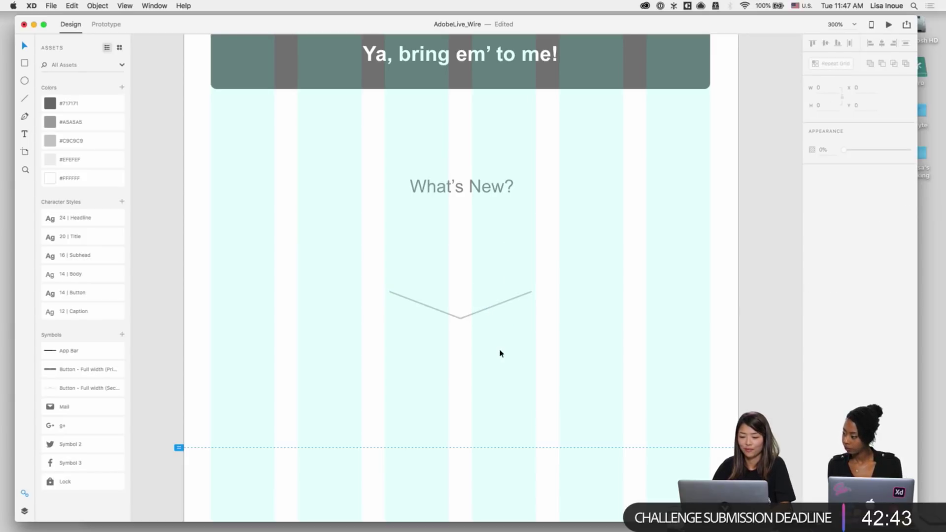
Step: Move the chevron line up so it sits closer beneath the "What's New?" text
key(super+minus)
scroll(500, 353, up, 2)
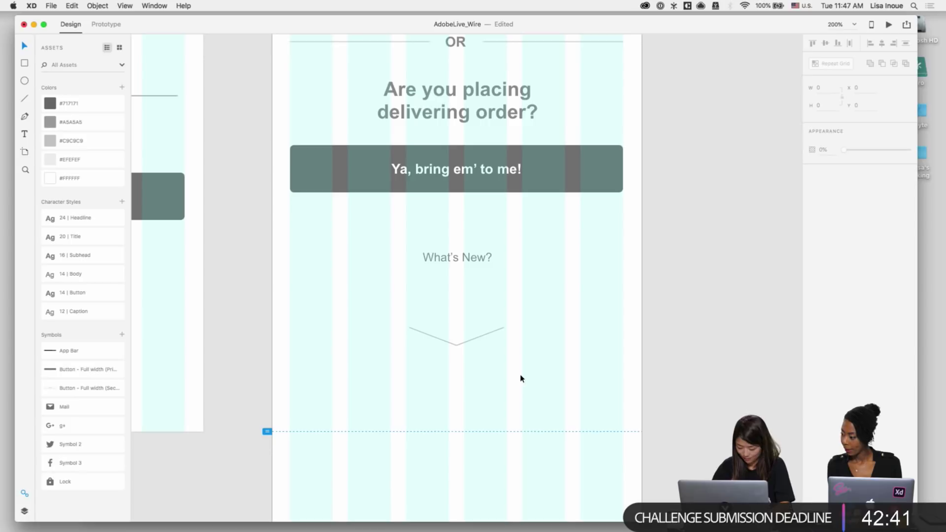
key(super+minus)
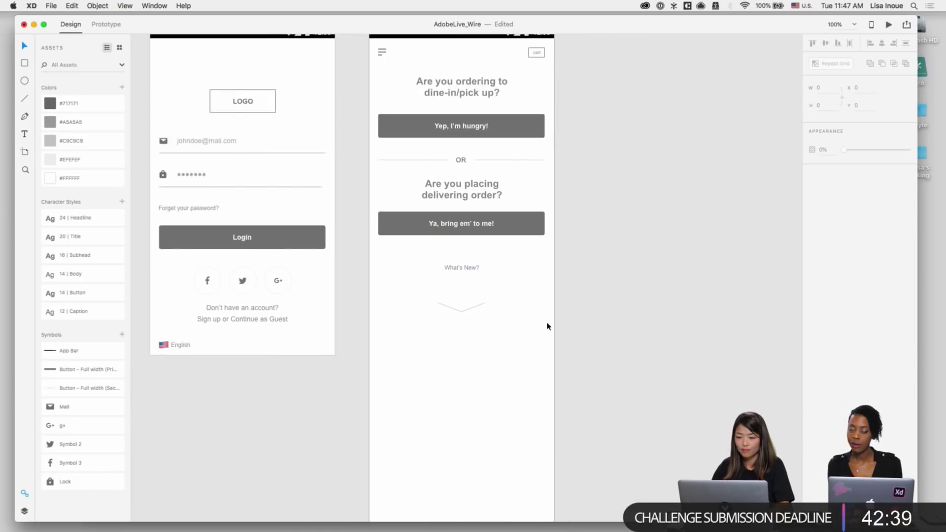
scroll(547, 325, up, 1)
drag(529, 323, 461, 262)
click(522, 315)
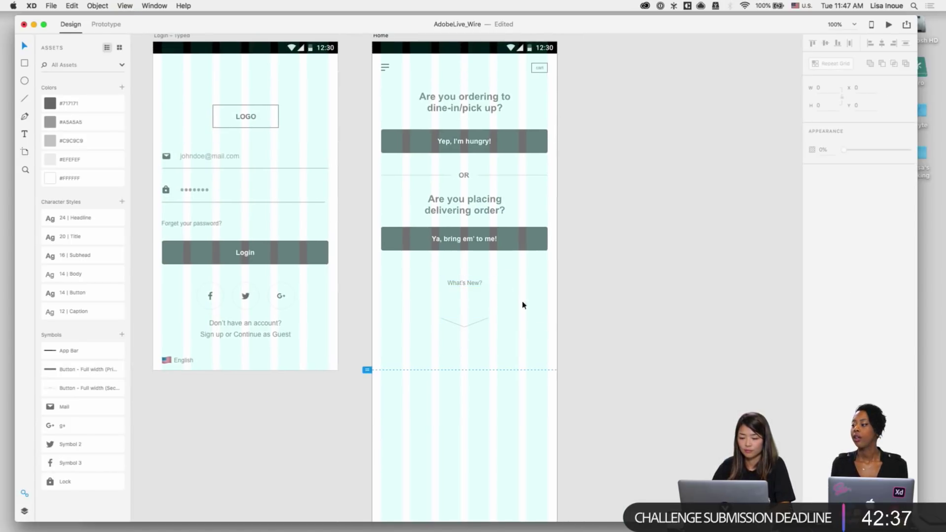
drag(477, 320, 477, 306)
click(519, 304)
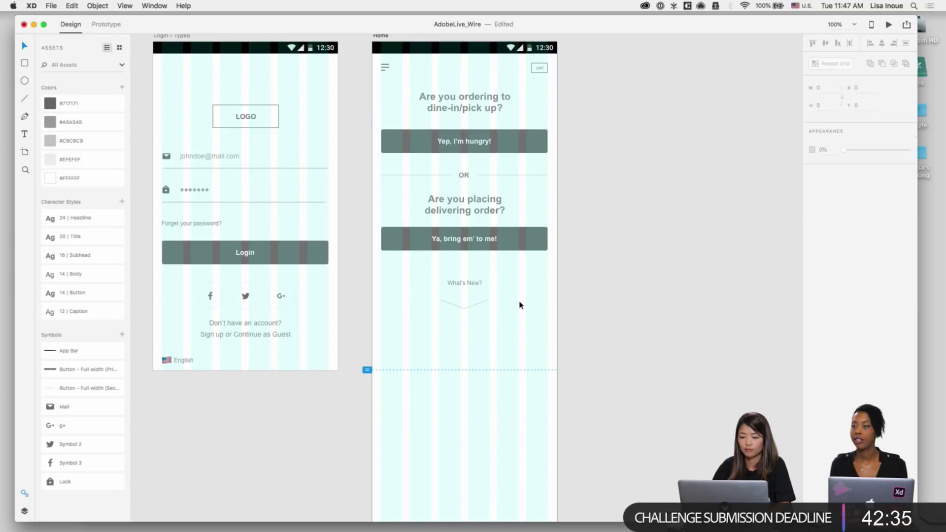
Step: Move all the Home content below the app bar, from the first heading to the chevron, down to Y 129.12
drag(552, 315, 432, 117)
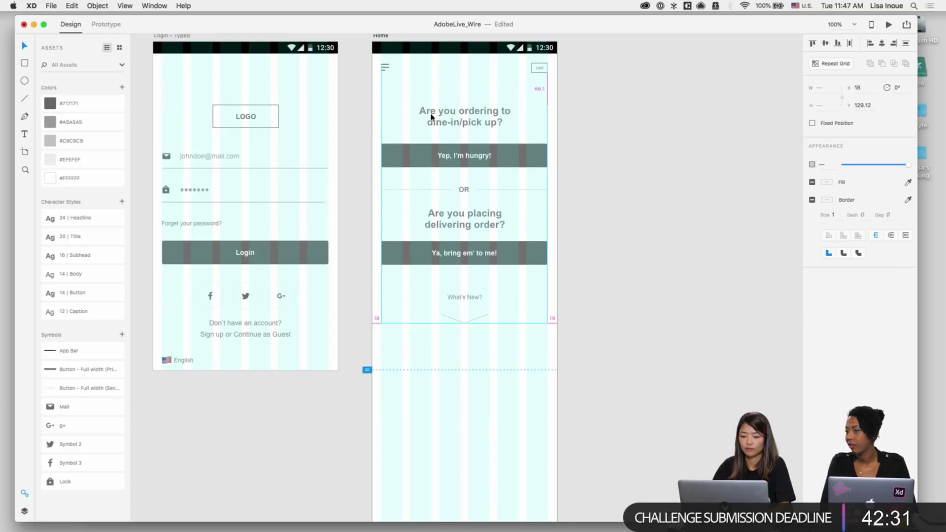
click(567, 173)
key(super+equal)
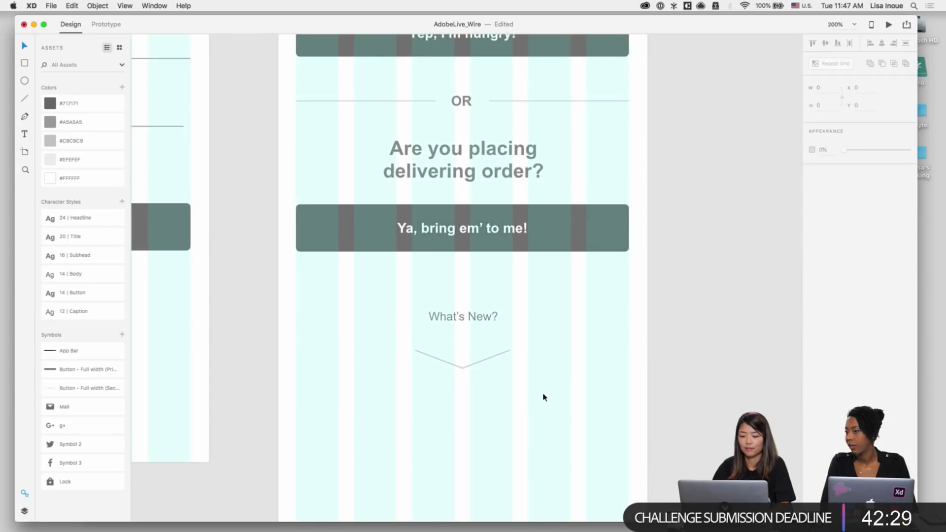
key(super+minus)
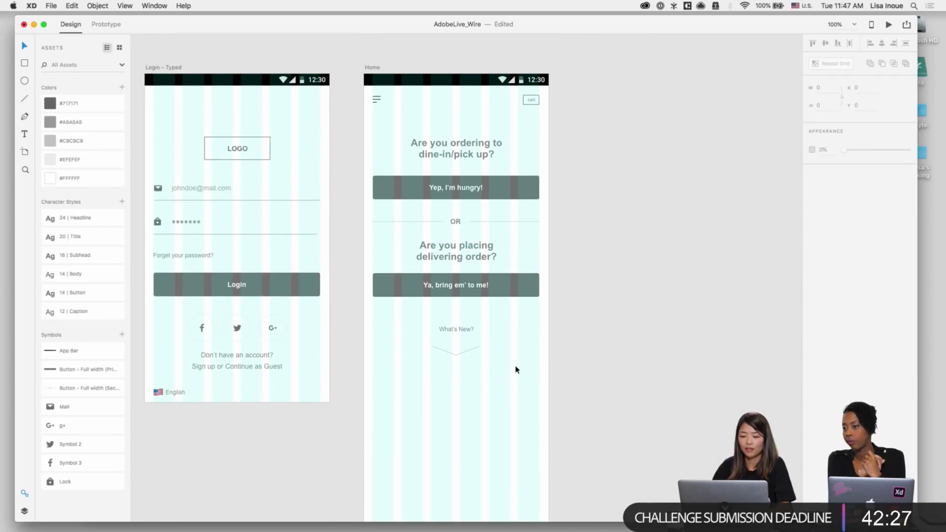
Step: Move the delivery section, "What's New?" and chevron down to Y 386.12, and lower the OR divider to sit midway between both sections
drag(534, 351, 448, 282)
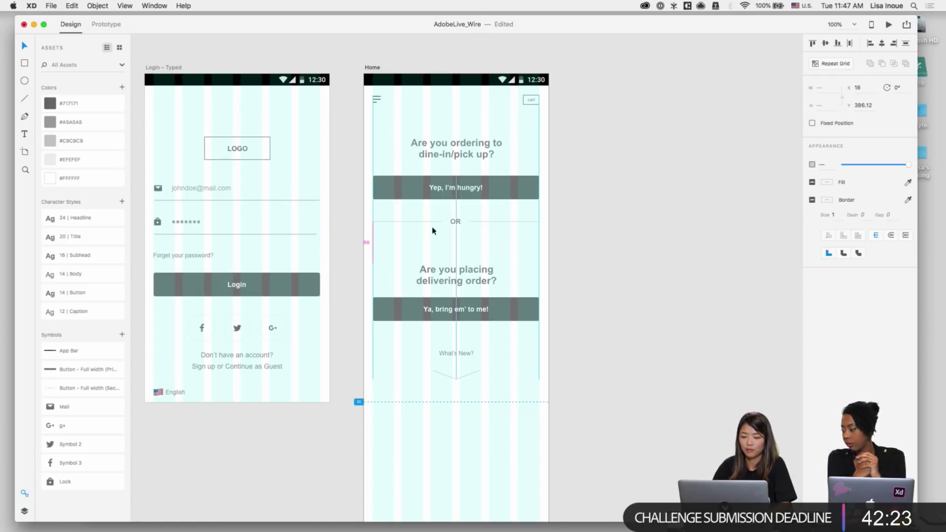
click(501, 223)
key(shift+Down)
key(shift+Down)
key(shift+Down)
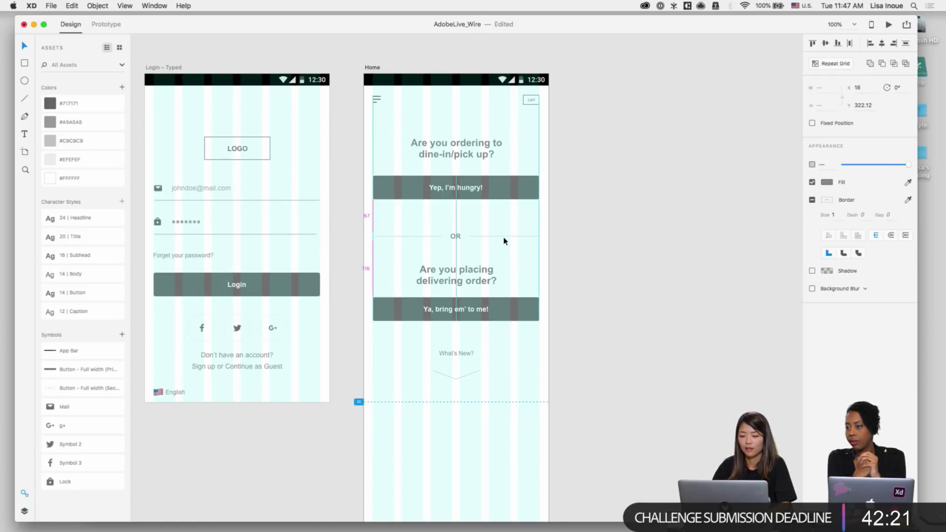
key(shift+Up)
Step: Move the dine-in/pick up heading and its button down together to Y 139.12
click(377, 144)
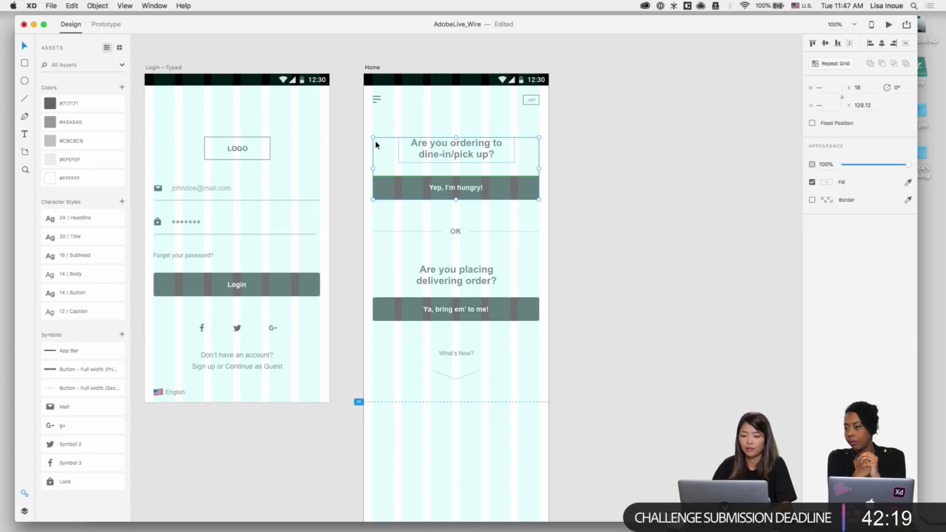
key(shift+Down)
key(shift+Down)
key(shift+Up)
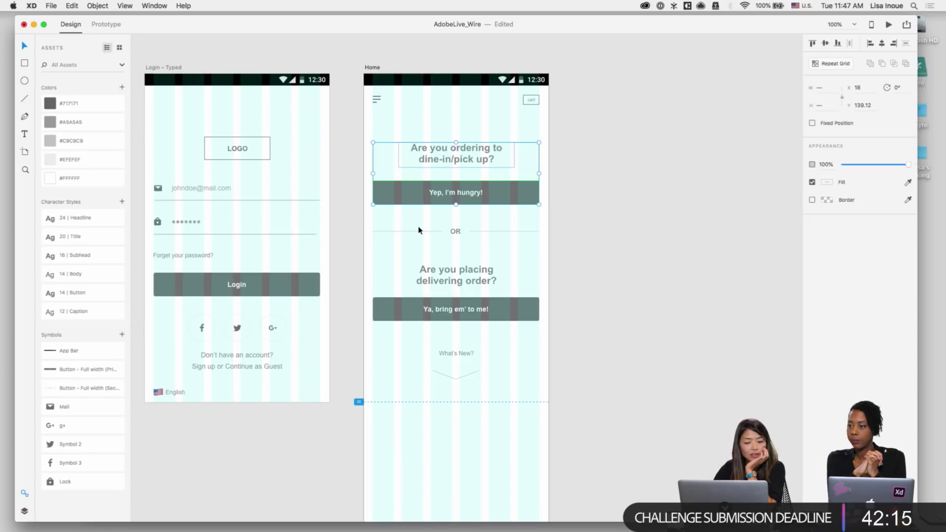
Step: Lower the OR text and its divider lines to Y 322.12, between the two ordering sections
click(432, 225)
click(439, 231)
key(shift+Down)
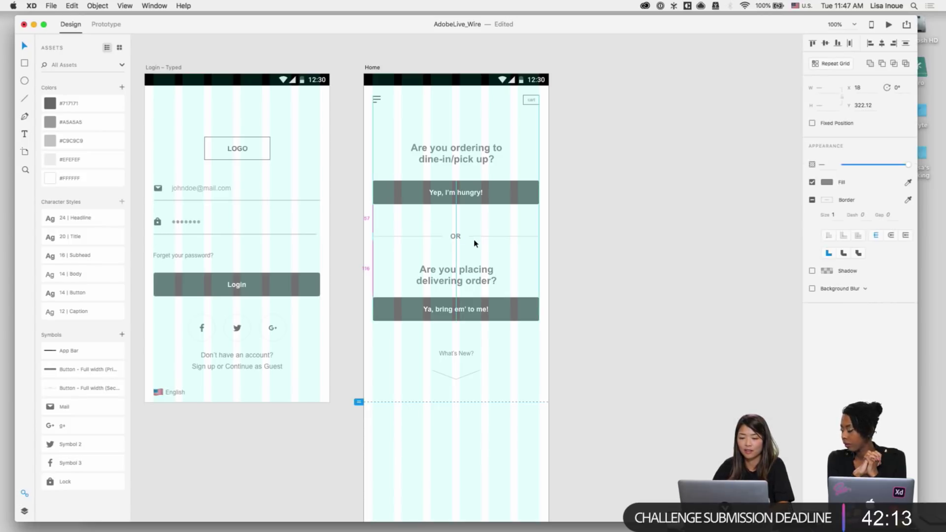
click(507, 265)
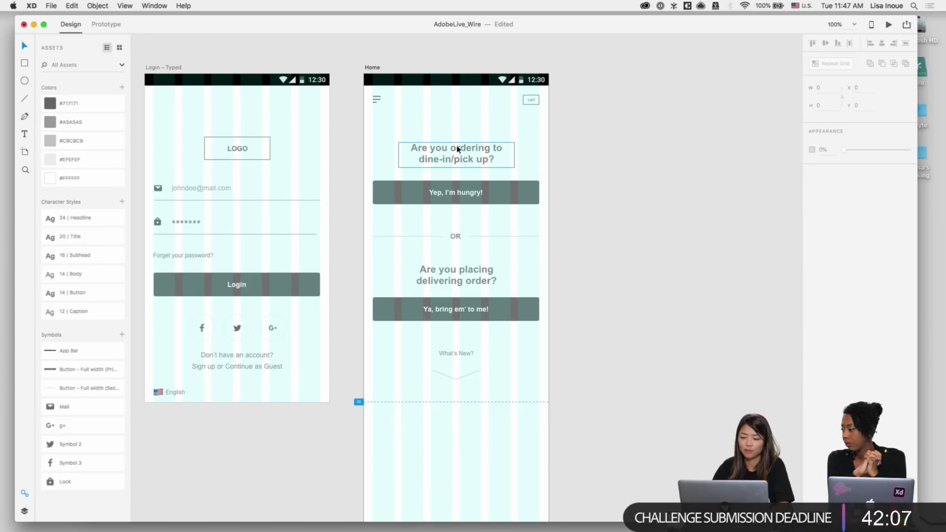
Step: Add the text "Today's Special" just below the Home artboard's viewport line and align its left edge to X 18
scroll(458, 163, down, 5)
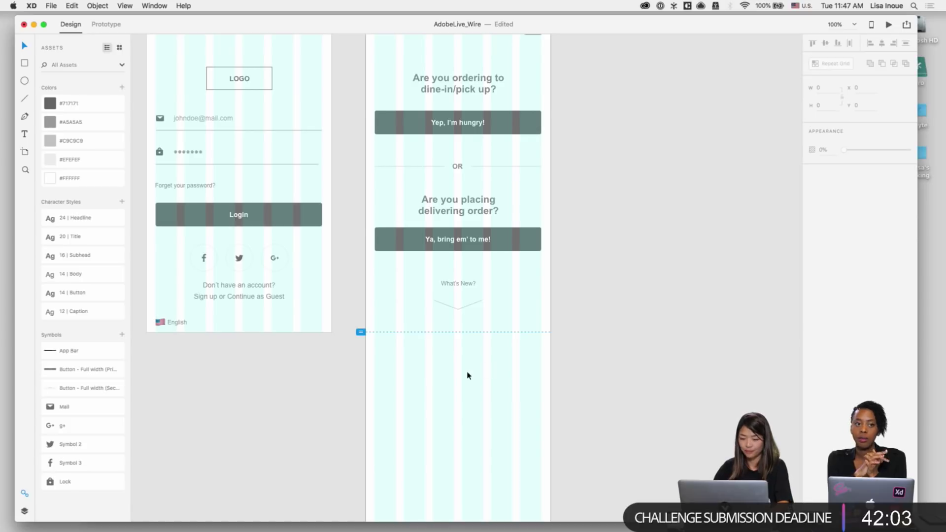
scroll(468, 376, down, 1)
key(t)
click(380, 331)
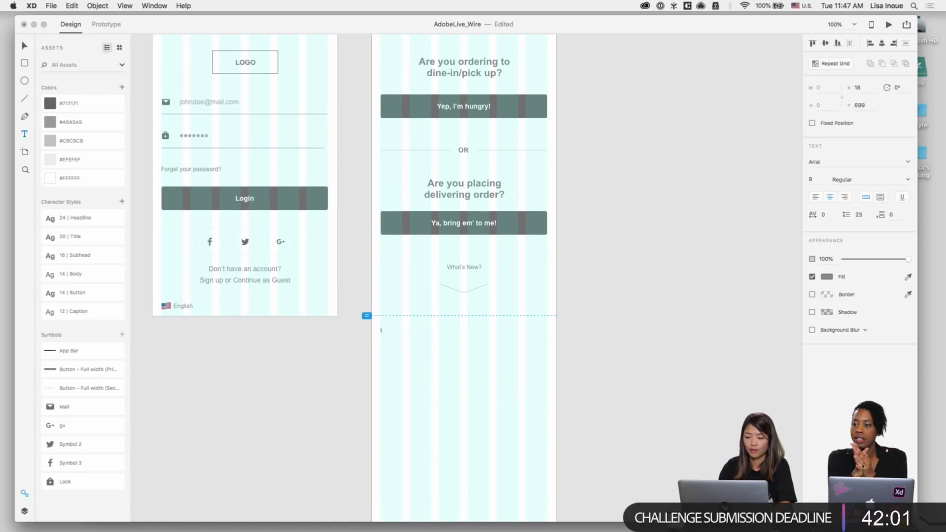
text(Today's Sp)
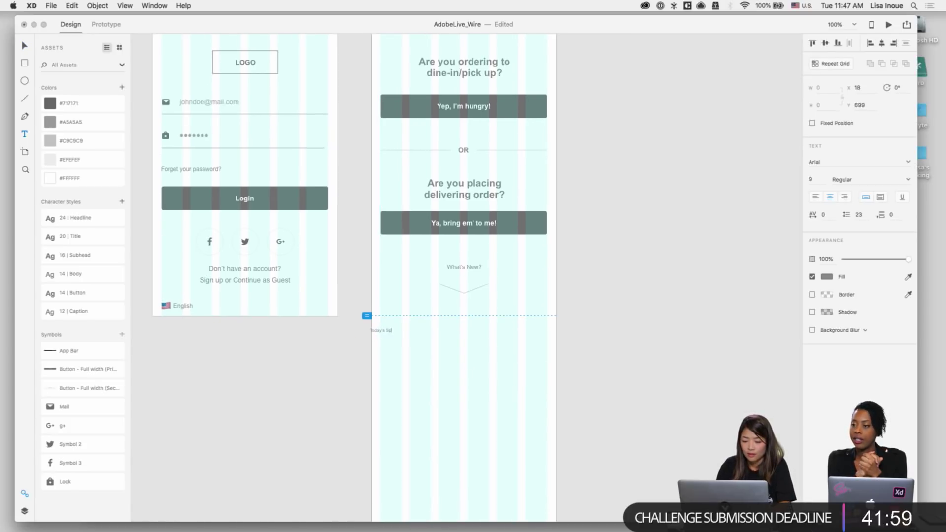
text(e)
text( S)
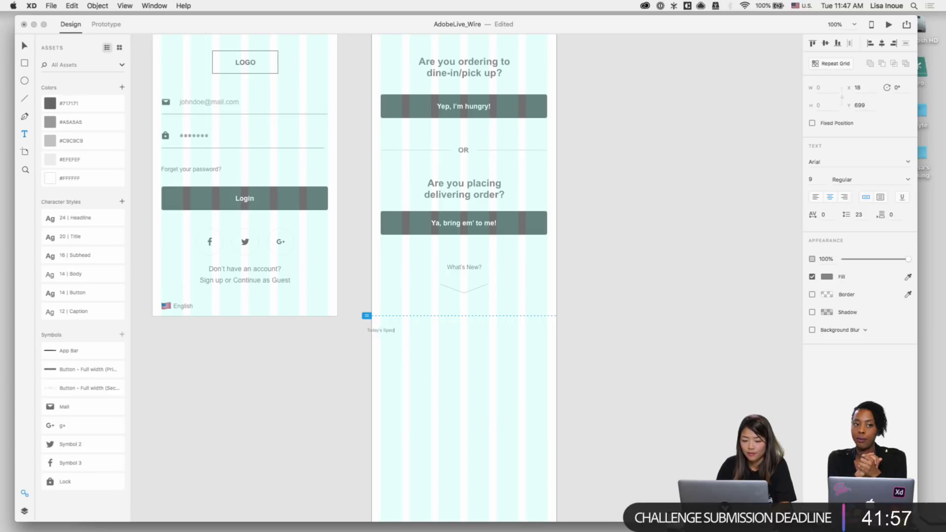
click(387, 330)
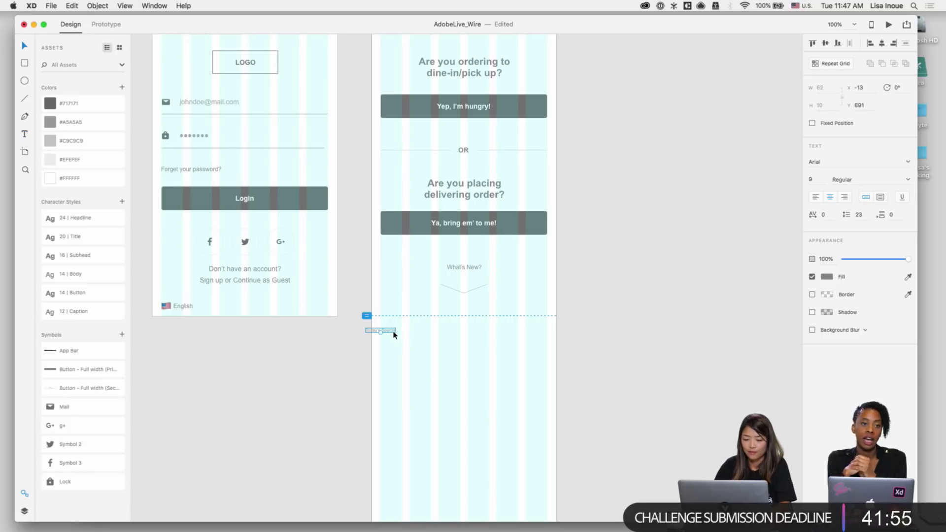
drag(395, 335, 410, 335)
click(24, 511)
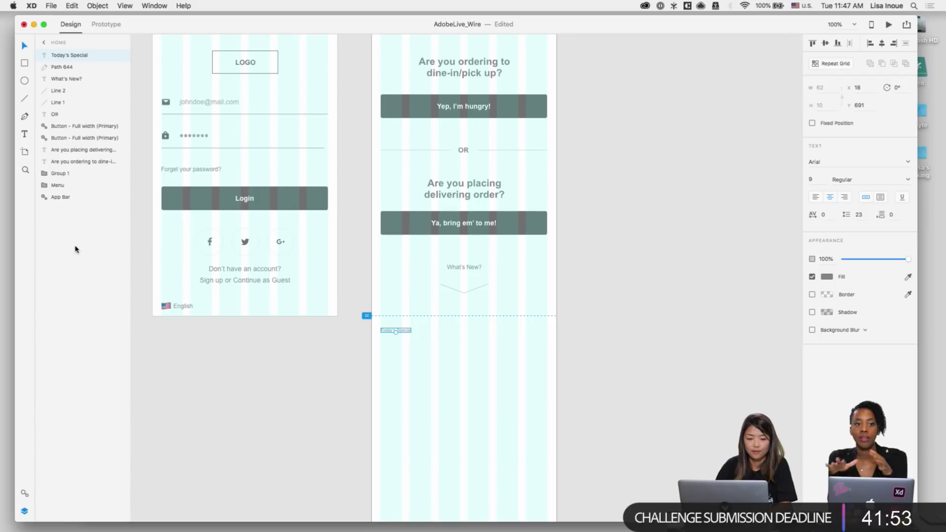
click(24, 493)
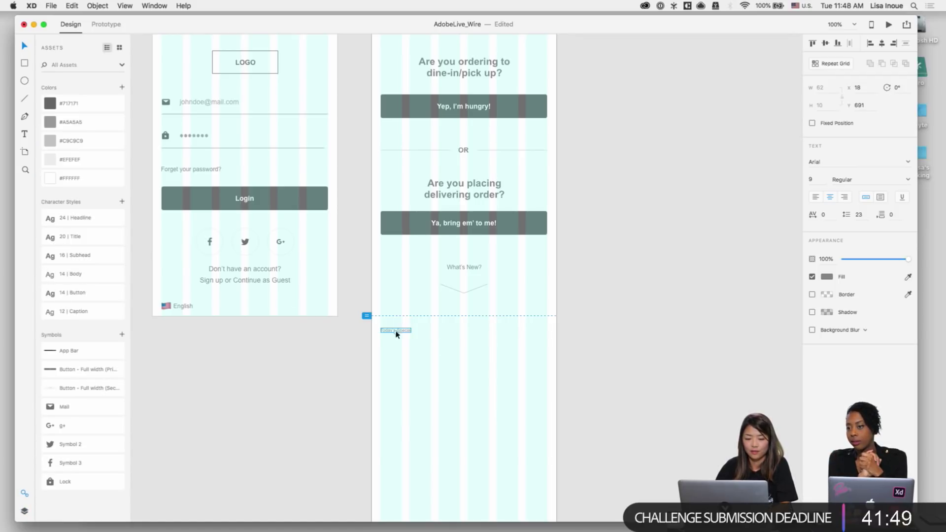
Step: Apply the 14 | Button character style to "Today's Special" and nudge the text right to X 16
click(433, 359)
key(super+equal)
scroll(344, 337, down, 3)
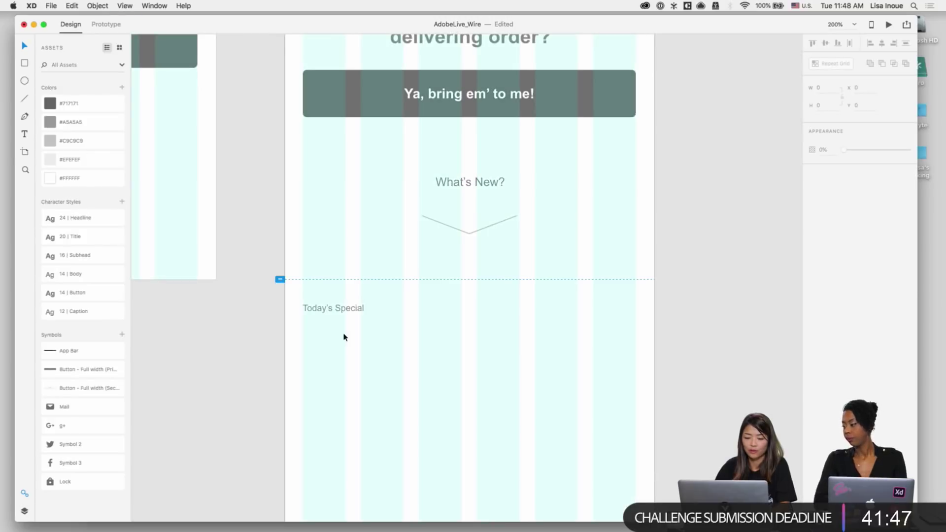
click(338, 310)
click(52, 294)
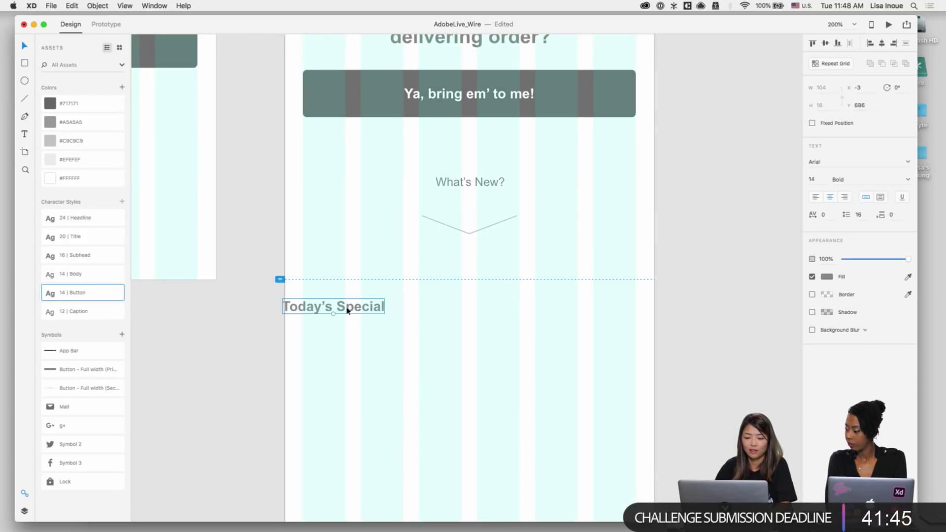
key(Right)
key(Right)
key(Right)
key(Right)
key(Right)
key(Right)
key(Right)
key(Right)
key(Right)
key(Right)
key(Right)
key(Right)
key(Right)
key(Right)
key(Right)
key(Right)
key(Right)
key(Right)
key(Right)
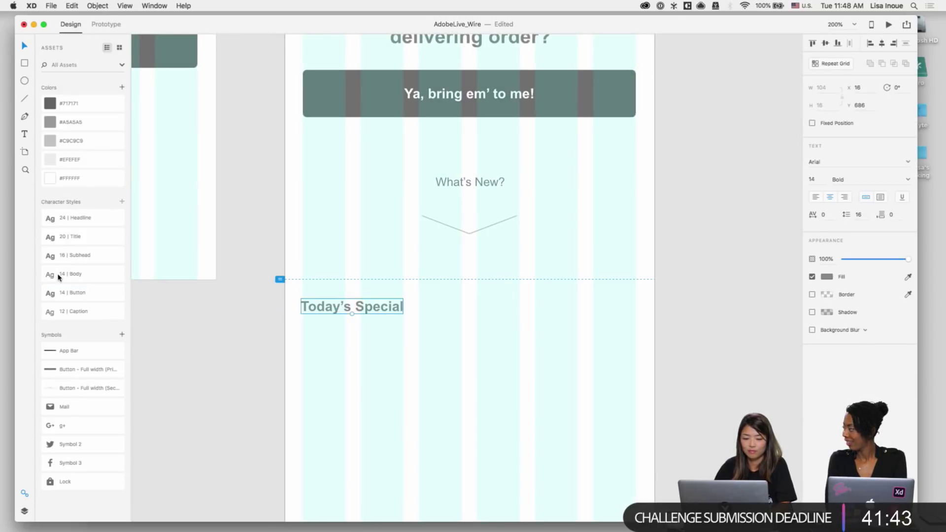
Step: Apply the 16 | Subhead character style to "Today's Special" and position the text at X 16, Y 696
click(52, 256)
drag(317, 309, 326, 313)
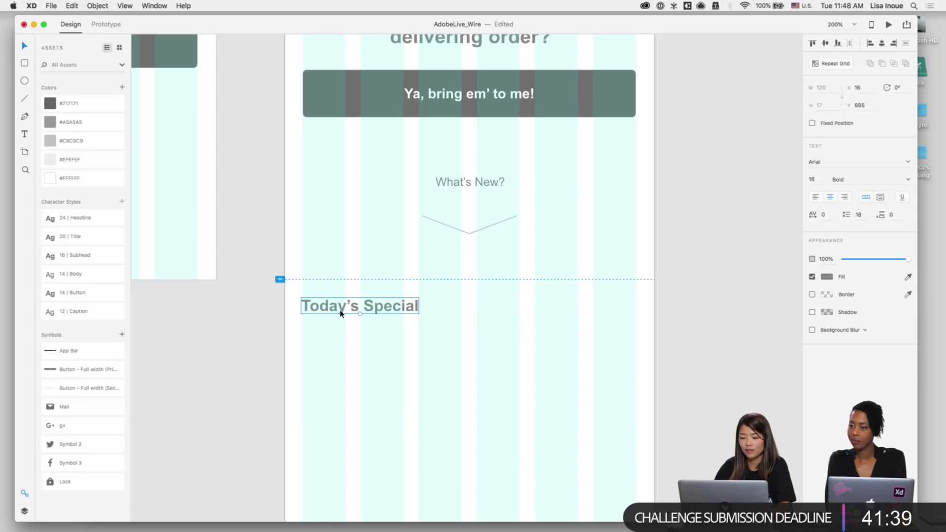
key(super+minus)
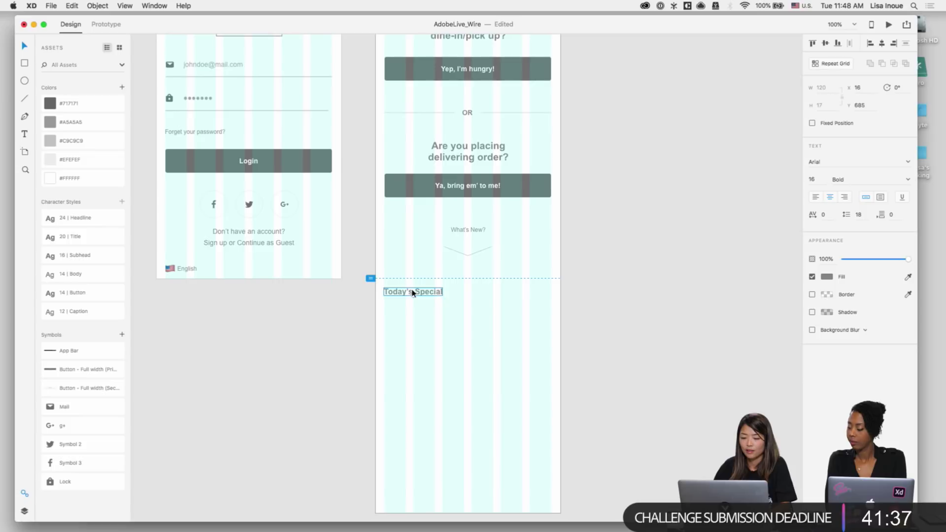
drag(413, 293, 412, 284)
key(shift+Down)
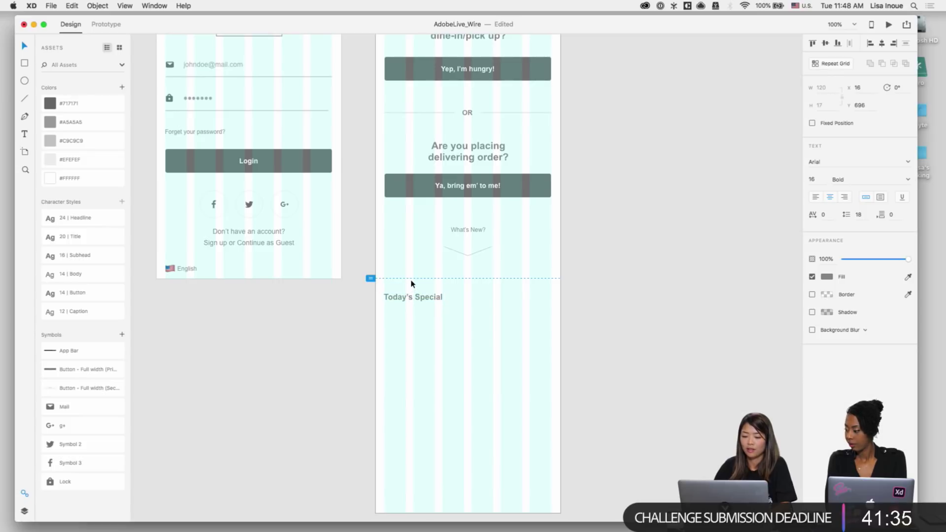
click(484, 342)
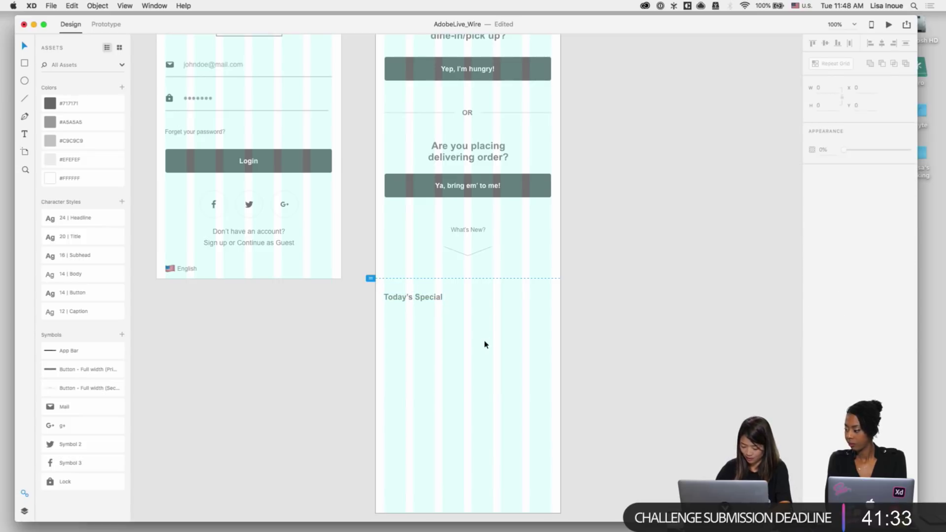
Step: Extend the bottom edge of the Home artboard downward to make more room below the "Today's Special" heading
scroll(484, 342, down, 2)
key(super+minus)
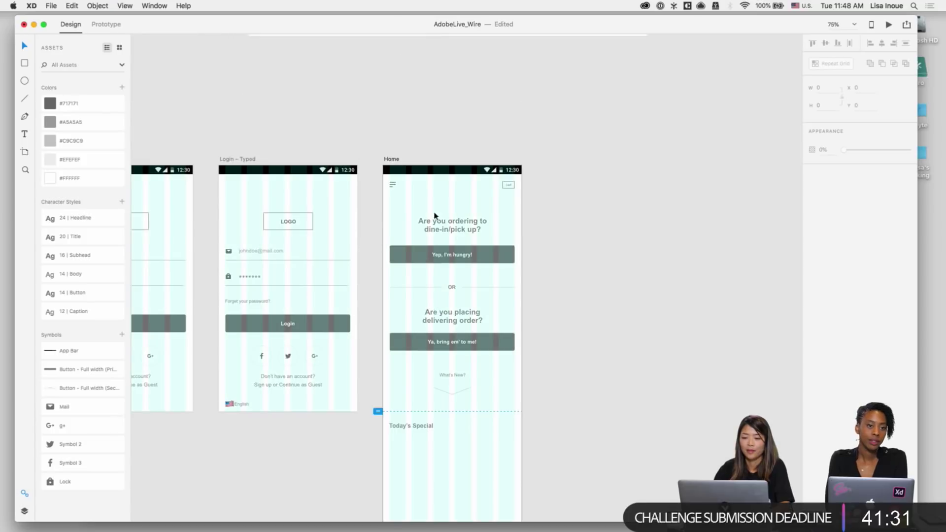
click(487, 225)
scroll(487, 225, down, 5)
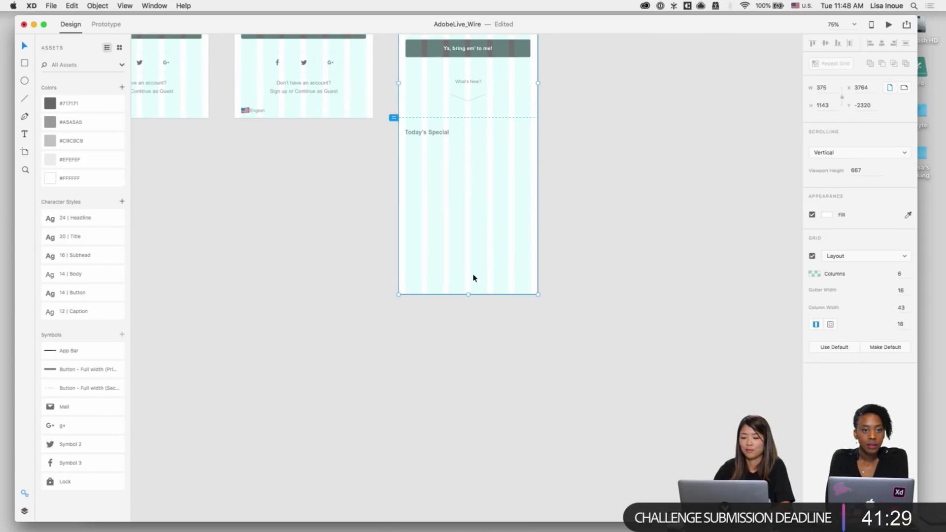
drag(468, 294, 473, 488)
click(580, 339)
key(super+plus)
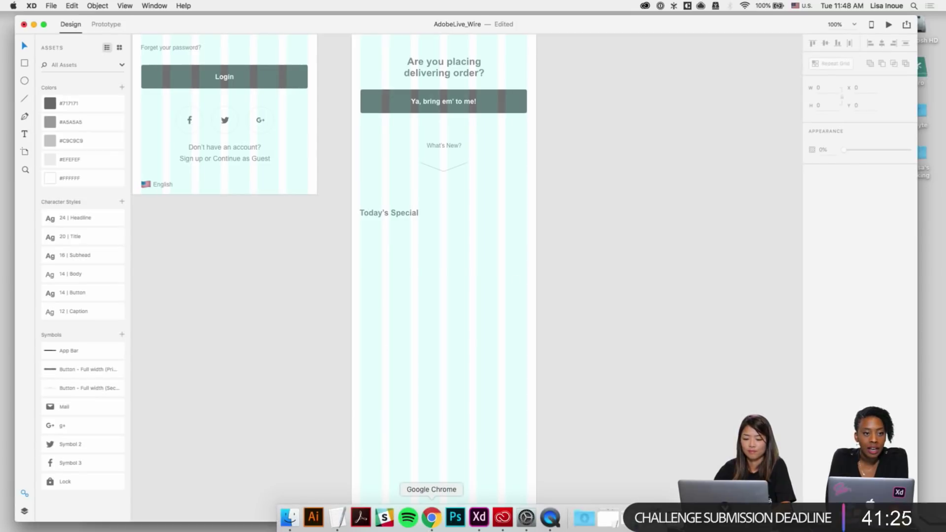
Step: In the x_Material-design file, draw a 360 × 202 rectangle from the top bar to the 16:9 line on the Screen Ratio Keylines artboard
key(super+grave)
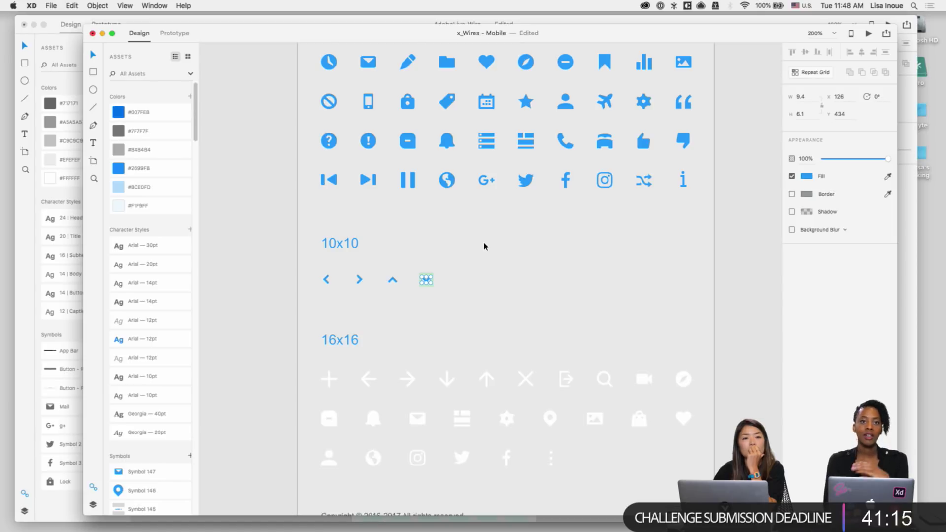
click(492, 300)
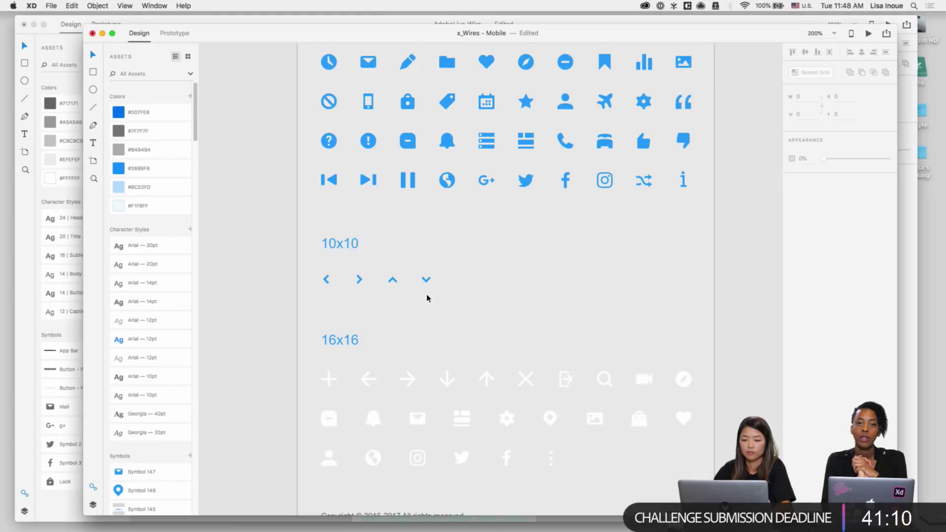
key(super+grave)
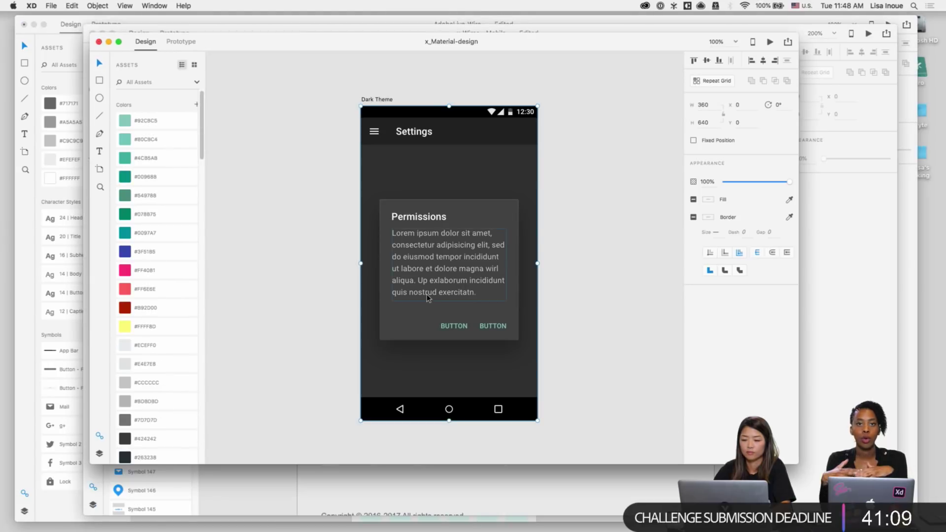
click(610, 243)
scroll(613, 243, down, 6)
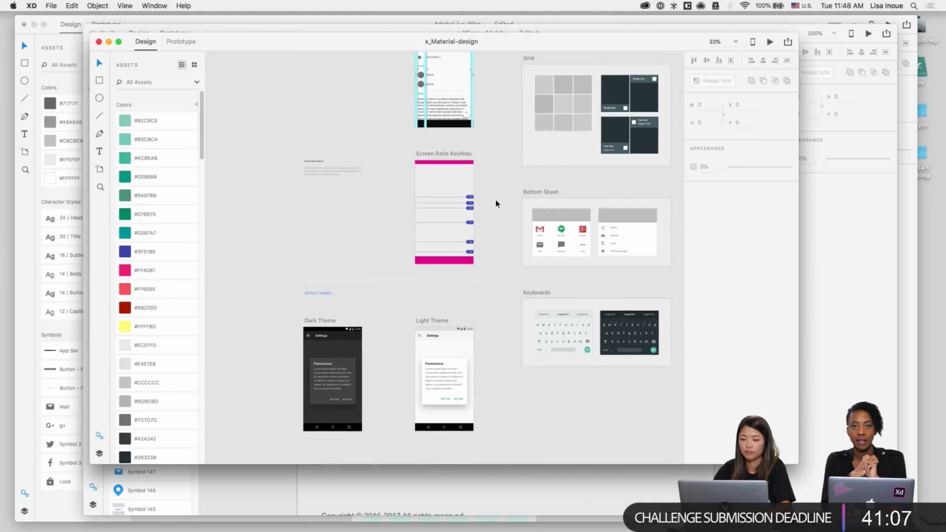
scroll(508, 188, up, 6)
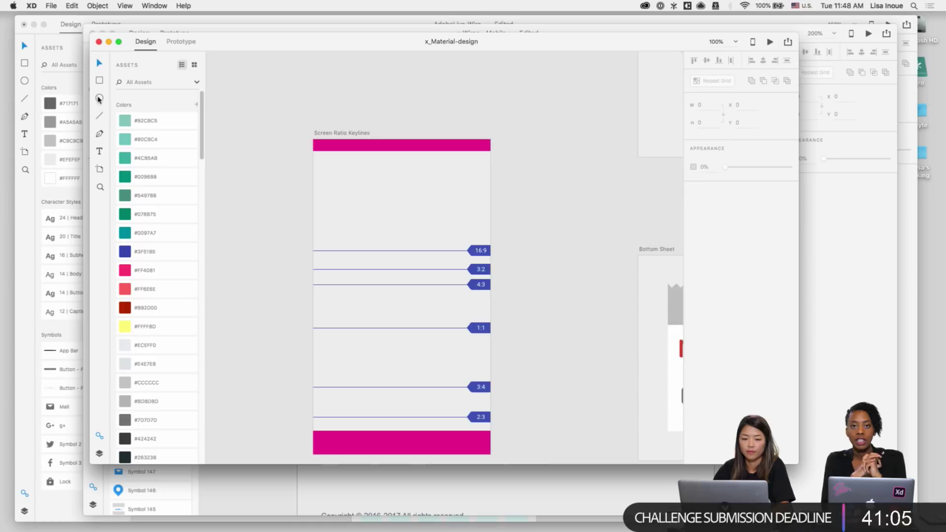
key(r)
drag(314, 152, 490, 250)
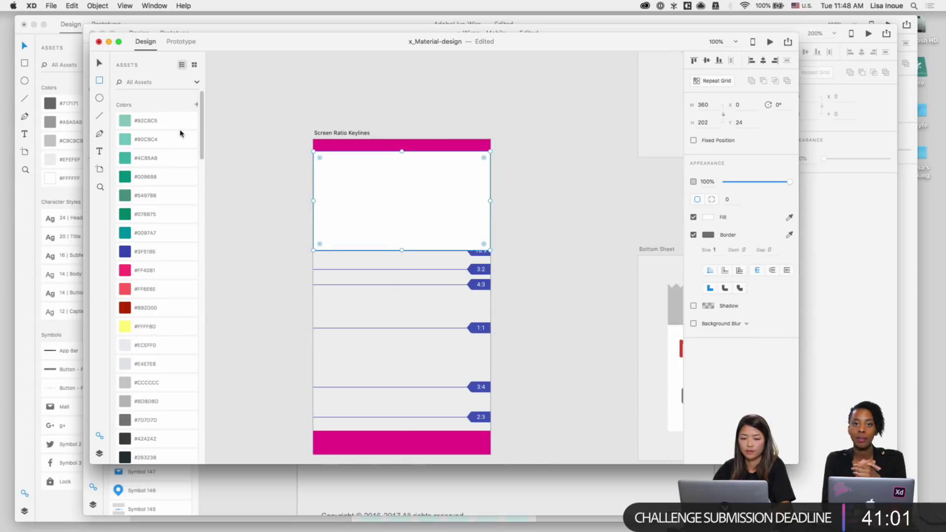
Step: Copy the 16:9 rectangle into AdobeLive_Wire and place it beneath "Today's Special" at X 15, Y 730
key(super+grave)
key(super+grave)
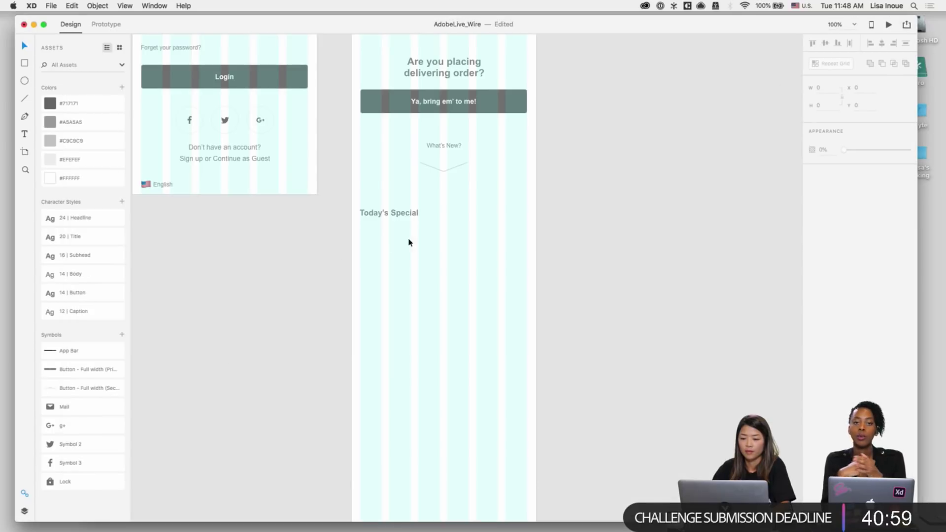
click(418, 261)
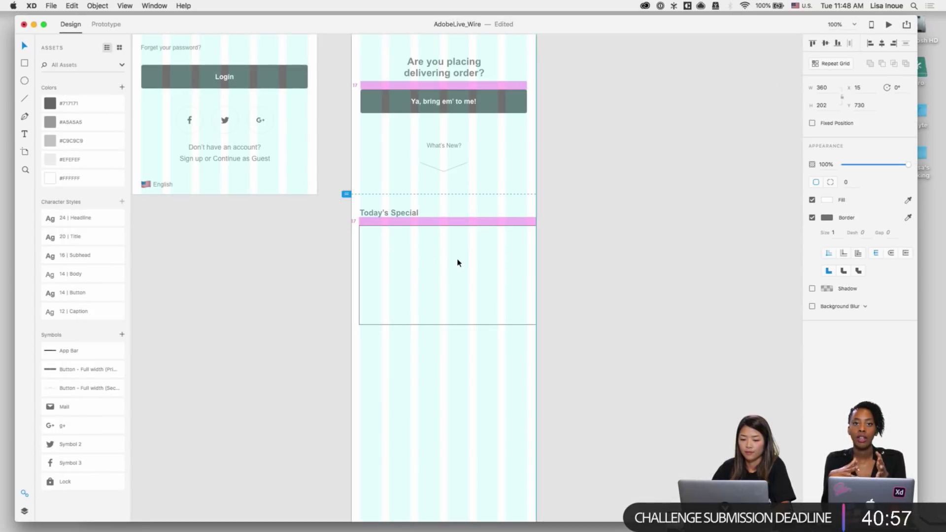
Step: Remove the pasted rectangle's border and fill it with the light gray #EFEFEF
click(813, 218)
click(827, 200)
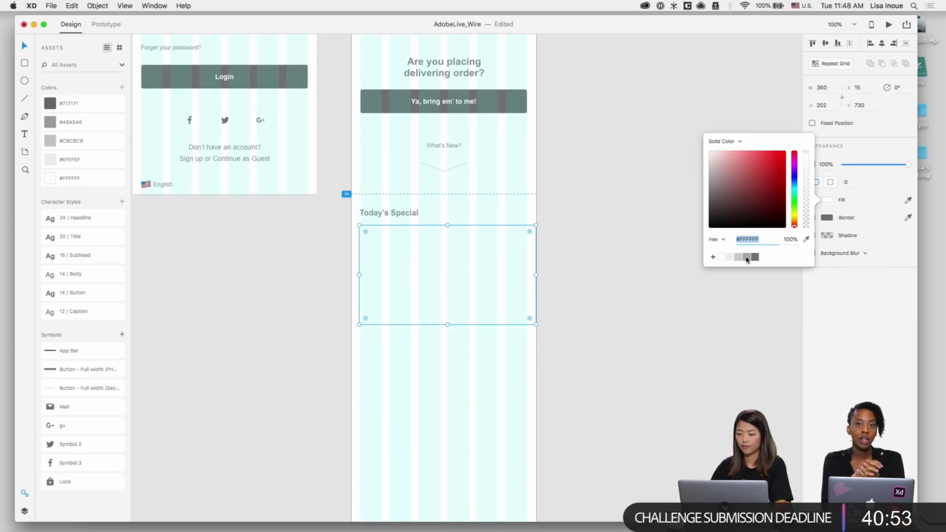
click(731, 258)
click(638, 345)
Step: Scale the gray rectangle proportionally to 338 × 189 with its left edge at X 18, fitting the layout grid columns
click(526, 306)
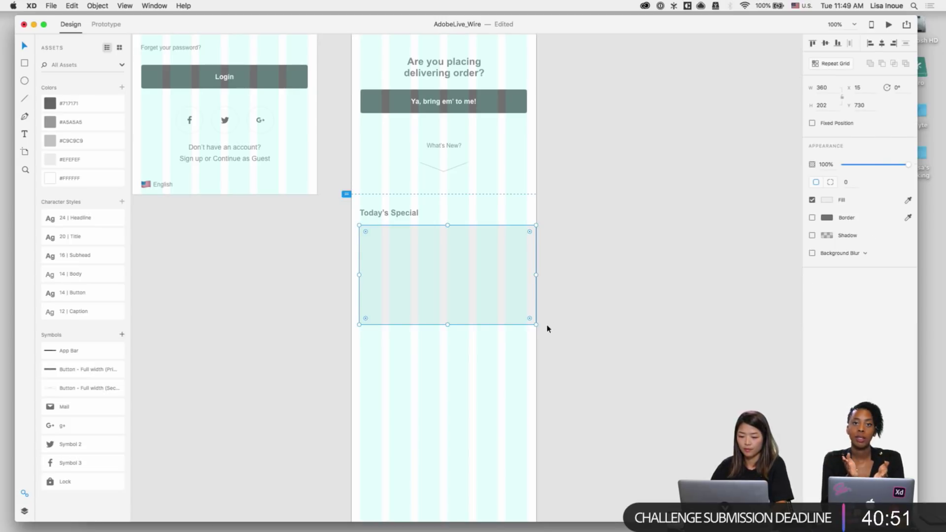
key(Escape)
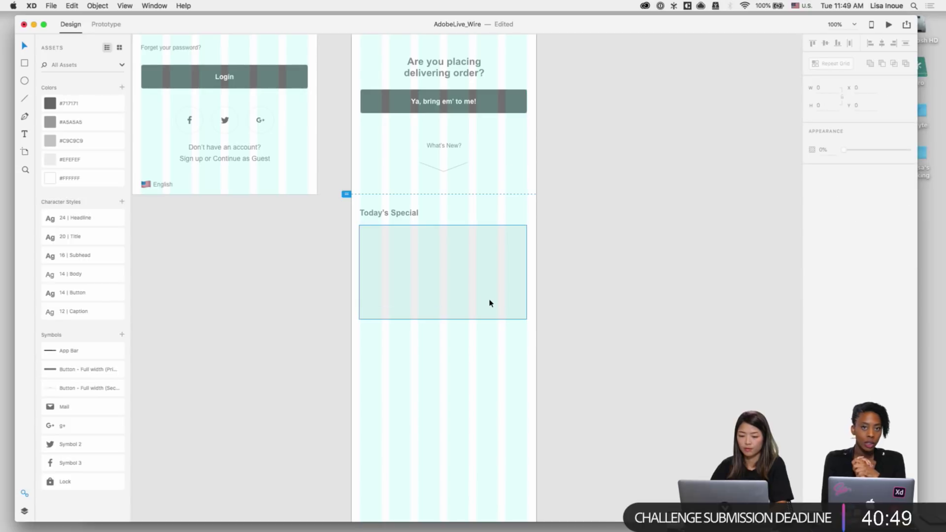
key(super+2)
click(438, 300)
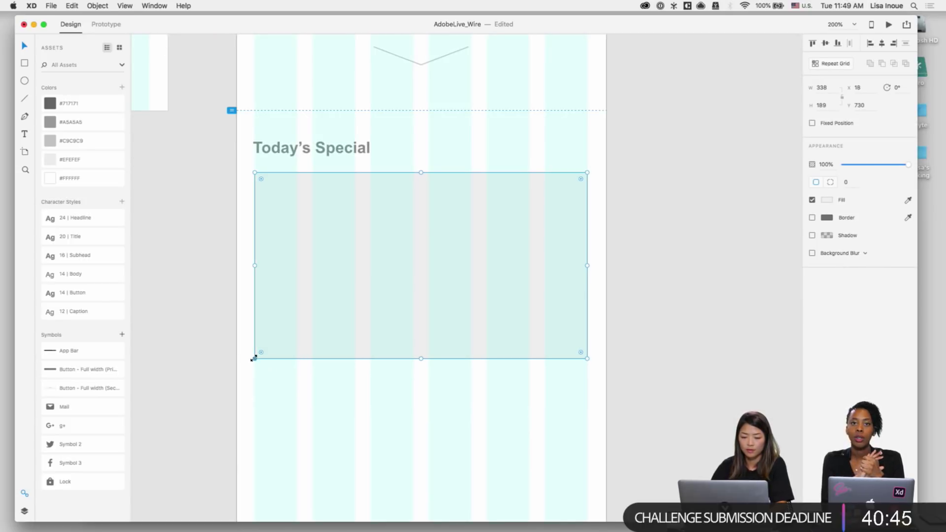
drag(252, 360, 255, 359)
Step: Move the gray rectangle down to Y 733 beneath the "Today's Special" heading
key(Escape)
drag(327, 314, 327, 299)
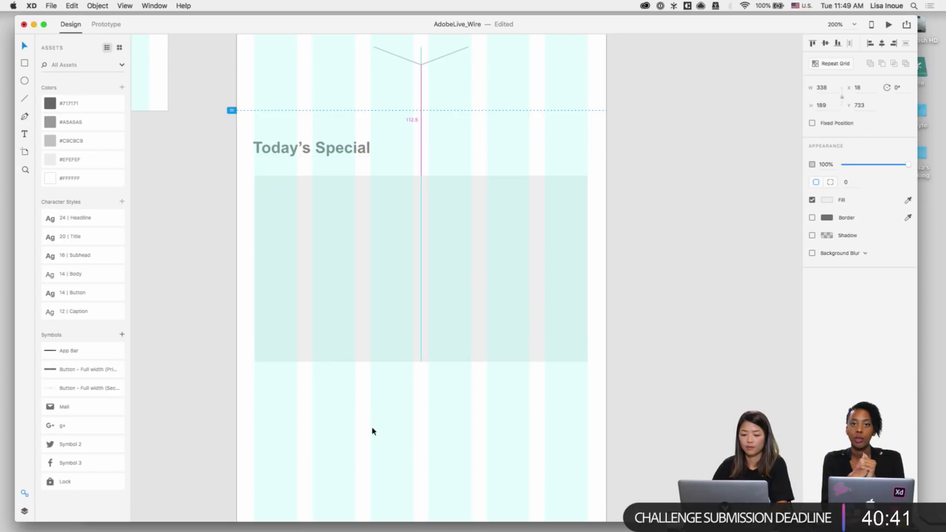
key(Escape)
Step: Copy the image icon from x_Wires - Mobile into AdobeLive_Wire and scale it to 40.5 × 30.37, centered on the gray rectangle
key(super+grave)
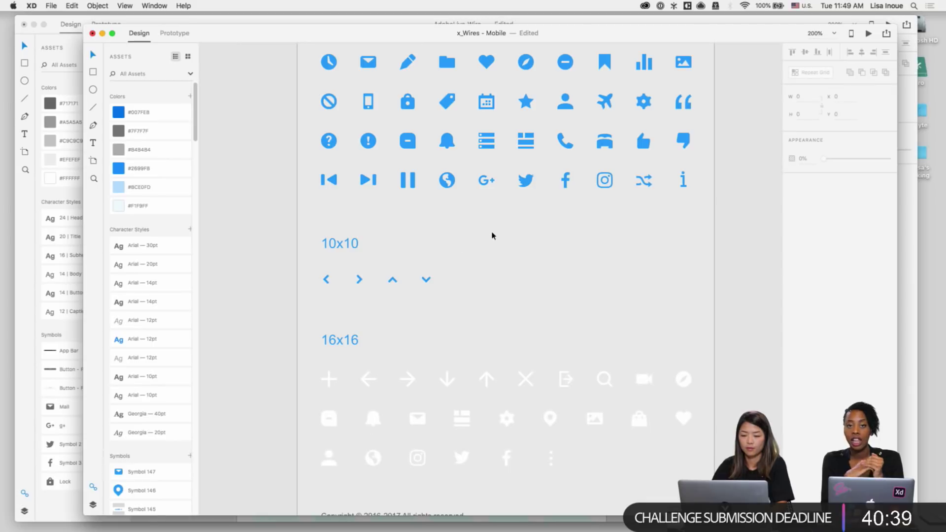
scroll(492, 235, up, 5)
click(662, 209)
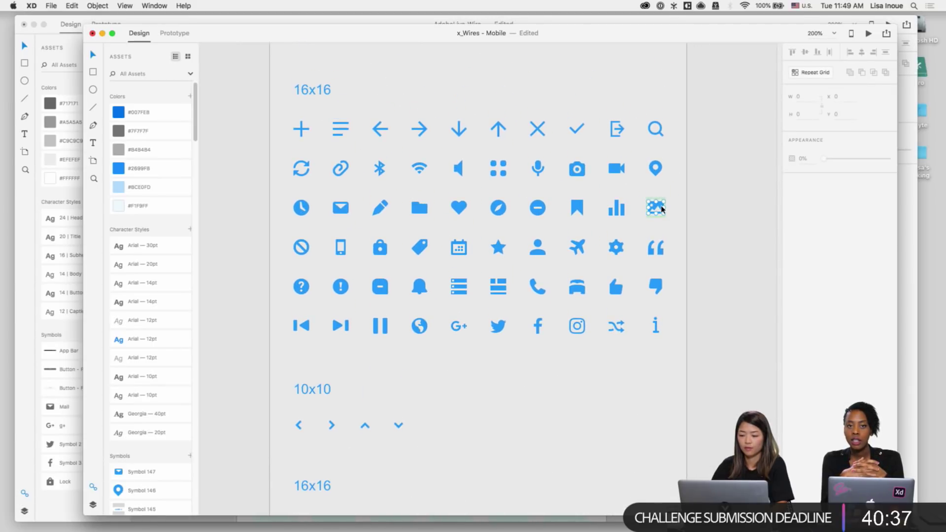
key(super+grave)
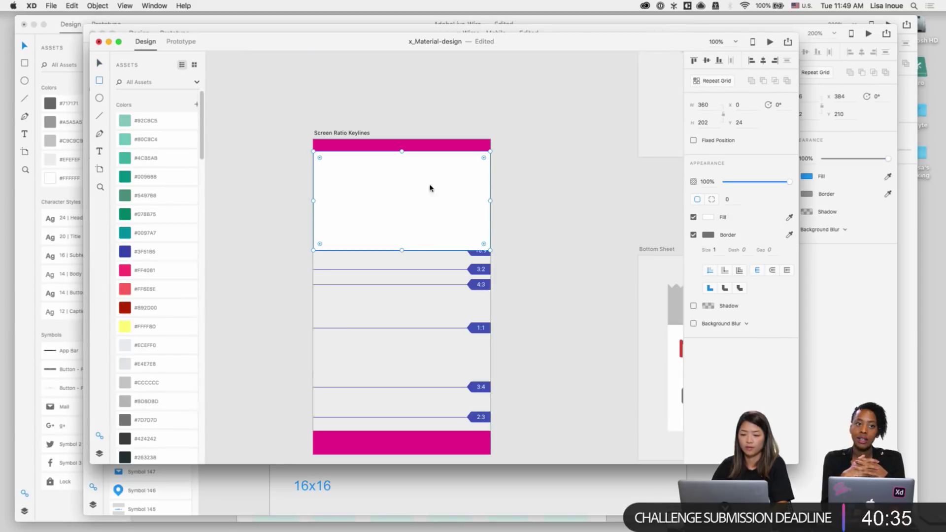
key(super+grave)
key(super+v)
mouse_move(427, 273)
mouse_down()
mouse_move(453, 255)
mouse_move(434, 266)
mouse_move(435, 253)
mouse_move(435, 263)
mouse_up()
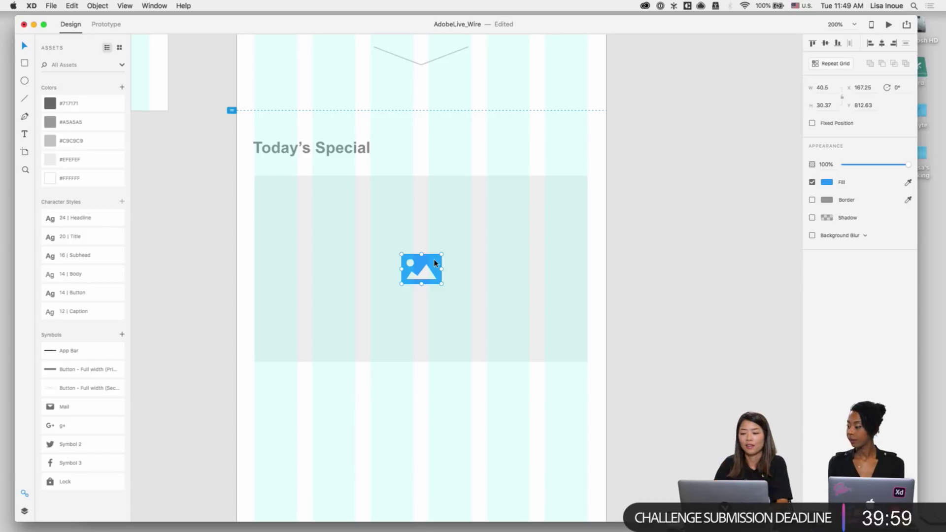
Step: Fill the image icon with the gray #A5A5A5 and lower its opacity to 30%
click(826, 183)
click(747, 239)
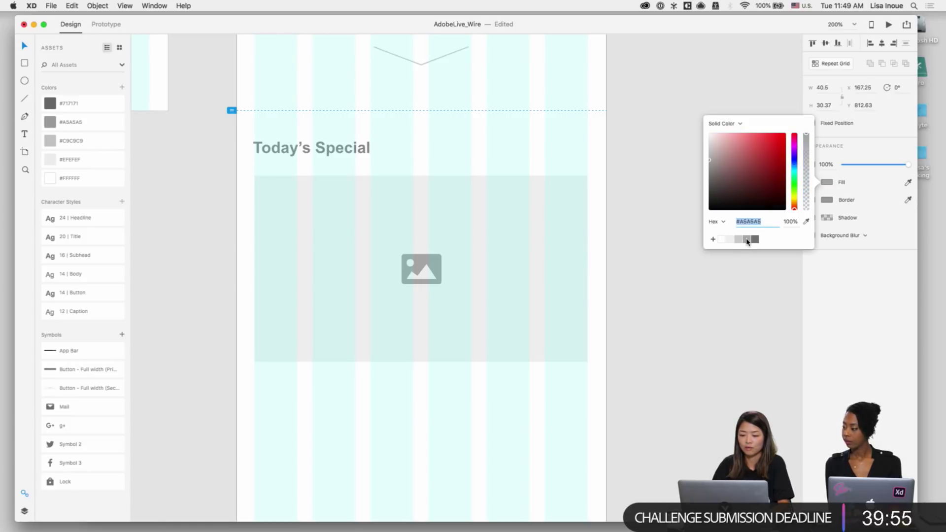
click(668, 311)
click(422, 267)
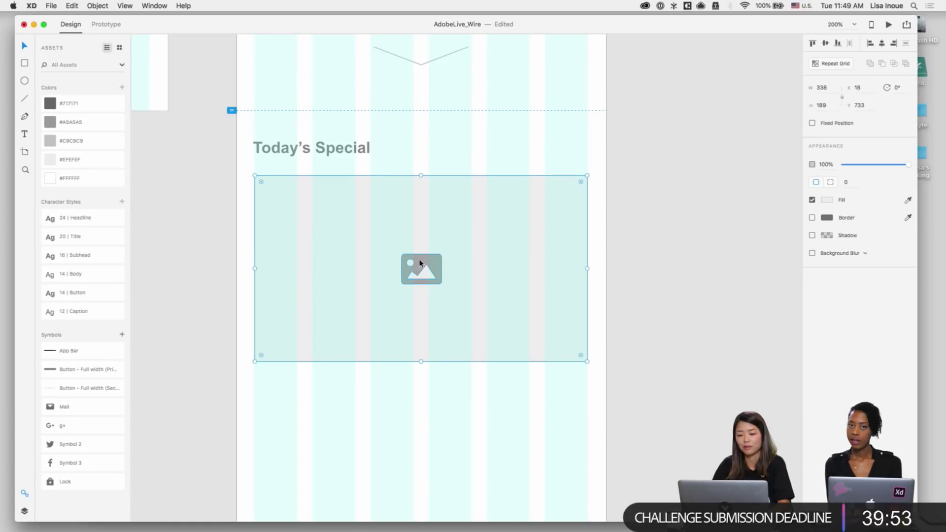
double_click(420, 263)
key(2)
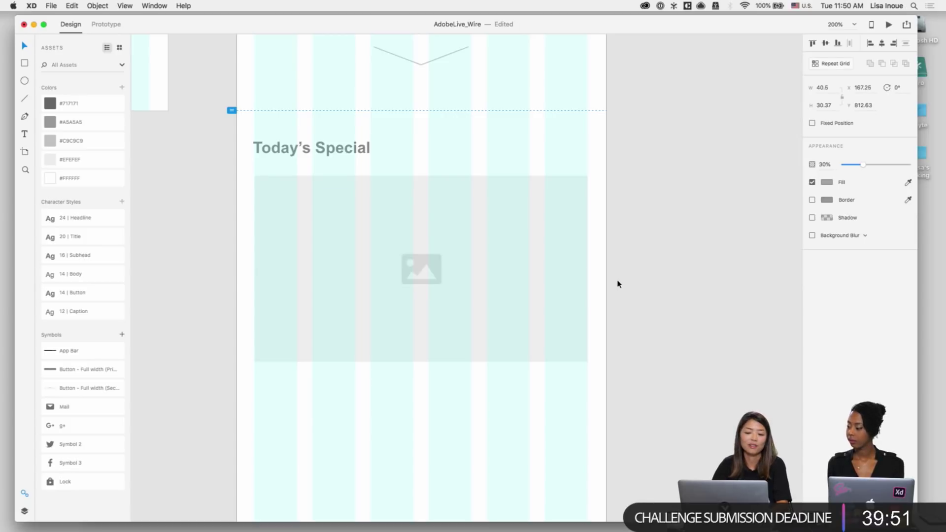
Step: Group the gray rectangle with its image icon and adjust the group's vertical spacing beneath the "Today's Special" heading
scroll(629, 321, up, 3)
drag(608, 421, 316, 222)
key(super+g)
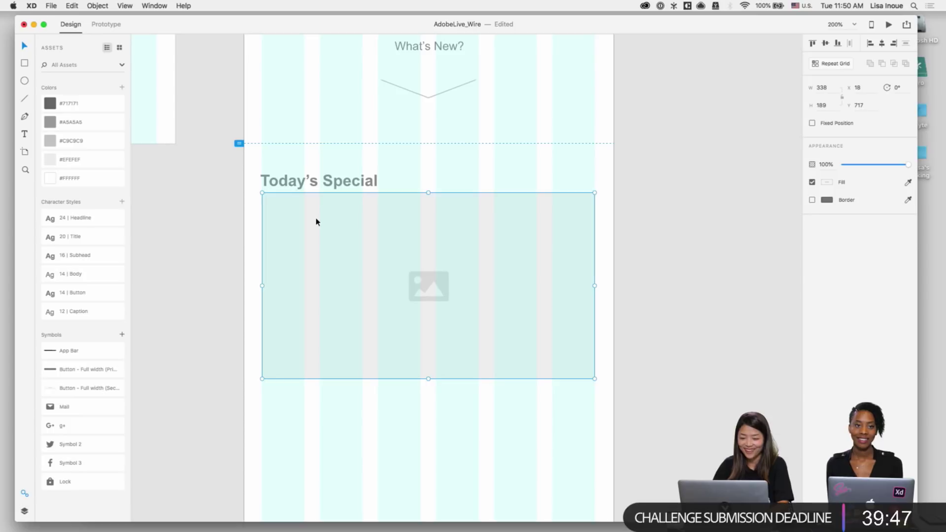
key(shift+Down)
key(shift+Down)
click(537, 454)
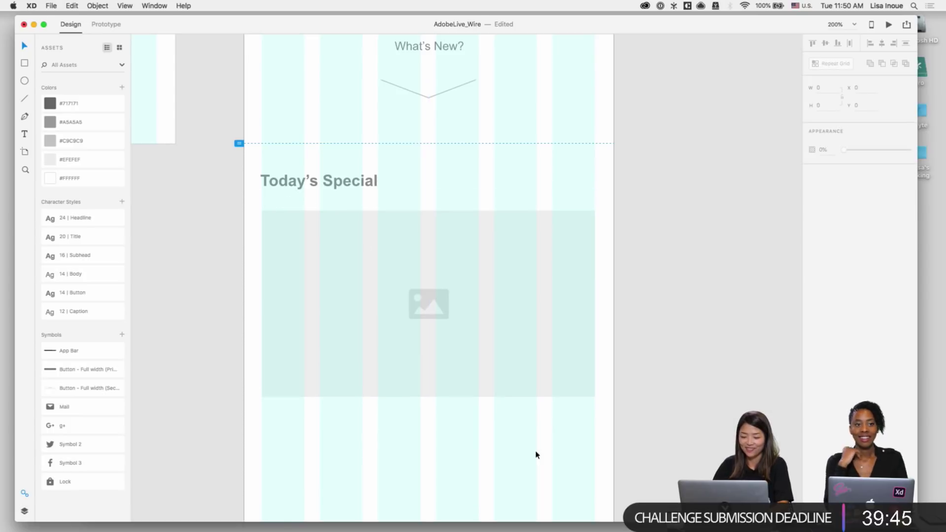
Step: Duplicate the "Today's Special" heading and place the copy beneath the image placeholder at X 16, Y 944
key(super+minus)
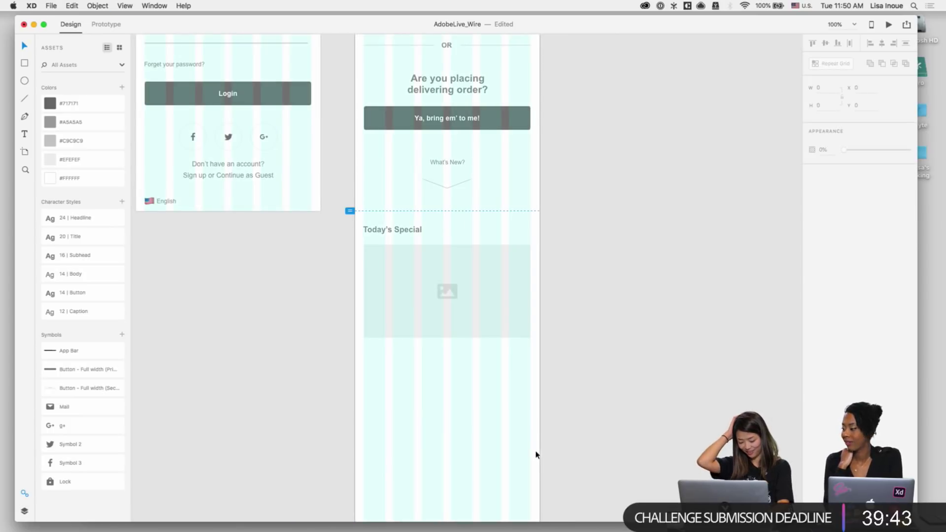
key(super+plus)
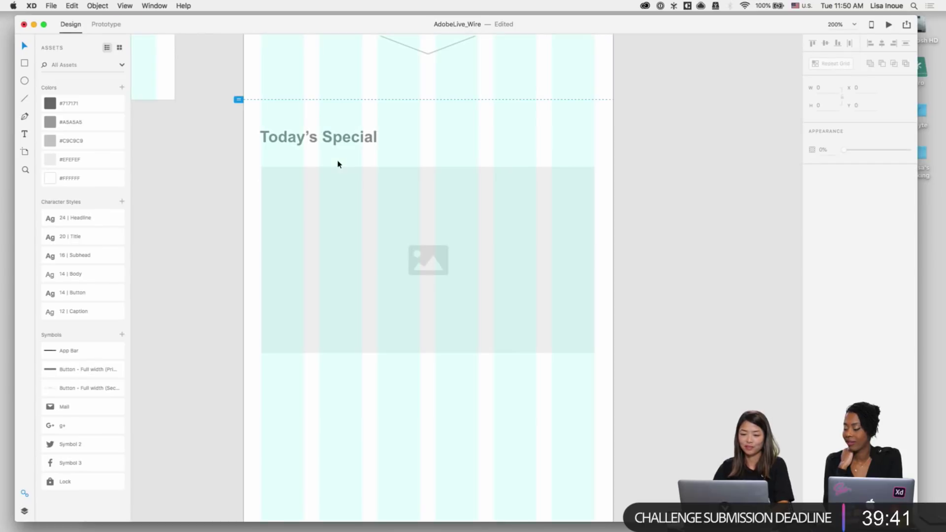
click(318, 143)
right_click(317, 144)
click(296, 127)
drag(294, 133, 298, 363)
key(shift+Down)
key(shift+Down)
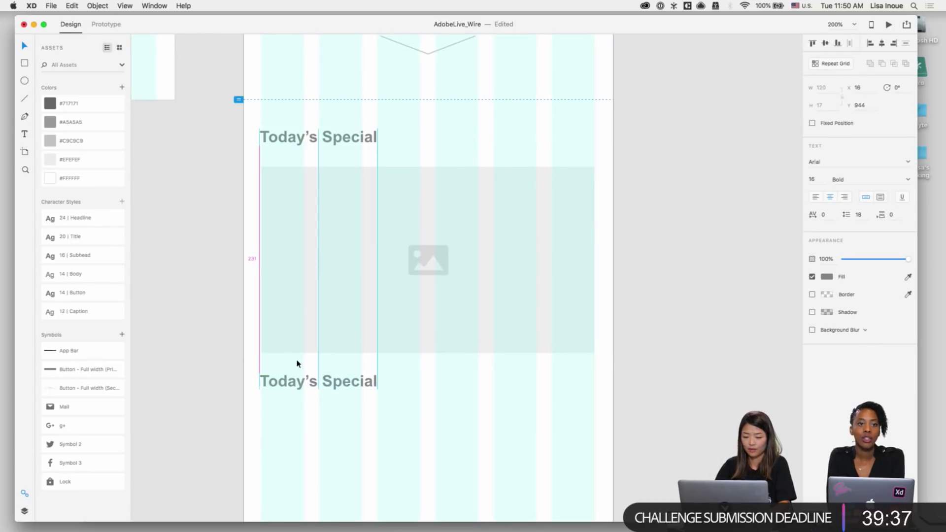
click(306, 416)
Step: Replace the text of the heading copy below the image placeholder with "Seasonal Abura Soba"
scroll(307, 389, down, 2)
double_click(302, 355)
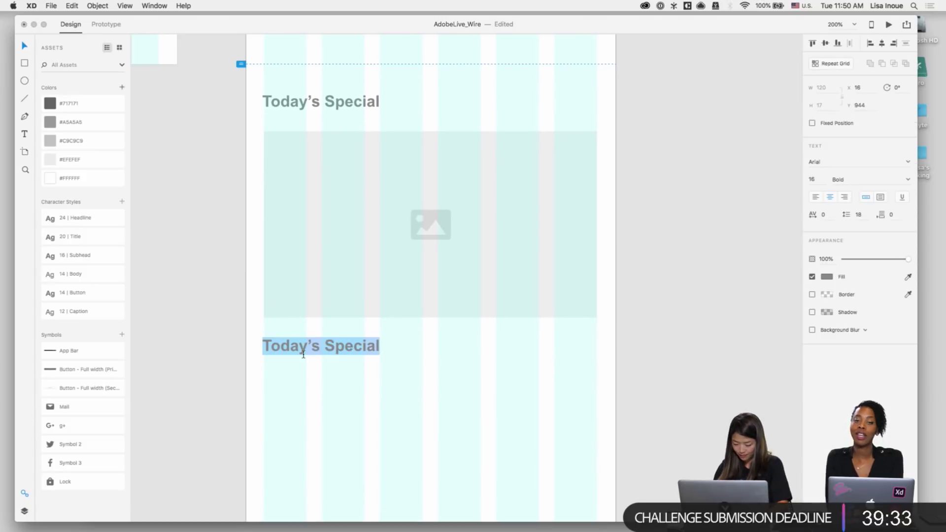
key(BackSpace)
text(Seasonal )
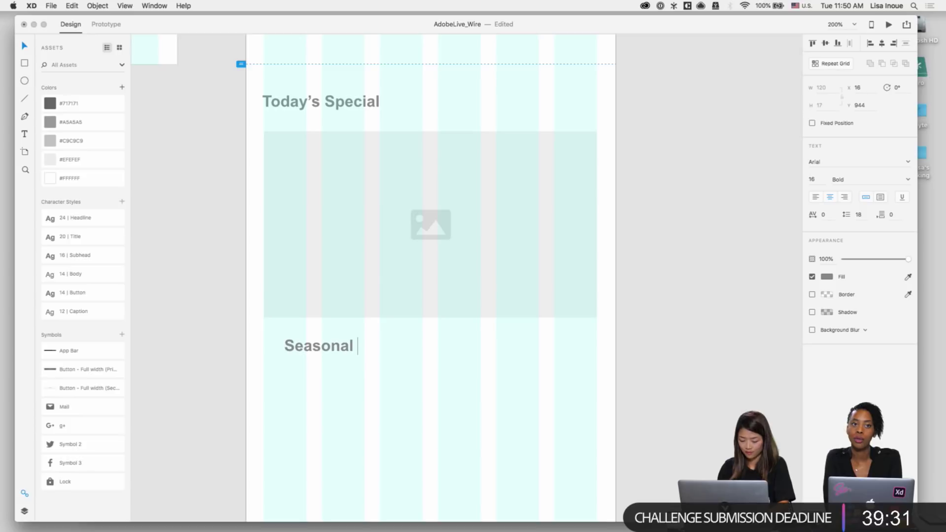
text(Abura )
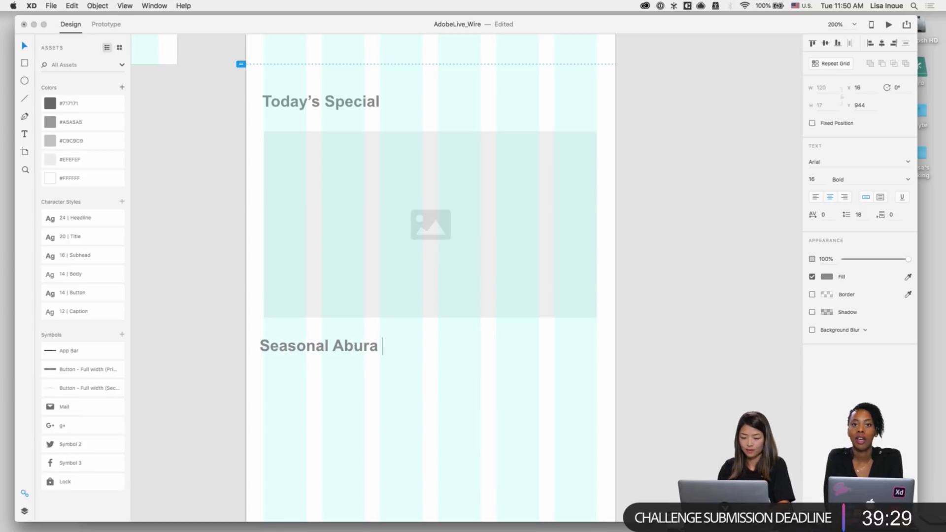
text(Soba)
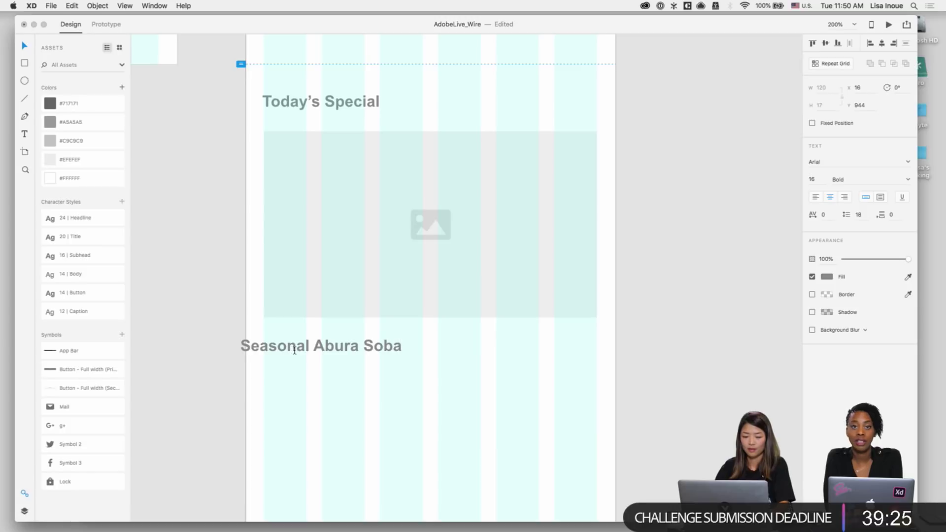
key(Escape)
Step: Align the left edge of "Seasonal Abura Soba" with the image placeholder at X 18
drag(281, 350, 300, 353)
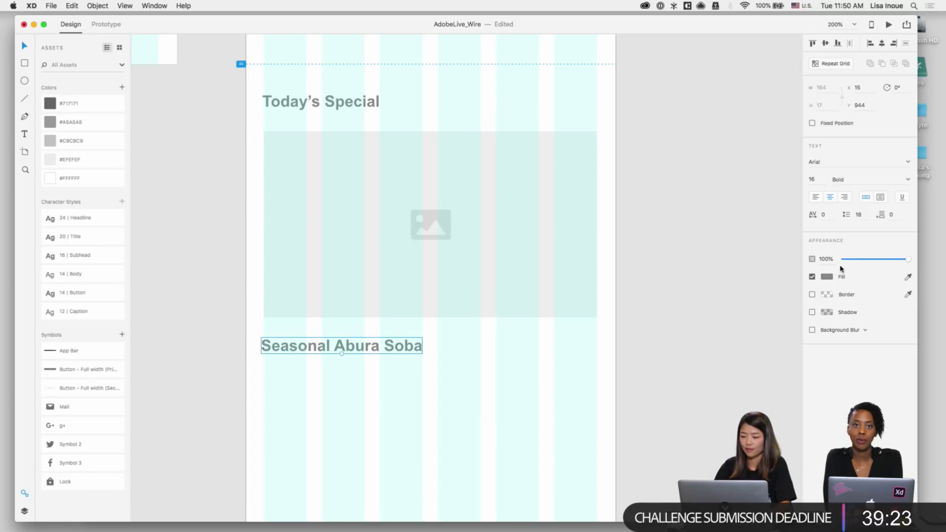
click(513, 399)
click(325, 353)
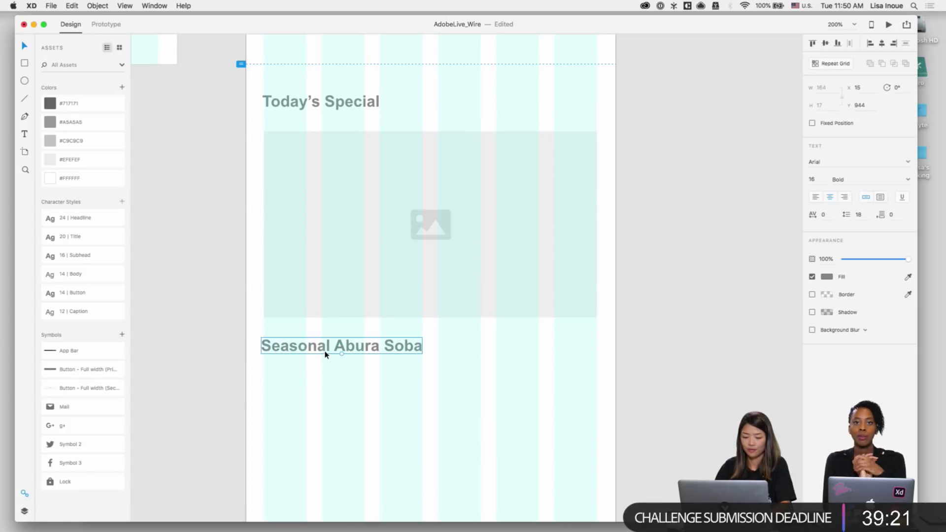
key(Right)
key(Right)
key(Right)
key(Right)
key(Right)
key(Right)
key(Left)
key(Left)
key(Left)
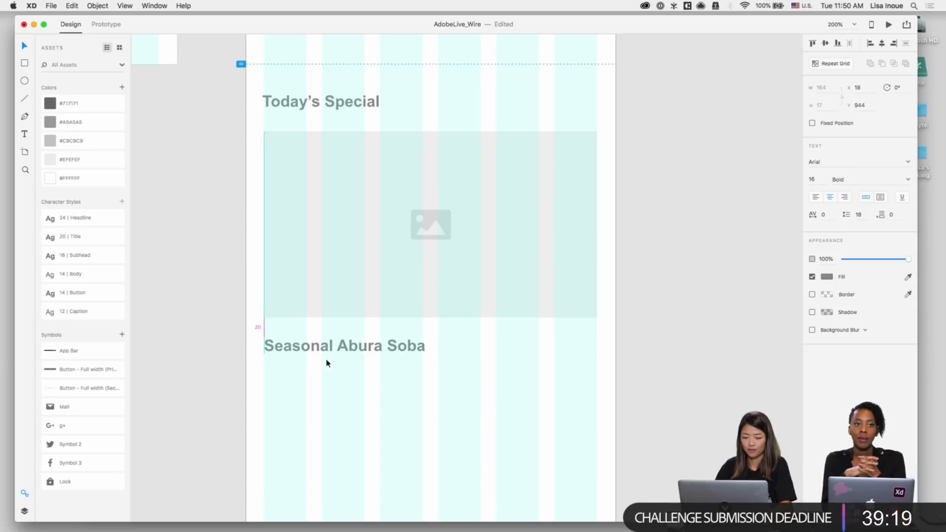
click(333, 375)
Step: Duplicate "Seasonal Abura Soba" directly beneath itself at Y 963 and open the copy's text for editing
scroll(333, 376, down, 2)
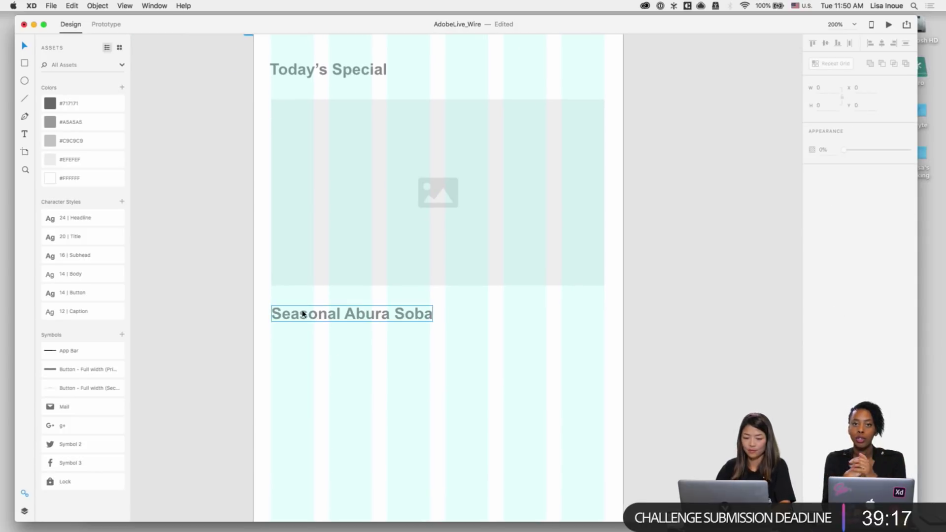
drag(301, 312, 303, 337)
double_click(303, 334)
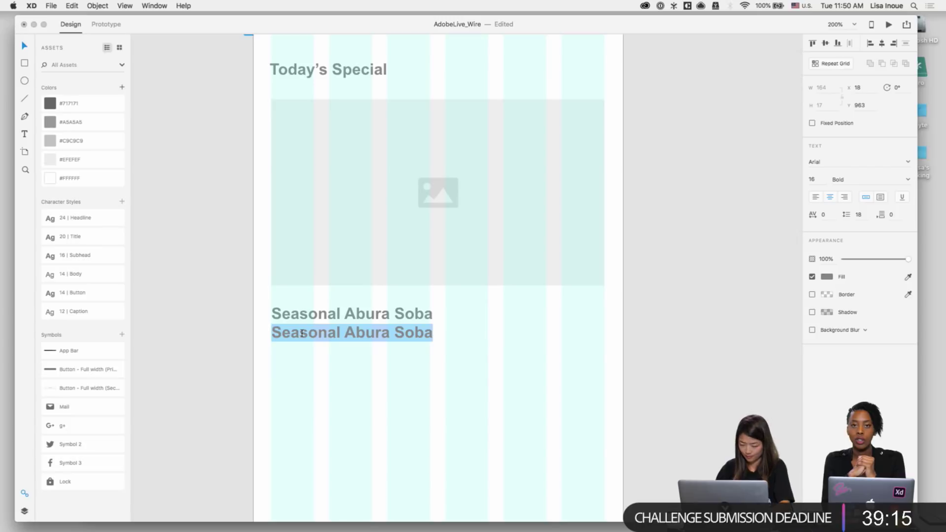
Step: Copy the Seasonal Abura Soba description from the Wire Copy document in TextEdit and paste it over the duplicated title's text
click(338, 522)
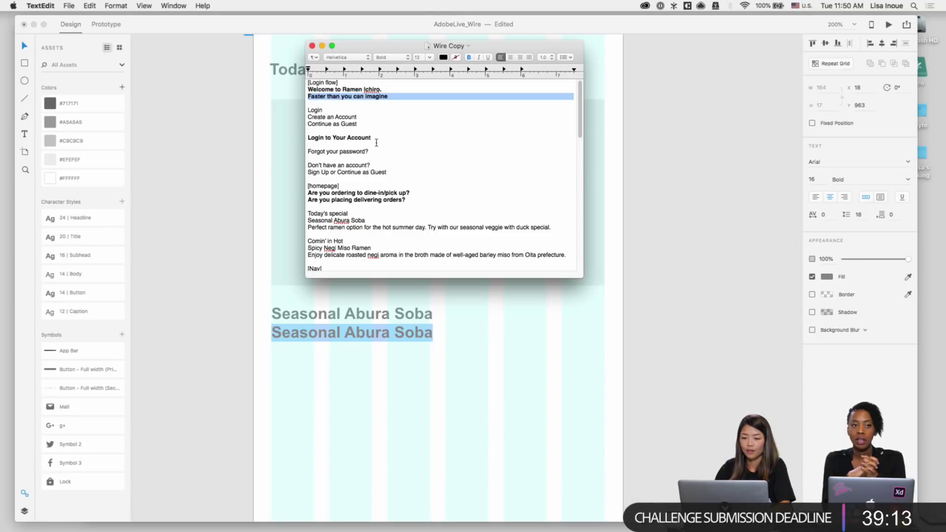
scroll(377, 143, down, 5)
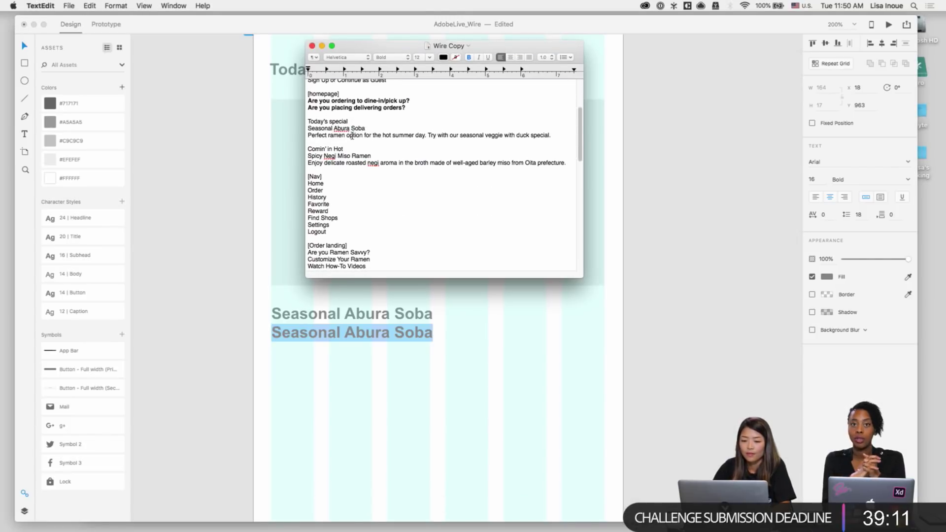
triple_click(352, 136)
key(super+c)
click(336, 372)
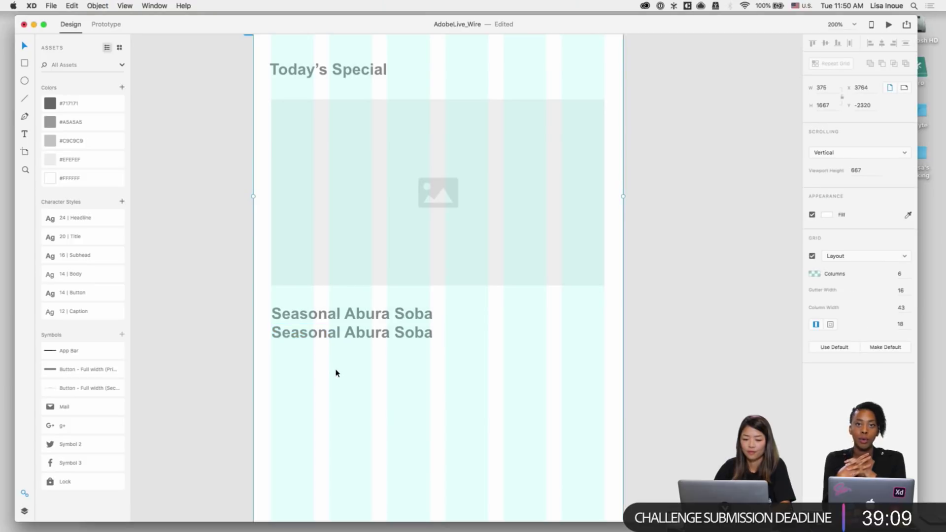
double_click(323, 339)
key(super+v)
key(Escape)
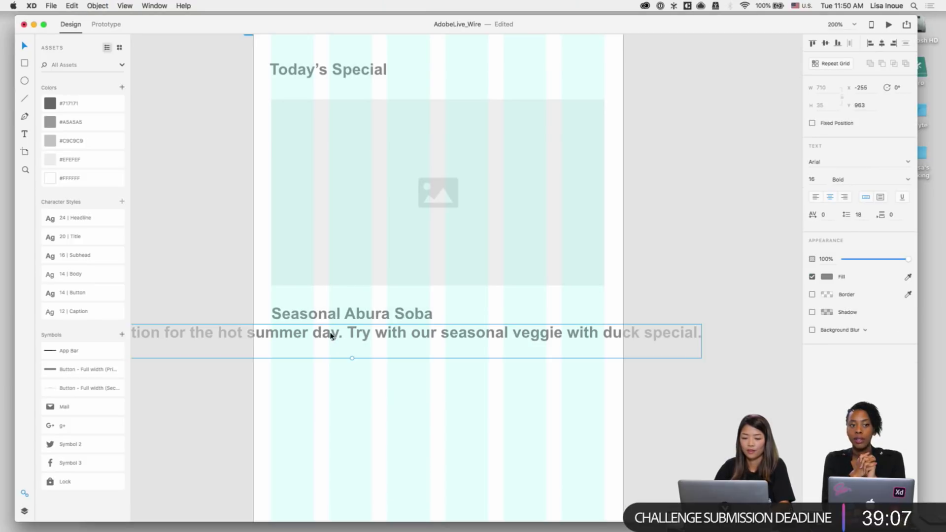
Step: Convert the description to left-aligned area text 339 wide, positioned within the layout columns under the dish title
drag(365, 344, 444, 341)
key(super+1)
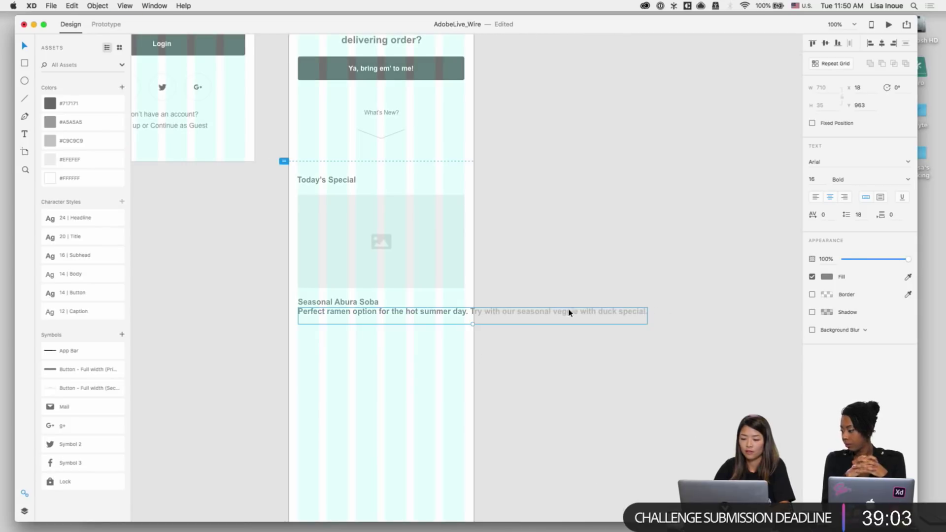
click(881, 197)
click(471, 349)
click(458, 320)
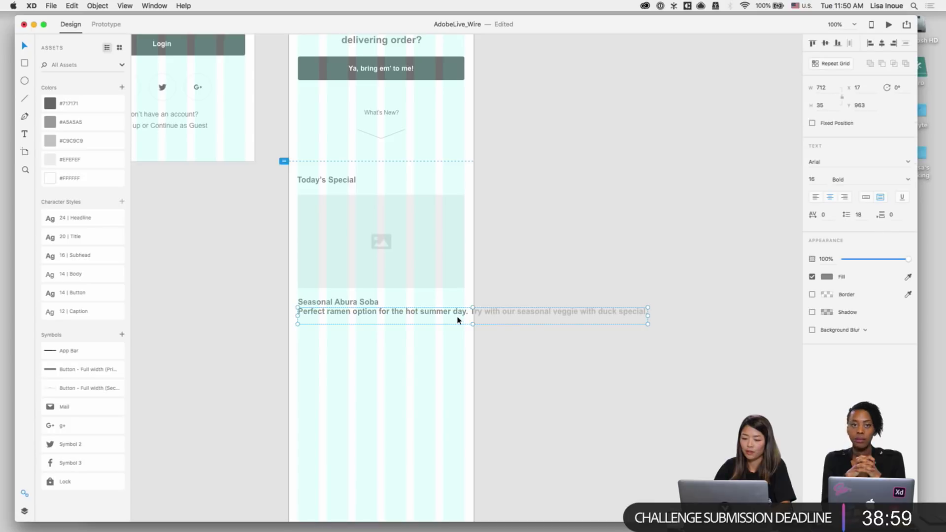
drag(647, 316, 465, 316)
click(816, 197)
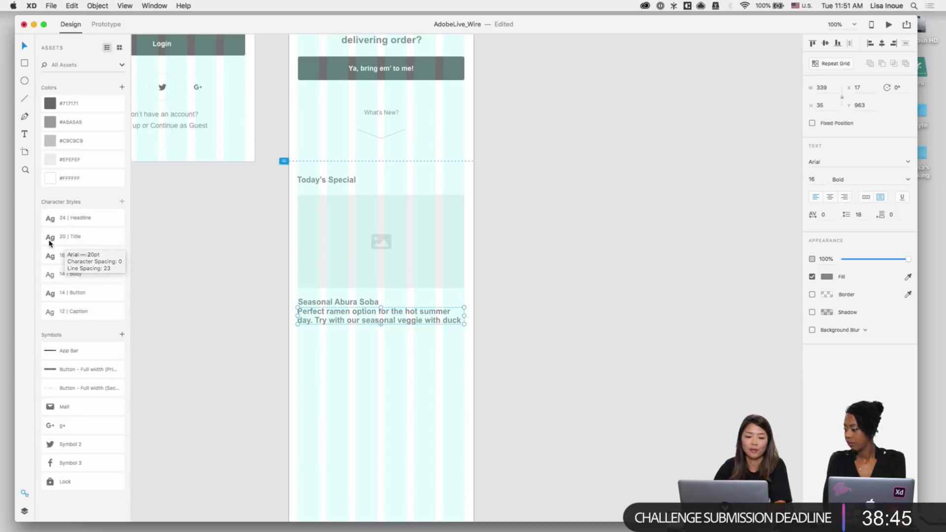
Step: Apply the "14 | Body" character style to the dish description
click(49, 255)
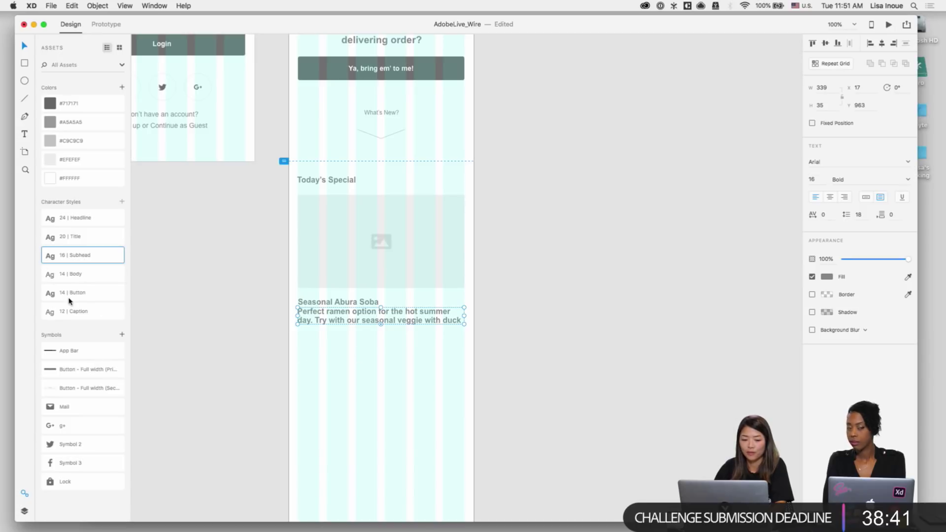
click(49, 276)
click(364, 405)
Step: Move the dish description to X 18, Y 976, leaving a gap beneath the "Seasonal Abura Soba" title
key(super+2)
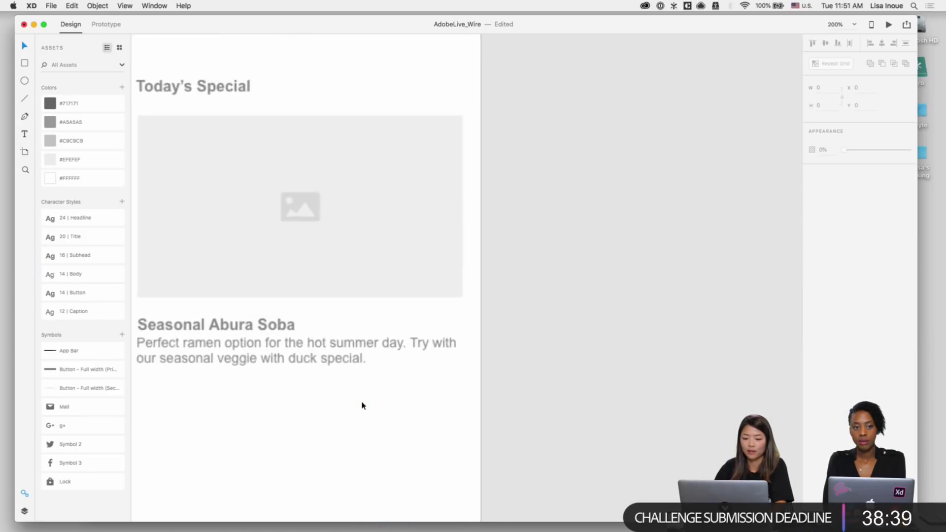
key(super+shift+apostrophe)
click(327, 360)
key(shift+Up)
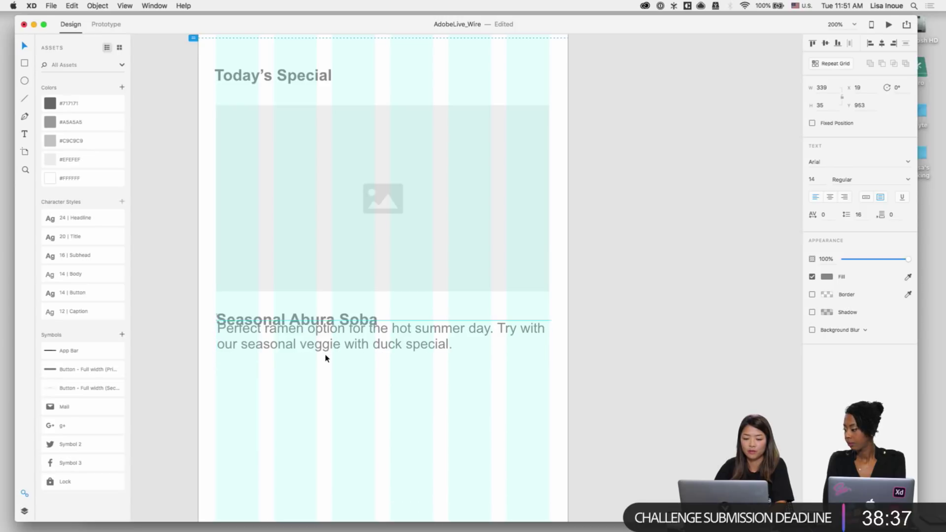
key(Down)
key(Down)
key(Down)
key(shift+Down)
key(shift+Down)
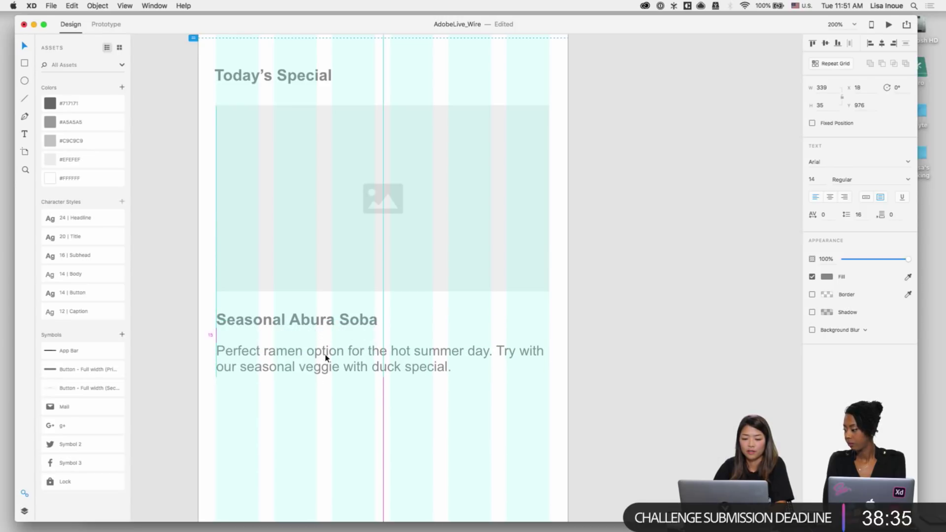
click(334, 408)
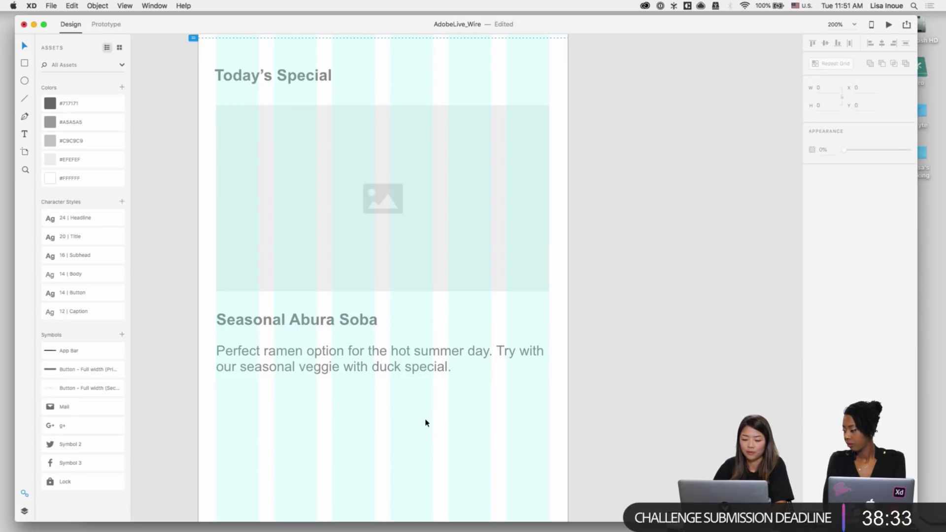
Step: Move the dish description up to Y 966, closer to the "Seasonal Abura Soba" title
key(super+1)
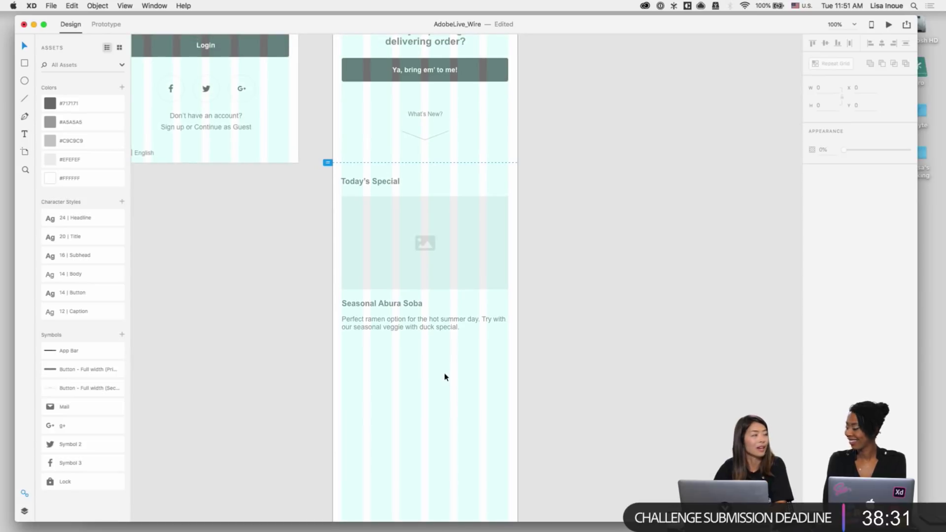
click(433, 332)
drag(433, 332, 433, 327)
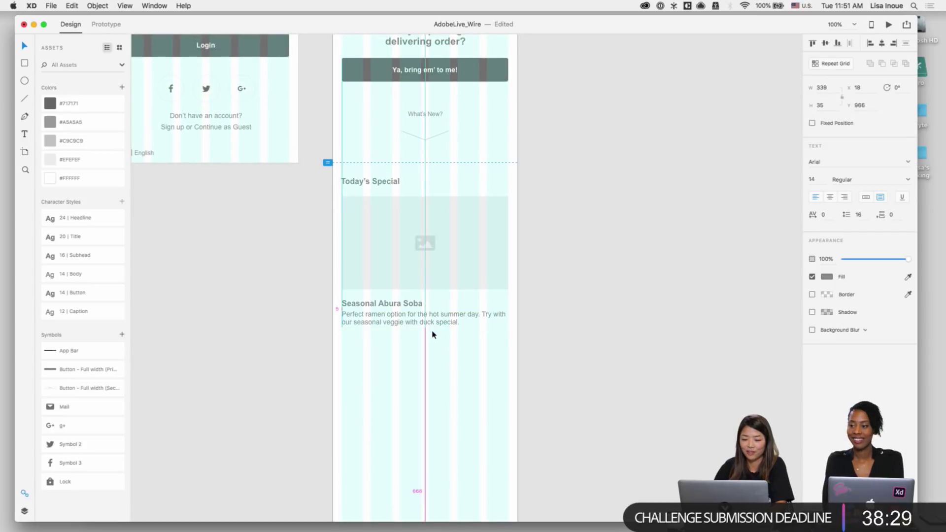
drag(471, 351, 334, 299)
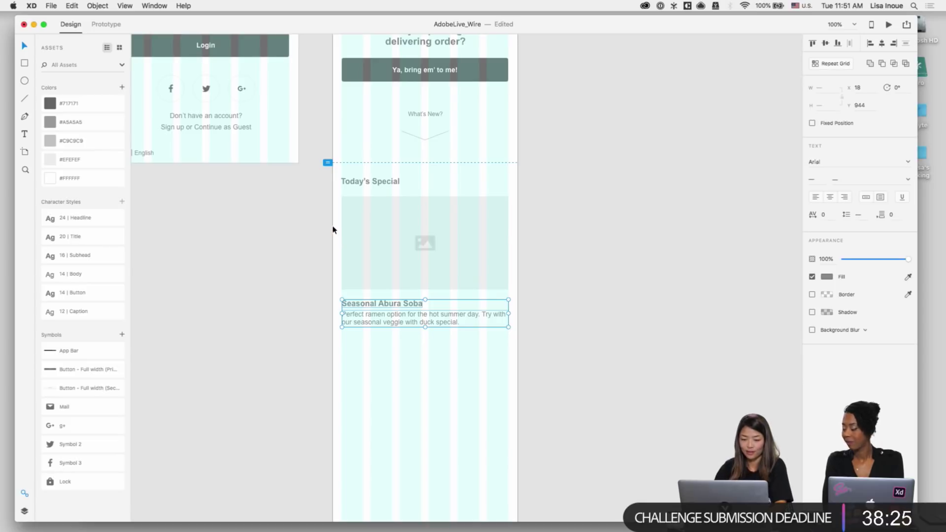
drag(333, 230, 493, 351)
click(463, 376)
scroll(463, 376, left, 2)
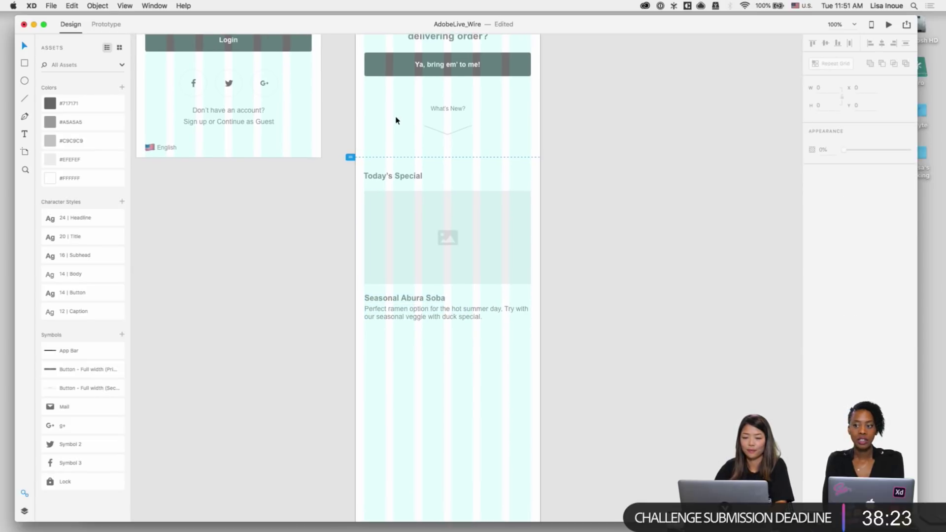
Step: Duplicate the "Ya, bring em' to me!" button beneath the dish description, at X 18, Y about 1021
click(388, 60)
drag(389, 60, 387, 352)
right_click(385, 350)
click(376, 345)
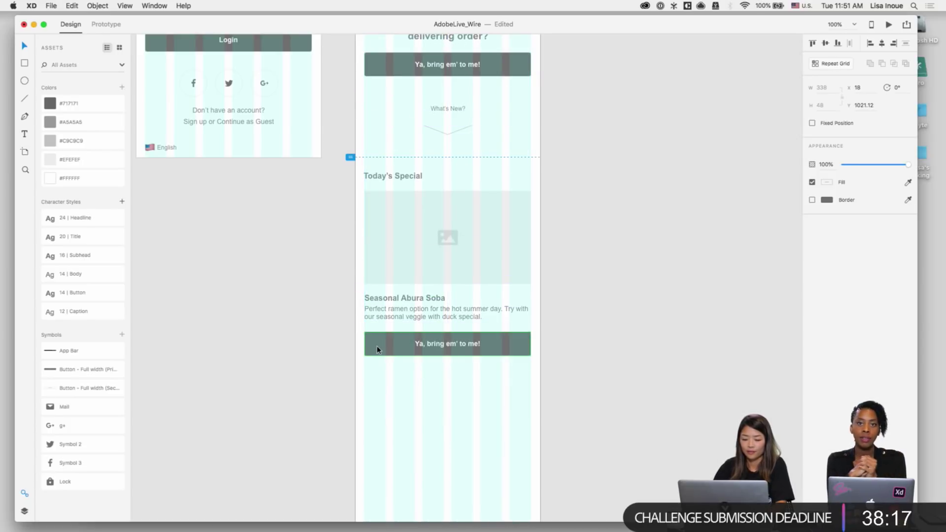
click(394, 390)
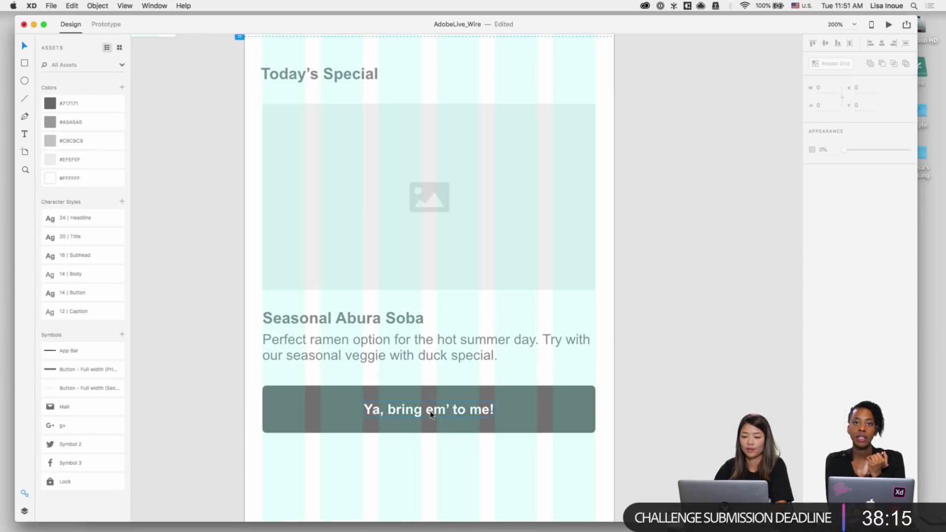
Step: Change the label of the button beneath the dish description to "Order Now"
double_click(430, 412)
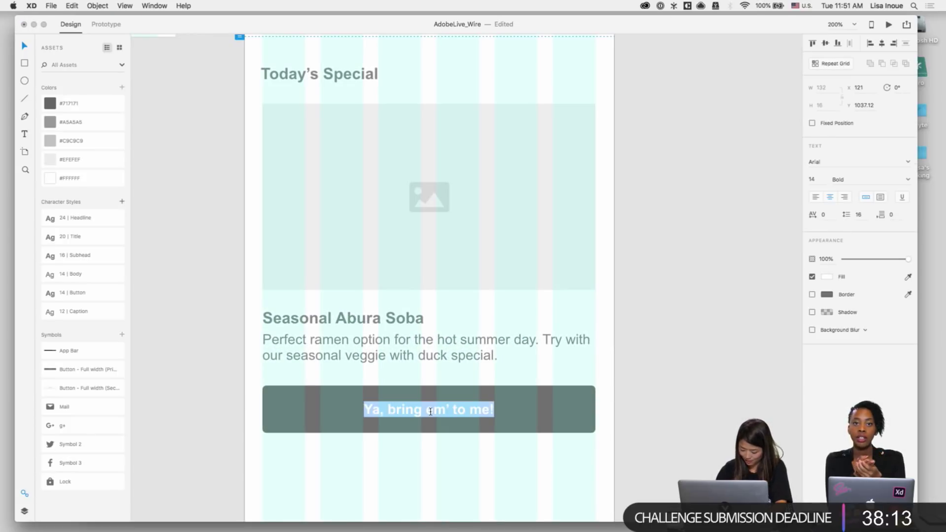
text(Order Noe)
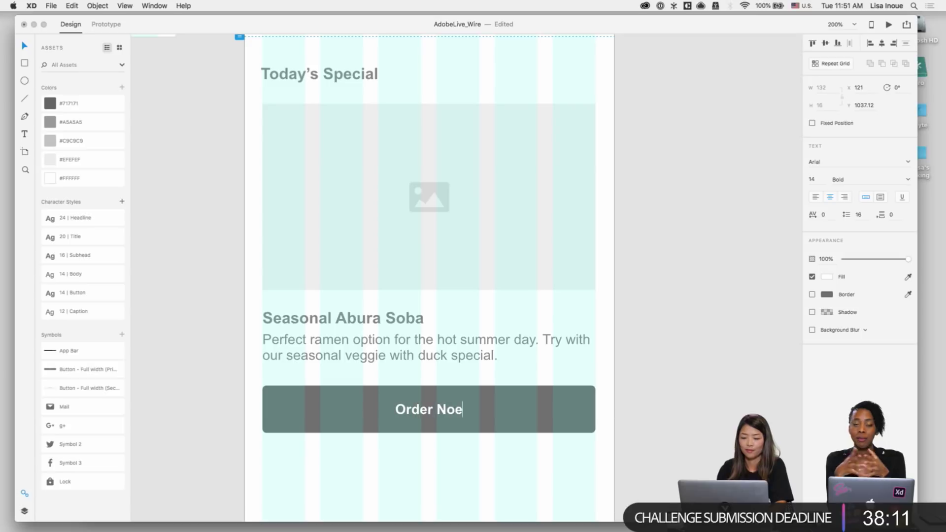
click(454, 416)
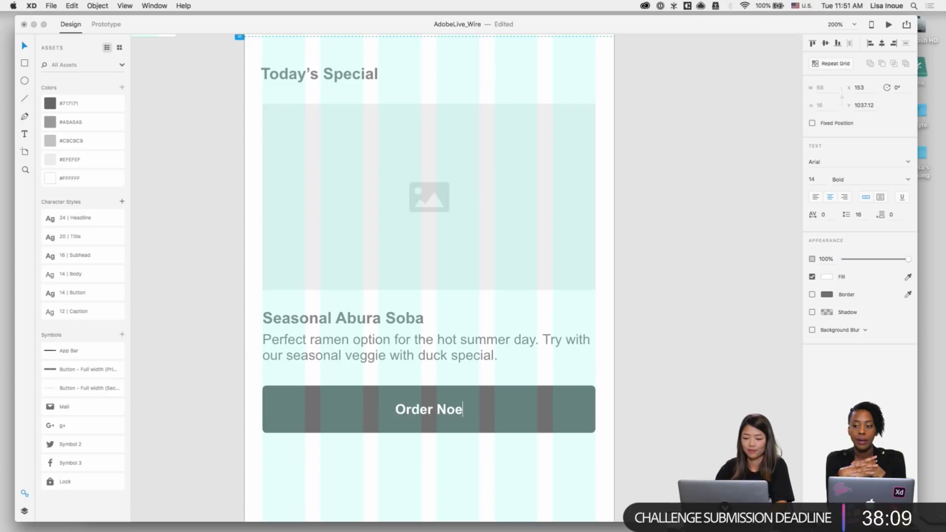
key(BackSpace)
text(W)
key(BackSpace)
text(w)
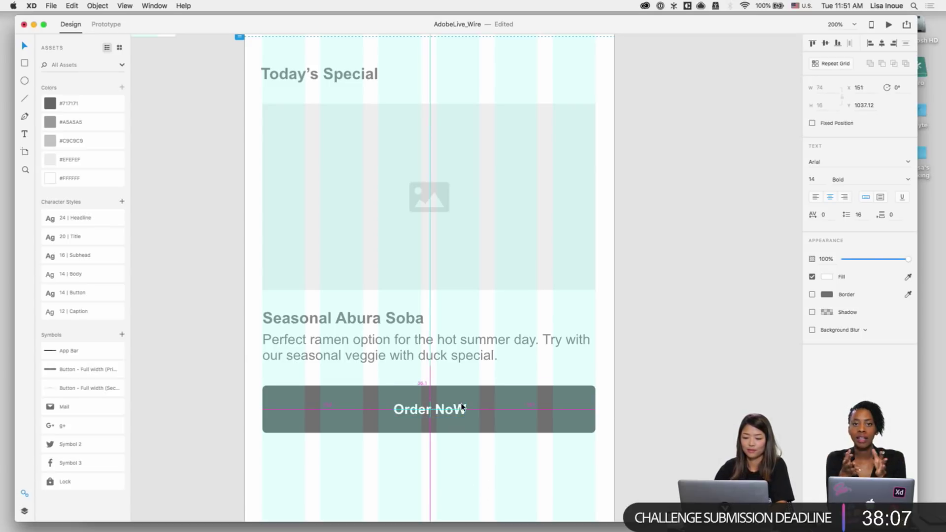
key(BackSpace)
text(w)
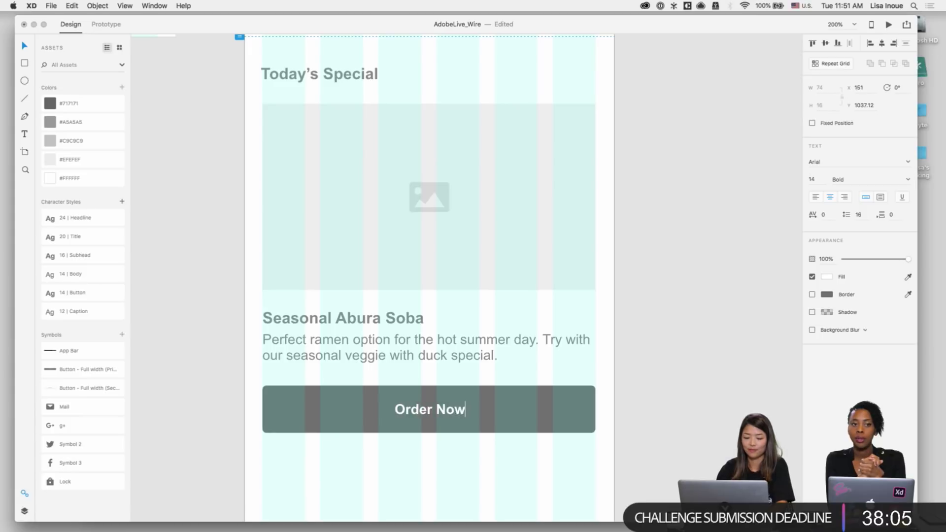
Step: Move the "Order Now" label toward the button's left end and shrink the button to 102 wide around it
drag(439, 409, 336, 406)
click(455, 418)
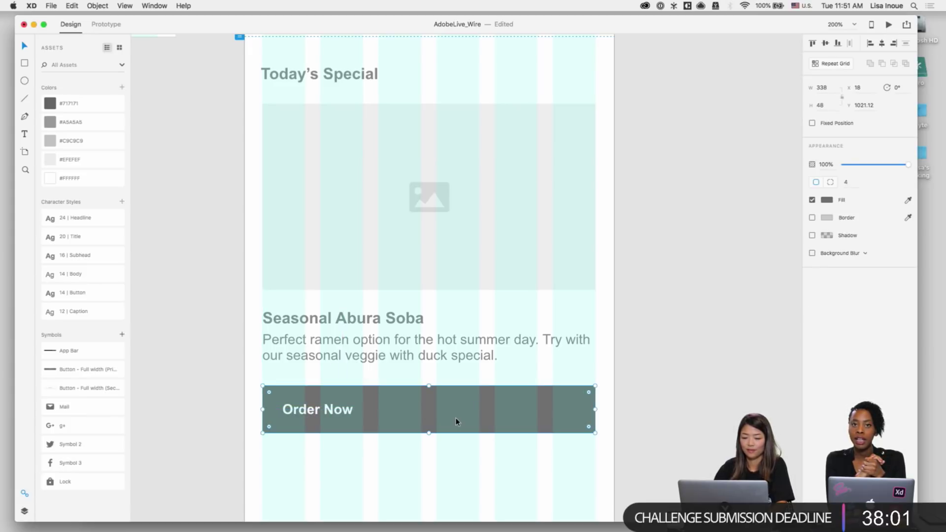
key(a)
drag(594, 413, 364, 411)
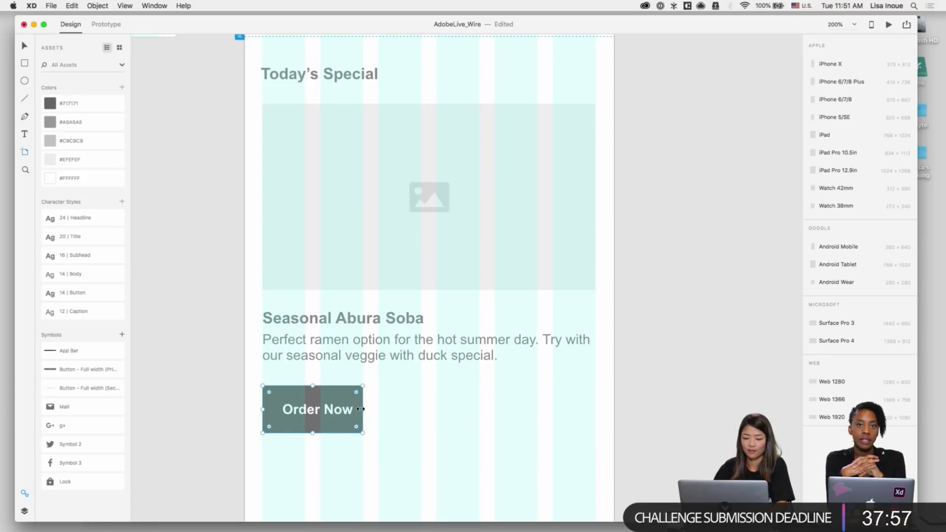
Step: Centre the "Order Now" label horizontally on its button background and group the two
click(331, 424)
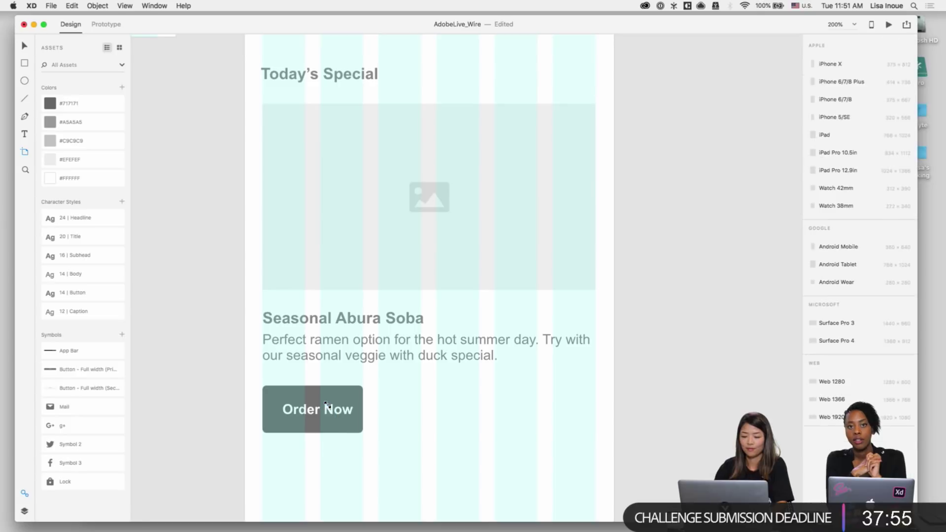
click(342, 419)
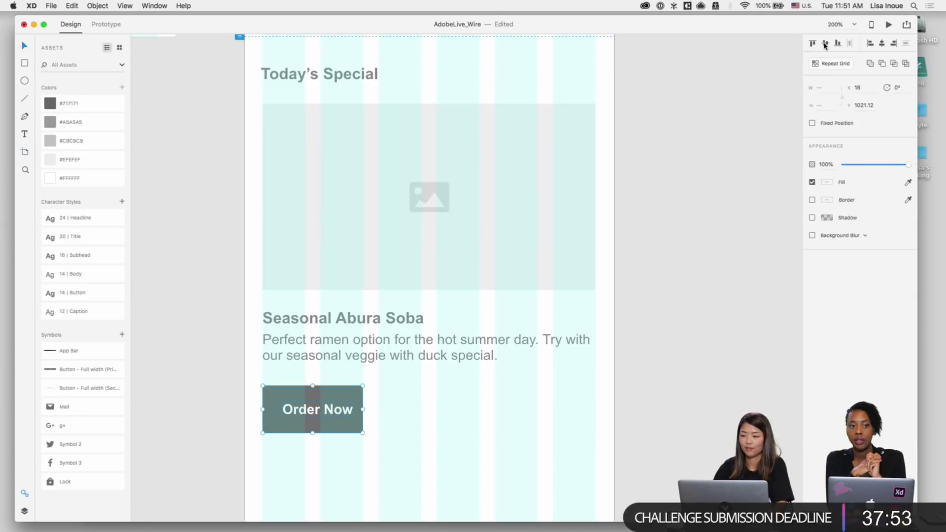
click(882, 43)
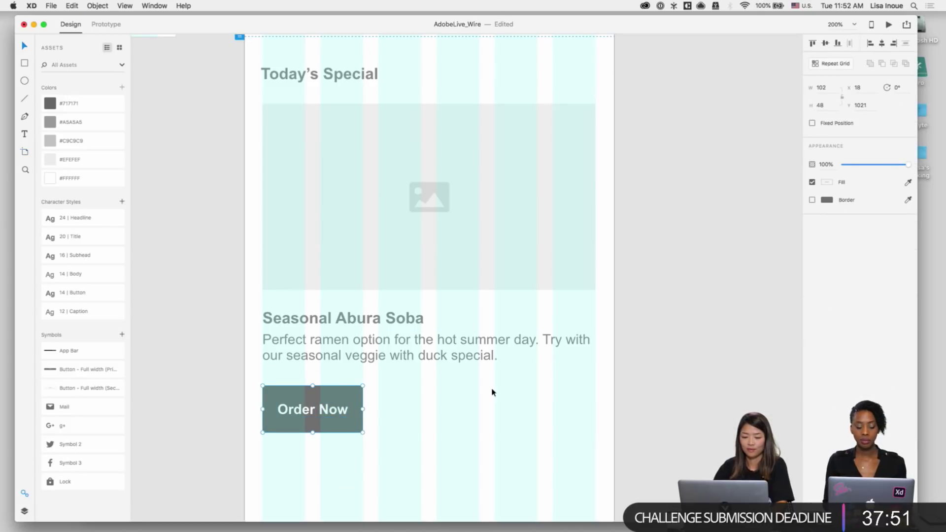
Step: Save the "Order Now" button as a symbol and start renaming it with "Bu"
click(24, 511)
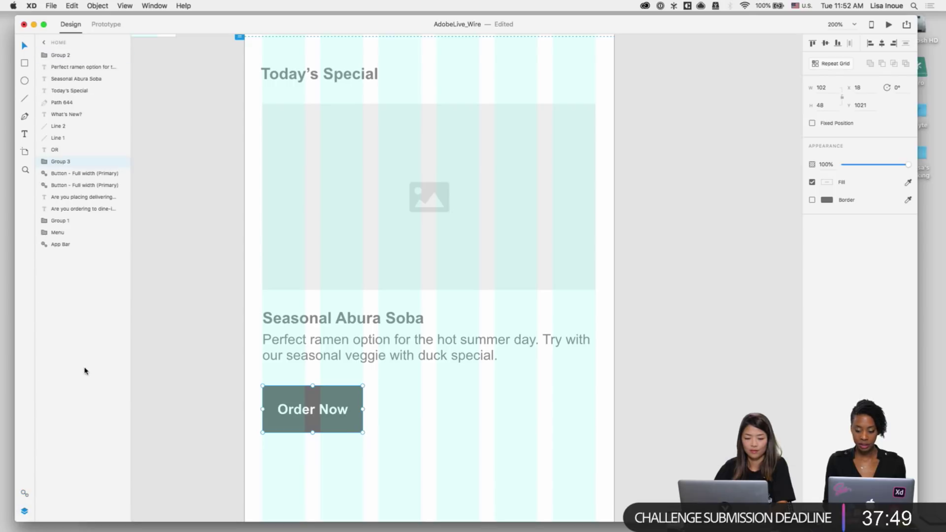
click(24, 494)
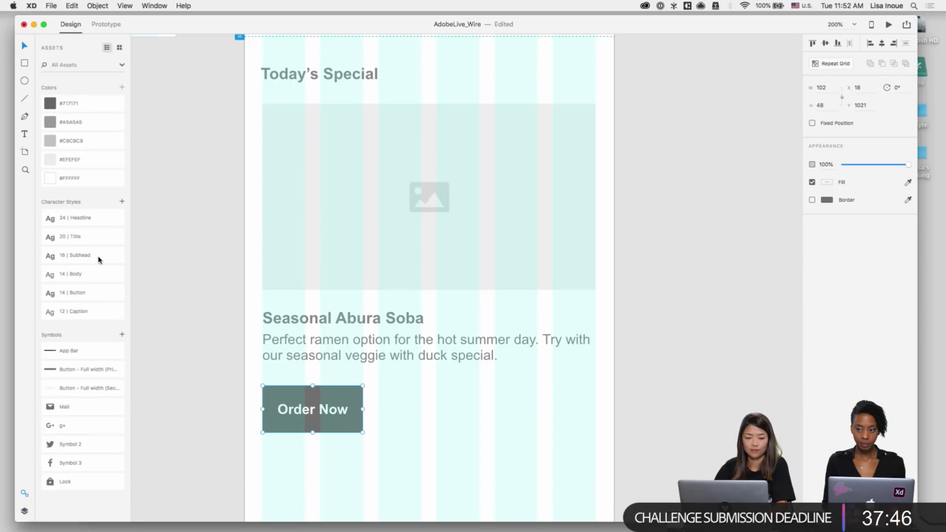
click(121, 335)
double_click(67, 352)
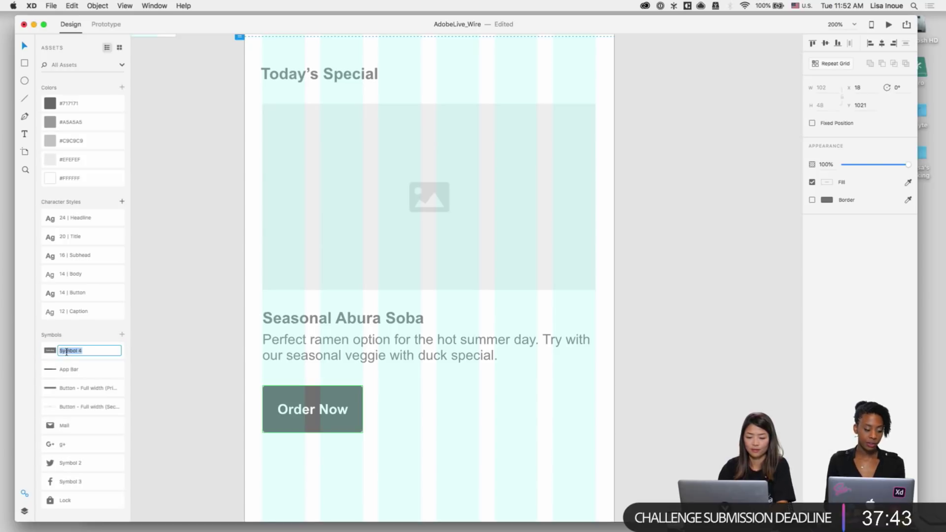
text(Bu)
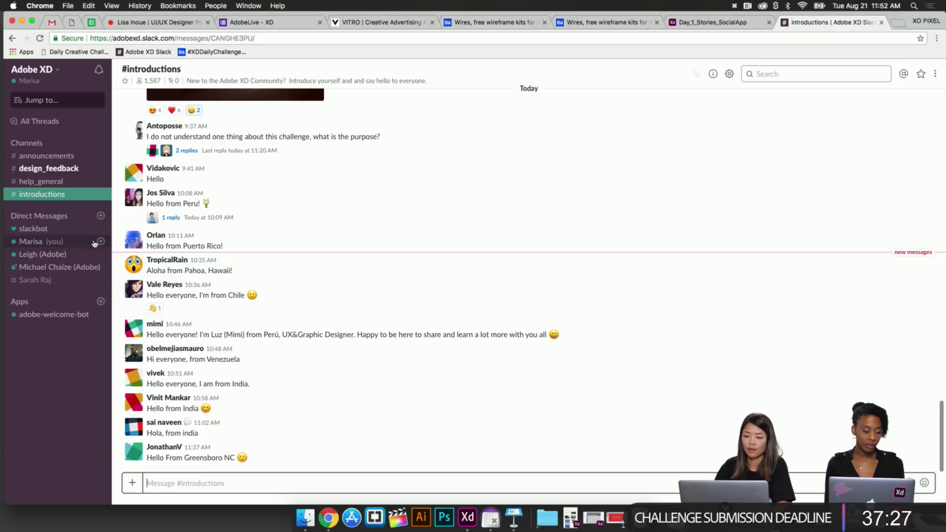
Step: Review the announcements, design_feedback, help_general and introductions channels of the Adobe XD Slack workspace for challenge posts and feedback
click(62, 157)
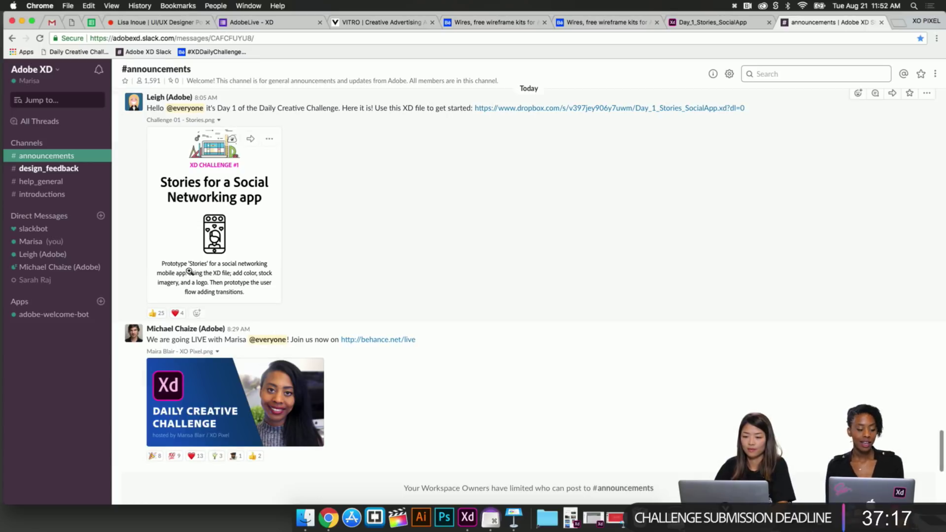
click(79, 169)
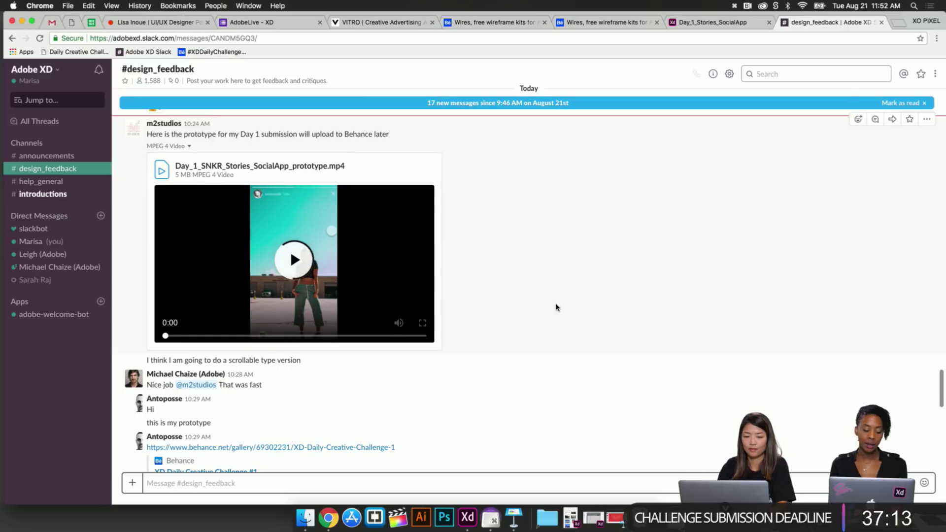
scroll(556, 307, down, 3)
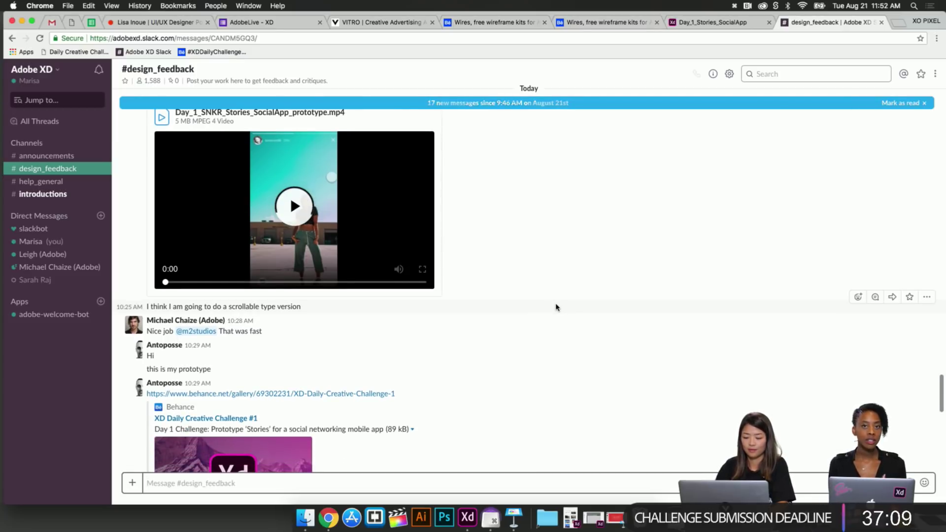
scroll(556, 307, down, 15)
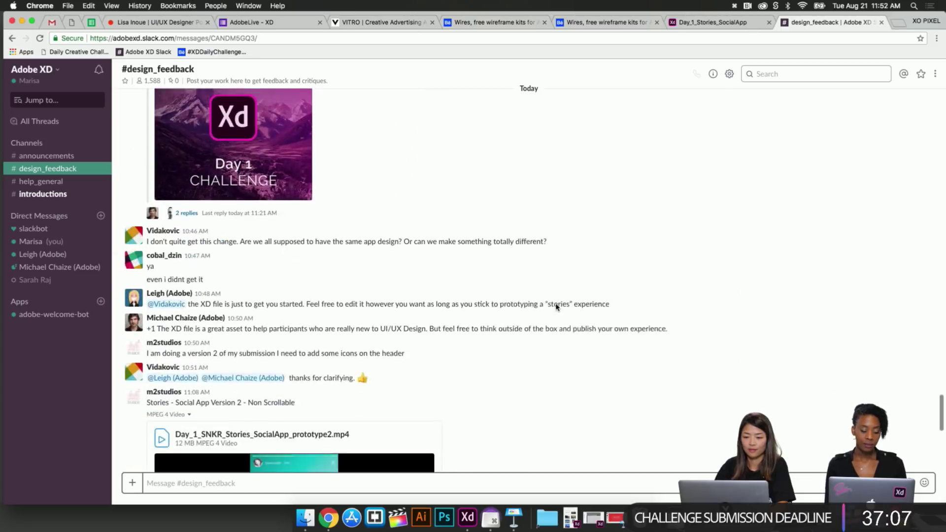
scroll(556, 307, down, 1)
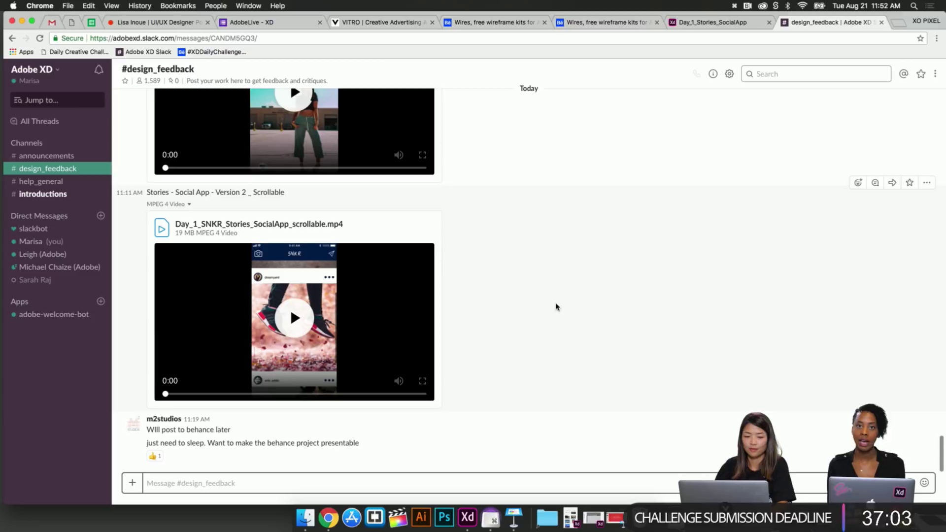
click(51, 182)
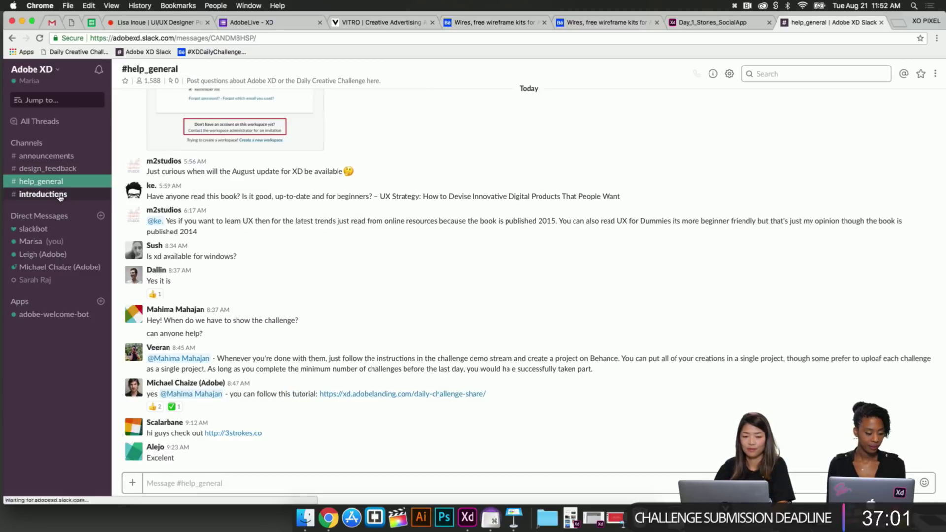
click(43, 195)
click(47, 169)
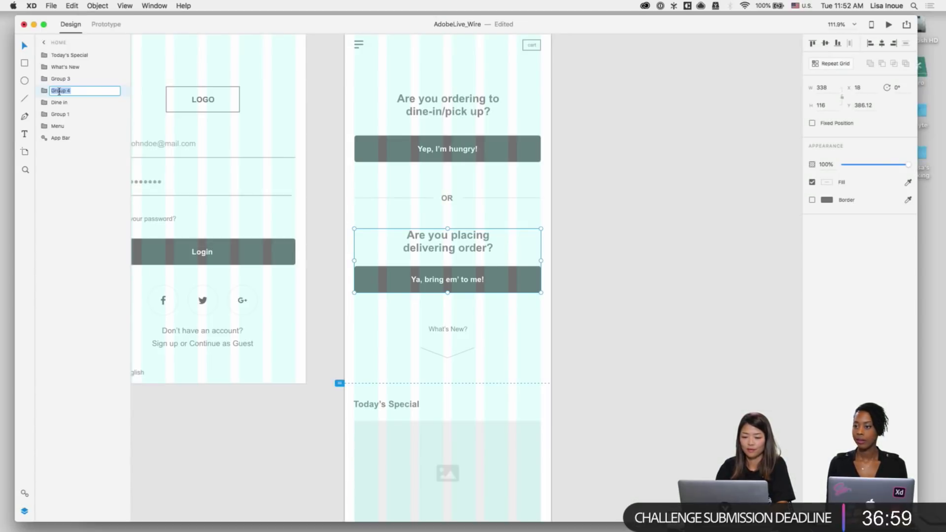
Step: Rename the delivery-order group as "Delivering" in the Home artboard and bring the App Bar to the front
text(Delivering)
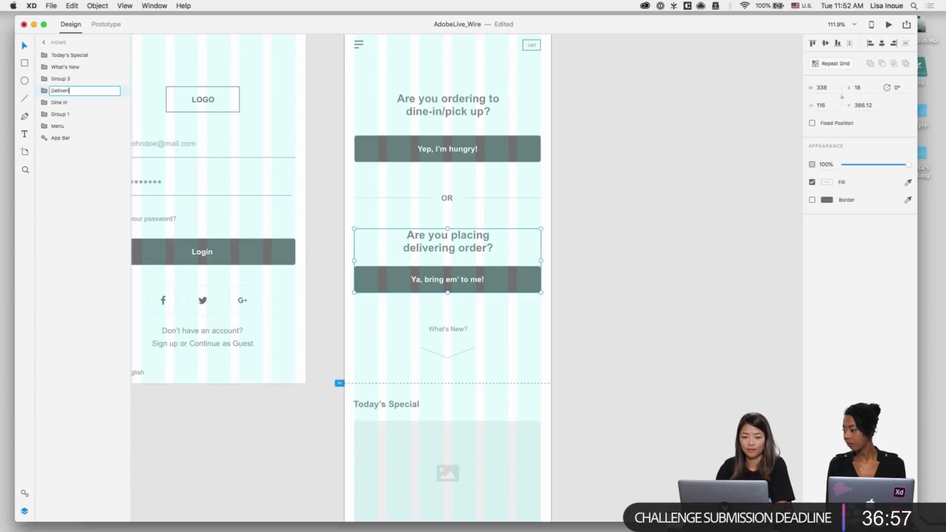
key(Return)
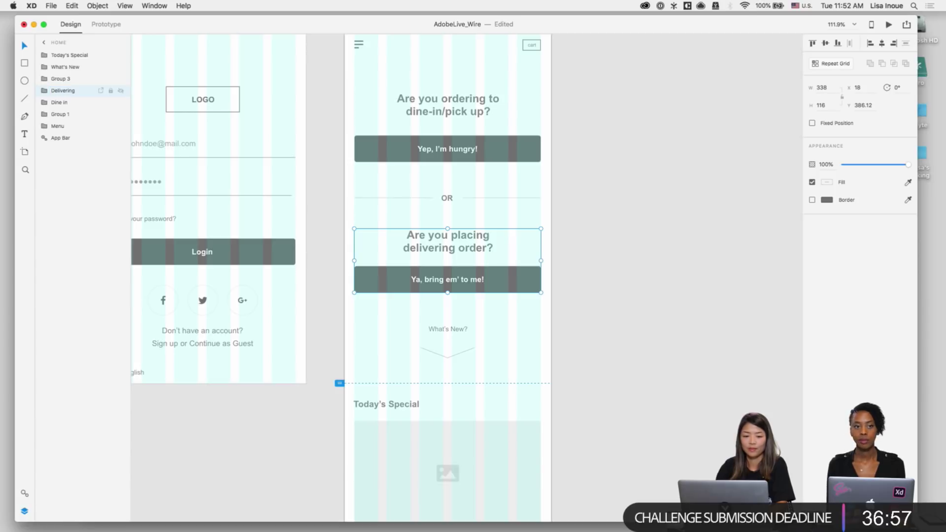
click(61, 140)
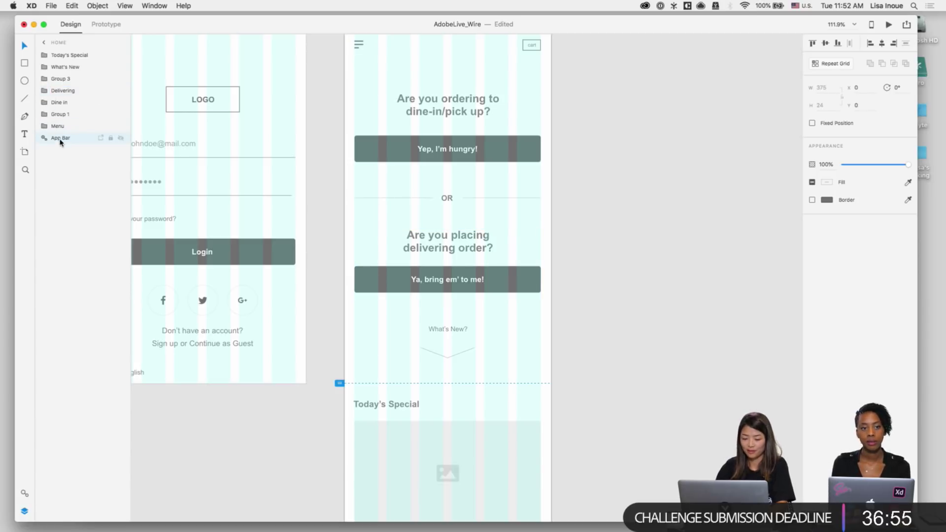
key(super+shift+bracketright)
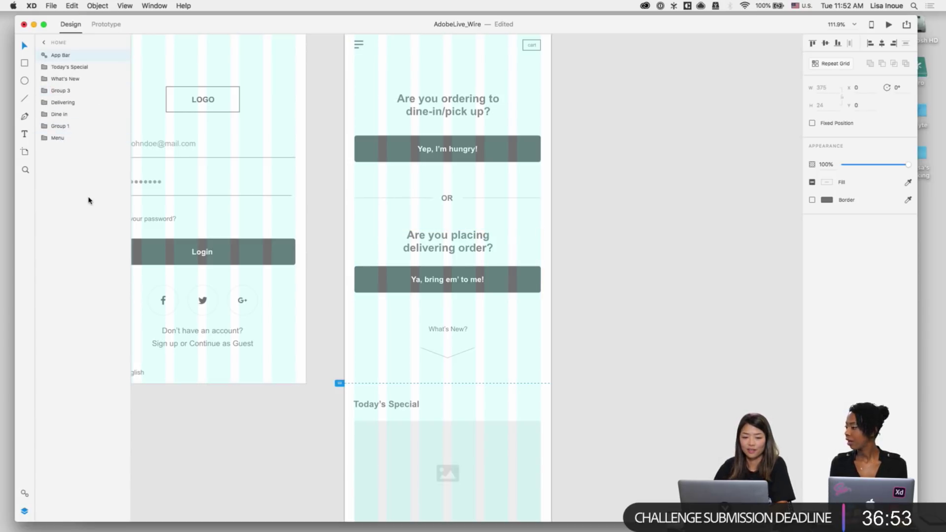
Step: Group the menu icon and cart box on the Home artboard and name the group "Nav"
click(631, 283)
scroll(631, 283, up, 4)
drag(360, 114, 560, 143)
key(super+g)
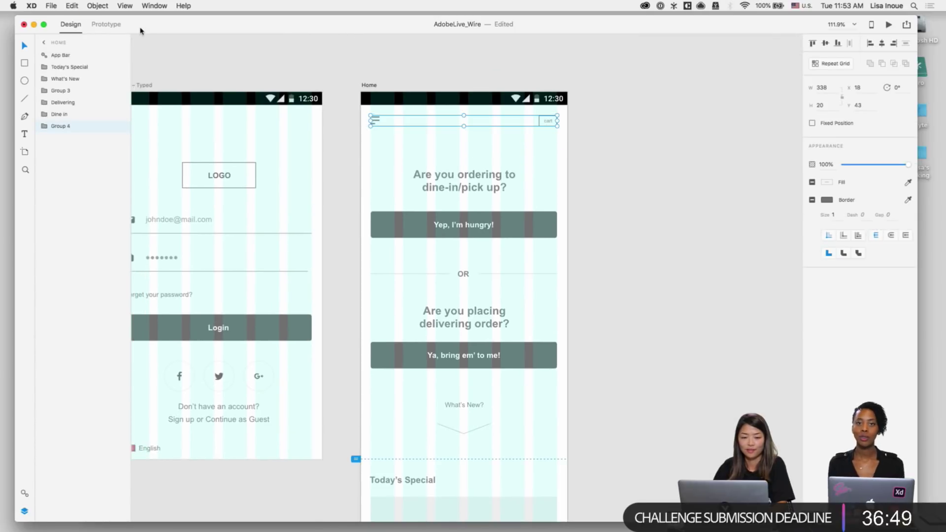
double_click(55, 127)
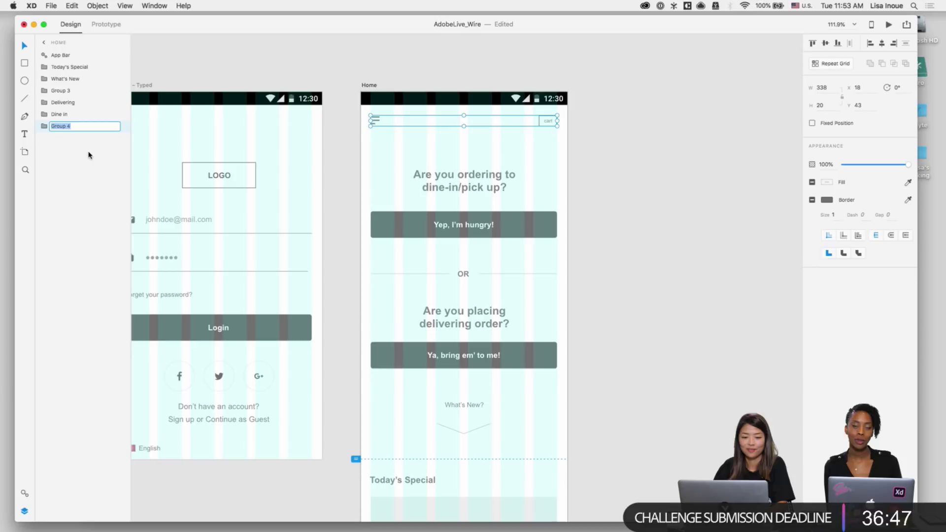
text(Nav)
key(Return)
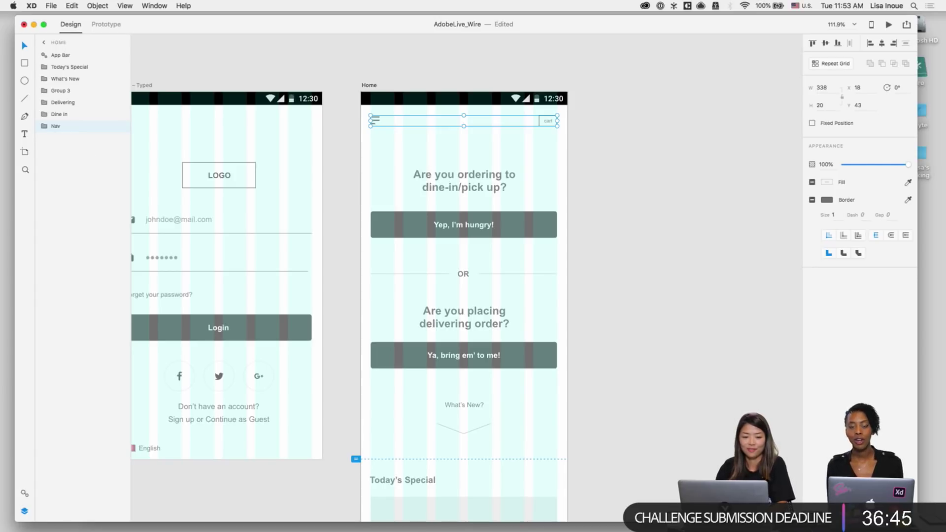
Step: Reorder the Home layers so Nav sits directly below App Bar and Dine in directly below Nav
key(shift+super+])
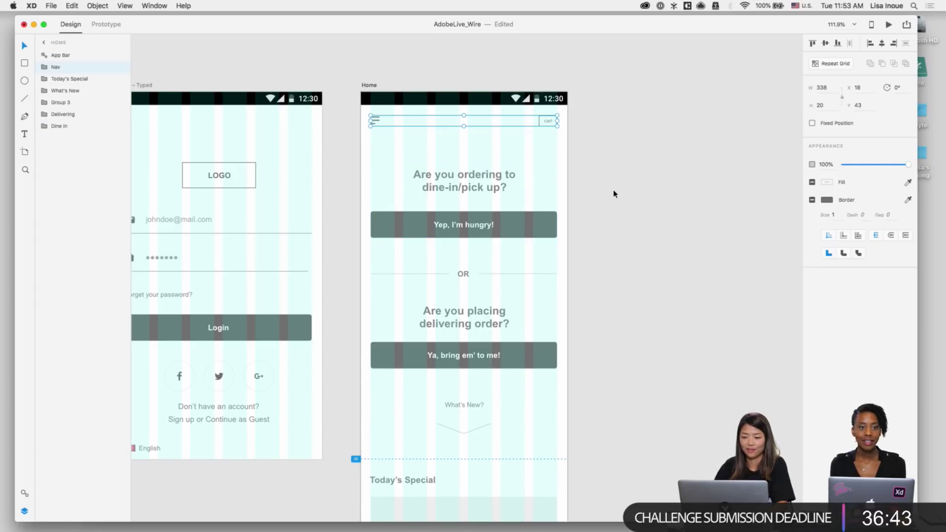
click(451, 185)
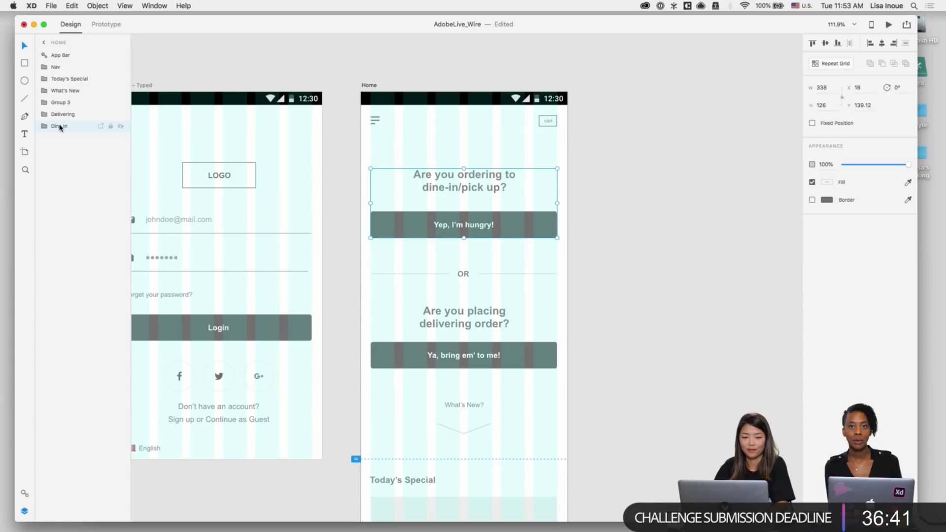
key(super+])
key(super+])
key(super+])
key(super+])
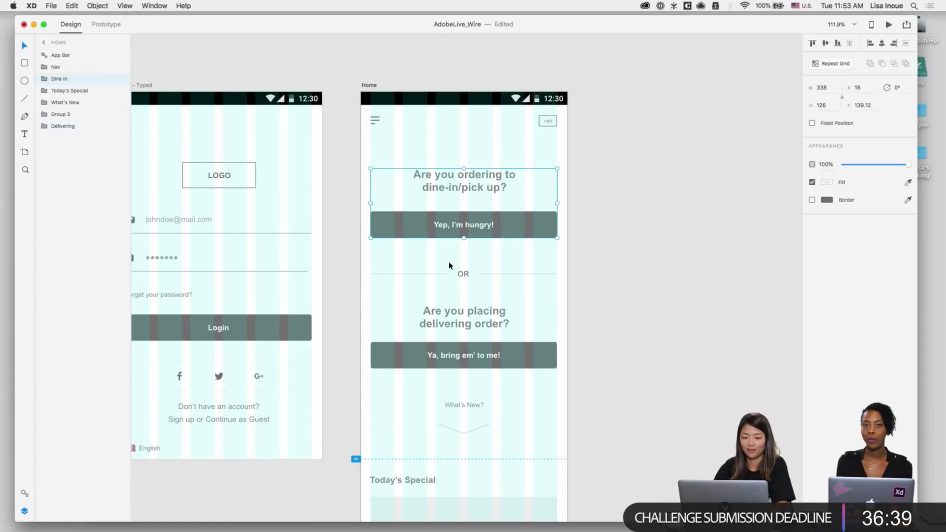
Step: Rename the divider group between the two ordering options as "OR" and move it directly below Dine in in the layer order
click(456, 274)
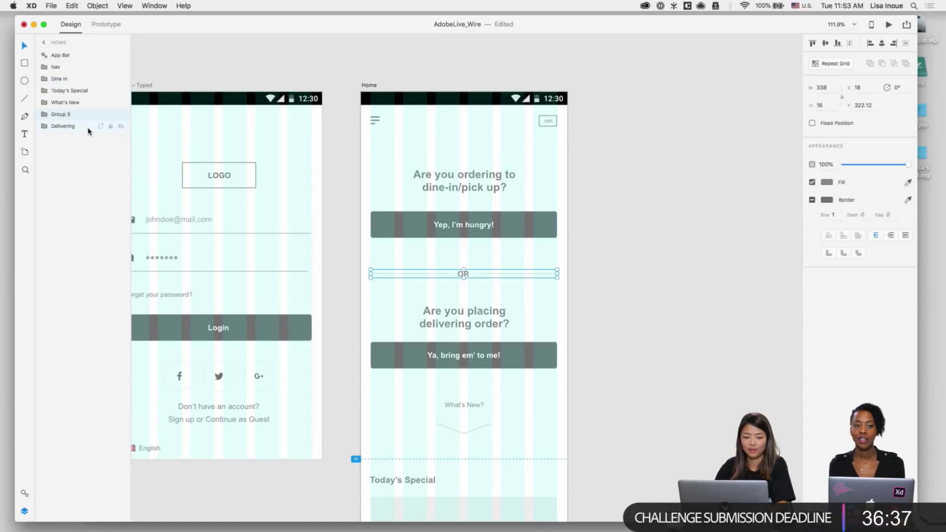
double_click(61, 114)
text(d)
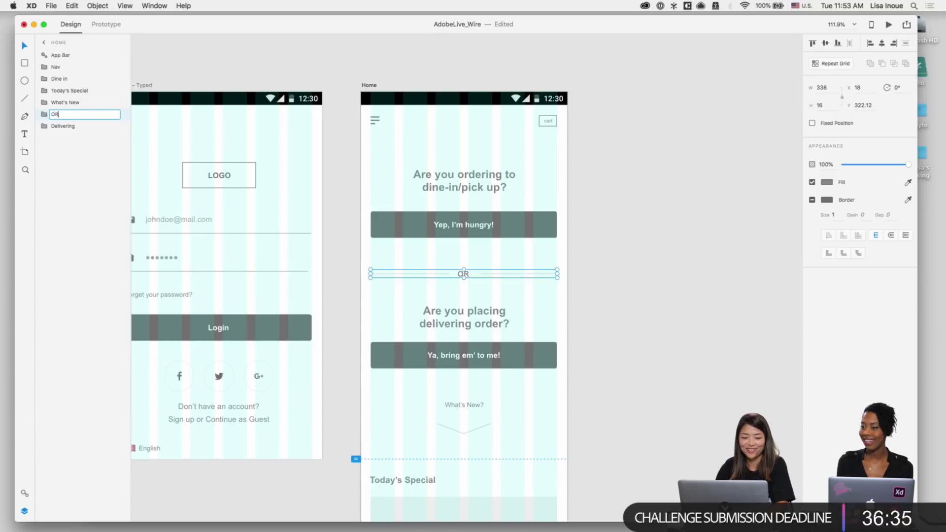
text(R)
key(Return)
key(super+bracketright)
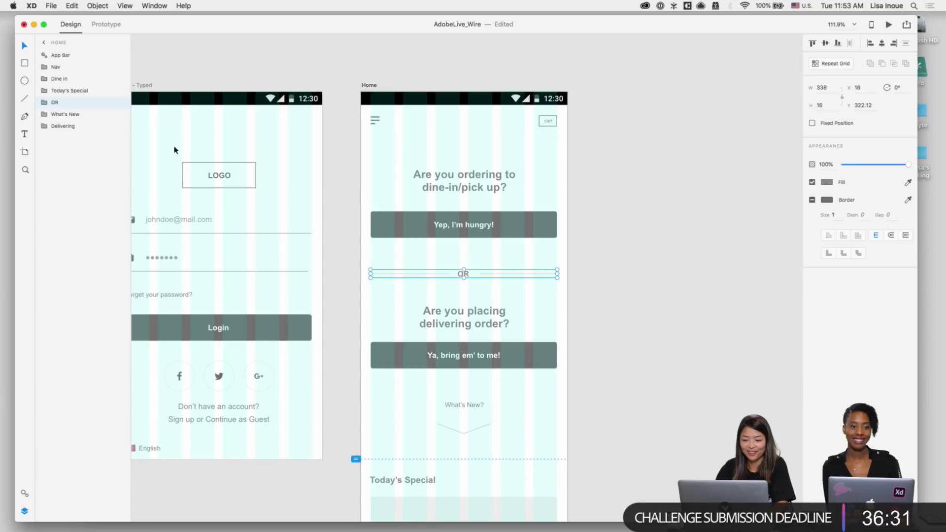
key(super+bracketright)
Step: Move the Delivering group above What's New in the Home layer order
scroll(434, 296, down, 3)
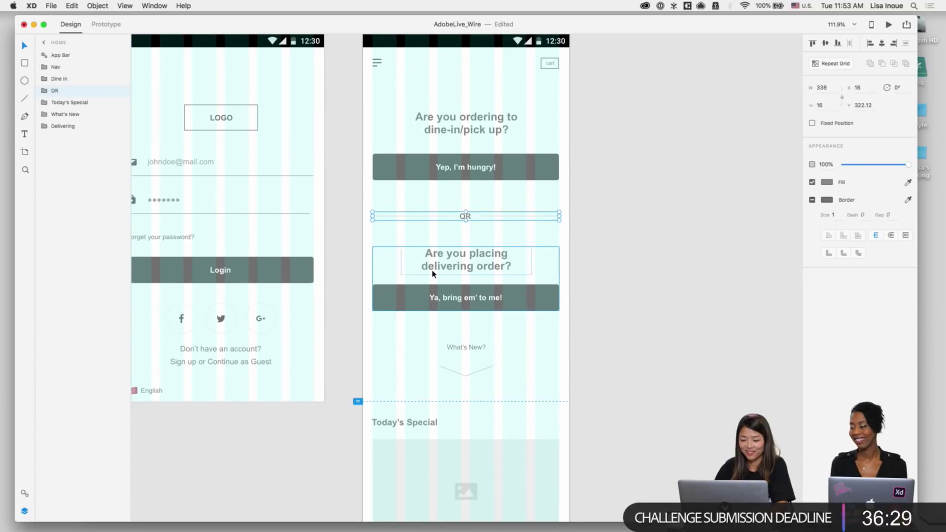
click(433, 274)
key(super+bracketright)
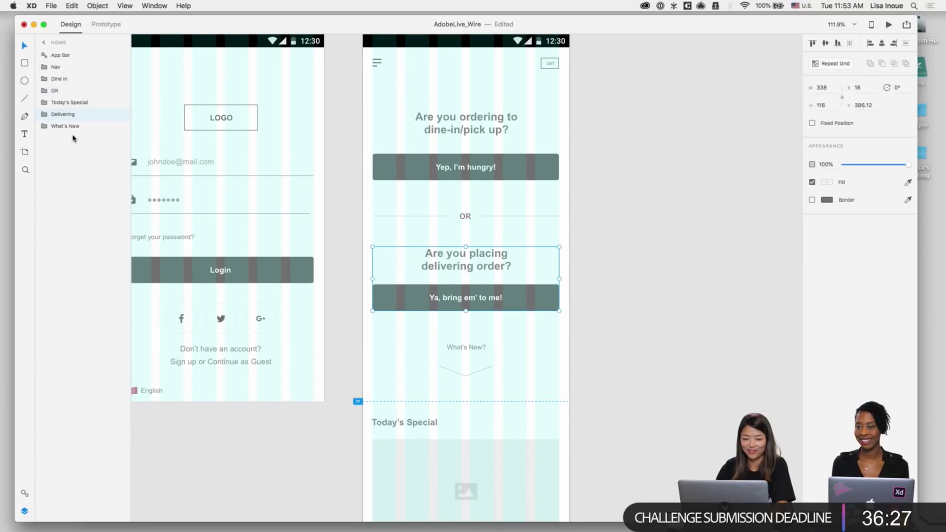
click(515, 367)
Step: Duplicate the Today's Special section and place the copy directly beneath the original on the Home artboard
scroll(522, 345, down, 10)
click(487, 284)
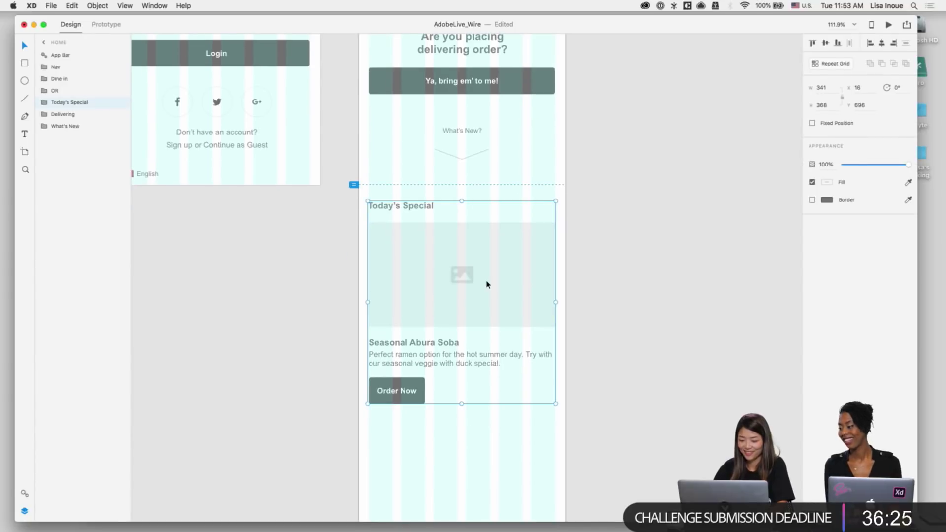
scroll(486, 281, down, 3)
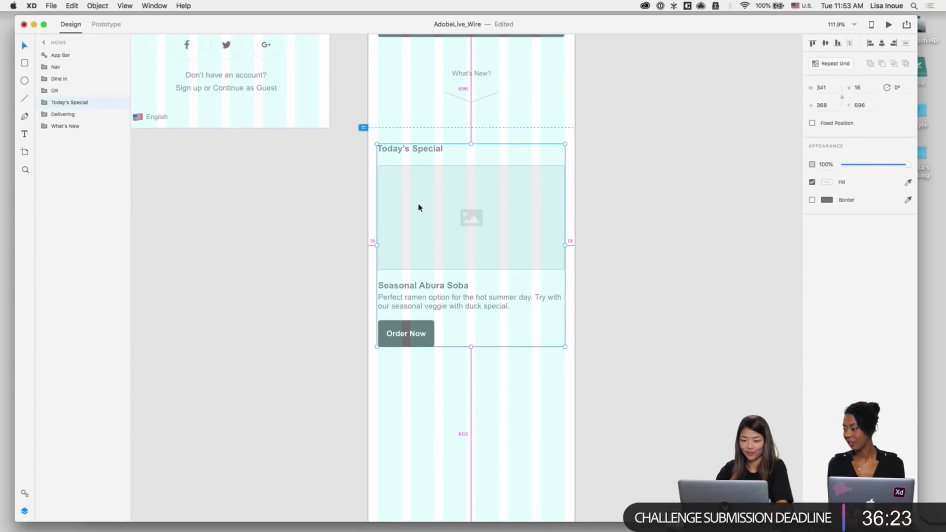
drag(418, 205, 416, 401)
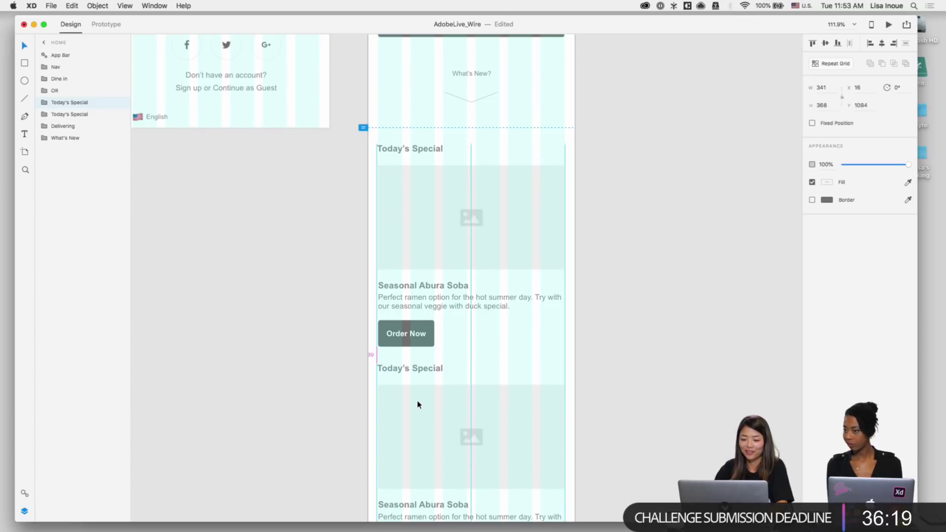
scroll(578, 338, down, 5)
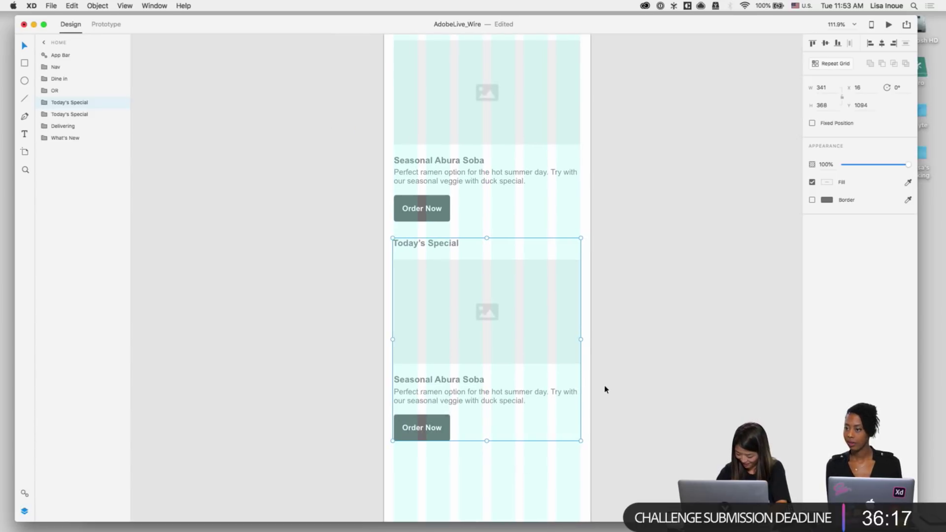
click(449, 501)
scroll(446, 488, up, 1)
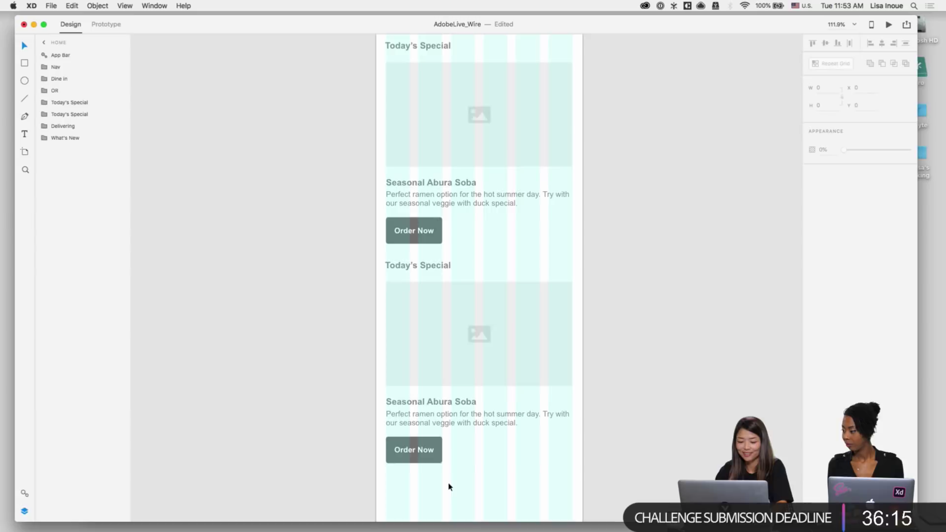
Step: Change the duplicated section's heading to "Comin' in Hot" and align it with the left edge of the image placeholder
key(super+2)
double_click(378, 260)
double_click(378, 261)
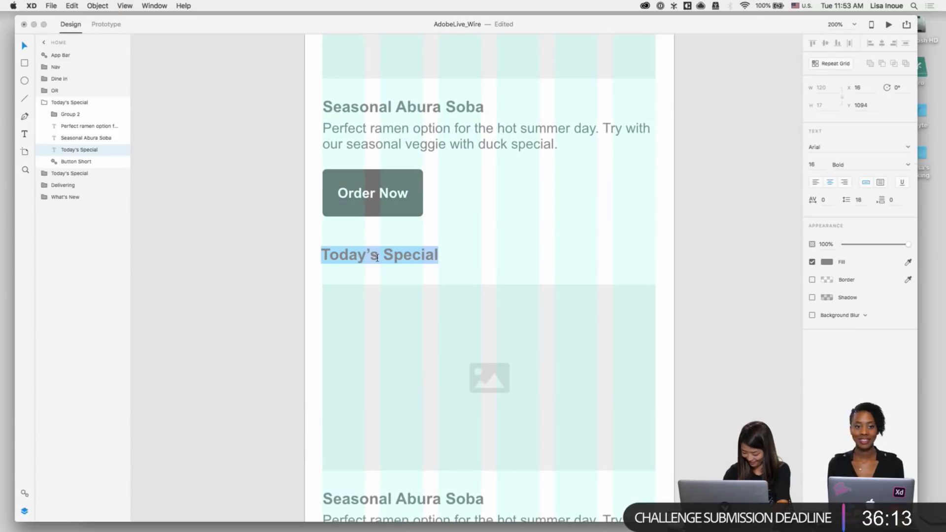
text(Comin's)
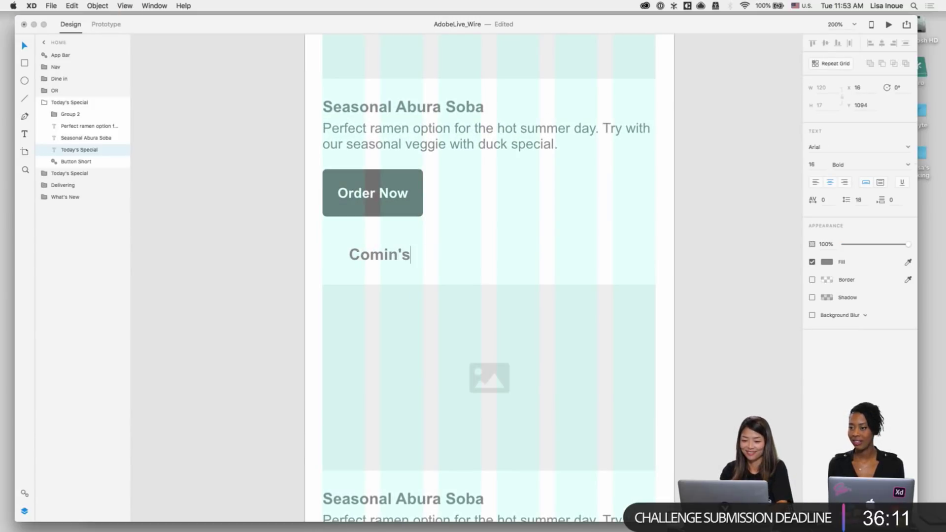
key(BackSpace)
text(H)
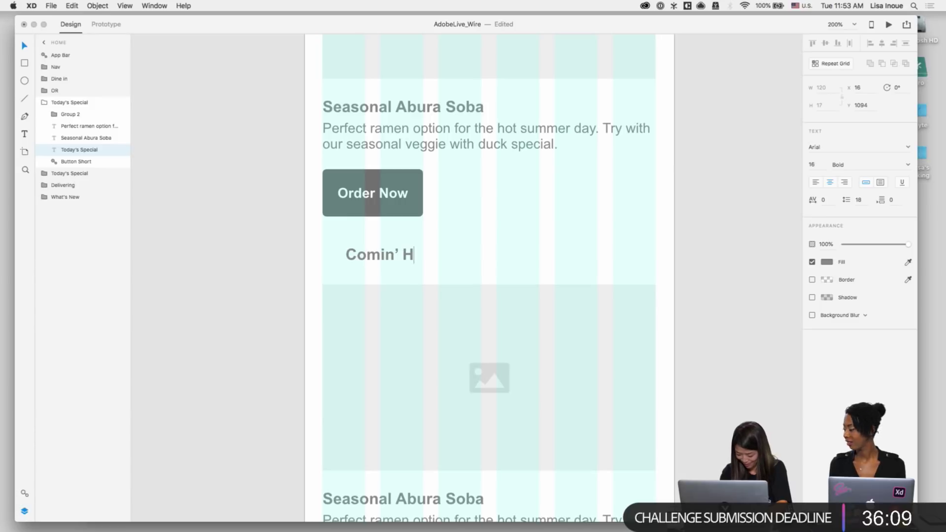
key(BackSpace)
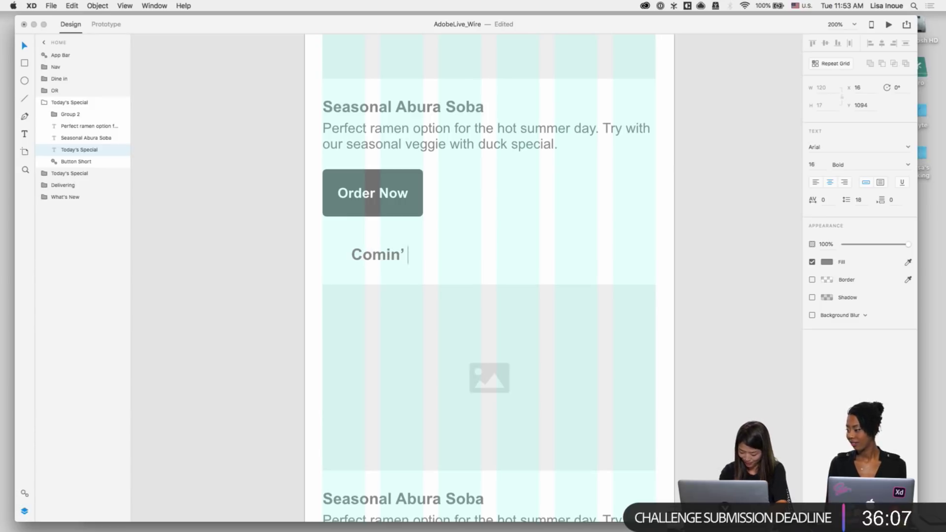
text(in Hot)
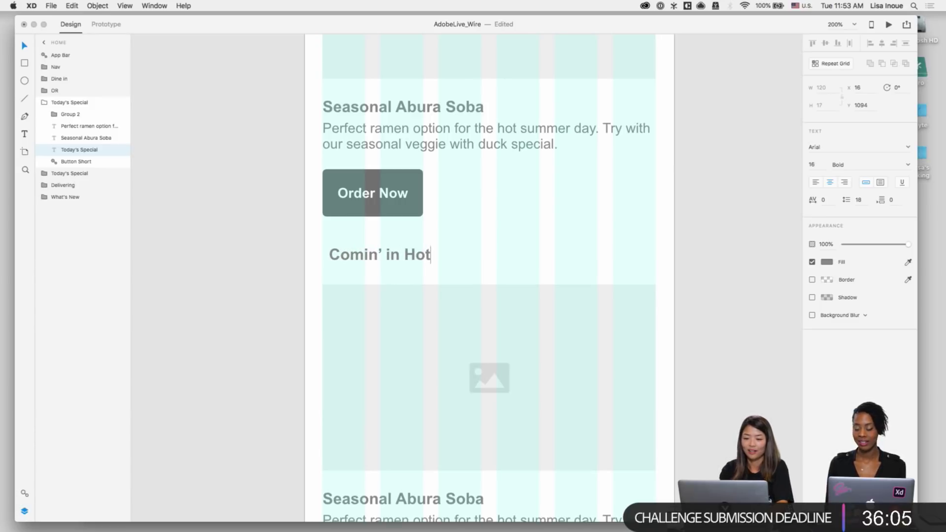
key(Escape)
drag(382, 254, 387, 256)
click(442, 288)
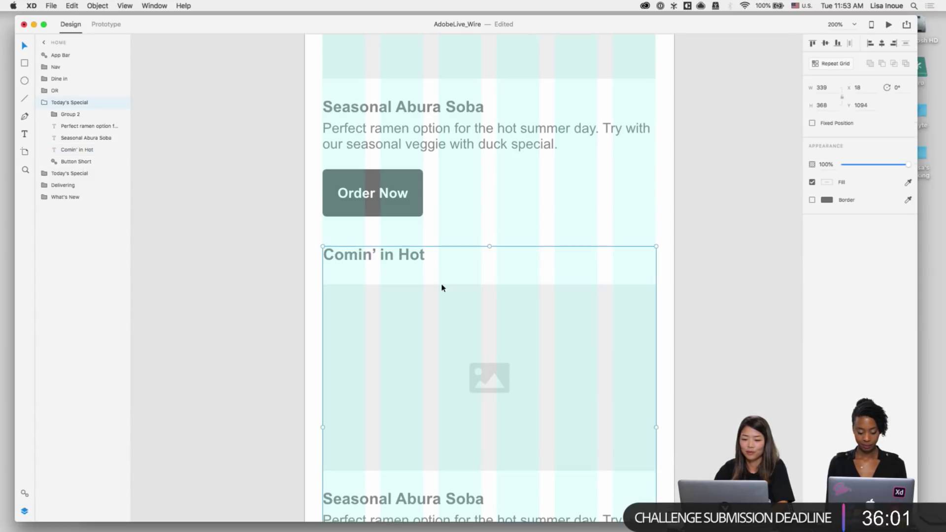
Step: Adjust the vertical position of the Comin' in Hot section to Y 1103, leaving space below the first Order Now button
key(shift+Up)
key(shift+Up)
key(shift+Up)
key(Up)
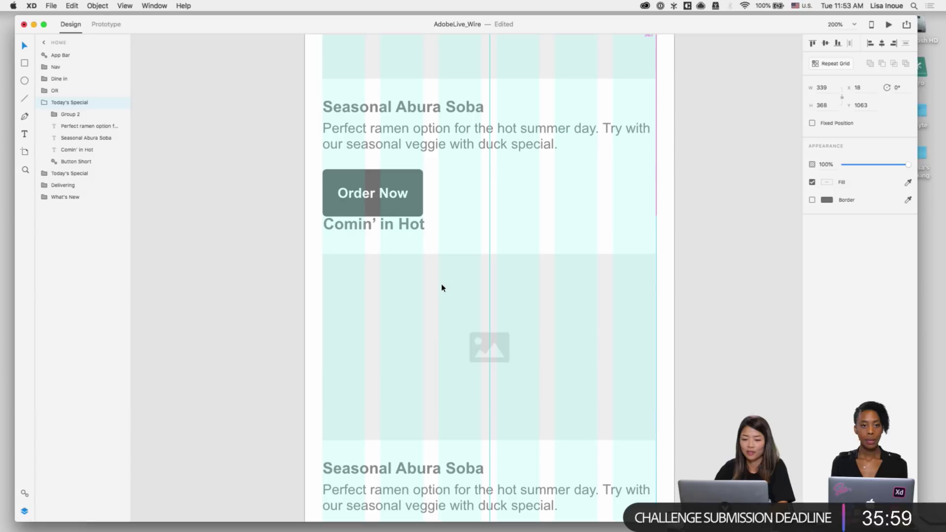
key(shift+Down)
key(shift+Down)
key(shift+Down)
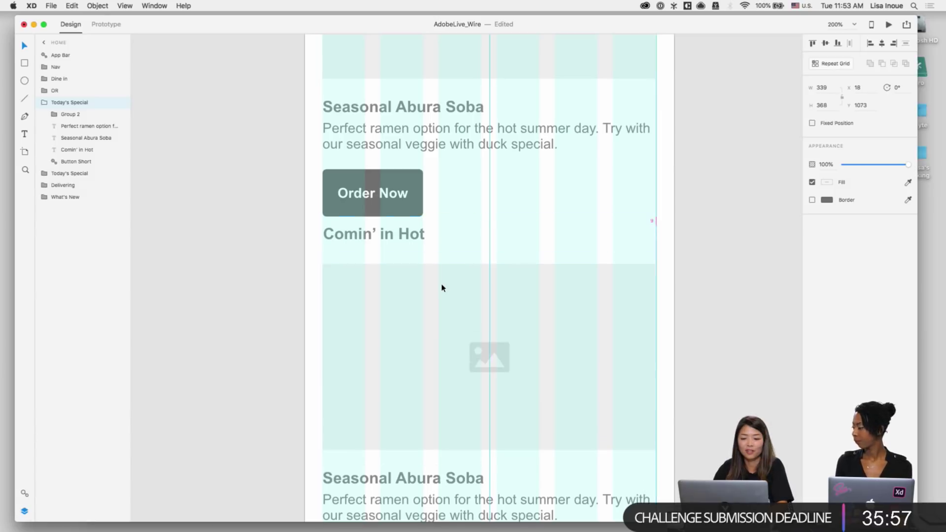
key(shift+Down)
key(super+1)
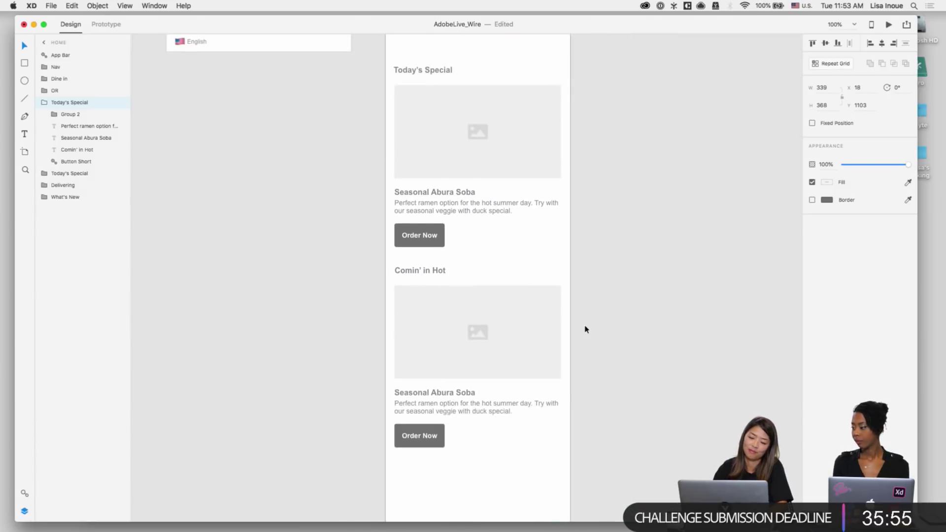
Step: Replace the dish name in the Comin' in Hot section with "Spicy Negi Miso Ramen"
click(590, 349)
scroll(540, 463, down, 2)
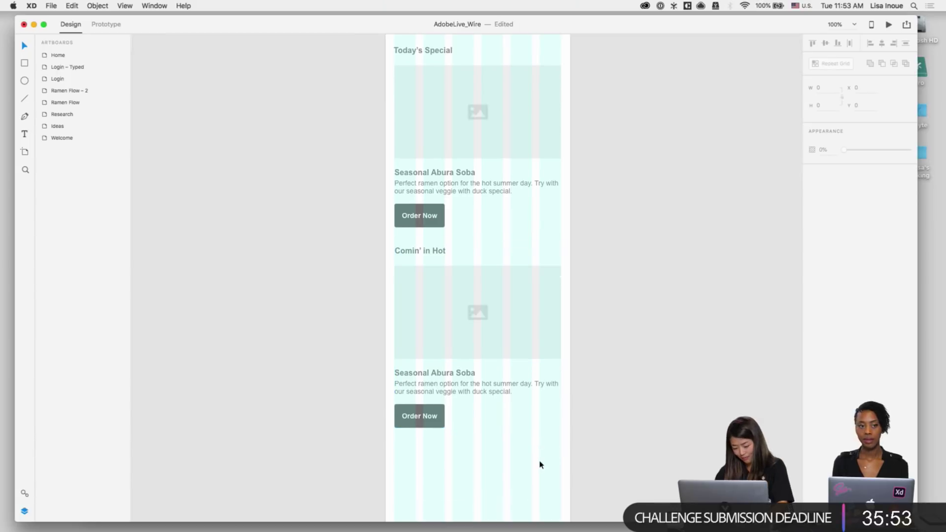
scroll(552, 448, down, 1)
key(super+2)
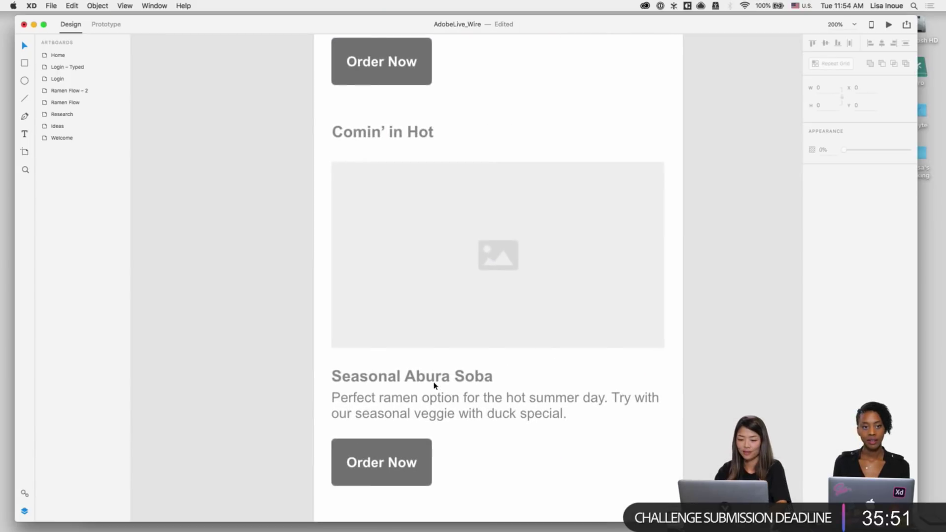
double_click(433, 380)
text(S)
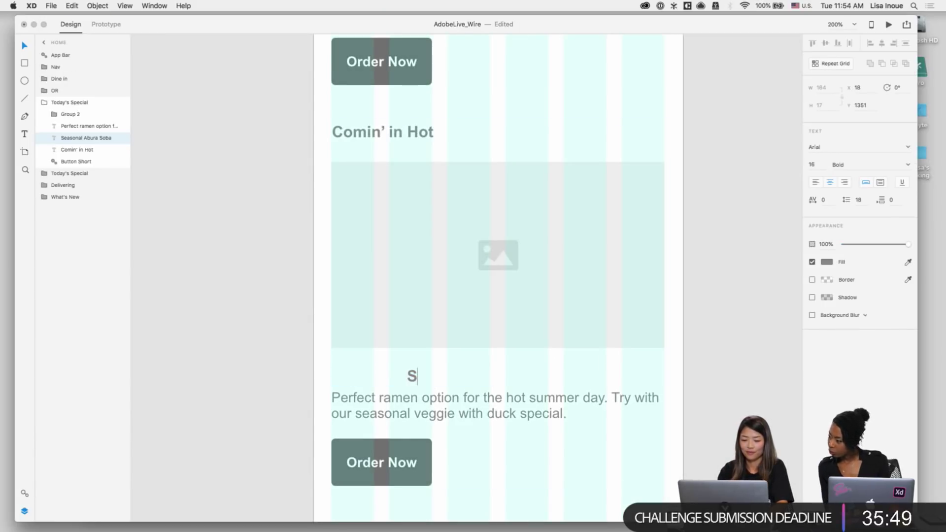
text(picy Ne)
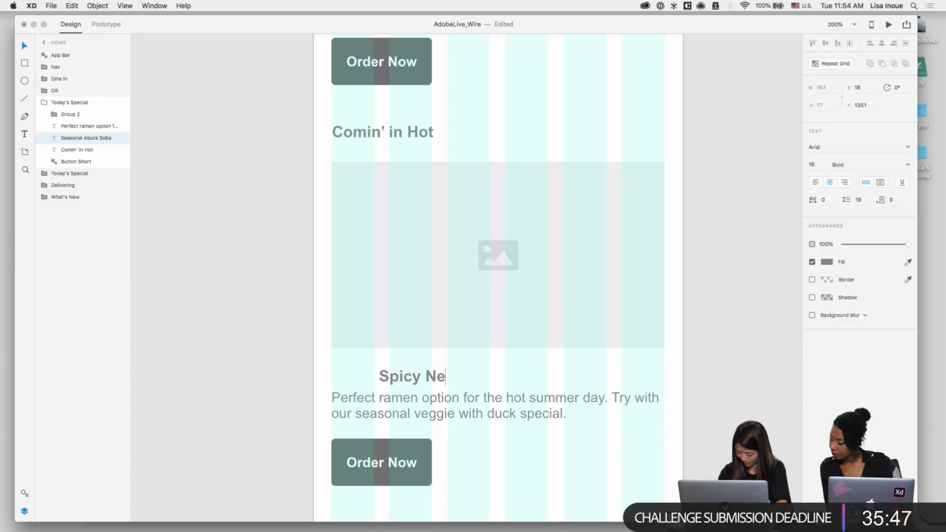
text(gi Miso Ramen)
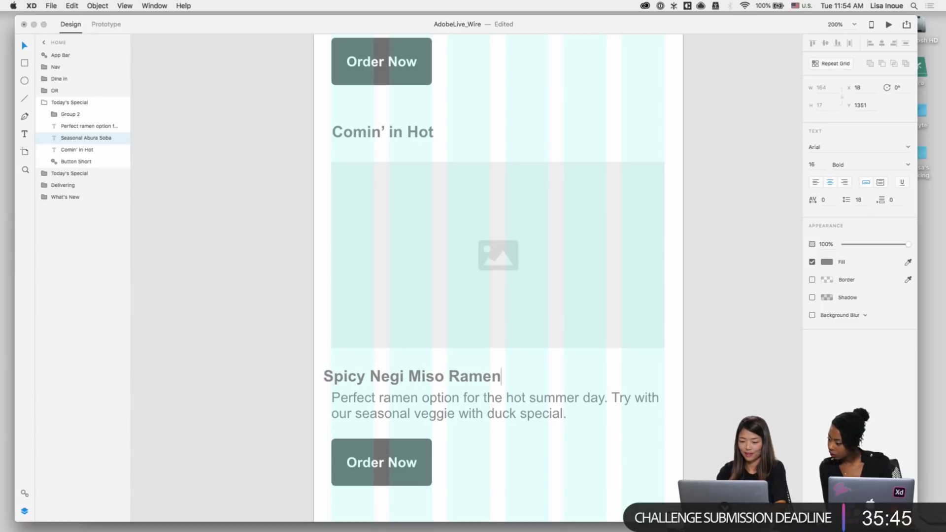
key(Escape)
Step: Nudge the Spicy Negi Miso Ramen title horizontally until it lines up with the description's left edge
key(Right)
key(Right)
key(Right)
key(Right)
key(Right)
key(Right)
key(Right)
key(Right)
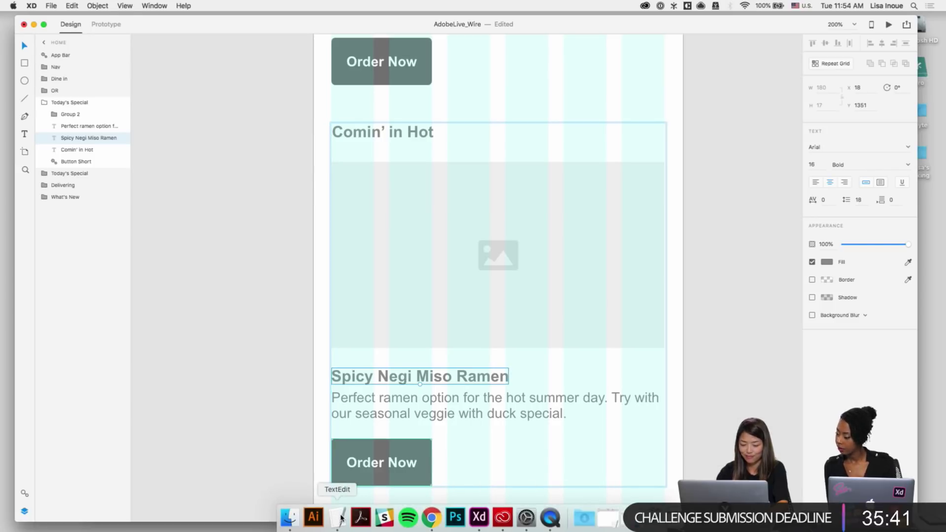
Step: Switch to the Wire Copy document in TextEdit and copy the Spicy Negi Miso Ramen description line
click(343, 519)
triple_click(317, 168)
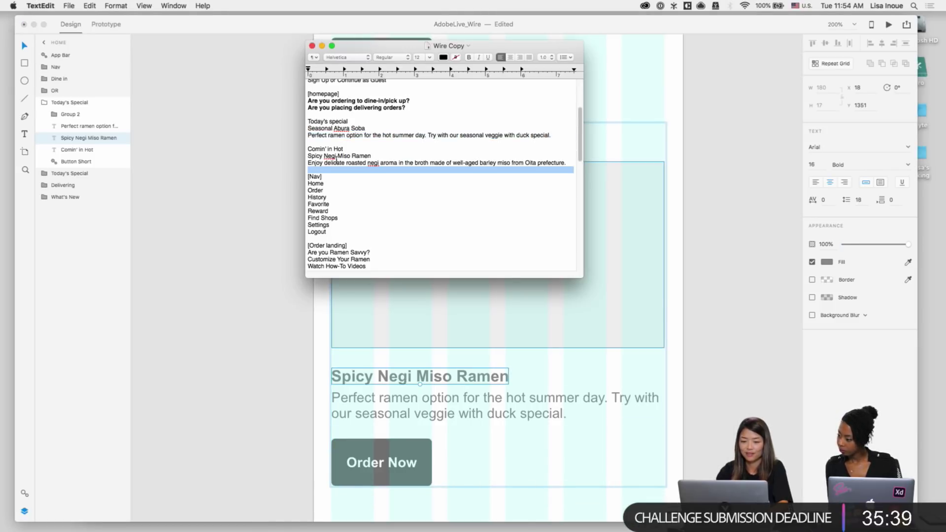
triple_click(336, 162)
key(super+c)
Step: Return to XD and replace the Comin' in Hot section's description with the copied Spicy Negi Miso Ramen text
key(super+Tab)
scroll(428, 386, down, 1)
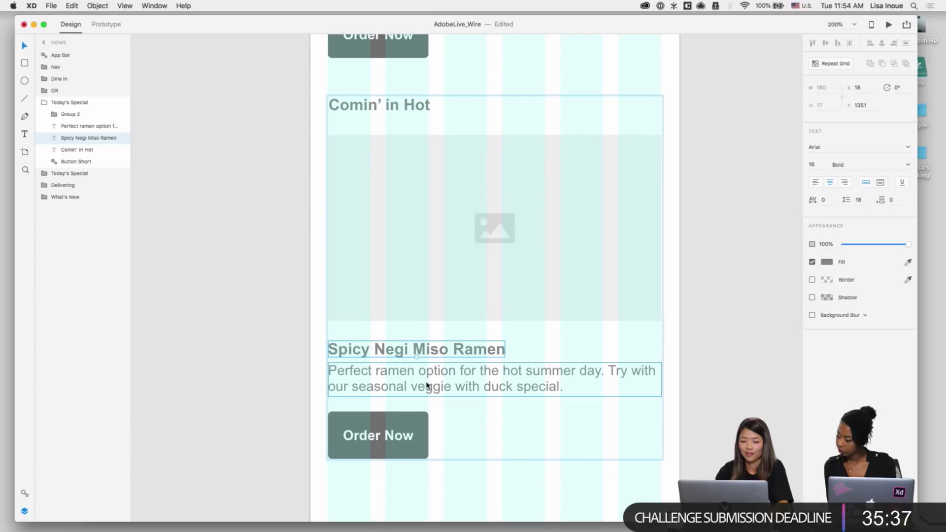
double_click(428, 386)
key(super+v)
click(465, 469)
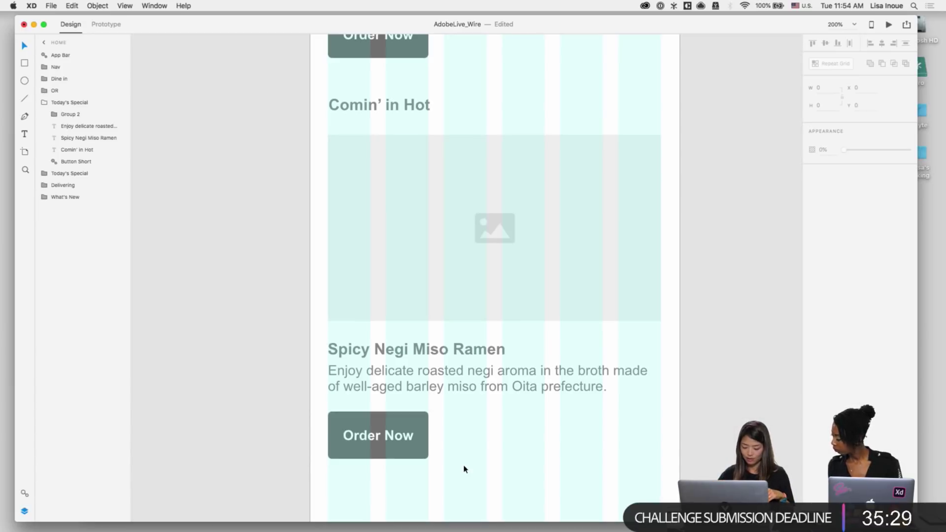
key(super+1)
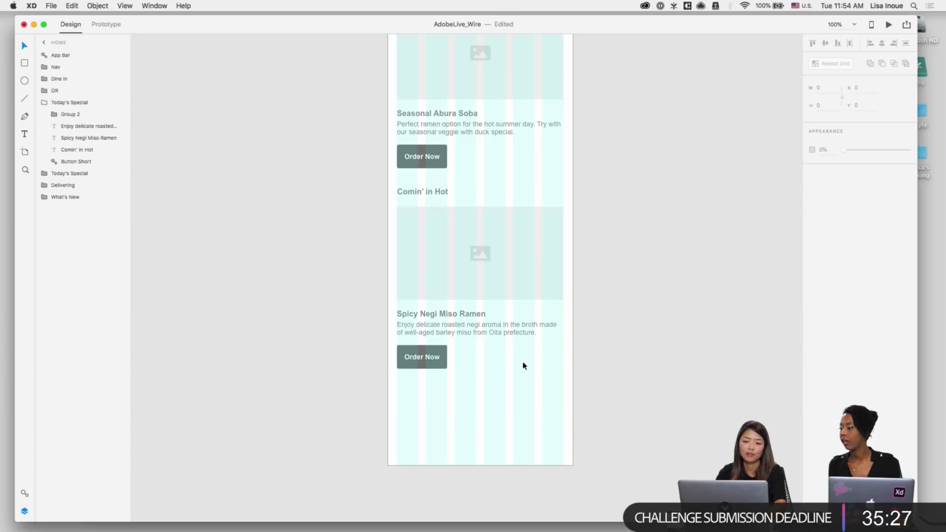
Step: Move the Comin' in Hot section off the Home artboard onto the empty canvas beside it
click(473, 275)
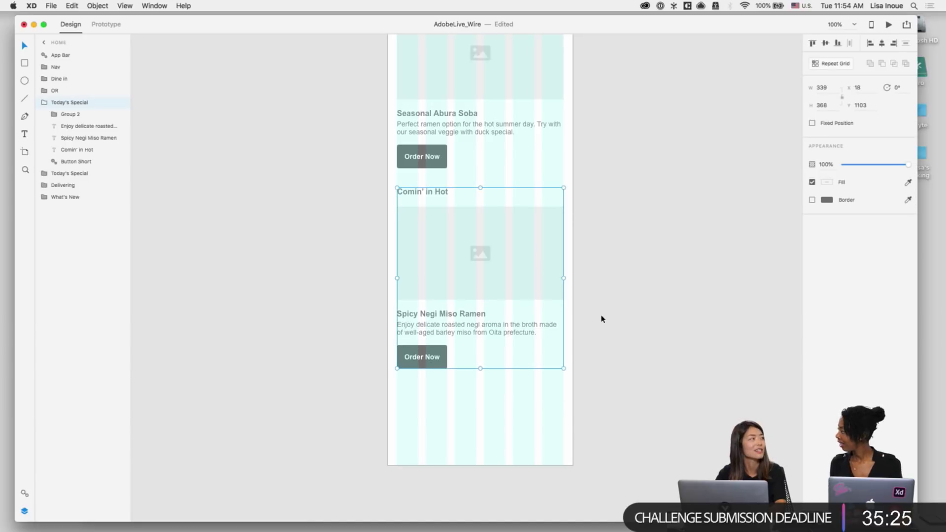
key(super+minus)
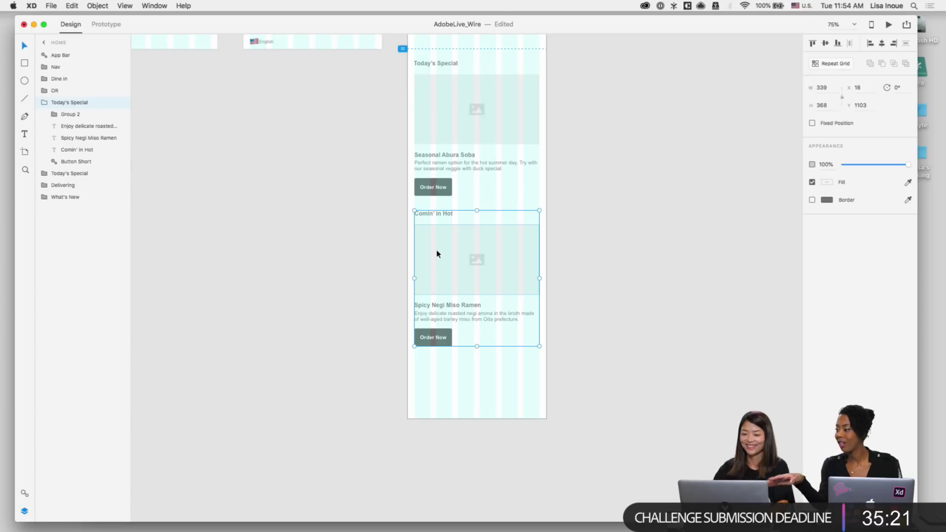
scroll(655, 292, up, 2)
drag(469, 312, 615, 169)
click(594, 313)
Step: Turn the Today's Special section into a Repeat Grid and extend it downward to two stacked items
click(477, 186)
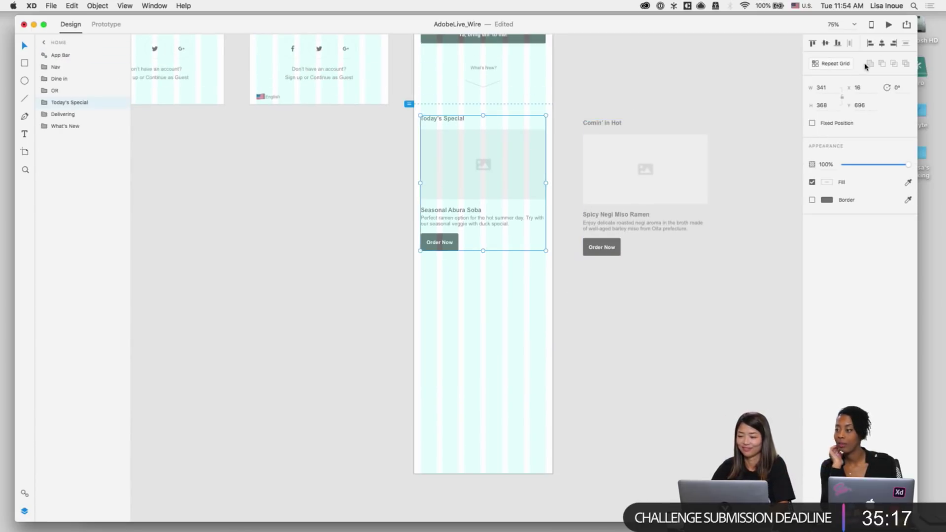
click(832, 63)
drag(483, 251, 484, 401)
click(484, 429)
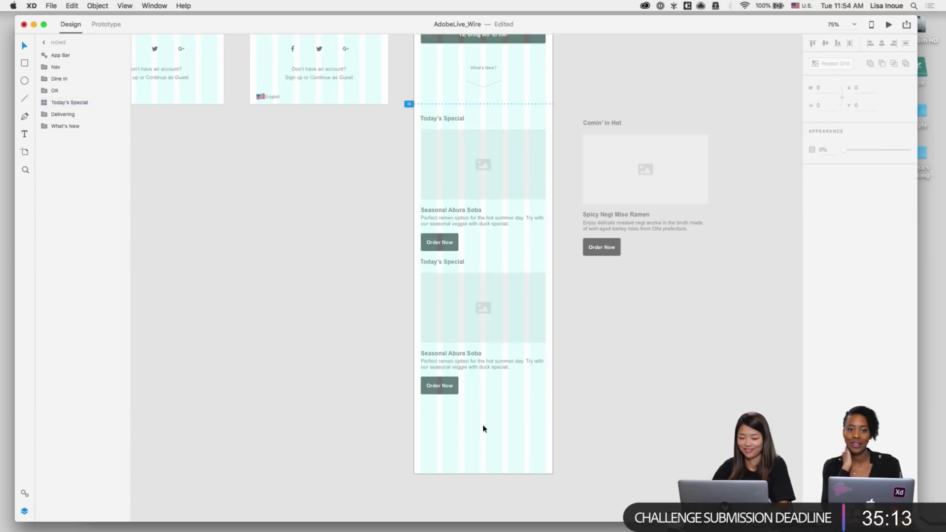
Step: Widen the vertical gap between the two repeated sections so the second one starts at Y 1113
key(super+1)
click(448, 249)
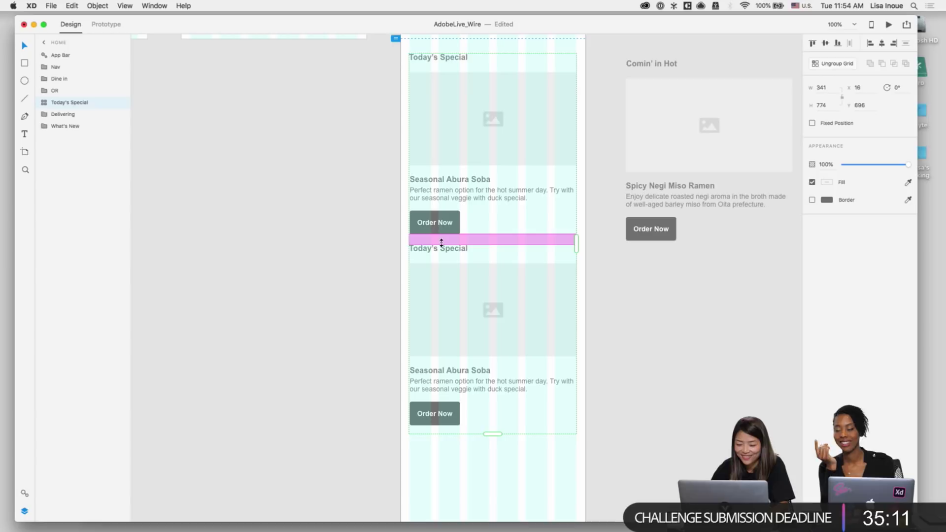
drag(442, 242, 439, 254)
Step: Retitle the second repeated section "Comin' in Hot", left-align the heading text and line it up with the section's left edge
double_click(429, 261)
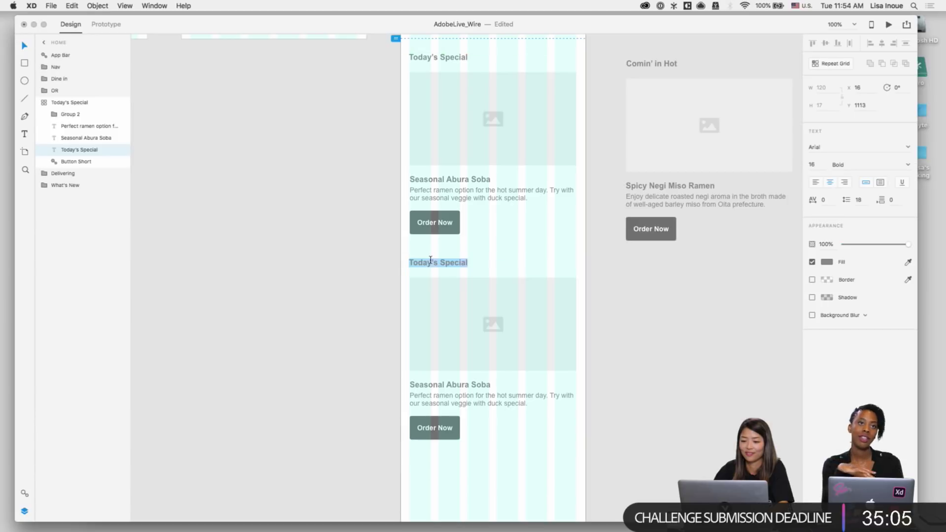
text(Comin')
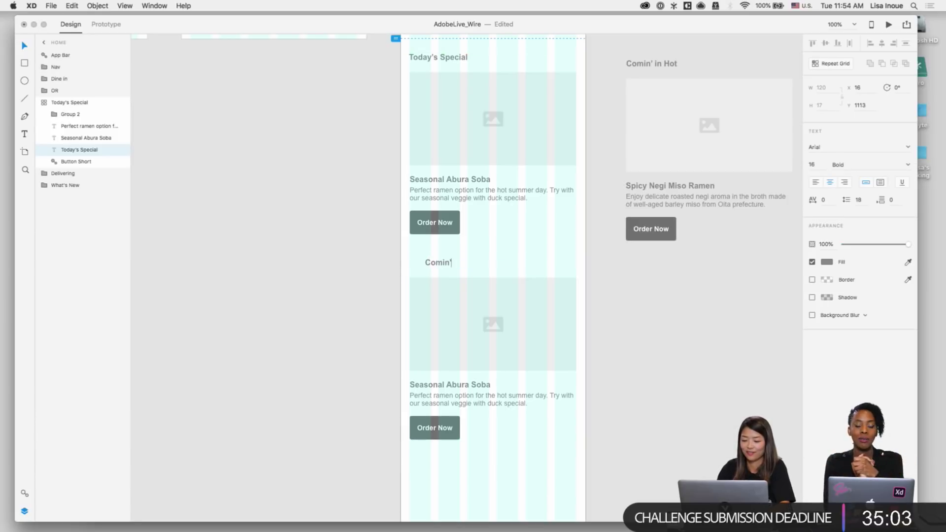
text( in Hot)
key(Escape)
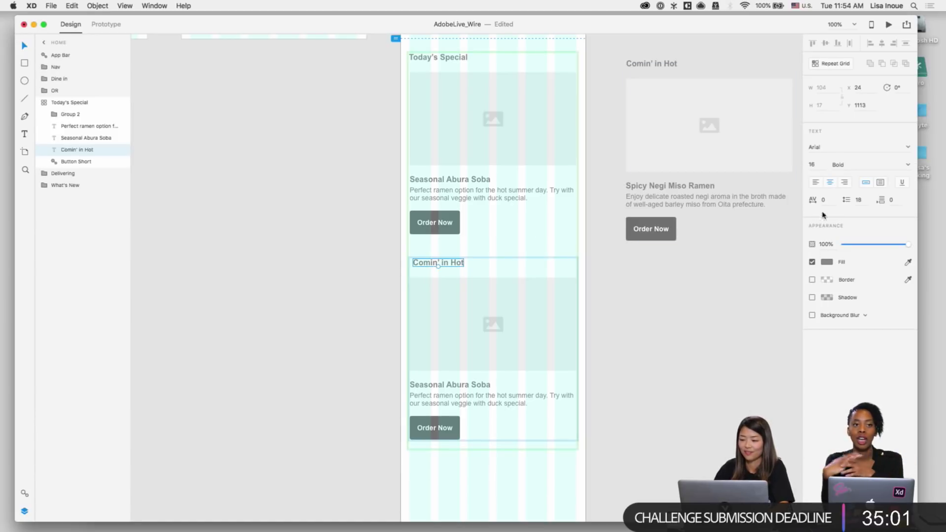
click(816, 182)
drag(434, 262, 428, 262)
right_click(616, 412)
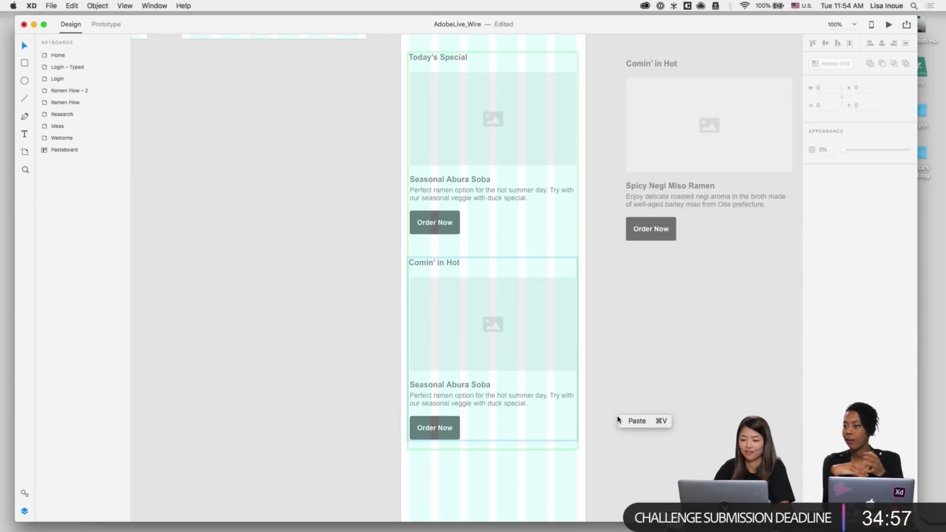
Step: Replace the second item's dish name with the "Spicy Negi Miso Ramen" title copied from the spare section beside the artboard
click(660, 187)
double_click(660, 186)
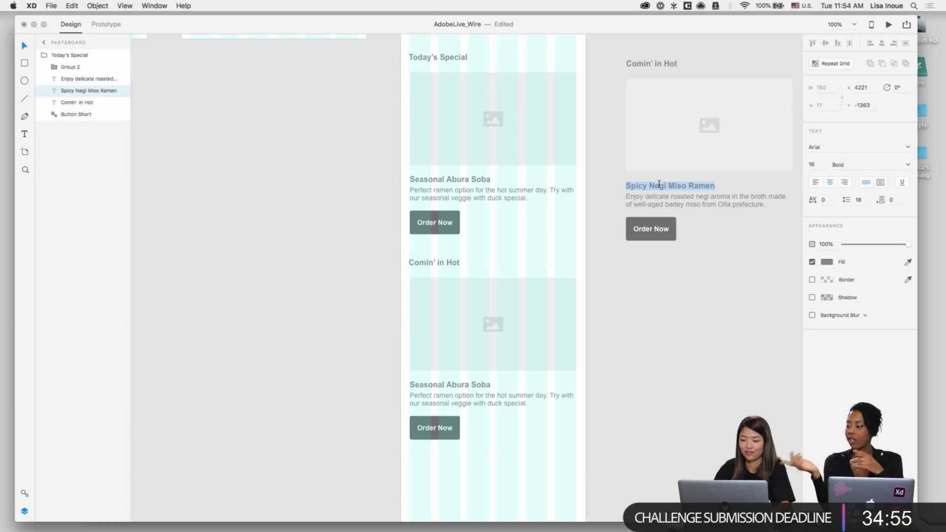
key(super+c)
double_click(449, 385)
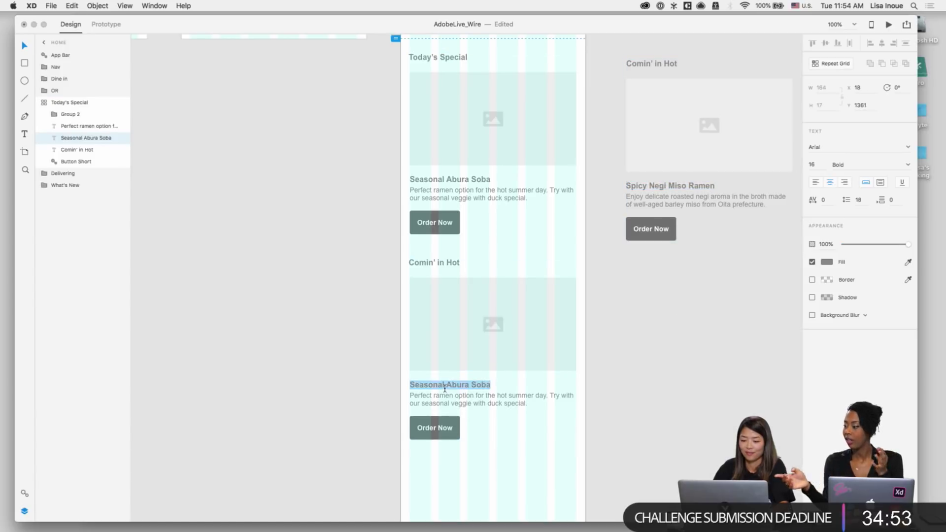
key(super+v)
key(Escape)
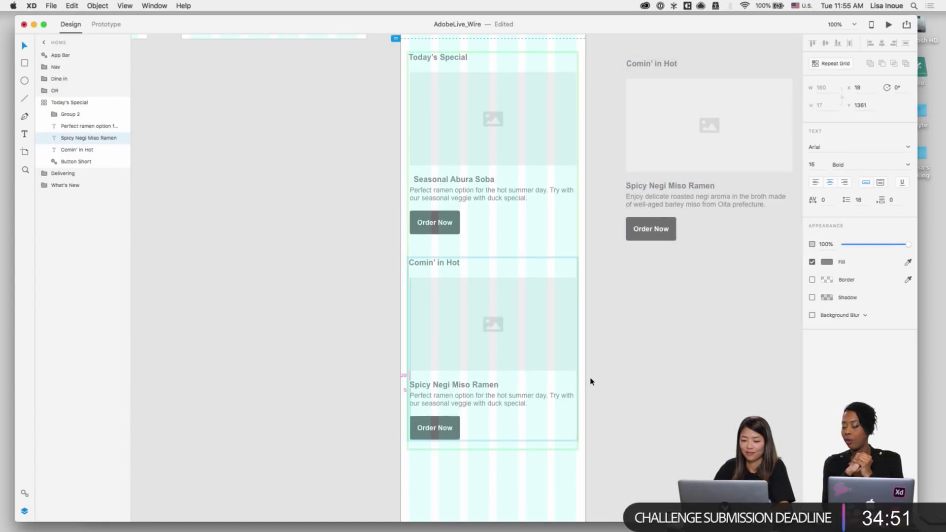
Step: Replace the second item's description with the copied Spicy Negi Miso Ramen text and delete the spare section beside the artboard
double_click(688, 196)
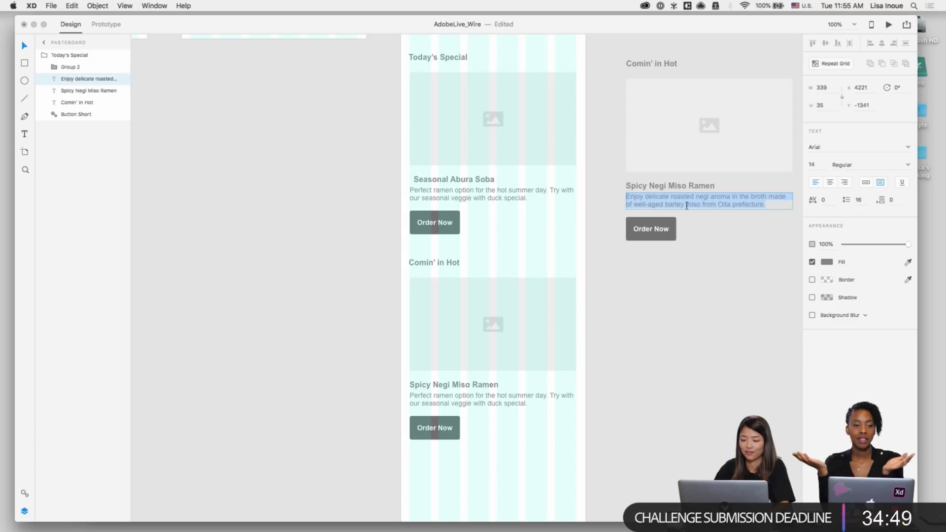
key(super+c)
double_click(516, 403)
key(super+v)
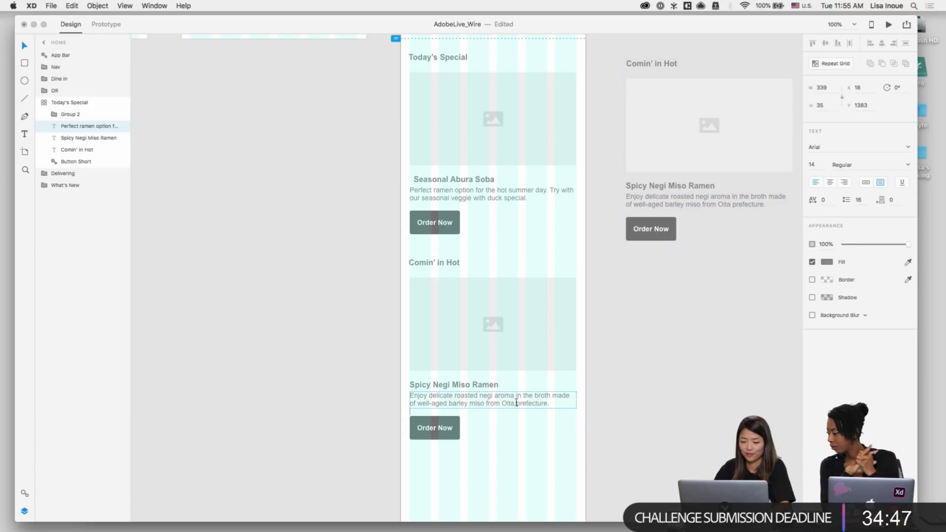
click(625, 445)
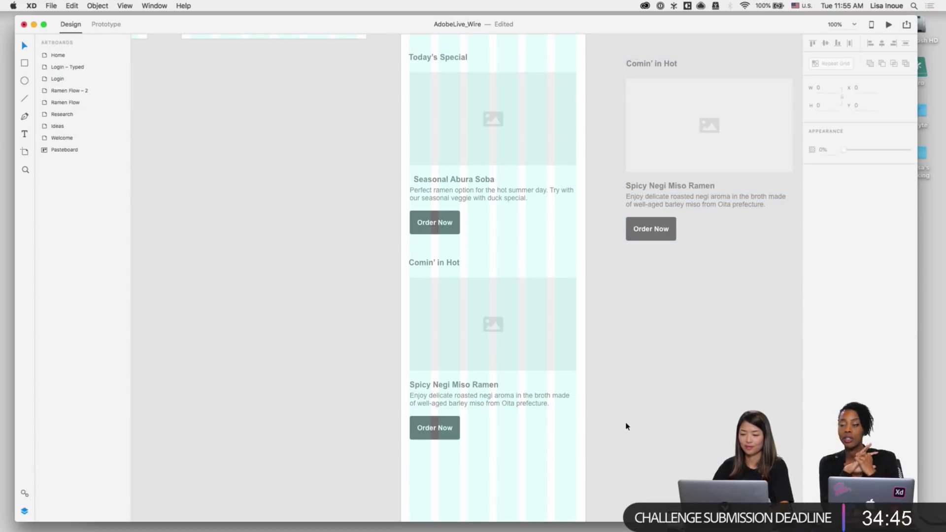
click(657, 127)
key(Delete)
Step: Shorten the Home artboard to a height of 1531 so it ends just below the last Order Now button
key(super+minus)
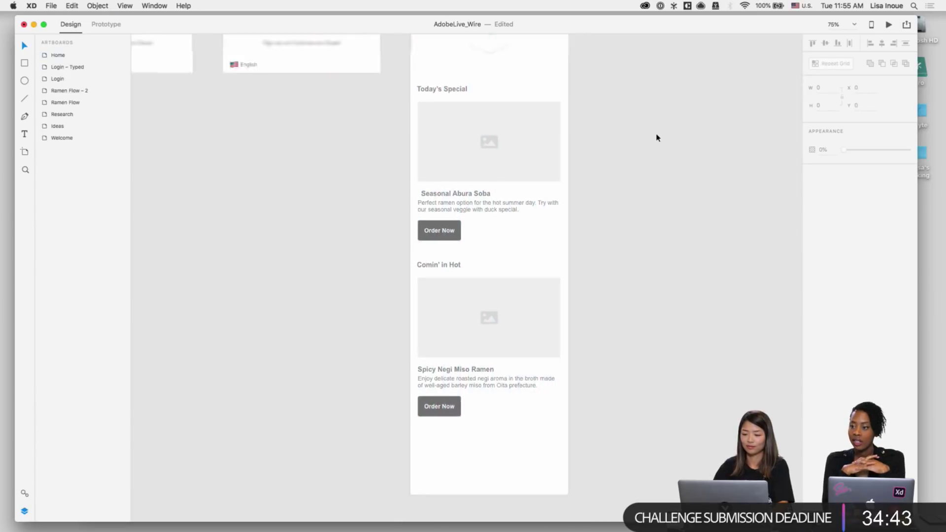
scroll(610, 243, up, 10)
scroll(611, 243, down, 3)
click(434, 210)
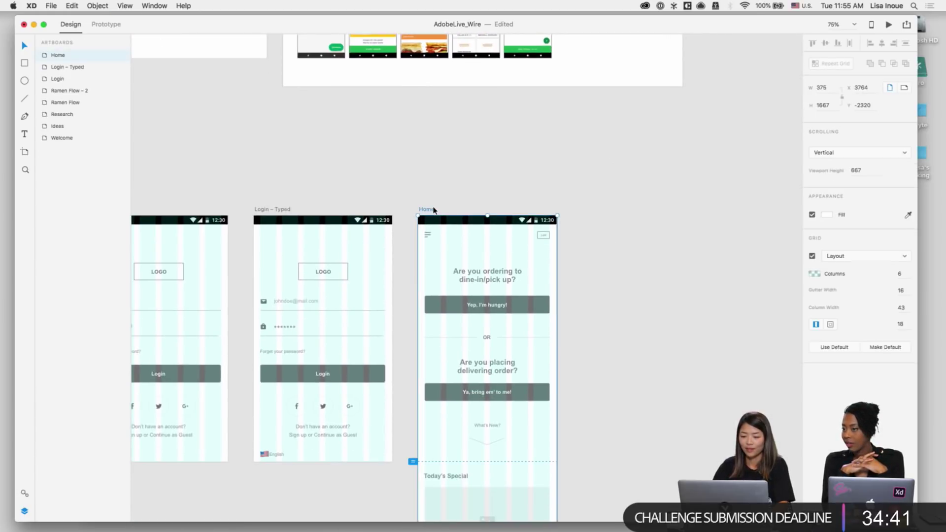
scroll(476, 229, down, 10)
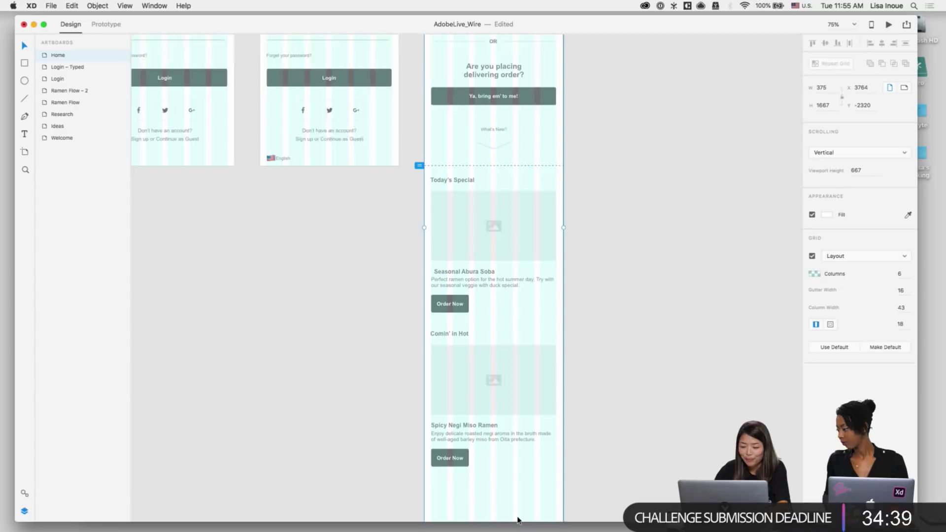
scroll(513, 503, down, 3)
drag(500, 468, 498, 416)
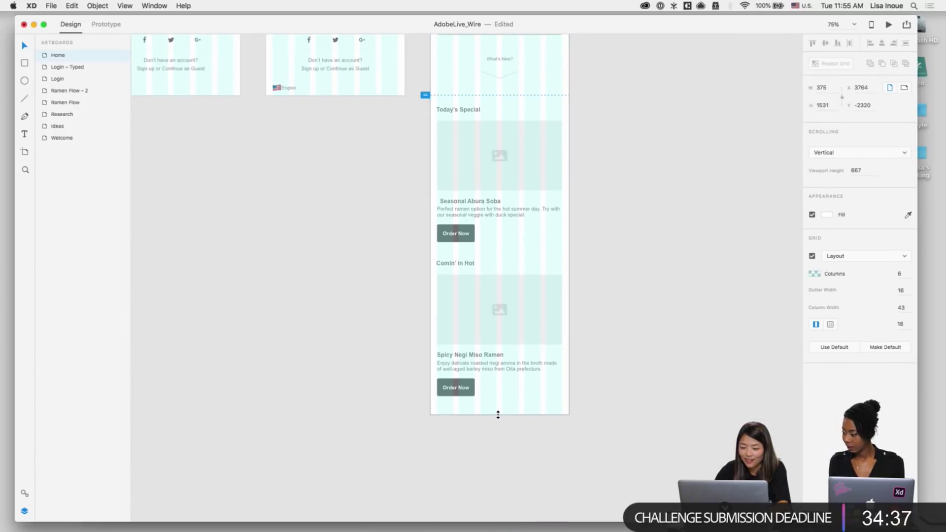
click(503, 455)
Step: Review the Home artboard from the ordering options down to the Today's Special and Comin' in Hot sections
scroll(503, 454, up, 5)
scroll(504, 456, up, 4)
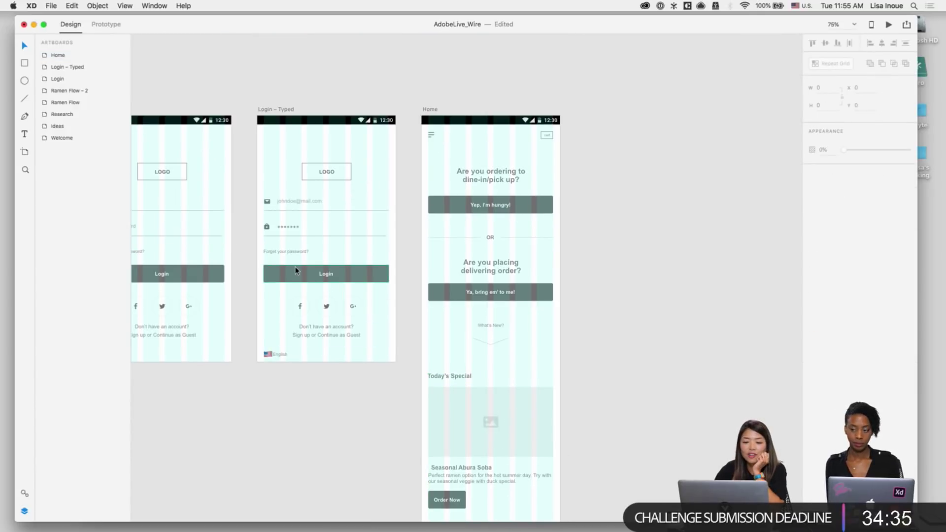
scroll(537, 158, up, 1)
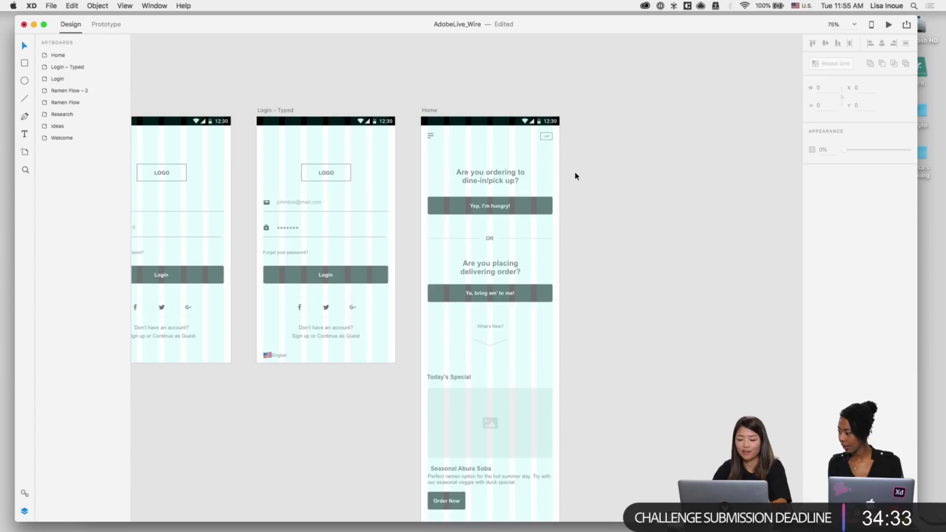
key(super+1)
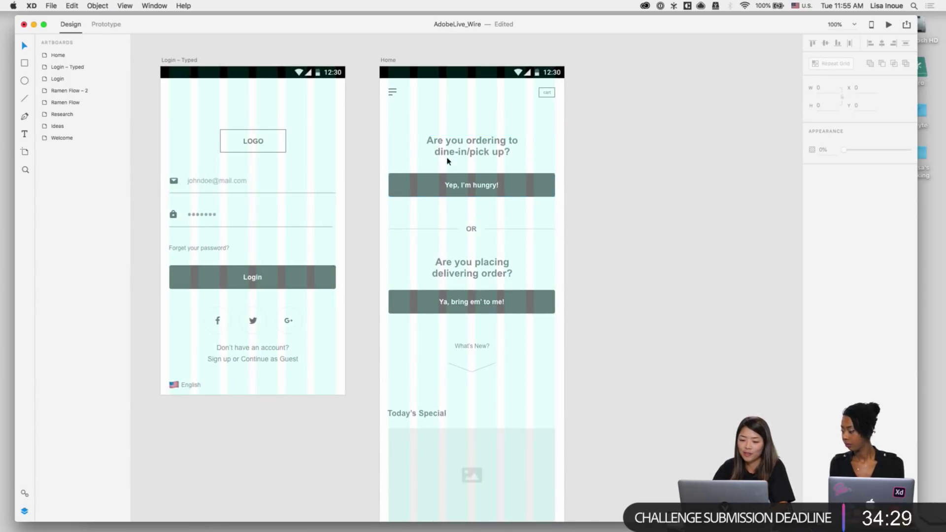
scroll(463, 162, down, 3)
scroll(479, 157, down, 3)
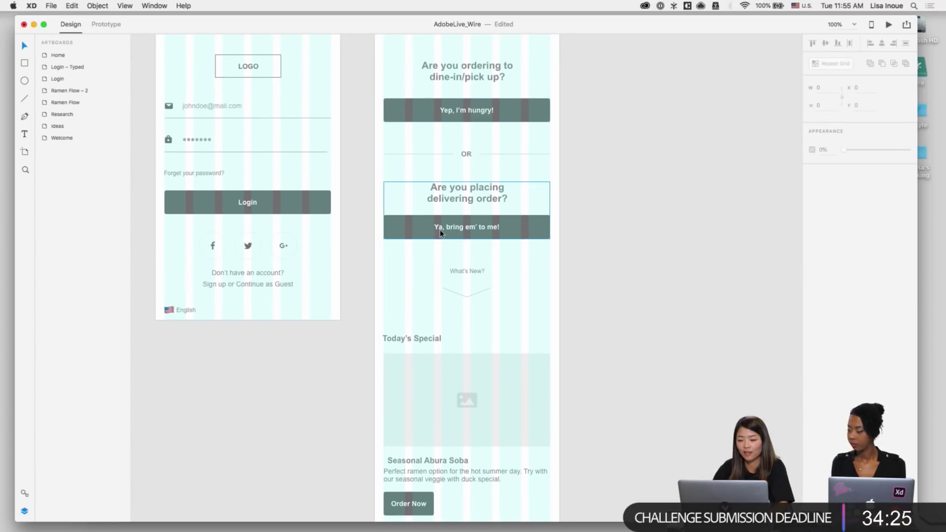
scroll(440, 233, down, 1)
scroll(656, 240, down, 10)
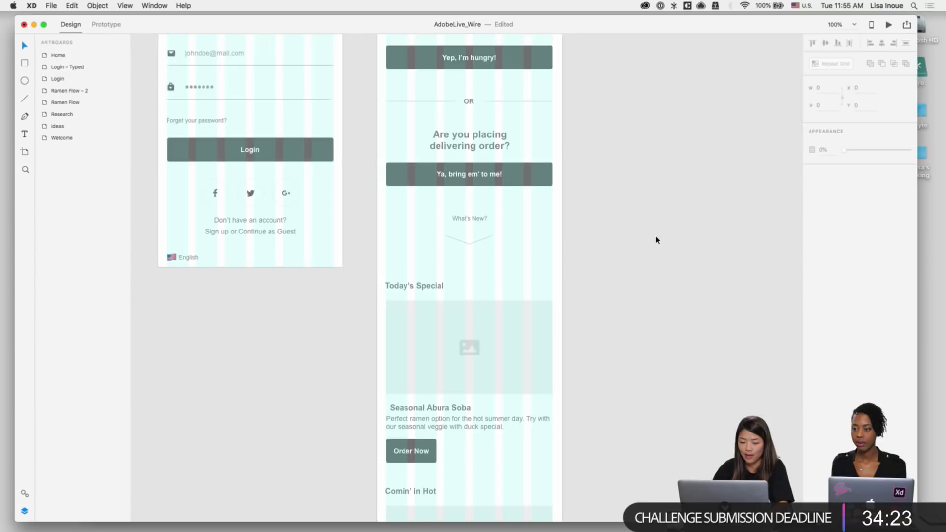
scroll(656, 240, up, 1)
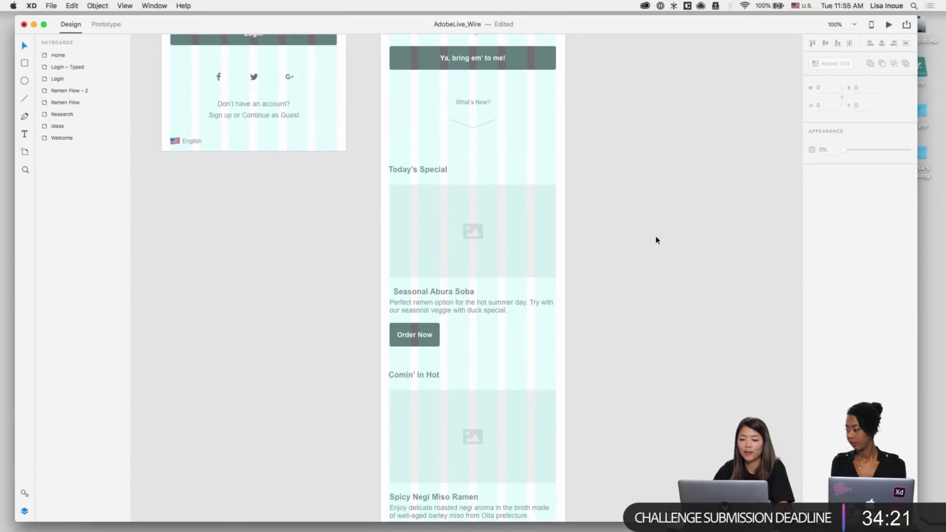
Step: Try to shift the Seasonal Abura Soba title to X 16, in line with the Today's Special heading
drag(437, 294, 440, 295)
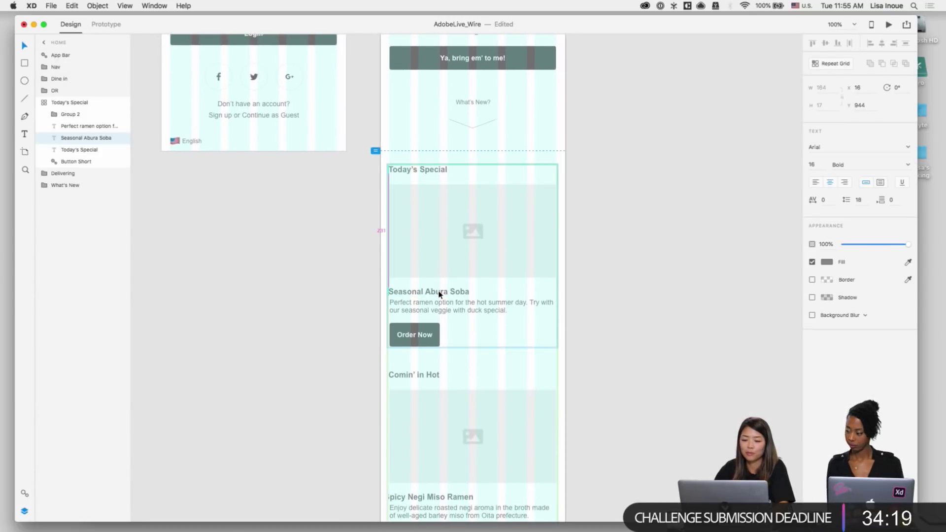
click(599, 258)
scroll(599, 259, down, 2)
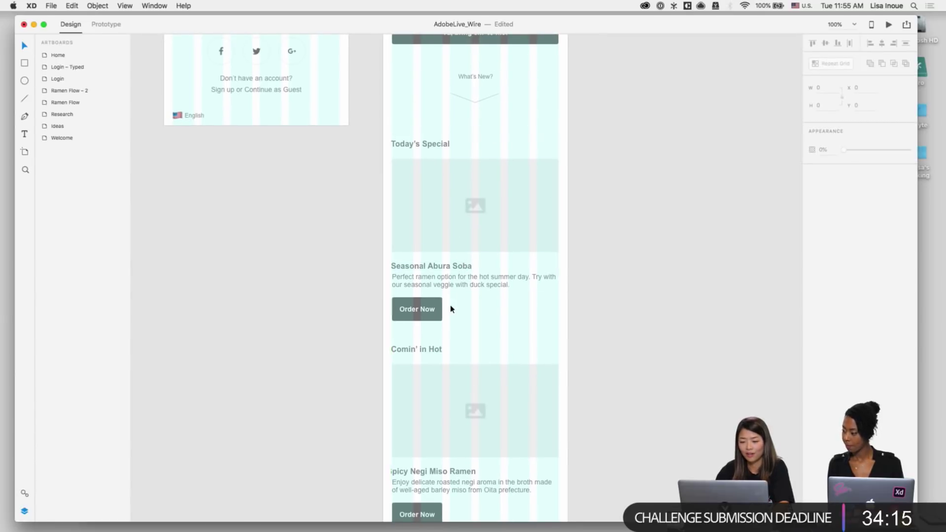
scroll(434, 306, down, 3)
Step: Undo the dish title shift and line up the Spicy Negi Miso Ramen title with the Comin' in Hot heading
double_click(432, 414)
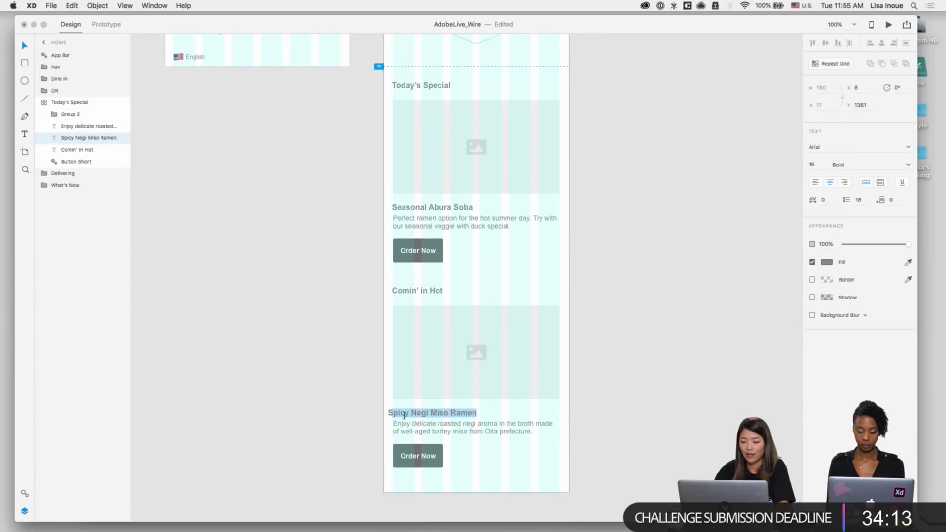
key(super+z)
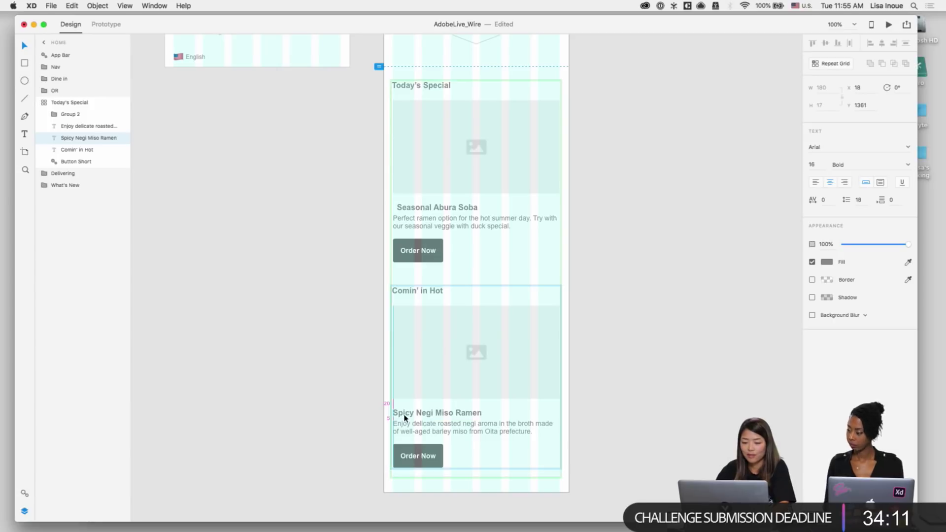
click(613, 363)
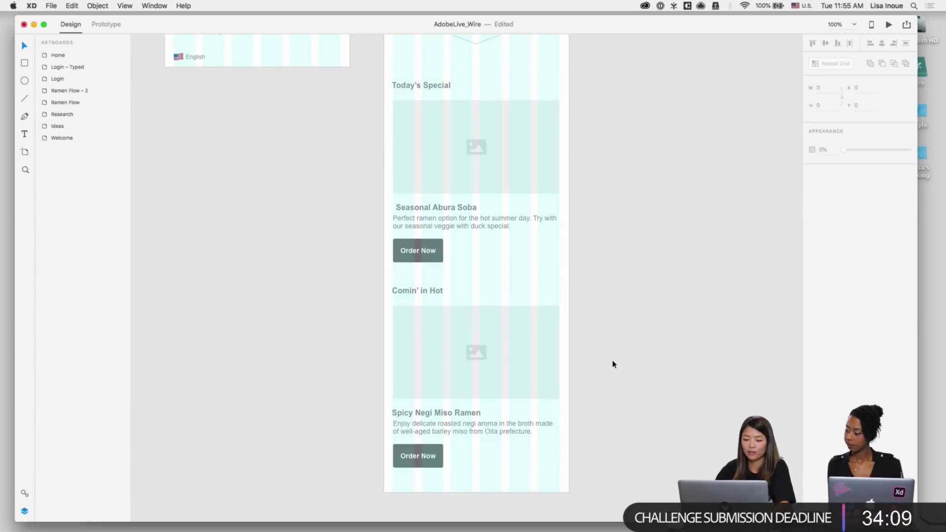
Step: Duplicate the Home artboard beside the original at X 4209 and rename the copy "Order"
scroll(613, 364, up, 2)
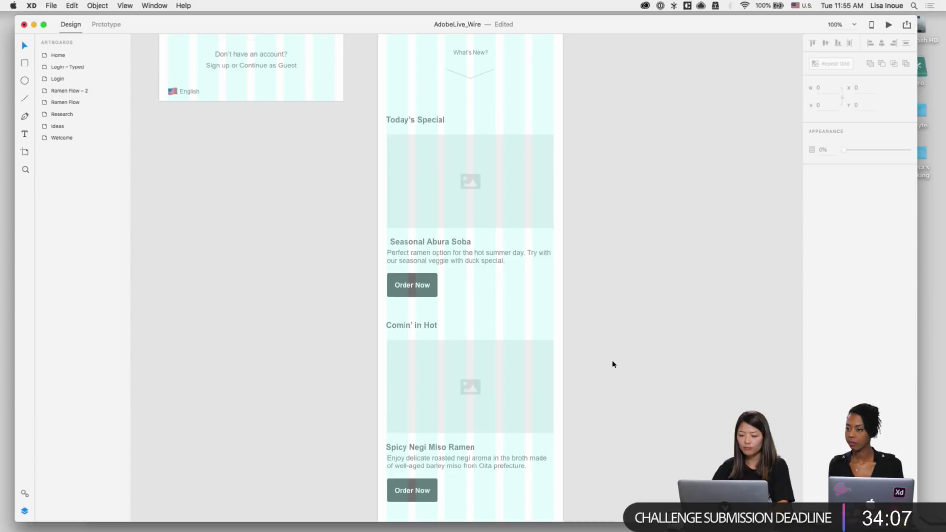
scroll(614, 363, down, 2)
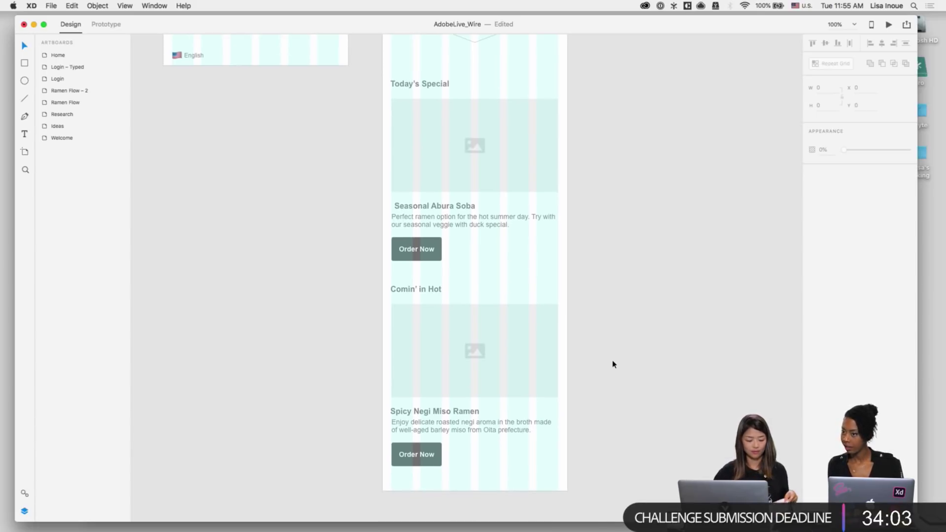
scroll(620, 356, up, 3)
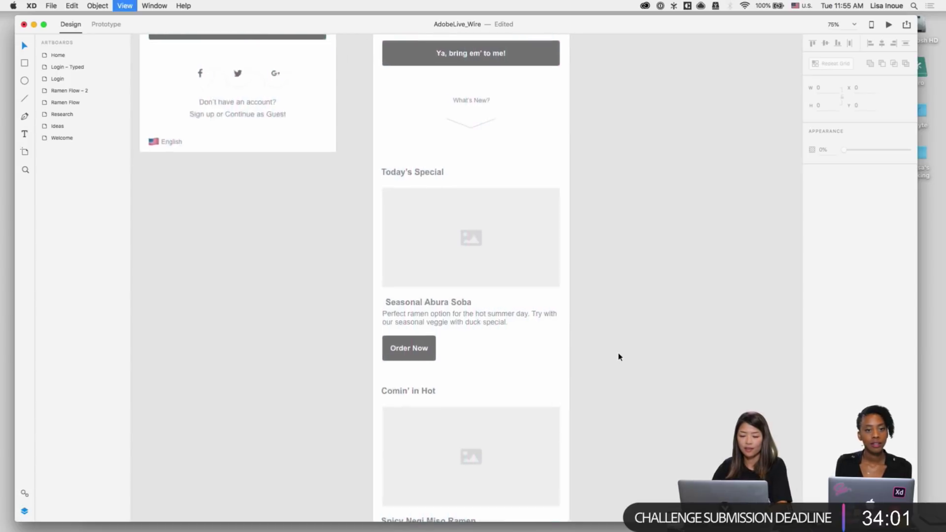
scroll(619, 355, down, 2)
scroll(614, 351, up, 3)
click(343, 164)
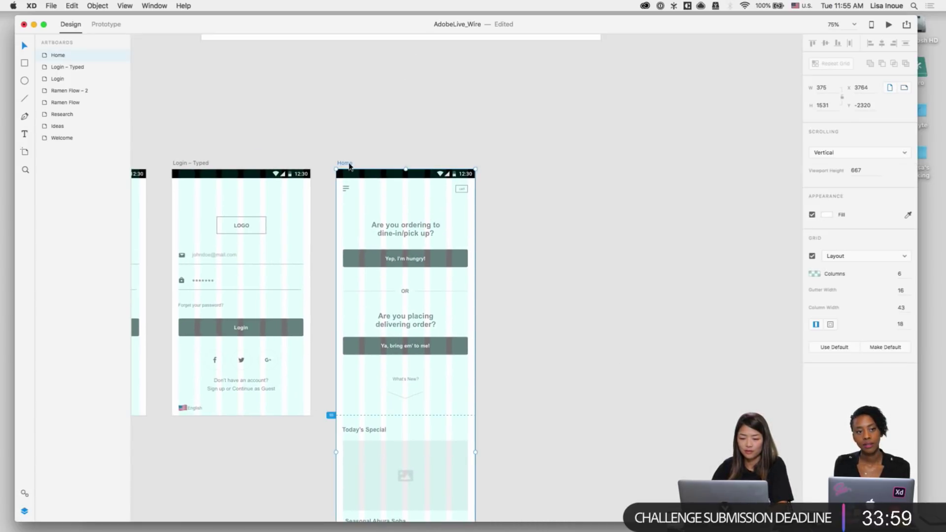
drag(343, 165, 506, 165)
double_click(517, 162)
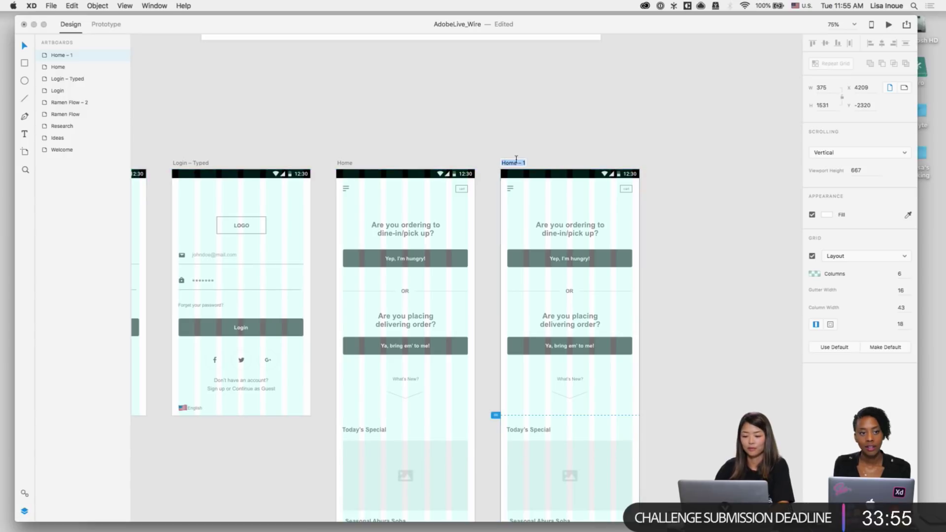
key(Return)
click(699, 225)
Step: Delete the Today's Special and Comin' in Hot Repeat Grid from the Order artboard
scroll(700, 227, down, 5)
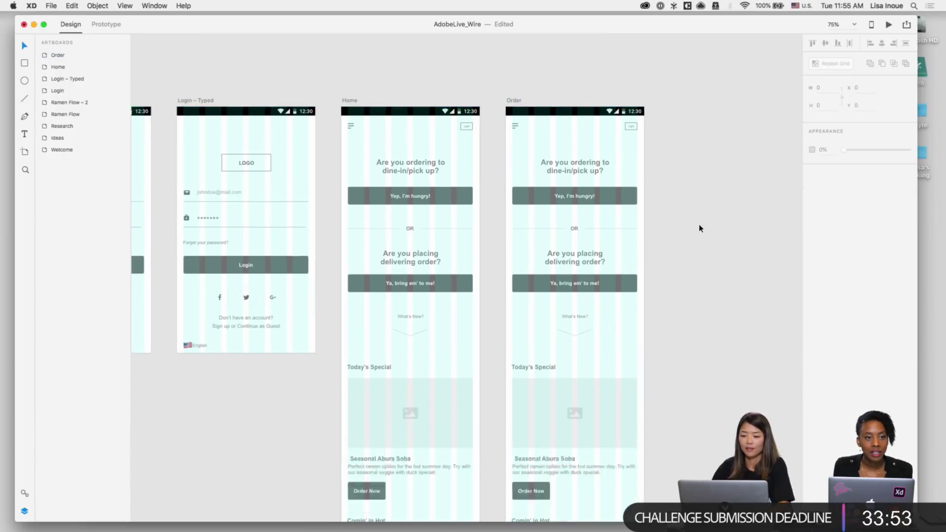
key(super+minus)
drag(630, 331, 513, 129)
key(BackSpace)
Step: Delete the dine-in and delivery options, OR divider and What's New prompt from the Order artboard
scroll(576, 222, up, 3)
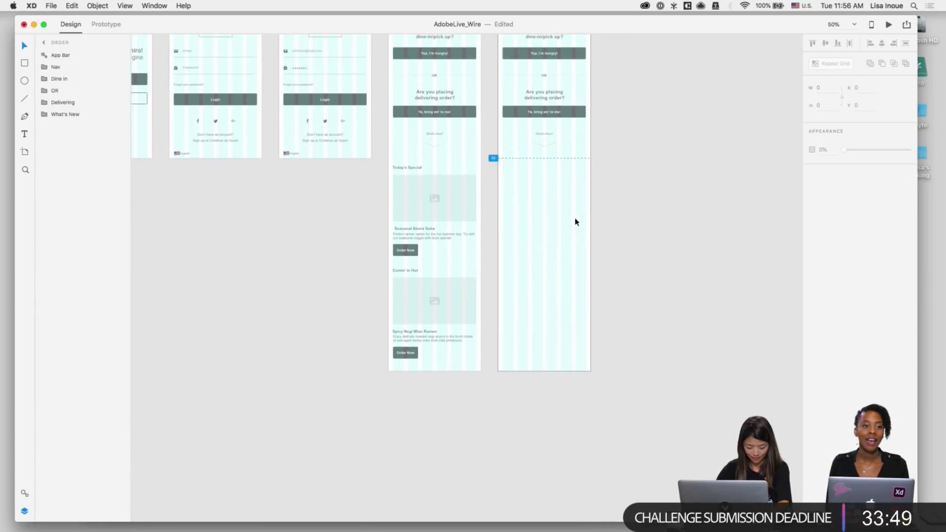
scroll(576, 222, up, 5)
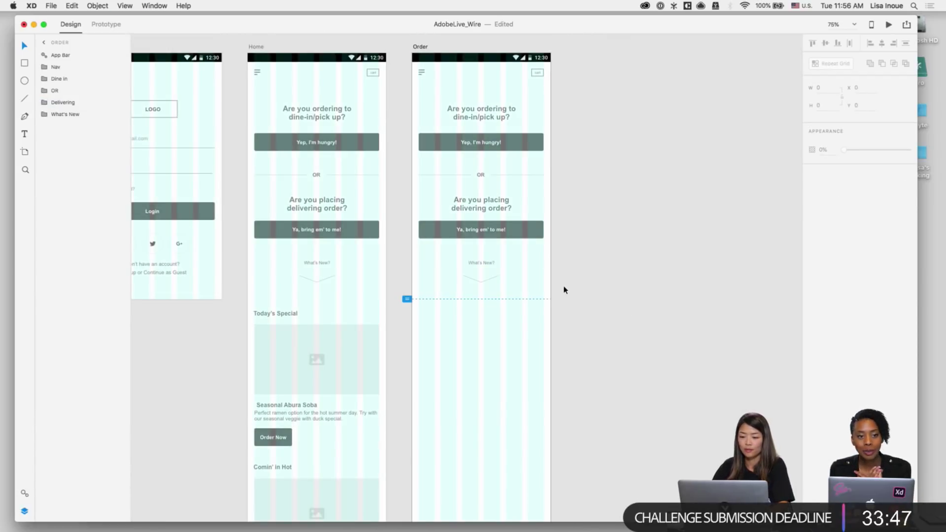
drag(564, 298, 425, 97)
key(BackSpace)
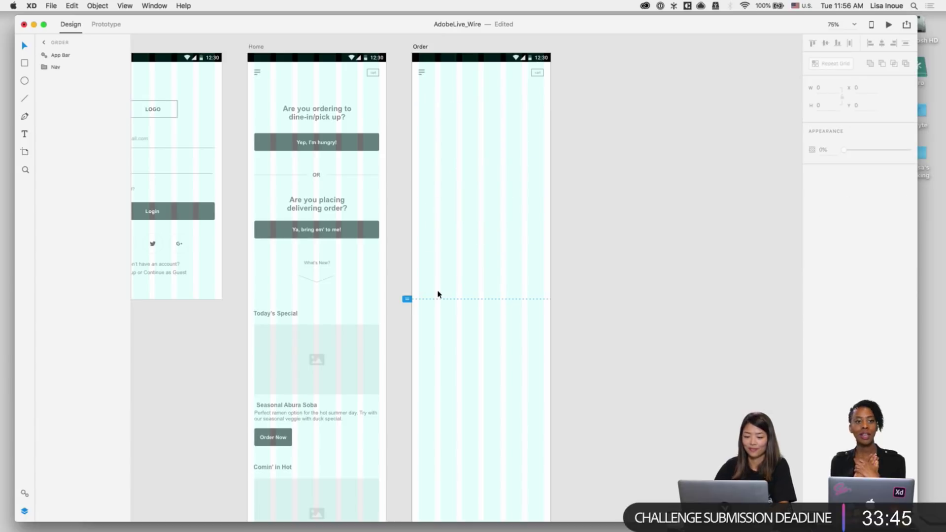
scroll(438, 294, down, 3)
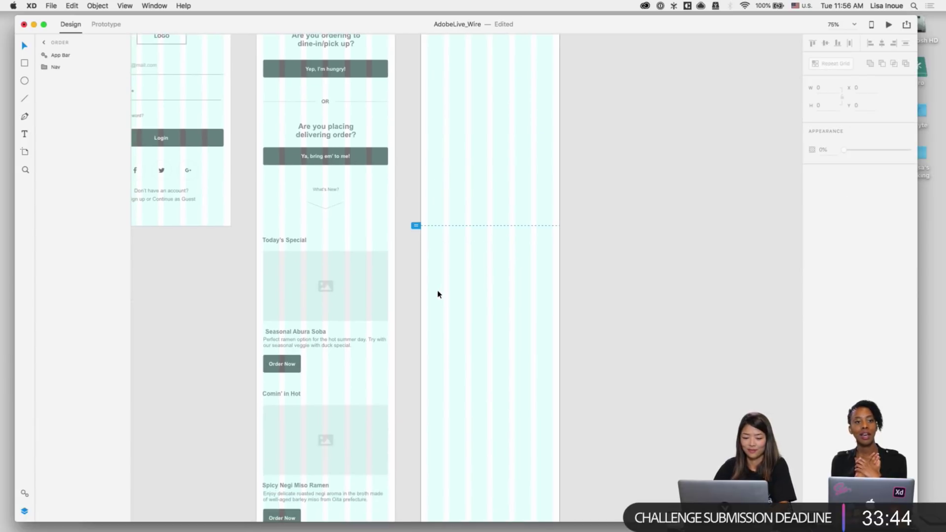
Step: Copy the Today's Special heading from the Home artboard and paste it into the Order artboard
double_click(295, 241)
click(481, 186)
scroll(481, 186, up, 5)
scroll(480, 186, up, 3)
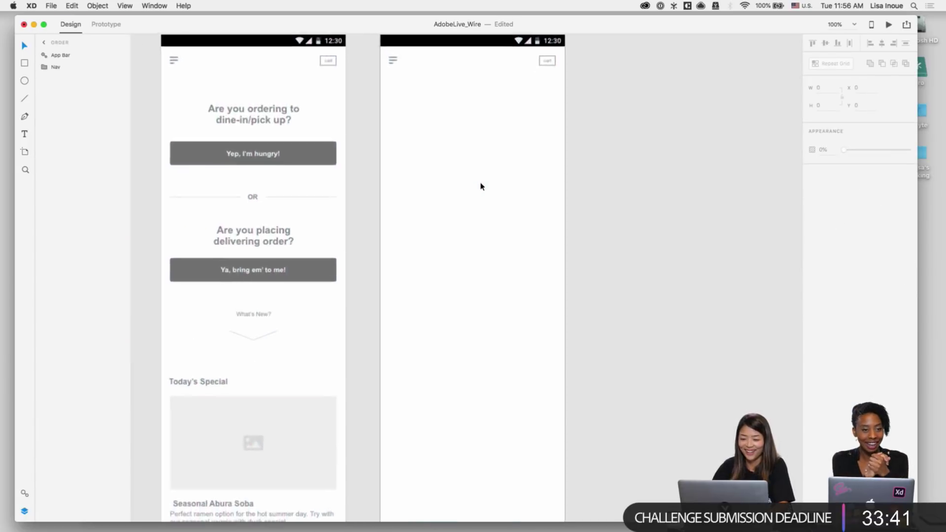
click(387, 127)
click(427, 228)
key(super+v)
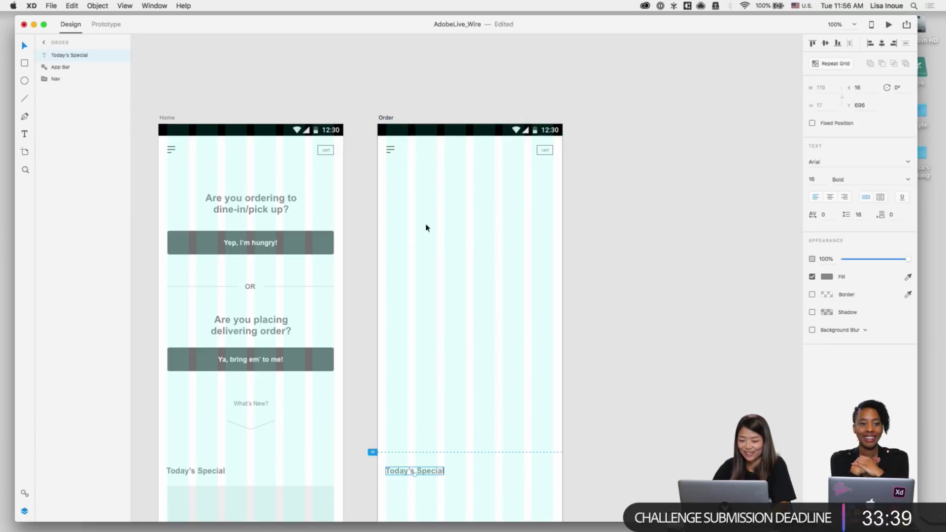
Step: Move the pasted Today's Special heading up beneath the Order artboard's app bar, at Y 91
drag(415, 472, 413, 174)
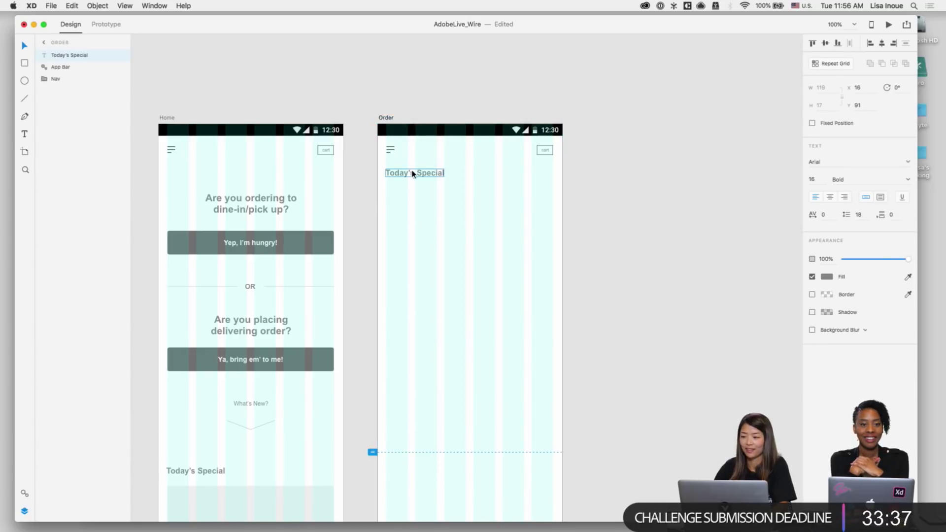
key(shift+Up)
key(shift+Up)
key(shift+Down)
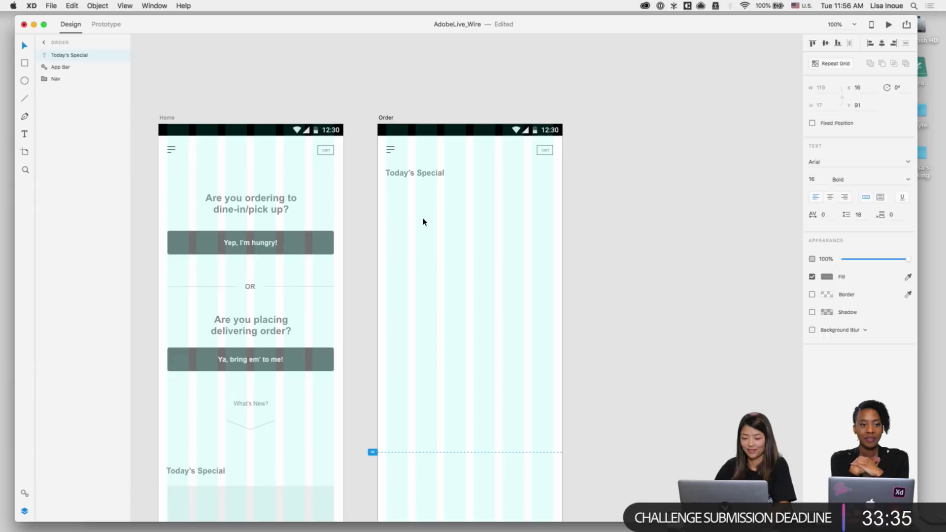
key(Escape)
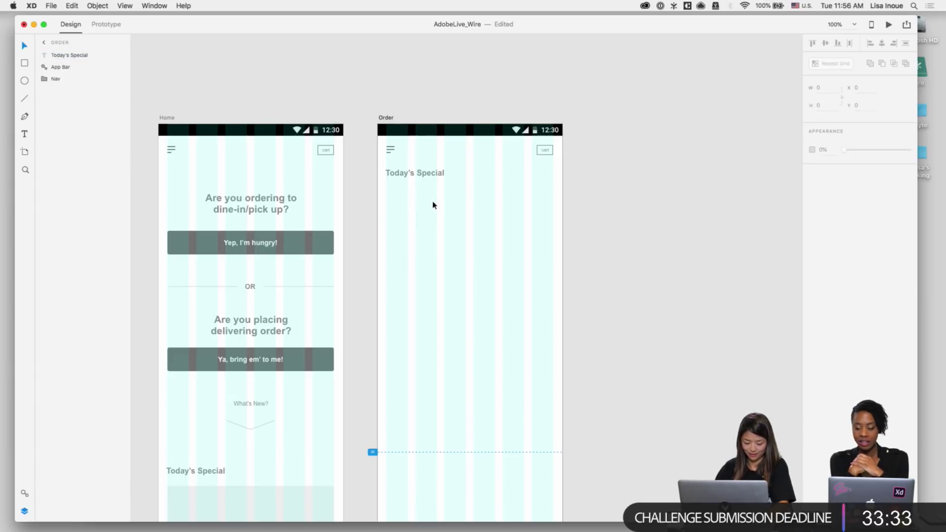
Step: Replace the Order artboard's heading text with "Are you Ramen savvy"
double_click(408, 178)
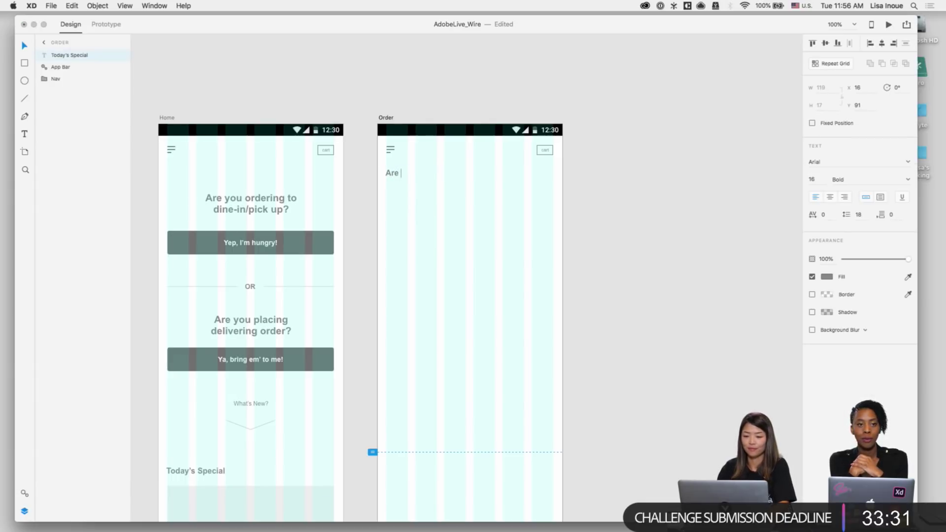
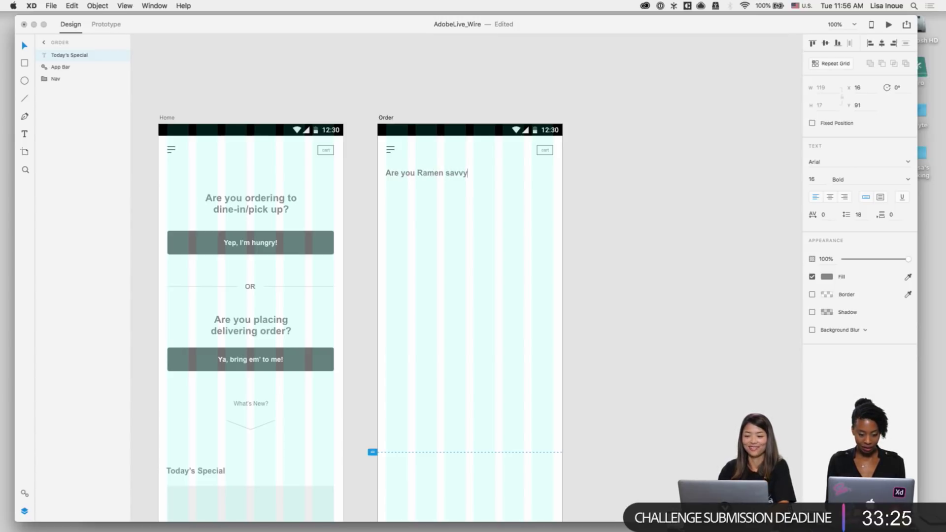
key(Escape)
click(438, 235)
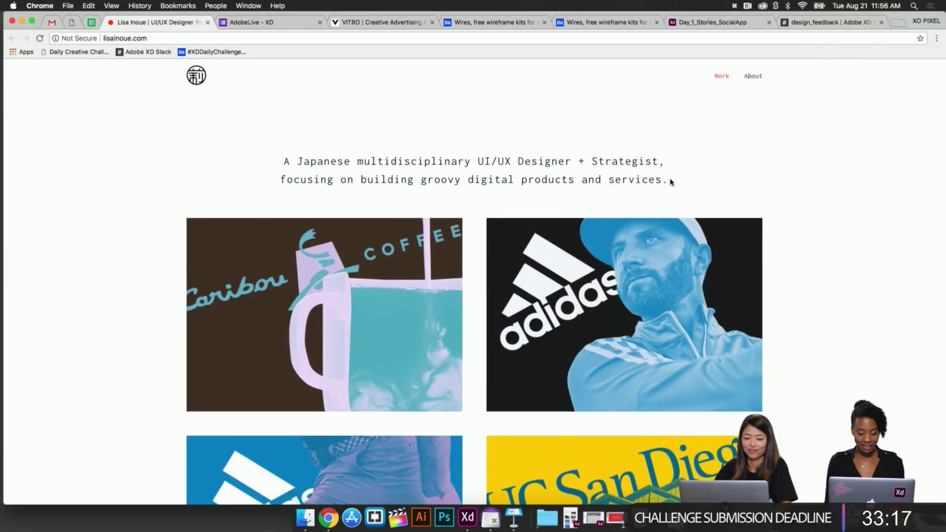
Step: Look through the project tiles on the designer's portfolio Work page in Chrome
scroll(670, 181, down, 2)
scroll(816, 219, up, 2)
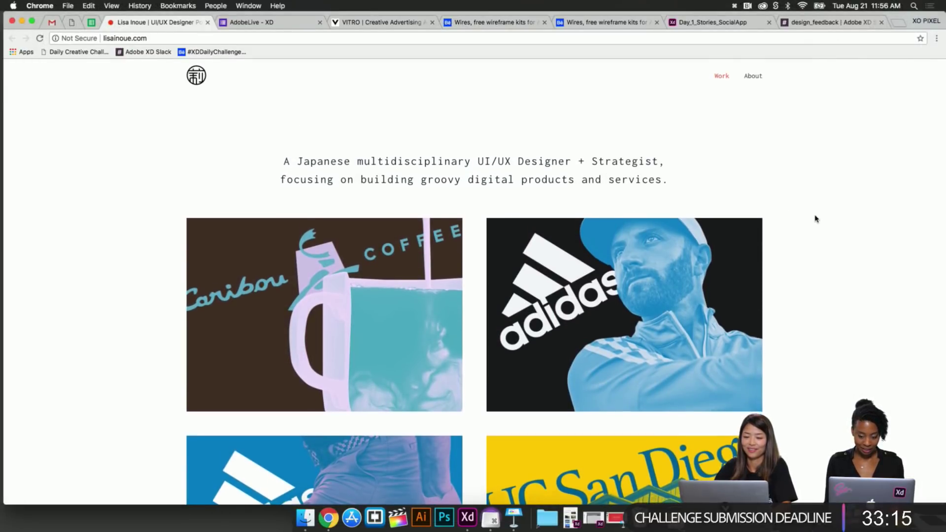
scroll(816, 219, down, 5)
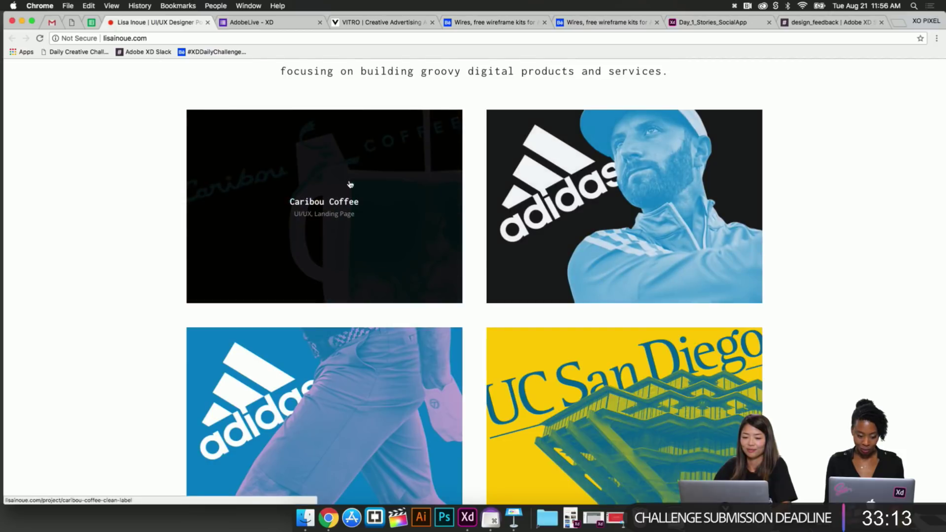
scroll(424, 237, down, 4)
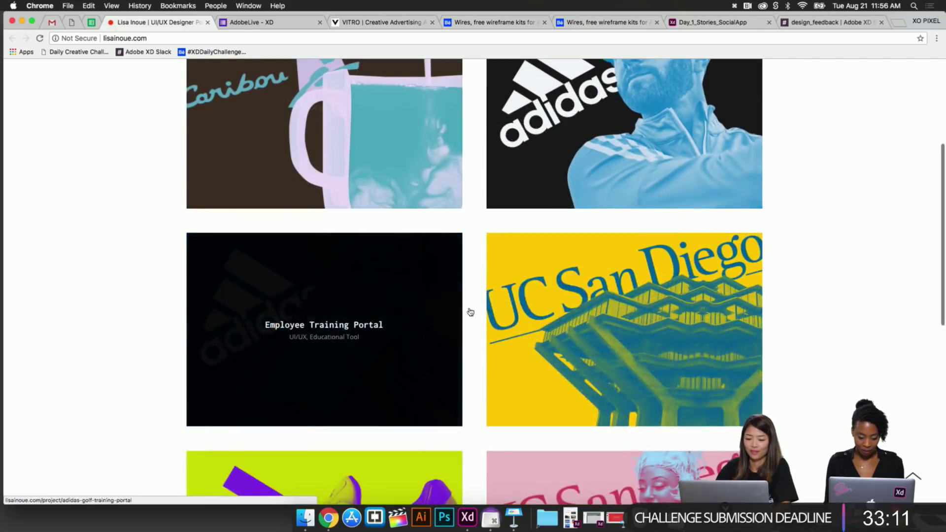
scroll(599, 326, down, 9)
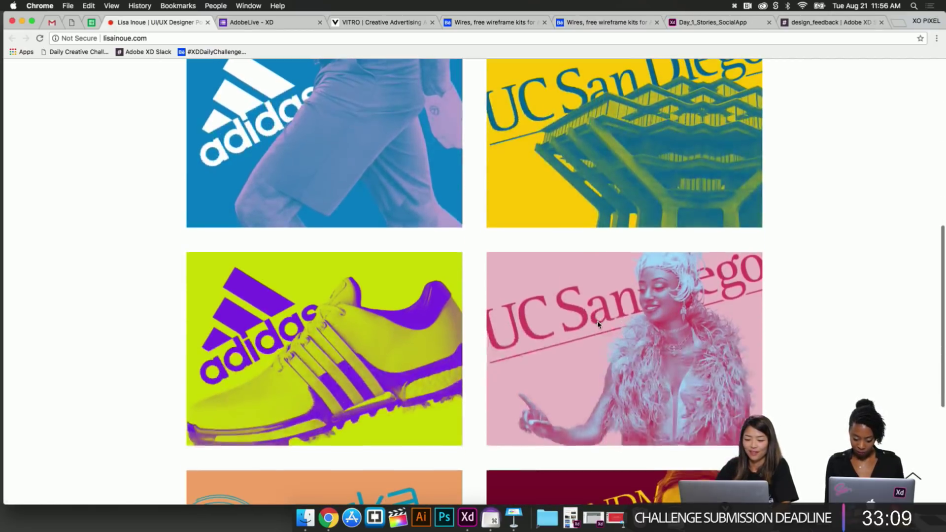
scroll(386, 330, down, 9)
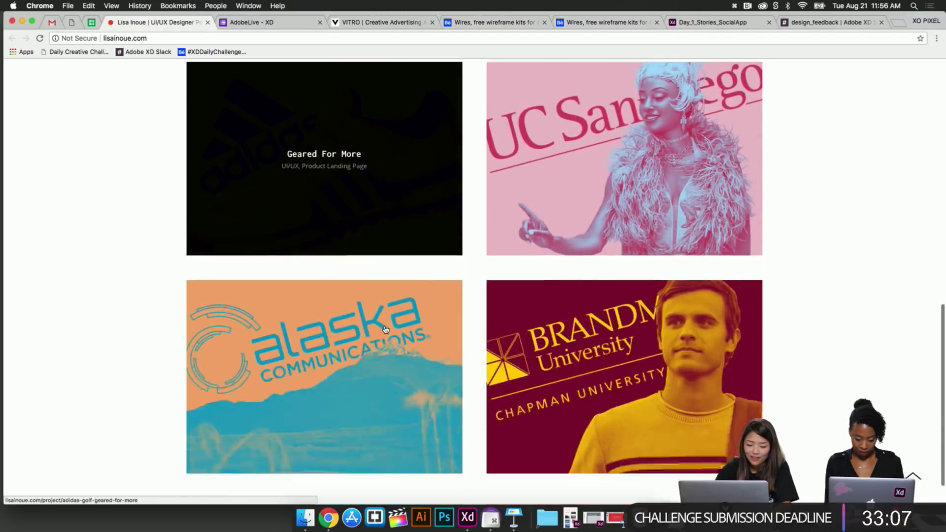
scroll(512, 326, down, 1)
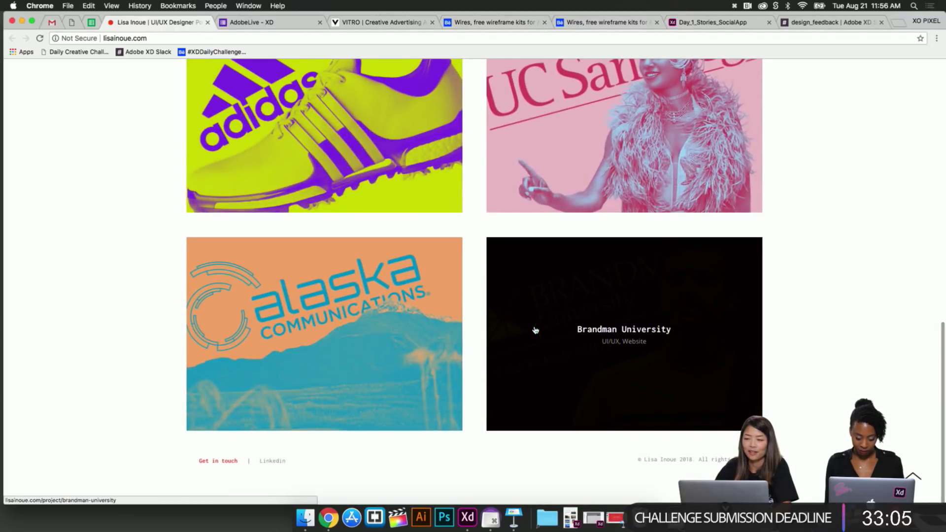
scroll(360, 438, up, 20)
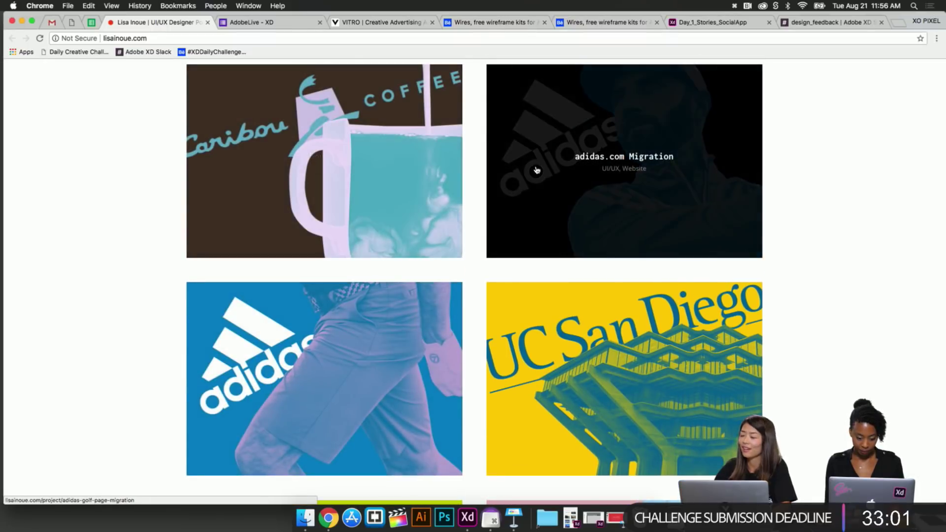
Step: View the opening image of the adidas.com Migration project and return to the portfolio's Work page
click(537, 170)
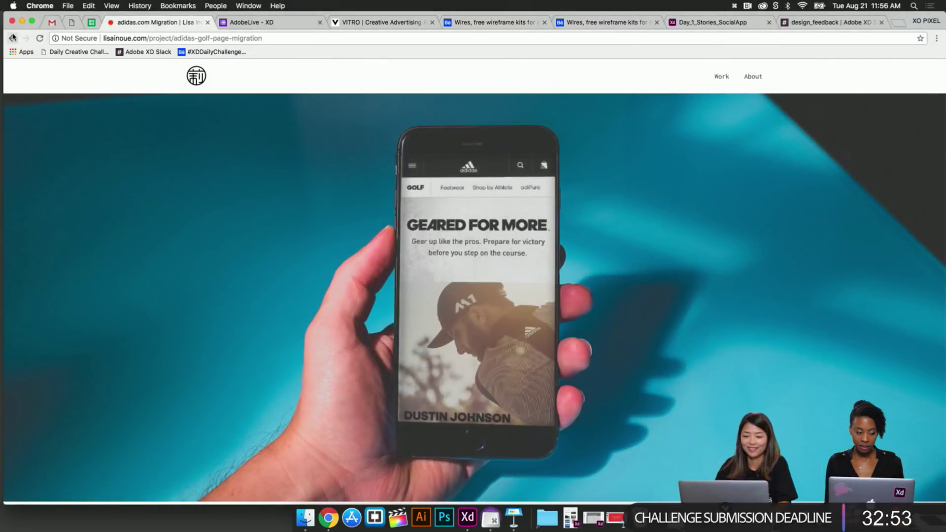
click(13, 37)
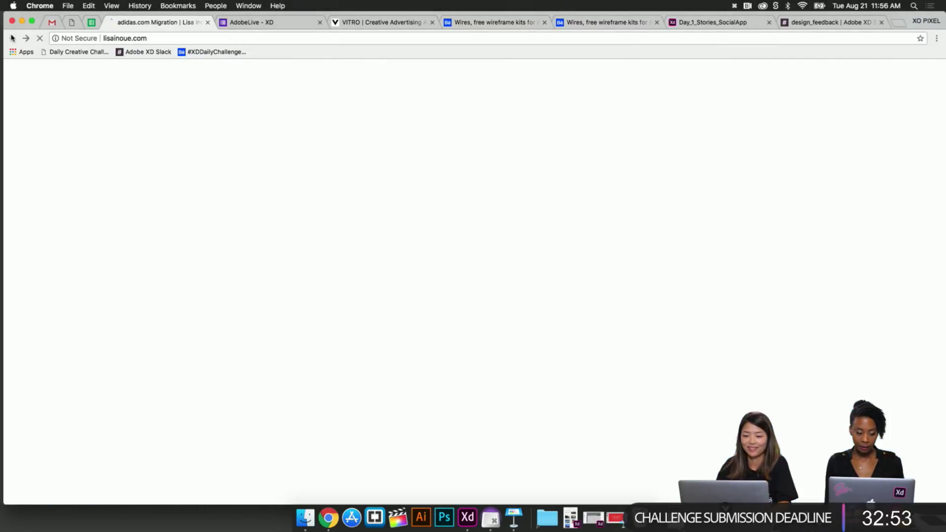
scroll(402, 143, up, 3)
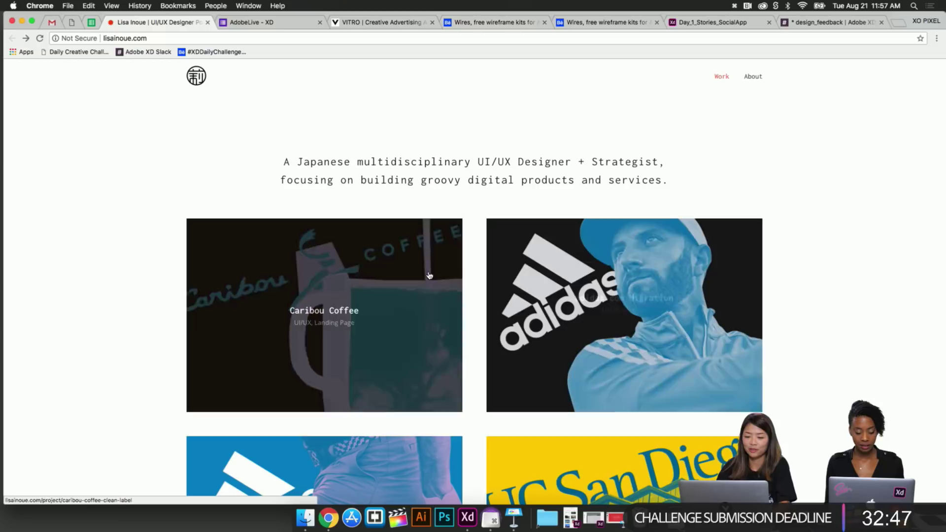
Step: Open the Caribou Coffee project and examine its Clean Label description and page mockups
scroll(416, 275, down, 1)
scroll(417, 275, down, 3)
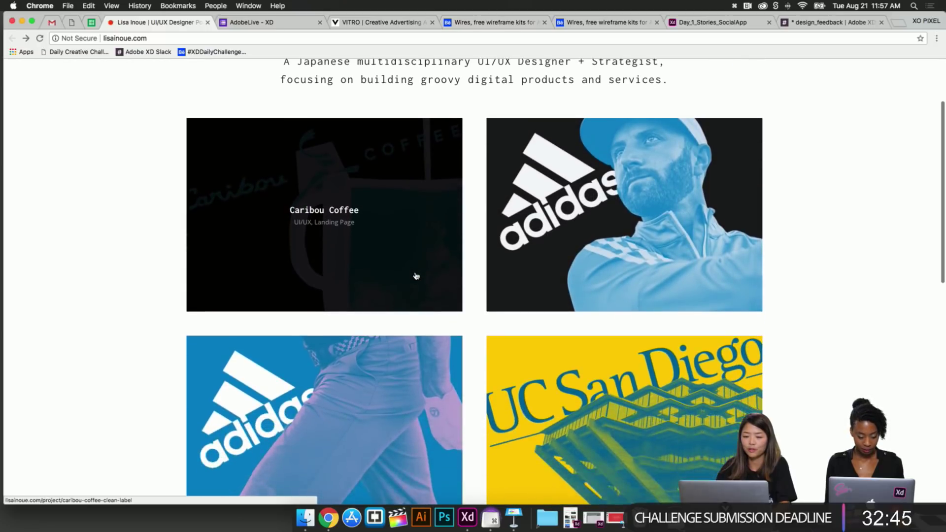
click(430, 212)
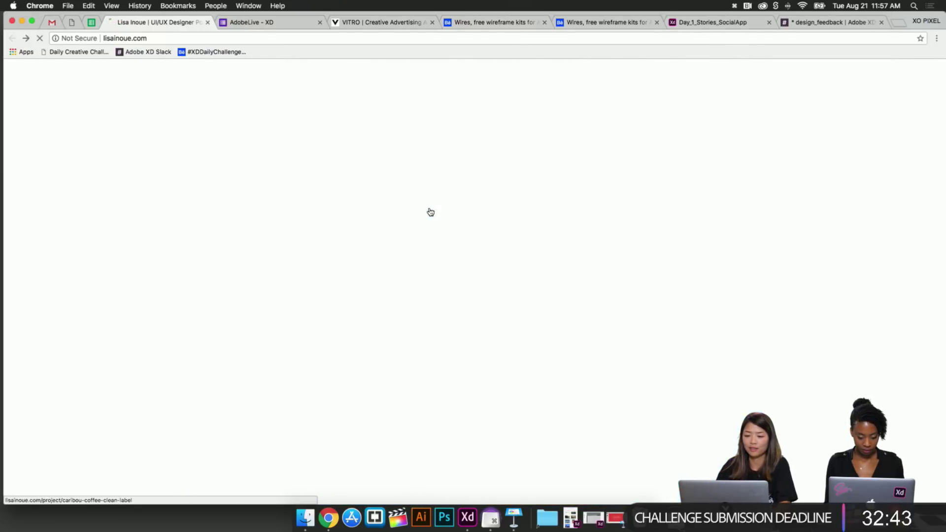
scroll(430, 212, down, 3)
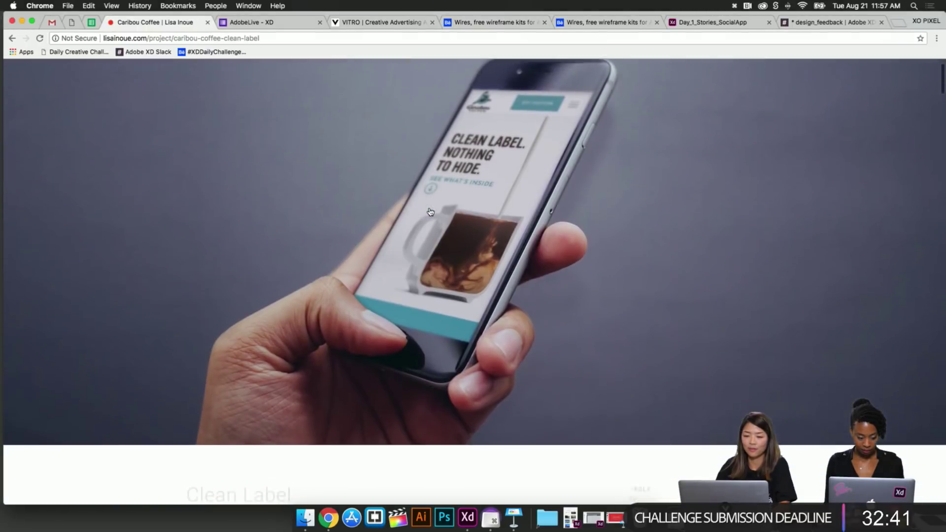
scroll(430, 212, down, 6)
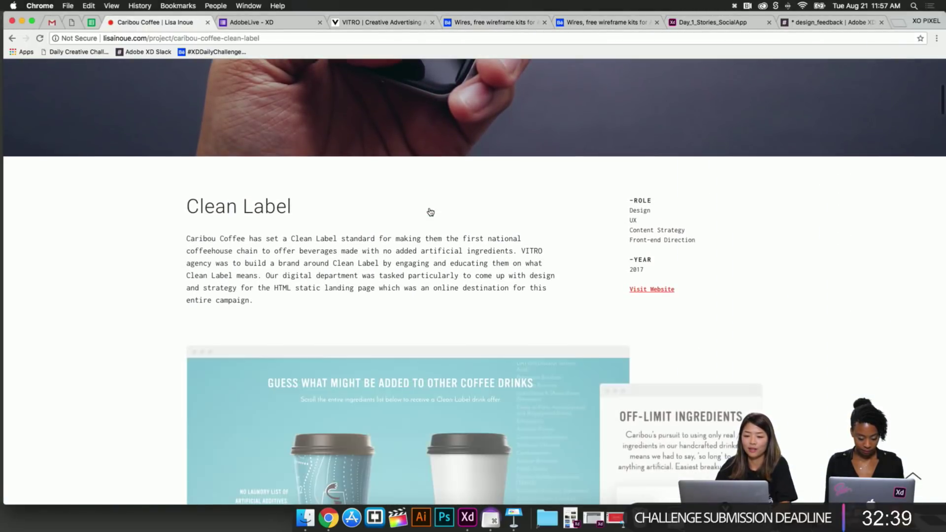
scroll(430, 211, down, 8)
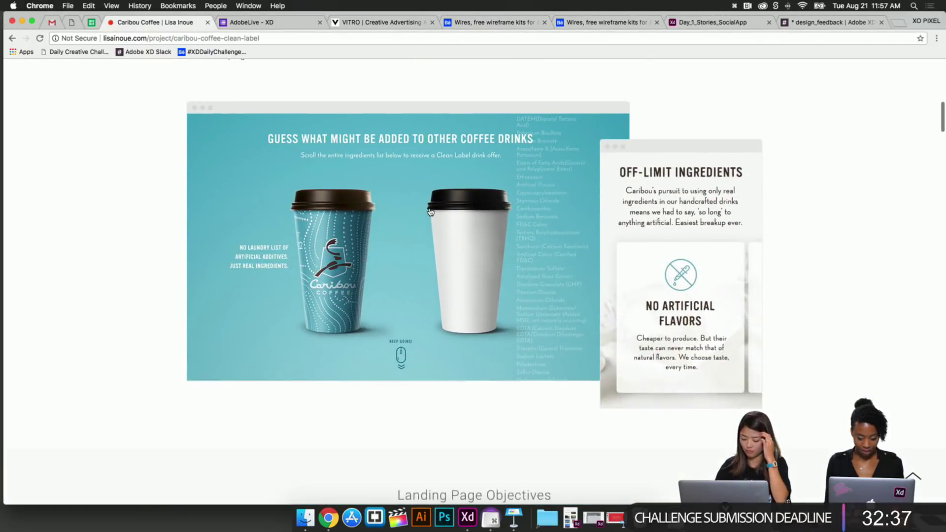
Step: Examine the Caribou Coffee landing page objectives and wireframes, and return to the portfolio's Work page
scroll(430, 209, down, 7)
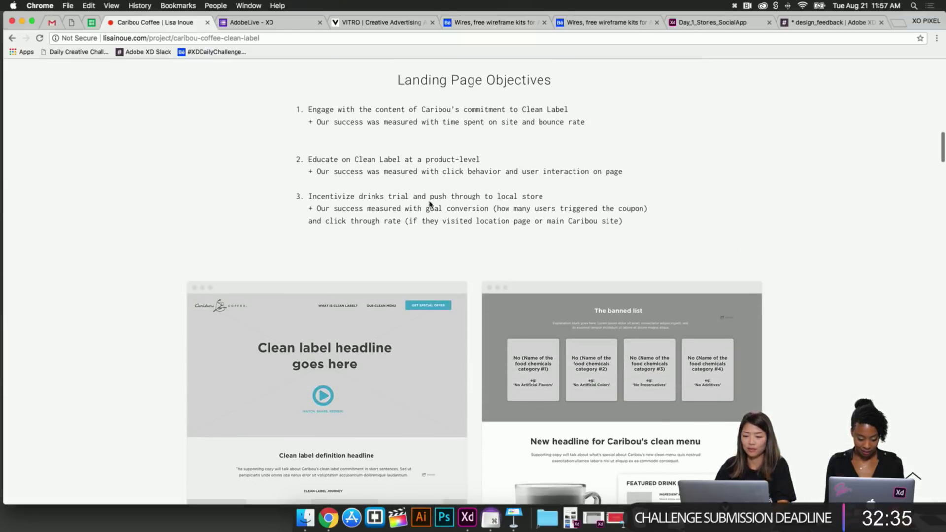
scroll(430, 205, down, 2)
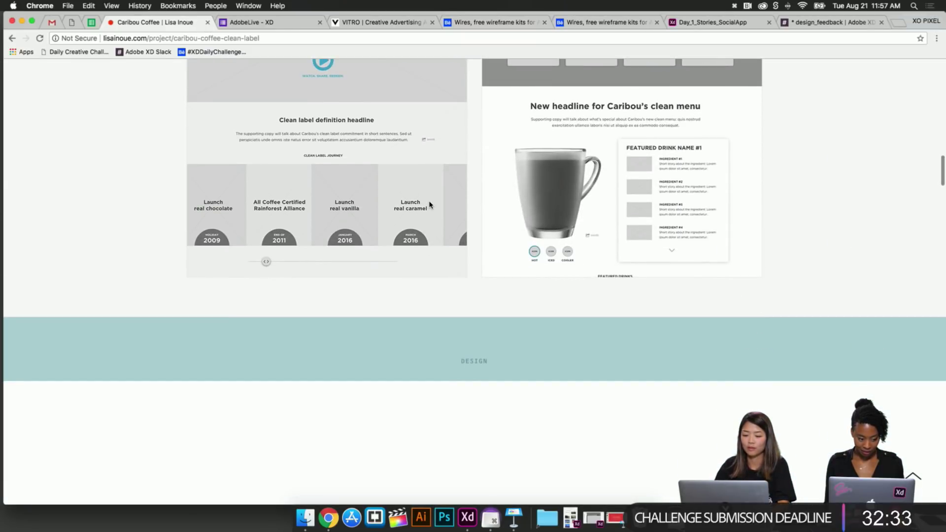
scroll(430, 205, down, 1)
scroll(429, 205, down, 1)
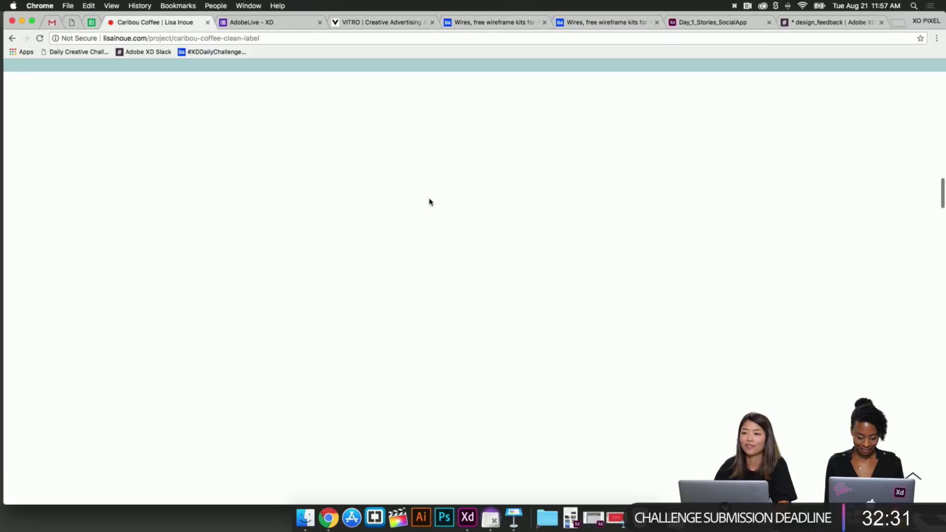
scroll(429, 202, up, 20)
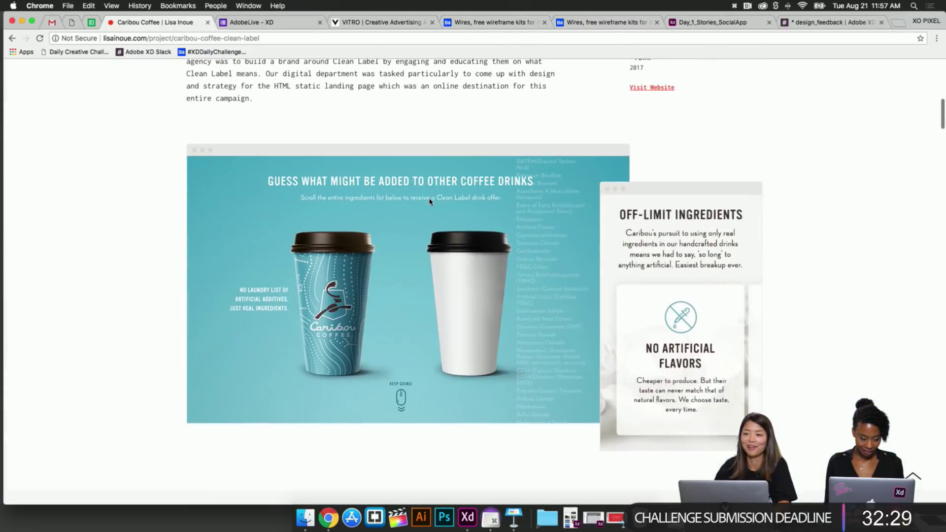
scroll(429, 201, up, 5)
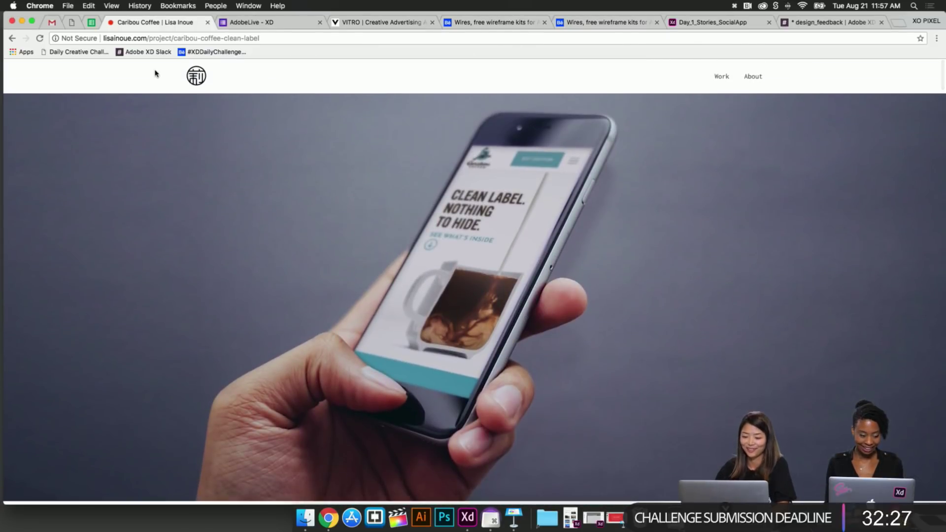
click(10, 39)
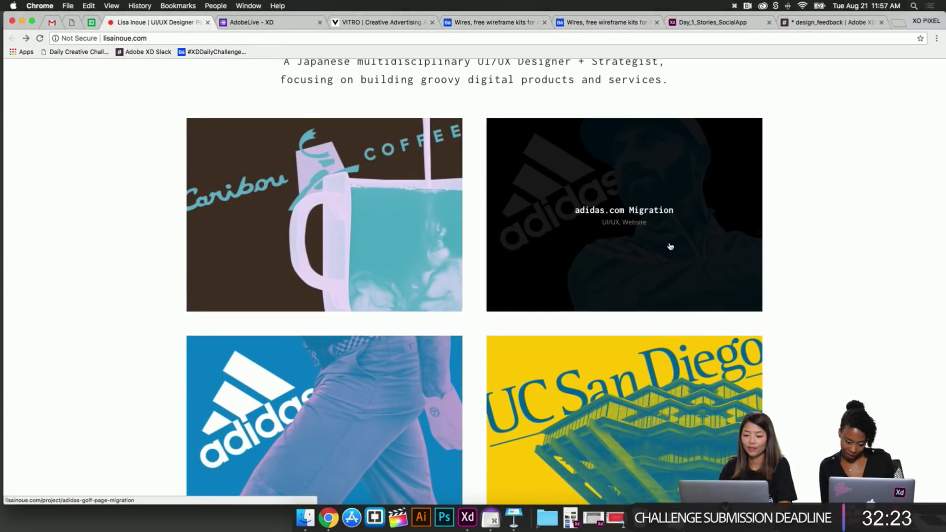
Step: Open the adidas.com Migration project and examine its adidas Golf description and the desktop and mobile page mockups
click(630, 239)
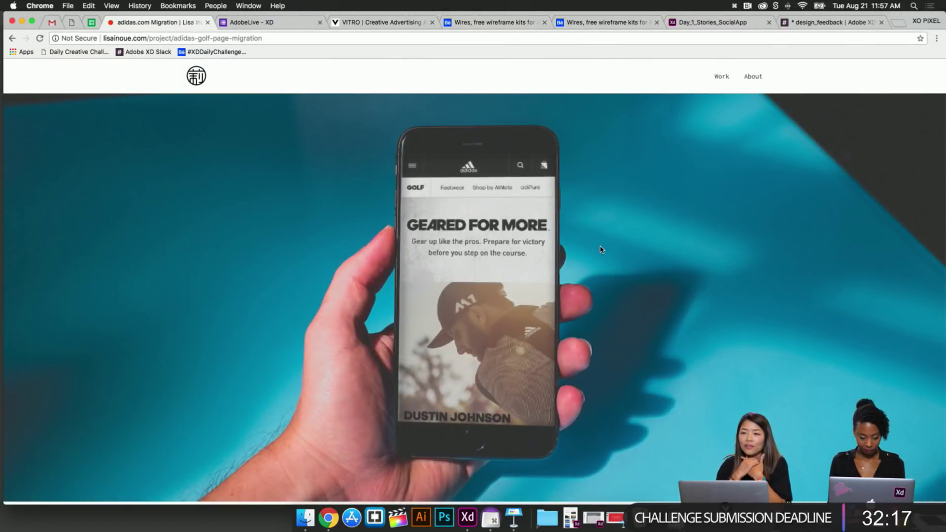
scroll(600, 249, down, 3)
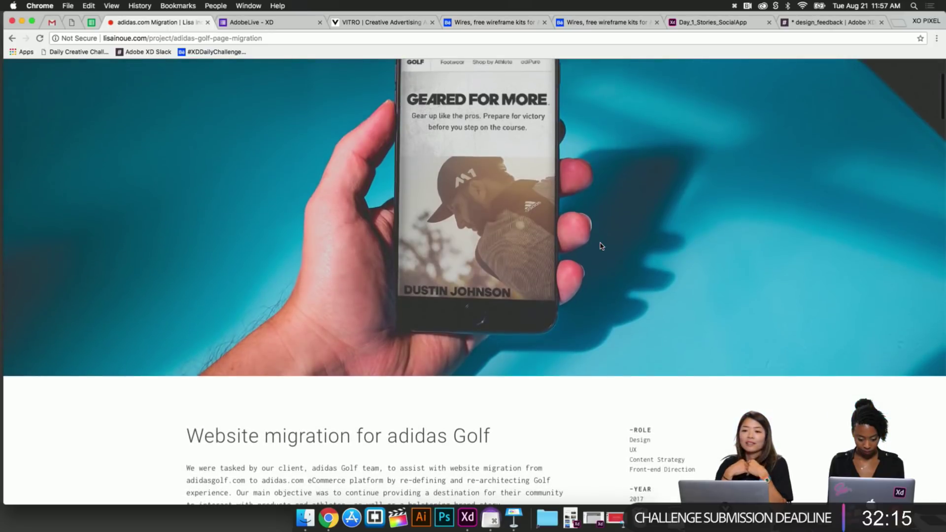
scroll(601, 246, down, 4)
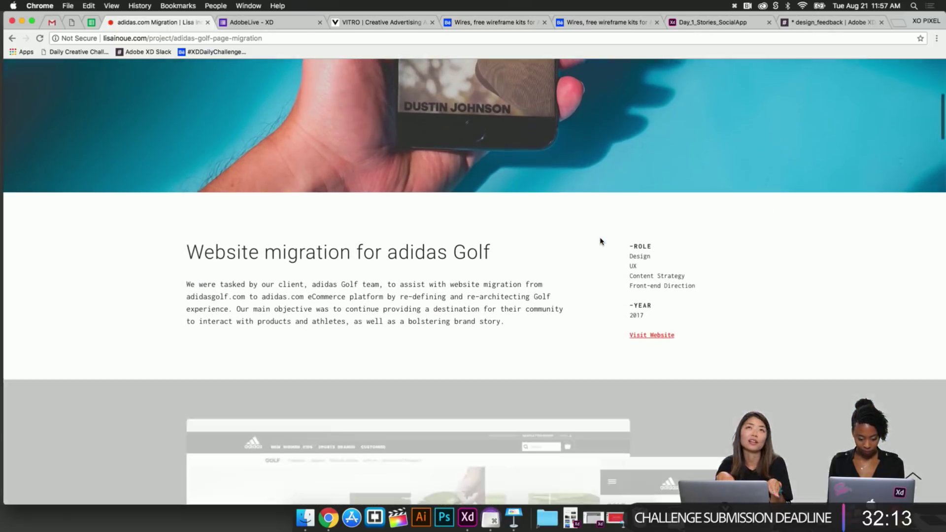
scroll(600, 241, down, 2)
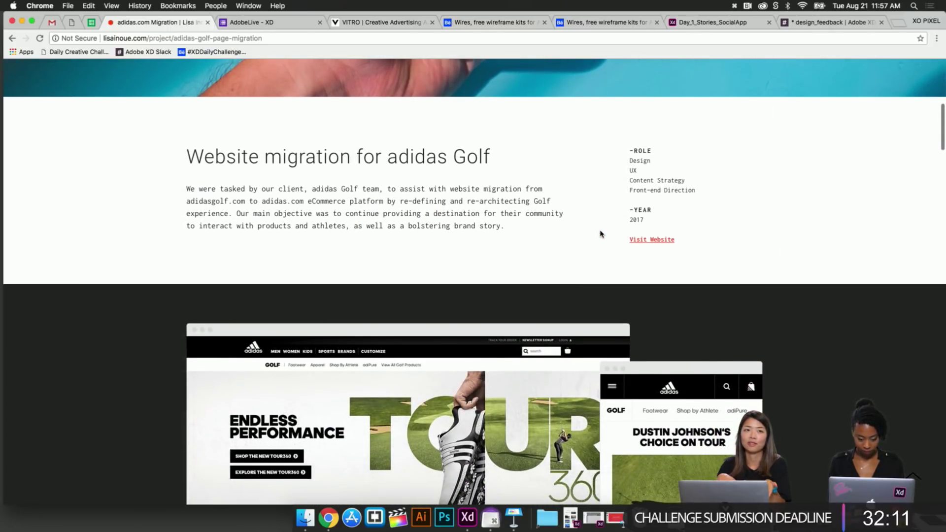
scroll(600, 234, down, 1)
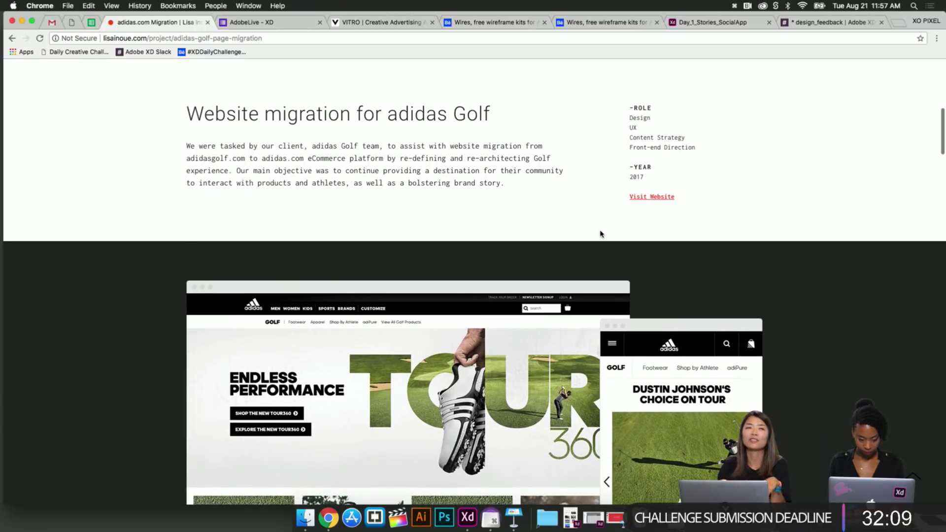
scroll(601, 234, down, 4)
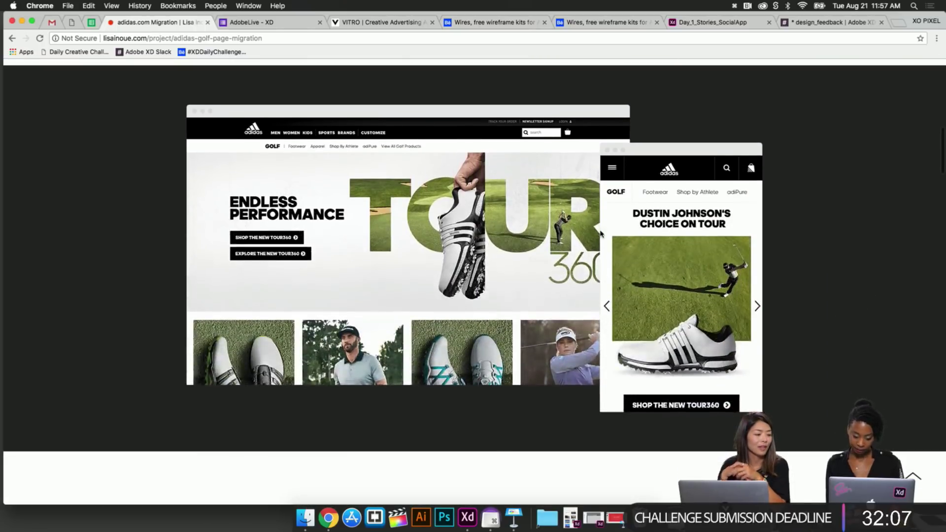
scroll(601, 234, down, 2)
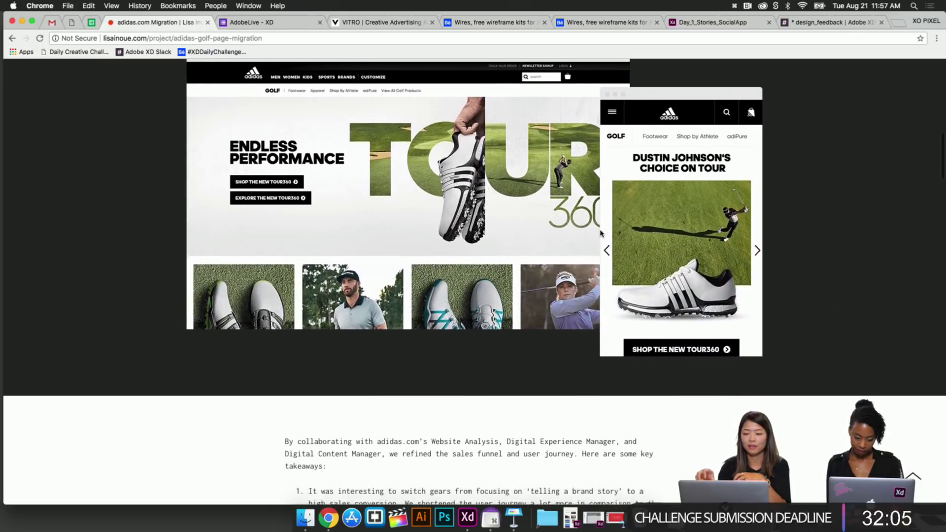
scroll(601, 234, down, 2)
scroll(604, 228, down, 2)
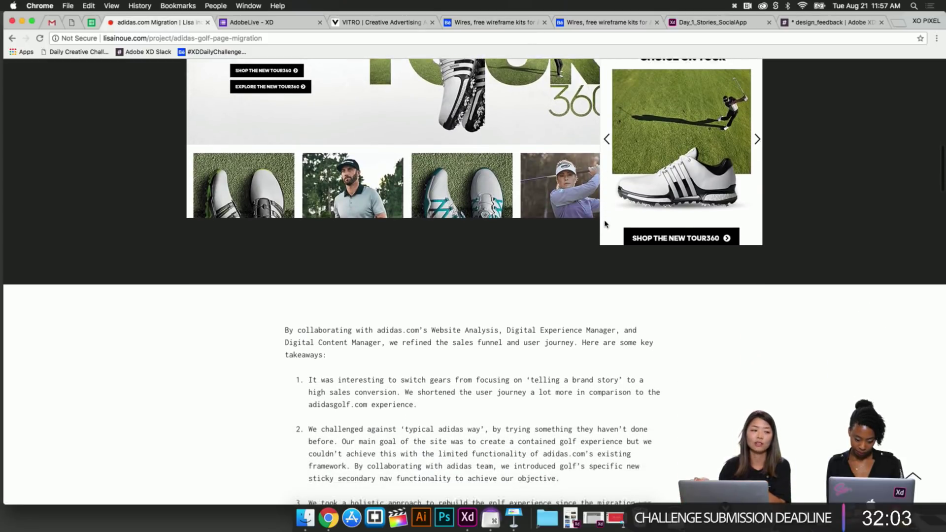
Step: Read the adidas Golf project's key takeaways and examine its site architecture diagram
scroll(606, 224, down, 8)
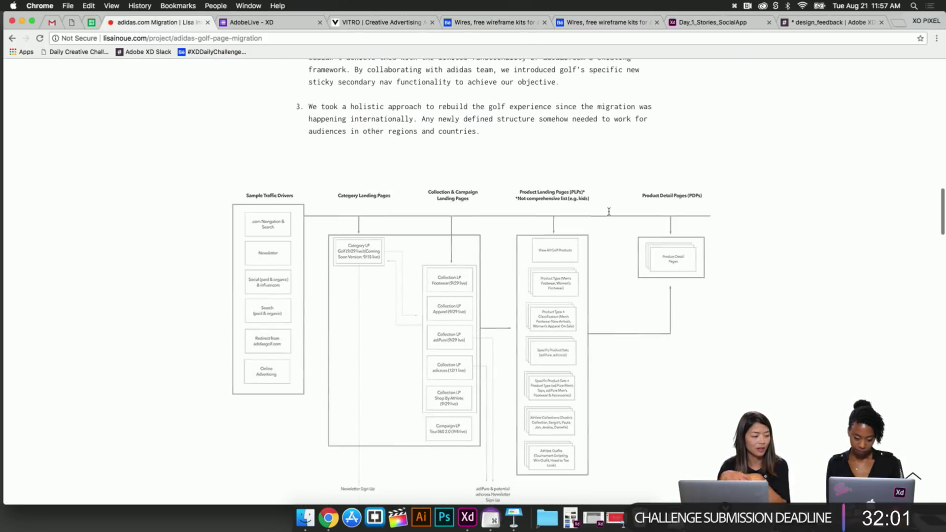
scroll(609, 217, up, 1)
scroll(609, 214, down, 2)
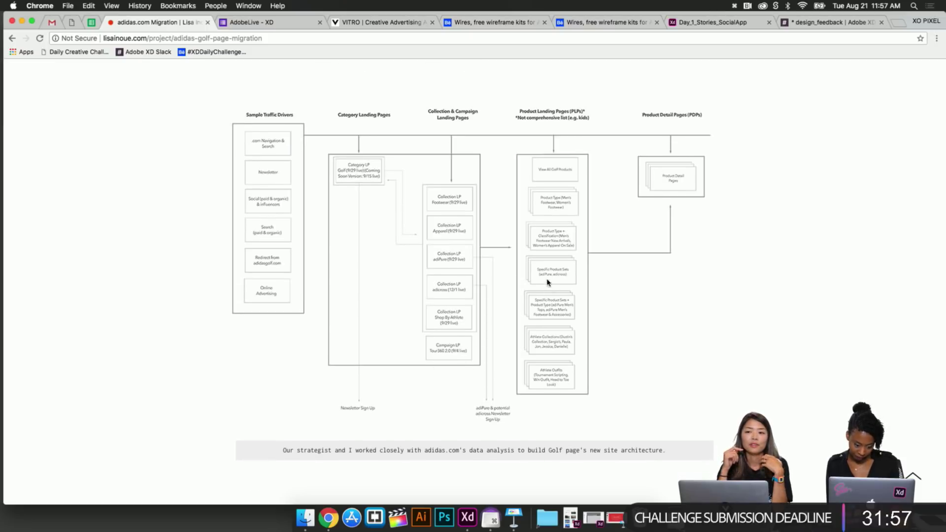
scroll(549, 303, down, 1)
scroll(549, 303, up, 2)
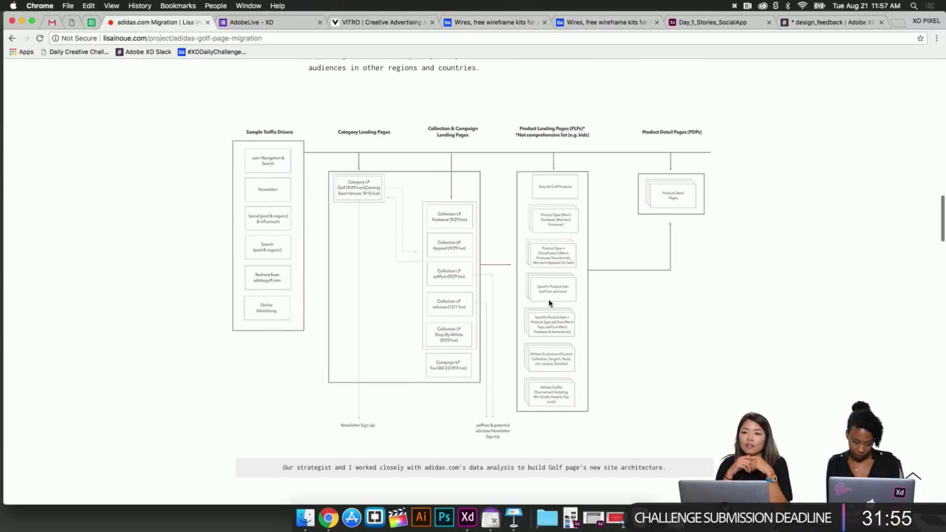
scroll(549, 303, down, 1)
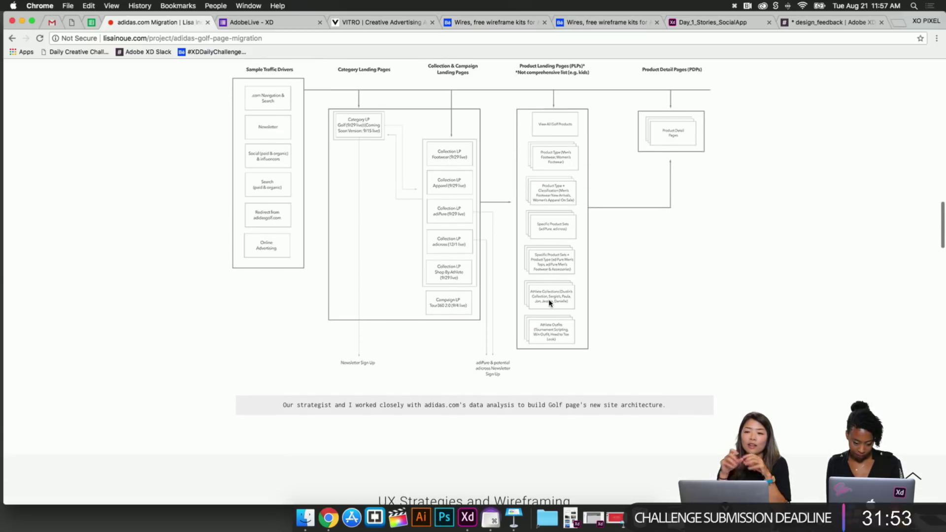
scroll(549, 303, up, 1)
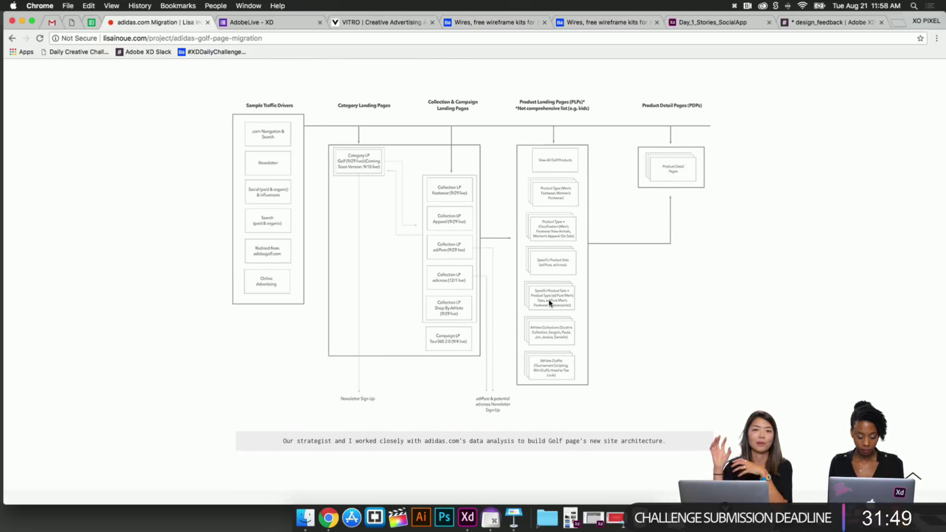
Step: Examine the UX Strategies and Wireframing text and the annotated wireframes of the adidas Golf pages
scroll(549, 303, down, 6)
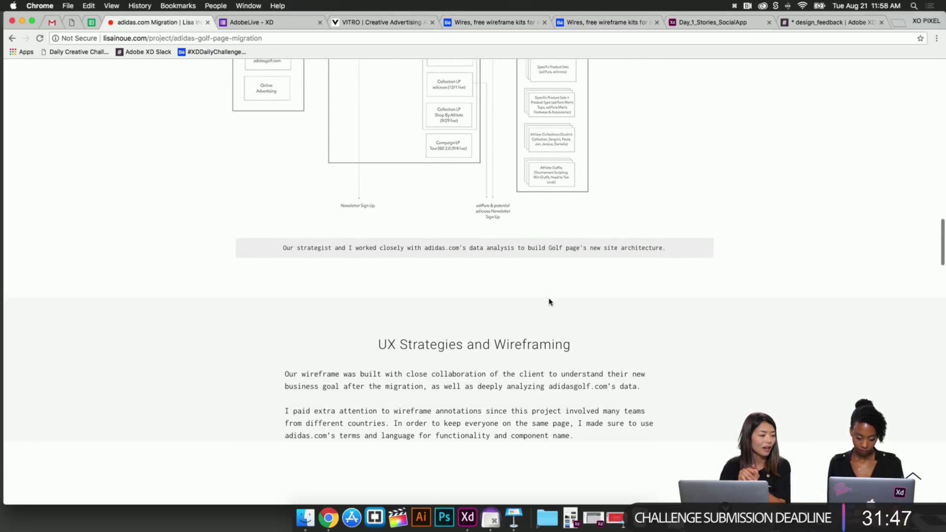
scroll(548, 300, down, 3)
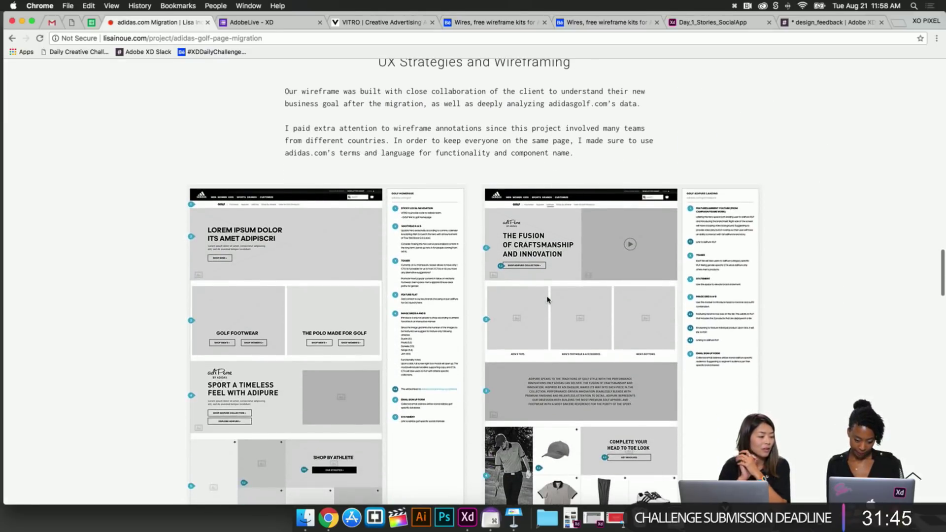
scroll(548, 299, up, 2)
scroll(547, 299, down, 2)
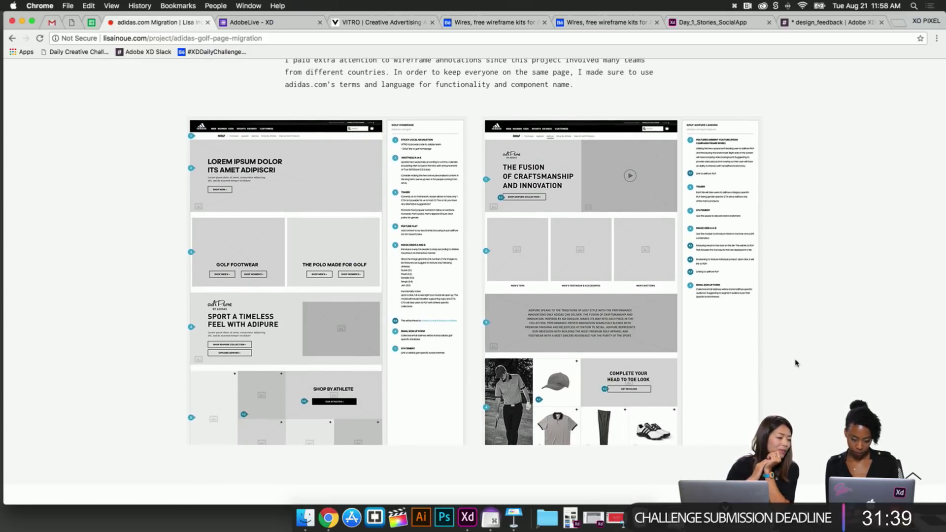
scroll(796, 363, down, 1)
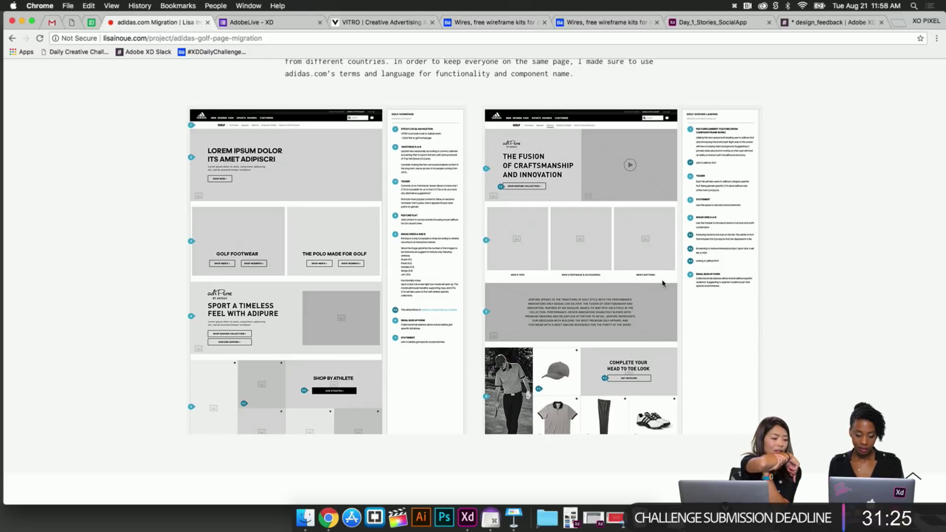
Step: Examine the finished adidas Golf desktop page designs that follow the wireframes, from the header images to the page ends
scroll(509, 323, down, 6)
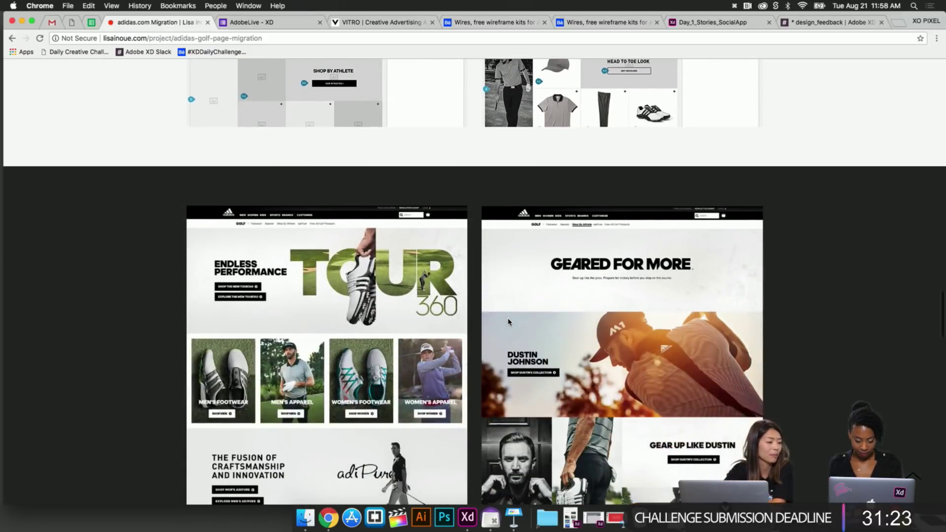
scroll(509, 322, down, 2)
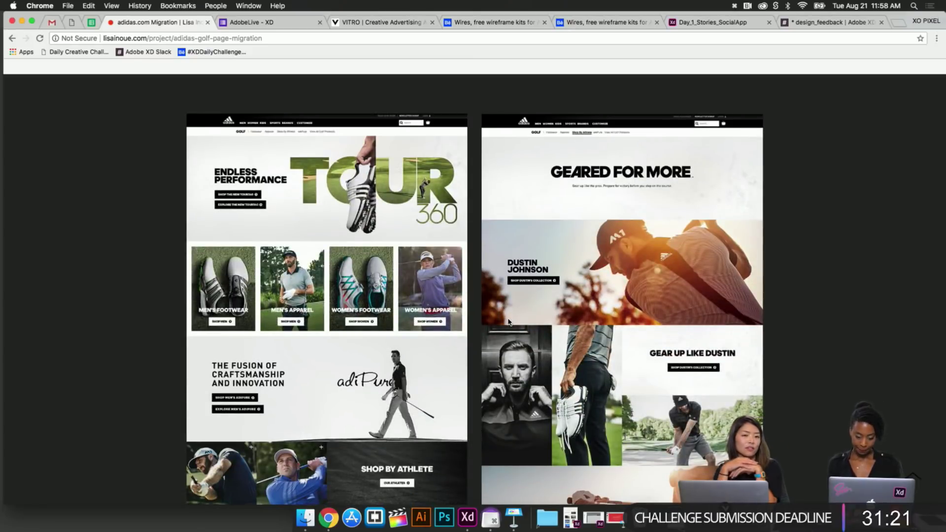
scroll(509, 322, down, 1)
scroll(509, 322, down, 1)
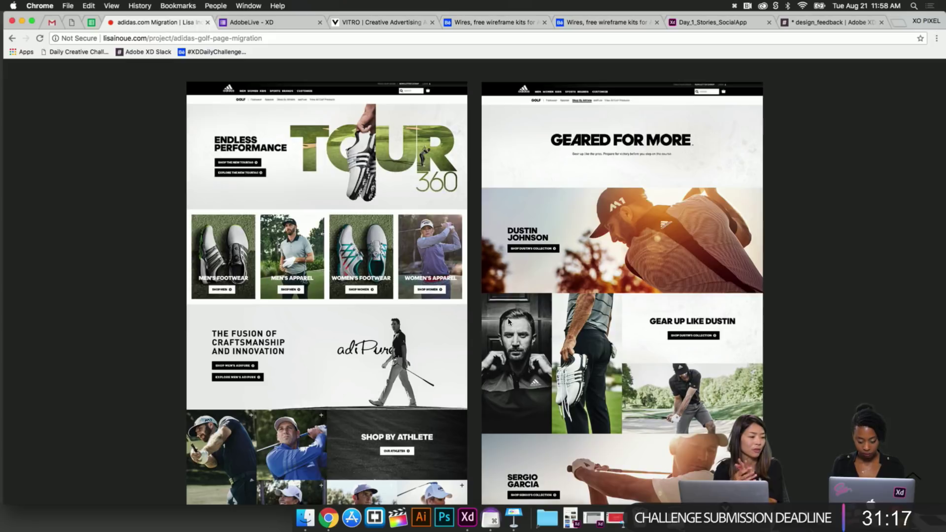
scroll(508, 322, down, 1)
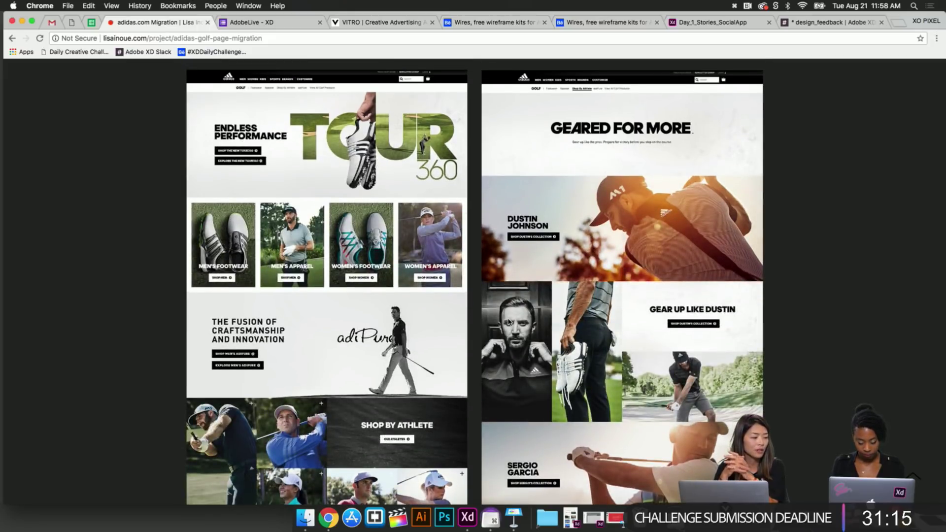
scroll(509, 322, down, 2)
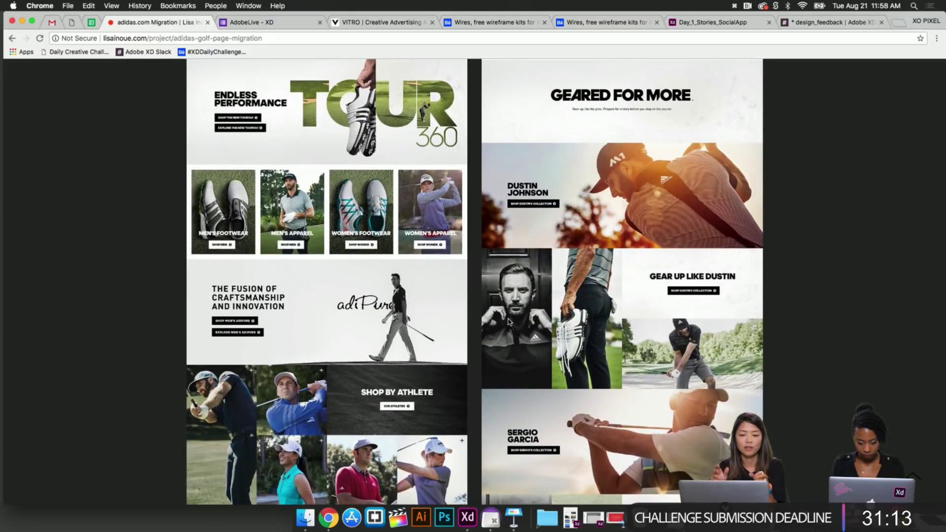
scroll(508, 322, down, 10)
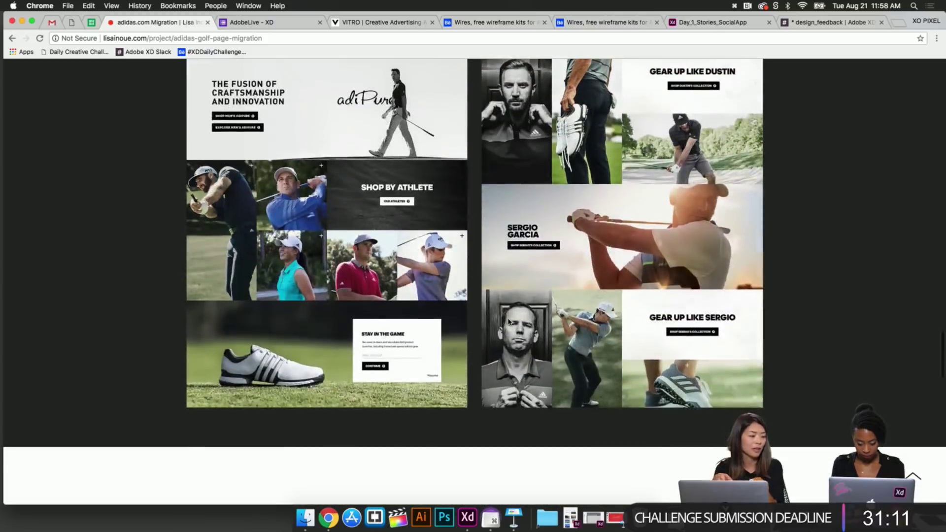
Step: View the adidas Golf phone mockups and remaining page designs through Other Works, and return to the portfolio's Work page
scroll(509, 322, down, 14)
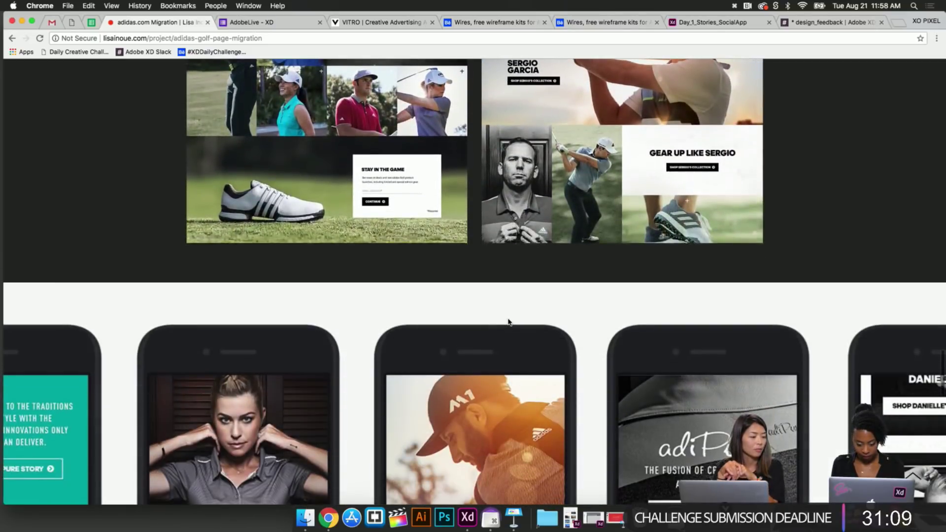
scroll(509, 318, down, 3)
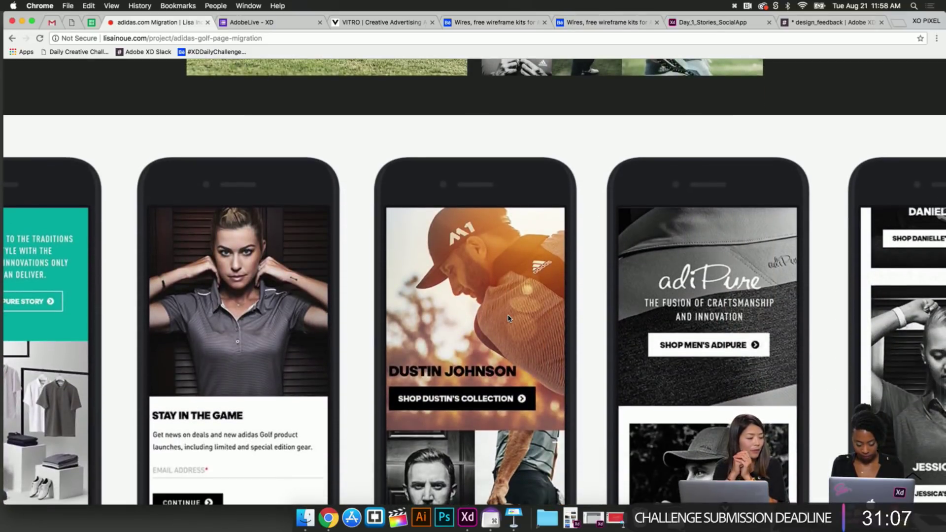
scroll(508, 318, down, 5)
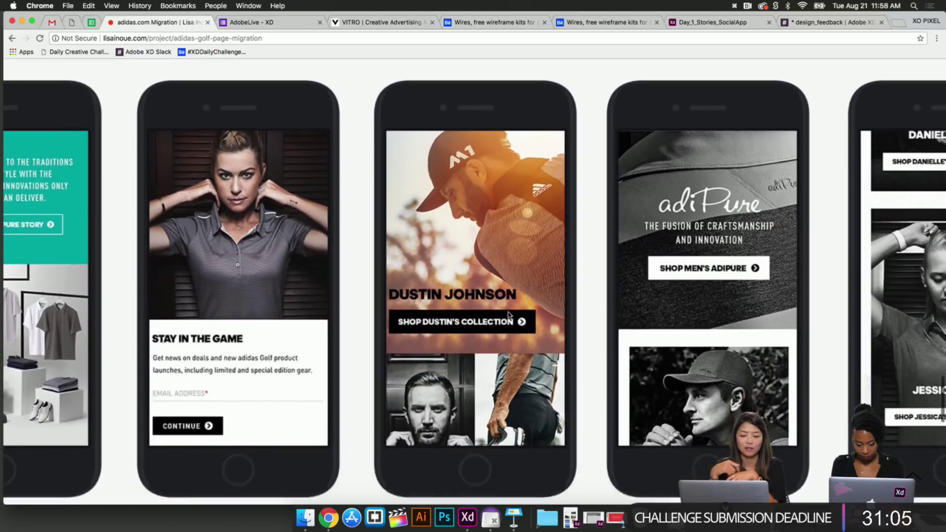
scroll(509, 315, down, 20)
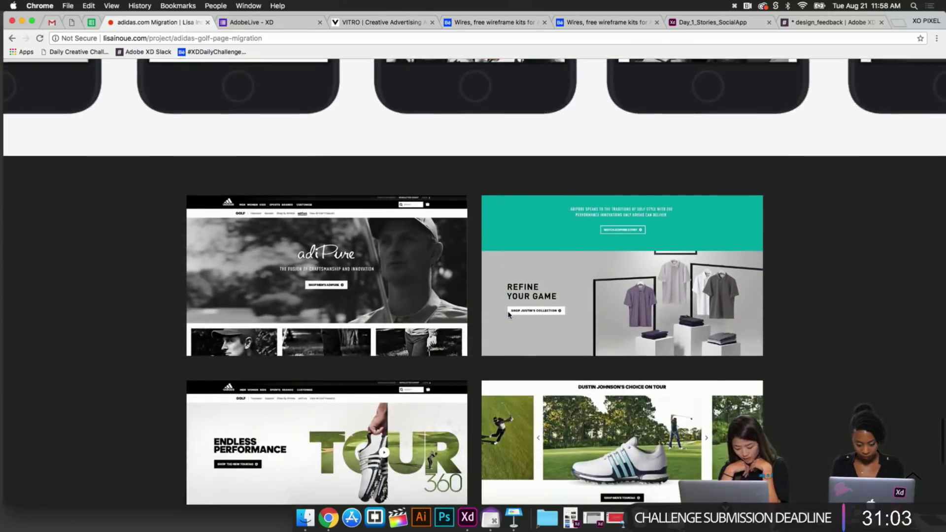
scroll(509, 315, down, 13)
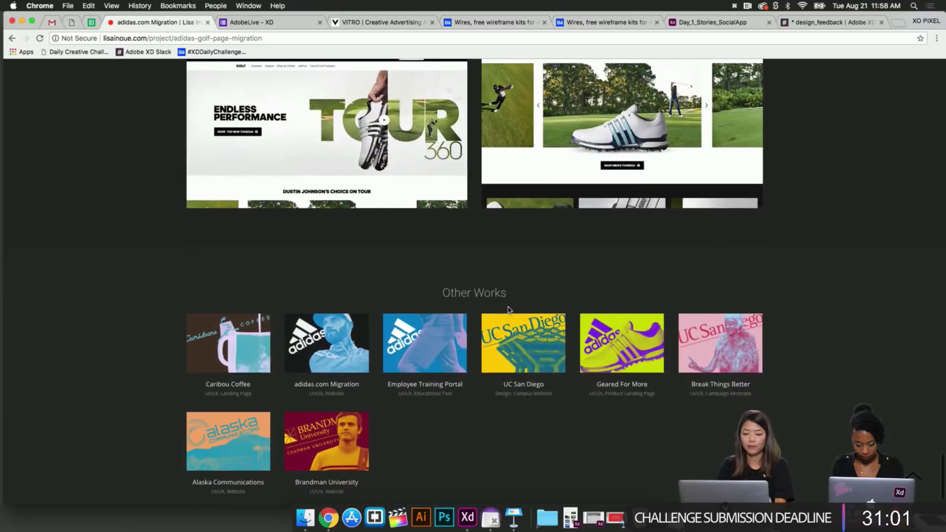
scroll(509, 311, up, 5)
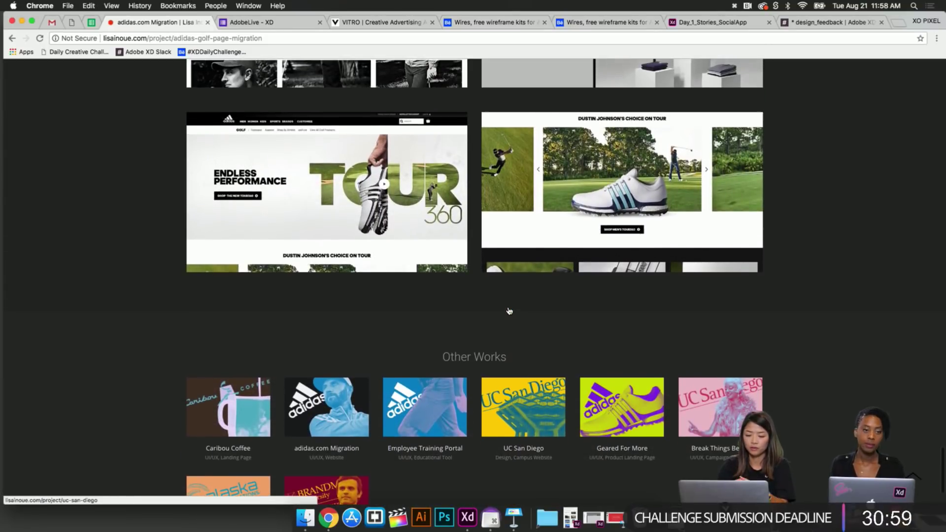
scroll(561, 290, up, 20)
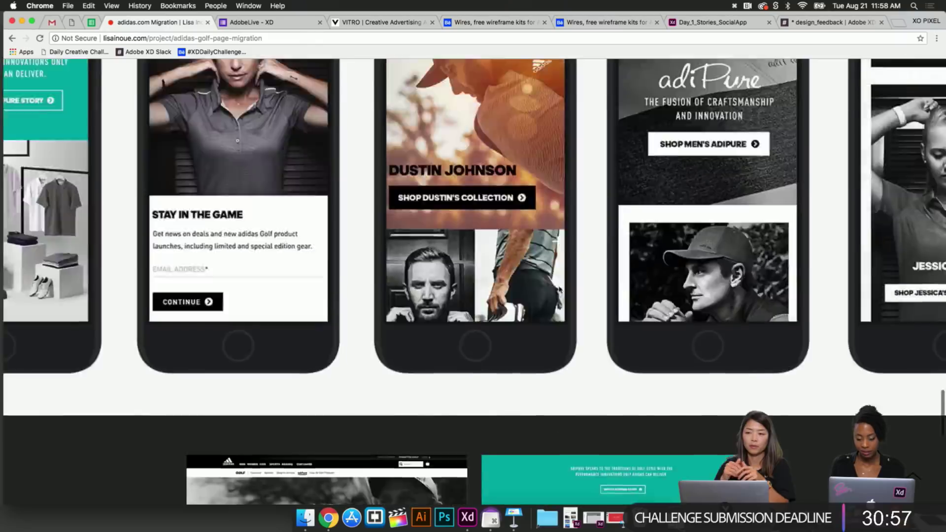
scroll(561, 283, up, 20)
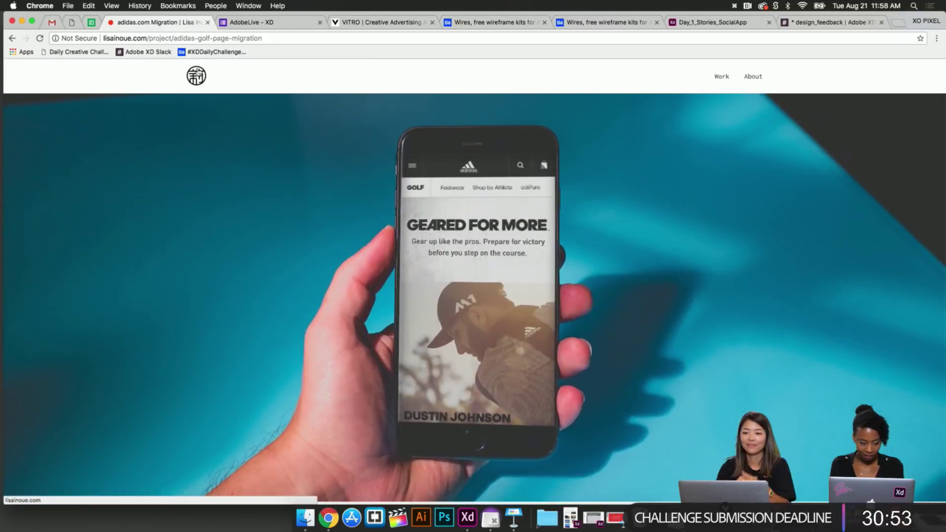
click(196, 74)
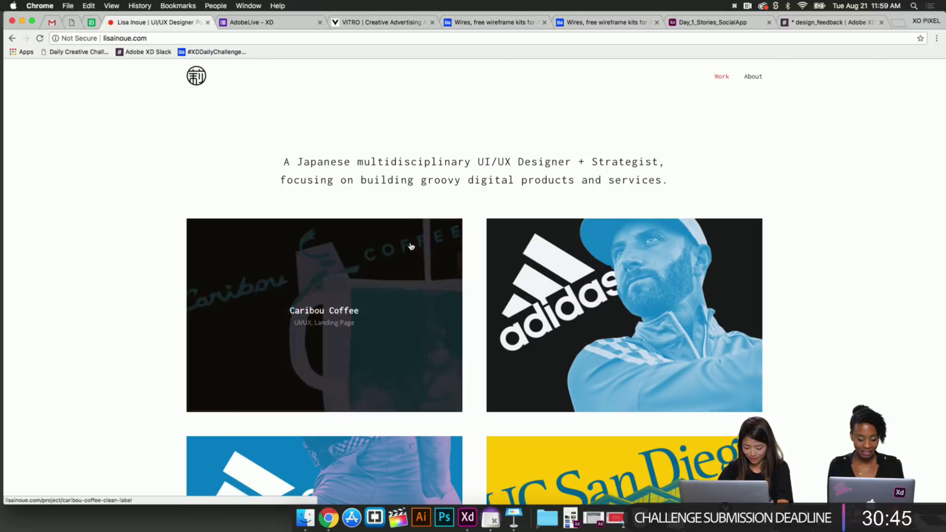
Step: Look over the Work page's project tiles from Caribou Coffee to Brandman University, including the UC San Diego projects
scroll(408, 257, down, 6)
scroll(374, 245, down, 6)
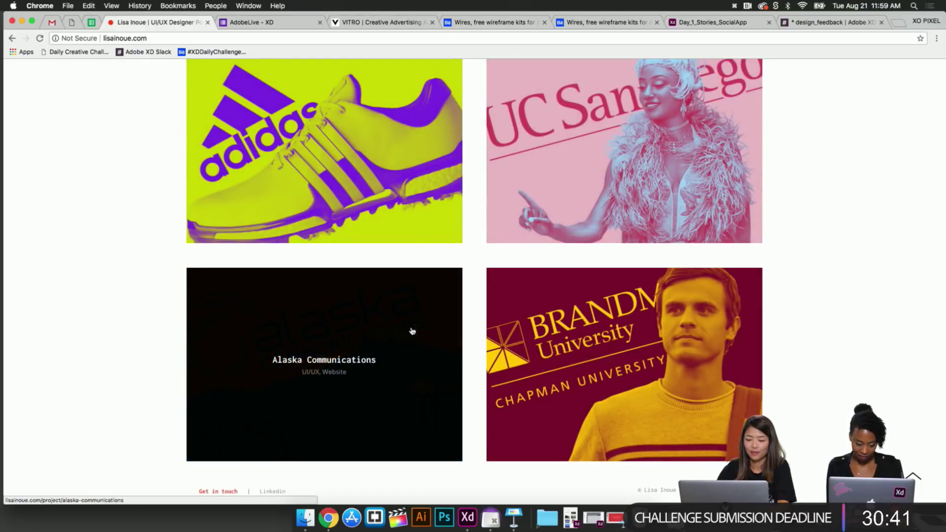
scroll(416, 329, down, 1)
scroll(545, 310, up, 3)
scroll(545, 309, up, 8)
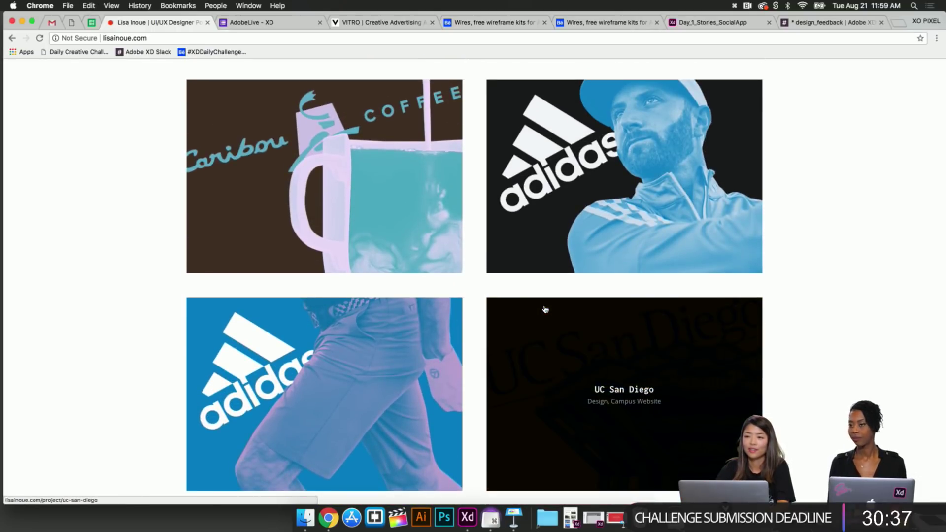
scroll(545, 310, down, 5)
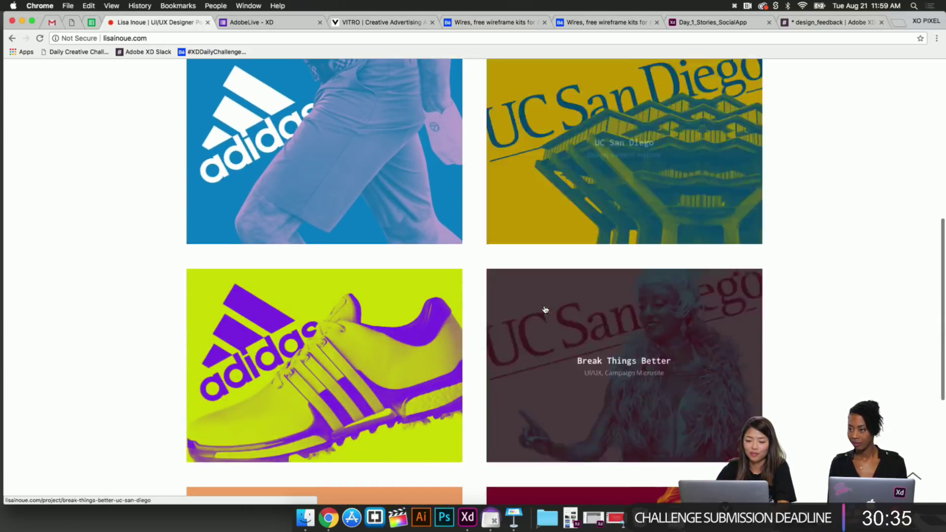
Step: Open the UC San Diego project and examine its campus website intro, Design approach landing pages and phone mockups
click(586, 197)
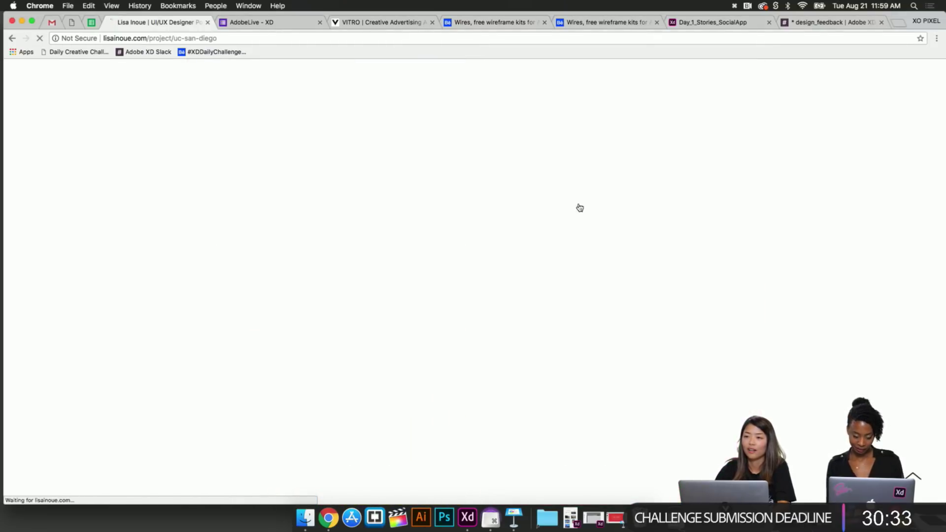
scroll(549, 282, down, 8)
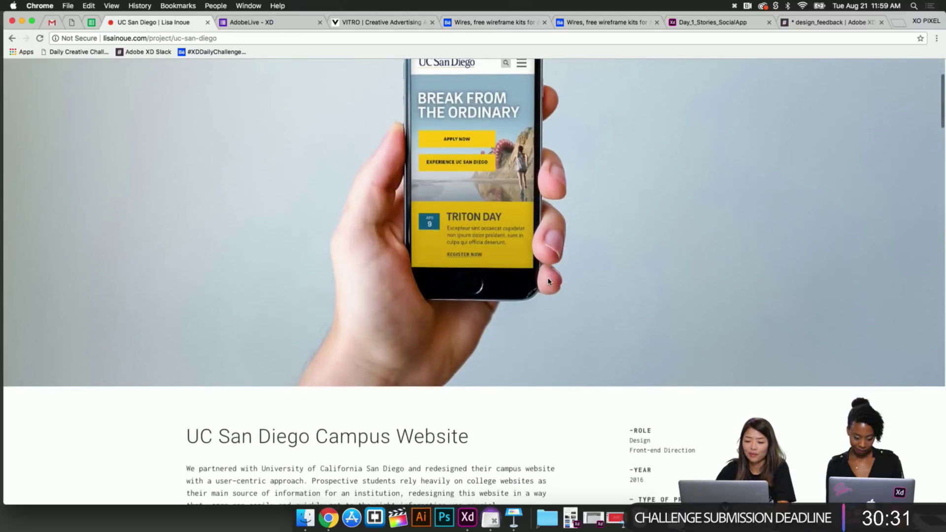
scroll(549, 282, down, 2)
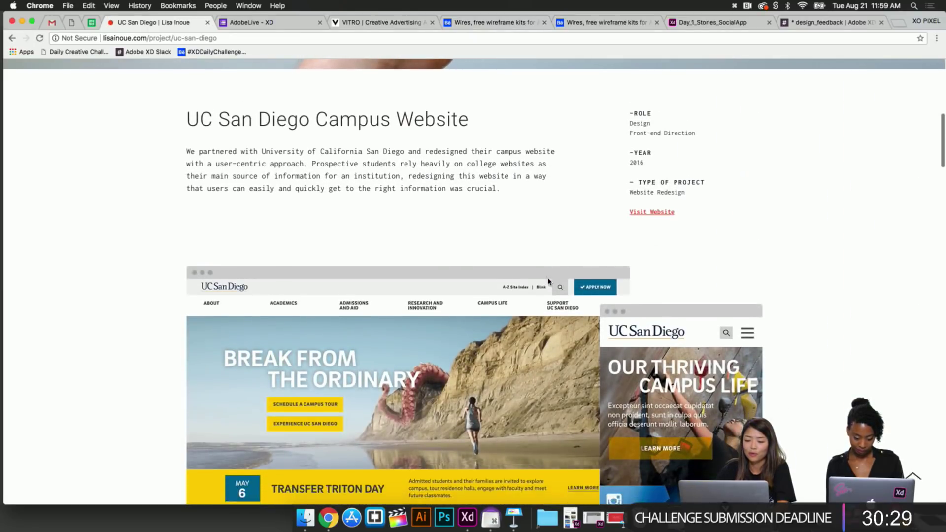
scroll(548, 282, down, 1)
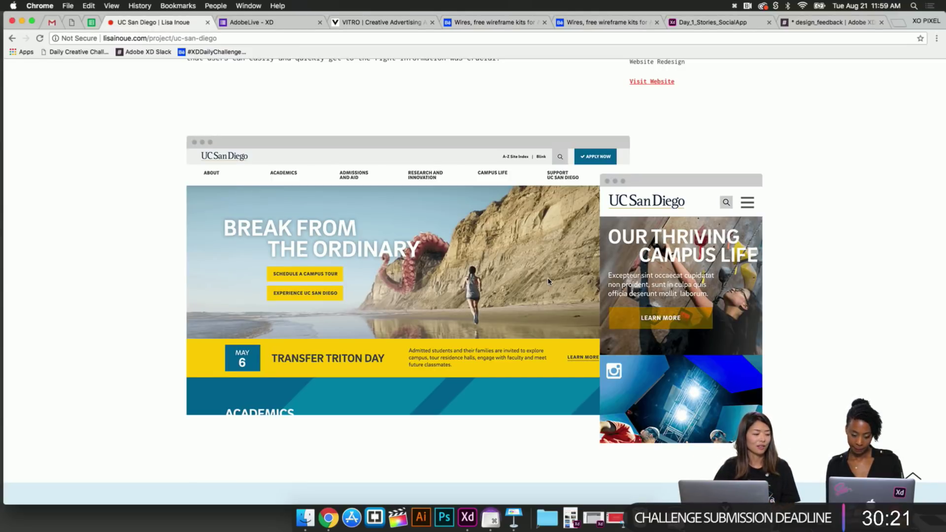
scroll(548, 282, down, 5)
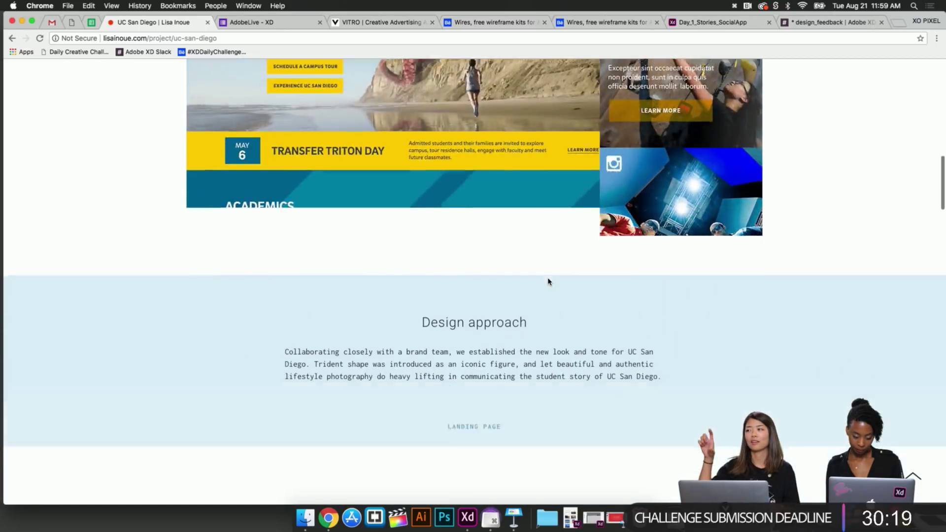
scroll(549, 282, down, 2)
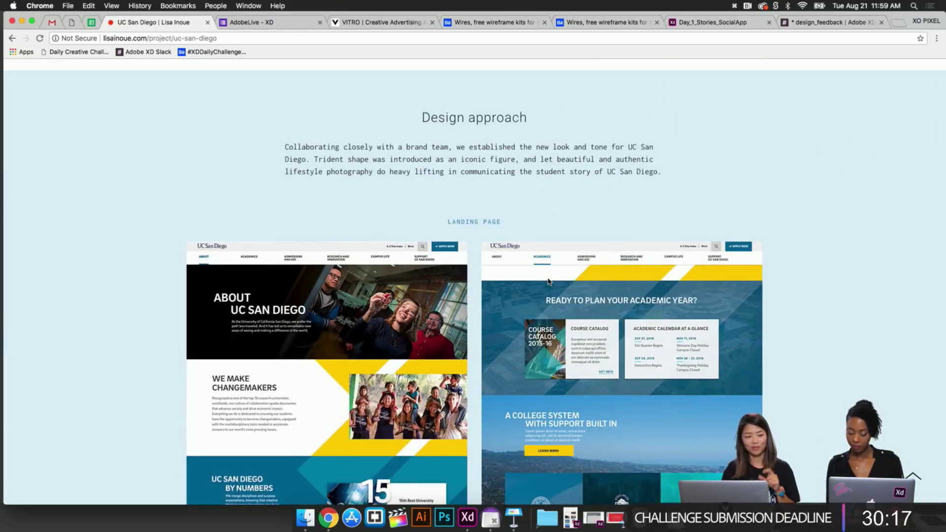
scroll(549, 282, down, 2)
scroll(549, 282, down, 5)
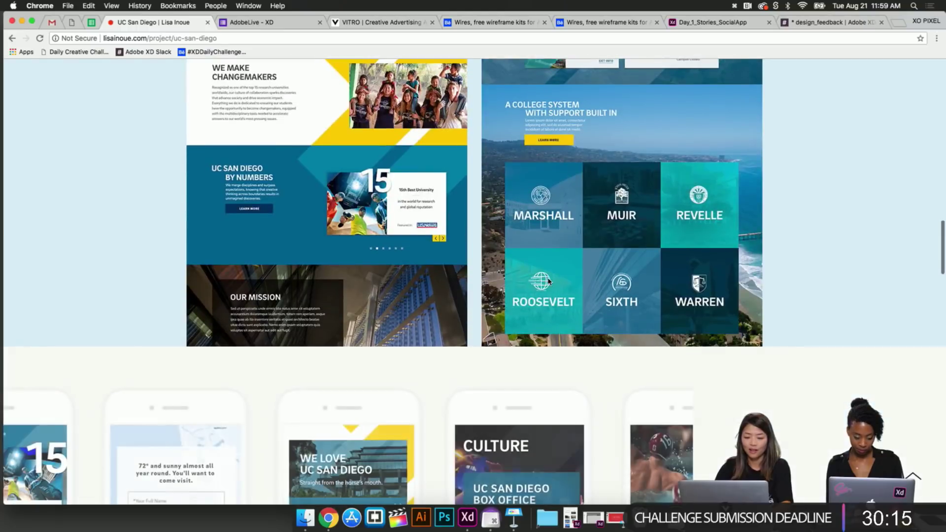
scroll(549, 277, down, 4)
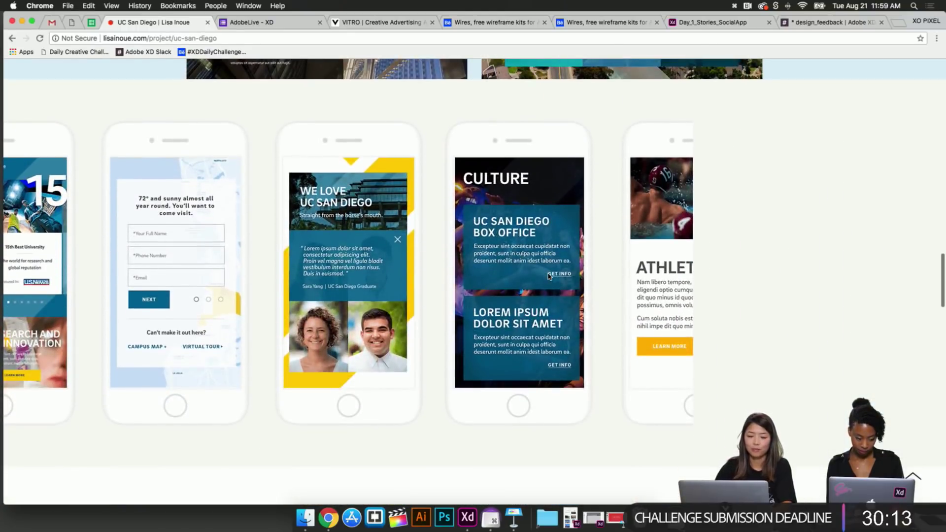
scroll(548, 276, up, 2)
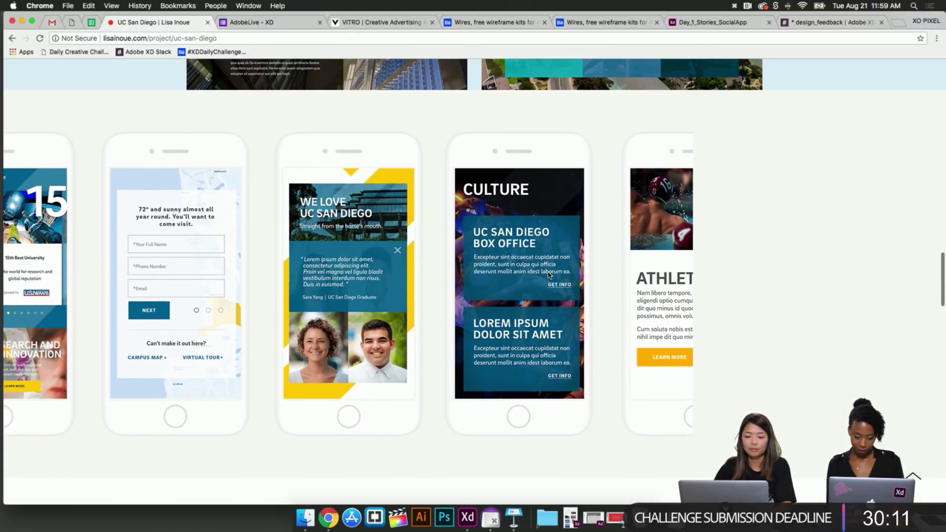
Step: View the remaining UC San Diego page designs through the hand-off section to Results and Key Metrics
scroll(639, 240, down, 7)
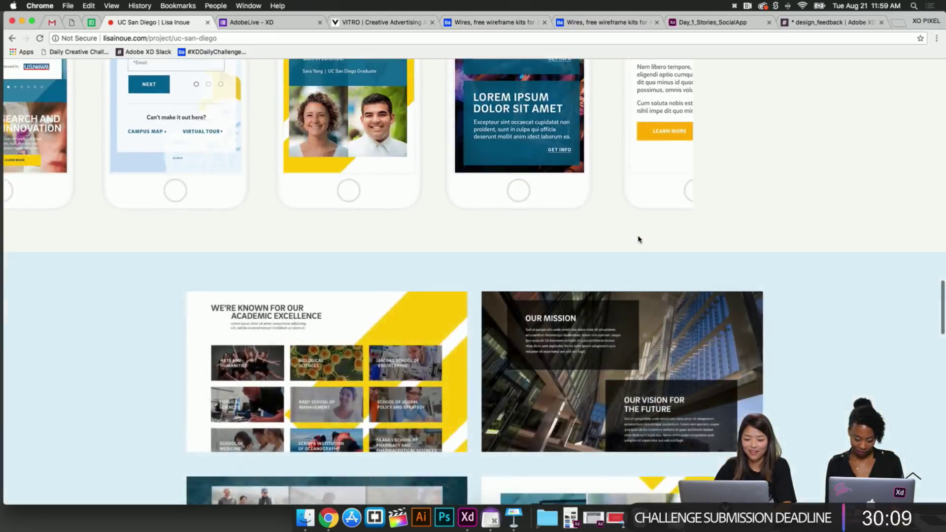
scroll(640, 222, down, 10)
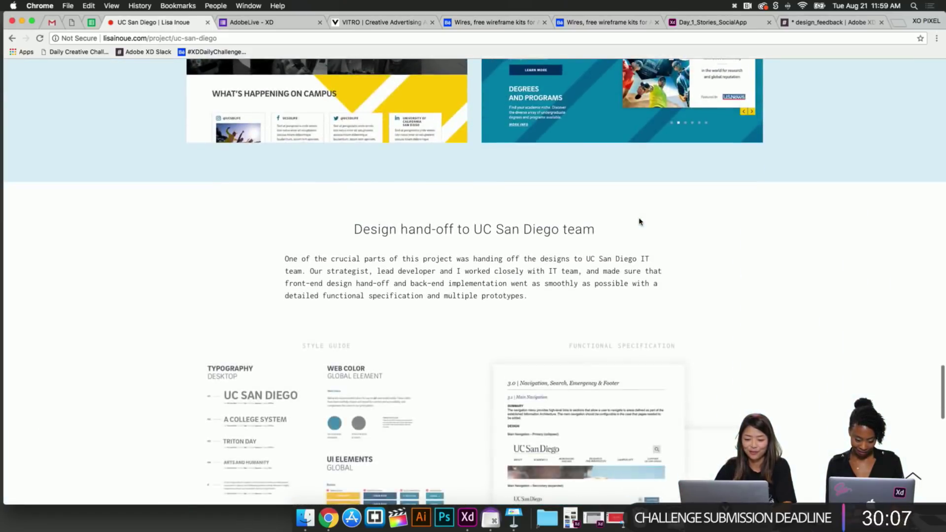
scroll(639, 222, down, 5)
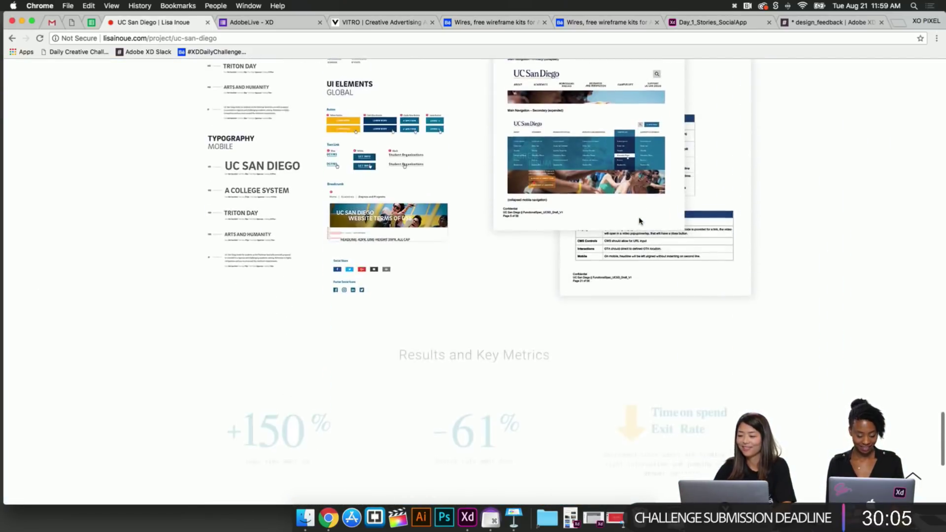
scroll(640, 221, down, 3)
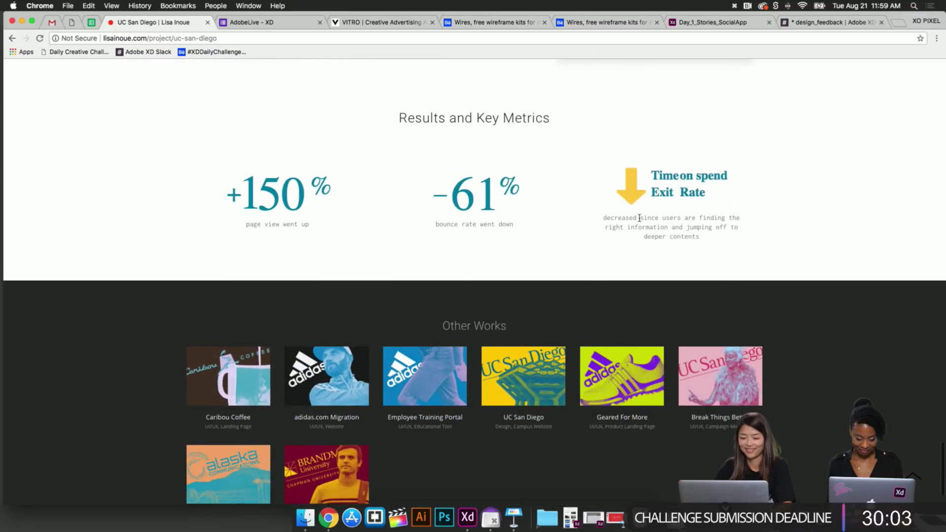
Step: Examine the Style Guide and Functional Specification in the UC San Diego design hand-off section, and return to the portfolio's home page
scroll(639, 221, up, 10)
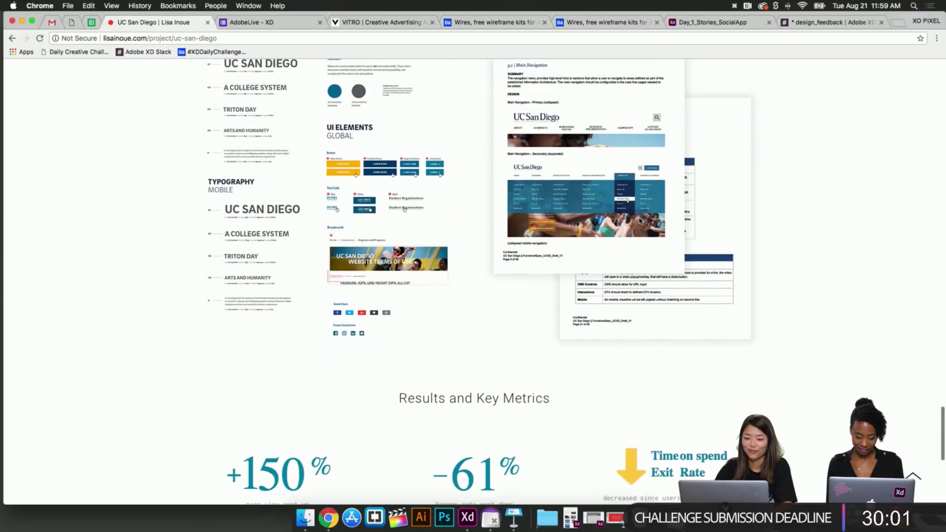
scroll(640, 221, up, 2)
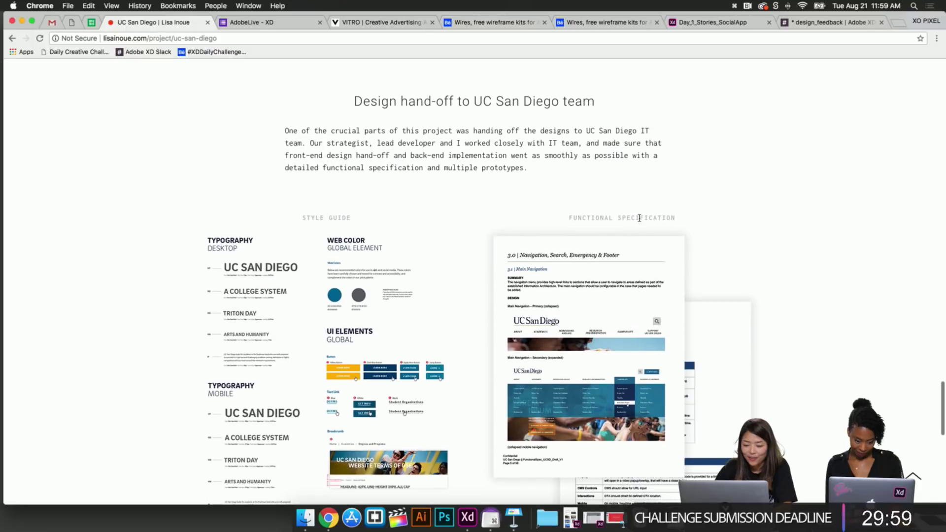
scroll(639, 219, down, 1)
scroll(639, 219, down, 2)
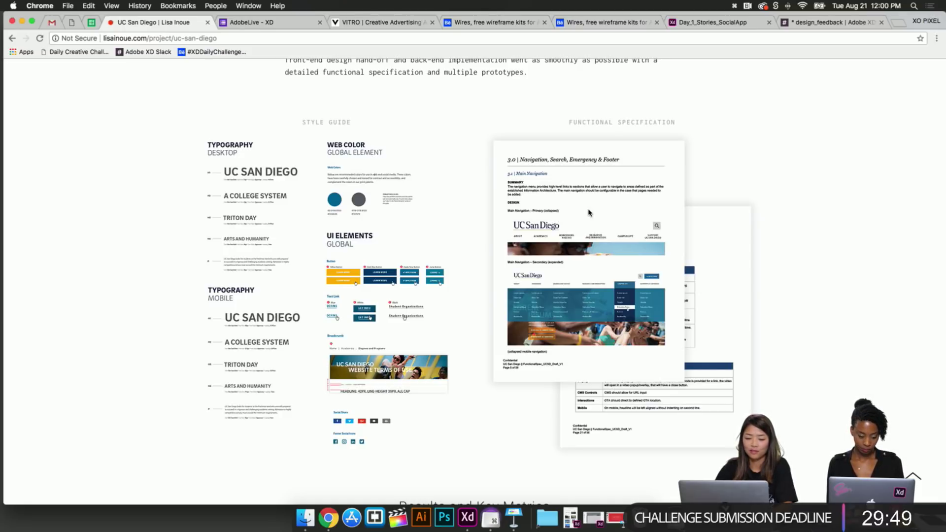
scroll(589, 213, down, 5)
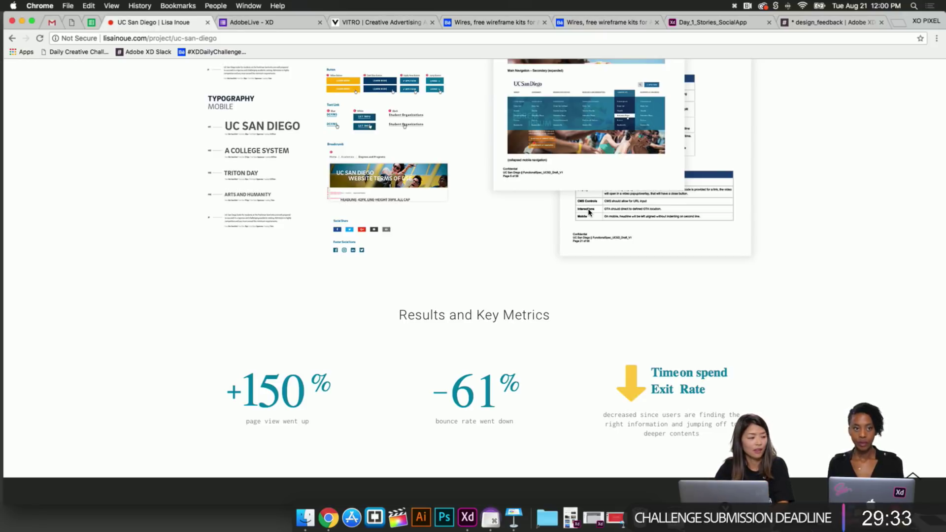
scroll(638, 241, up, 10)
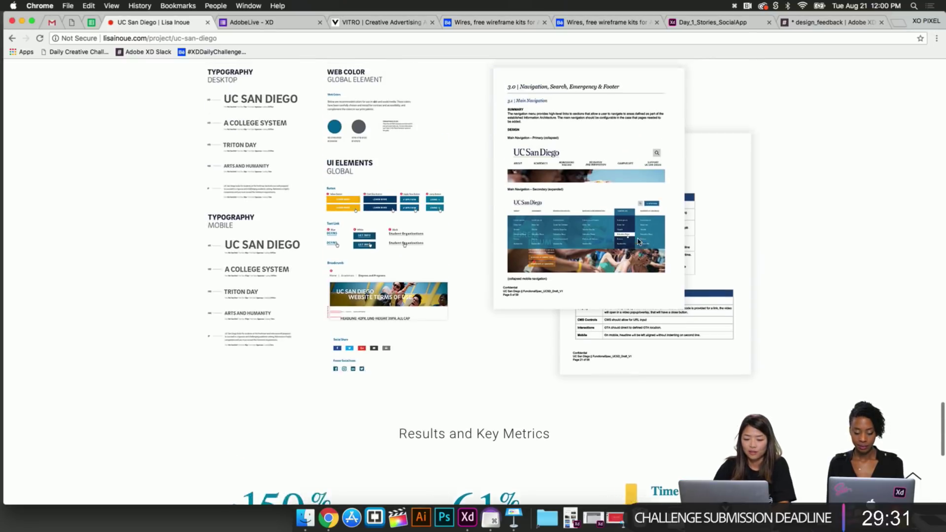
scroll(639, 241, up, 10)
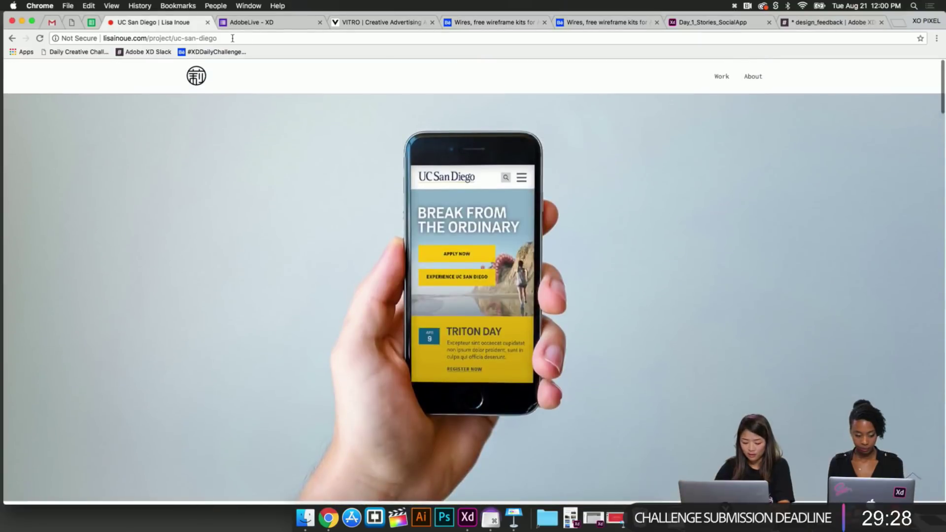
click(200, 79)
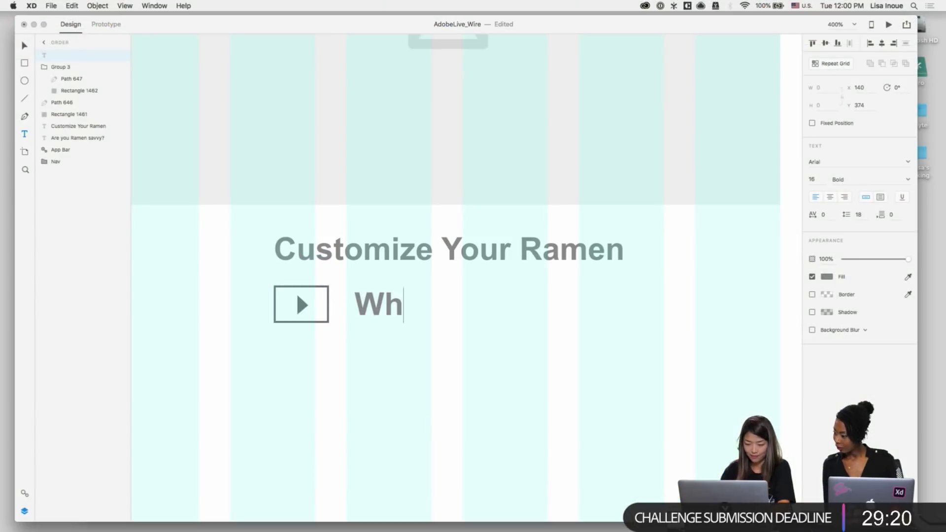
Step: Complete the label beside the play icon on the Order artboard as "Watch How-To Video"
key(BackSpace)
text(atch )
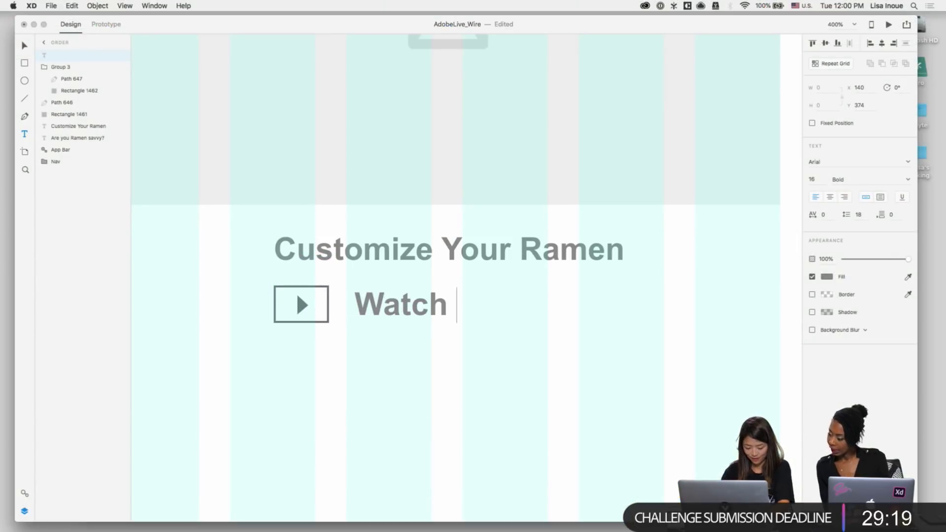
text(How-)
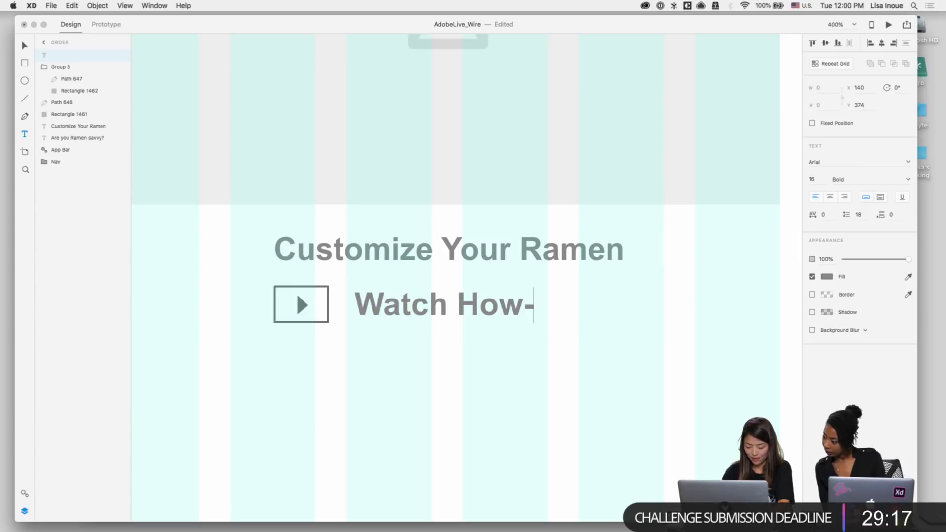
text(to)
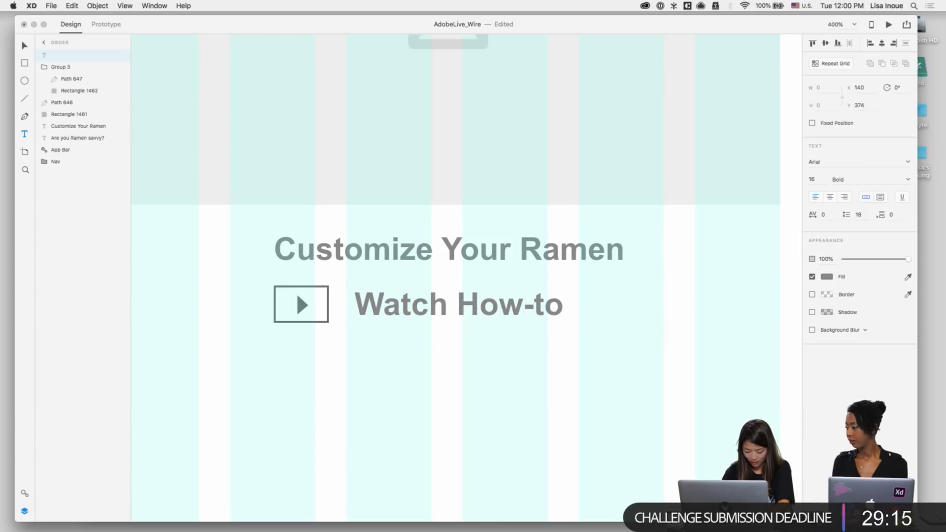
key(BackSpace)
key(BackSpace)
key(BackSpace)
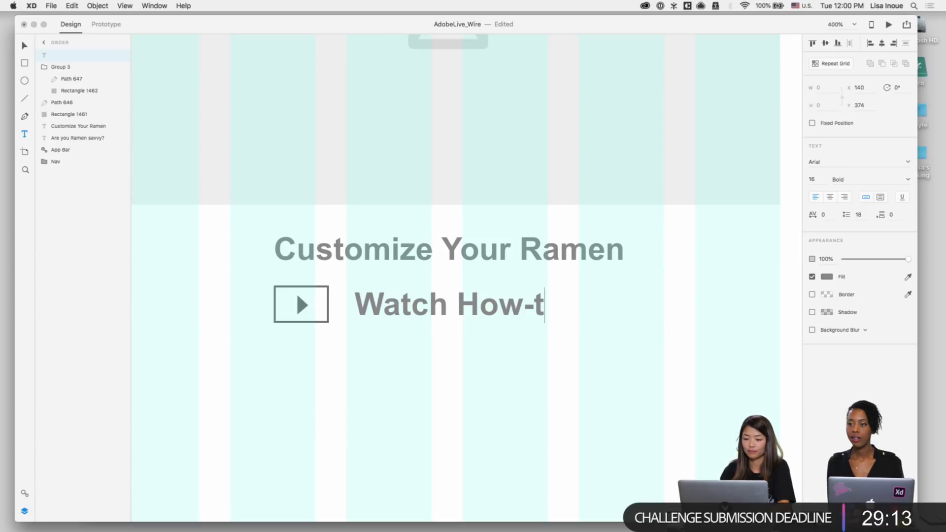
text(To Video)
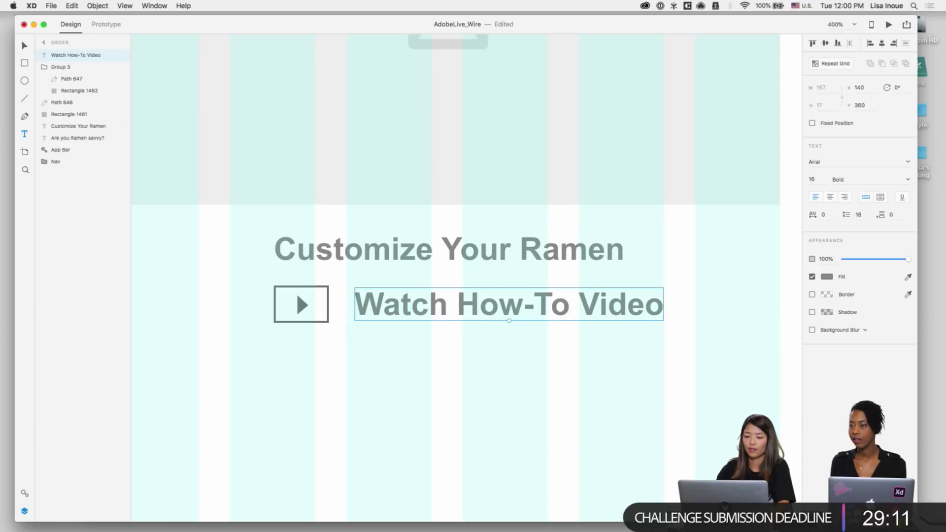
click(387, 424)
key(Escape)
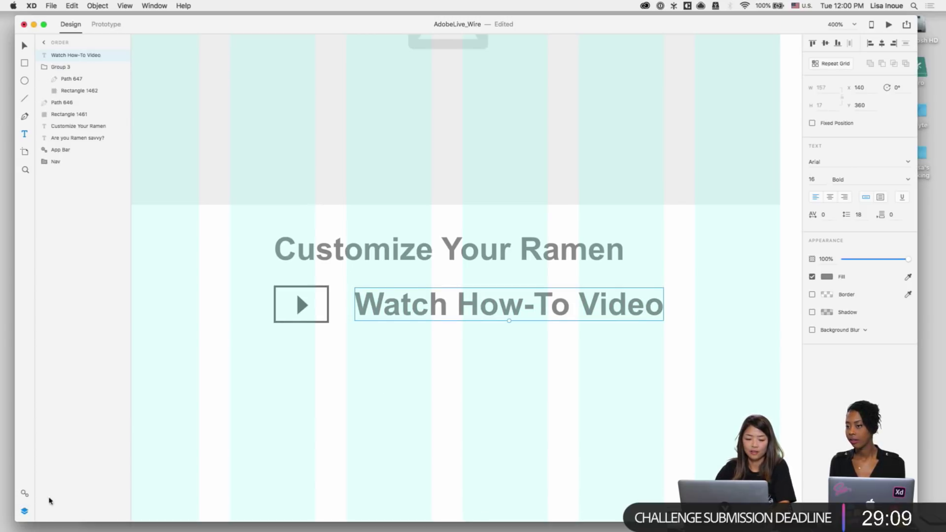
Step: Apply the "14 | Button" character style to the "Watch How-To Video" label
click(24, 493)
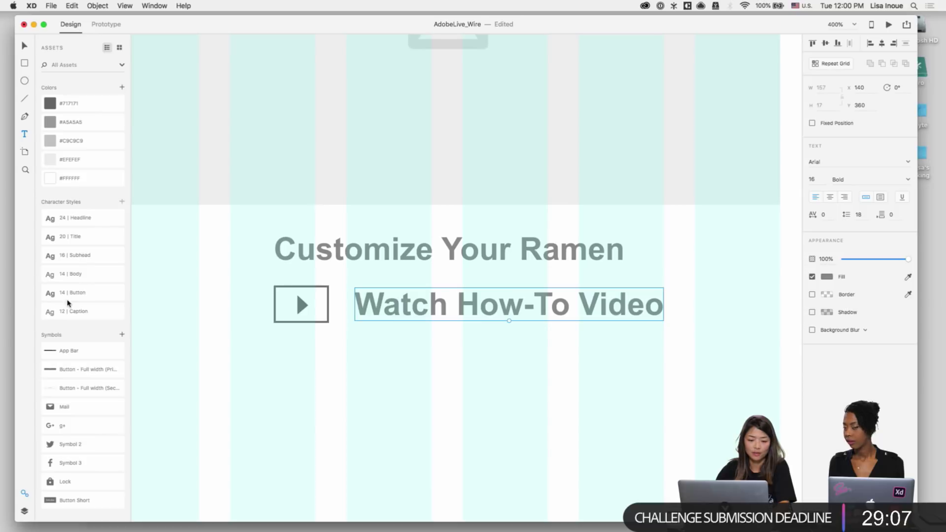
click(52, 293)
click(441, 371)
key(super+1)
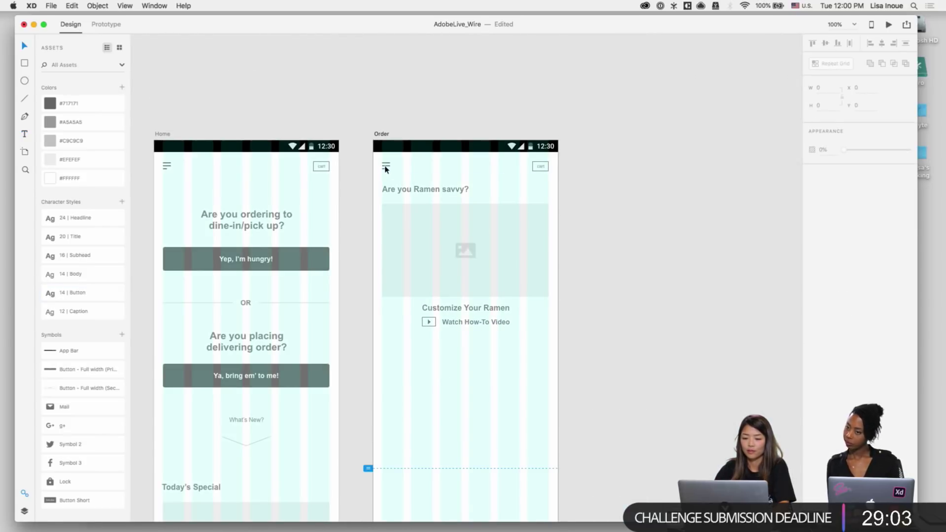
Step: Remove the navigation group with the menu icon and cart button from the Order artboard
click(383, 166)
click(561, 180)
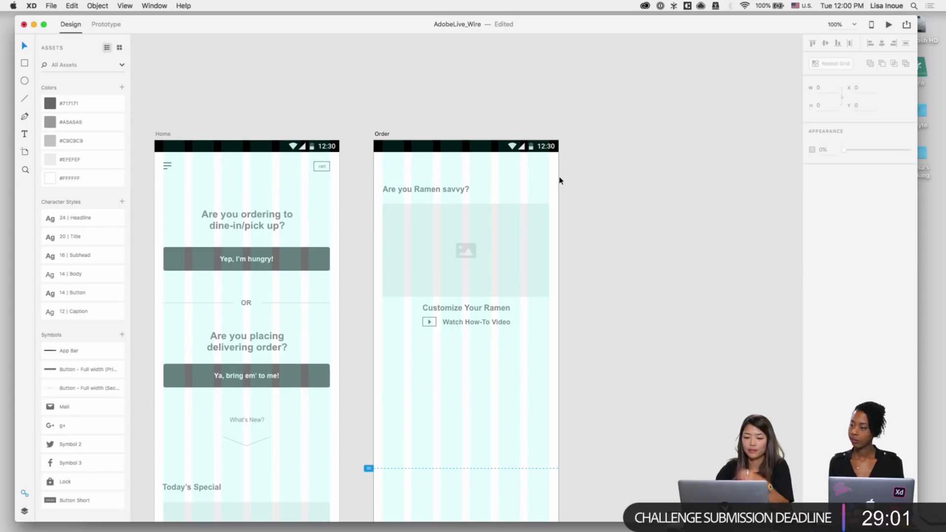
Step: Duplicate the "Are you Ramen savvy?" heading and its image rectangle below the Watch How-To Video line on the Order artboard
scroll(323, 263, left, 3)
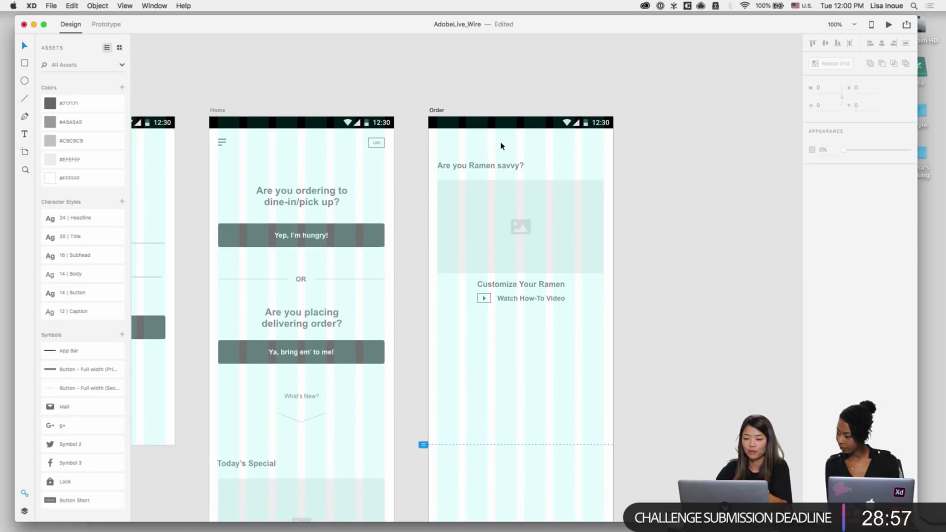
scroll(507, 383, down, 1)
scroll(517, 374, right, 1)
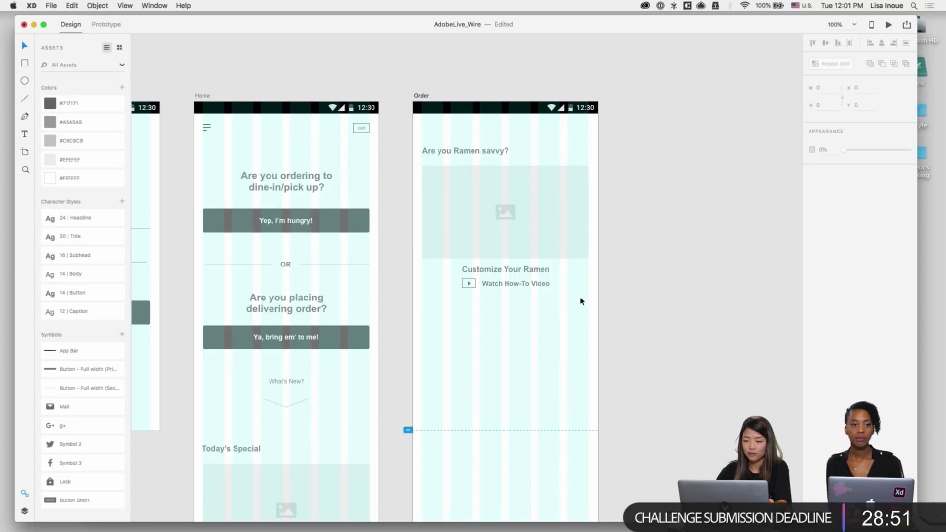
drag(444, 137, 478, 323)
click(506, 482)
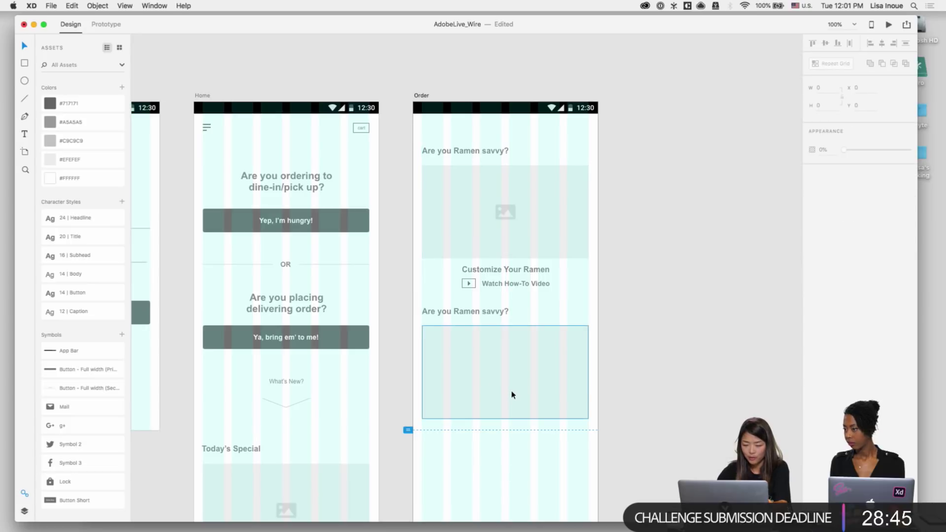
Step: Change the duplicated heading's text to "Try Our Popular Ramen"
double_click(458, 311)
text(Try )
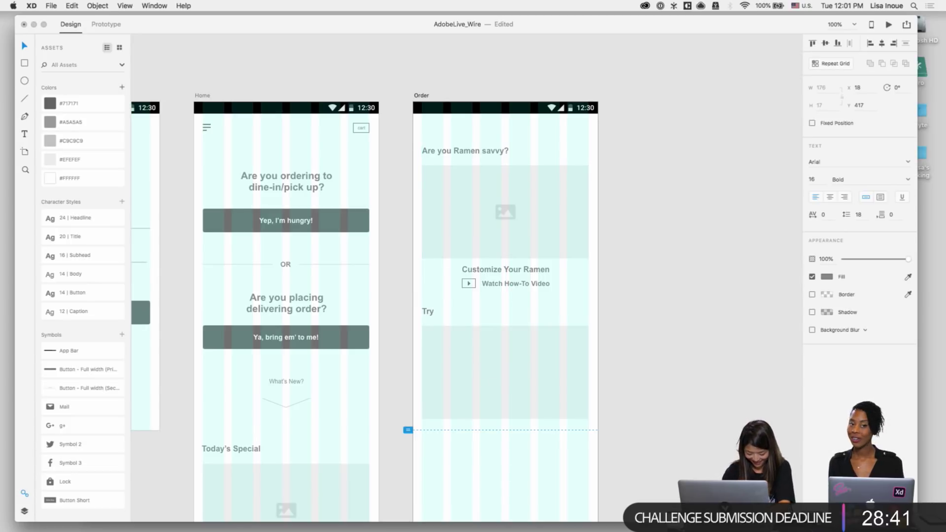
text(Our Popular )
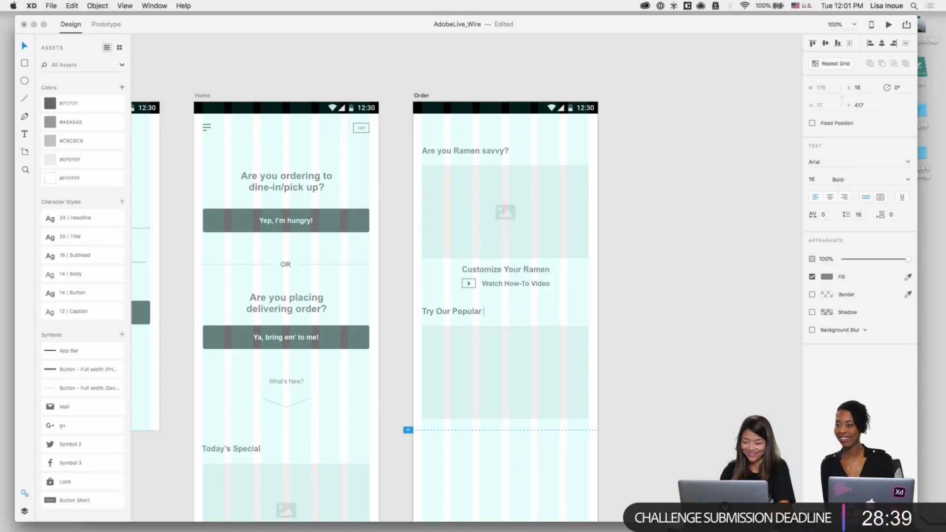
text(Ramen)
key(Escape)
Step: Shrink the rectangle under the "Try Our Popular Ramen" heading to a 161 by 90 thumbnail
click(481, 385)
key(super+2)
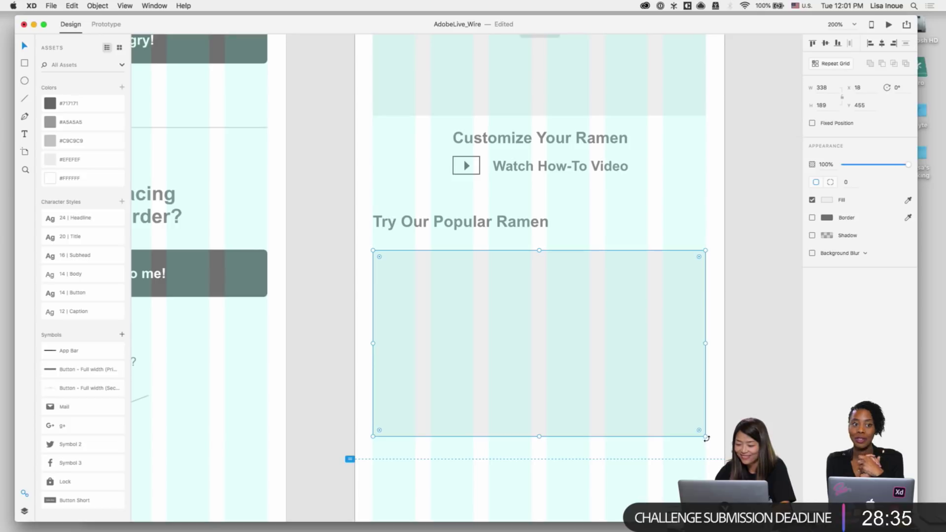
drag(706, 437, 543, 338)
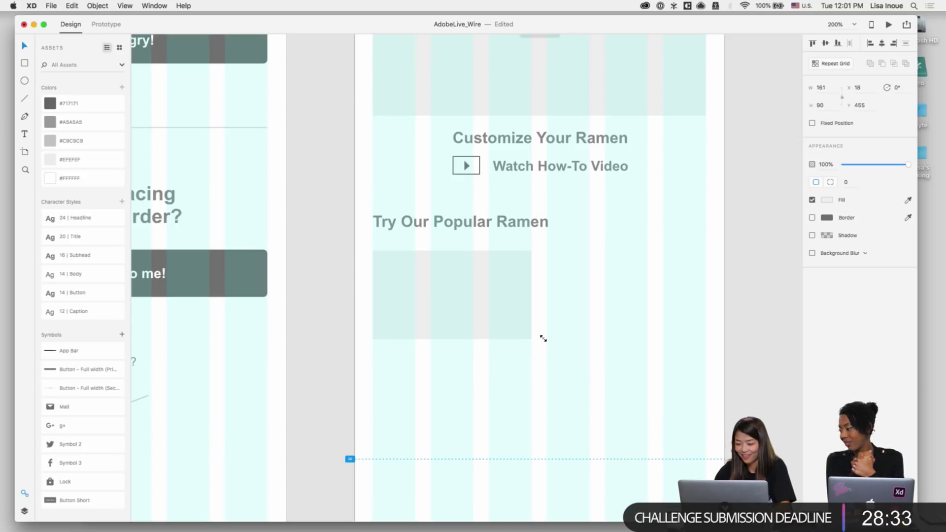
click(536, 382)
click(472, 292)
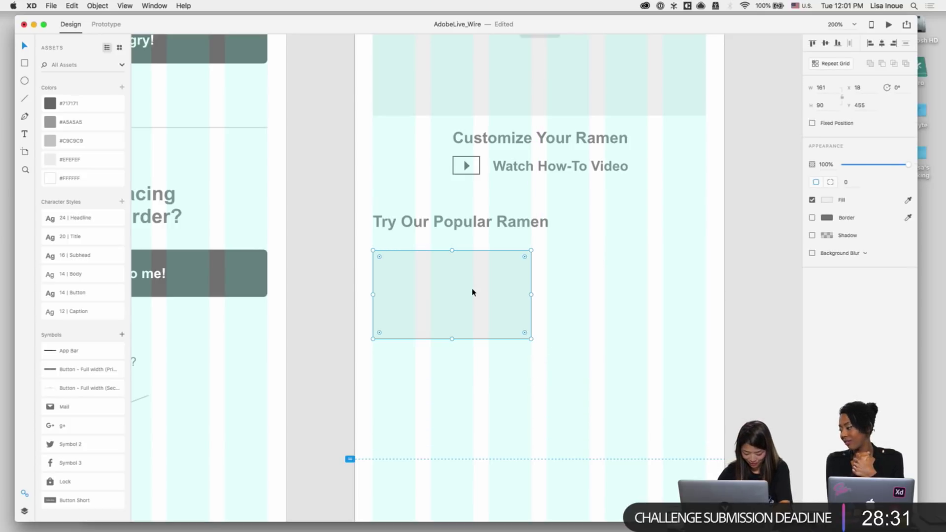
Step: Copy the image icon from the large placeholder and centre it on the small rectangle at X 80.25, Y 486.63
scroll(481, 409, up, 5)
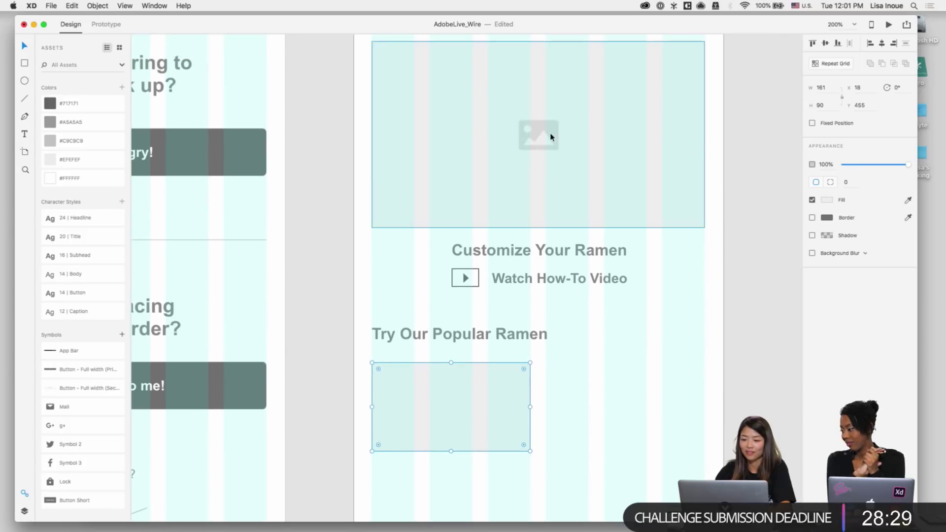
click(553, 133)
click(466, 398)
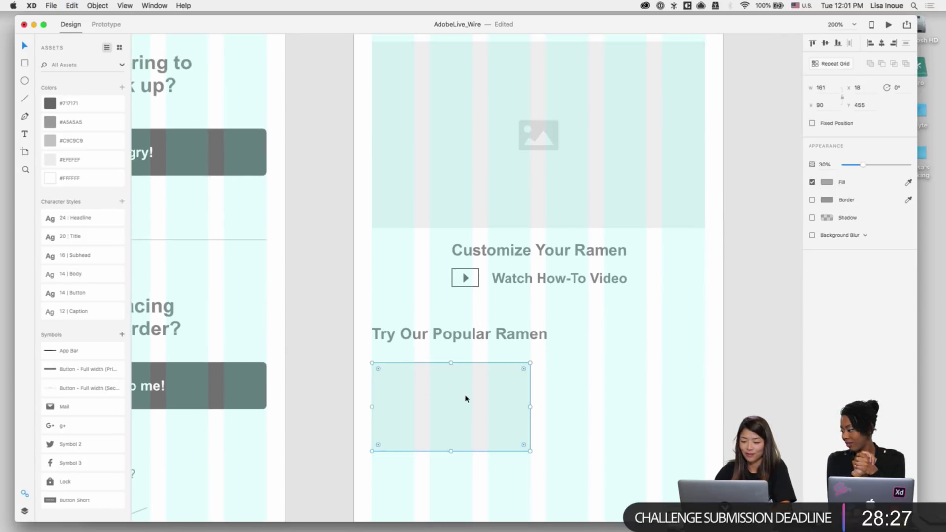
key(super+v)
key(shift+Down)
key(shift+Down)
key(shift+Down)
key(shift+Down)
key(shift+Down)
key(shift+Down)
key(shift+Down)
key(shift+Down)
key(shift+Down)
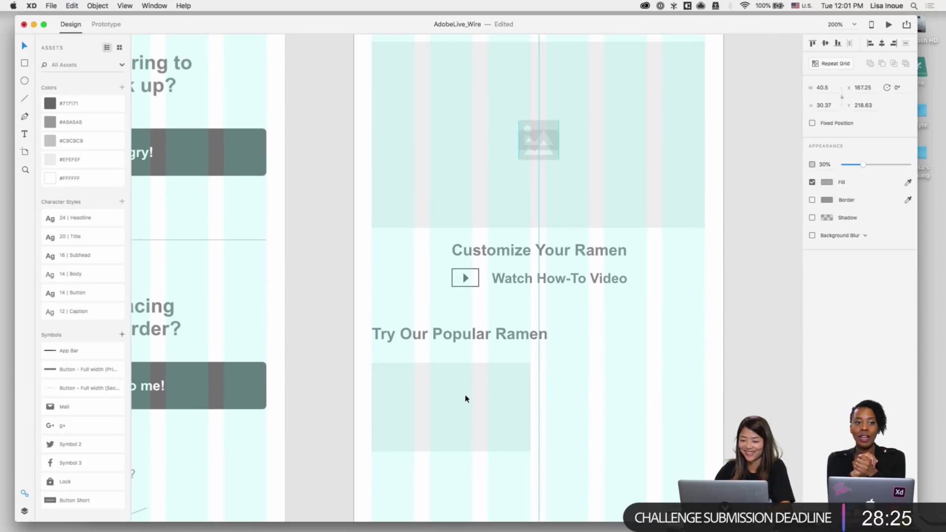
key(shift+Down)
key(shift+Down)
key(shift+Down)
key(shift+Down)
key(shift+Down)
key(shift+Down)
key(shift+Down)
key(shift+Down)
key(shift+Down)
key(shift+Down)
key(shift+Down)
key(shift+Down)
key(shift+Left)
key(shift+Left)
key(shift+Left)
key(shift+Left)
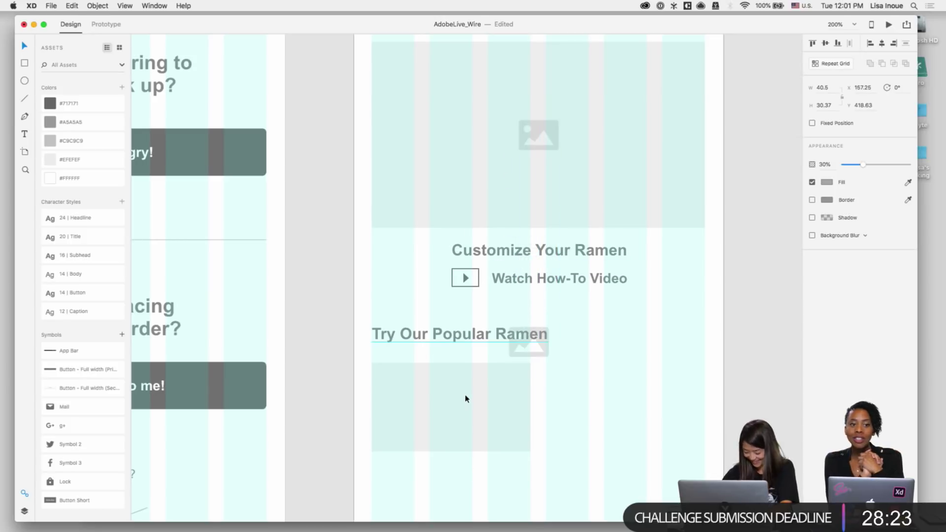
key(shift+Down)
key(shift+Down)
key(shift+Down)
key(shift+Down)
key(shift+Down)
key(shift+Left)
key(shift+Left)
key(shift+Left)
key(shift+Left)
key(shift+Left)
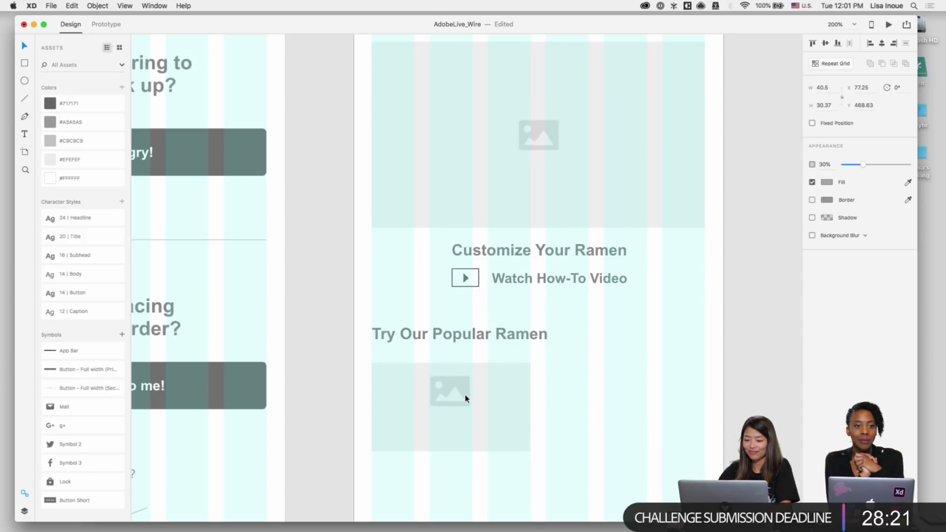
key(shift+Down)
key(shift+Down)
key(Right)
key(Up)
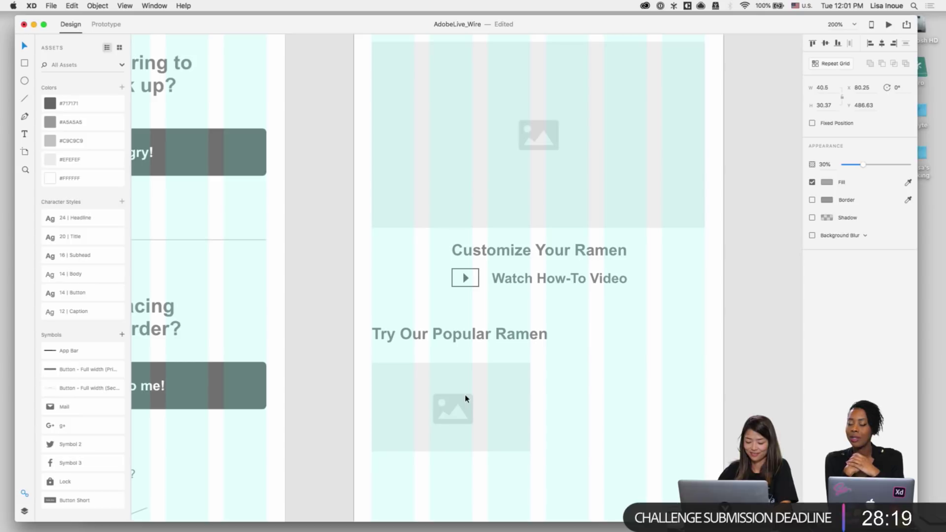
Step: Duplicate the "Try Our Popular Ramen" heading directly below the thumbnail at Y 553
click(567, 401)
scroll(566, 402, down, 2)
click(490, 276)
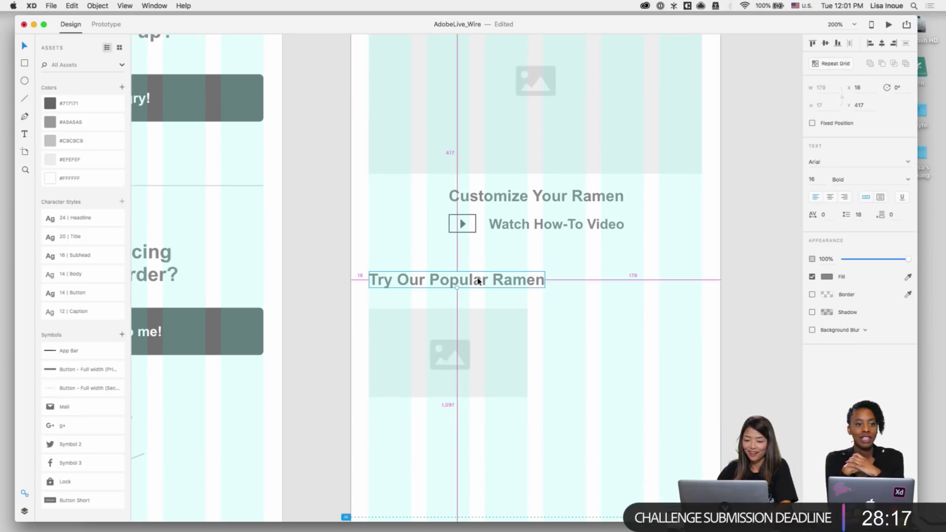
drag(478, 281, 478, 412)
key(Down)
key(Down)
key(Down)
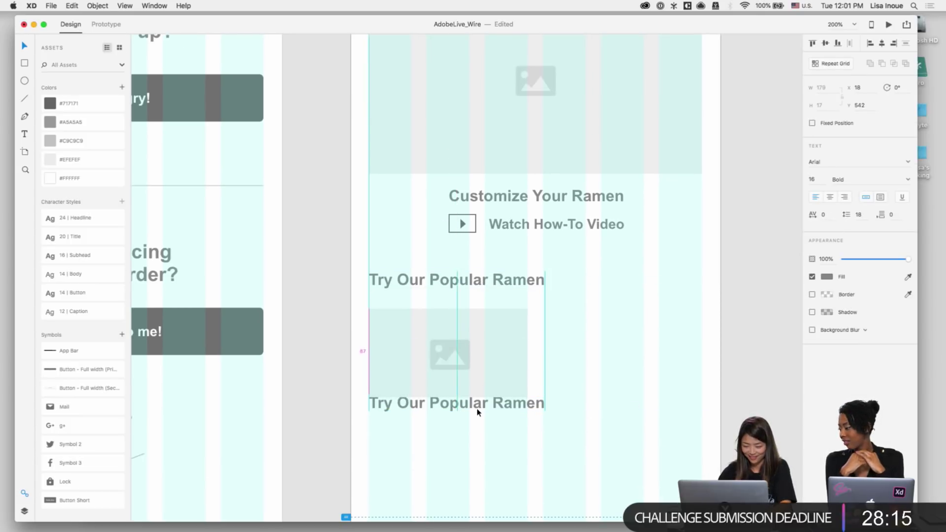
key(shift+Down)
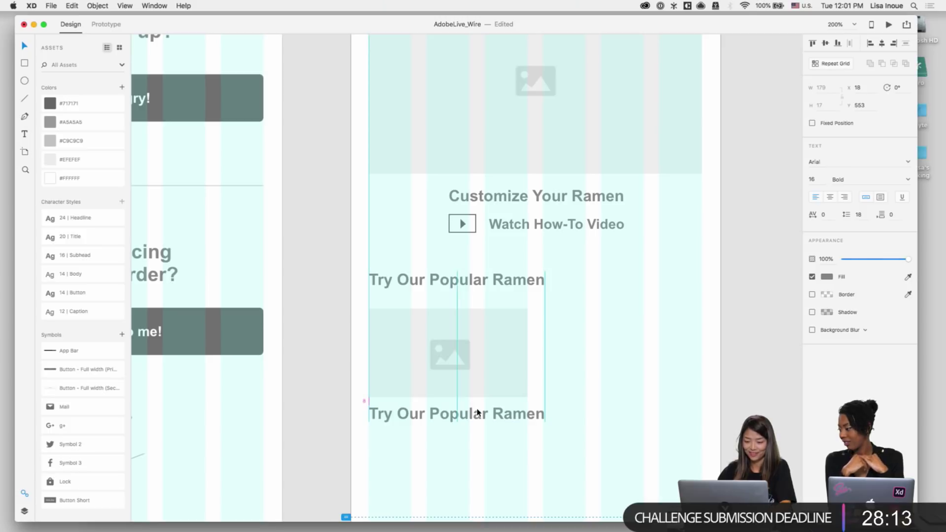
Step: Change the text below the thumbnail to "Ichiro’s Favorite Tonkotsu Ramen", broken over two lines after "Favorite"
double_click(477, 413)
text(Ichiro’s )
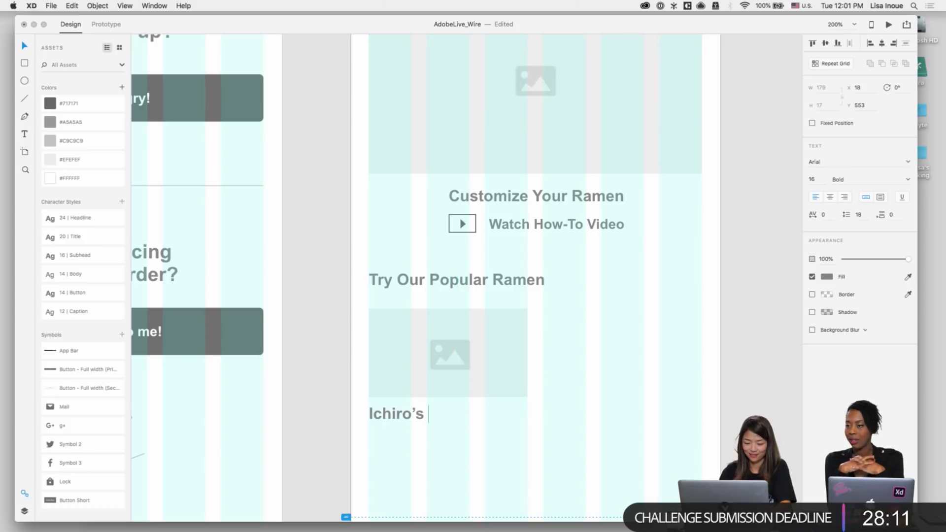
text(Favorite)
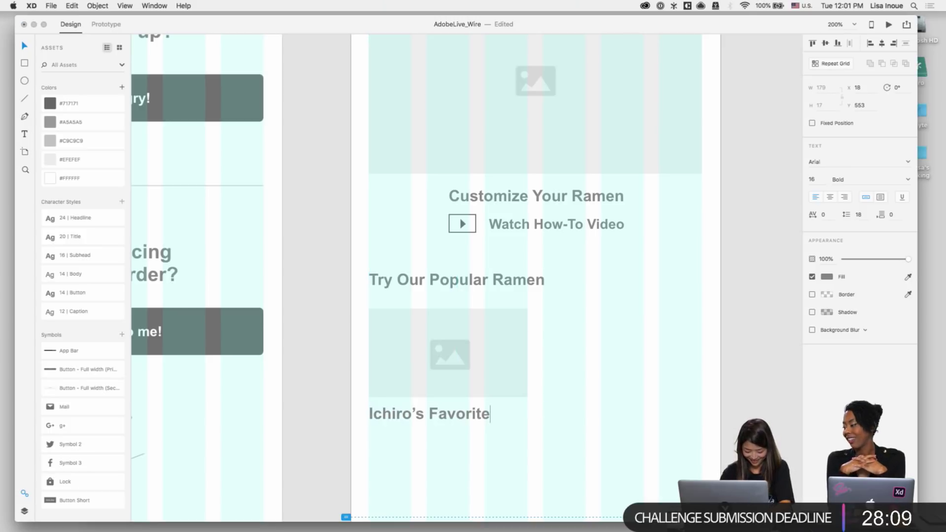
key(Return)
text(Tonkotsu )
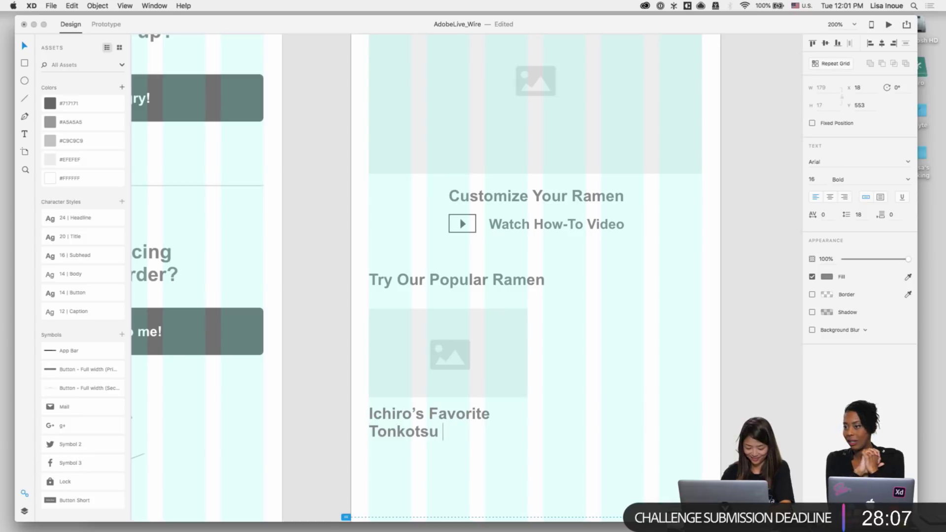
text(Ramen)
key(Escape)
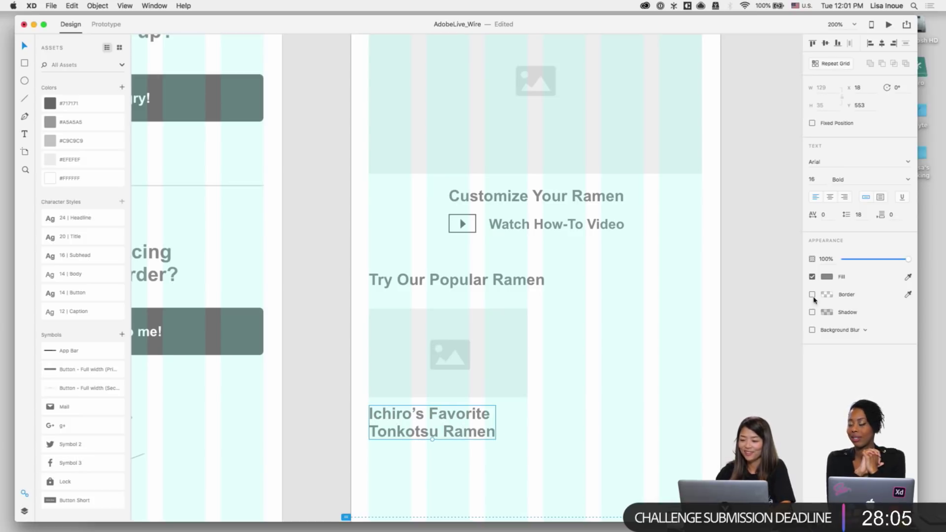
Step: Centre-align the two-line dish name and centre it horizontally under the thumbnail at X 35
click(830, 197)
drag(460, 423, 472, 423)
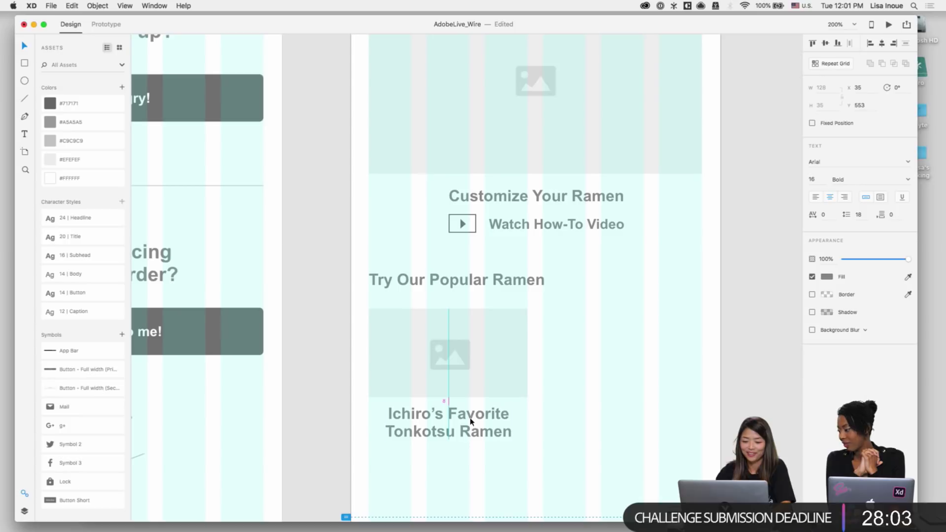
click(467, 443)
Step: Turn the thumbnail, icon and dish name into a Repeat Grid and extend it to two columns, 338 wide
click(442, 285)
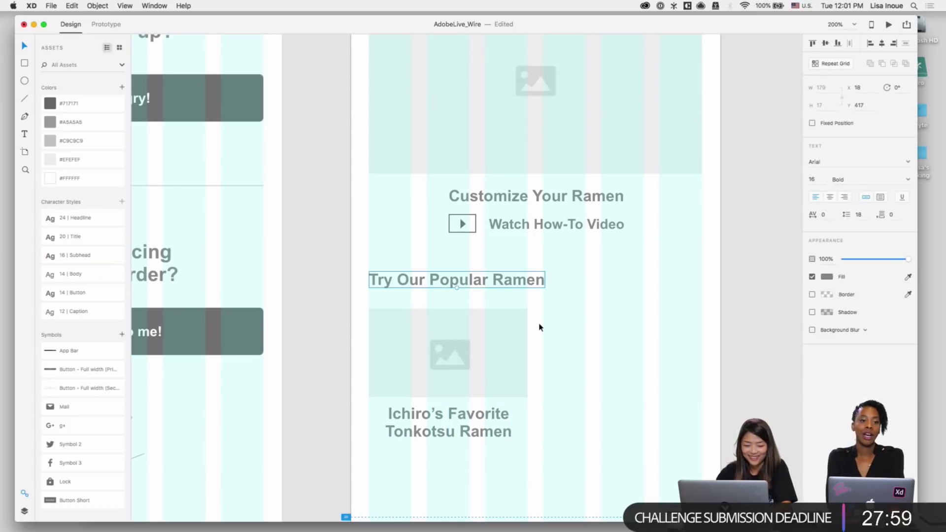
click(553, 334)
scroll(552, 333, down, 1)
key(super+minus)
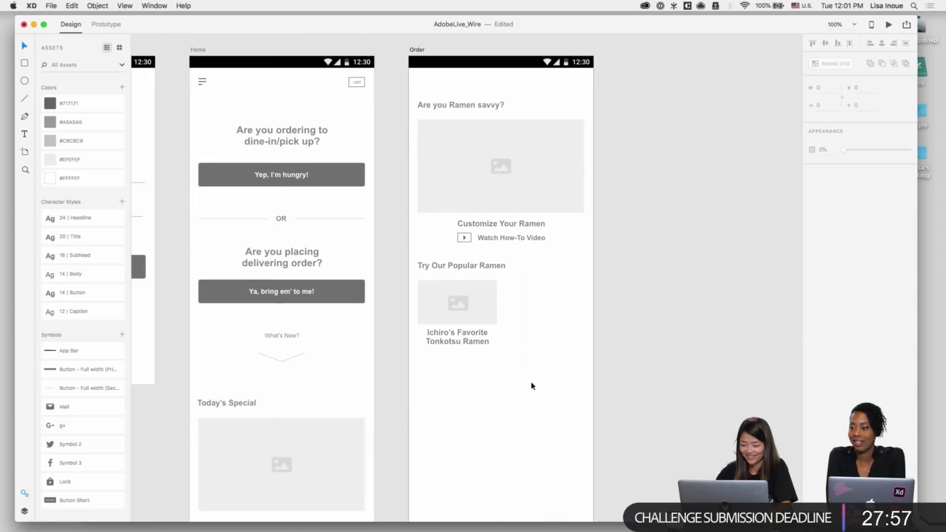
key(super+plus)
drag(545, 422, 366, 276)
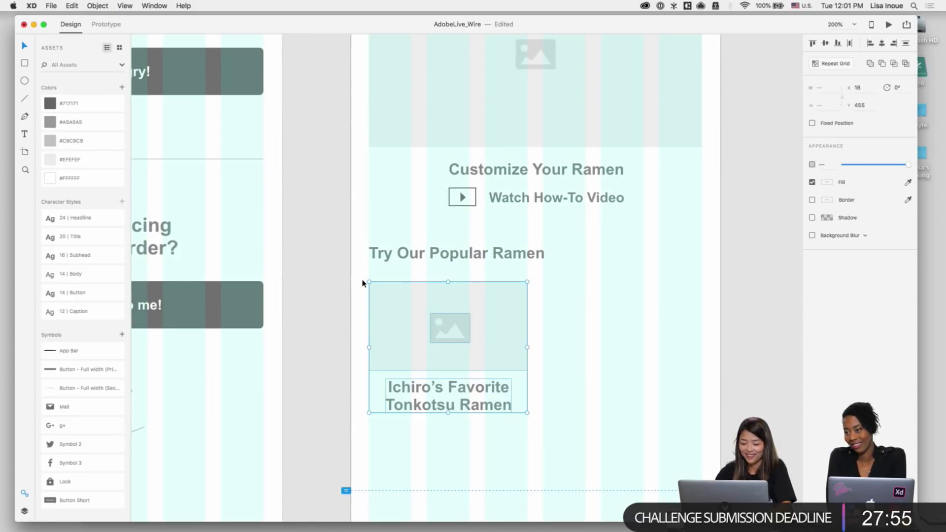
click(832, 63)
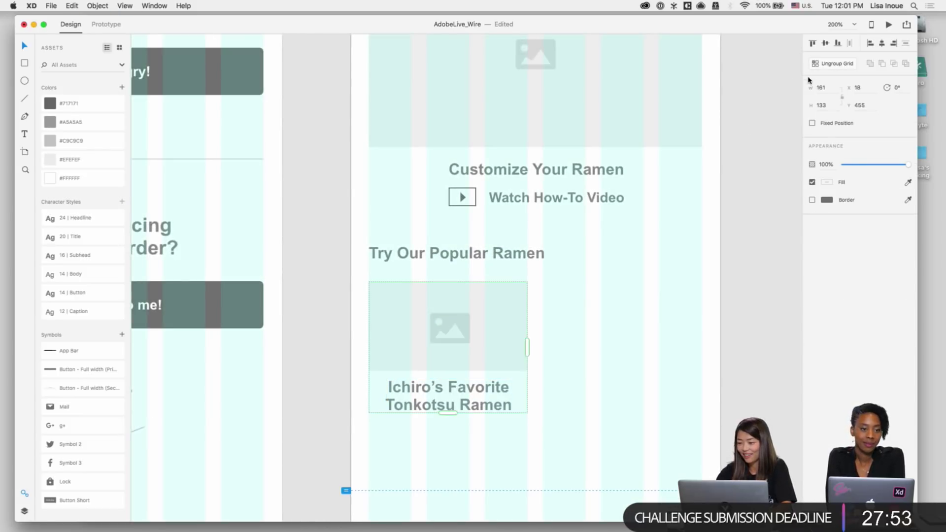
drag(527, 341, 704, 315)
Step: Extend the ramen Repeat Grid downward to a second row of cards, about 304 high
scroll(623, 321, down, 6)
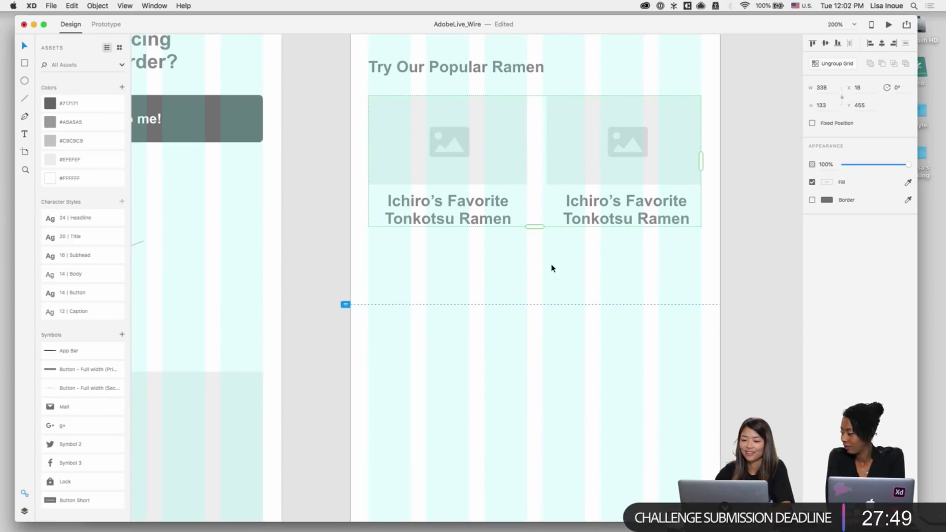
drag(554, 266, 536, 343)
key(super+z)
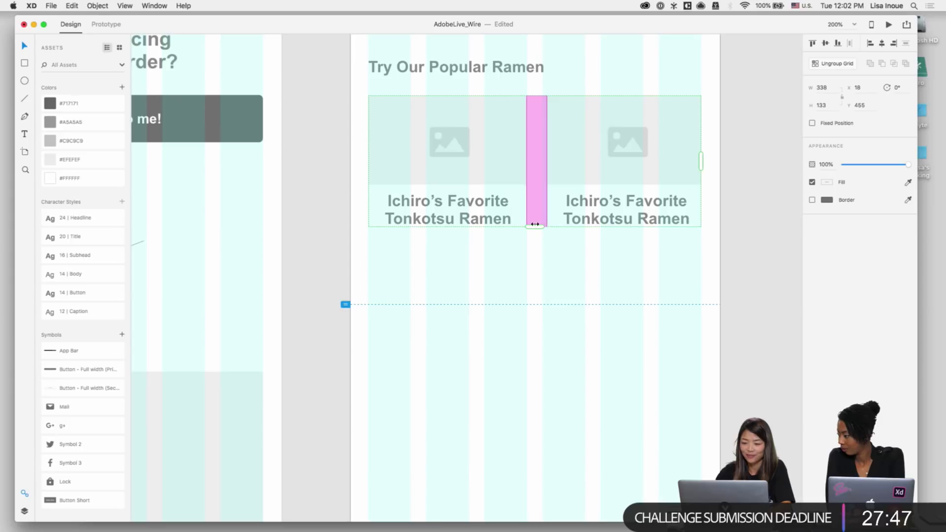
drag(534, 228, 534, 395)
Step: Narrow the gap between the ramen grid's two columns so the grid is 335 wide
scroll(530, 414, up, 2)
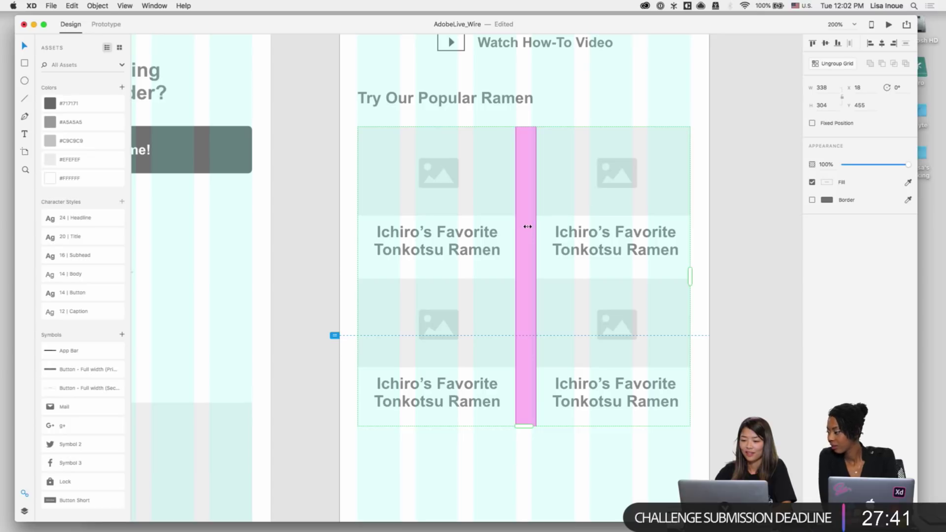
drag(526, 228, 523, 228)
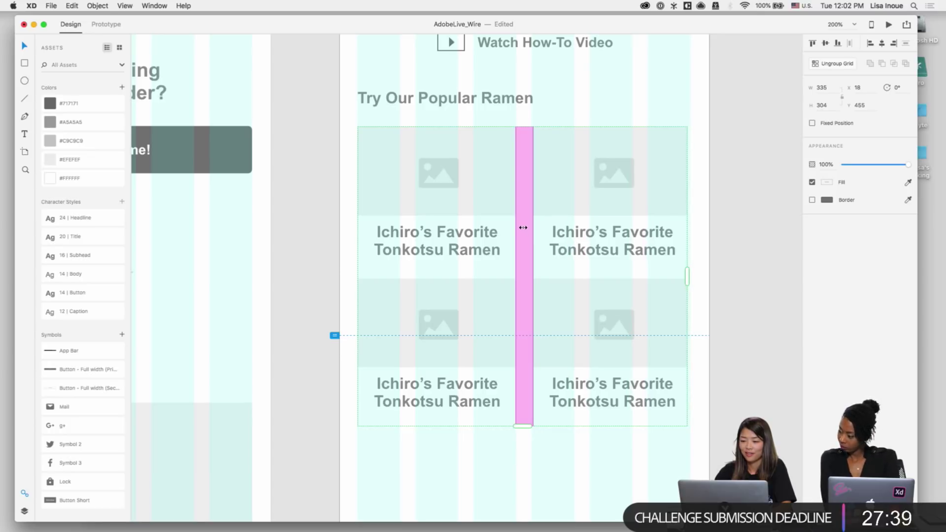
click(548, 487)
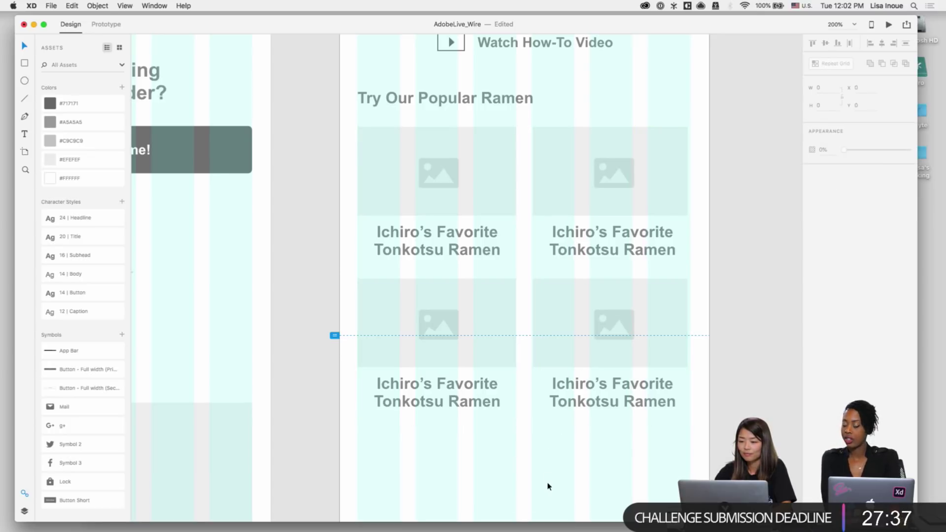
Step: Switch to Finder, open the _Grid Import Ready folder in AdobeLive_Working_Files, and shrink the window so the ramen grid stays uncovered
scroll(538, 416, down, 2)
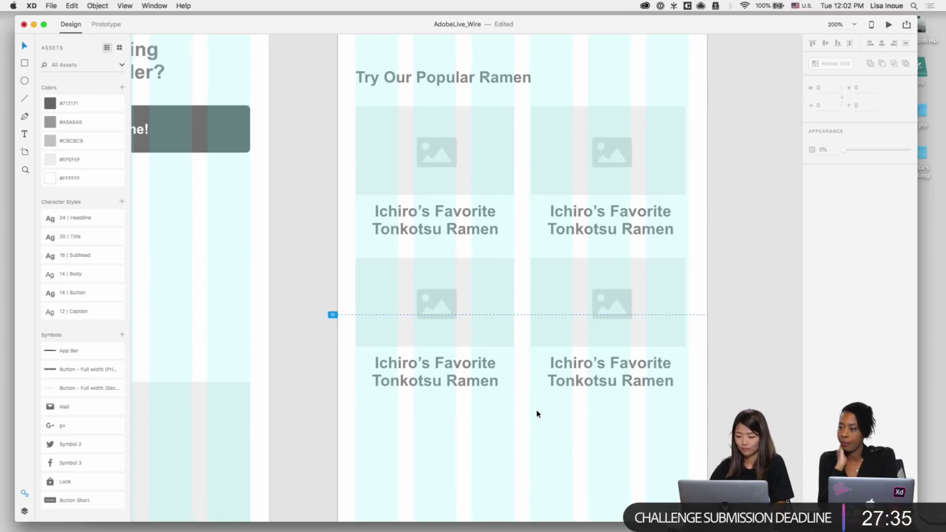
mouse_move(472, 531)
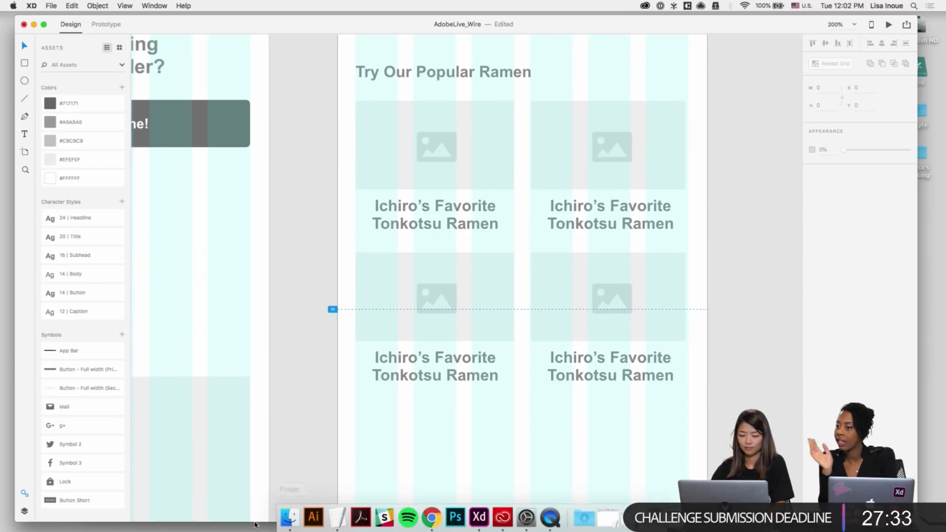
click(288, 517)
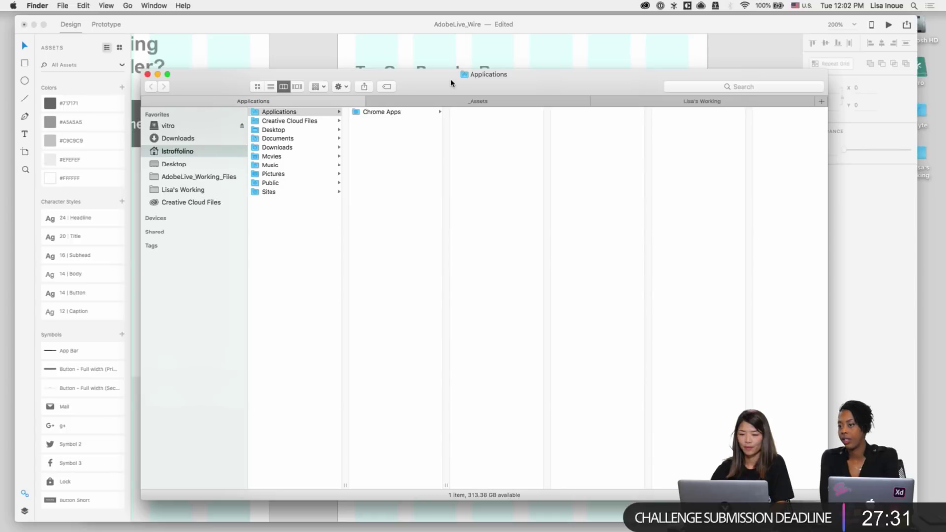
drag(452, 83, 429, 143)
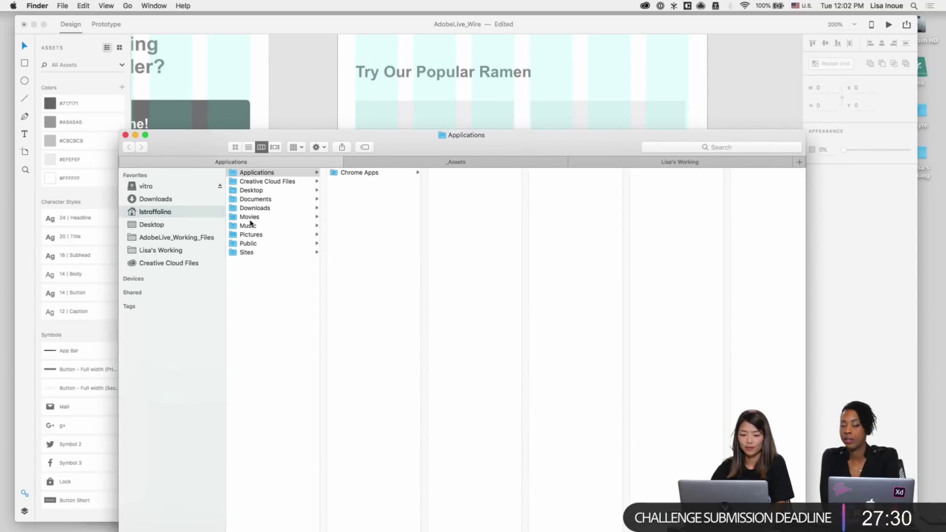
click(159, 238)
click(281, 182)
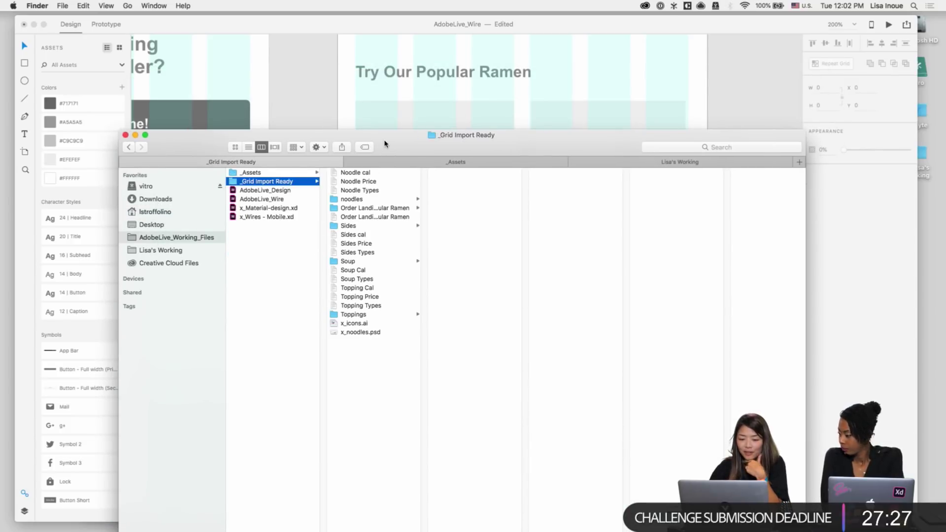
drag(388, 148, 306, 82)
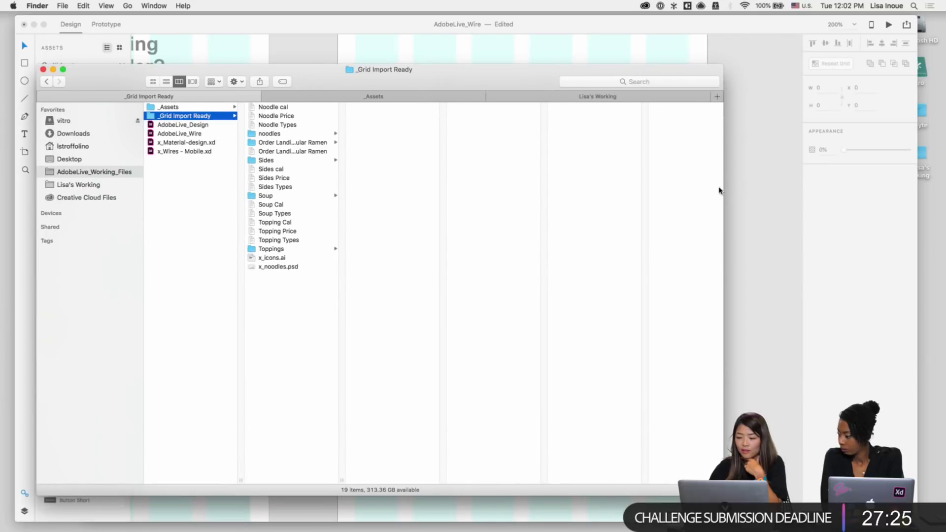
drag(720, 191, 353, 164)
drag(283, 74, 253, 58)
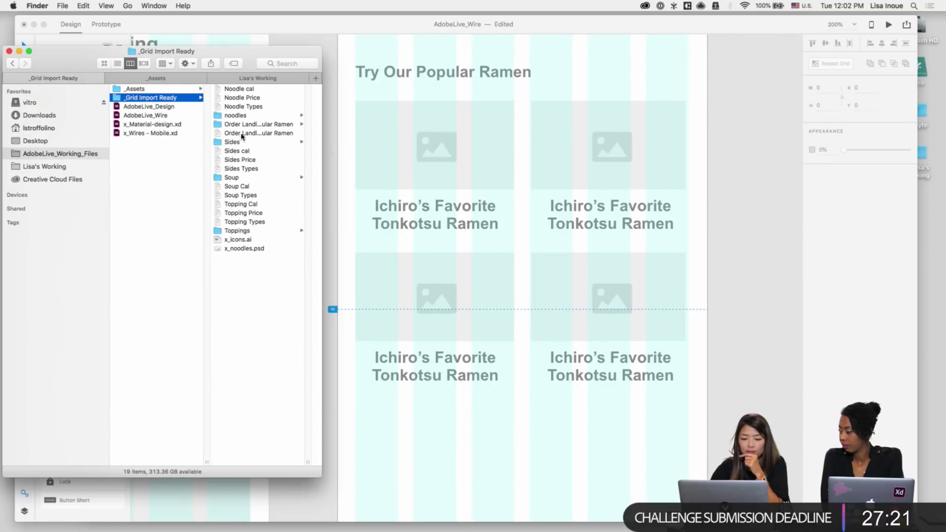
Step: Try filling the ramen grid's dish names from the Sides Types text file
click(242, 168)
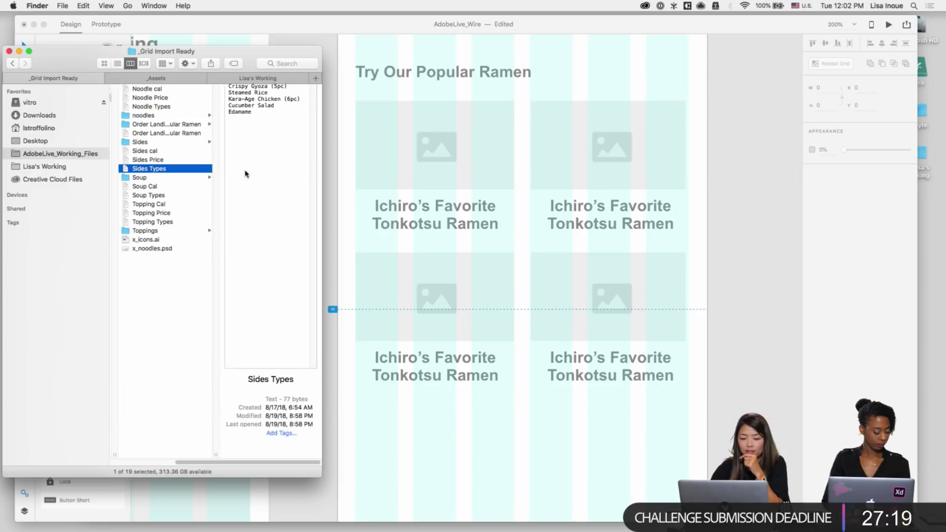
drag(156, 170, 403, 215)
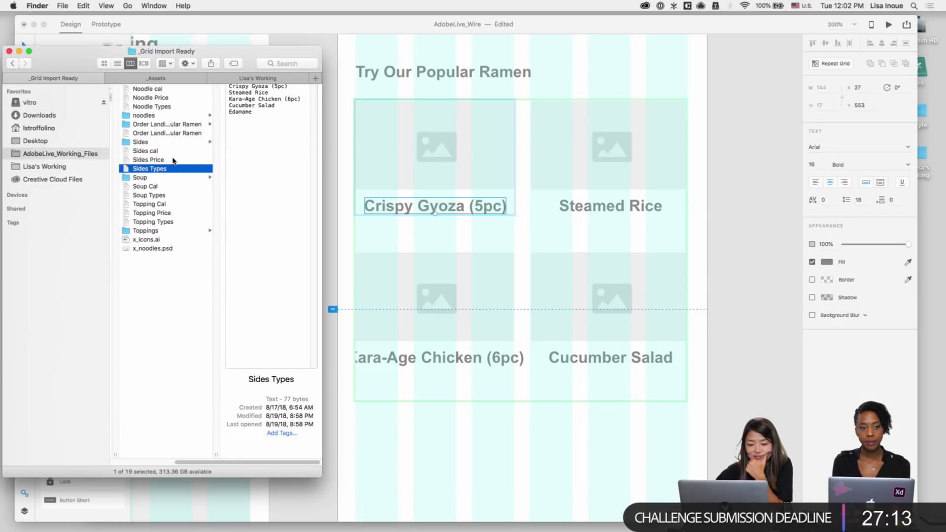
Step: Fill the grid's dish names from the Order Landing Popular Ramen text file and make them area text about 144 wide and 43 high
drag(170, 134, 388, 207)
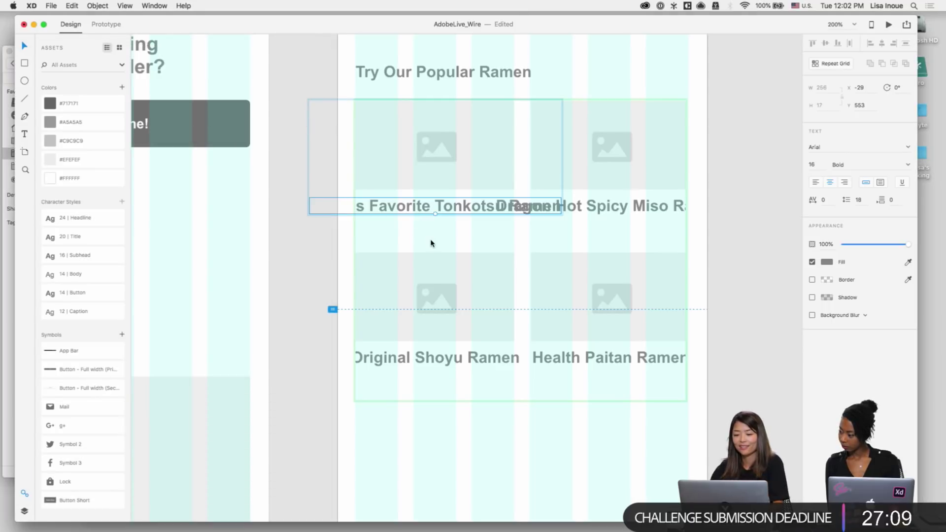
click(443, 215)
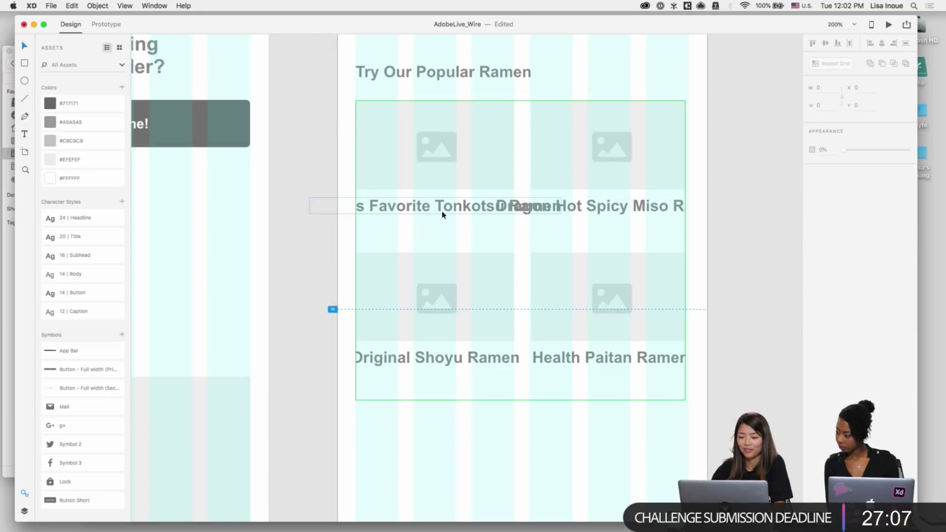
click(442, 212)
click(436, 208)
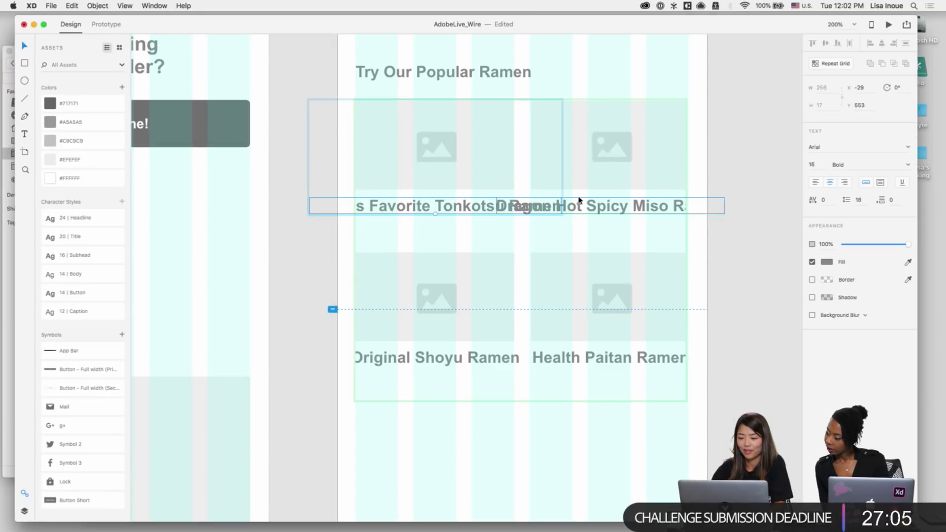
click(880, 182)
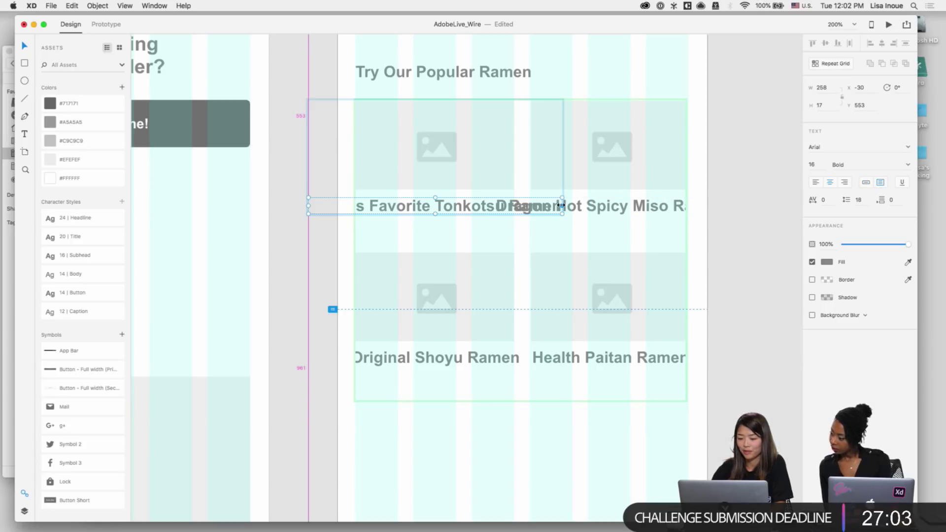
drag(534, 209, 506, 204)
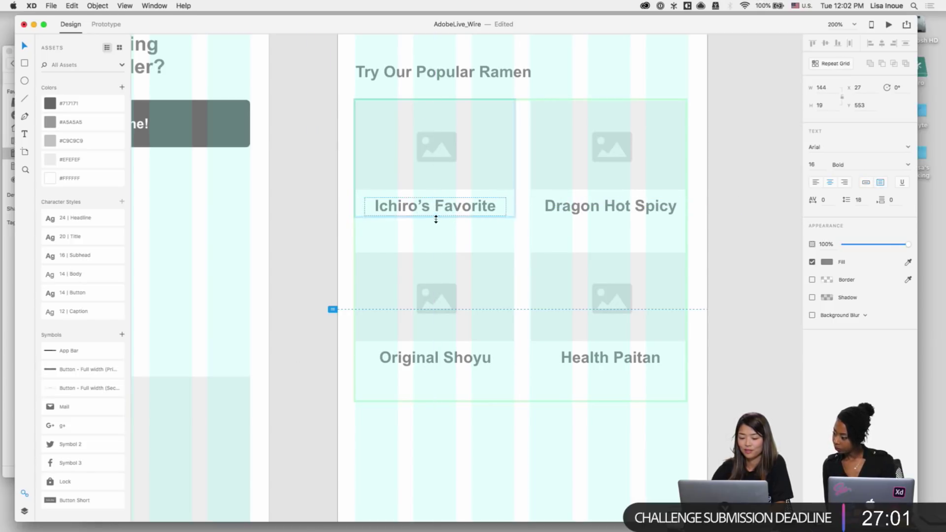
drag(436, 216, 435, 240)
click(733, 408)
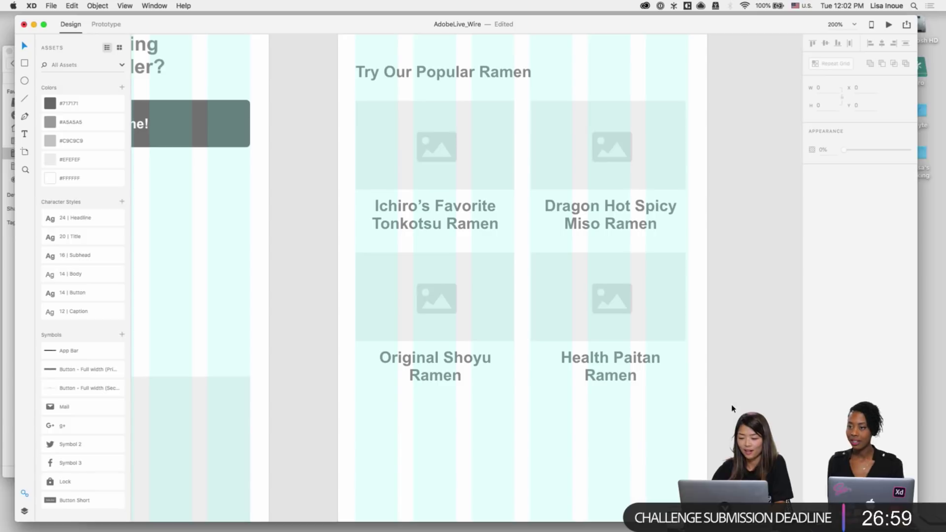
Step: Group the "Try Our Popular Ramen" heading with its repeat grid and name the group "Popular Ramen"
scroll(726, 313, up, 2)
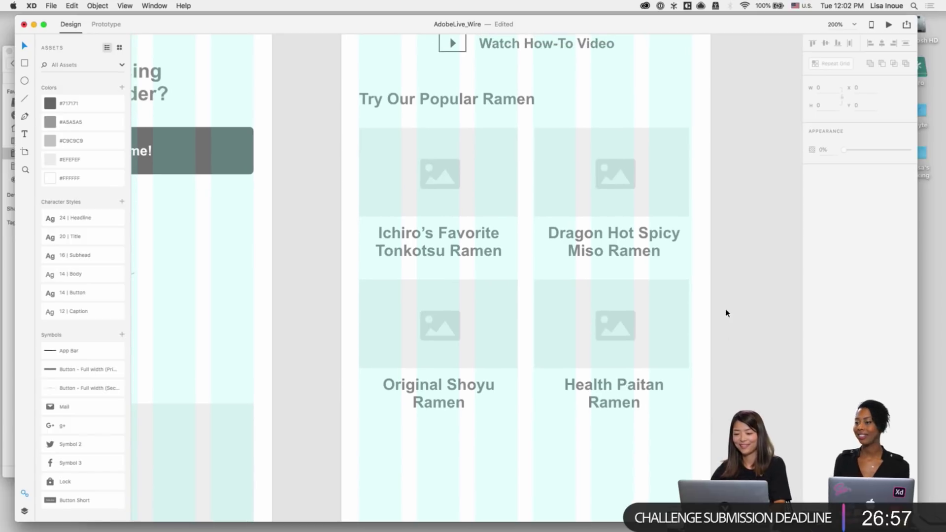
key(super+minus)
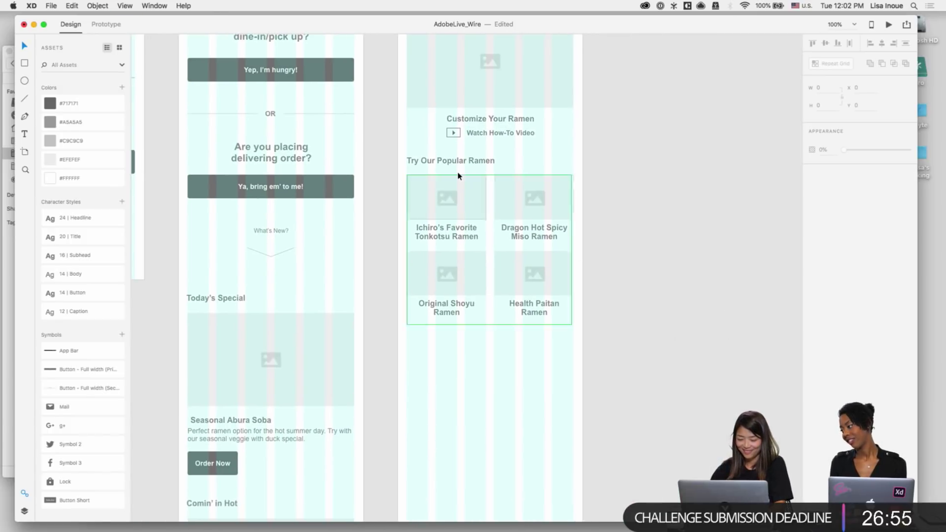
drag(407, 152, 610, 350)
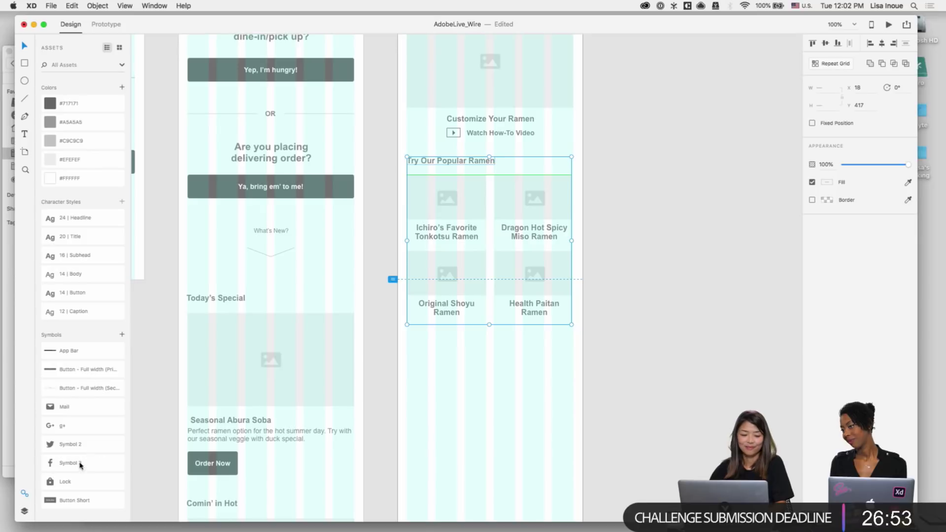
click(24, 511)
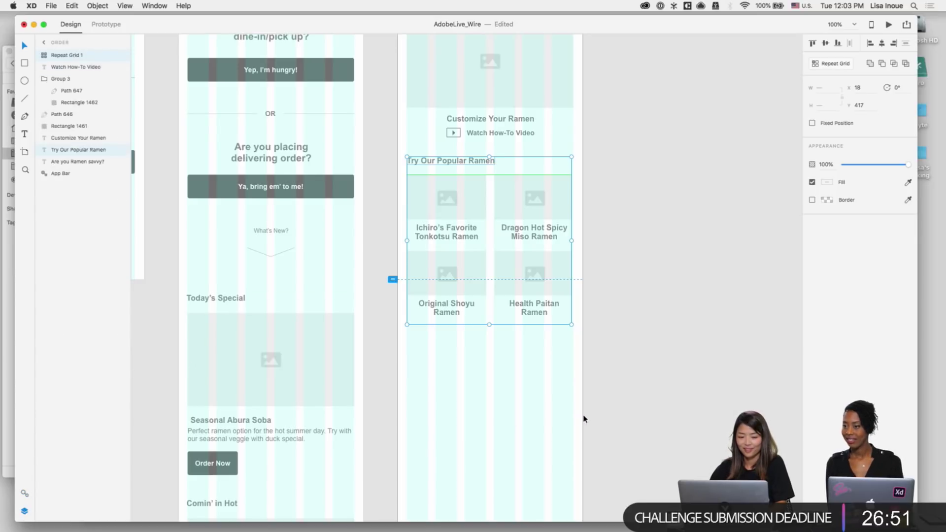
key(super+g)
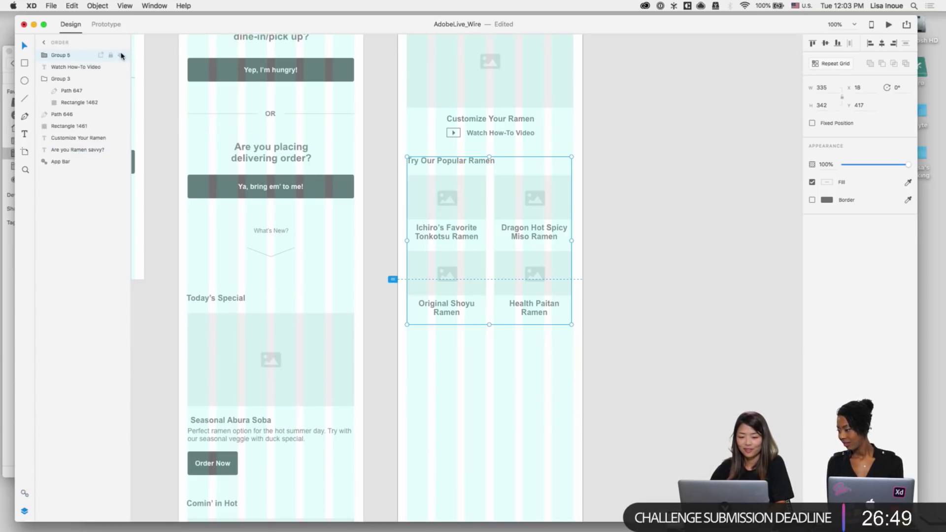
double_click(65, 55)
text(Po)
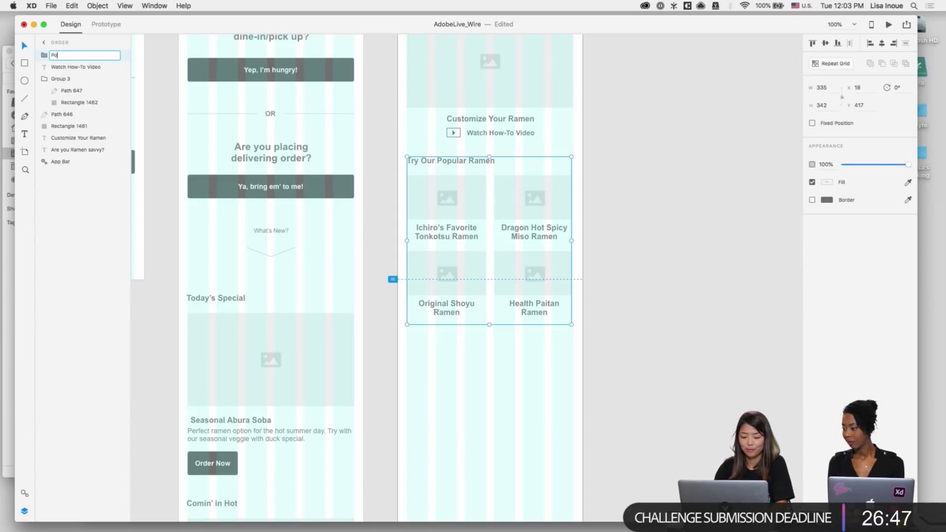
text(pular Ramen)
key(Return)
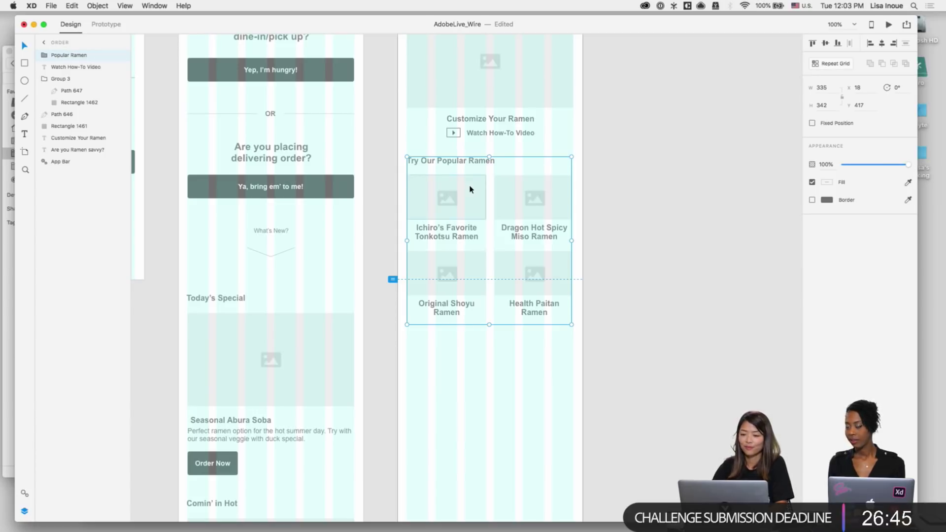
Step: Group the "Are you Ramen savvy?" heading, image, caption and video link, and name the group "Customize your ramen"
scroll(469, 186, up, 5)
key(Escape)
drag(405, 112, 575, 264)
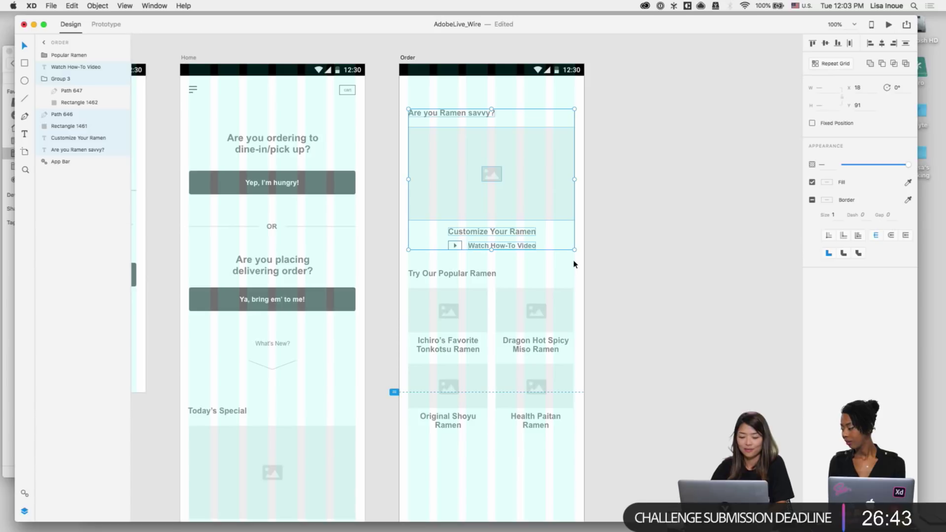
key(super+g)
double_click(59, 68)
text(Cu)
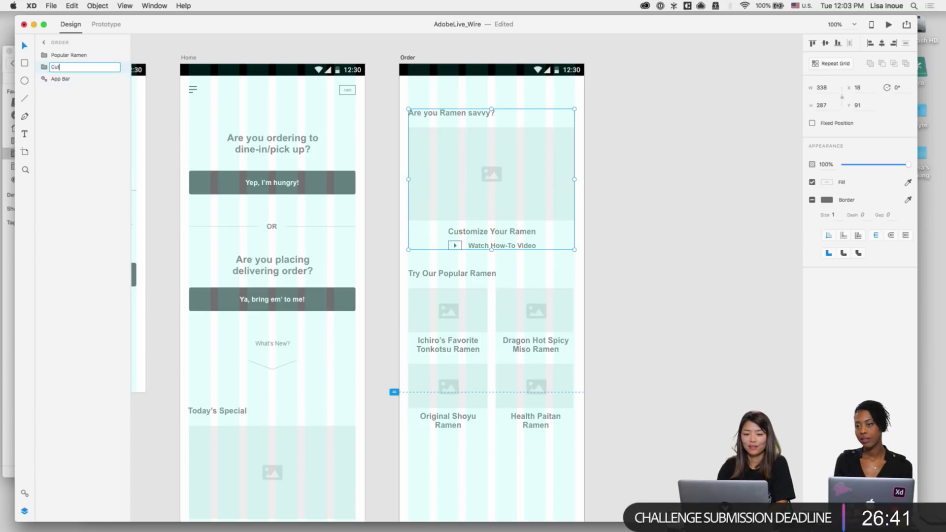
text(stomize your ram)
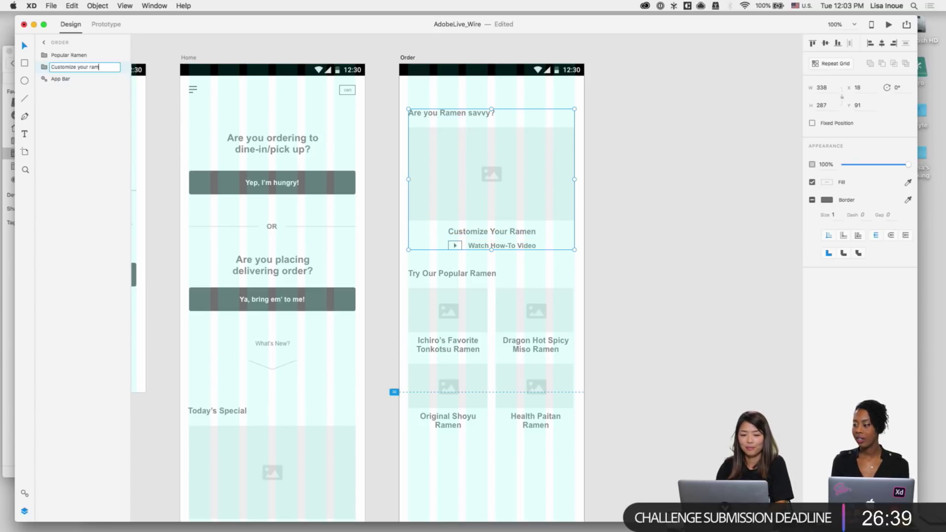
text(en)
key(Return)
click(465, 449)
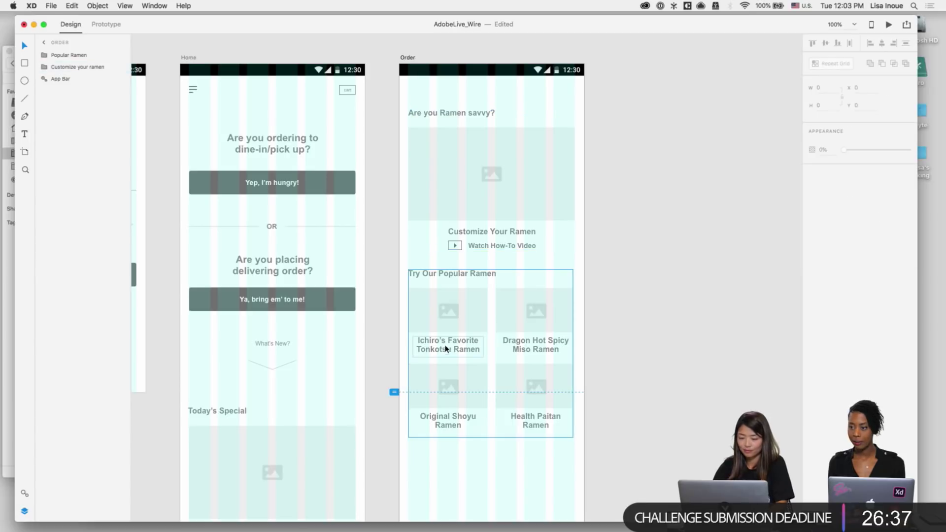
Step: Bring the "Customize your ramen" group to the front, above the "Popular Ramen" group in the layer order
click(515, 166)
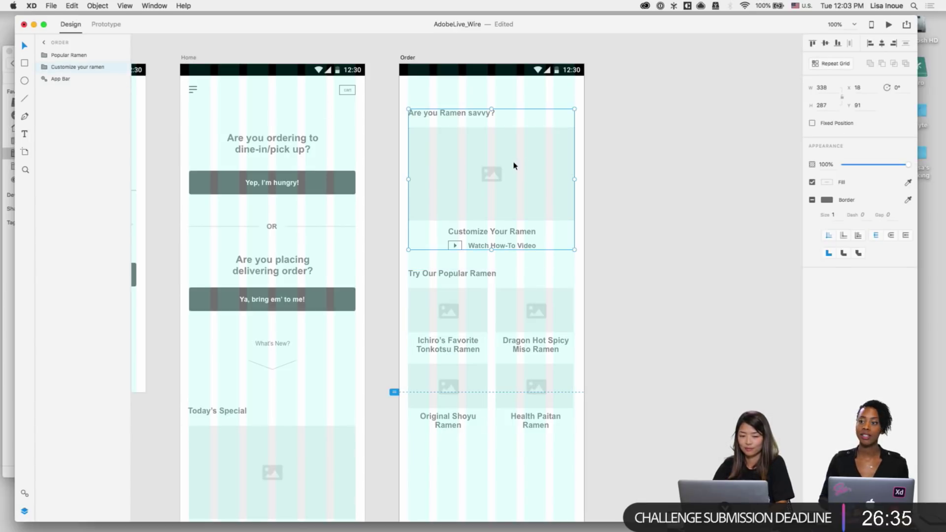
key(super+shift+bracketright)
click(575, 498)
Step: Duplicate the Popular Ramen group directly beneath the original, left-aligned with it at X 18 and Y 787
scroll(559, 458, down, 3)
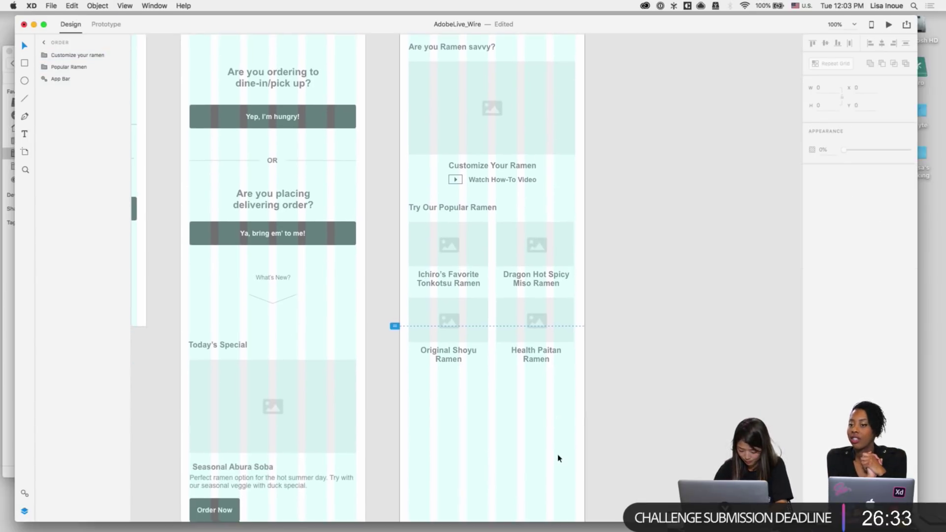
scroll(558, 457, down, 2)
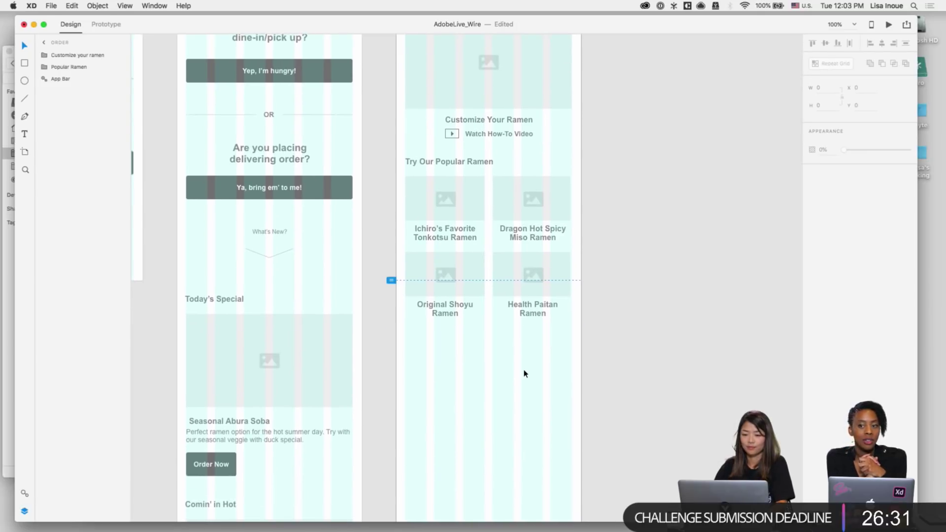
drag(458, 176, 458, 337)
scroll(474, 398, down, 5)
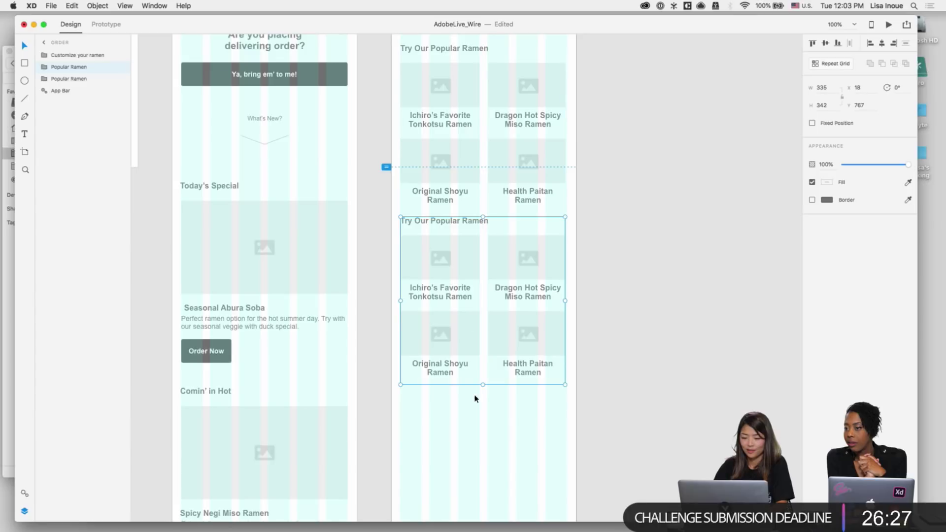
key(shift+Down)
key(shift+Down)
Step: Change the duplicated section's heading to "Looking for something else?"
double_click(444, 232)
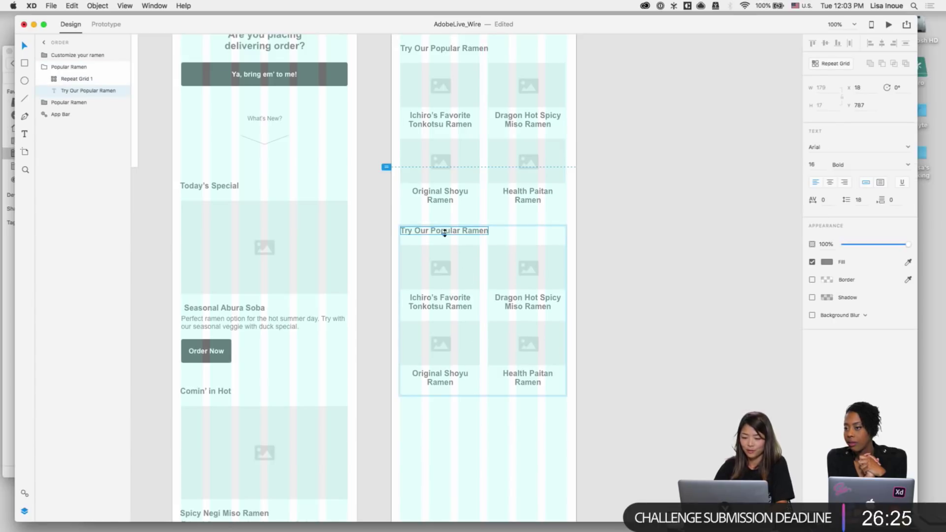
double_click(426, 232)
text(Loo)
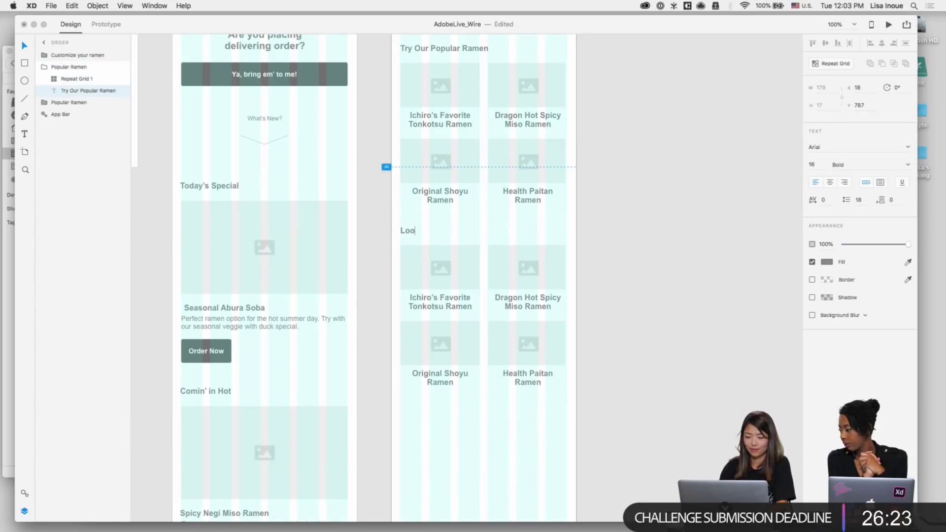
text(king for something )
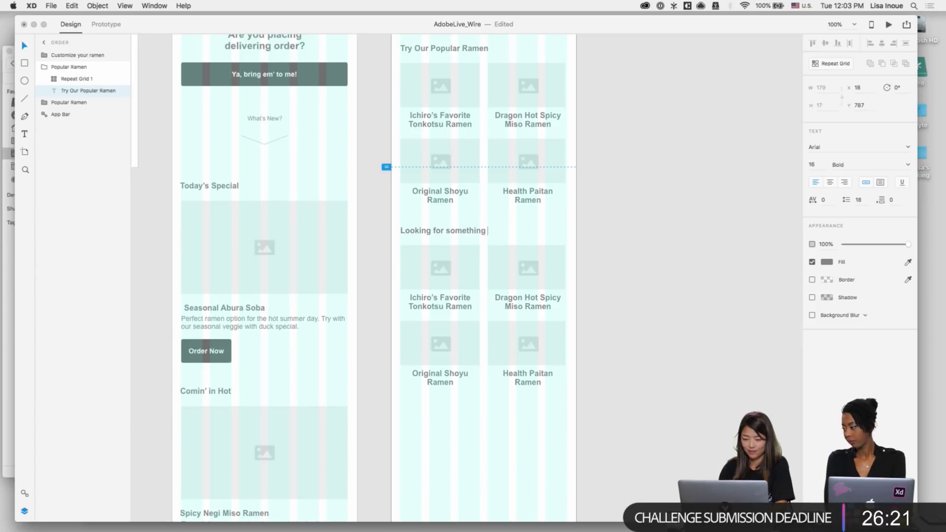
text(else?)
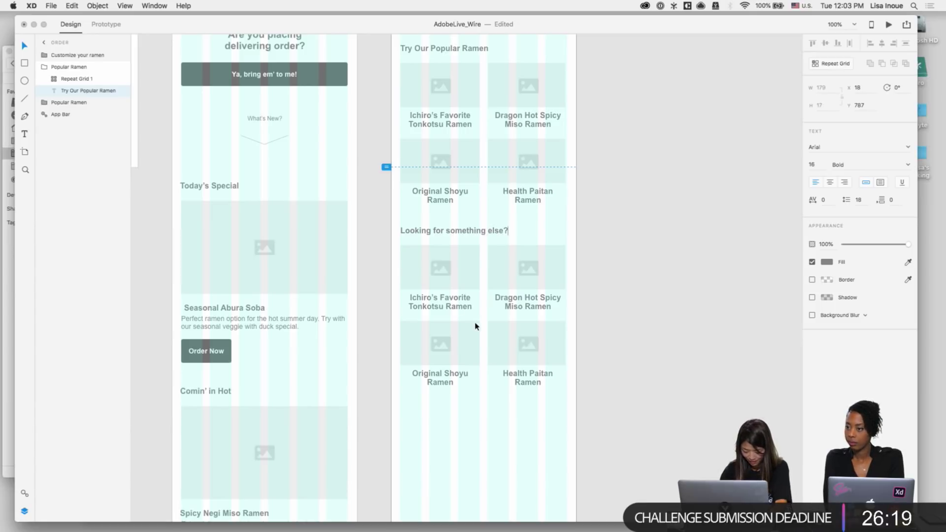
click(488, 394)
Step: Change the first two captions in the "Looking for something else?" grid to "Sides" and "Drinks"
double_click(414, 306)
double_click(442, 301)
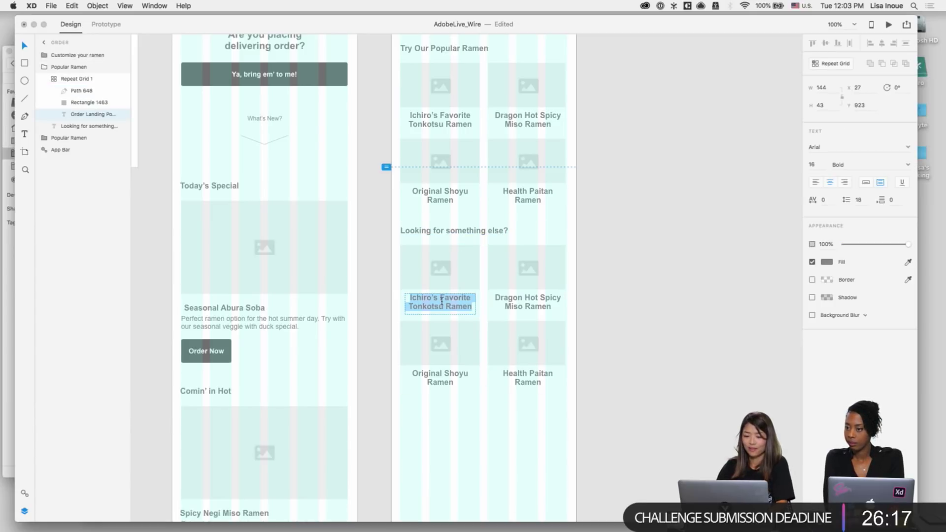
text(Sides)
double_click(527, 300)
double_click(528, 299)
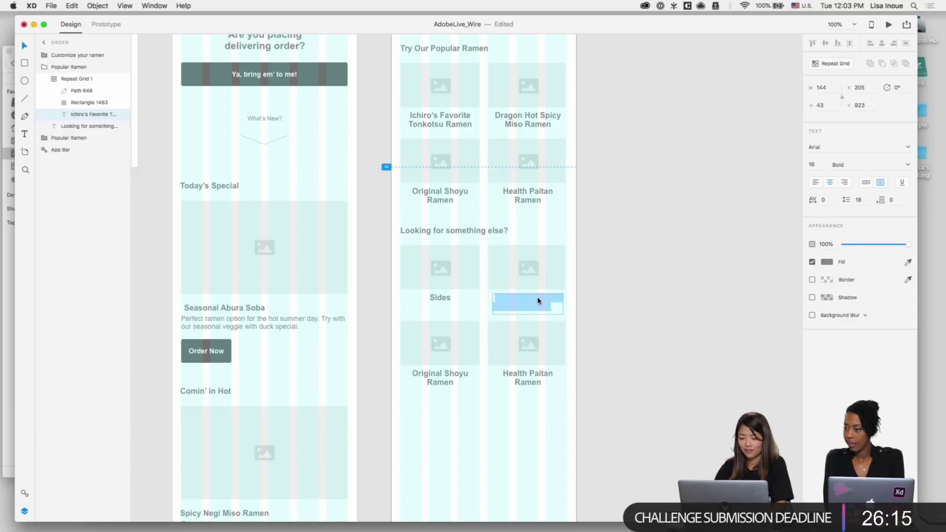
text(Drinks)
key(Escape)
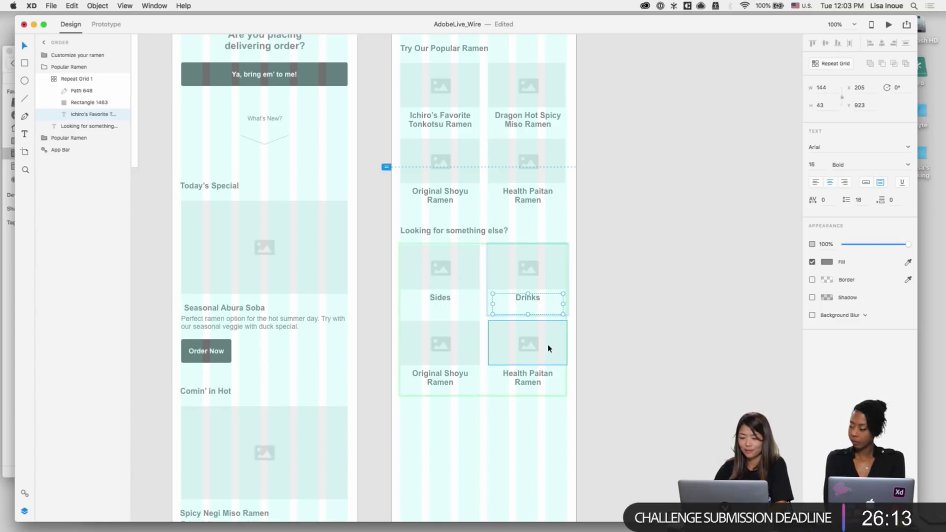
Step: Shorten the "Looking for something else?" repeat grid to a single row holding only the Sides and Drinks items
click(543, 351)
click(494, 283)
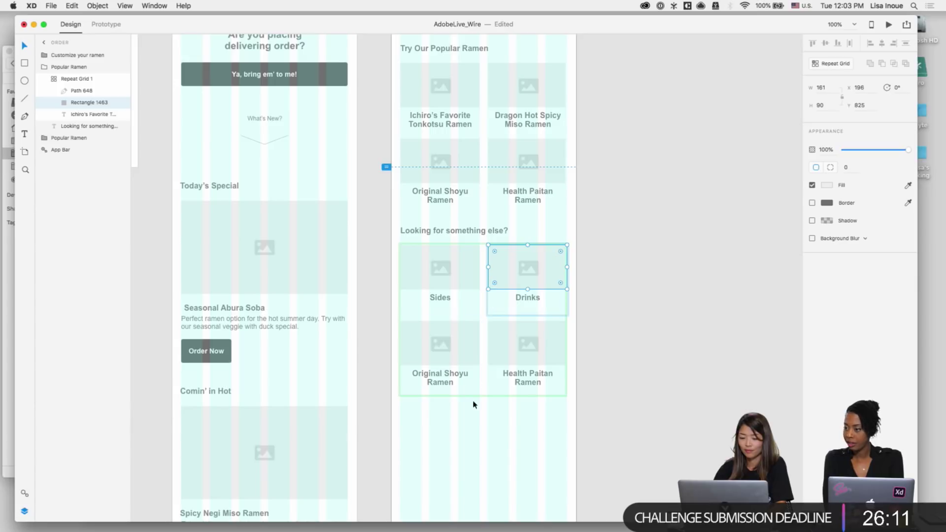
click(481, 401)
click(483, 377)
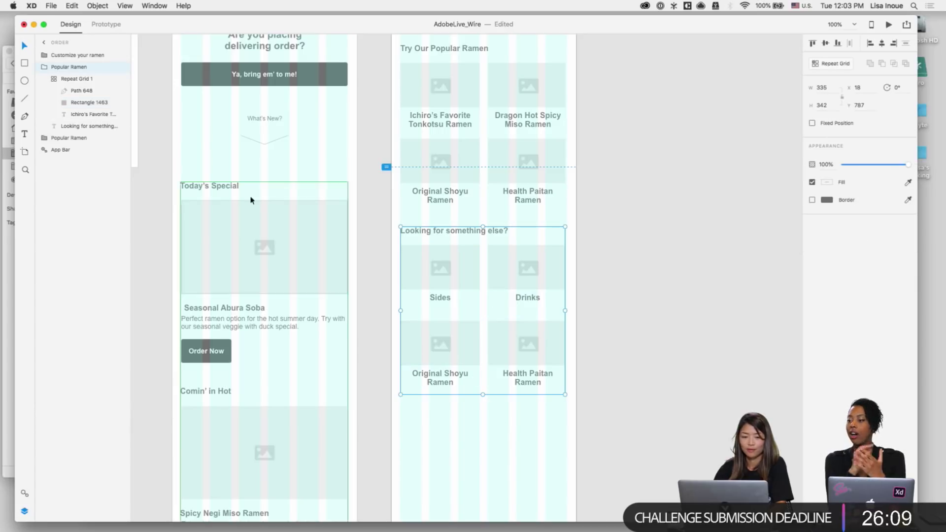
click(83, 79)
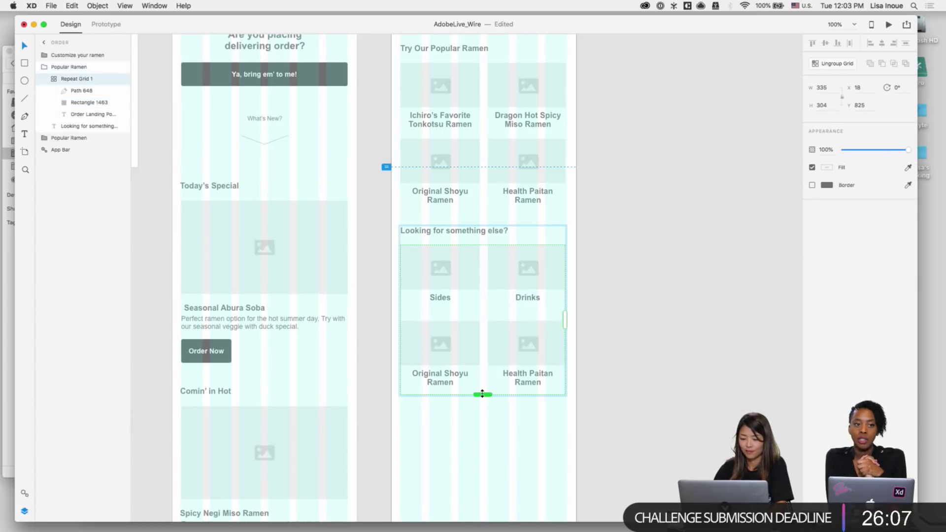
drag(482, 394, 482, 316)
click(490, 370)
scroll(490, 369, down, 5)
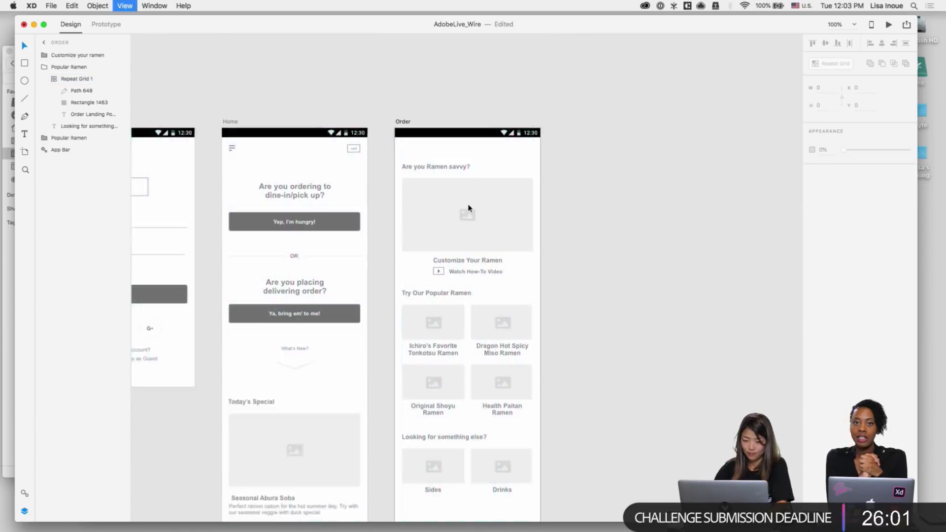
Step: Copy the cart box from the Home artboard's header into the Order artboard at X 323, Y 43
key(super+1)
double_click(324, 117)
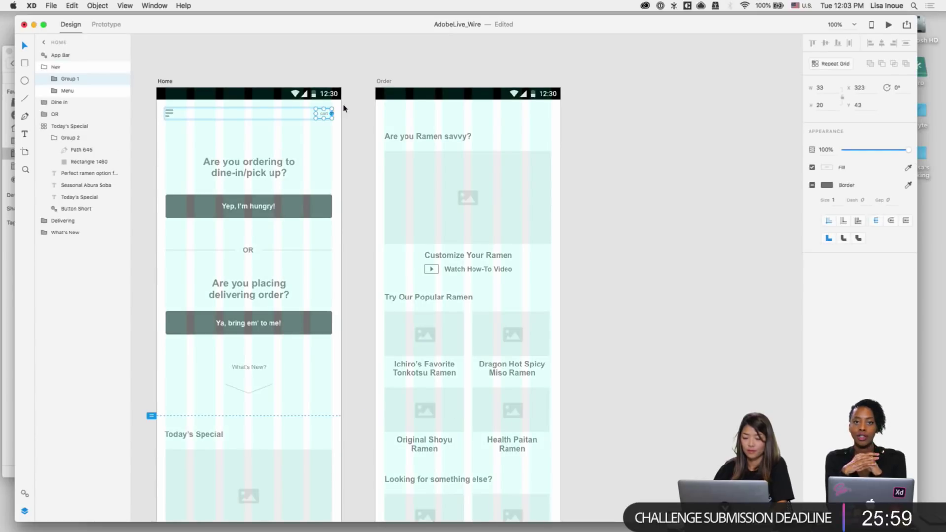
click(384, 81)
key(super+v)
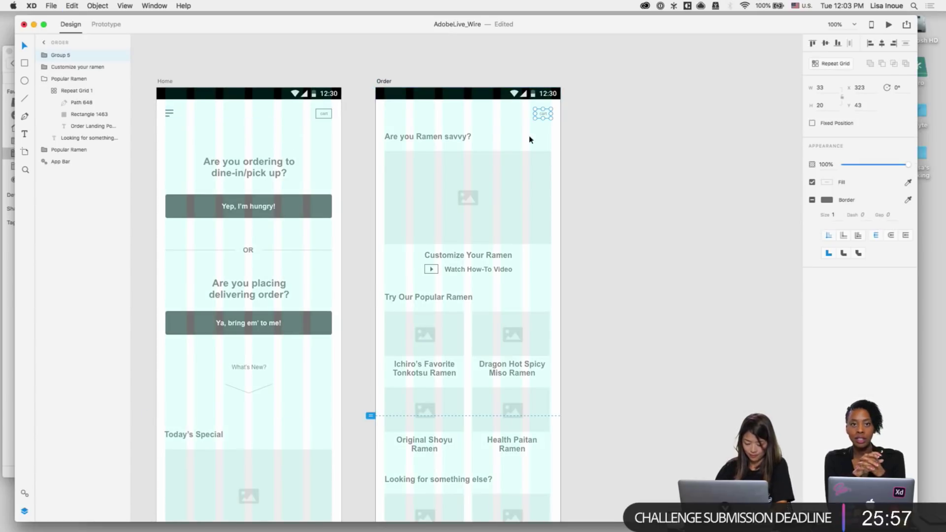
Step: Add an "Order" title to the Order artboard's header and apply the 20 | Title character style
click(437, 111)
key(t)
click(444, 112)
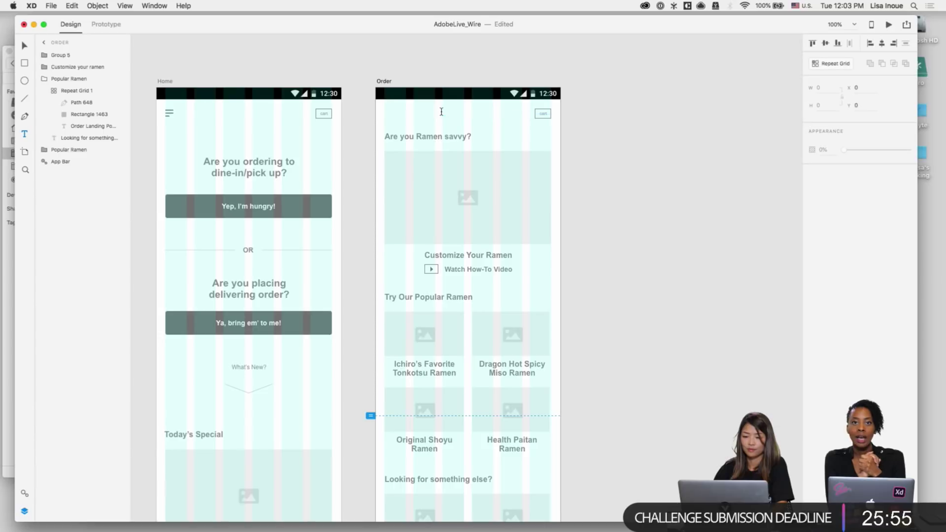
text(Order)
key(Escape)
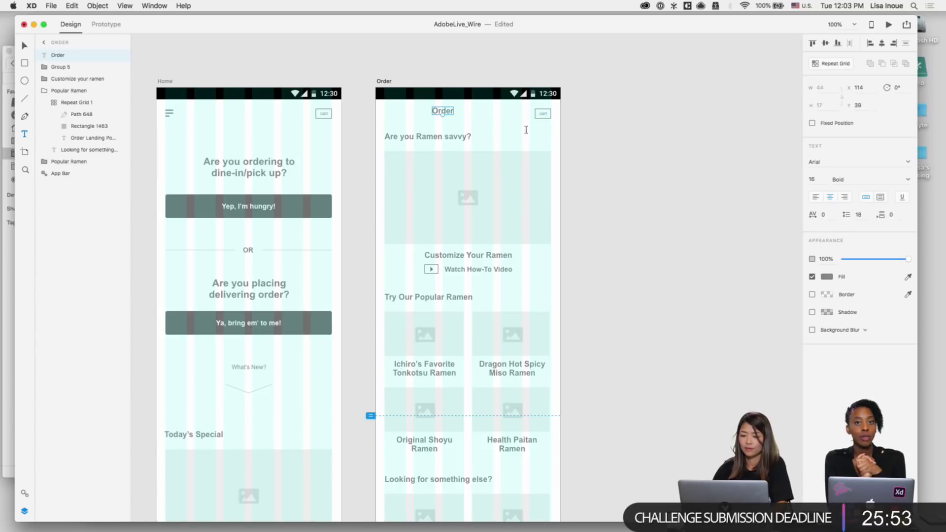
click(23, 494)
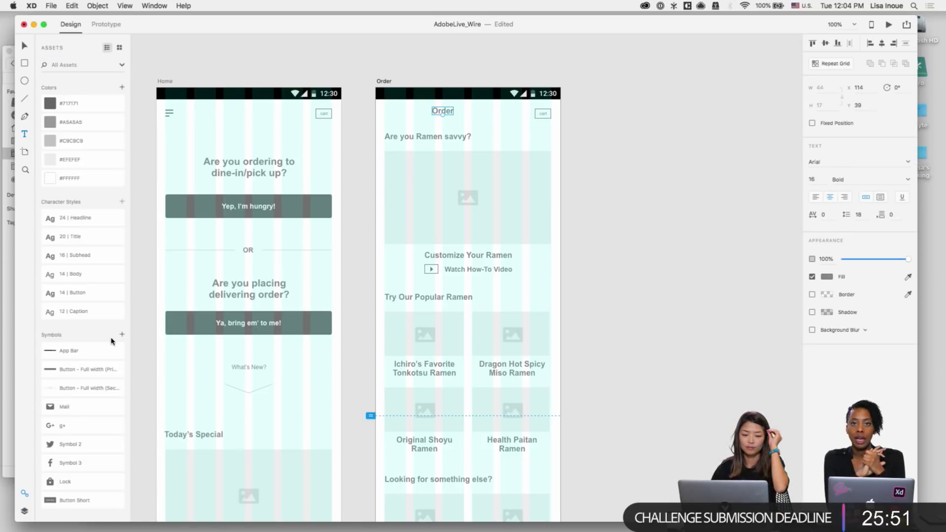
click(50, 238)
Step: Centre the "Order" title horizontally on the artboard and move it down to Y 41
click(882, 45)
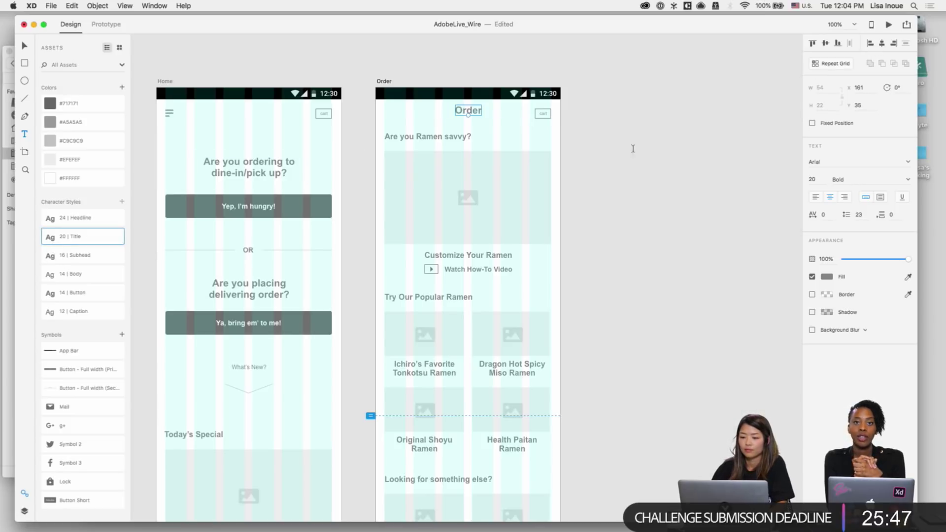
click(561, 150)
click(472, 110)
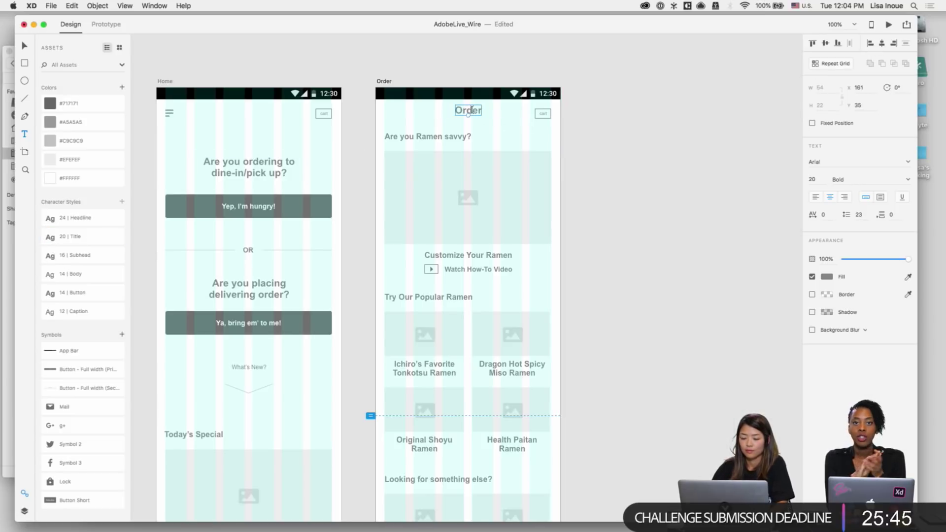
drag(472, 112, 472, 115)
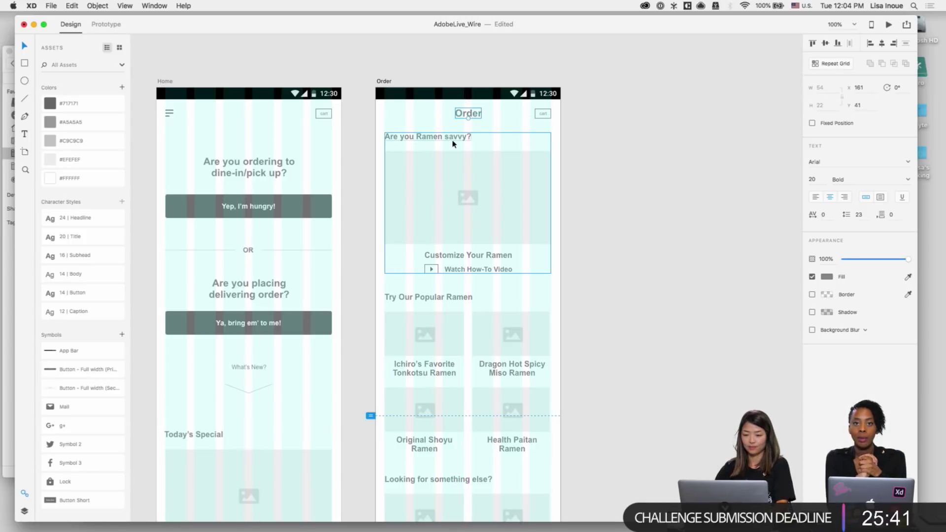
Step: Copy the 16x16 X icon from the x_Wires - Mobile document and paste it into the Order artboard of AdobeLive_Wire
key(super+grave)
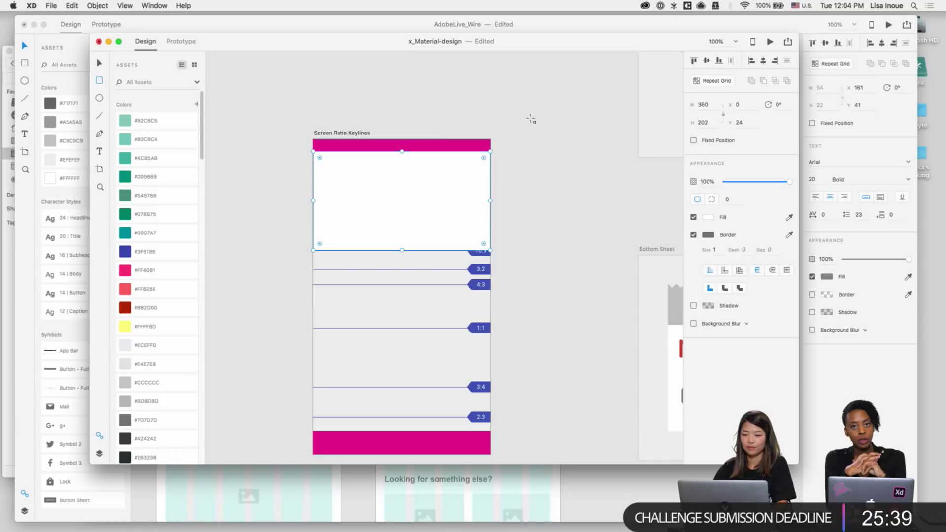
key(super+grave)
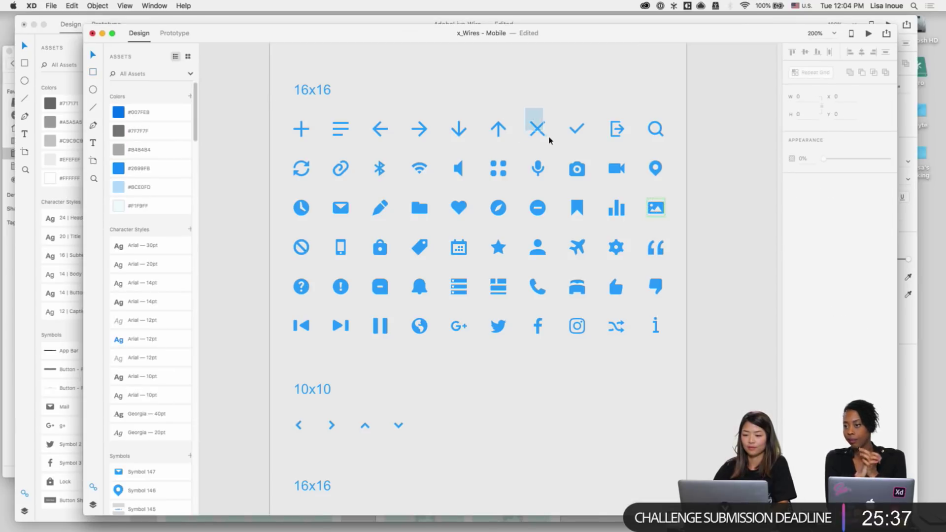
click(539, 130)
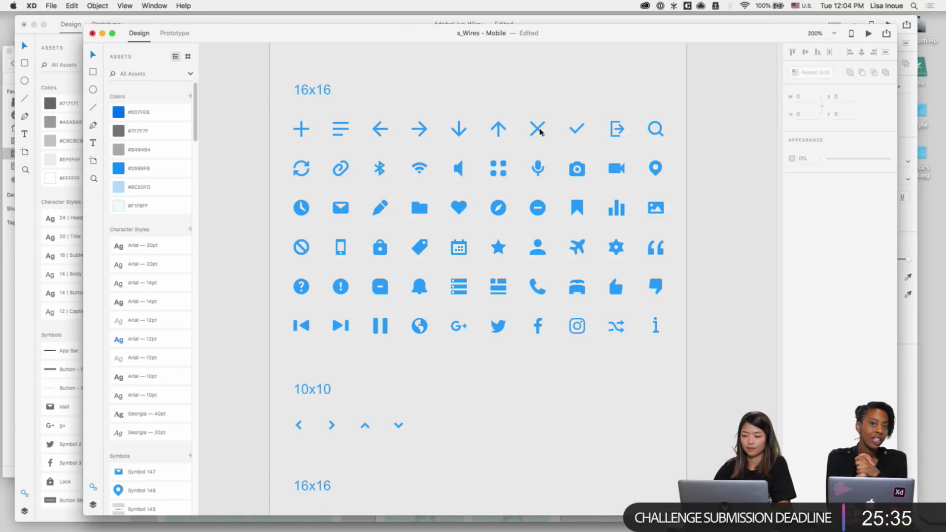
key(super+grave)
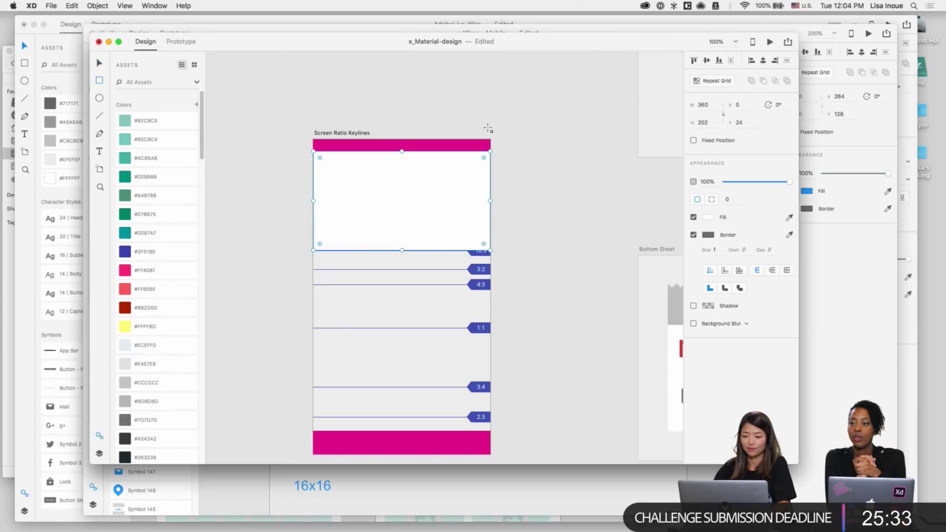
key(super+grave)
click(387, 84)
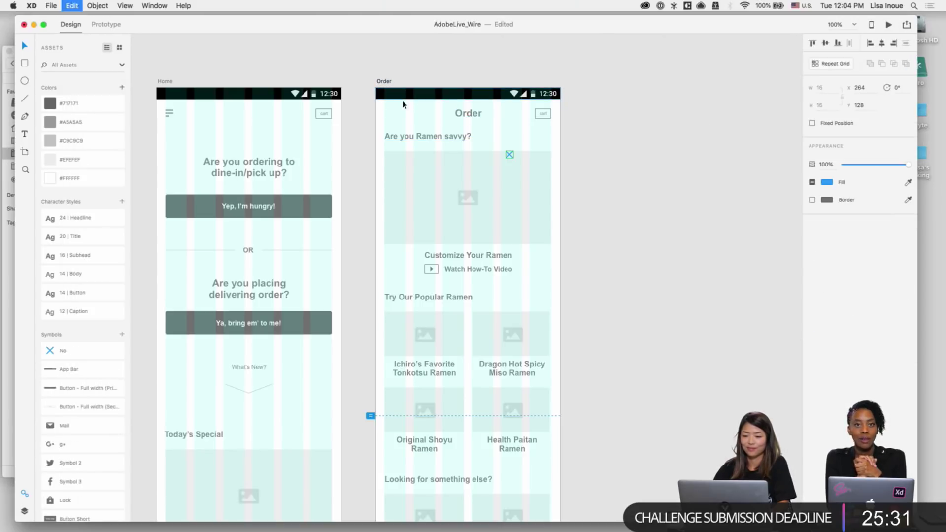
key(cmd+v)
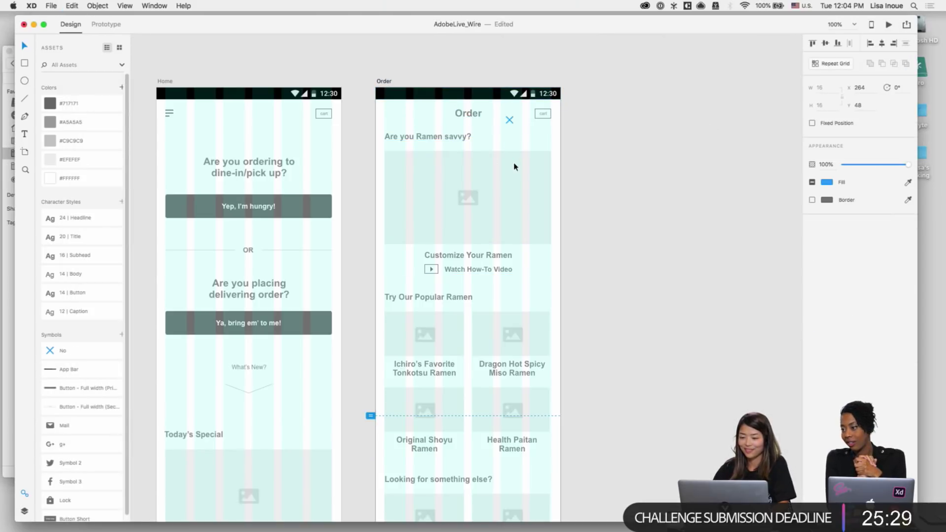
Step: Move the X icon to the left margin of the Order header, at X 17, Y 47
key(shift+Left)
key(shift+Left)
key(shift+Left)
key(shift+Left)
key(shift+Left)
key(shift+Left)
key(shift+Left)
key(shift+Left)
key(shift+Left)
key(shift+Left)
key(shift+Left)
key(shift+Left)
key(shift+Left)
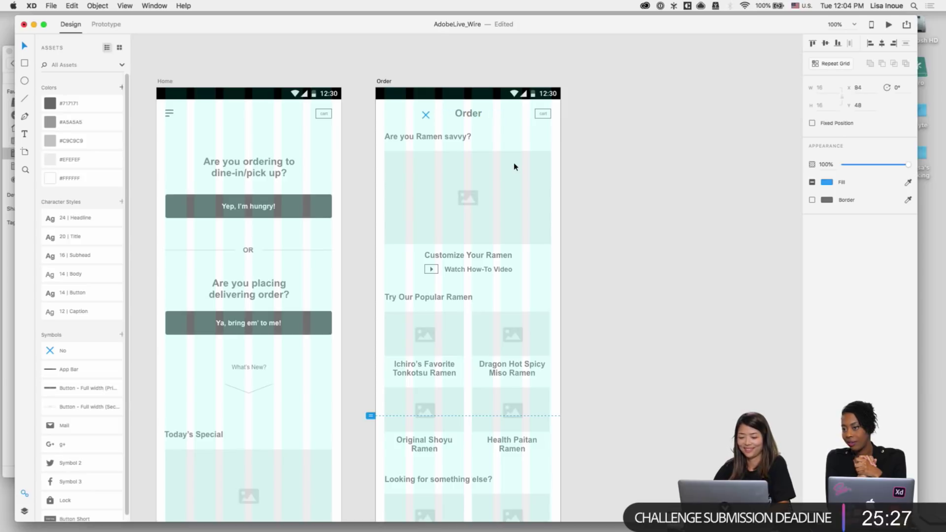
key(shift+Up)
key(super+equal)
scroll(515, 167, up, 5)
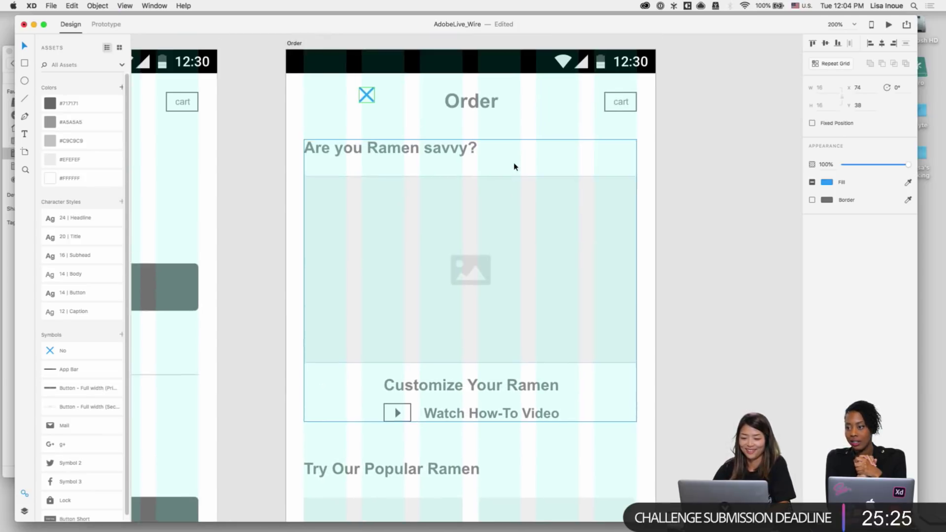
key(Down)
key(Down)
key(Down)
key(Down)
key(Down)
key(Down)
key(Down)
key(Down)
key(Down)
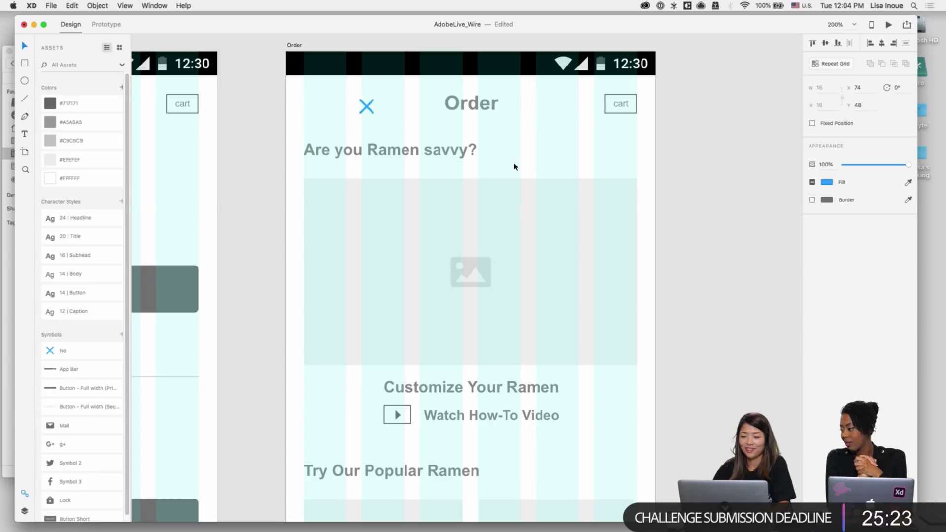
key(shift+Left)
key(shift+Left)
key(shift+Left)
key(shift+Left)
key(Left)
key(Left)
key(Left)
key(Left)
key(Left)
key(Left)
key(Left)
key(Left)
key(Left)
key(Left)
key(Left)
key(Left)
key(Left)
key(Left)
key(Left)
key(Left)
key(Left)
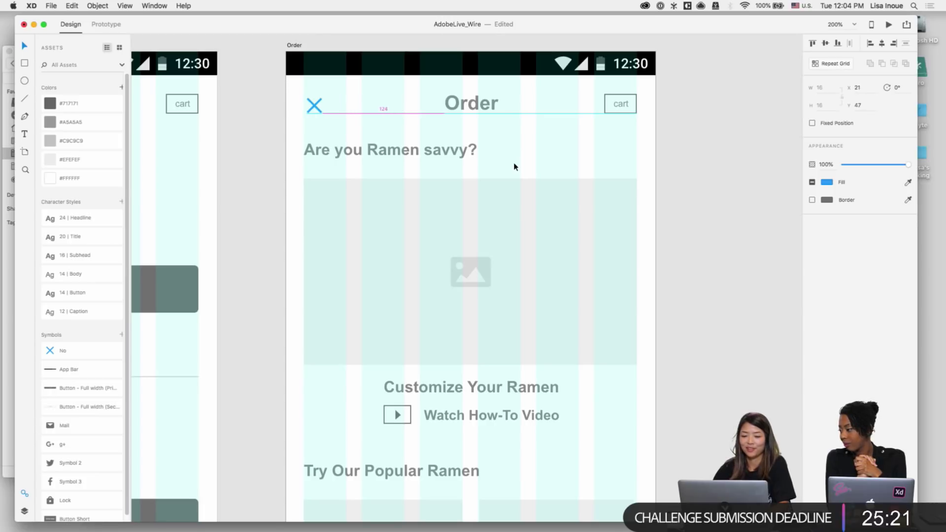
key(Escape)
Step: Recolour both strokes of the X icon from blue to the wireframe's dark grey
click(313, 104)
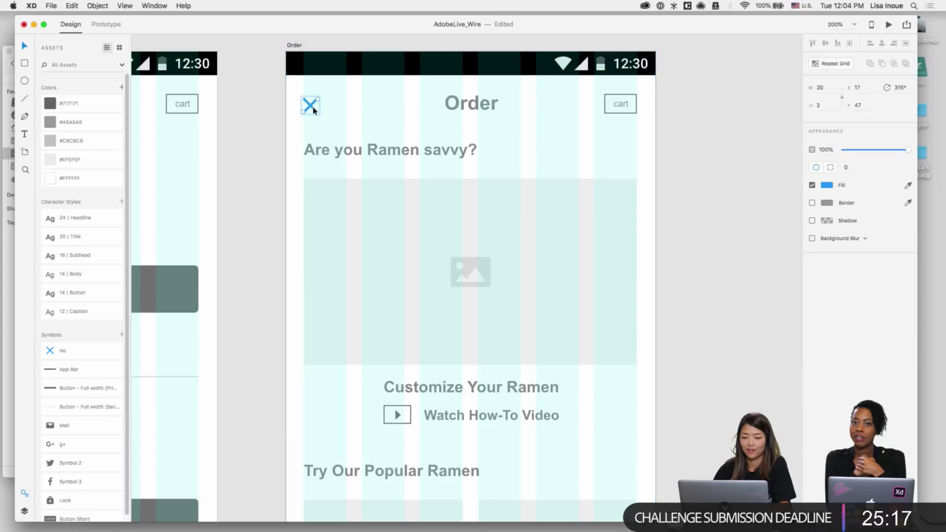
shift+click(313, 111)
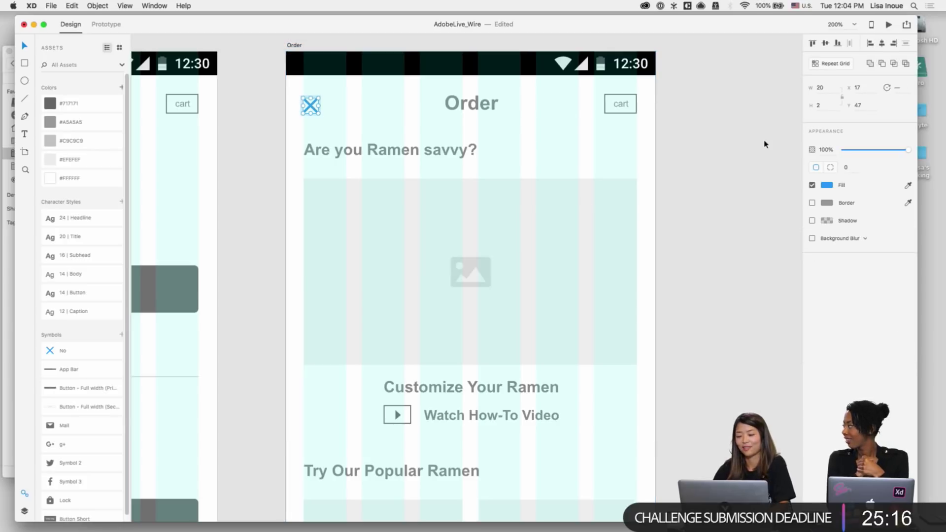
click(827, 186)
click(757, 243)
click(701, 321)
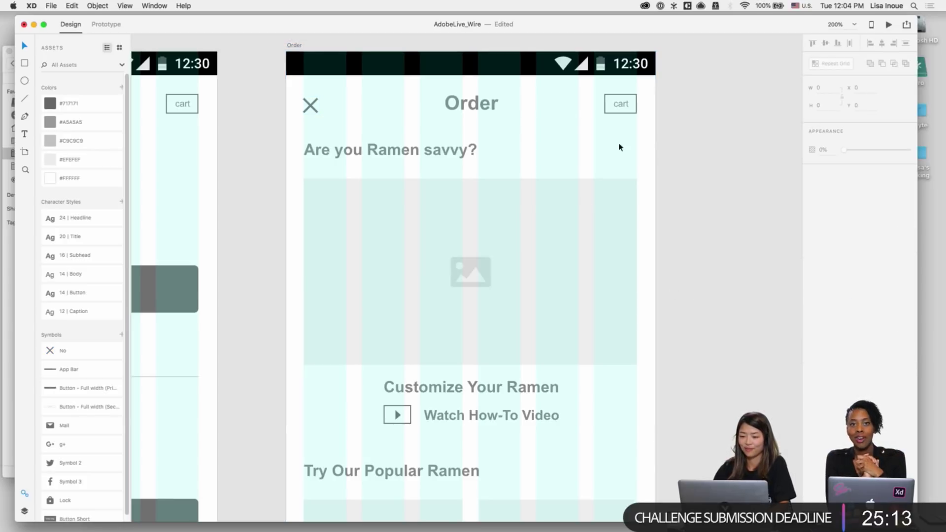
Step: Align the X icon, "Order" title and cart box on their vertical middles and group them
drag(658, 129, 299, 88)
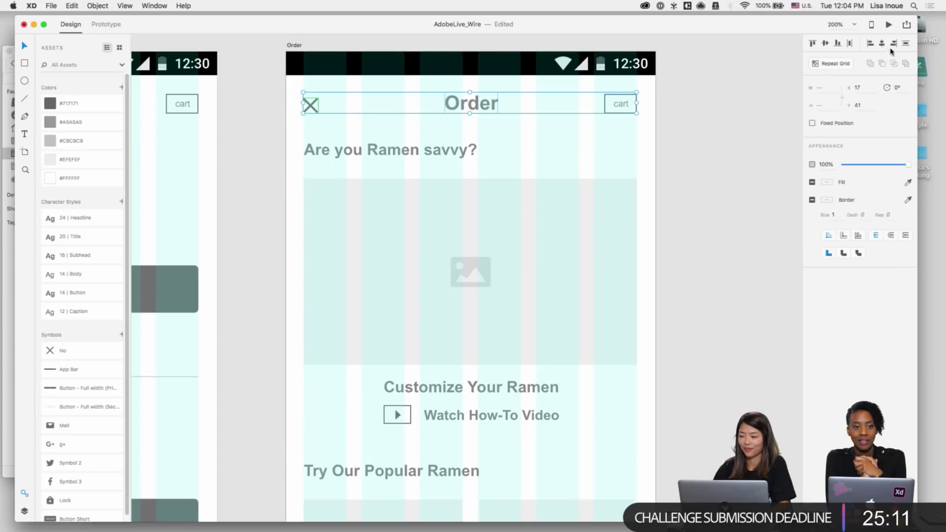
click(825, 44)
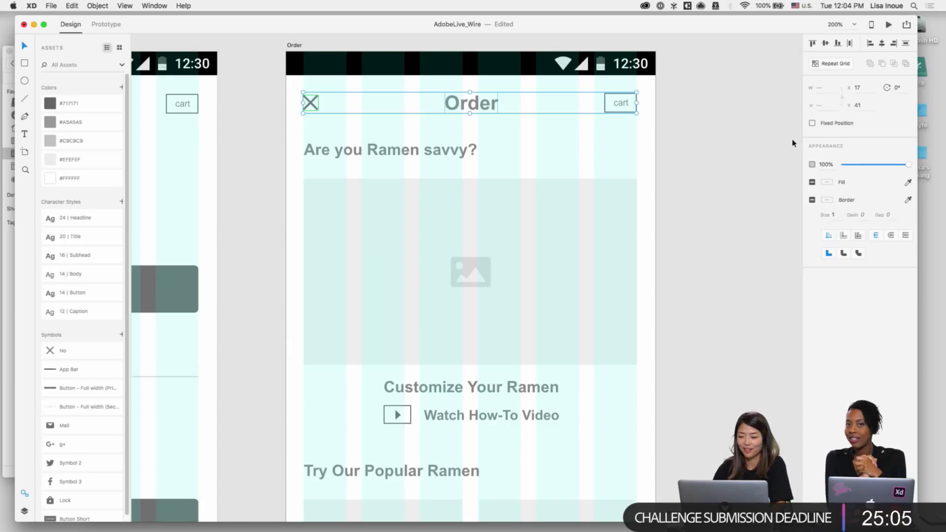
key(super+g)
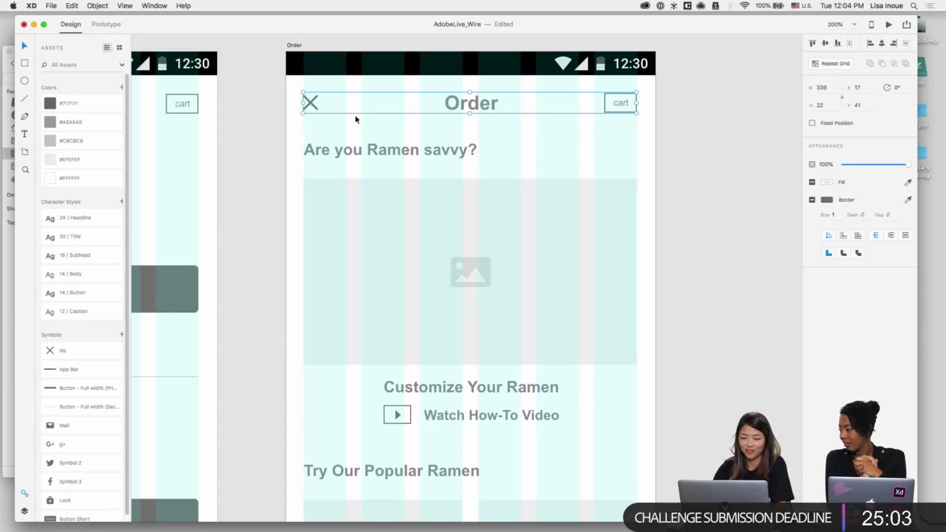
Step: Shift the Order header group 1 px right to X 18, in line with the content's left margin
key(Escape)
click(309, 102)
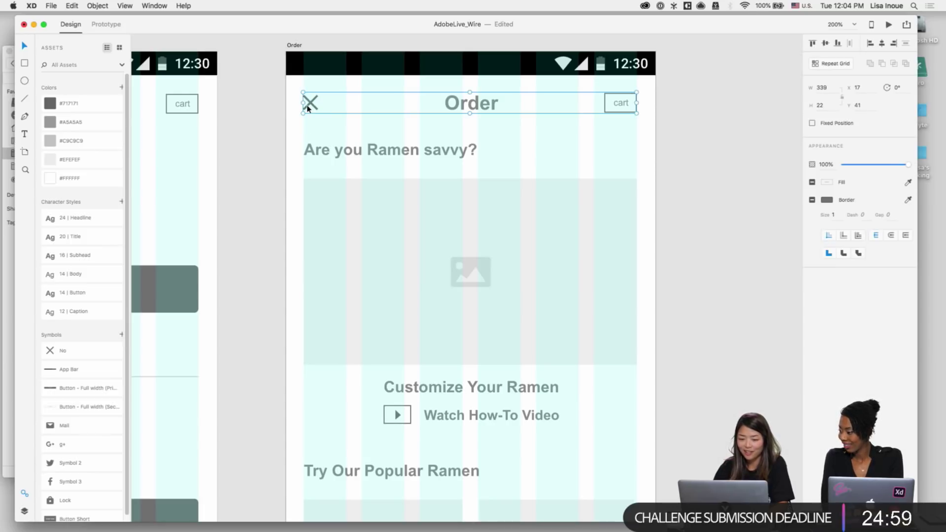
key(Escape)
click(310, 104)
click(284, 108)
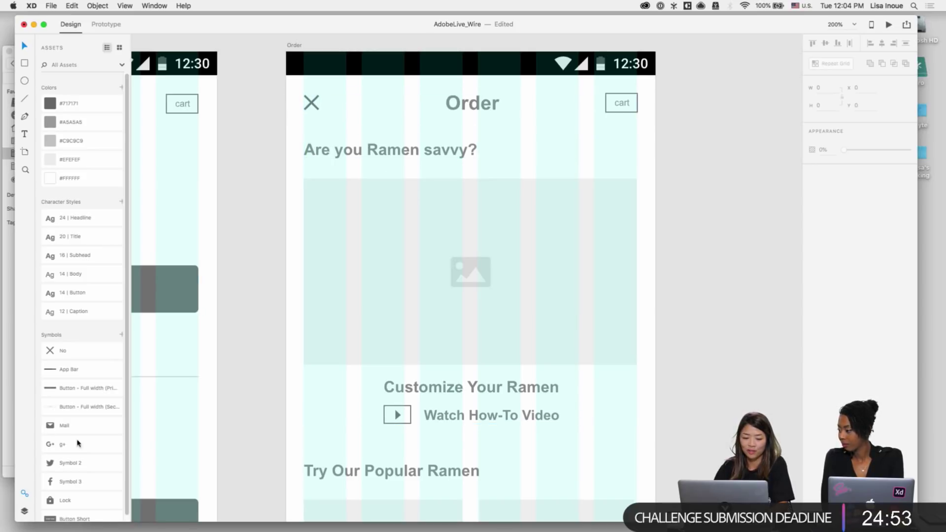
click(24, 510)
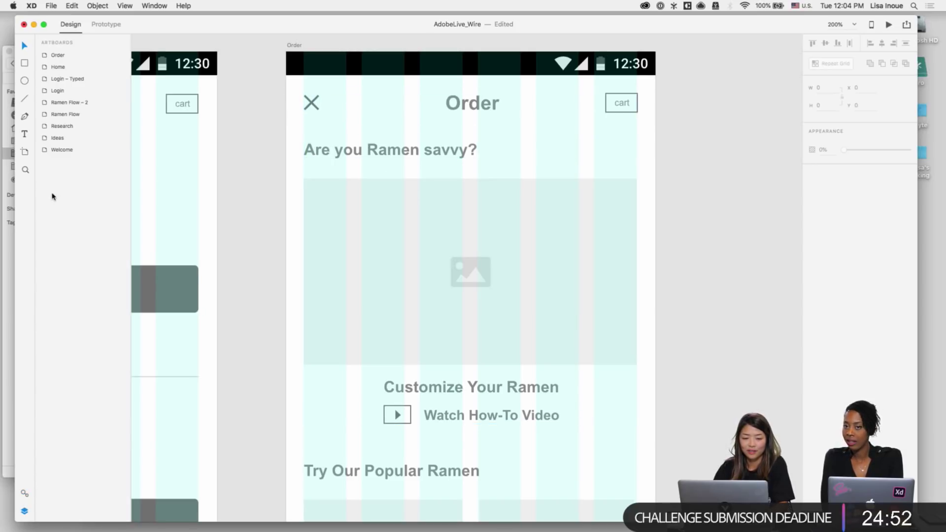
super+click(312, 105)
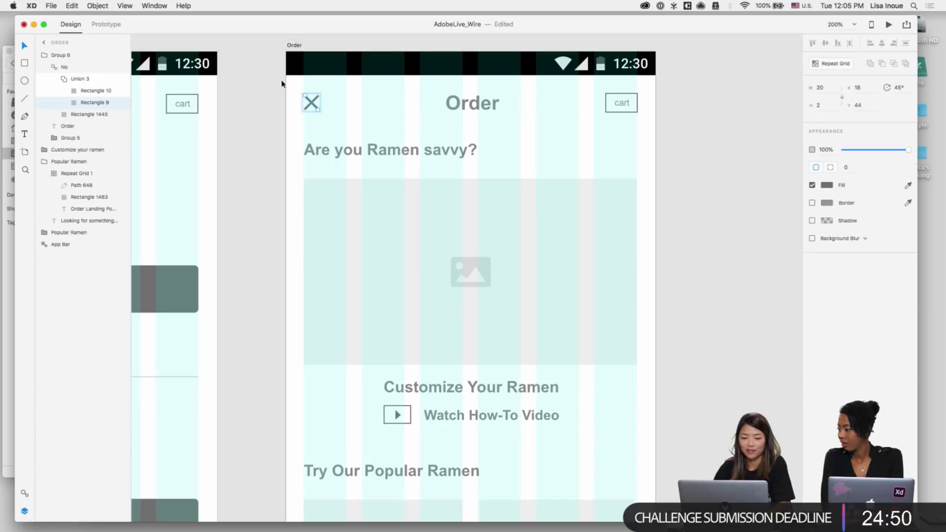
click(57, 79)
click(45, 68)
click(21, 64)
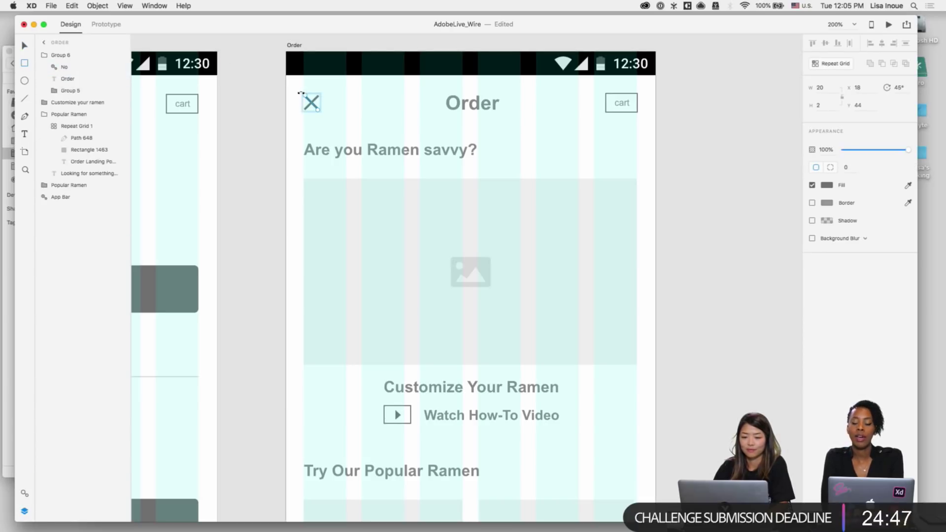
mouse_move(298, 87)
mouse_down()
mouse_move(344, 132)
mouse_move(347, 124)
mouse_up()
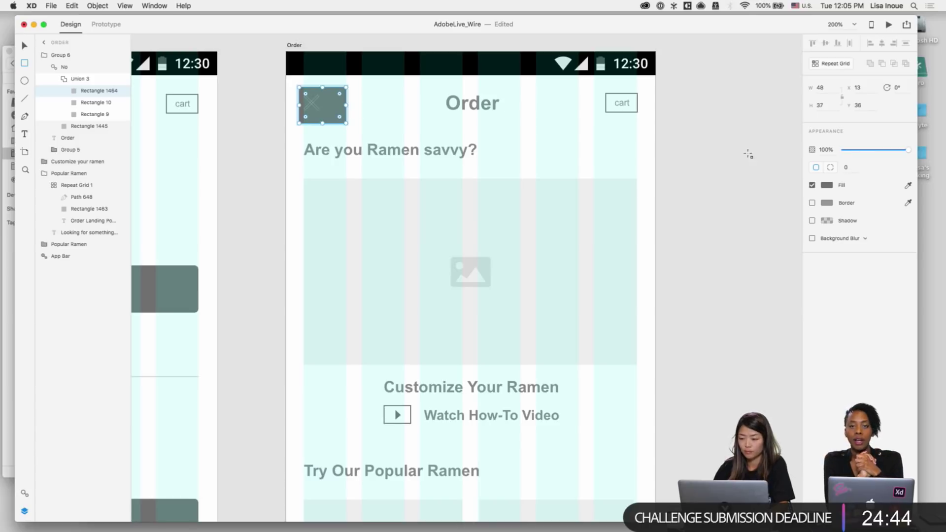
click(812, 186)
key(Escape)
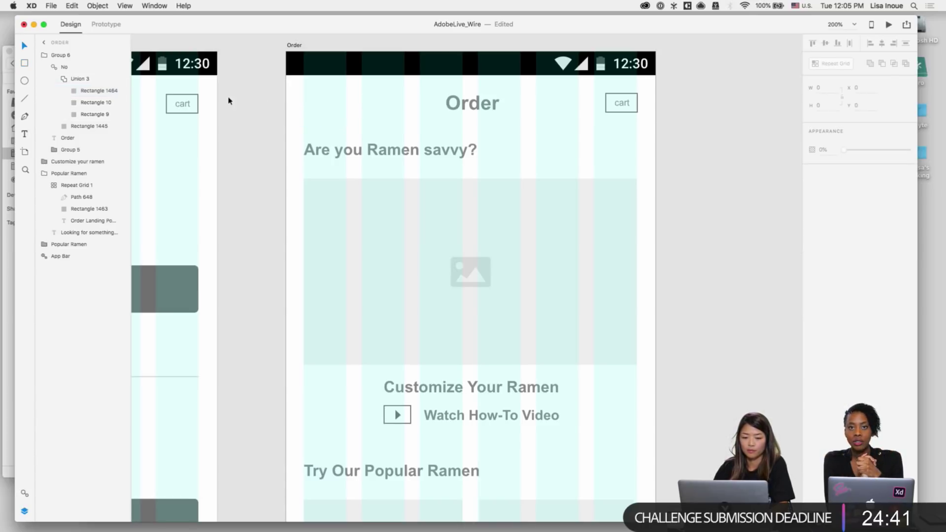
key(super+z)
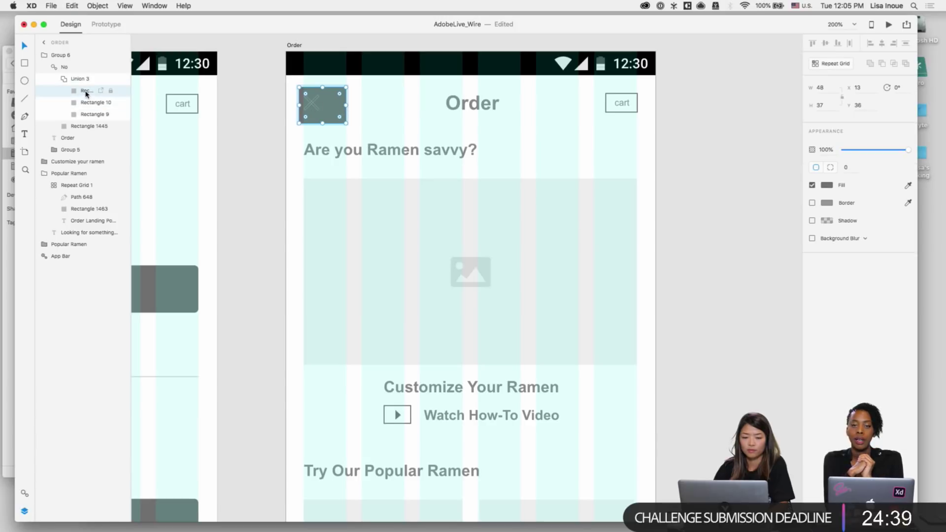
key(Delete)
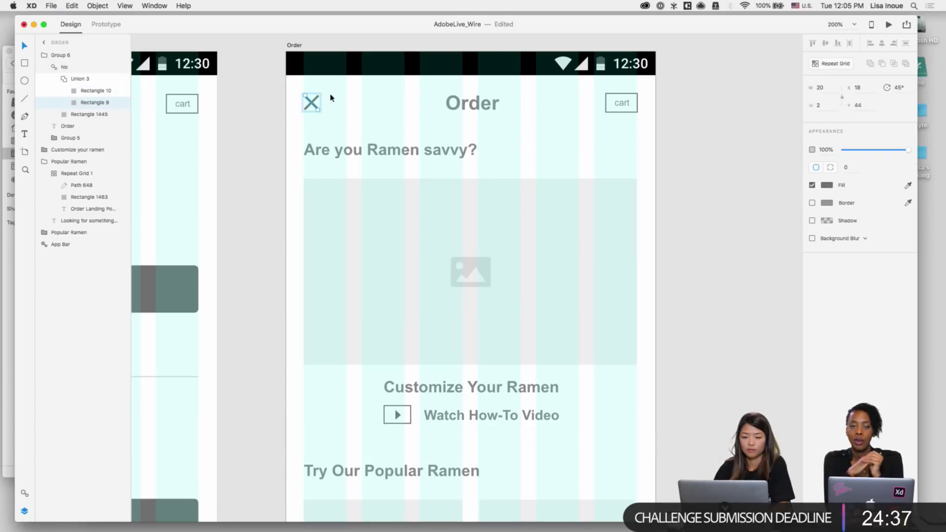
Step: Draw a tap-area rectangle about 44 by 30 px around the X icon in the header group, with no border or fill
click(60, 68)
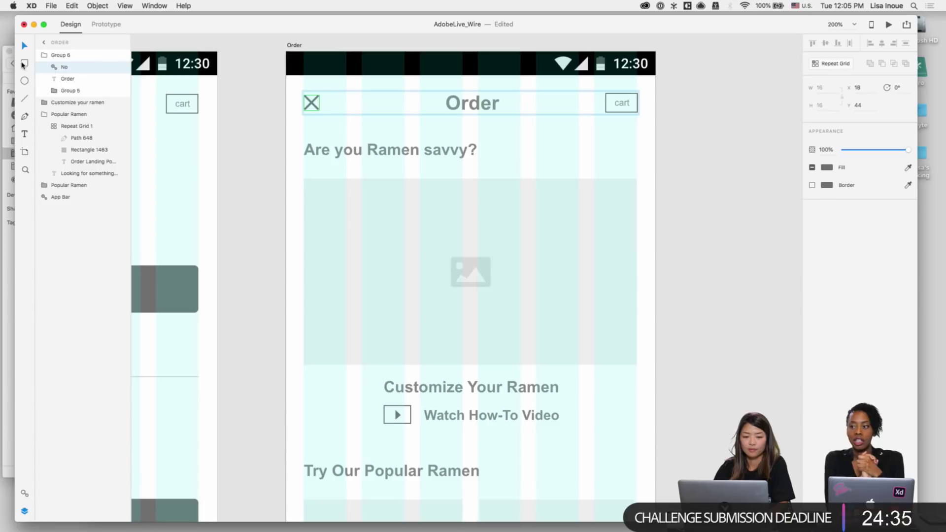
drag(292, 89, 334, 118)
click(814, 203)
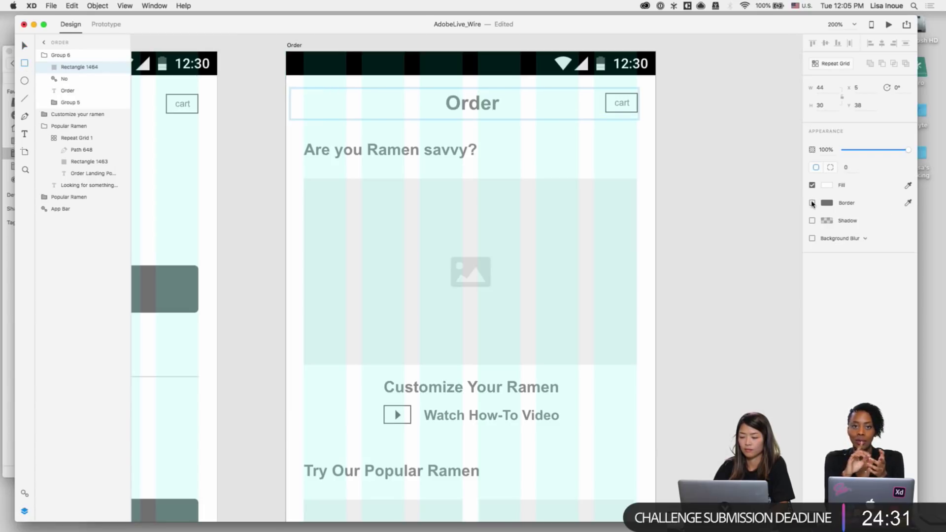
click(813, 186)
drag(666, 132, 290, 81)
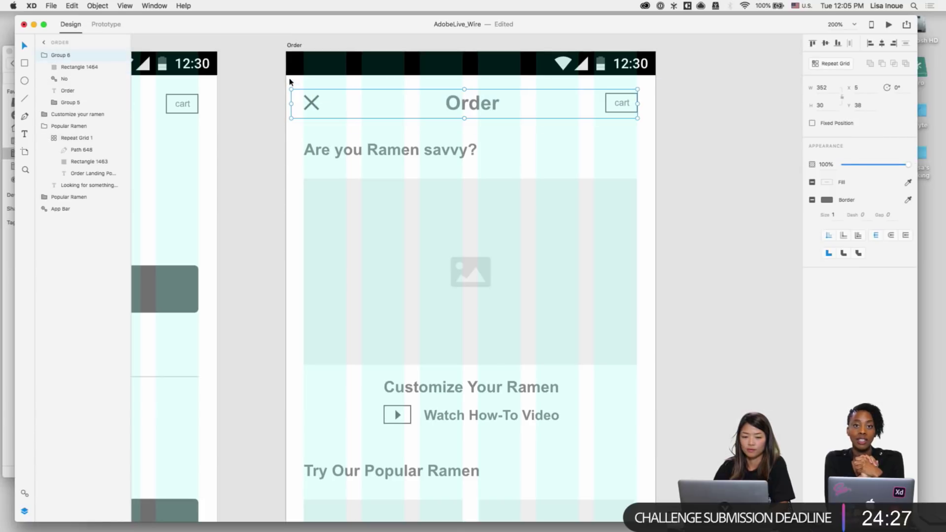
click(57, 67)
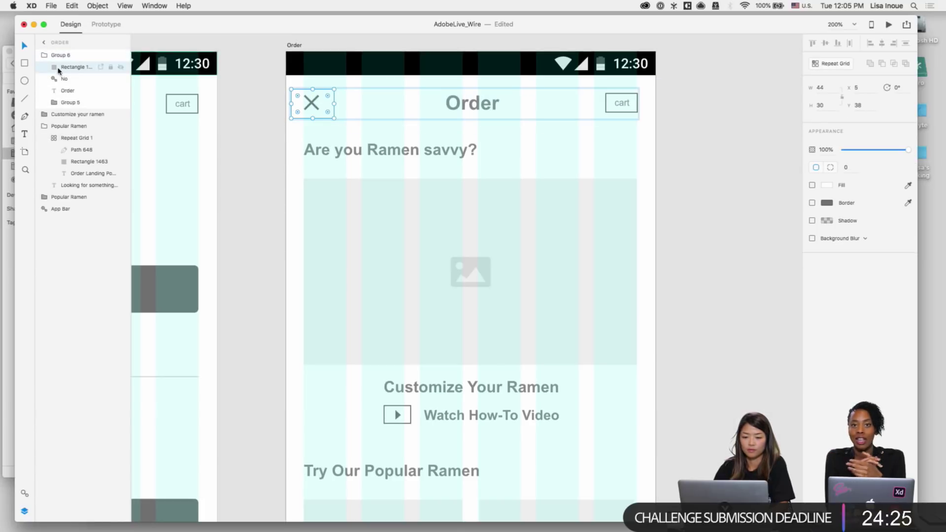
Step: Rename the Order header group as Nav
click(43, 56)
double_click(65, 55)
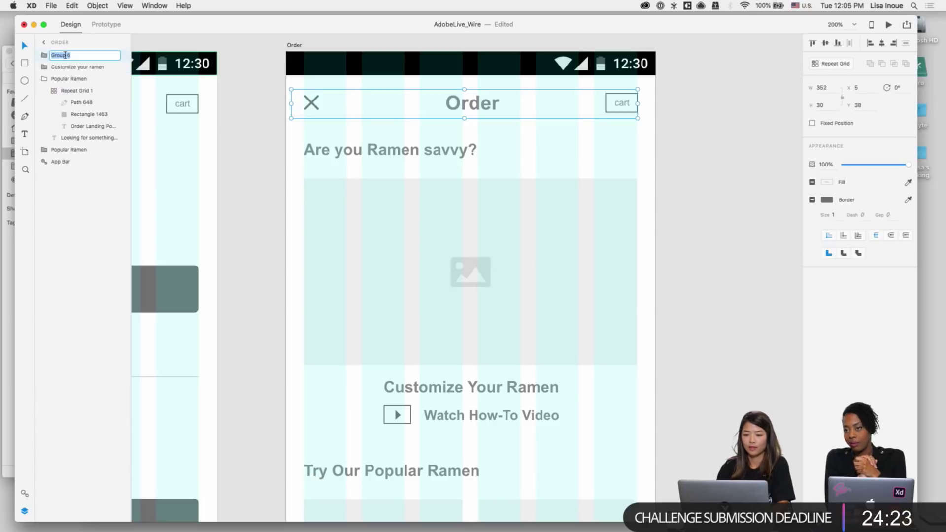
text(o)
key(BackSpace)
key(BackSpace)
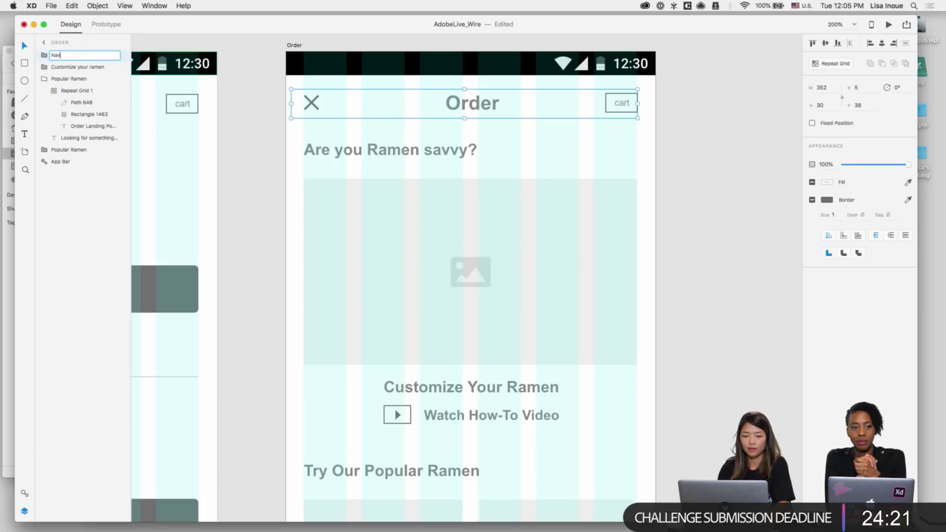
key(Return)
Step: Turn the Nav header group into a symbol and name it Nav (Order)
click(26, 495)
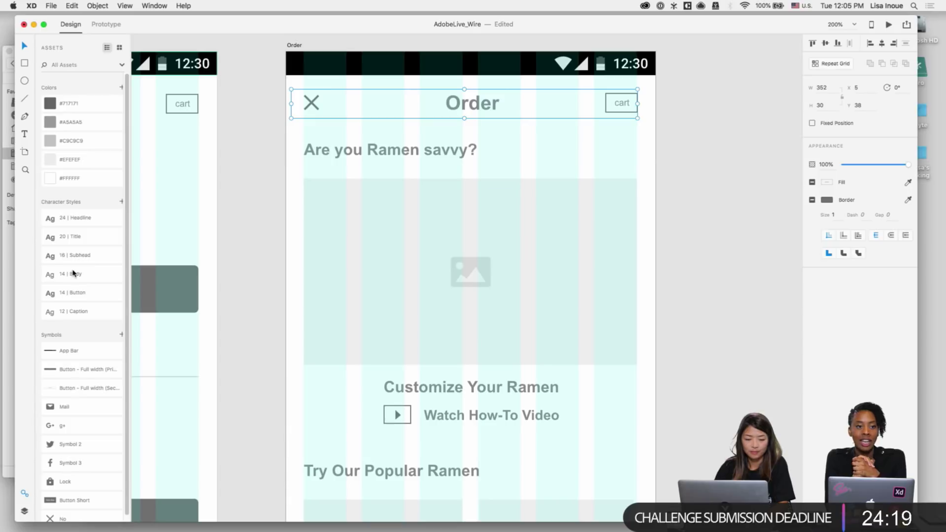
scroll(73, 274, down, 1)
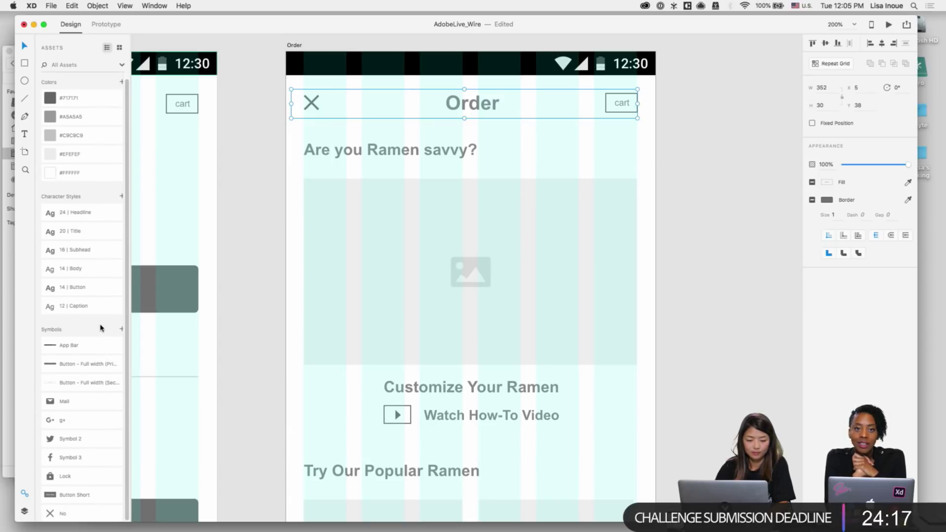
click(122, 328)
double_click(64, 345)
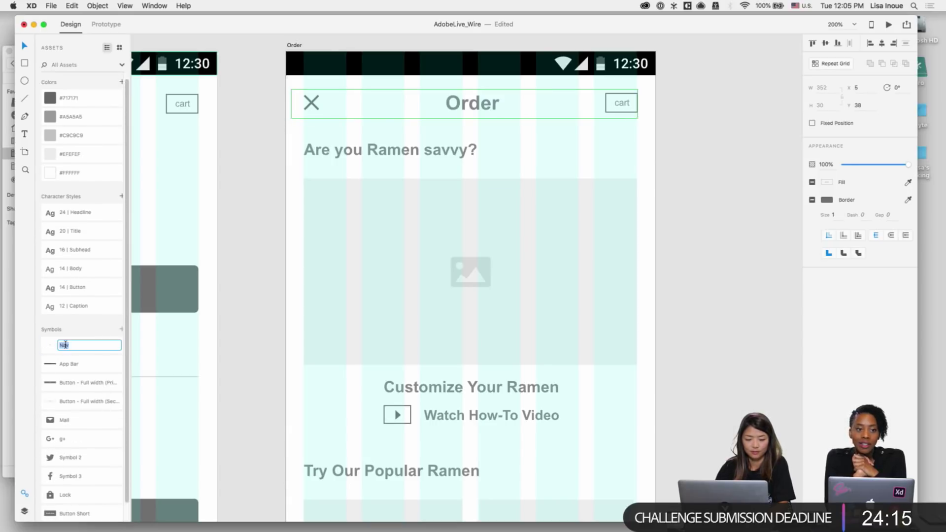
click(77, 345)
text((Or)
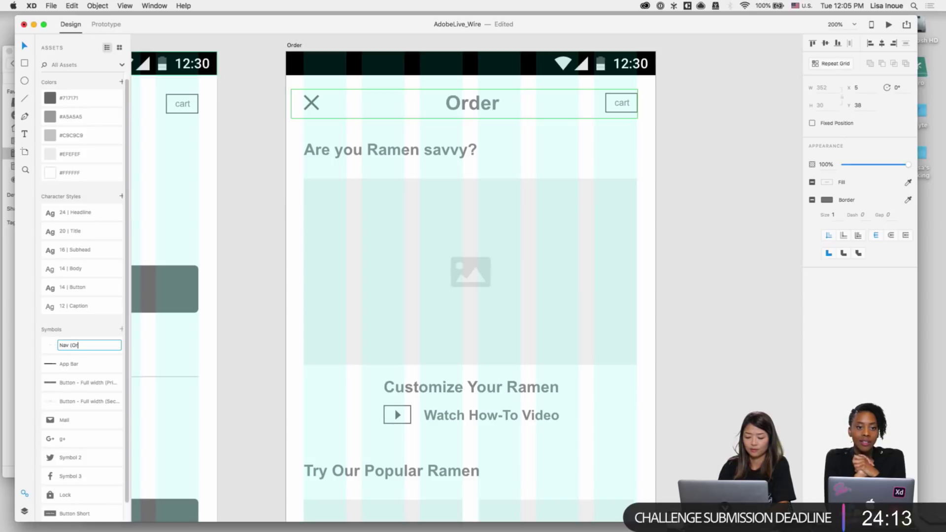
text(der))
key(Return)
click(682, 265)
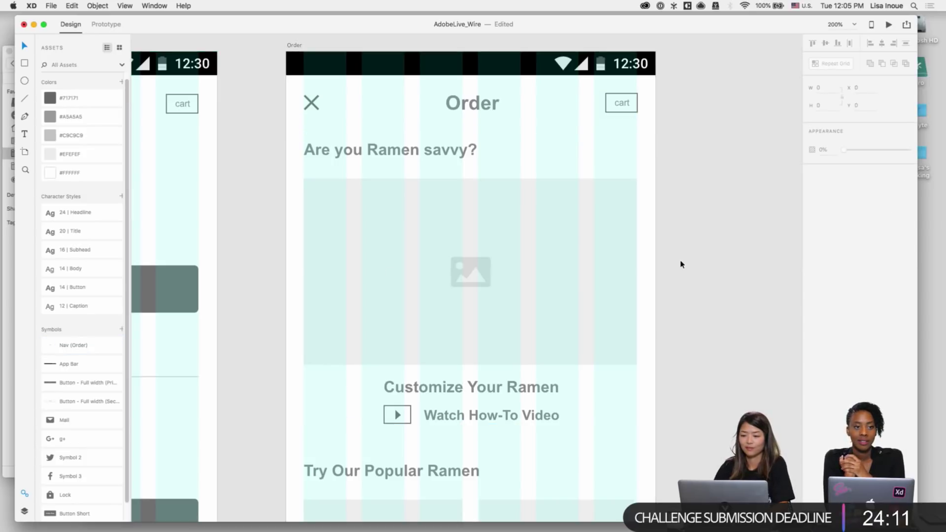
Step: Shorten the Order artboard so that it ends just below the Sides and Drinks labels
click(465, 92)
click(443, 152)
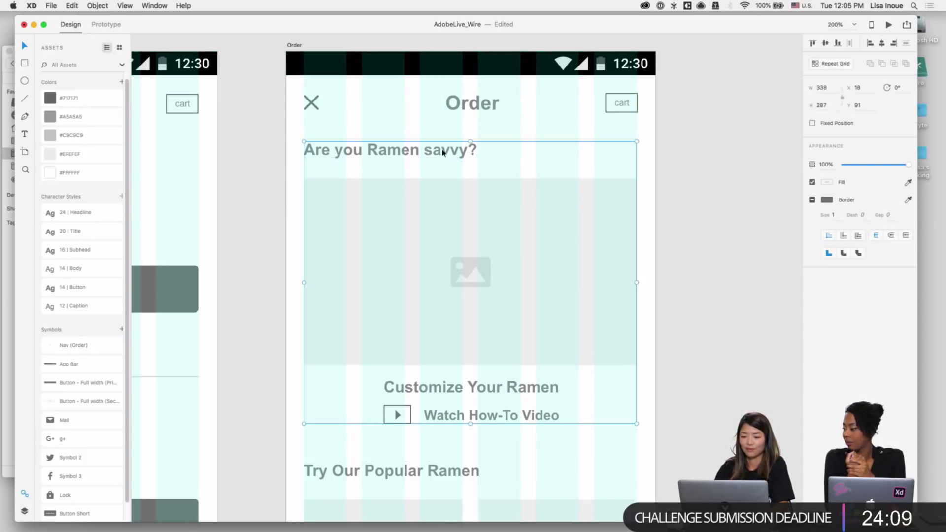
key(super+minus)
click(611, 225)
scroll(611, 227, down, 8)
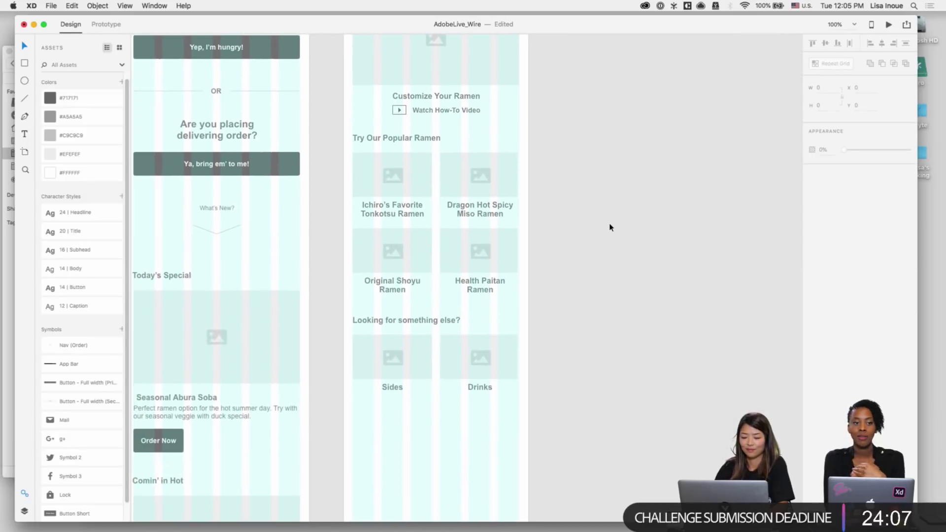
scroll(610, 227, up, 3)
key(super+minus)
click(485, 188)
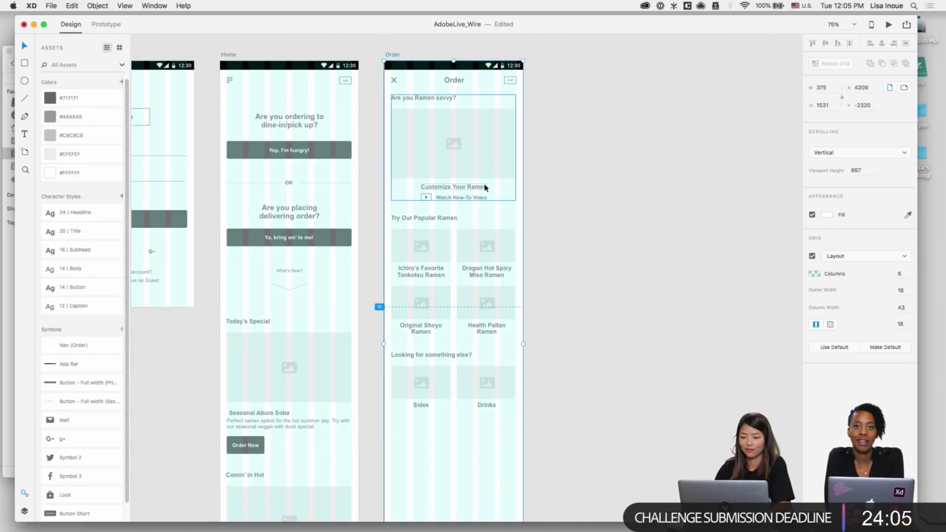
scroll(485, 187, down, 6)
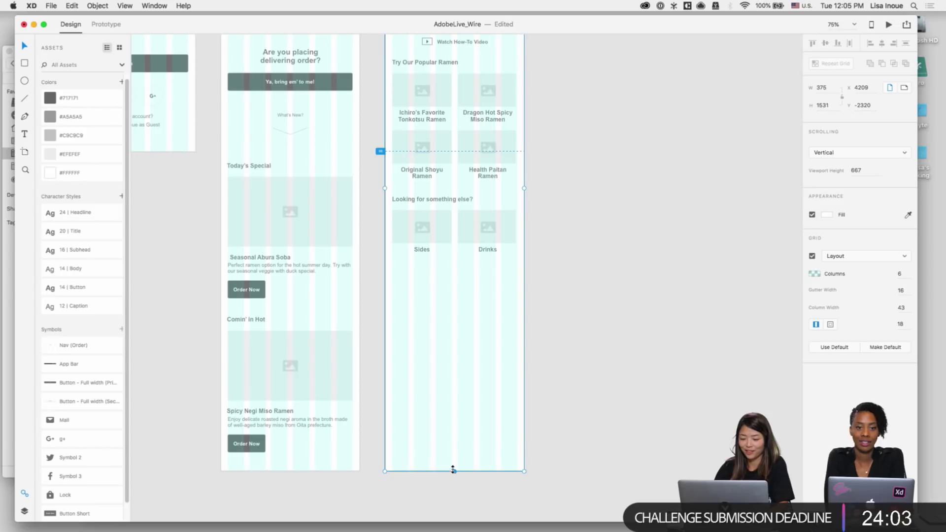
drag(453, 470, 452, 268)
Step: Review the Order screen from its header to the Sides and Drinks row, alongside the Home screen
scroll(456, 317, up, 3)
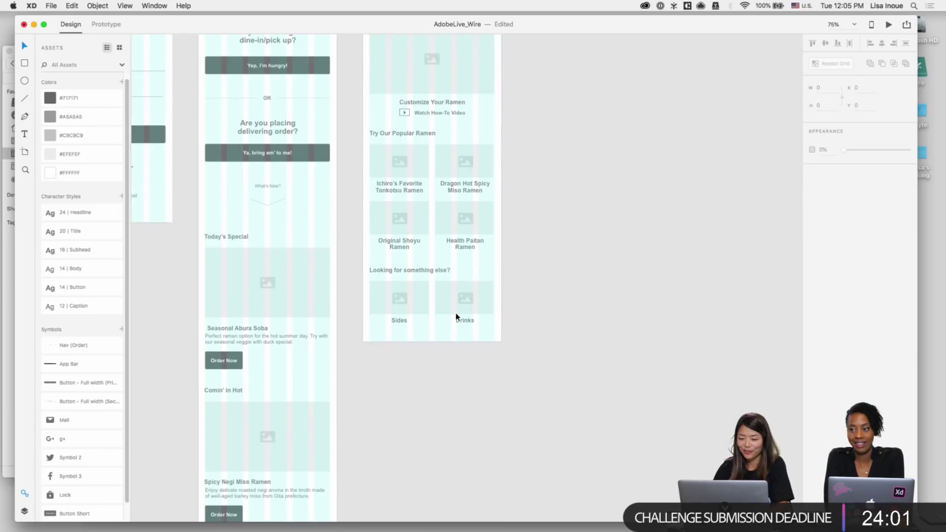
key(super+plus)
scroll(454, 286, up, 5)
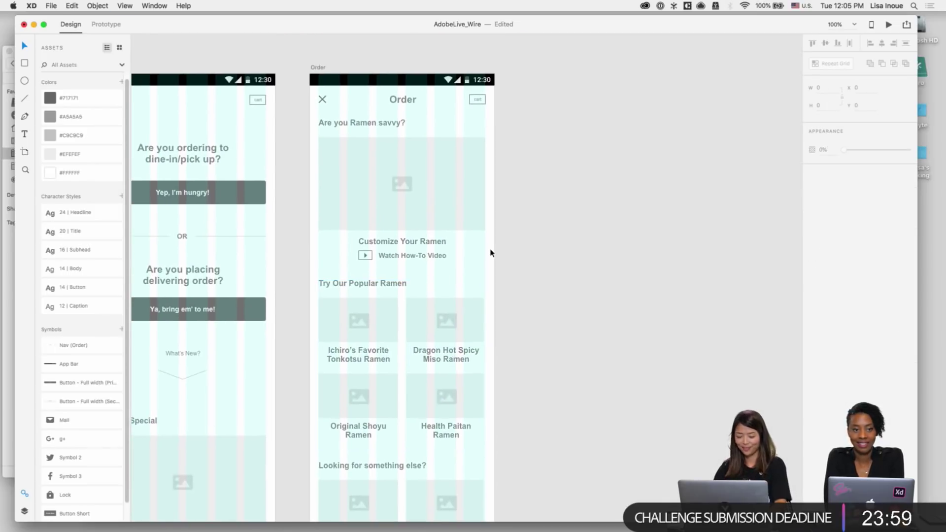
scroll(491, 253, down, 1)
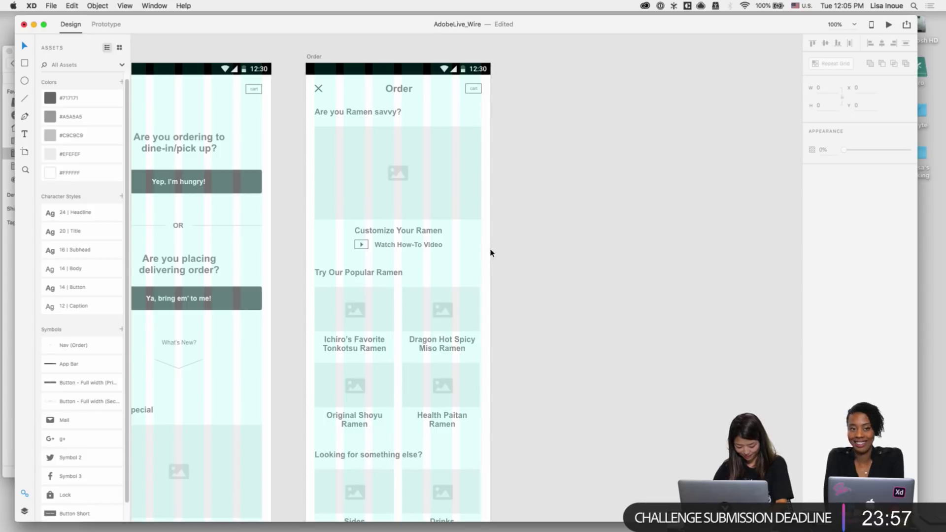
scroll(491, 253, up, 2)
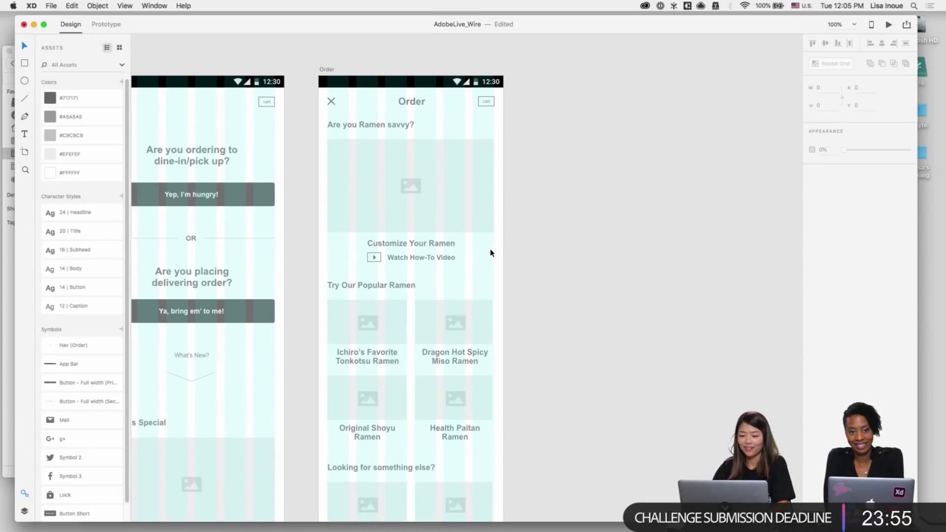
scroll(490, 253, up, 5)
scroll(491, 253, down, 5)
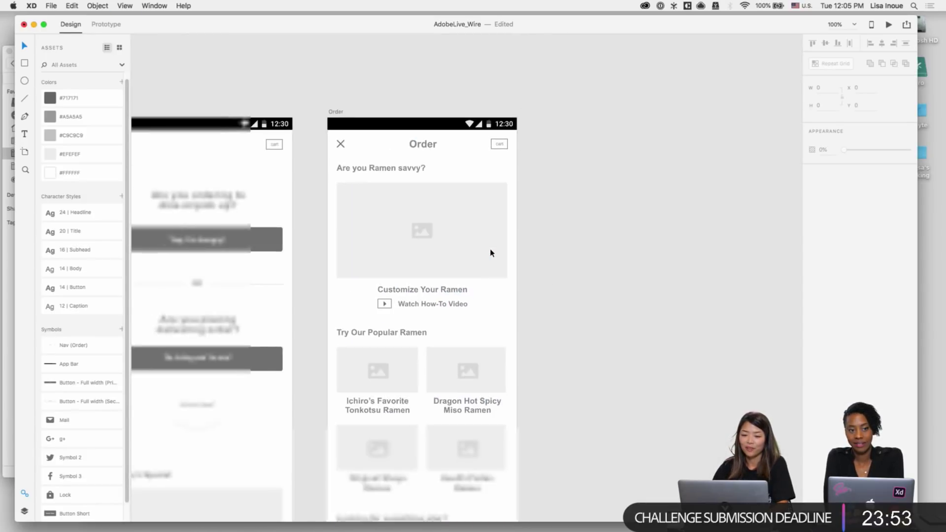
scroll(446, 152, down, 2)
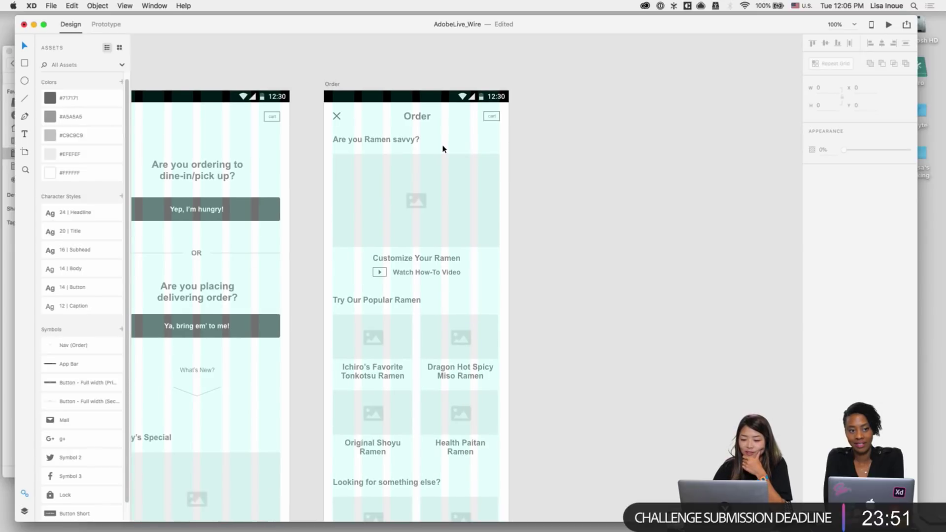
scroll(443, 149, left, 3)
click(419, 238)
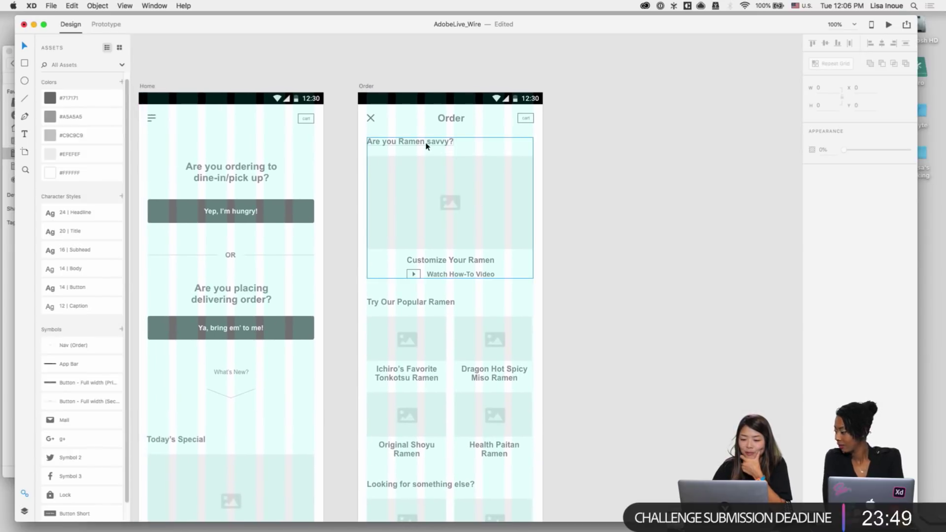
scroll(427, 178, down, 5)
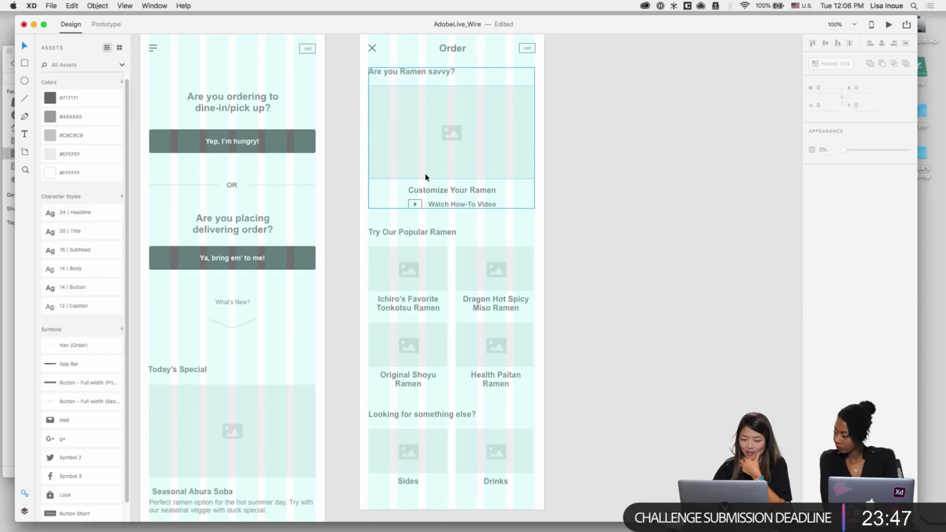
scroll(427, 178, down, 1)
scroll(427, 178, down, 2)
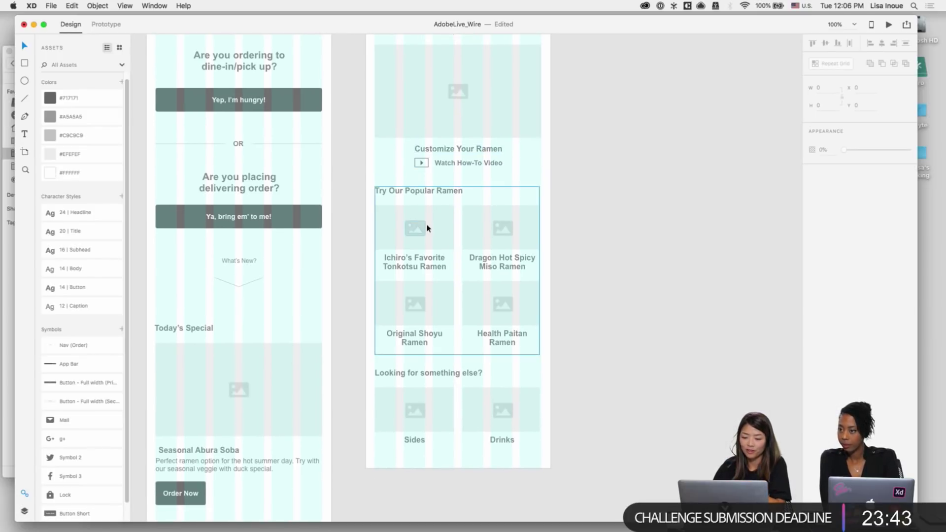
scroll(508, 306, down, 2)
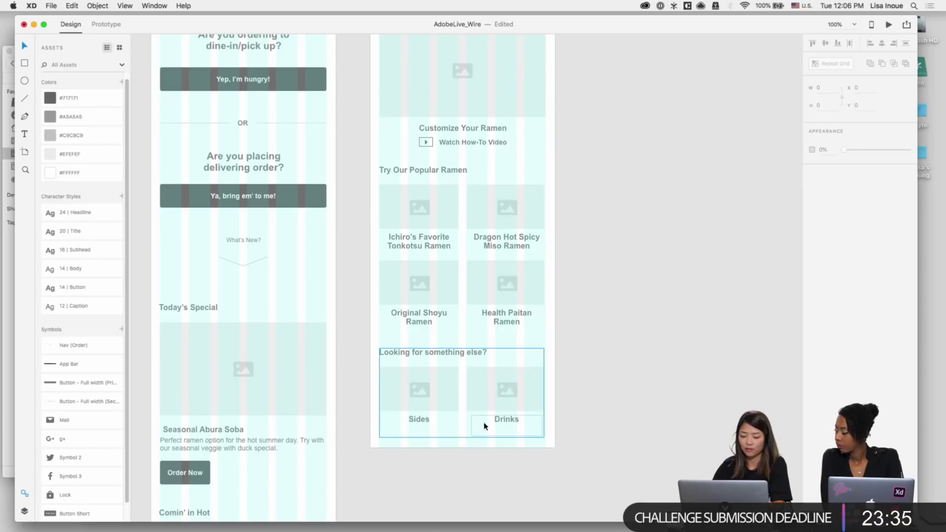
scroll(484, 425, up, 8)
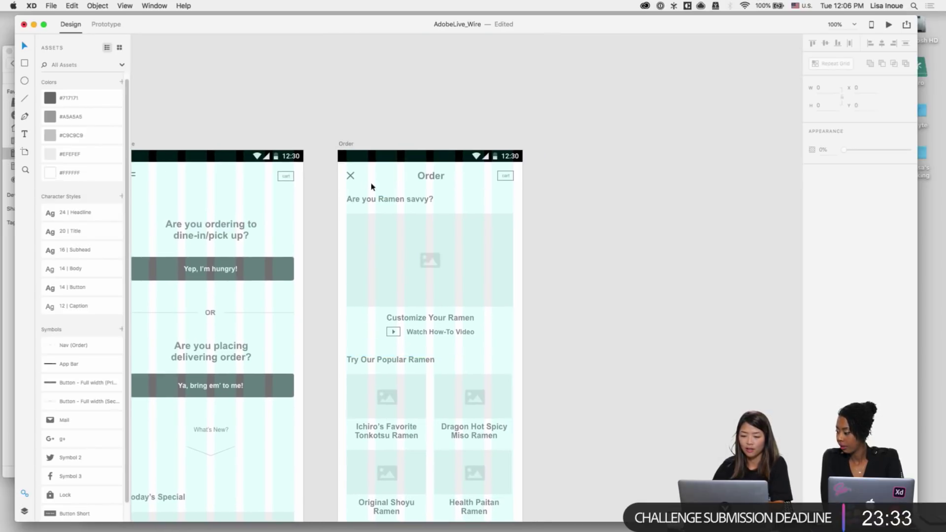
scroll(360, 182, left, 3)
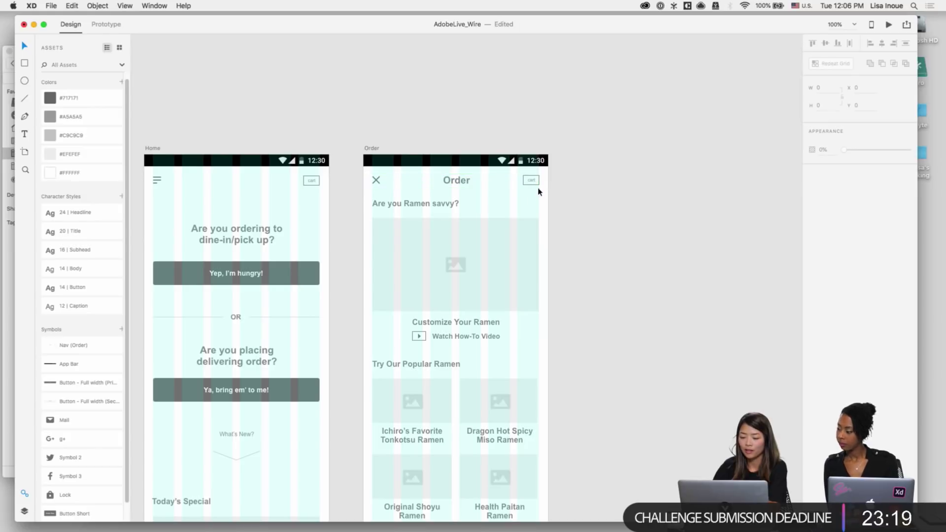
scroll(447, 142, down, 2)
scroll(447, 142, right, 1)
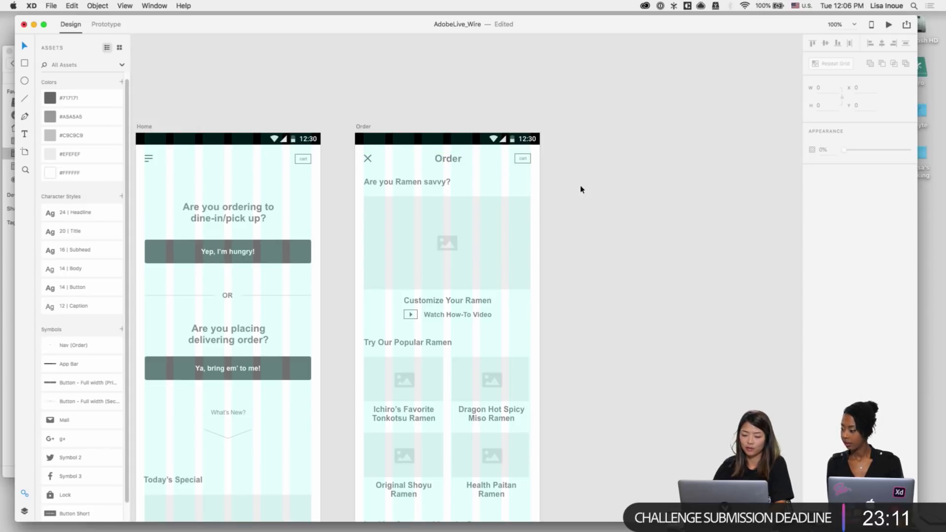
Step: Duplicate the Order artboard to the empty space beside the original
scroll(581, 190, down, 2)
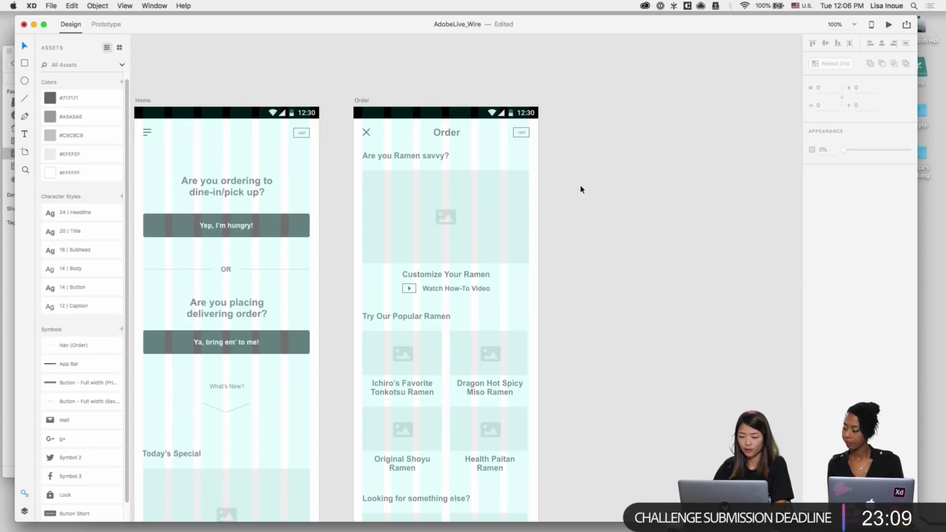
key(super+minus)
scroll(428, 79, down, 2)
click(393, 84)
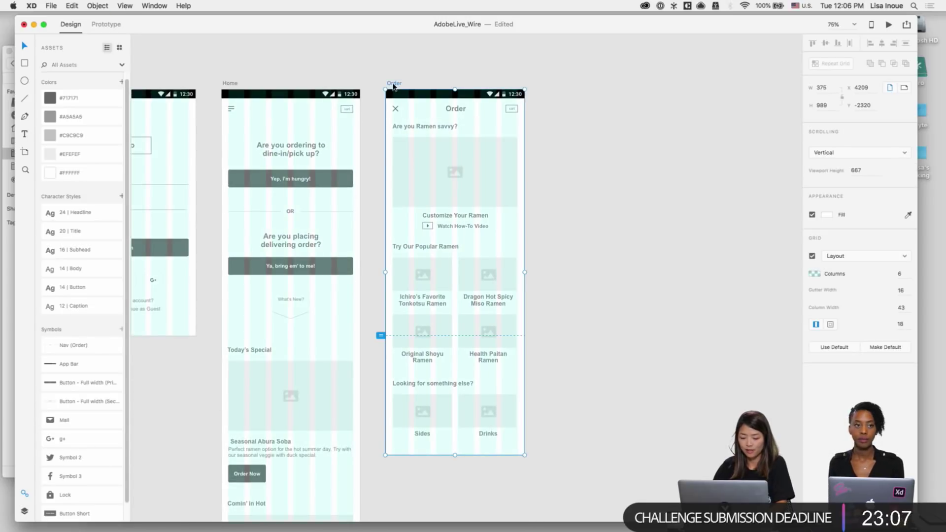
key(super+d)
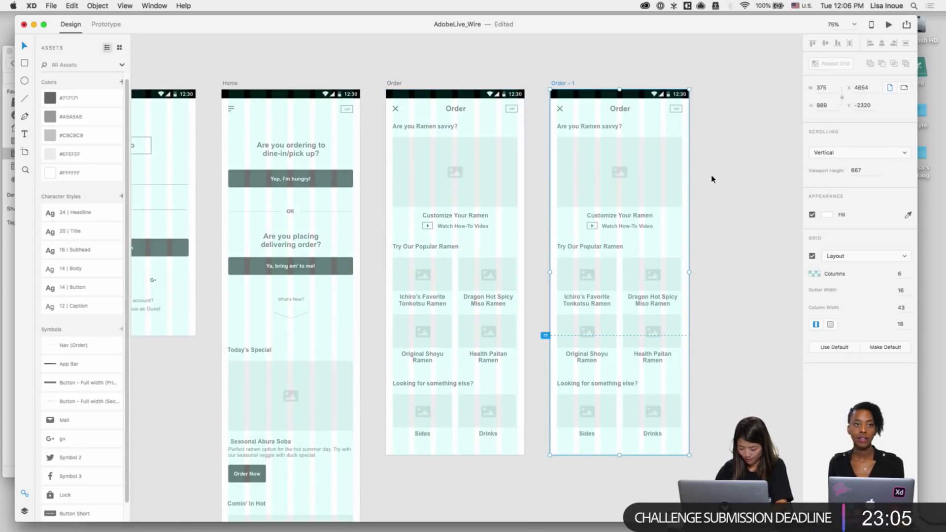
Step: Rename the duplicated artboard as Order - Ramen
double_click(563, 83)
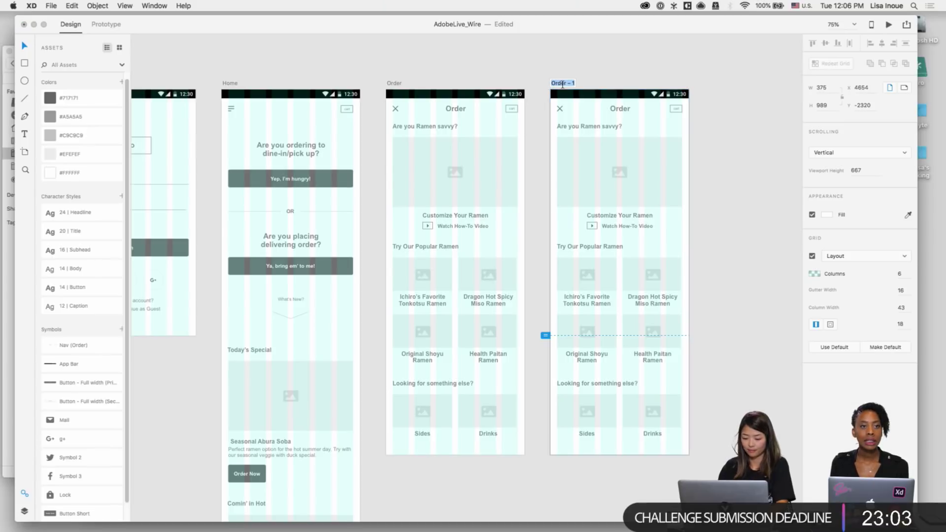
text(Ram)
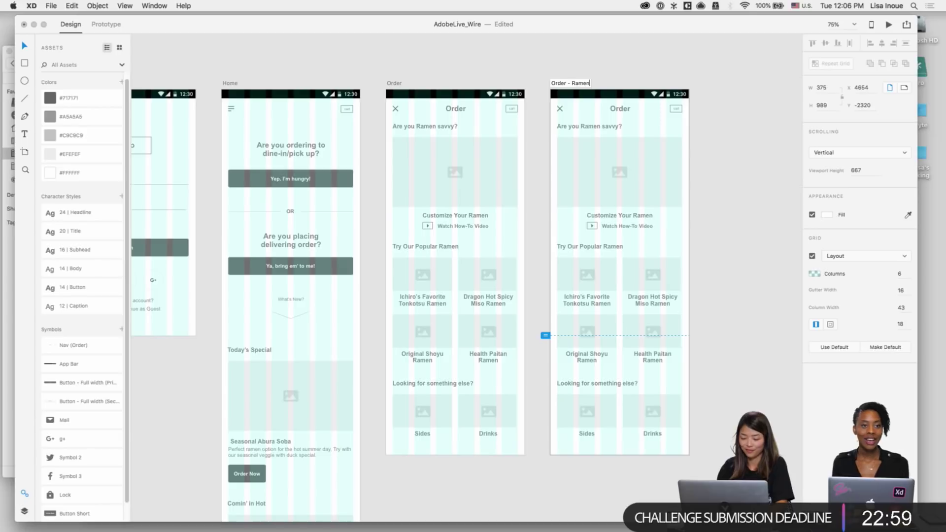
text(en)
click(735, 200)
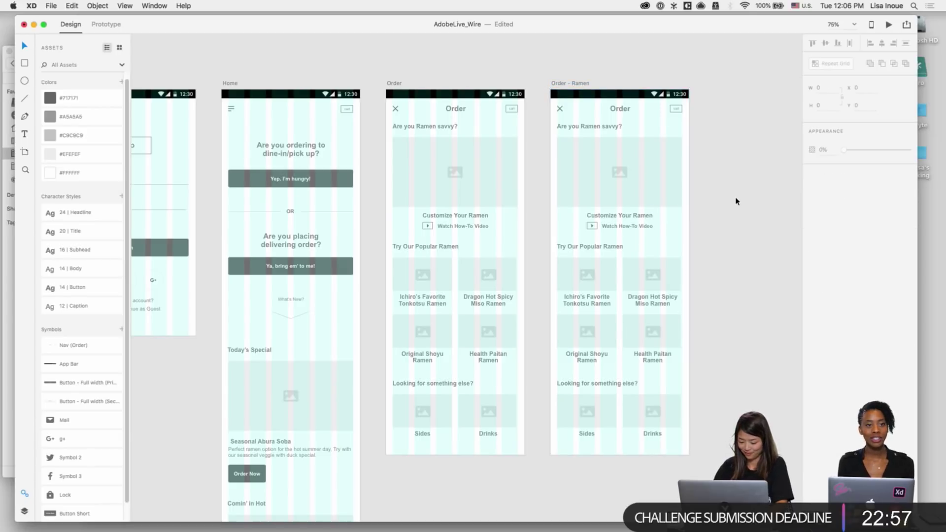
Step: Change the header title on the Order - Ramen artboard to "Customize Your Ramen"
scroll(737, 201, right, 5)
key(super+1)
scroll(735, 200, up, 5)
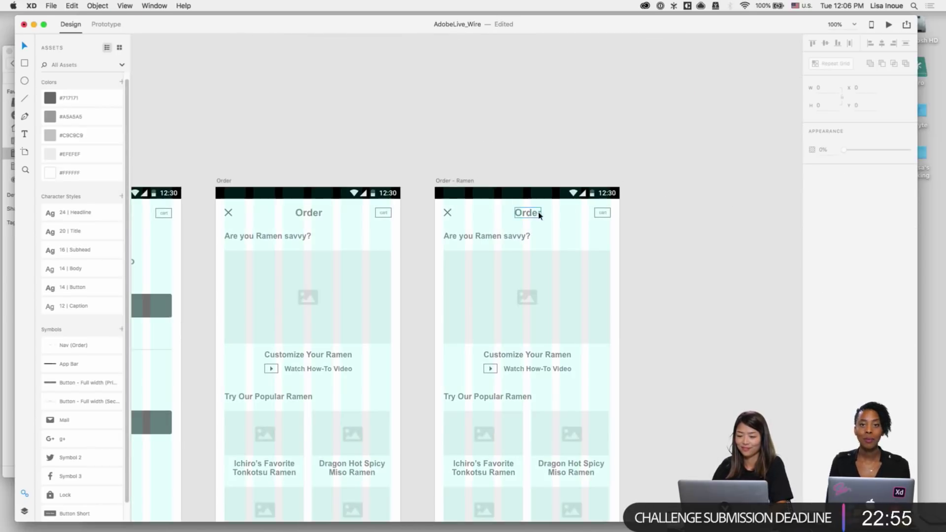
double_click(539, 213)
text(Customize )
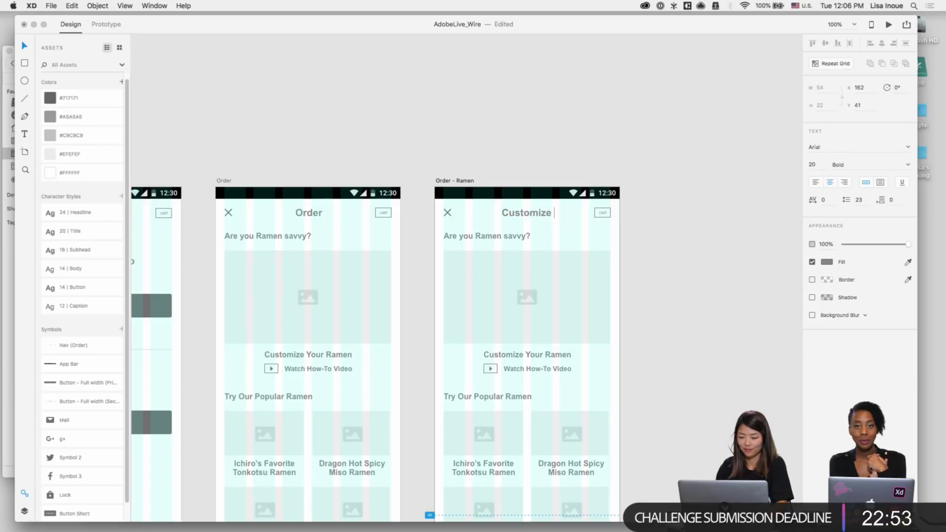
text(Your Ramen)
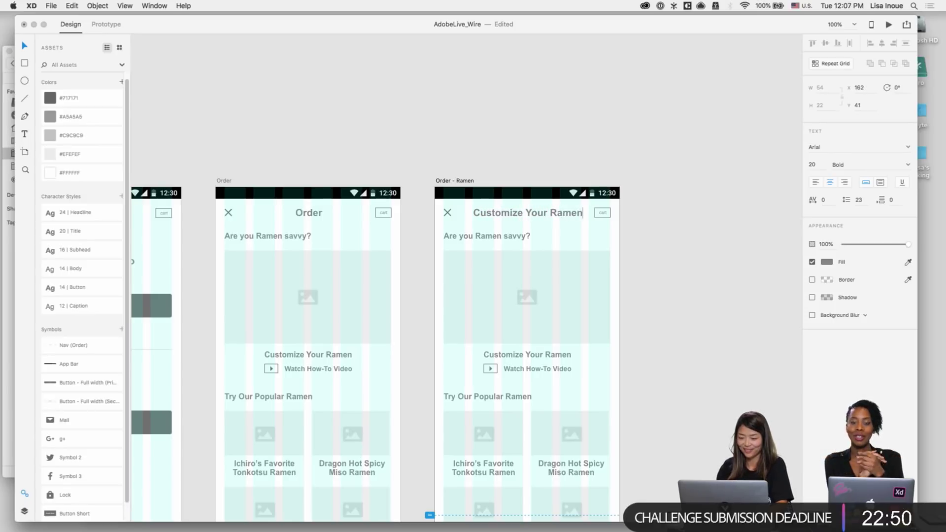
key(Escape)
right_click(643, 261)
click(643, 262)
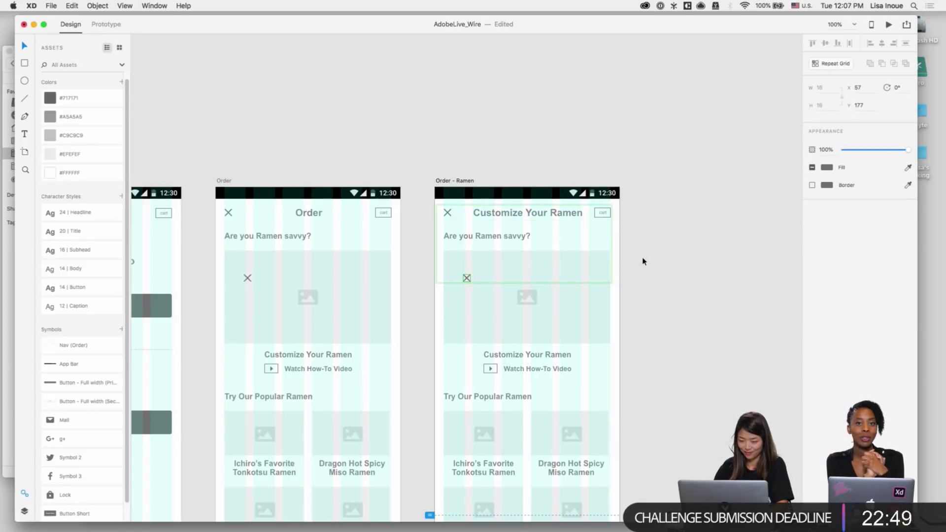
key(Delete)
Step: Delete all content below the header on the Order - Ramen artboard, from the ramen savvy section to Sides and Drinks
scroll(650, 265, down, 1)
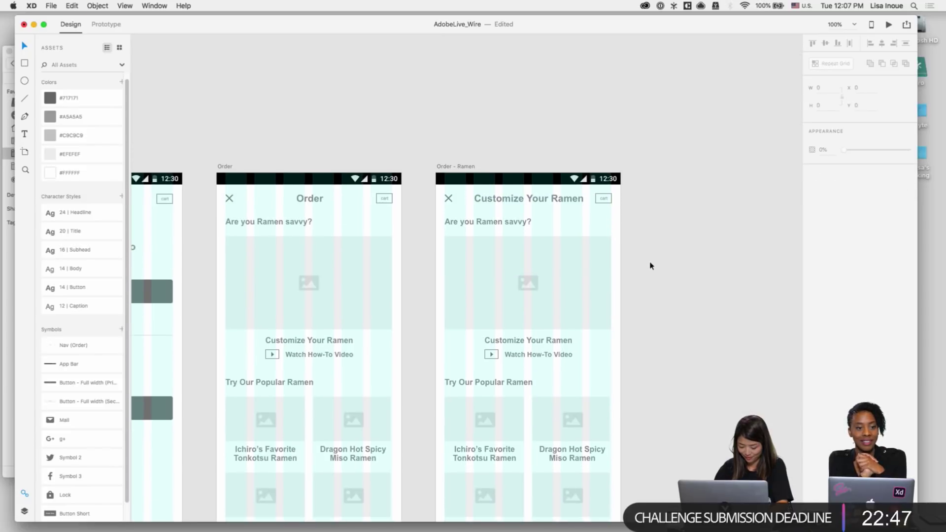
key(super+minus)
scroll(588, 274, down, 5)
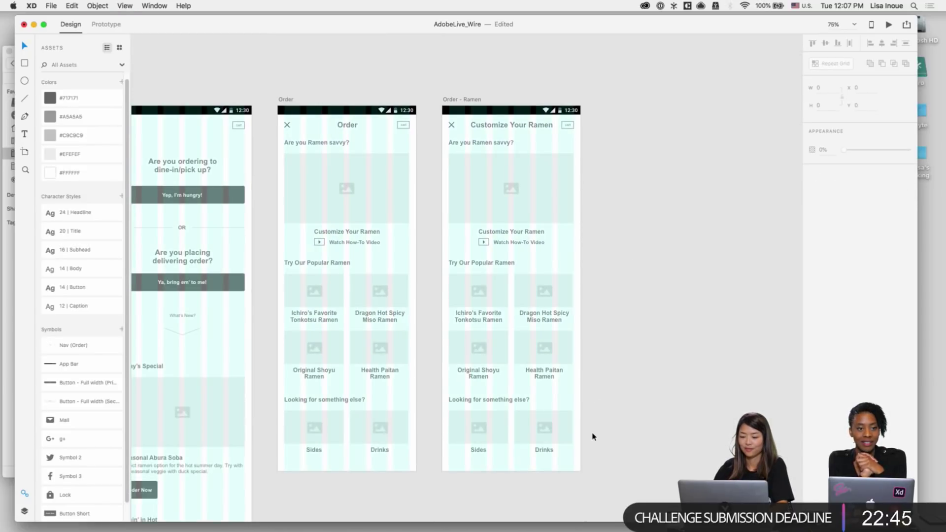
drag(592, 433, 450, 149)
key(Delete)
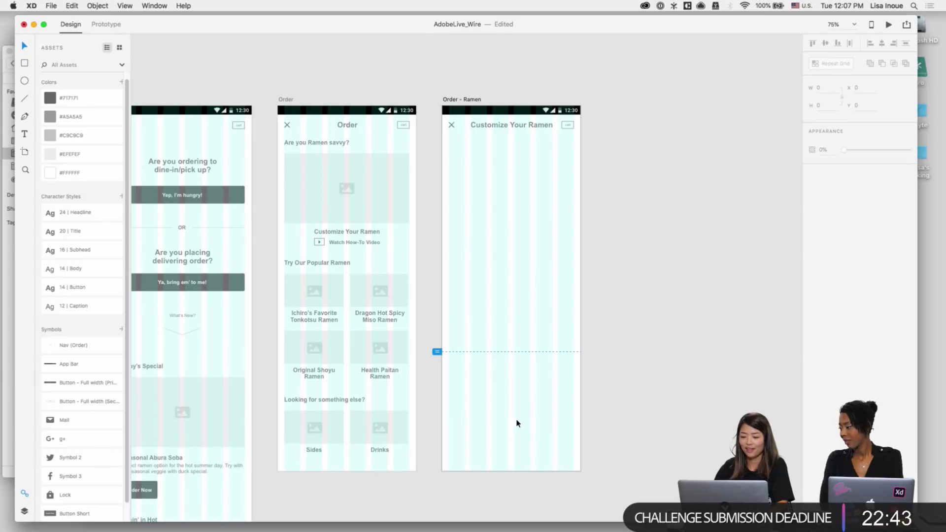
Step: Draw a full-width rectangle about 375 by 43 below the header of the Order - Ramen artboard
key(super+plus)
key(super+plus)
key(super+plus)
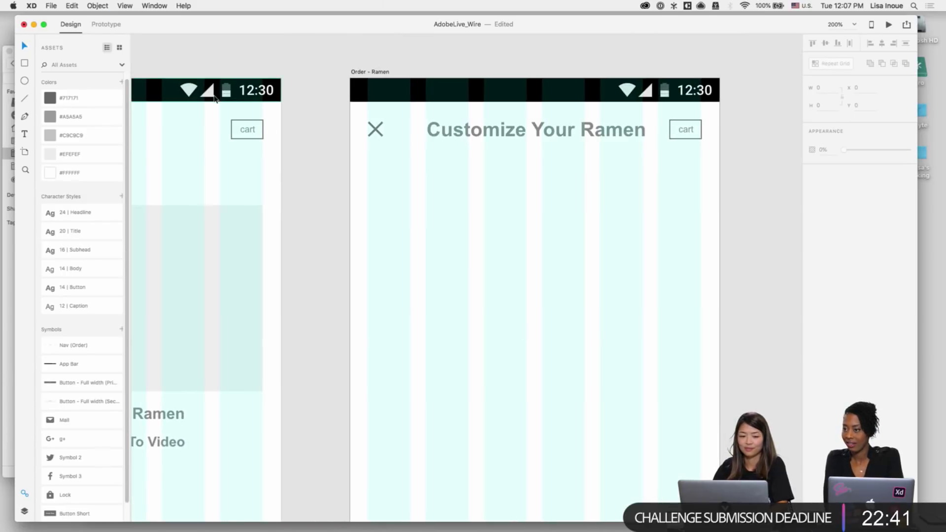
click(23, 64)
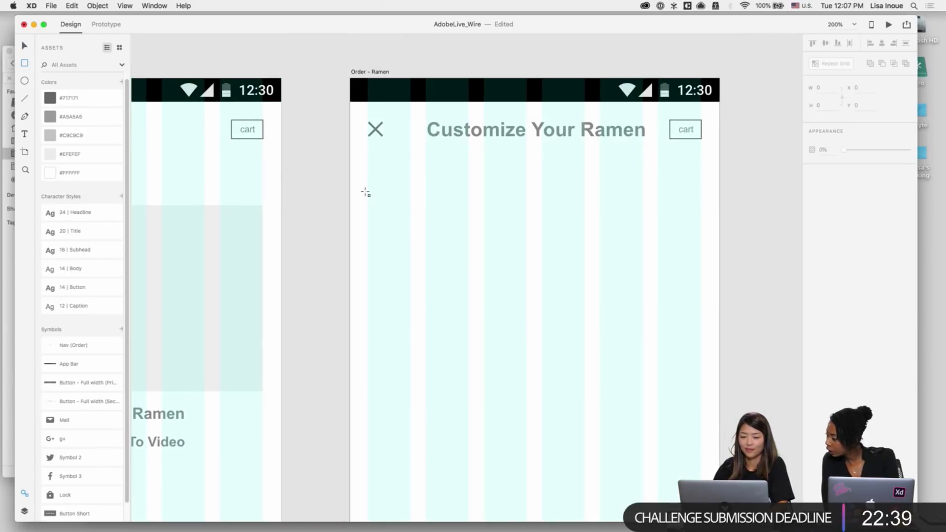
drag(350, 177, 725, 218)
Step: Remove the new rectangle's border and give it a light gray fill
click(813, 217)
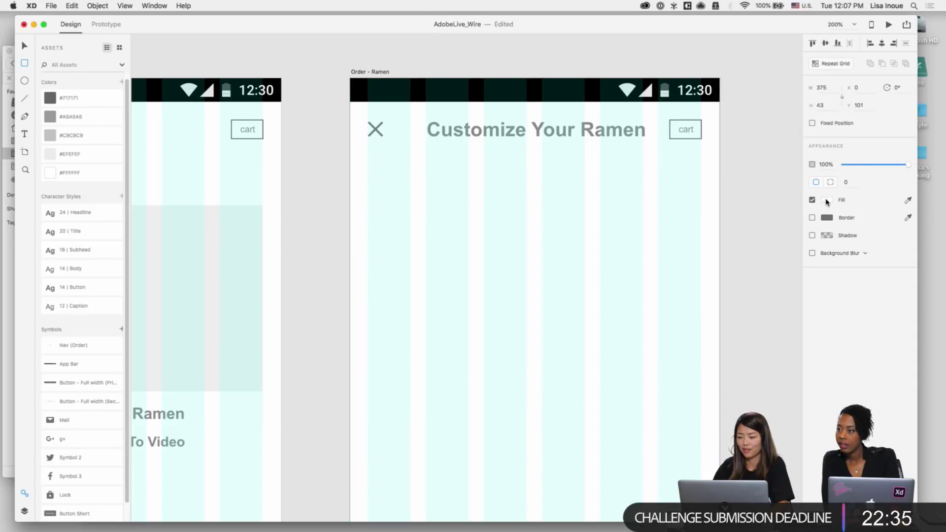
click(827, 200)
click(731, 257)
click(731, 328)
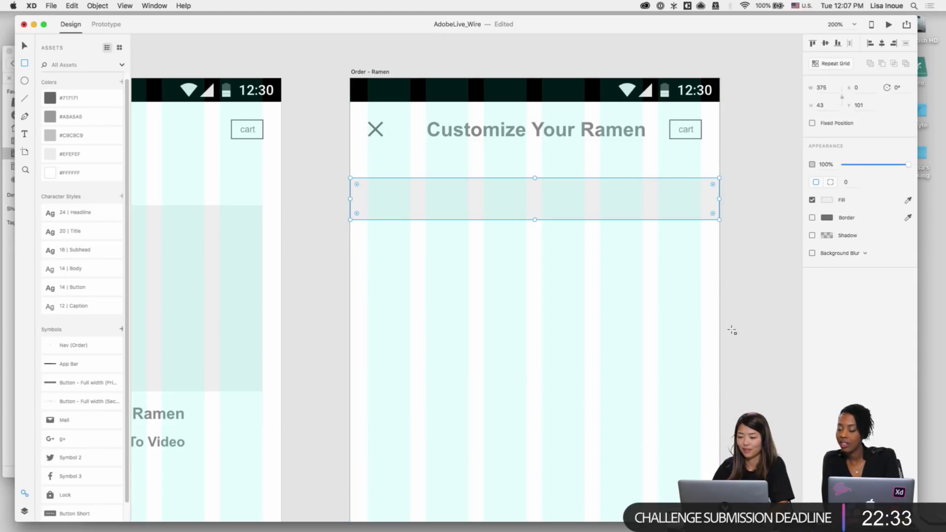
Step: Move the gray bar up to Y 78 just beneath the header and set its height to 50
drag(595, 204, 592, 168)
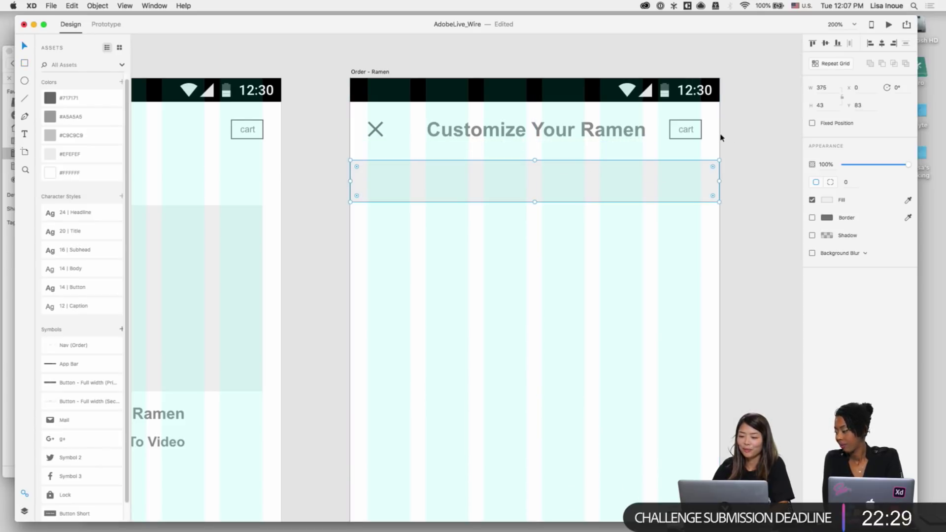
click(526, 119)
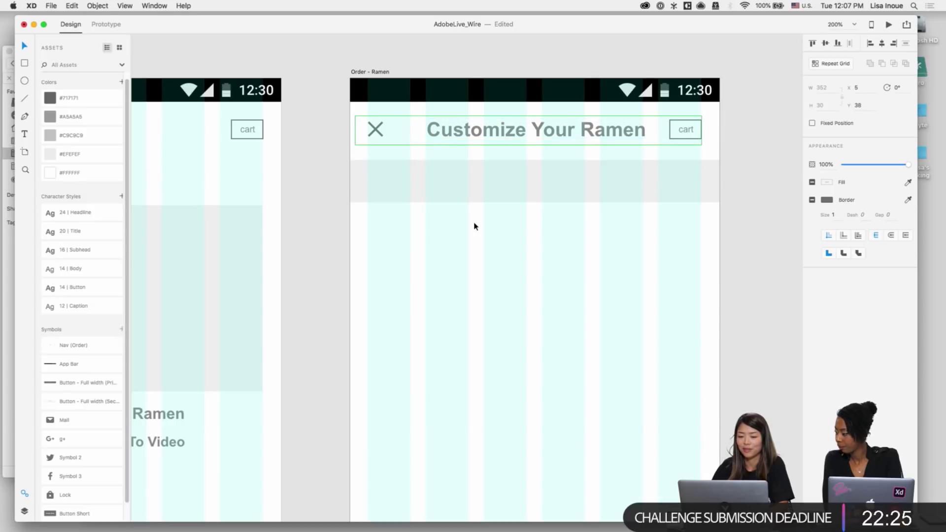
click(476, 194)
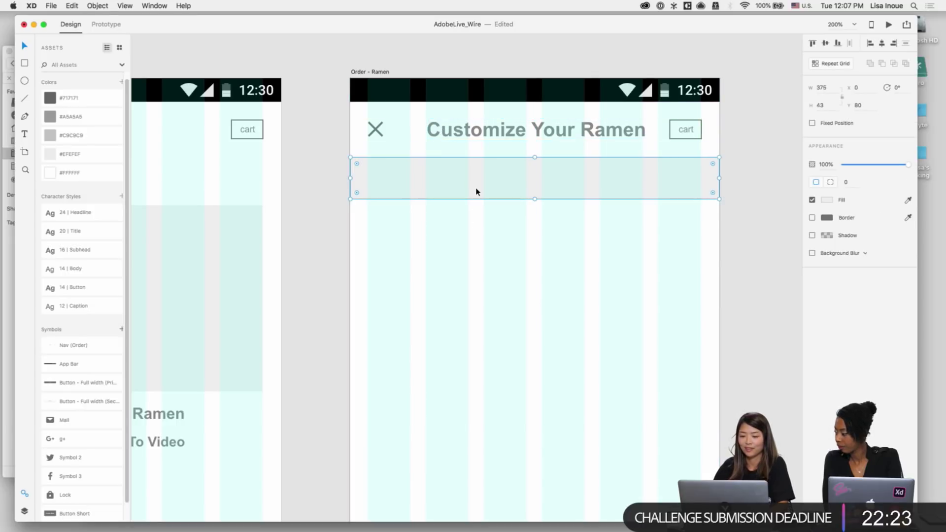
drag(476, 189, 476, 189)
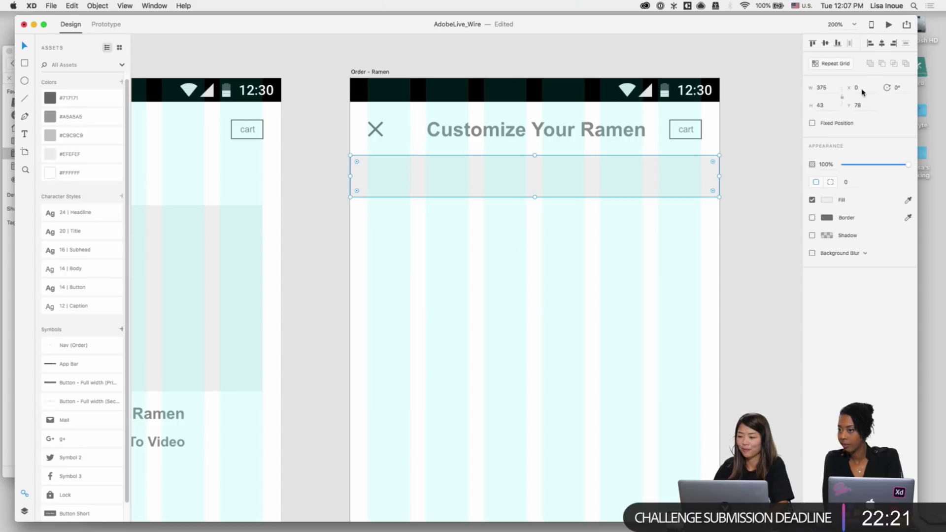
click(830, 106)
text(50)
key(Return)
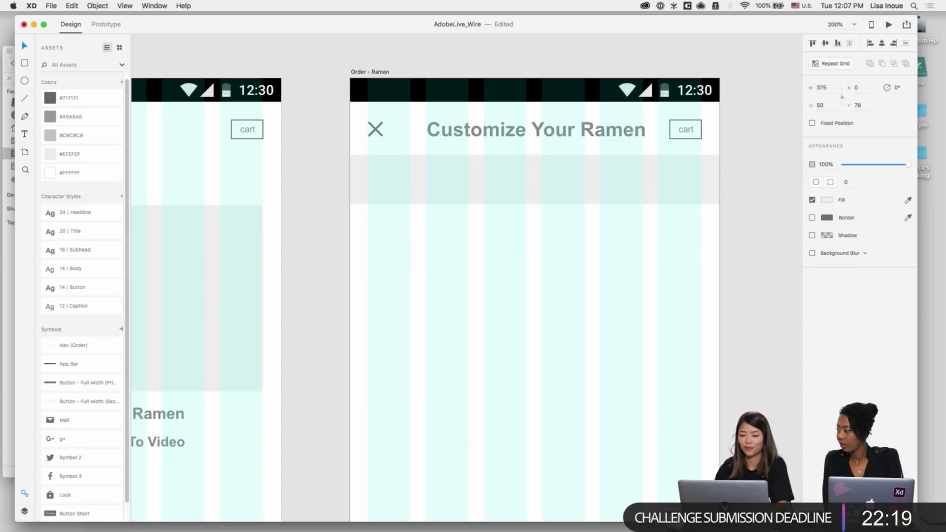
click(648, 295)
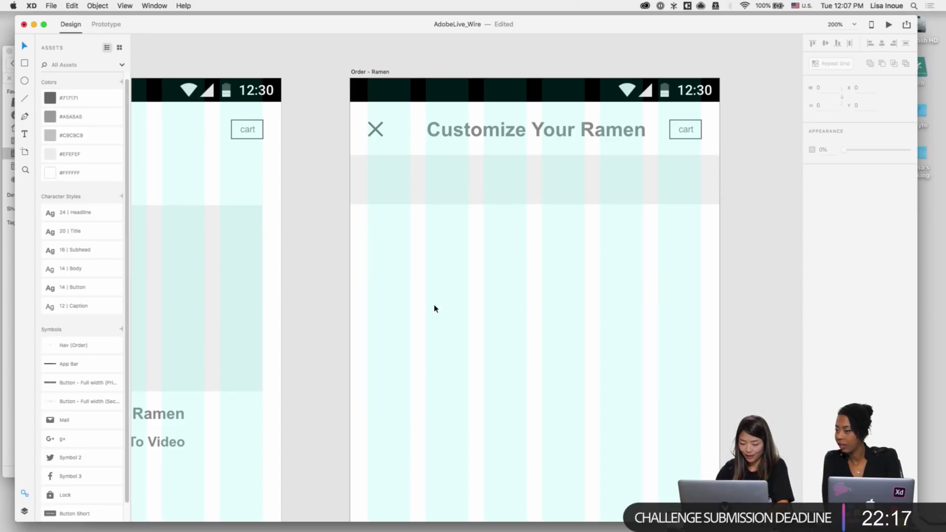
Step: Examine the soup choices under "1 - Pick Soup" on the Ramen Flow reference artboard
scroll(434, 308, down, 5)
scroll(434, 308, up, 10)
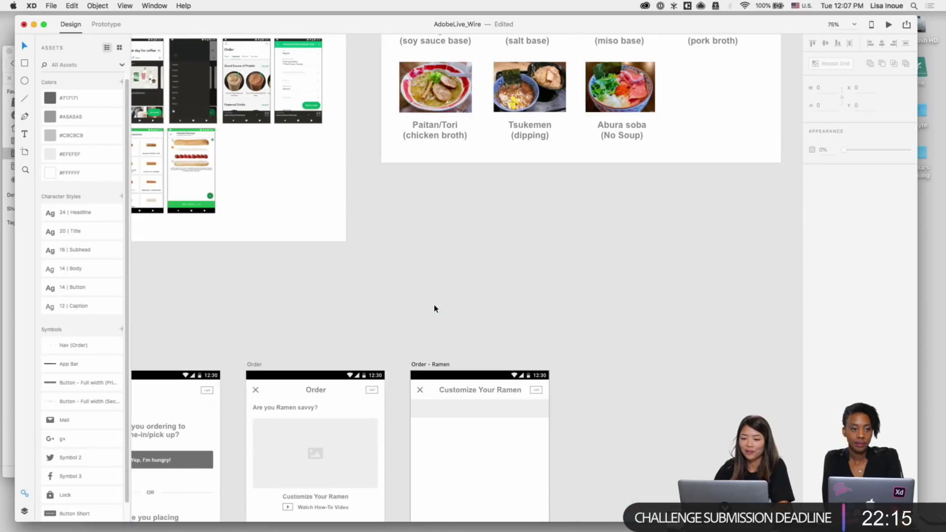
scroll(434, 309, right, 5)
scroll(435, 309, up, 2)
scroll(434, 308, right, 3)
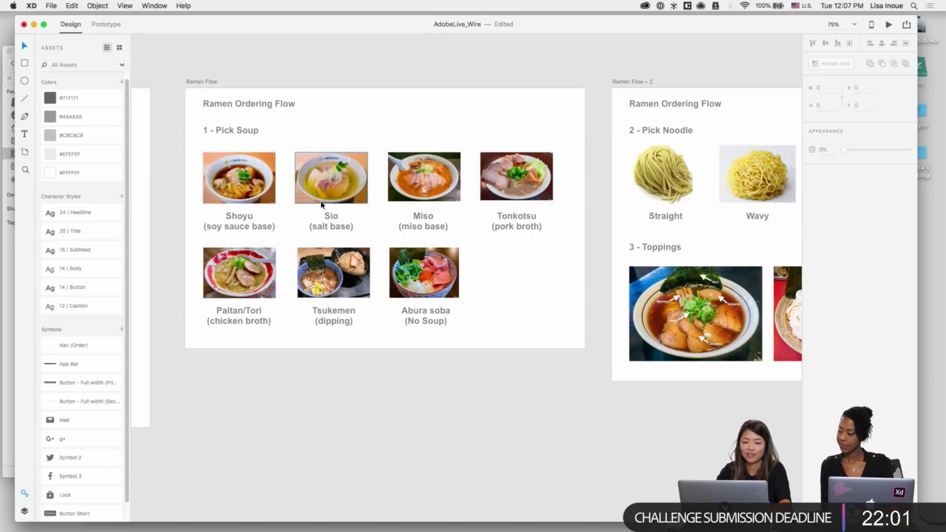
scroll(321, 205, up, 3)
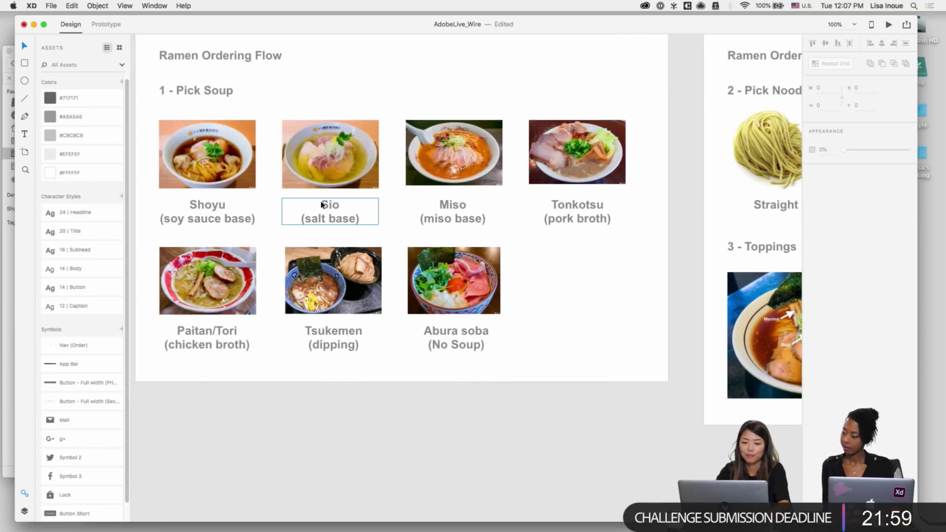
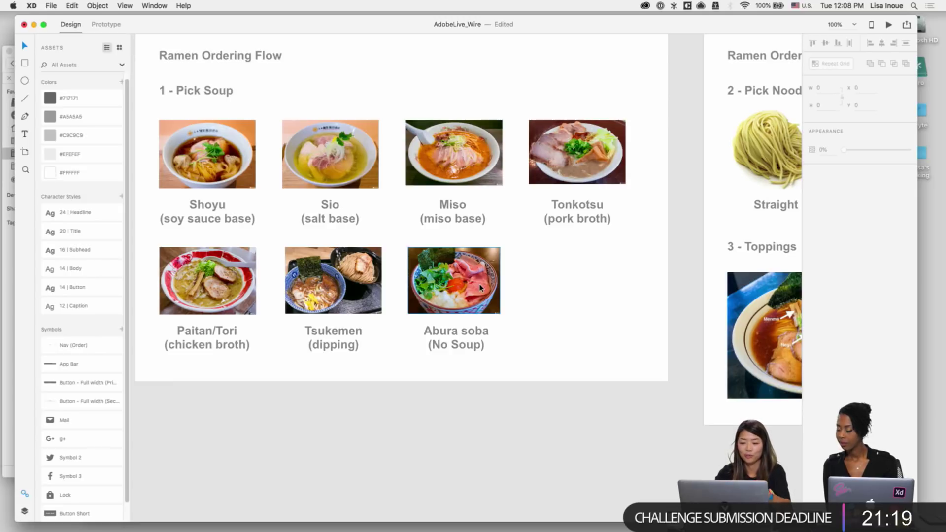
scroll(566, 334, up, 1)
scroll(567, 334, left, 1)
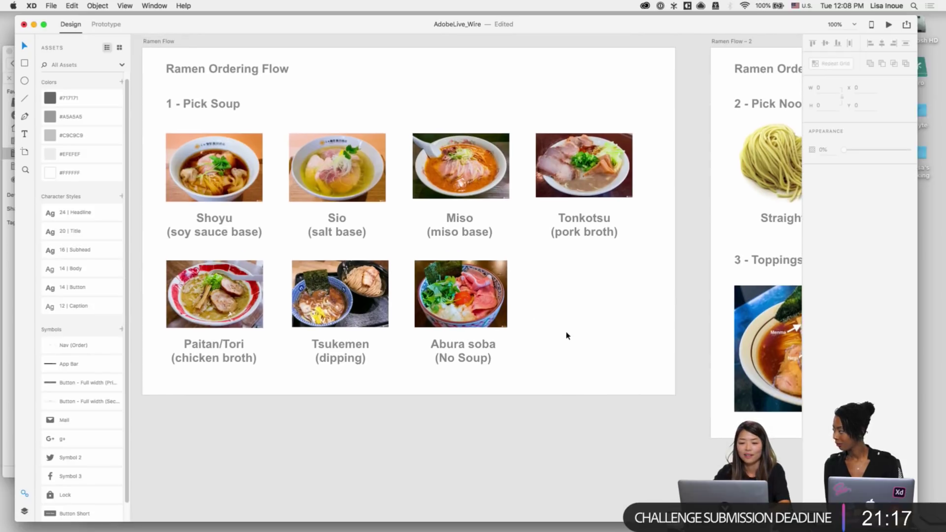
scroll(567, 335, right, 1)
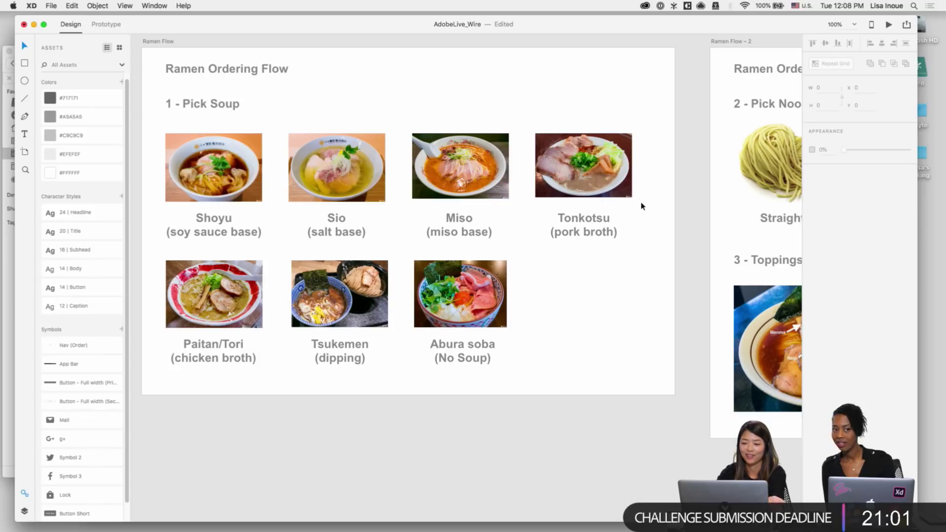
scroll(572, 123, down, 1)
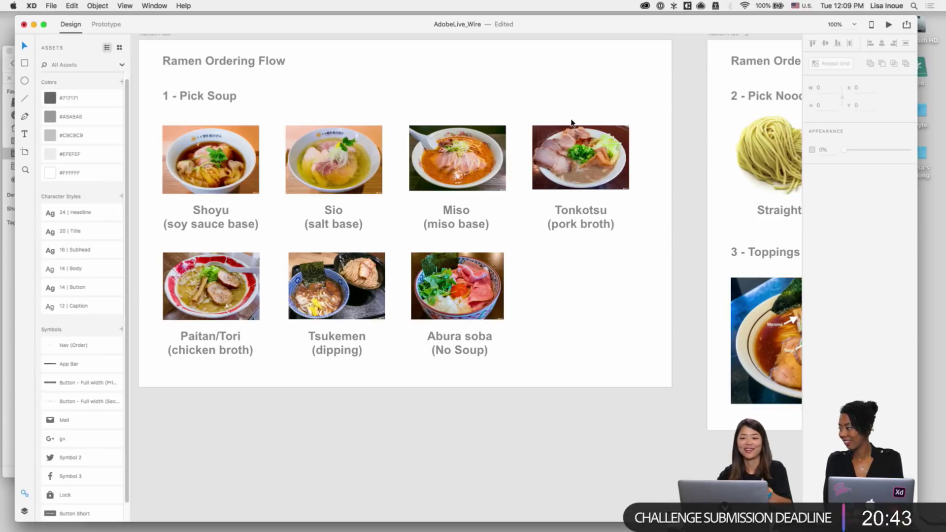
Step: Examine the noodle and topping choices on the second Ramen Ordering Flow reference artboard
scroll(549, 324, right, 2)
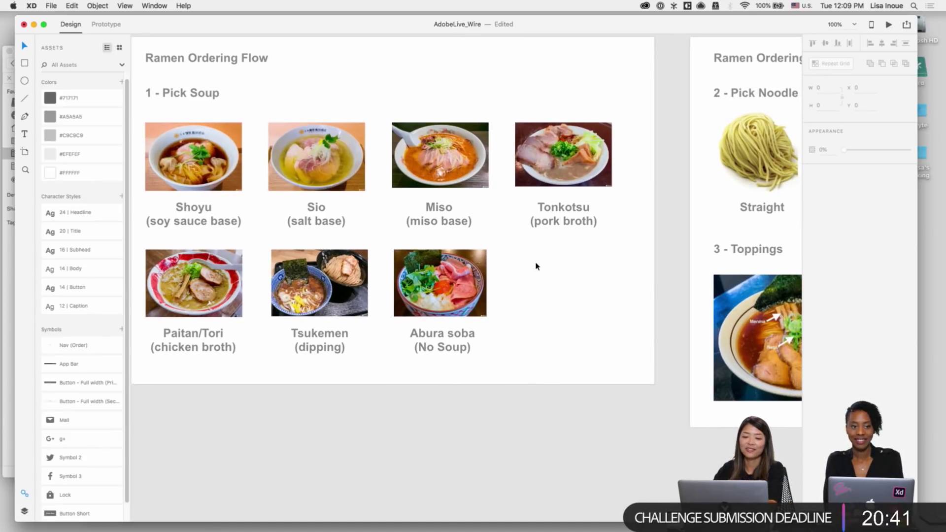
scroll(358, 231, right, 5)
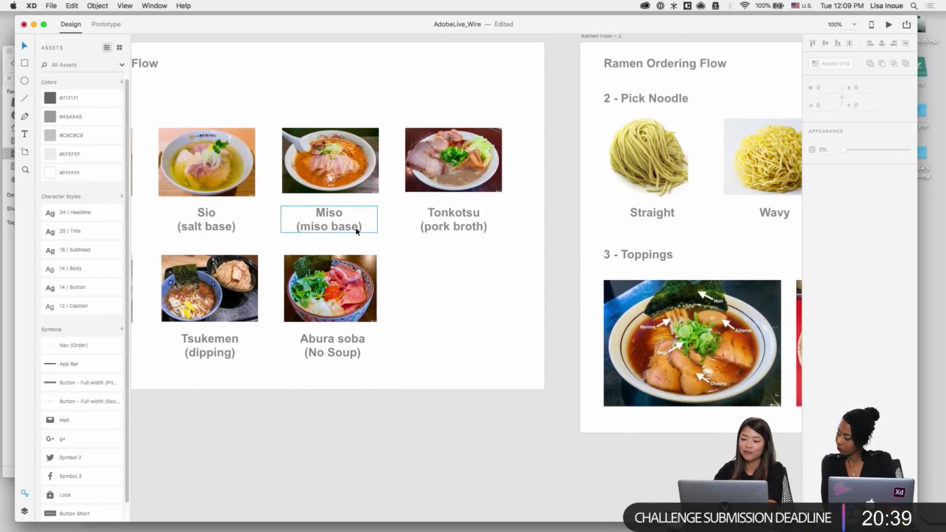
scroll(358, 231, right, 6)
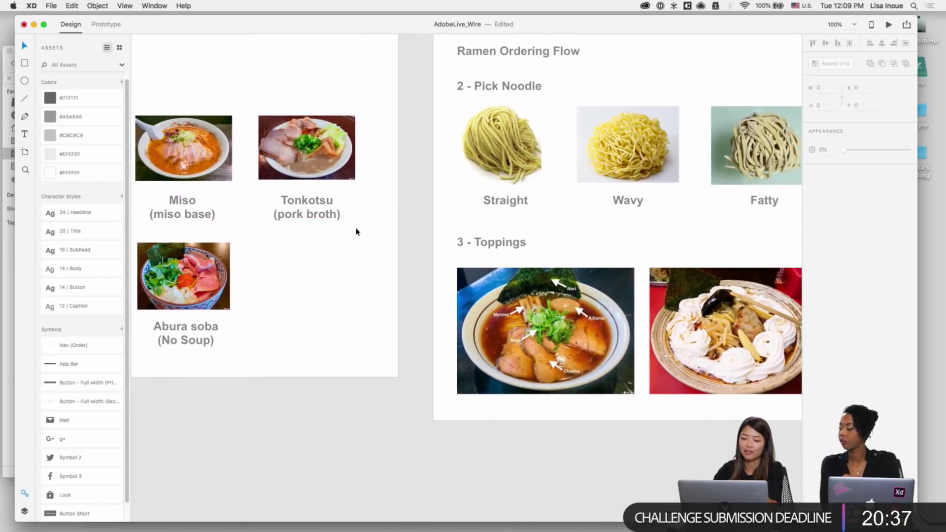
scroll(357, 231, right, 2)
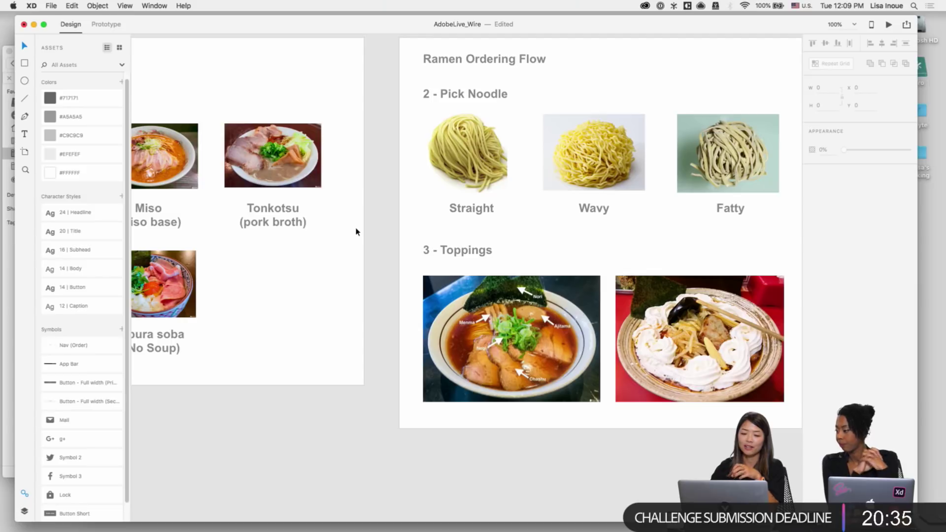
scroll(402, 170, right, 2)
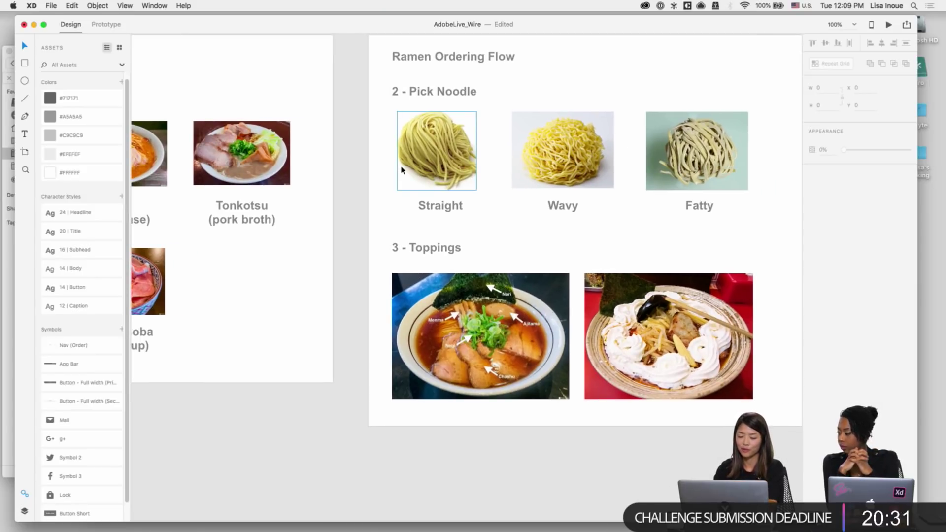
Step: Examine the labelled toppings in the two ramen photos under "3 - Toppings" and compare them with the noodle and soup choices
scroll(402, 171, right, 1)
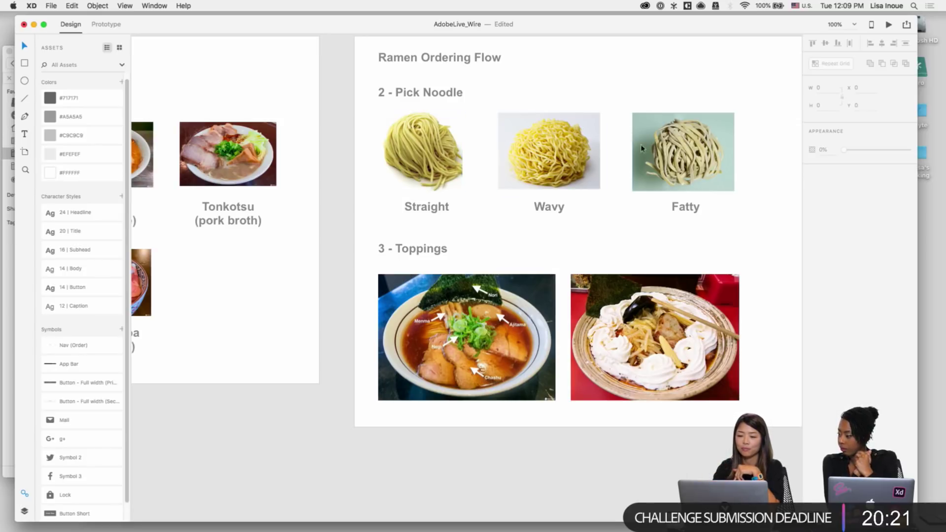
scroll(582, 98, right, 2)
scroll(572, 110, right, 3)
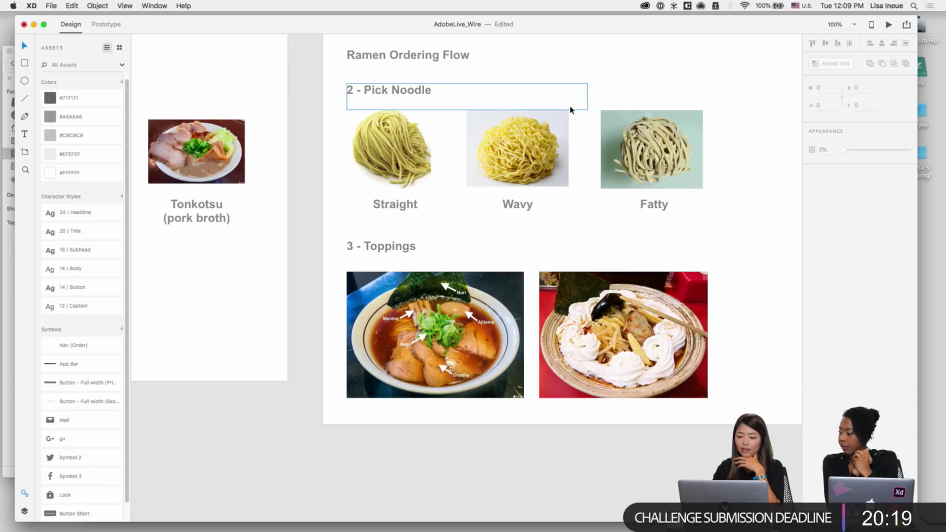
key(super+2)
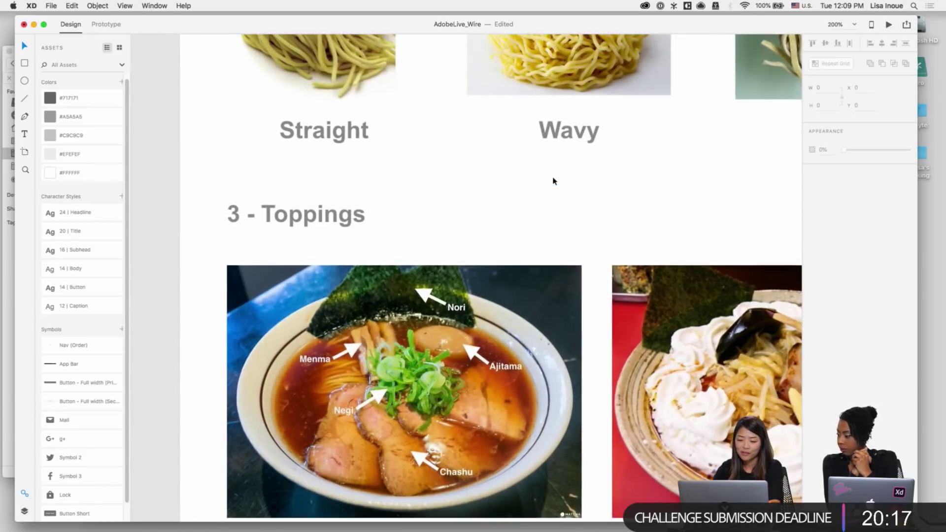
scroll(553, 180, down, 3)
key(super+equal)
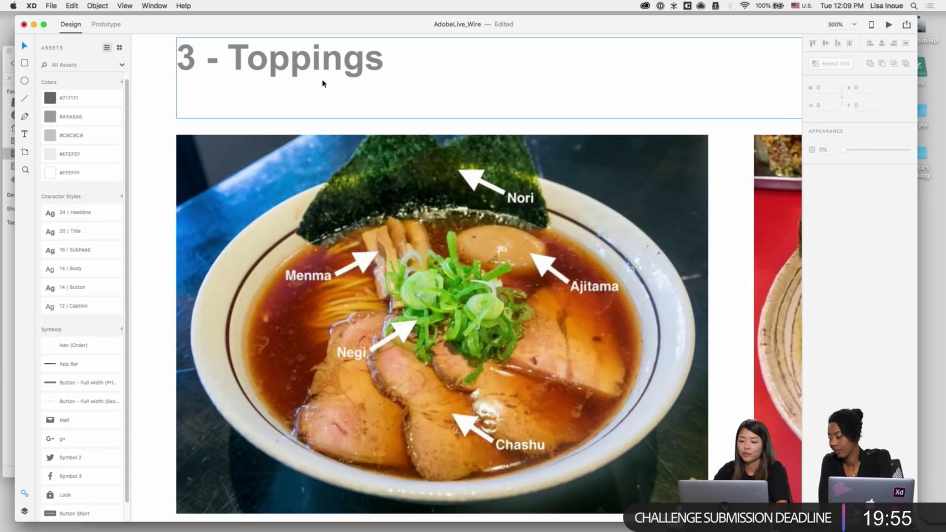
scroll(323, 83, down, 3)
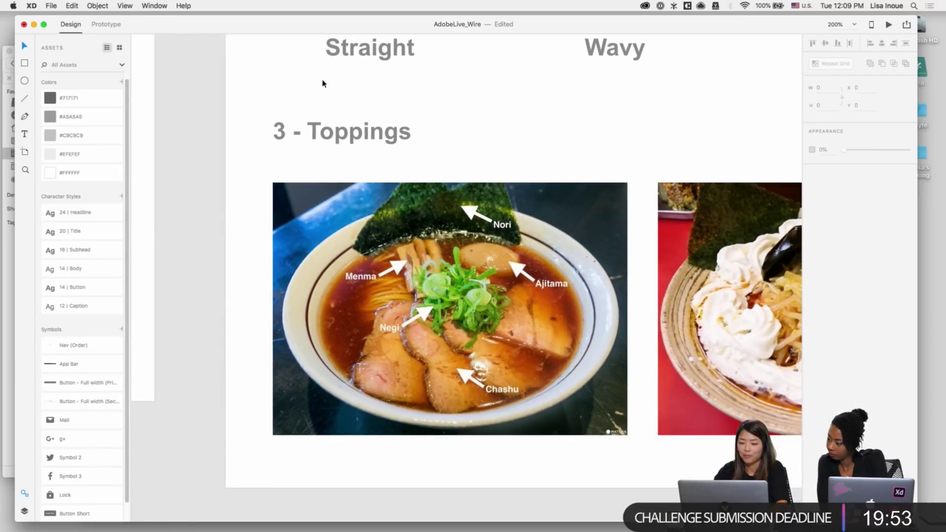
scroll(345, 89, right, 3)
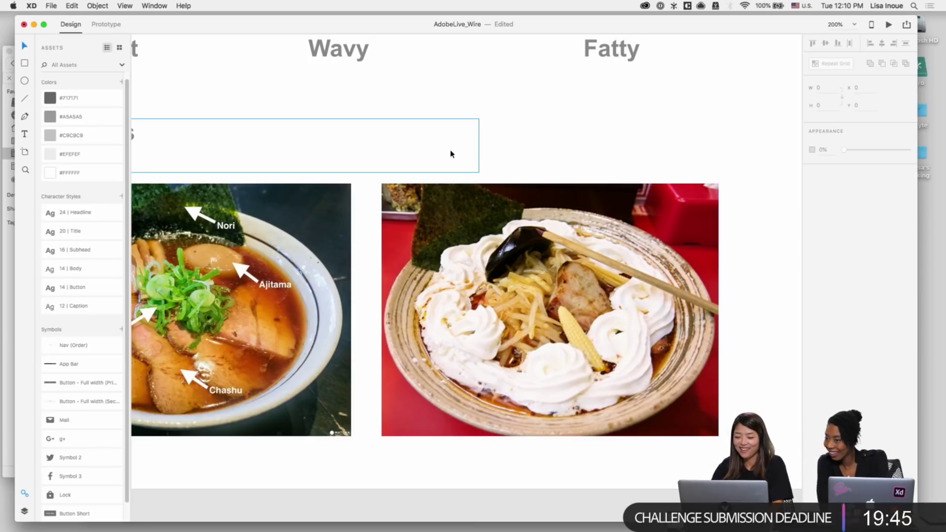
key(super+minus)
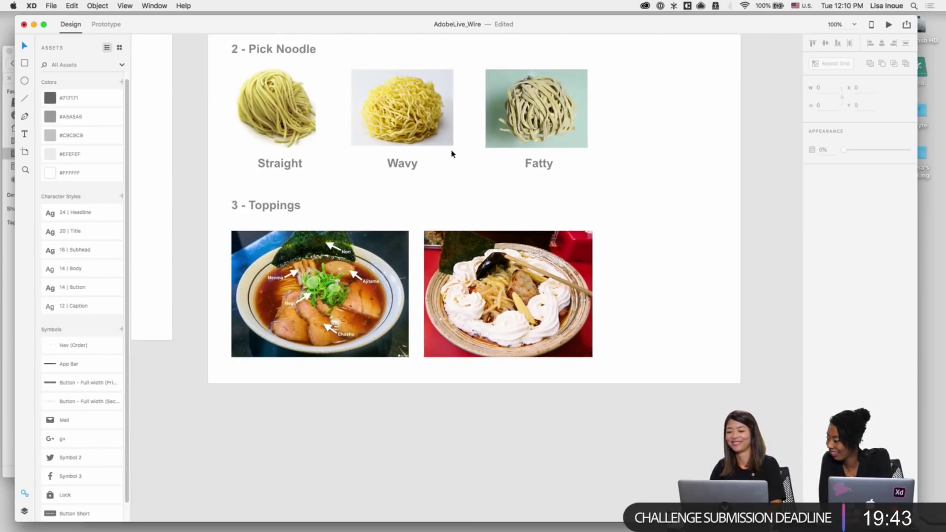
scroll(468, 162, up, 1)
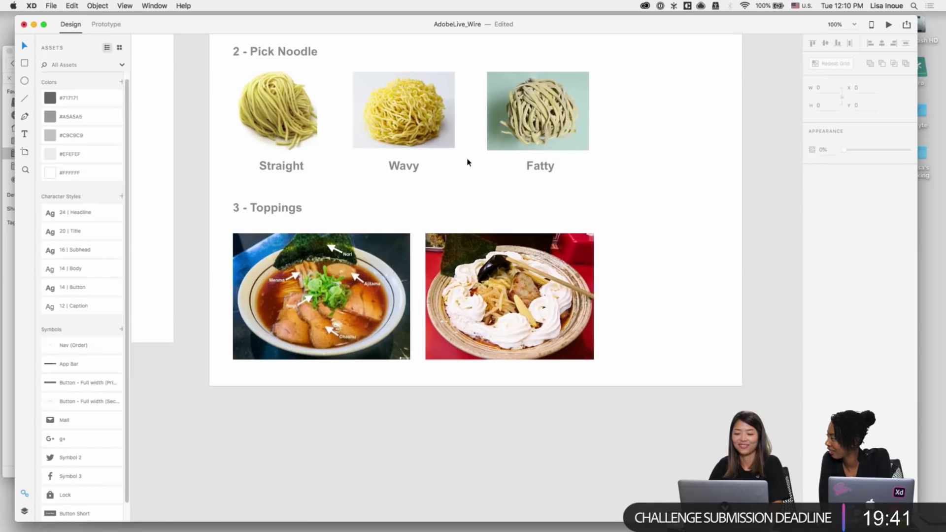
scroll(467, 163, left, 3)
scroll(468, 162, up, 2)
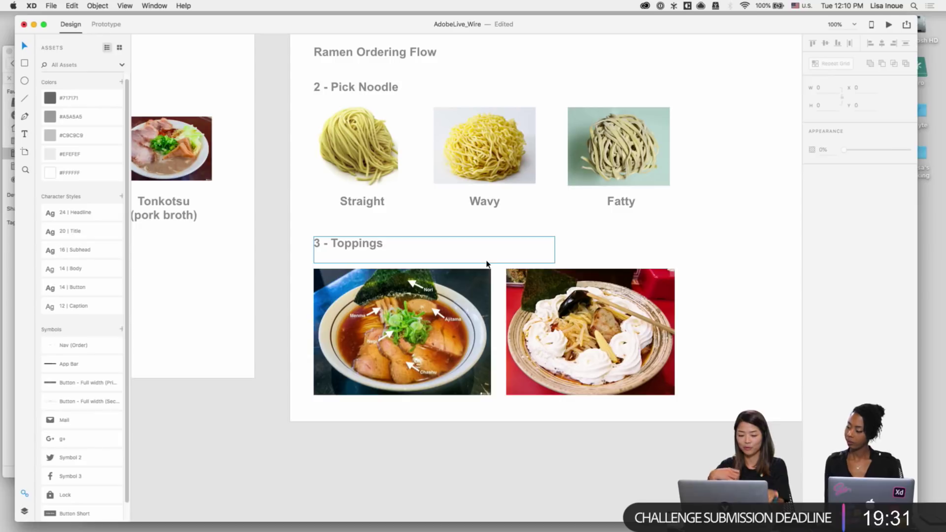
scroll(534, 275, down, 3)
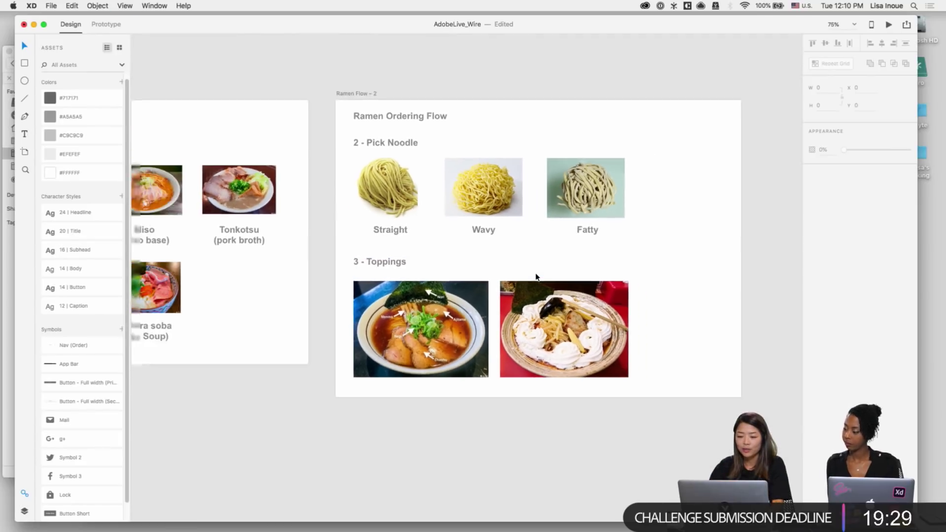
scroll(536, 277, left, 10)
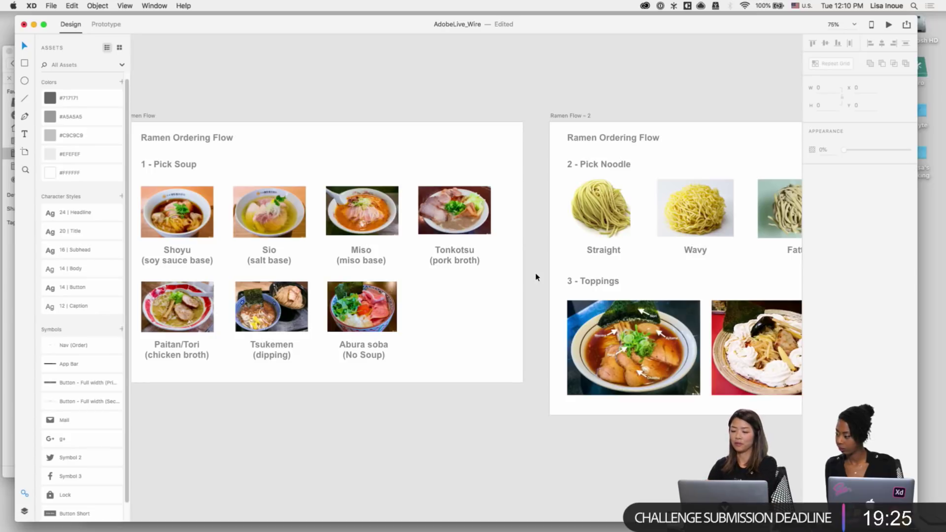
scroll(558, 360, left, 3)
Step: Draw a small circle of about 10 by 10 in the gray bar on the Order - Ramen artboard
scroll(558, 359, down, 10)
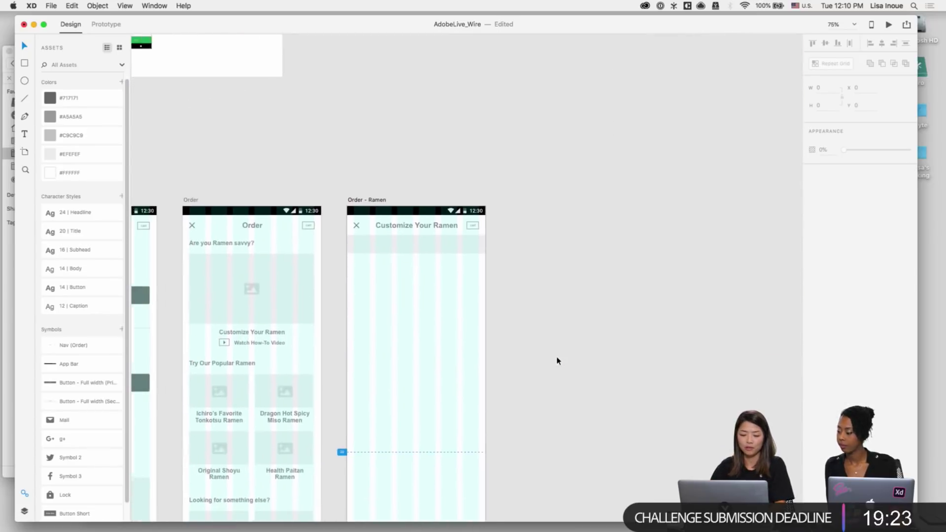
scroll(509, 355, up, 5)
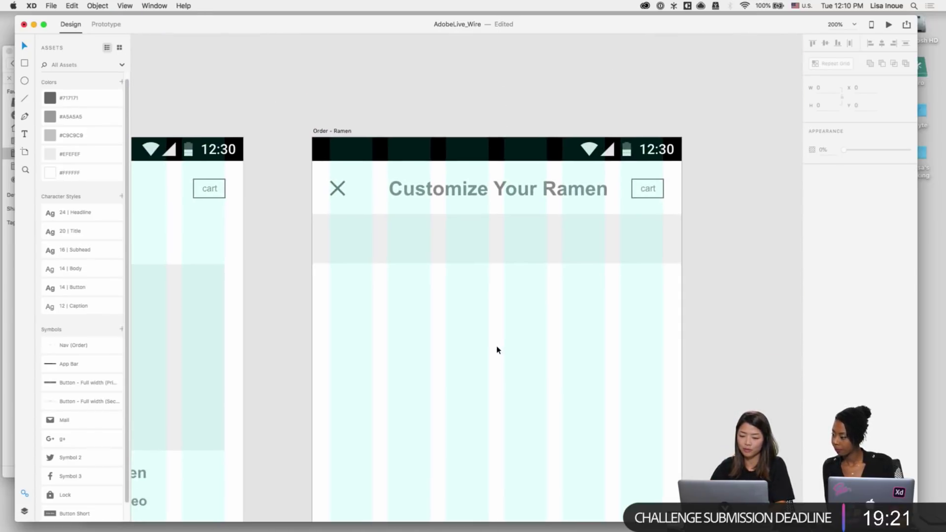
click(367, 245)
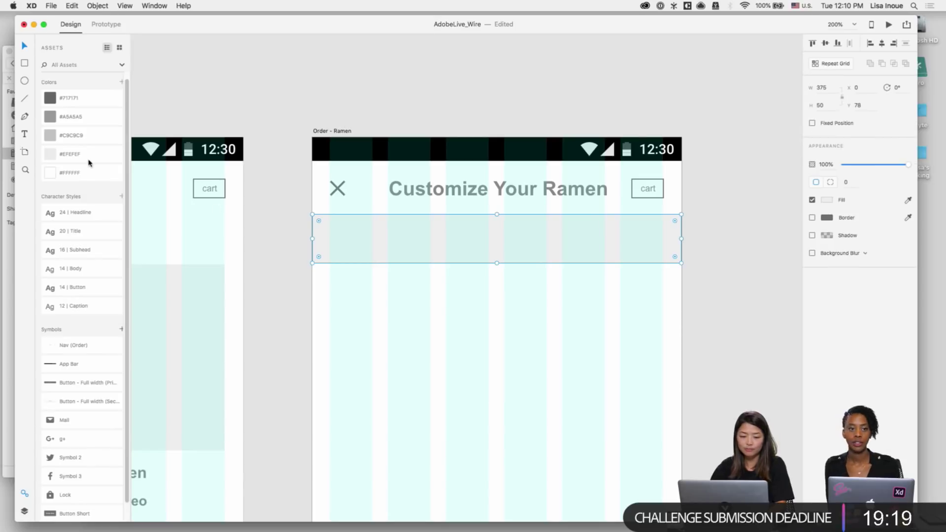
click(24, 80)
drag(355, 229, 365, 240)
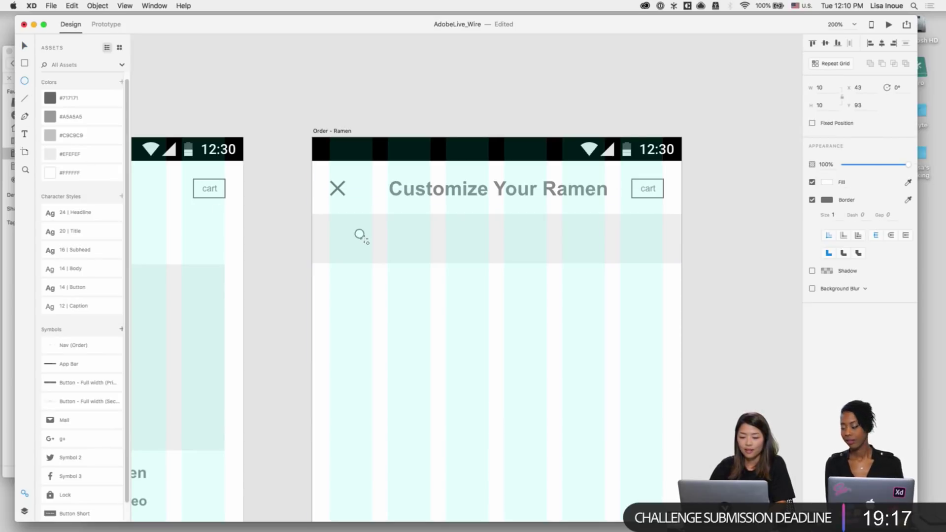
Step: Remove the small circle's border, fill it with the darkest saved gray and move it to X 33
click(812, 200)
click(827, 182)
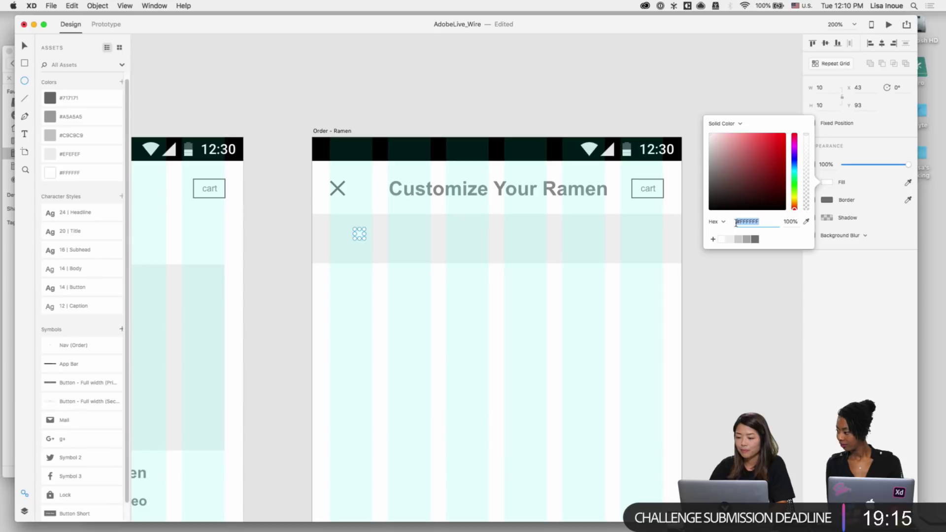
click(755, 239)
text(vv)
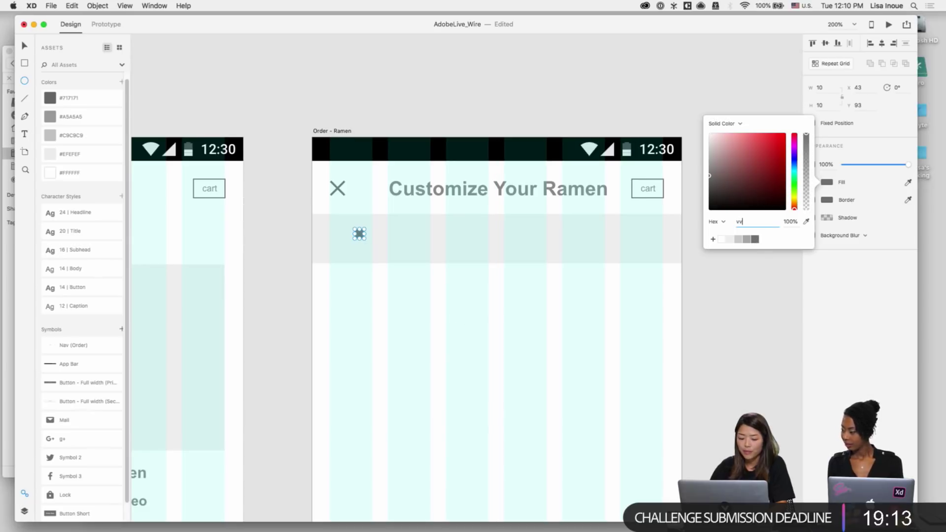
scroll(365, 236, up, 3)
text(v)
click(343, 226)
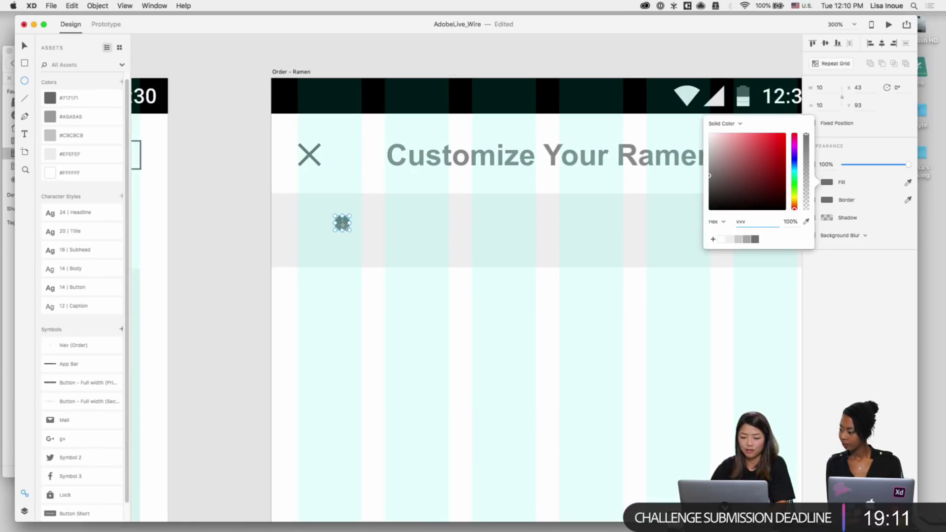
drag(342, 224, 331, 228)
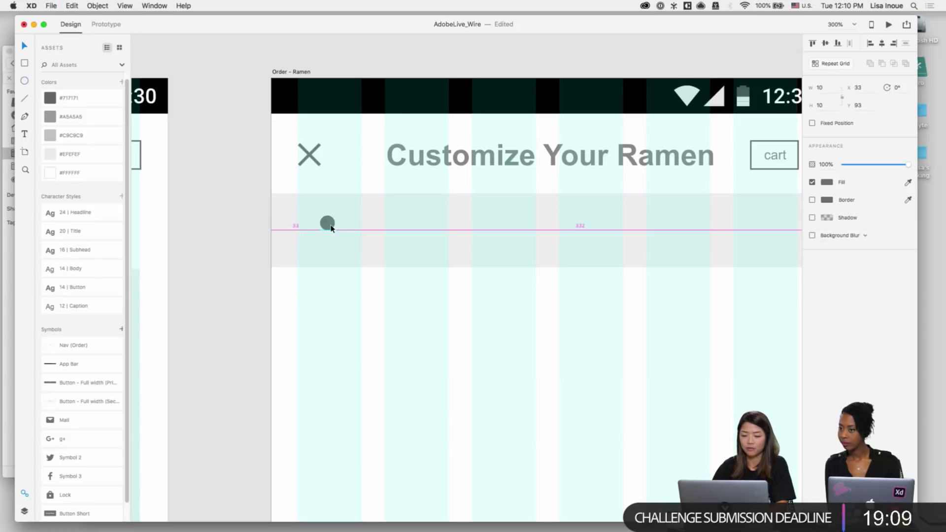
Step: Add a "Soup" label in the 12 | Caption style, make it bold and center it beneath the circle
key(t)
click(311, 245)
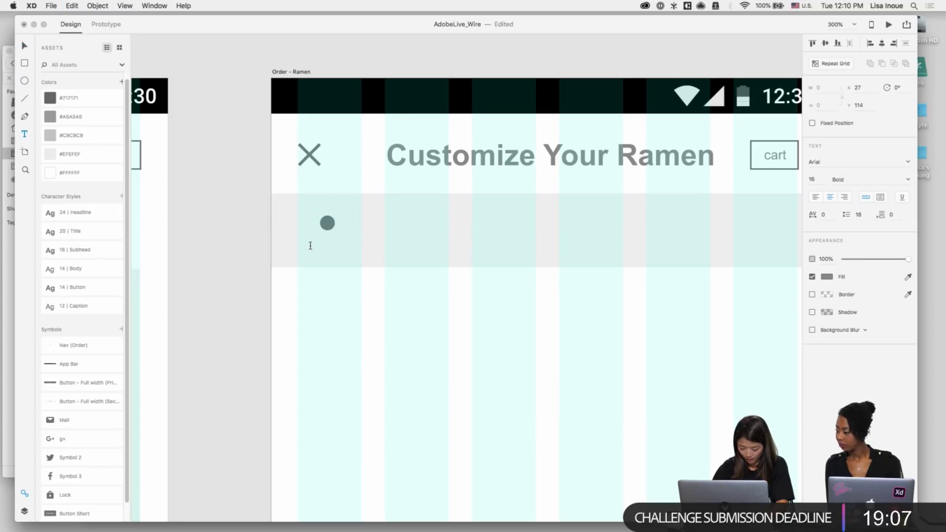
text(Soup)
key(Escape)
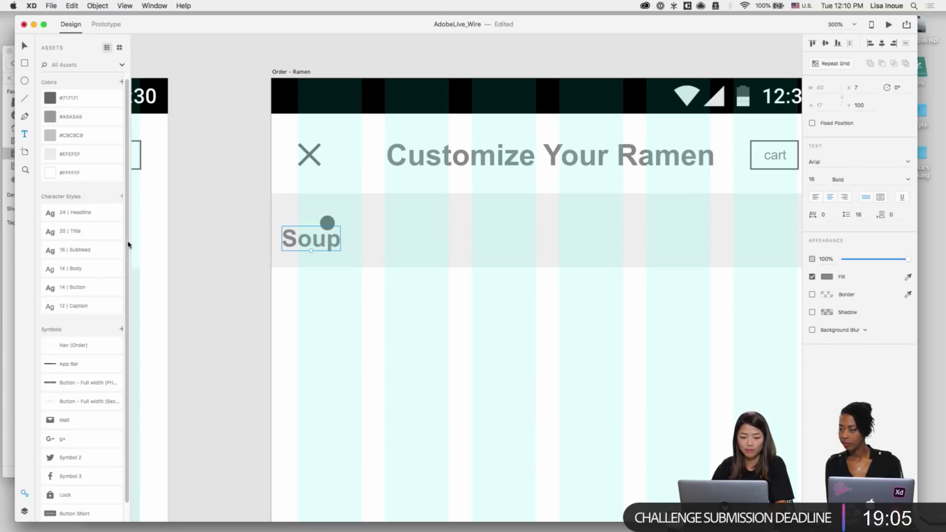
click(58, 306)
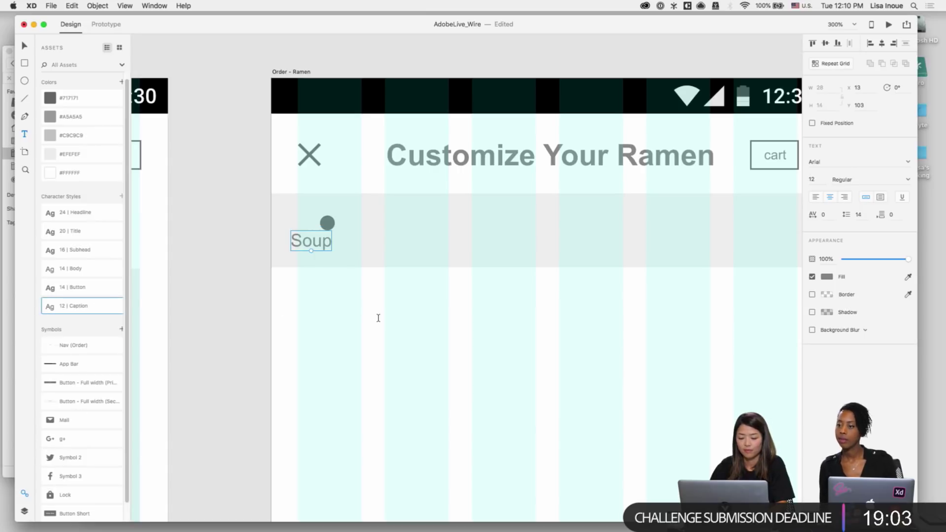
key(super+b)
key(v)
click(683, 290)
Step: Duplicate the "Soup" label along the gray bar and change the copy's text to "Noodle"
drag(332, 250, 457, 252)
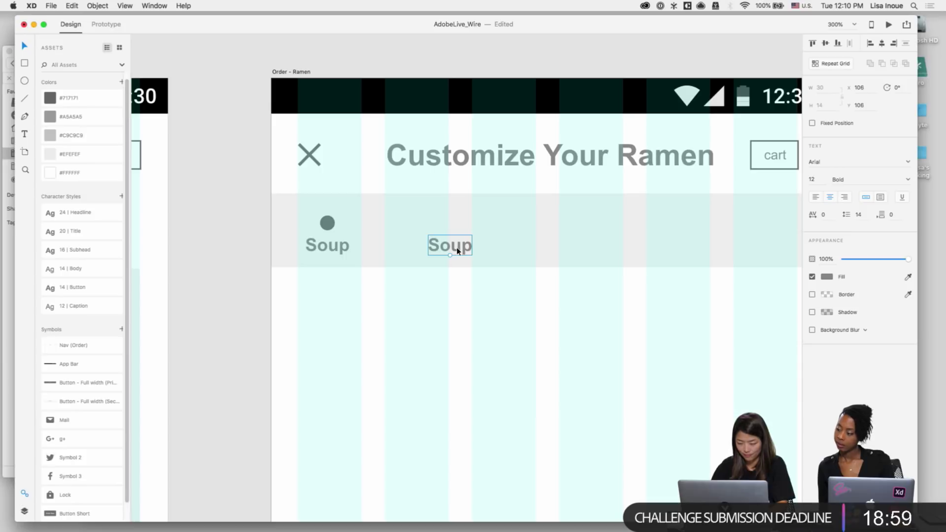
double_click(458, 249)
text(Noodles)
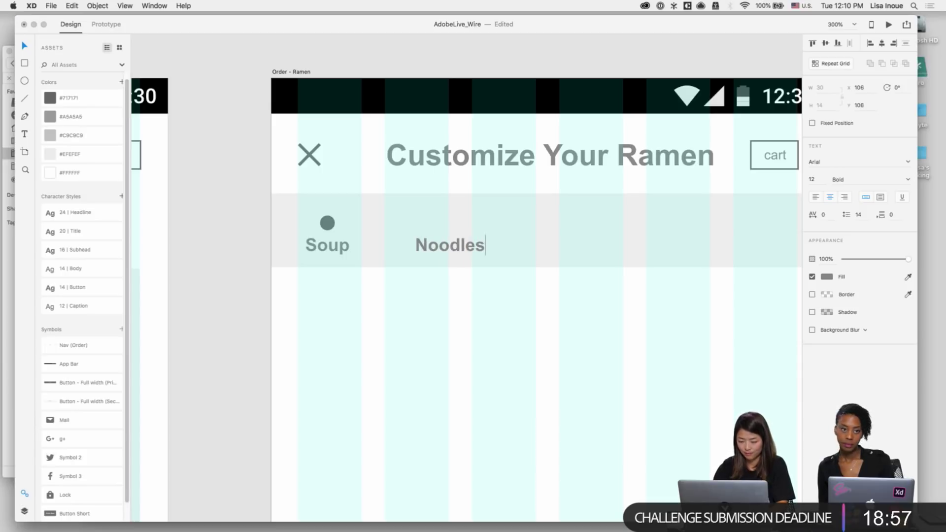
key(BackSpace)
key(Escape)
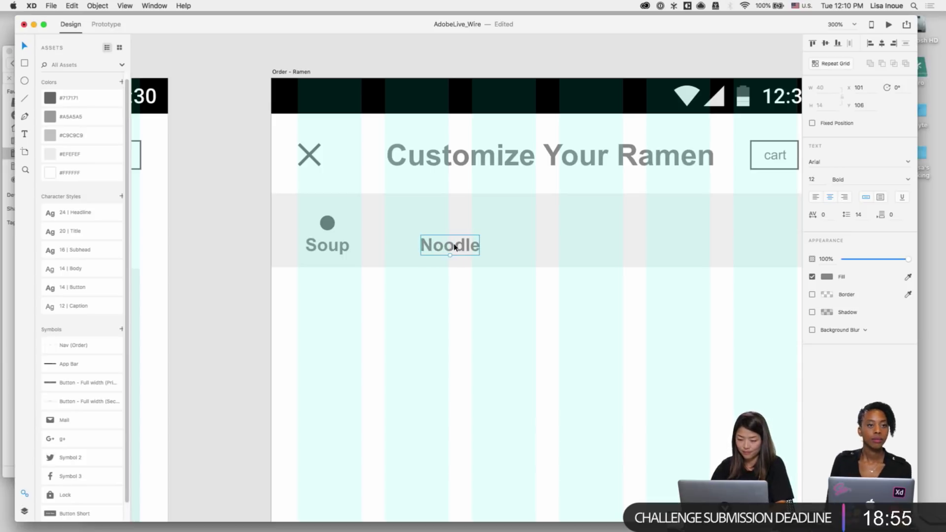
Step: Duplicate the "Noodle" label farther along the gray bar and change the copy's text to "Topping"
drag(455, 256, 583, 258)
double_click(579, 249)
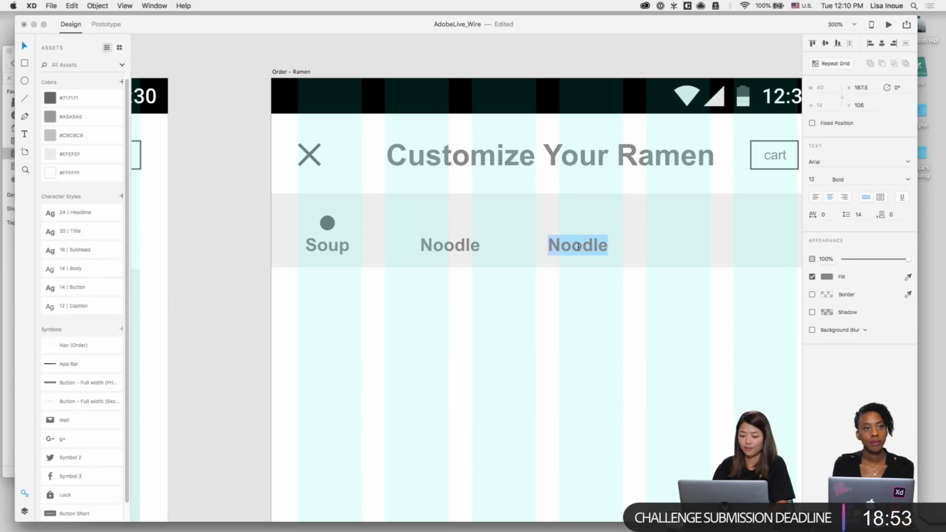
text(Tp)
key(BackSpace)
text(opping)
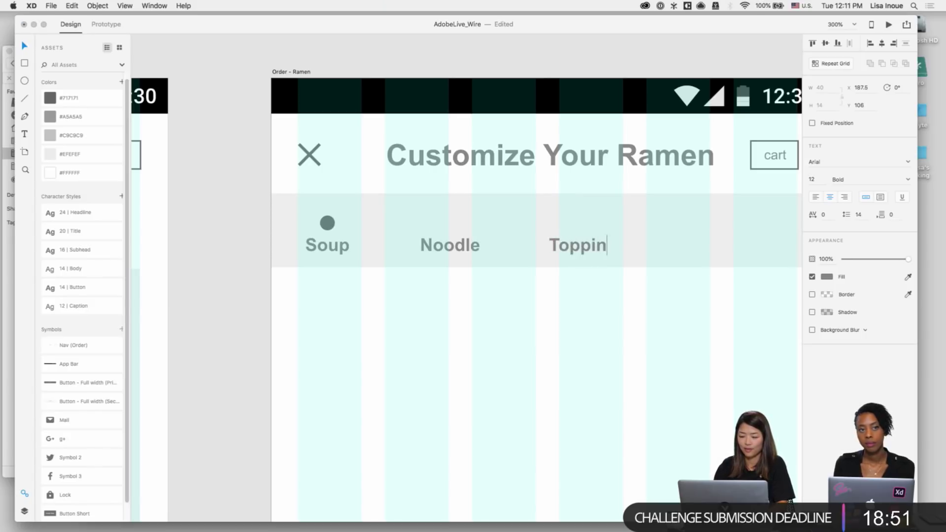
key(Escape)
Step: Duplicate the "Topping" label toward the end of the gray bar, change its text to "Summary" and nudge it to X 302
scroll(582, 287, right, 5)
scroll(583, 287, right, 3)
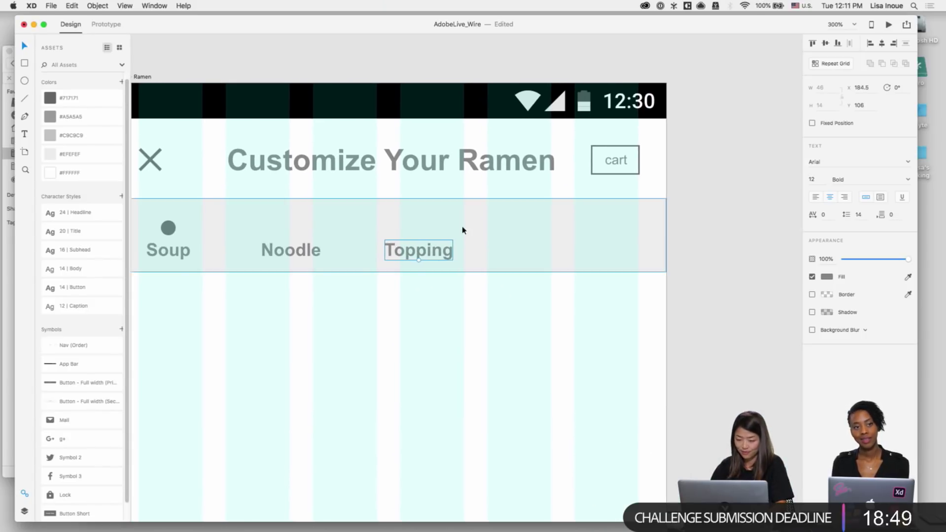
drag(417, 251, 583, 253)
double_click(583, 253)
text(Summary)
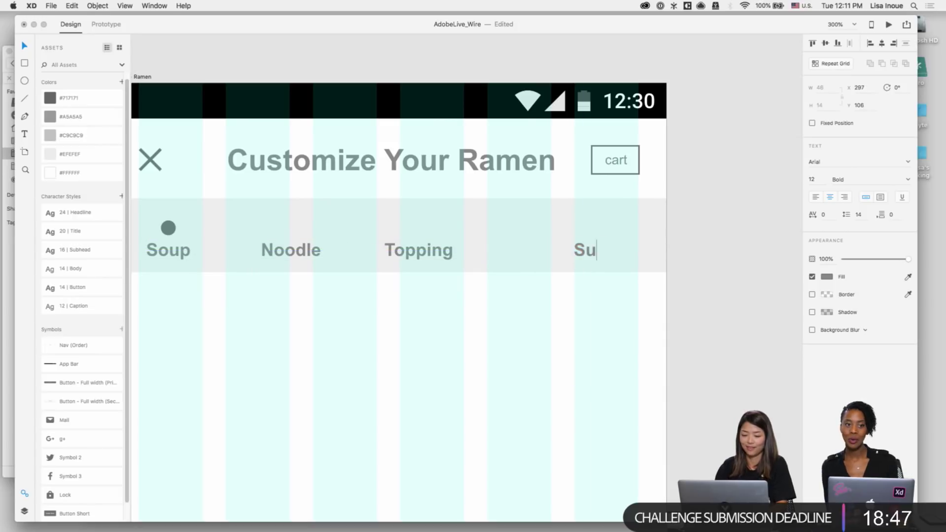
key(Escape)
key(Right)
key(Right)
key(Right)
key(Right)
key(Right)
key(Right)
key(Right)
key(Right)
key(Right)
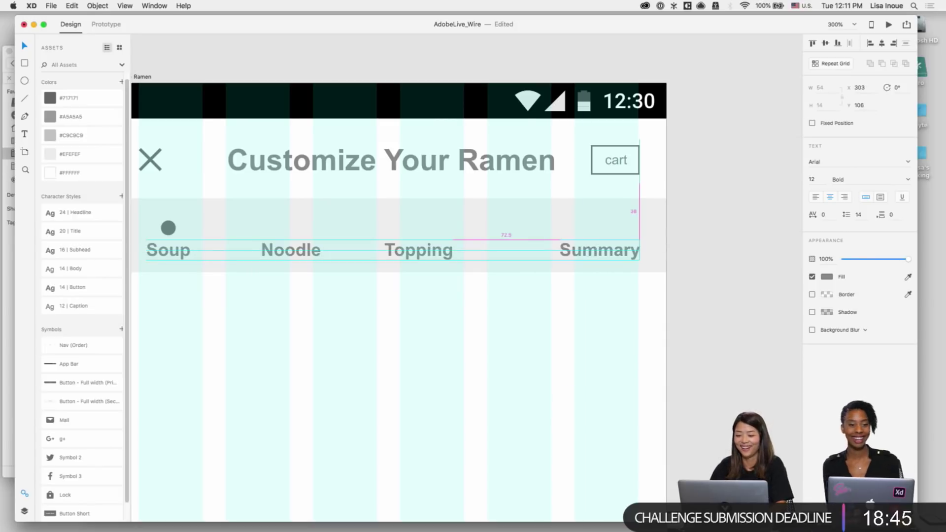
Step: Distribute the Soup, Noodle, Topping and Summary labels evenly in the horizontal direction
scroll(337, 286, left, 3)
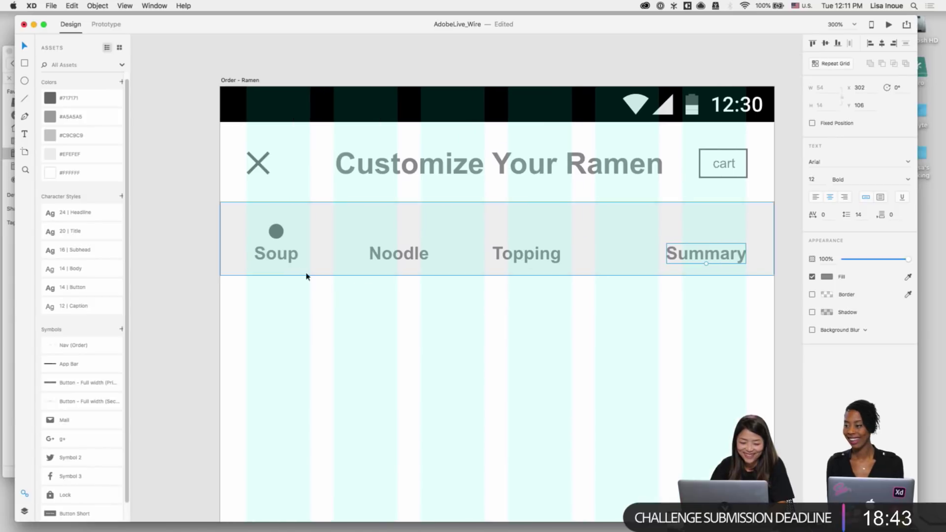
click(281, 260)
shift+click(404, 256)
shift+click(519, 257)
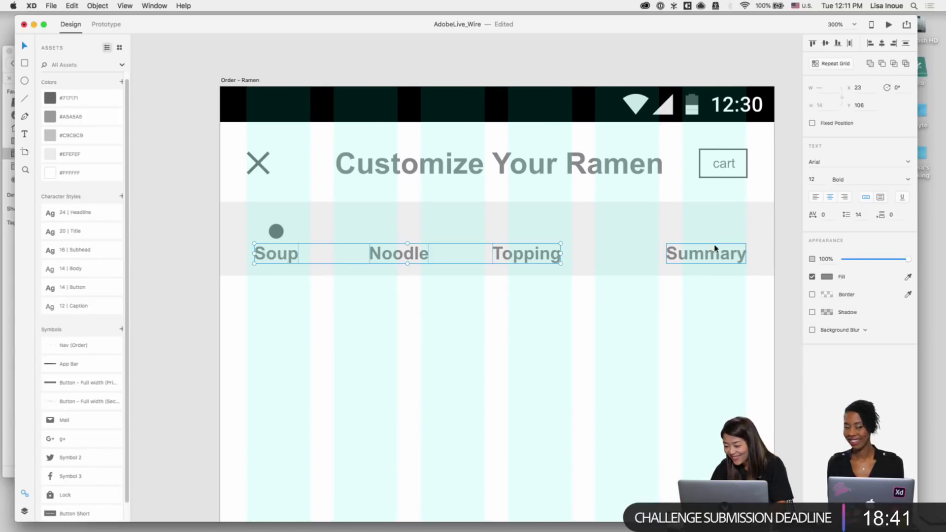
shift+click(716, 249)
click(849, 43)
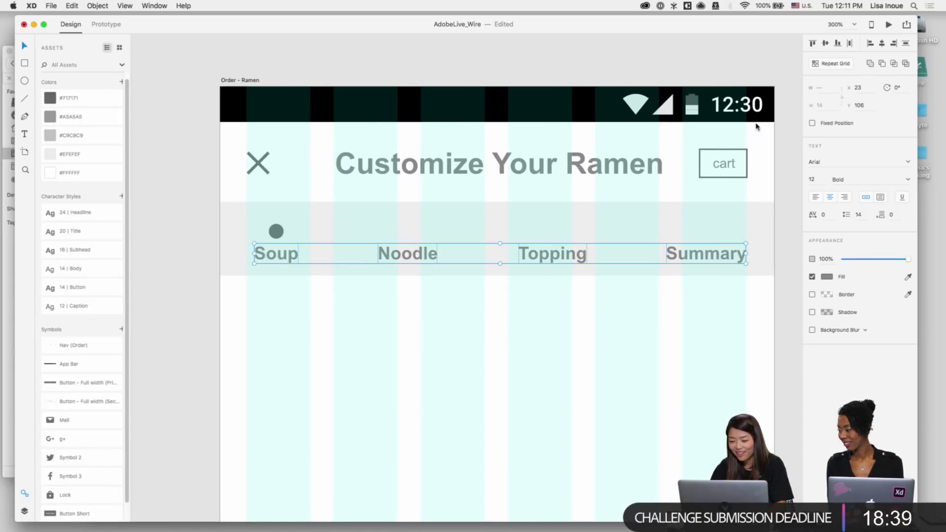
click(380, 334)
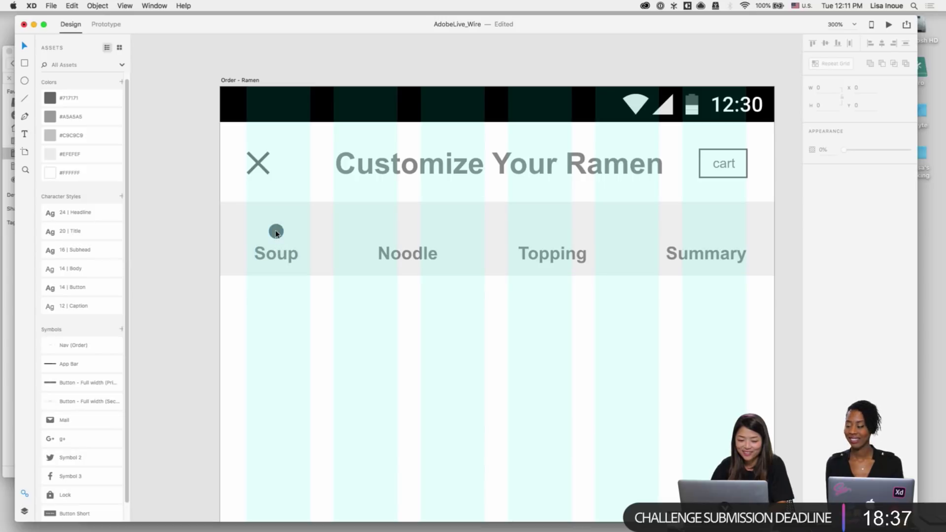
Step: Copy the small circle above the Noodle, Topping and Summary labels, centering each copy over its label
drag(276, 235, 409, 230)
drag(408, 230, 706, 226)
click(646, 407)
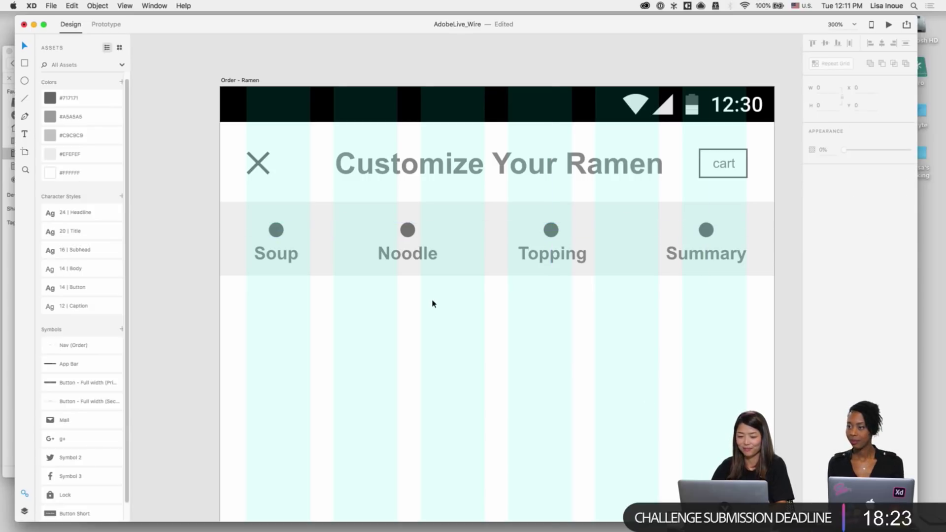
Step: Draw a horizontal line from the Soup circle to the Summary circle and move it behind all four circles in the layer order
click(24, 98)
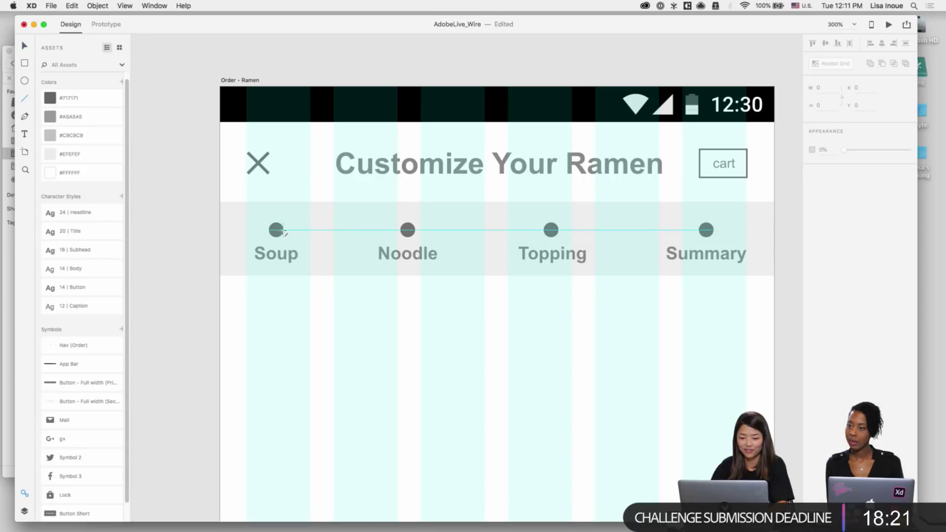
mouse_move(277, 230)
mouse_down()
mouse_move(685, 230)
mouse_move(709, 240)
mouse_up()
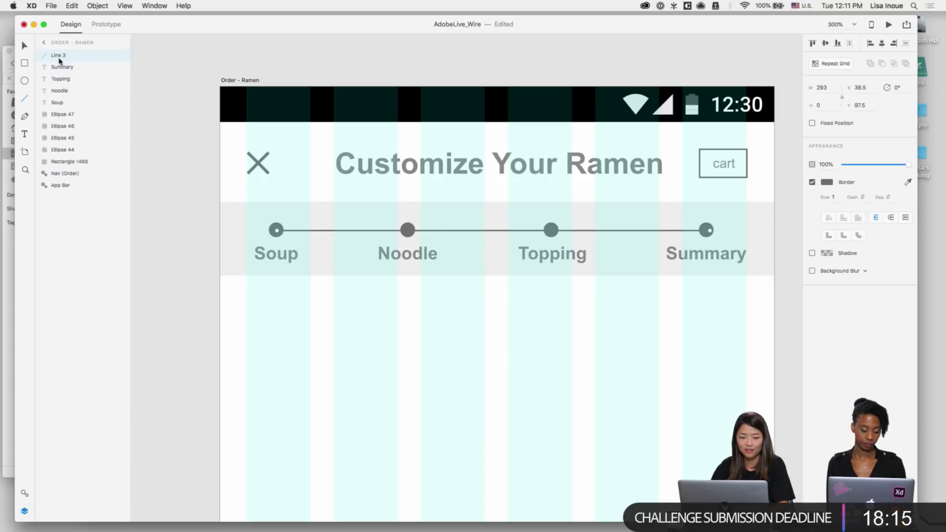
drag(59, 61, 63, 153)
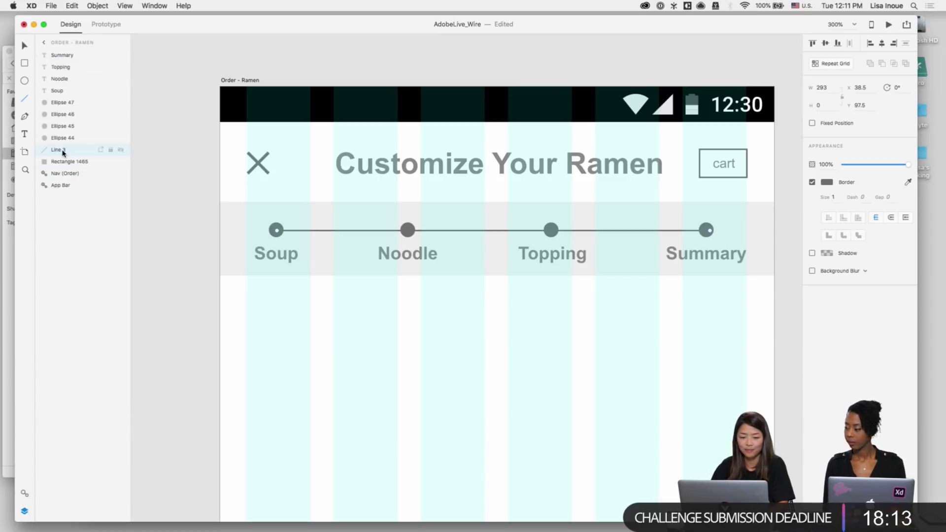
click(384, 355)
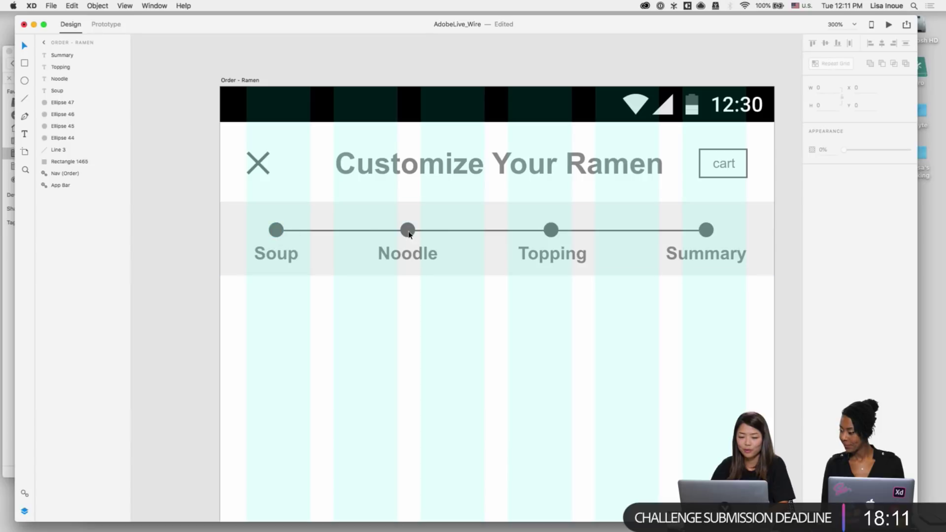
Step: Recolor the connecting line and the Noodle, Topping and Summary circles to light gray #C9C9C9, leaving the Soup circle dark
click(386, 231)
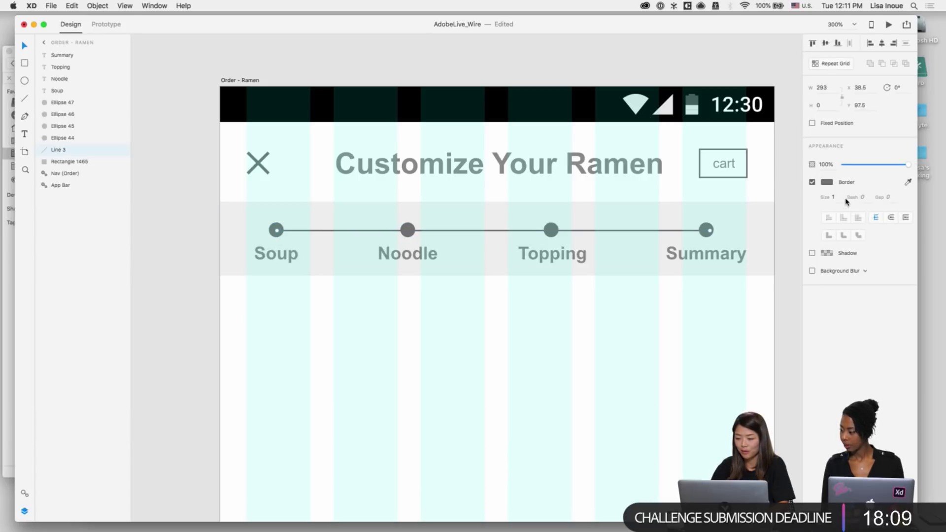
click(827, 182)
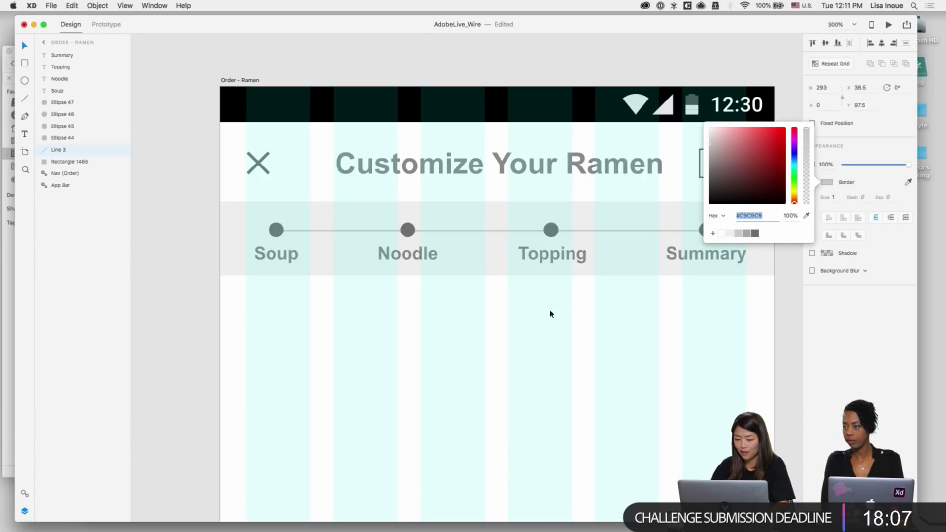
click(410, 230)
shift+click(551, 230)
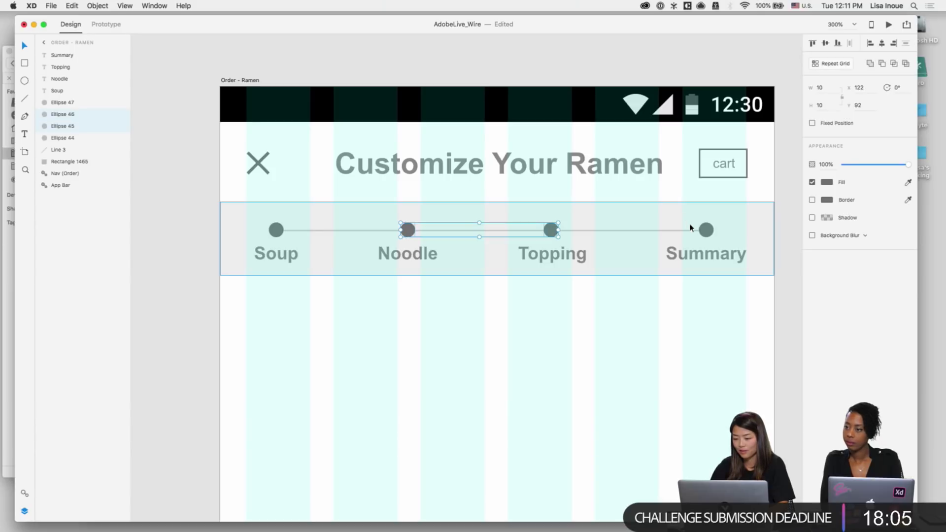
shift+click(712, 229)
click(827, 183)
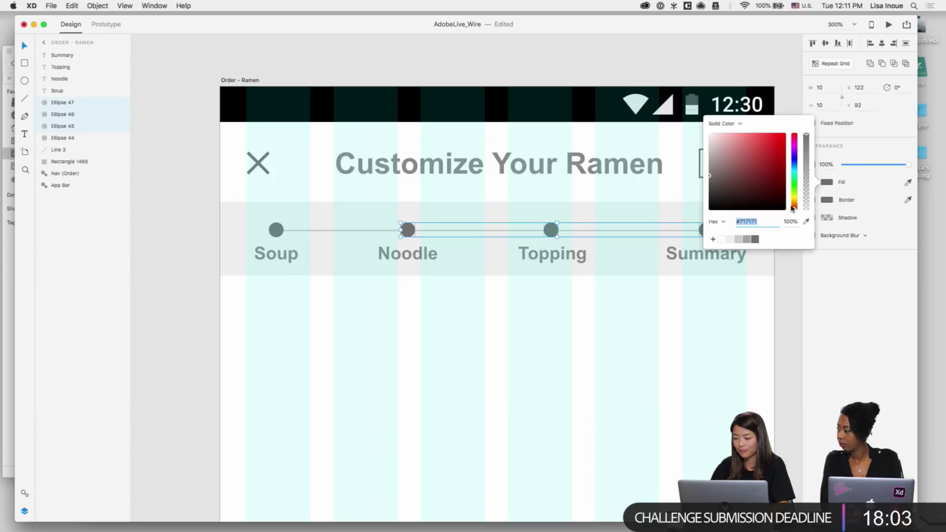
click(740, 240)
click(362, 279)
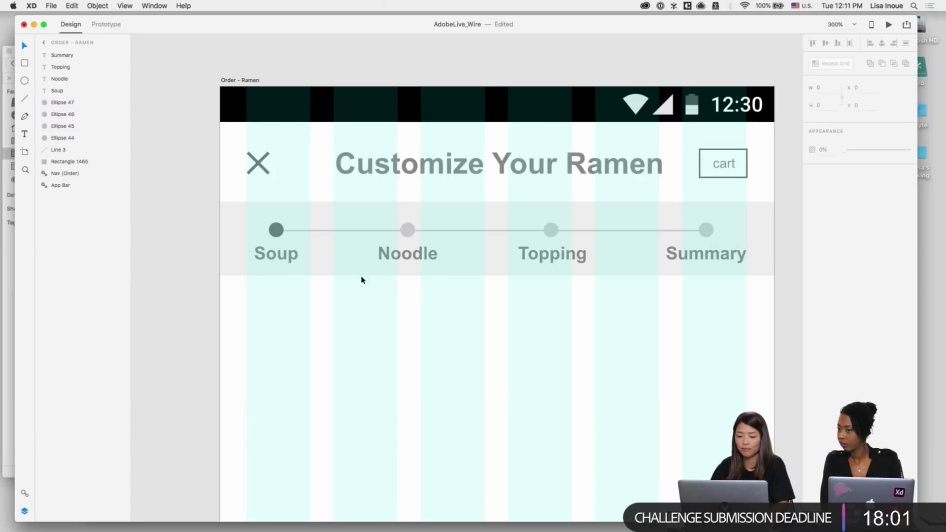
Step: Set the opacity of the Noodle, Topping and Summary labels to 50%
click(278, 255)
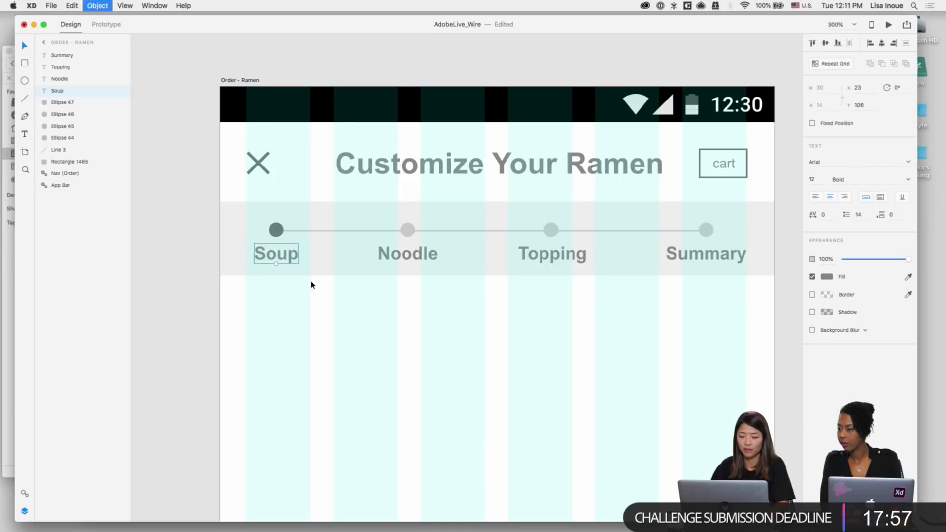
click(393, 261)
shift+click(569, 254)
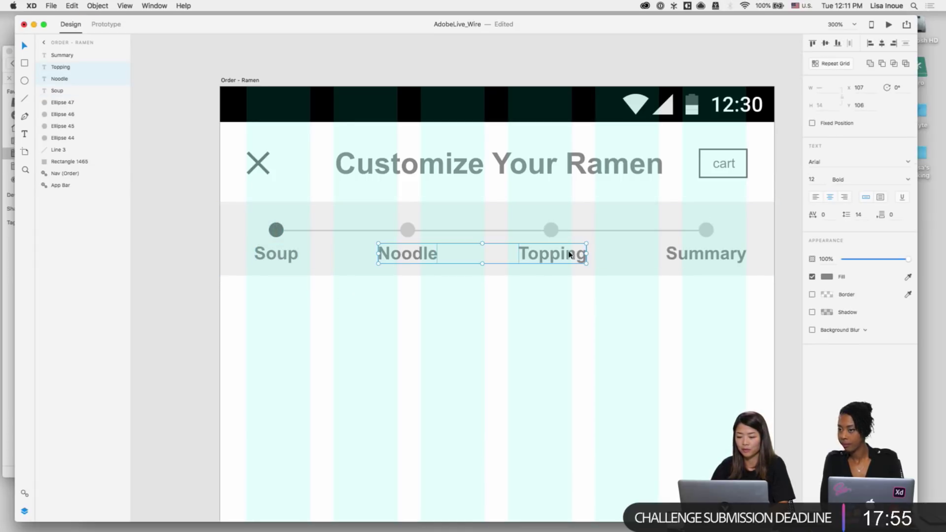
shift+click(689, 260)
key(5)
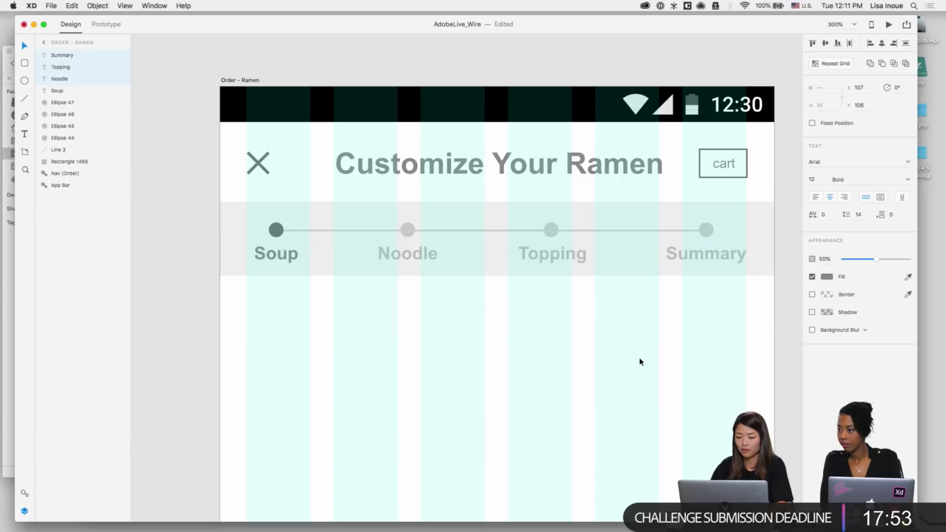
click(622, 362)
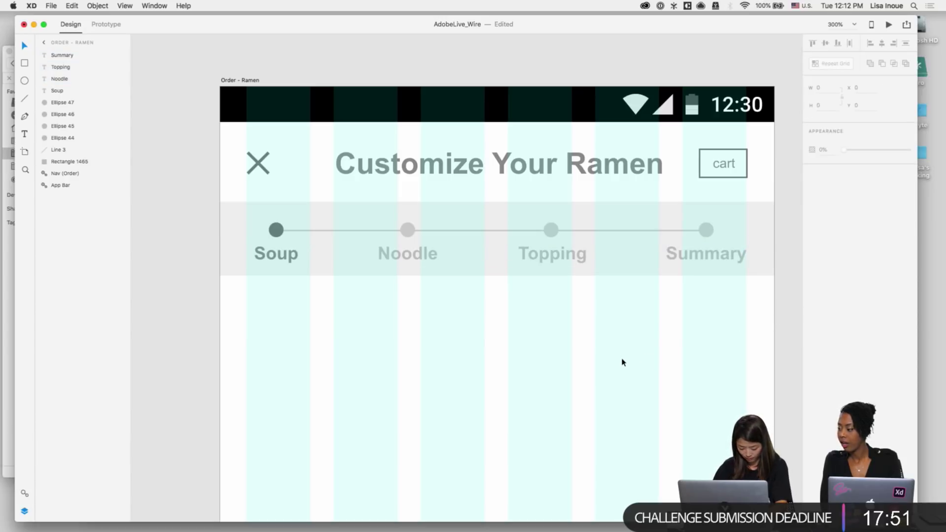
Step: Underline the Soup label with a line 30 wide and border size 4, placed just inside the gray bar's lower edge
scroll(558, 359, left, 2)
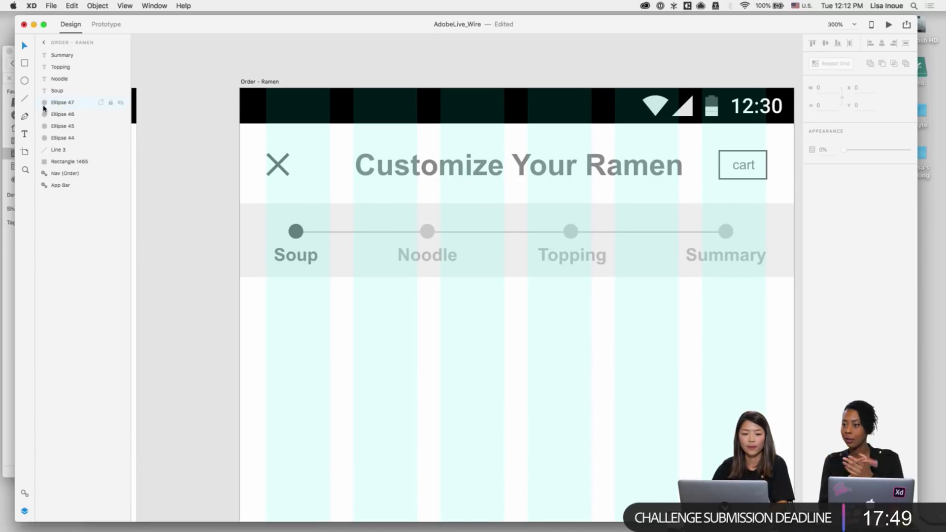
click(24, 99)
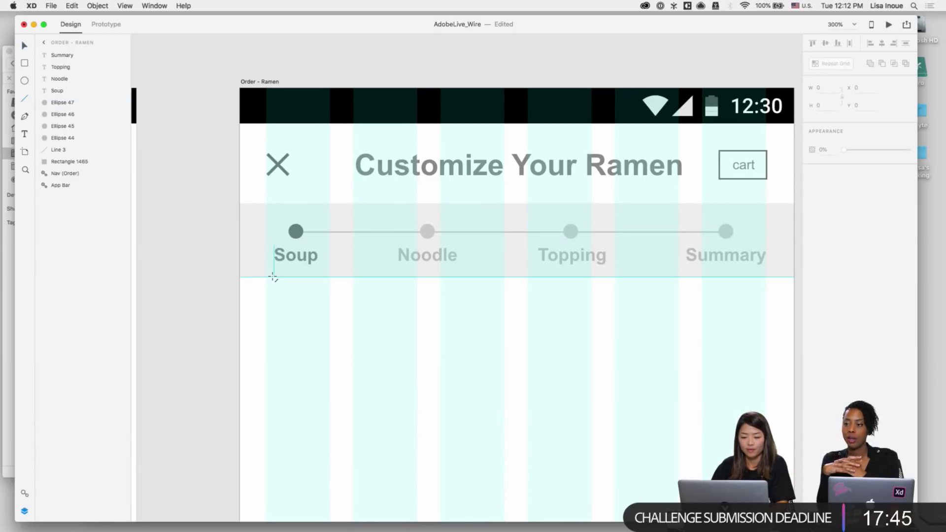
drag(273, 278, 318, 277)
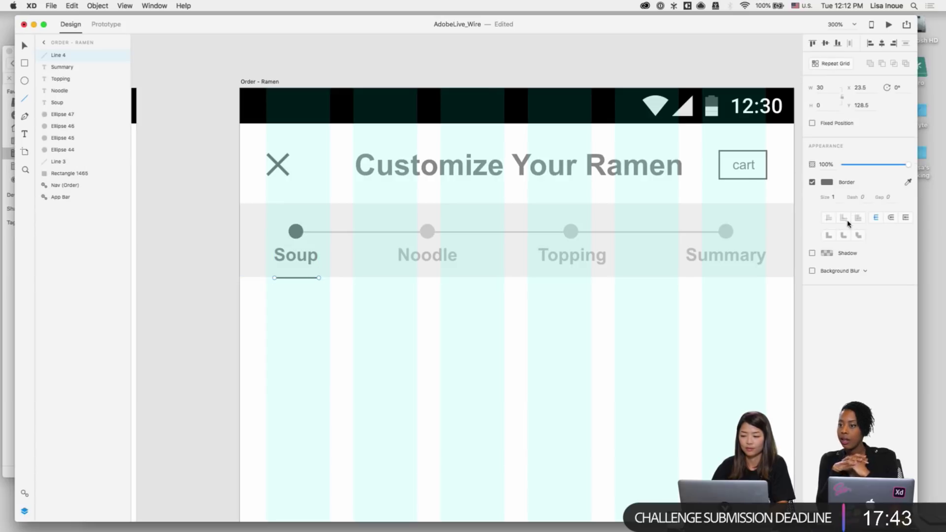
click(836, 198)
text(4)
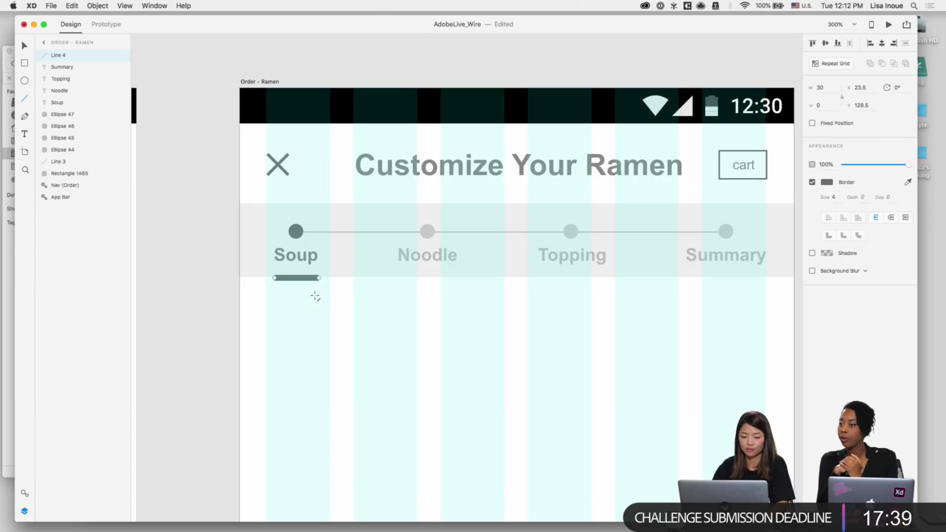
drag(313, 278, 308, 280)
Step: Try the Noodle label at full opacity and return it to 50%
click(439, 260)
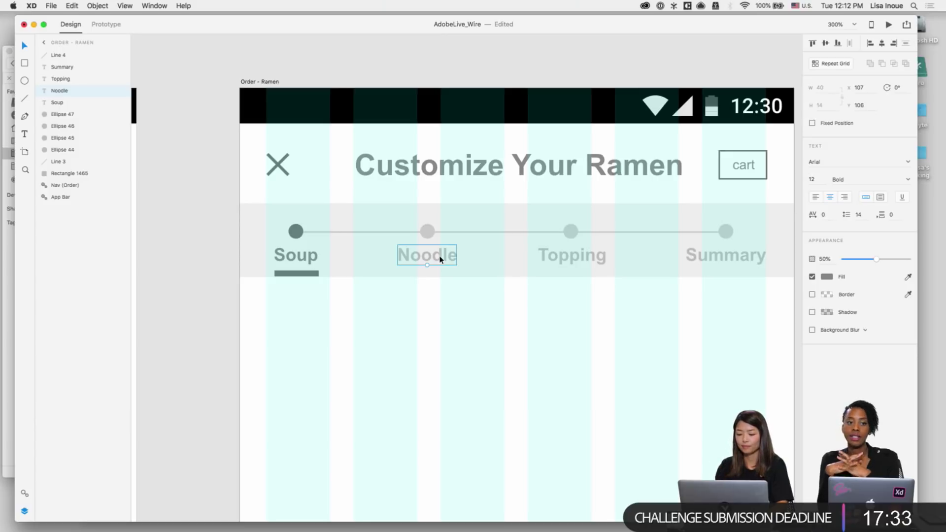
key(0)
key(5)
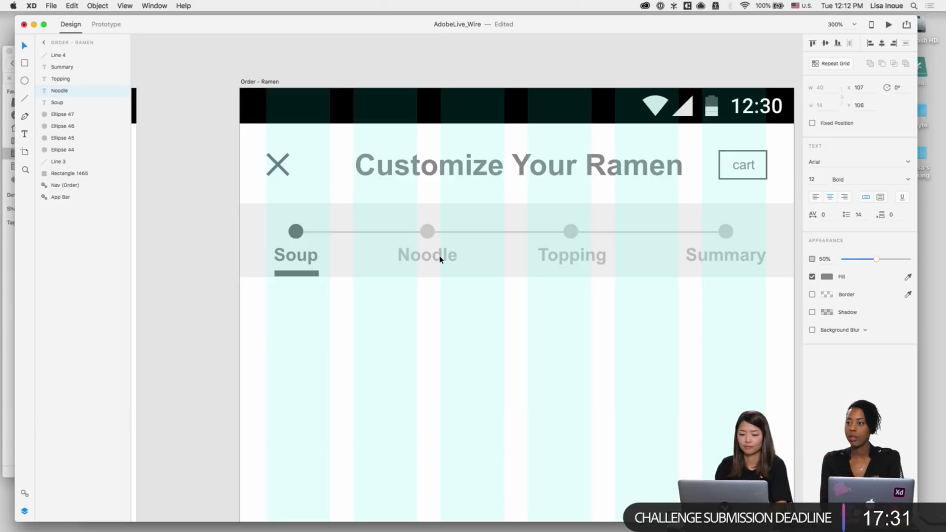
click(449, 323)
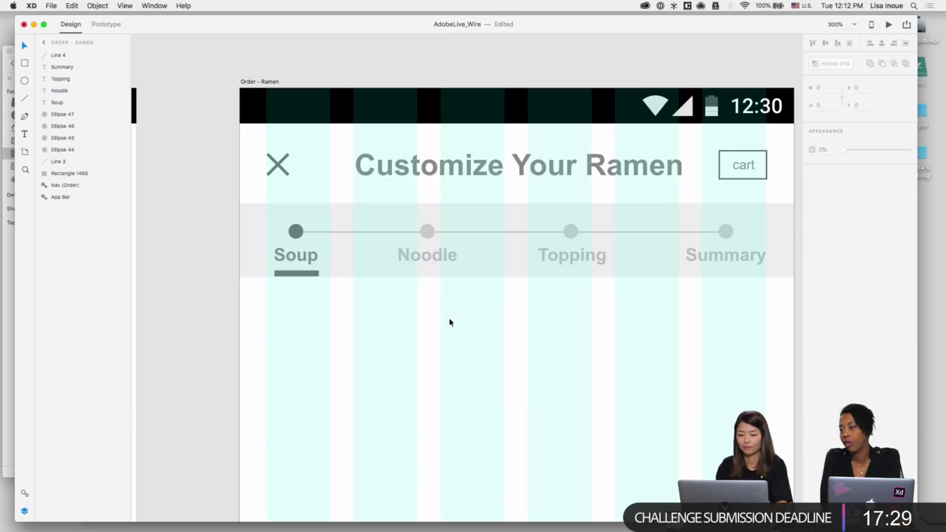
scroll(449, 323, right, 5)
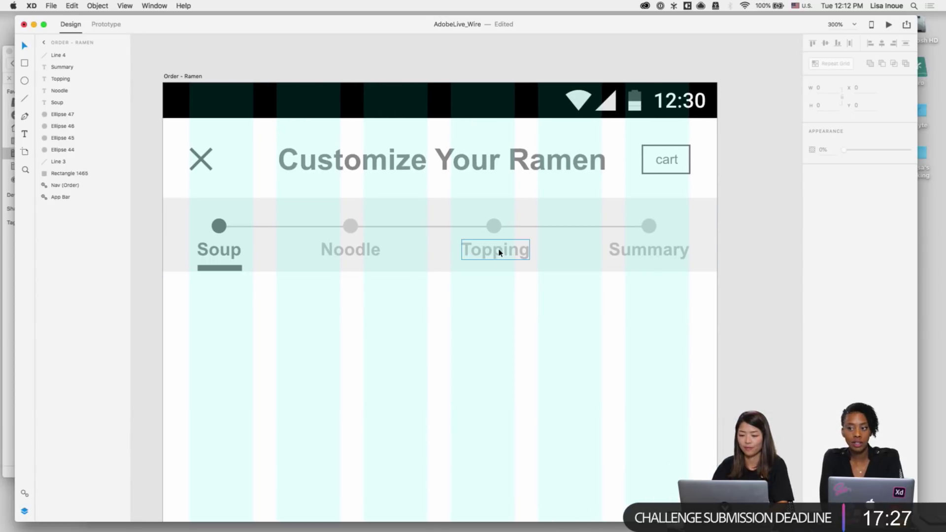
scroll(361, 254, left, 2)
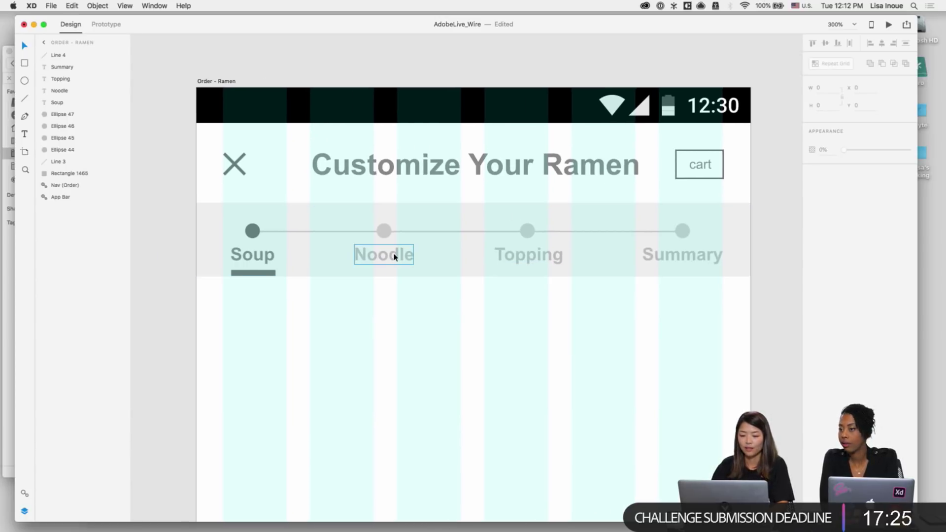
click(393, 254)
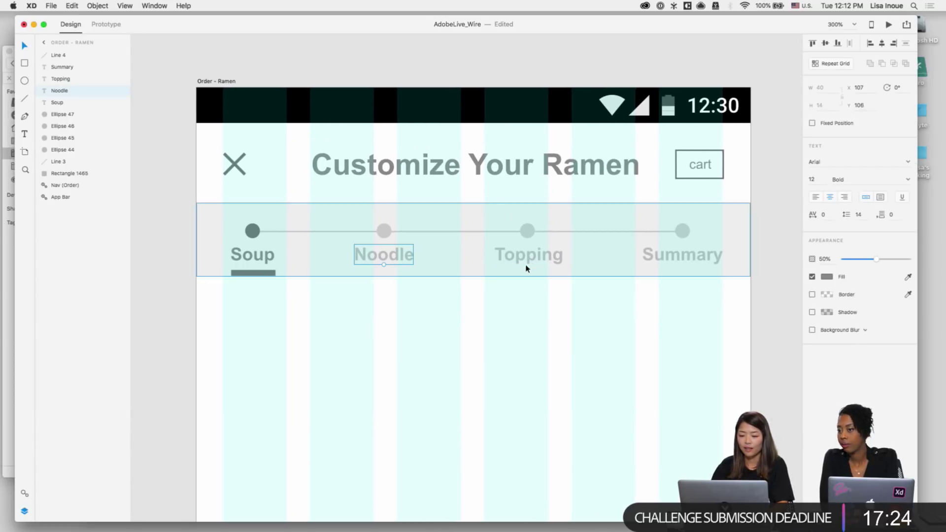
click(386, 231)
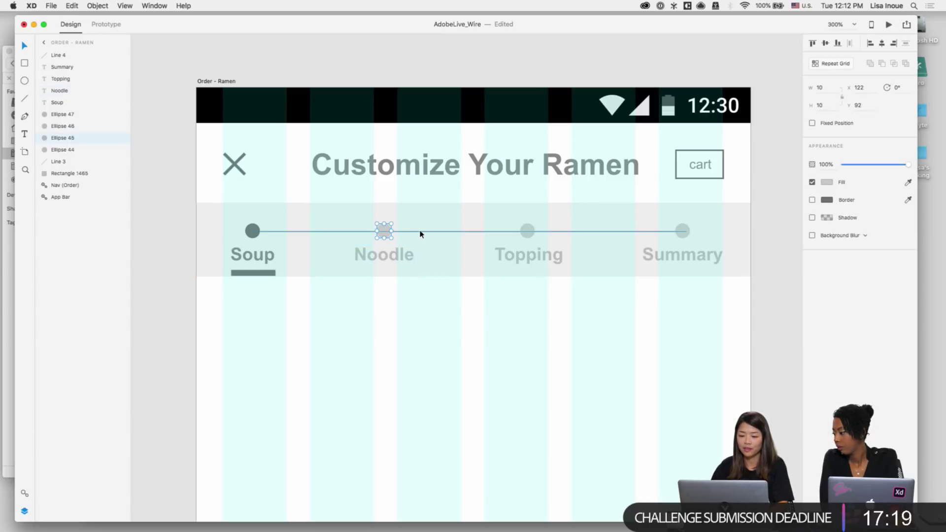
click(422, 232)
click(386, 233)
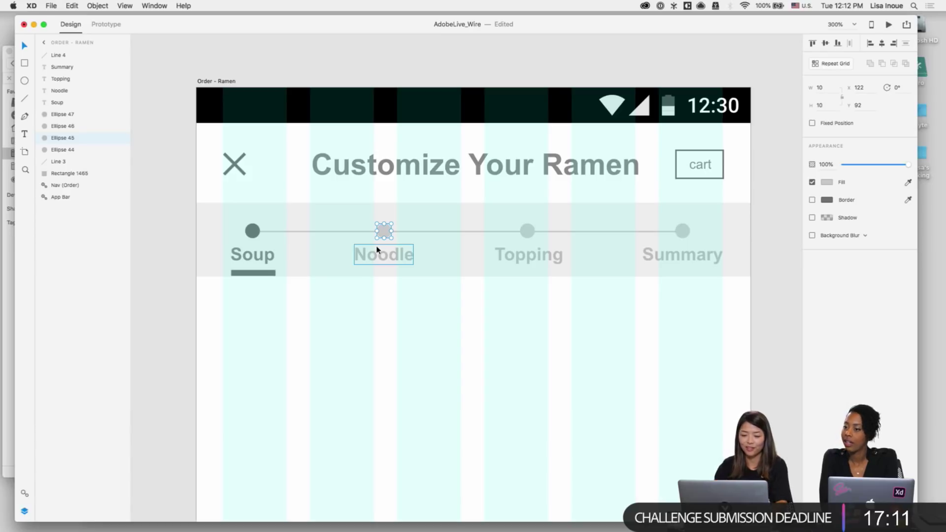
Step: Group the gray bar with all its circles, lines and labels, and name the group "Sub Nav"
scroll(704, 308, right, 1)
drag(757, 299, 180, 212)
key(super+g)
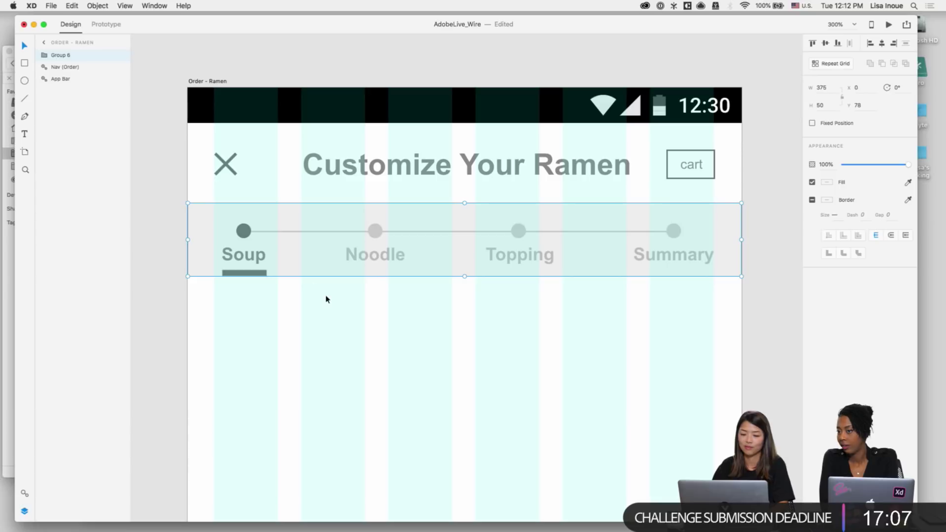
key(super+minus)
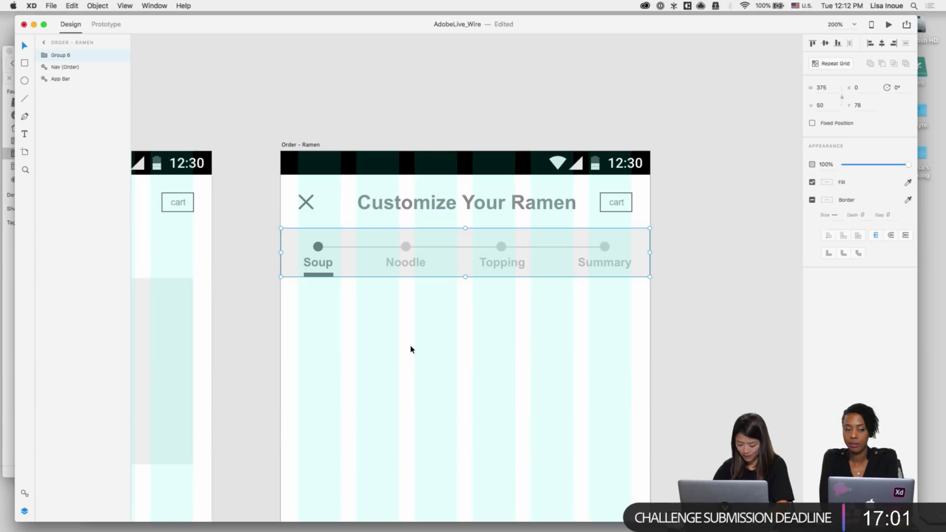
double_click(61, 56)
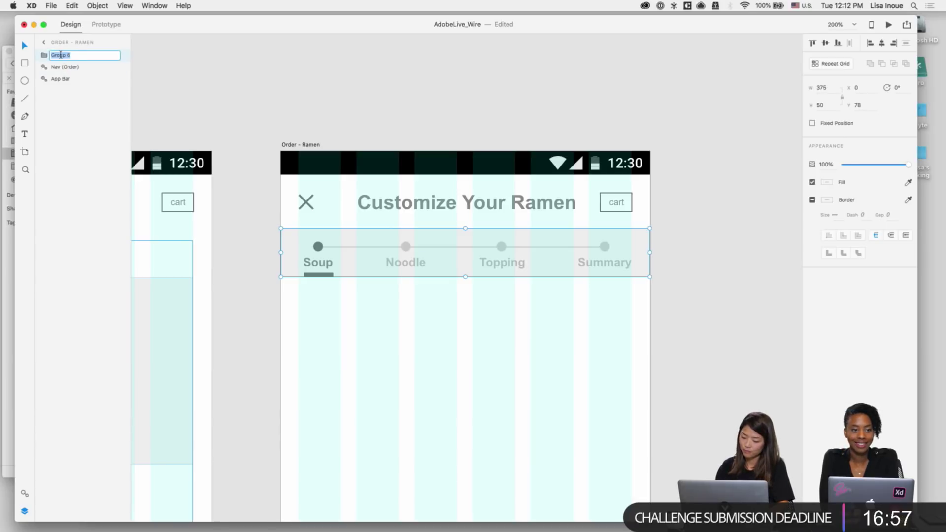
text(Sub Nav)
key(Return)
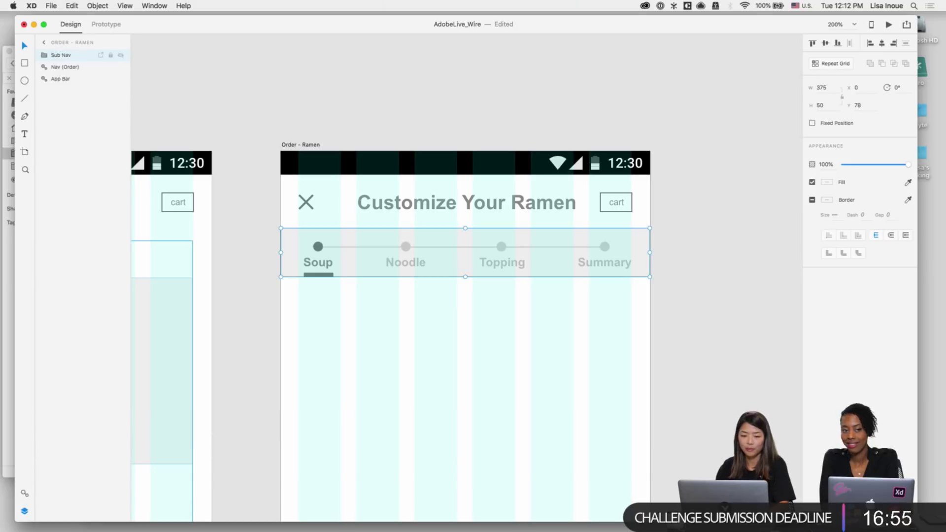
Step: Send the Sub Nav group to the back and move Nav (Order) below App Bar in the layer order
key(super+shift+bracketleft)
click(74, 57)
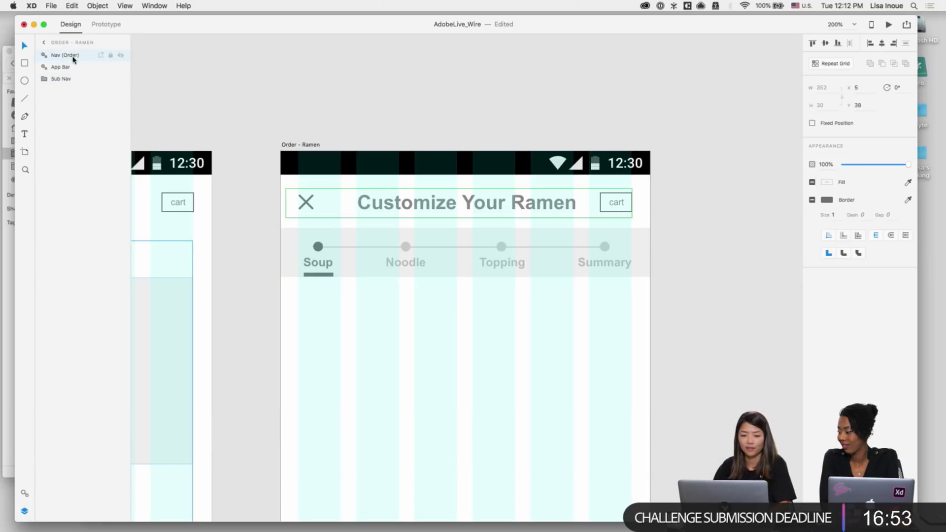
key(super+bracketleft)
click(386, 349)
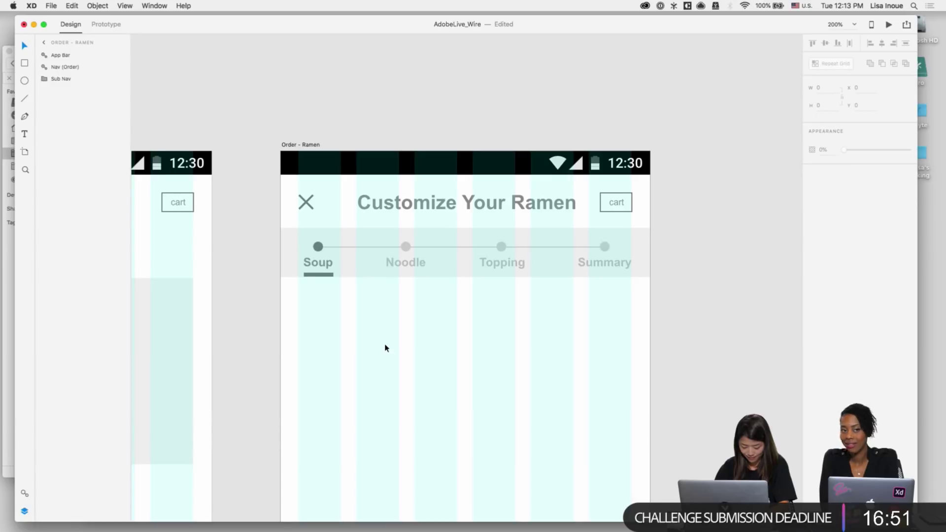
Step: Draw a circle about 63 by 63 below the progress bar and align it with the first column at X 18
scroll(386, 349, left, 2)
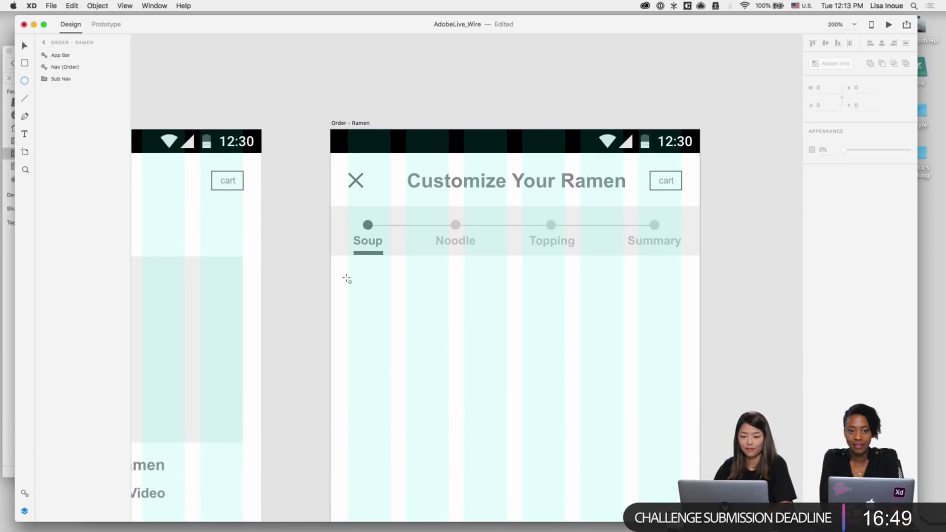
drag(354, 293, 416, 355)
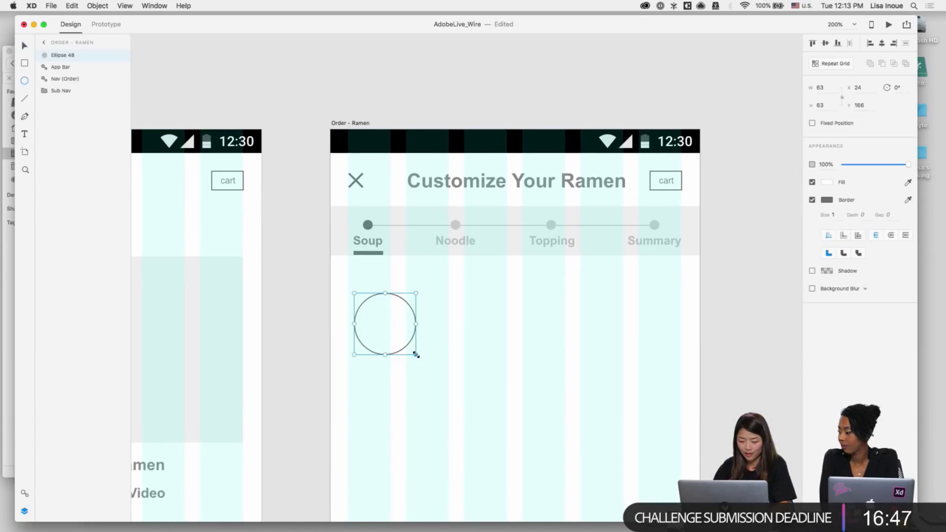
drag(415, 319, 410, 317)
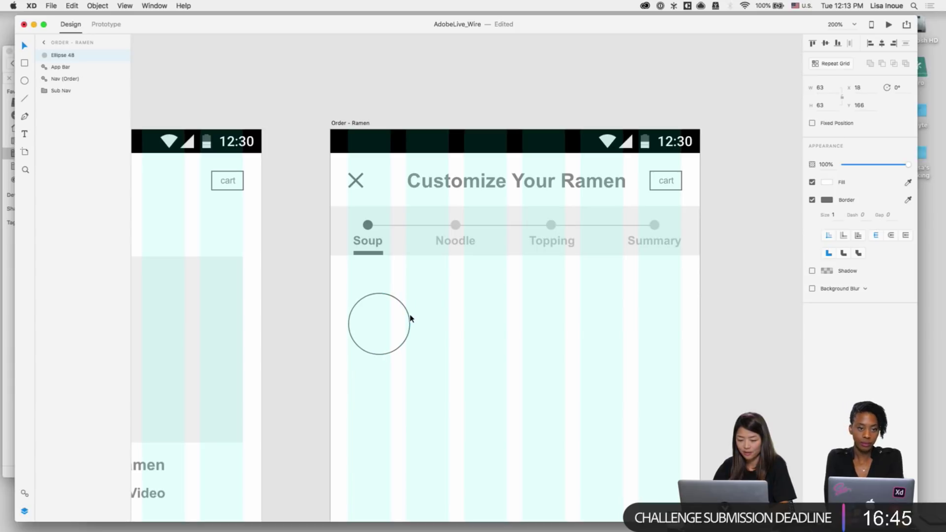
Step: Remove the new circle's border and fill it with the light gray swatch
click(813, 200)
click(832, 184)
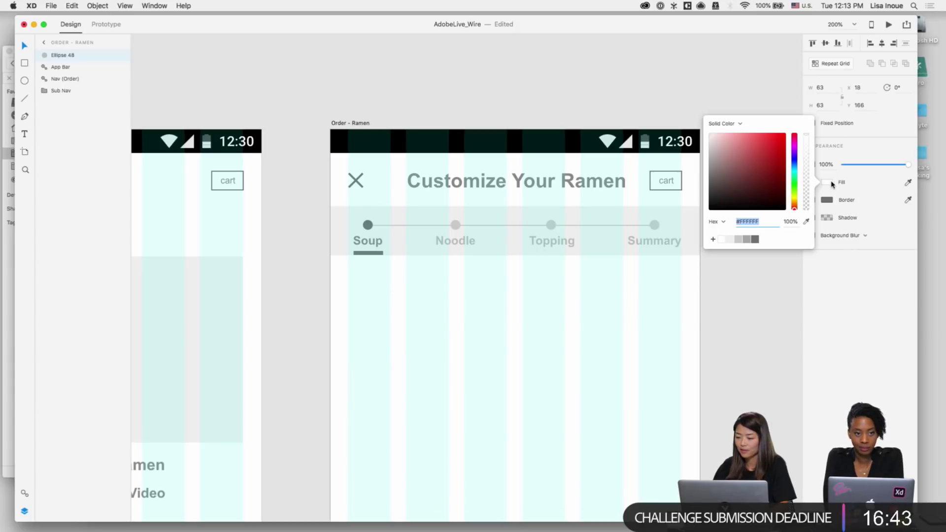
click(727, 240)
click(563, 378)
Step: Copy the image placeholder icon from the Order screen into the gray circle and scale it to about 23 by 17, centered
scroll(564, 378, left, 3)
scroll(564, 378, left, 2)
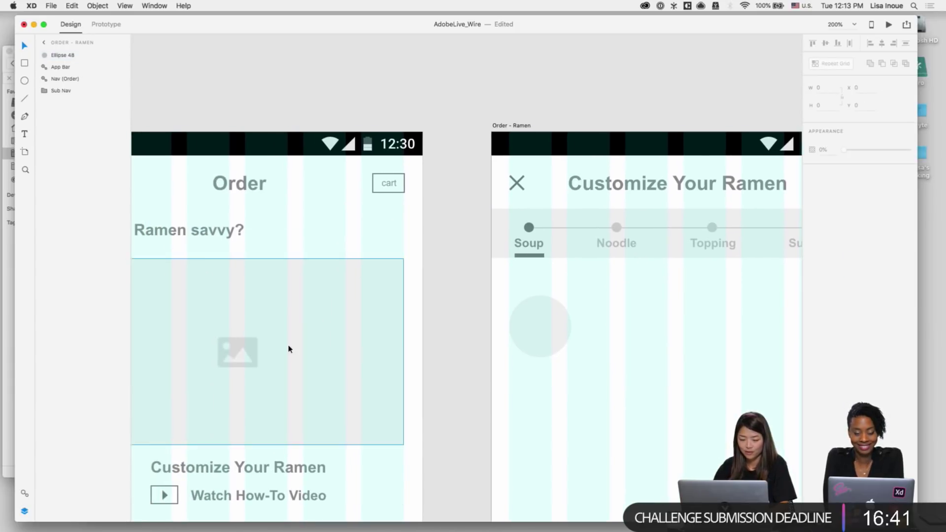
click(253, 349)
click(587, 381)
key(super+v)
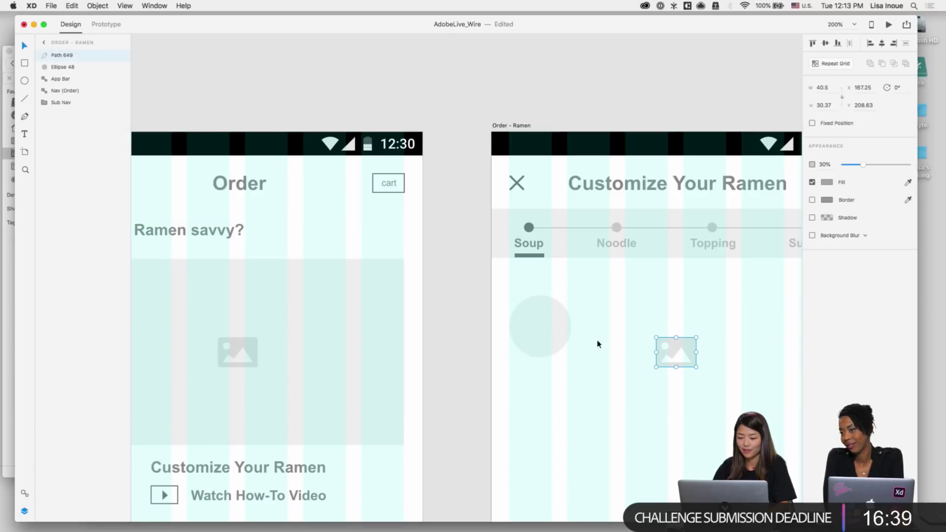
drag(692, 338, 547, 326)
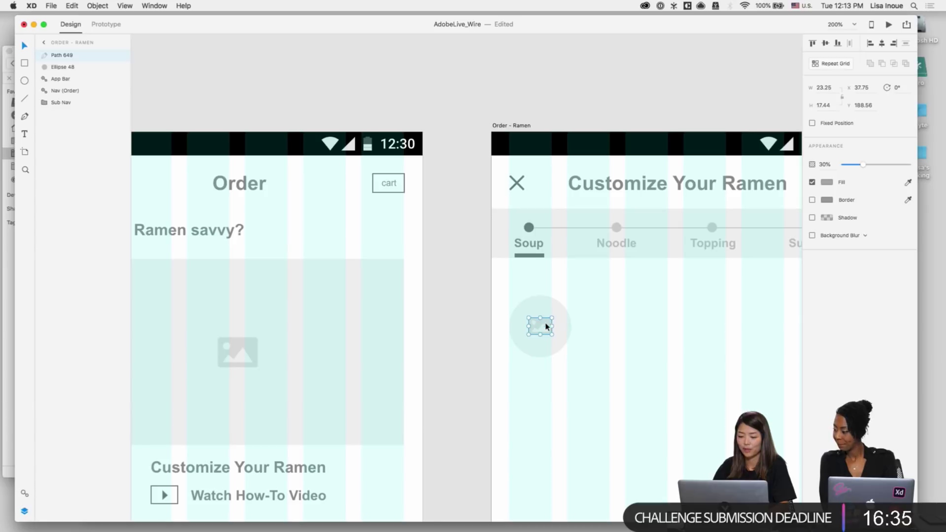
Step: Group the image icon with its gray circle and activate the Text tool
drag(580, 374, 513, 298)
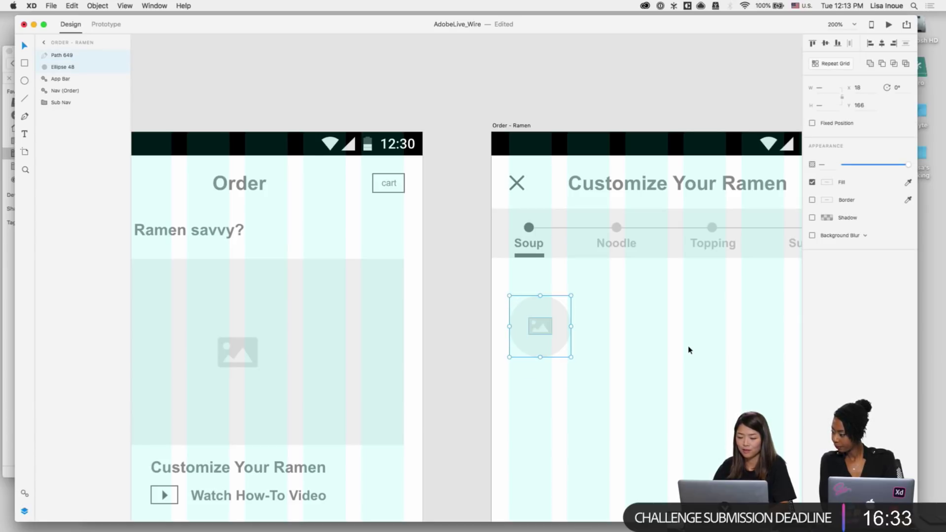
key(super+g)
scroll(647, 354, right, 3)
scroll(647, 354, down, 2)
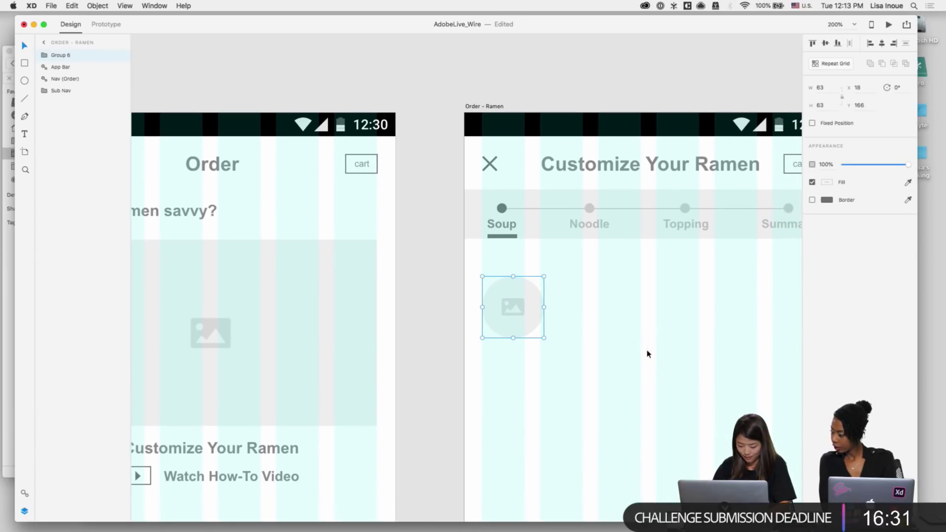
key(t)
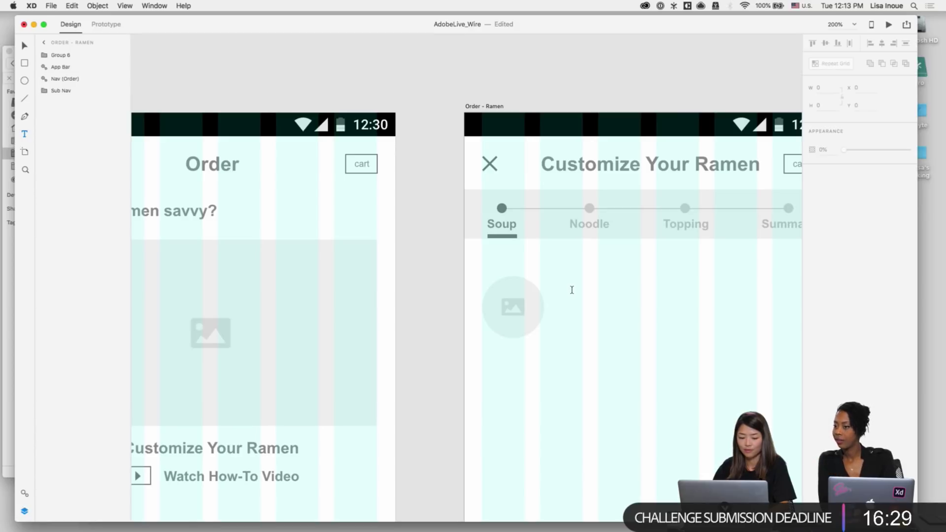
Step: Switch to the x_Wires - Mobile document and examine its icons, color palette, typography, bars and buttons artboards
key(super+grave)
key(super+grave)
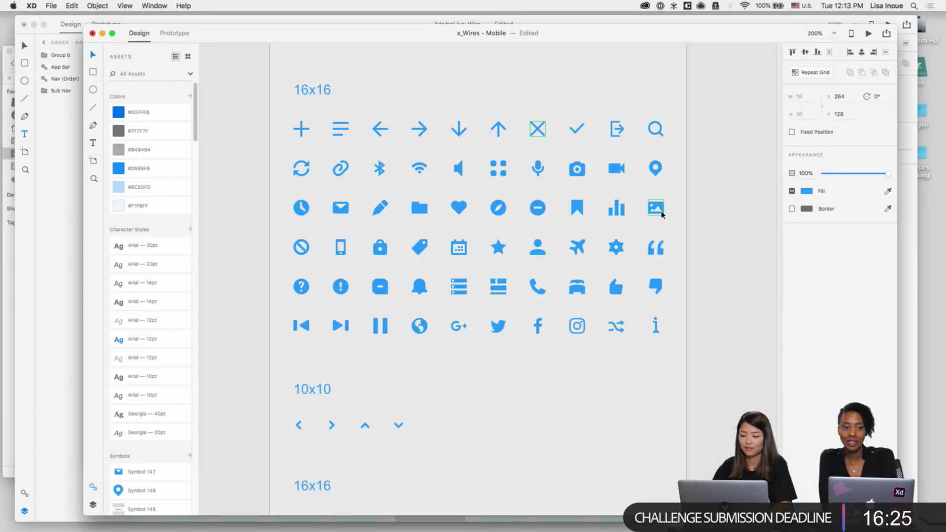
key(super+1)
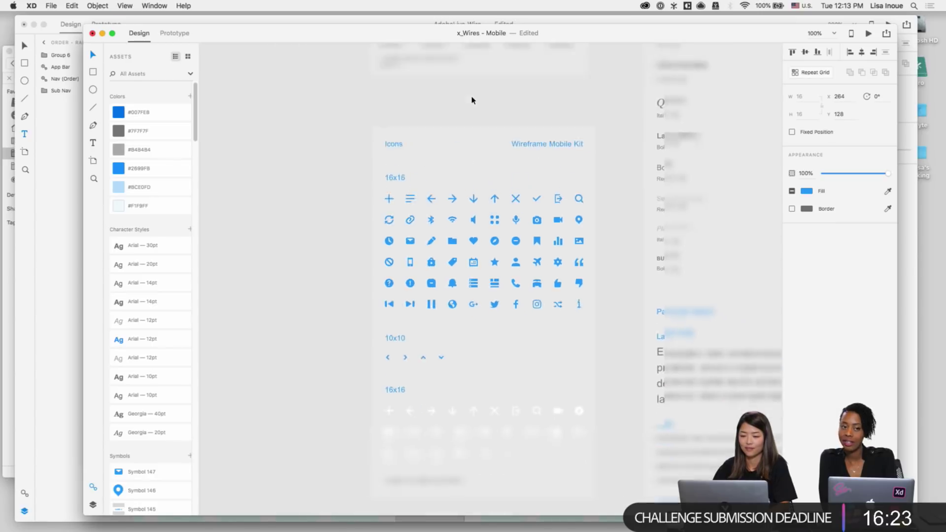
key(super+minus)
scroll(512, 155, up, 2)
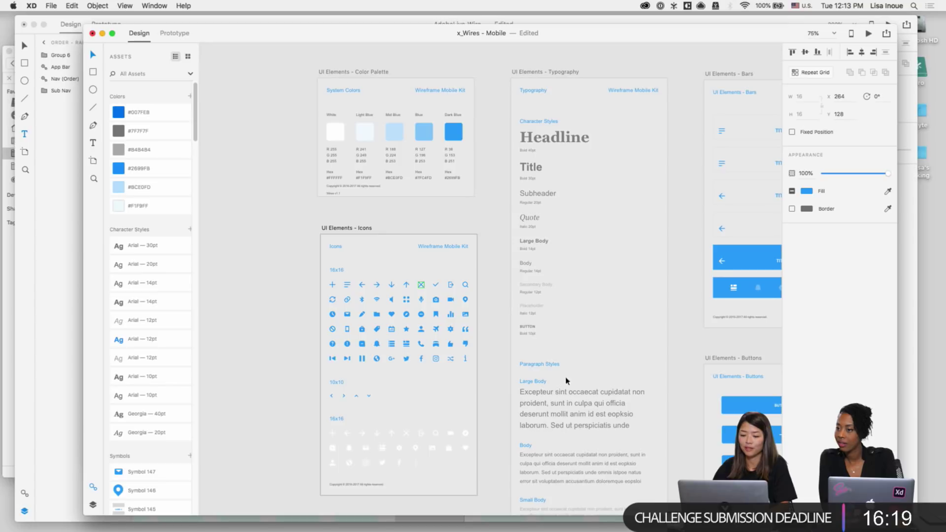
scroll(493, 167, up, 1)
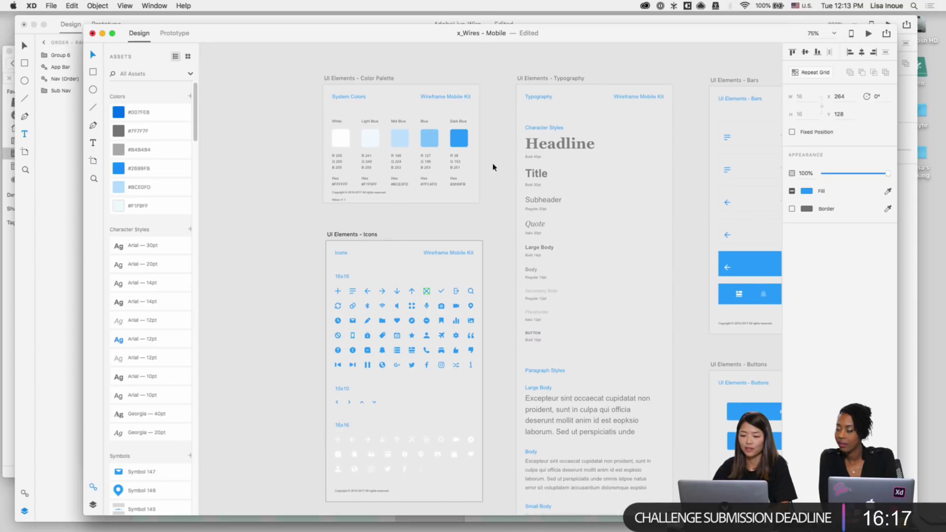
scroll(493, 167, up, 2)
scroll(482, 152, up, 1)
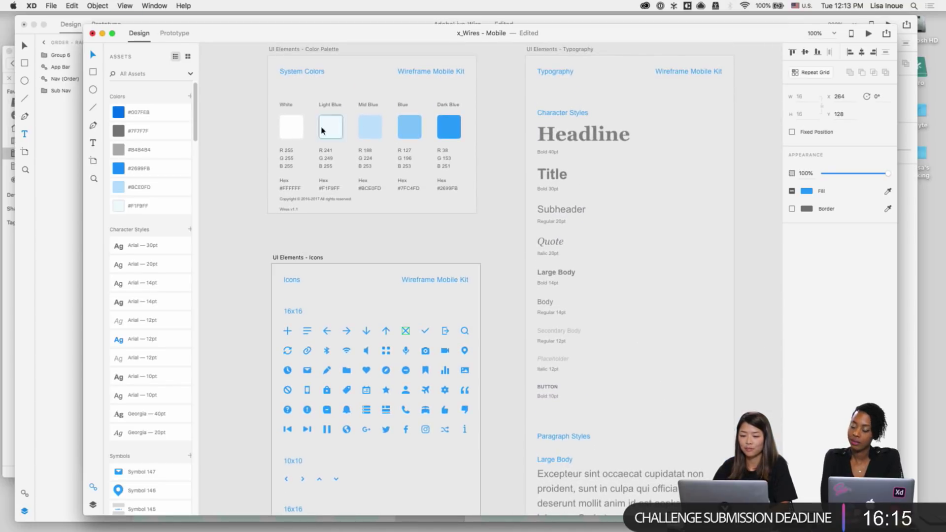
scroll(463, 129, right, 1)
scroll(463, 129, down, 1)
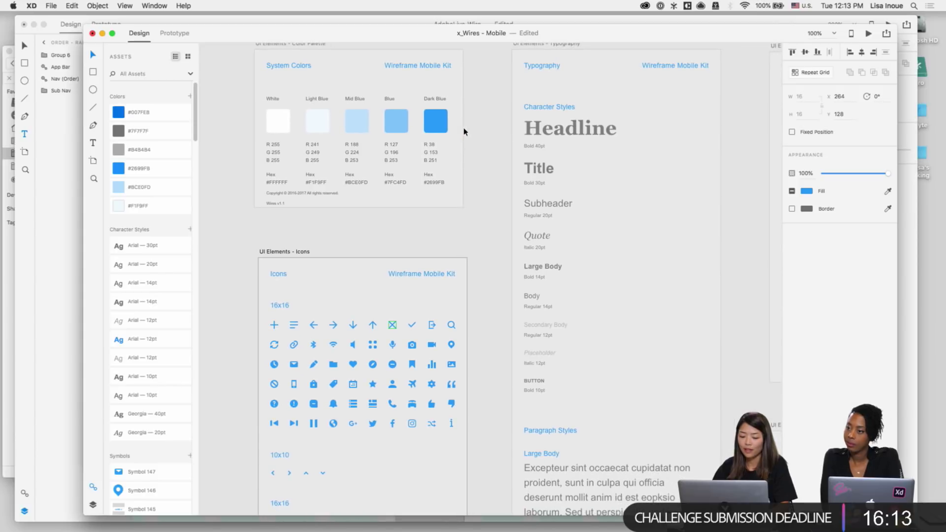
scroll(463, 132, right, 1)
scroll(463, 132, down, 1)
scroll(464, 132, right, 3)
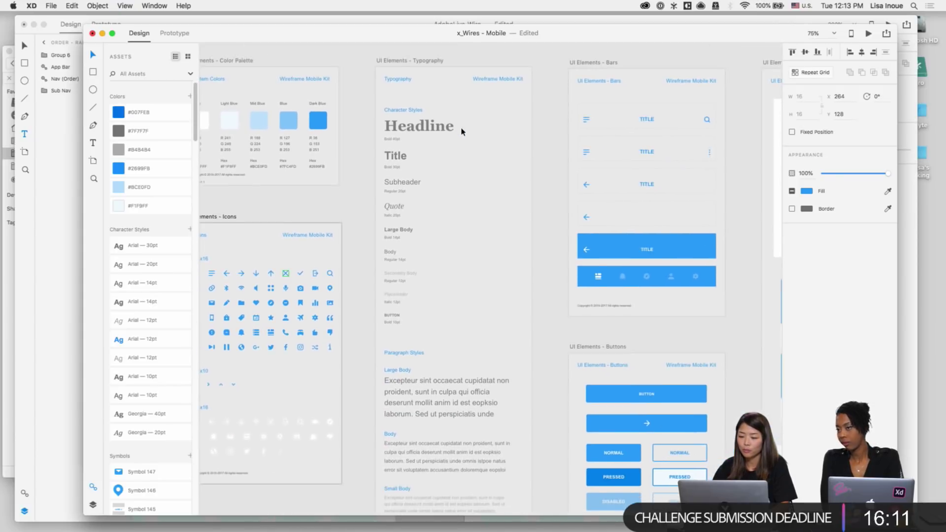
scroll(462, 132, right, 3)
scroll(462, 131, down, 1)
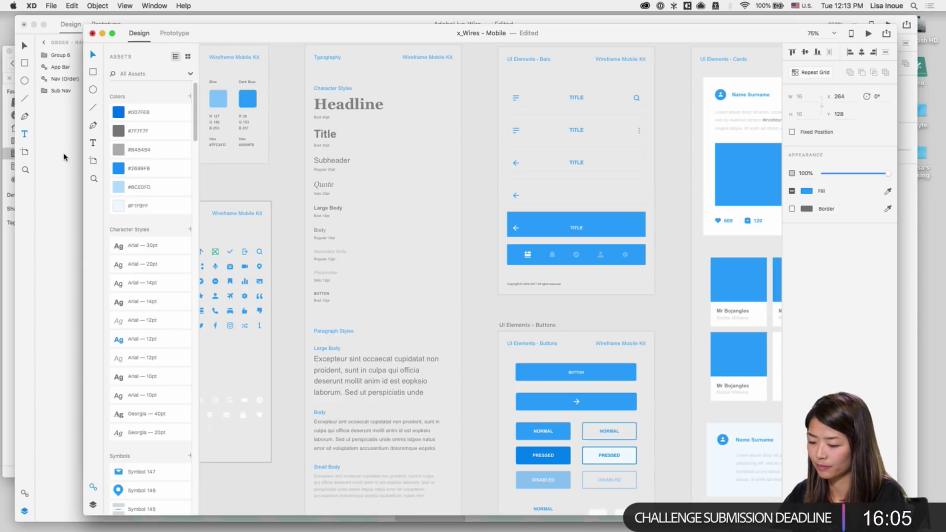
Step: Return to the AdobeLive_Wire document and add a text label reading "Ramen Soup Name" near the image circle
click(64, 157)
scroll(427, 321, right, 2)
scroll(427, 321, down, 1)
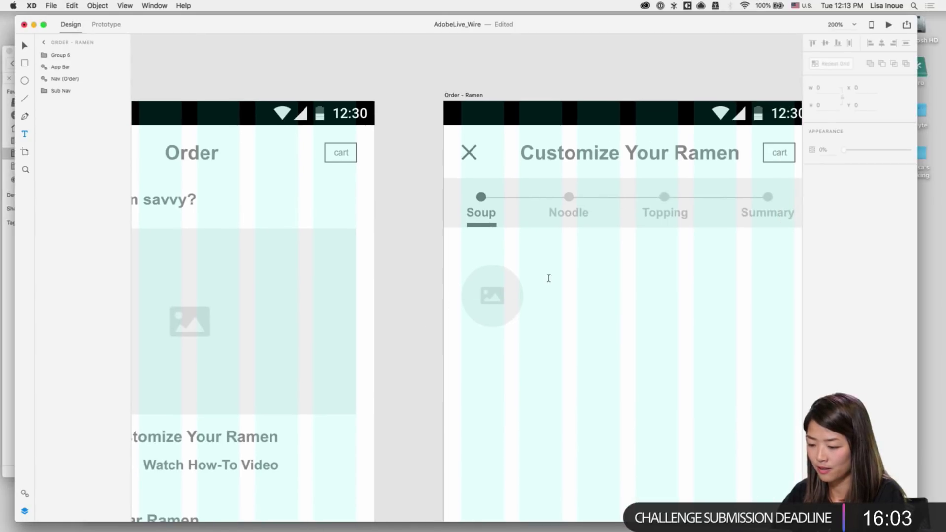
click(533, 278)
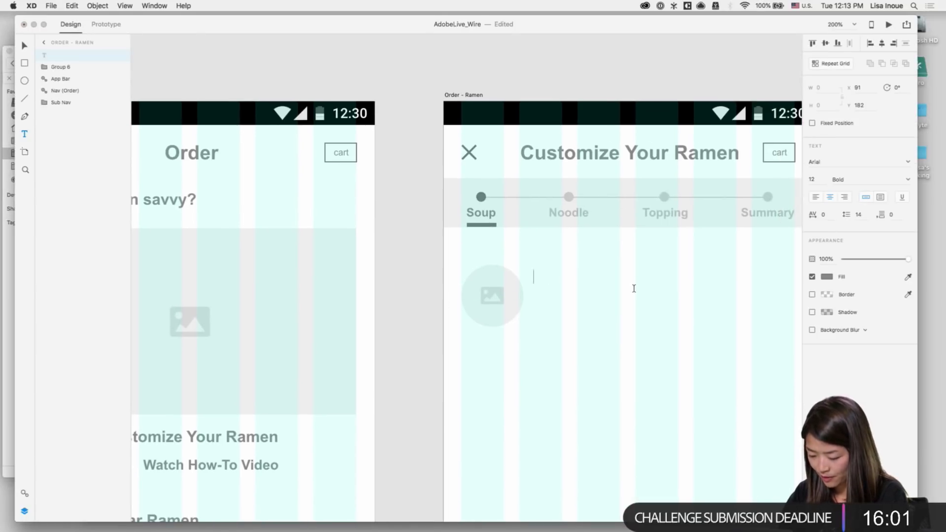
text(Ram)
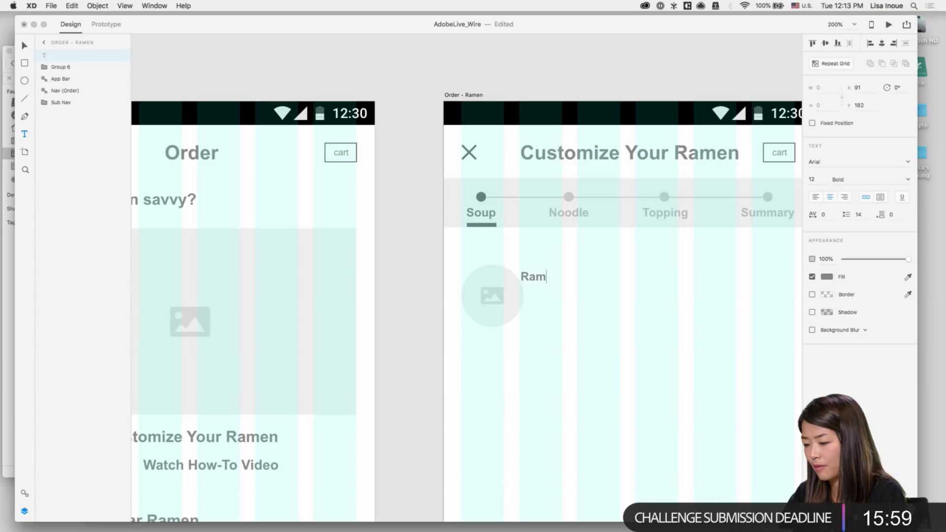
text(en Soup Tit)
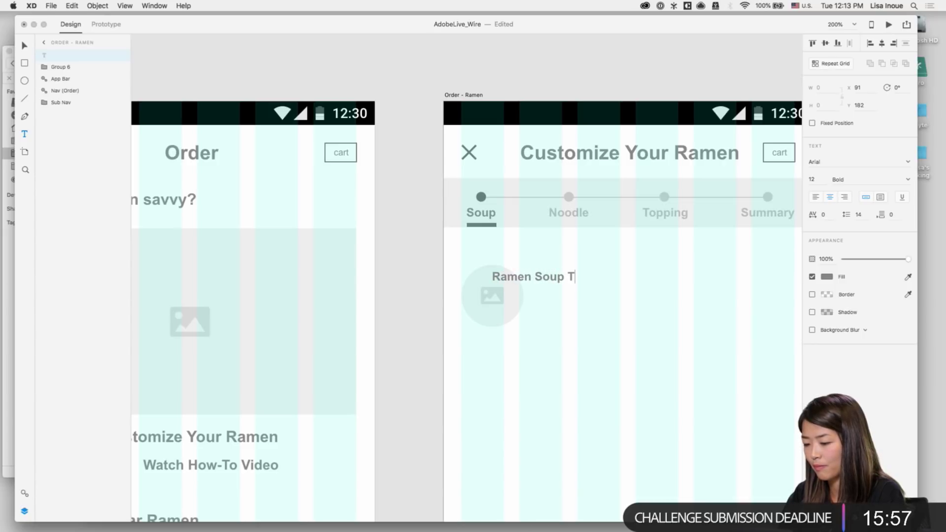
key(BackSpace)
key(BackSpace)
key(BackSpace)
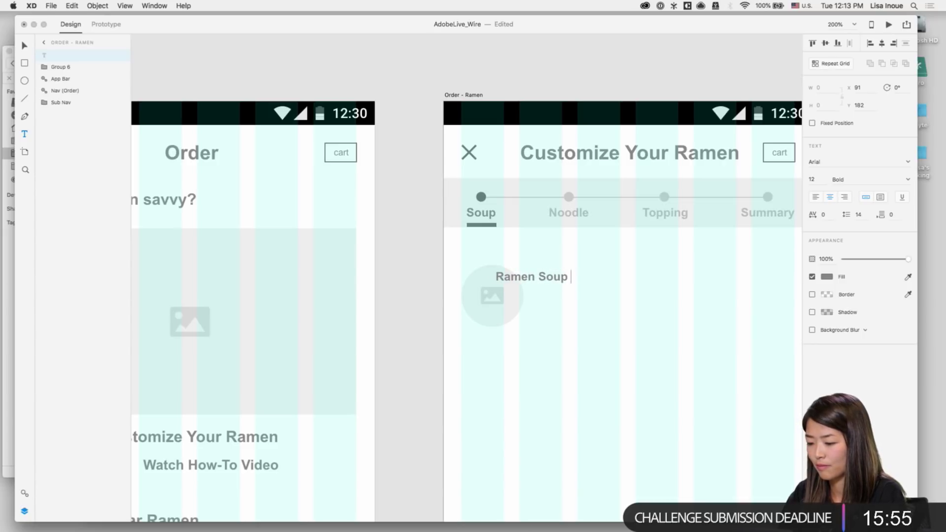
text(Name)
key(Escape)
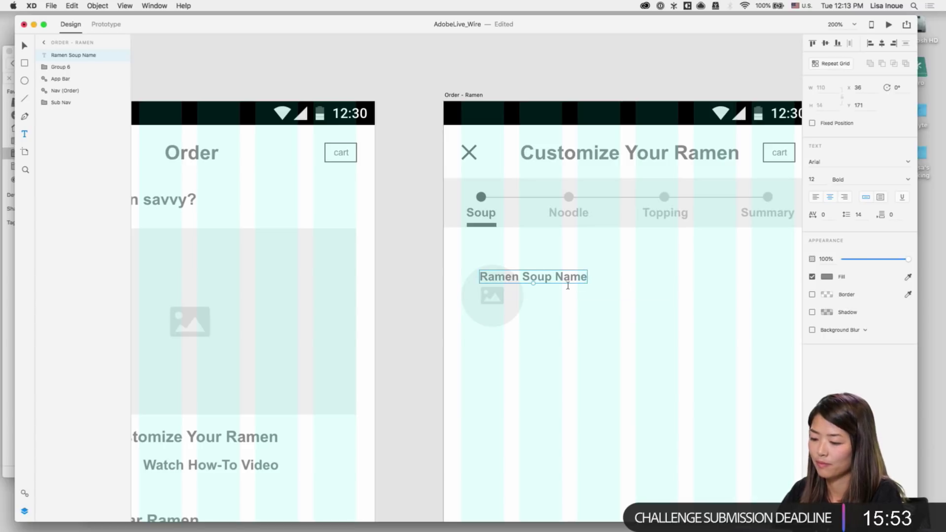
Step: Apply the 16 | Subhead character style to the Ramen Soup Name label and move it beside the image circle at X 102
click(23, 494)
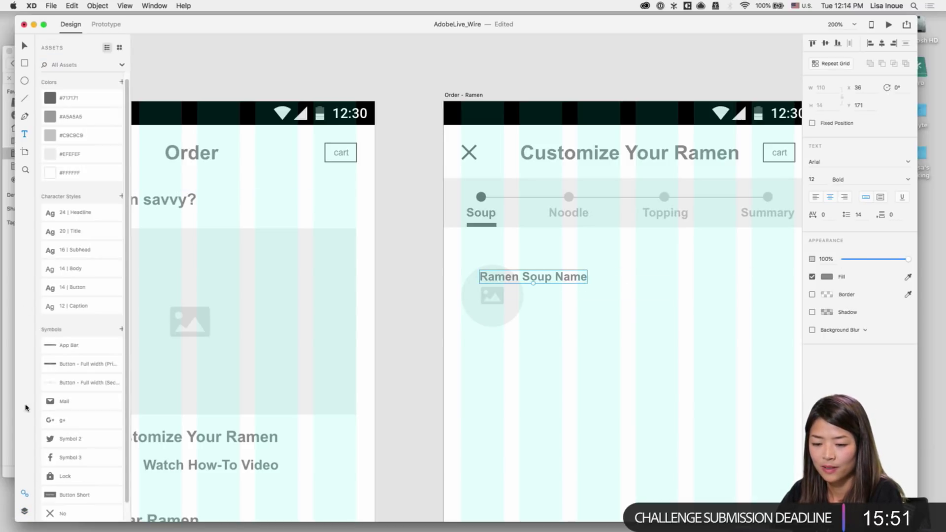
click(56, 254)
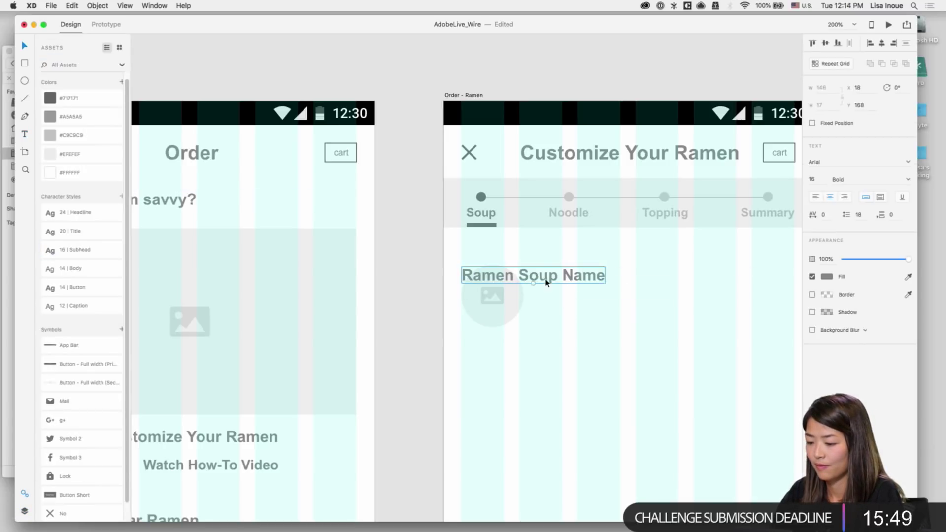
drag(562, 286, 611, 302)
key(shift+Right)
Step: Duplicate the Ramen Soup Name label directly below itself at Y 190 and change the copy's text to "$8.00"
double_click(609, 301)
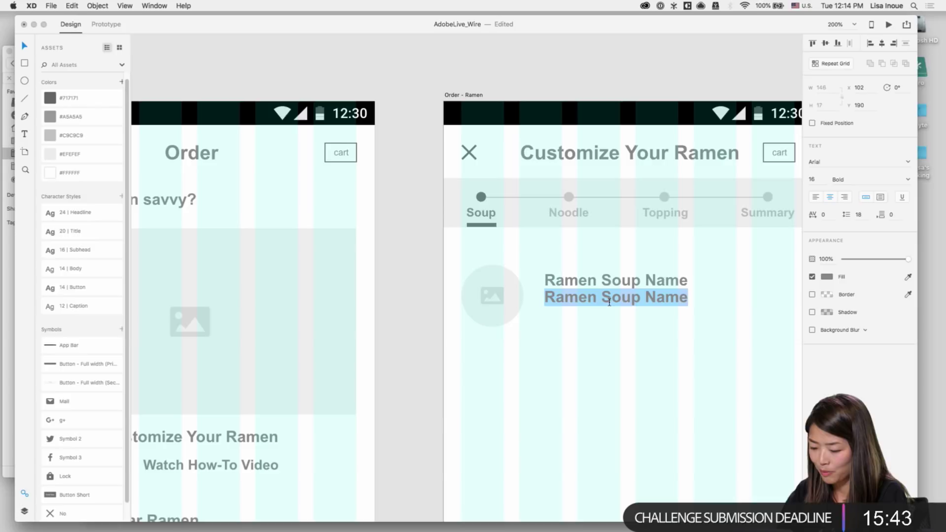
text($)
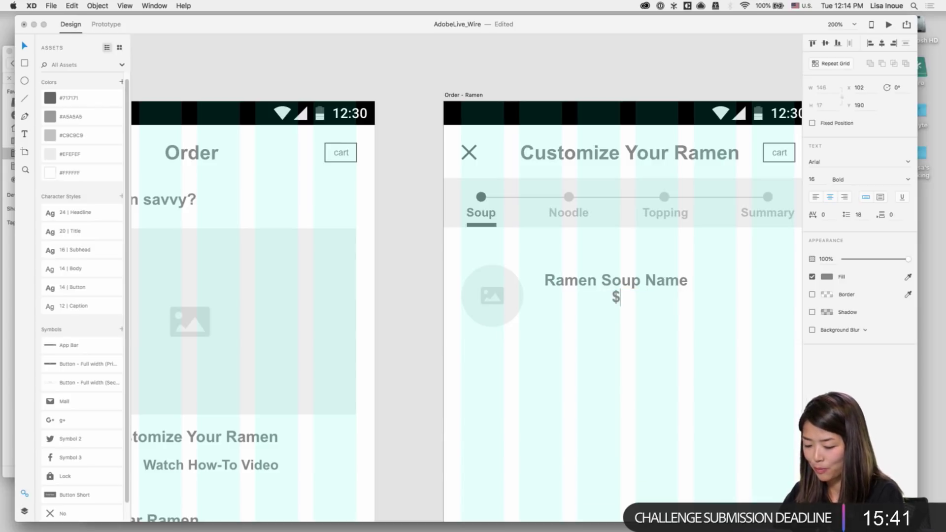
text(8.00)
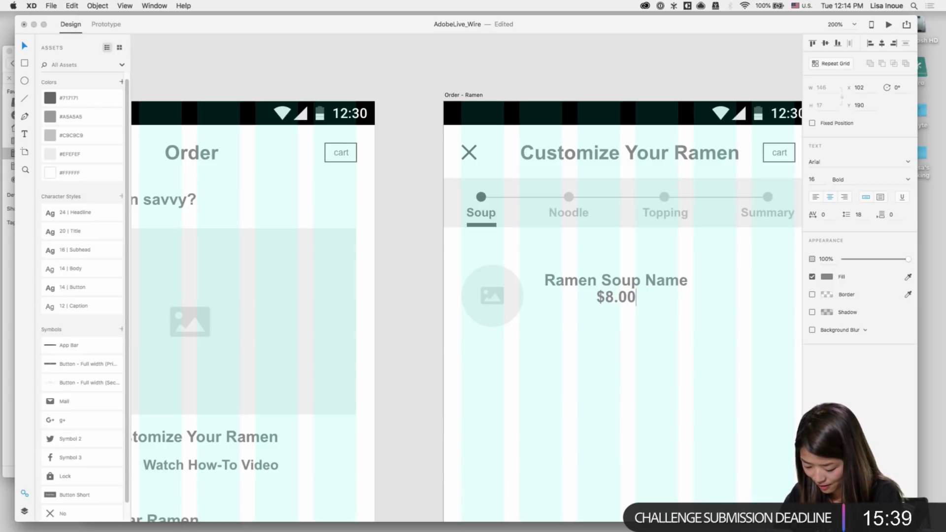
key(Escape)
Step: Line up the price with the soup name's left edge and add a copy beside it reading "525 Cal" at X 153
mouse_move(610, 302)
mouse_down()
mouse_move(560, 309)
mouse_move(602, 296)
mouse_up()
double_click(601, 297)
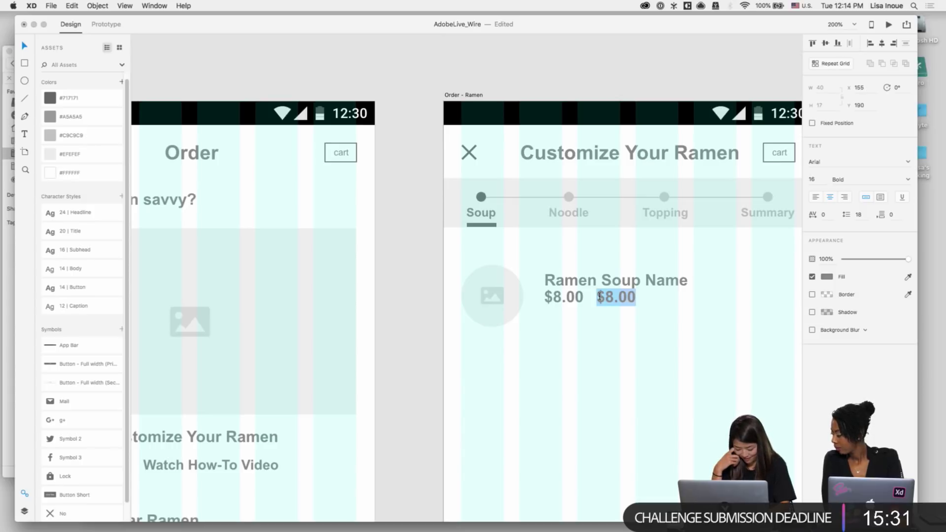
text(525)
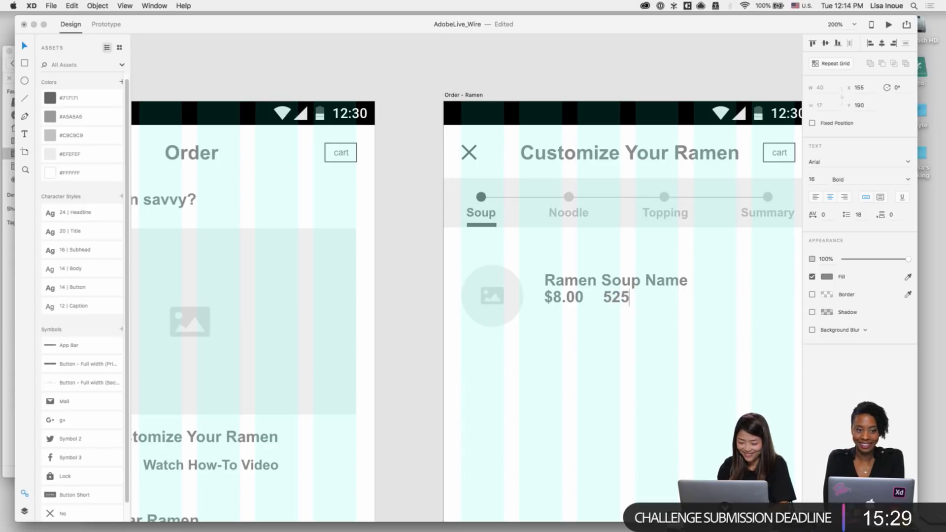
text( Cal)
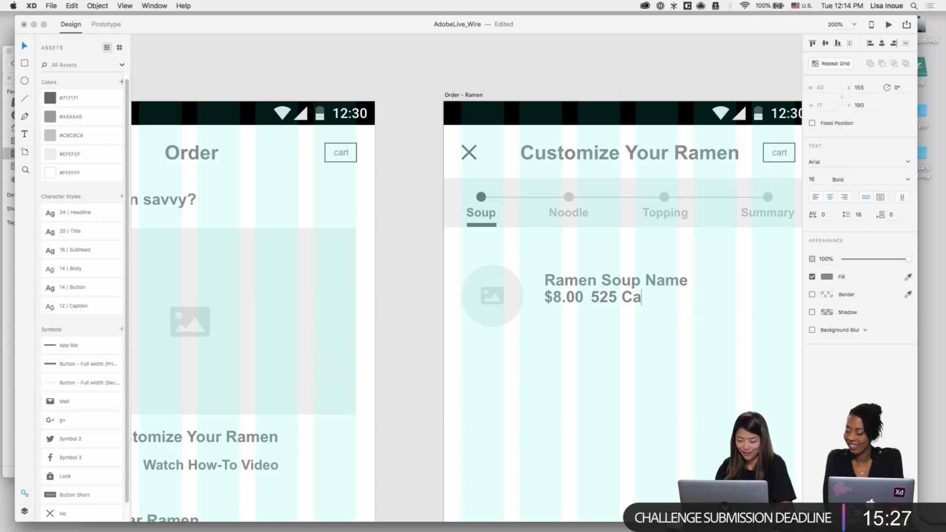
key(Escape)
drag(603, 302, 609, 303)
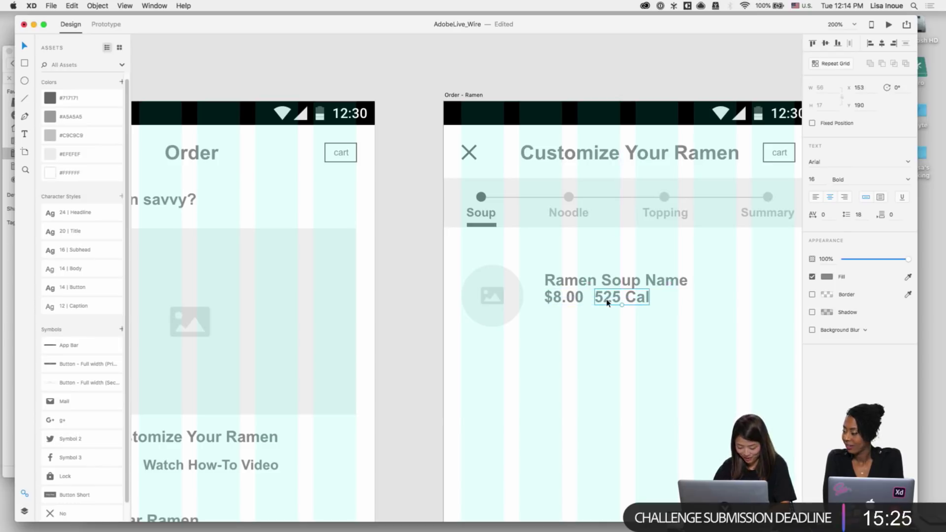
Step: Apply the 12 | Caption character style to the price and calorie texts and shift both left to X 102
scroll(620, 337, down, 1)
shift+click(565, 294)
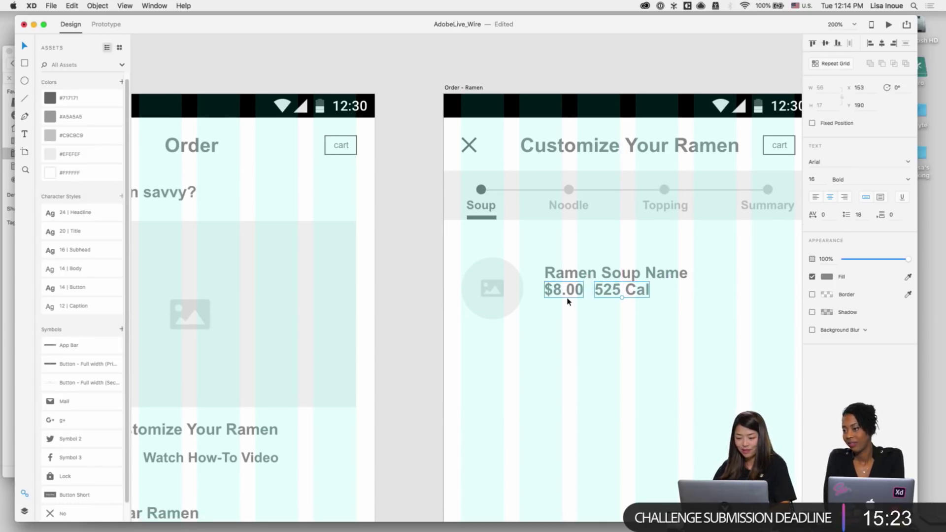
click(49, 306)
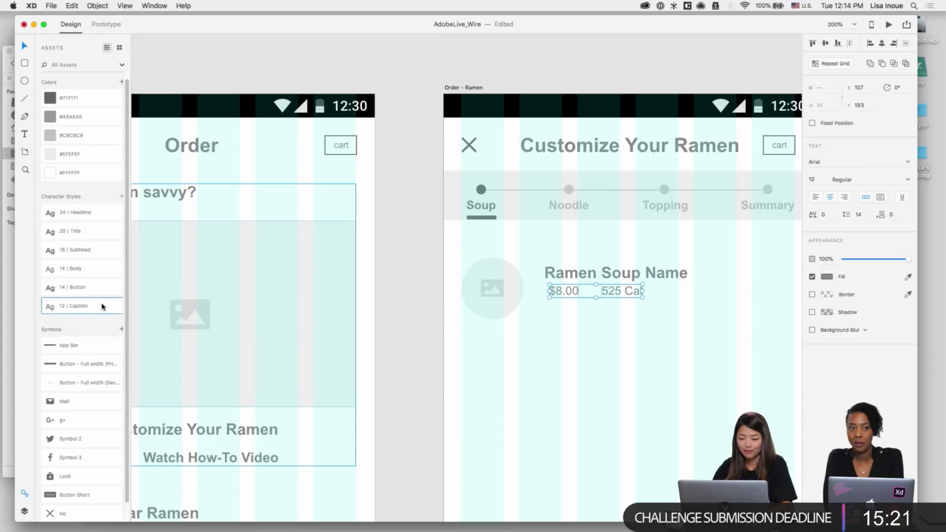
click(620, 330)
key(Left)
key(Left)
key(Left)
key(Left)
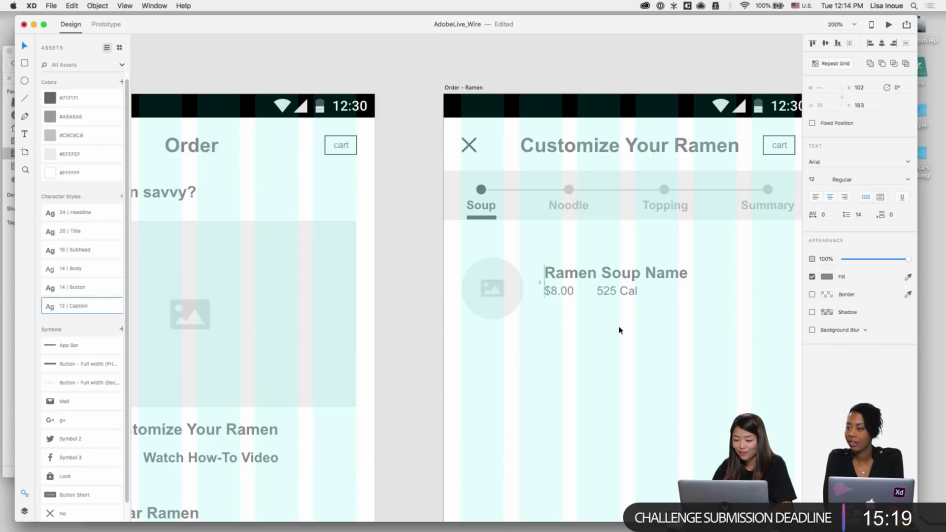
Step: Nudge the price and calorie texts down together to widen the gap below the soup name, then deselect them
key(Up)
key(Up)
key(Up)
key(Up)
key(Up)
key(Up)
key(Up)
key(Down)
key(Down)
key(Down)
key(Down)
key(Down)
key(Down)
key(Down)
key(Down)
key(Down)
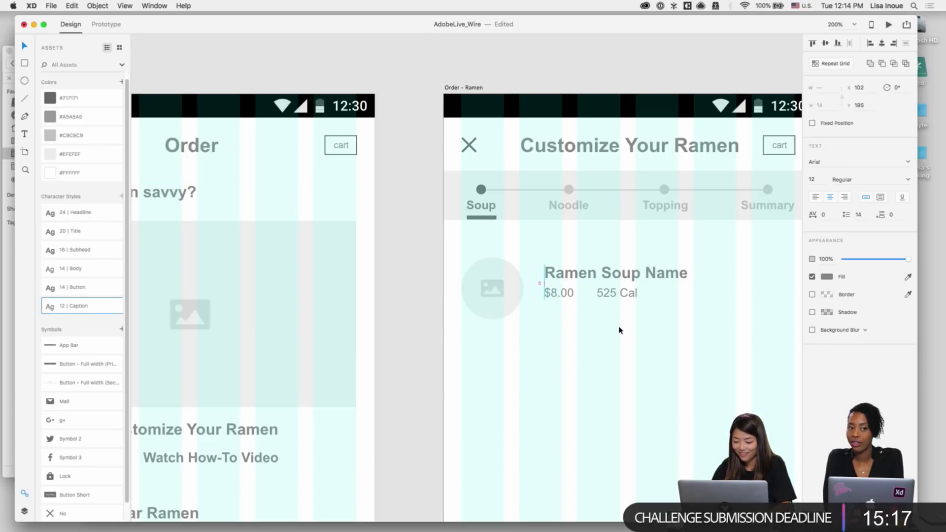
key(Down)
key(Down)
key(Down)
key(Down)
click(606, 342)
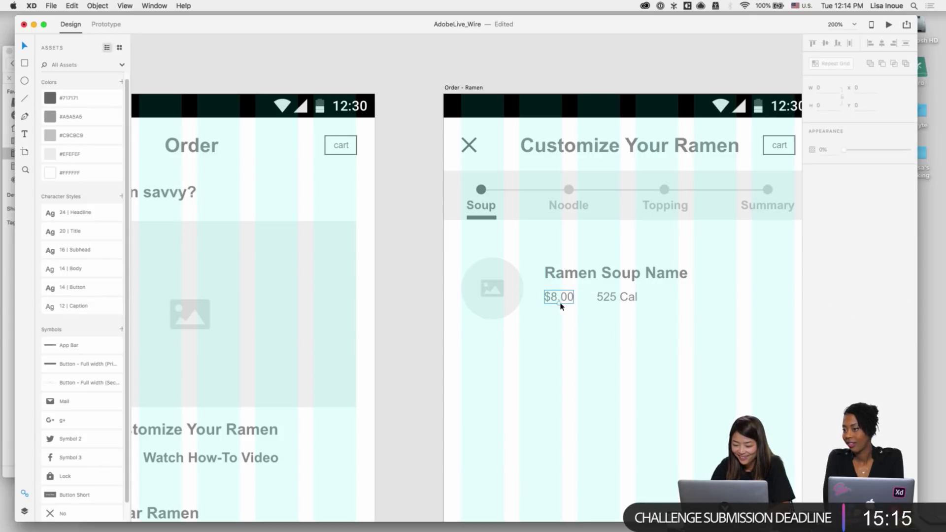
Step: Make the $8.00 price bold and change the 525 Cal text to a lighter grey
click(561, 305)
key(super+b)
click(594, 343)
click(560, 298)
shift+click(611, 296)
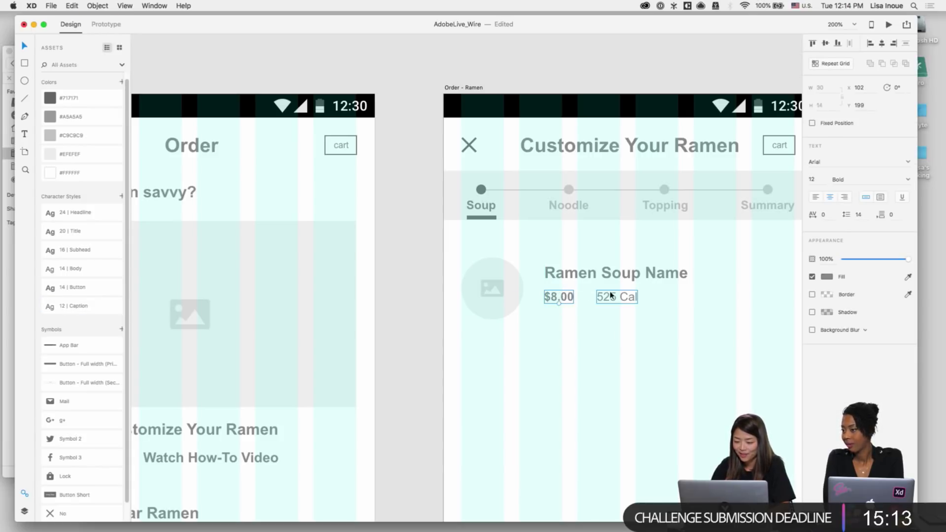
click(601, 328)
scroll(603, 330, down, 1)
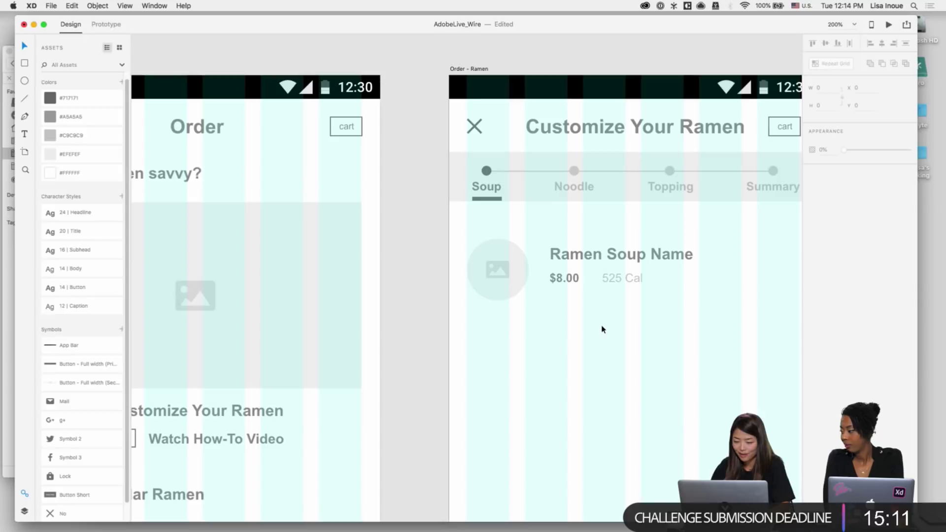
scroll(602, 329, right, 2)
scroll(603, 329, down, 1)
click(476, 254)
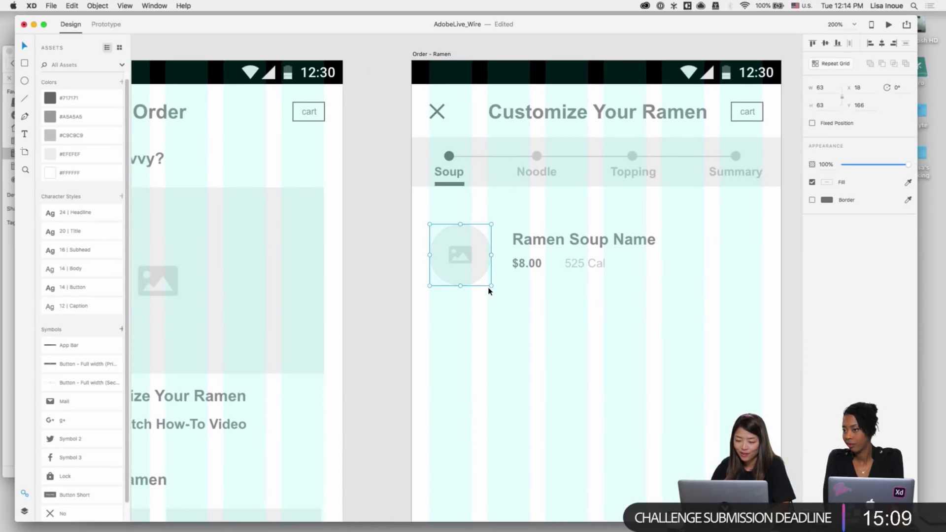
scroll(527, 352, right, 1)
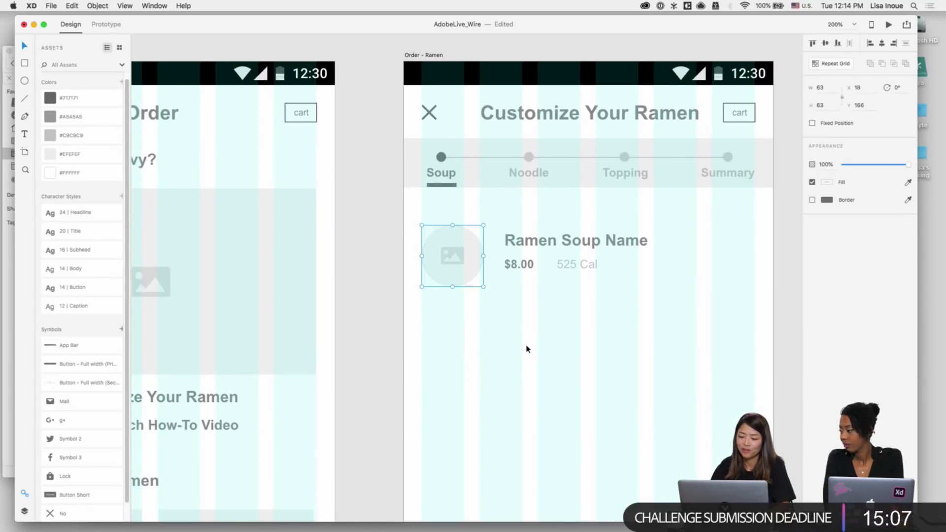
click(524, 338)
Step: Draw a 13 by 13 circle below the price, aligned with its left edge at X 102, and give it a lighter grey border
scroll(524, 339, right, 3)
scroll(524, 340, down, 1)
scroll(524, 340, up, 3)
scroll(498, 330, right, 1)
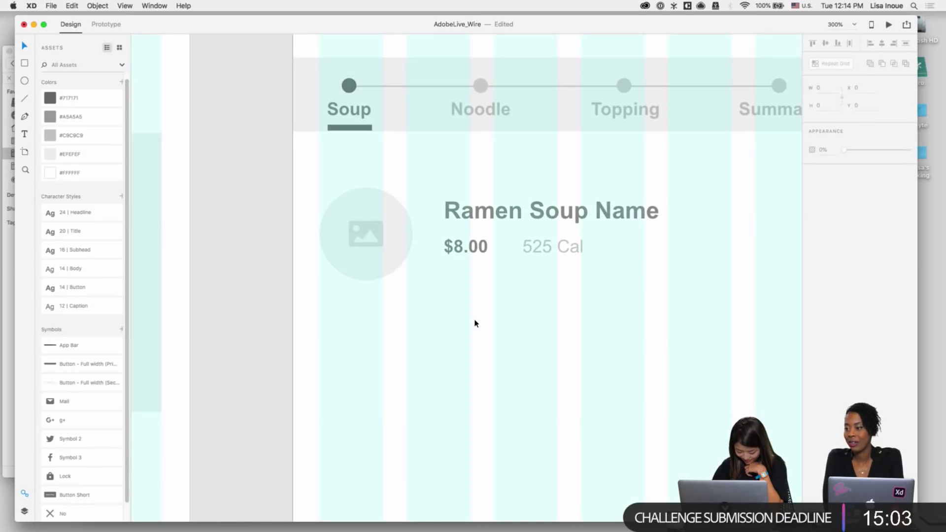
click(20, 83)
drag(444, 277, 464, 296)
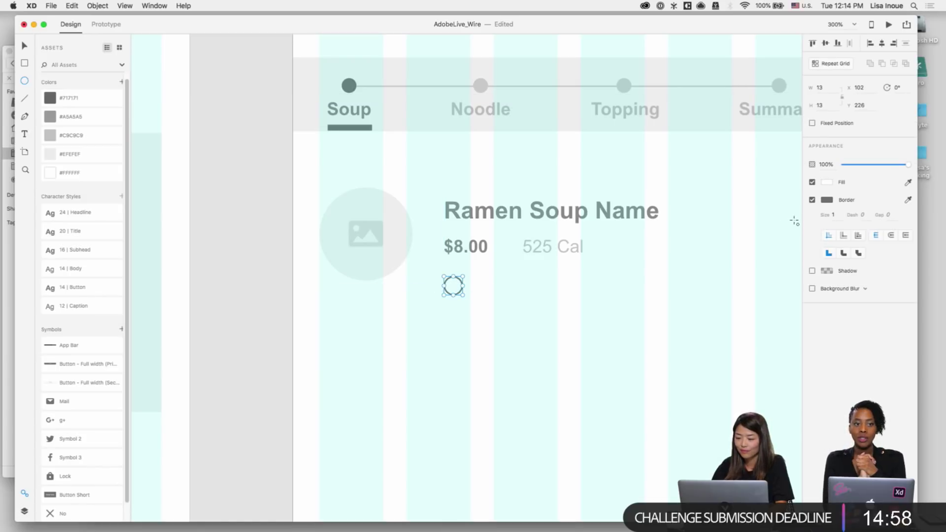
click(827, 201)
key(Escape)
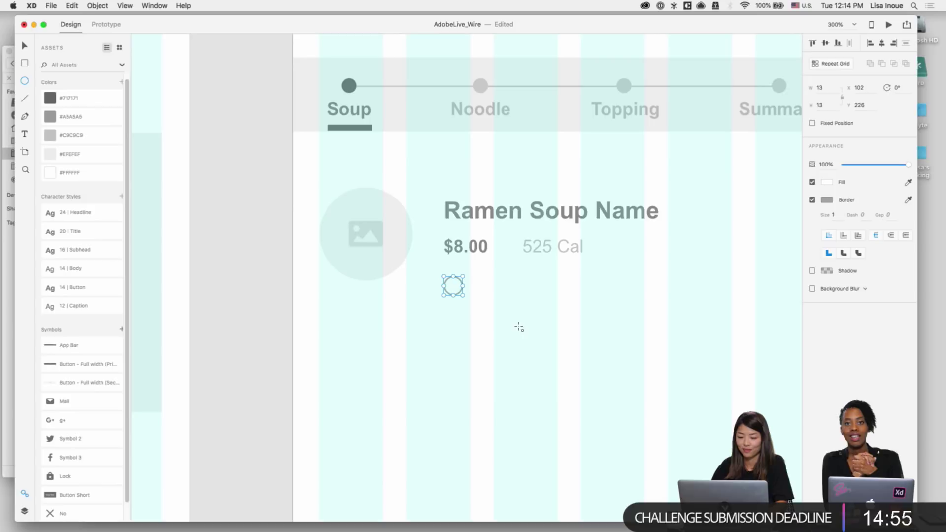
Step: Add a bold "i" text and nudge it into the small circle at X 107, Y 226
key(t)
click(482, 308)
key(Escape)
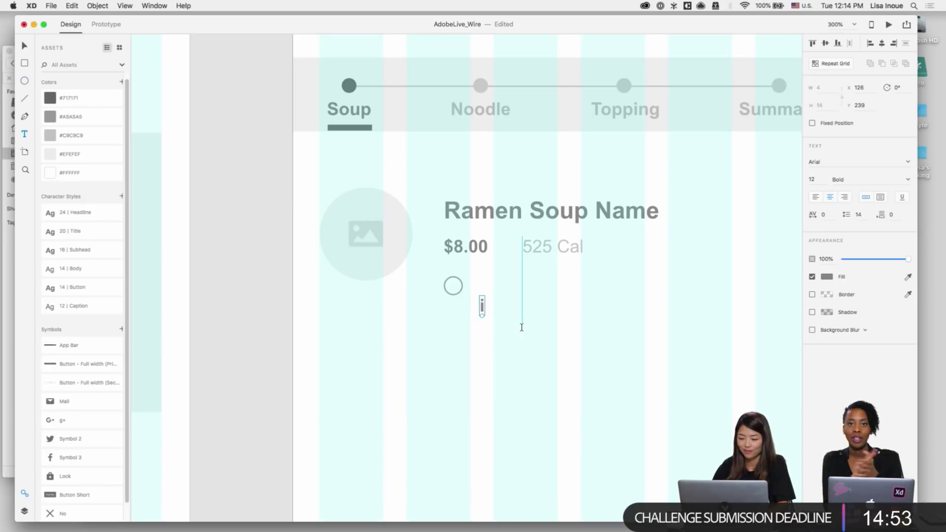
key(shift+Up)
key(shift+Left)
key(shift+Left)
key(Up)
key(Up)
key(Up)
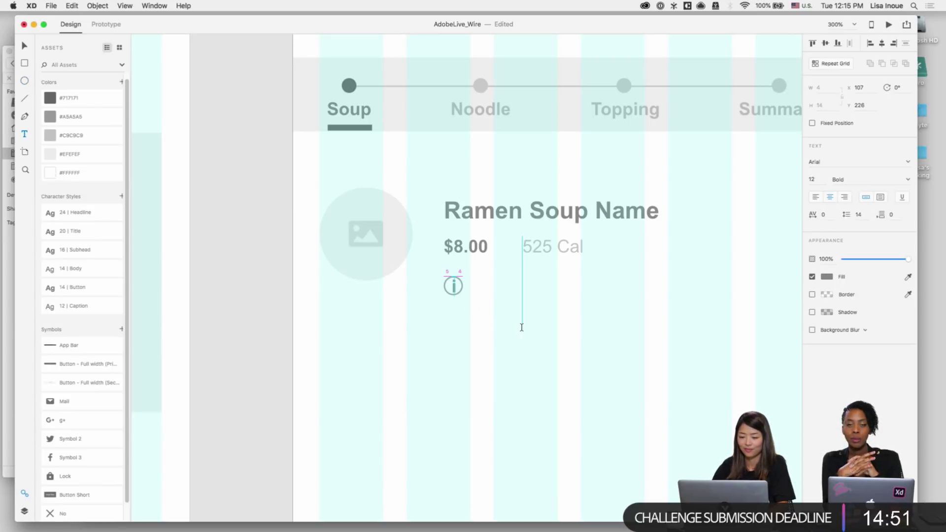
Step: Set the "i" text's font size to 8 and centre it horizontally with its circle
scroll(455, 286, up, 2)
double_click(454, 286)
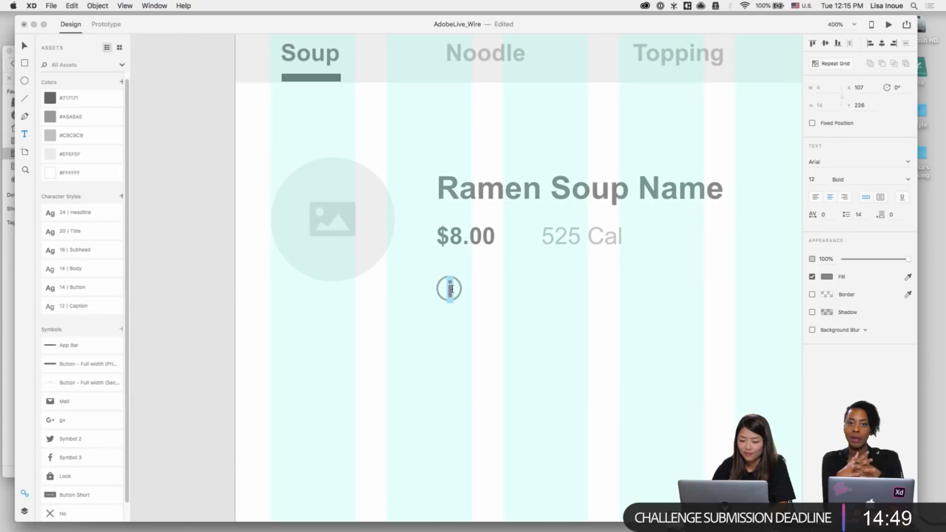
click(814, 179)
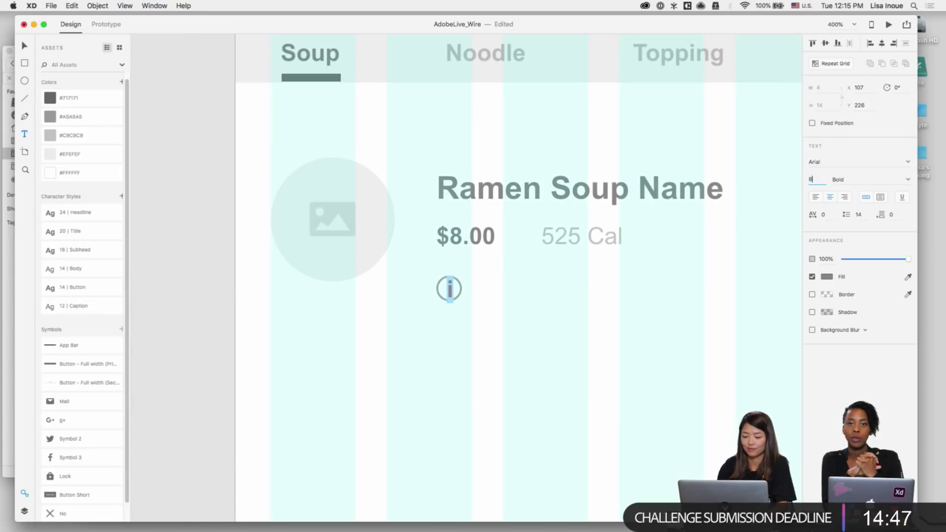
text(8)
key(Return)
key(Escape)
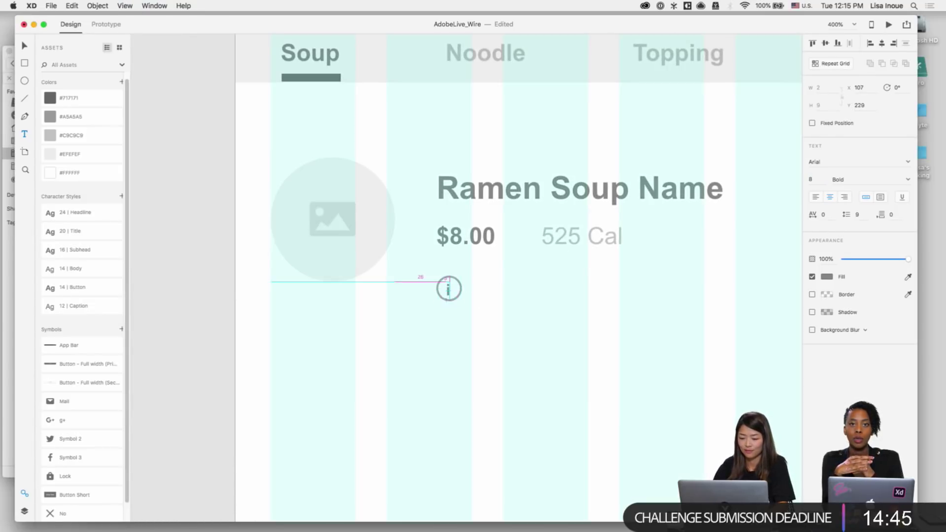
drag(429, 281, 482, 313)
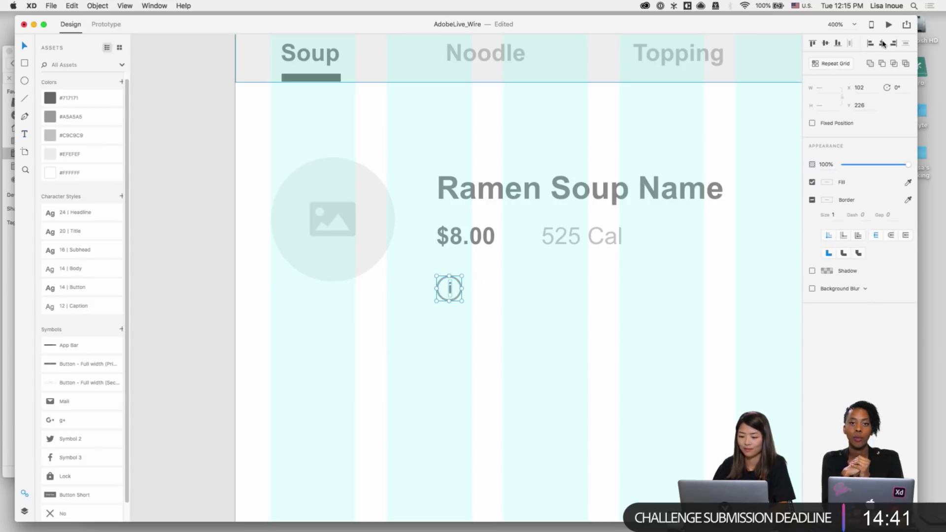
key(Escape)
Step: Add the text "How it's made?" in the 12 | Caption character style and place it just right of the info icon
key(t)
click(489, 295)
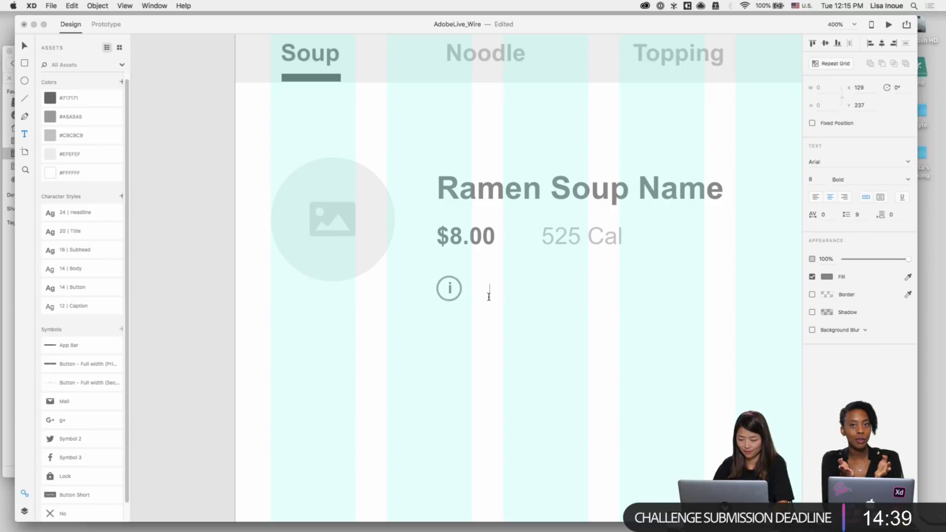
text(How )
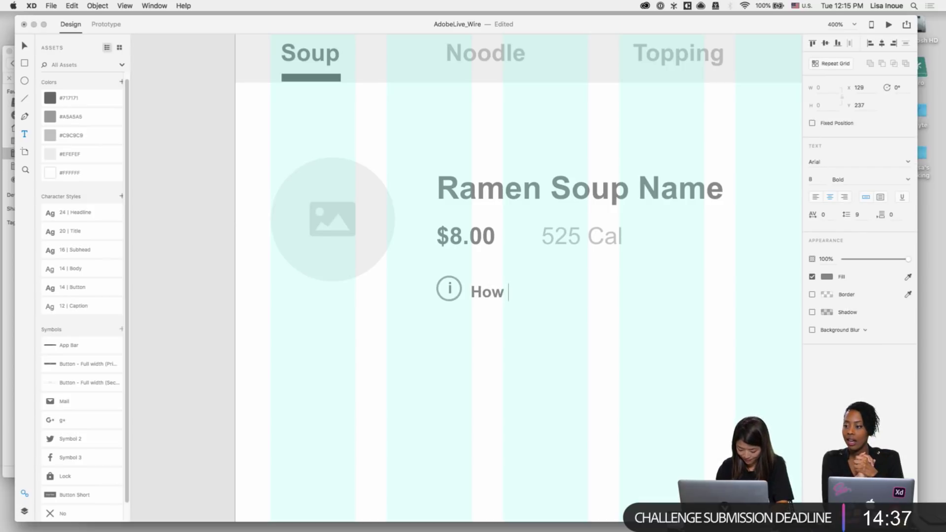
text(it's made?)
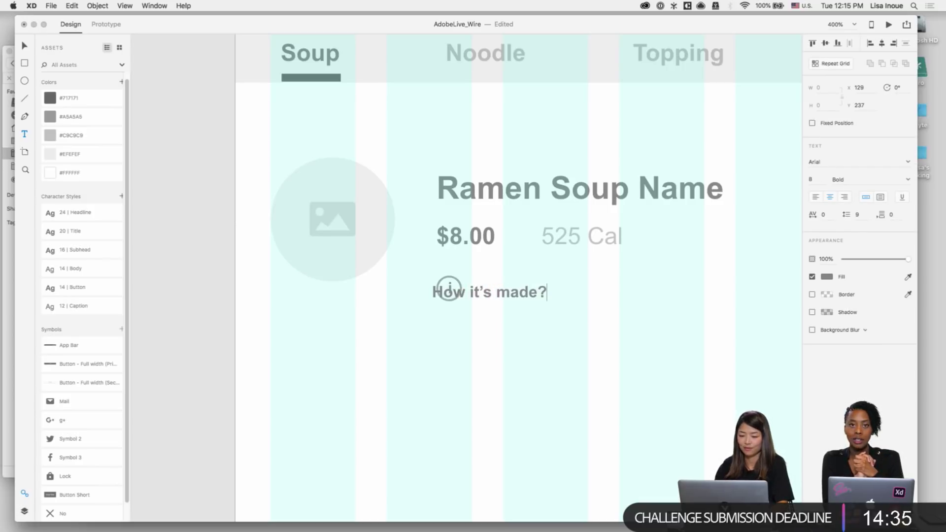
key(Escape)
click(74, 306)
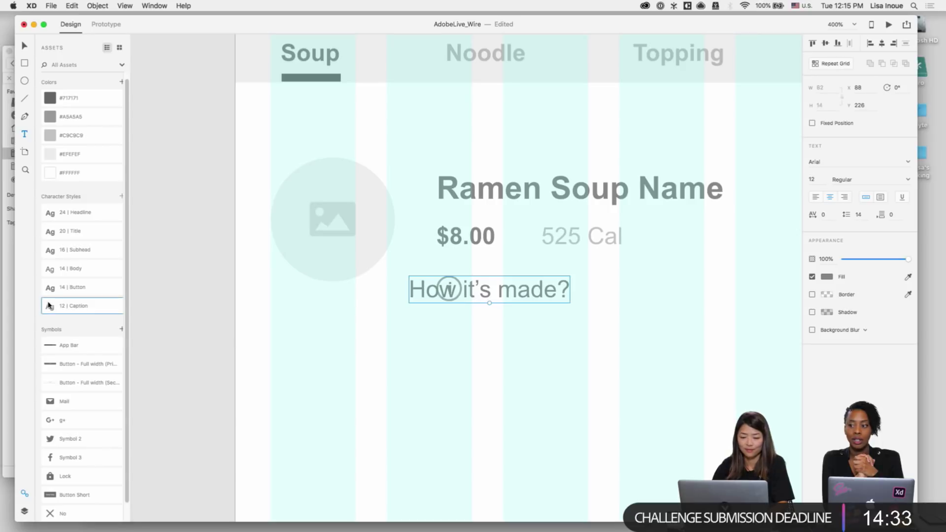
click(466, 379)
drag(475, 296, 526, 296)
click(522, 349)
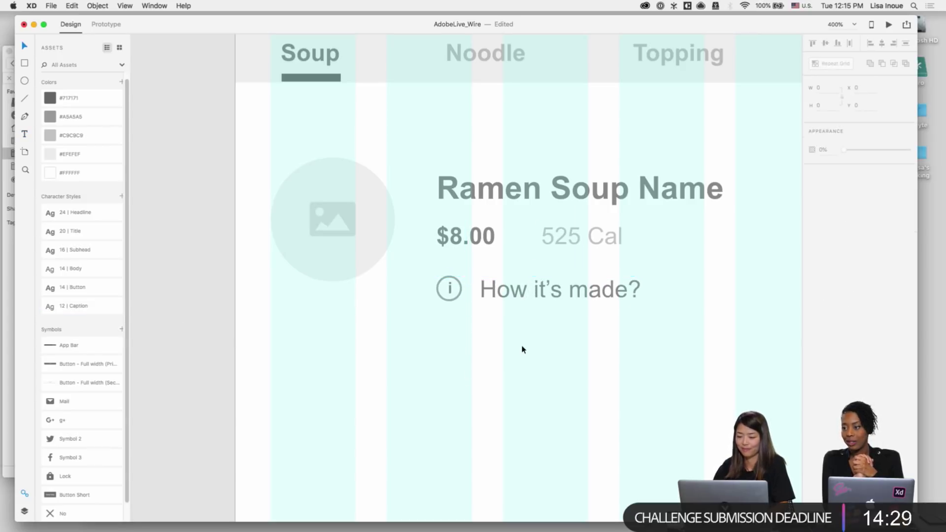
Step: Group the info icon with its "How it's made?" text and rename the group "How it's made"
drag(424, 277, 546, 318)
key(super+g)
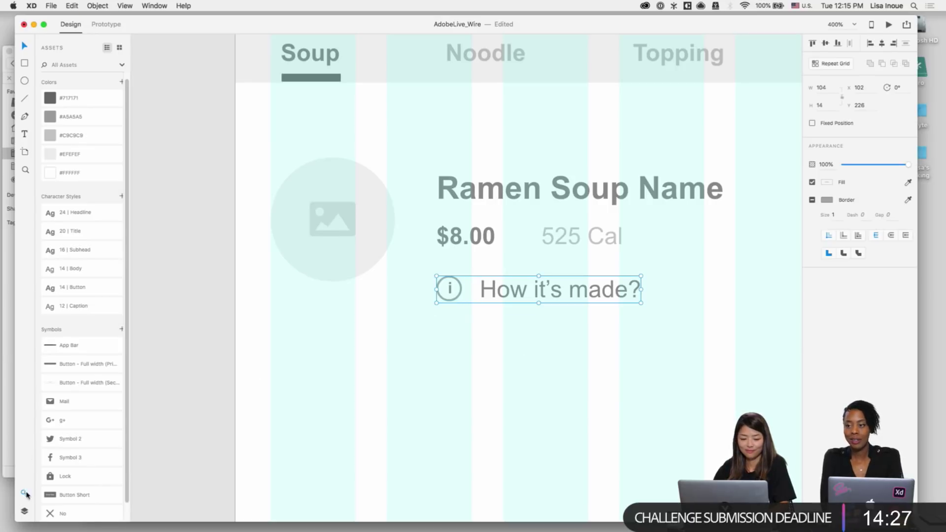
key(super+y)
double_click(60, 55)
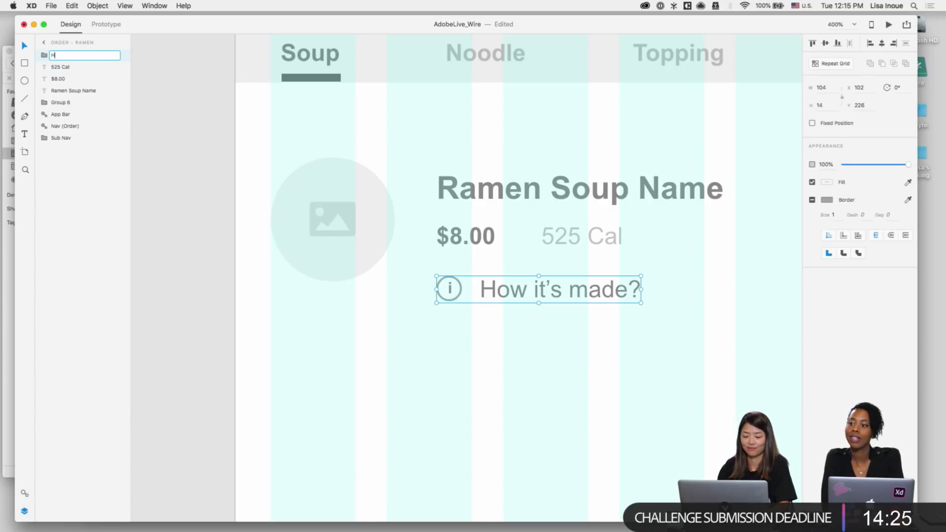
text(How it's ma)
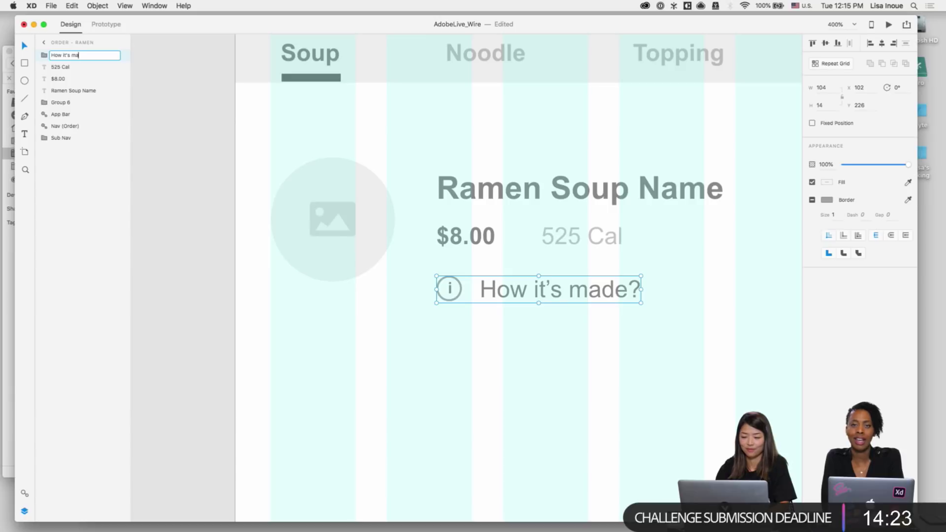
text(de)
key(Return)
click(468, 356)
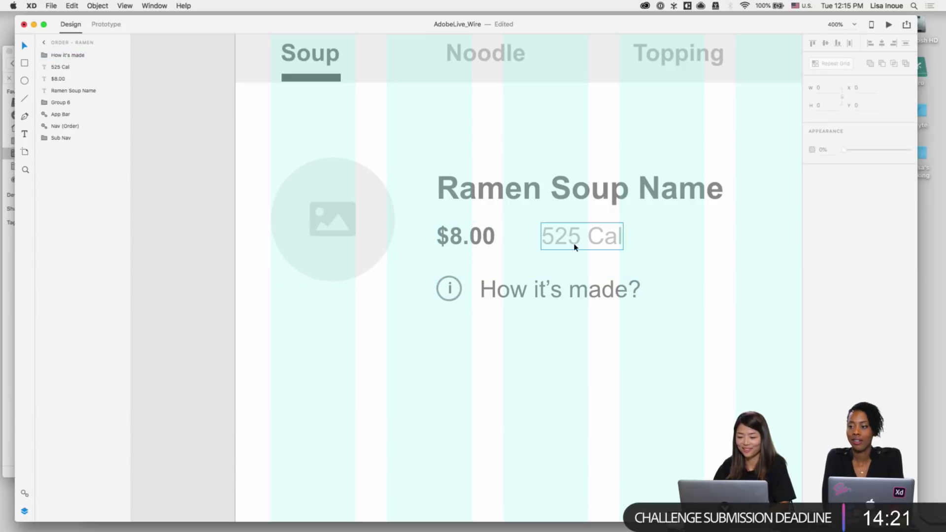
Step: Draw a 72 by 36 rectangle right of the soup details at X 284, Y 186, with a corner radius of 20
key(super+minus)
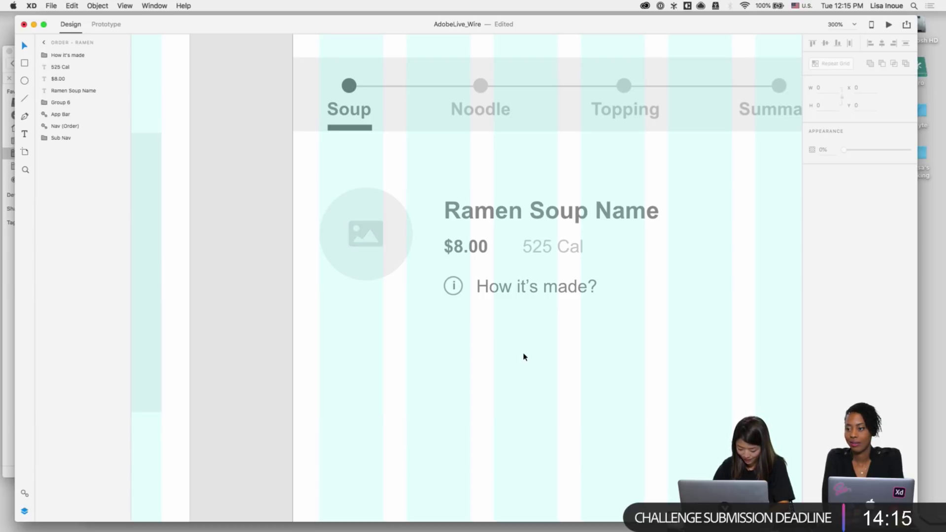
scroll(524, 357, right, 3)
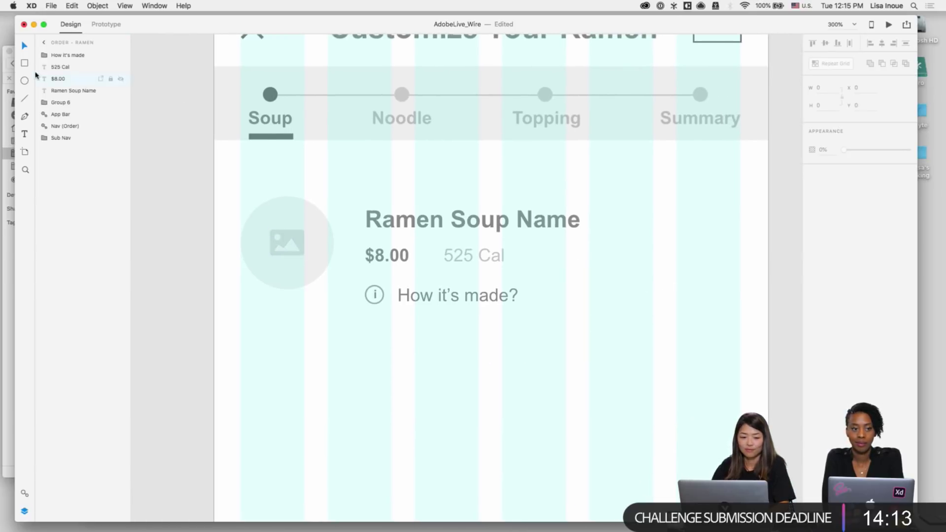
drag(635, 227, 740, 266)
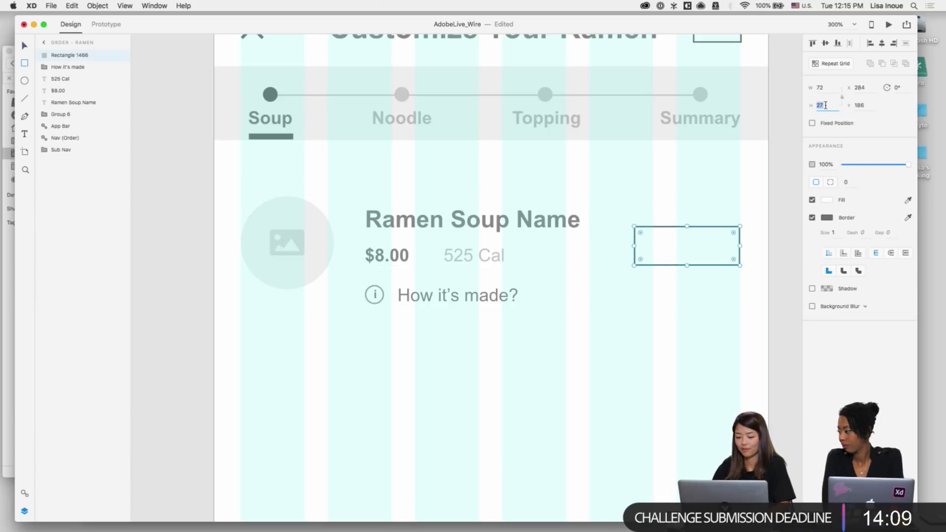
text(36)
key(Return)
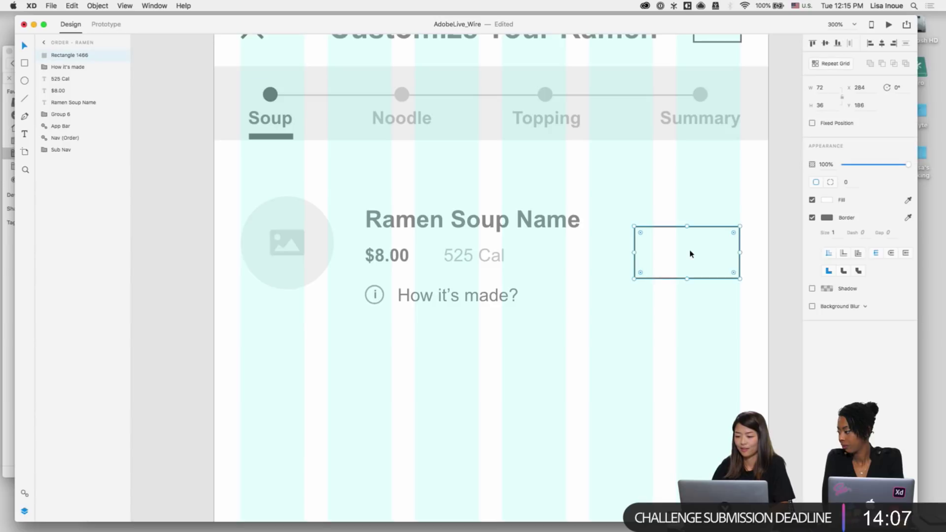
click(844, 182)
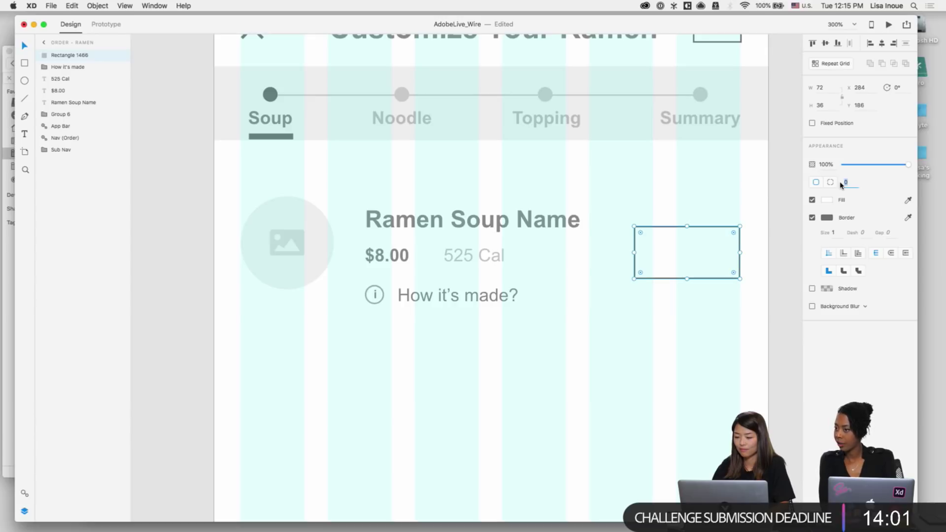
text(20)
key(Return)
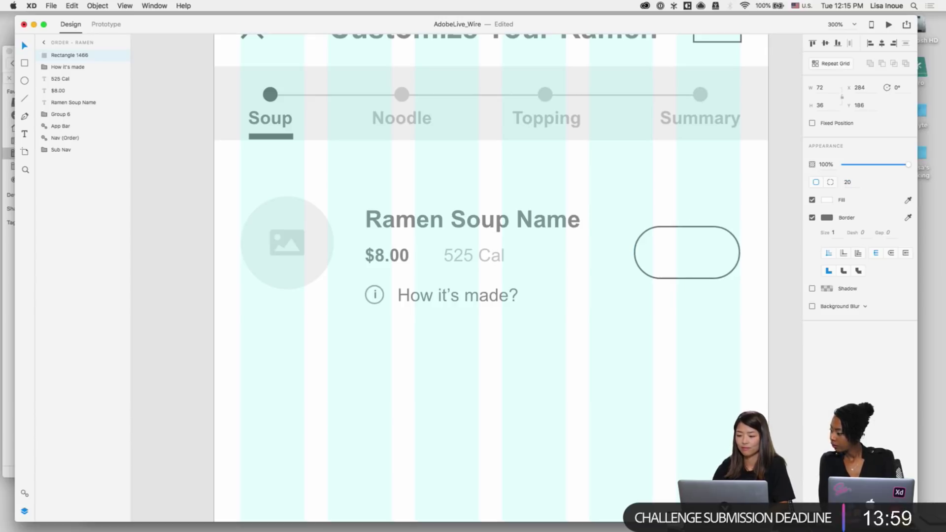
Step: Add a "Select" label in the 12 | Caption character style and centre it inside the rounded button outline
key(t)
click(648, 314)
text(S)
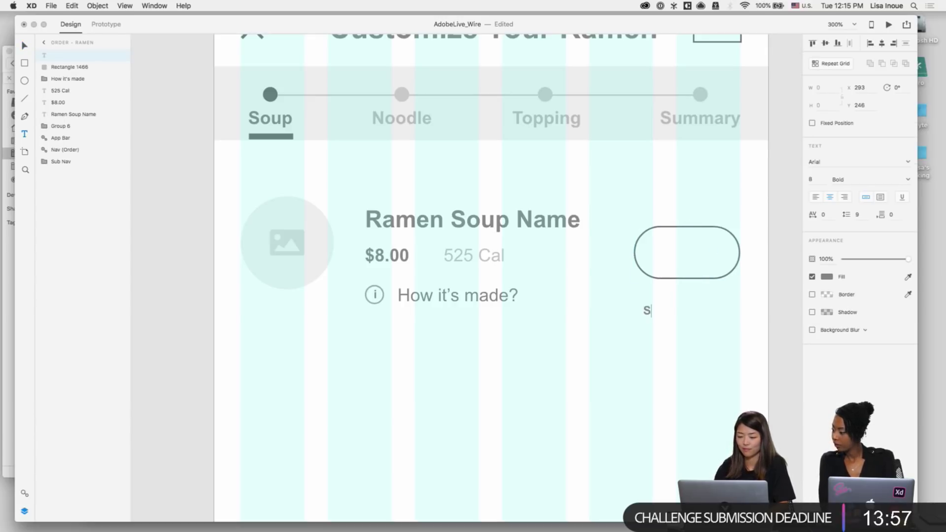
text(elect)
key(Escape)
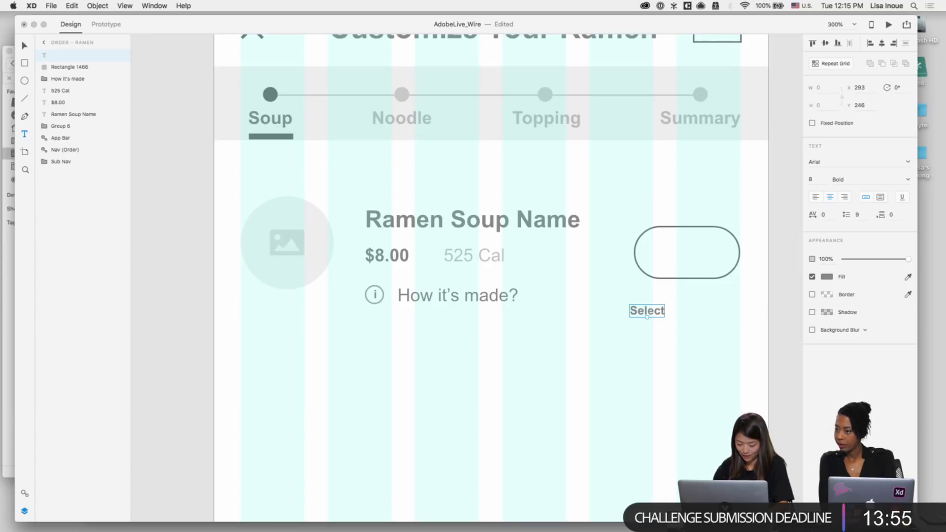
click(23, 494)
click(51, 308)
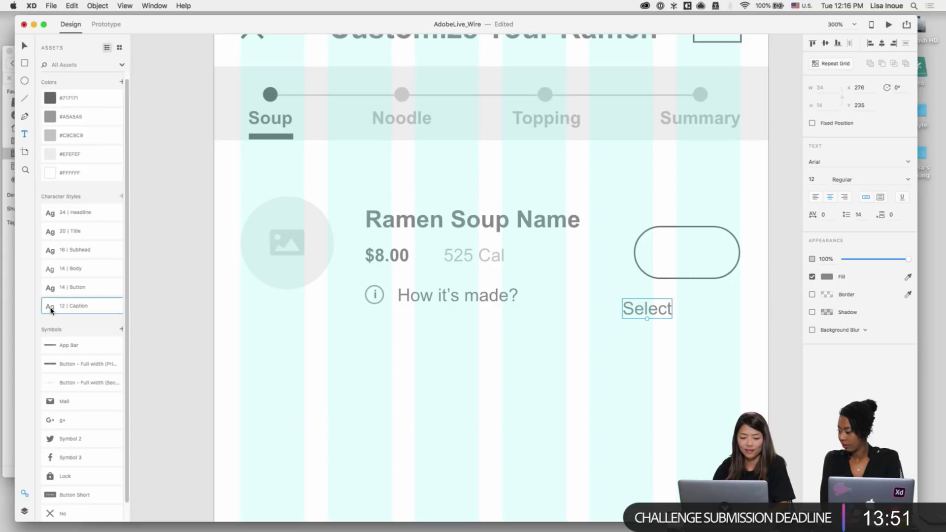
click(651, 332)
drag(639, 320, 680, 259)
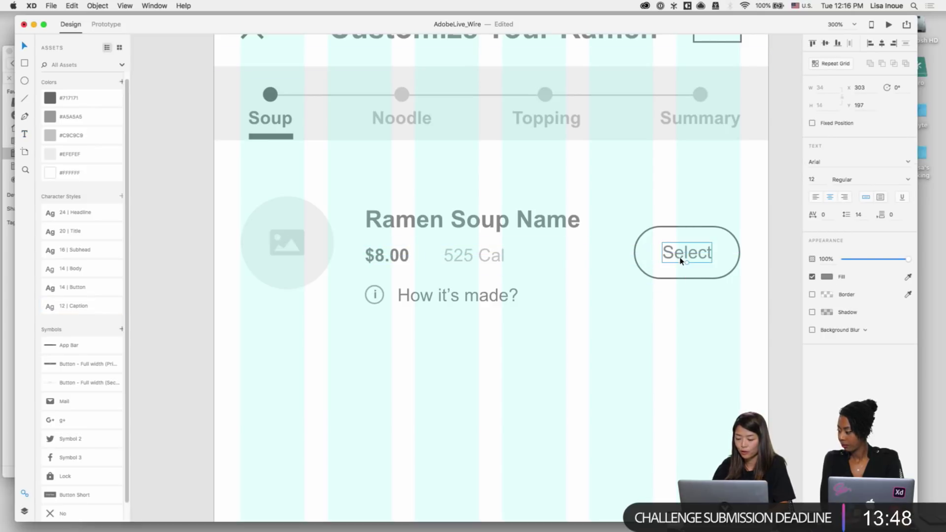
Step: Recolour the Select button's border and its label text with lighter grey swatches from the saved colours
click(716, 276)
click(824, 217)
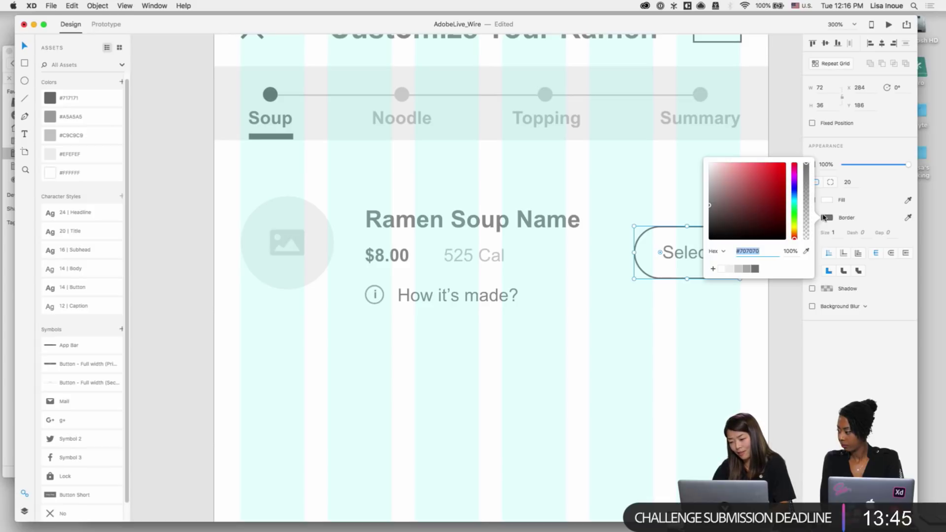
click(739, 279)
click(688, 260)
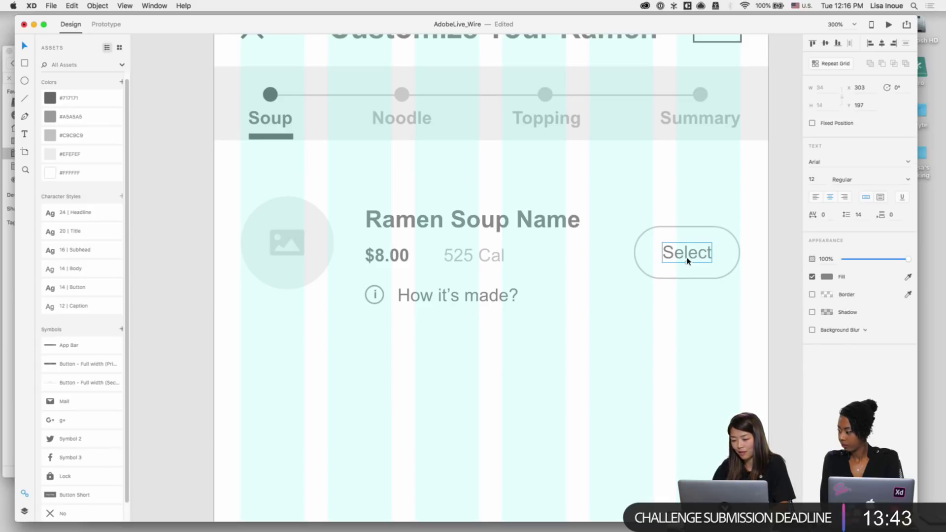
click(827, 276)
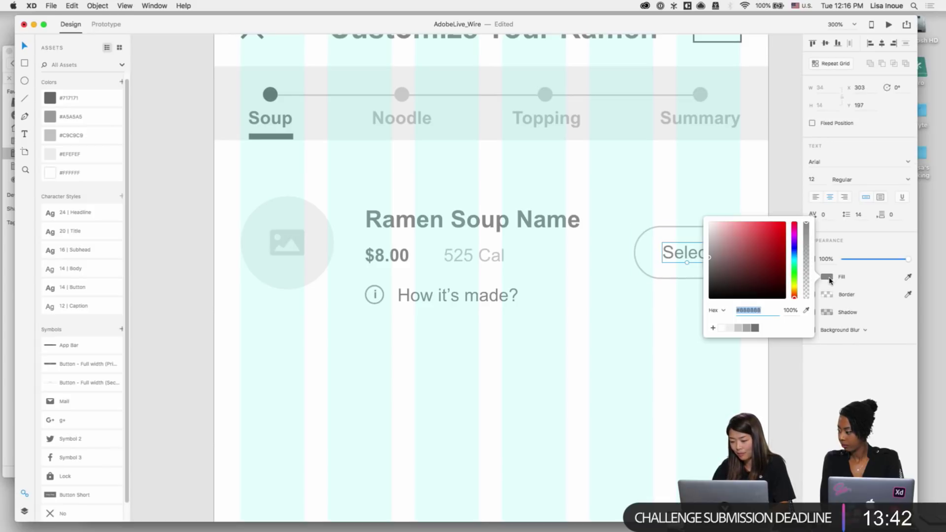
click(740, 328)
click(700, 343)
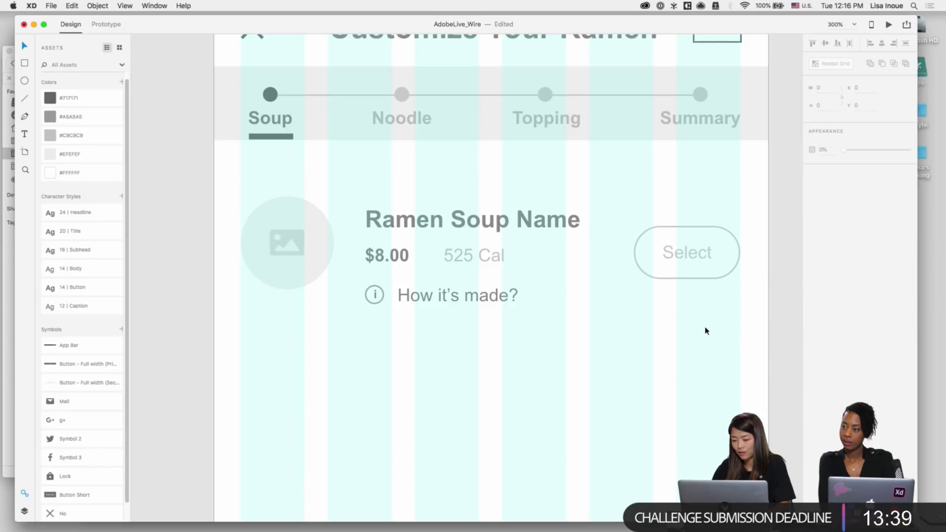
scroll(707, 331, up, 1)
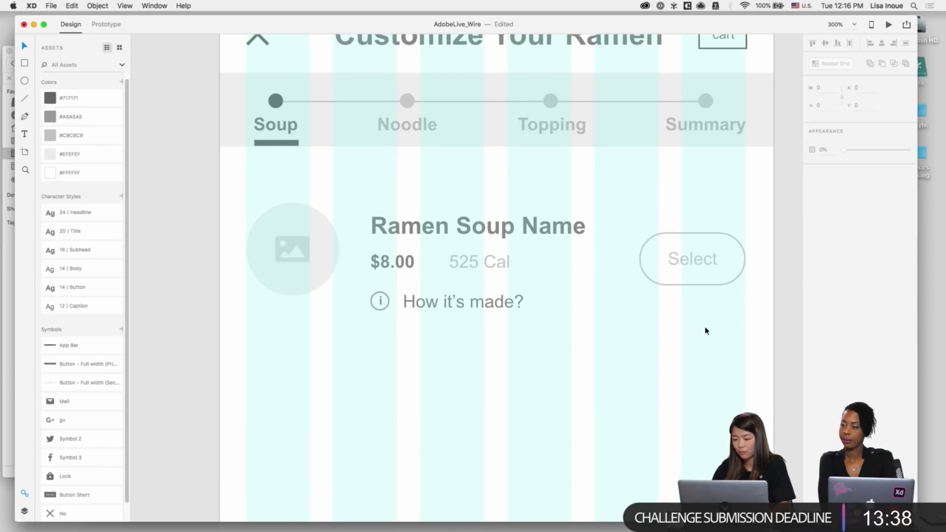
Step: Group the image placeholder, soup name, price, calories, info link and Select button into one soup row
click(693, 286)
drag(696, 323, 655, 300)
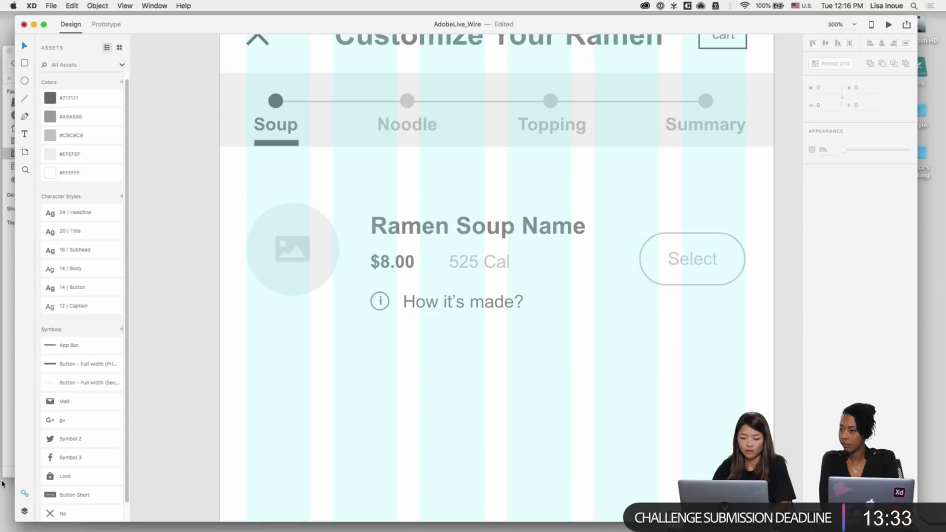
key(super+y)
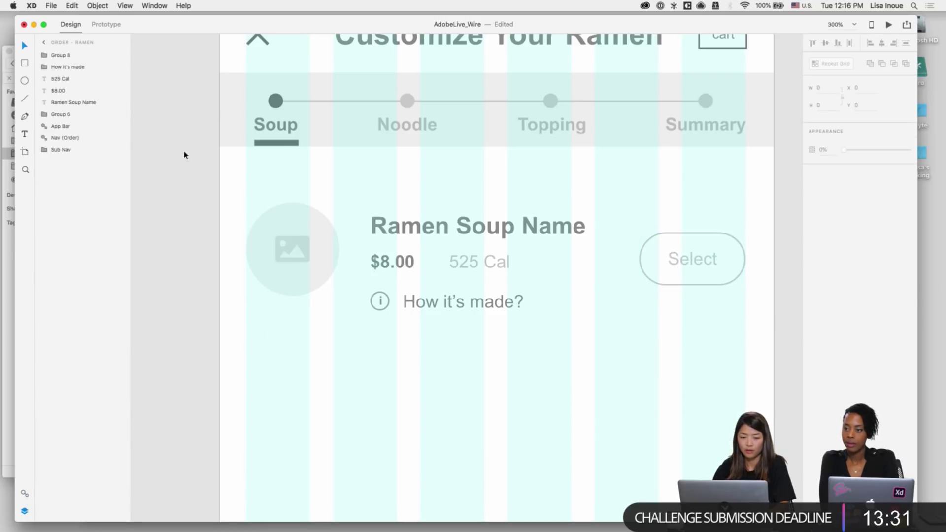
drag(253, 187, 693, 348)
key(super+g)
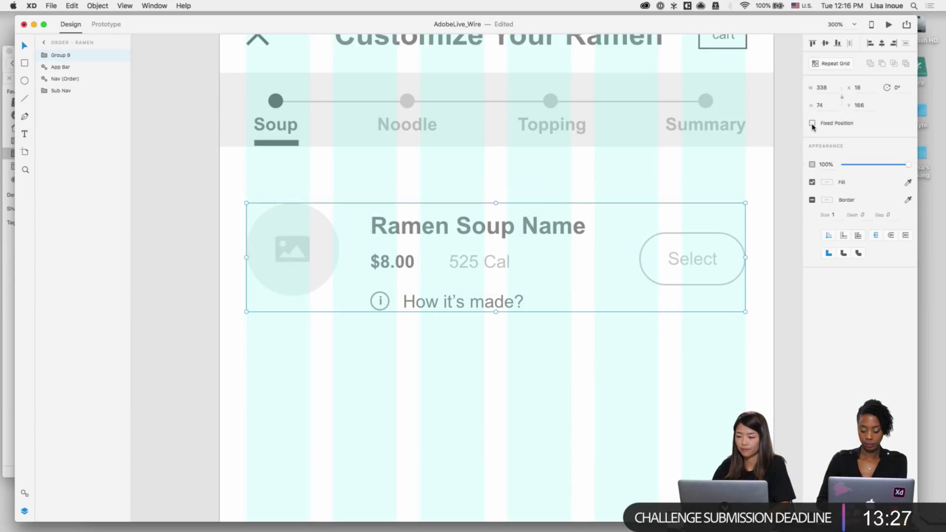
Step: Turn the soup row group into a repeat grid and extend it downward to five complete rows
click(816, 64)
key(super+minus)
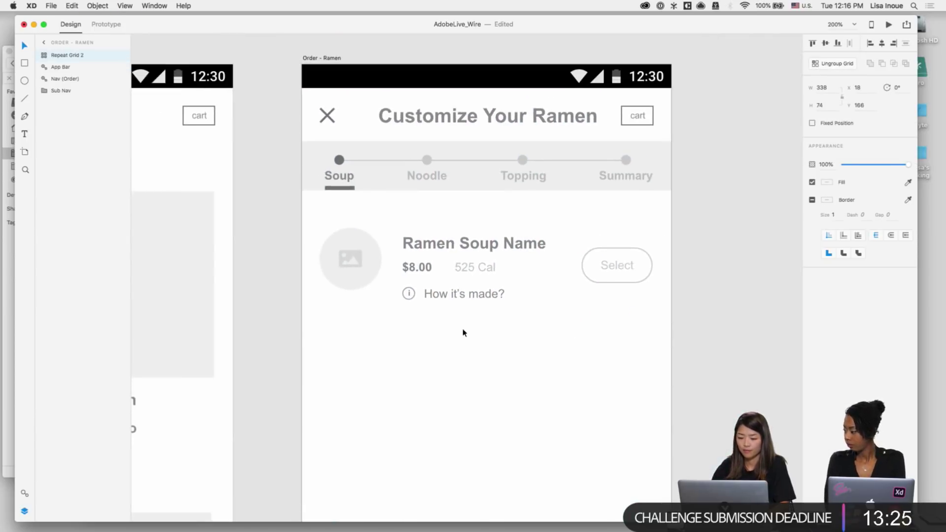
key(super+shift+apostrophe)
scroll(470, 276, down, 3)
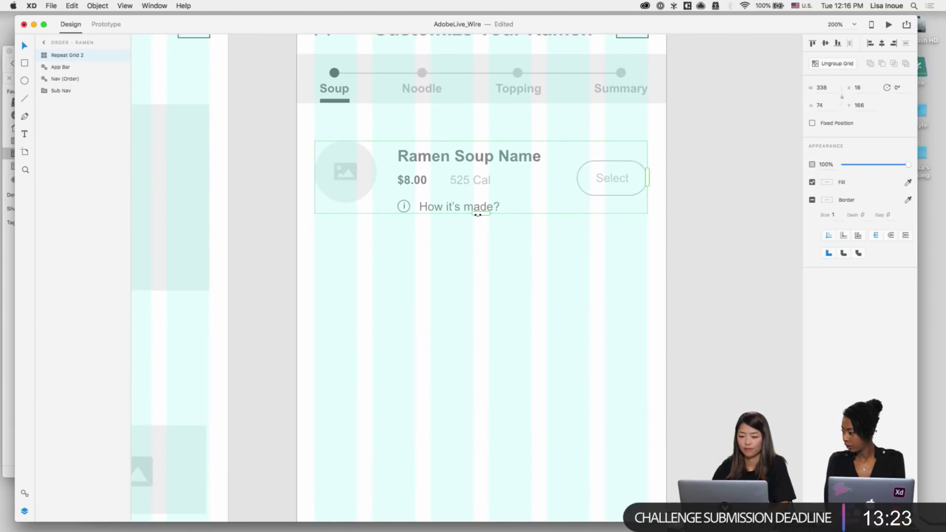
drag(477, 215, 483, 526)
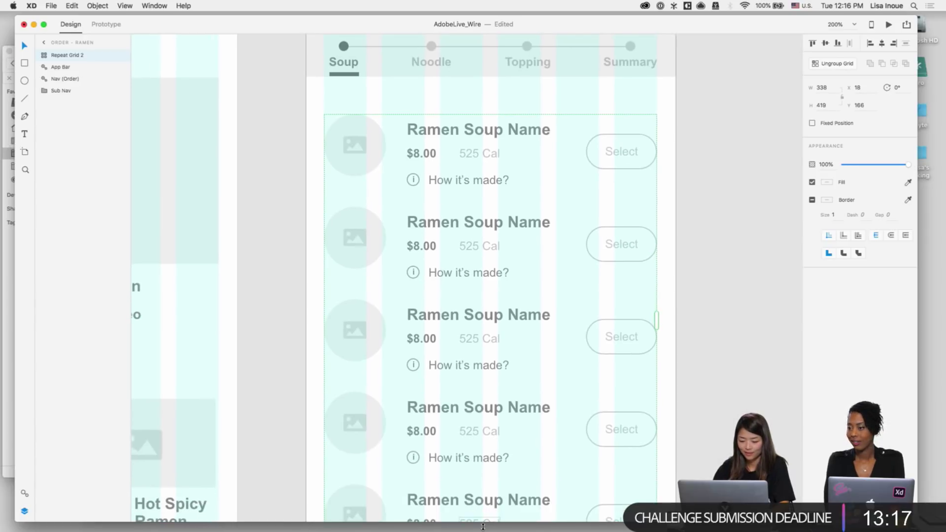
key(super+minus)
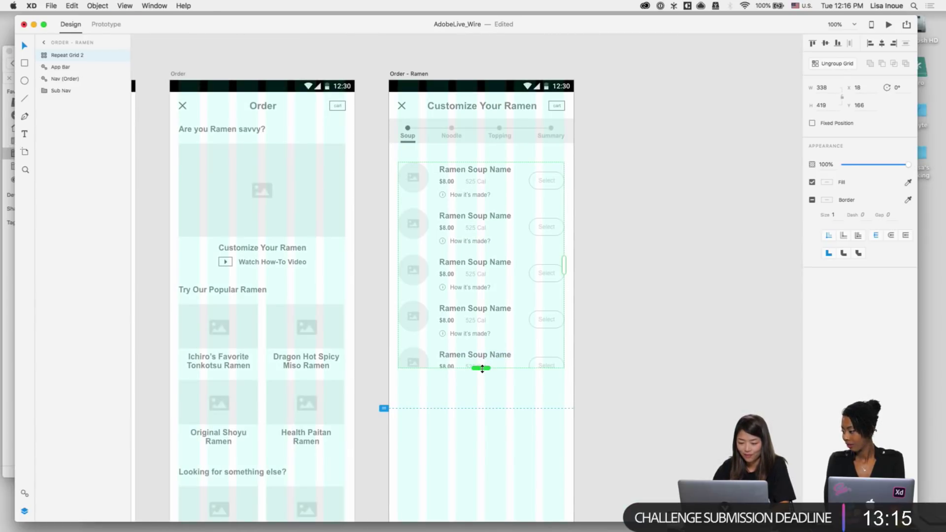
drag(482, 369, 482, 389)
click(479, 403)
Step: Widen the vertical gap between the rows of the soup repeat grid
key(super+equal)
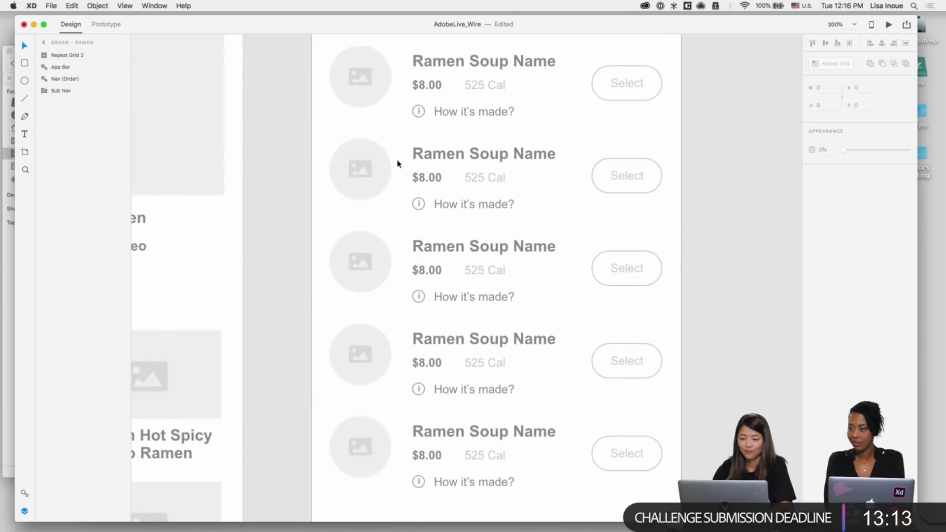
key(super+shift+apostrophe)
click(371, 93)
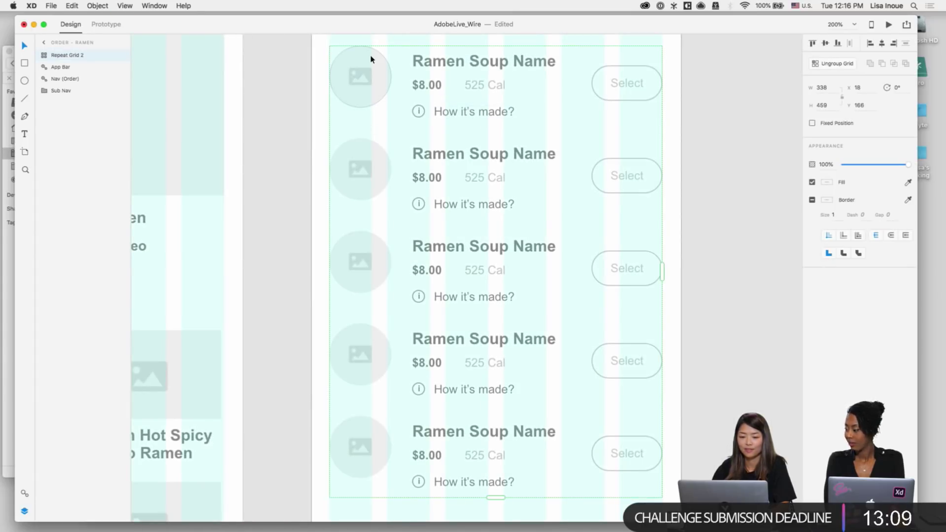
drag(388, 132, 387, 153)
click(707, 229)
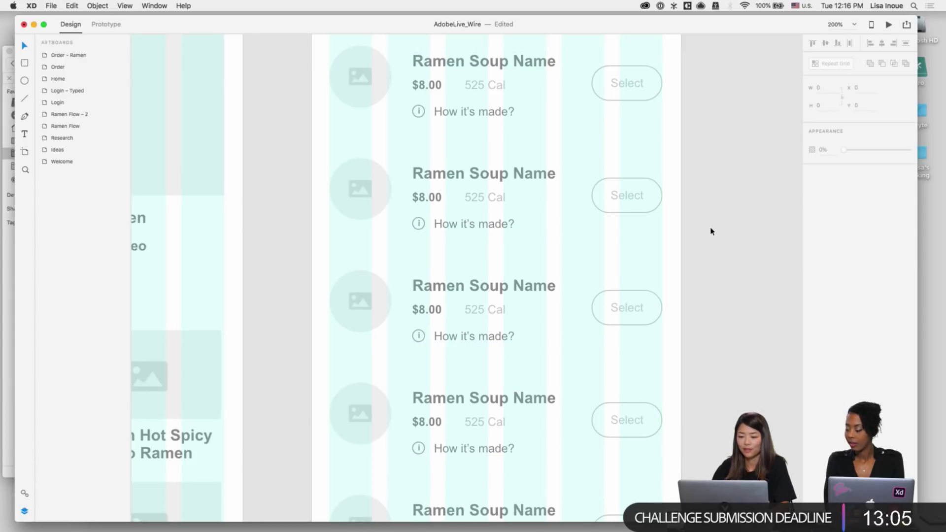
Step: Shorten the Order - Ramen artboard to a height of 733 so it ends just below the fifth soup row
key(super+1)
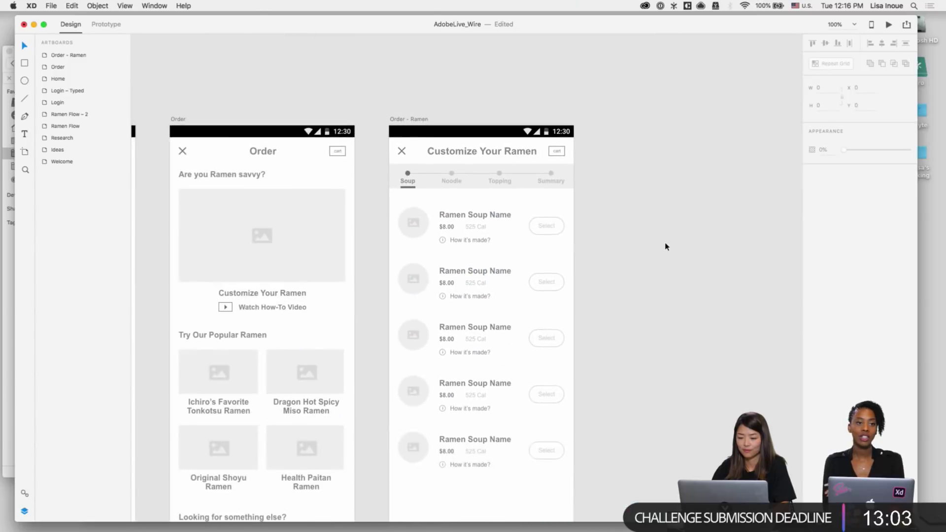
scroll(663, 246, down, 3)
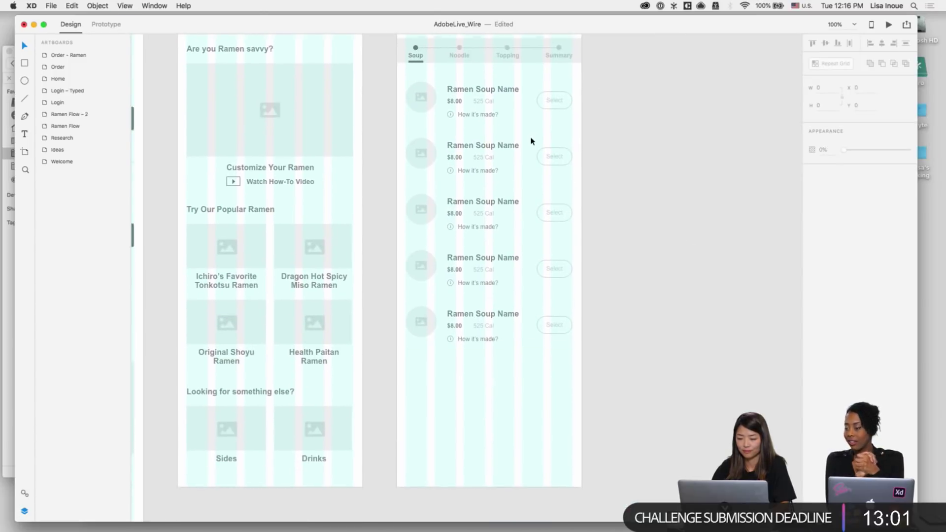
scroll(459, 84, up, 3)
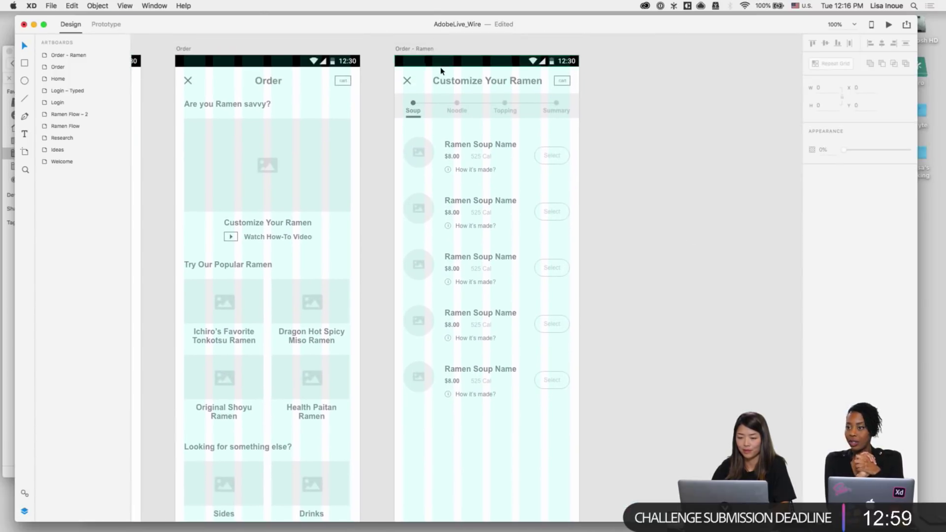
click(417, 56)
scroll(498, 312, down, 6)
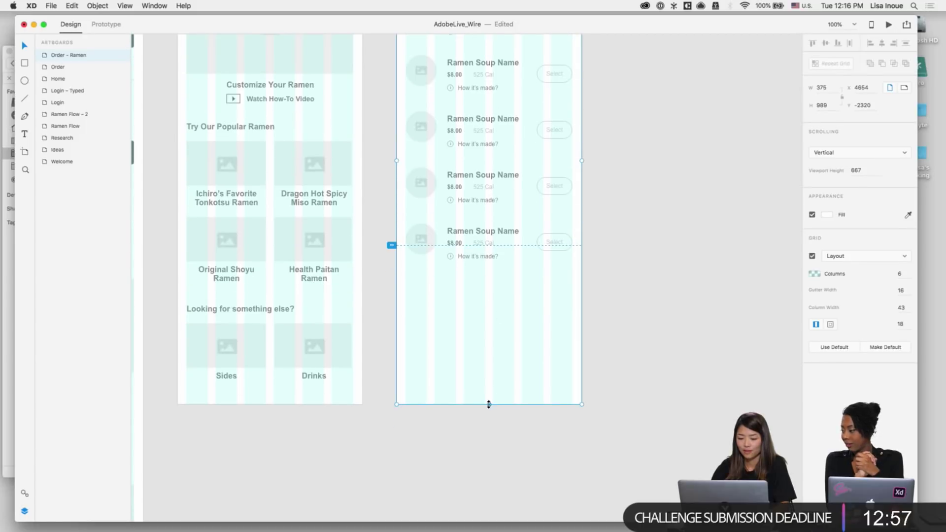
drag(489, 404, 495, 278)
click(494, 286)
scroll(495, 305, up, 5)
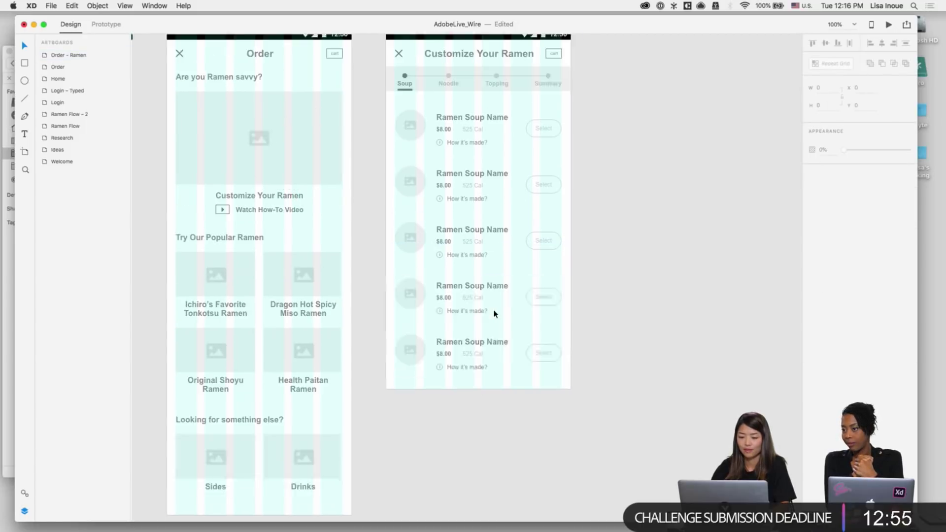
Step: Align the soup repeat grid's upper edge with the bottom of the step navigation bar, then offset it 40 px downward
scroll(494, 313, up, 2)
key(super+equal)
key(super+equal)
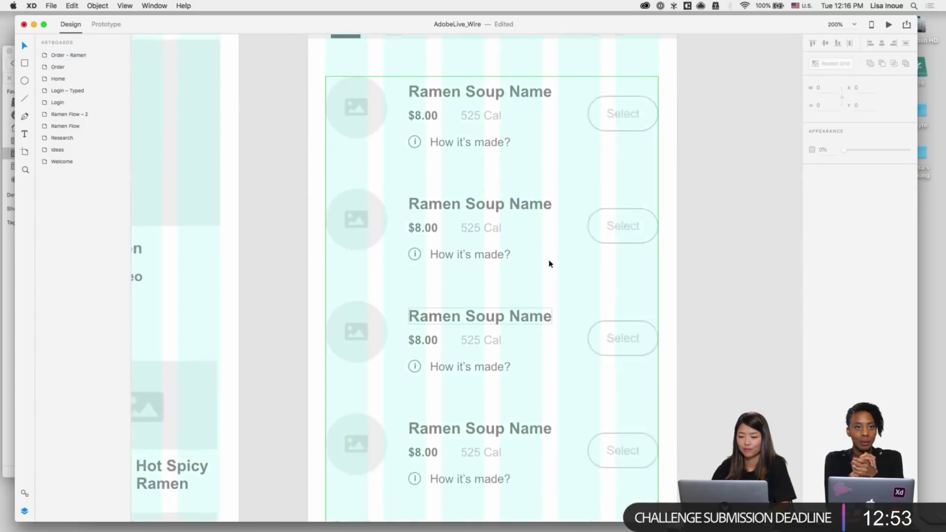
scroll(549, 265, up, 2)
drag(473, 183, 471, 144)
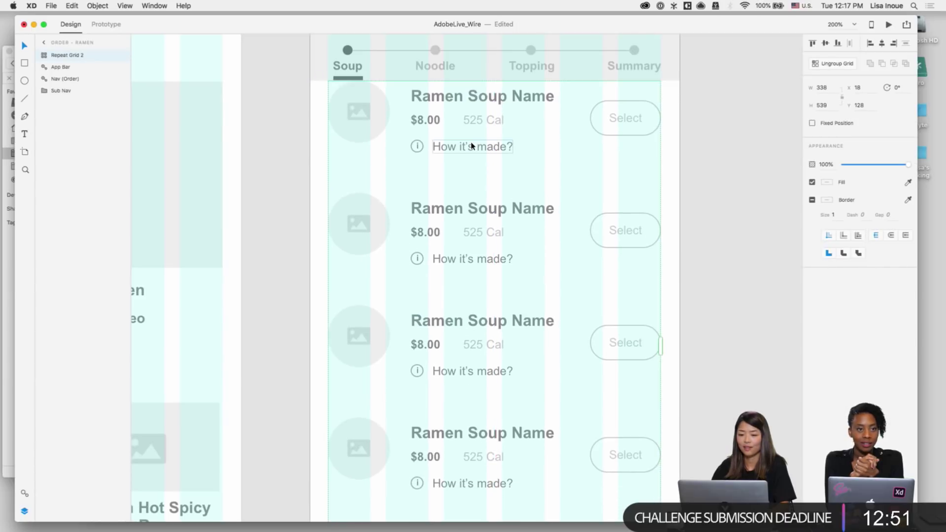
key(shift+Down)
key(shift+Down)
key(shift+Down)
key(shift+Down)
click(662, 227)
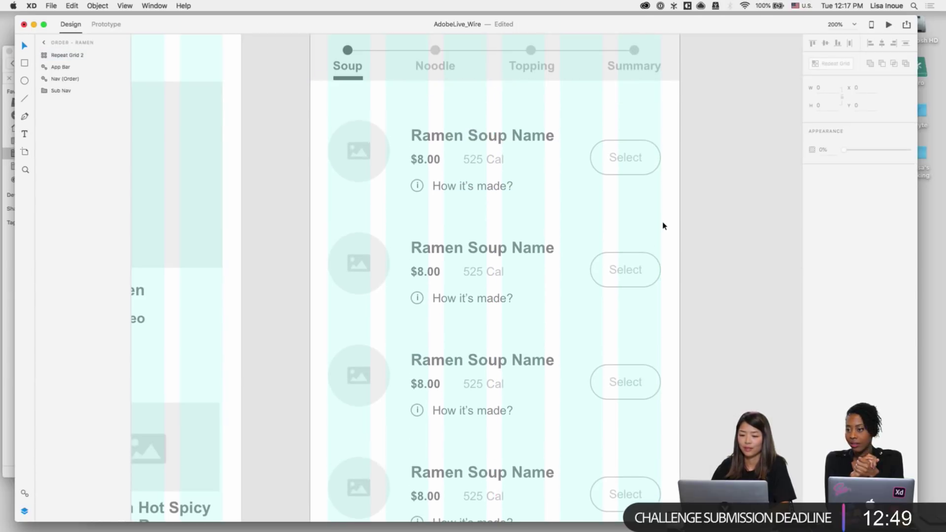
Step: Extend the Order - Ramen artboard slightly downward to add space below the last soup row
key(super+minus)
key(super+minus)
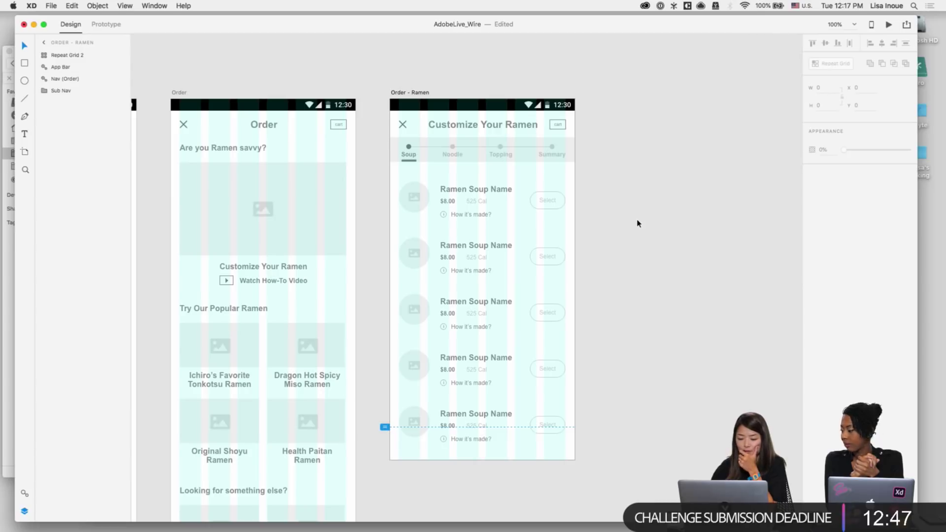
click(408, 93)
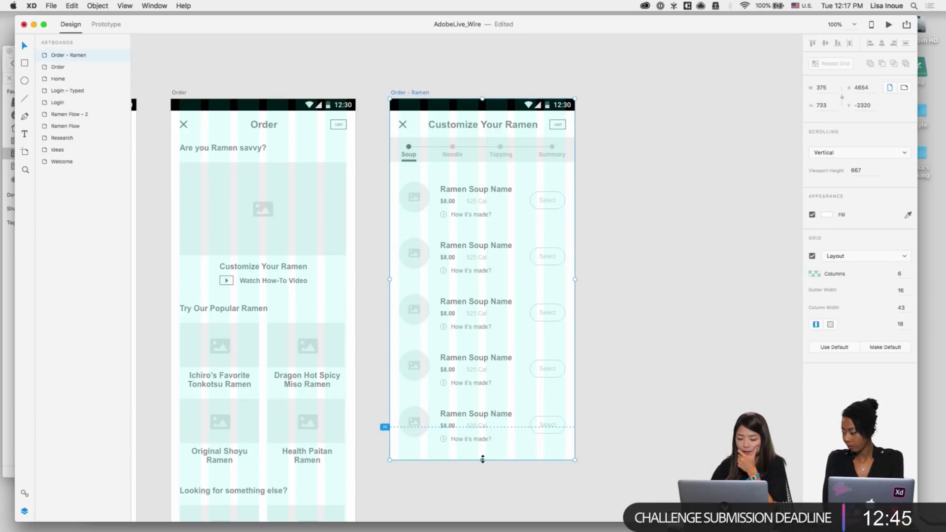
click(617, 410)
Step: Nudge the "How it's made?" text closer to its info icon, to X 120, Y 227, in the soup repeat grid
key(super+plus)
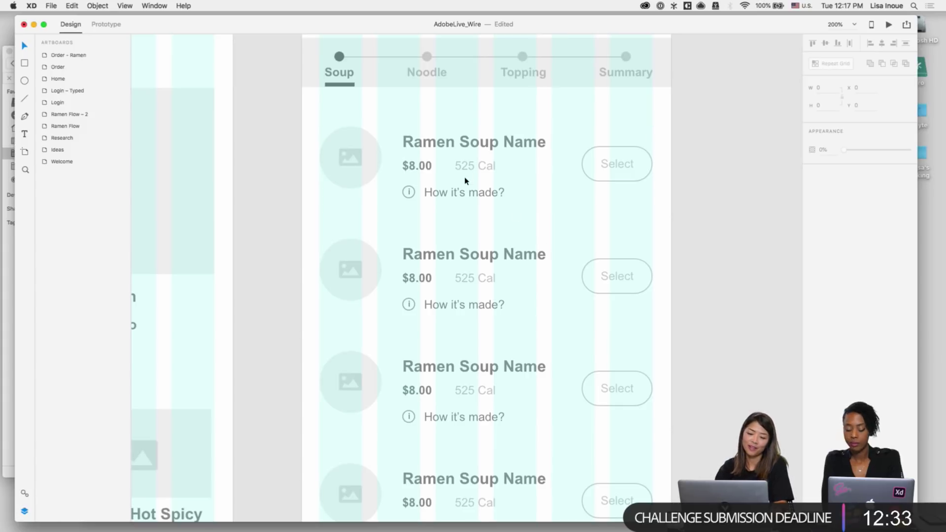
double_click(430, 192)
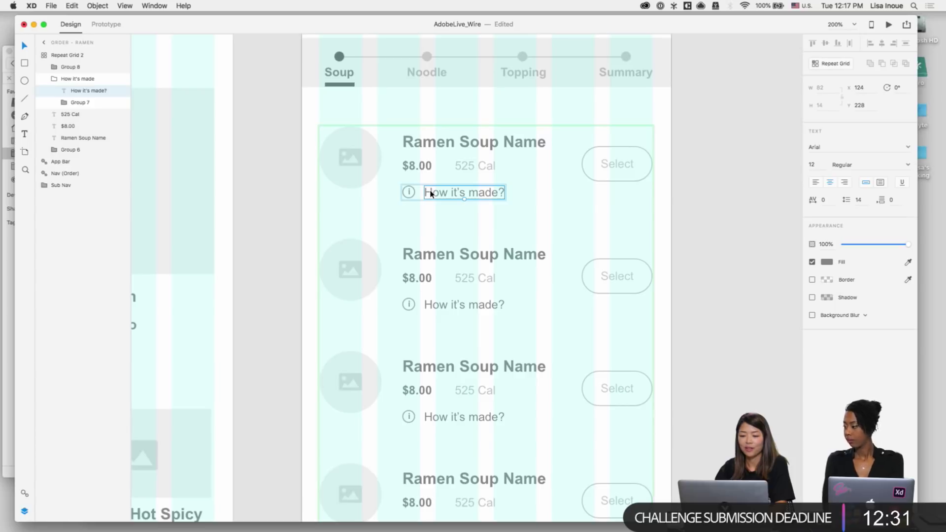
key(Left)
key(Left)
key(Left)
key(Up)
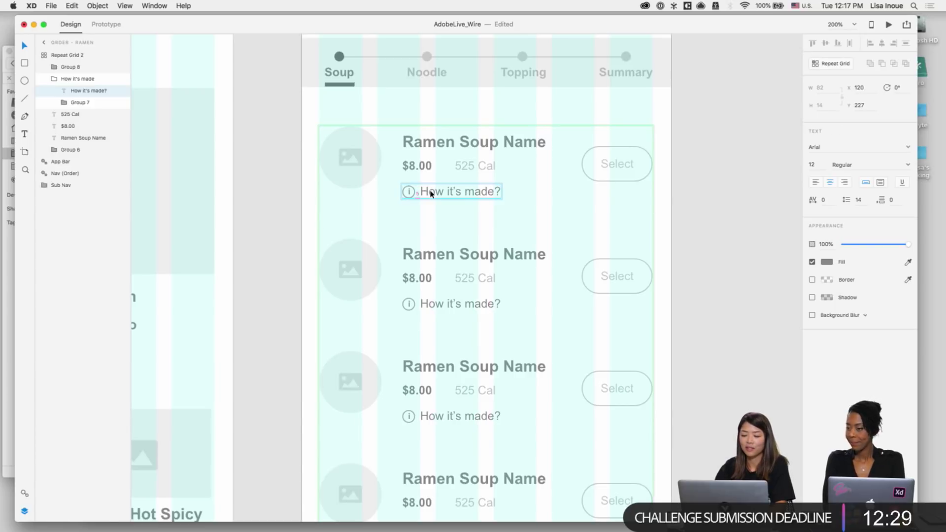
click(434, 220)
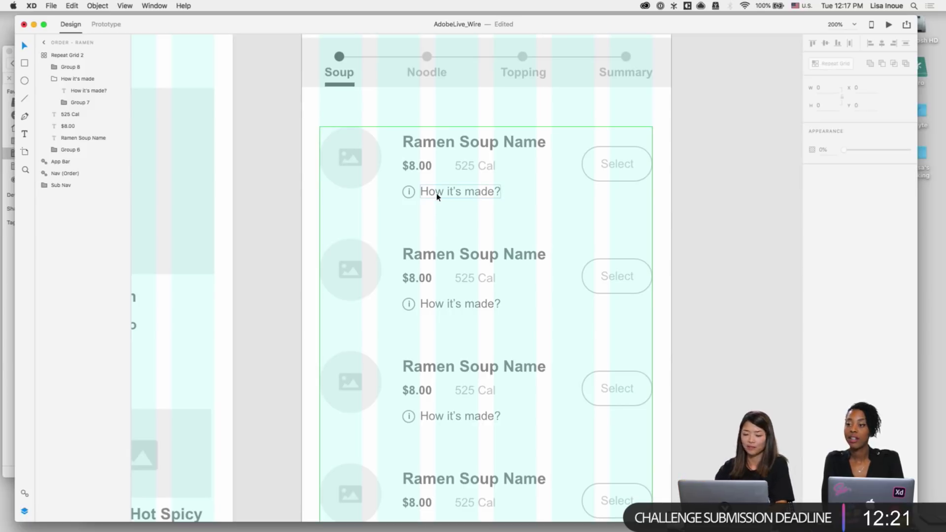
Step: Fill the soup names in the repeat grid with the Soup Types text file from Finder, and left-align them
key(super+1)
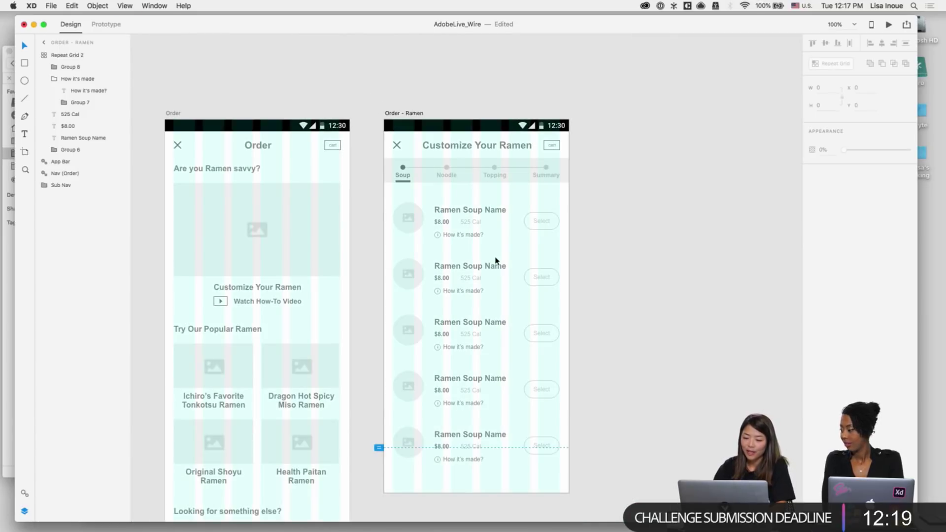
scroll(568, 253, down, 2)
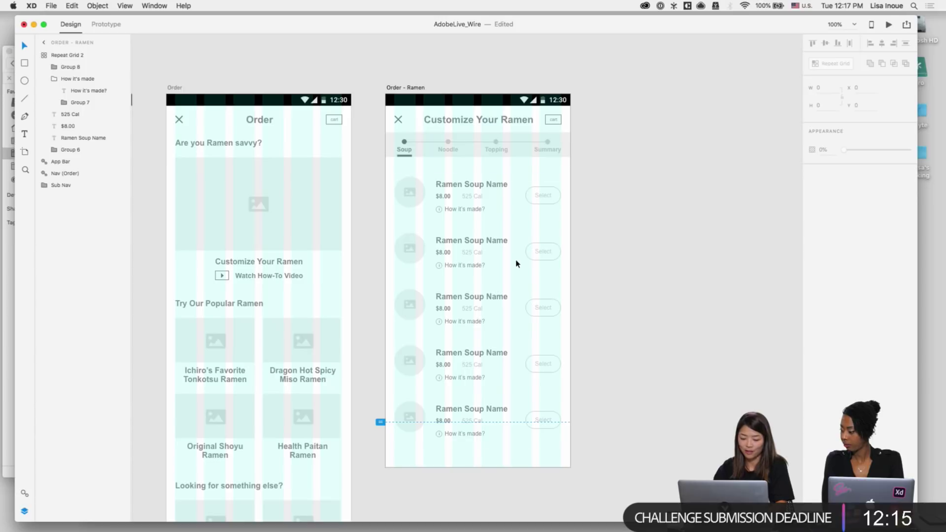
key(super+2)
scroll(503, 184, up, 2)
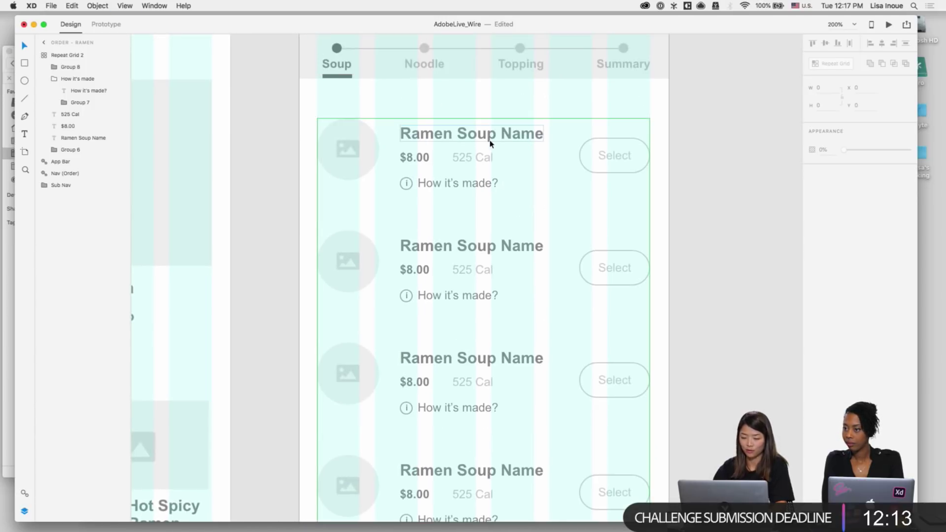
scroll(488, 218, up, 2)
scroll(488, 217, down, 1)
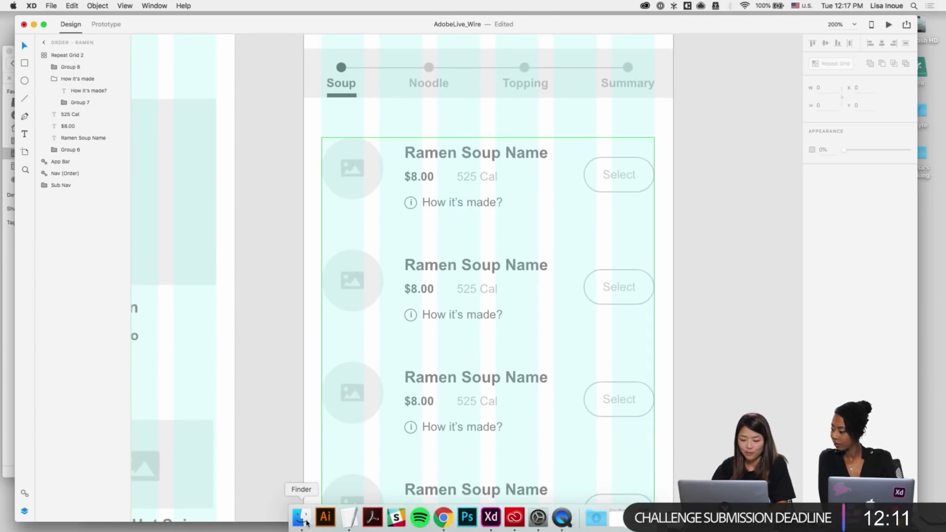
click(301, 518)
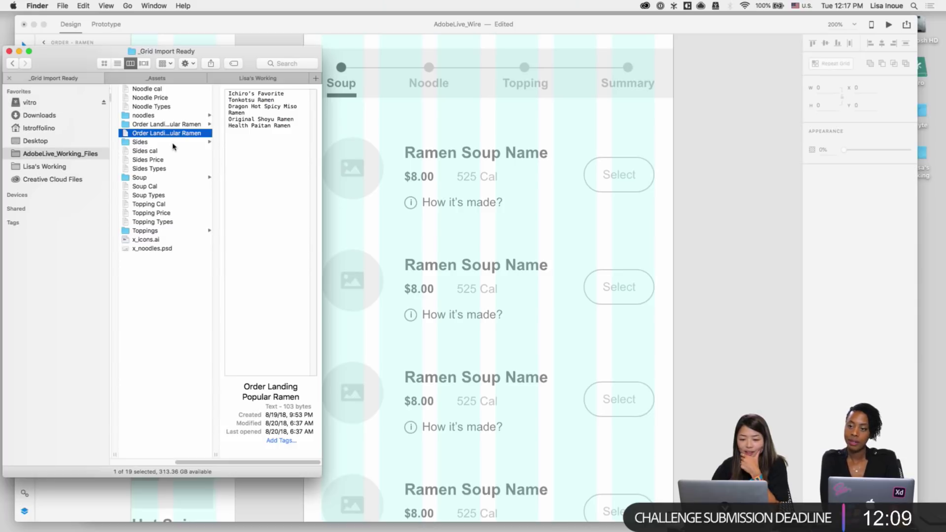
click(152, 221)
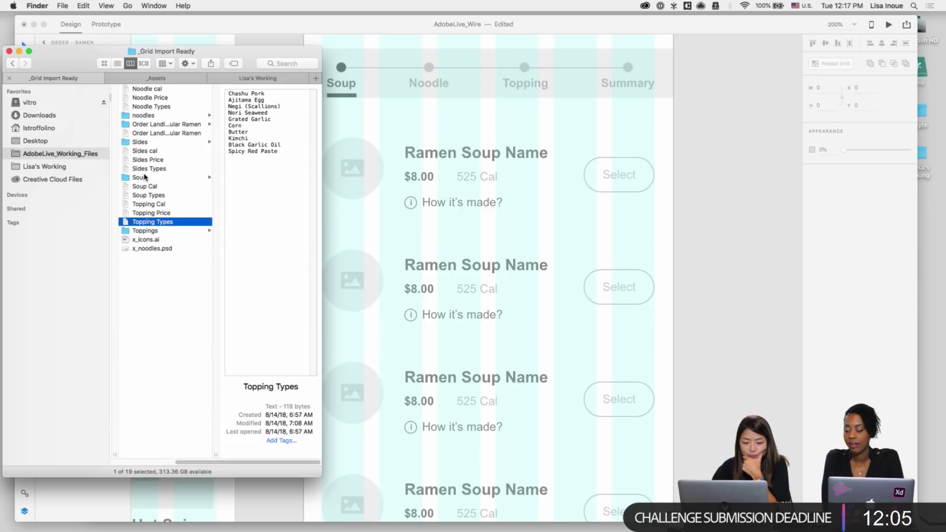
drag(150, 198, 429, 160)
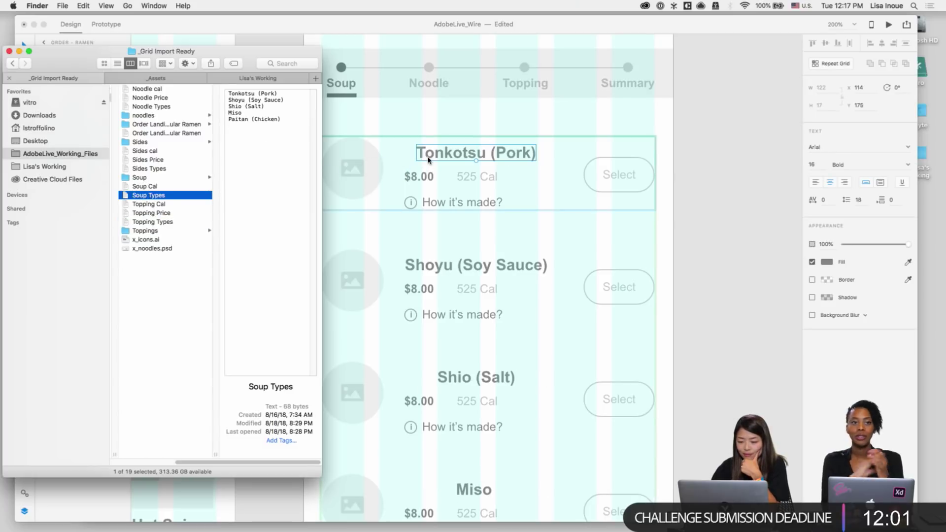
click(813, 191)
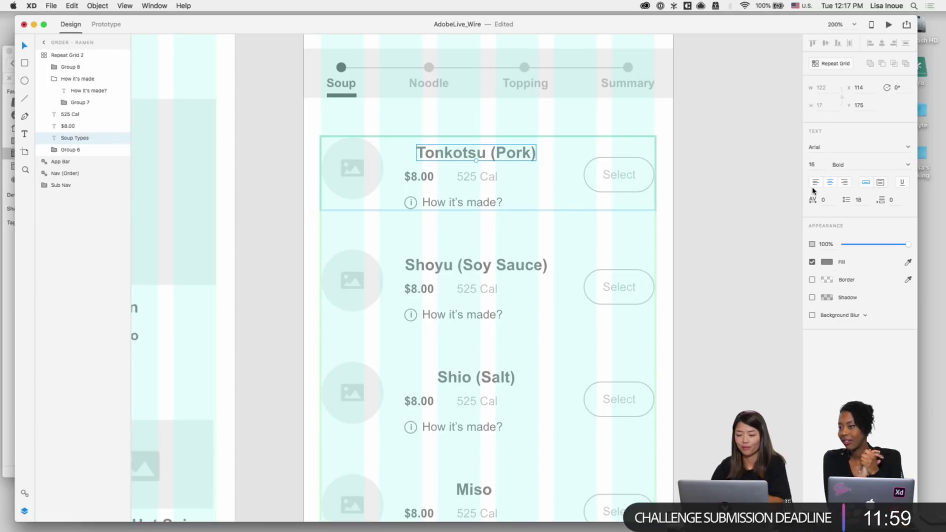
click(816, 183)
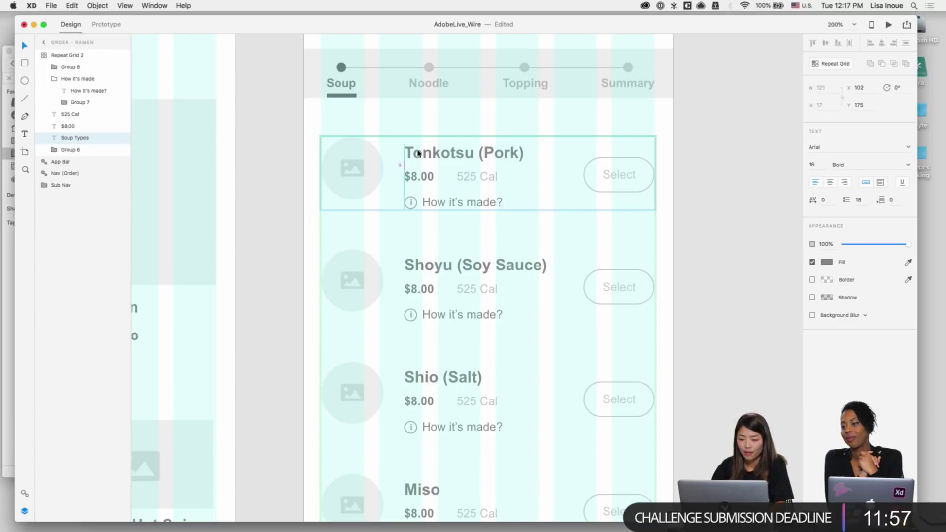
Step: Open the Soup Types file from Finder in TextEdit and examine how the soup names are listed
click(301, 523)
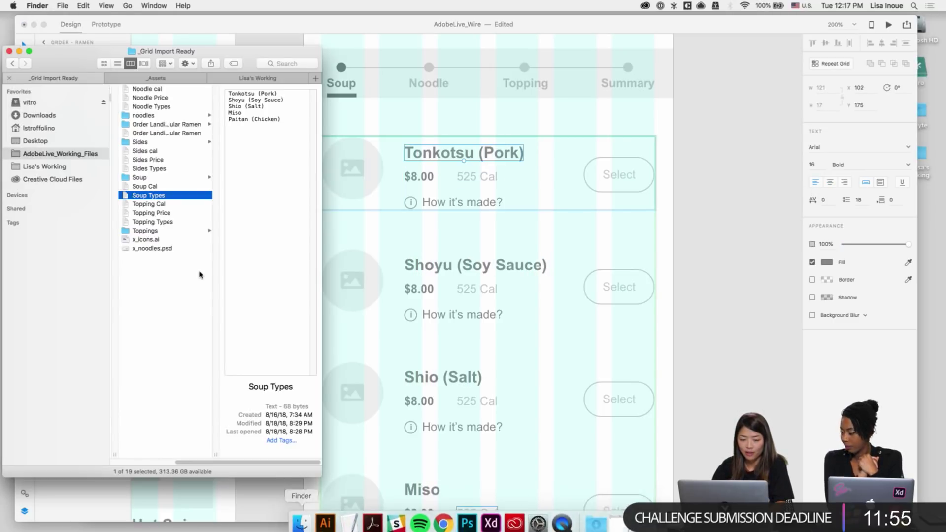
double_click(146, 196)
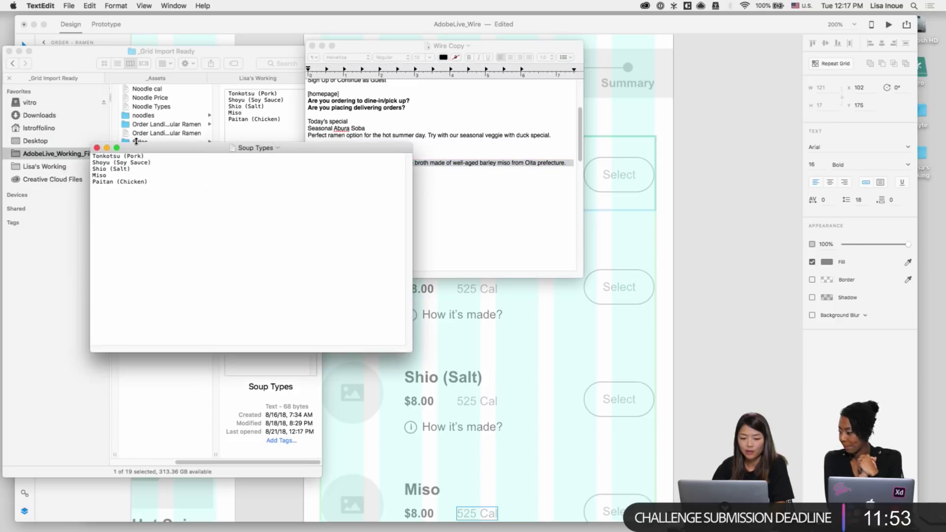
drag(158, 147, 381, 93)
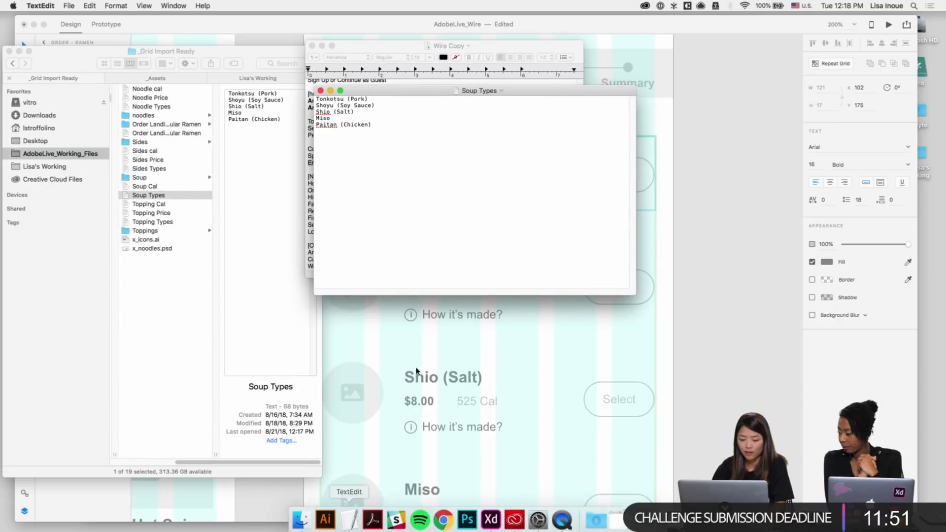
click(425, 96)
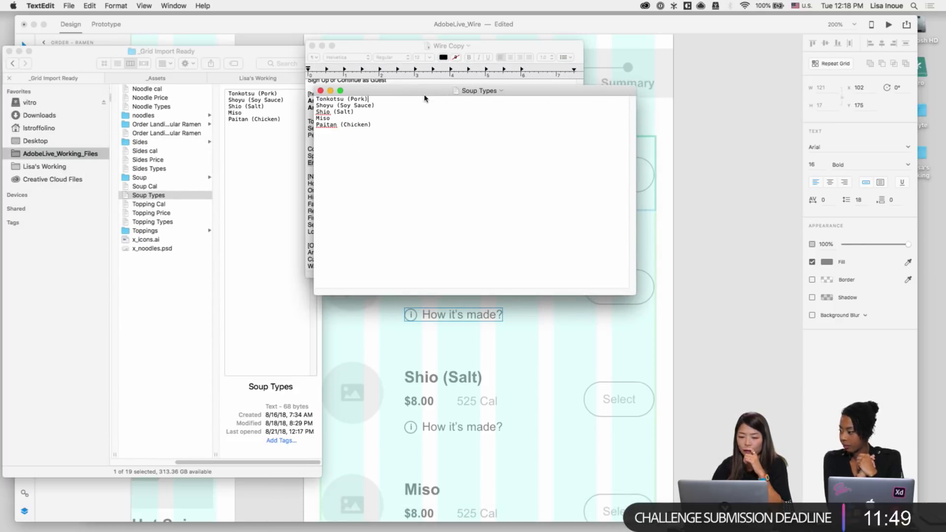
drag(425, 98, 450, 79)
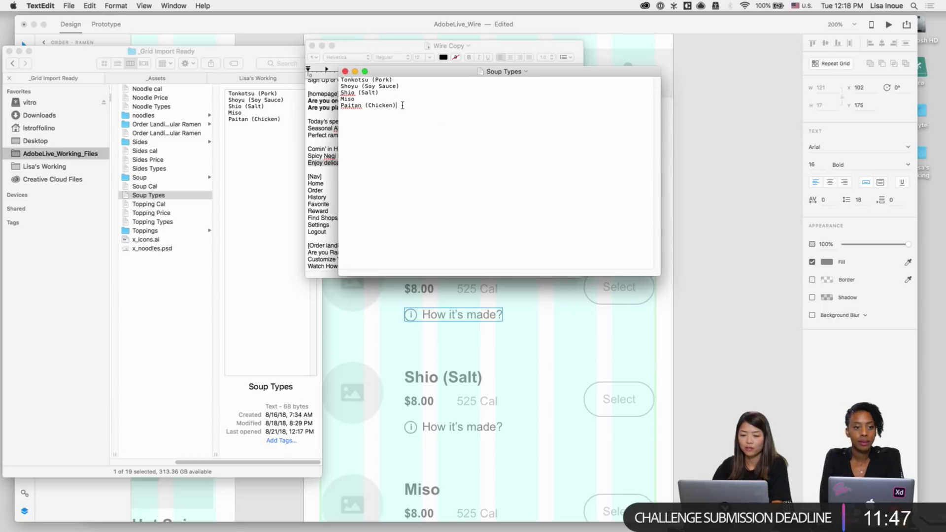
Step: Convert the Soup Types document to rich text and back to plain text, then save it and close the text windows
key(super+shift+t)
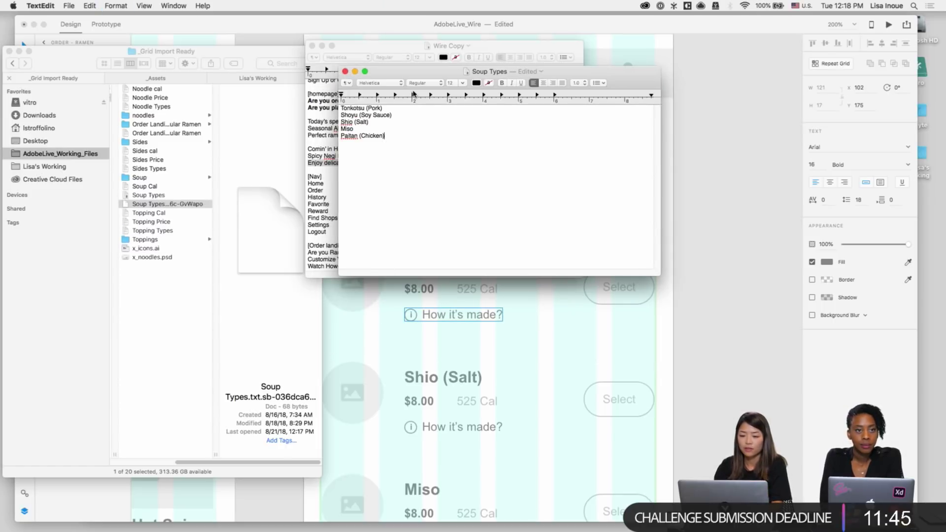
key(super+shift+t)
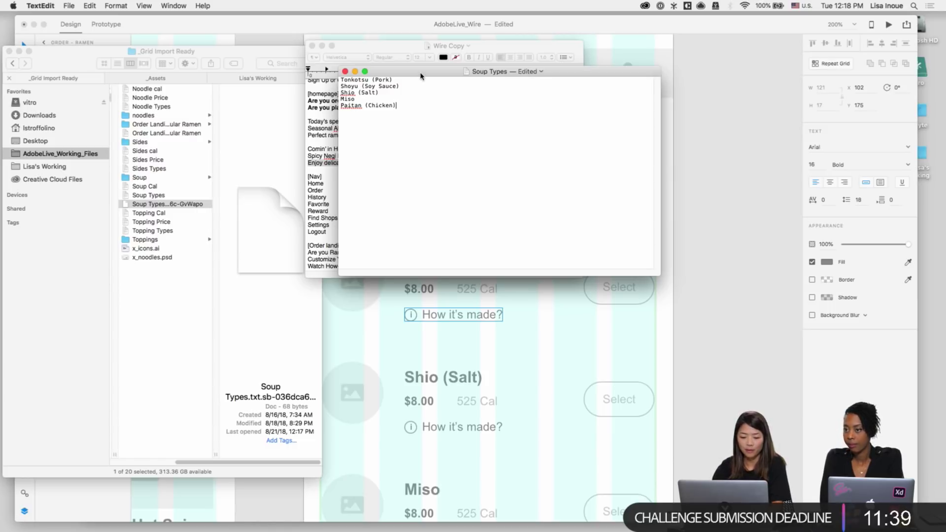
key(super+s)
click(345, 72)
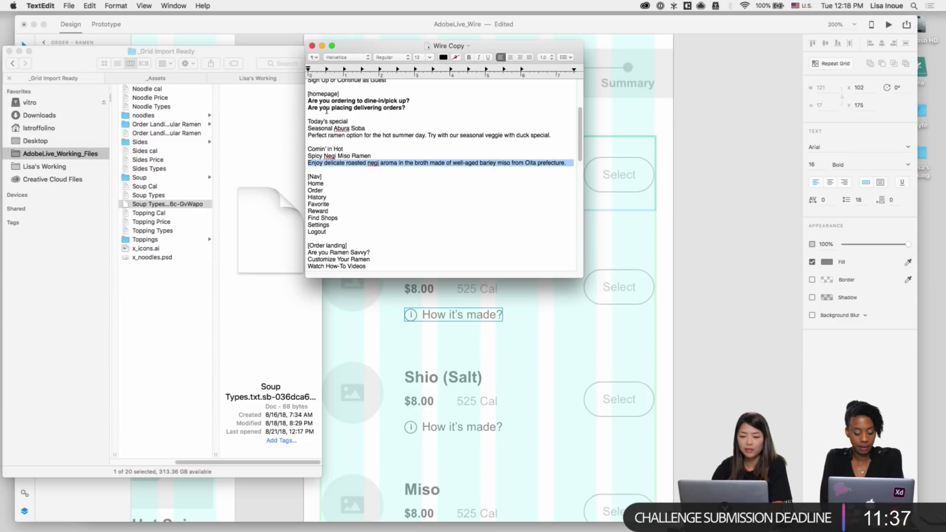
click(323, 47)
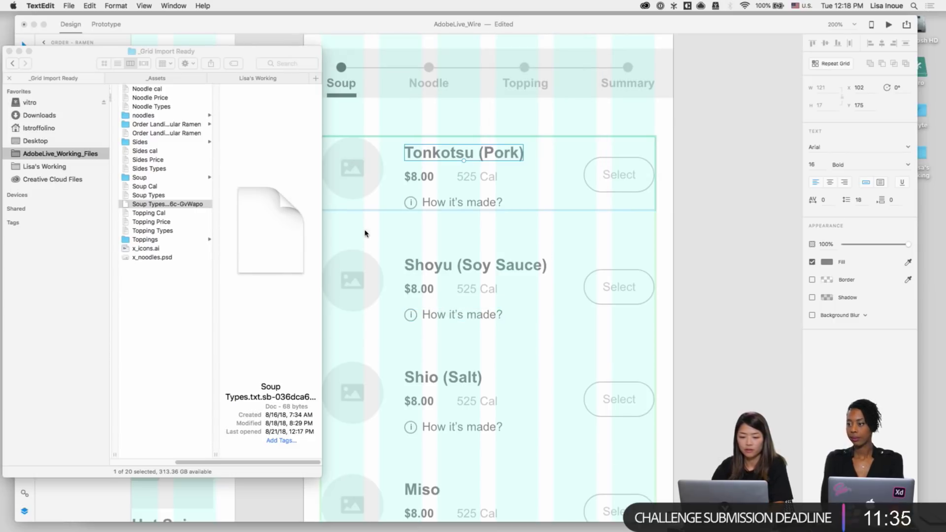
Step: Try to fill the repeat grid's price text with the Soup Types file, and undo it
click(148, 203)
click(151, 196)
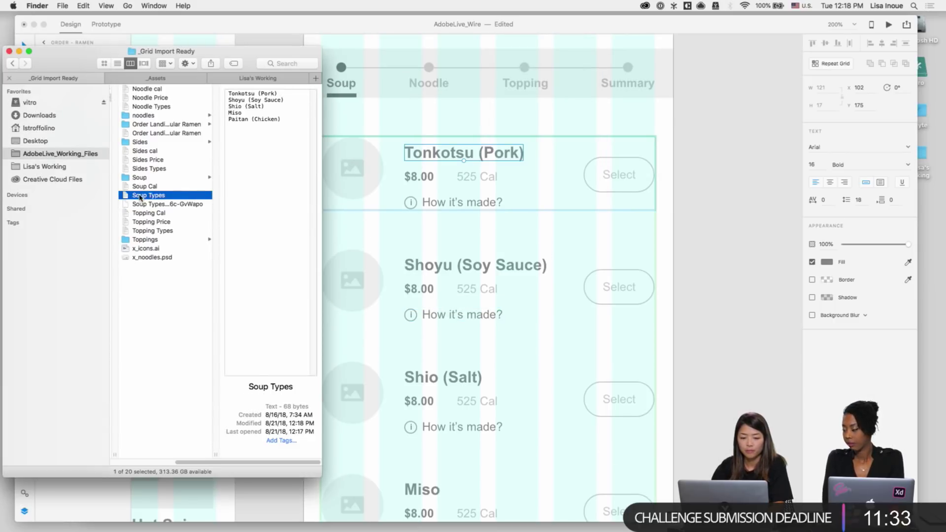
drag(151, 195, 417, 177)
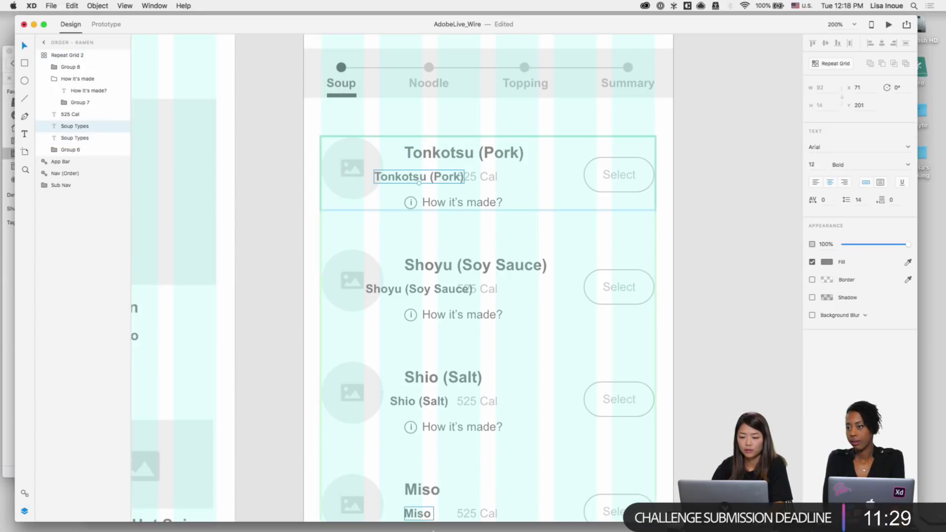
mouse_move(432, 527)
key(super+z)
Step: Fill the calorie text of the soup rows with the Soup Cal text file from Finder
click(290, 517)
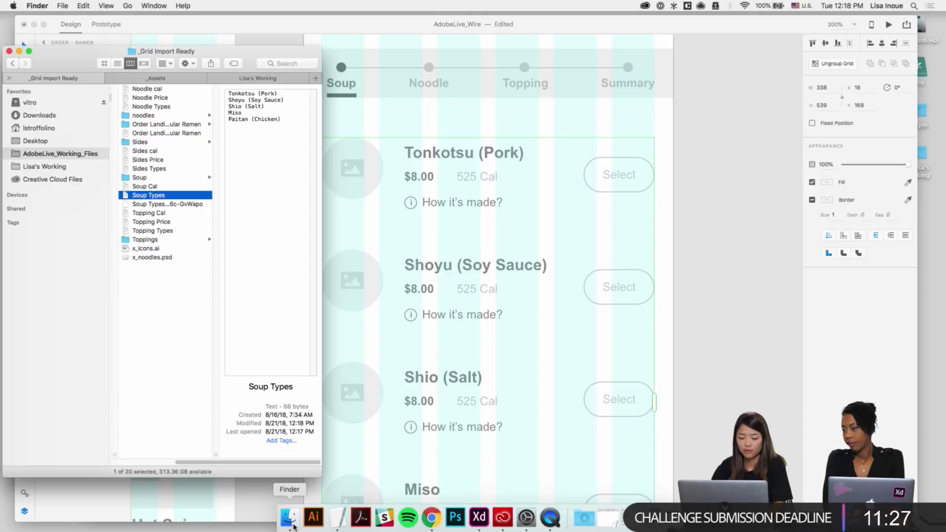
click(151, 187)
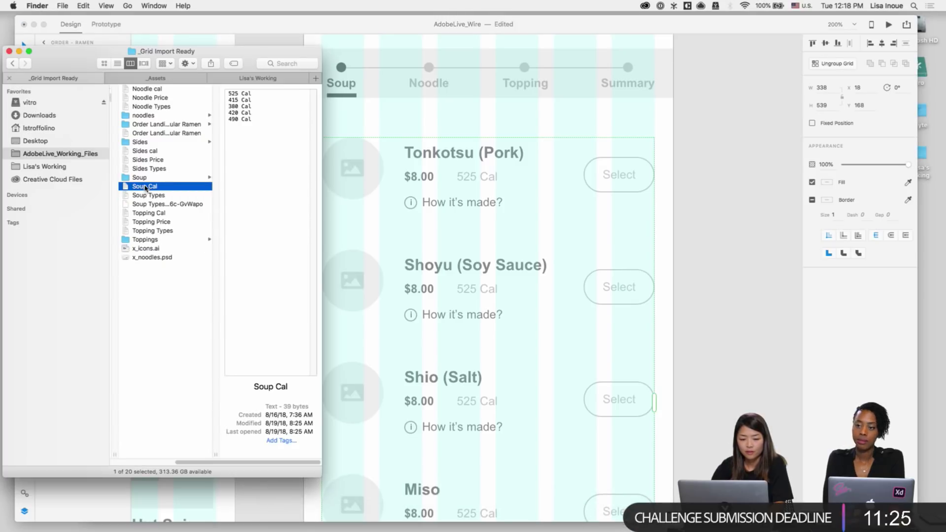
drag(145, 187, 475, 183)
click(743, 279)
scroll(744, 280, down, 5)
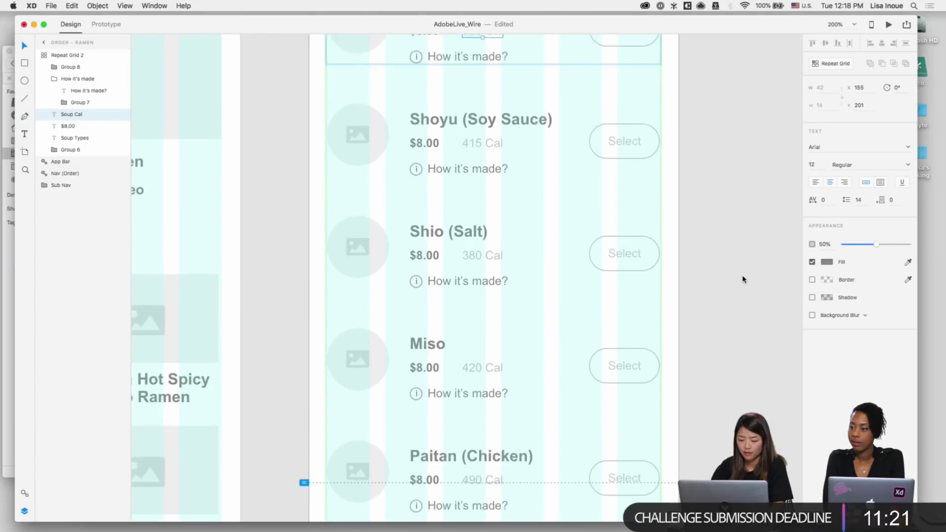
scroll(732, 311, up, 2)
key(super+minus)
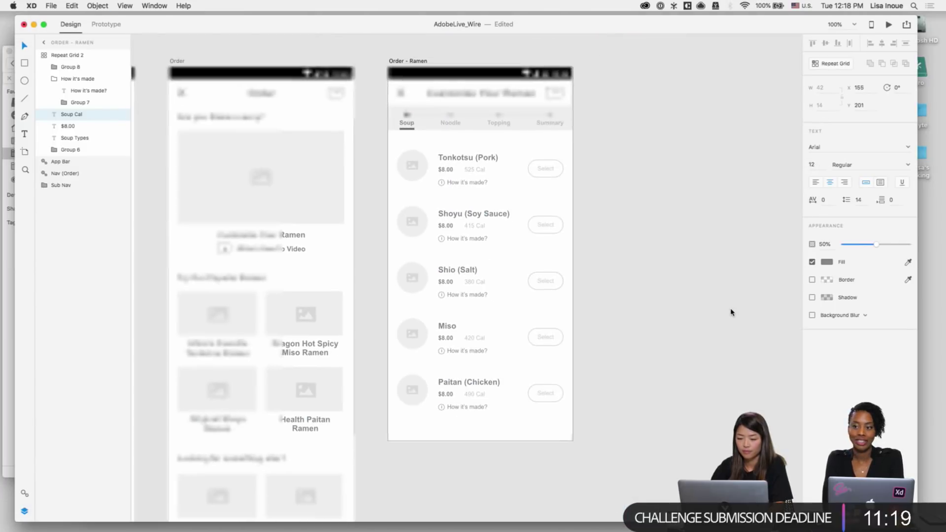
Step: Examine the filled soup rows and overall layout of the Order - Ramen artboard
click(635, 254)
key(super+equal)
key(super+shift+apostrophe)
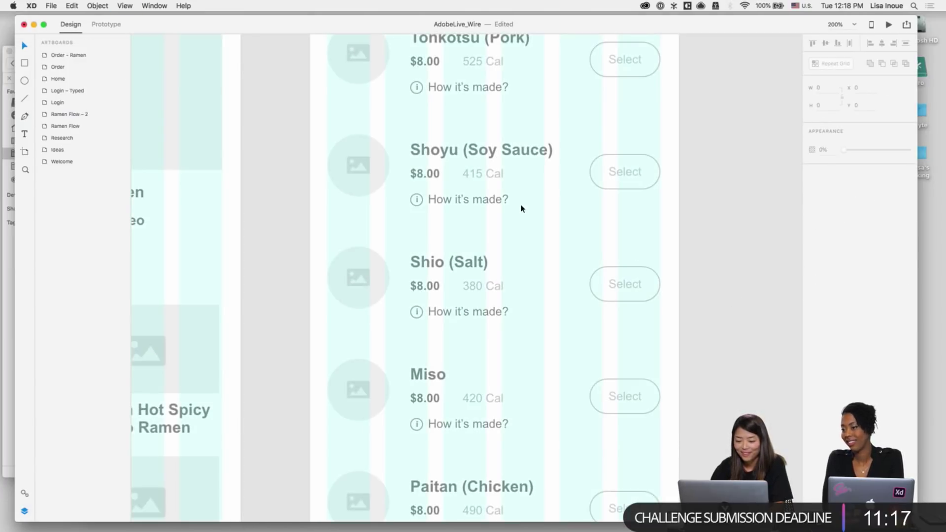
scroll(522, 208, down, 3)
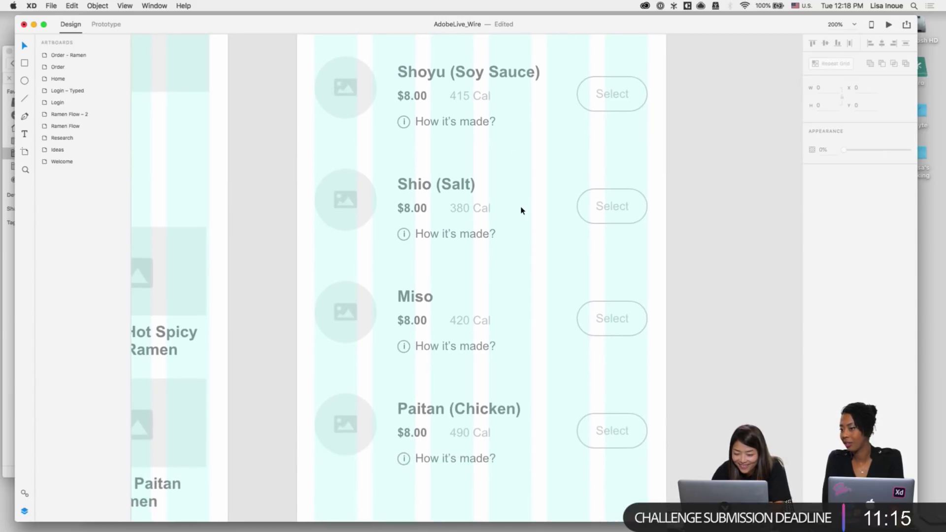
scroll(521, 211, up, 5)
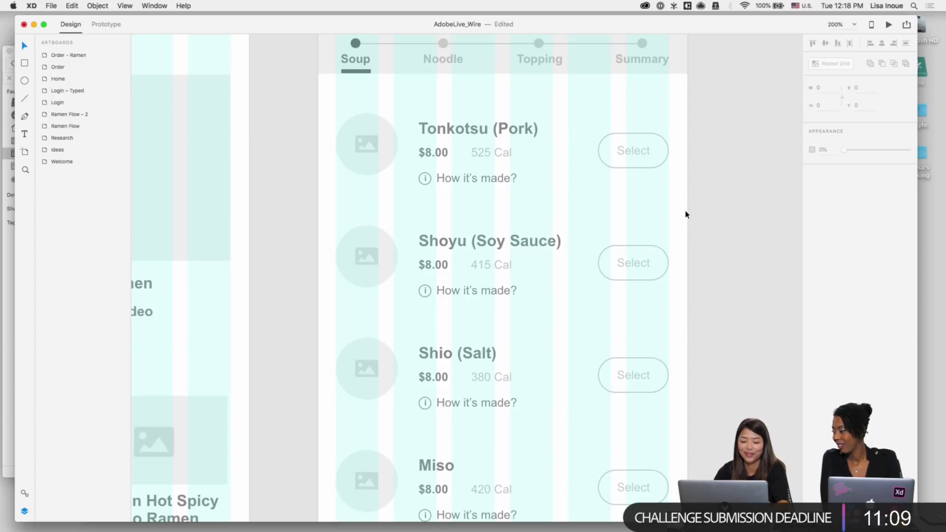
key(super+1)
scroll(608, 162, down, 2)
scroll(609, 162, right, 2)
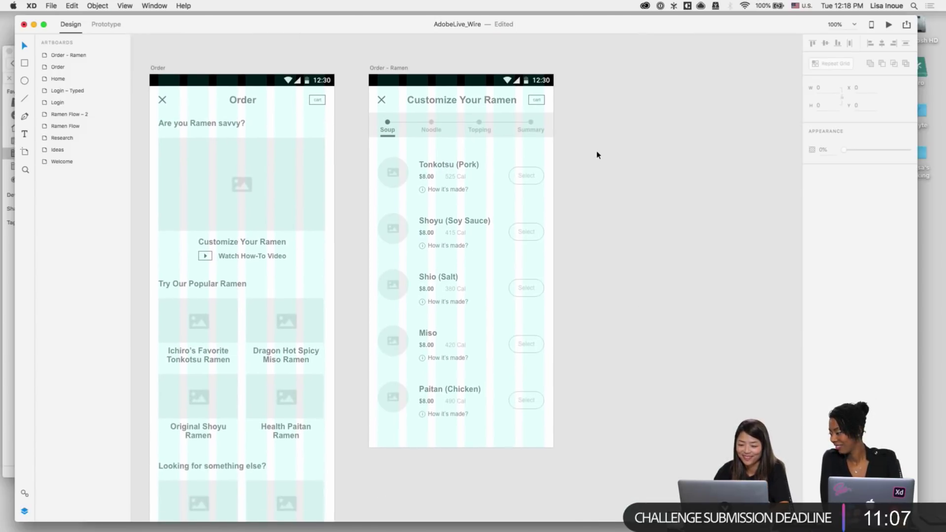
scroll(393, 63, right, 1)
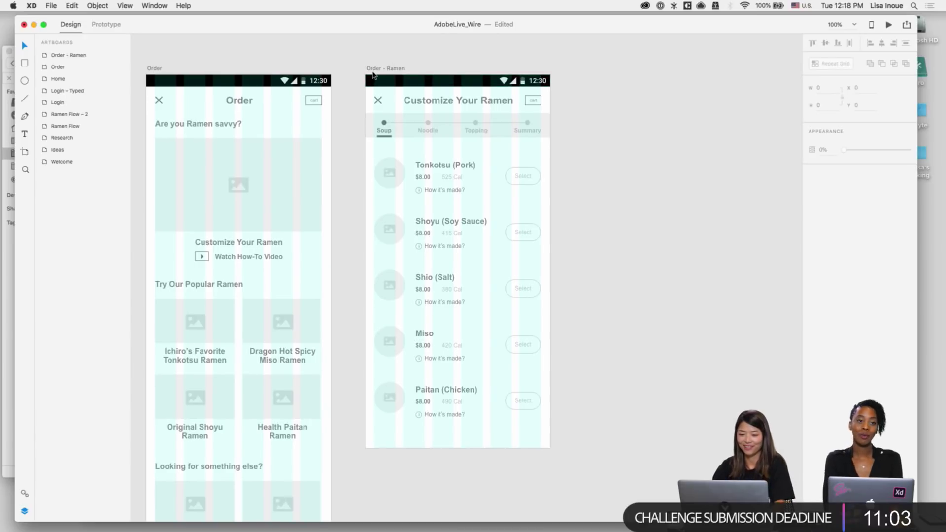
Step: Duplicate the Order - Ramen artboard and rename the copy Order - Ramen – Select
drag(383, 69, 545, 69)
click(596, 69)
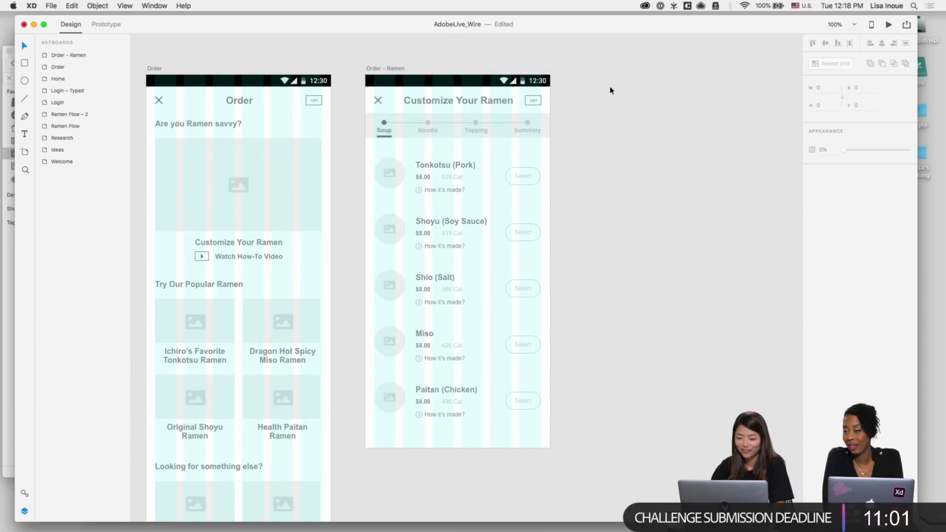
scroll(610, 91, right, 5)
scroll(613, 88, right, 5)
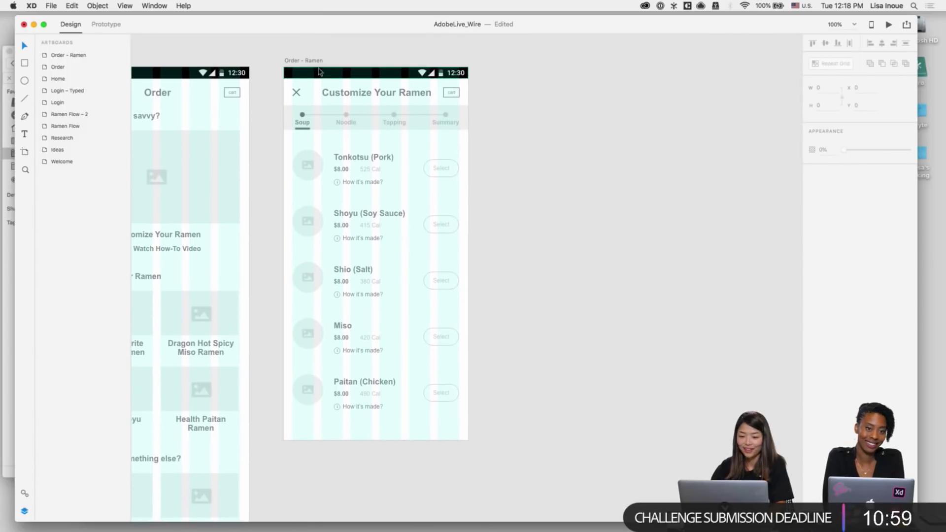
click(294, 60)
key(super+d)
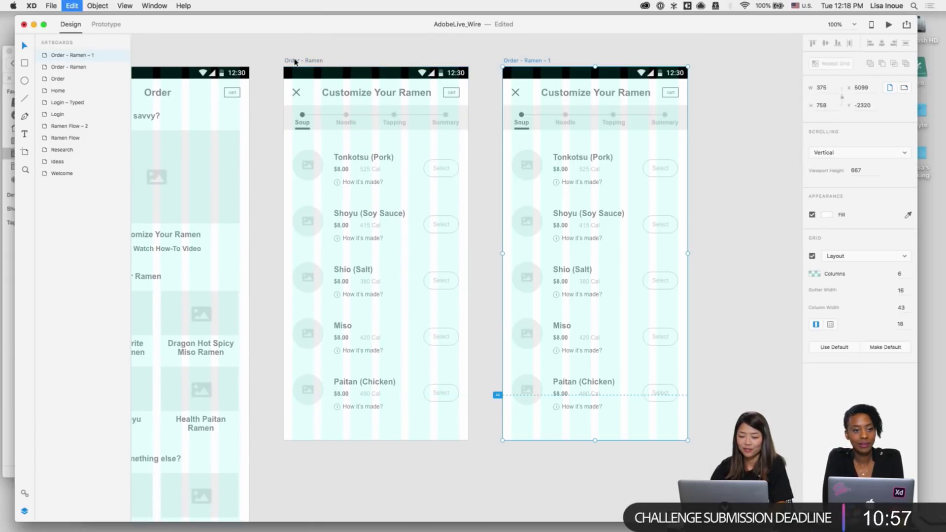
double_click(534, 60)
text(S)
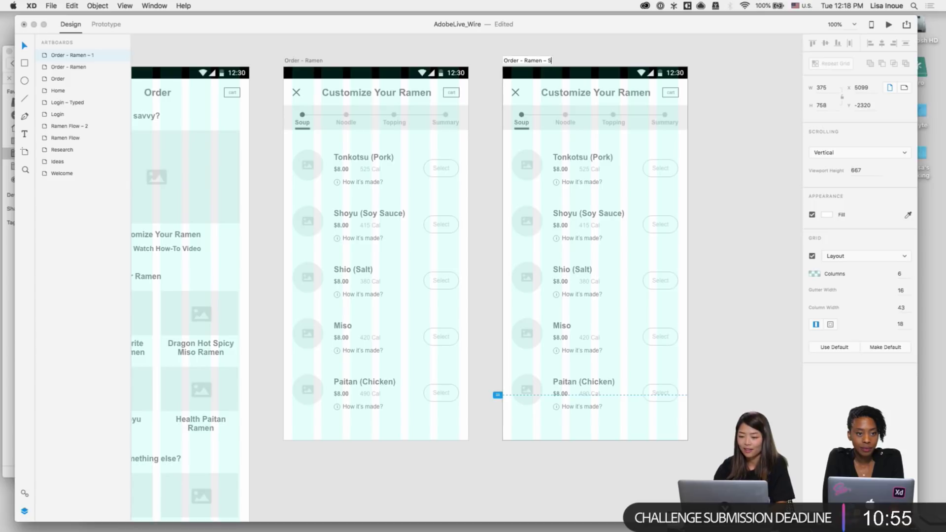
text(elect)
key(Return)
click(704, 199)
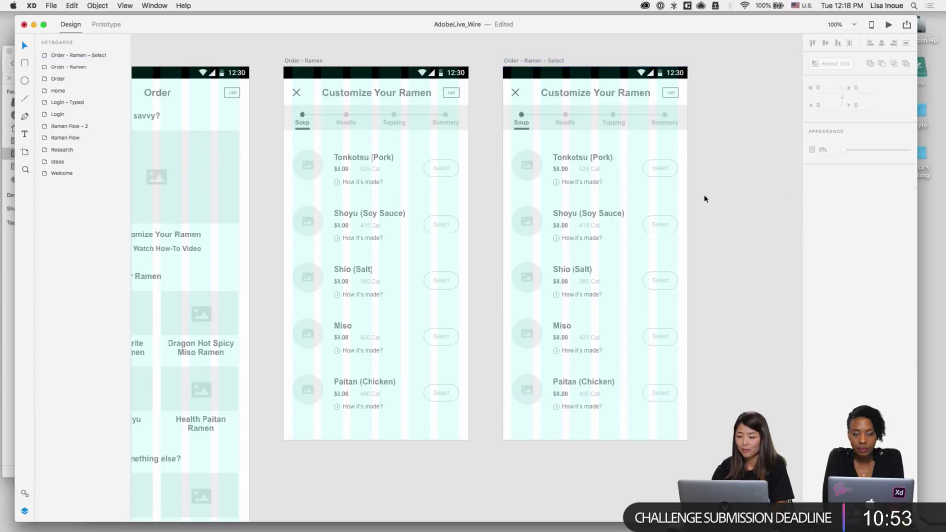
Step: Duplicate the Select label and its rounded outline in place in the Tonkotsu row of the Order - Ramen – Select artboard
click(611, 178)
scroll(582, 163, right, 5)
key(super+2)
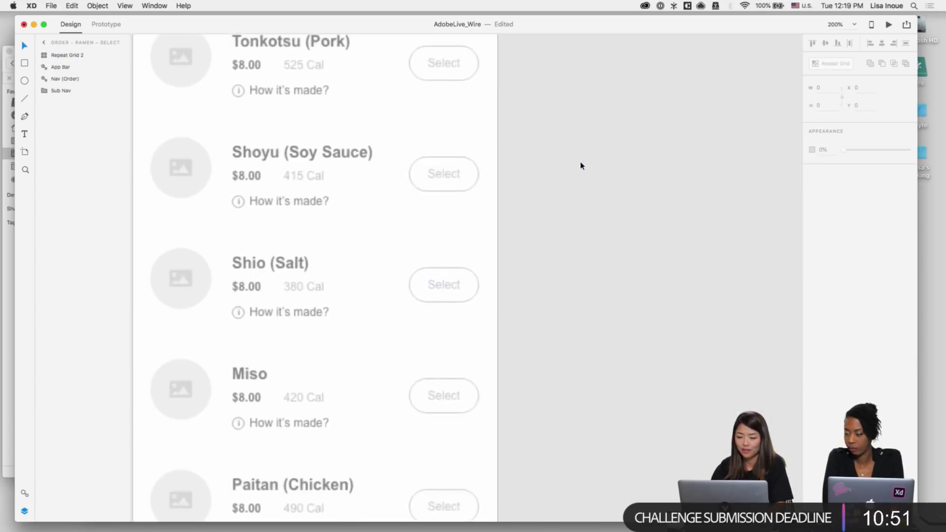
scroll(581, 166, up, 3)
double_click(450, 143)
shift+click(455, 132)
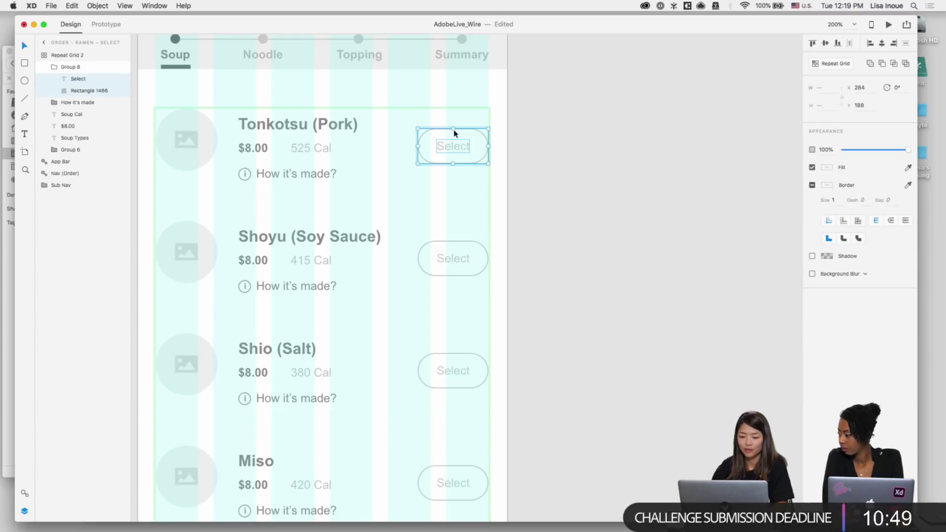
key(super+d)
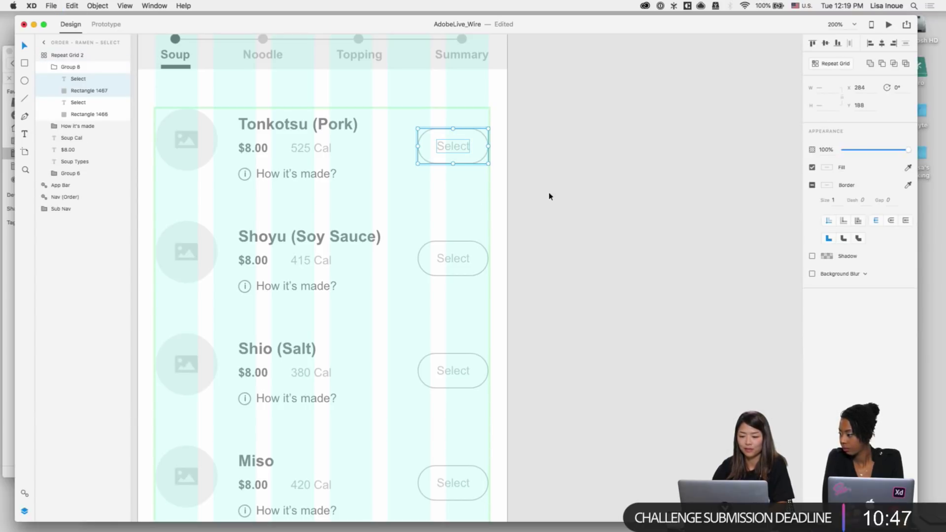
Step: Undo the duplicate made inside the repeat grid and paste the Tonkotsu Select button's label and outline directly onto the Order - Ramen - 1 artboard
key(super+z)
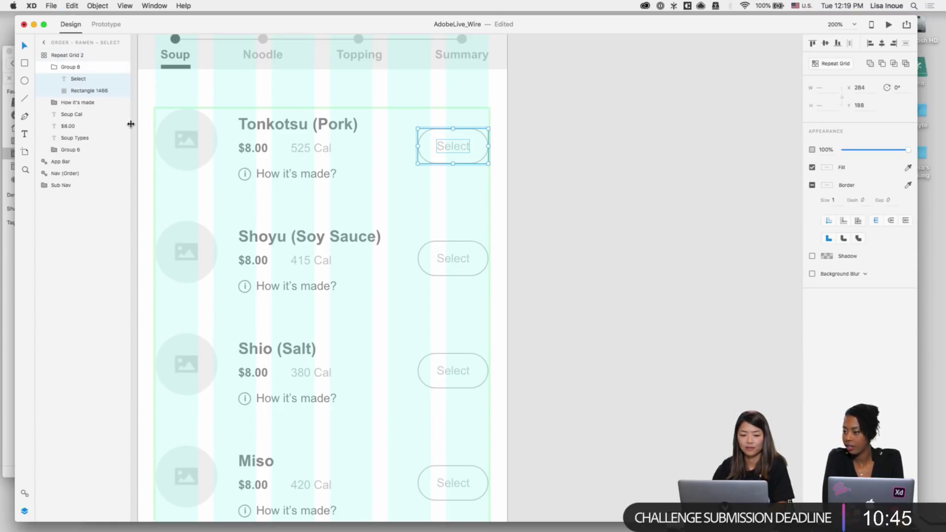
key(Escape)
key(Escape)
double_click(443, 144)
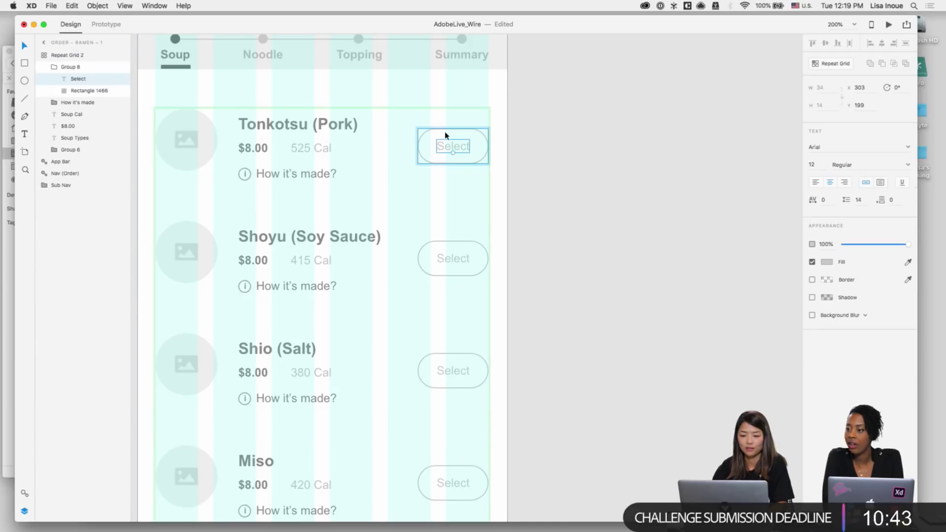
shift+click(446, 133)
key(Escape)
key(Escape)
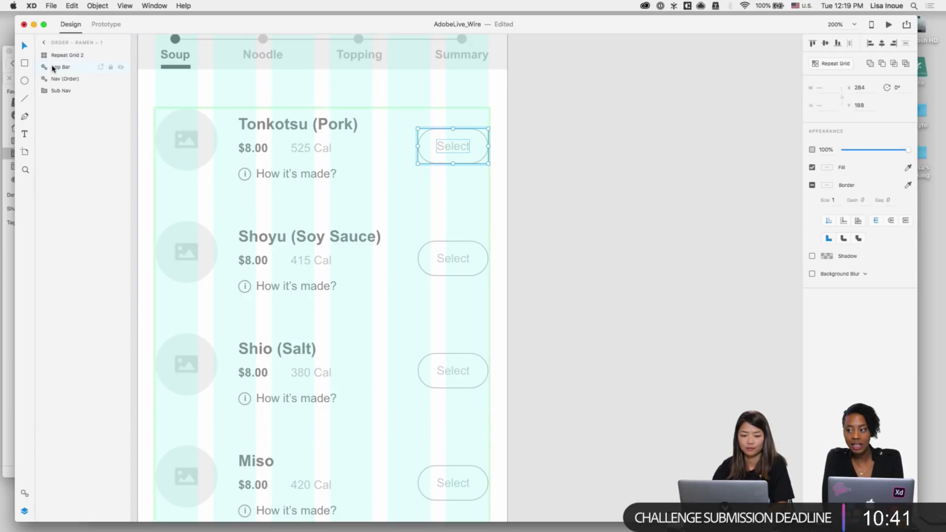
key(super+v)
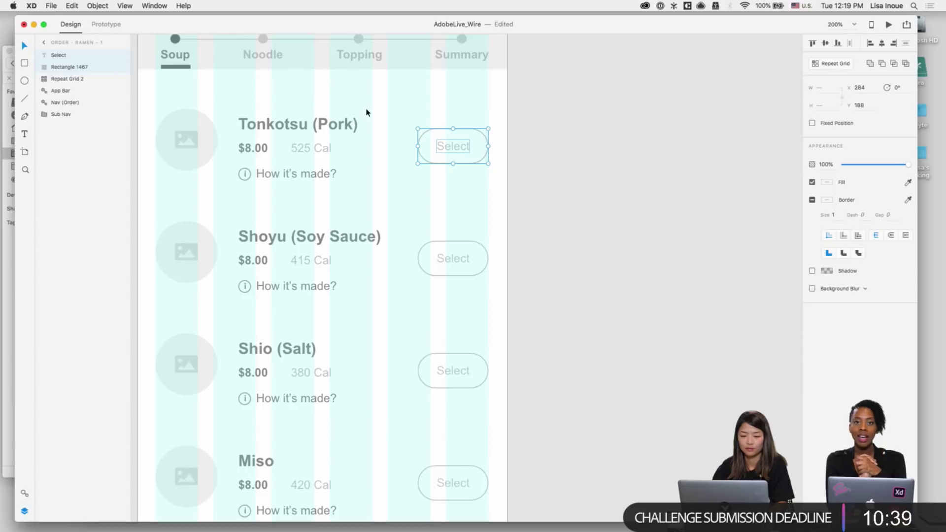
Step: Remove the border from the pasted Tonkotsu button rectangle and fill it with the darkest grey swatch
click(518, 150)
click(485, 137)
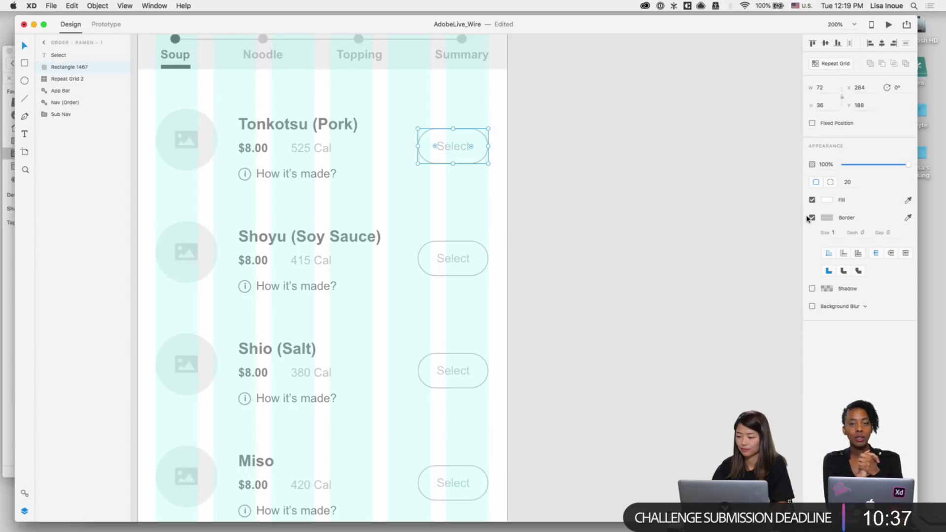
click(813, 217)
click(828, 201)
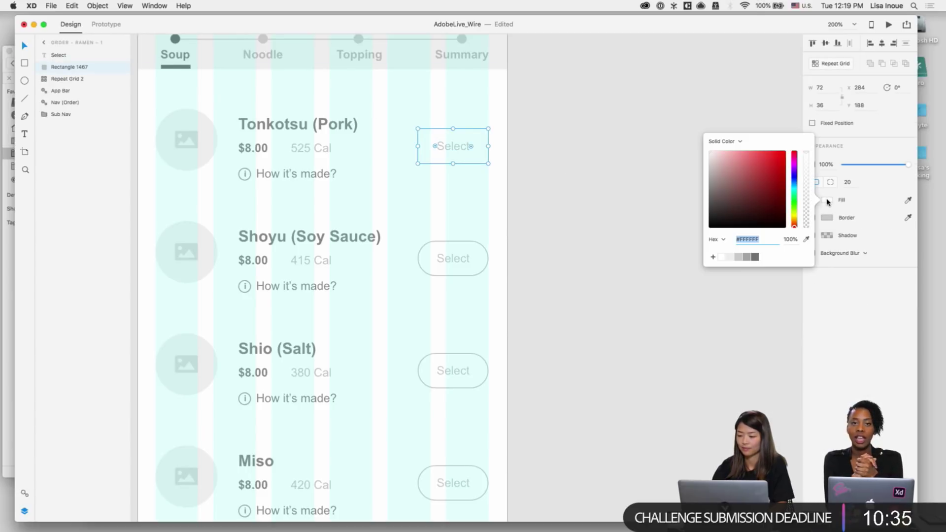
click(761, 256)
Step: Set the fill of the pasted Tonkotsu button's Select label to white, #FFFFFF
click(481, 165)
click(450, 148)
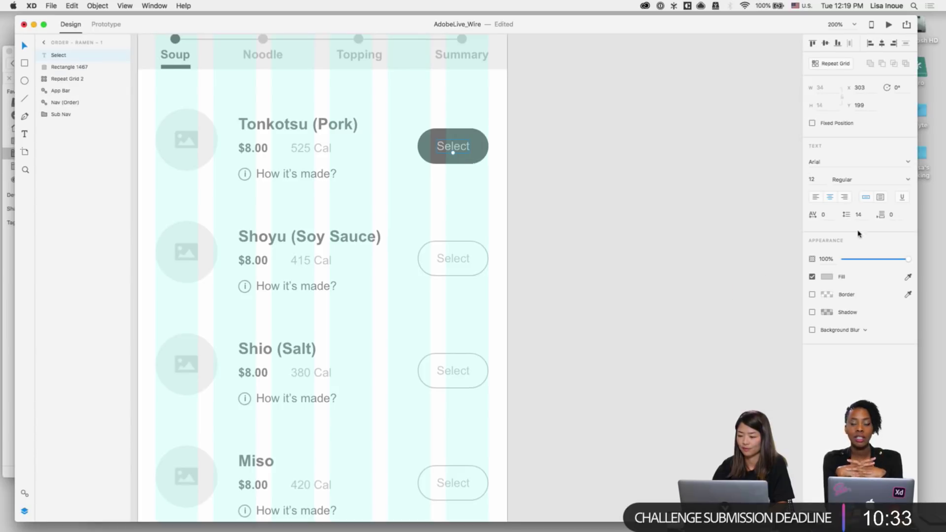
click(828, 278)
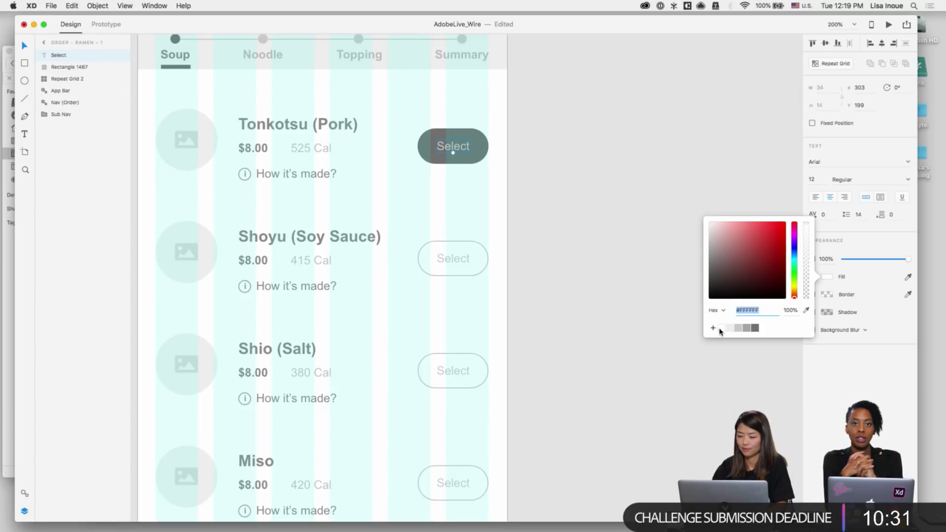
click(604, 303)
Step: Extend the Order - Ramen and Order - Ramen - 1 artboards downward together to a height of about 805
key(super+1)
key(shift+super+apostrophe)
scroll(603, 303, down, 4)
scroll(541, 276, up, 2)
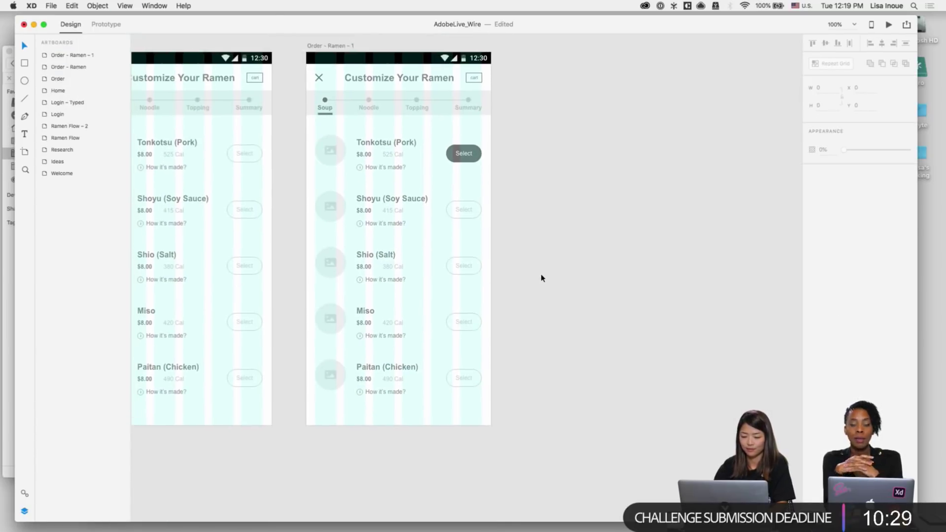
scroll(345, 82, left, 3)
scroll(256, 69, left, 1)
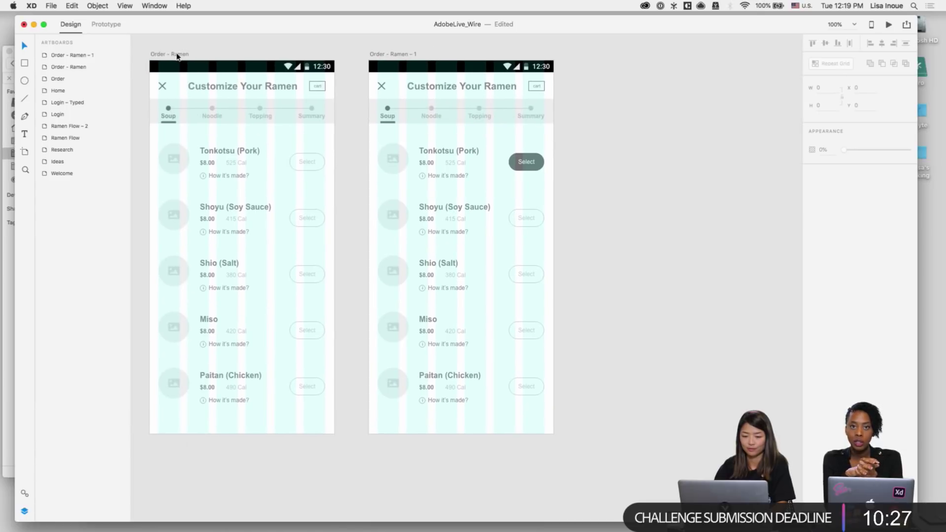
click(177, 54)
shift+click(377, 54)
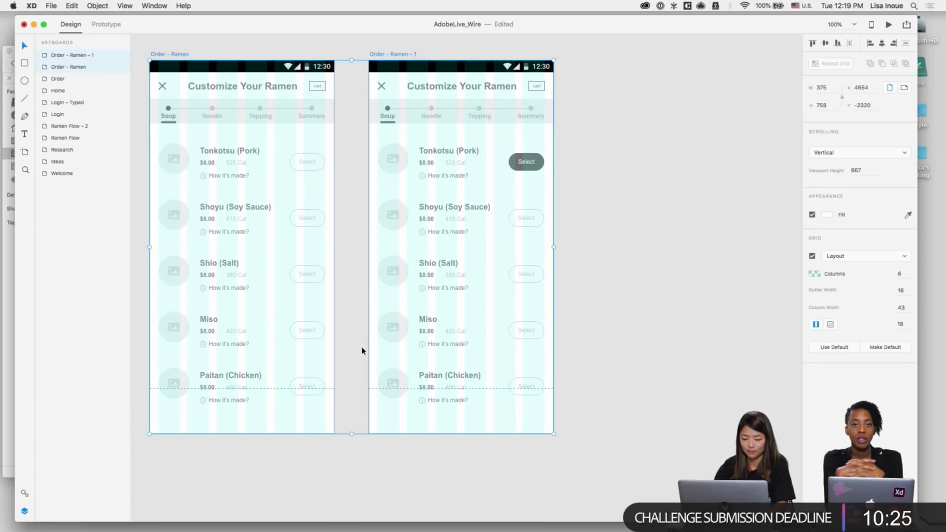
drag(353, 434, 352, 454)
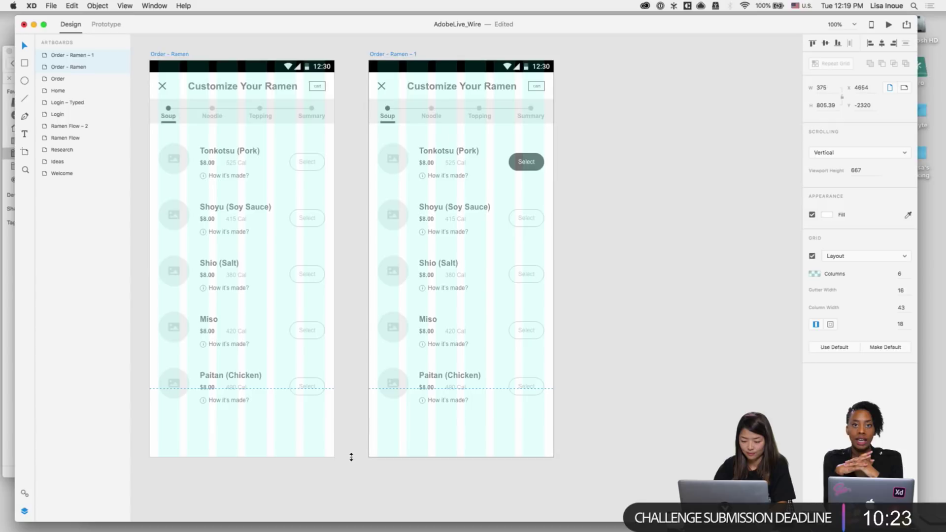
click(612, 428)
Step: Copy the "Ya, bring em' to me!" button from the Home artboard and place it at the bottom edge of the Order - Ramen - 1 artboard
scroll(613, 428, left, 1)
scroll(613, 428, down, 1)
scroll(613, 428, up, 3)
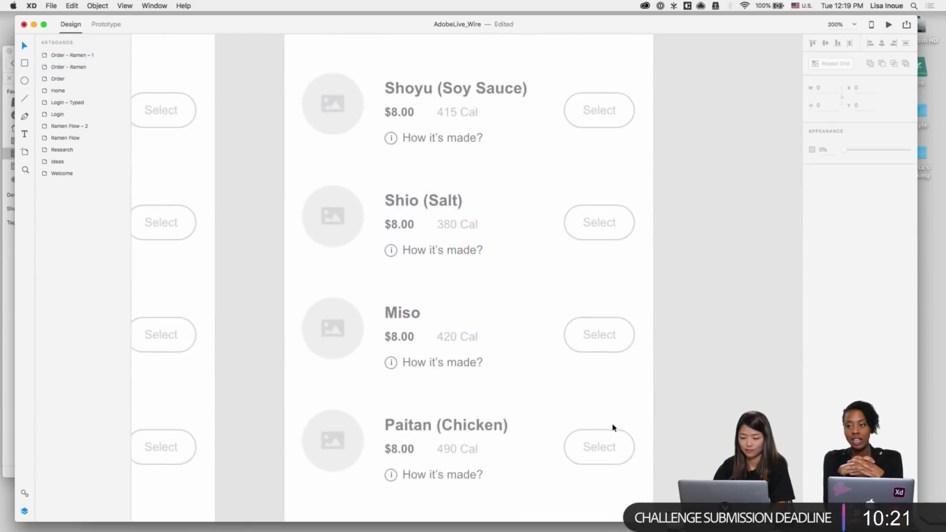
scroll(613, 427, down, 3)
scroll(613, 428, left, 5)
scroll(613, 428, left, 2)
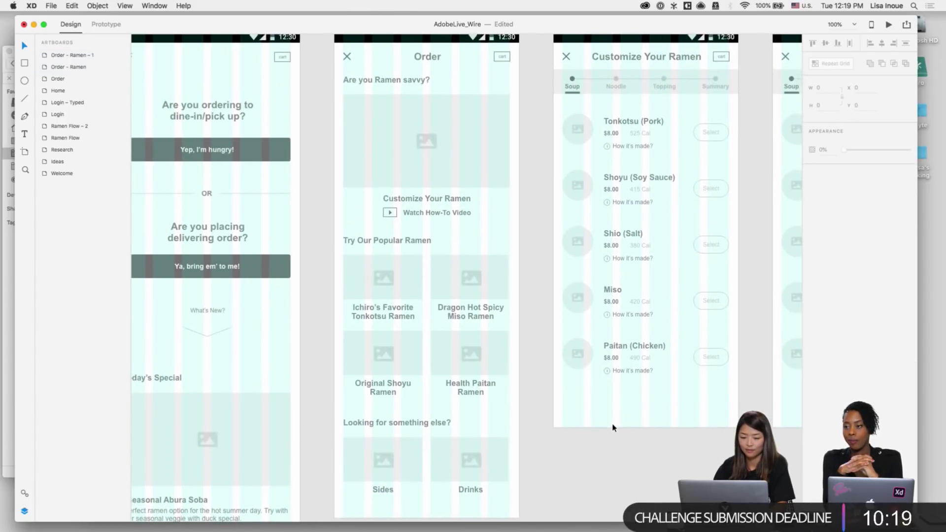
double_click(274, 270)
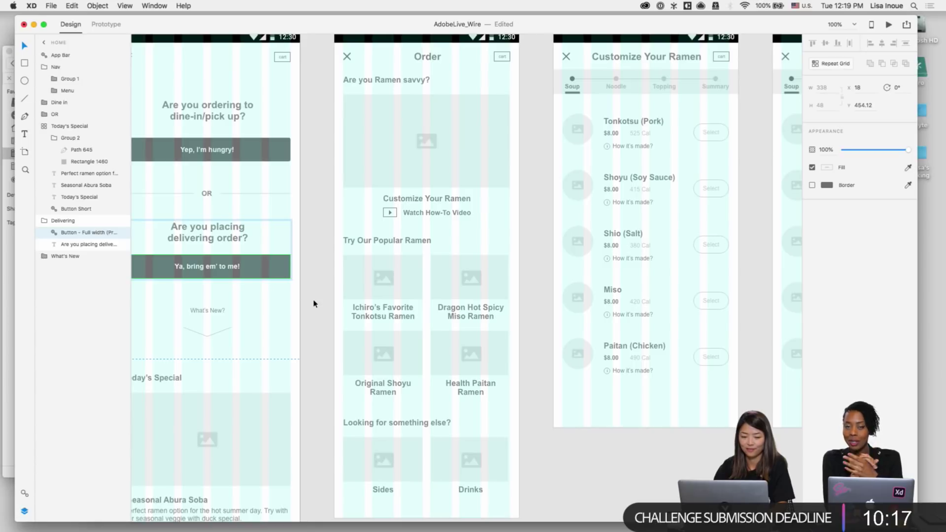
scroll(394, 351, right, 3)
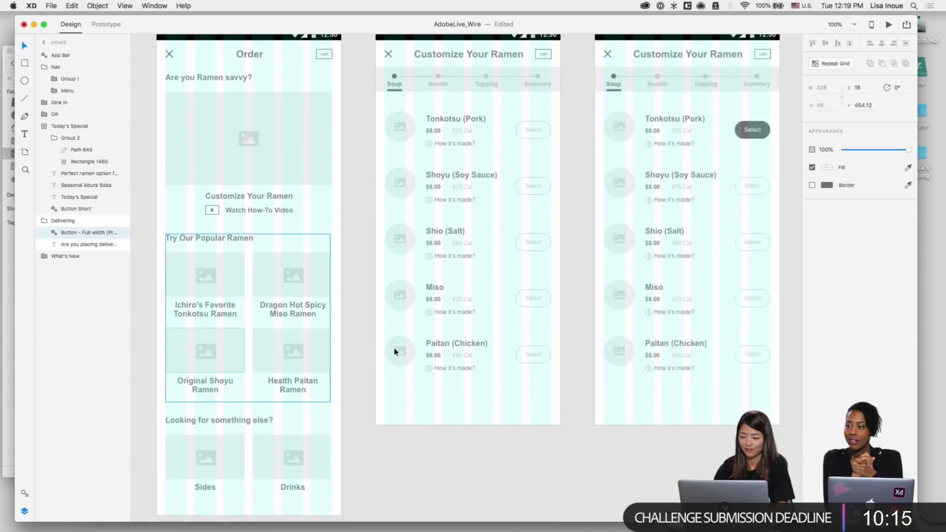
scroll(394, 352, right, 4)
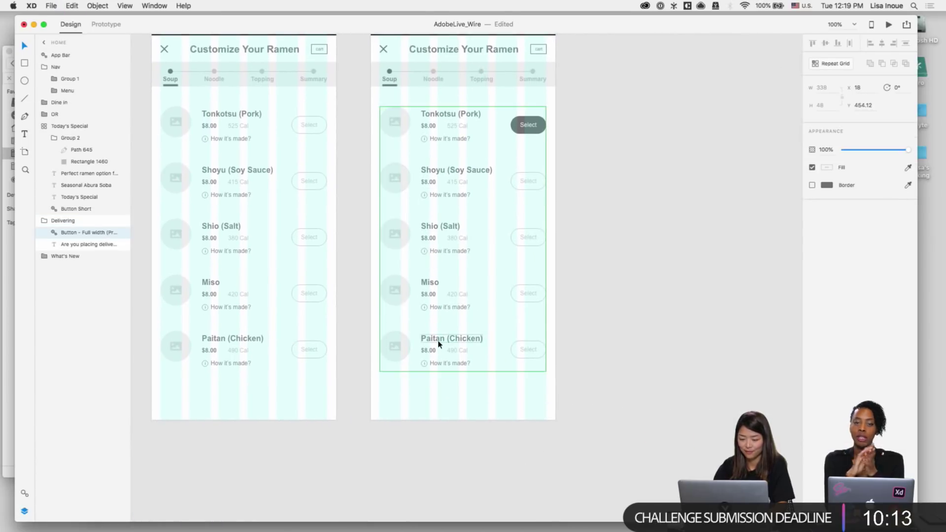
key(super+v)
drag(518, 264, 511, 407)
key(super+equal)
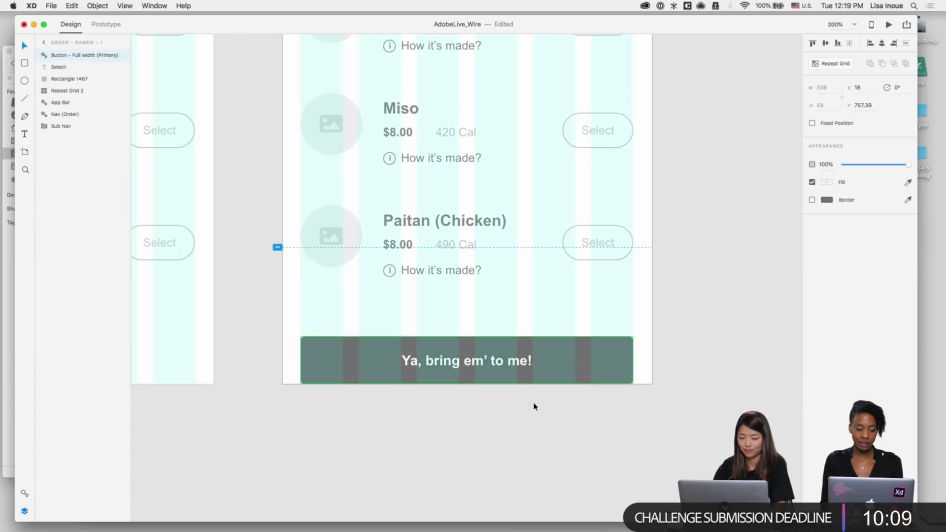
Step: Ungroup the pasted button symbol and set its rectangle's corner radius to 0
right_click(571, 354)
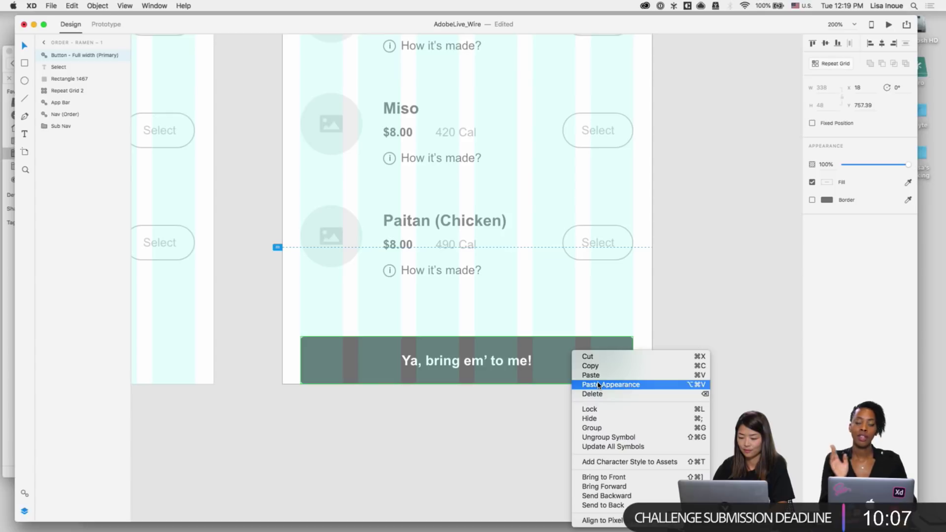
click(608, 437)
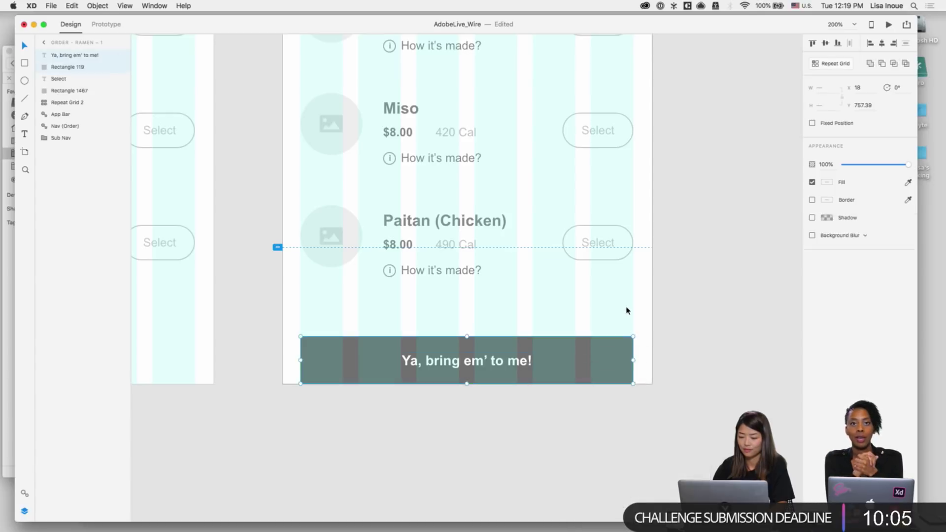
click(618, 339)
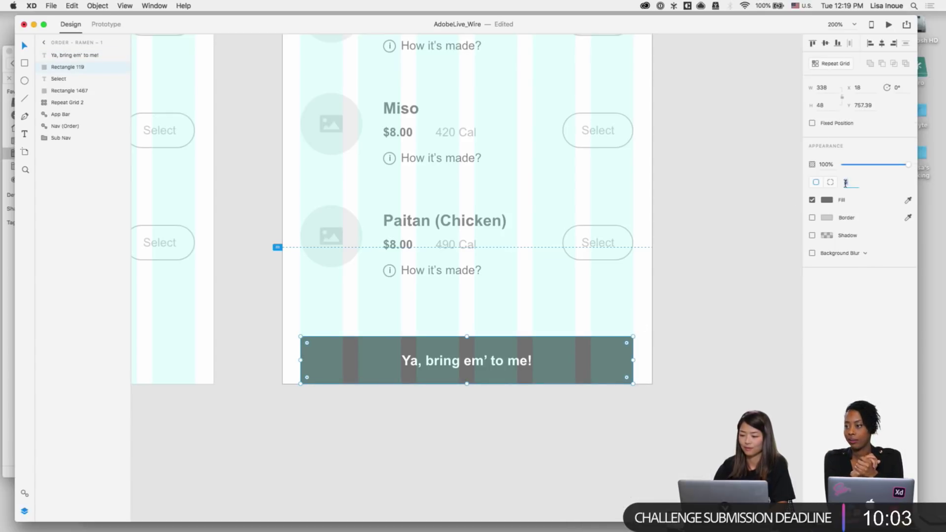
key(Return)
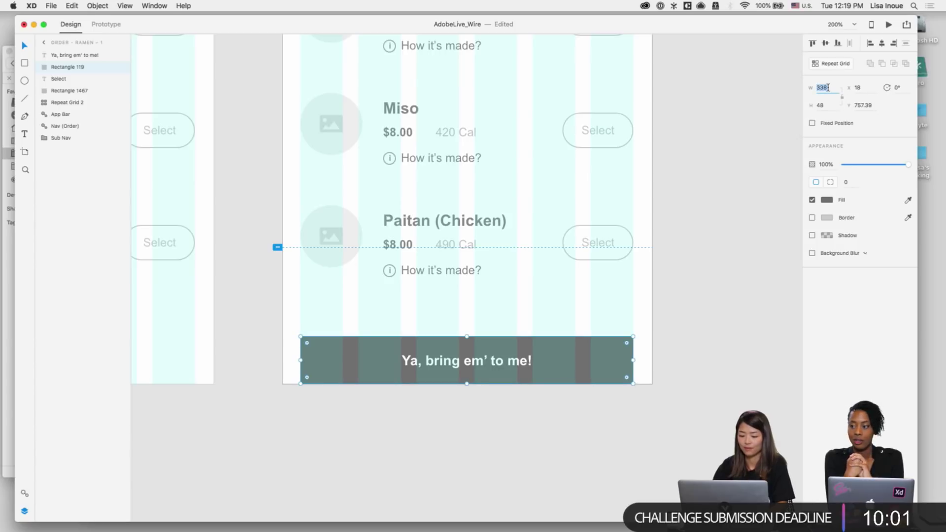
Step: Set the button rectangle's width to 375 and align it to the artboard's left edge
text(375)
key(Return)
click(699, 376)
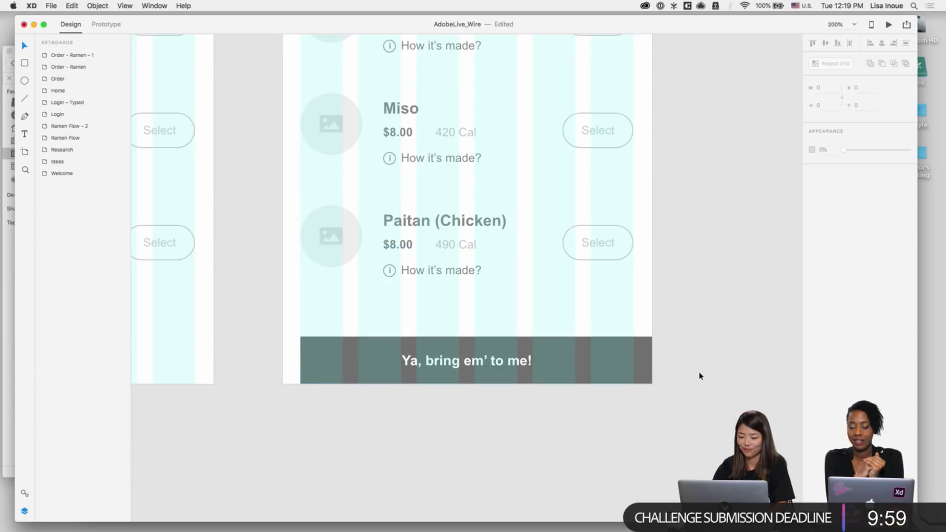
click(660, 368)
click(870, 42)
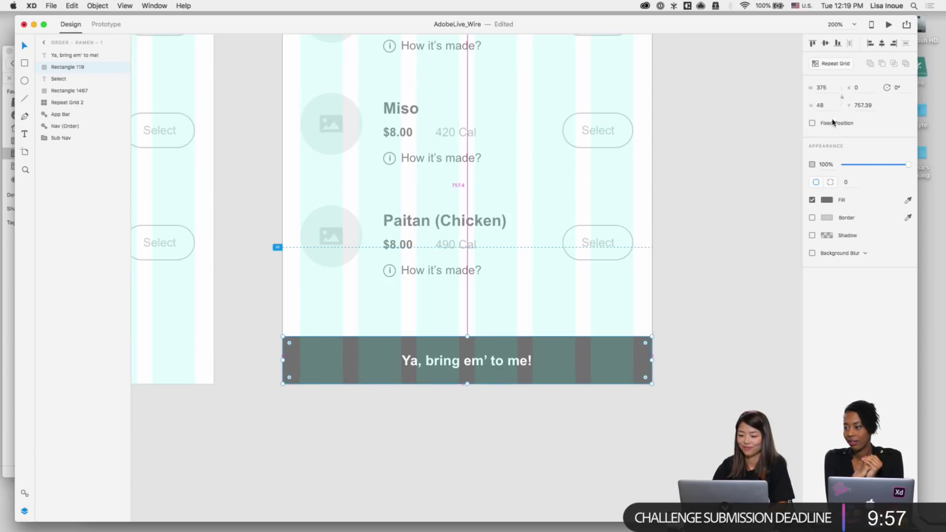
Step: Change the bottom button's label to "Next: Select Noodle"
click(504, 366)
double_click(504, 362)
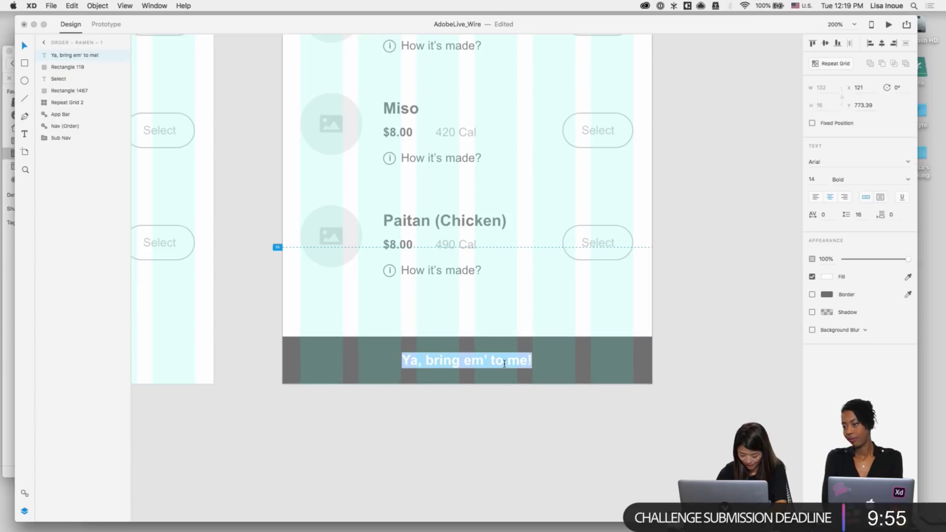
text(Next)
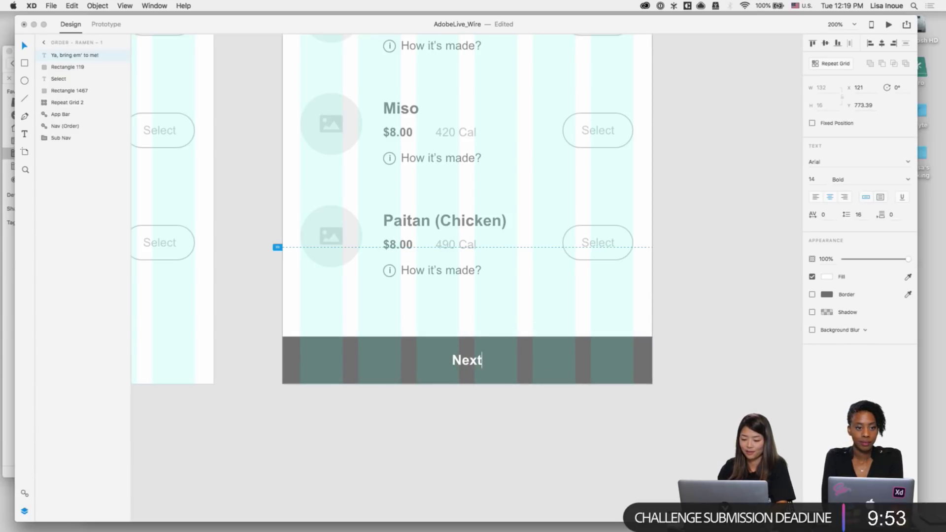
text(: Select Noodle)
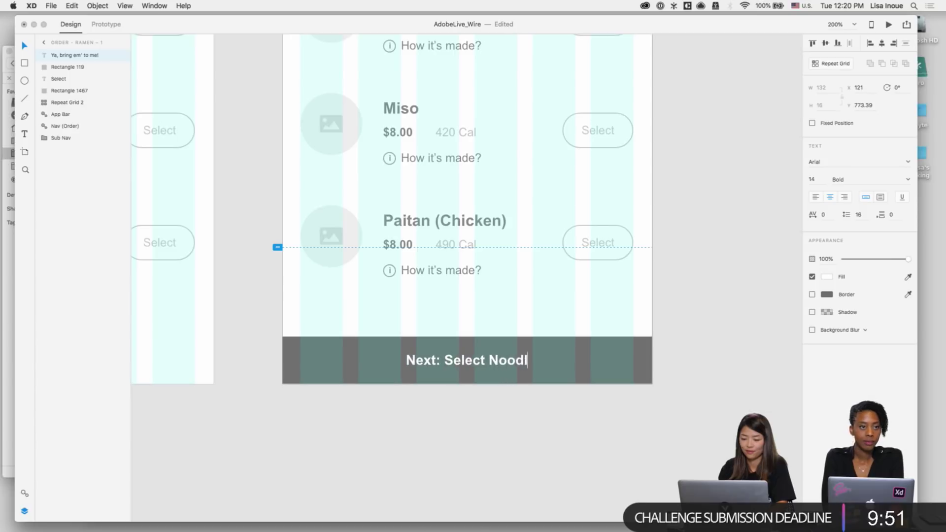
click(545, 486)
Step: Group the "Next: Select Noodle" label with its rectangle and name the group "Button"
drag(441, 331, 503, 402)
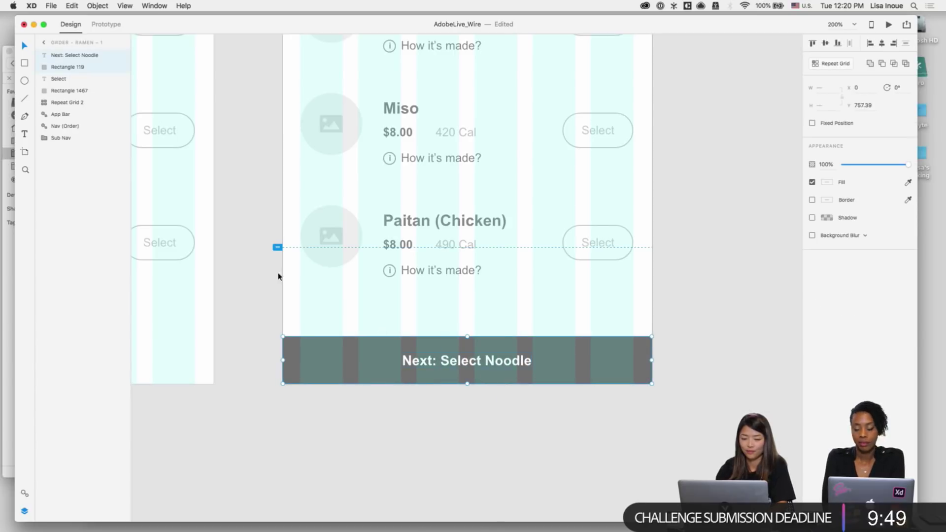
key(super+g)
double_click(61, 55)
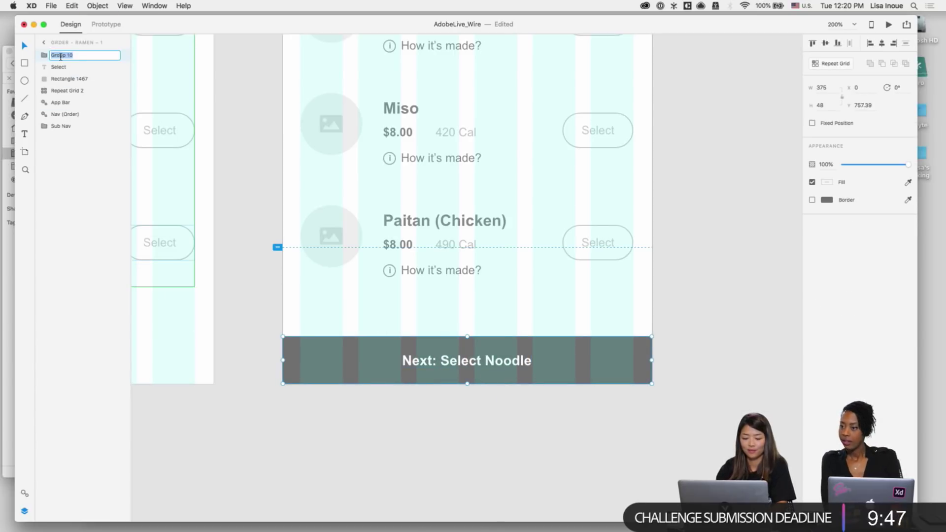
text(Button)
key(Return)
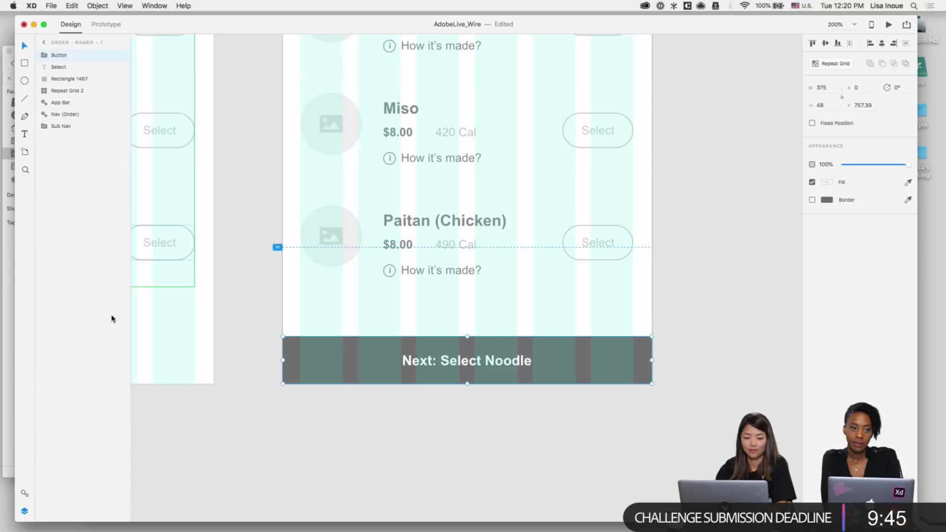
Step: Save the "Next: Select Noodle" button group as a symbol in the assets and name it "Button (Buttom)"
click(22, 494)
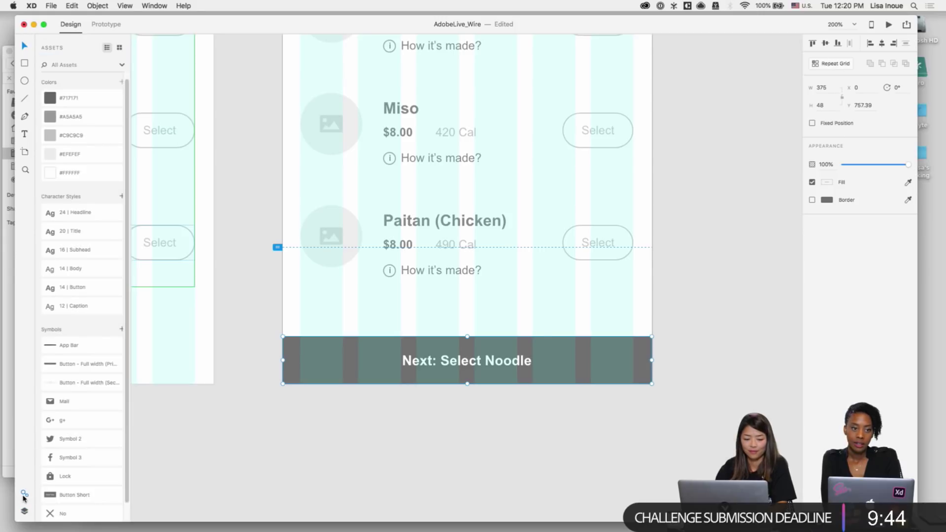
click(121, 330)
double_click(67, 345)
text(Butt)
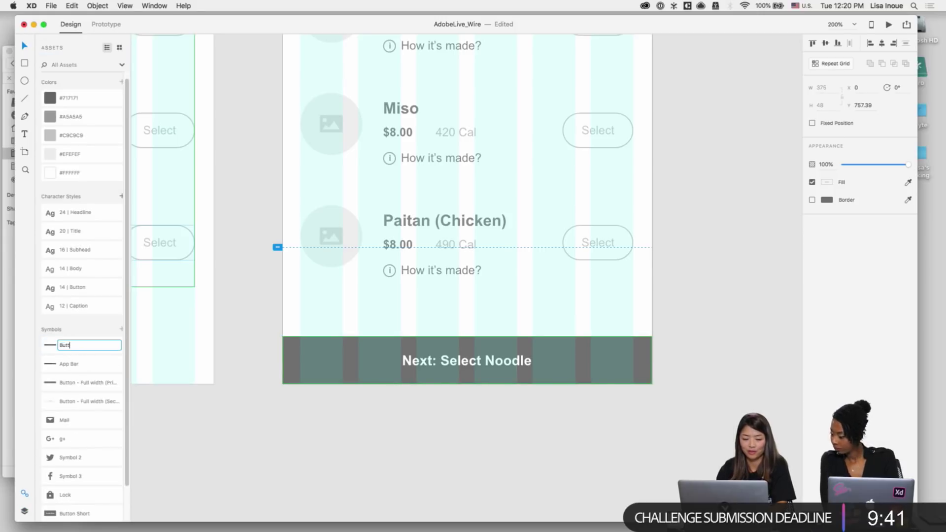
text(on -)
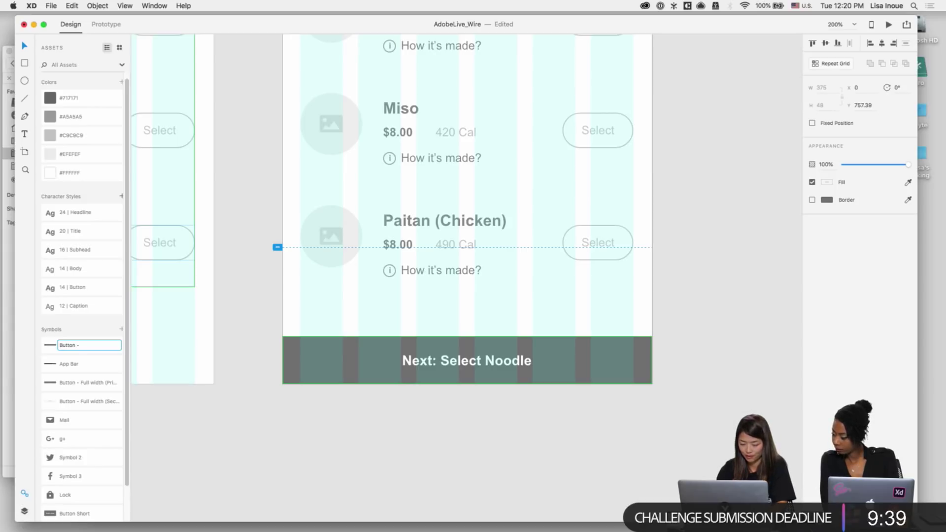
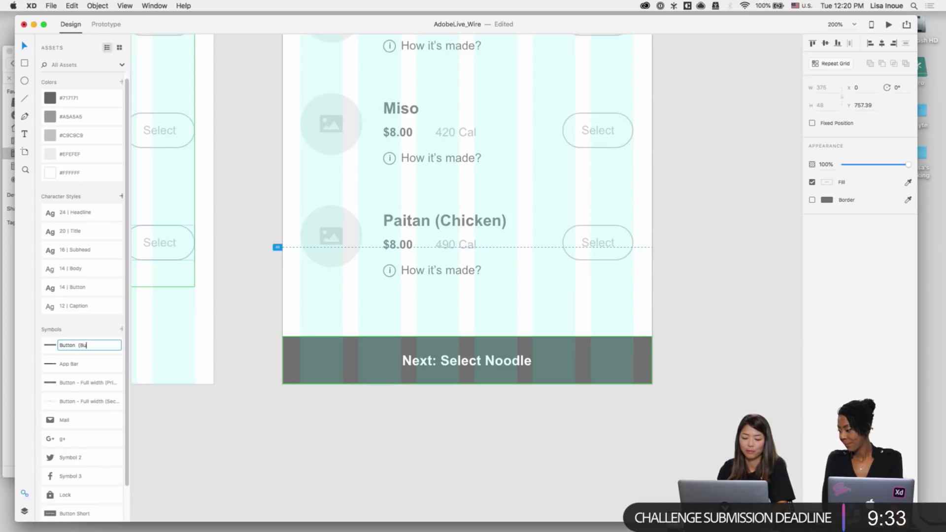
text(tton)
key(BackSpace)
key(BackSpace)
key(BackSpace)
key(BackSpace)
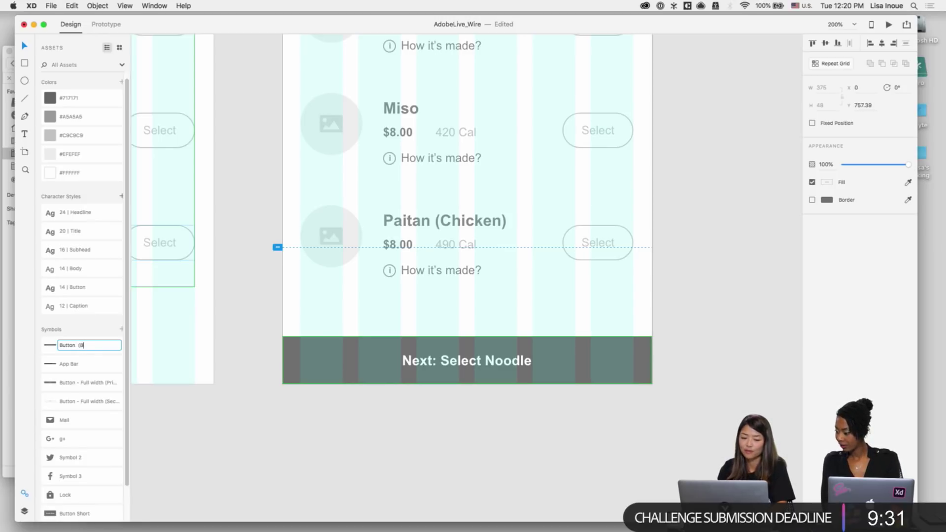
key(BackSpace)
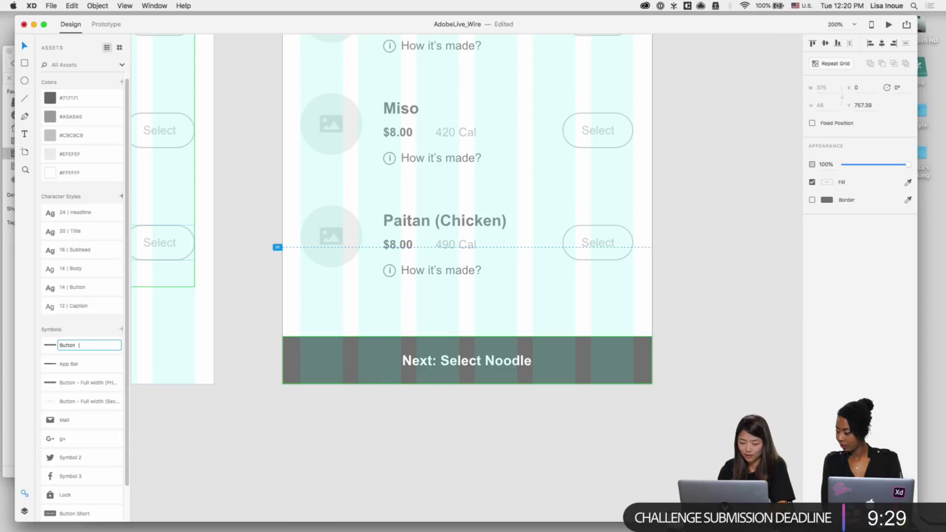
key(BackSpace)
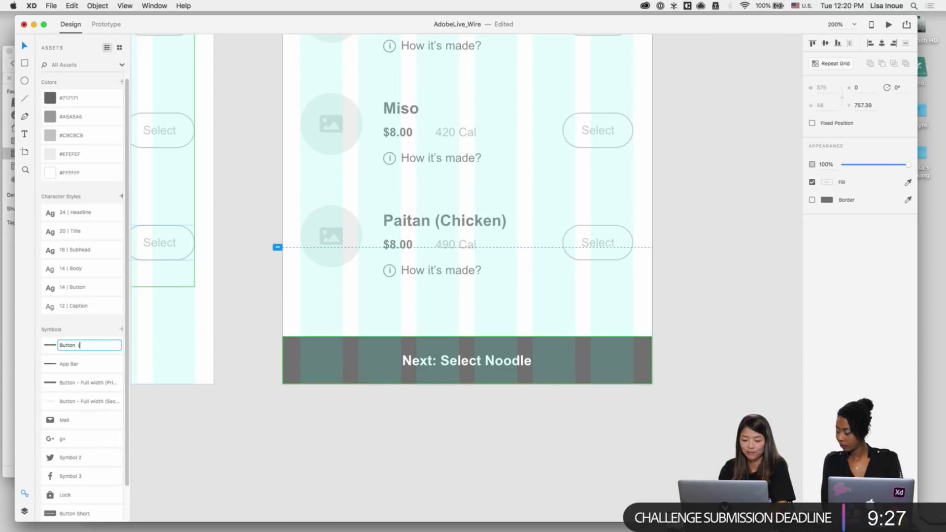
text((Buttom))
key(Return)
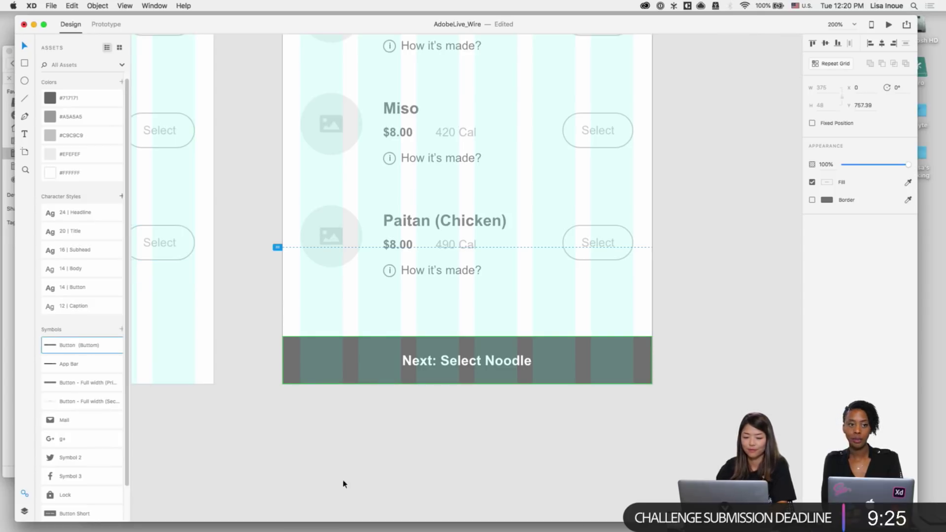
Step: Try duplicating the "Order - Ramen – 1" artboard and delete the resulting copy
key(super+minus)
key(super+minus)
key(super+minus)
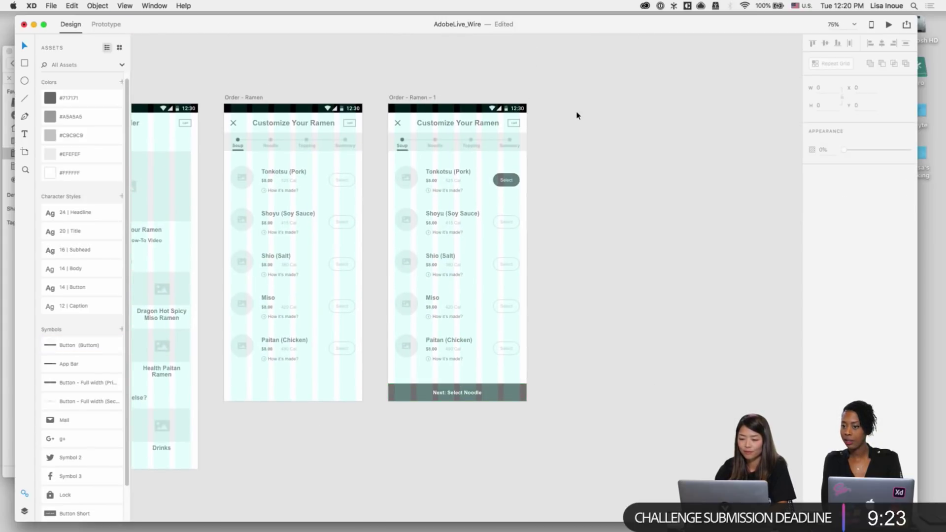
key(super+1)
key(super+shift+apostrophe)
scroll(578, 115, up, 2)
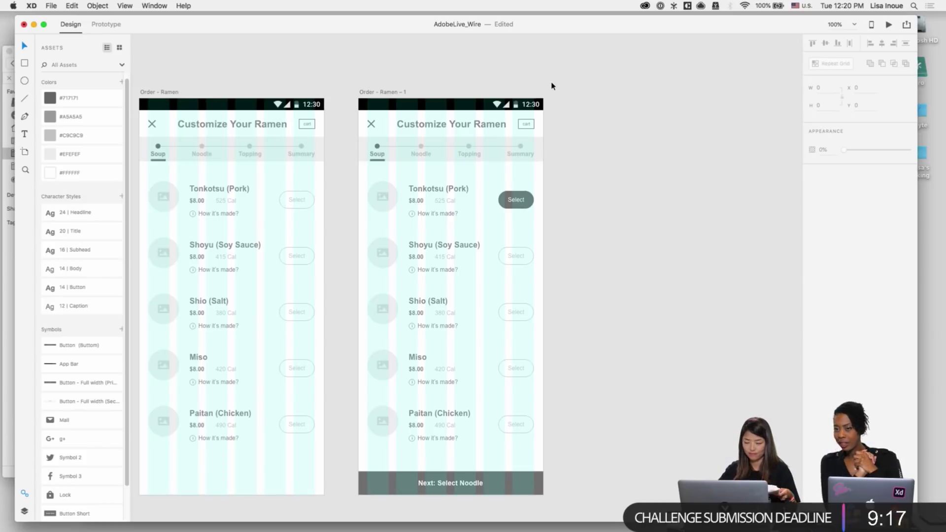
click(382, 93)
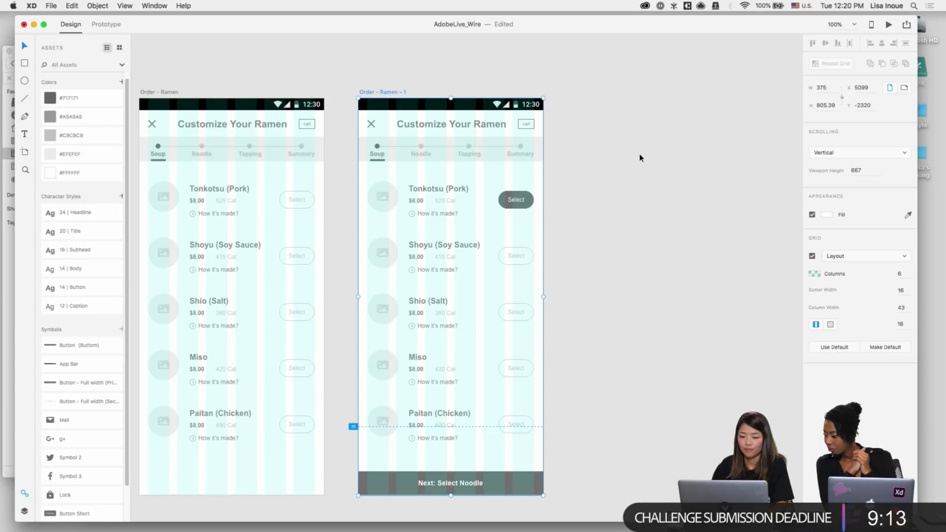
key(super+d)
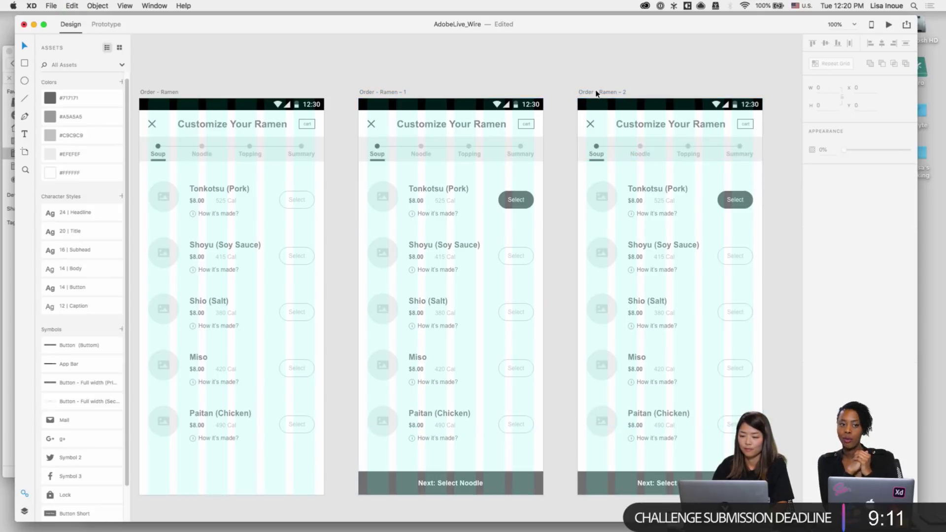
click(597, 93)
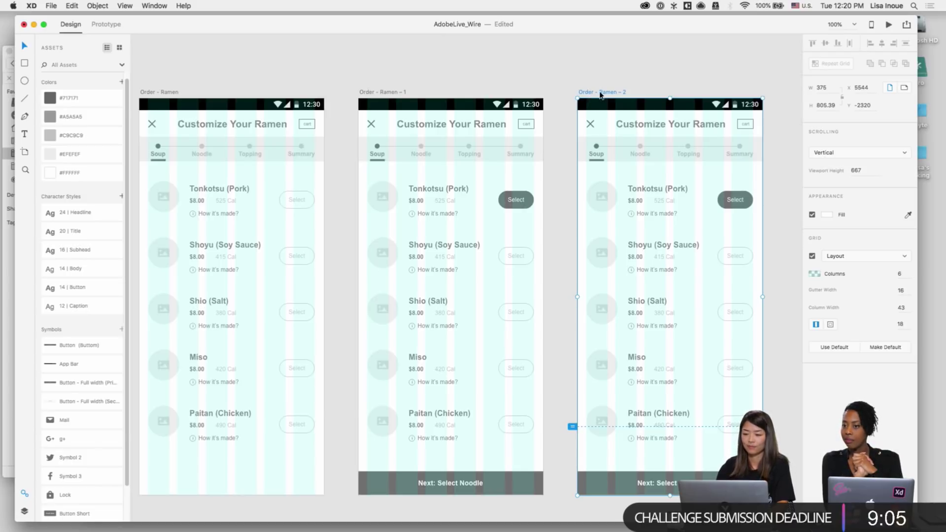
key(Delete)
Step: Duplicate the "Order - Ramen – 1" artboard and remove the number from the end of the copy's name
click(395, 94)
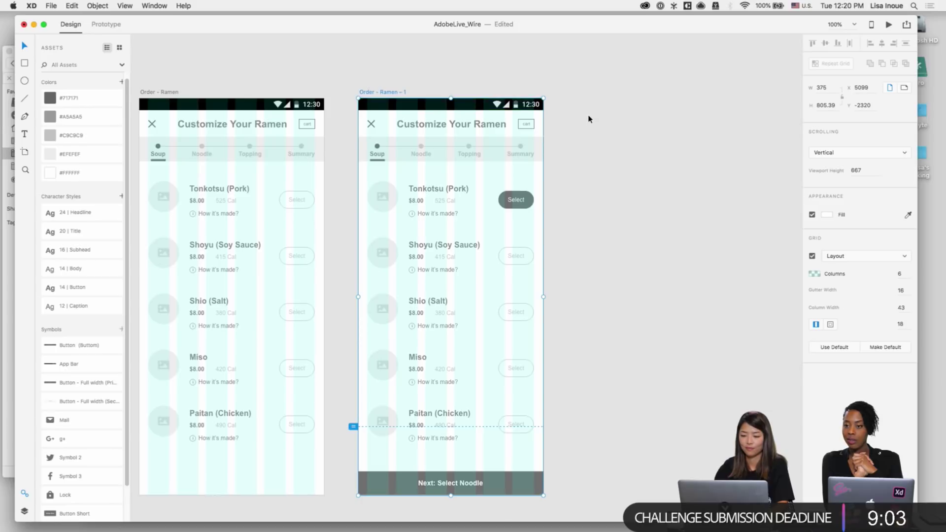
key(super+d)
scroll(584, 92, right, 2)
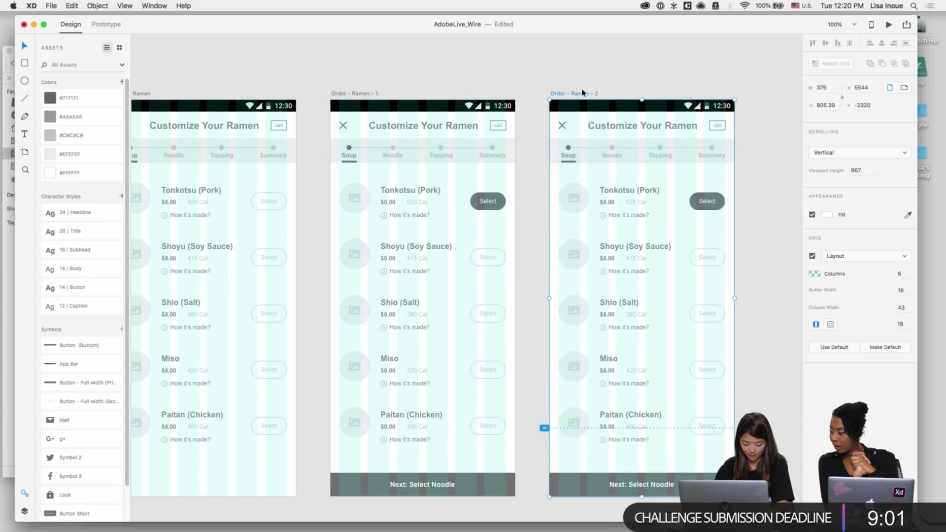
double_click(576, 94)
key(Right)
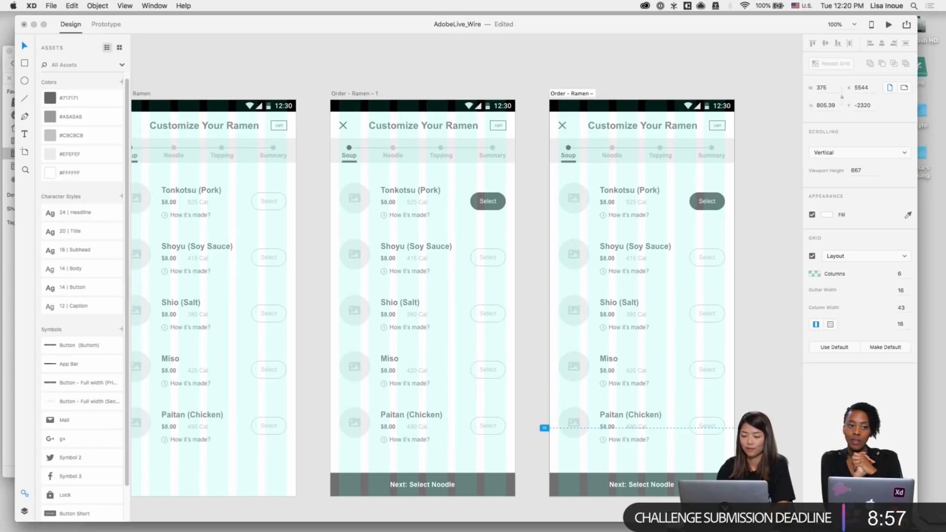
click(499, 76)
Step: Rename the "Order - Ramen" artboard as "Order - Ramen - Soup"
scroll(429, 84, left, 5)
double_click(241, 98)
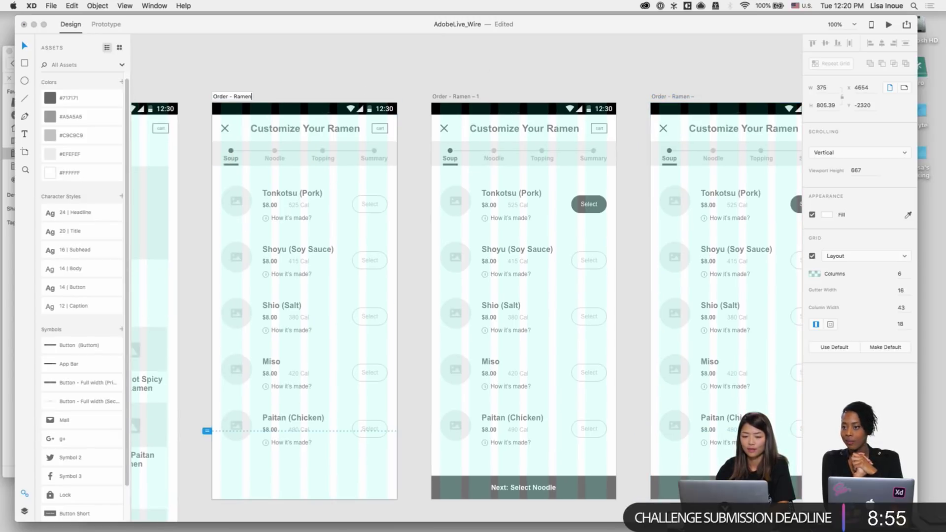
text(- Soup)
key(Return)
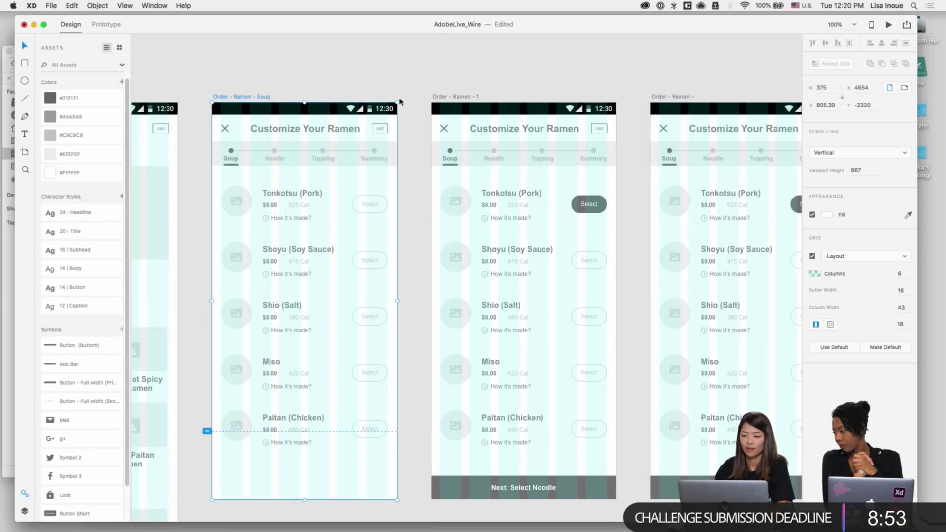
Step: Rename the artboard with the highlighted Select button as "Order - Ramen – Soup - Selected"
double_click(474, 97)
key(BackSpace)
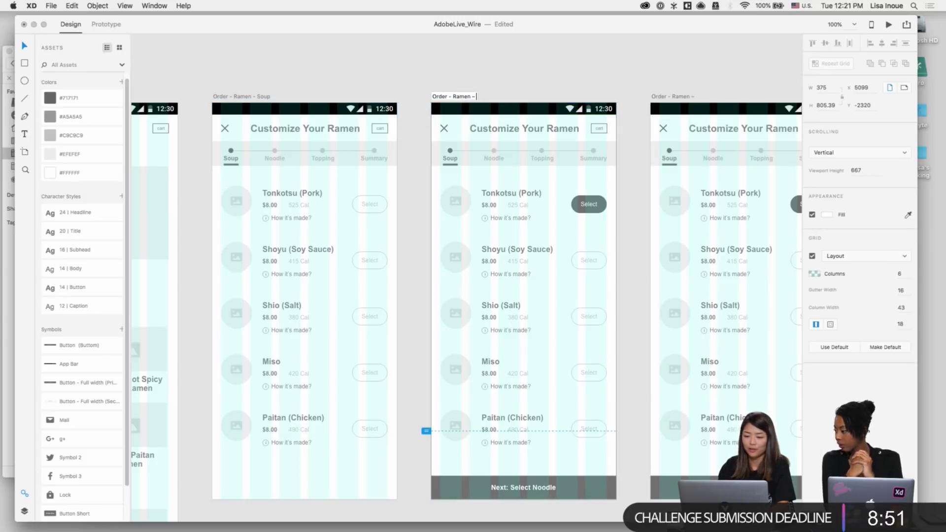
text(Soup -)
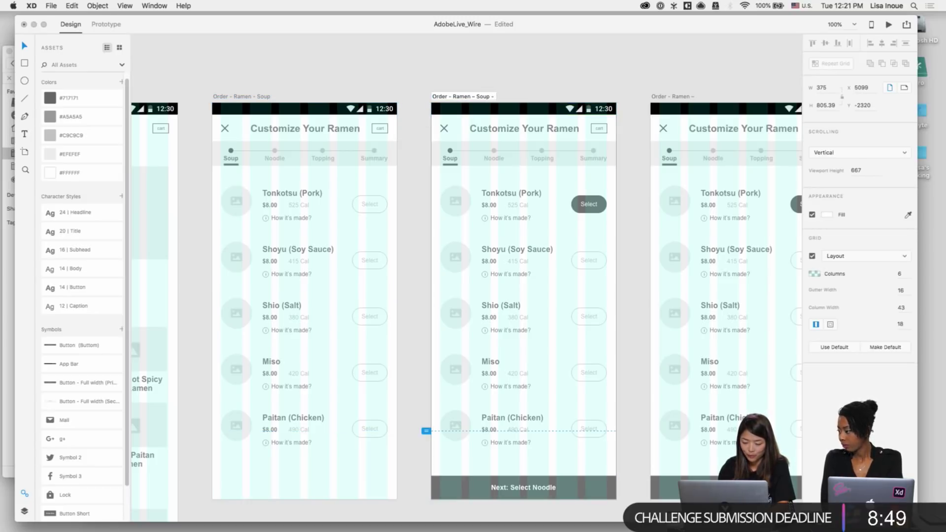
text( Sle)
key(BackSpace)
key(BackSpace)
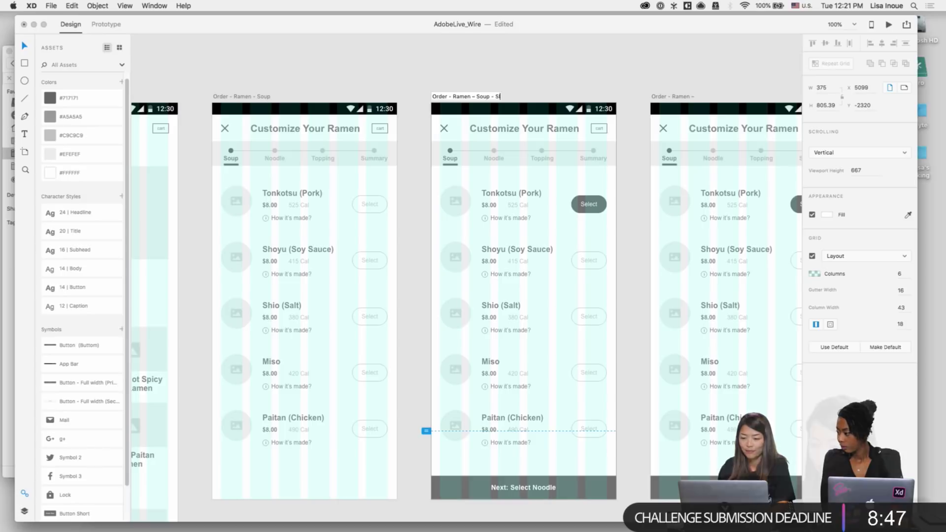
text(elected)
key(Return)
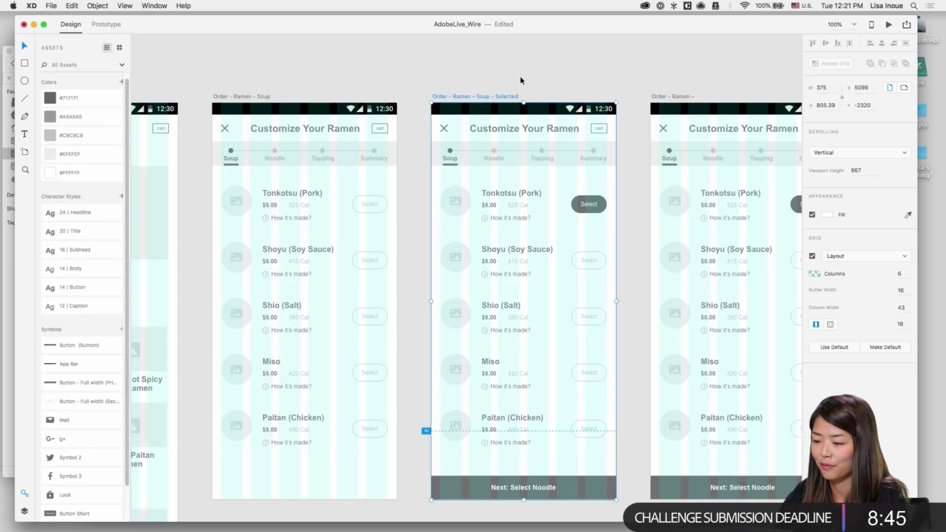
Step: Delete the duplicate artboard with the incomplete name "Order - Ramen –"
click(521, 81)
scroll(521, 81, right, 5)
click(549, 102)
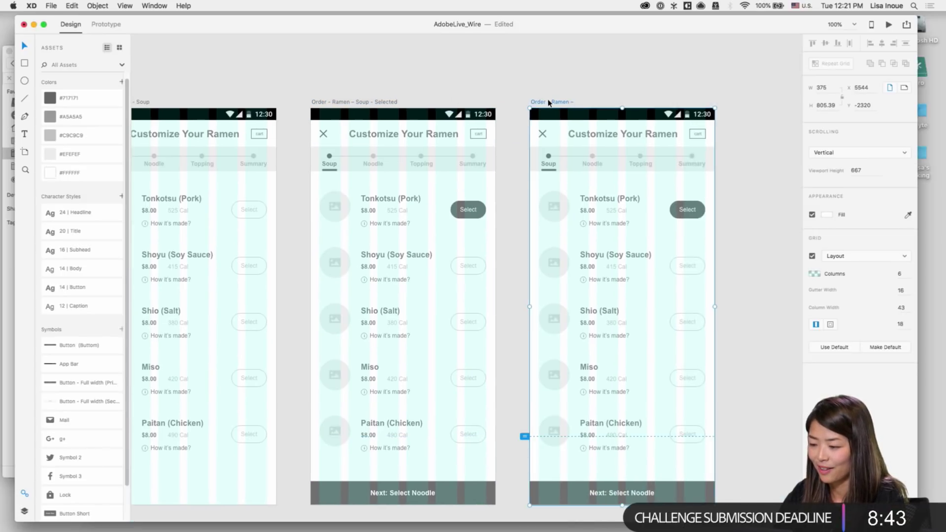
key(Delete)
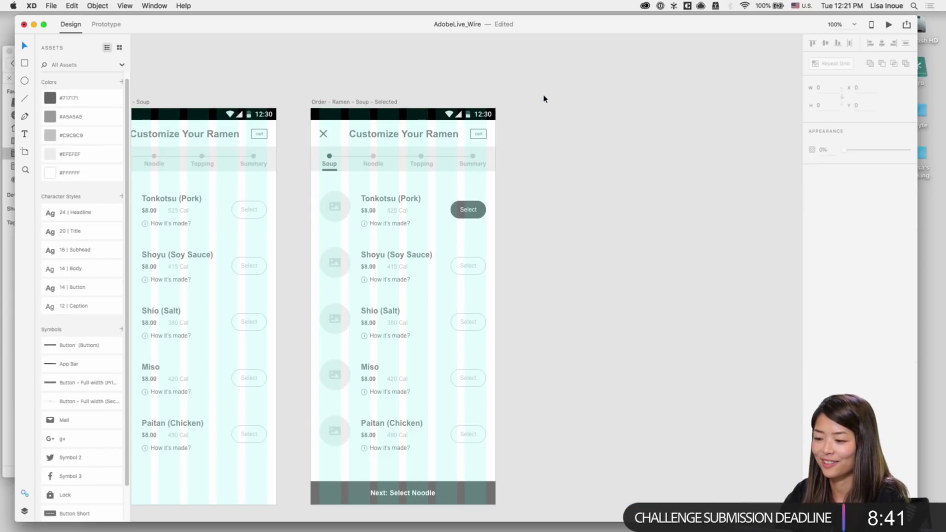
Step: Duplicate the "Order - Ramen – Soup - Selected" artboard
click(347, 103)
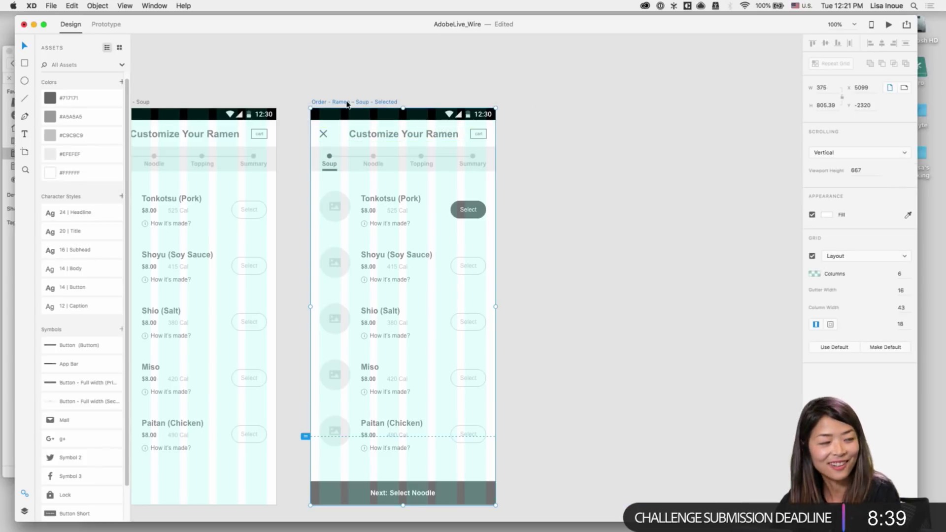
key(super+d)
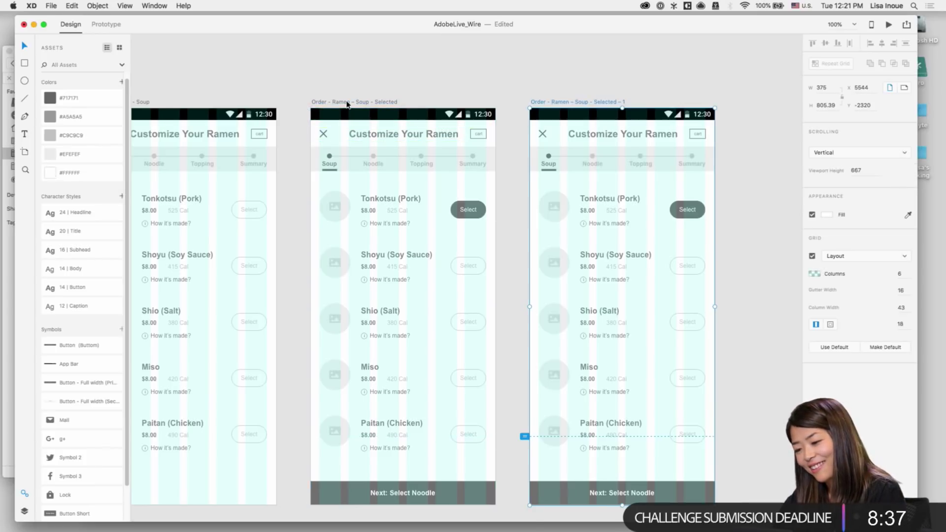
click(526, 90)
scroll(606, 173, right, 4)
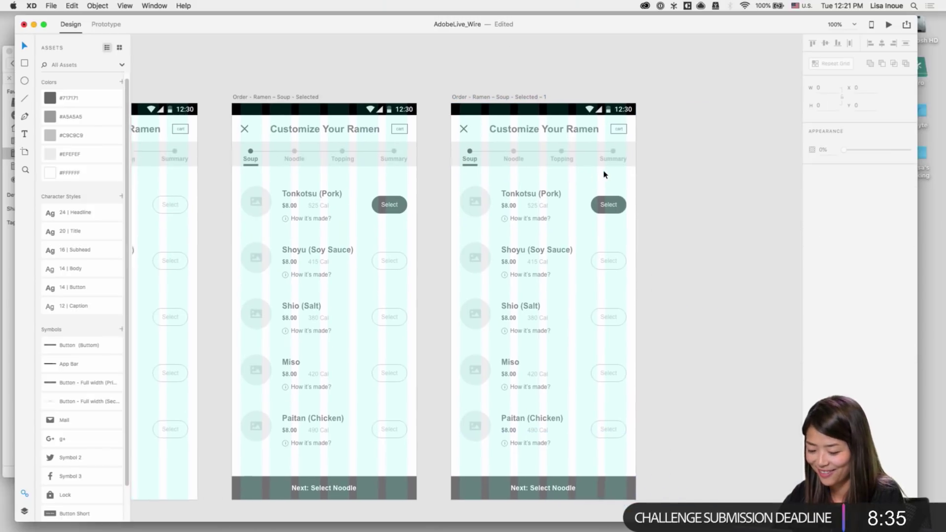
Step: Delete the step navigation, soup list and bottom button from the duplicated artboard, keeping the status bar and the title bar
key(super+2)
key(super+1)
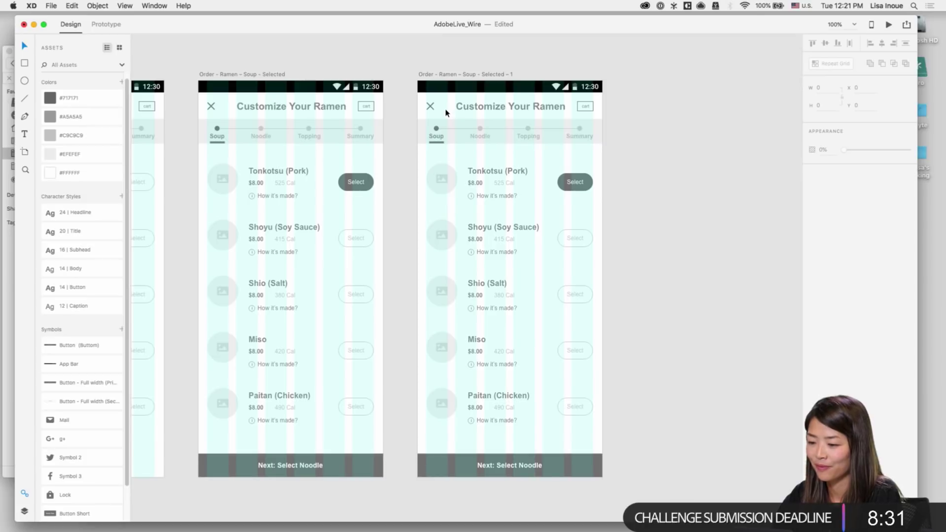
click(418, 130)
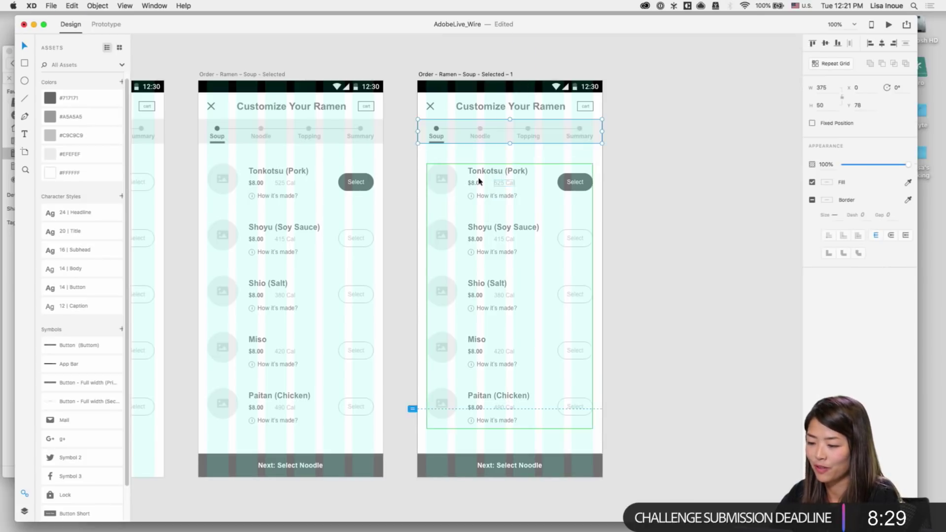
mouse_move(405, 130)
mouse_down()
mouse_move(609, 460)
mouse_move(423, 180)
mouse_move(412, 141)
mouse_up()
key(Delete)
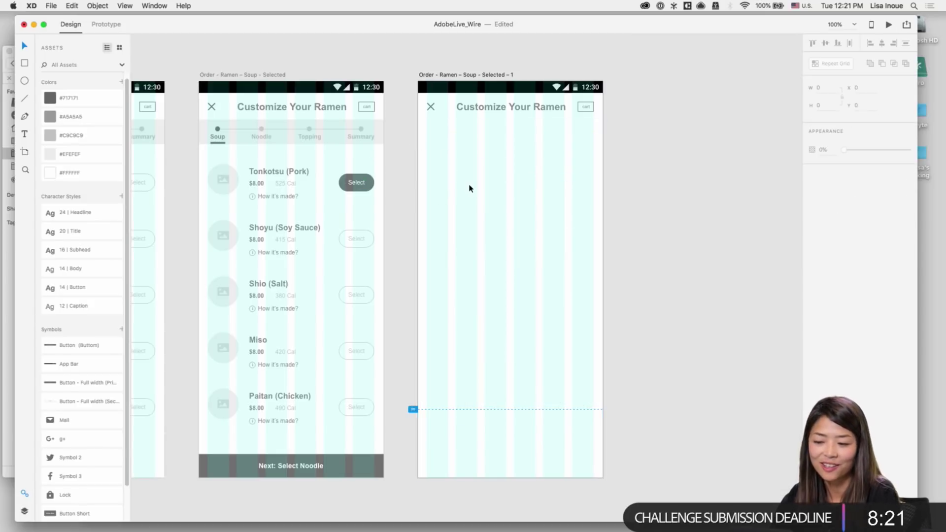
Step: Copy the backward arrow from the 16x16 icons in the x_Wires - Mobile kit and switch back to the AdobeLive_Wire document
key(super+equal)
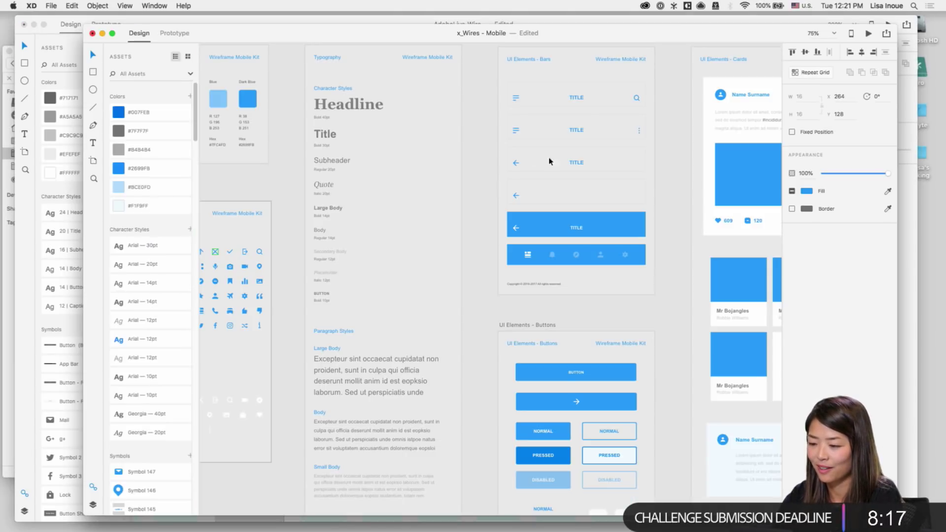
key(super+equal)
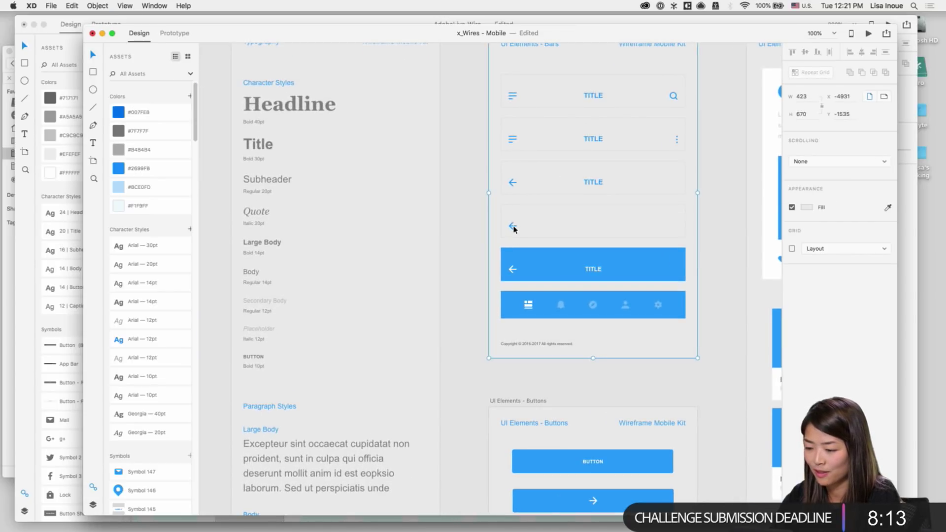
click(512, 227)
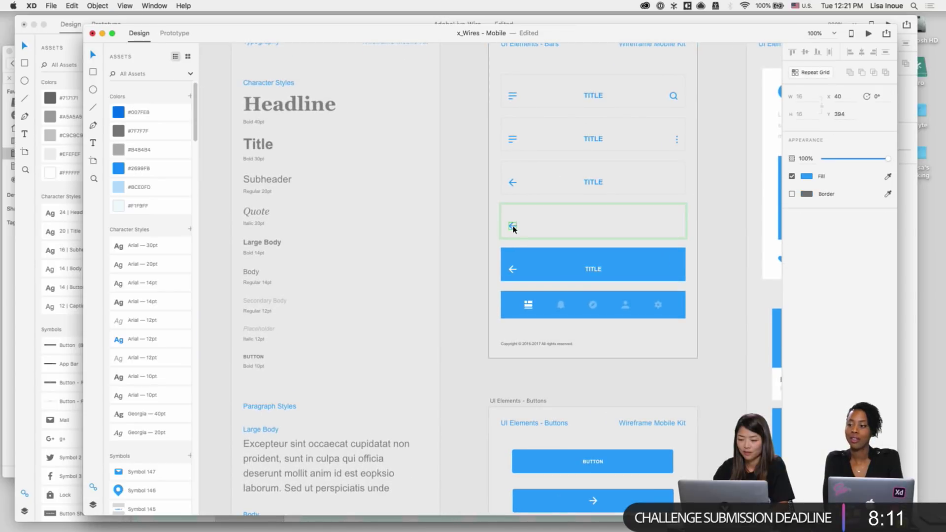
key(Escape)
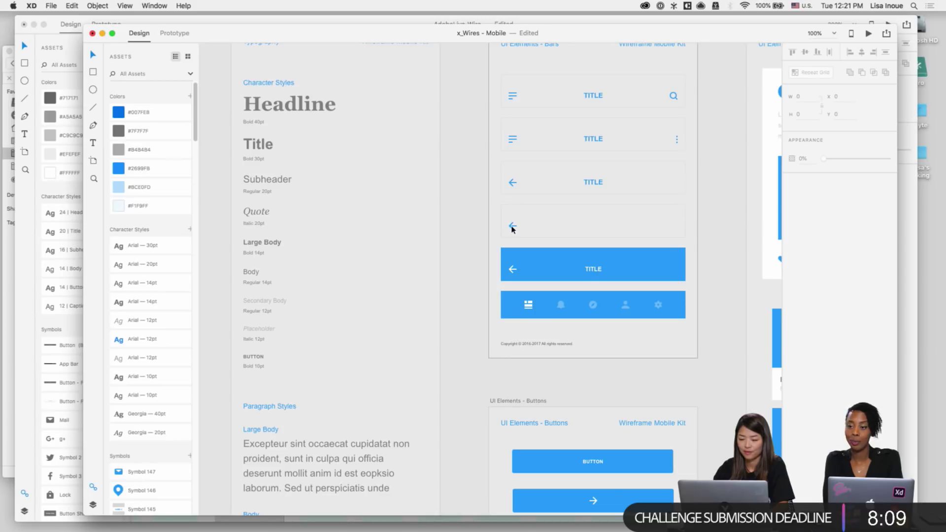
scroll(513, 229, left, 10)
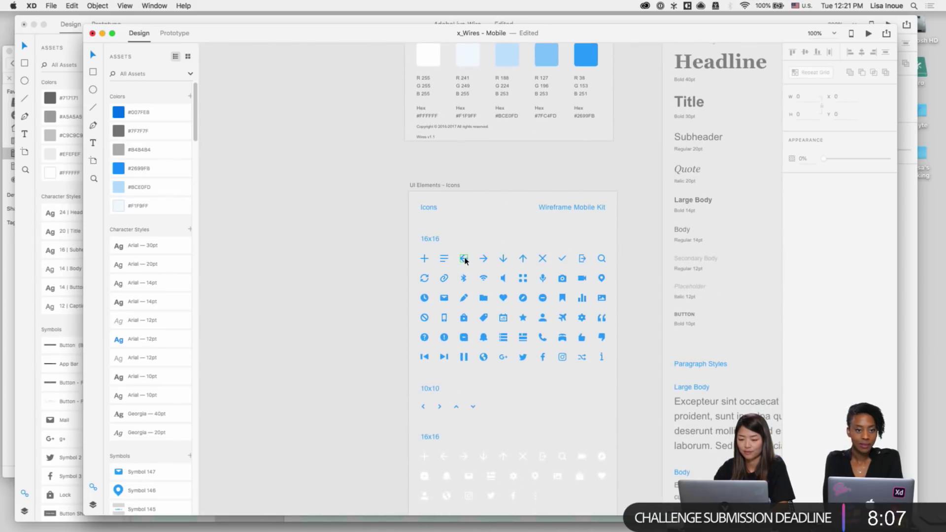
click(465, 260)
key(super+c)
key(super+grave)
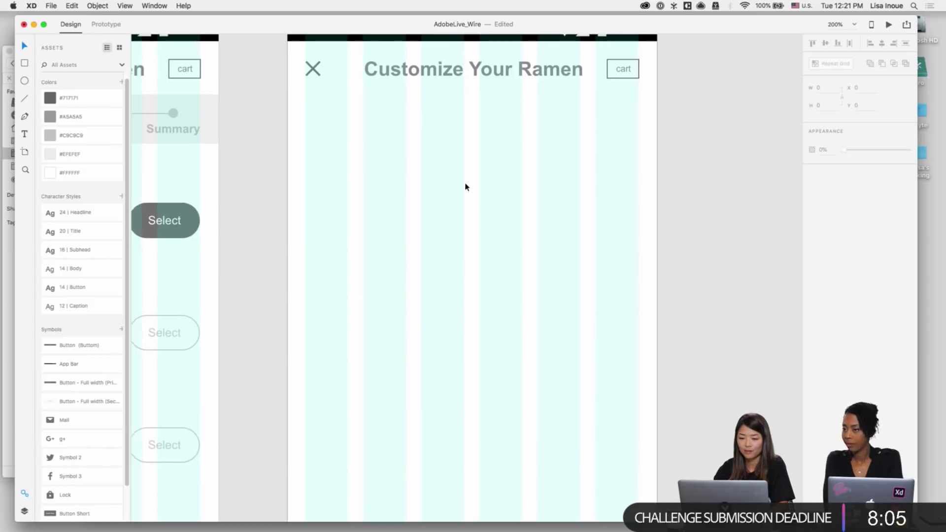
Step: Delete the close icon from the duplicated artboard's title bar and paste the copied backward arrow
click(378, 108)
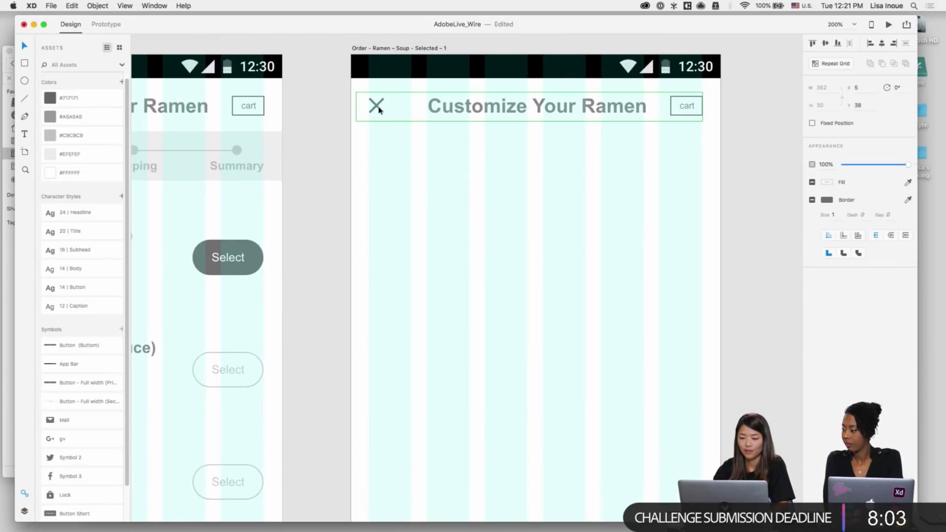
right_click(379, 110)
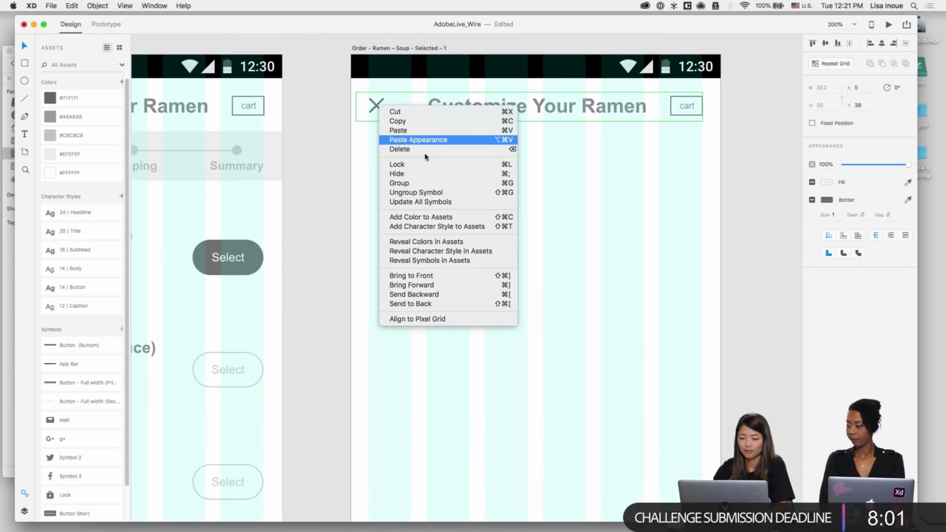
click(584, 218)
click(545, 222)
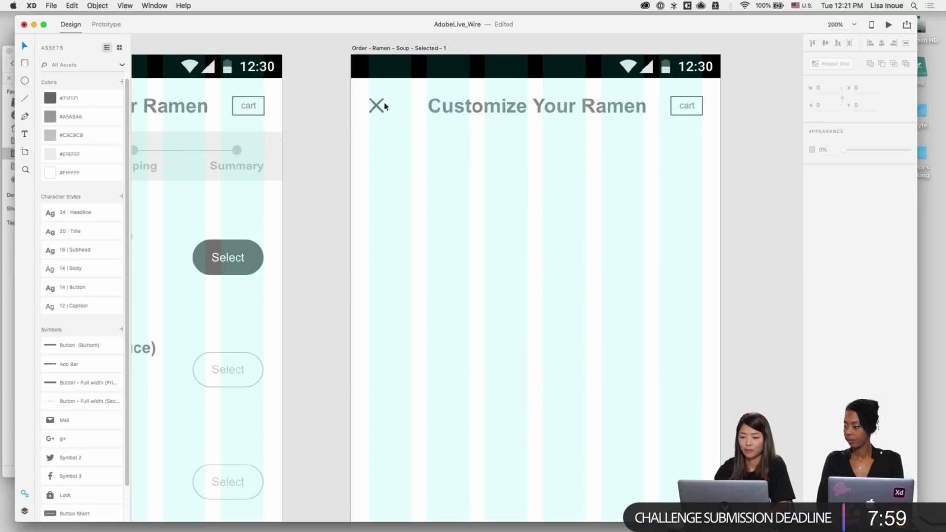
double_click(382, 111)
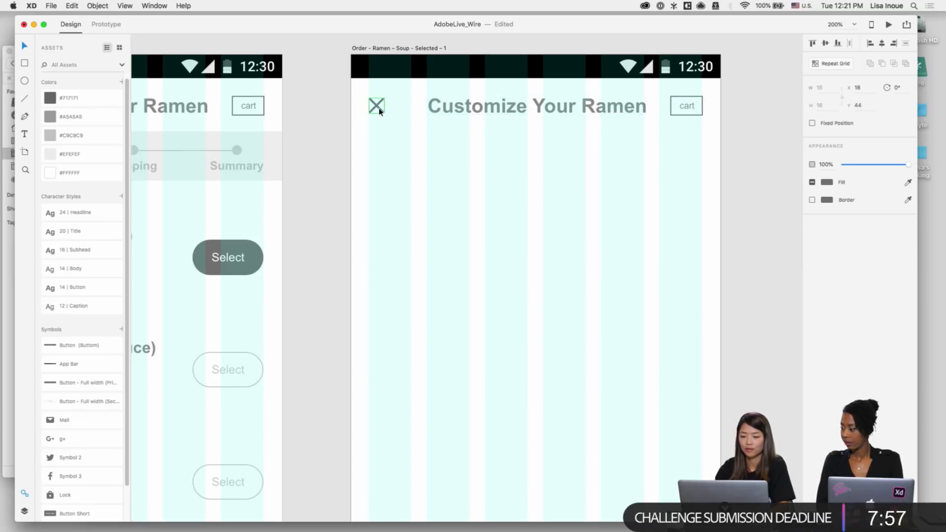
key(Delete)
key(cmd+v)
Step: Move the backward arrow to the start of the title bar, at X 19, Y 43
key(shift+Up)
key(shift+Up)
key(shift+Up)
key(shift+Up)
key(shift+Up)
key(shift+Up)
key(shift+Up)
key(shift+Up)
key(shift+Left)
key(shift+Left)
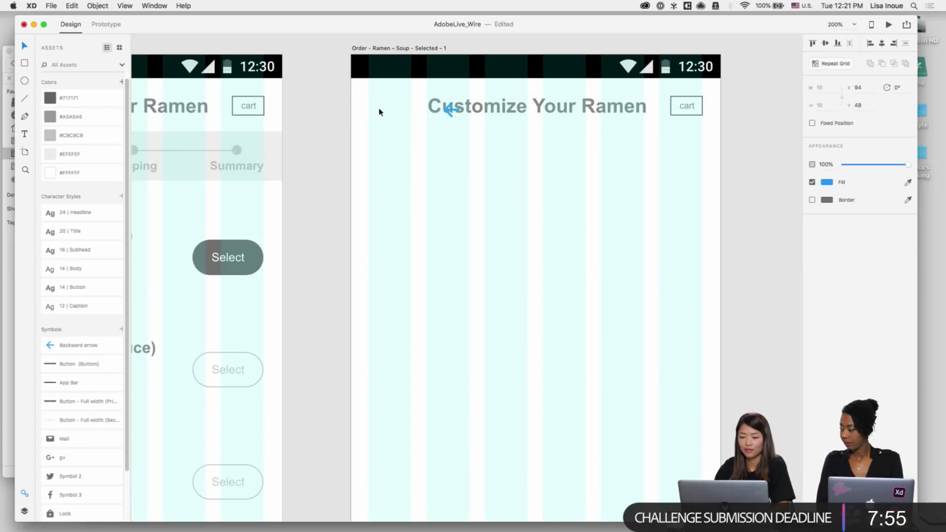
key(Up)
key(Up)
key(Up)
key(Up)
key(Up)
key(Up)
key(Up)
key(Up)
key(Down)
key(Down)
key(Down)
key(shift+Left)
key(shift+Left)
key(shift+Left)
key(shift+Left)
key(shift+Left)
key(shift+Left)
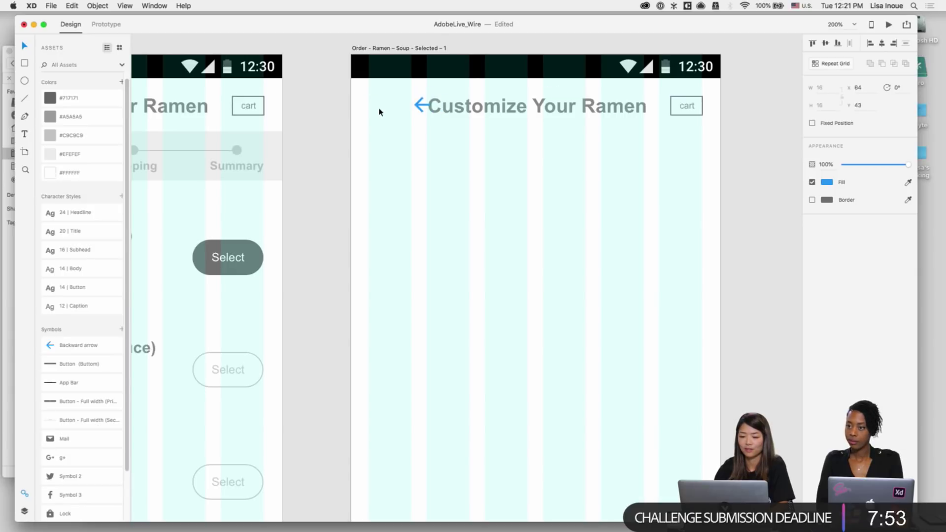
key(Left)
key(Left)
key(Left)
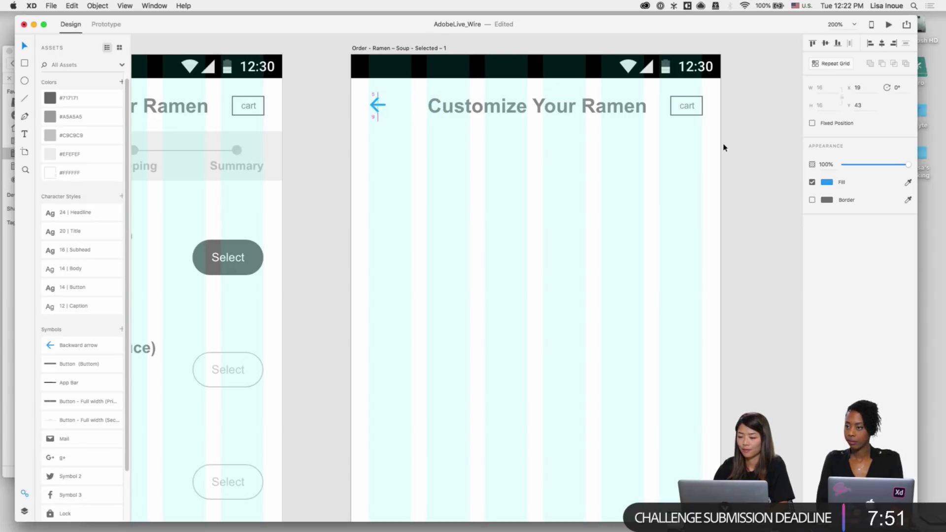
Step: Change the backward arrow's fill from blue to the dark grey of the wireframe
click(827, 182)
click(757, 239)
click(571, 129)
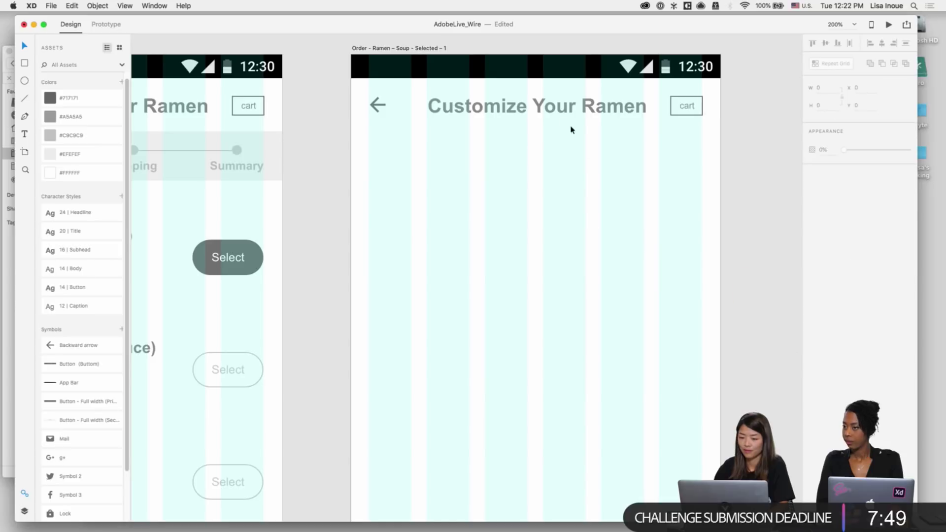
Step: Change the title "Customize Your Ramen" on the duplicated artboard to "How it’s Made?"
double_click(558, 117)
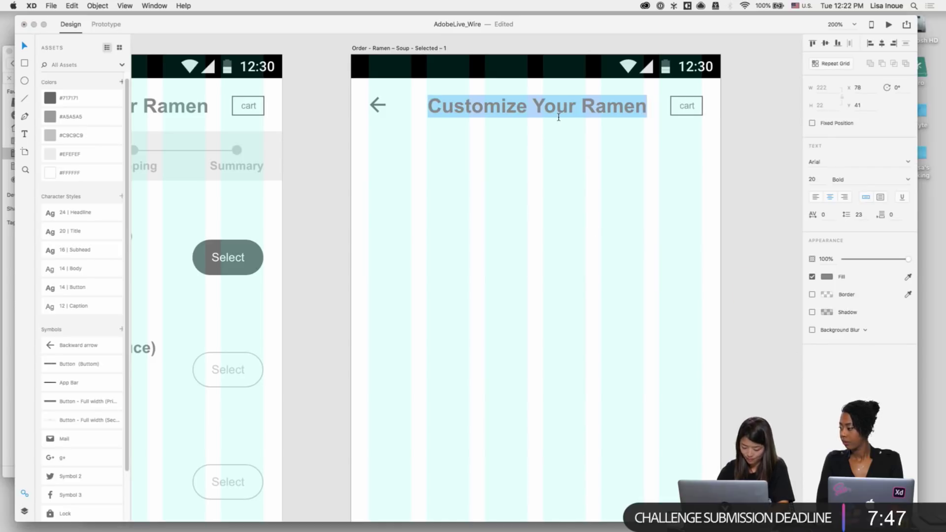
text(How it’s Mad)
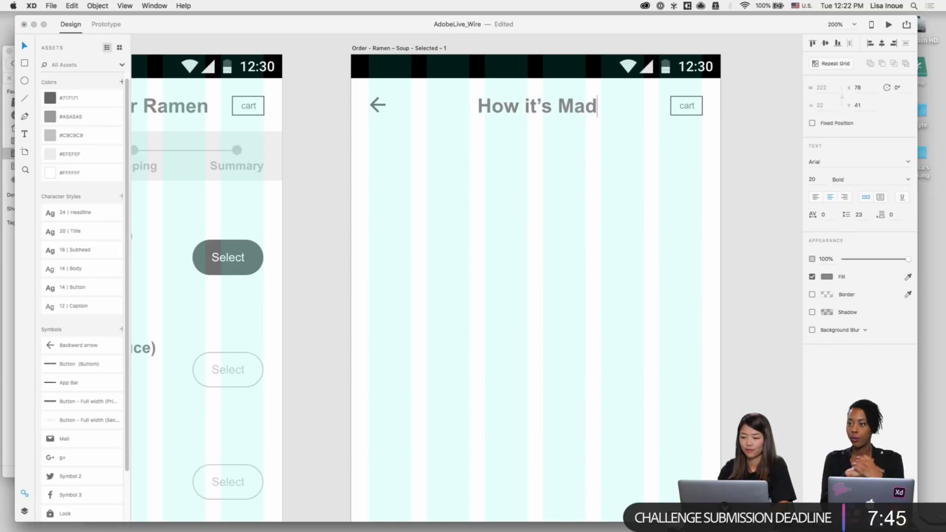
text(e?)
click(560, 182)
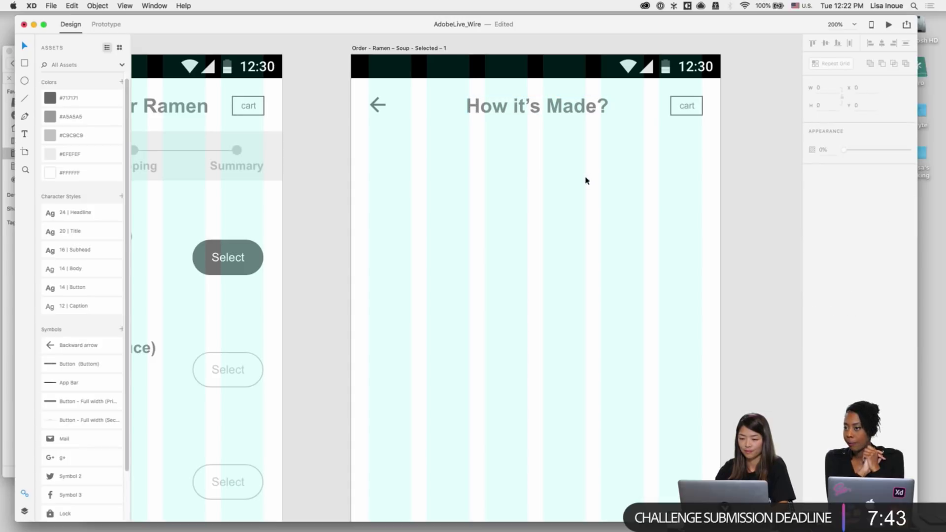
Step: Group the backward arrow, title and cart button of the "How it’s Made?" title bar
drag(706, 132, 733, 141)
click(353, 96)
click(360, 98)
key(super+g)
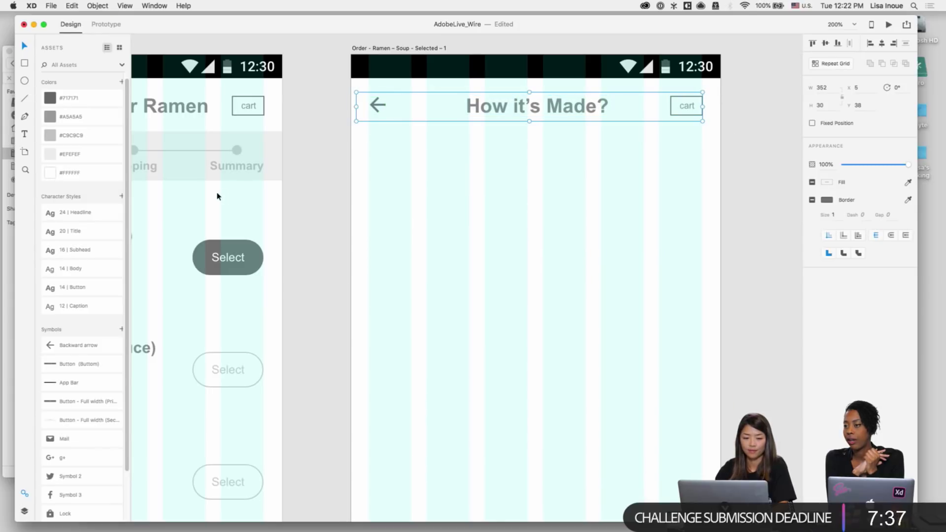
Step: Create a symbol from the grouped title bar and name it "Nav (How it's made)"
scroll(71, 426, up, 1)
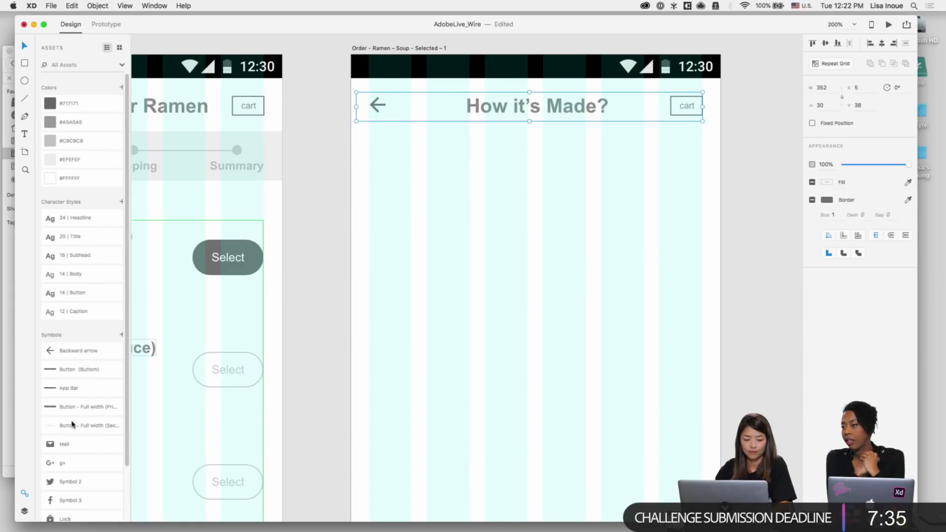
click(121, 335)
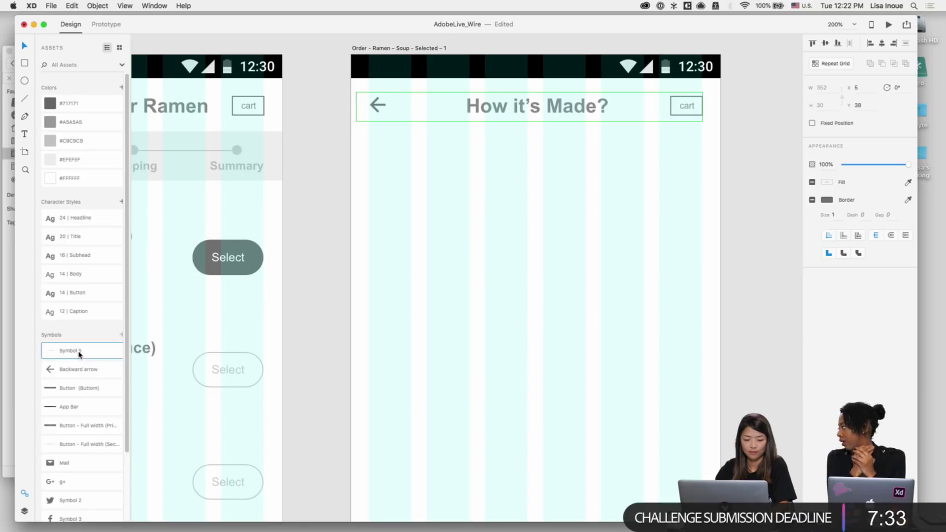
double_click(78, 353)
text(Nav (How it's made)
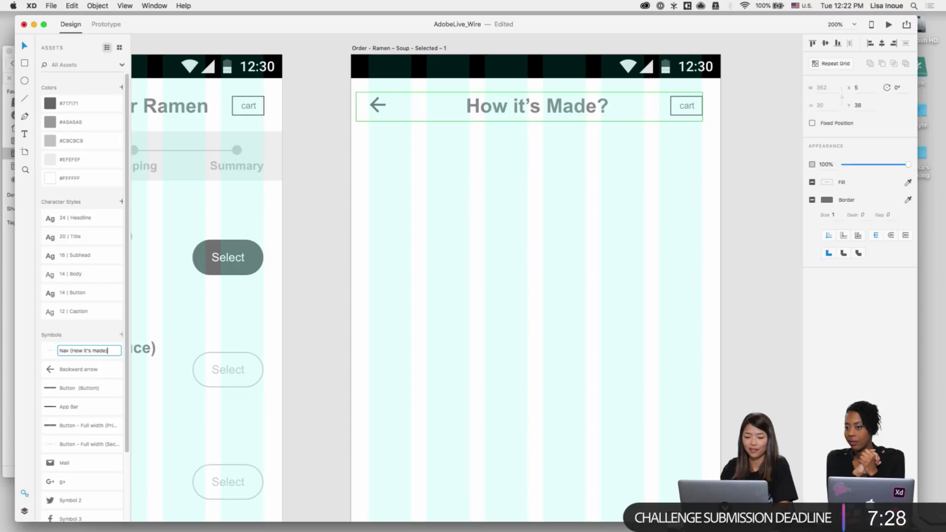
click(417, 293)
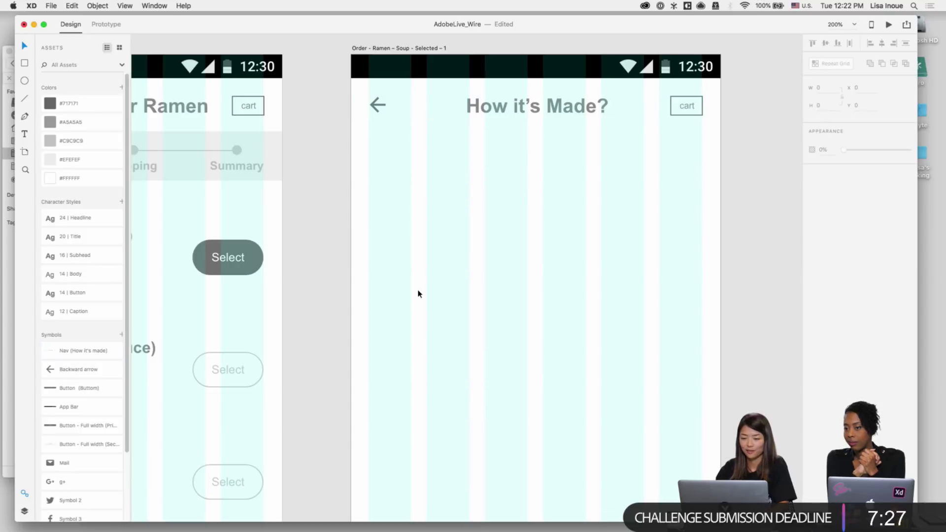
Step: Switch the "How it’s Made?" title to area text and shift it slightly to X 114.5
double_click(540, 117)
click(638, 152)
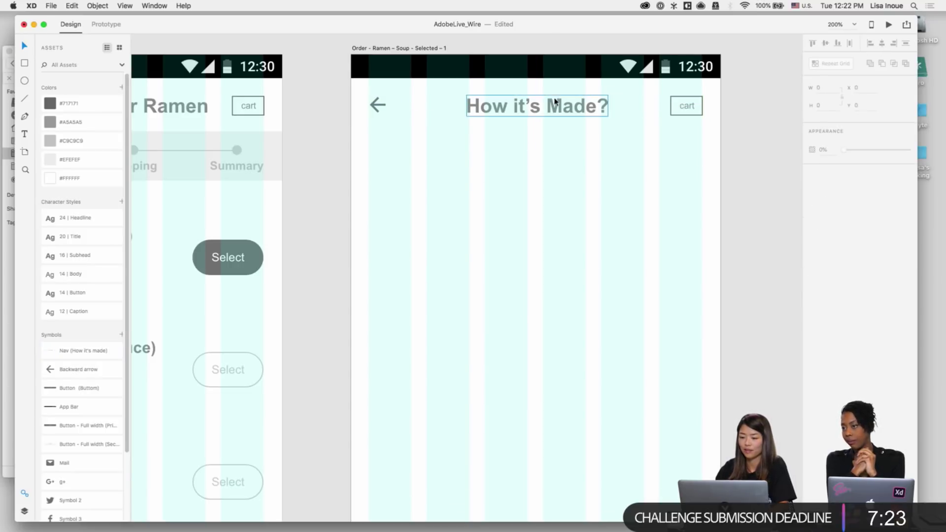
double_click(556, 103)
double_click(602, 103)
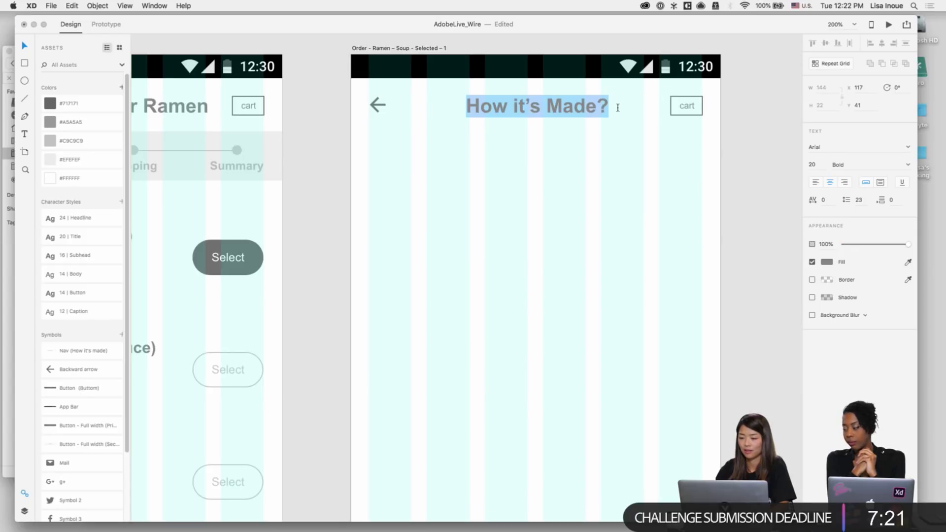
key(Escape)
click(881, 182)
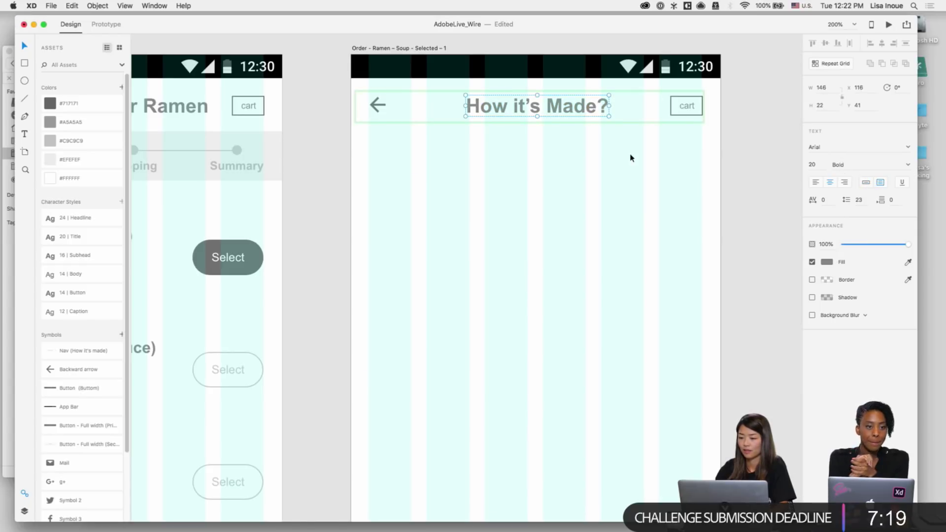
drag(576, 113, 571, 112)
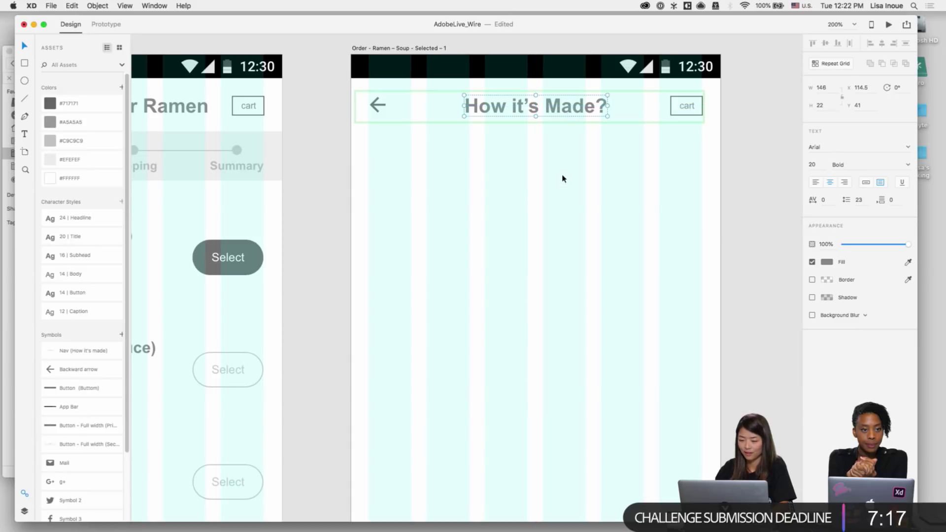
click(564, 183)
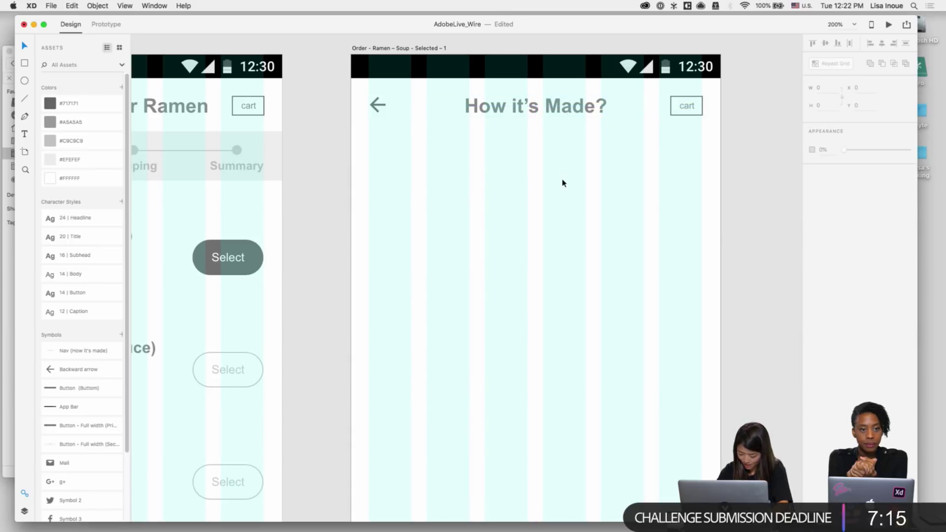
Step: Select the large image placeholder, both rectangle and icon, under "Are you Ramen savvy?" on the Order artboard for copying
scroll(563, 182, down, 5)
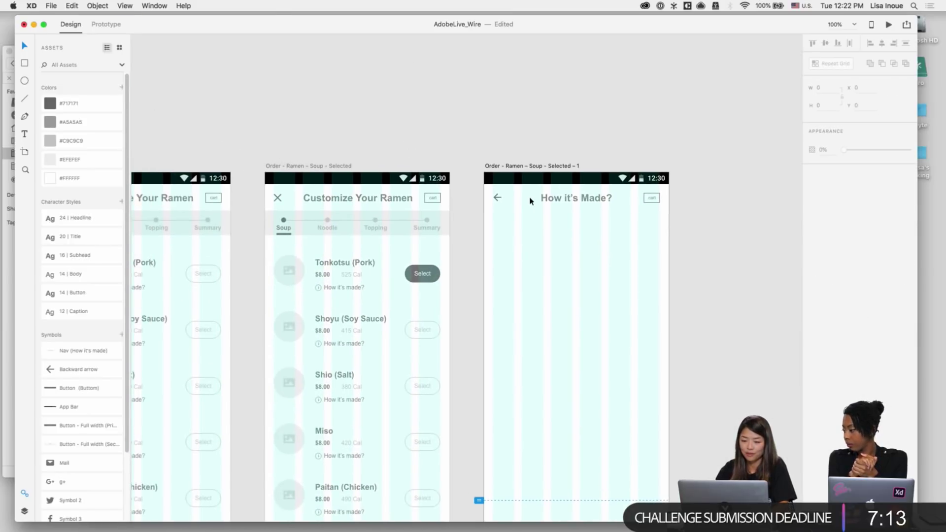
scroll(497, 219, down, 5)
scroll(497, 218, left, 8)
click(437, 162)
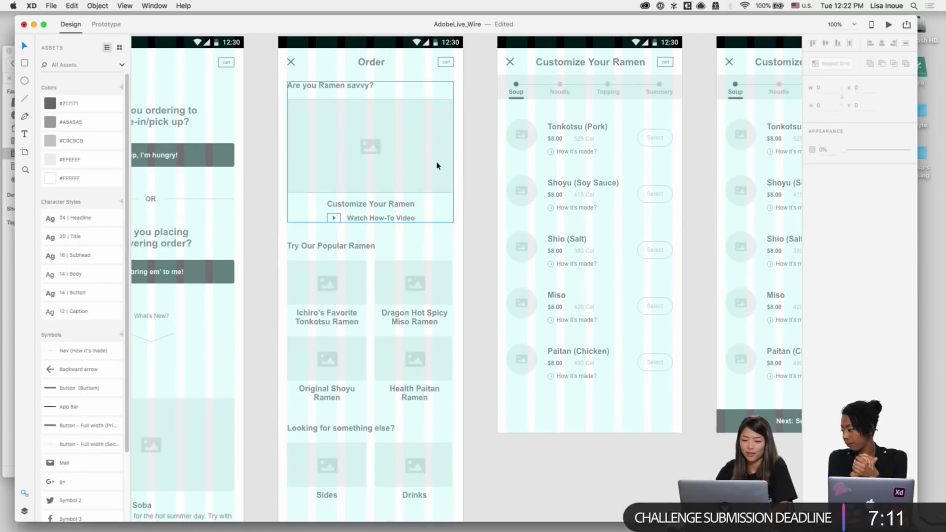
double_click(424, 151)
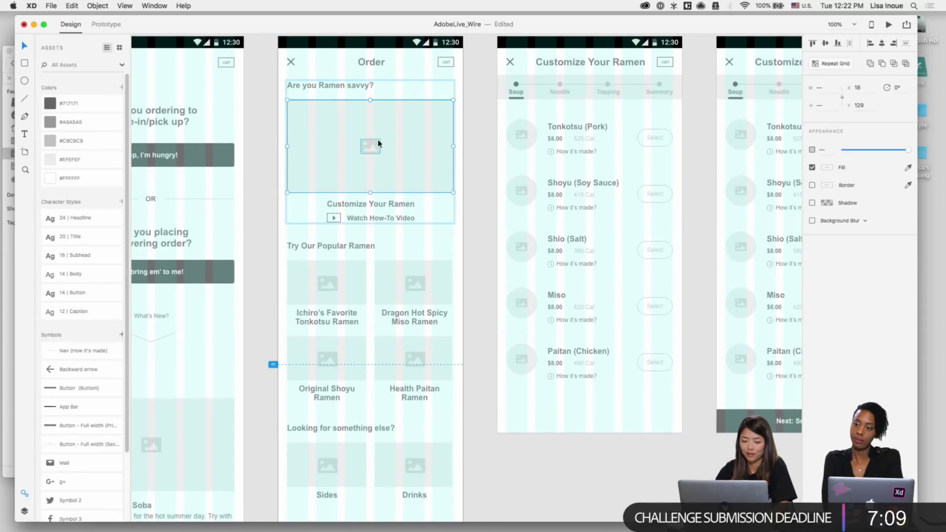
Step: Paste the image placeholder onto the "How it’s Made?" artboard directly below the status bar and enlarge it to the full artboard width
scroll(379, 143, right, 10)
scroll(414, 197, up, 5)
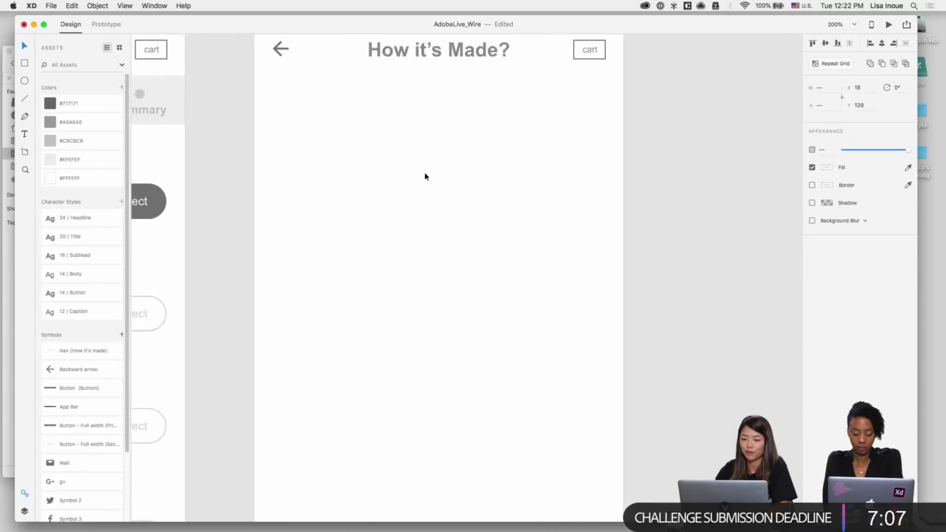
key(cmd+v)
drag(539, 224, 522, 121)
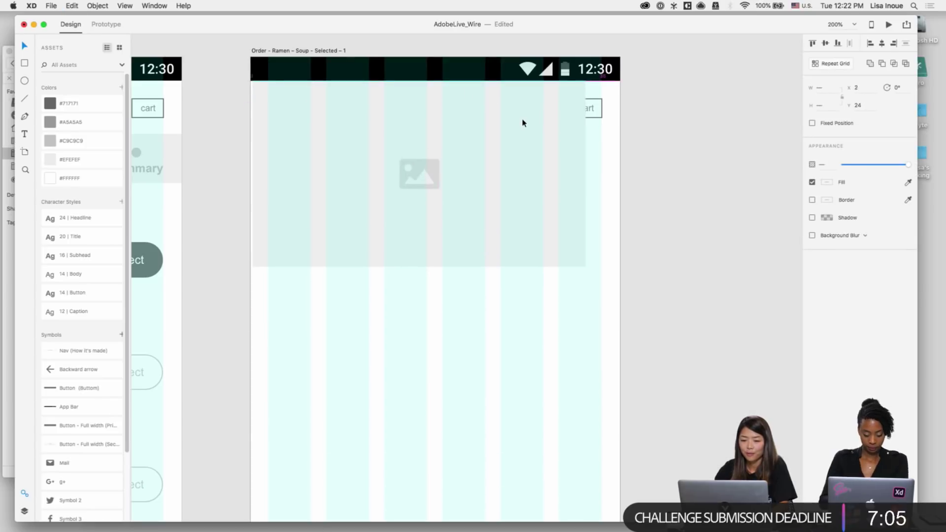
drag(584, 267, 620, 288)
Step: Check the rectangle's size on the Screen Ratio Keylines artboard in x_Material-design and return to the AdobeLive_Wire document
key(cmd+grave)
key(cmd+grave)
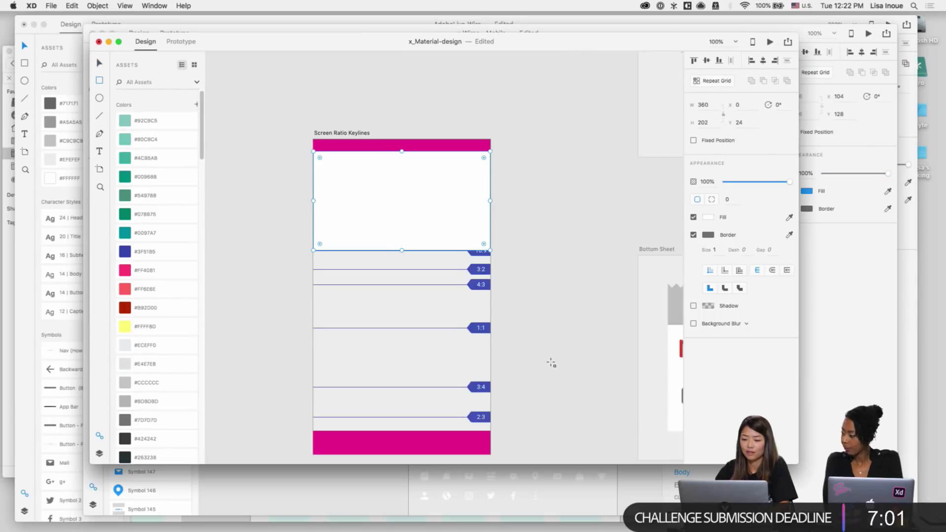
key(v)
drag(456, 224, 429, 227)
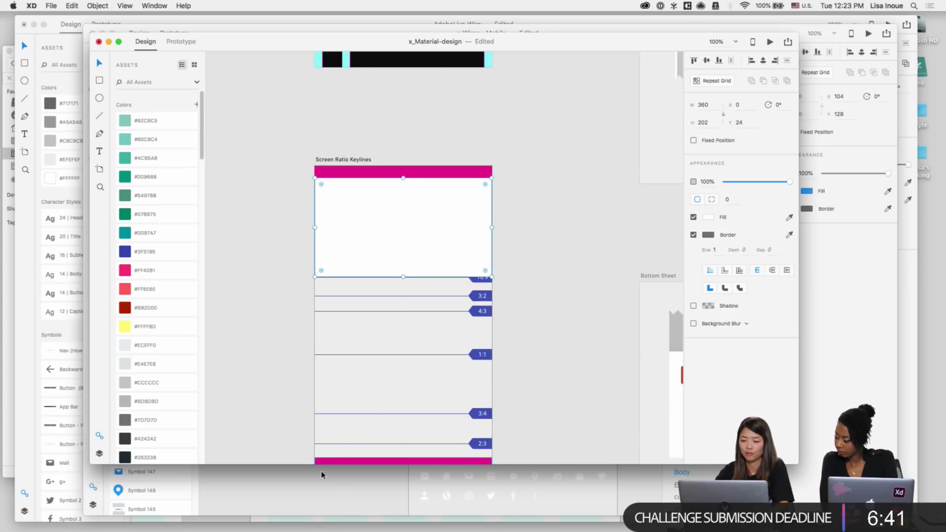
key(ctrl+Up)
click(601, 365)
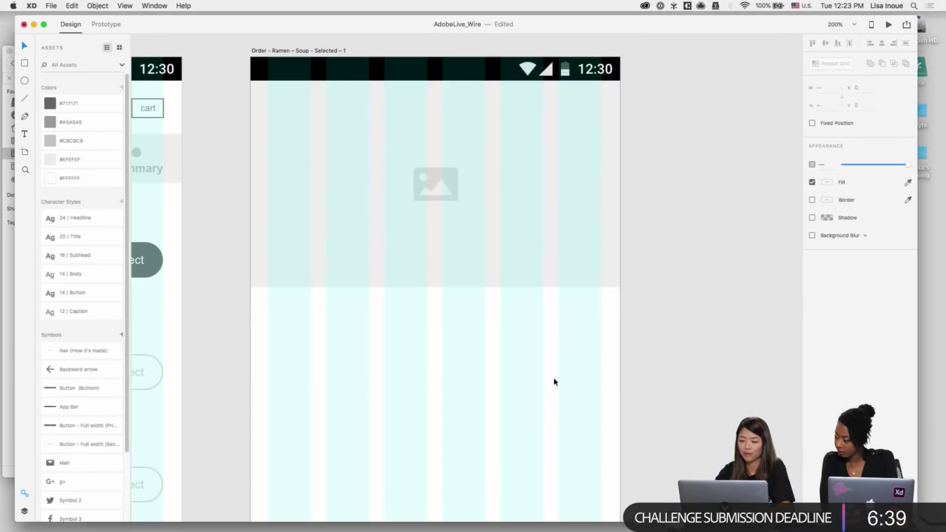
Step: Arrange the full-width image placeholder behind the "How it’s Made?" navigation bar so the bar overlays it
click(490, 191)
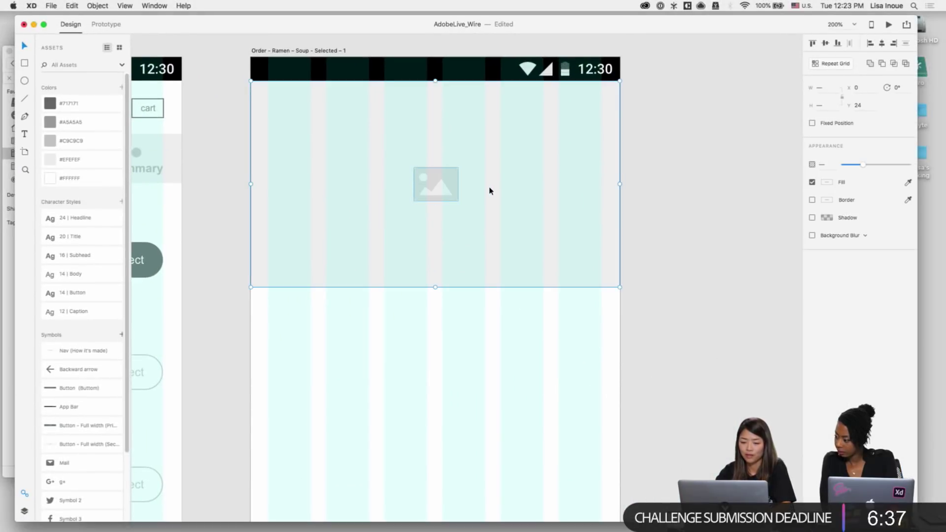
key(super+v)
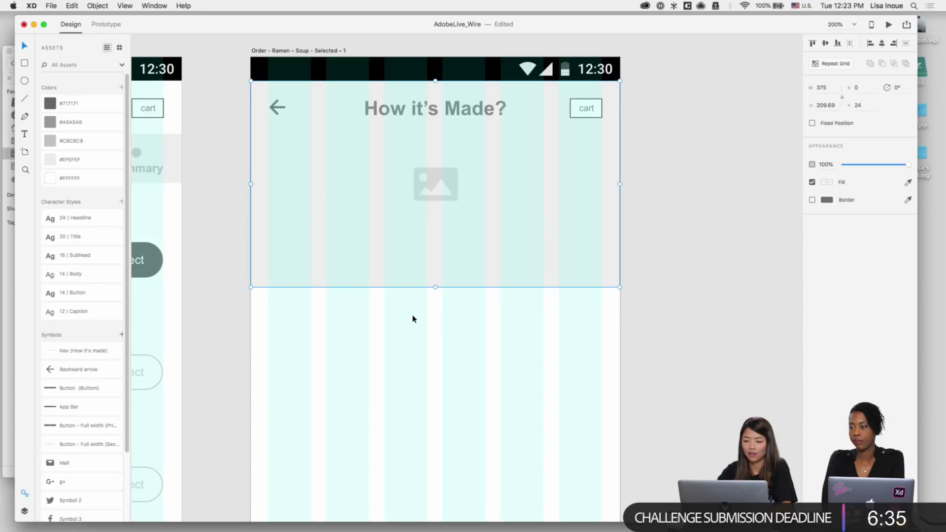
key(Escape)
click(508, 233)
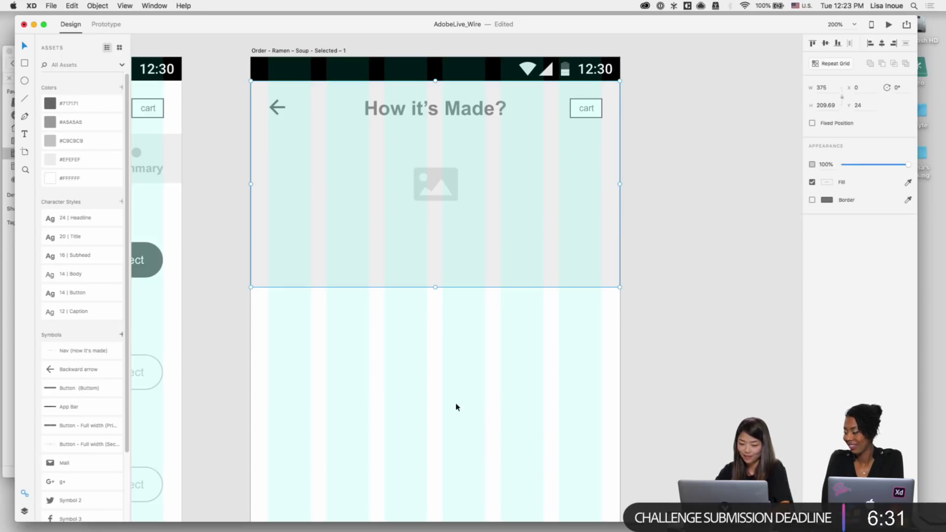
key(Escape)
key(super+1)
scroll(457, 384, up, 1)
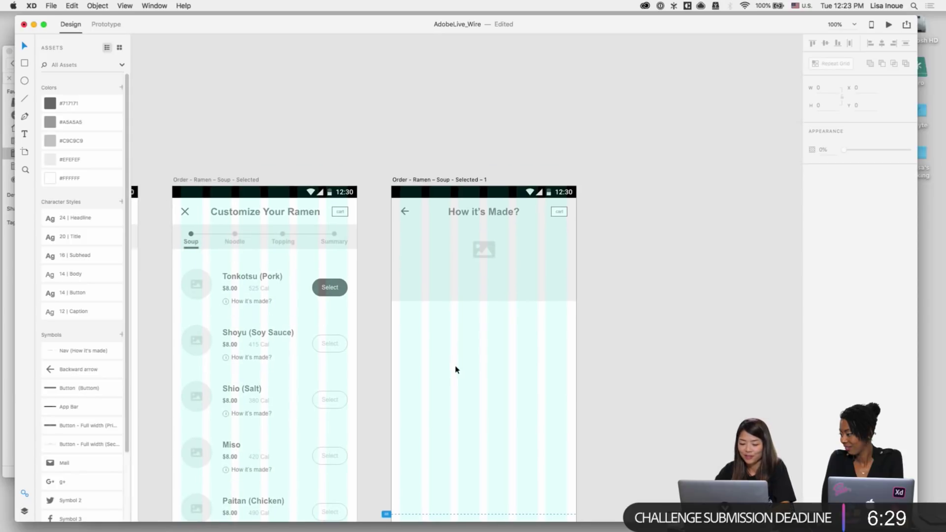
key(super+2)
key(t)
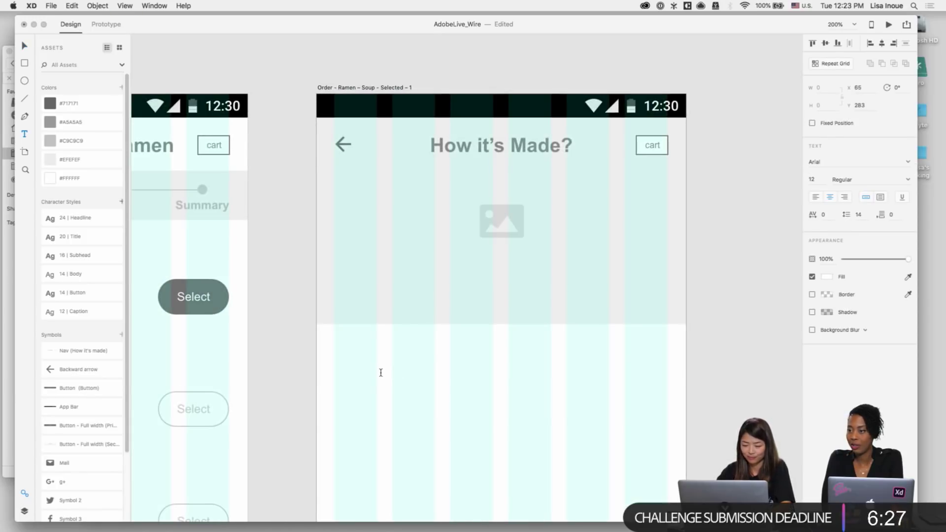
click(381, 370)
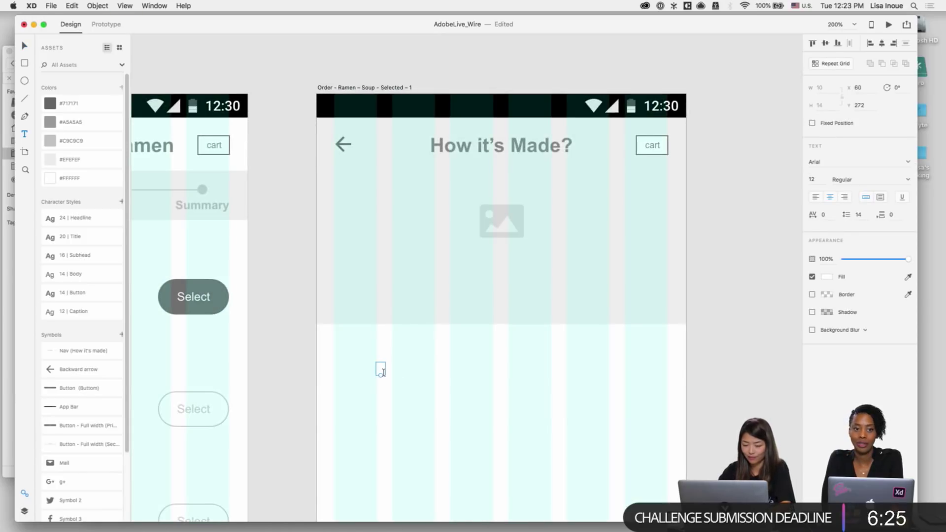
drag(366, 359, 474, 411)
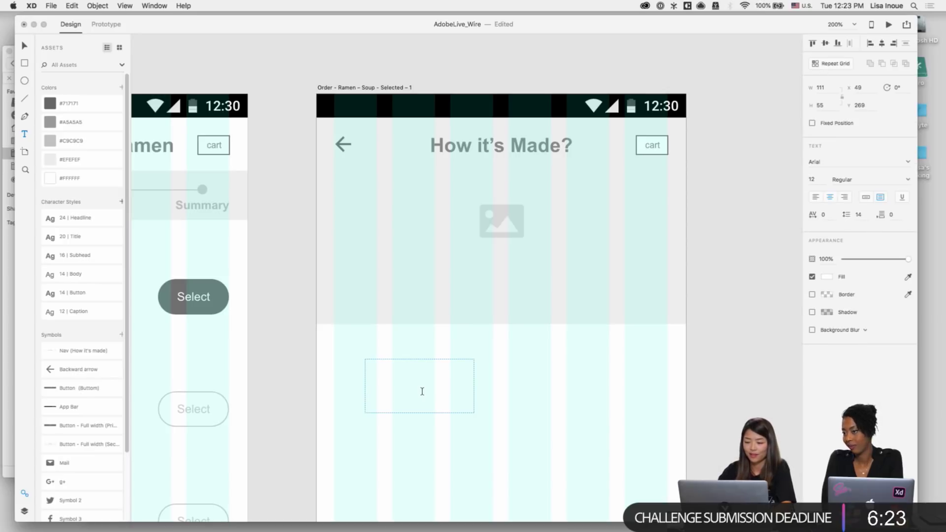
click(827, 277)
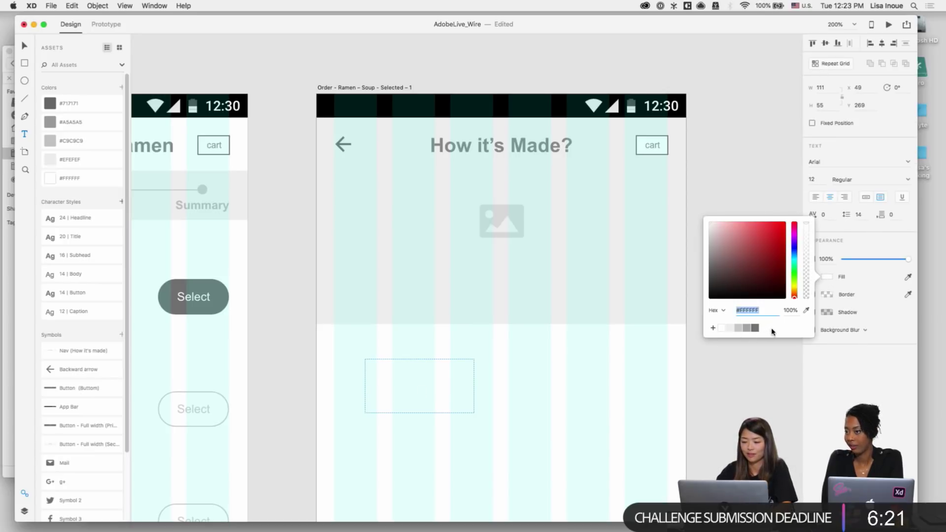
click(414, 394)
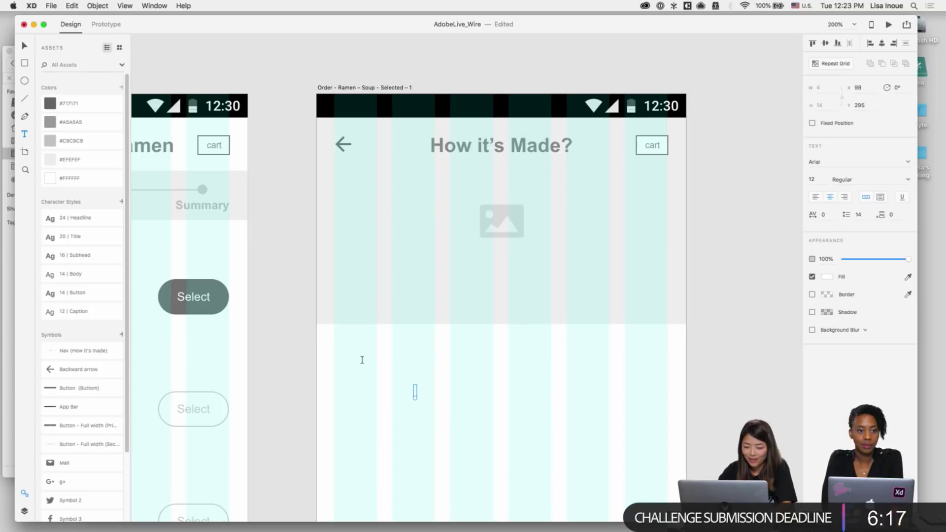
key(Escape)
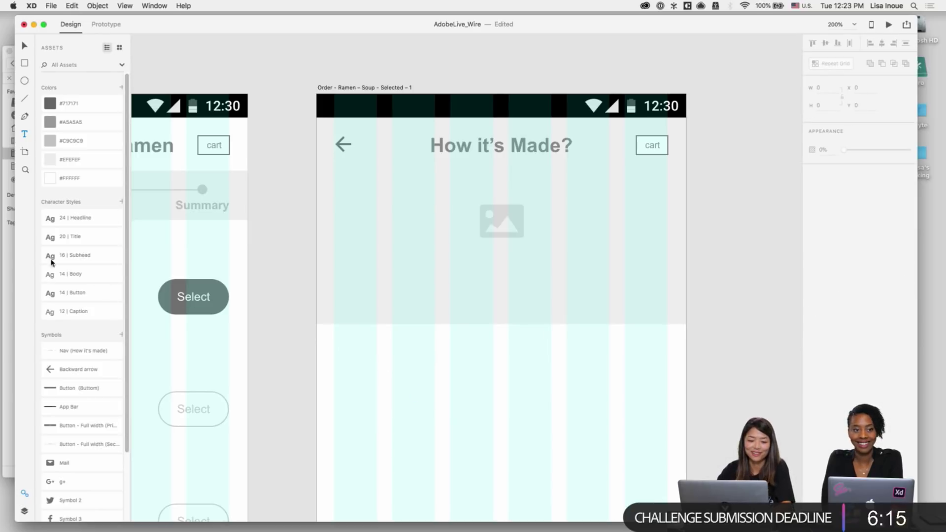
drag(376, 367, 494, 408)
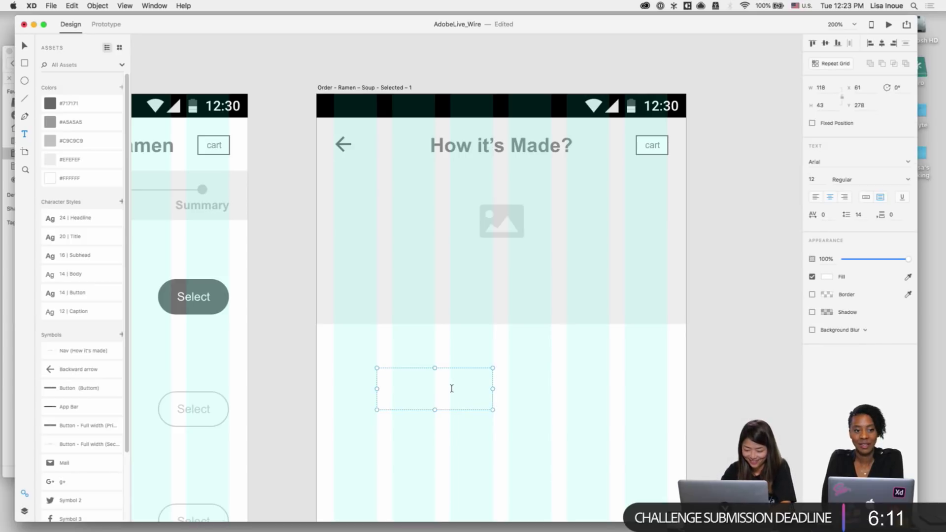
key(Escape)
click(396, 364)
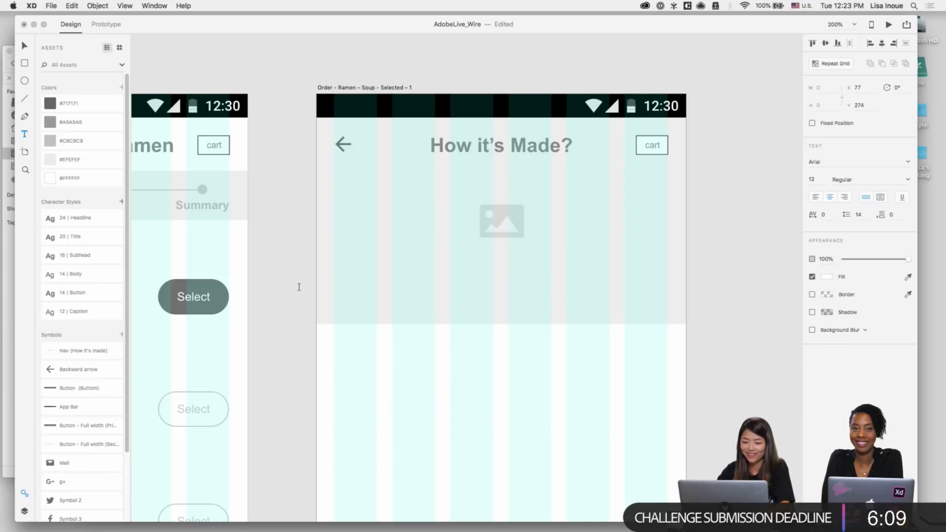
click(534, 415)
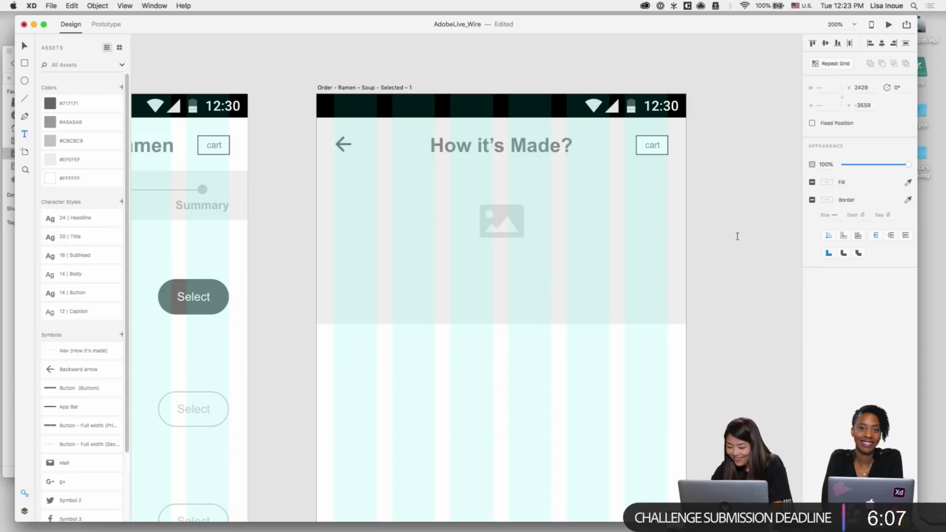
key(Escape)
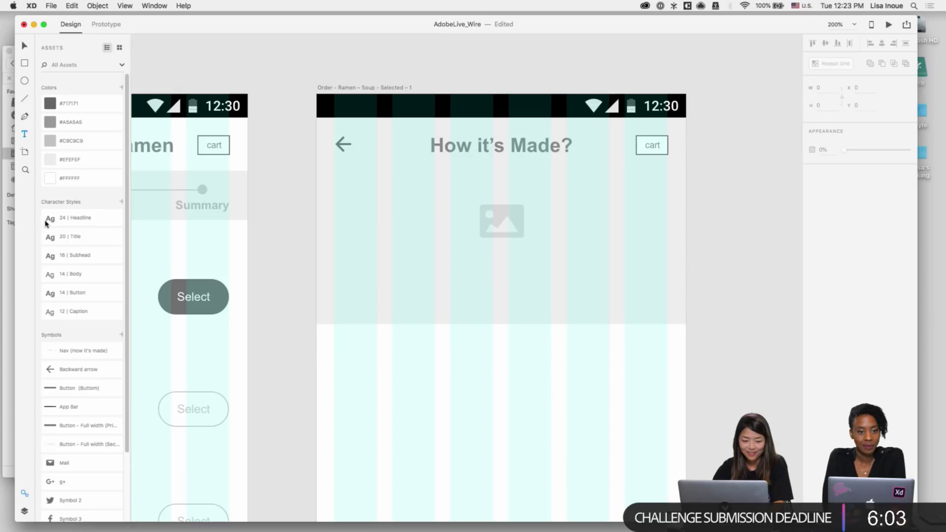
Step: Add an area text box about 118 by 43 below the image placeholder, in the 24 | Headline style, reading "Ichiro’s Tonkotsu Base Soup"
drag(378, 368, 493, 410)
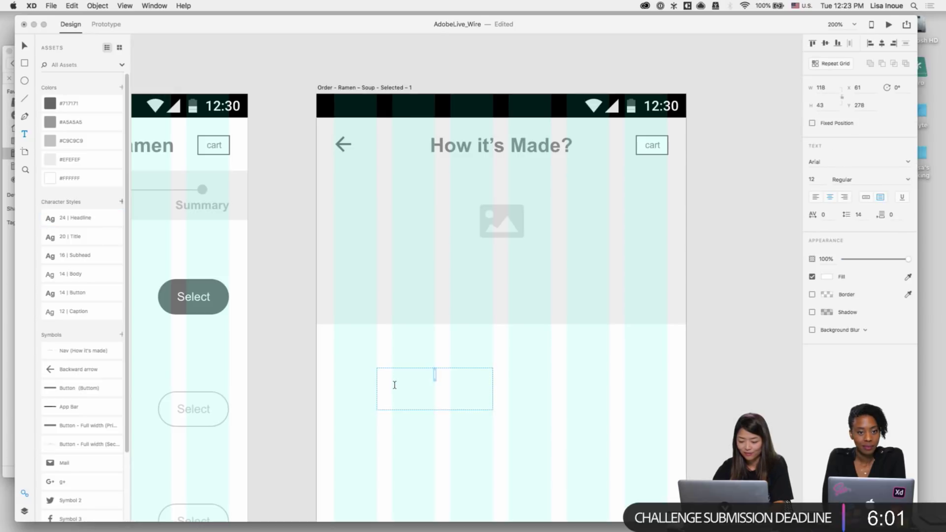
click(76, 218)
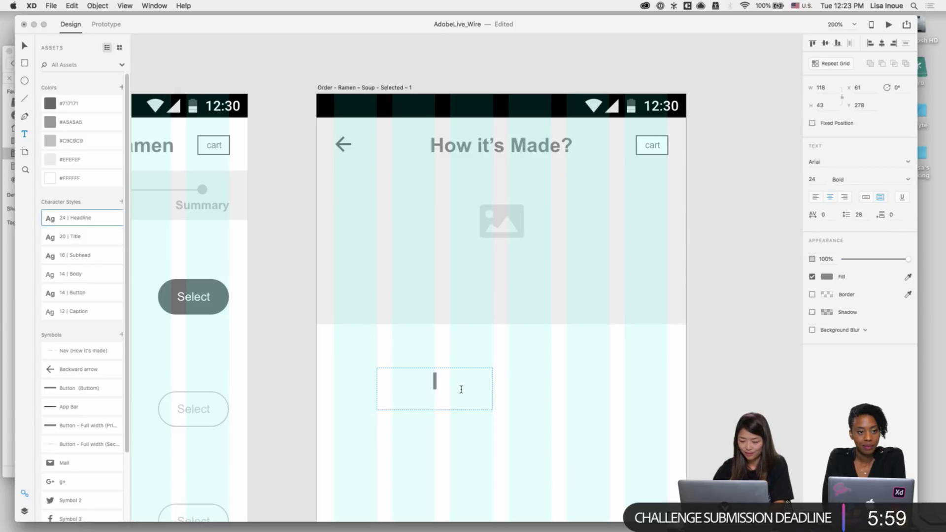
text(Ichiro's)
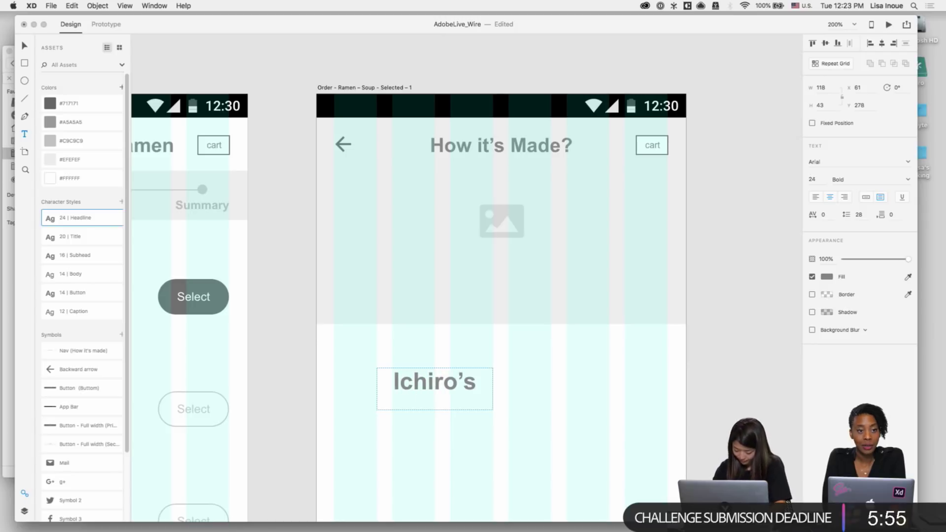
text( T)
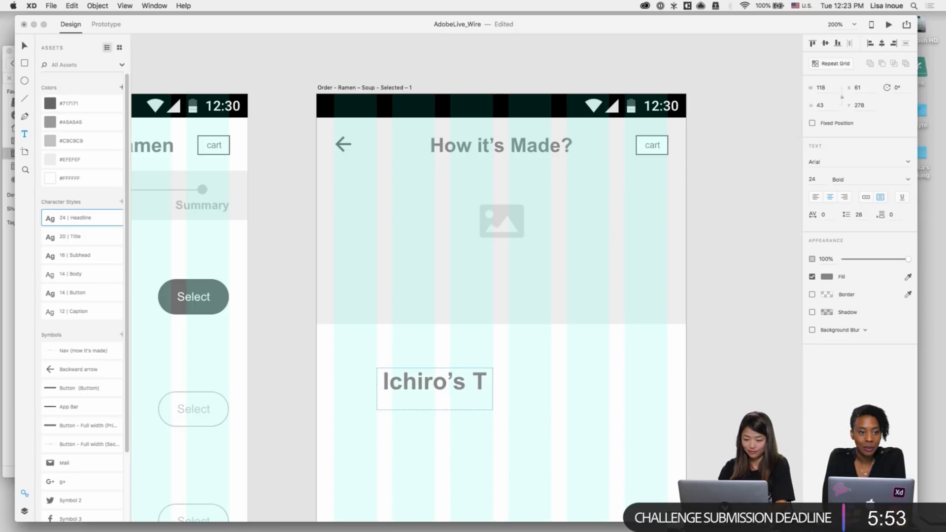
text(onkotsu)
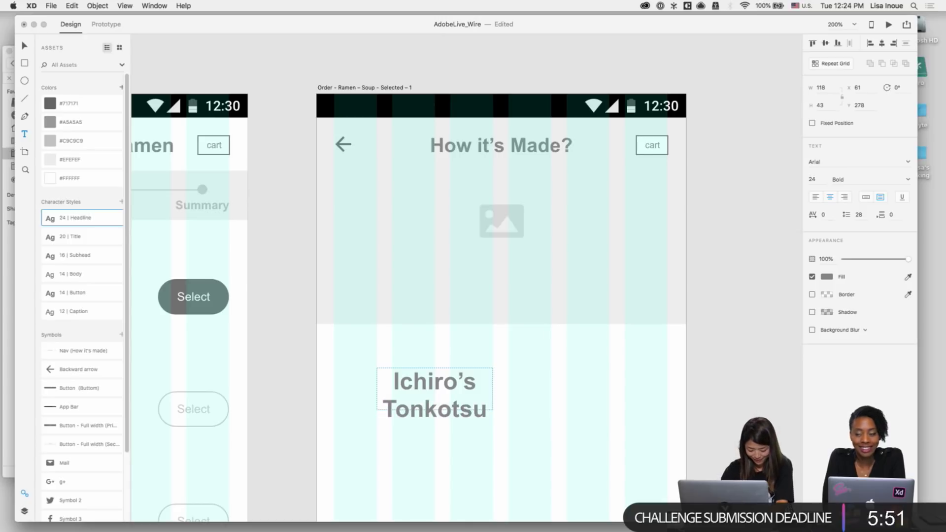
text( Base Soup)
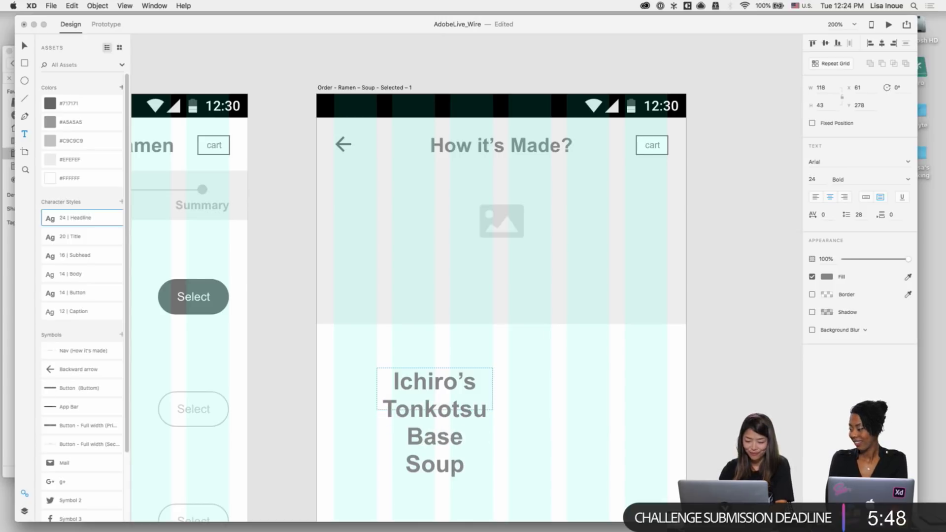
key(super+z)
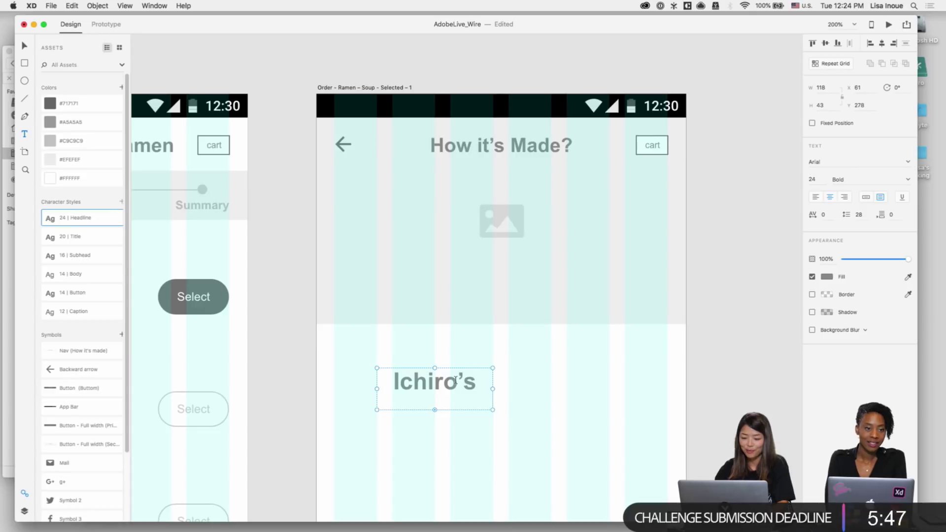
key(super+z)
Step: Move the soup heading up to about X 2, Y 248, widen its text box to about 354 and left-align the text
click(395, 363)
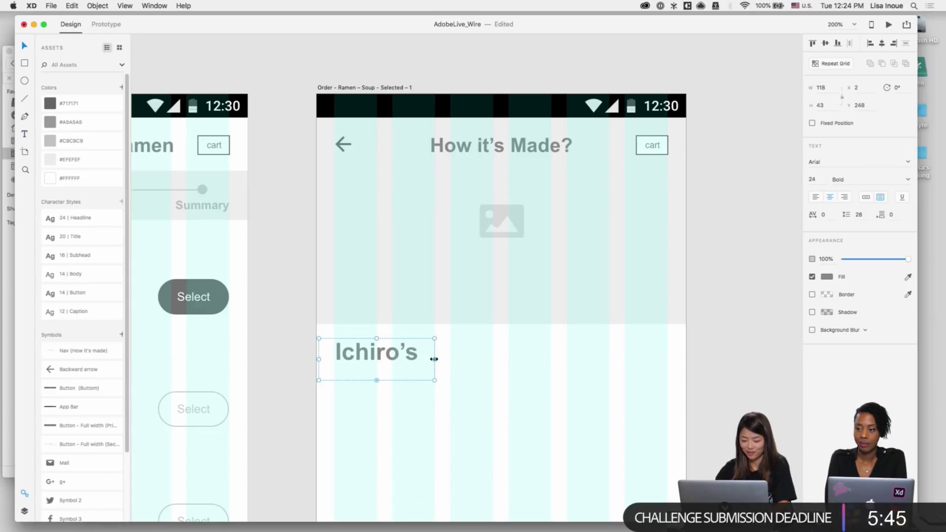
drag(434, 359, 667, 359)
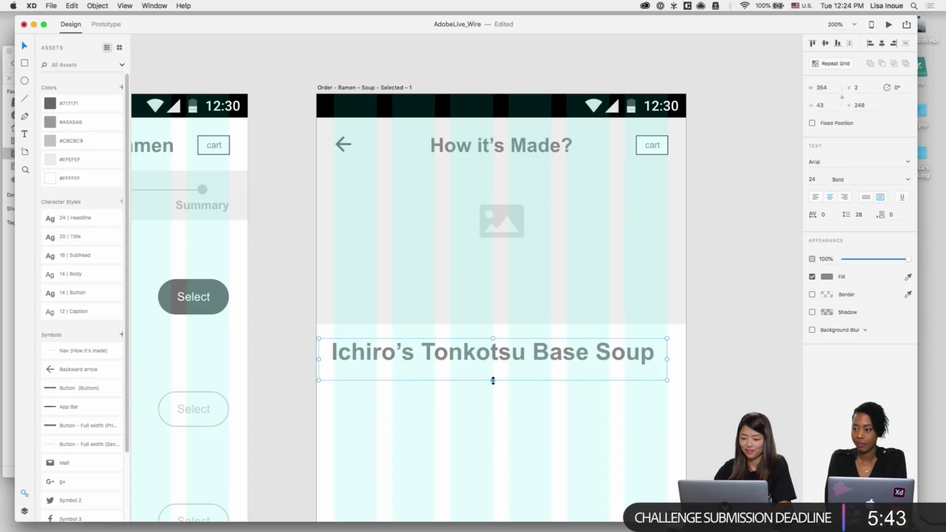
mouse_move(492, 381)
mouse_down()
mouse_move(494, 436)
mouse_move(492, 381)
mouse_up()
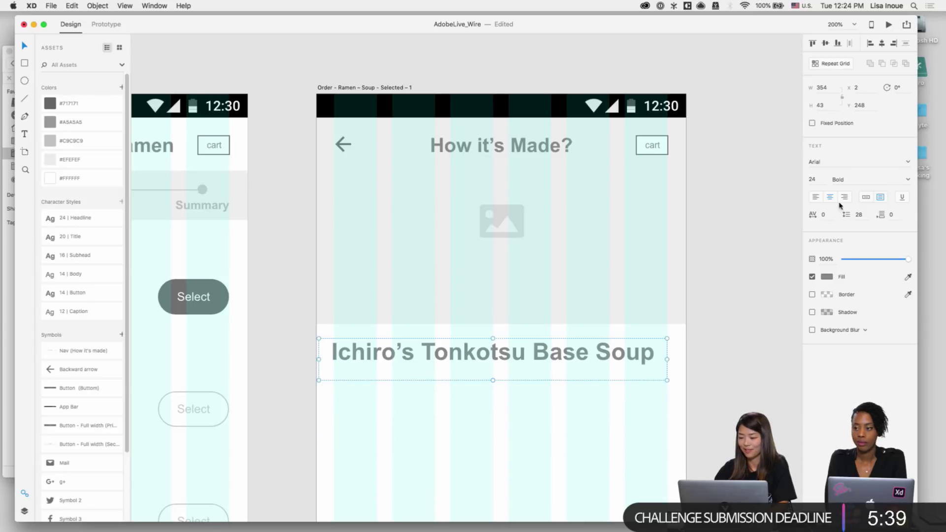
click(816, 197)
click(512, 387)
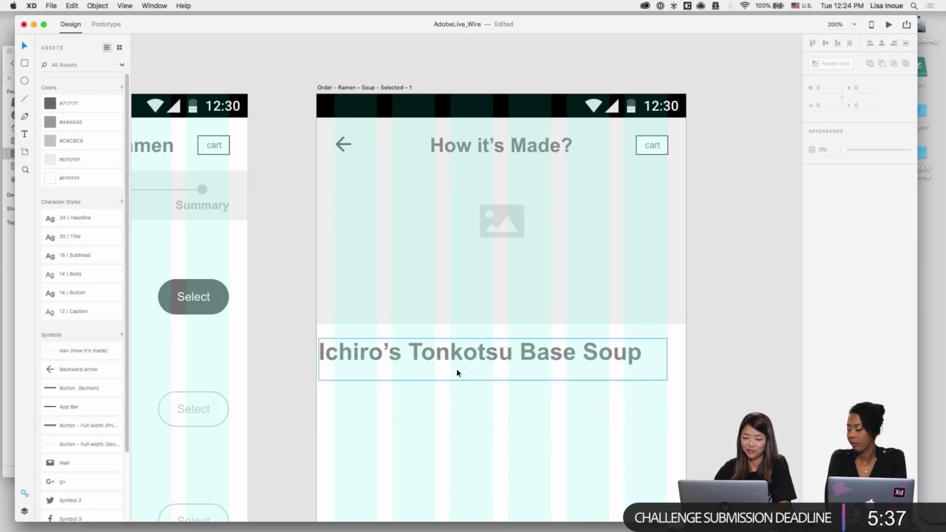
Step: Apply the 20 | Title character style to the soup heading and reposition it to X 17, Y 250
drag(457, 373, 464, 365)
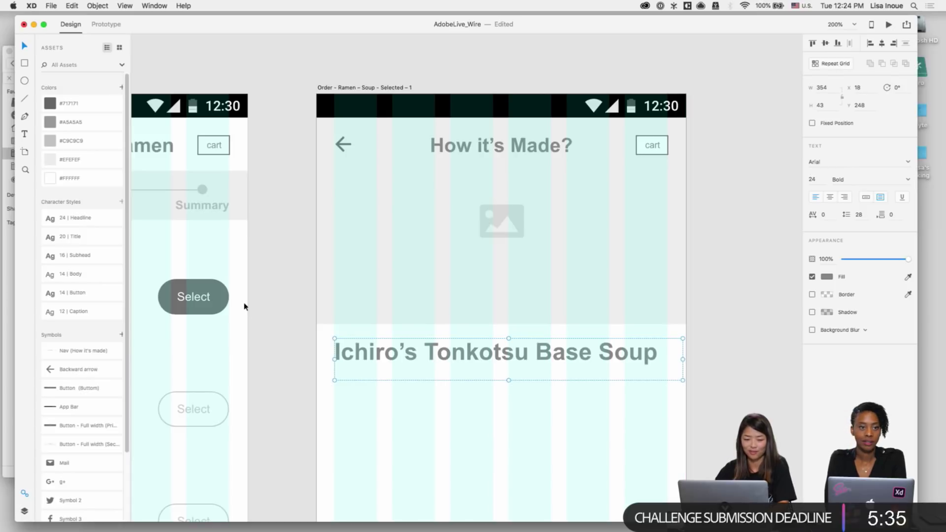
click(69, 233)
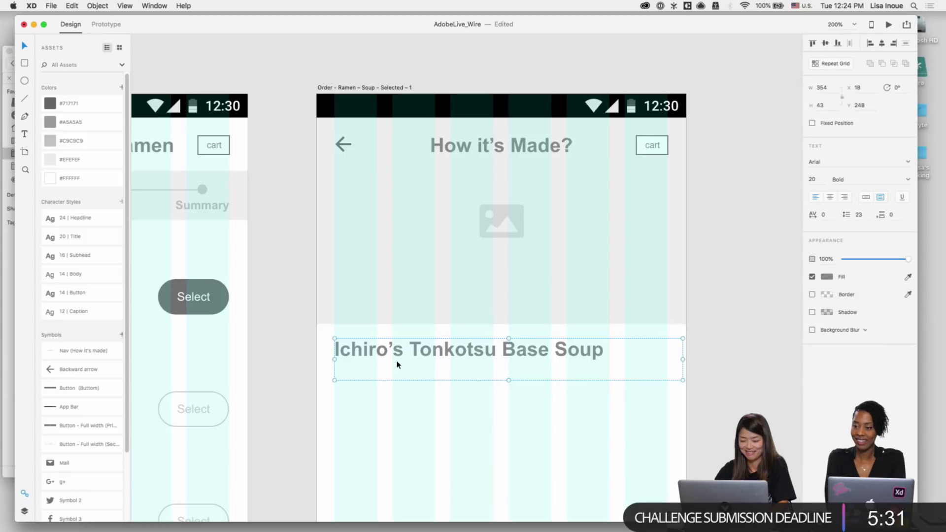
key(shift+Up)
key(shift+Up)
key(Left)
key(Down)
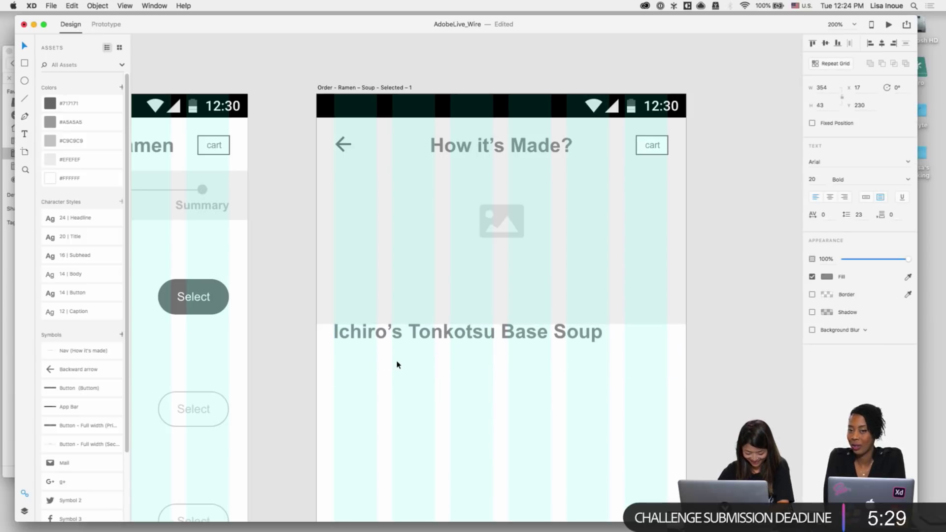
key(shift+Down)
key(shift+Down)
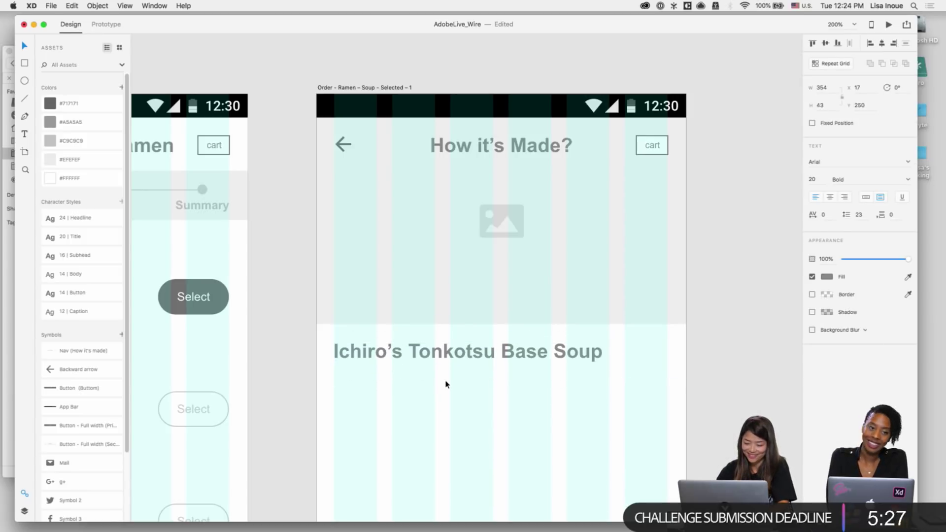
Step: Resize the soup heading's text box to about 258 by 56 so the title wraps onto two lines
drag(682, 362, 588, 362)
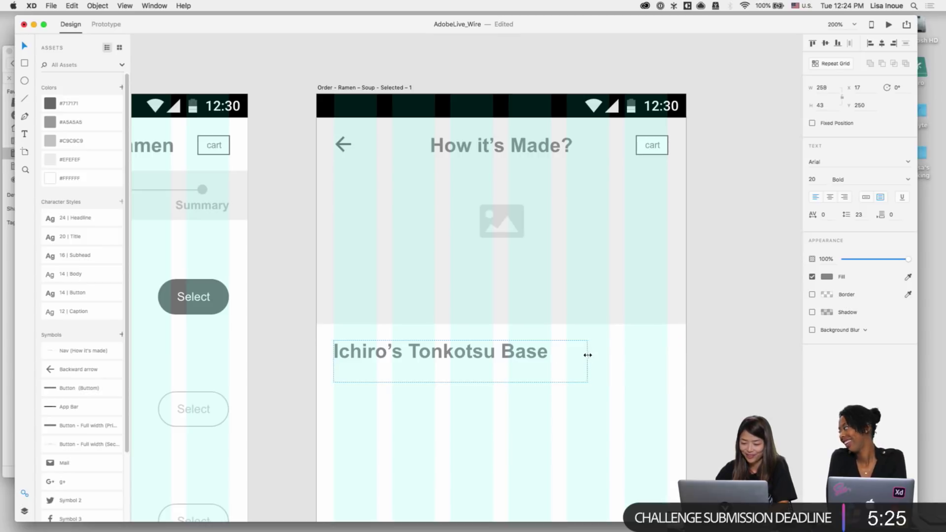
mouse_move(461, 382)
mouse_down()
mouse_move(461, 408)
mouse_move(459, 394)
mouse_up()
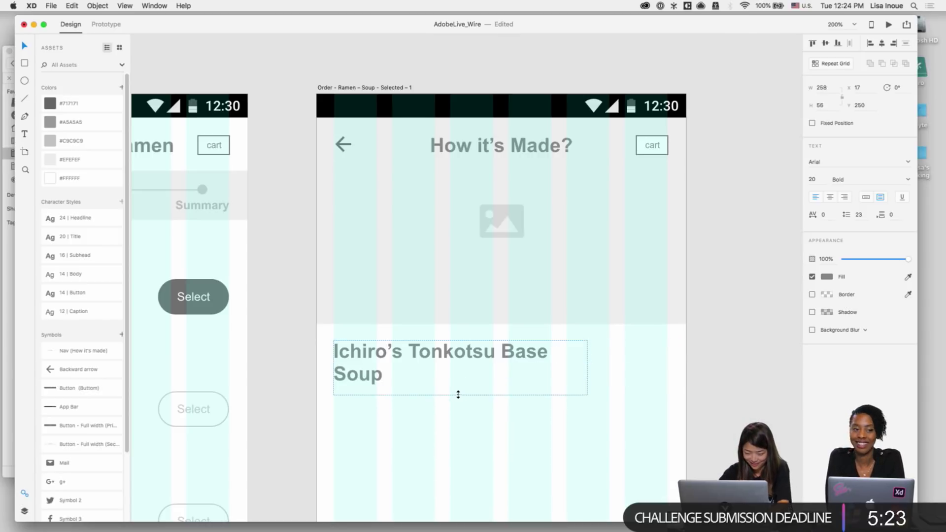
click(458, 420)
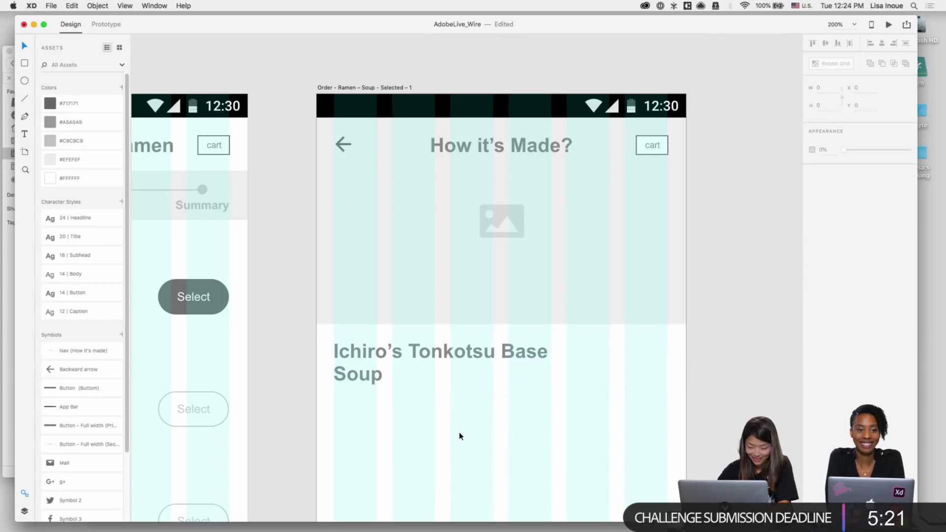
Step: Draw a horizontal divider line about 338 wide below the soup heading at Y 310 and set its opacity to 20%
scroll(459, 436, down, 2)
click(23, 101)
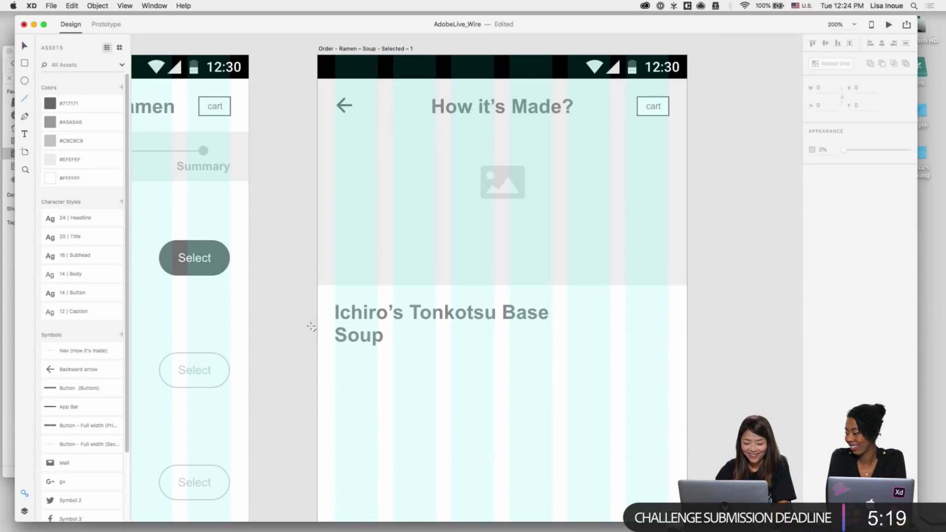
drag(335, 361, 651, 360)
key(Escape)
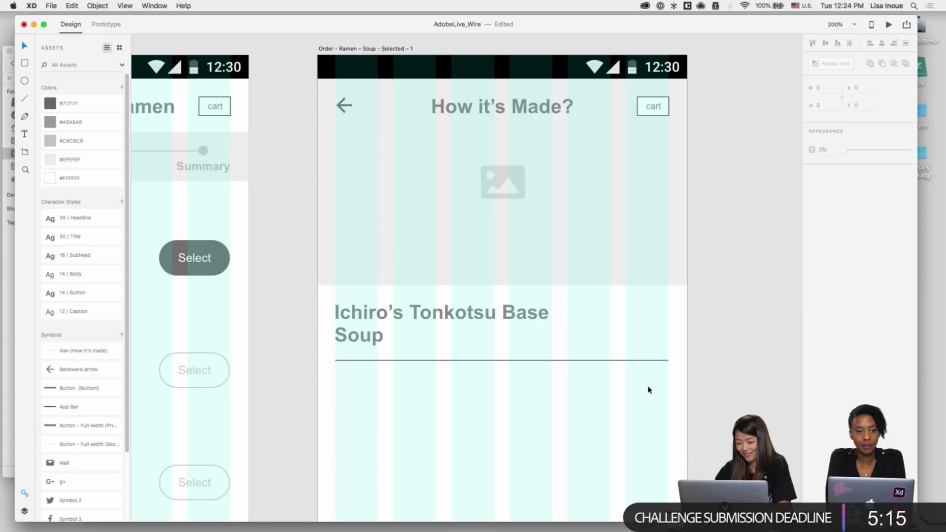
click(631, 362)
click(605, 395)
click(572, 360)
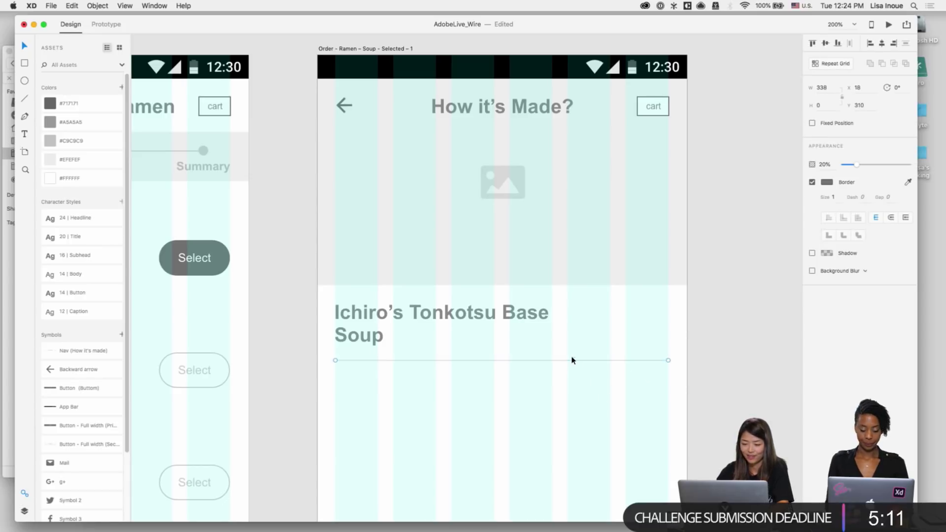
Step: Move the divider line slightly lower and shift the soup heading down to Y 260
drag(572, 360, 572, 349)
key(shift+Down)
key(shift+Down)
click(493, 306)
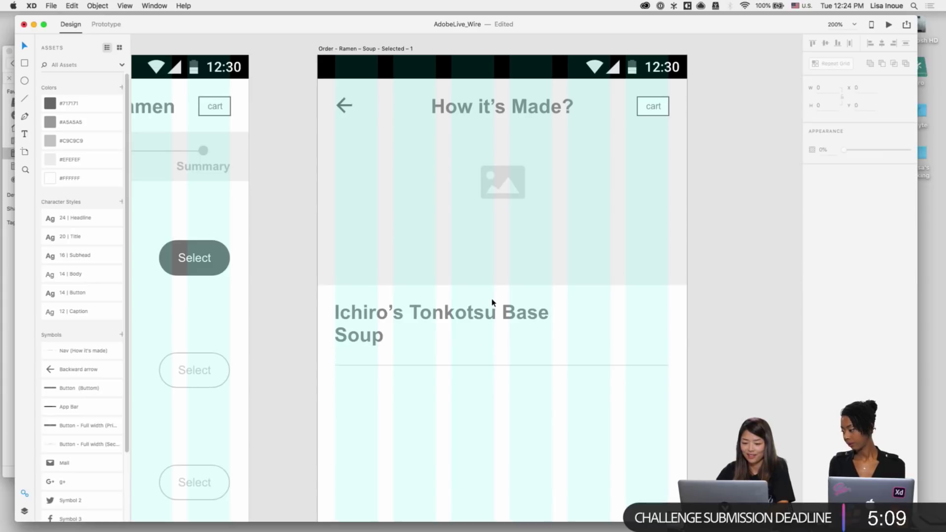
key(shift+Up)
key(shift+Up)
key(shift+Down)
key(shift+Down)
key(shift+Down)
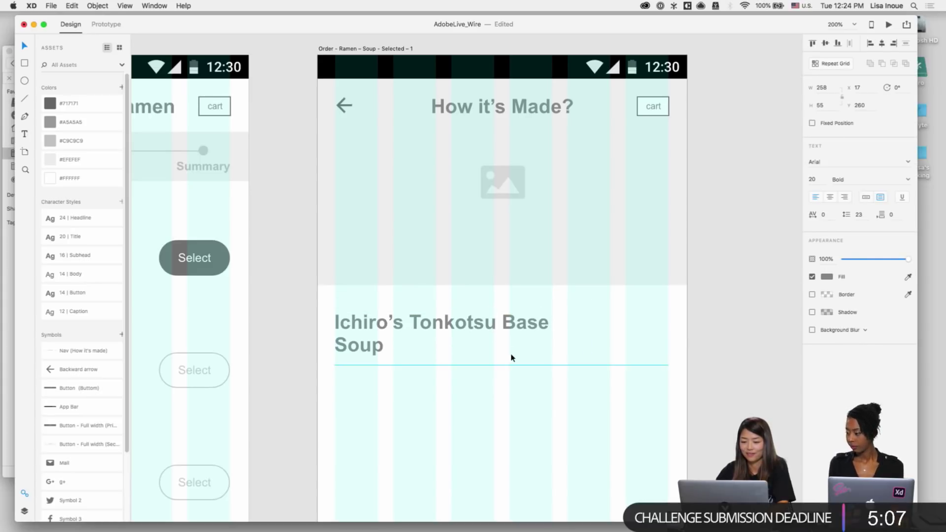
Step: Move the divider line further below the soup heading, to about Y 335
click(510, 366)
key(shift+Up)
key(shift+Down)
key(shift+Down)
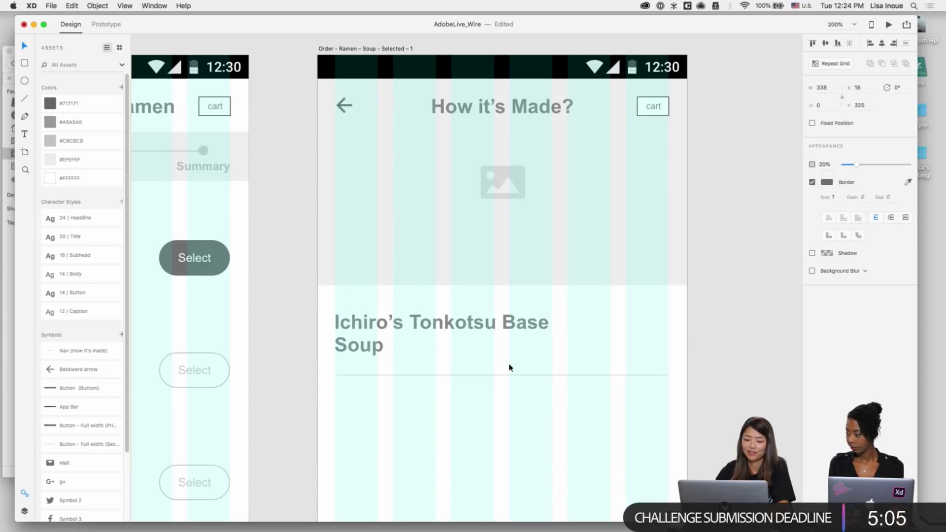
key(shift+Down)
click(493, 402)
Step: Duplicate the soup heading to X 17, Y 344, directly below the divider line
scroll(493, 414, down, 3)
scroll(493, 413, down, 2)
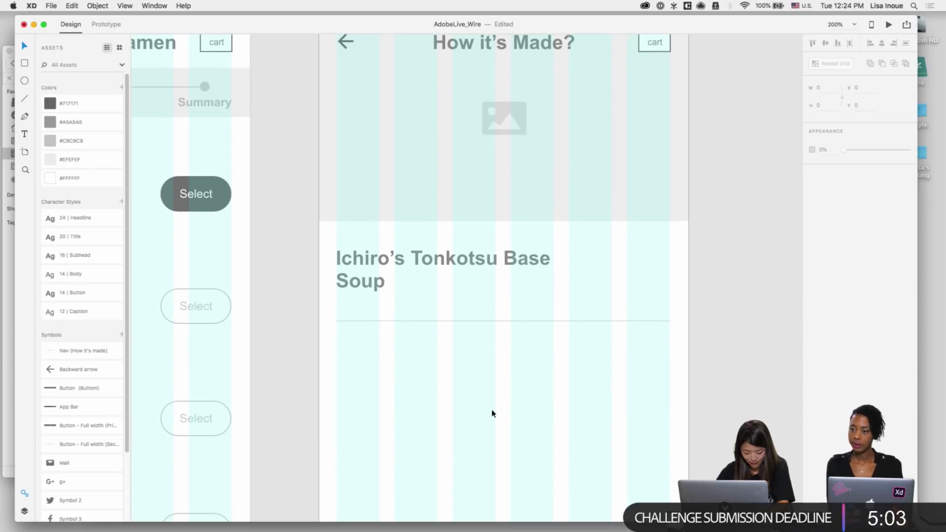
click(389, 276)
drag(378, 281, 391, 352)
Step: Replace the duplicated heading's text with "This food may contains:"
double_click(354, 349)
key(super+a)
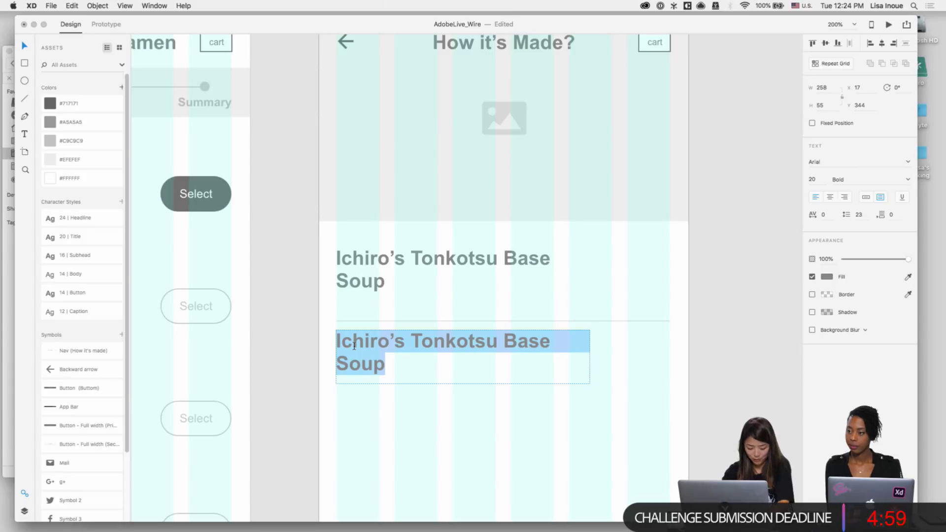
text(This w)
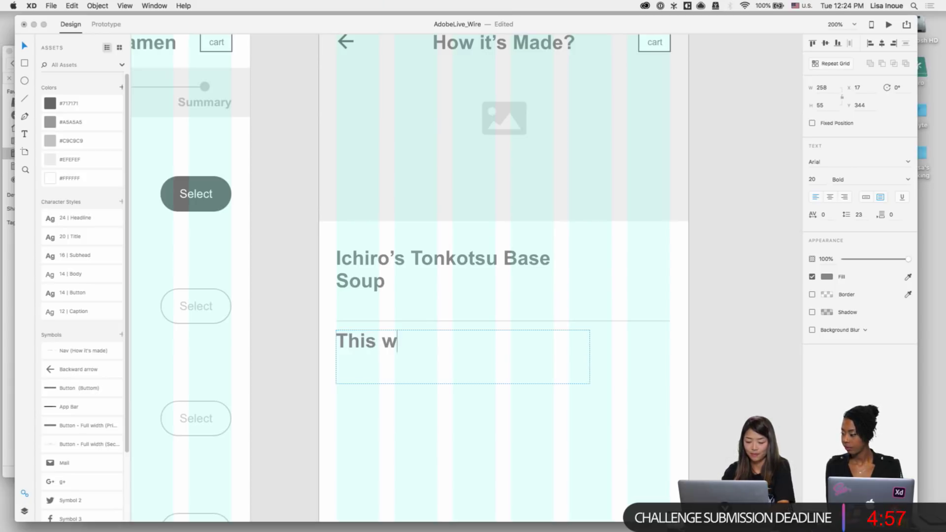
key(BackSpace)
text(food)
text(may contain)
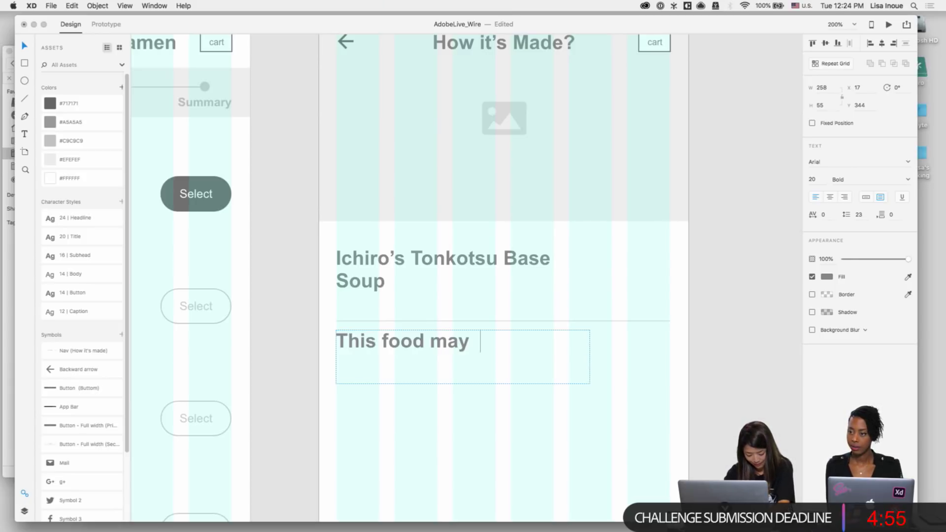
key(BackSpace)
key(BackSpace)
key(BackSpace)
key(BackSpace)
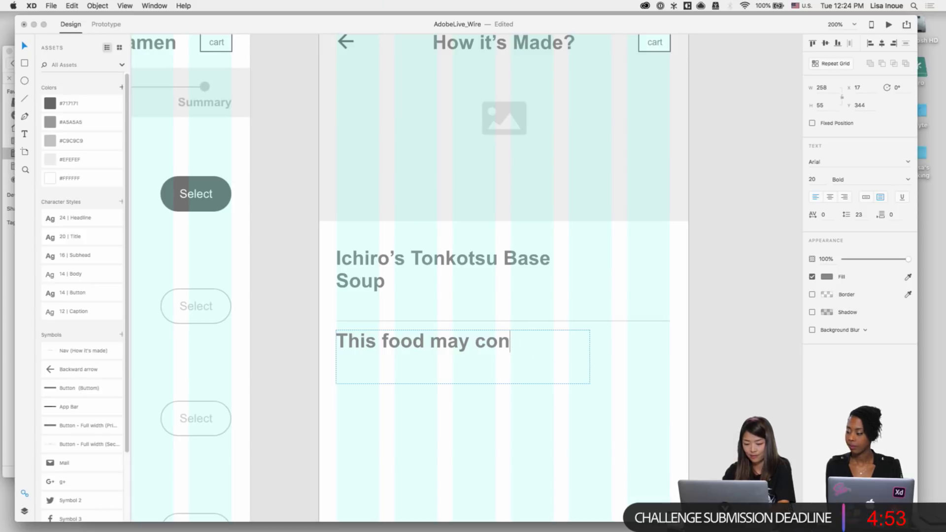
text(tains:)
key(Escape)
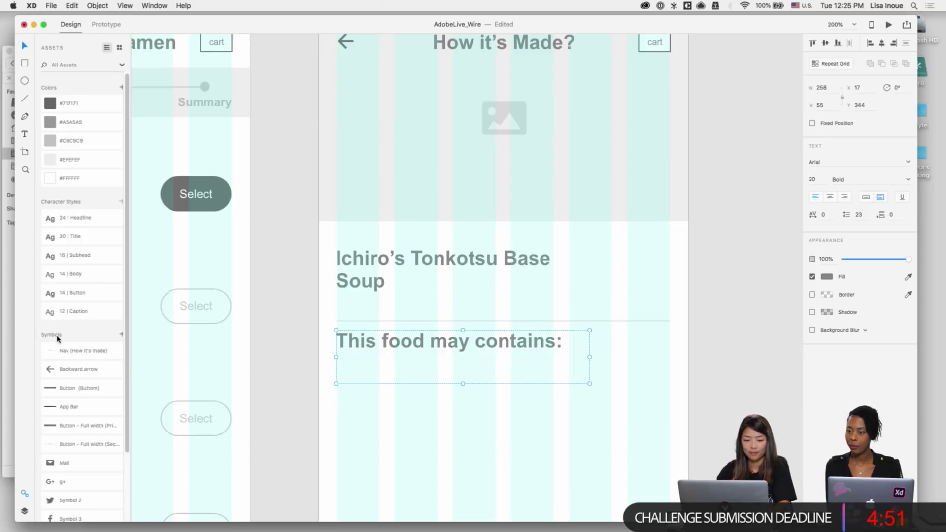
Step: Try the 12 | Caption style in bold and the 16 | Subhead style on the "This food may contains:" label
click(60, 315)
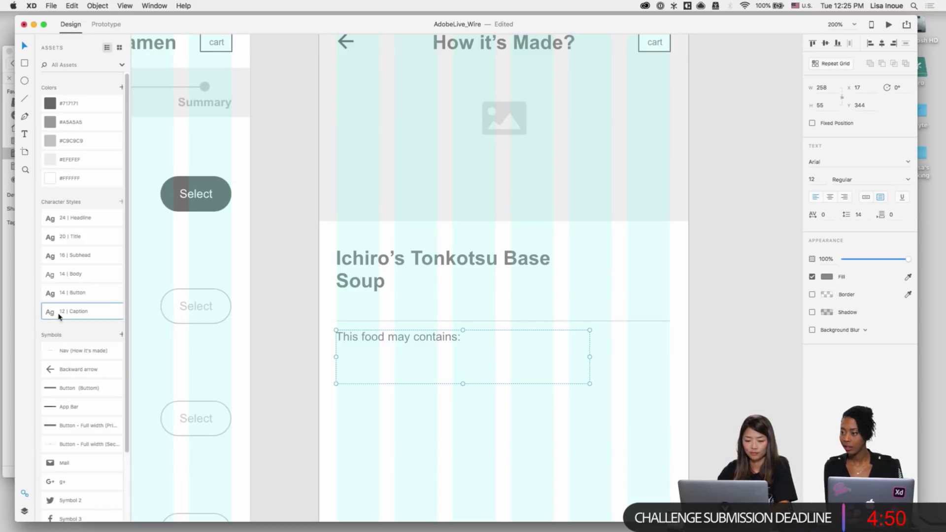
key(super+b)
click(400, 405)
click(385, 341)
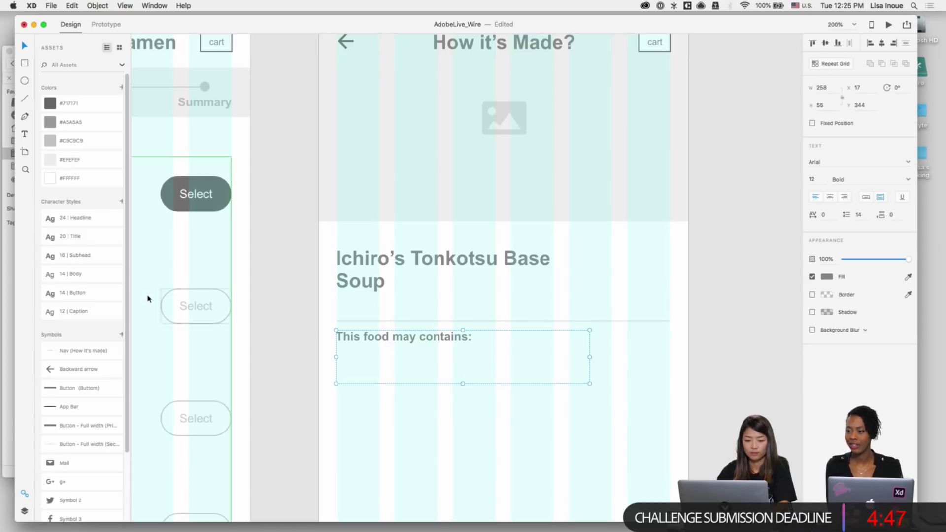
click(57, 261)
click(412, 414)
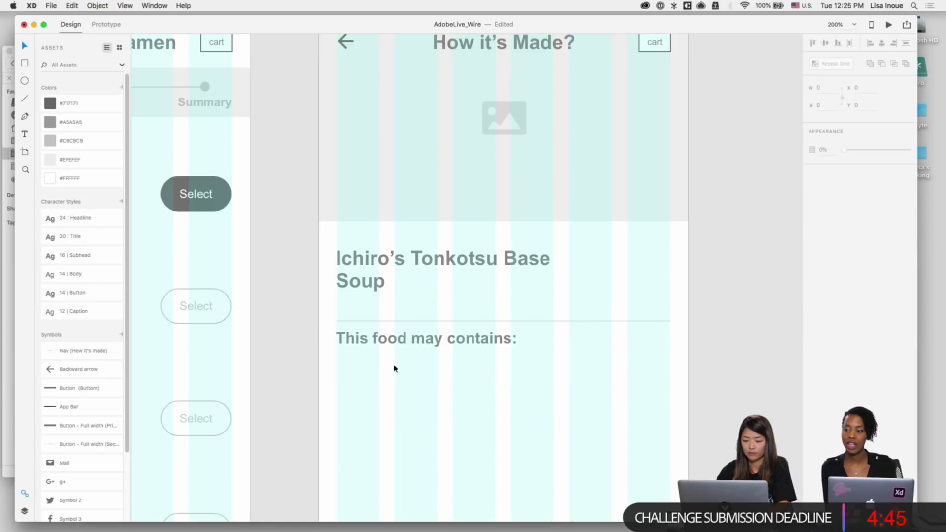
Step: Nudge the "This food may contains:" label up to Y 338
click(381, 344)
key(Up)
key(Up)
key(Up)
key(Up)
key(Up)
key(Up)
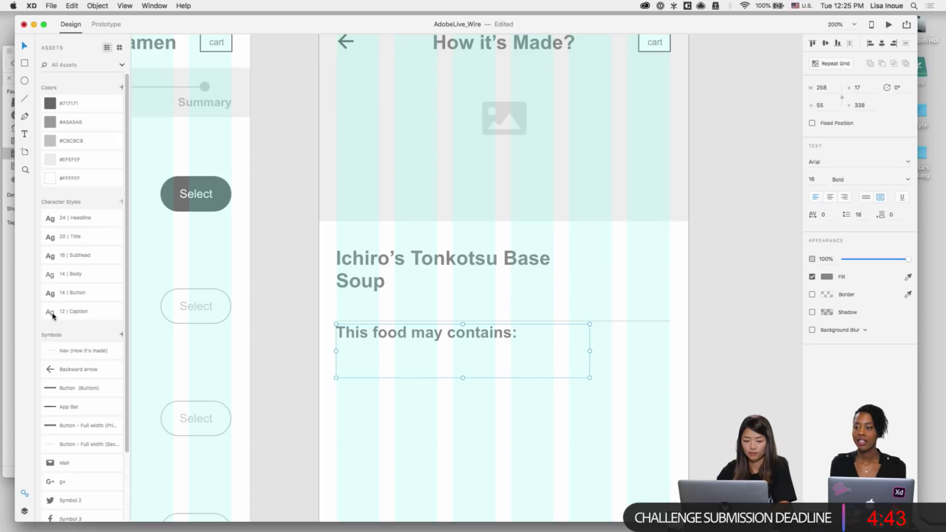
Step: Apply the 12 | Caption style in bold to the "This food may contains:" label and move it to X 17, Y 363
click(53, 314)
key(super+b)
drag(395, 335, 394, 340)
click(450, 452)
Step: Copy the round image placeholder beside Tonkotsu (Pork) to below the "This food may contains:" label at X 18, Y 394, scaled to about 25 by 25
key(super+1)
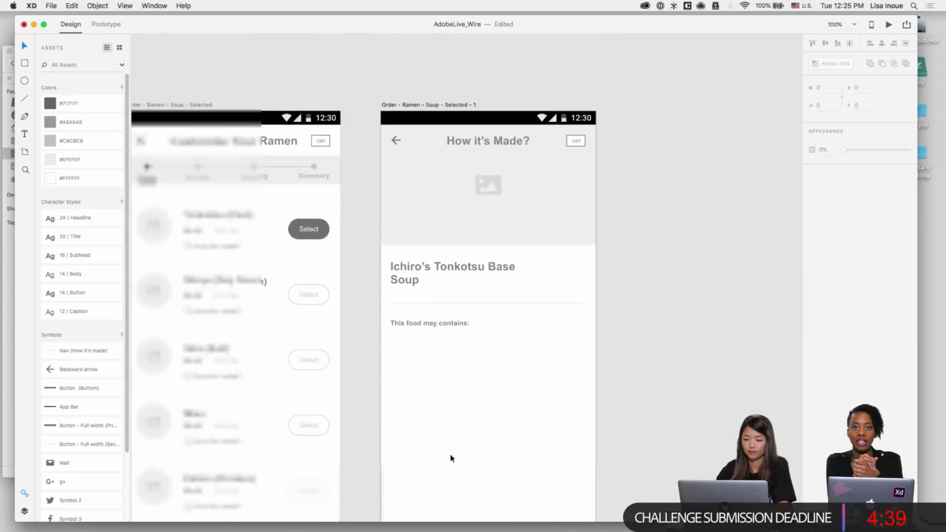
scroll(469, 299, up, 3)
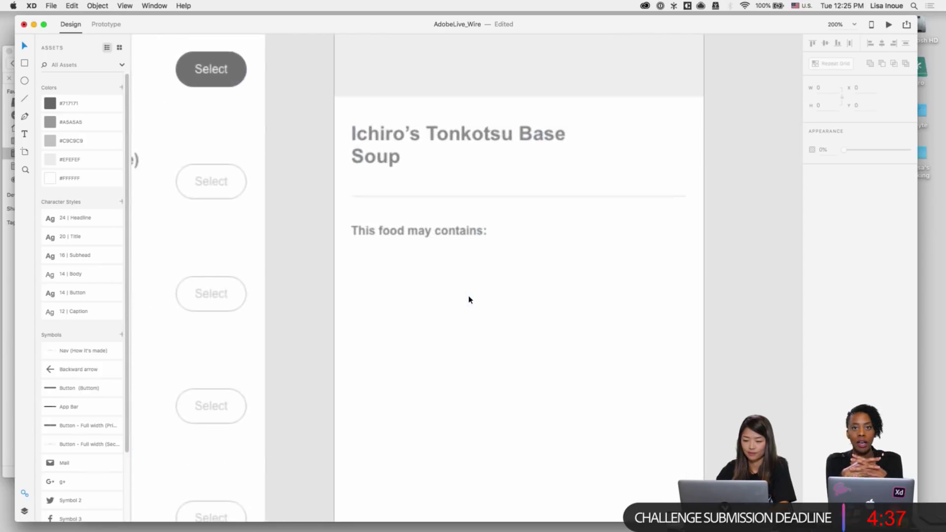
scroll(469, 300, left, 5)
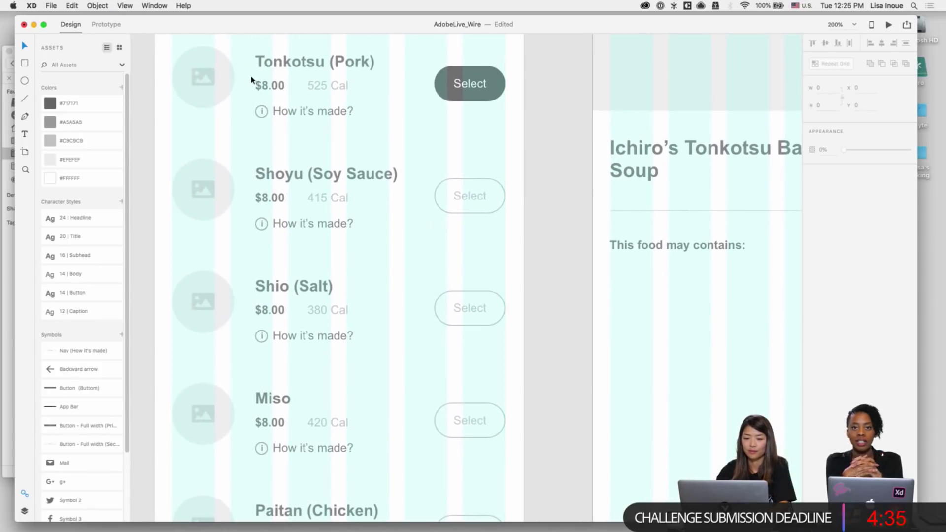
double_click(224, 83)
key(super+c)
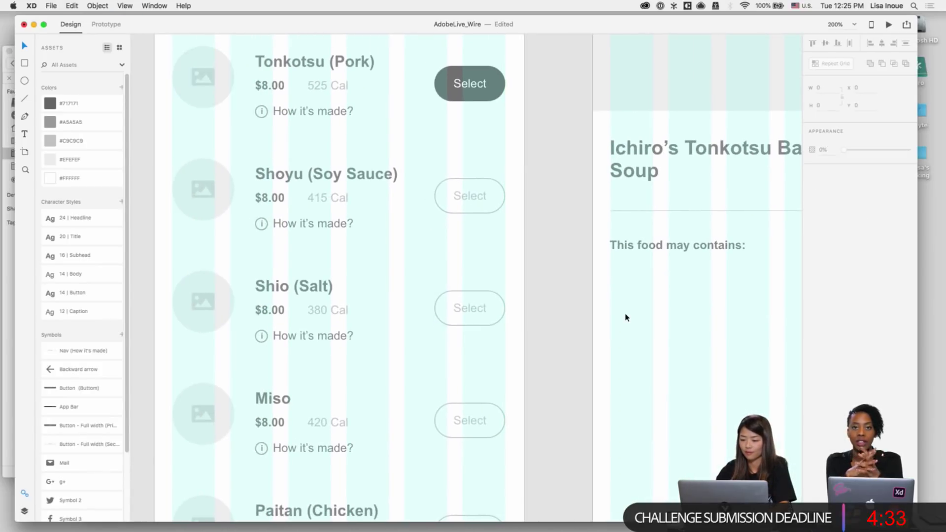
scroll(626, 320, right, 3)
key(super+v)
drag(597, 86, 583, 278)
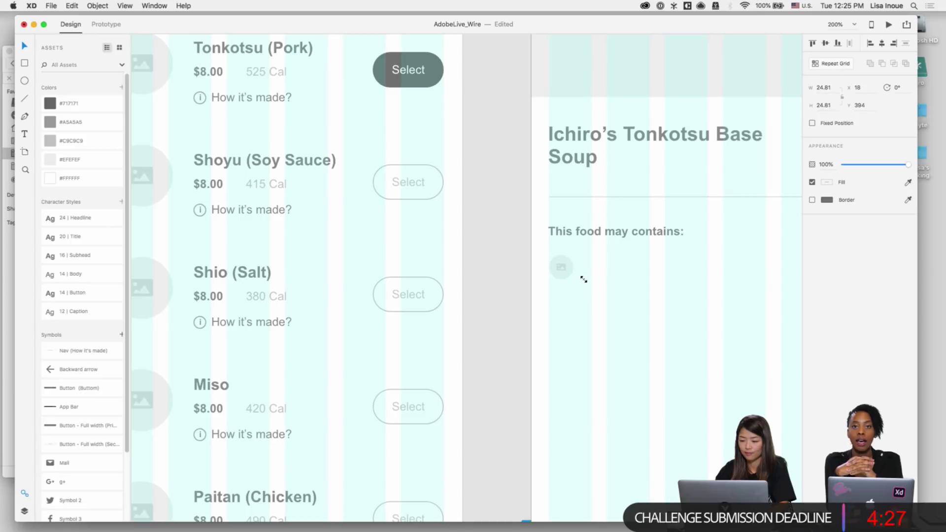
Step: Try removing the small image placeholder and shortening the label's text box, and undo these changes
scroll(584, 279, right, 5)
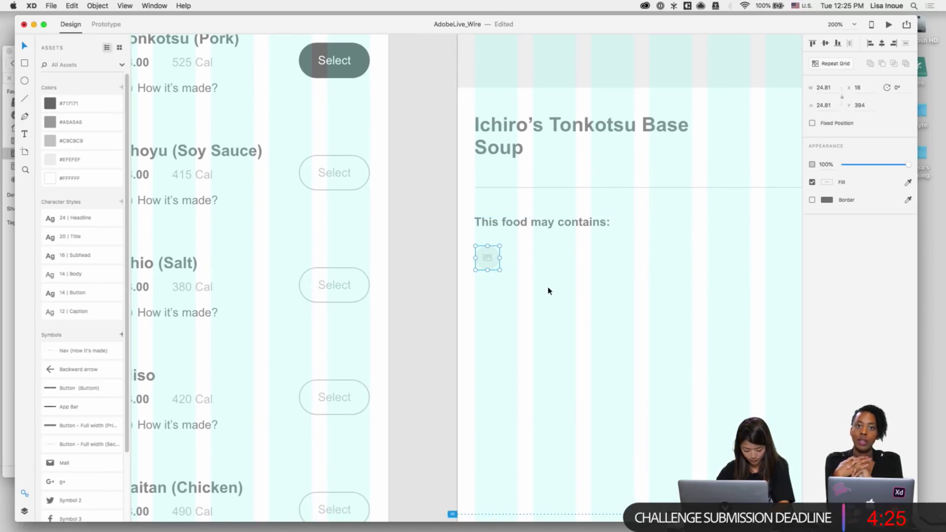
click(549, 291)
click(519, 239)
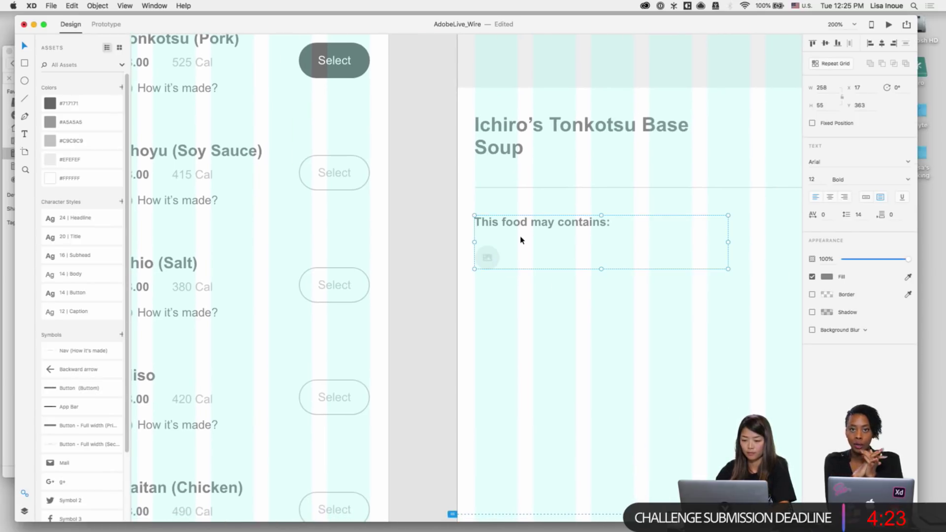
double_click(498, 258)
key(BackSpace)
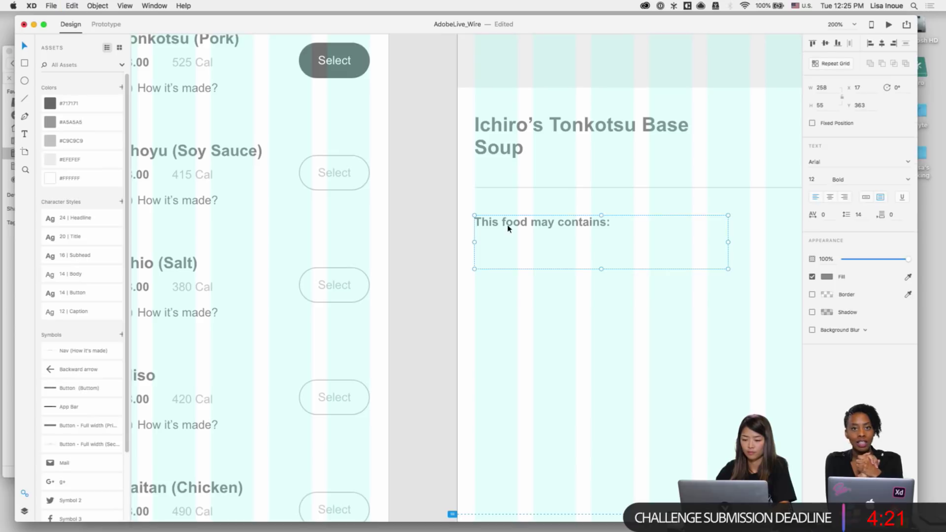
drag(601, 268, 601, 230)
key(super+z)
key(super+z)
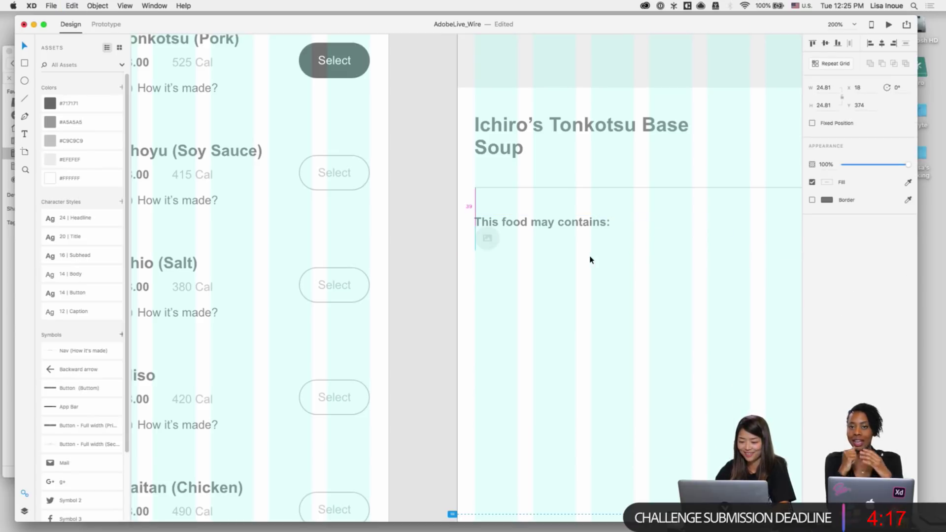
Step: Move the small image placeholder down to about Y 392, clear of the "This food may contains:" label
key(Down)
key(Down)
key(Down)
key(Down)
key(Down)
key(Down)
key(Down)
key(Down)
Step: Add the text "Pork" beside the small image placeholder at X 61, Y 398 in the 14 | Body character style
key(t)
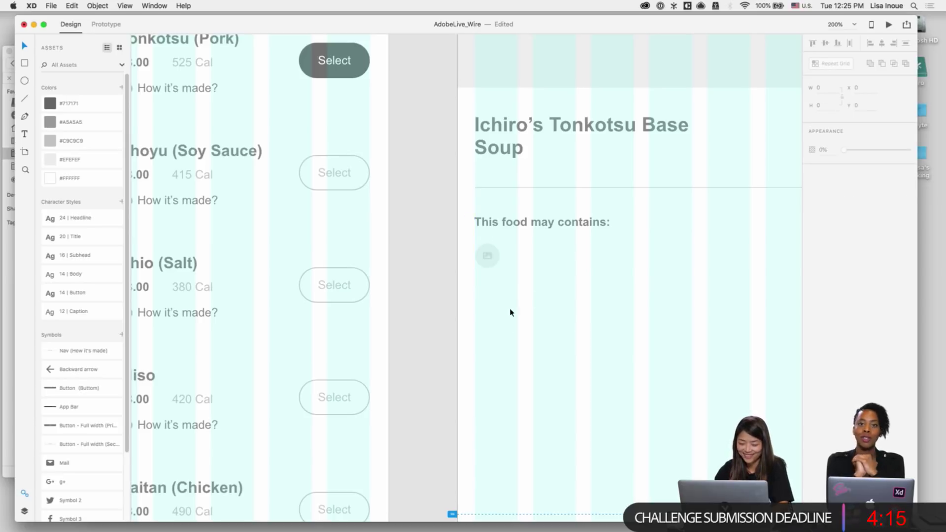
click(516, 259)
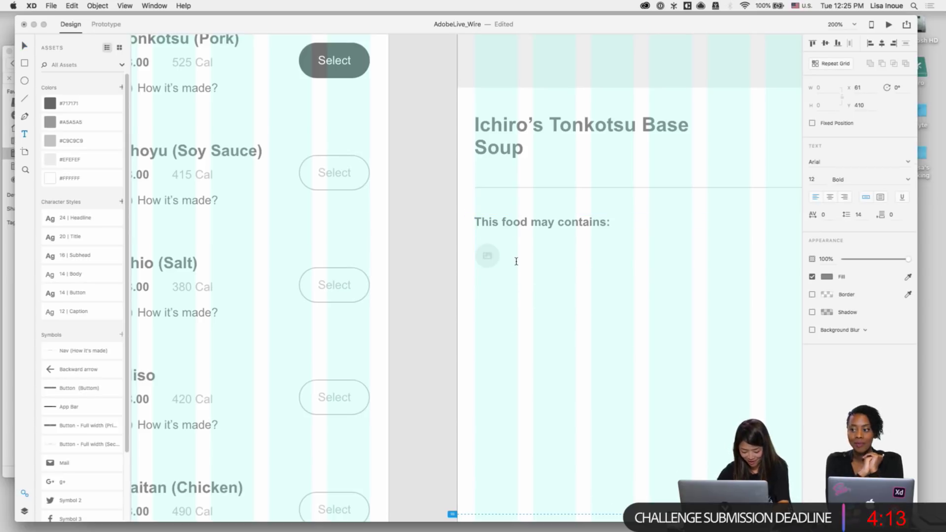
text(Pork)
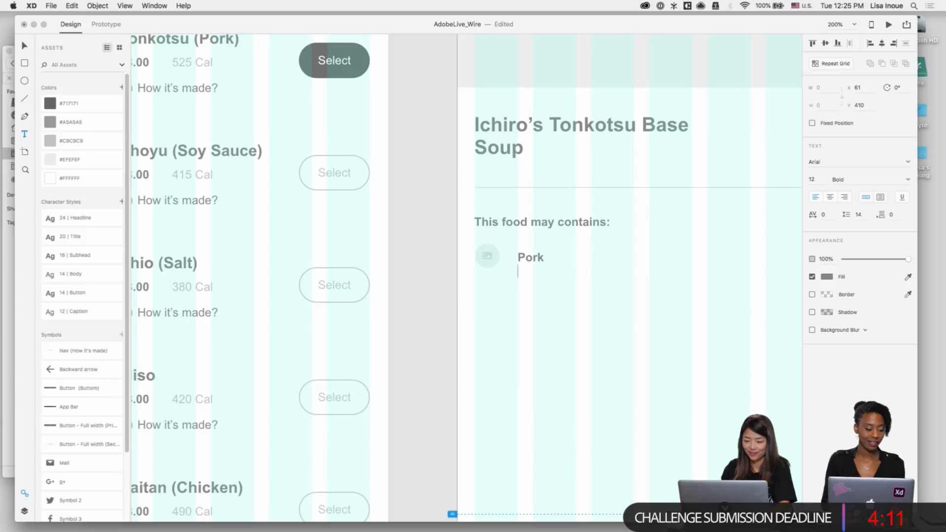
key(Escape)
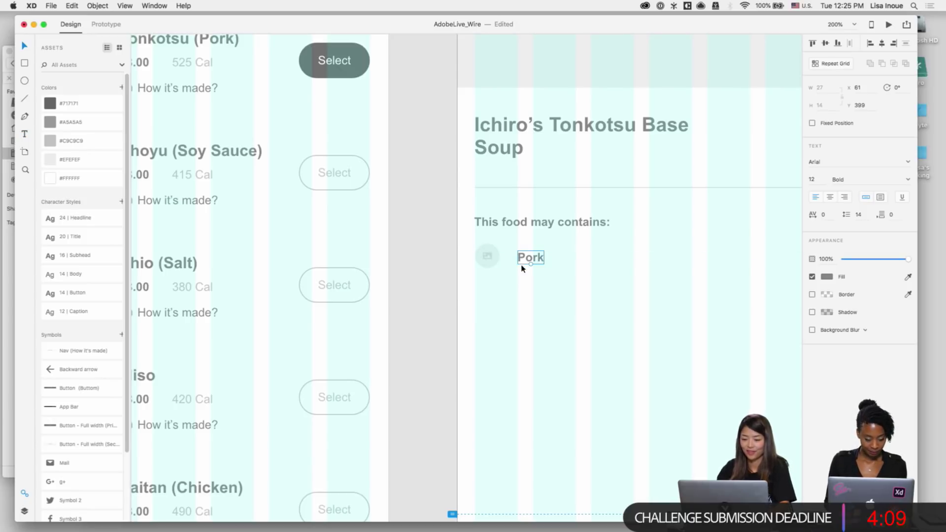
drag(523, 258, 524, 259)
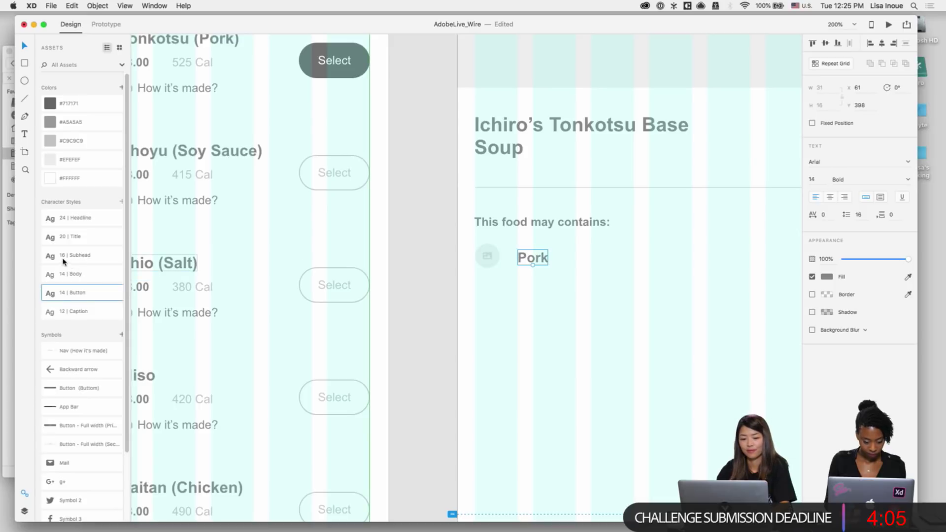
click(52, 276)
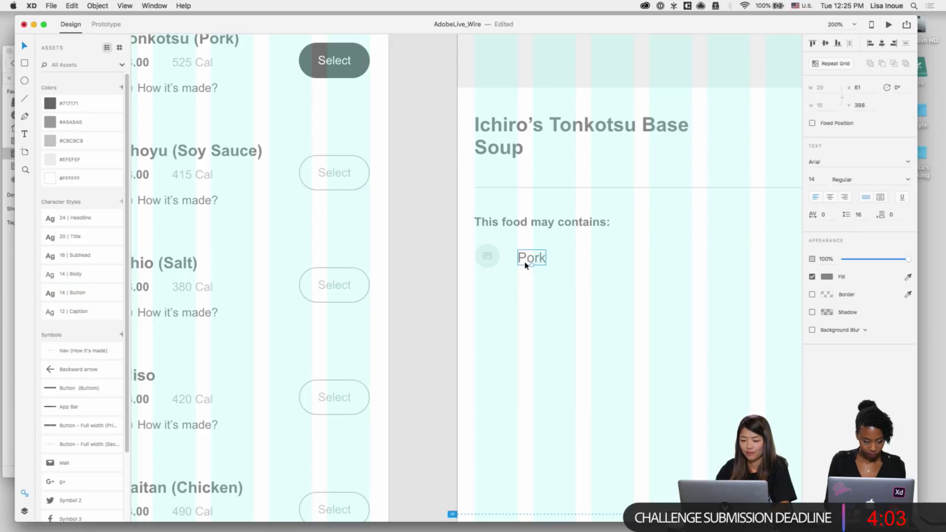
Step: Enlarge the small image placeholder to about 28 by 28 and turn it and the Pork text into a Repeat Grid
click(496, 264)
drag(497, 267, 486, 250)
click(587, 276)
key(super+r)
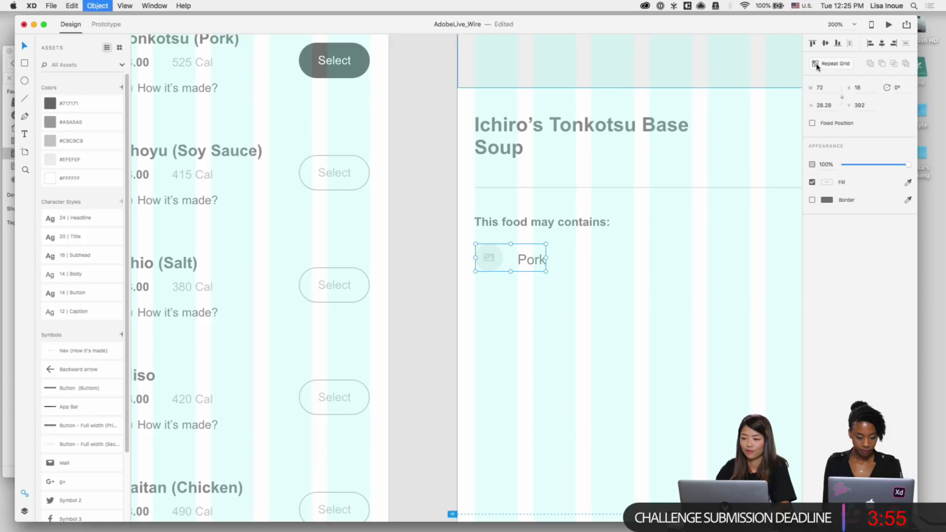
Step: Extend the Repeat Grid down to five Pork rows about 244 tall, widen its column gap and set its overall width to about 220
drag(513, 289, 517, 488)
scroll(522, 488, down, 2)
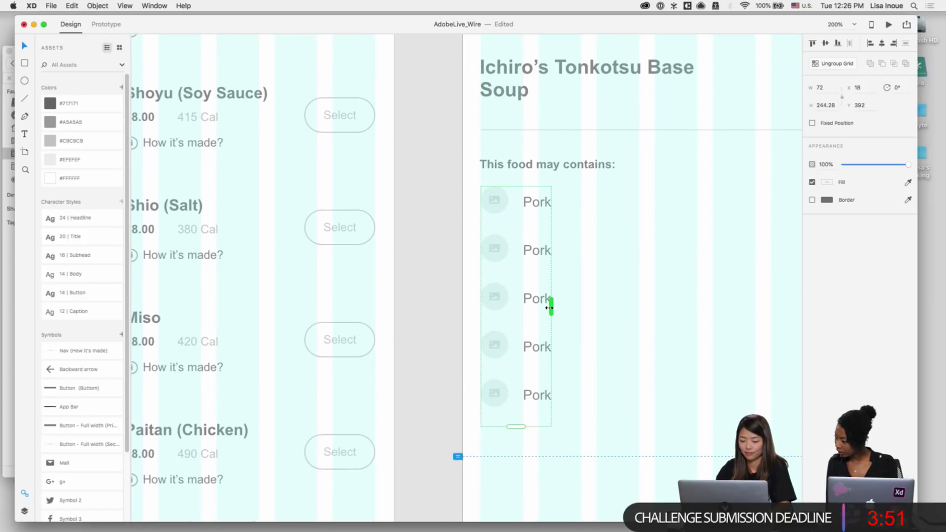
drag(552, 306, 582, 308)
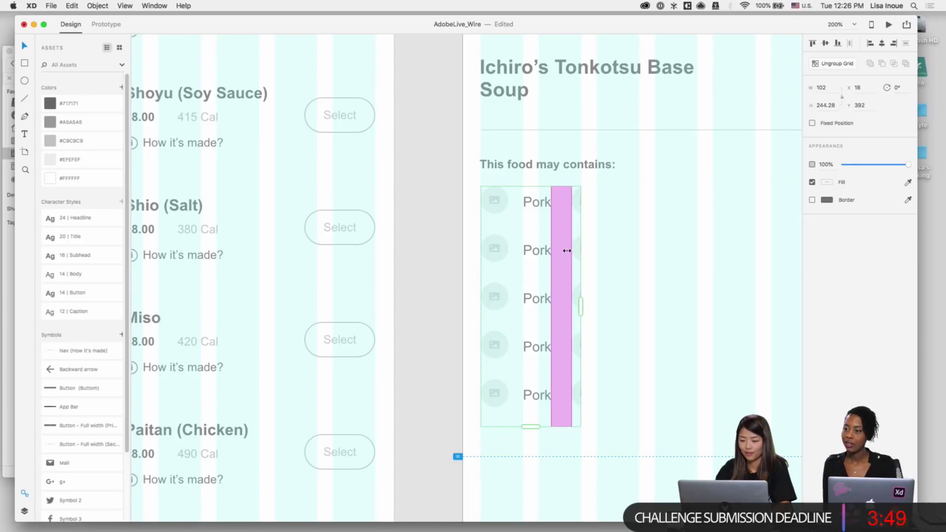
drag(566, 249, 700, 250)
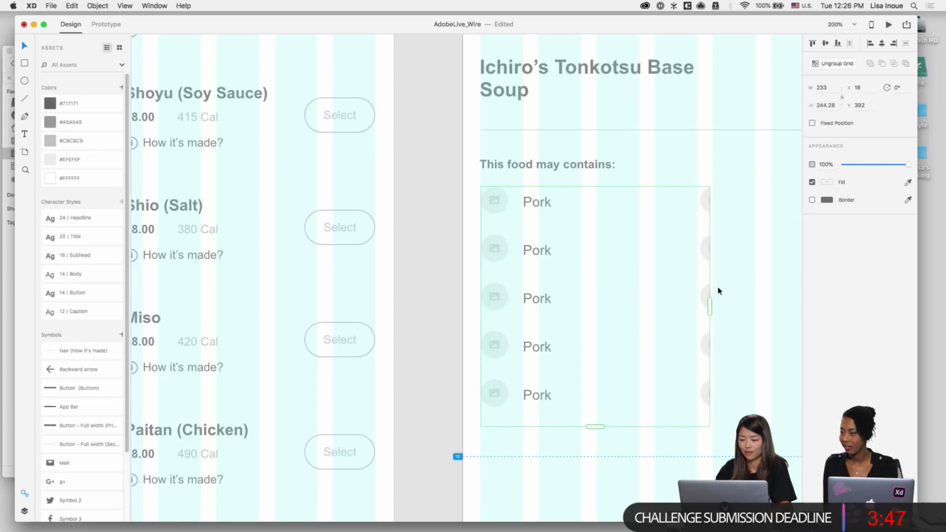
drag(703, 303, 699, 302)
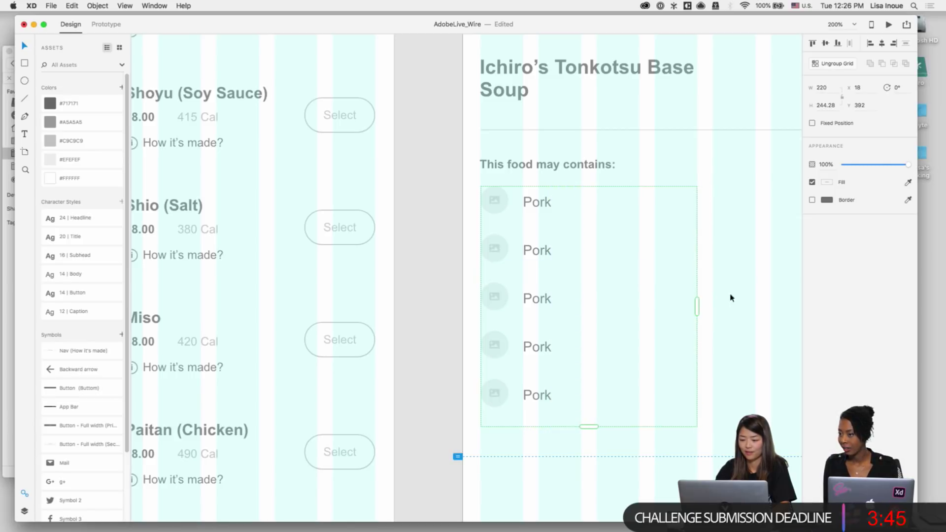
double_click(541, 198)
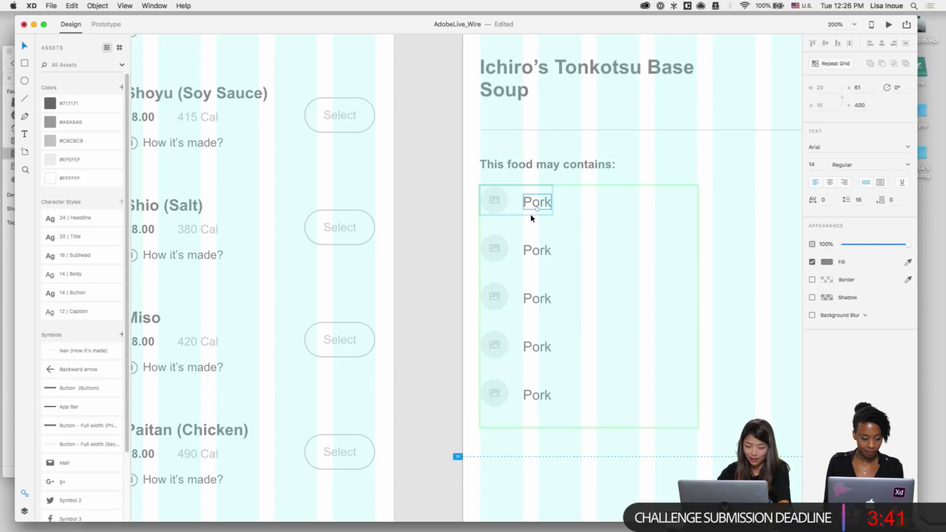
click(554, 446)
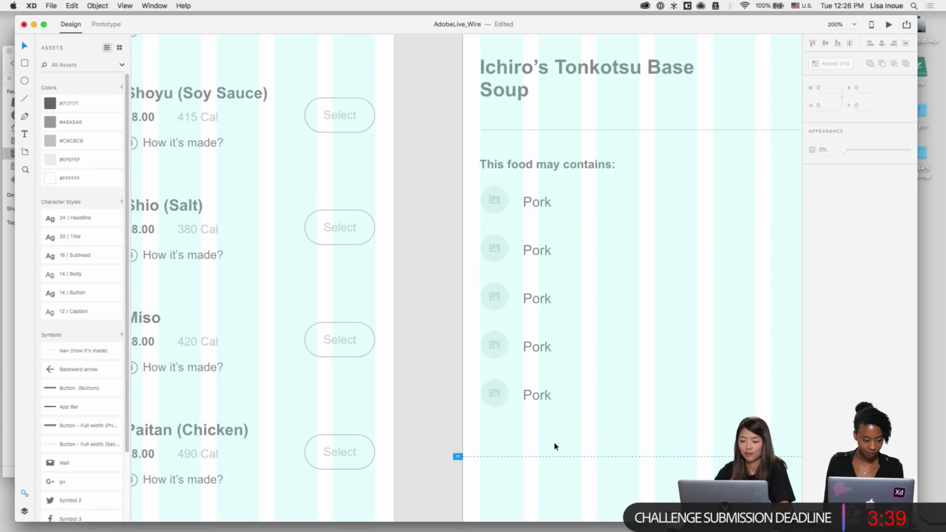
Step: Extend the ingredient Repeat Grid down to six rows, about 274 tall, and change the second row's text to Wheat
click(547, 399)
drag(590, 426, 587, 456)
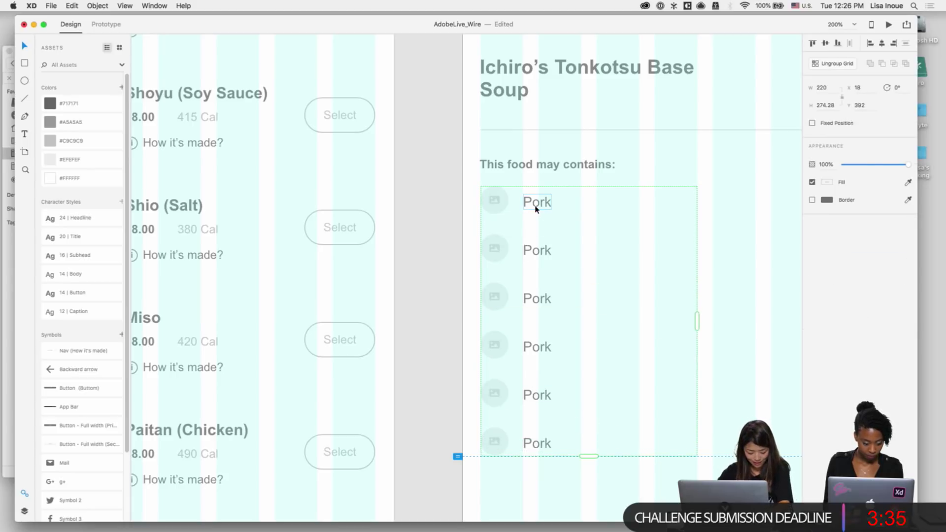
double_click(541, 253)
click(542, 252)
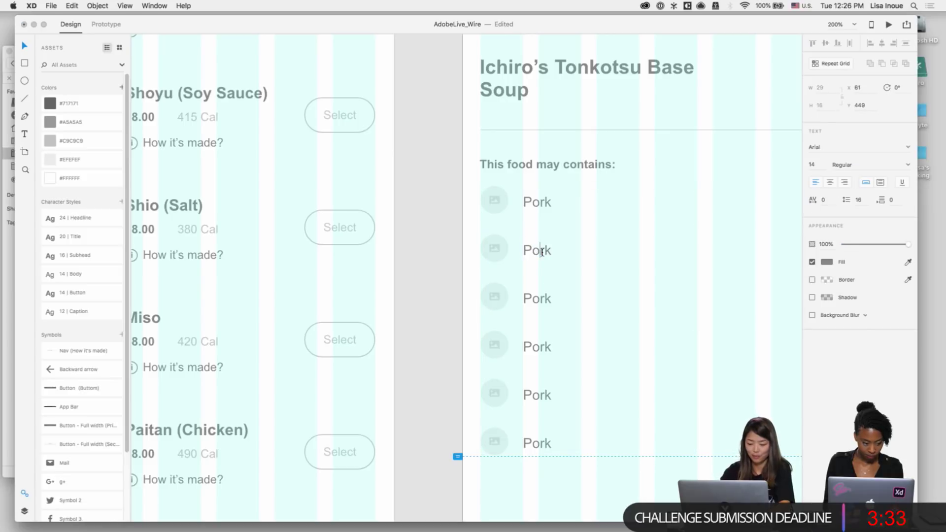
key(super+a)
text(Wh)
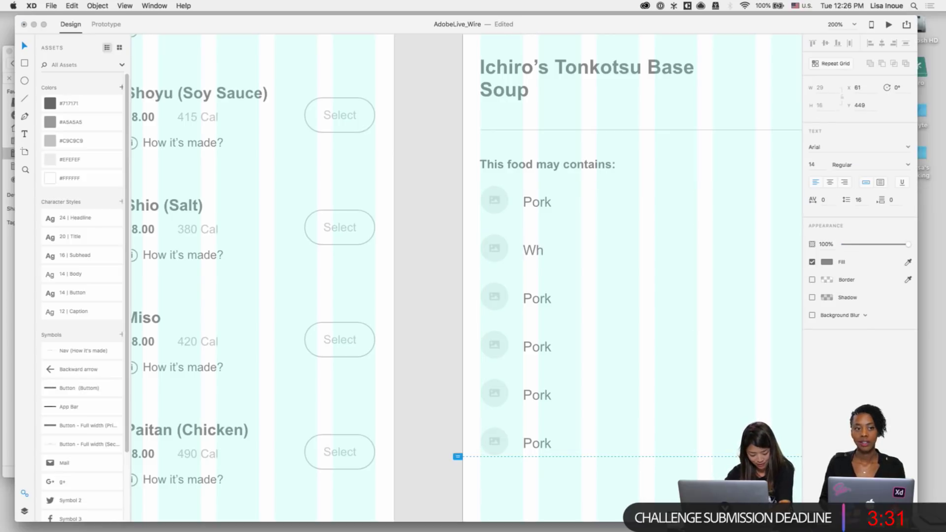
text(eat)
key(Escape)
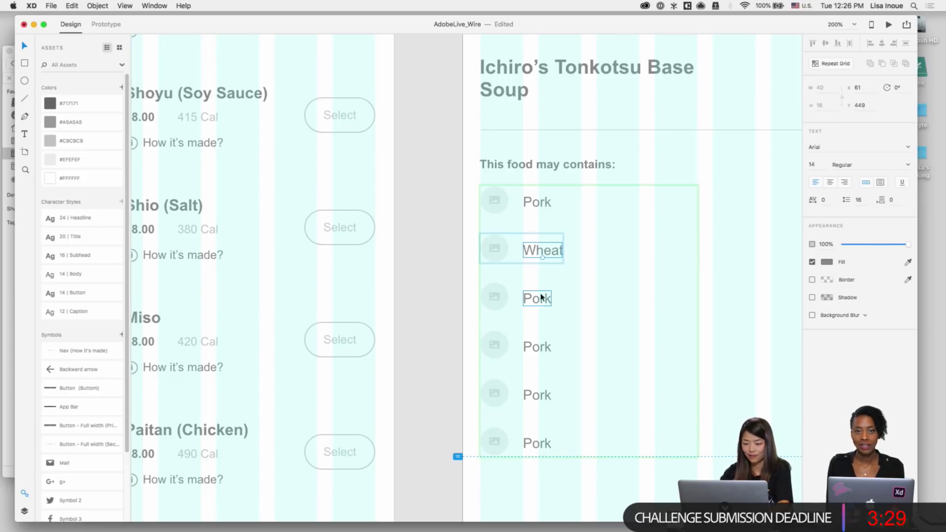
Step: Change the third ingredient row's text to Egg and the fourth row's to Fish
double_click(538, 300)
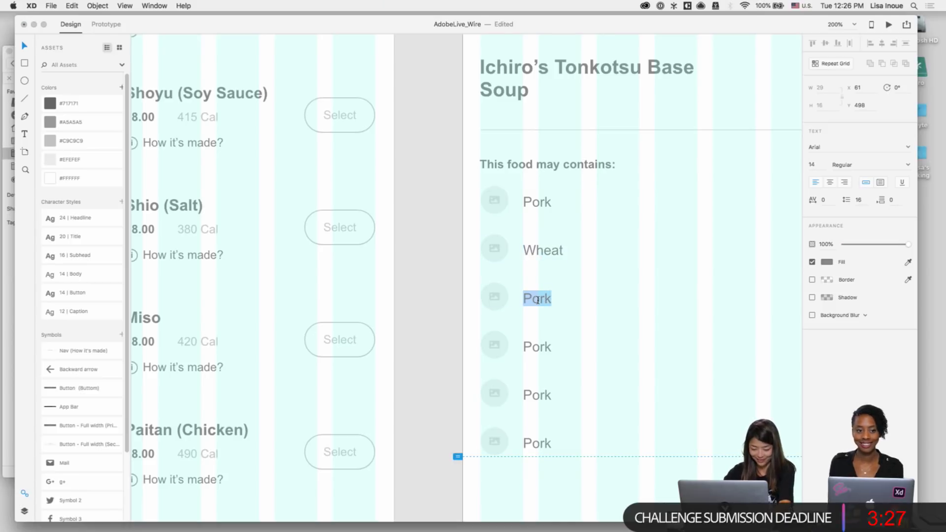
text(Egg)
key(Escape)
double_click(541, 351)
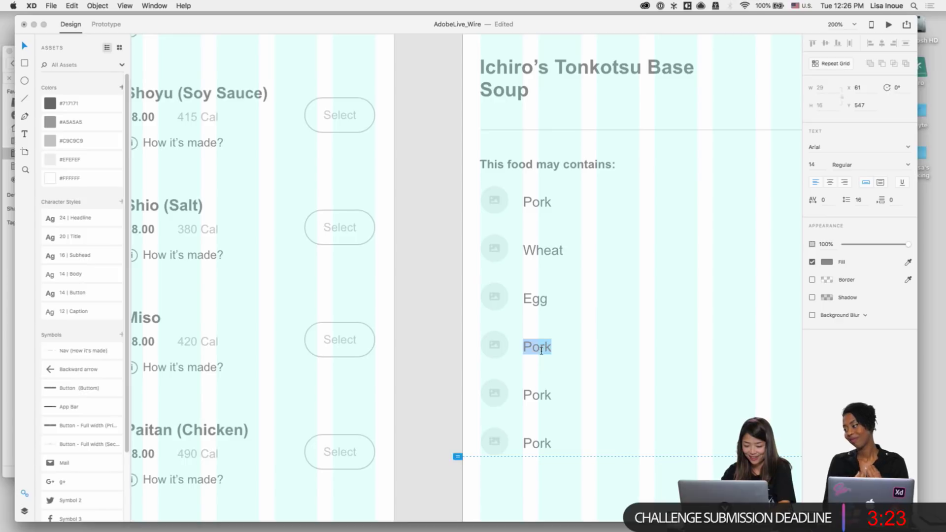
text(Fish)
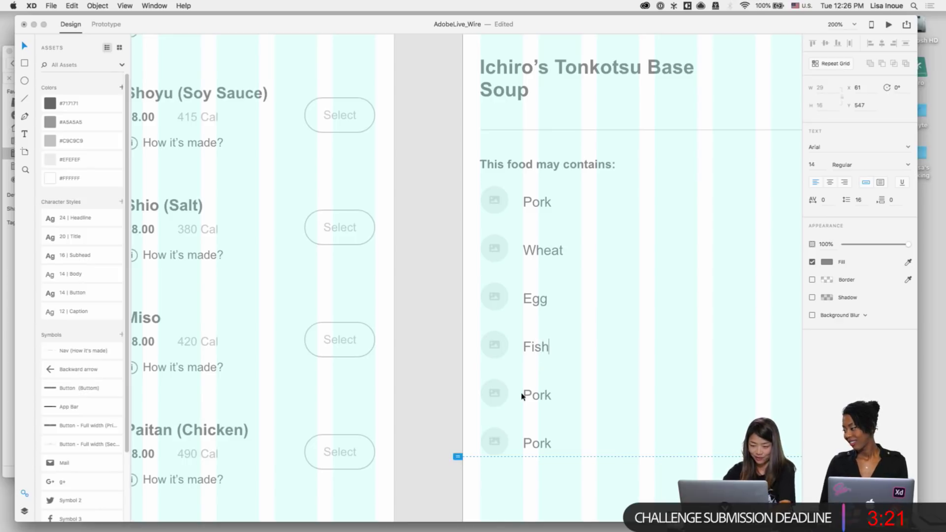
key(Escape)
Step: Change the fifth ingredient row's text to Shellfish and the sixth row's to Soy
double_click(525, 396)
text(Sh)
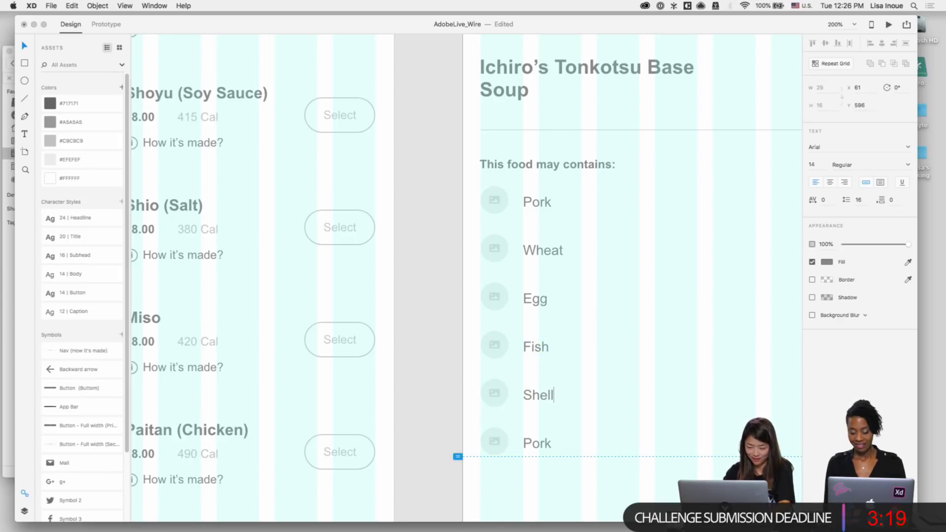
text(ell)
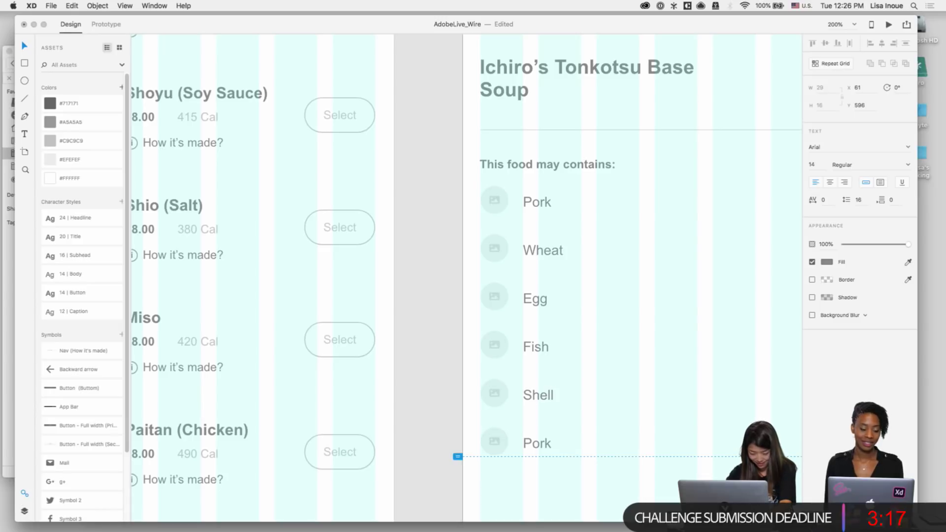
text(fish)
key(Escape)
double_click(545, 446)
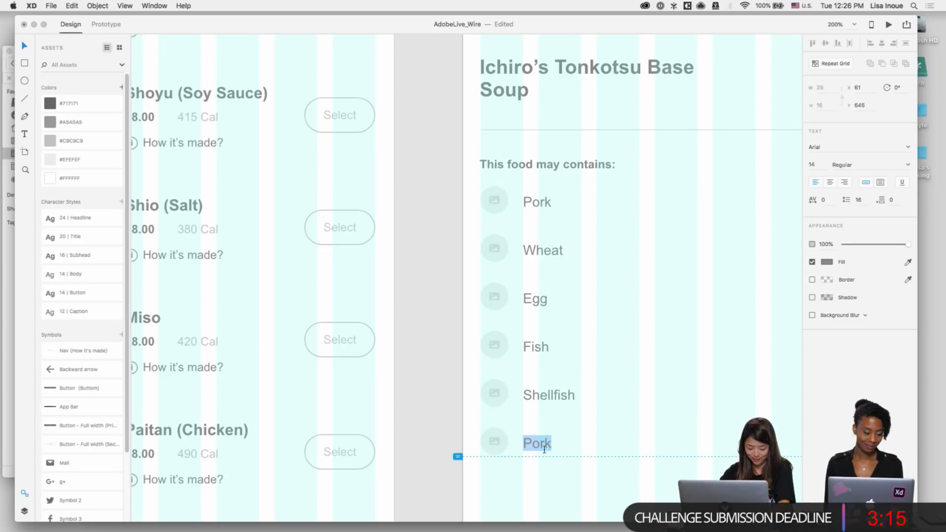
text(Soy)
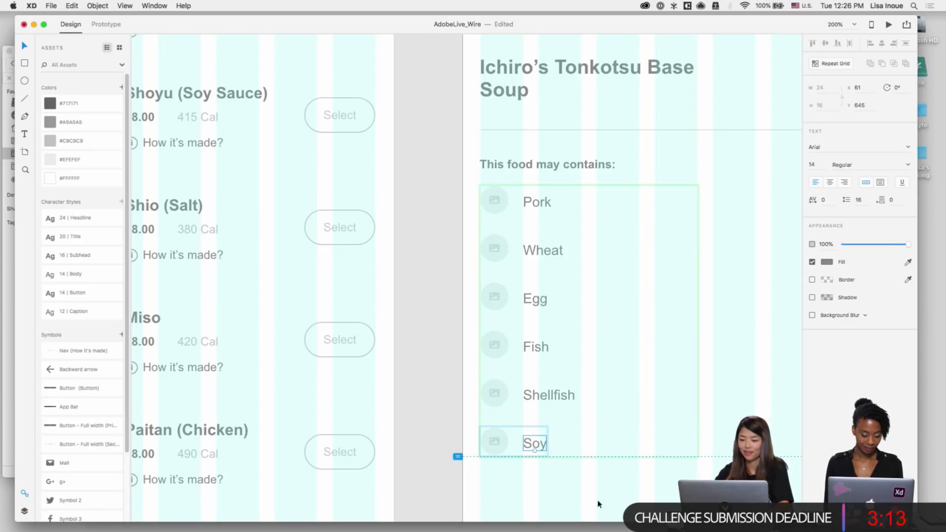
key(Escape)
key(Escape)
Step: Lengthen the "How it's Made?" artboard downward to a height of about 1365
key(super+1)
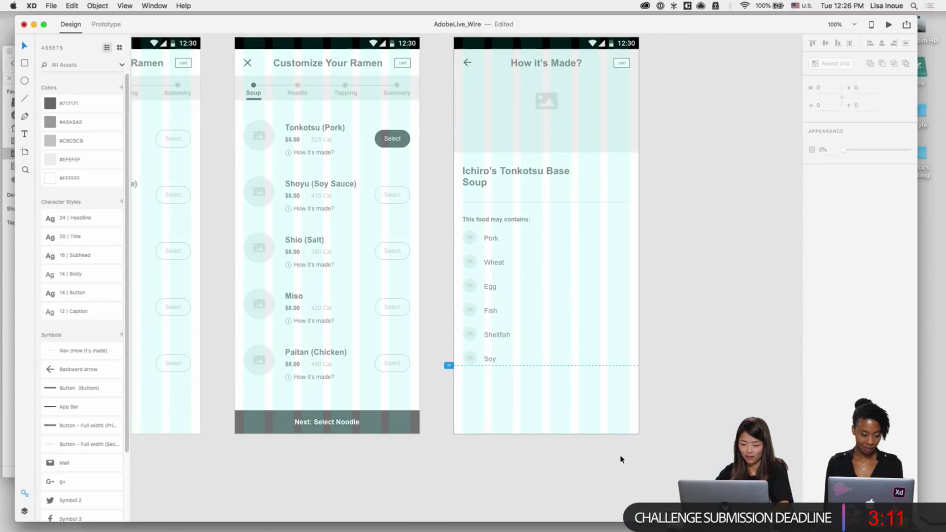
scroll(543, 177, up, 3)
click(488, 98)
scroll(550, 181, down, 5)
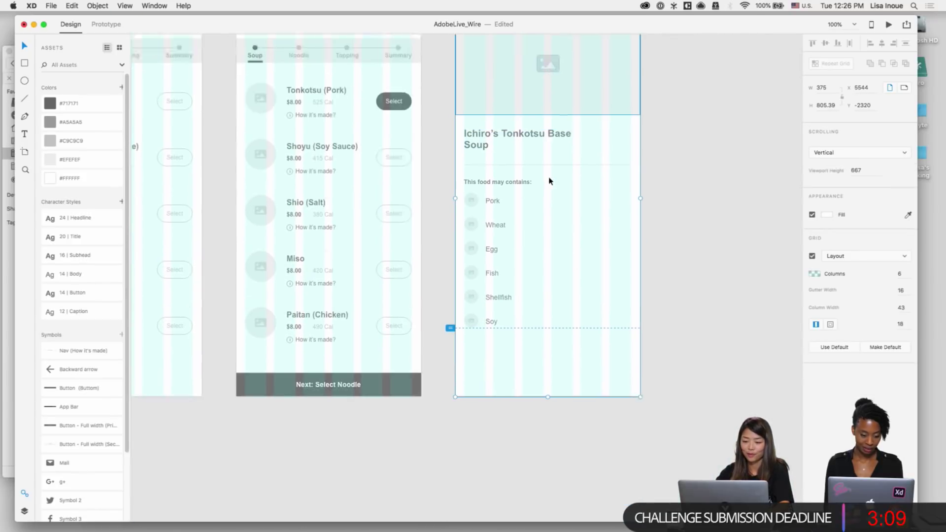
scroll(550, 181, down, 3)
drag(544, 331, 545, 454)
scroll(665, 332, down, 7)
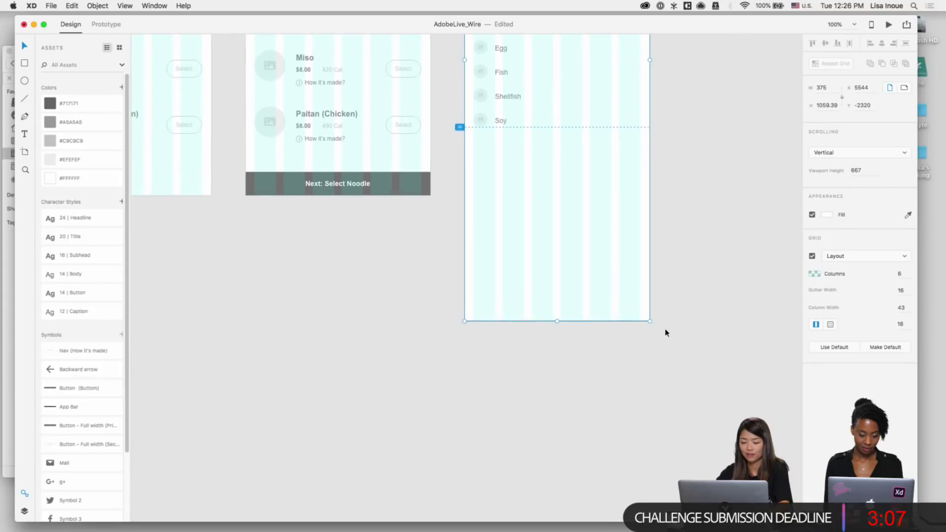
drag(526, 294, 530, 444)
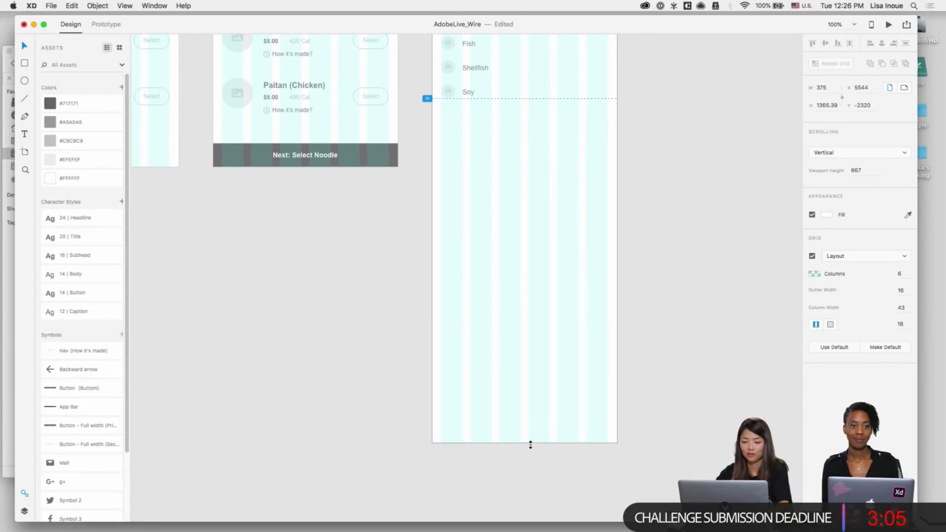
click(649, 357)
Step: Duplicate the divider line under the soup heading and place the copy just below the Soy row
scroll(592, 333, up, 3)
scroll(517, 338, up, 3)
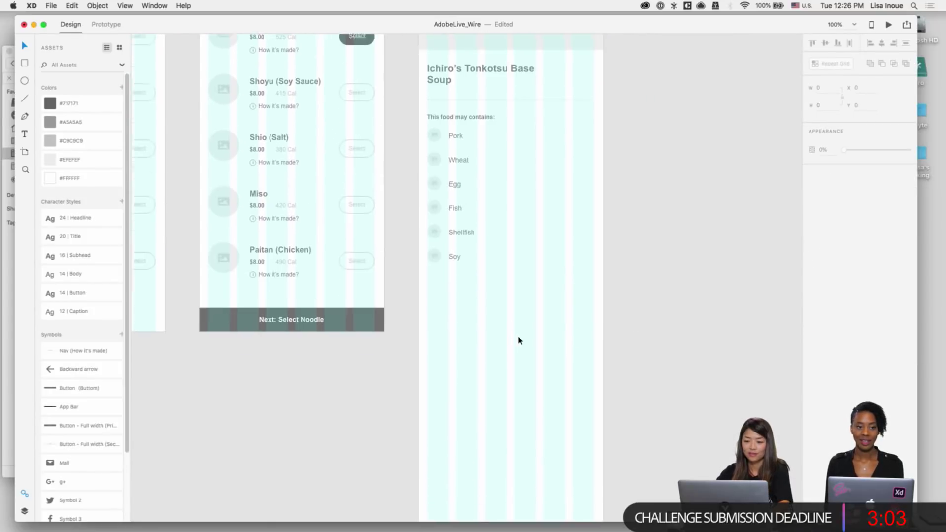
scroll(517, 339, up, 5)
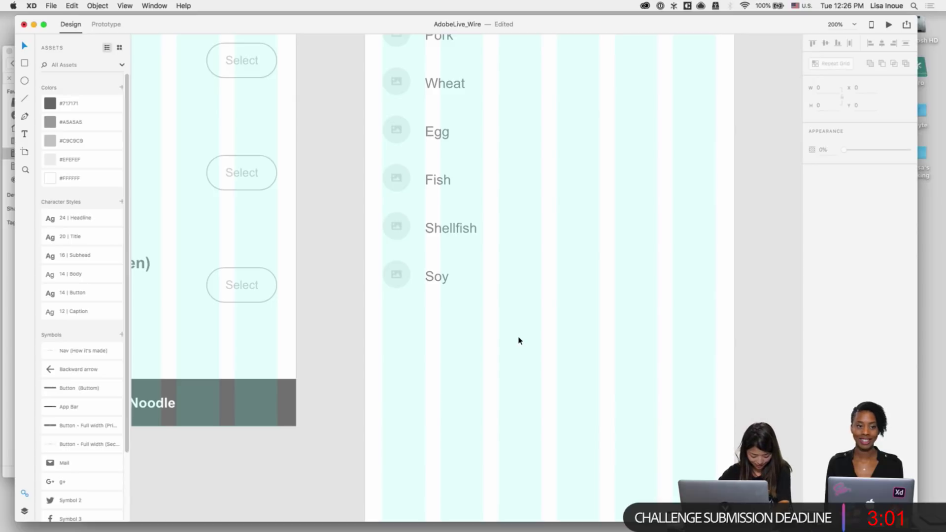
scroll(518, 339, up, 5)
click(520, 102)
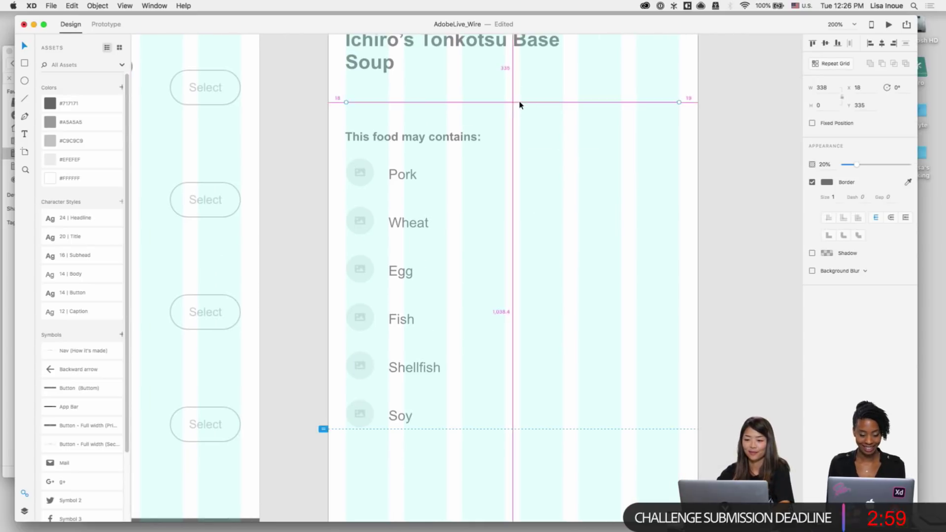
drag(520, 102, 514, 426)
click(522, 473)
key(super+1)
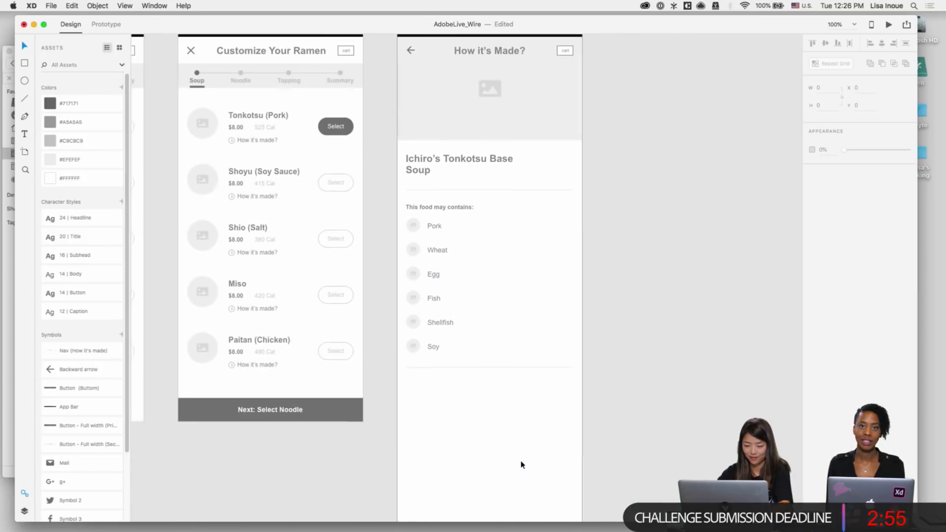
key(super+shift+apostrophe)
Step: Switch to the Wire Copy document in TextEdit and copy the soup description from "Since 1970" through "Classic Tonkotsu Ramen."
scroll(520, 443, down, 3)
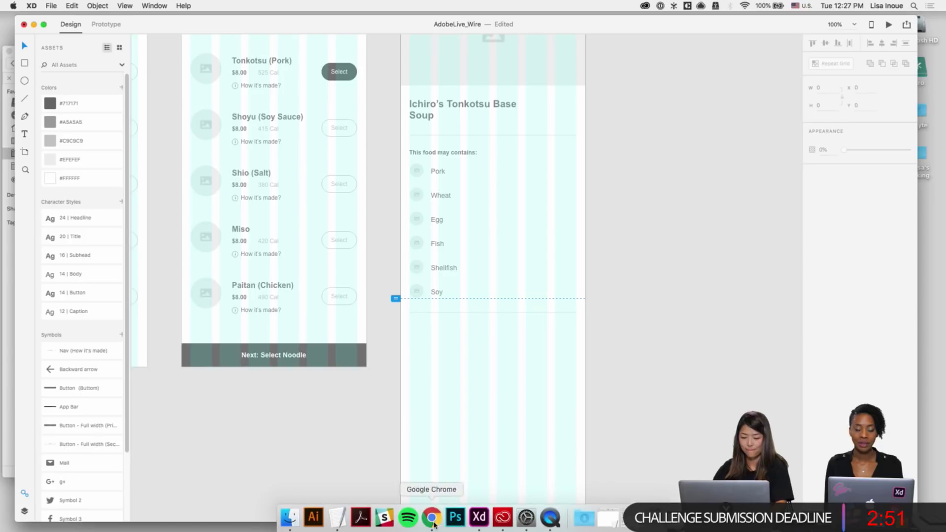
click(341, 515)
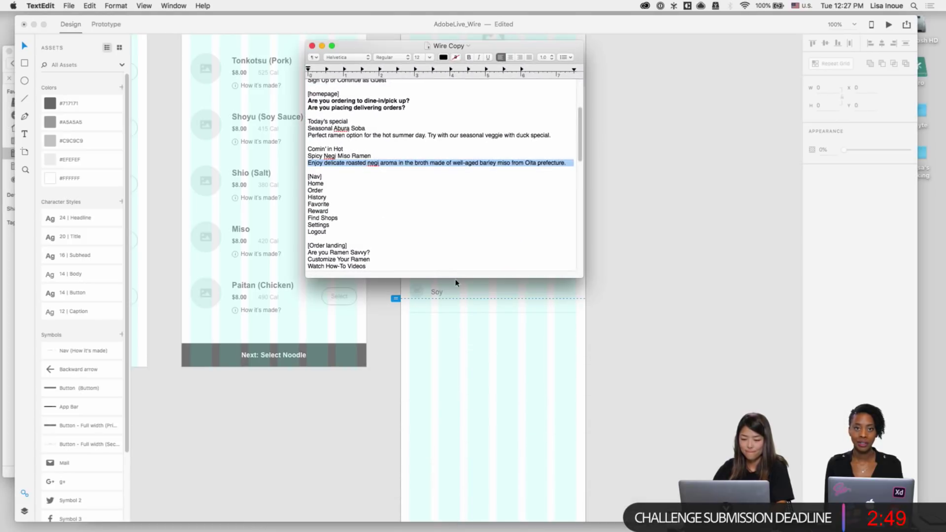
scroll(456, 244, down, 5)
scroll(457, 246, up, 2)
scroll(457, 246, down, 10)
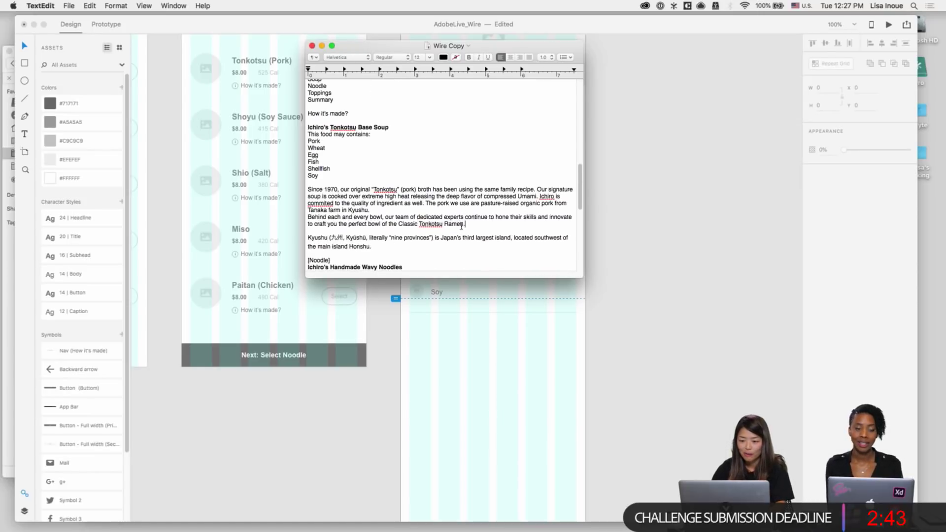
drag(462, 226, 319, 191)
key(super+c)
Step: Back in XD, paste the description into a new text area about 338 by 119 below the lower divider, styled 14 | Body
click(437, 335)
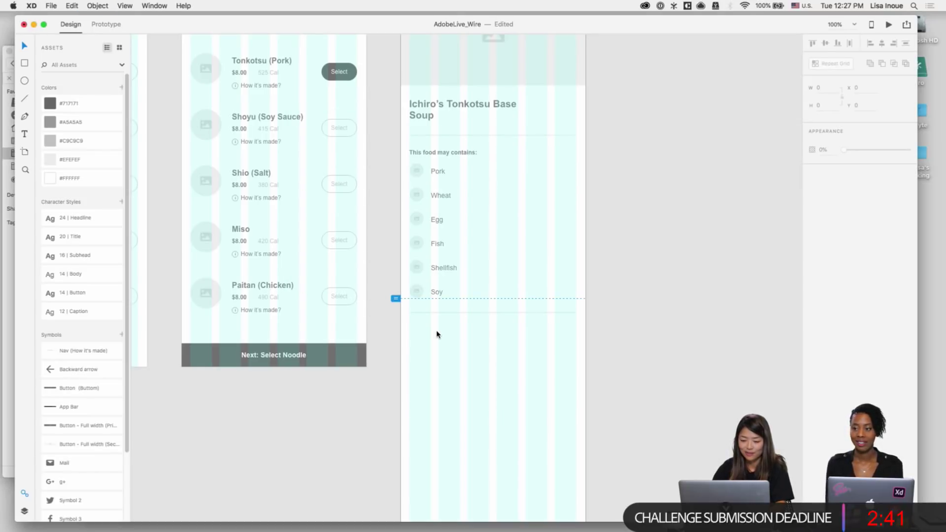
scroll(437, 335, down, 1)
scroll(437, 335, up, 5)
scroll(437, 335, down, 1)
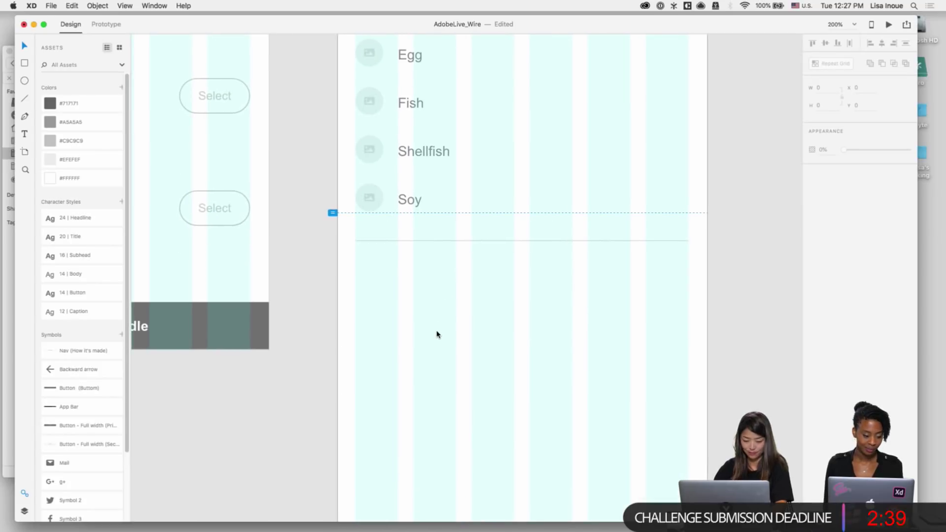
key(t)
drag(356, 266, 689, 383)
key(super+v)
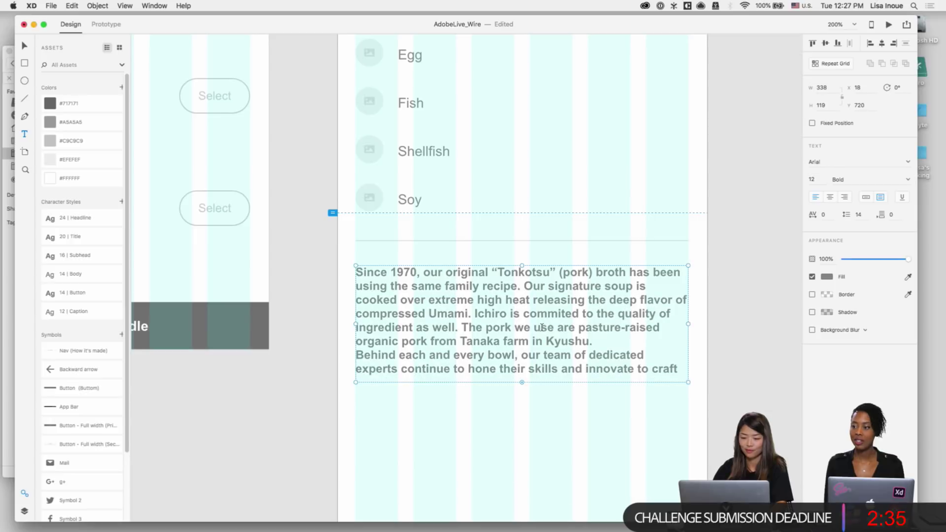
click(51, 276)
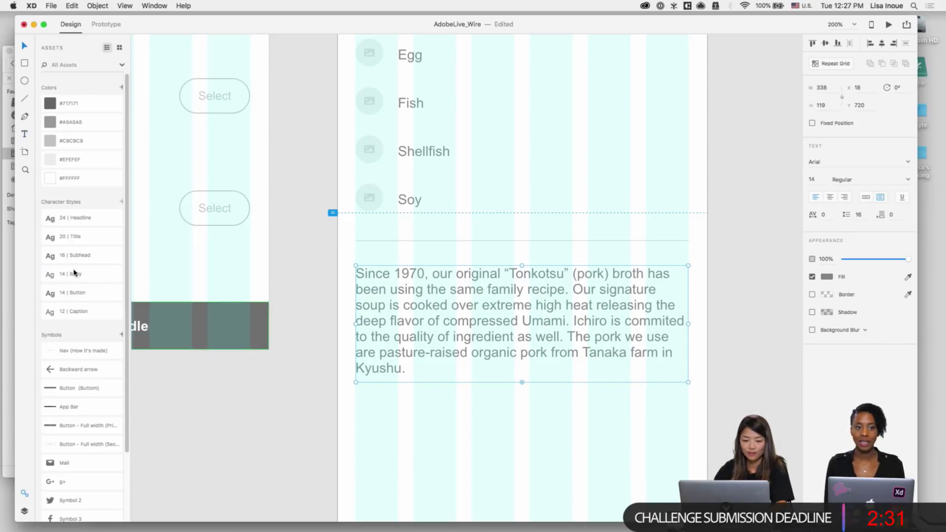
Step: Set the description text's line spacing to 21 and enlarge its text box to about 197 tall
click(860, 215)
text(20)
key(Return)
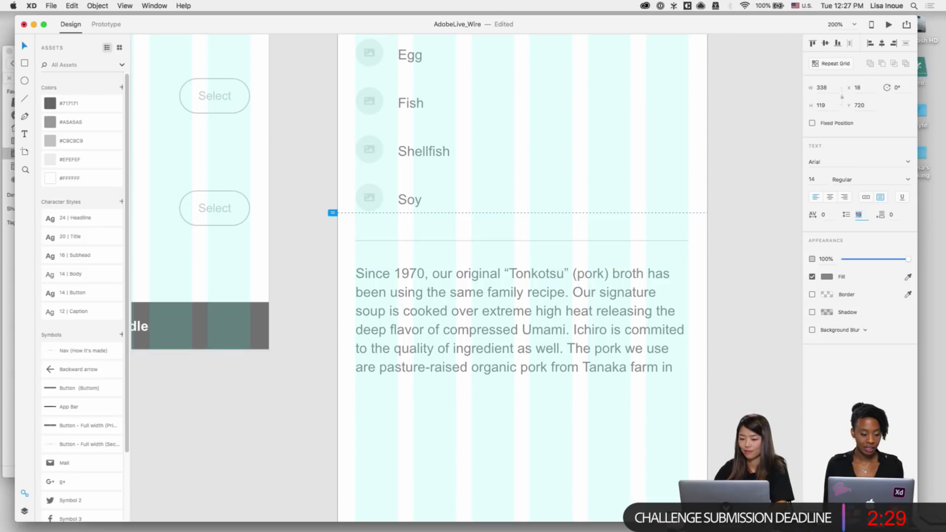
key(Up)
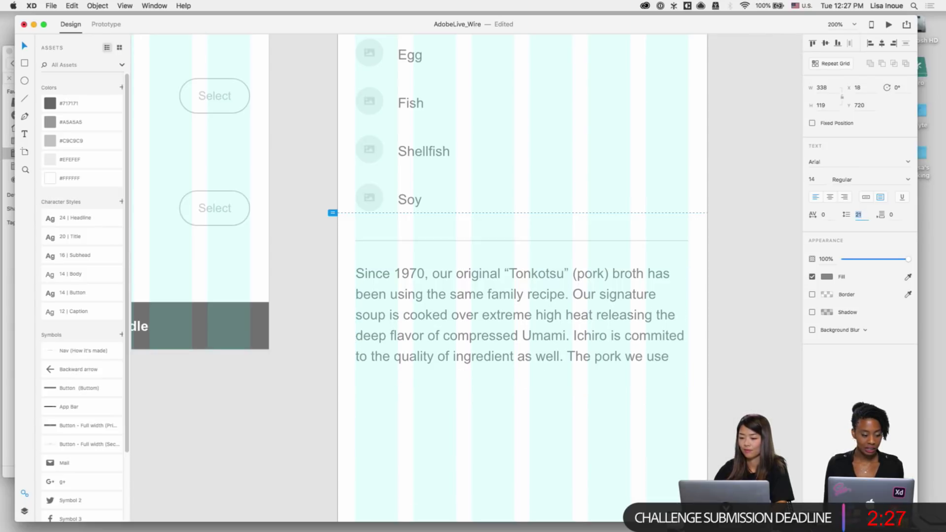
key(Return)
drag(524, 382, 541, 487)
key(Escape)
key(super+1)
Step: Set the description's paragraph spacing to 15 and extend its text box to about 256 tall to fit both paragraphs
click(510, 352)
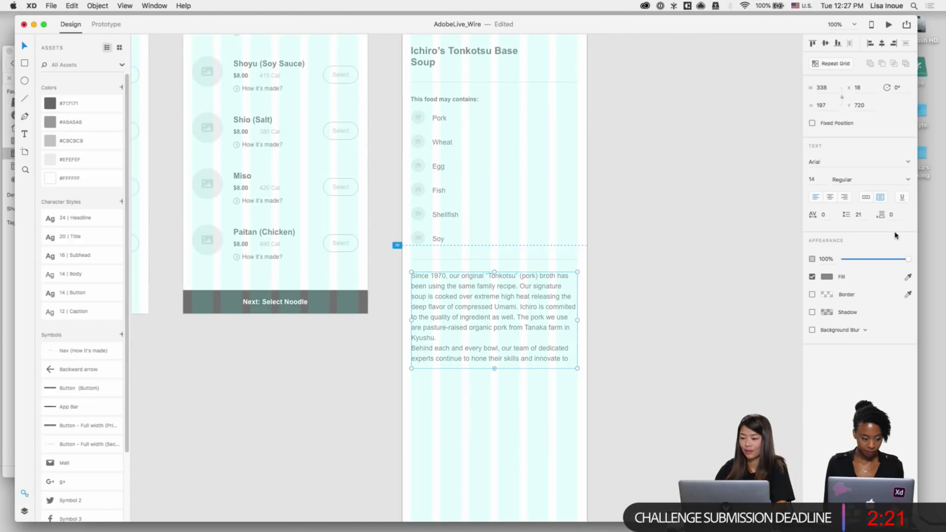
click(892, 216)
text(15)
key(Return)
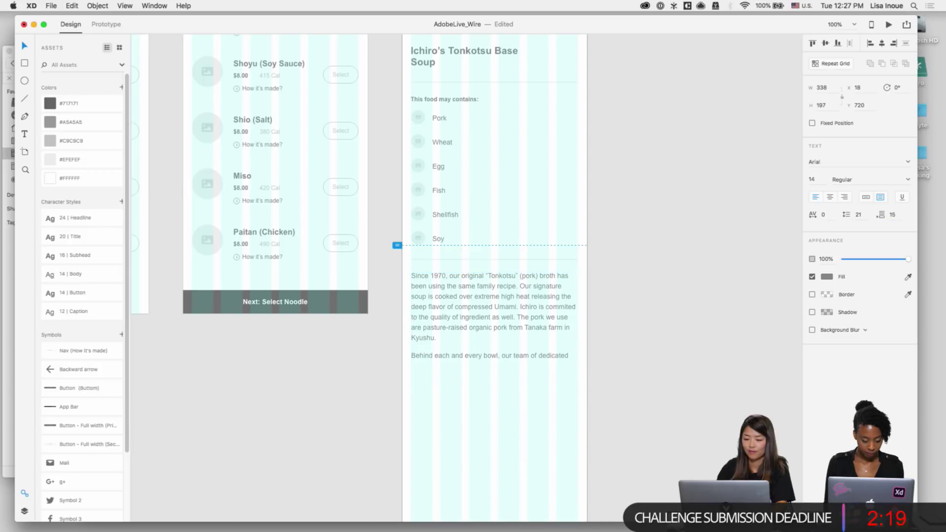
click(495, 377)
click(486, 303)
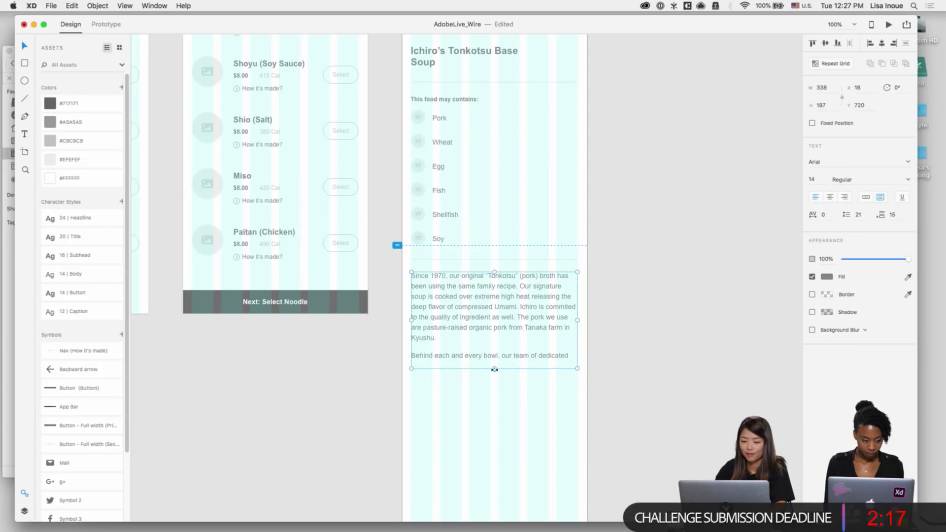
drag(494, 370, 492, 395)
click(493, 425)
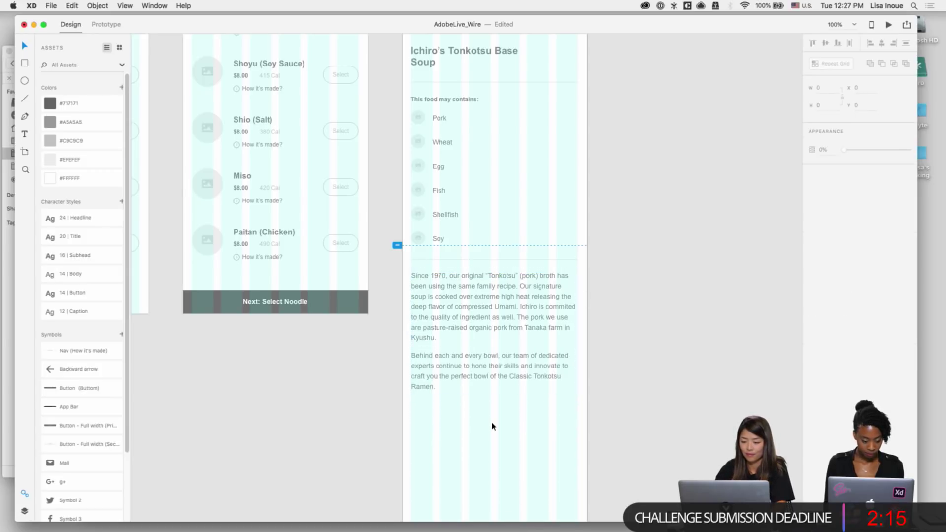
click(483, 372)
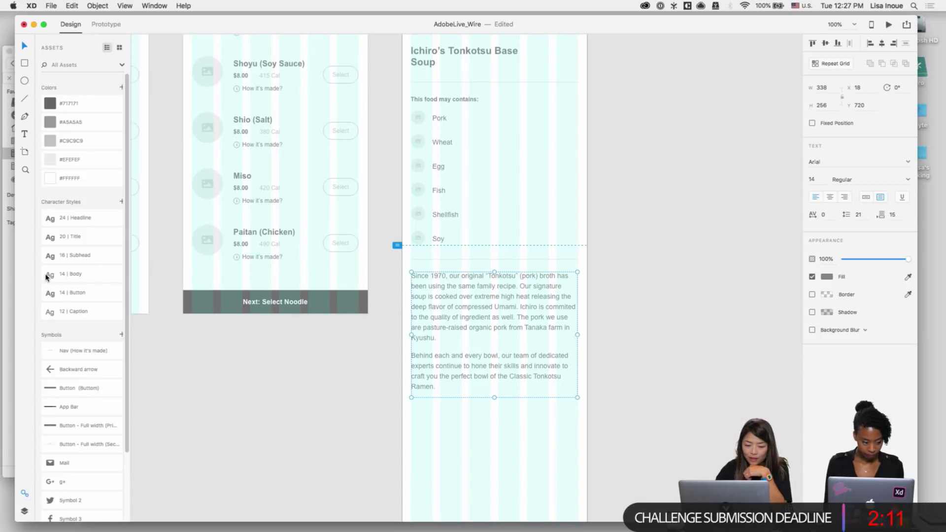
click(511, 422)
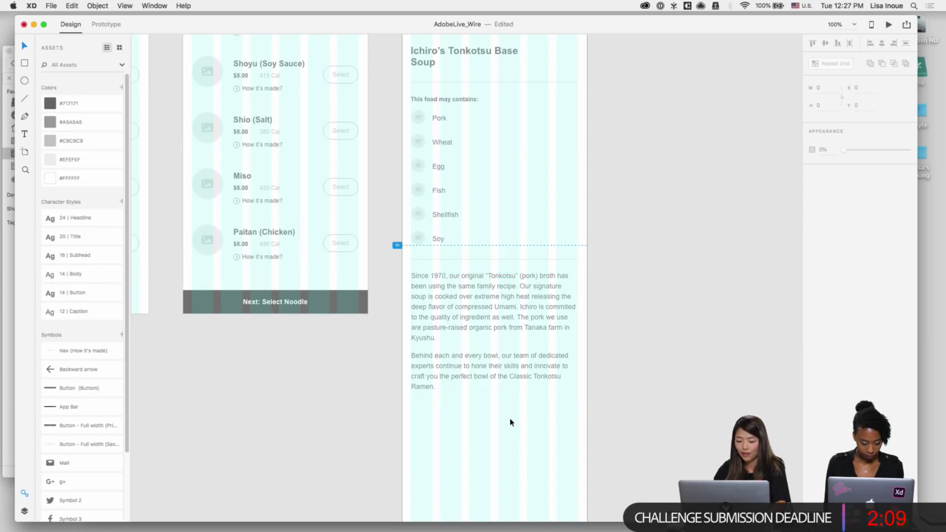
key(super+2)
click(492, 371)
scroll(490, 370, down, 2)
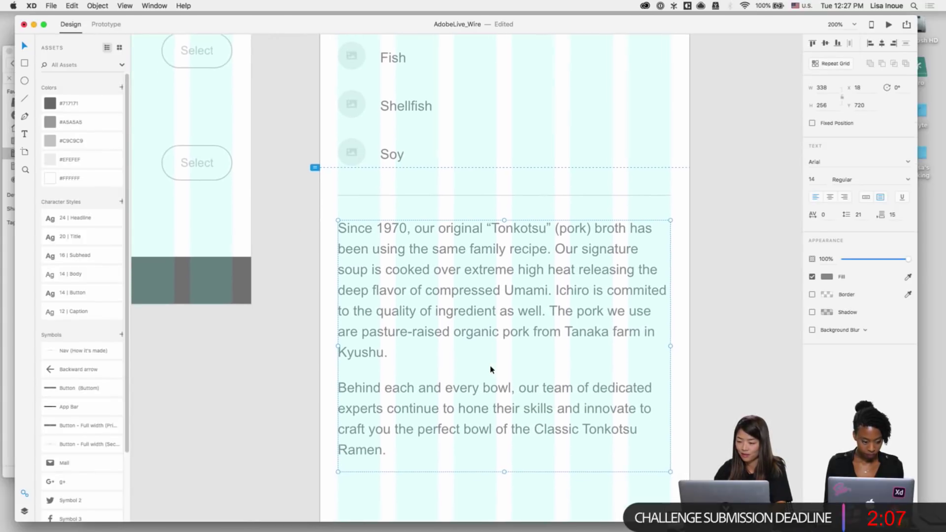
right_click(476, 321)
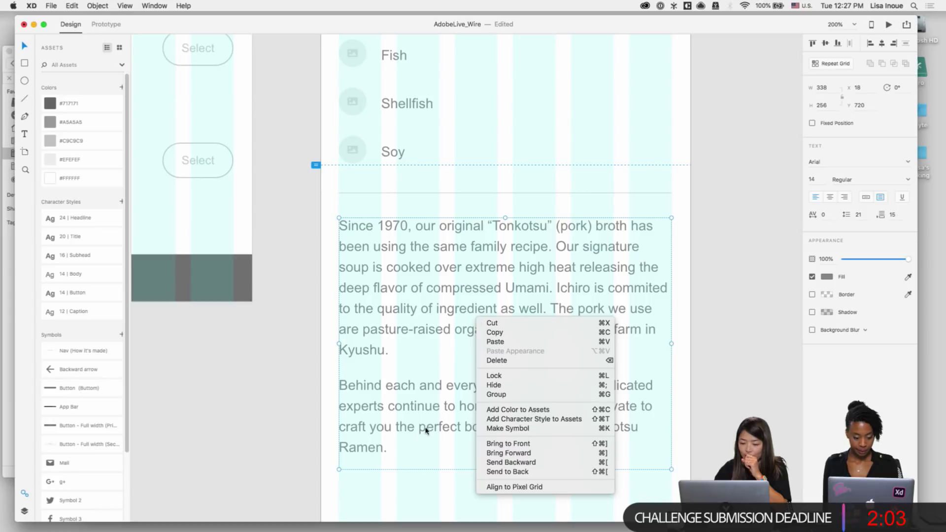
click(422, 498)
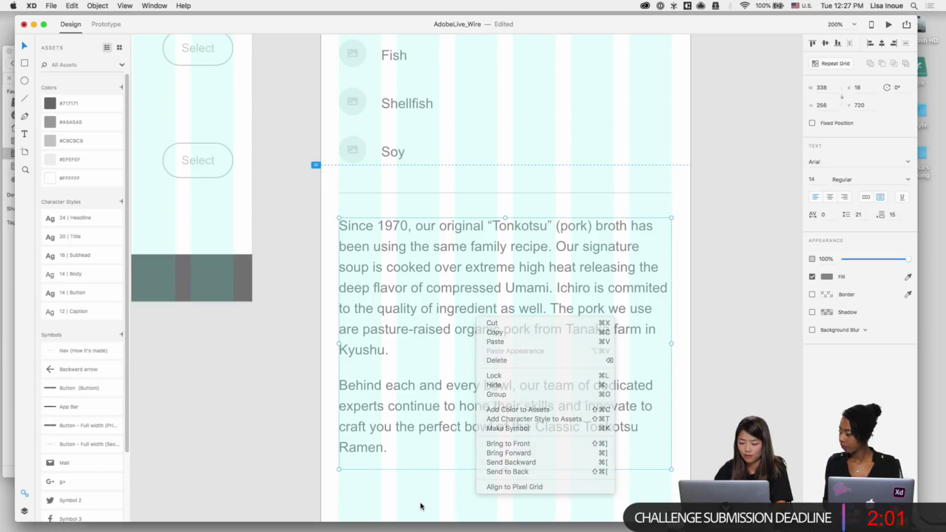
double_click(435, 288)
key(Escape)
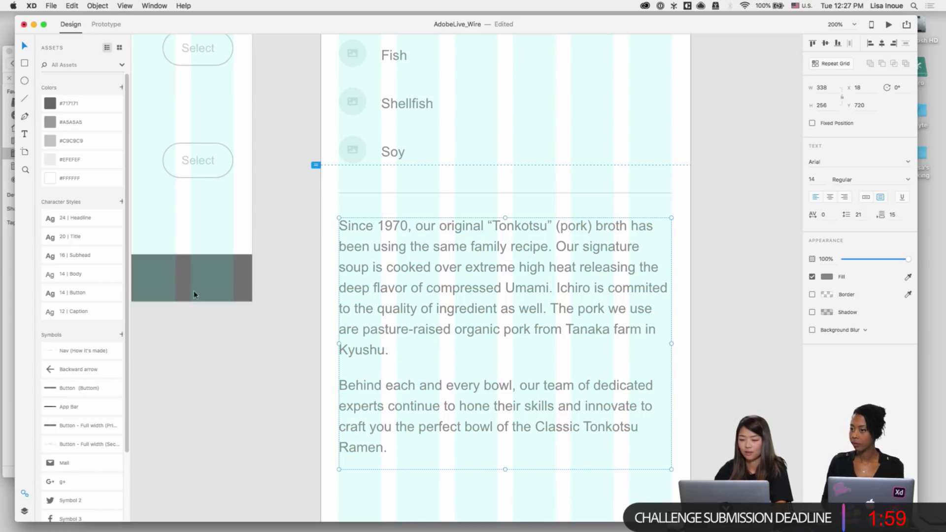
Step: Edit the 14 | Body character style applied to the description, setting its line spacing to 23
click(51, 278)
right_click(51, 278)
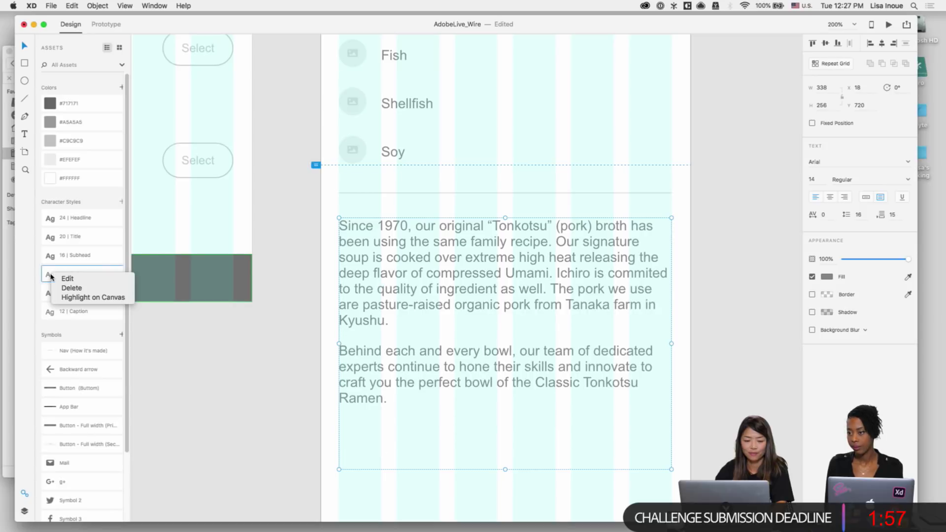
click(64, 279)
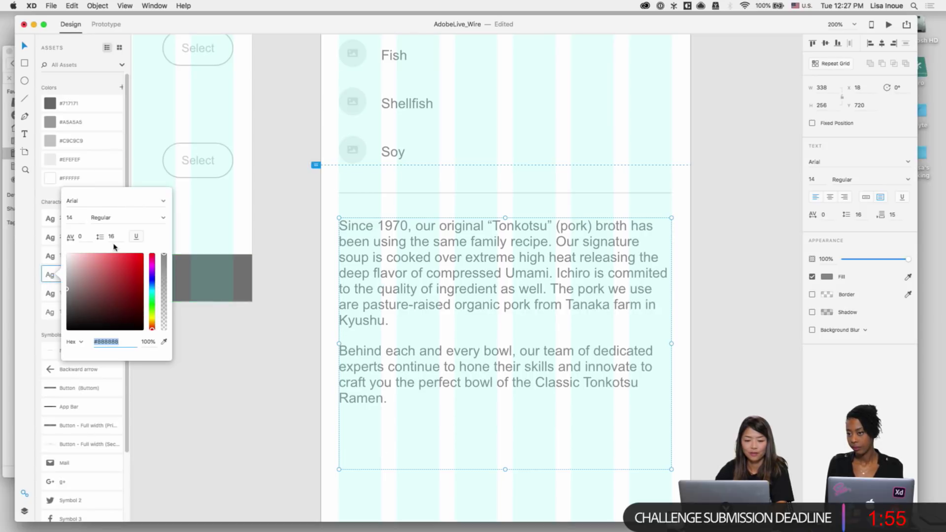
click(113, 237)
text(23)
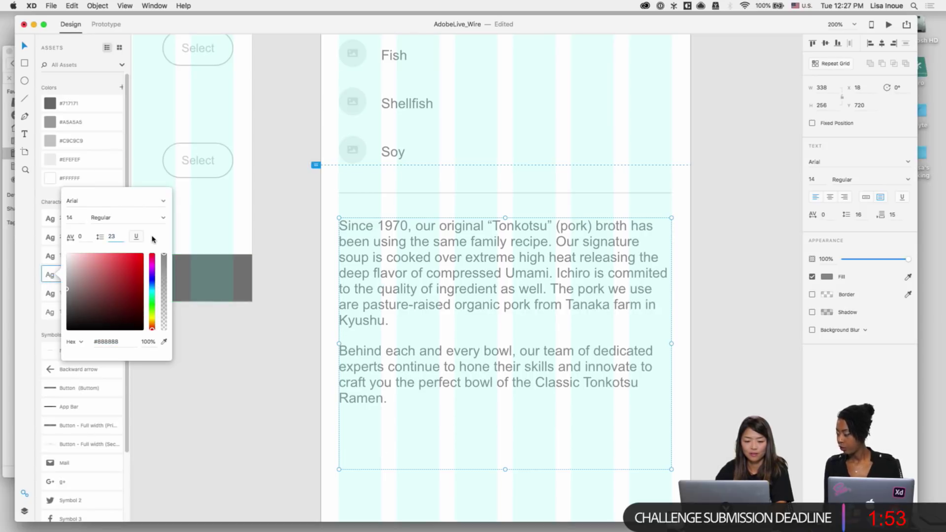
click(279, 395)
Step: Extend the soup description's text box to about 270 tall so its last line fits
click(389, 306)
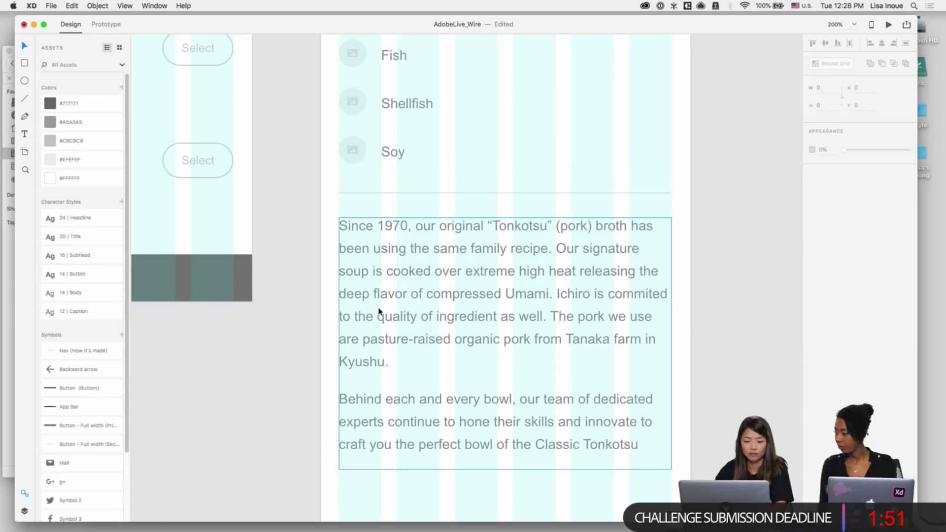
scroll(389, 307, down, 3)
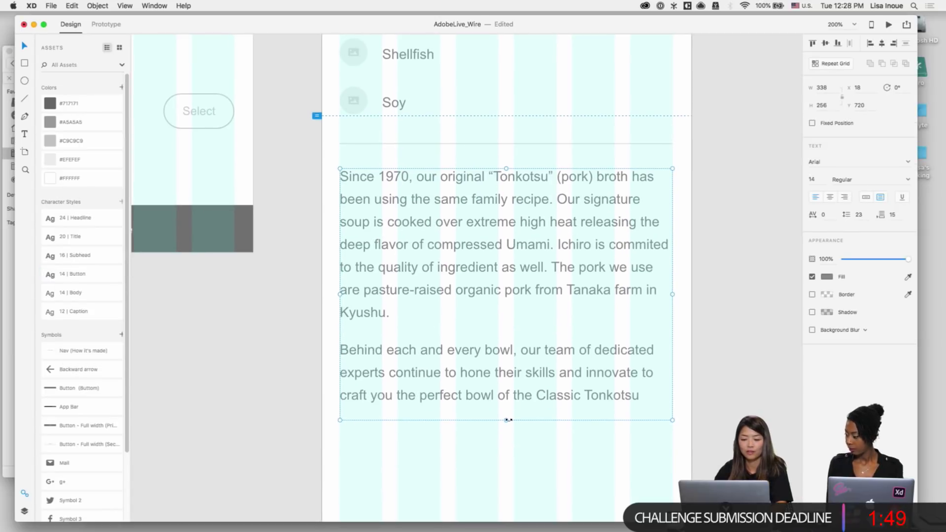
mouse_move(507, 420)
mouse_down()
mouse_move(507, 469)
mouse_move(503, 435)
mouse_up()
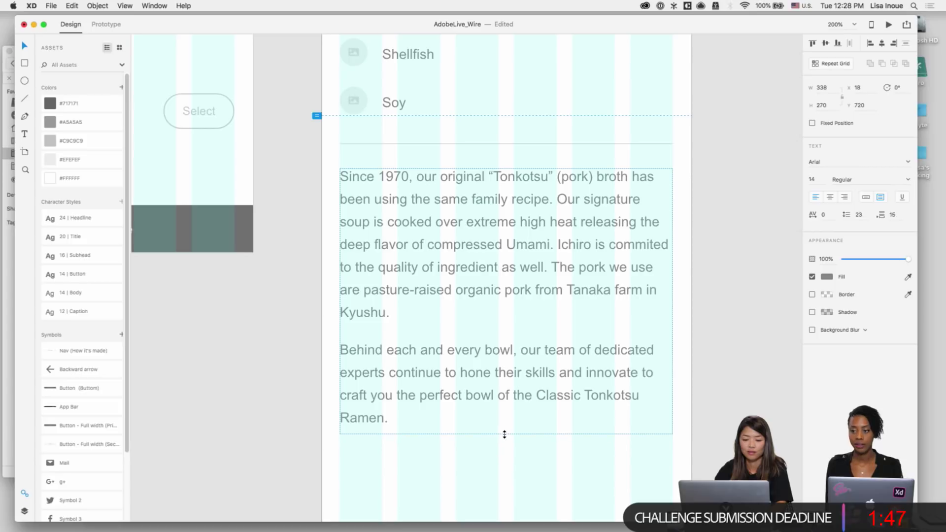
click(503, 454)
Step: Move the soup description down to Y 722, about 27 below the divider
key(super+1)
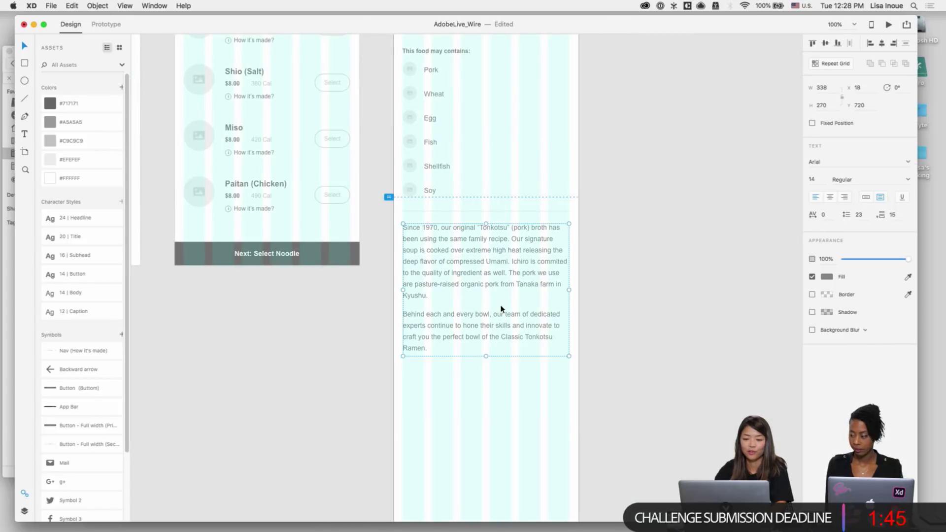
drag(501, 321, 502, 309)
key(shift+Down)
key(shift+Down)
key(shift+Down)
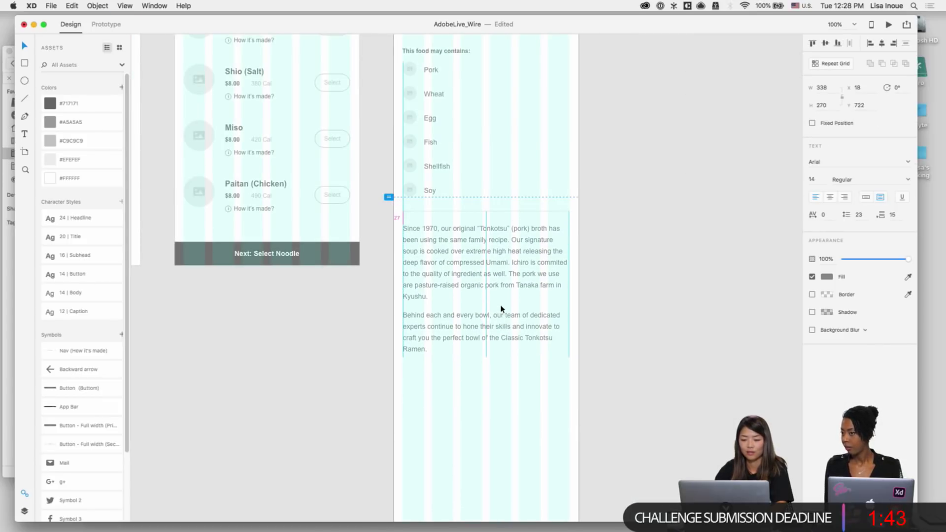
click(508, 379)
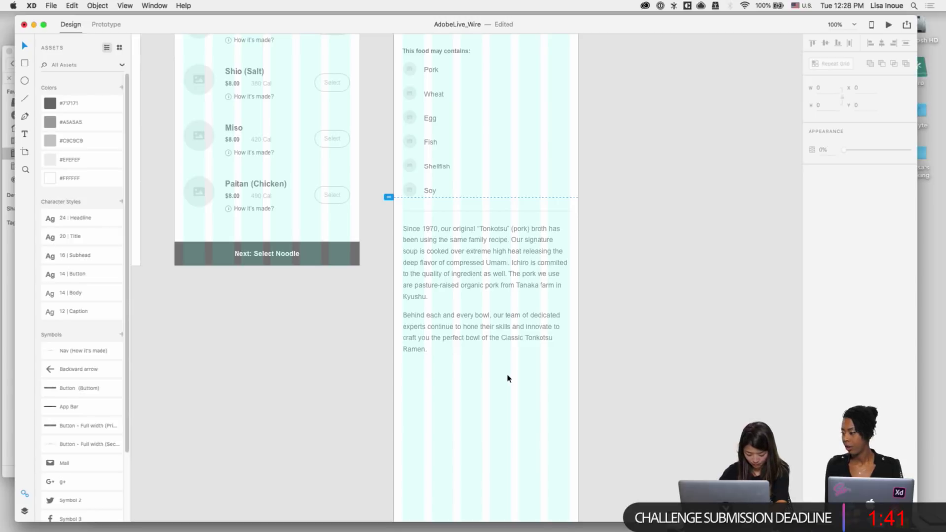
Step: Copy the header image placeholder and place the copy below the soup description, aligned with the text at X 18, Y 1013
scroll(508, 378, up, 2)
scroll(508, 379, up, 5)
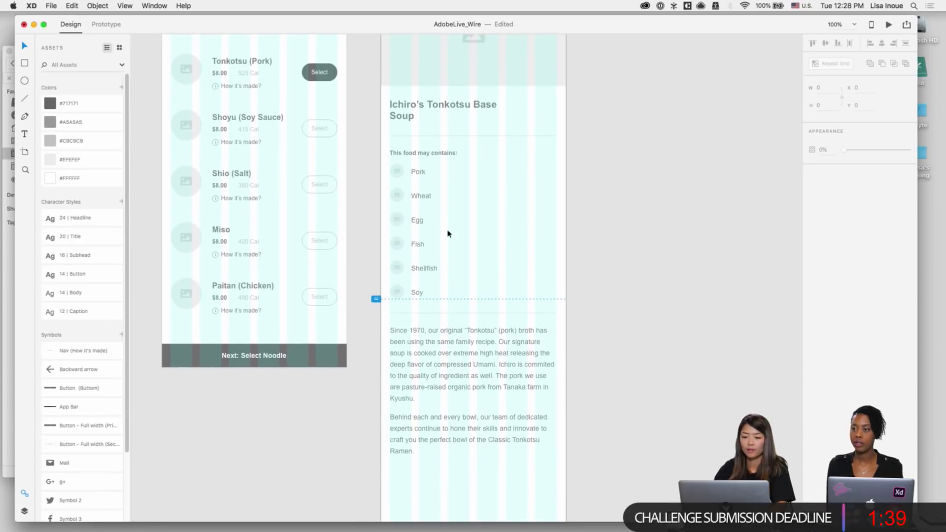
scroll(507, 113, up, 4)
click(476, 119)
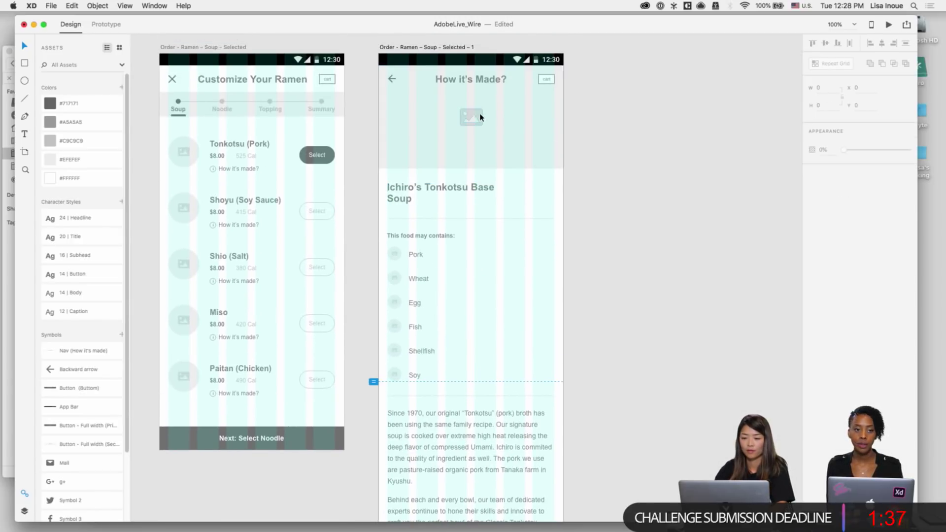
key(super+z)
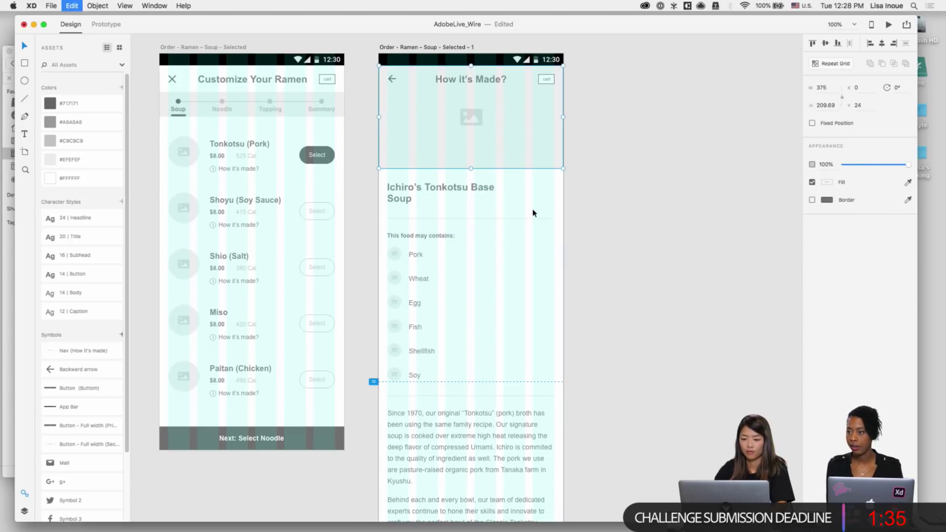
scroll(533, 213, down, 5)
key(super+2)
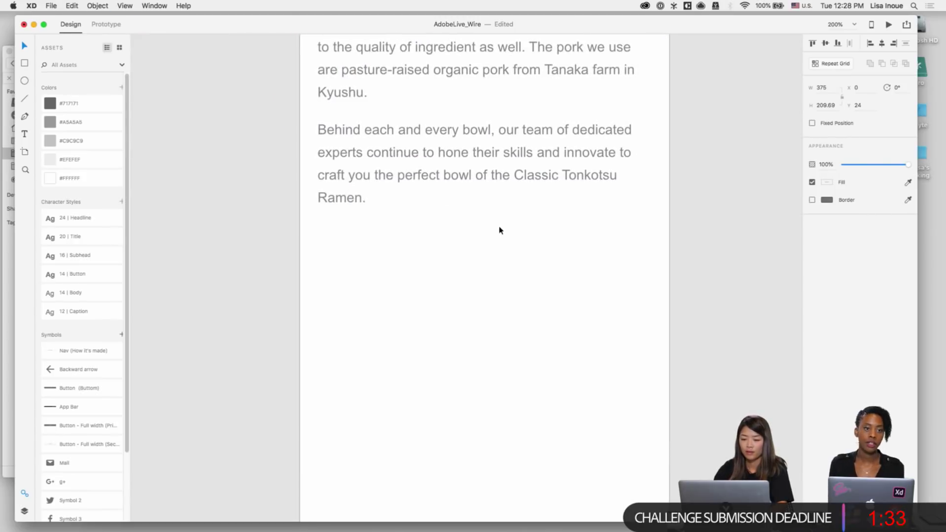
key(super+z)
drag(514, 365, 516, 311)
scroll(516, 309, down, 2)
scroll(515, 309, right, 3)
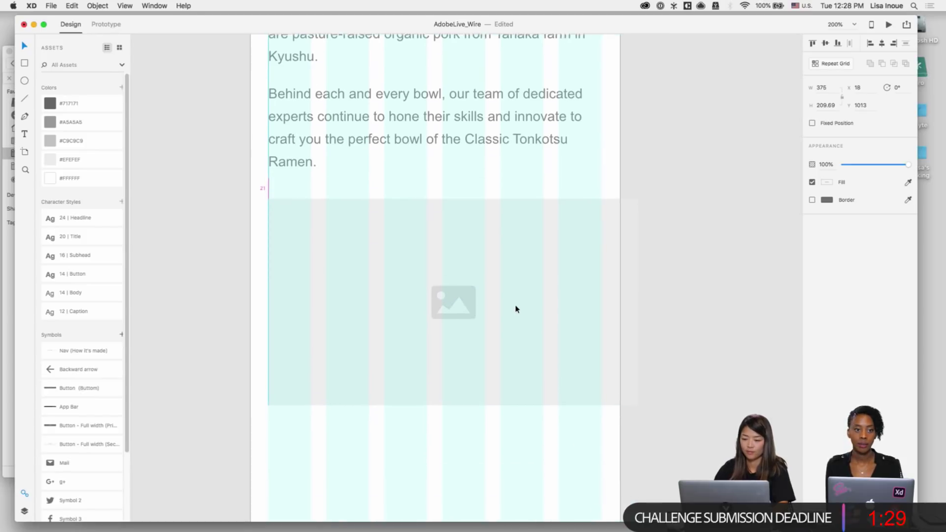
Step: Scale the lower image placeholder down to about 327 by 183
drag(618, 393, 595, 369)
click(623, 389)
scroll(450, 276, right, 3)
scroll(450, 277, up, 1)
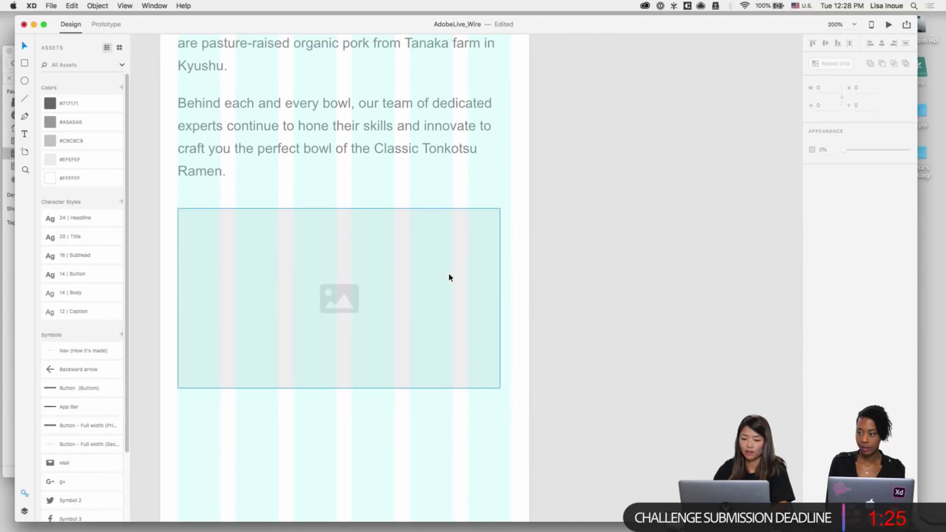
Step: Duplicate the lower image placeholder to its right at X 355, leaving a gap of about 9.7 between the two
click(238, 264)
key(super+r)
drag(500, 296, 568, 272)
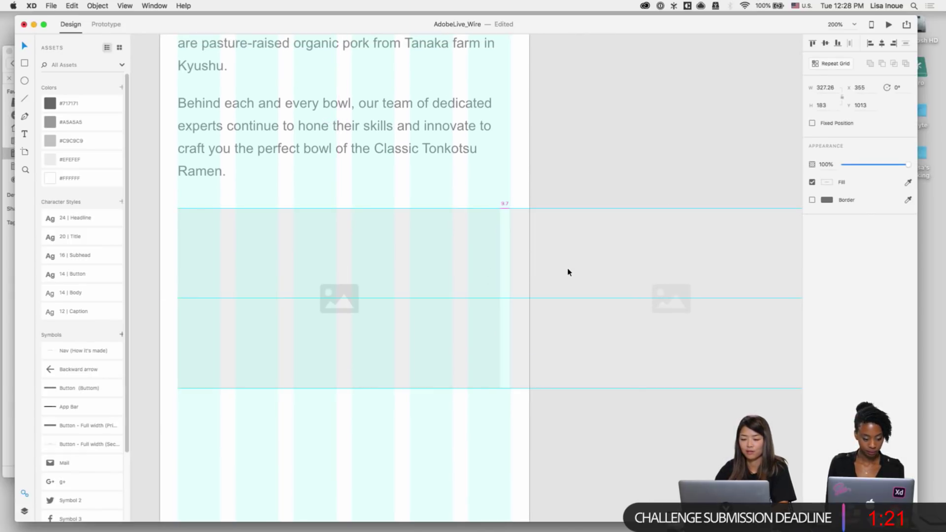
Step: Duplicate the soup description text to just below the lower image placeholder, at X 18, Y 1206
key(super+1)
scroll(467, 376, up, 1)
click(383, 186)
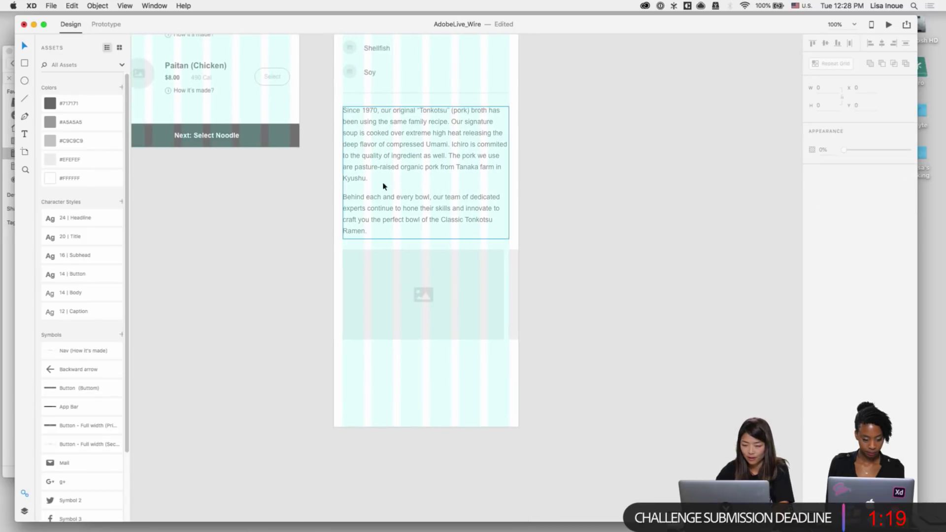
drag(383, 150, 393, 380)
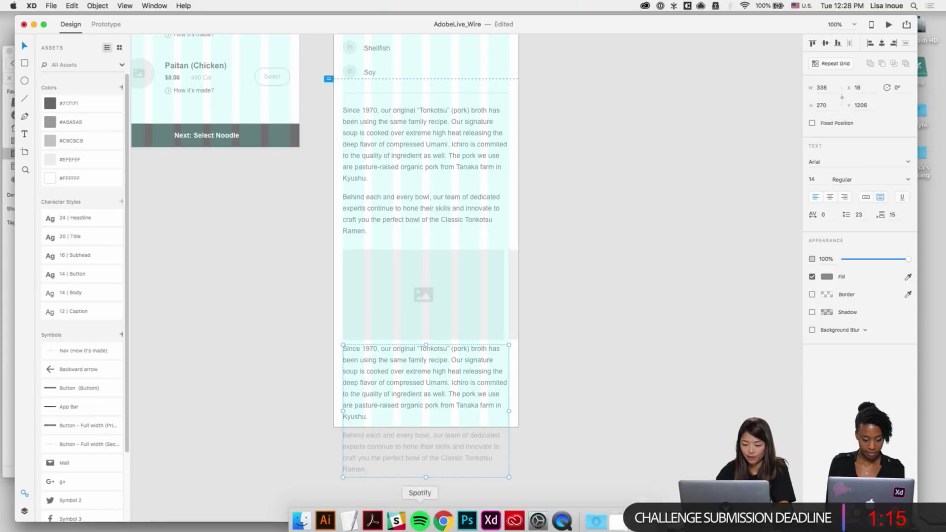
Step: Switch to the Wire Copy document in TextEdit and copy the paragraph describing Kyushu as Japan's third largest island
click(349, 518)
drag(371, 247, 315, 243)
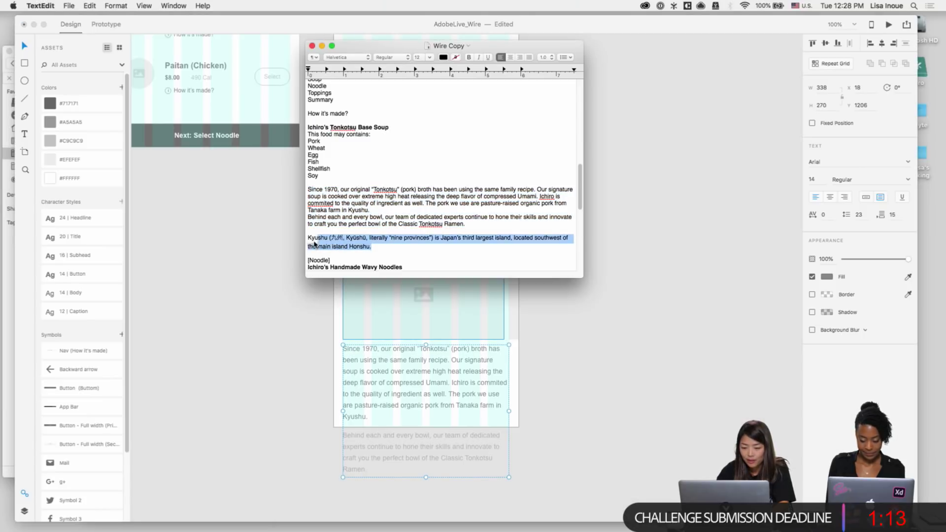
key(cmd+c)
Step: Back in XD, replace all of the duplicated description text with the copied Kyushu paragraph
click(481, 359)
double_click(430, 364)
key(cmd+a)
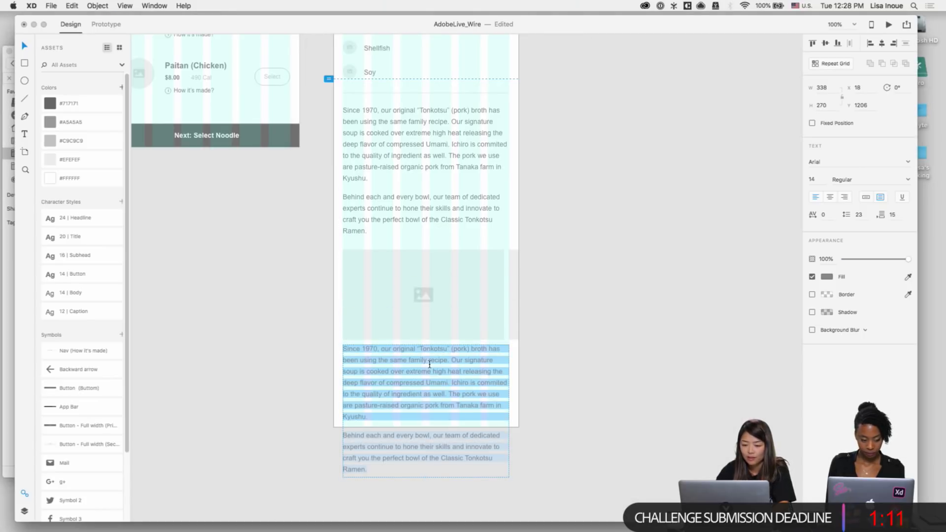
key(cmd+v)
key(Escape)
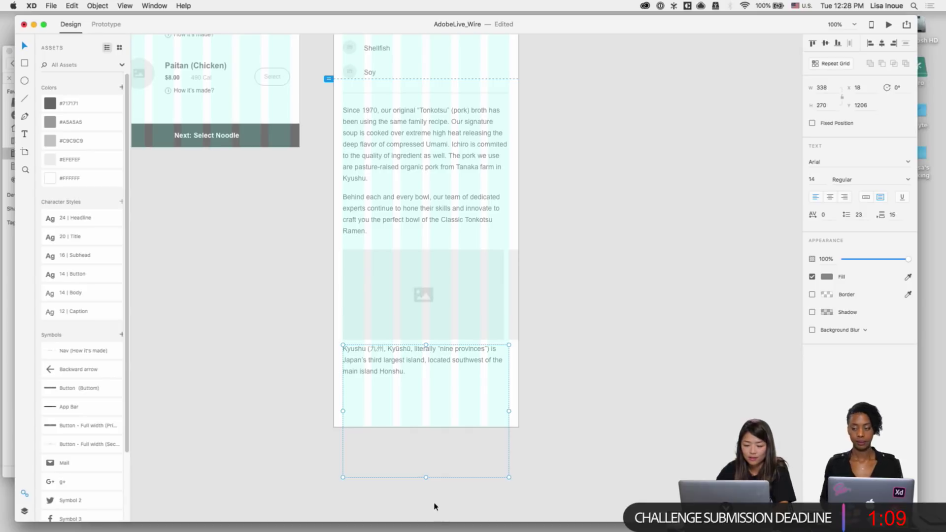
Step: Resize the Kyushu text box to about 327 by 83 and apply the 12 | Caption character style
drag(426, 477, 422, 385)
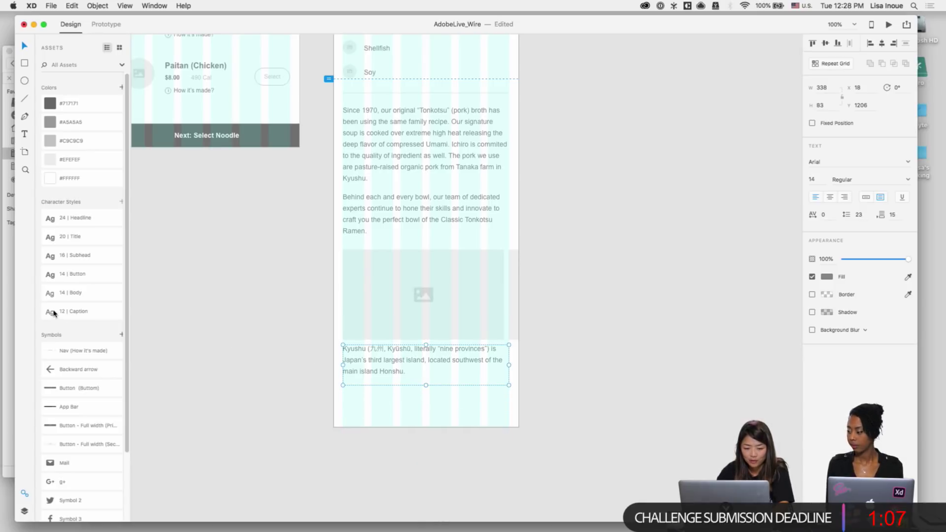
click(53, 314)
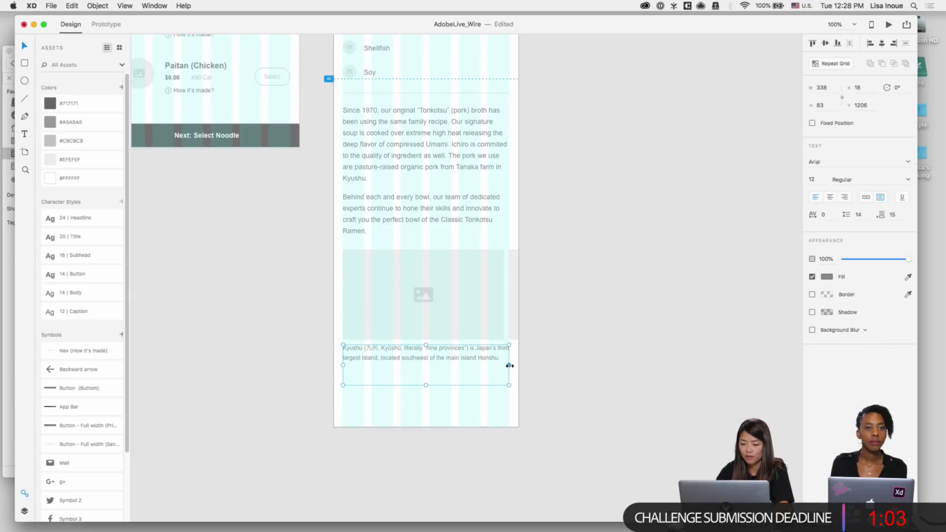
drag(510, 366, 504, 365)
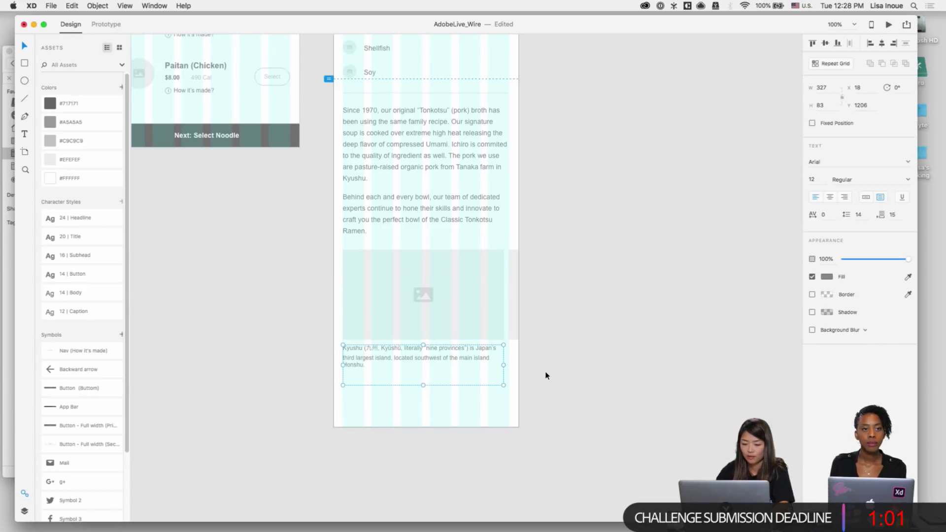
click(545, 375)
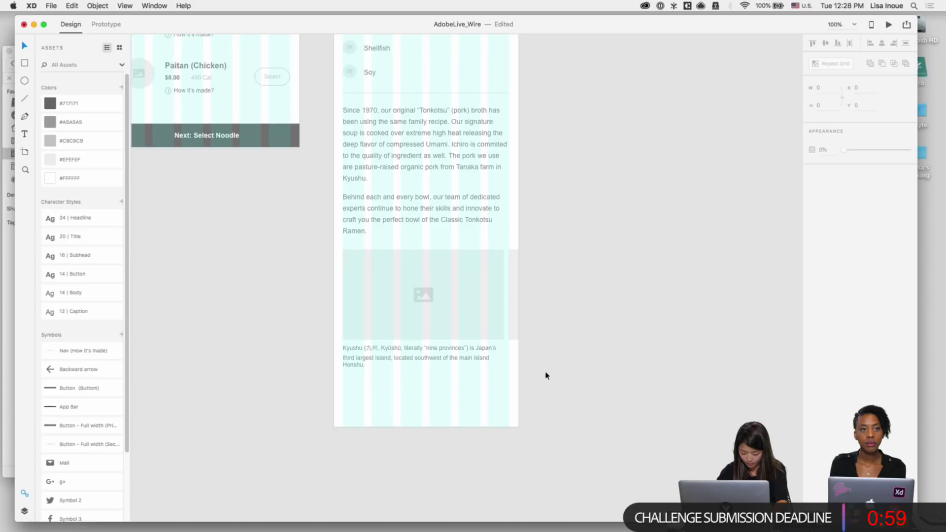
Step: Shorten the “How it’s Made?” artboard from its lower edge to trim the empty space below the Kyushu caption
scroll(545, 377, down, 3)
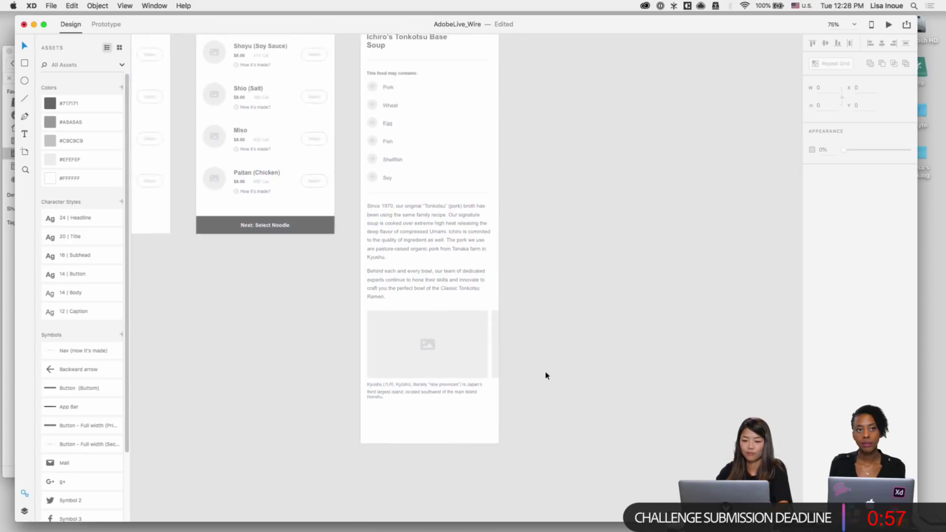
scroll(541, 359, up, 5)
click(391, 90)
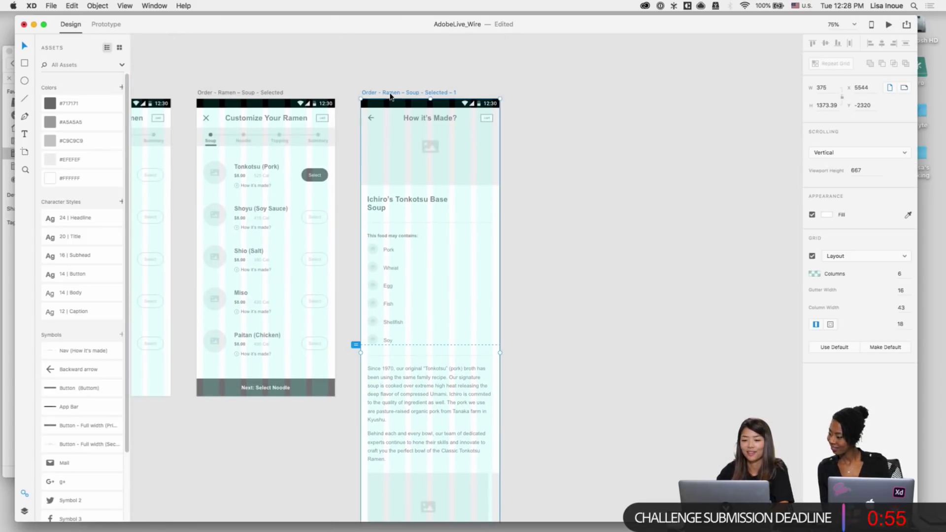
scroll(437, 345, down, 5)
drag(430, 438, 429, 407)
click(423, 439)
Step: Review the “How it's made?” link on the Customize Your Ramen screen and the upper part of the “How it’s Made?” screen
scroll(423, 440, up, 7)
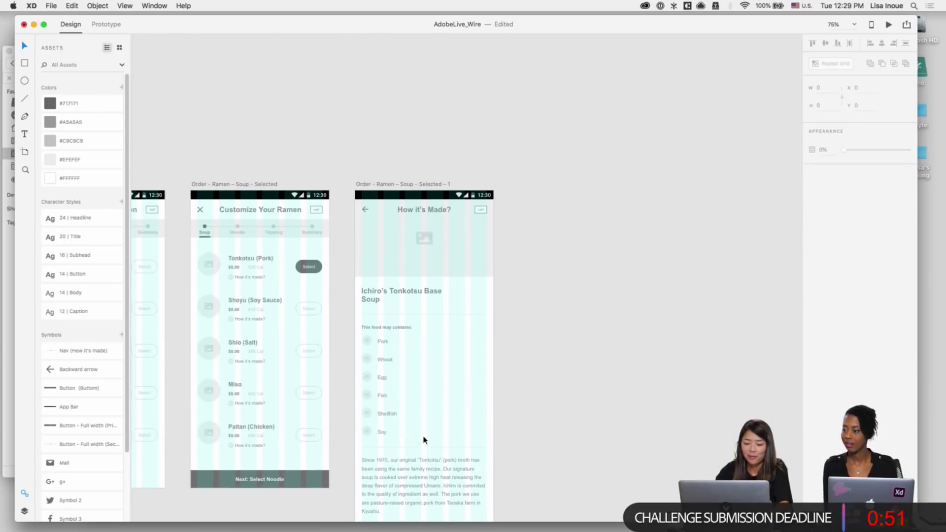
scroll(424, 440, up, 6)
scroll(424, 440, left, 5)
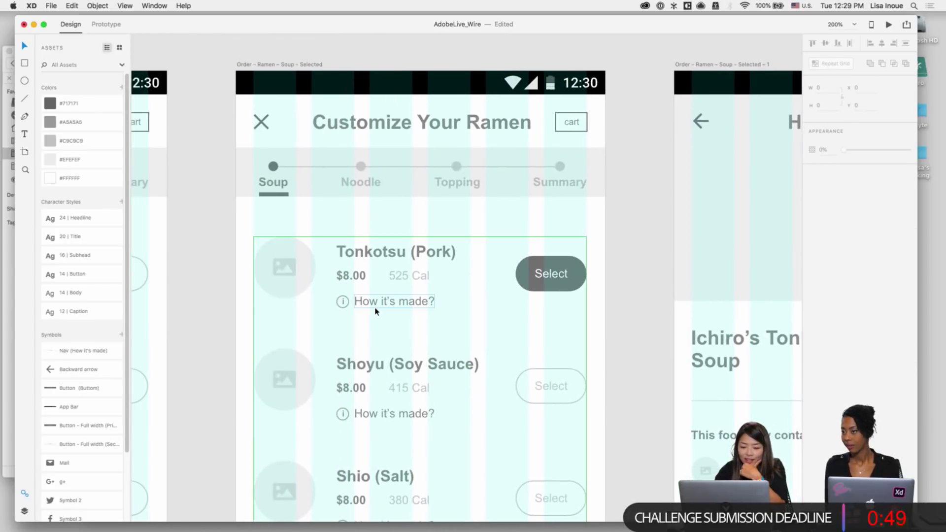
scroll(361, 306, left, 5)
scroll(472, 313, right, 3)
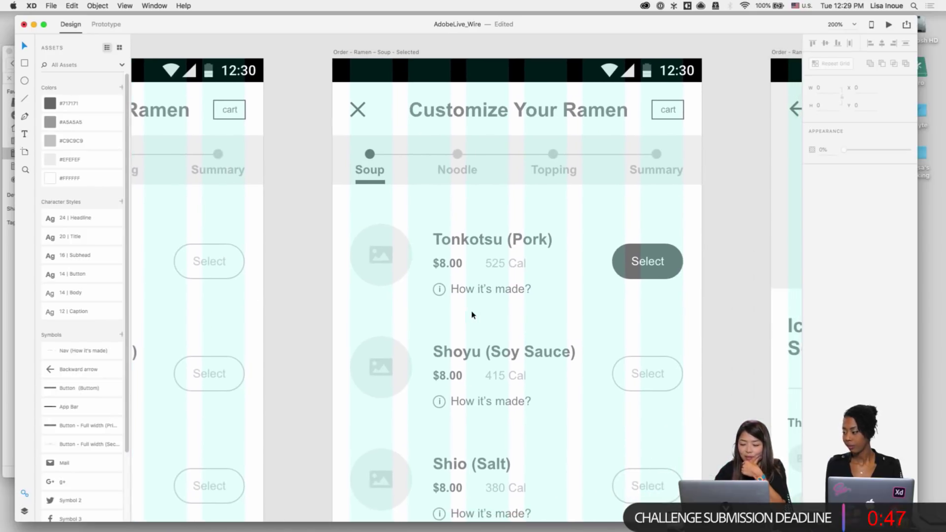
scroll(486, 295, right, 2)
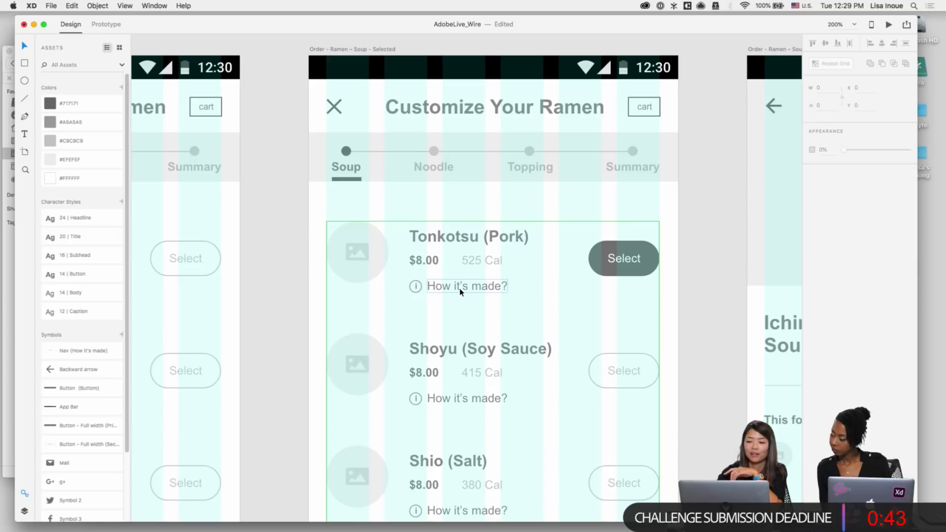
scroll(461, 292, right, 10)
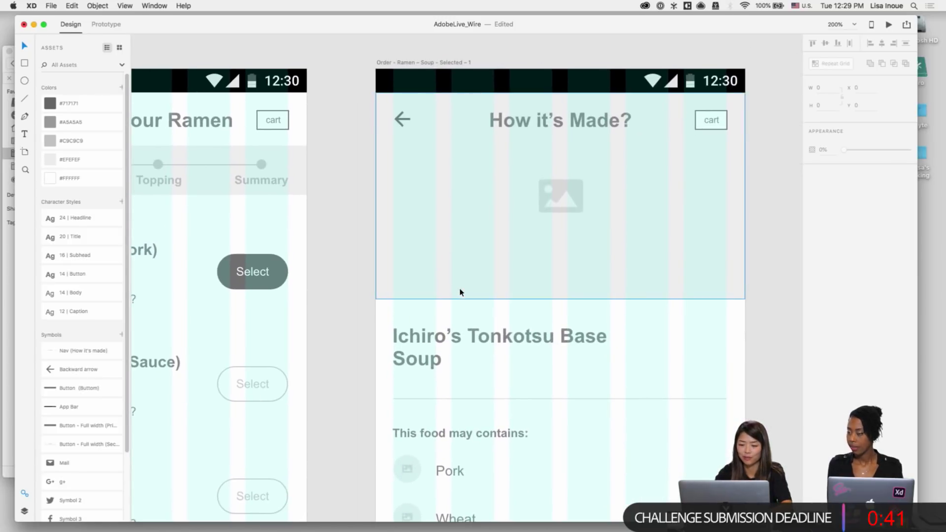
Step: Duplicate the “Order – Ramen – Soup” artboard and place the copy after the “How it’s Made?” screen
key(super+minus)
scroll(517, 290, down, 5)
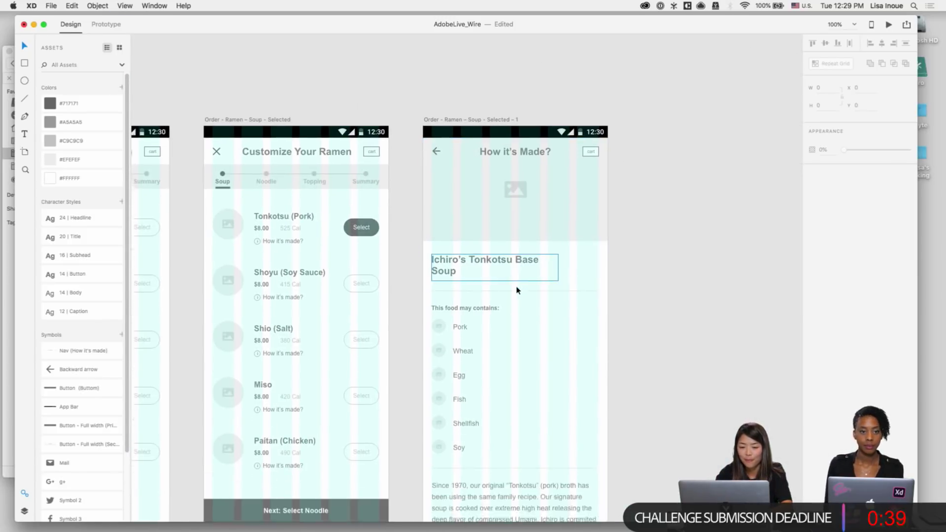
scroll(517, 290, down, 8)
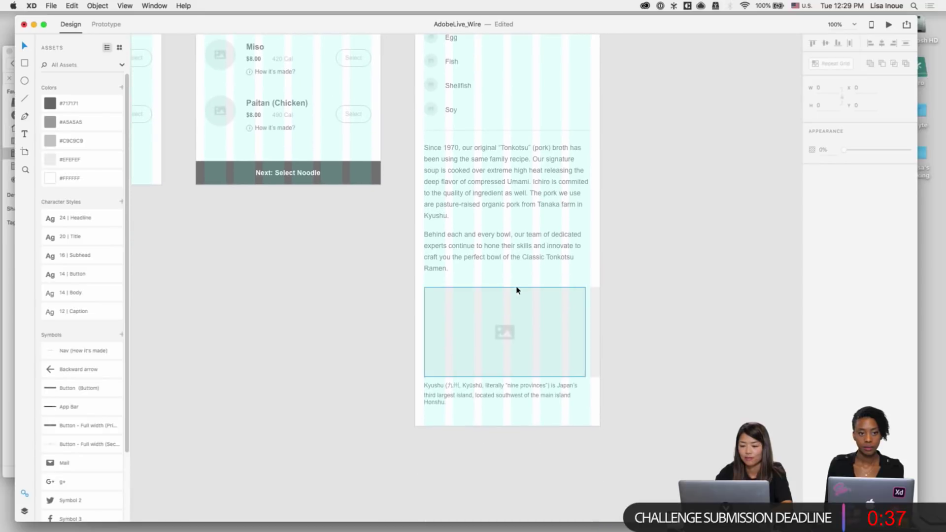
scroll(516, 290, up, 10)
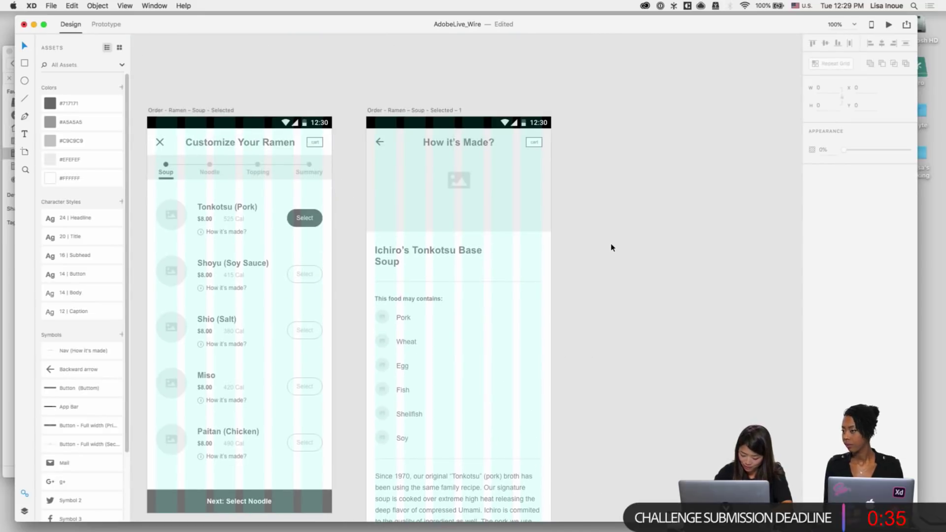
scroll(611, 248, left, 3)
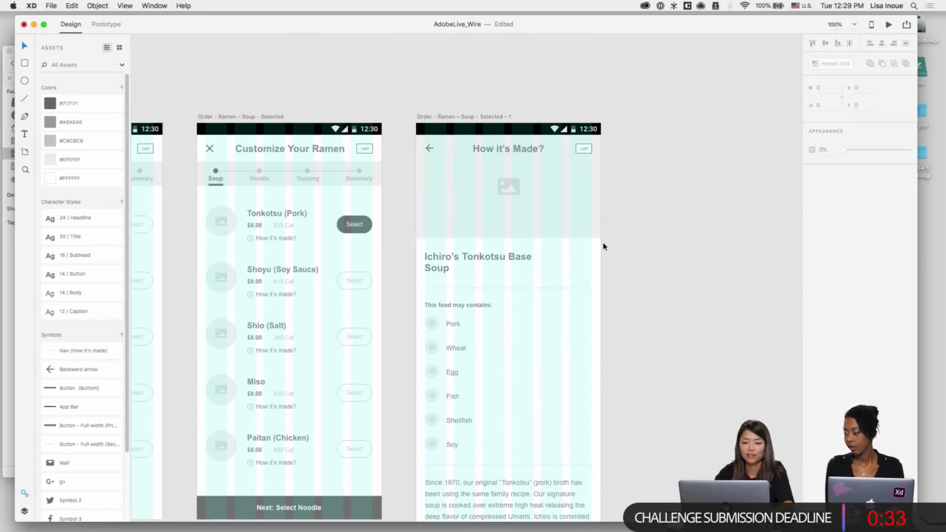
key(super+minus)
click(204, 168)
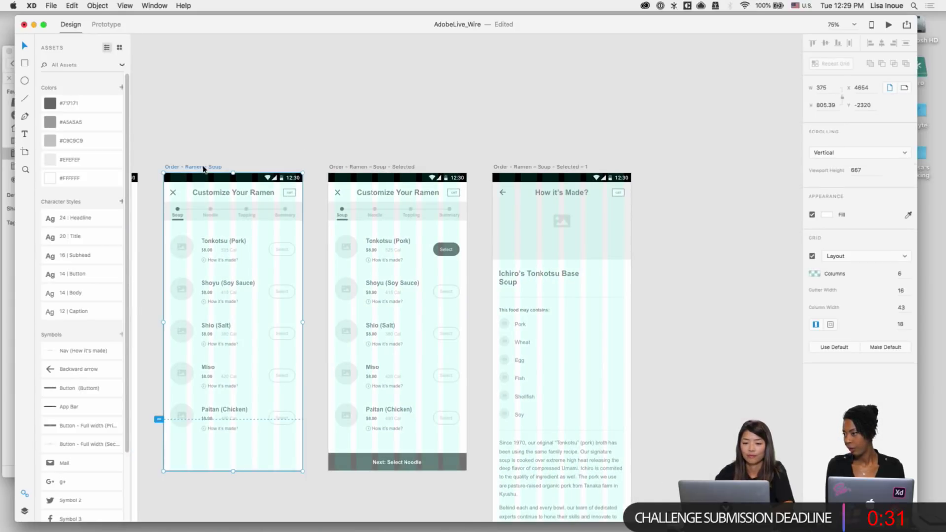
drag(364, 168, 682, 167)
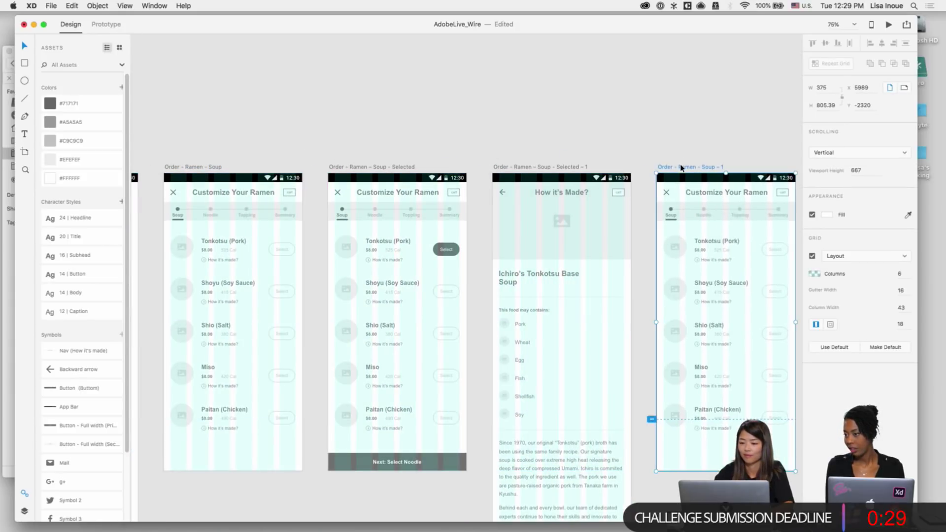
click(662, 142)
Step: Rename the duplicated artboard as “Order – Ramen – Noodle”
scroll(661, 143, right, 1)
scroll(661, 143, up, 3)
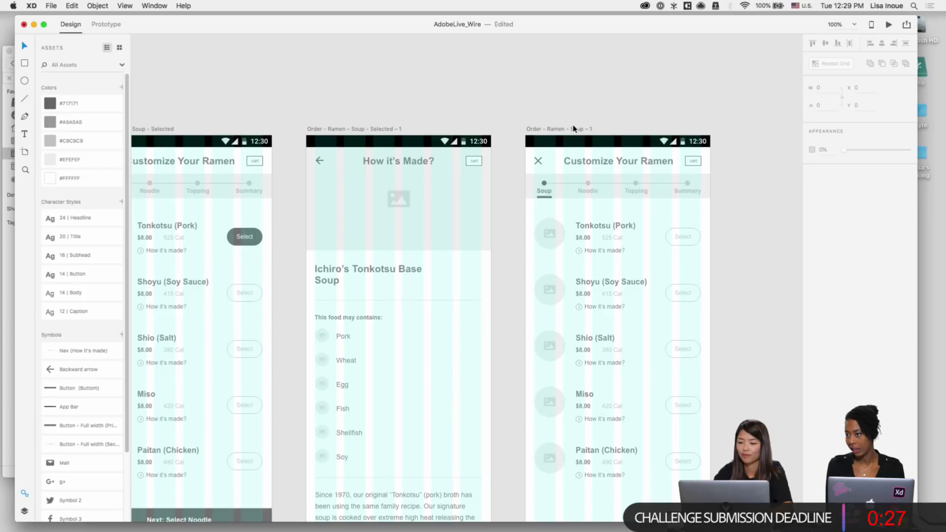
double_click(576, 129)
key(Right)
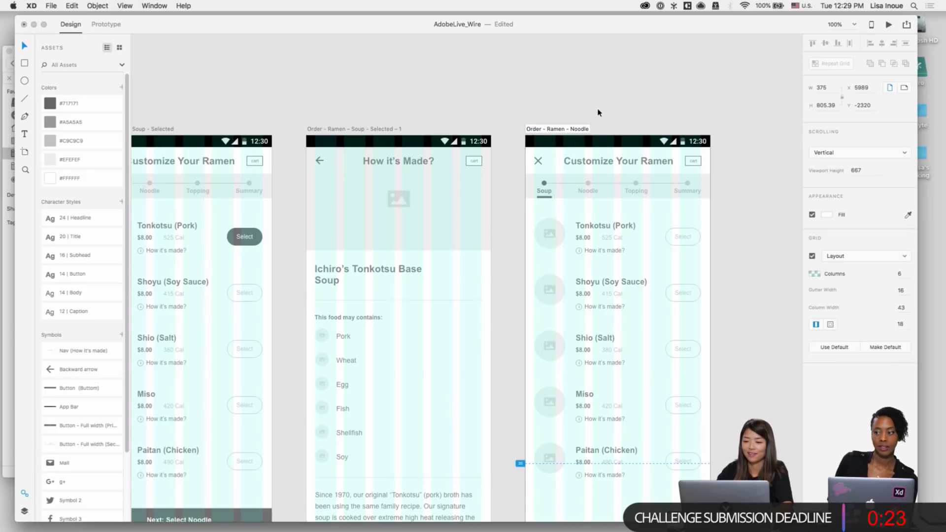
key(Return)
Step: Fill the Noodle dot in the new screen's progress bar with the dark gray #717171
scroll(598, 112, right, 2)
scroll(598, 112, up, 3)
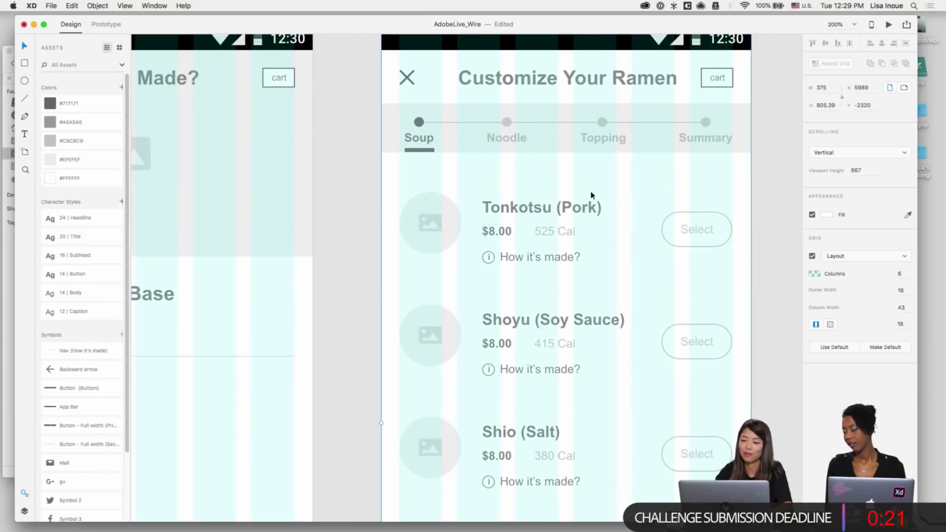
scroll(592, 195, up, 2)
scroll(591, 196, right, 2)
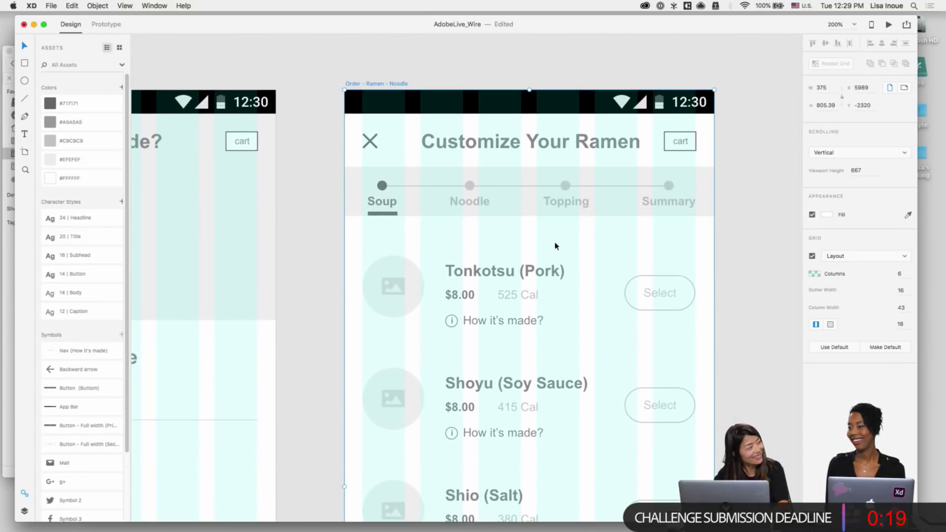
scroll(556, 246, up, 3)
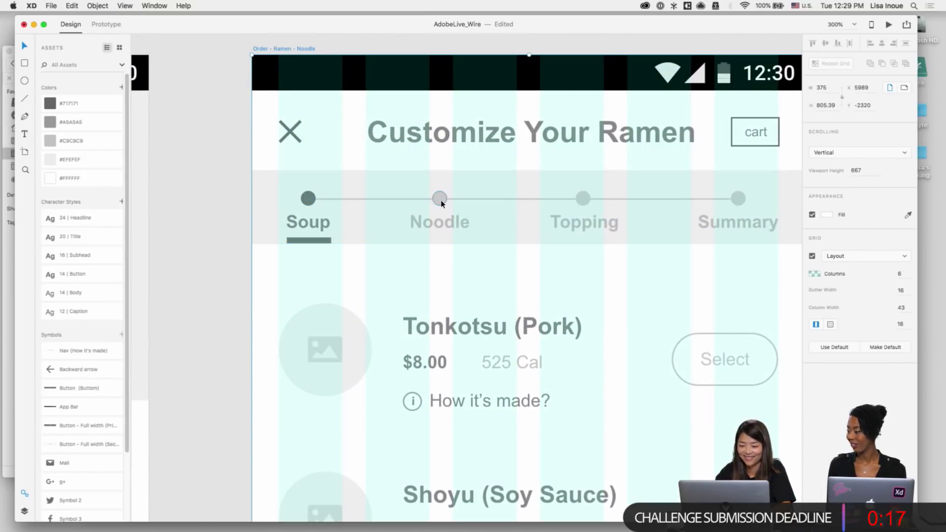
double_click(441, 201)
click(828, 169)
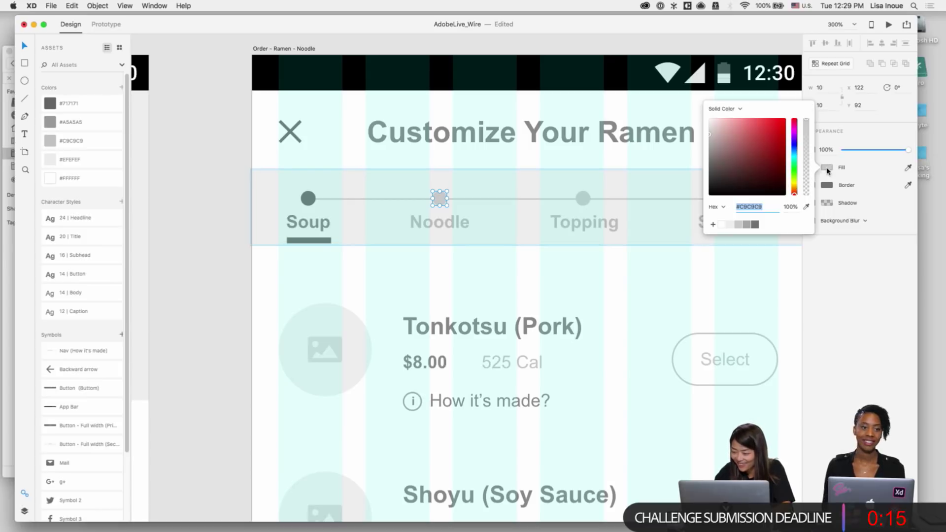
click(757, 226)
click(432, 183)
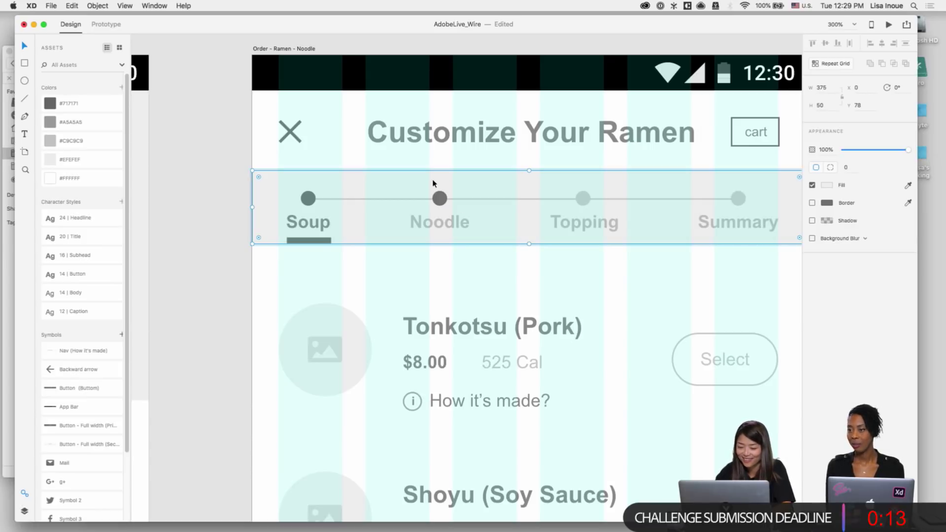
Step: Fill the Soup dot in the progress bar with the light gray #C9C9C9
double_click(306, 200)
click(828, 168)
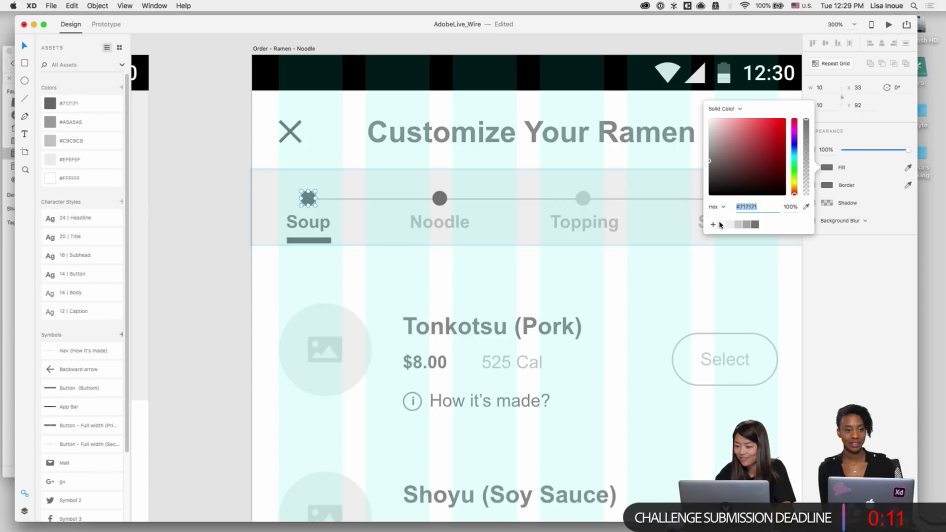
click(738, 226)
click(443, 254)
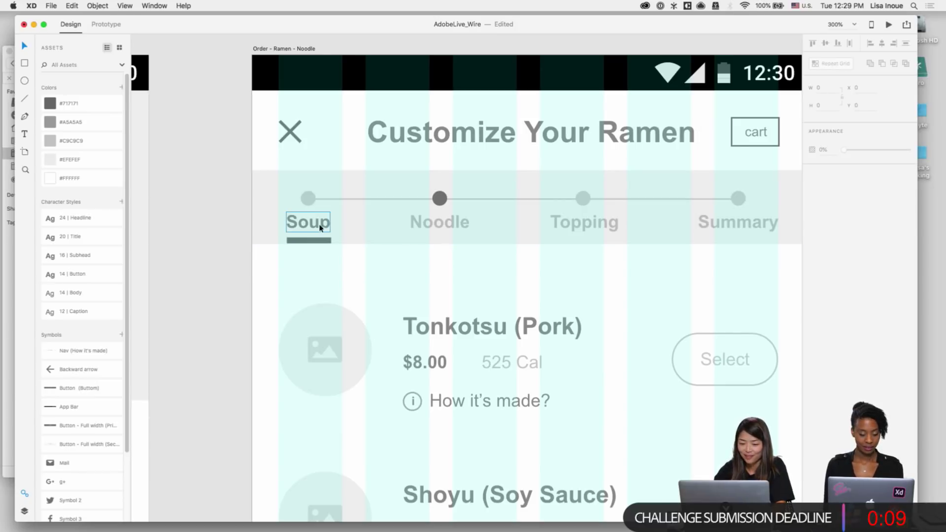
Step: Set the Soup label's opacity to 50% and the Noodle label's opacity to 100%
click(314, 225)
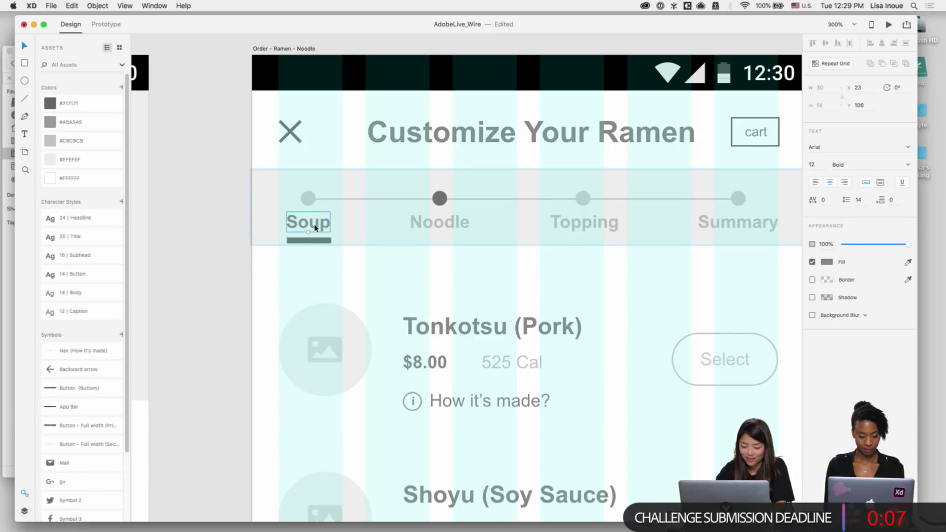
key(5)
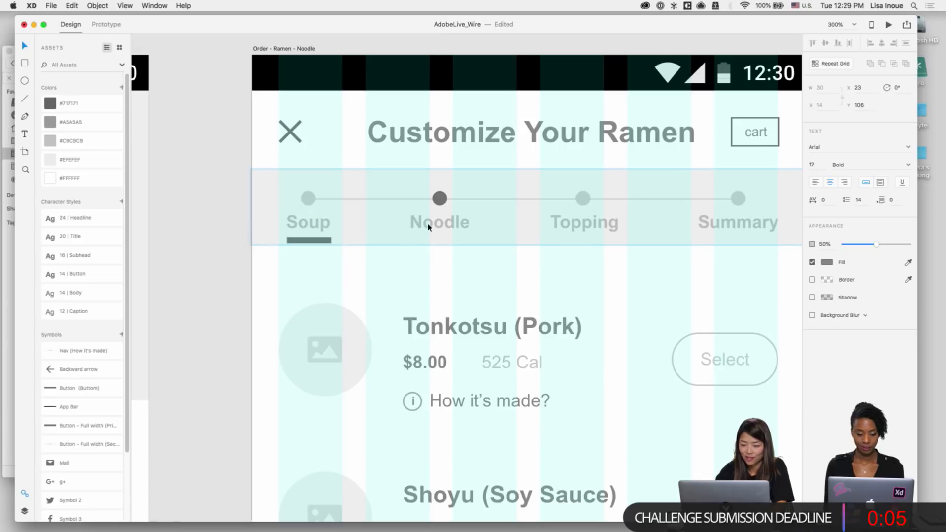
click(440, 226)
key(0)
Step: Move the active-step underline from Soup to beneath the Noodle label and widen it to match the label
click(310, 241)
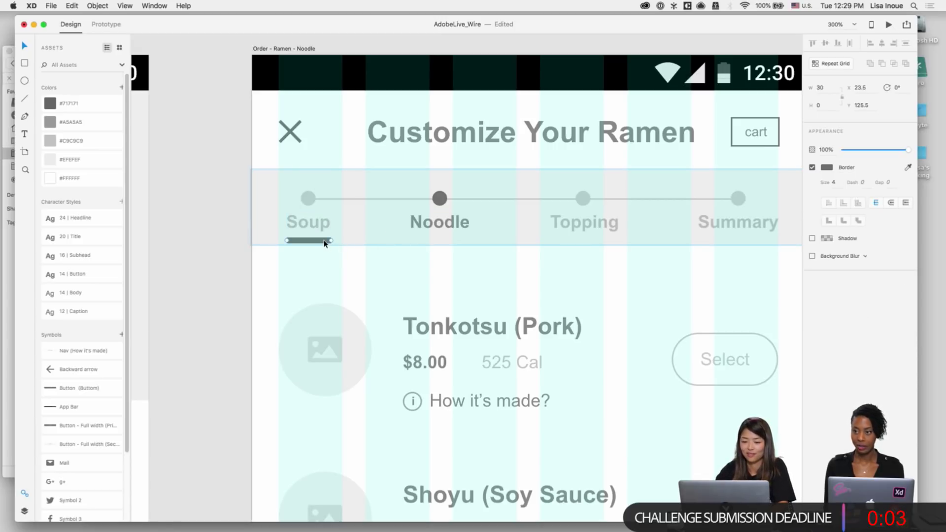
drag(311, 241, 435, 241)
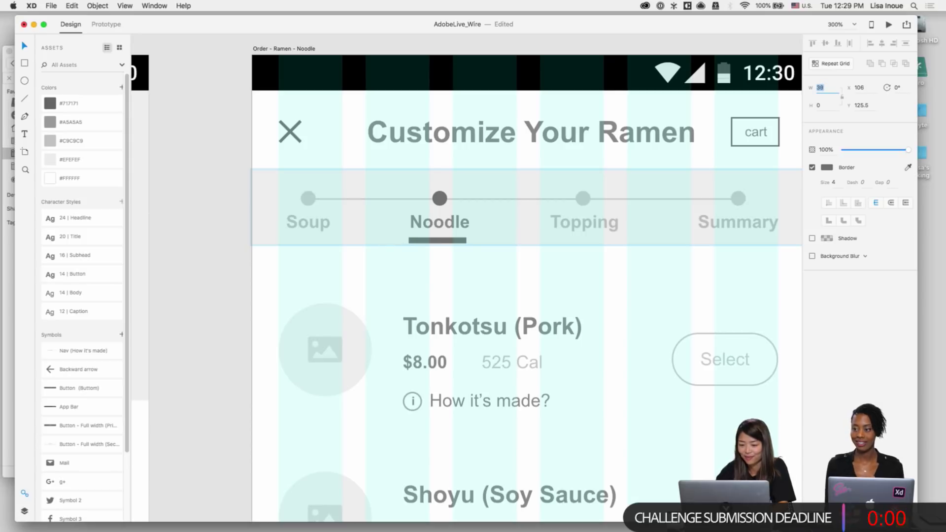
click(631, 270)
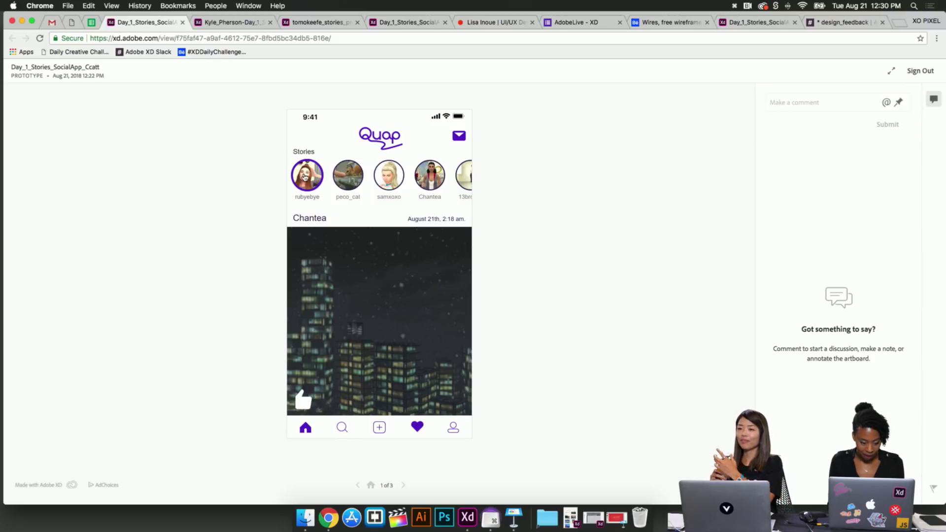
Step: In the shared Quap social app prototype in Chrome, repeatedly open the first story, advance through its two screens, and return to the home feed
click(305, 177)
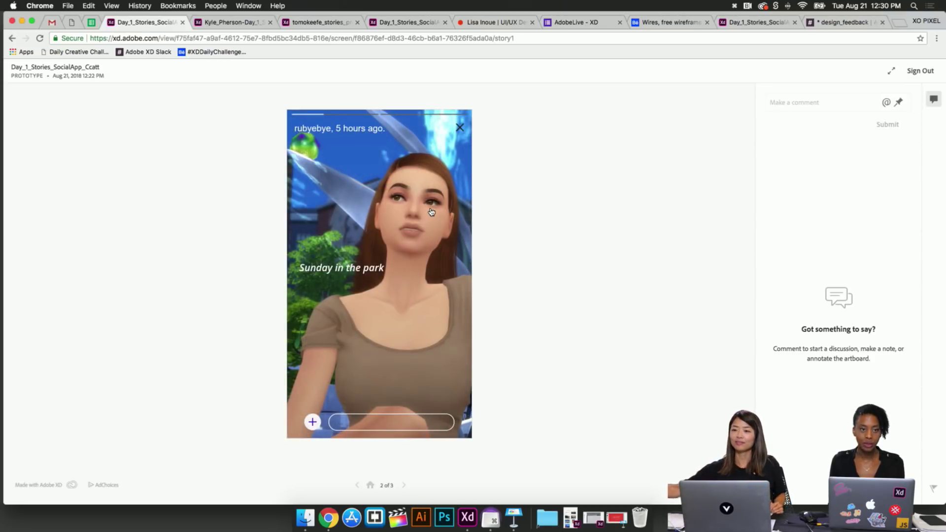
click(442, 247)
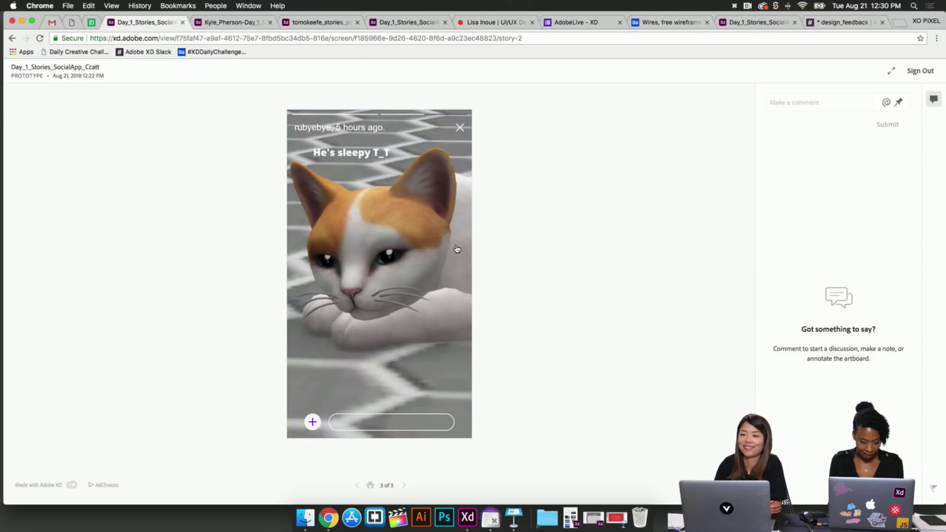
click(458, 249)
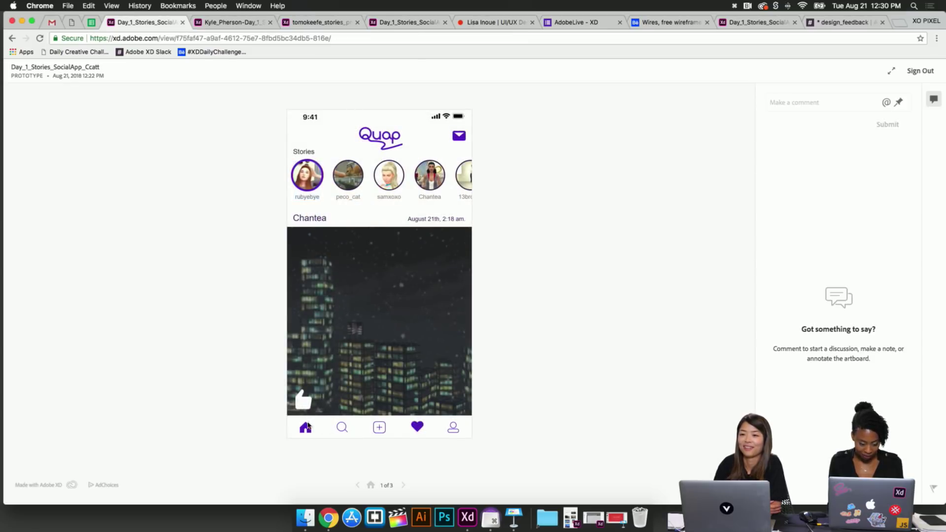
click(320, 175)
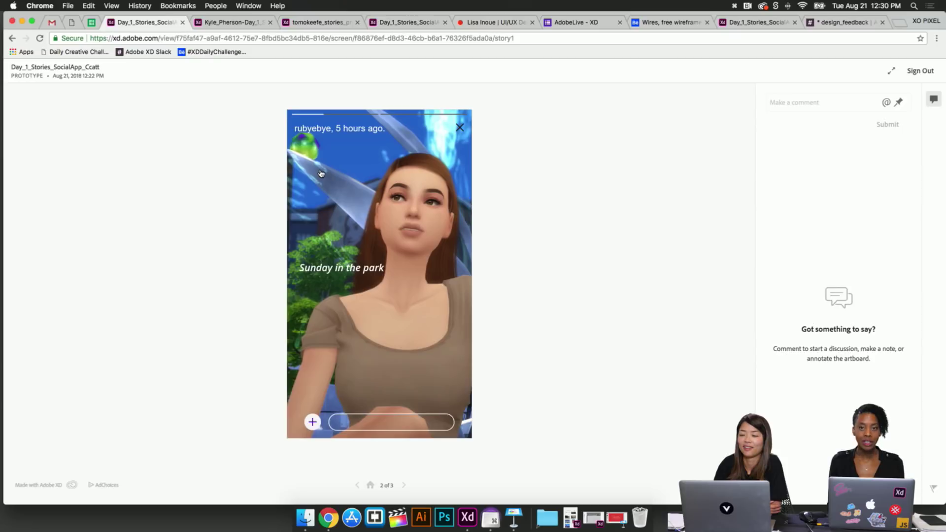
click(388, 193)
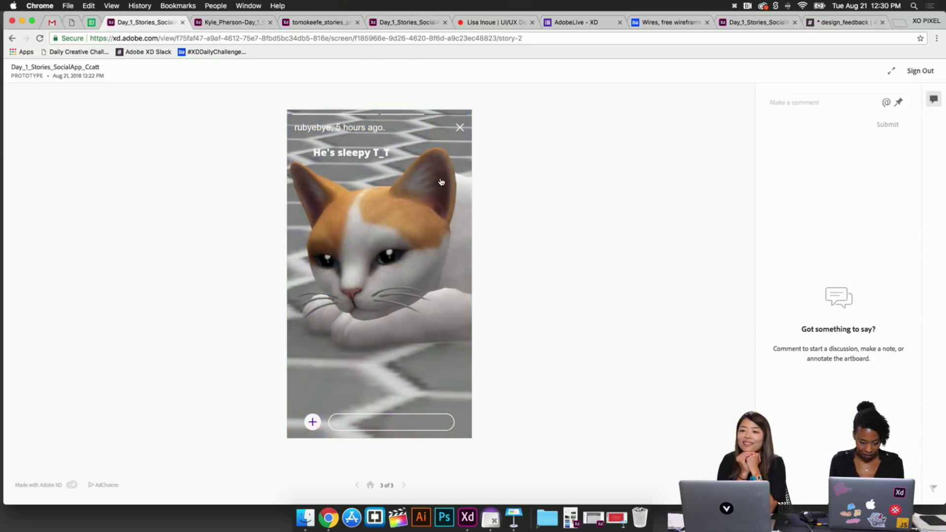
click(456, 130)
click(320, 177)
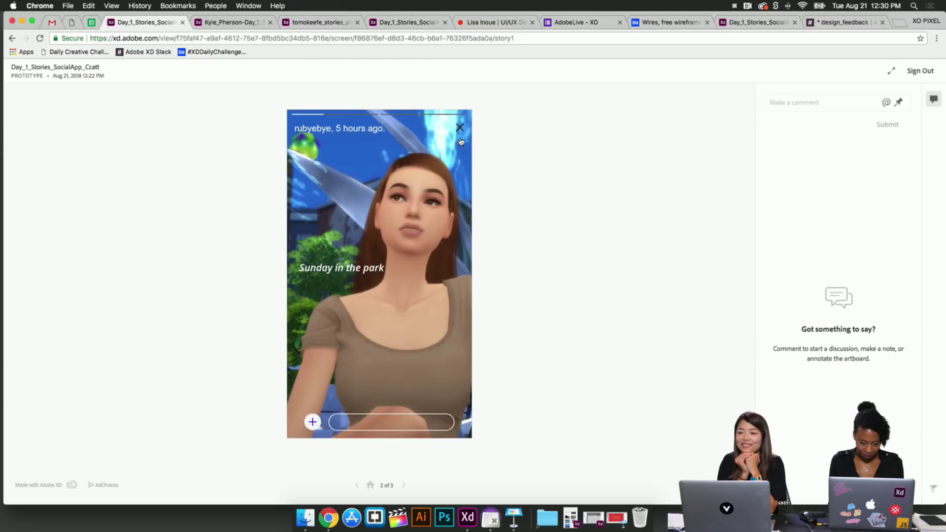
click(427, 188)
click(459, 129)
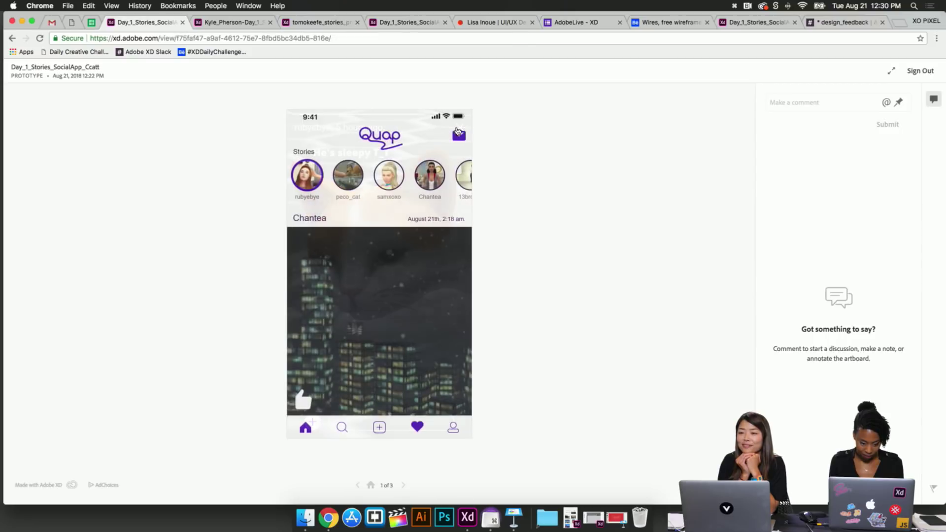
click(307, 174)
click(336, 189)
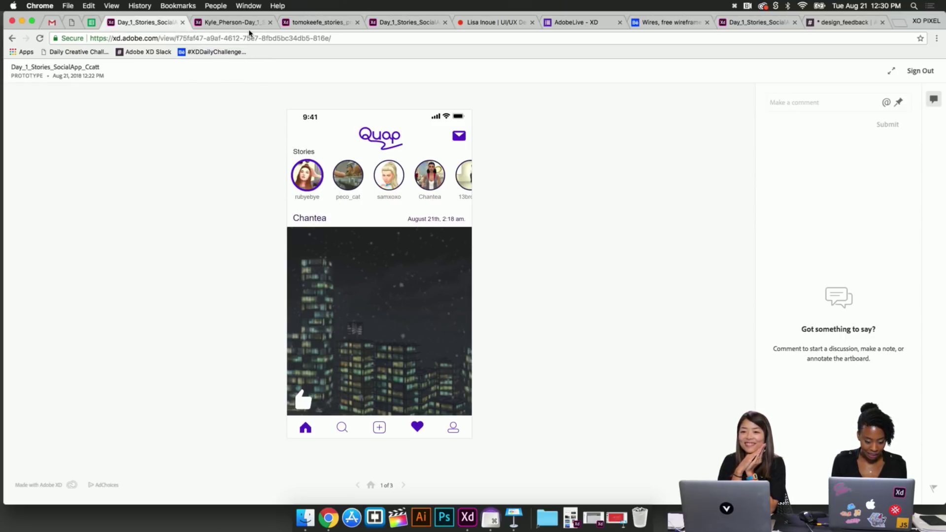
Step: Switch to the shared Staffbook prototype, open a story from the home feed, and go back and forth between its two story screens
click(234, 22)
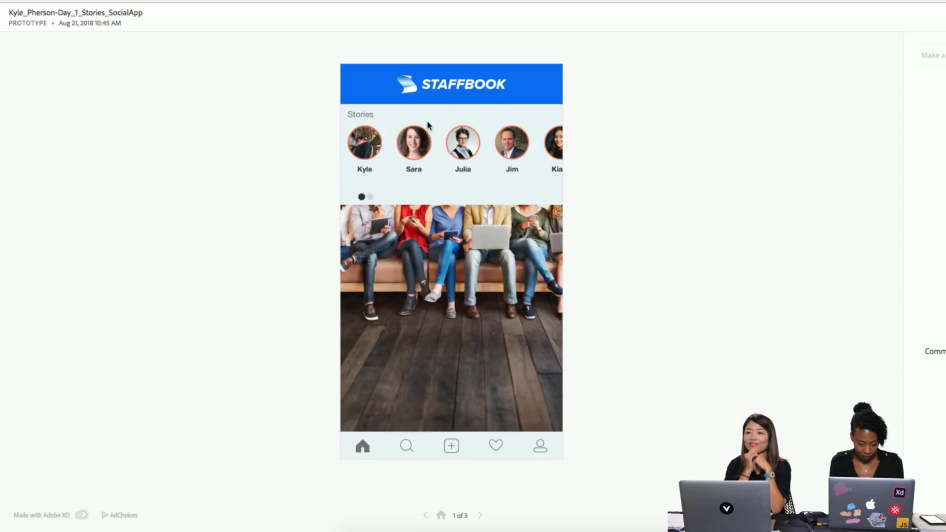
click(411, 140)
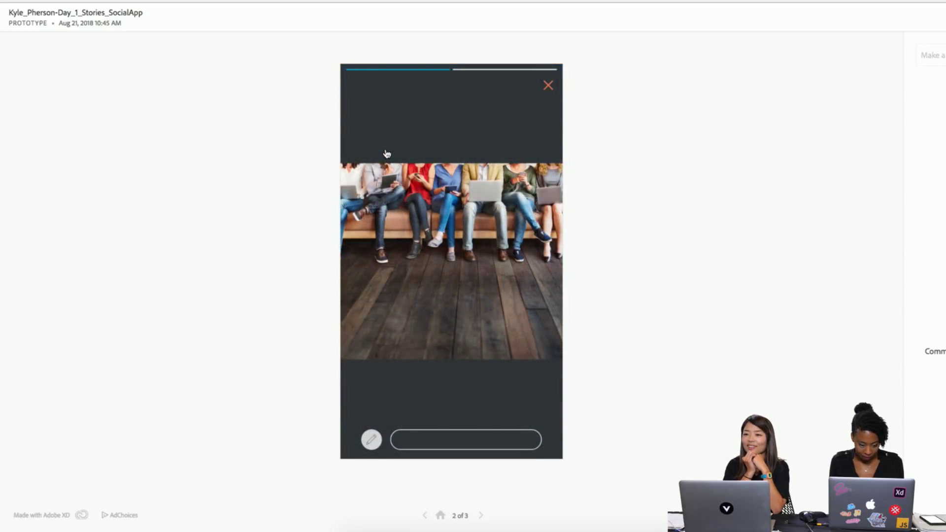
click(526, 210)
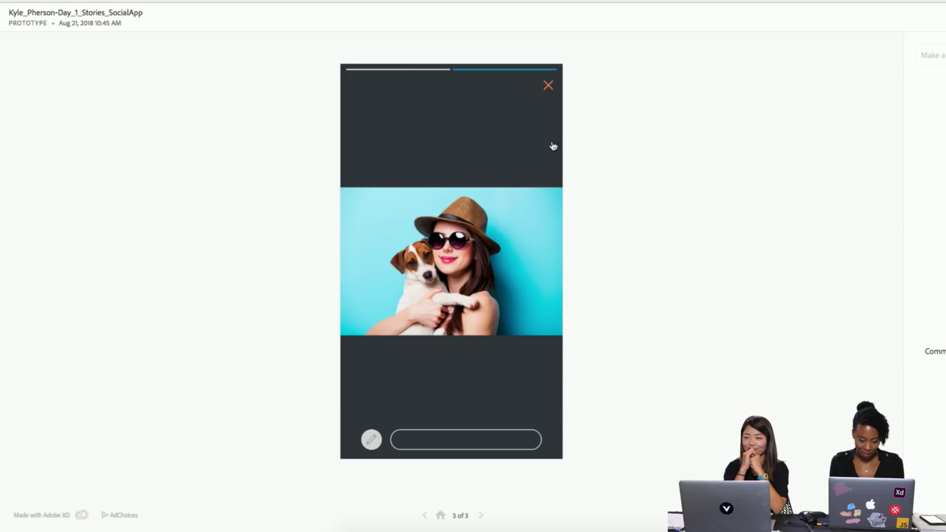
click(533, 155)
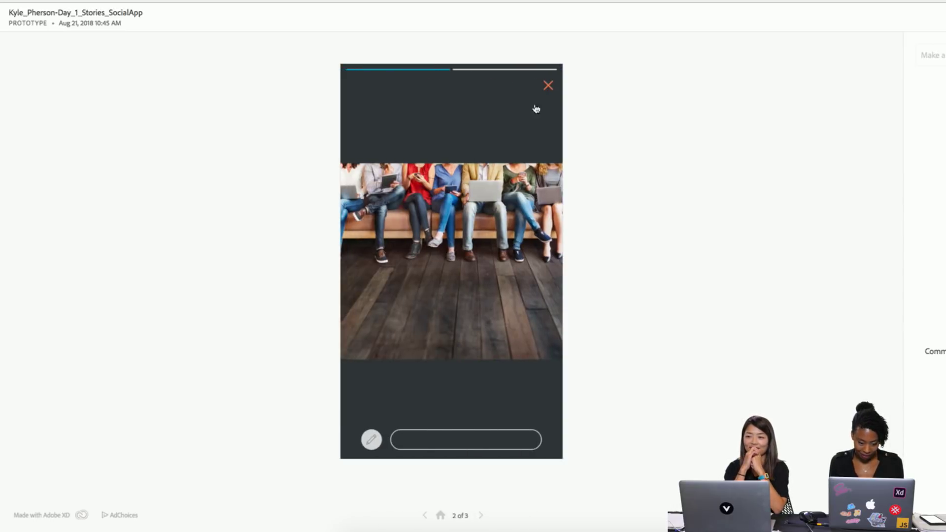
click(537, 130)
click(537, 147)
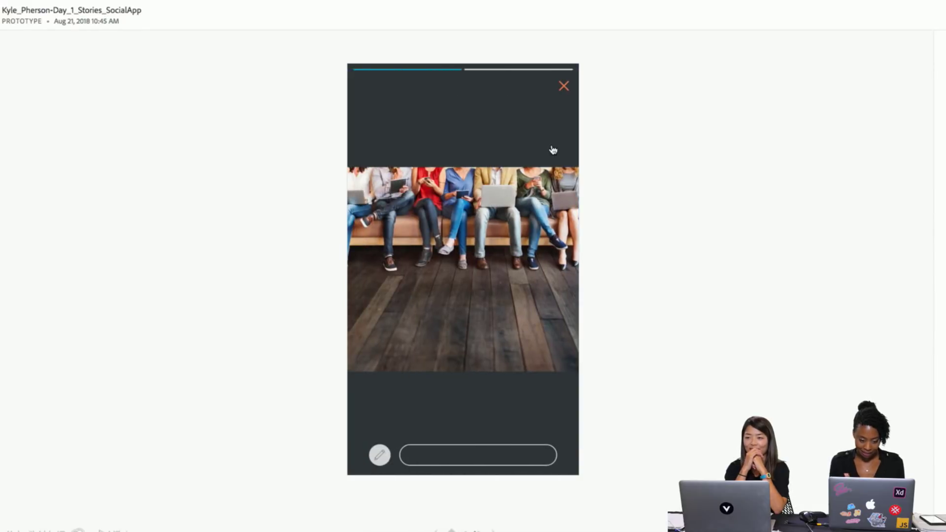
click(564, 157)
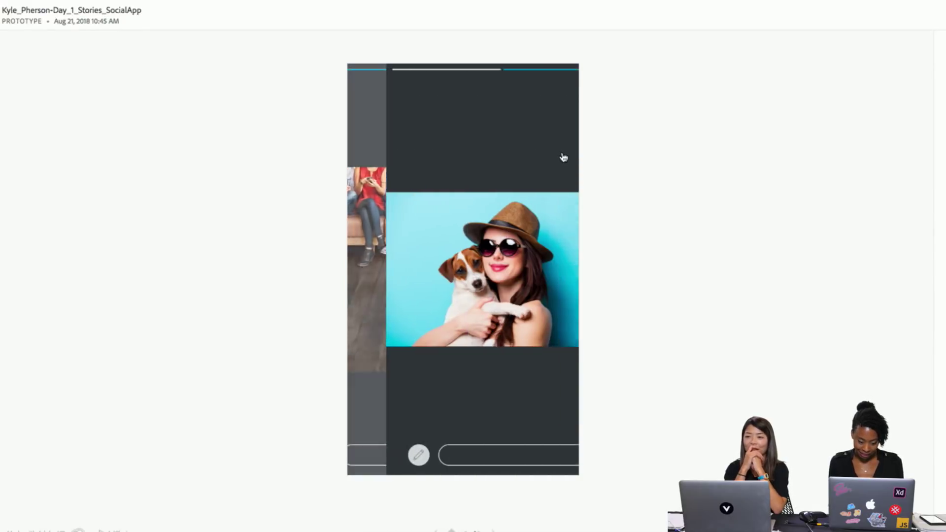
click(542, 133)
click(534, 118)
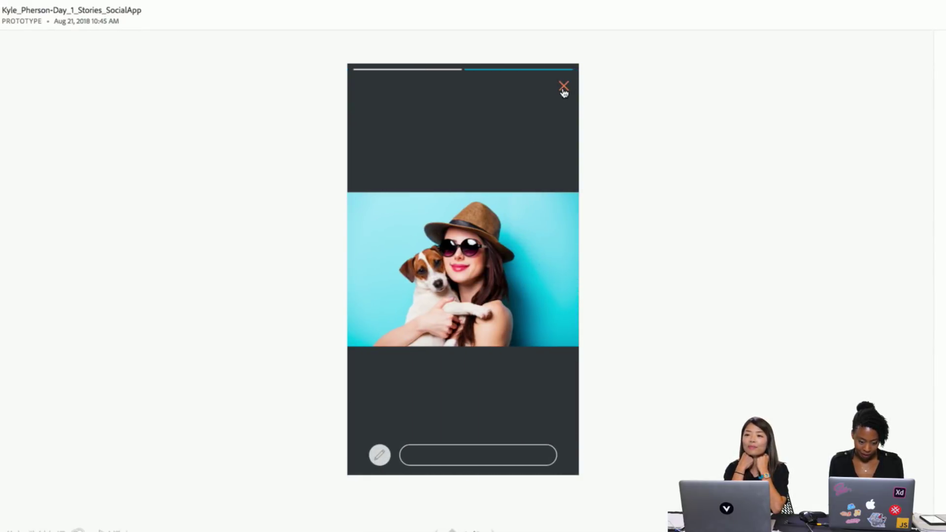
Step: Close the Staffbook story, reopen it from the home feed, page between its two screens, and return to the feed
click(563, 86)
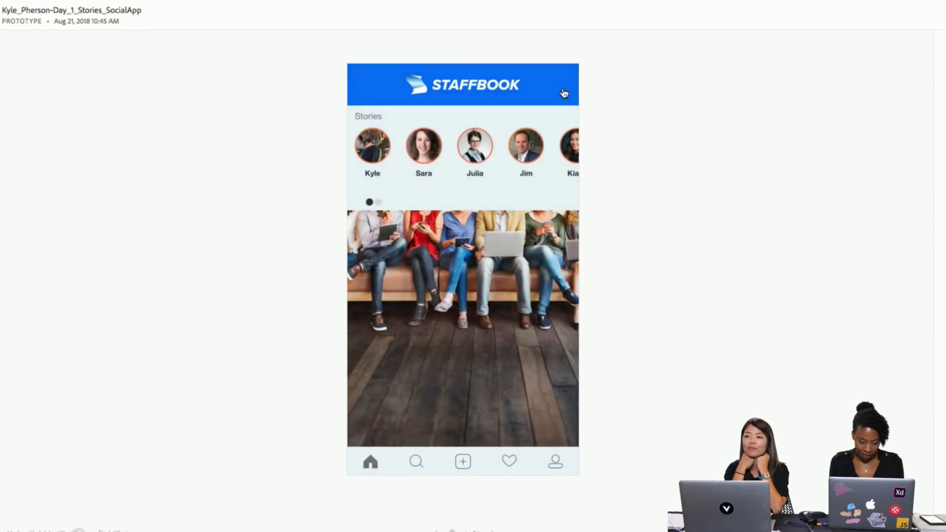
click(371, 461)
click(424, 278)
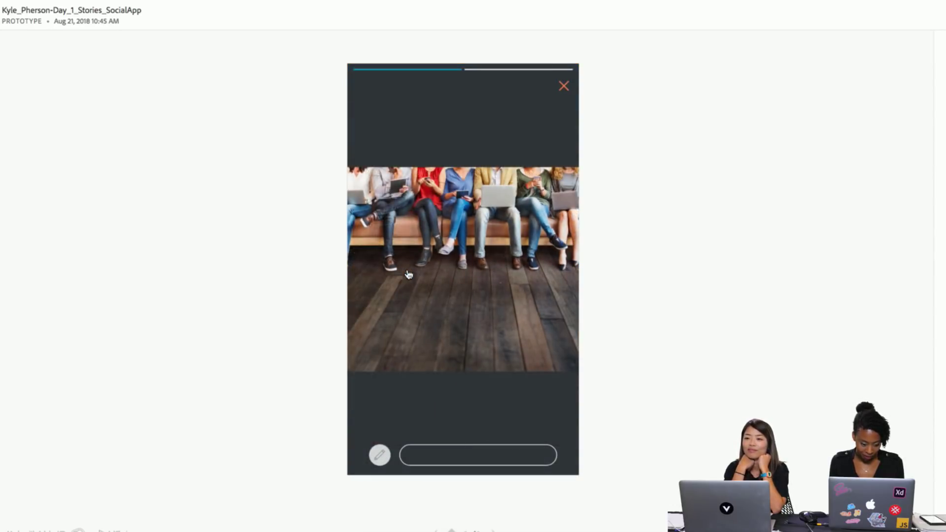
click(507, 137)
click(395, 114)
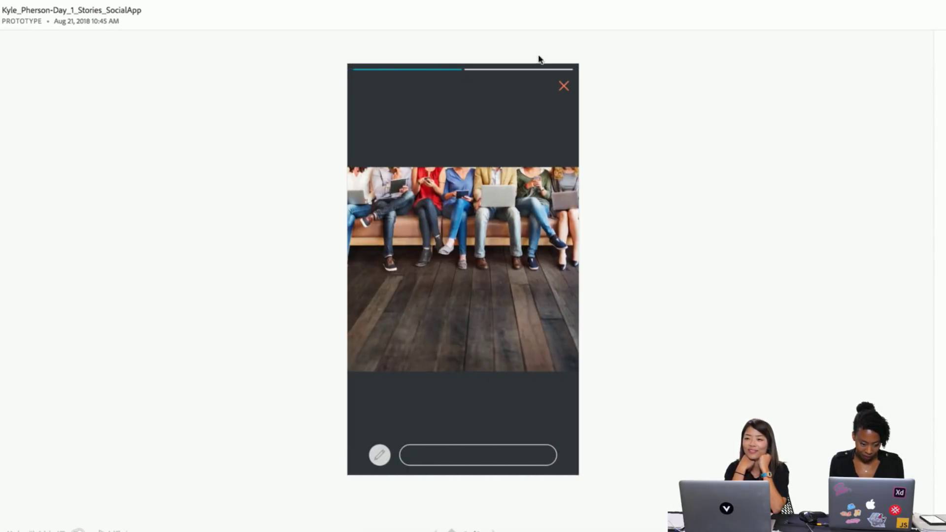
click(562, 87)
click(403, 122)
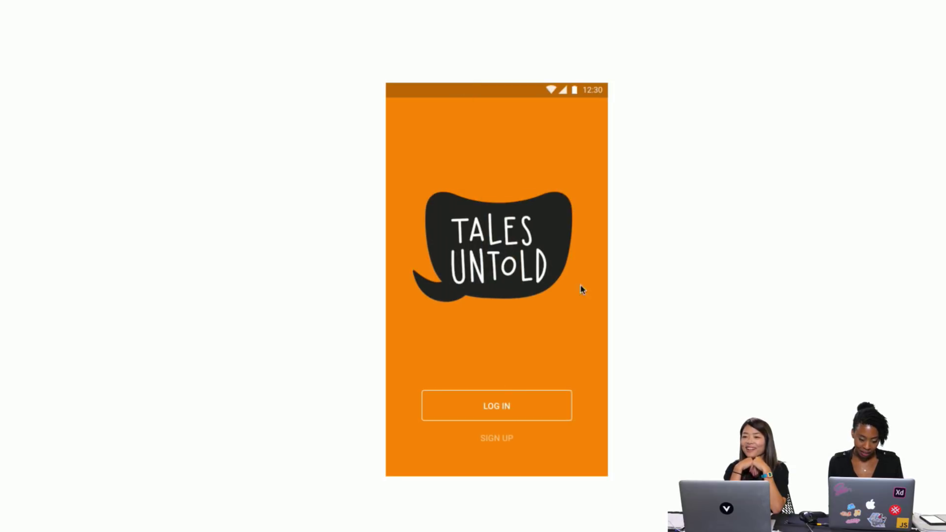
Step: Switch to the shared Tales Untold prototype, log in, and examine the home feed's posts beneath the fixed stories header
click(560, 274)
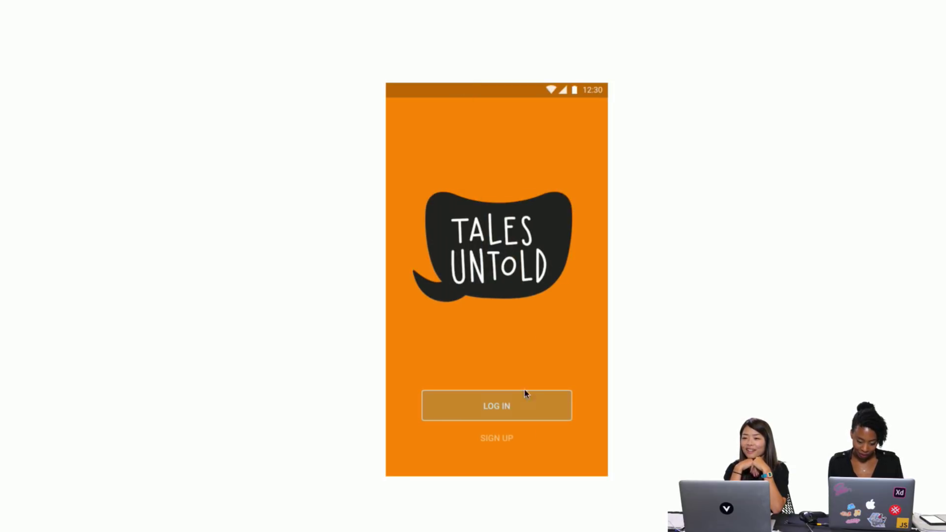
click(506, 413)
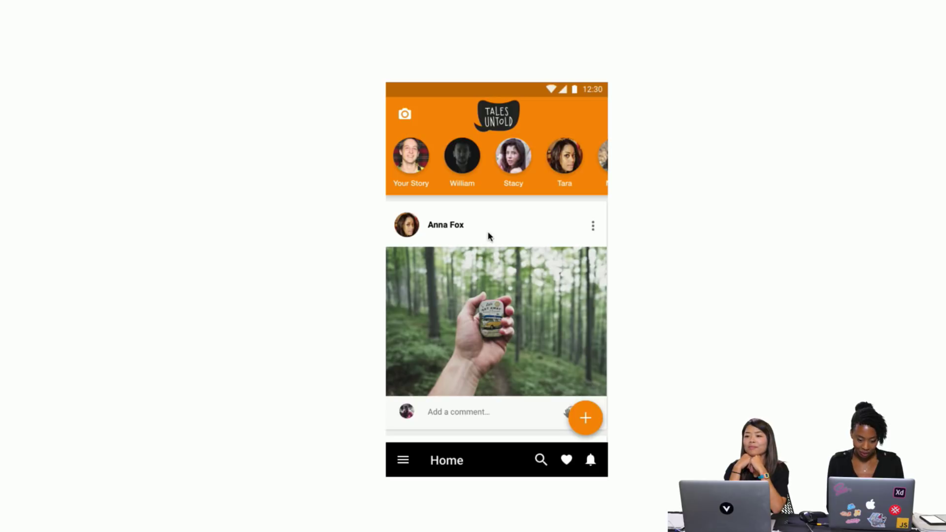
scroll(448, 316, down, 10)
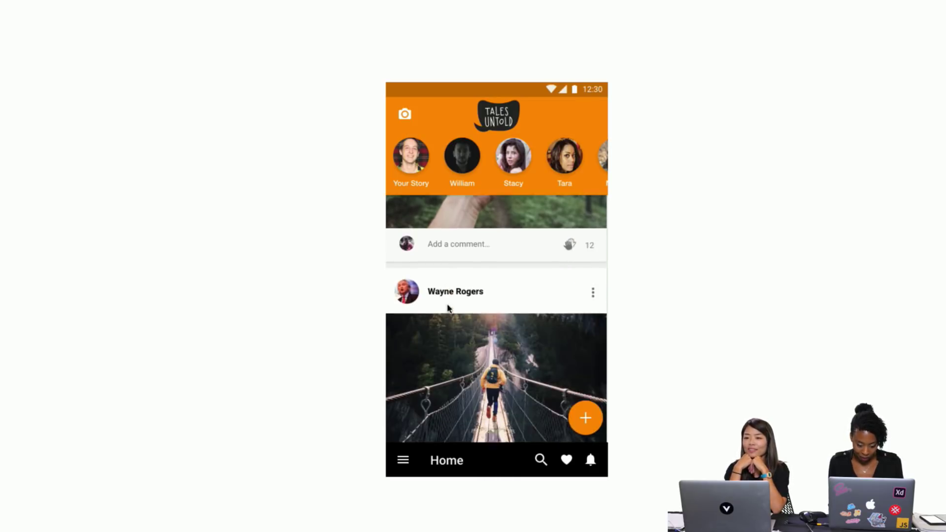
scroll(458, 264, up, 10)
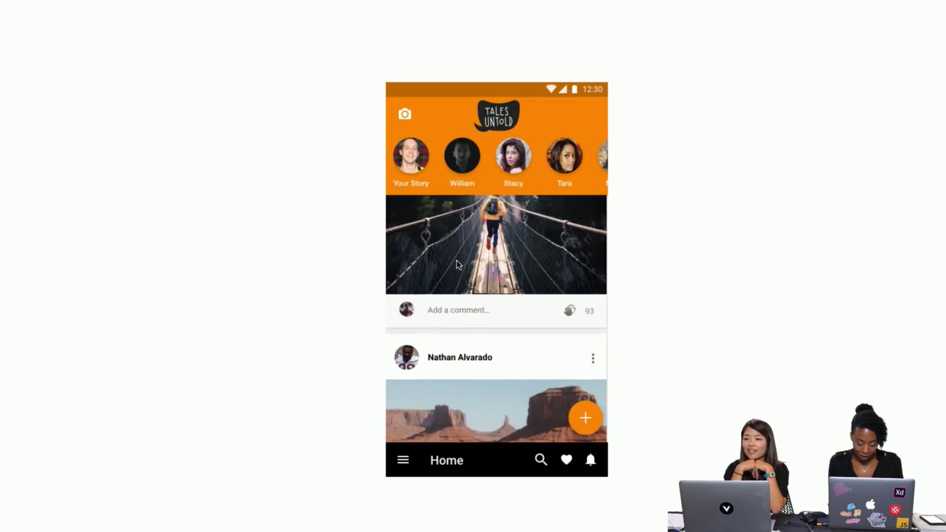
scroll(457, 265, down, 15)
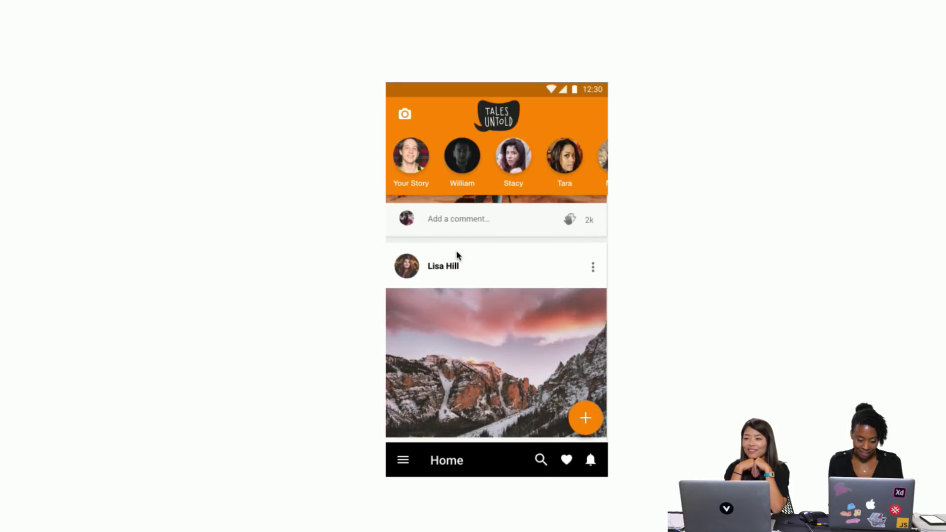
scroll(456, 286, up, 10)
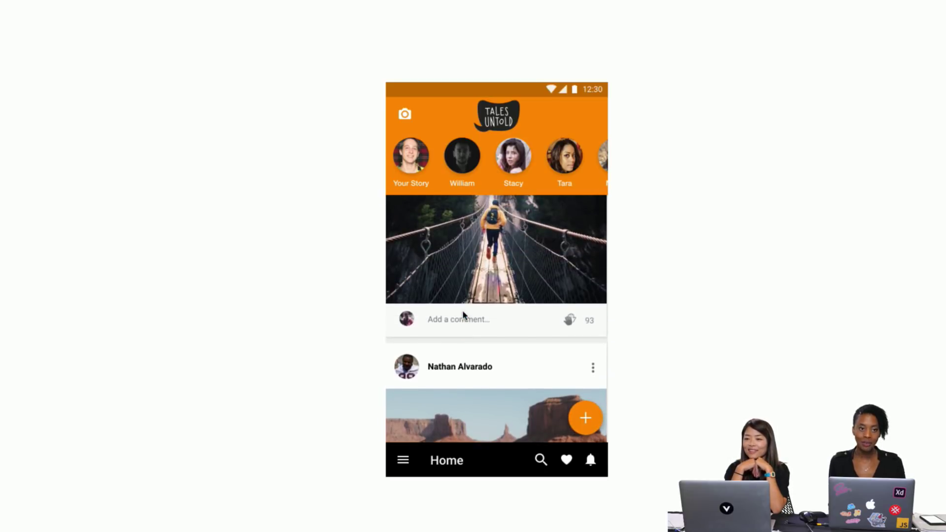
scroll(463, 310, up, 5)
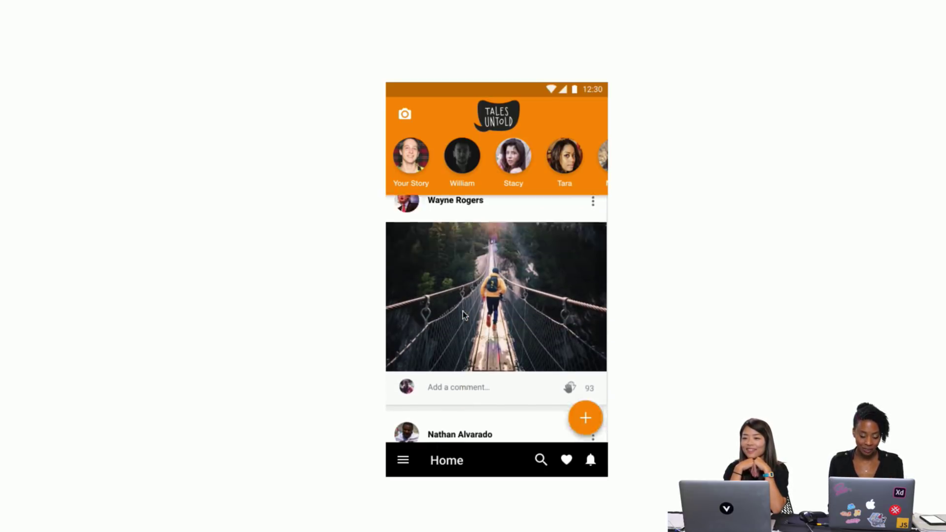
scroll(463, 312, down, 3)
scroll(463, 312, down, 10)
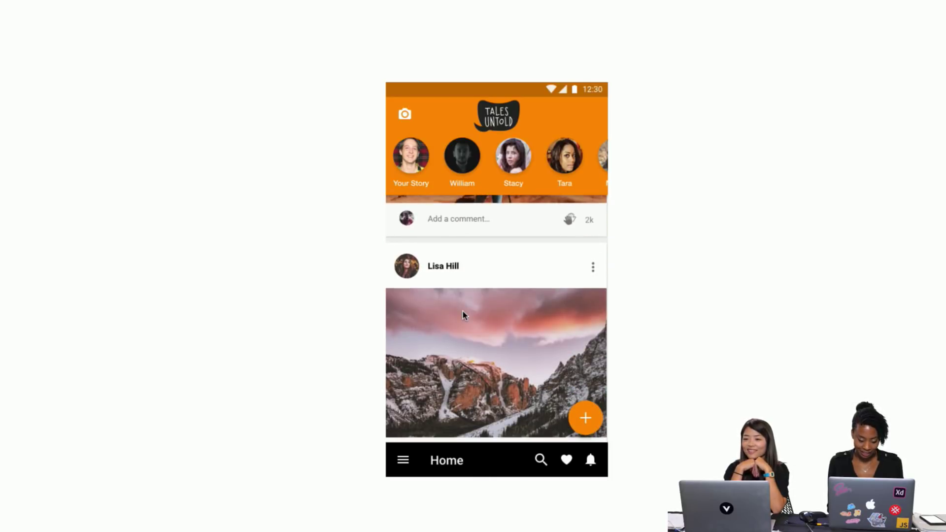
scroll(463, 312, up, 12)
scroll(501, 271, down, 12)
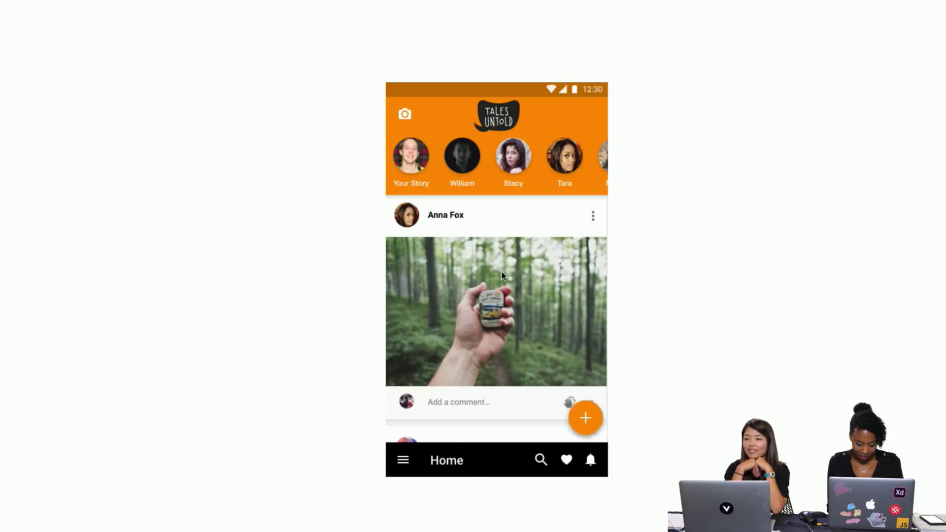
scroll(501, 271, up, 12)
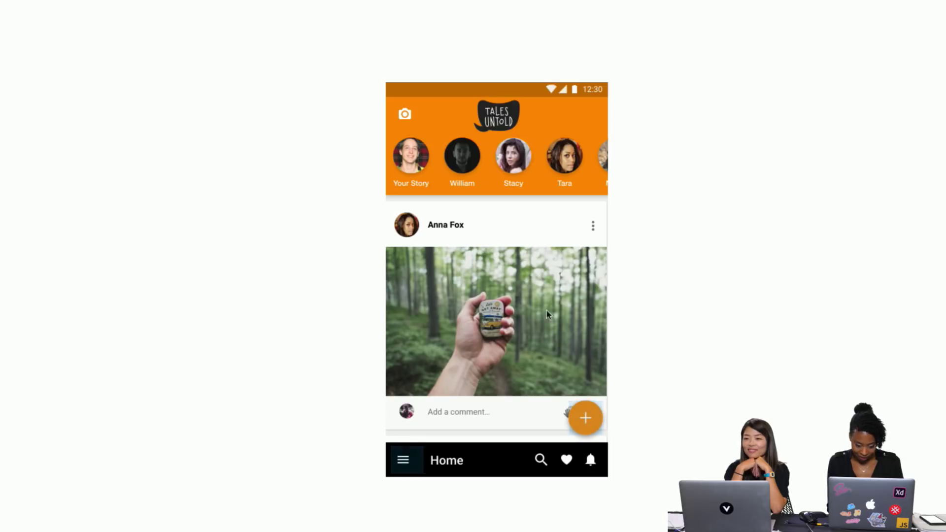
Step: Bring up the Take Photo or Video options in Tales Untold, dismiss them, and examine the following feed post
click(586, 419)
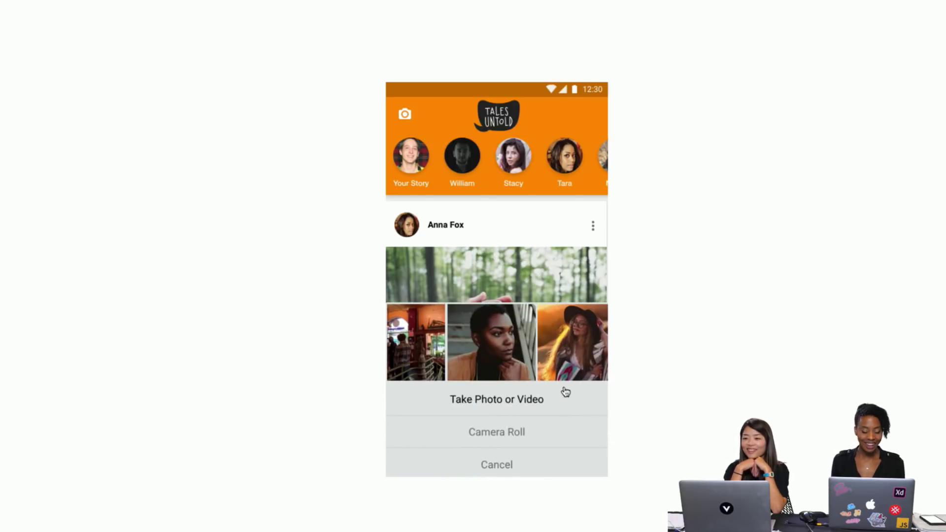
click(538, 365)
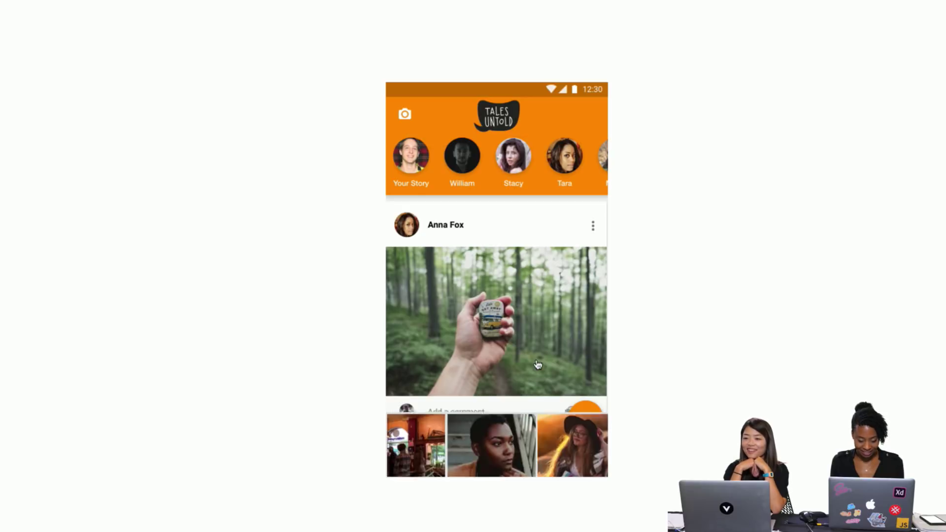
scroll(477, 386, down, 5)
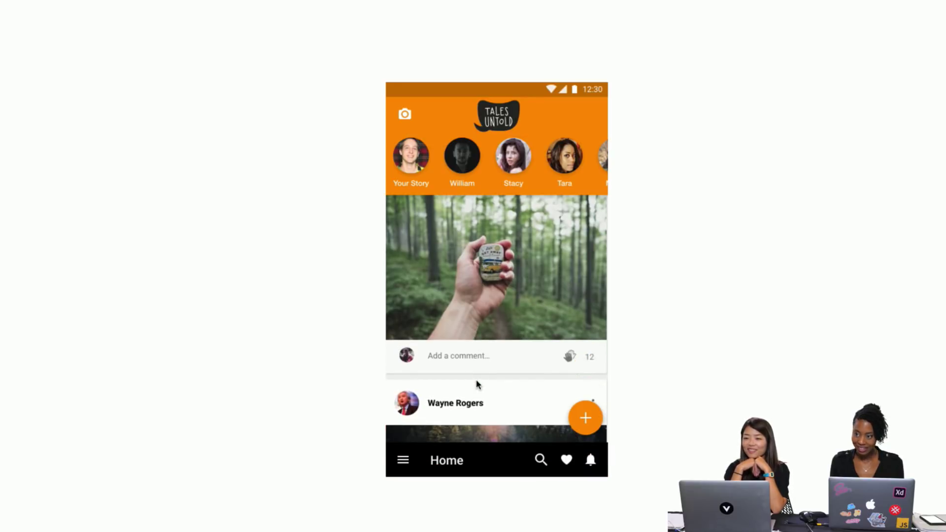
click(483, 384)
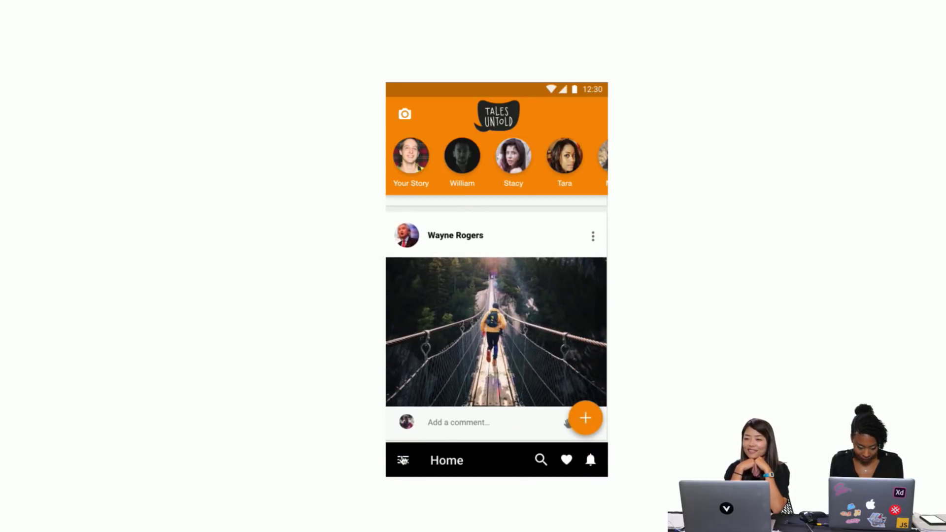
Step: Open the Tales Untold navigation menu twice, trying the My Stories entry and the Direct Messages entry
click(404, 462)
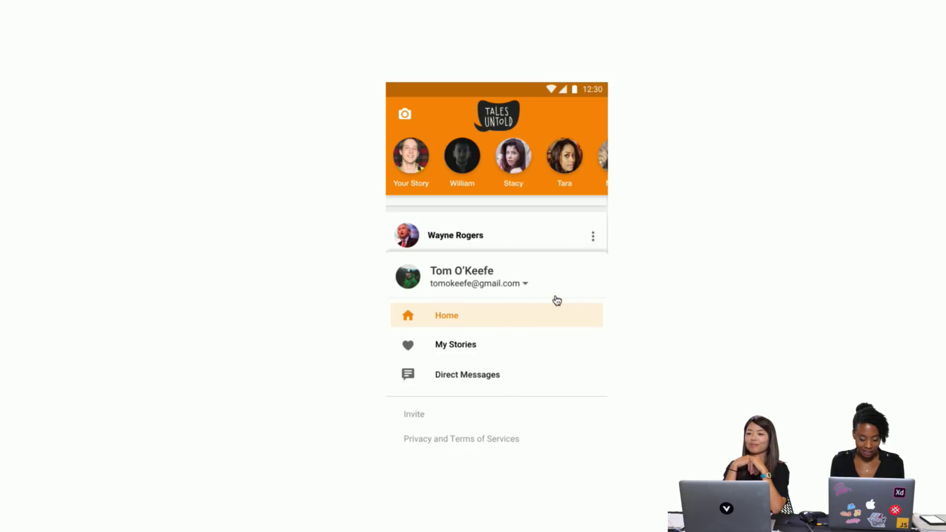
click(473, 349)
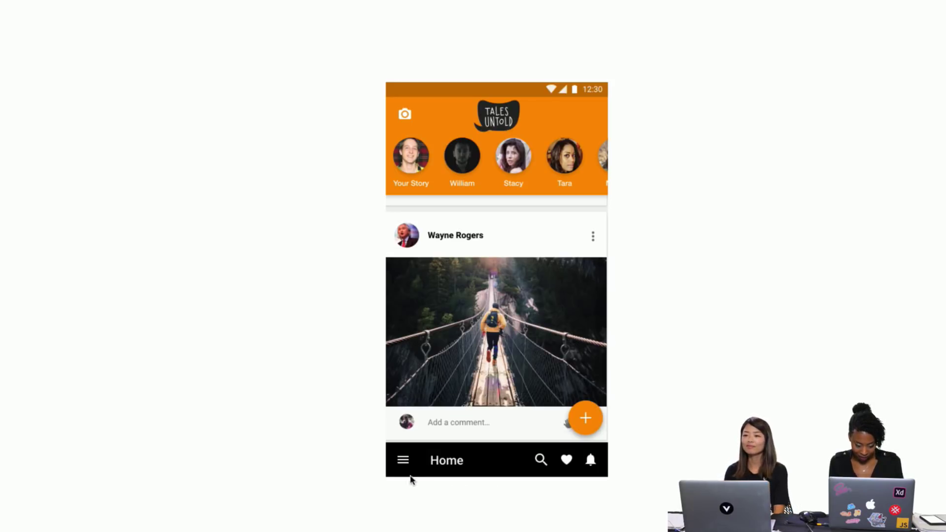
click(406, 465)
click(467, 380)
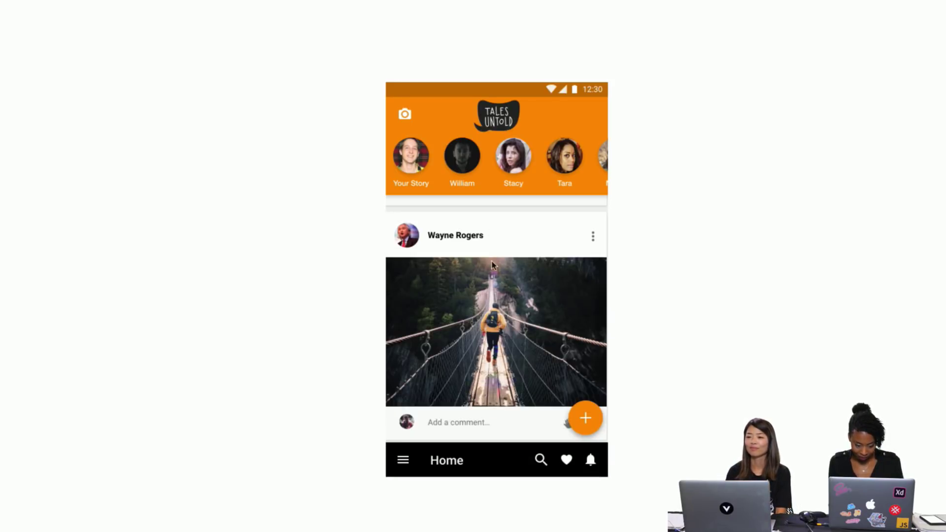
Step: Try to open Your Story from the stories row, and test the Tales Untold photo options sheet again
click(413, 172)
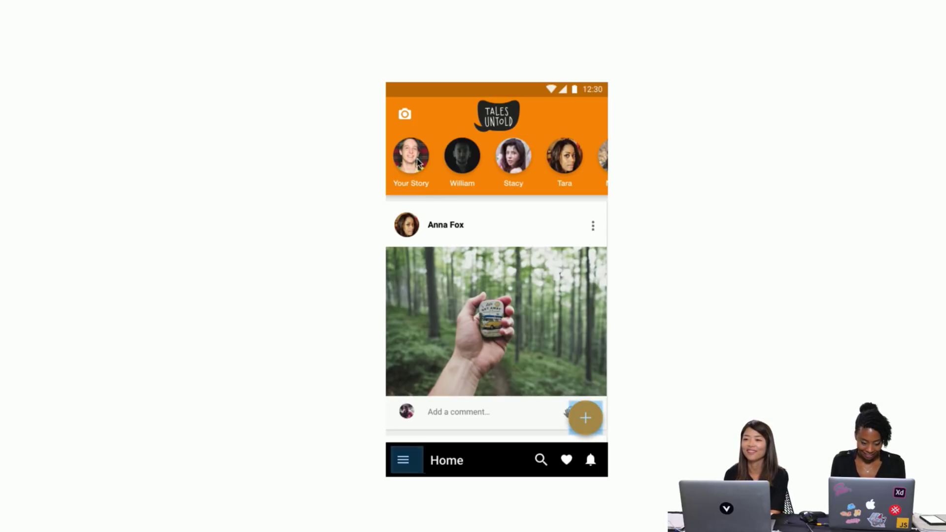
click(596, 420)
click(576, 272)
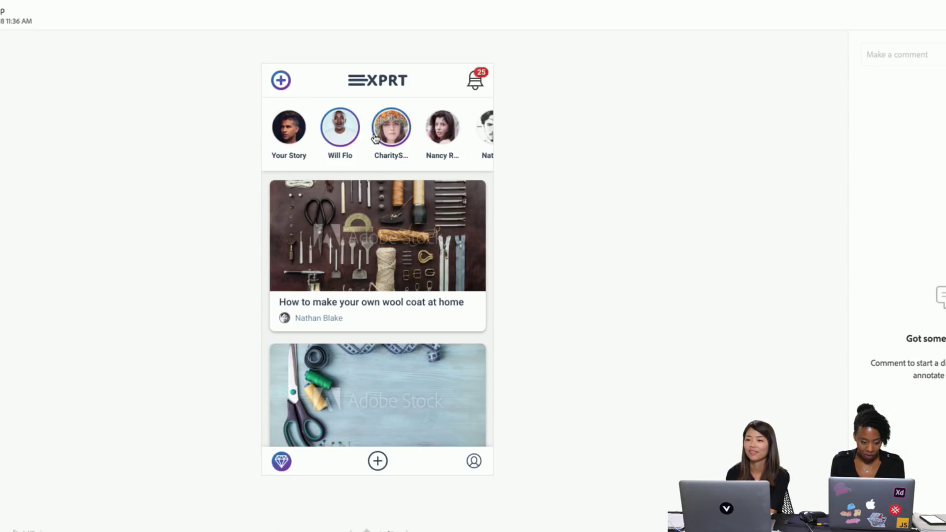
Step: Switch to the shared EXPRT prototype, try its stories row, and examine the how-to cards in the home feed
click(348, 135)
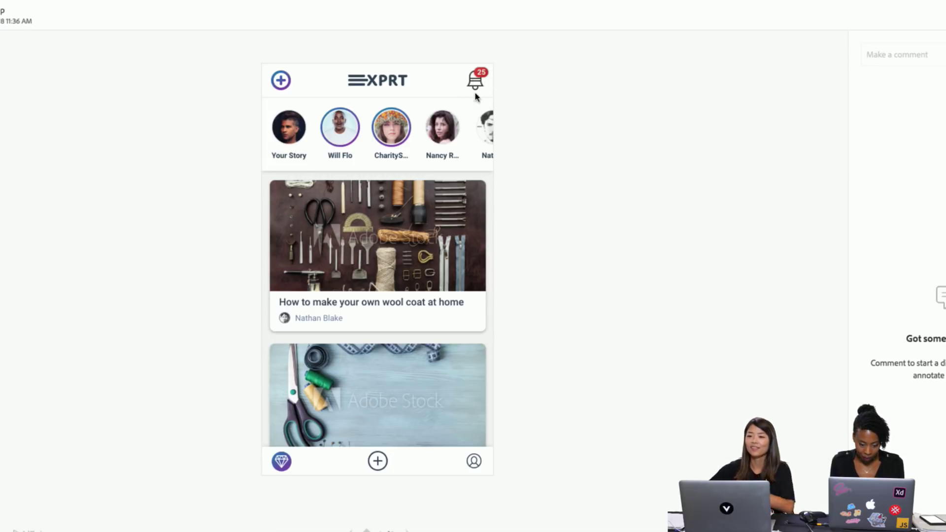
click(403, 316)
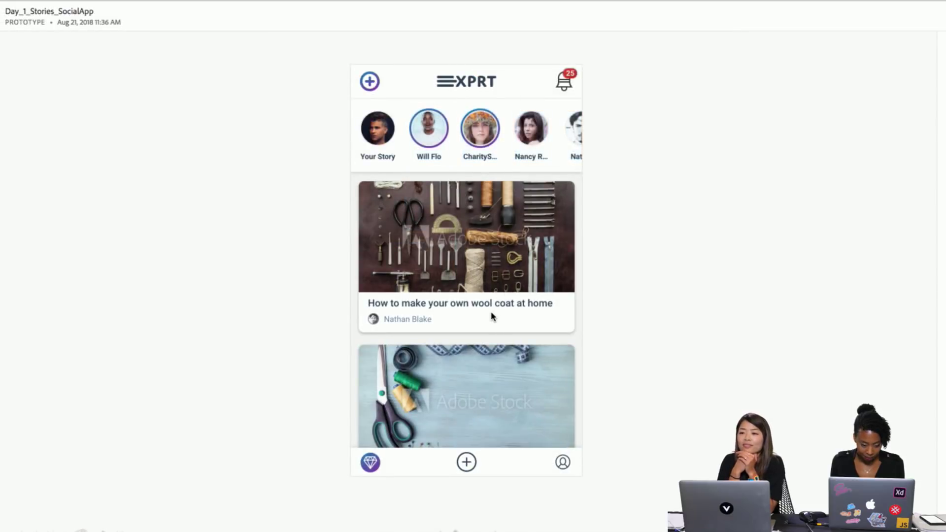
scroll(492, 313, down, 5)
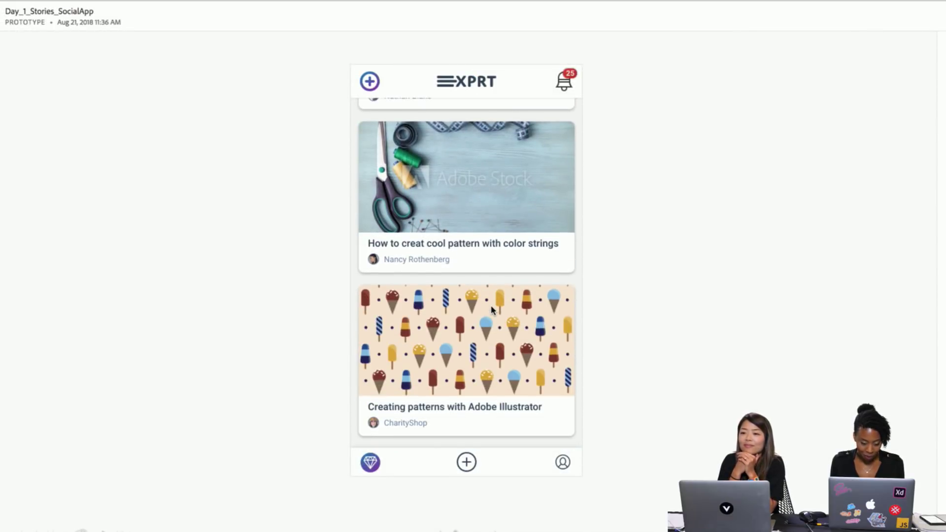
scroll(468, 377, up, 1)
scroll(467, 378, up, 5)
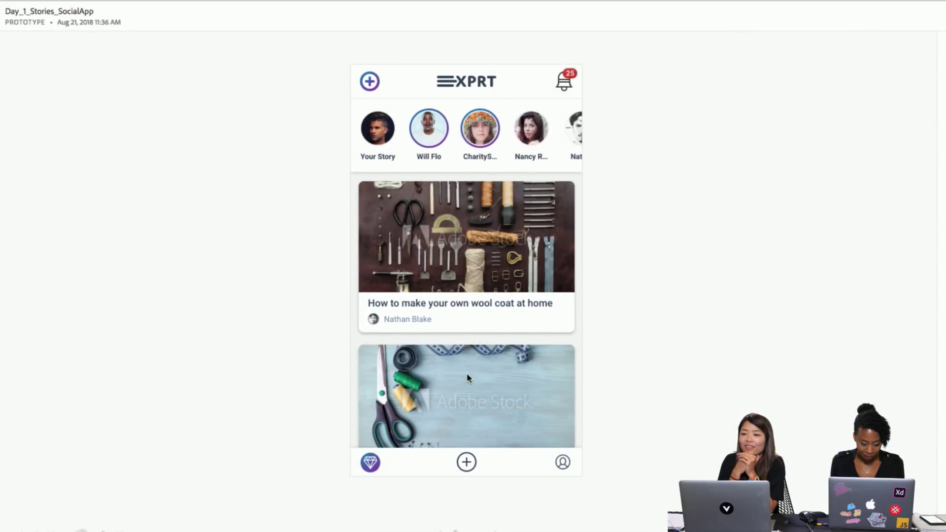
click(451, 307)
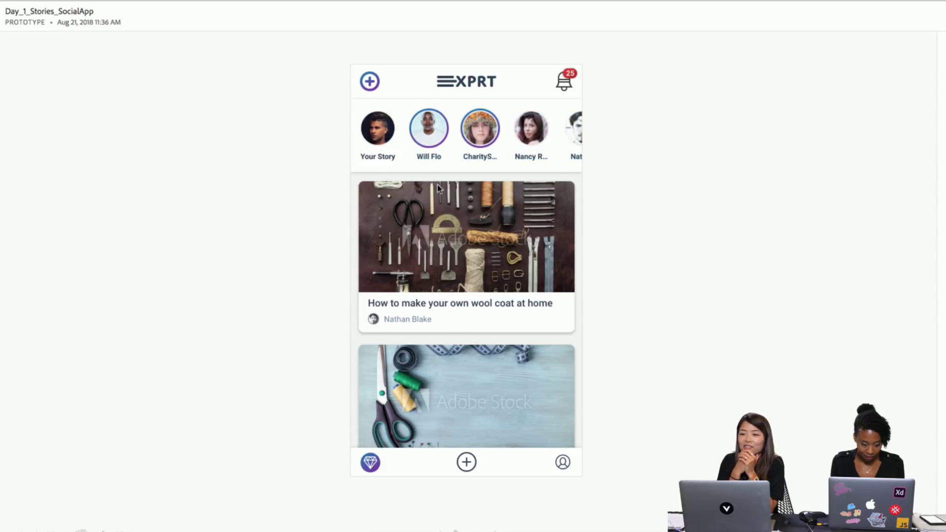
Step: Open the second story in the EXPRT stories row and close it back to the home feed, twice
click(429, 136)
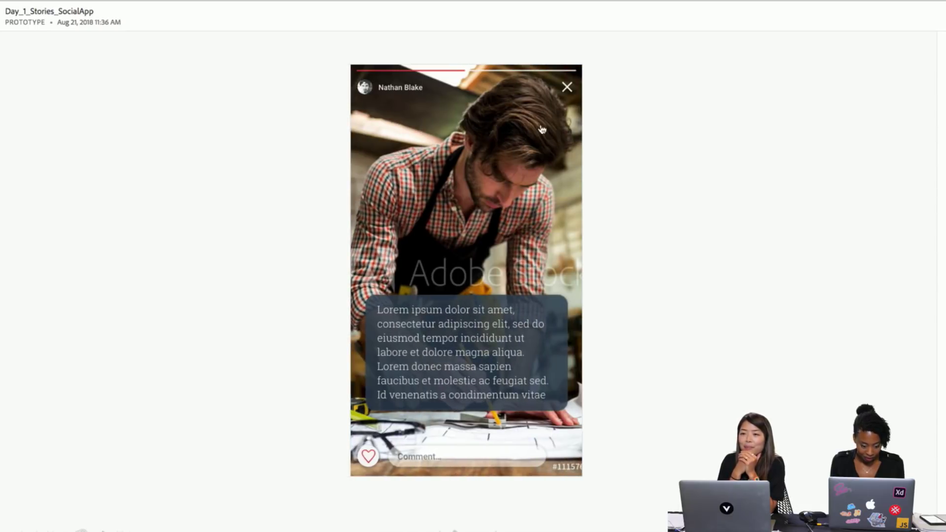
click(565, 100)
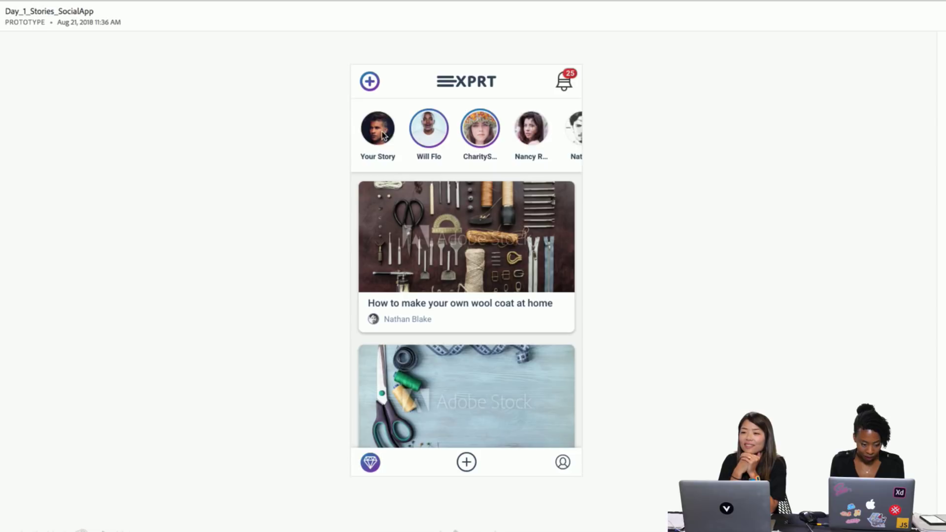
click(430, 129)
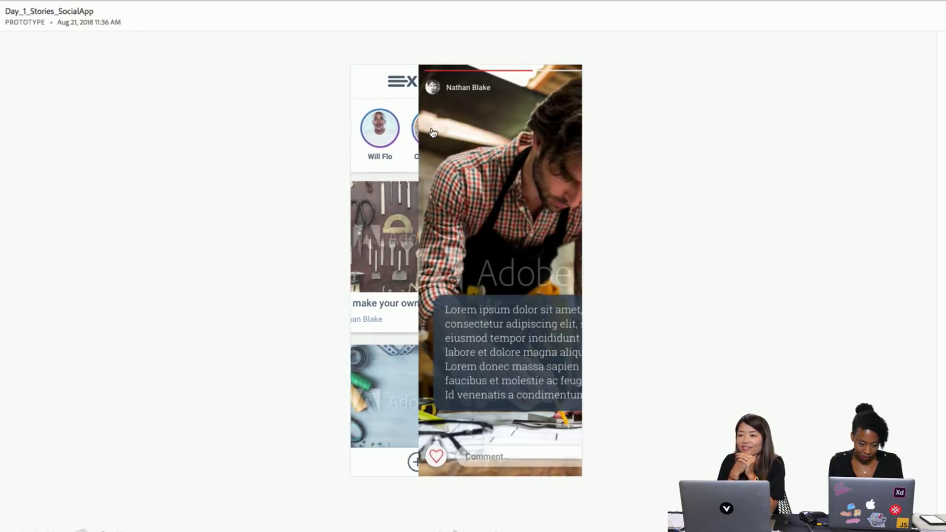
click(568, 89)
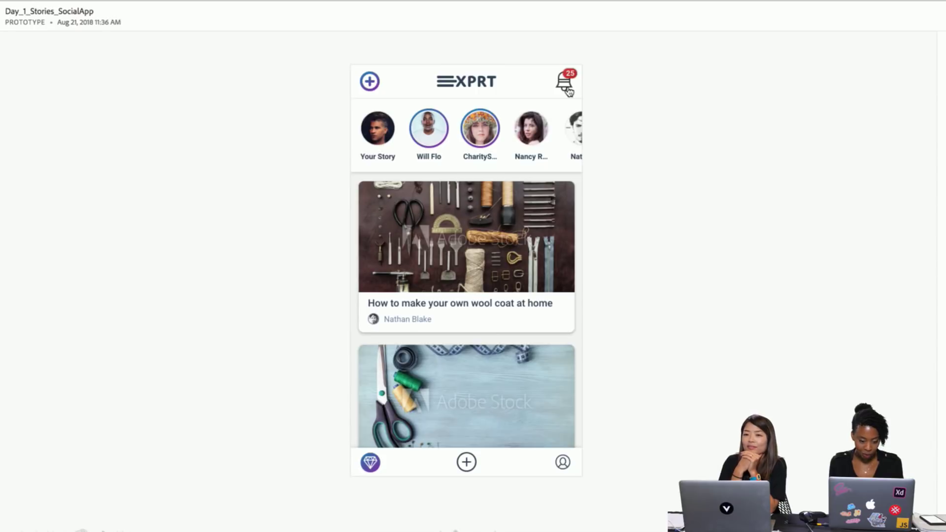
Step: Test the CharityShop story and its neighbour in the EXPRT stories row, returning to the home feed after viewing
click(478, 133)
click(541, 148)
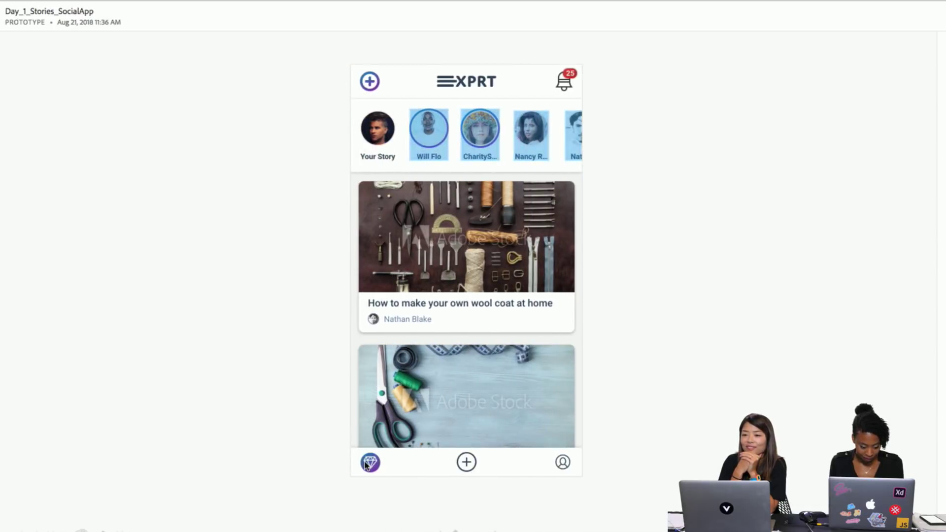
click(481, 146)
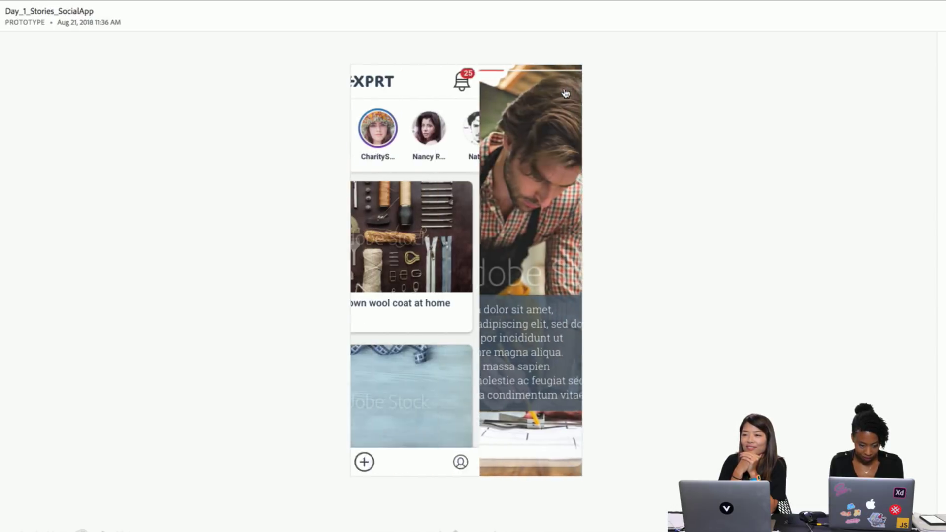
click(526, 140)
click(567, 87)
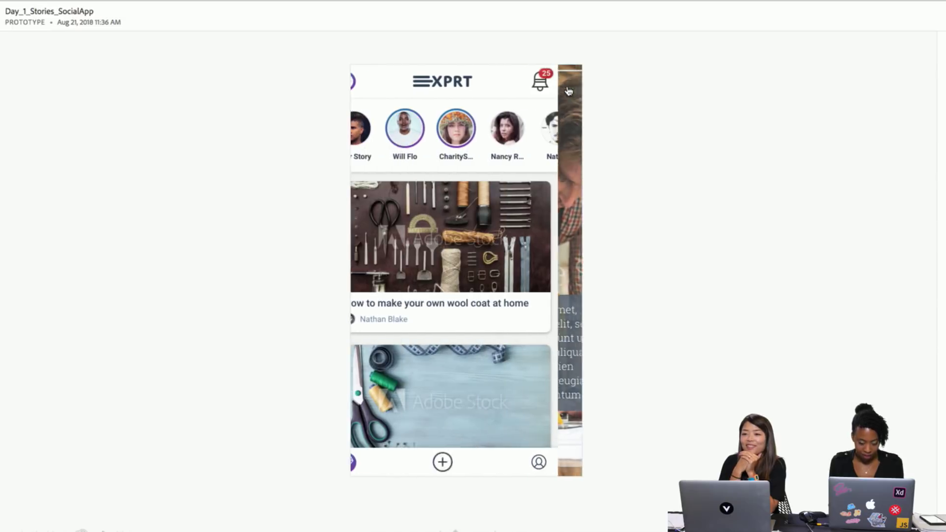
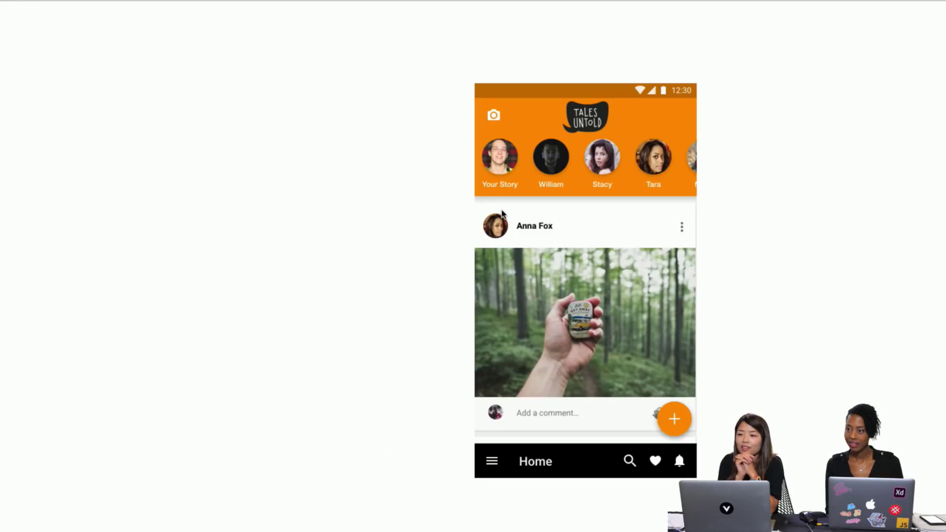
Step: Test the Tales Untold photo options sheet twice, dismissing it back to the home feed each time
click(571, 222)
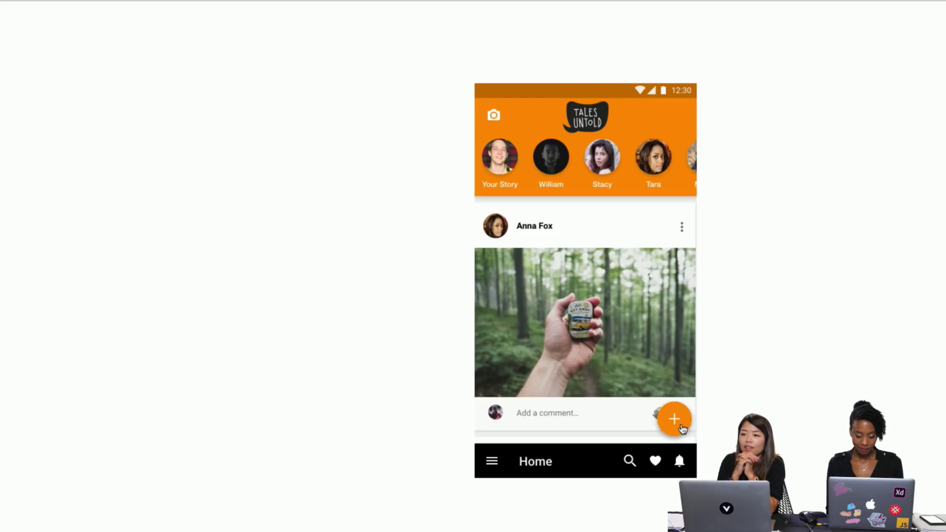
click(681, 427)
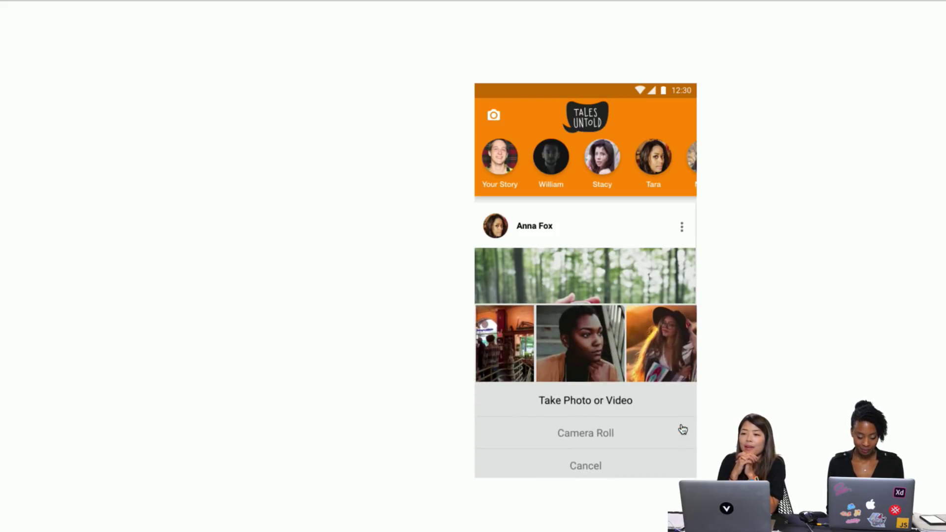
click(649, 376)
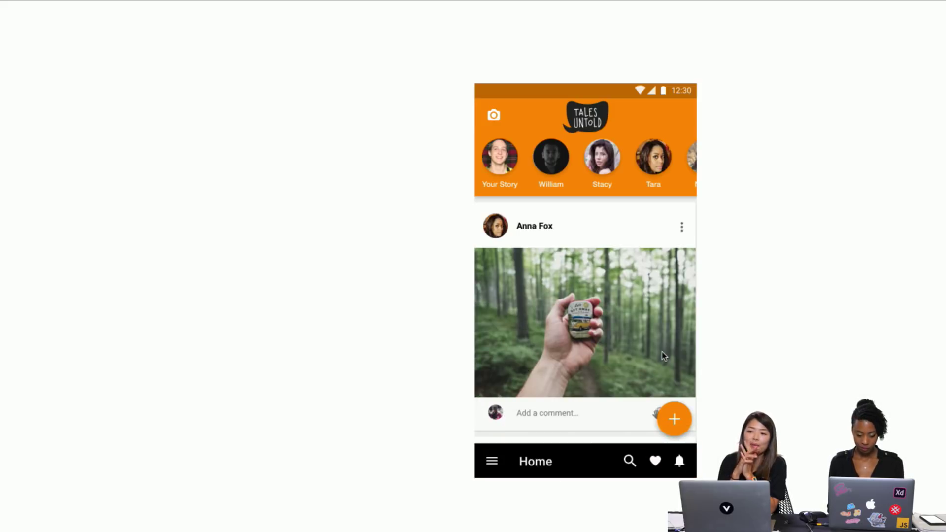
scroll(602, 348, down, 2)
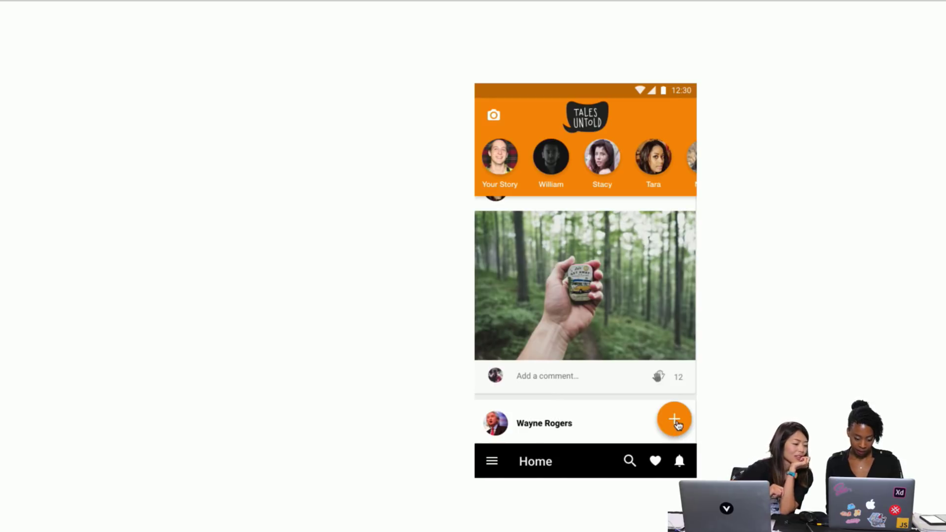
click(675, 421)
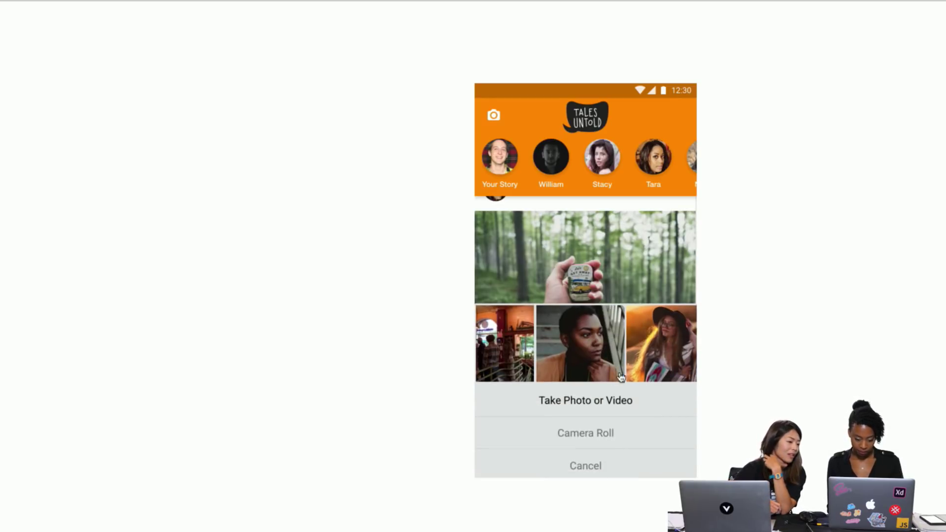
click(567, 466)
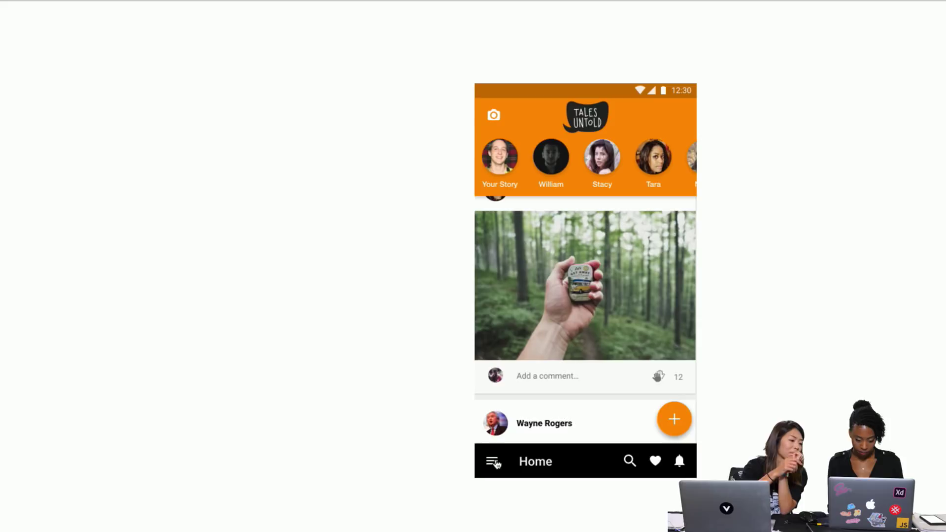
Step: Test the navigation drawer, camera icon and notification bell of the Tales Untold prototype
click(494, 462)
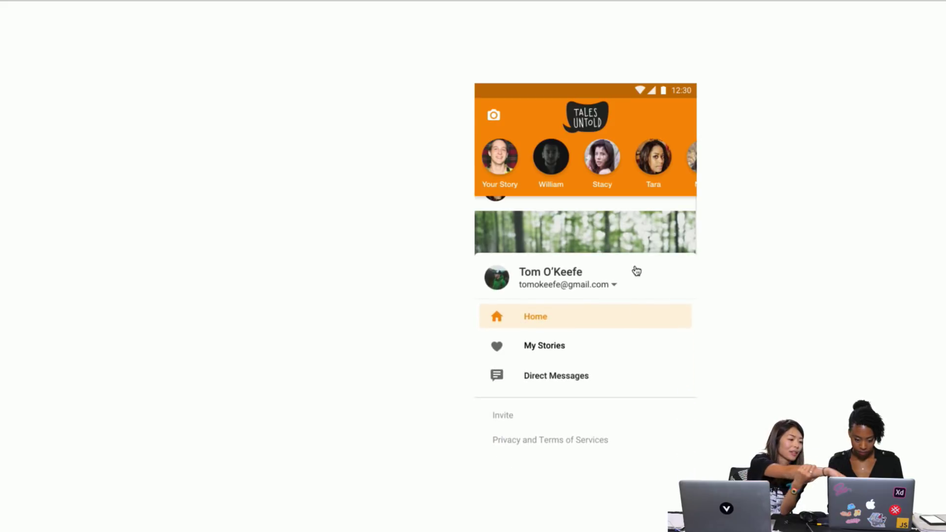
click(637, 271)
click(493, 115)
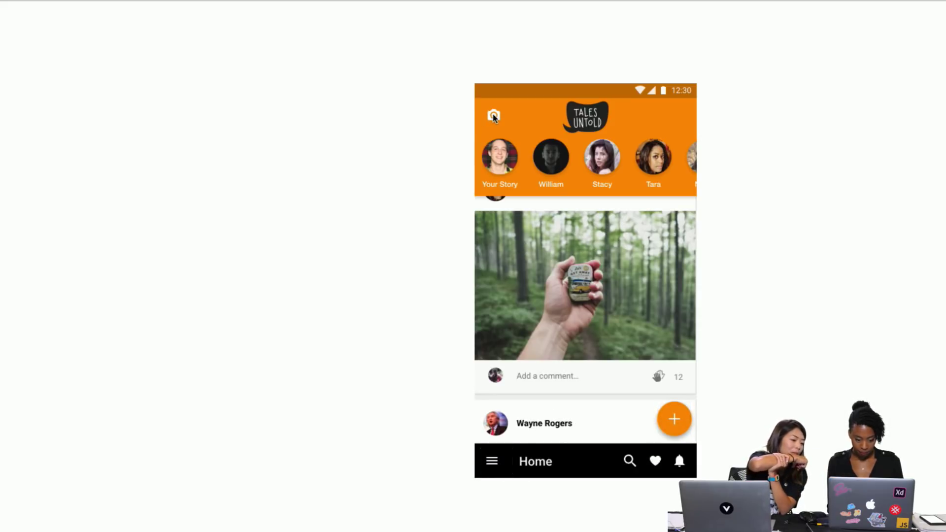
click(494, 116)
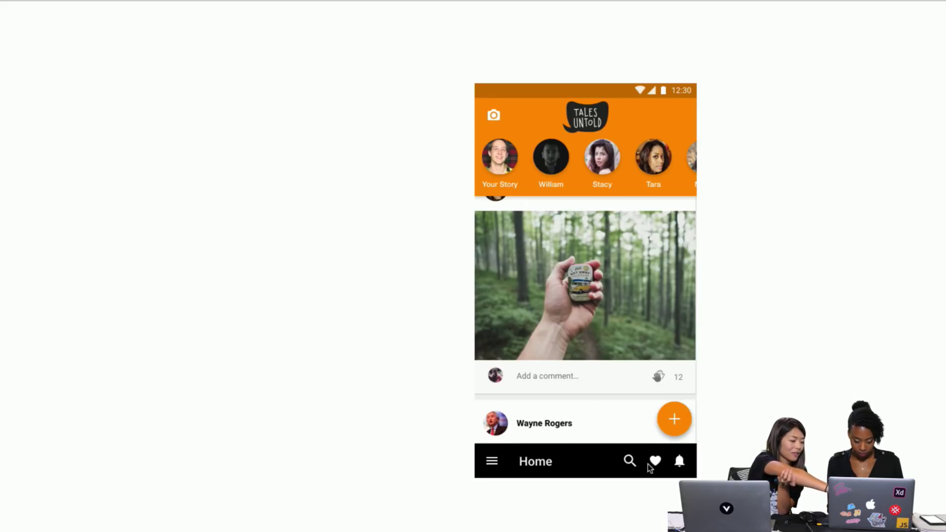
click(675, 464)
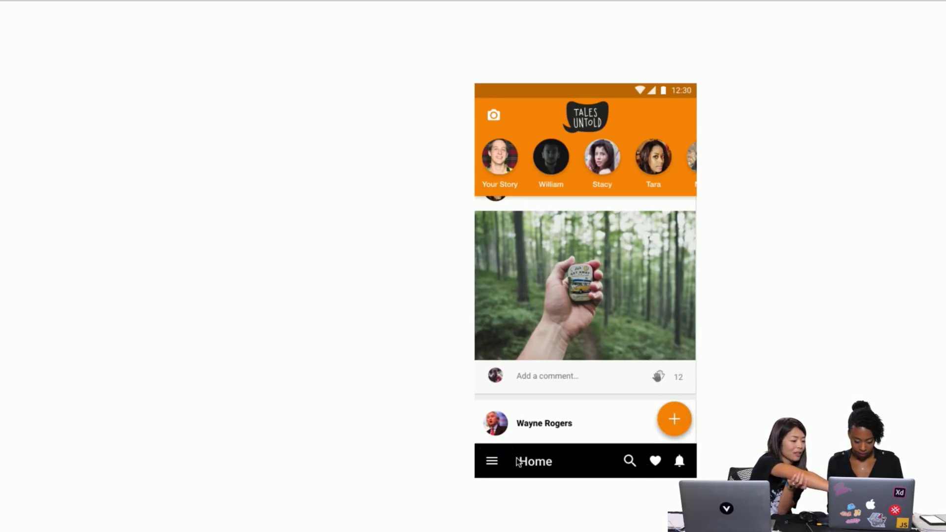
click(492, 462)
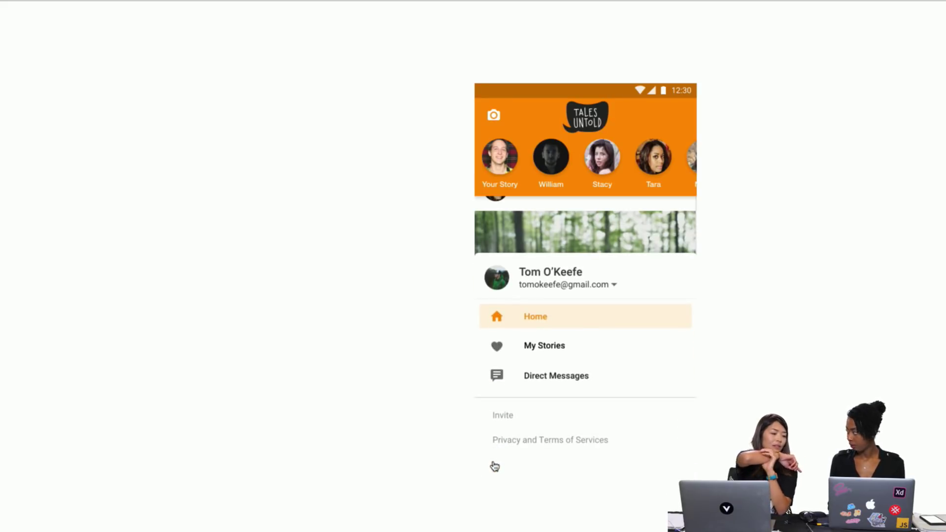
click(495, 466)
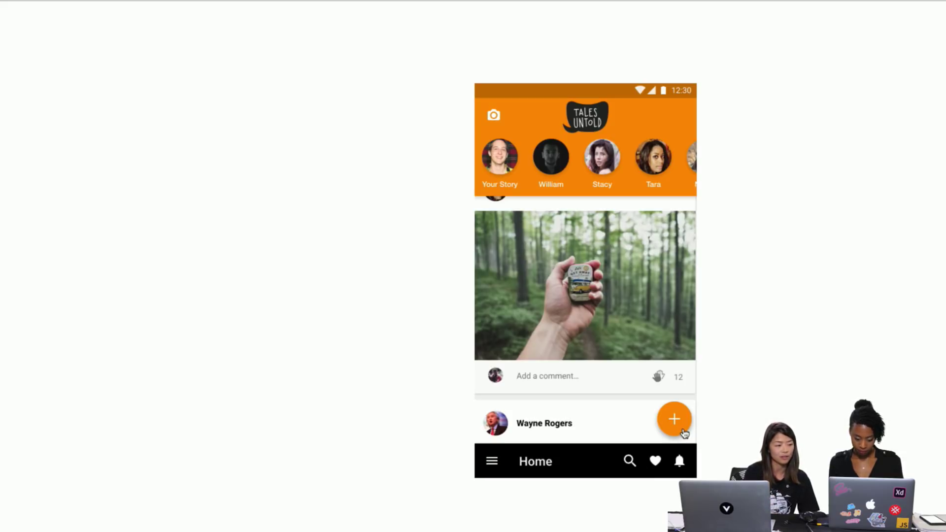
Step: Examine the posts in the Tales Untold home feed
scroll(647, 393, down, 3)
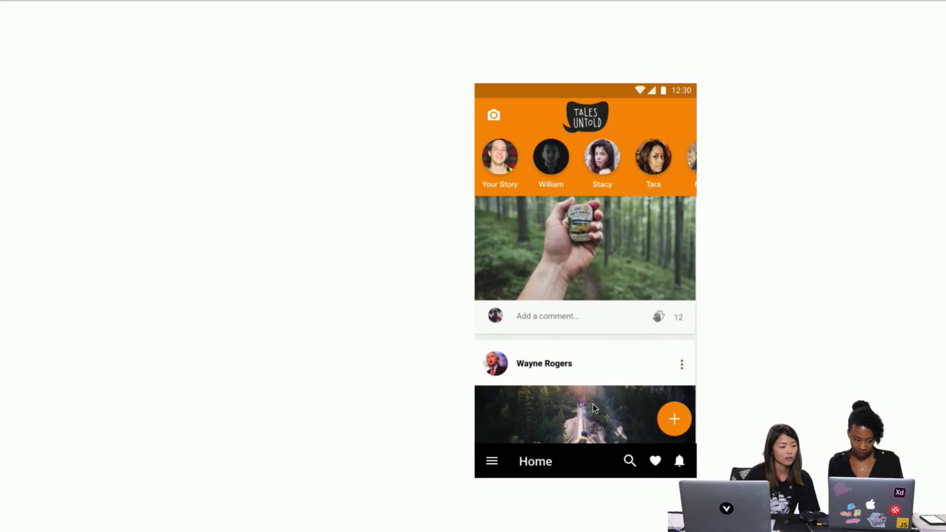
scroll(595, 408, down, 10)
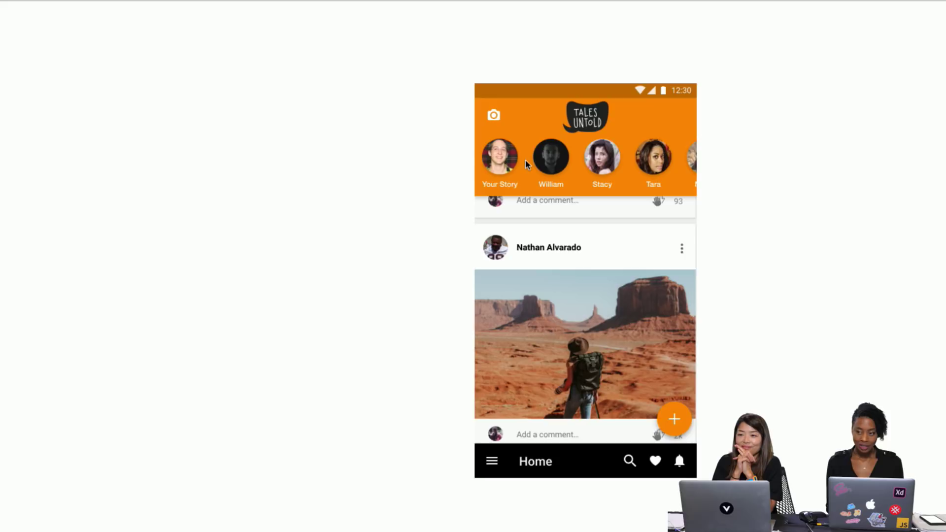
scroll(535, 262, up, 5)
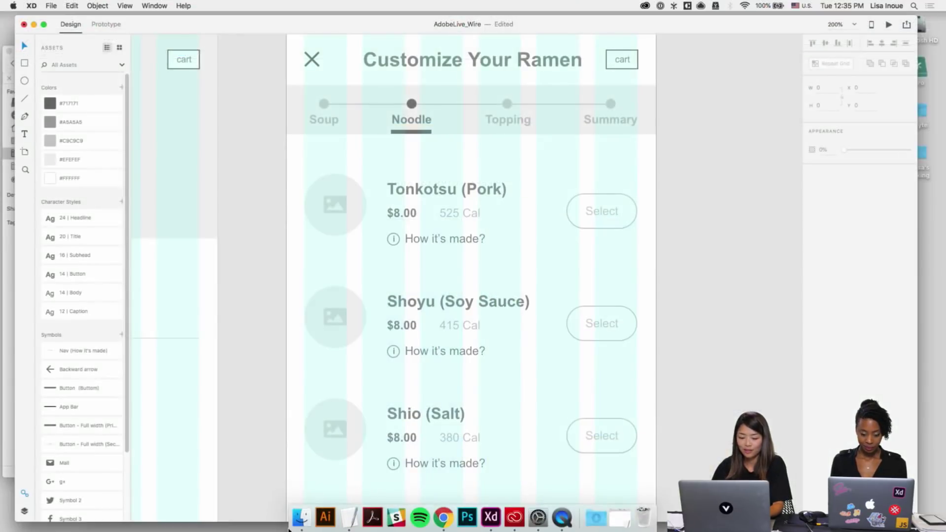
Step: Shorten the repeat grid on the Order - Ramen - Noodle artboard to its first three items
key(super+1)
click(440, 357)
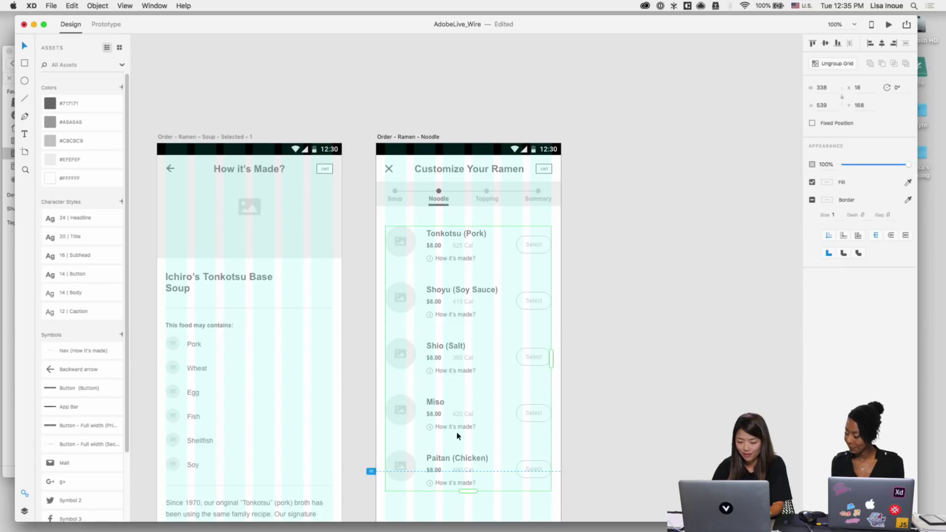
drag(468, 491, 469, 416)
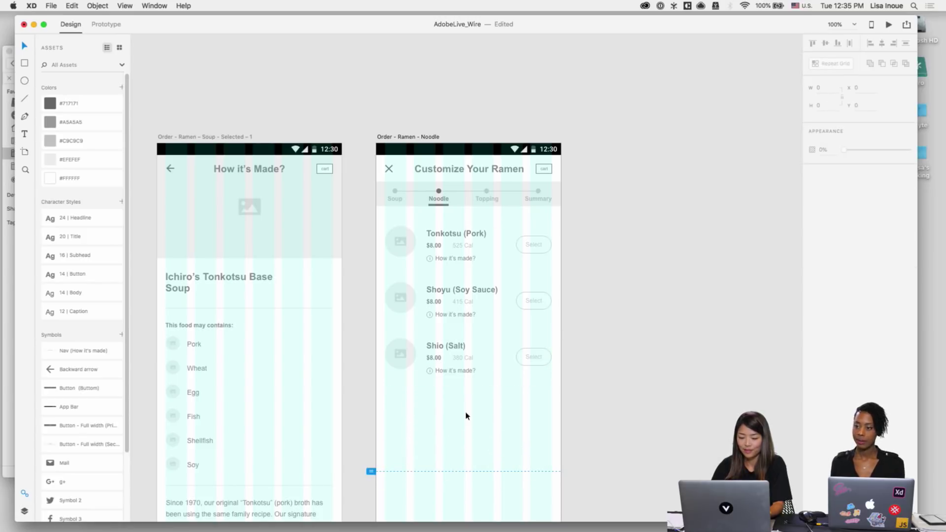
Step: Fill the grid's calories, prices and item names with the Noodle cal, Noodle Price and Noodle Types text files from Finder
key(super+2)
click(302, 517)
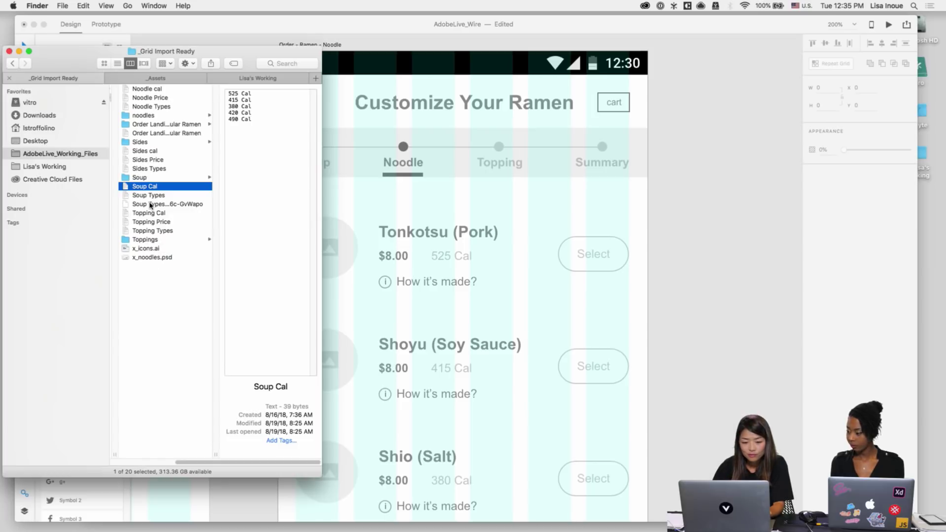
drag(149, 93, 442, 255)
click(154, 99)
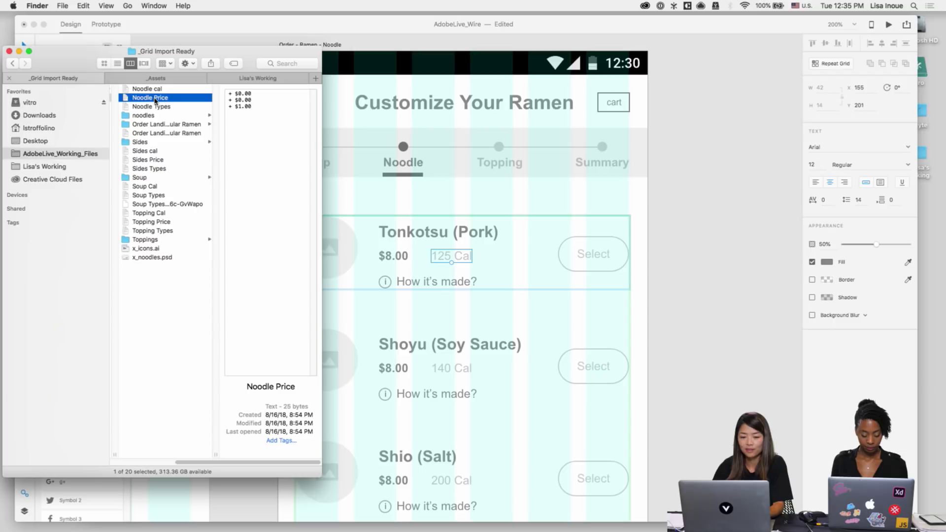
drag(154, 101, 393, 256)
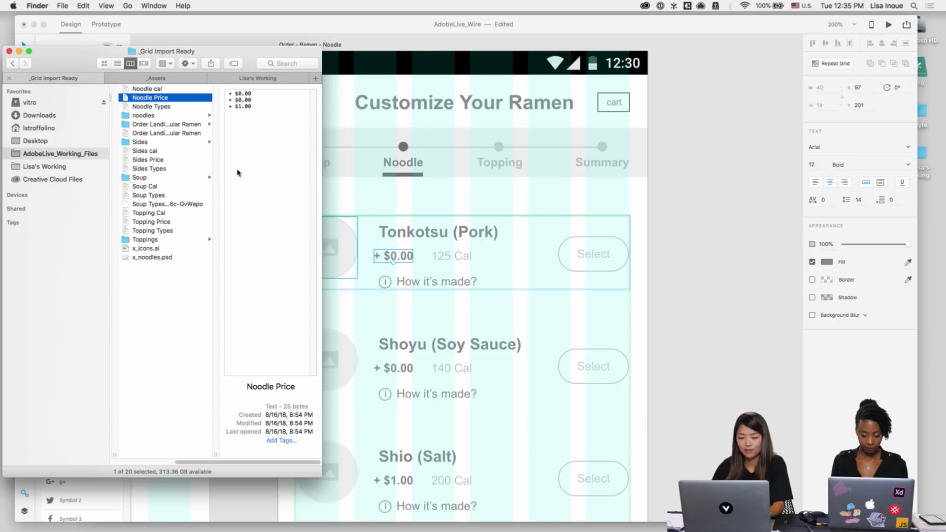
click(145, 108)
mouse_move(140, 109)
mouse_down()
mouse_move(231, 139)
mouse_move(409, 233)
mouse_up()
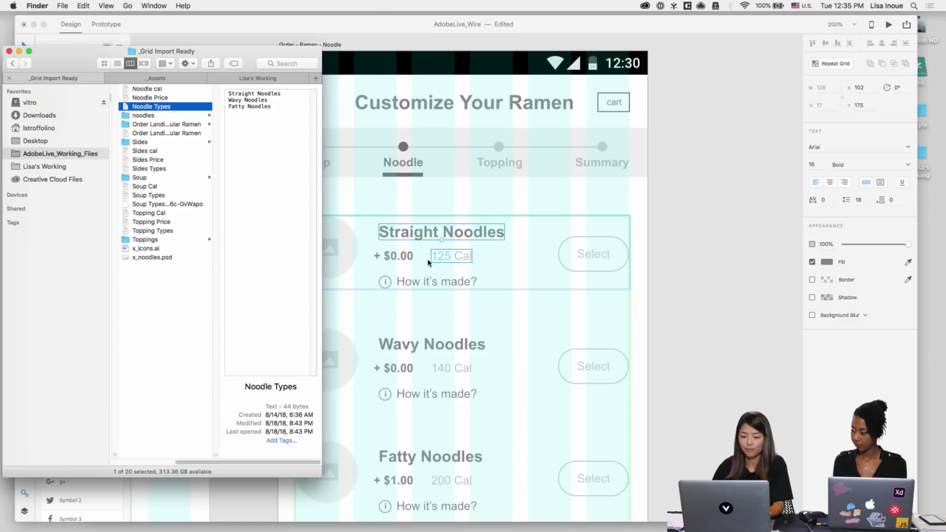
Step: Nudge the price text in the noodle grid to the right until its X position is 104
click(397, 258)
key(Down)
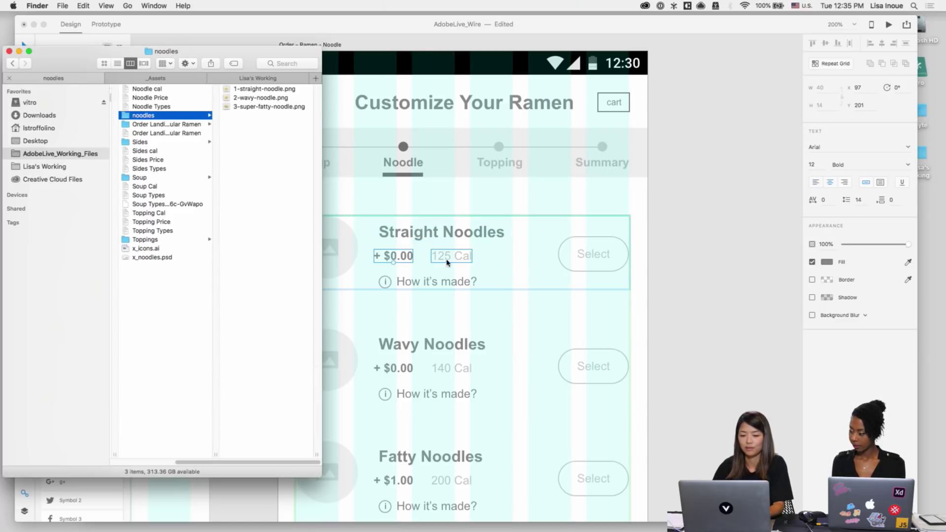
click(486, 265)
key(shift+Down)
key(shift+Up)
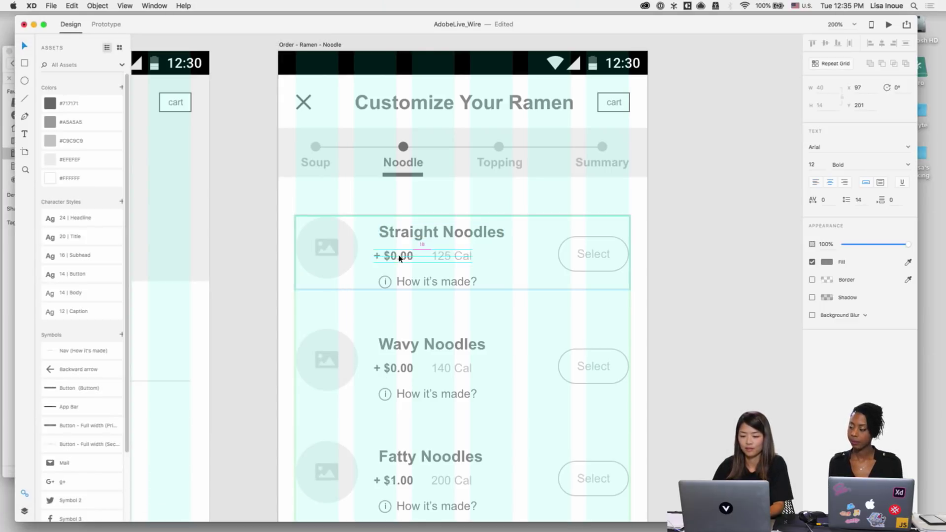
key(Right)
key(Right)
key(Right)
key(Right)
key(Right)
key(Right)
key(Right)
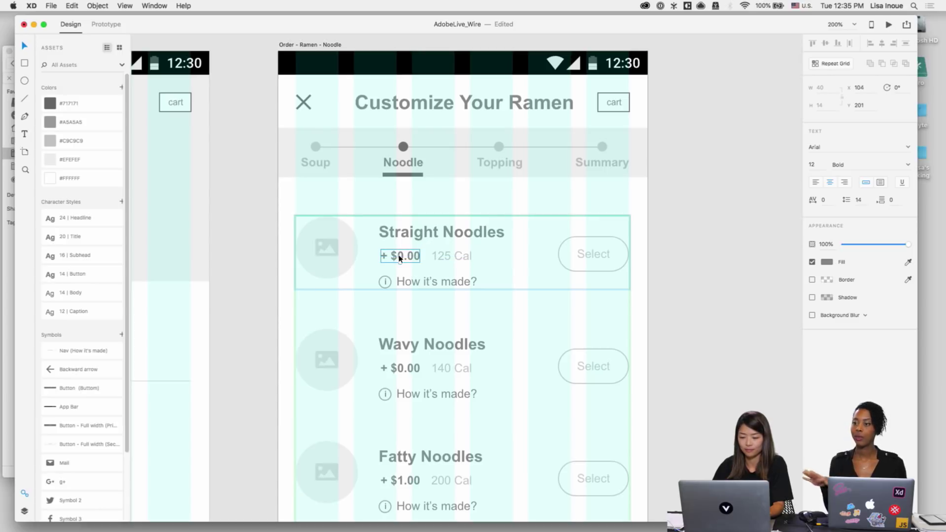
Step: Shorten the Order - Ramen - Noodle artboard to the viewport marker, at a height of 666.39
click(710, 323)
key(super+1)
key(super+shift+apostrophe)
scroll(709, 328, down, 5)
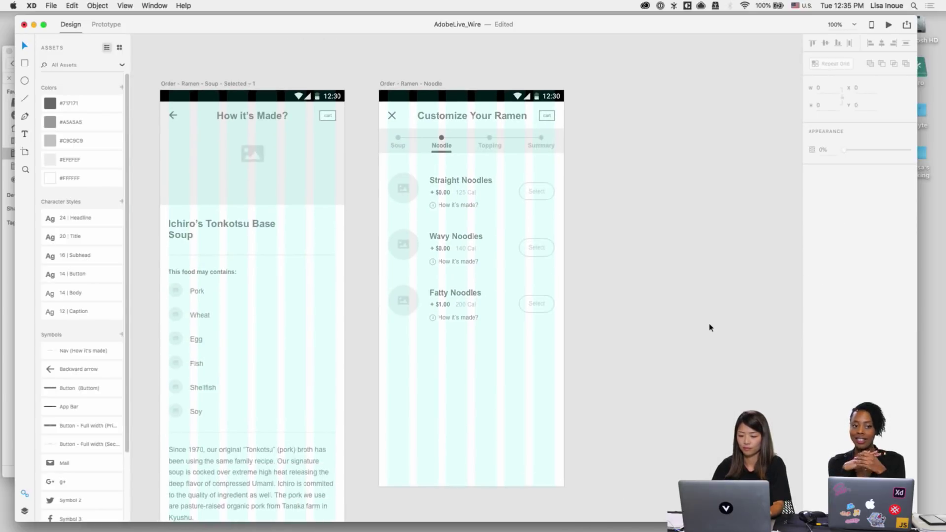
click(427, 92)
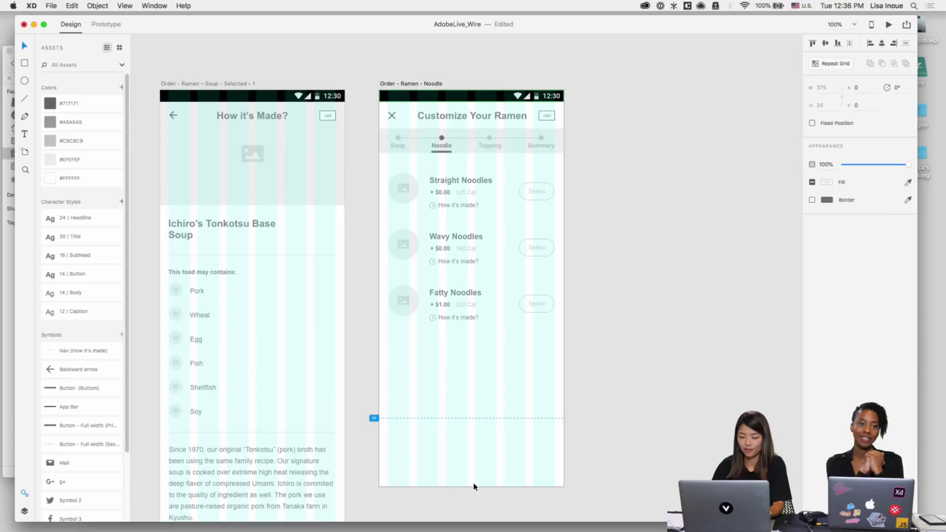
click(412, 84)
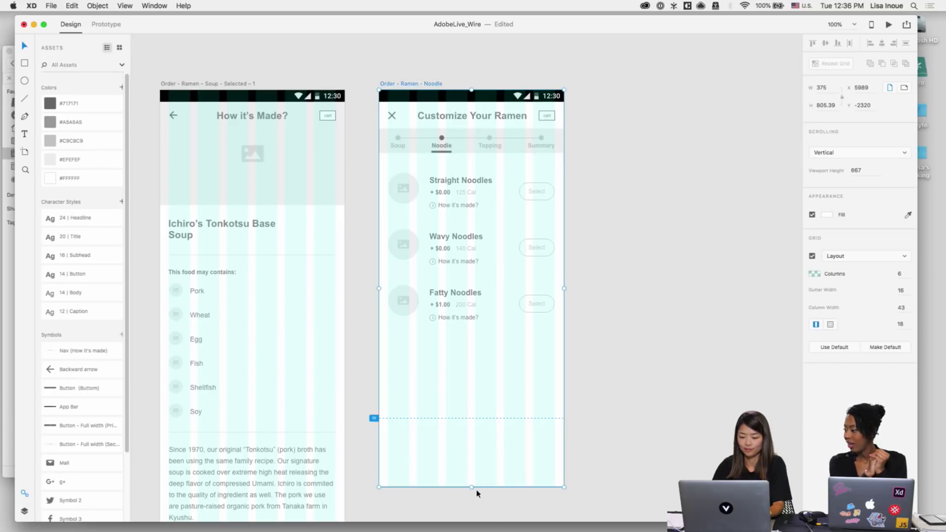
drag(474, 491, 473, 418)
click(476, 421)
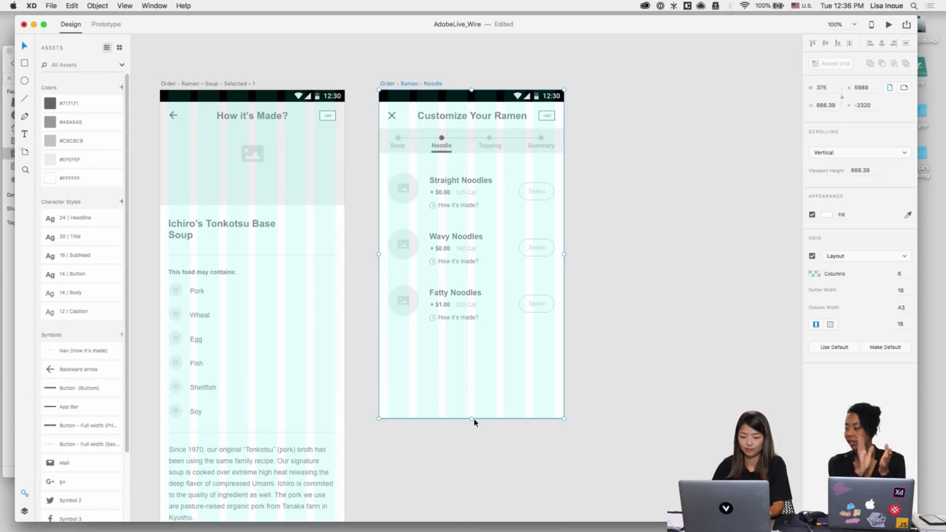
Step: Arrange the App Bar, Nav (Order) and Sub Nav layers above Repeat Grid 2 on the Noodle artboard
click(491, 139)
click(25, 511)
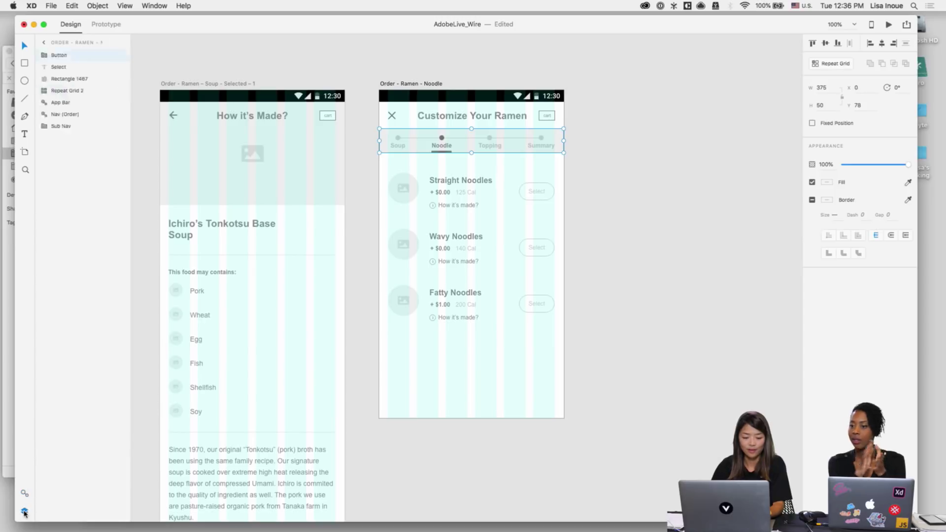
click(63, 68)
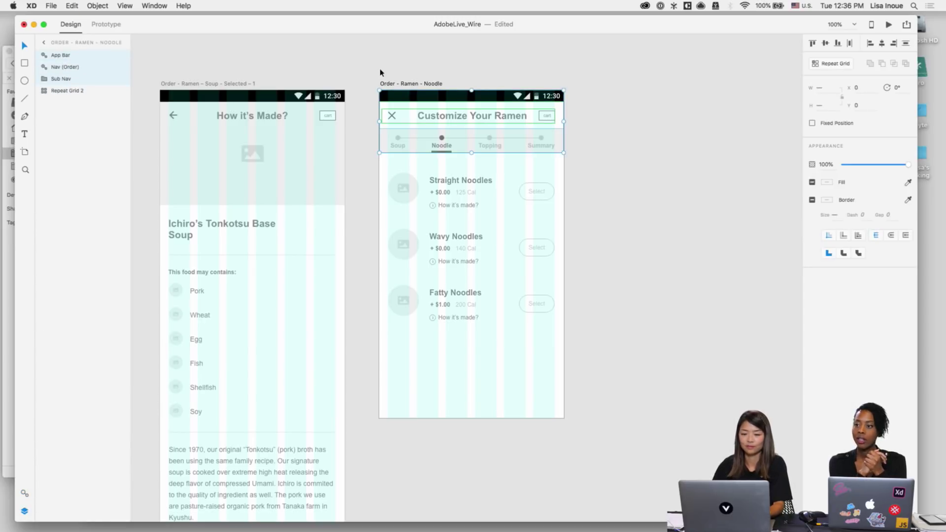
click(410, 68)
Step: Duplicate the Order - Ramen - Noodle artboard and place the copy beside the original
scroll(409, 68, right, 3)
drag(351, 79, 567, 84)
click(539, 64)
Step: Group the dark button's Select text with Rectangle 1467 on the Soup - Selected artboard, and name the group Select
scroll(540, 65, left, 10)
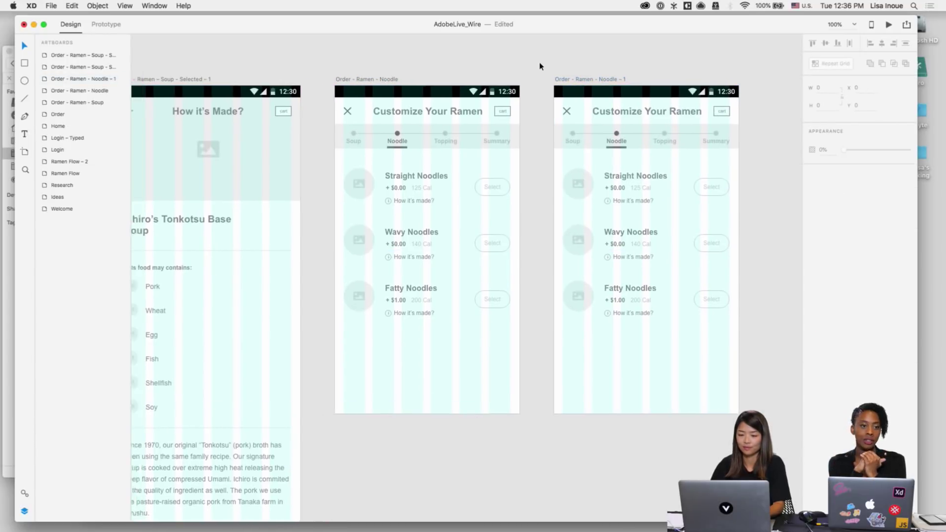
scroll(539, 65, left, 2)
click(455, 180)
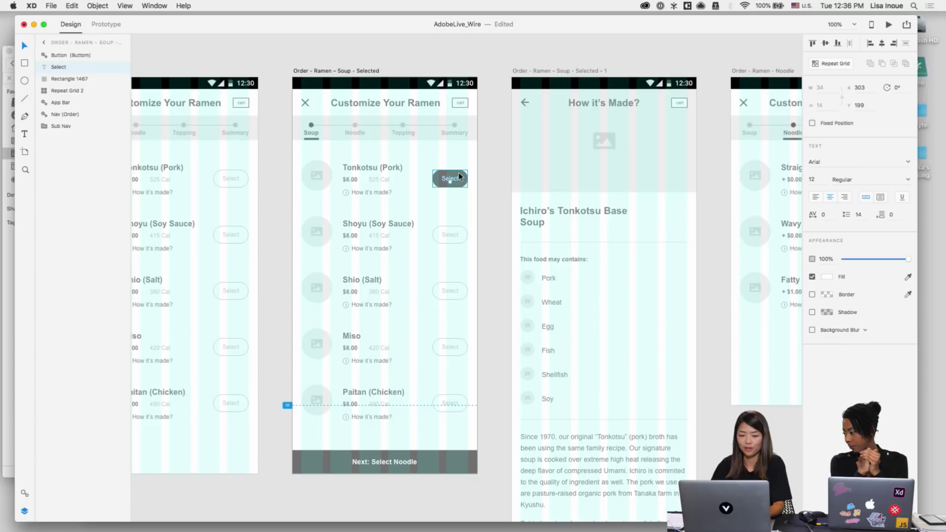
shift+click(67, 78)
key(super+g)
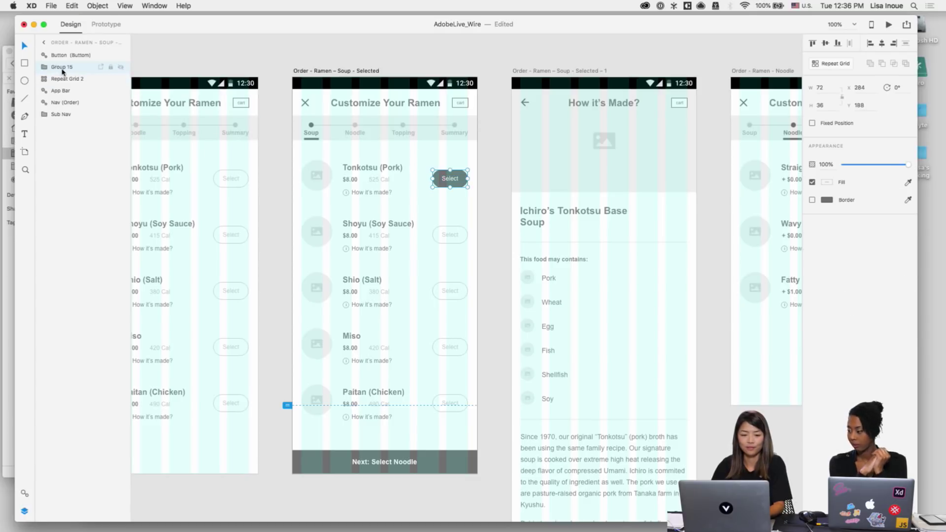
double_click(62, 67)
text(Select)
key(Return)
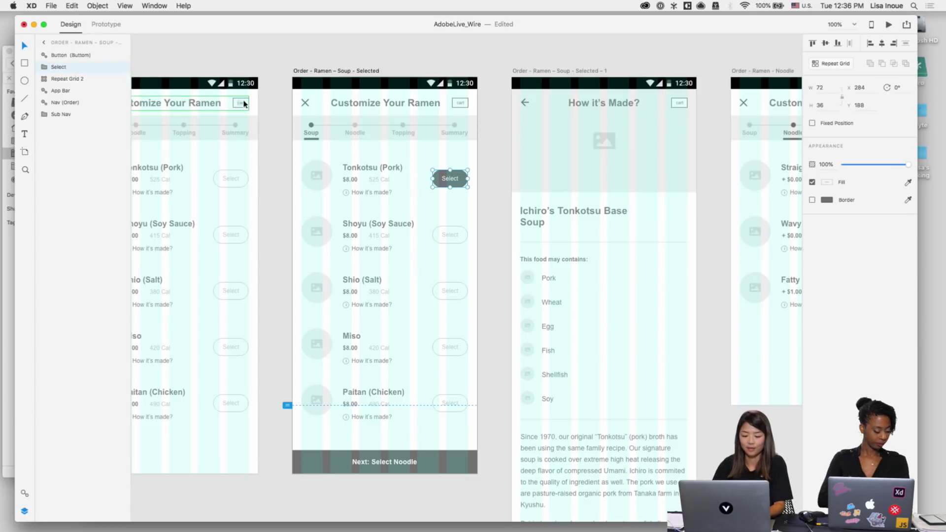
Step: Paste the dark Select button onto the duplicated Noodle artboard, over the Straight Noodles row
scroll(615, 59, right, 10)
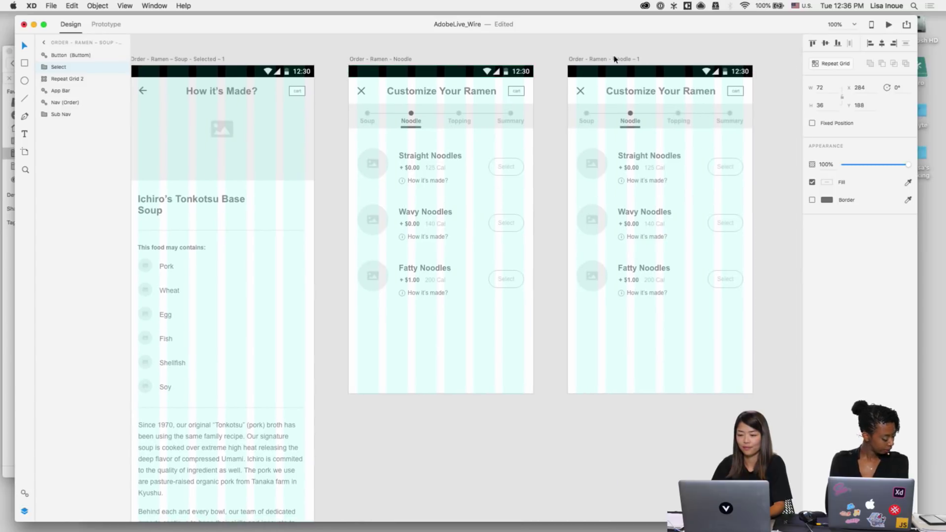
click(614, 59)
key(super+v)
Step: Rename the duplicated Noodle artboard as Order - Ramen - Noodle – Selected
double_click(637, 58)
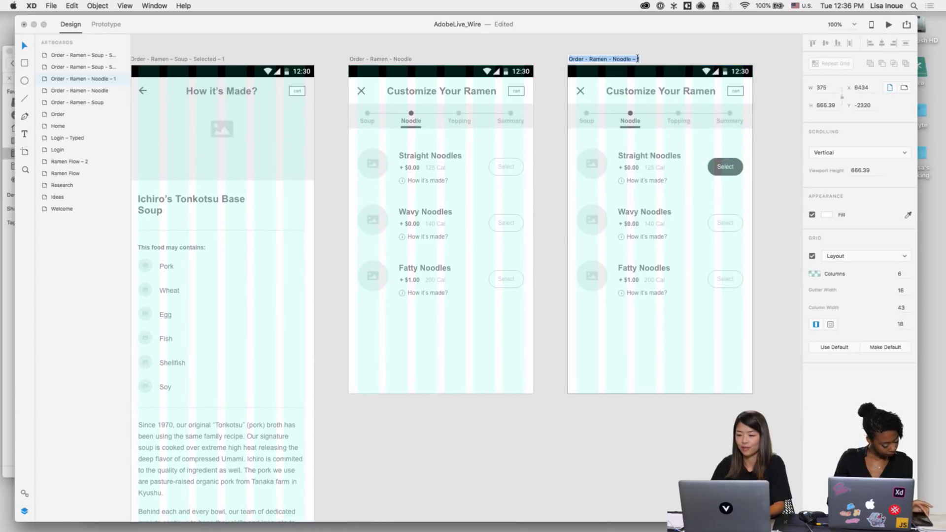
click(637, 59)
key(BackSpace)
text(Se)
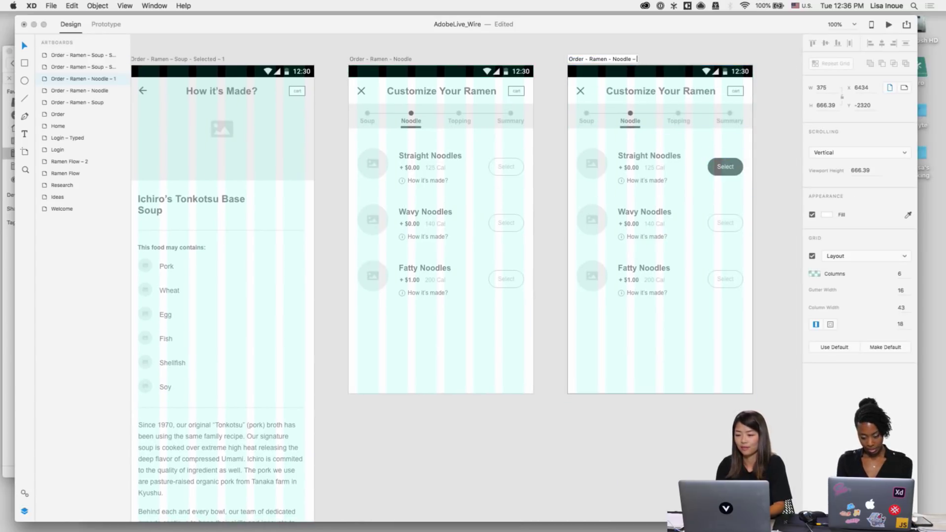
text(lecte)
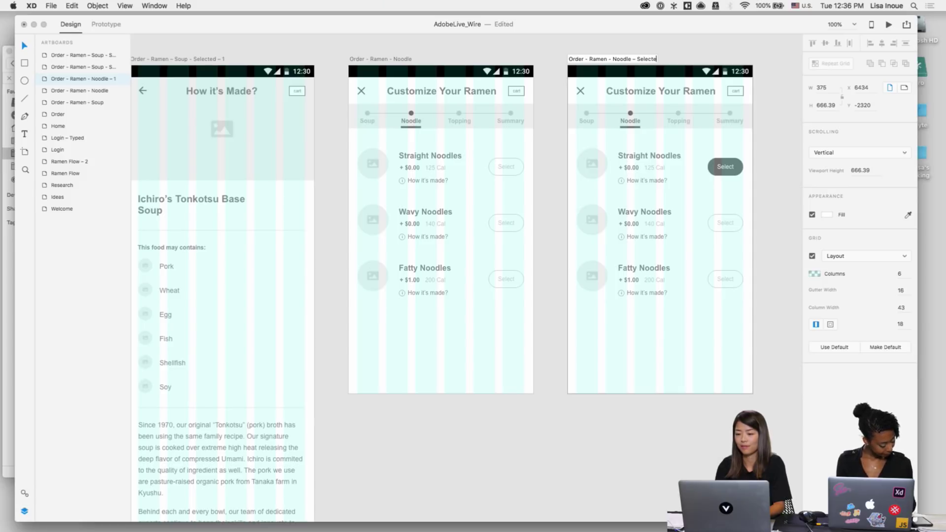
text(d)
key(Return)
Step: Copy the Next: Select Noodle button from the Soup - Selected artboard and place it along the bottom edge of the Noodle – Selected artboard
scroll(706, 372, left, 5)
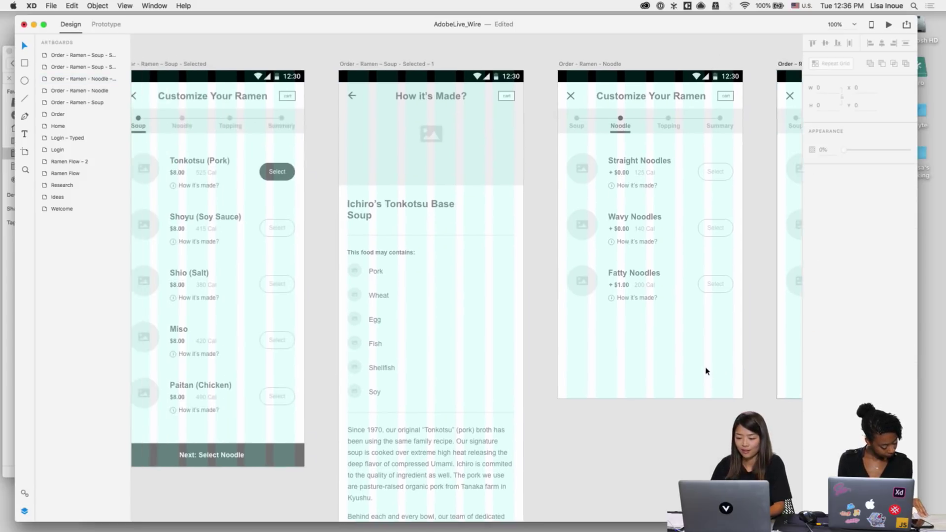
click(291, 457)
scroll(336, 373, right, 7)
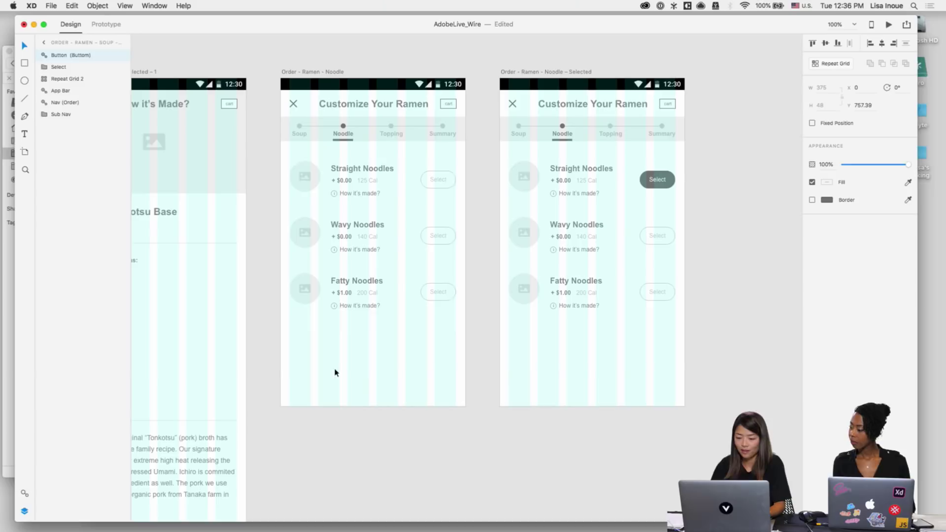
click(537, 72)
key(cmd+v)
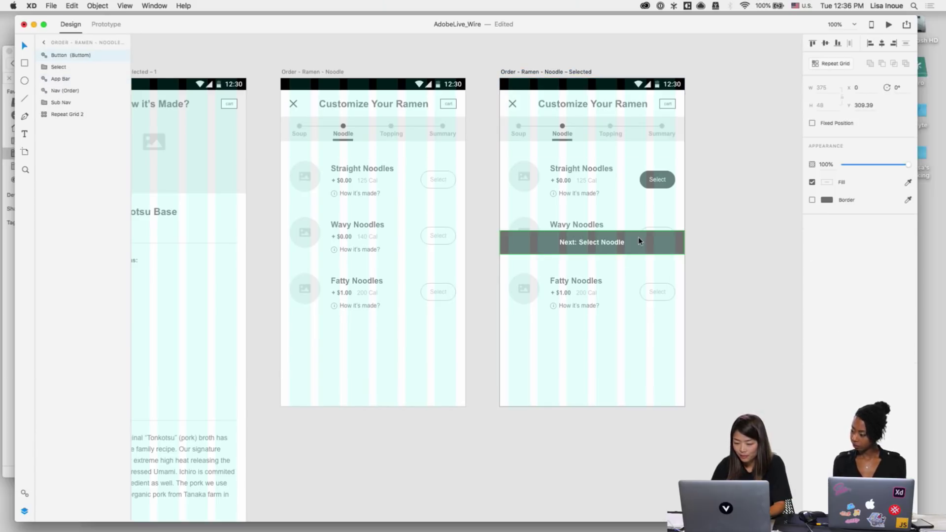
drag(638, 240, 634, 387)
click(699, 373)
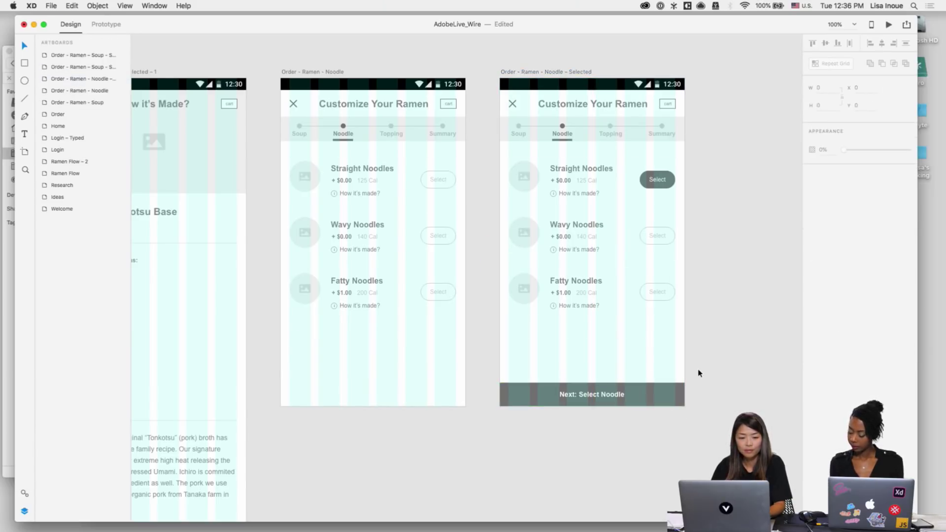
Step: Bring the App Bar, Nav (Order) and Sub Nav layers to the front of the Noodle – Selected artboard
click(543, 77)
click(123, 102)
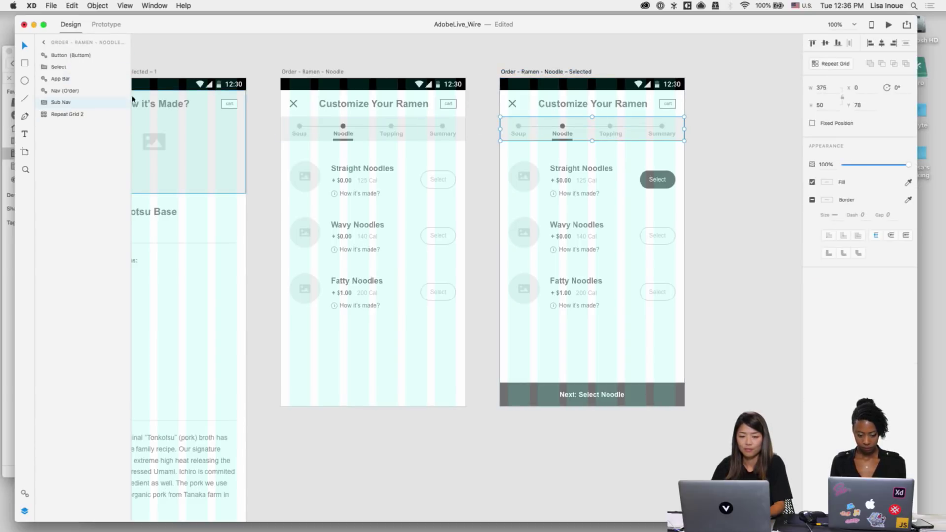
click(63, 79)
shift+click(69, 103)
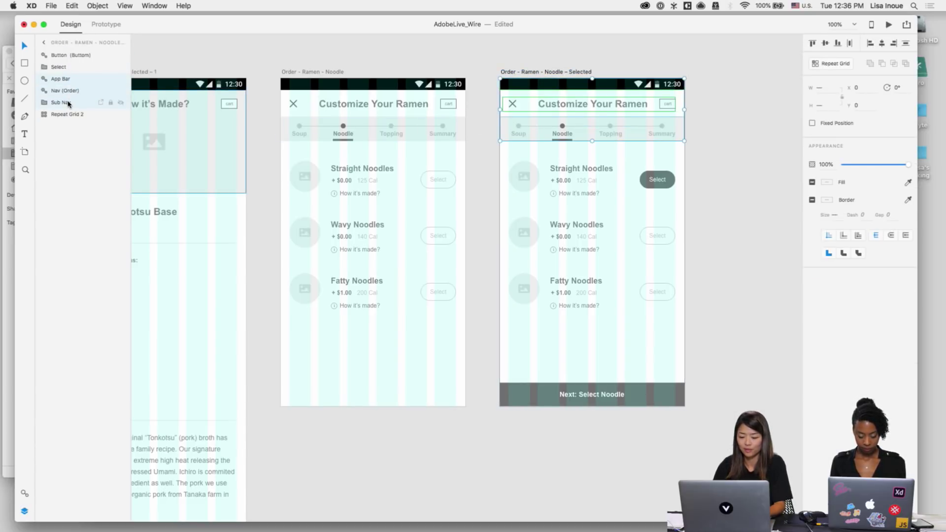
key(super+shift+bracketright)
click(72, 91)
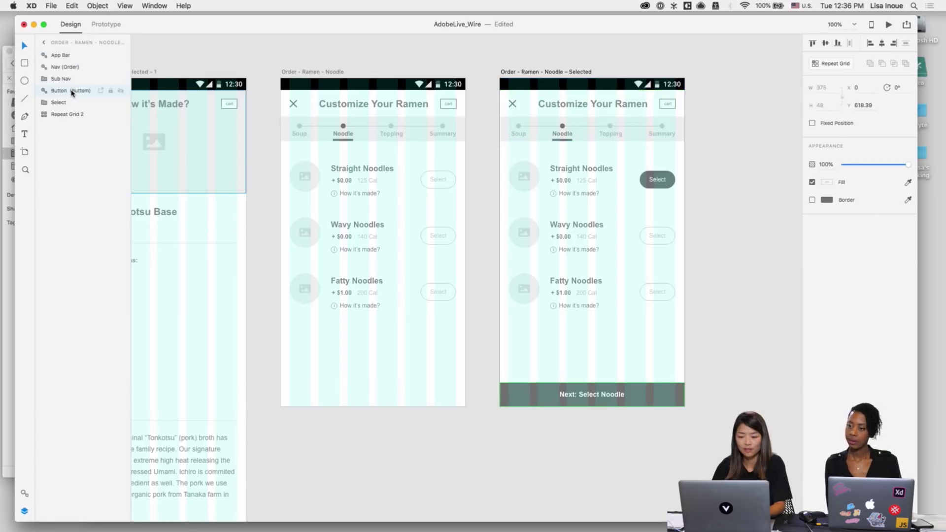
click(658, 184)
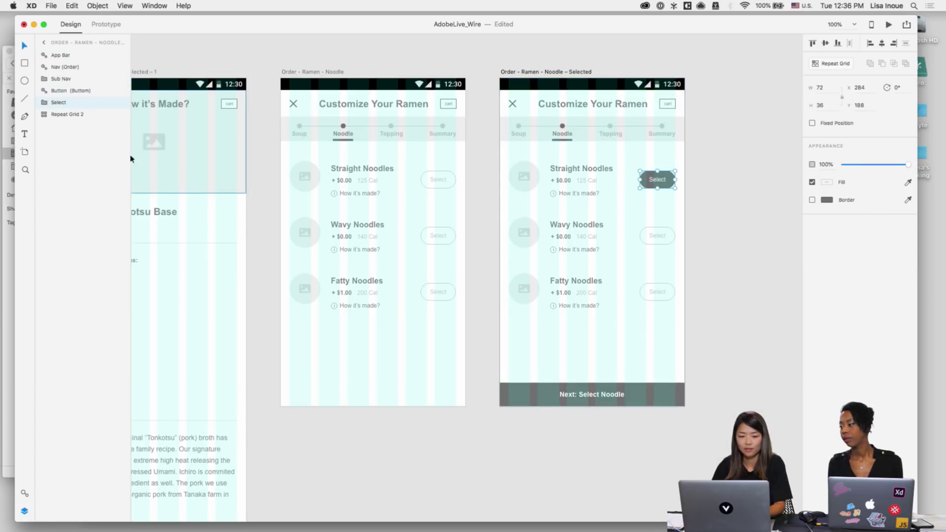
click(64, 93)
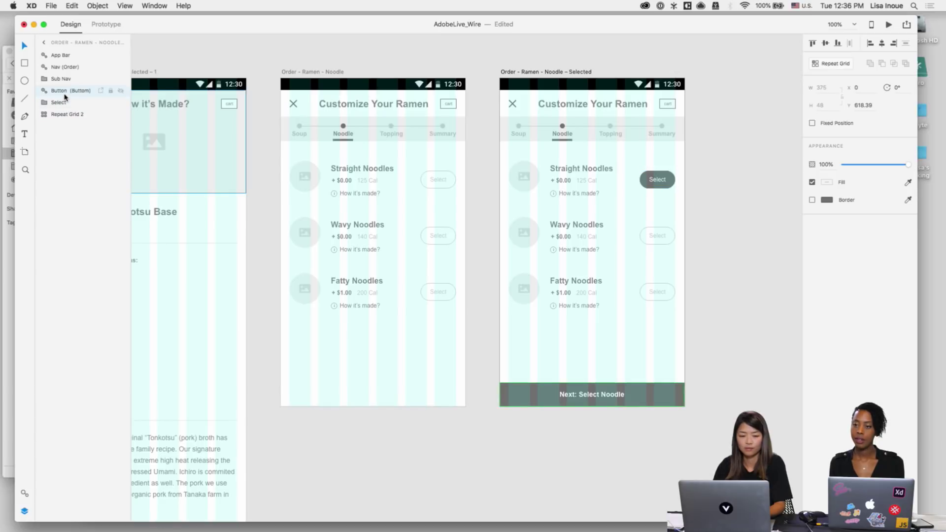
Step: Change the bottom button's text on the Noodle – Selected artboard to "Next: Select Toppings"
scroll(738, 254, right, 3)
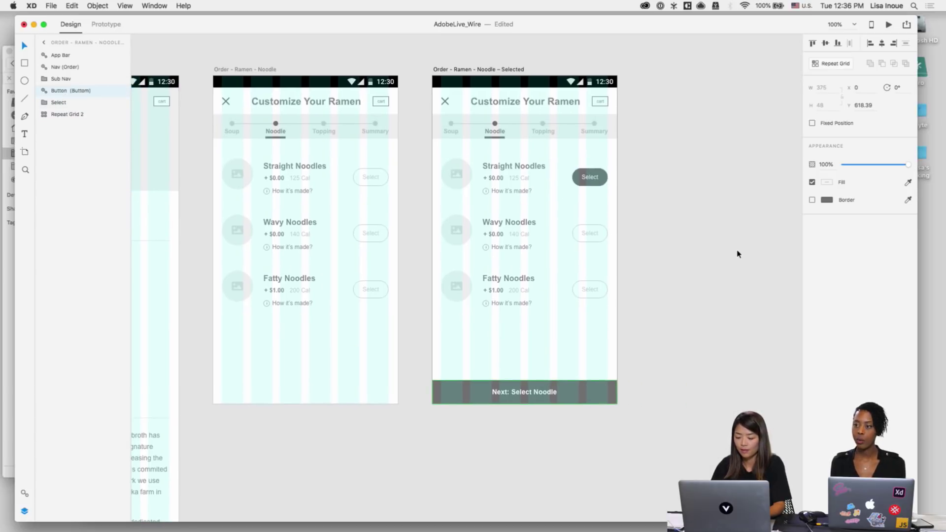
double_click(525, 402)
double_click(525, 402)
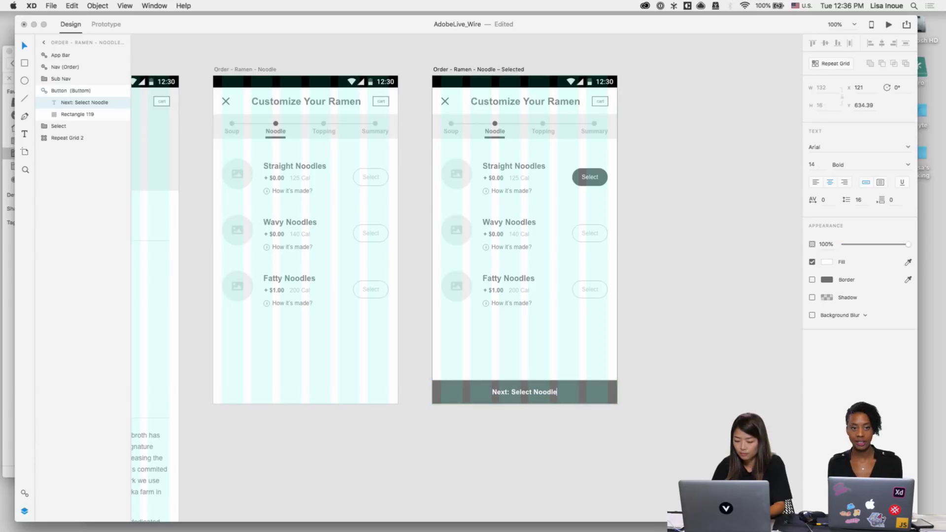
key(BackSpace)
key(BackSpace)
key(BackSpace)
key(BackSpace)
key(BackSpace)
key(BackSpace)
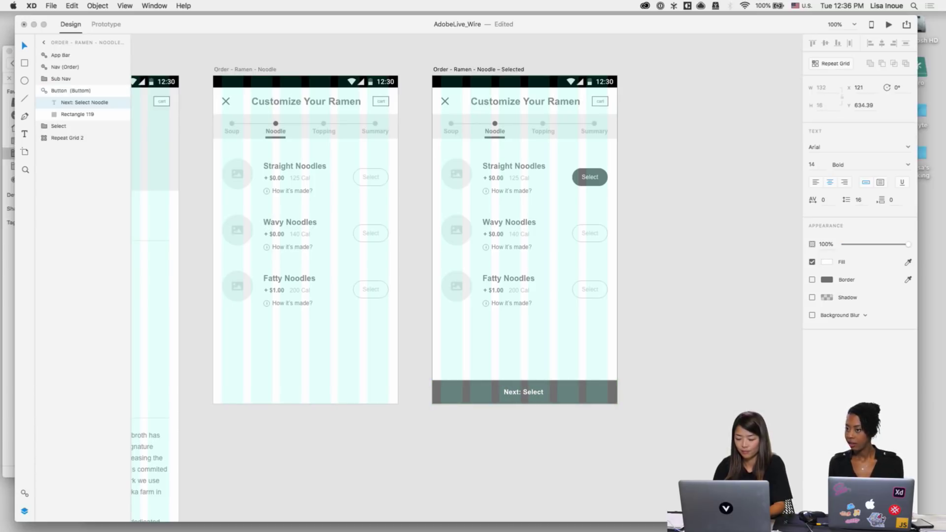
text(Toppings)
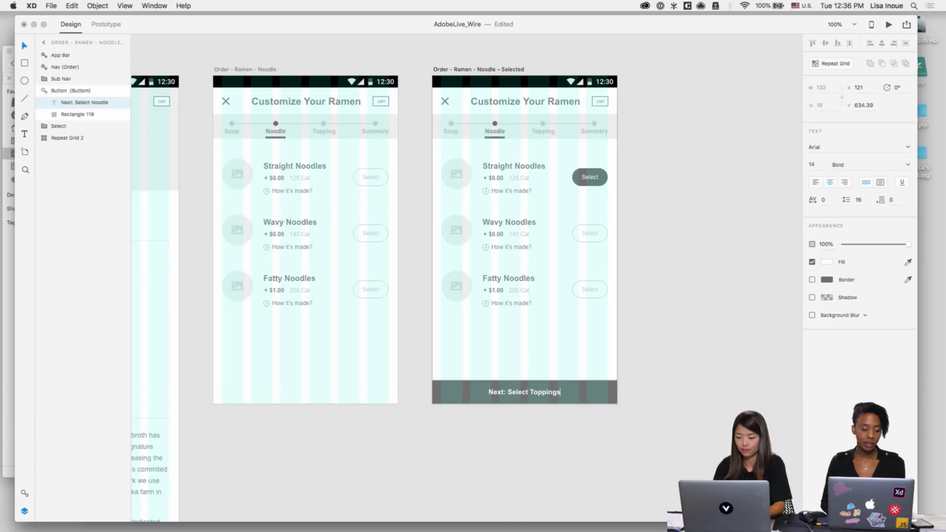
key(Escape)
click(566, 448)
key(super+minus)
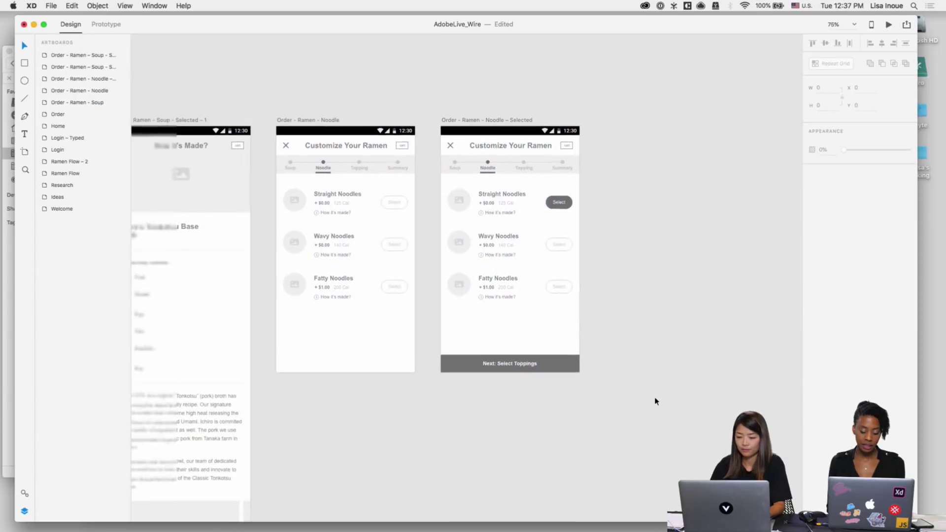
scroll(657, 402, left, 2)
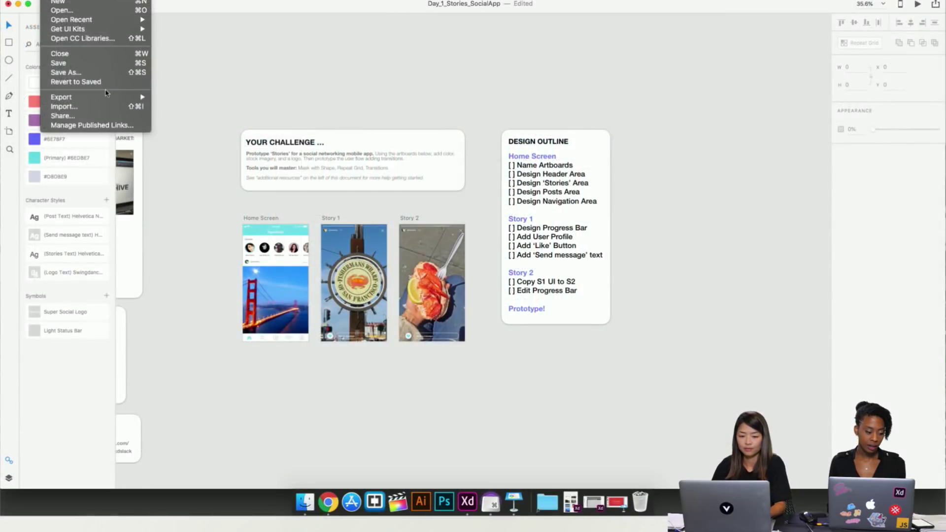
Step: Open the Wireframes UI kit web page from the Get UI Kits options and look through the Behance project
mouse_move(137, 29)
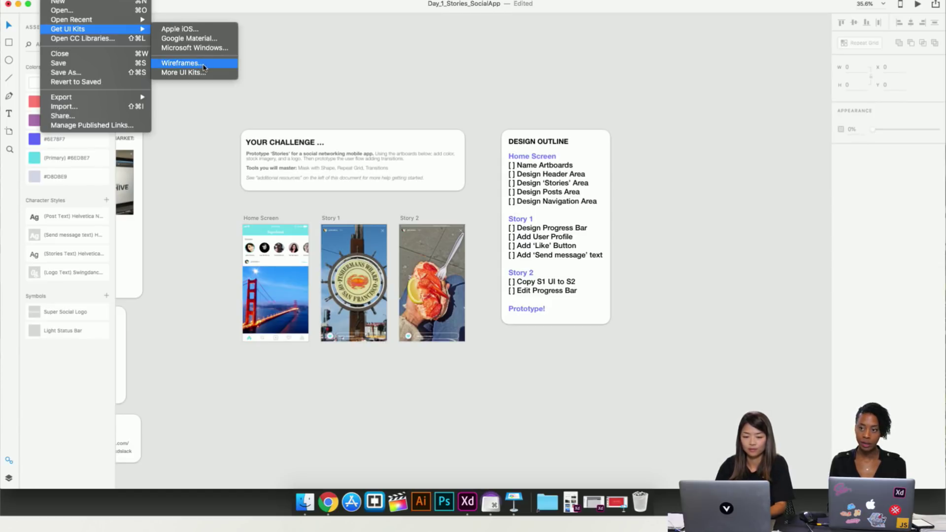
click(204, 67)
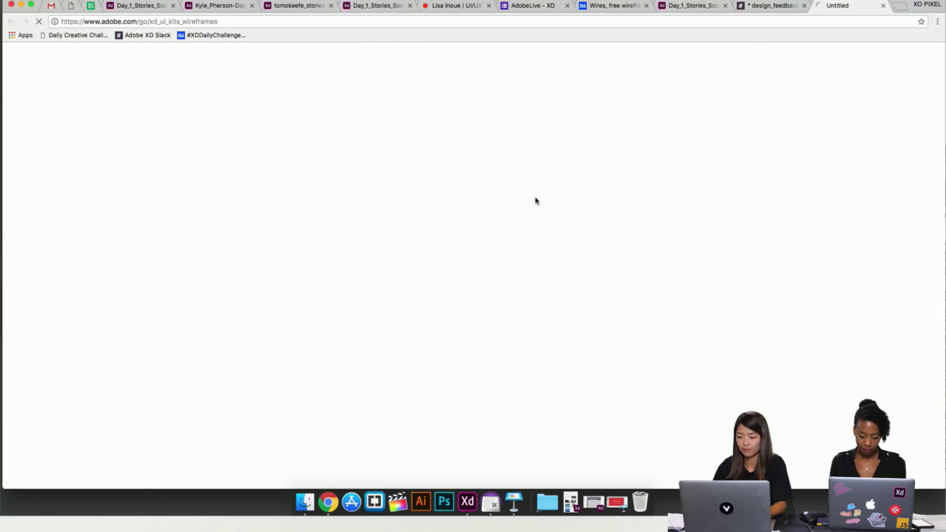
scroll(418, 282, down, 15)
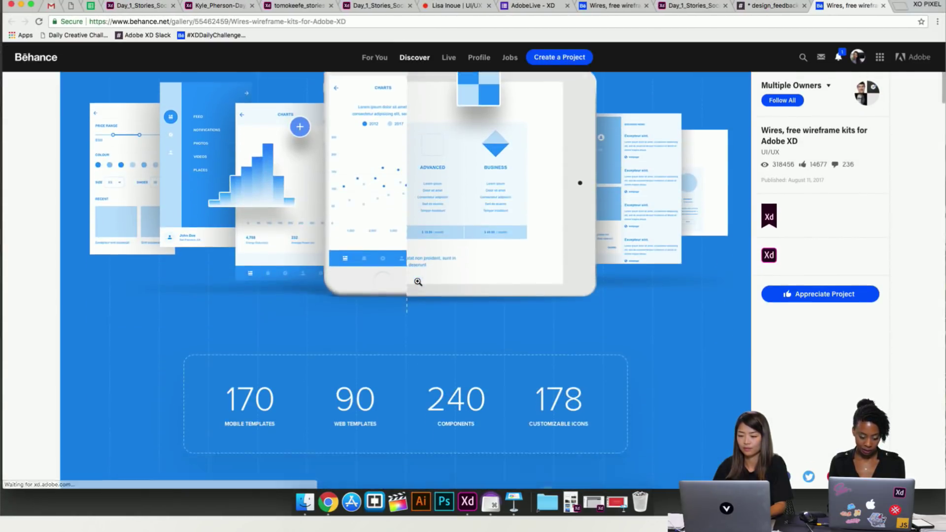
scroll(418, 282, down, 15)
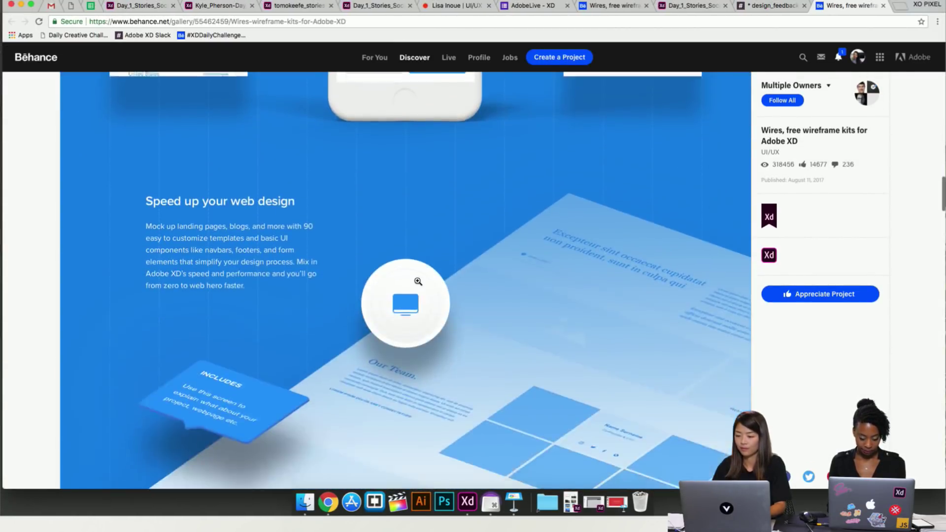
scroll(418, 282, up, 10)
scroll(418, 282, up, 10)
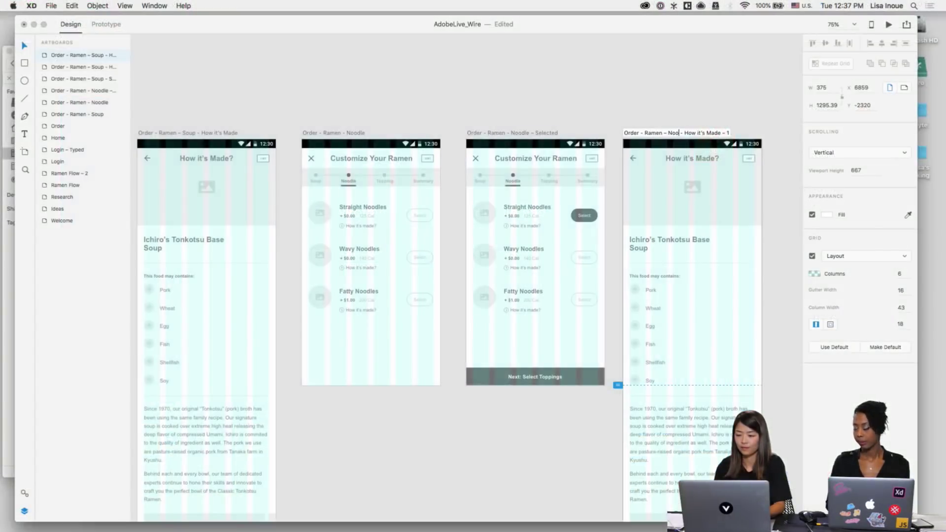
Step: Rename the duplicated How it's Made artboard as Order - Ramen – Noodle - How it's Made
text(dle - How it's Made - 1)
key(Return)
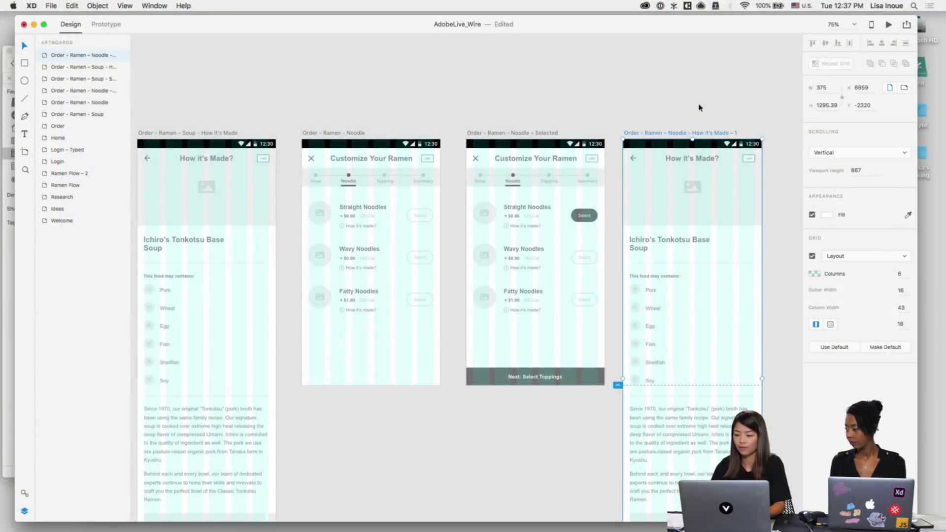
double_click(708, 134)
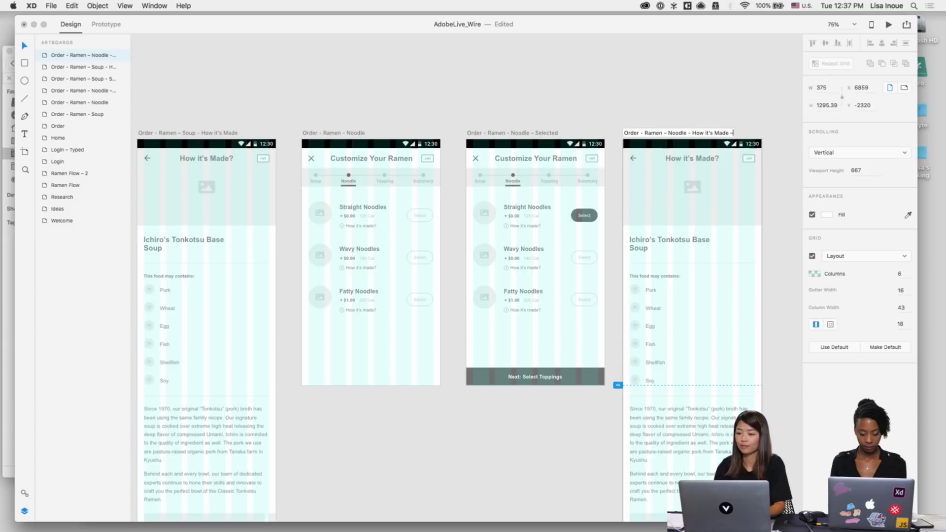
key(BackSpace)
key(BackSpace)
key(Return)
Step: Switch to the Wire Copy document in TextEdit and copy the heading "Ichiro's Handmade Wavy Noodles"
scroll(675, 120, up, 3)
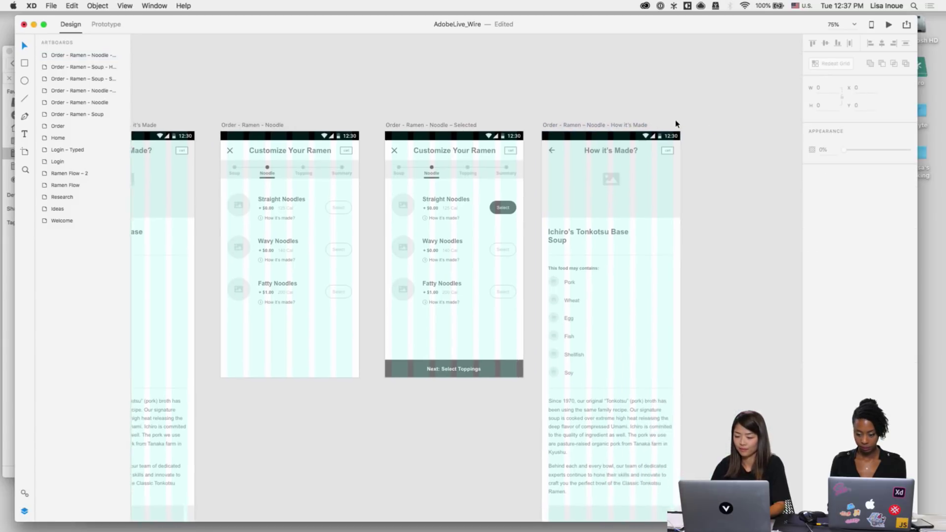
scroll(634, 235, right, 3)
key(super+shift+apostrophe)
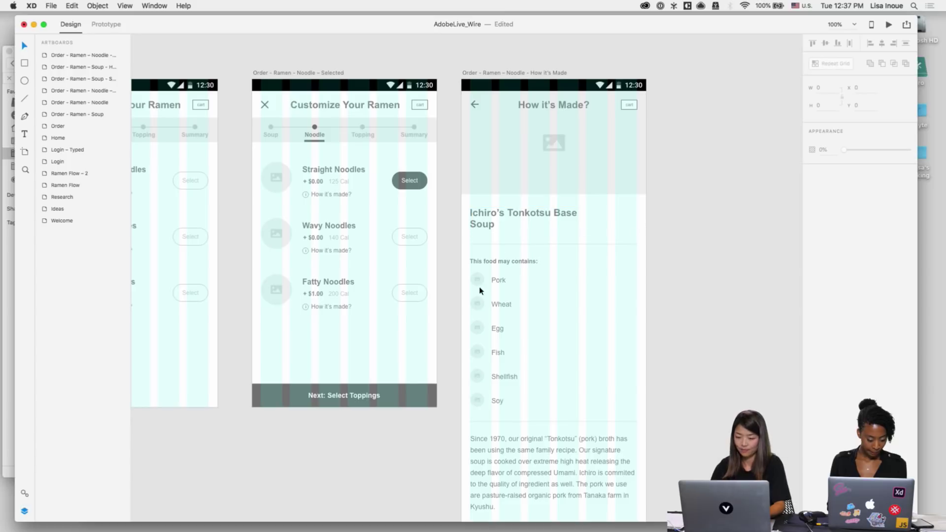
click(355, 518)
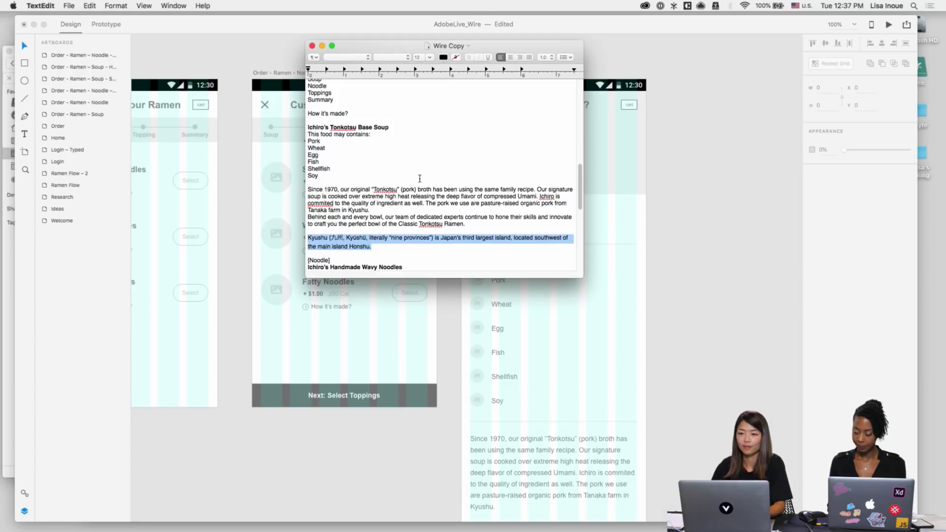
scroll(420, 200, down, 5)
triple_click(370, 137)
key(super+c)
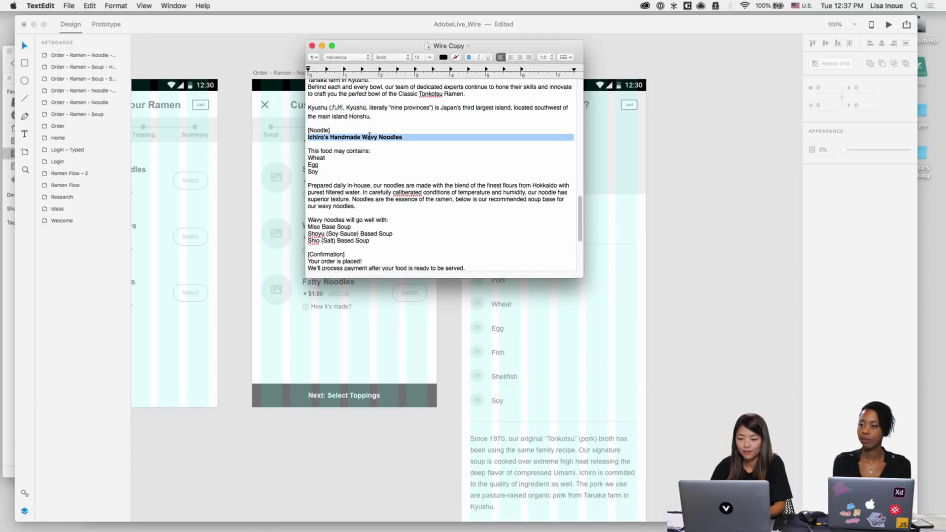
Step: Replace the title on the noodle "How it's Made?" artboard with the copied text "Ichiro's Handmade Wavy Noodles"
click(654, 302)
click(511, 212)
double_click(511, 212)
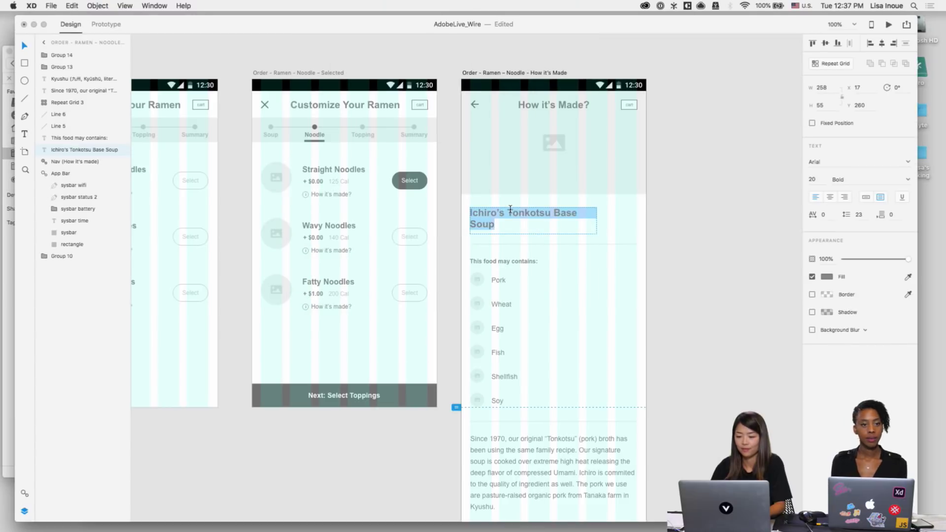
key(super+v)
click(663, 231)
Step: Shorten the allergen repeat grid under "This food may contain:" to three rows, about 144 high
scroll(663, 231, down, 2)
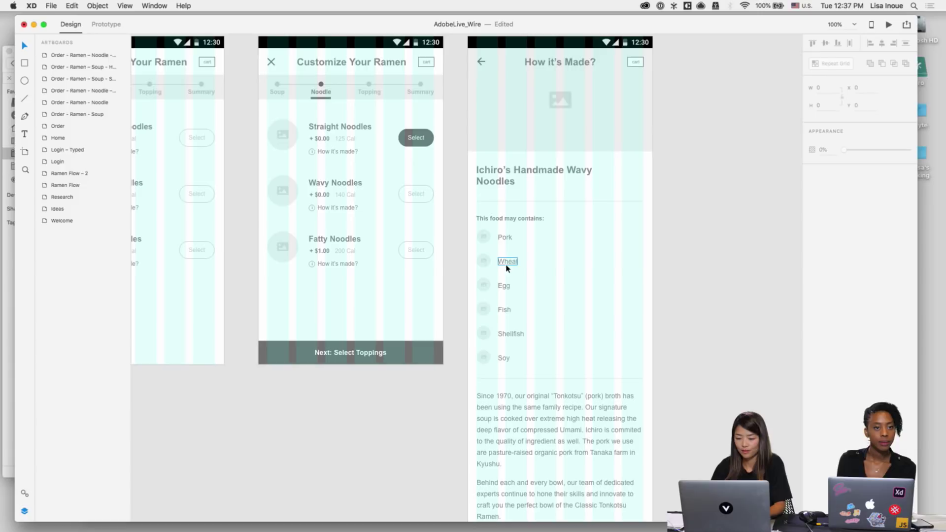
double_click(508, 239)
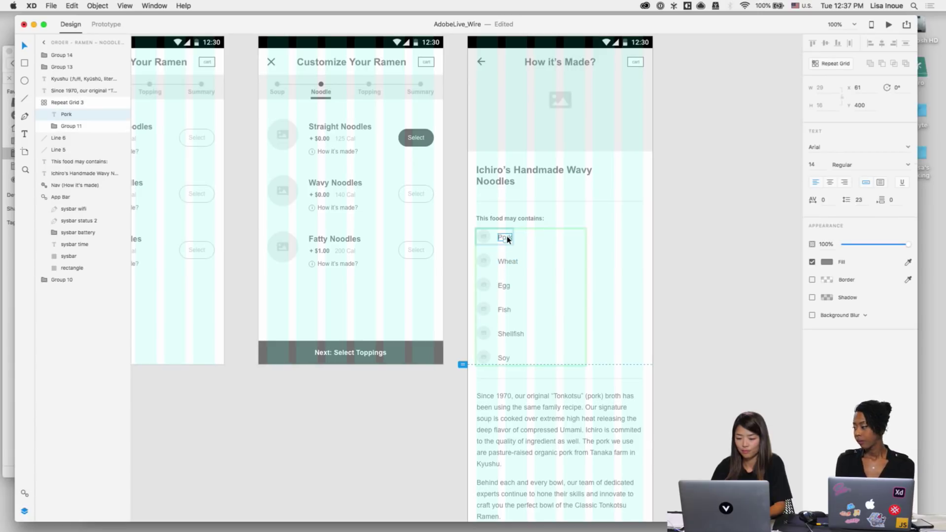
key(Escape)
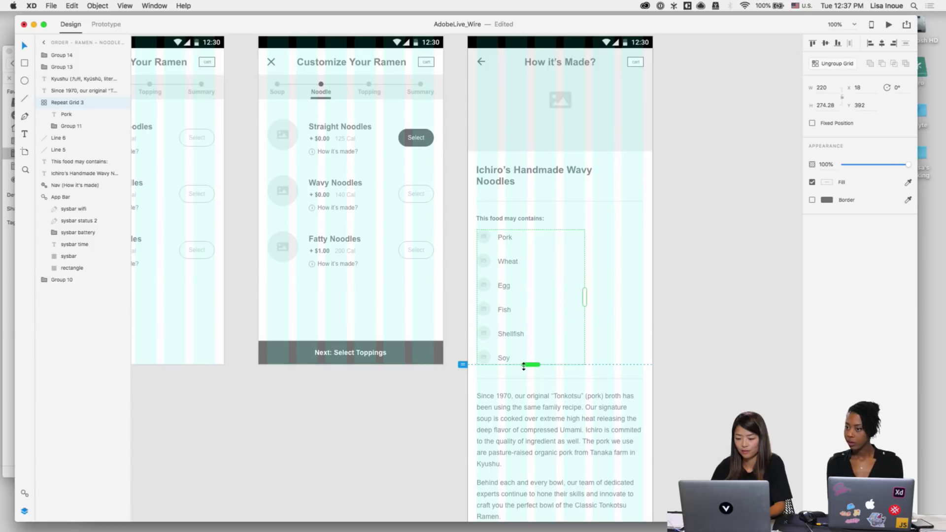
drag(528, 364, 527, 301)
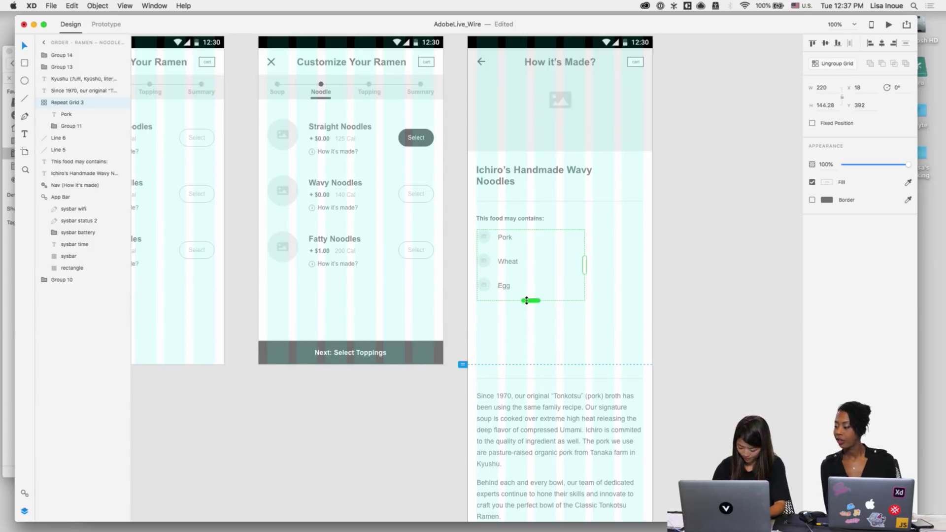
click(650, 295)
Step: Change the three allergen labels in the repeat grid to "What", "Egg" and "Soy", from first to last
key(super+equal)
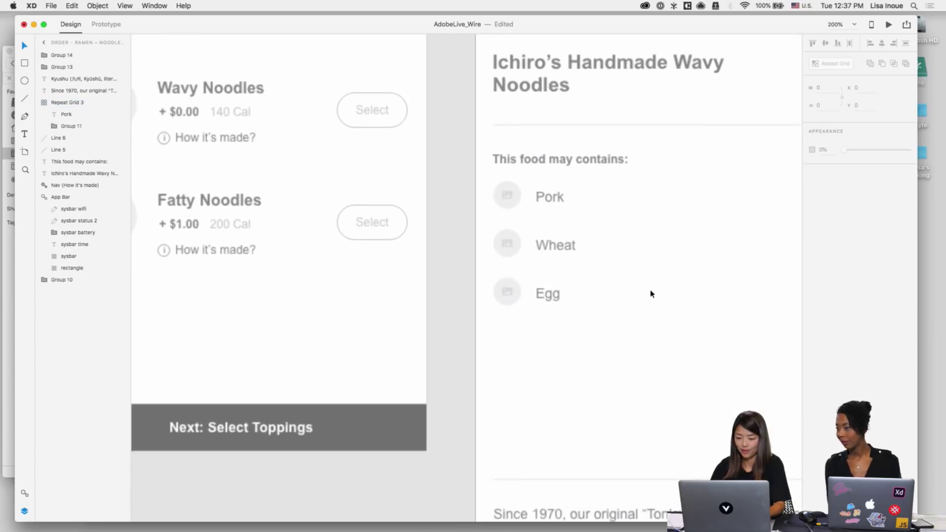
click(550, 203)
double_click(553, 199)
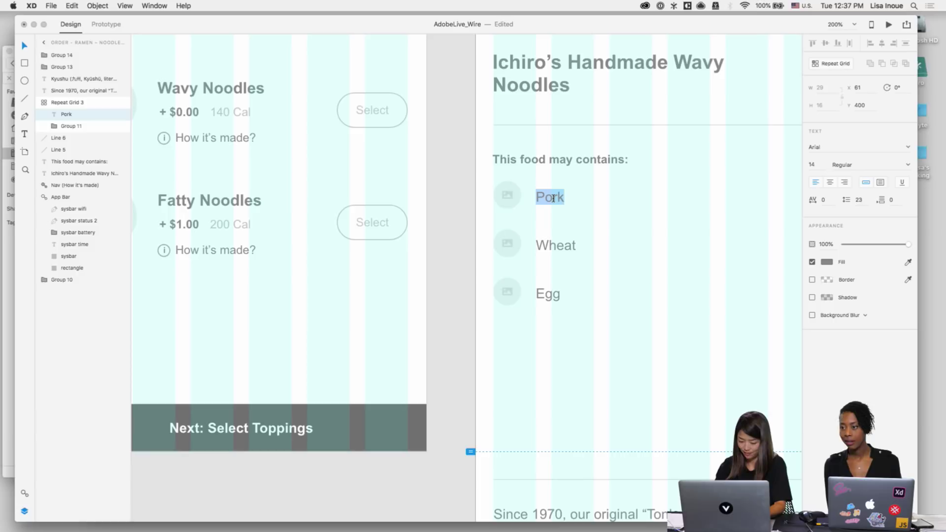
text(What)
double_click(551, 248)
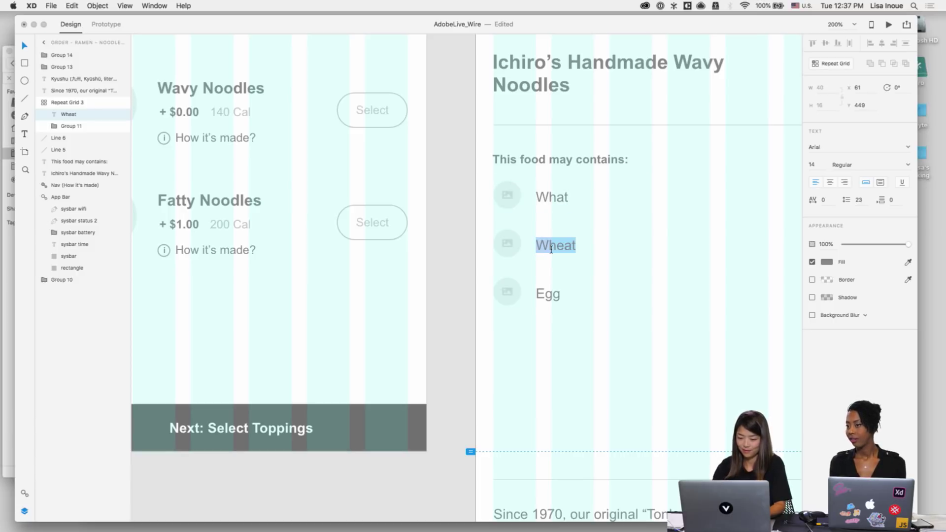
text(Egg)
click(547, 296)
double_click(547, 296)
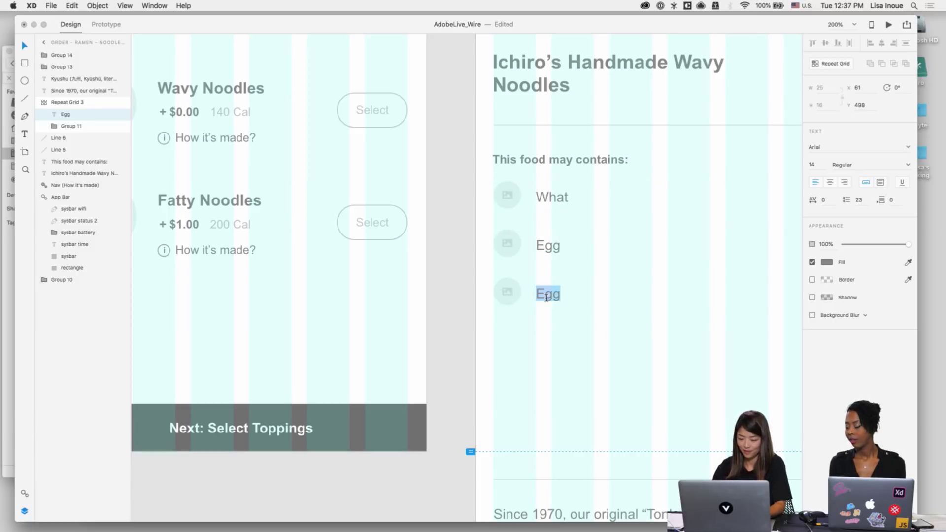
text(Soy)
click(583, 397)
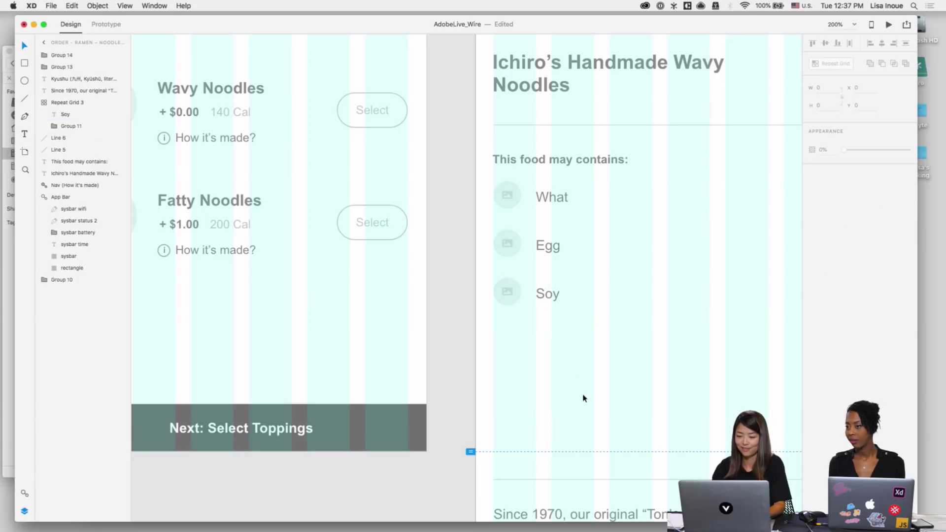
Step: Move the lower divider line, description, gallery images and caption up together to Y 550, just beneath the allergen list
scroll(585, 399, right, 2)
scroll(583, 398, down, 5)
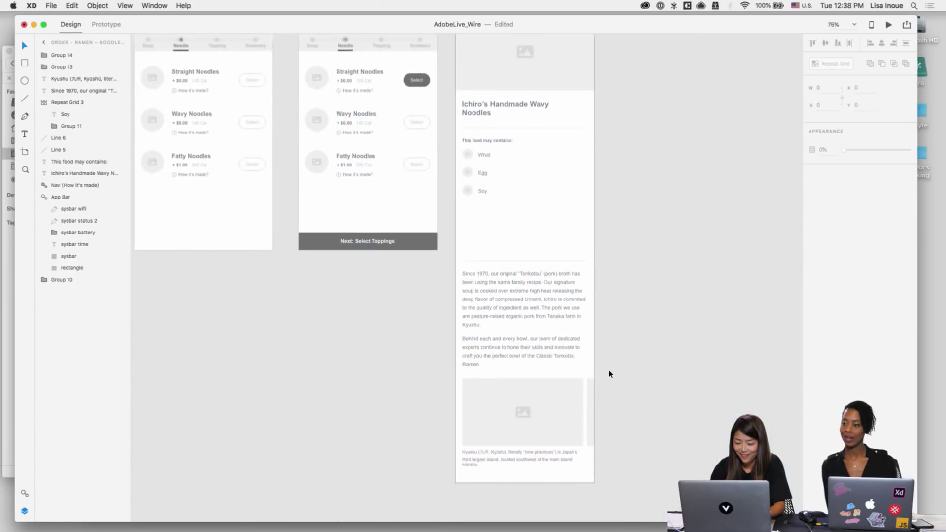
drag(614, 405, 489, 126)
key(shift+Down)
key(shift+Down)
key(shift+Down)
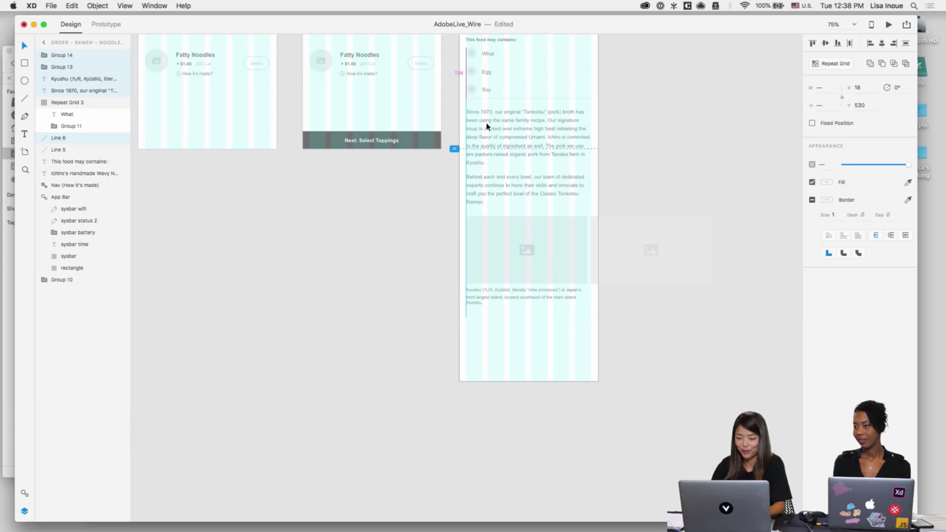
scroll(686, 144, up, 3)
scroll(662, 161, up, 5)
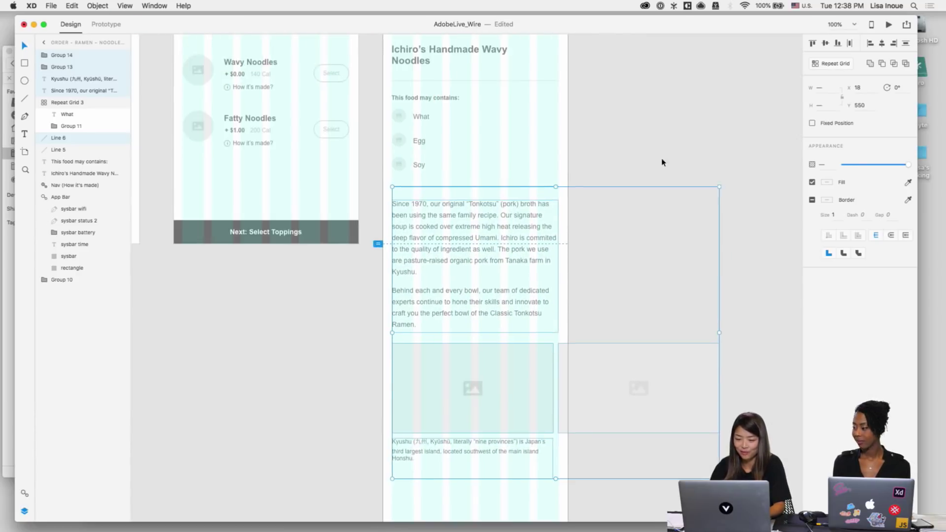
click(638, 155)
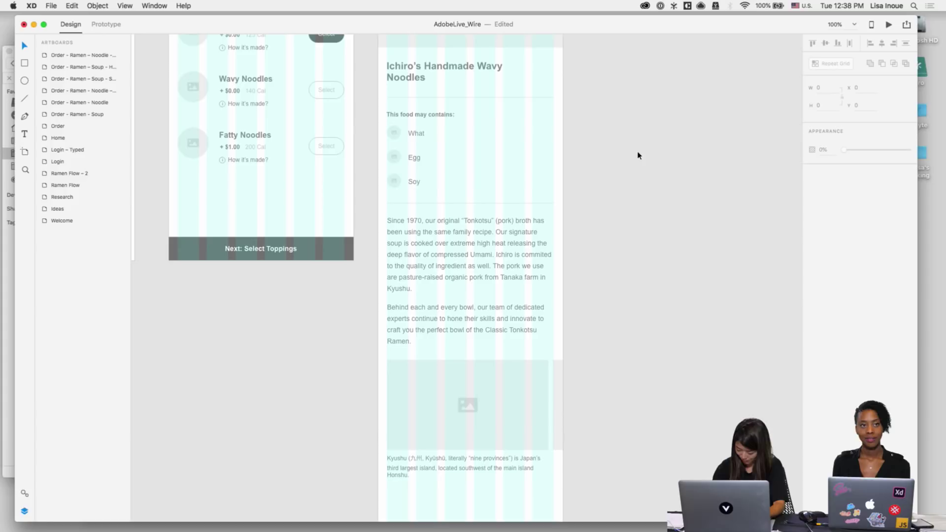
Step: Copy the "Prepared daily in-house" paragraph from the Wire Copy document in TextEdit and replace the XD artboard's description with it
click(350, 517)
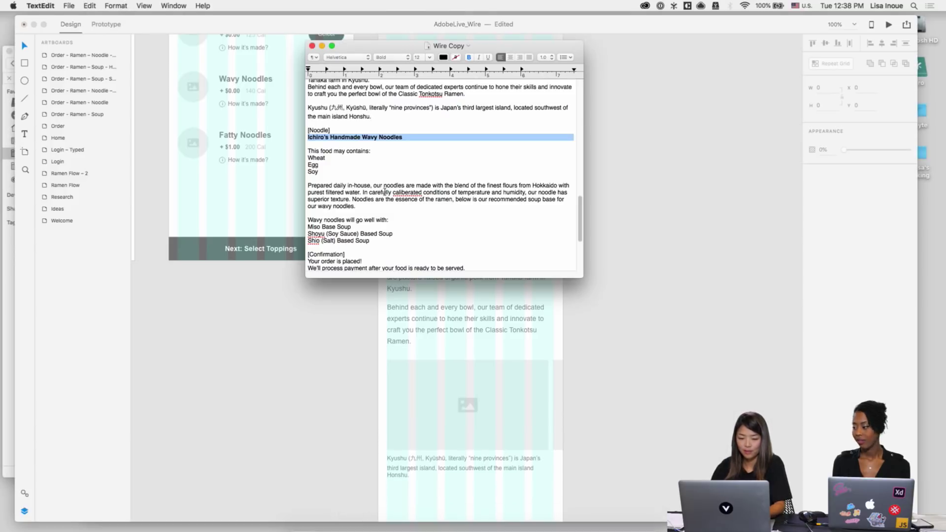
scroll(375, 194, down, 2)
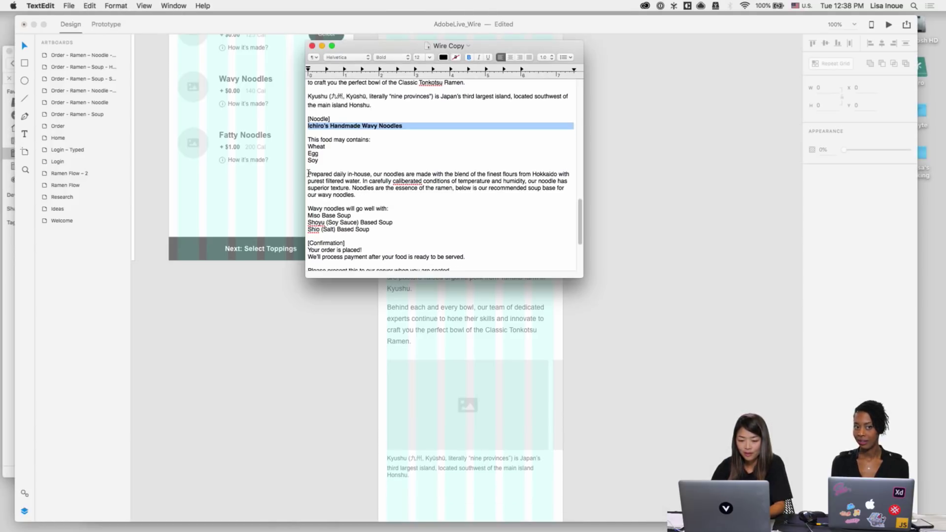
mouse_move(309, 174)
mouse_down()
mouse_move(388, 195)
mouse_move(361, 196)
mouse_up()
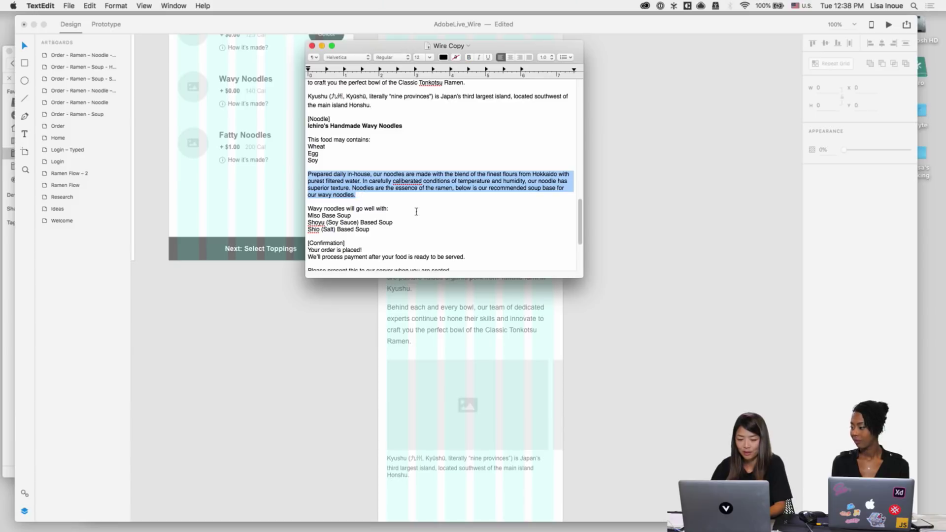
click(625, 329)
click(478, 265)
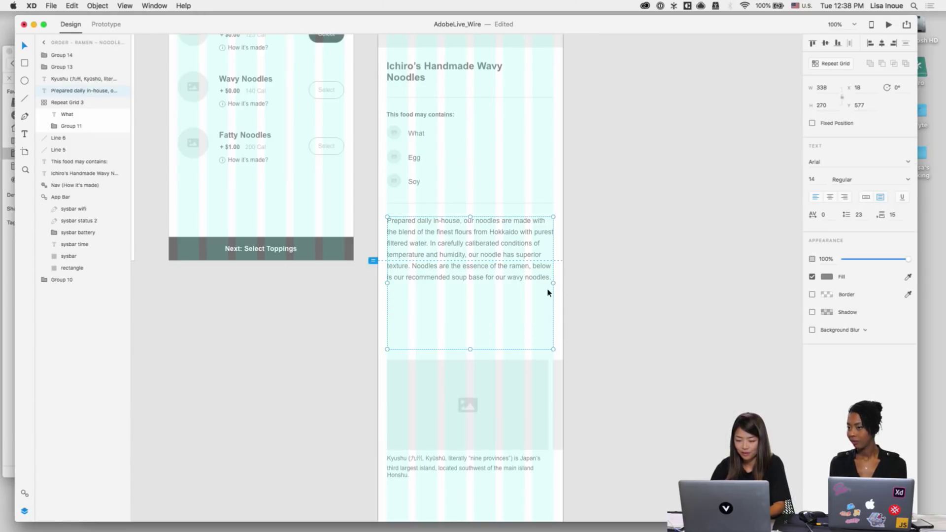
click(597, 306)
Step: Group the two image placeholders with their Kyushu caption and name the group "Gallery"
scroll(501, 306, down, 5)
click(504, 308)
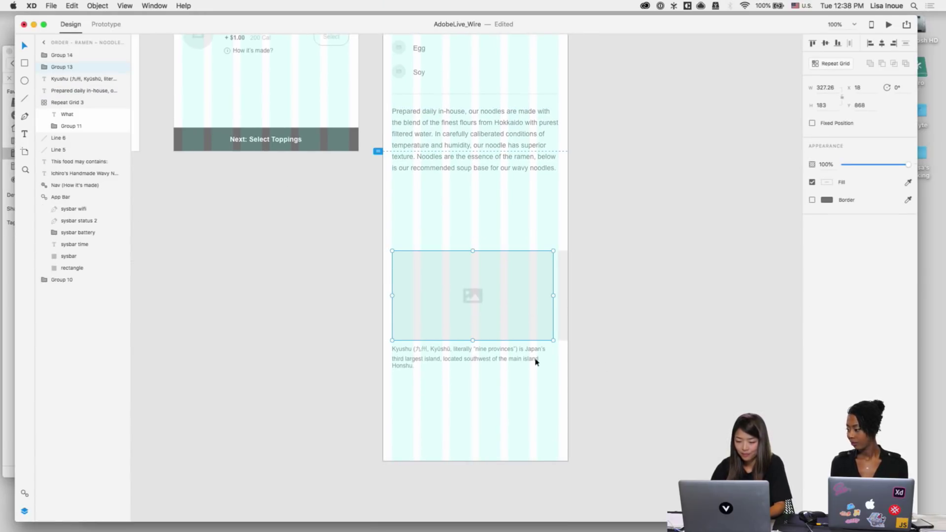
drag(385, 245, 696, 397)
key(super+g)
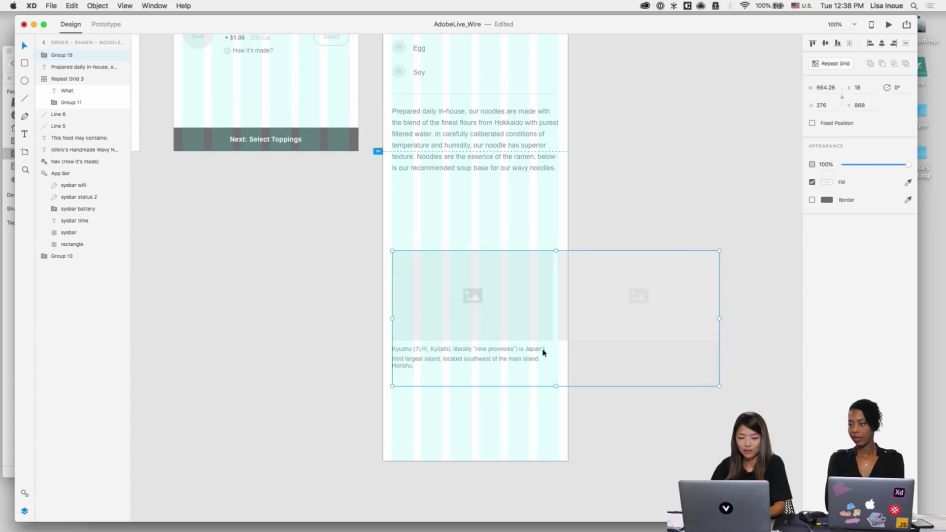
double_click(55, 55)
text(Gallery)
key(Return)
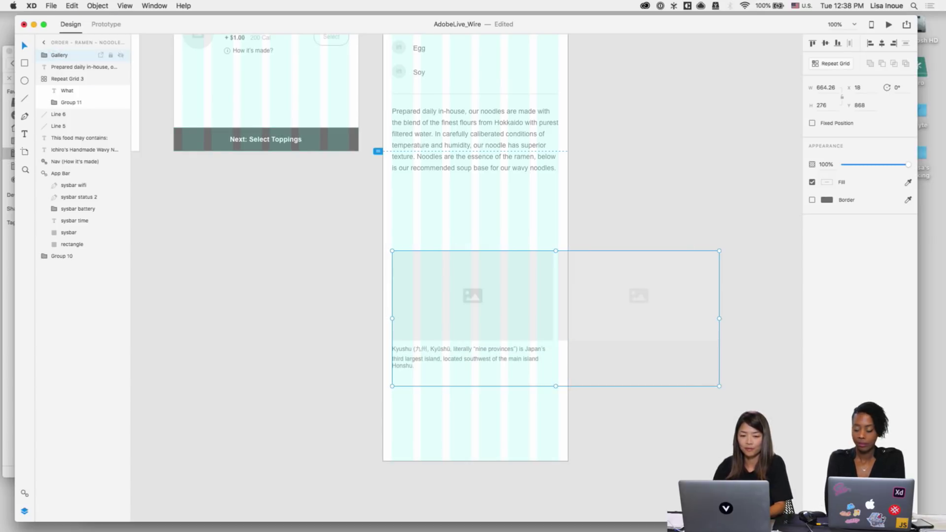
Step: Move the Gallery group up to sit just below the description paragraph
drag(468, 275, 467, 198)
key(shift+Down)
key(shift+Down)
key(shift+Down)
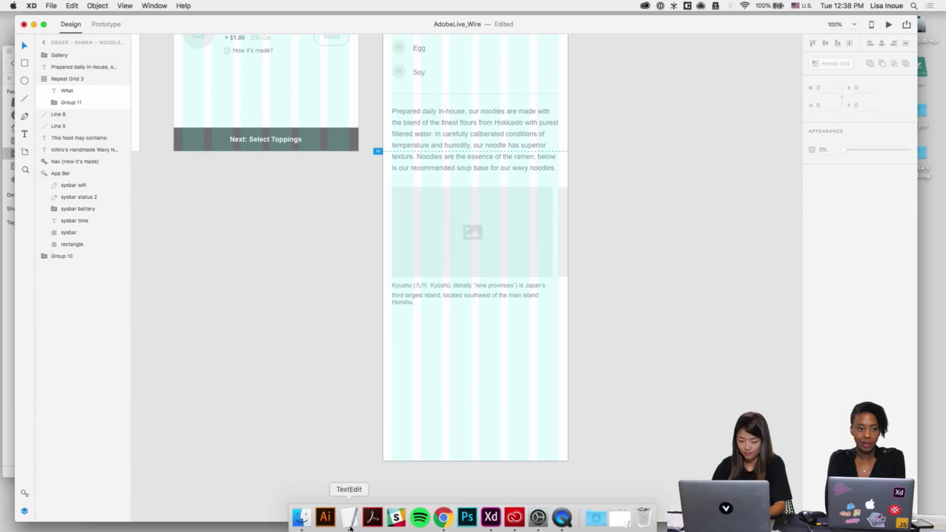
Step: Check the Wire Copy document in TextEdit, and replace the first word of the gallery caption in XD with "Hokkaido"
click(350, 518)
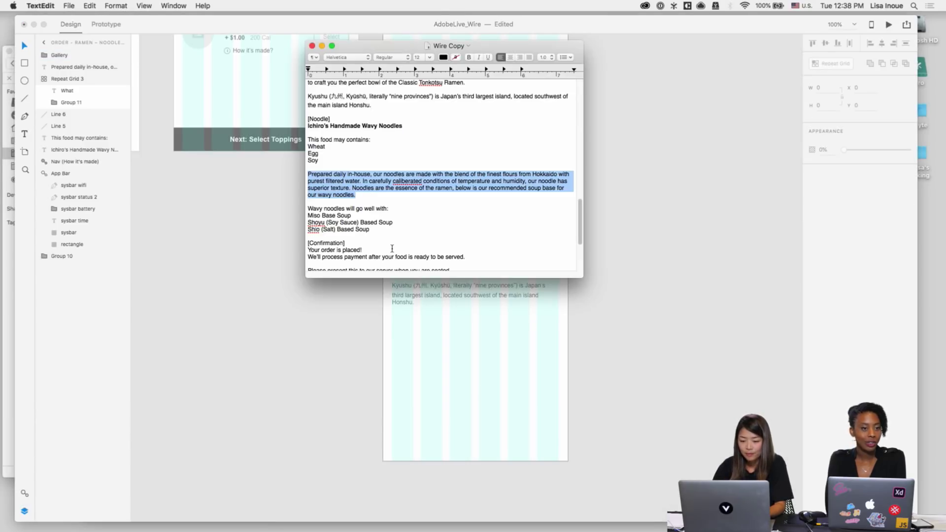
scroll(394, 222, down, 4)
click(427, 359)
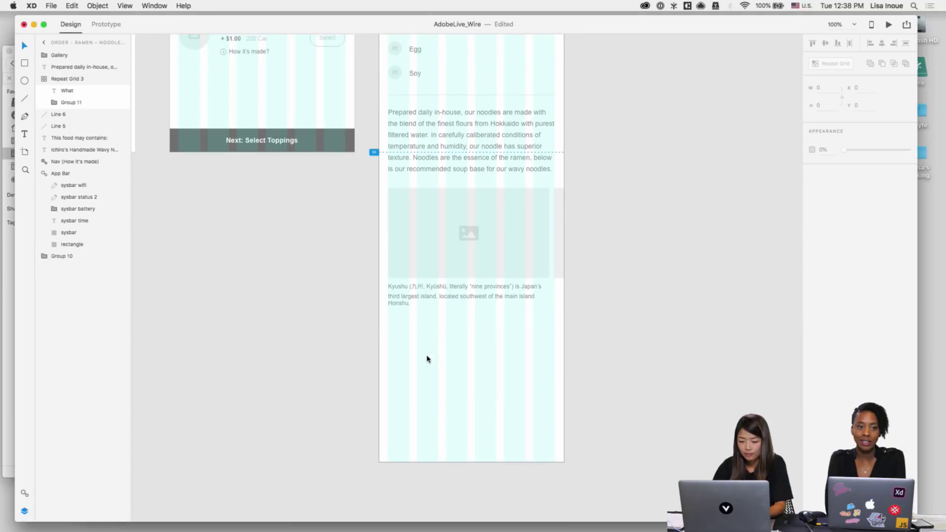
key(super+equal)
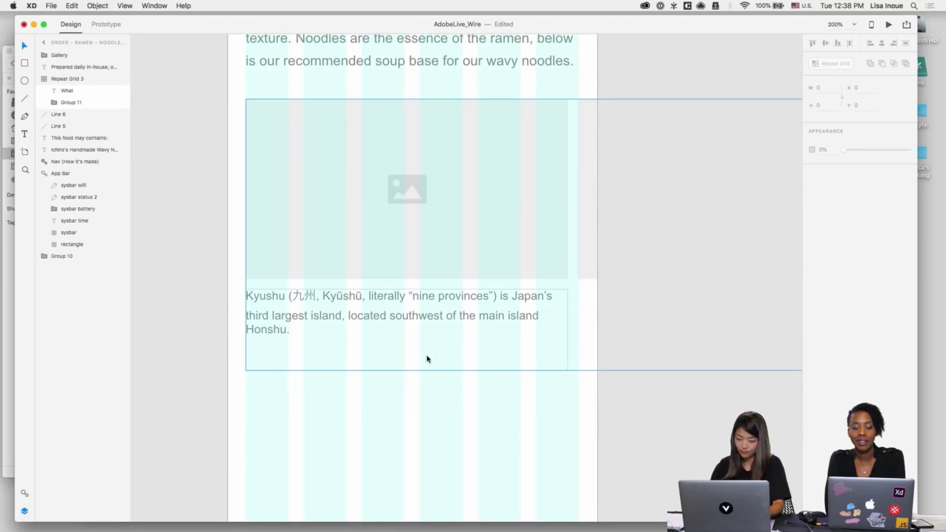
double_click(382, 310)
double_click(276, 293)
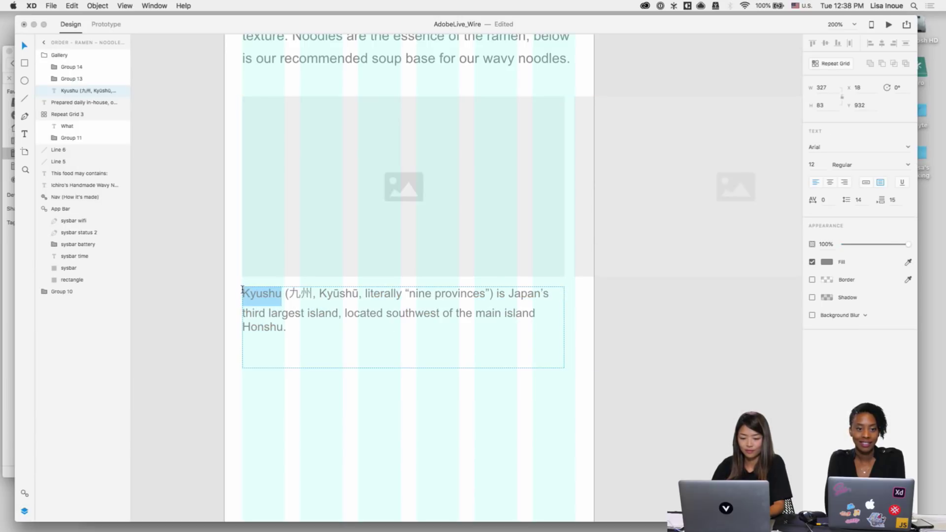
text(Hokkaido)
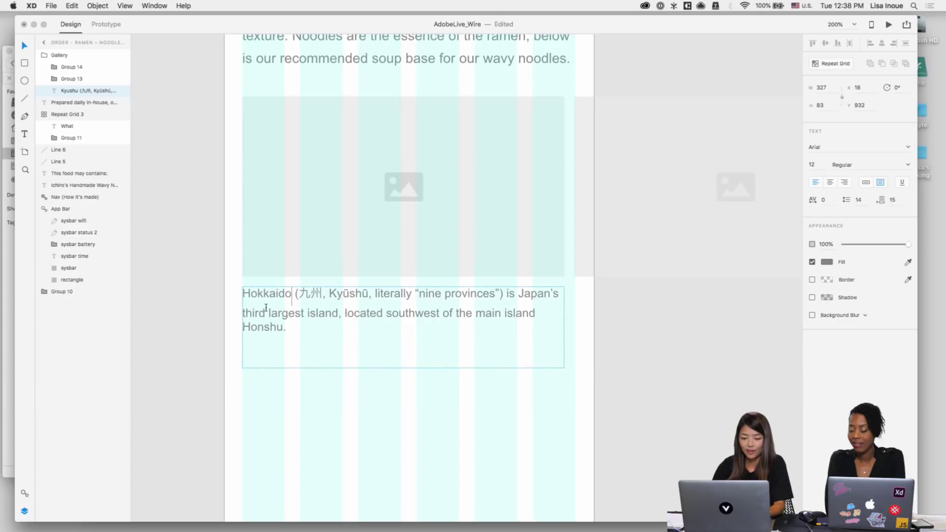
key(Escape)
double_click(301, 295)
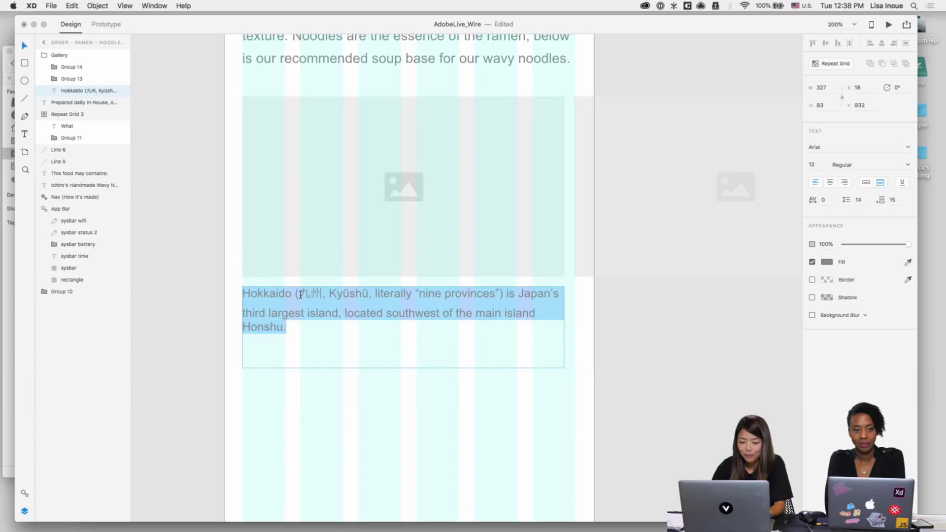
key(Escape)
scroll(339, 442, up, 3)
key(super+minus)
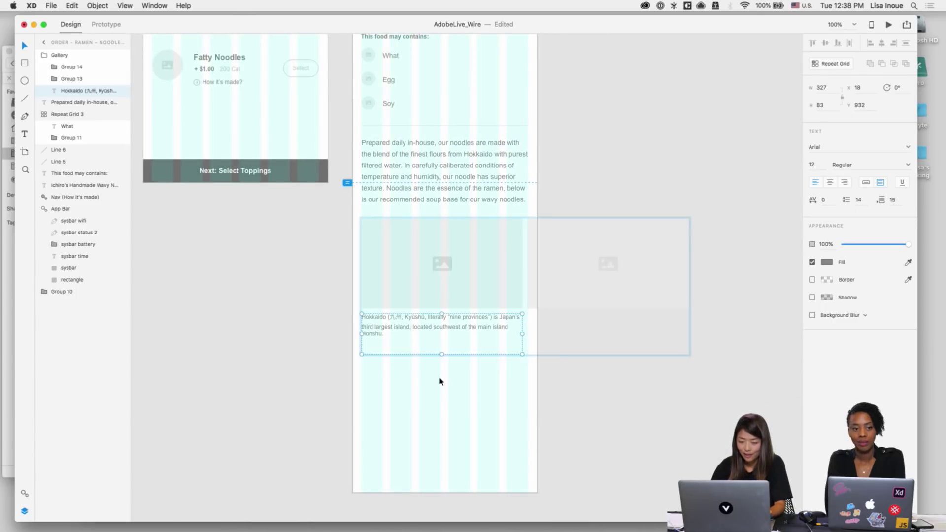
Step: Move the Gallery group down to about Y 941 and shorten the description text box to a height of 142
click(443, 384)
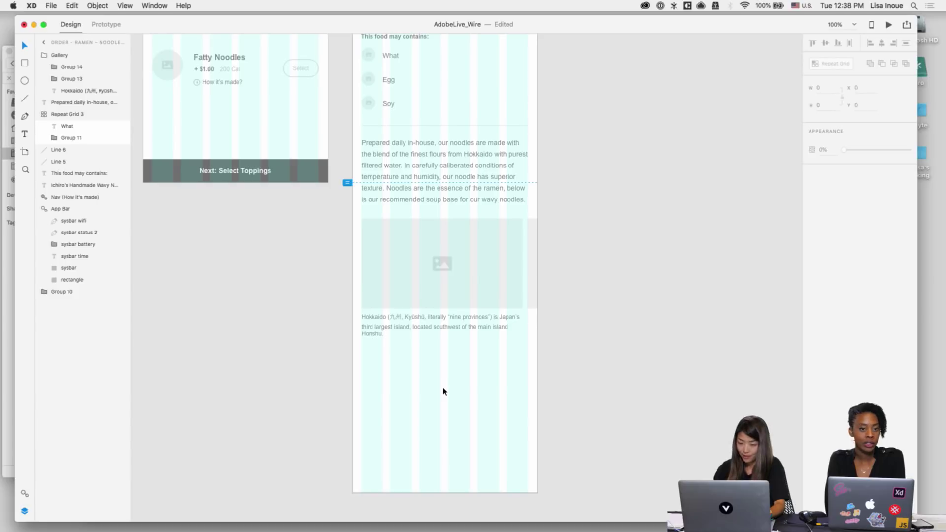
click(444, 392)
drag(410, 249, 412, 348)
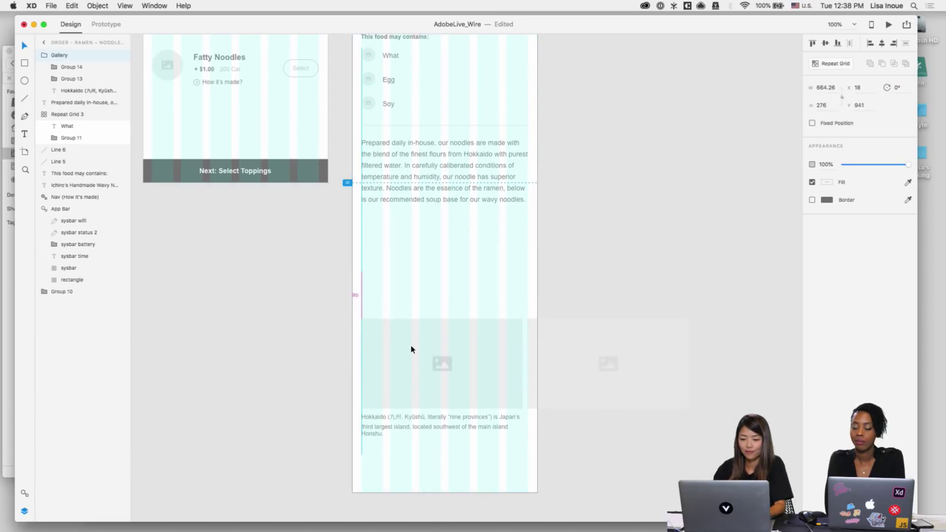
click(430, 208)
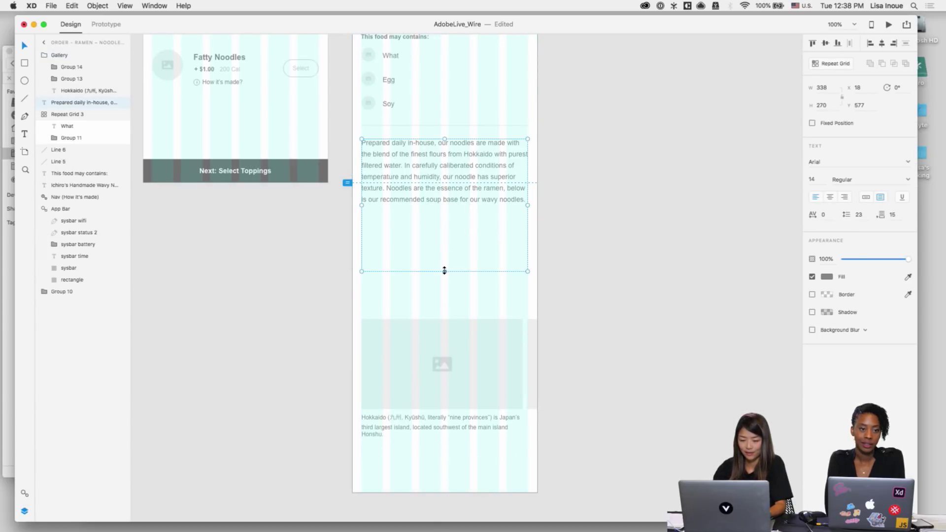
drag(445, 271, 443, 208)
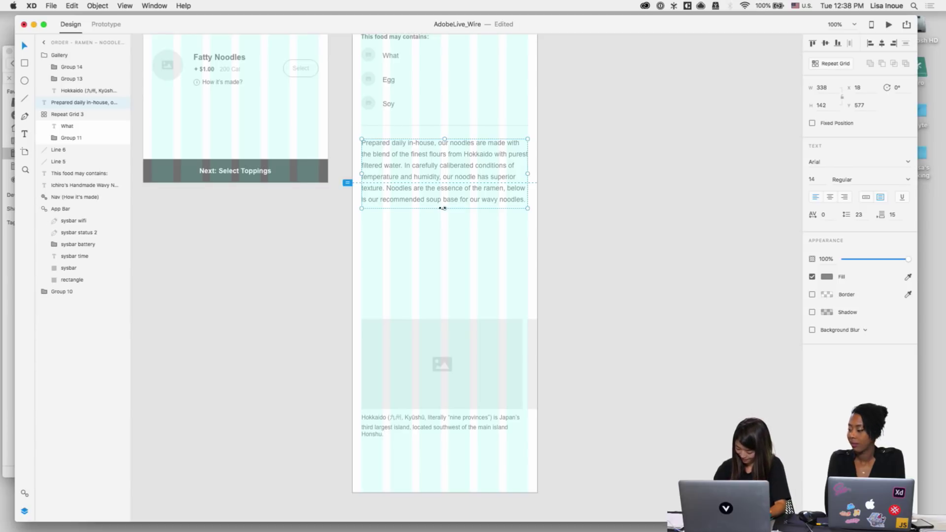
Step: Duplicate the description paragraph directly beneath itself and replace the copy's text with "Miso Base Soup"
drag(438, 167, 437, 236)
double_click(437, 236)
key(super+a)
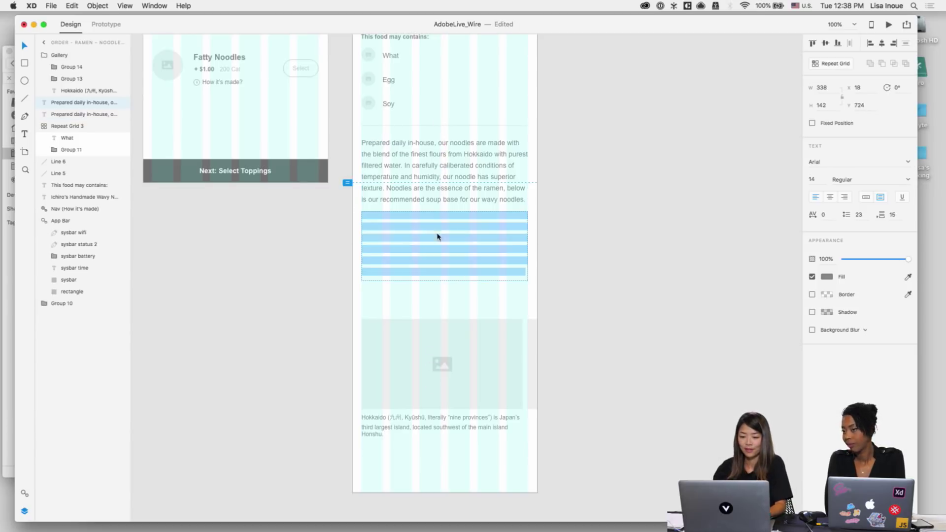
text(Miso Soup)
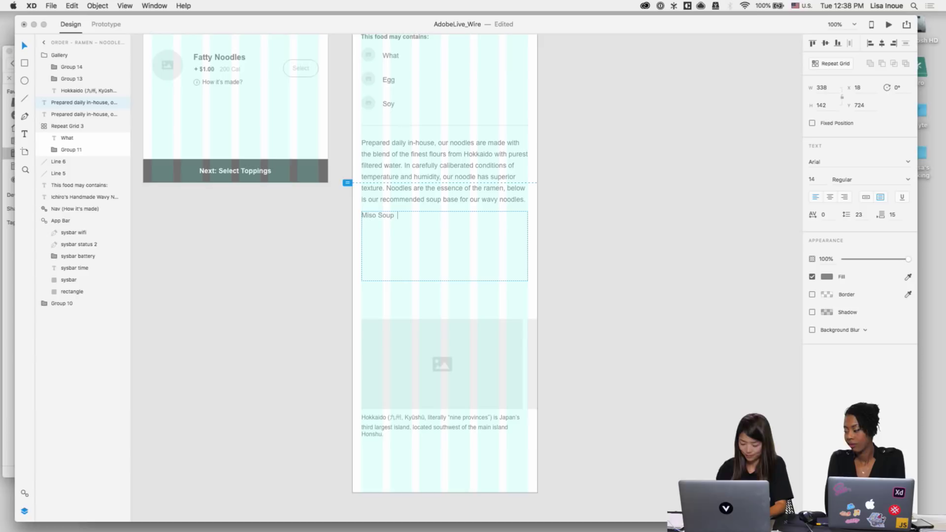
key(BackSpace)
key(BackSpace)
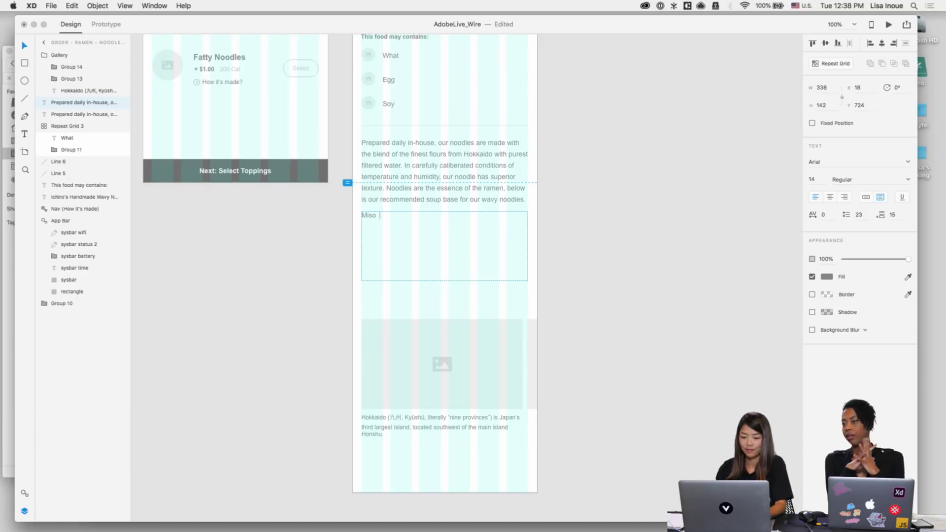
text(Base)
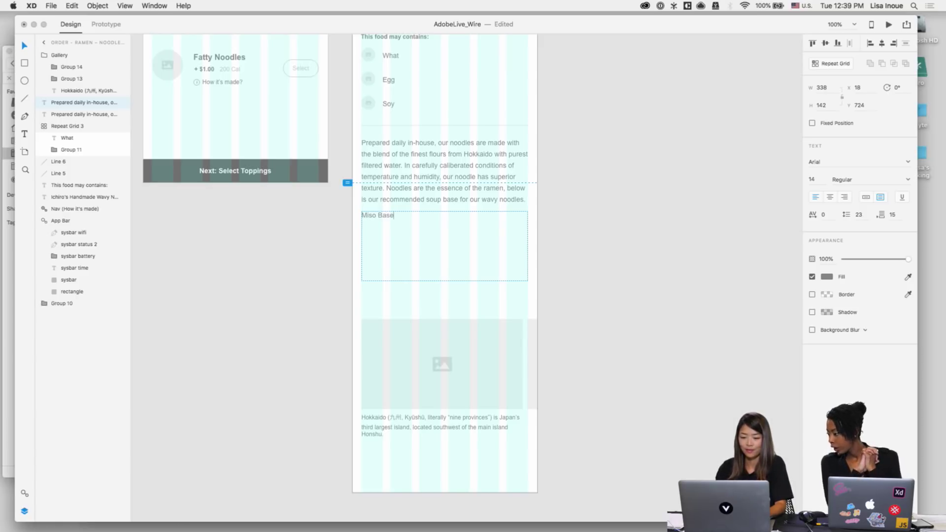
text( Soup)
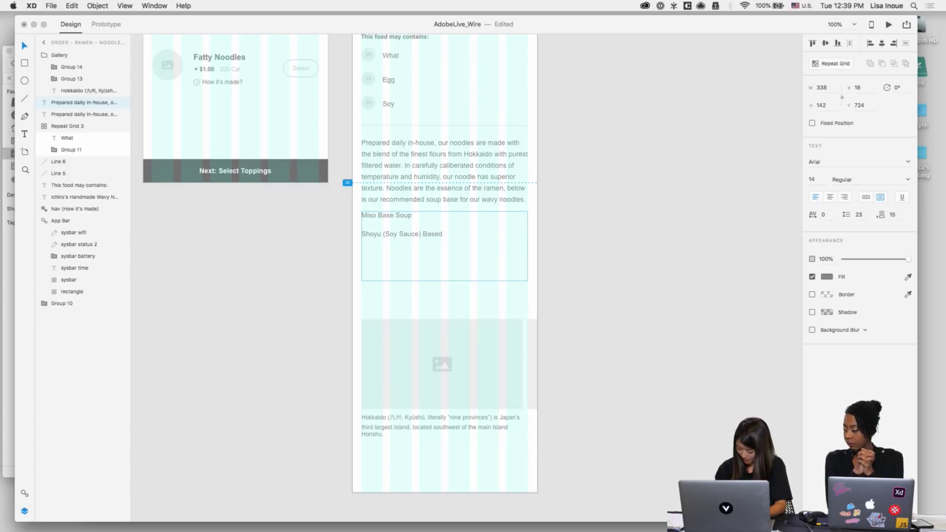
Step: Complete the soup list with the lines "Shoyu (Soy Sauce) Based Soup" and "Shio (Salt) Base Soup" under the miso entry
text(Soup)
key(Return)
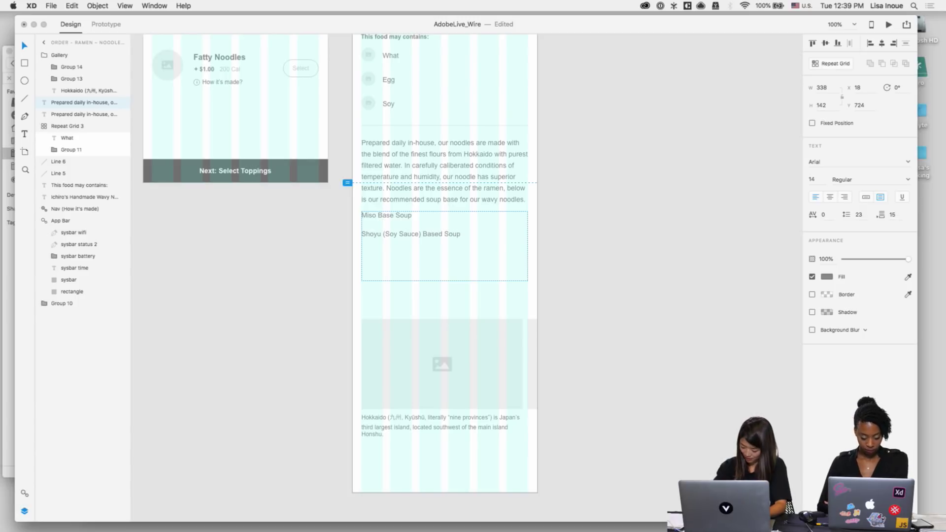
text(Shio)
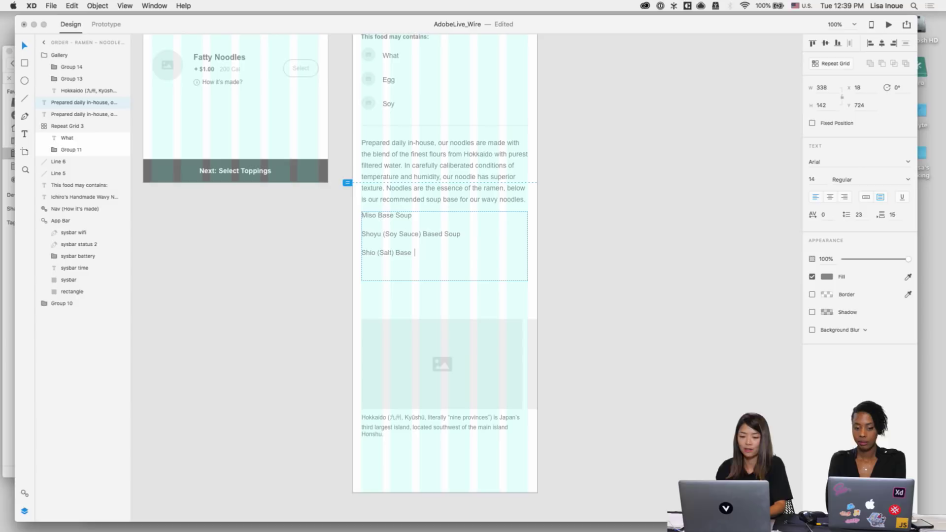
text((Salt) Base Soup)
key(Escape)
key(Escape)
Step: Move the soup list down to Y 767 and place a duplicate of it just above at Y 738
scroll(452, 281, up, 10)
scroll(452, 281, left, 2)
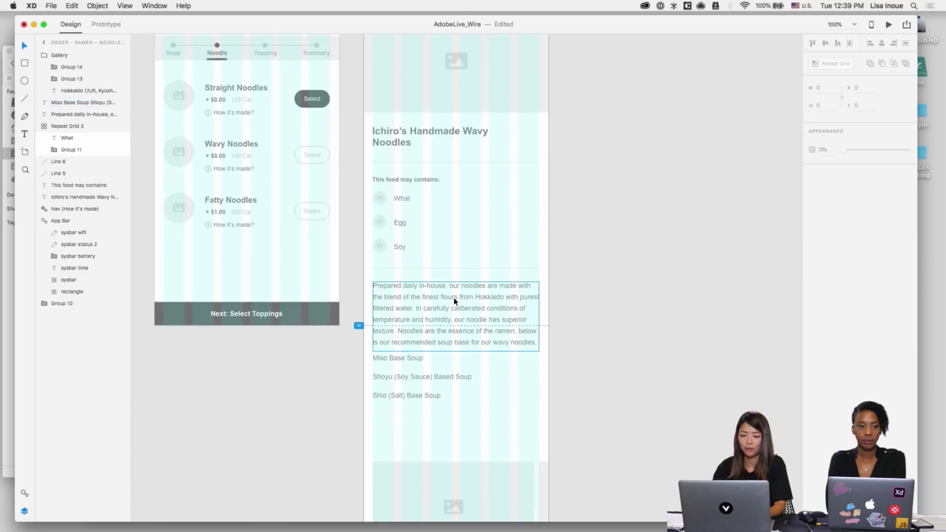
scroll(454, 244, left, 2)
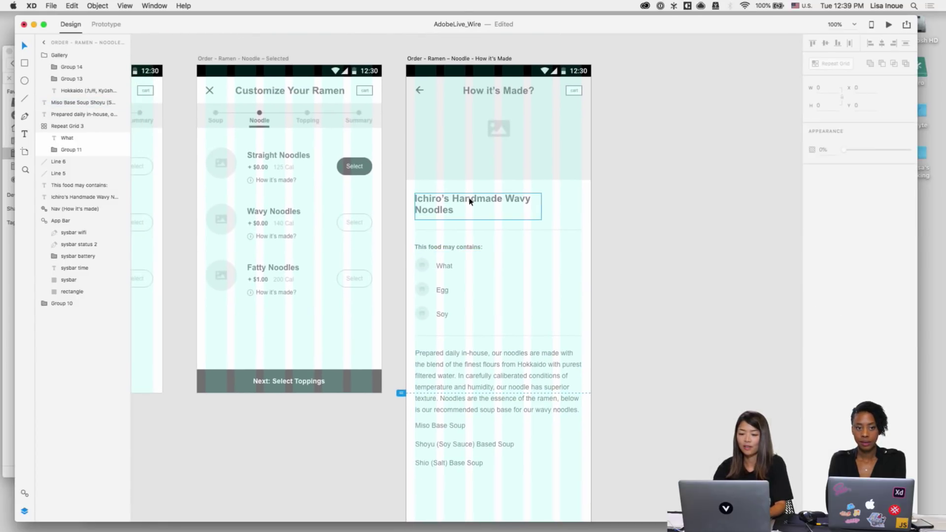
scroll(470, 201, down, 4)
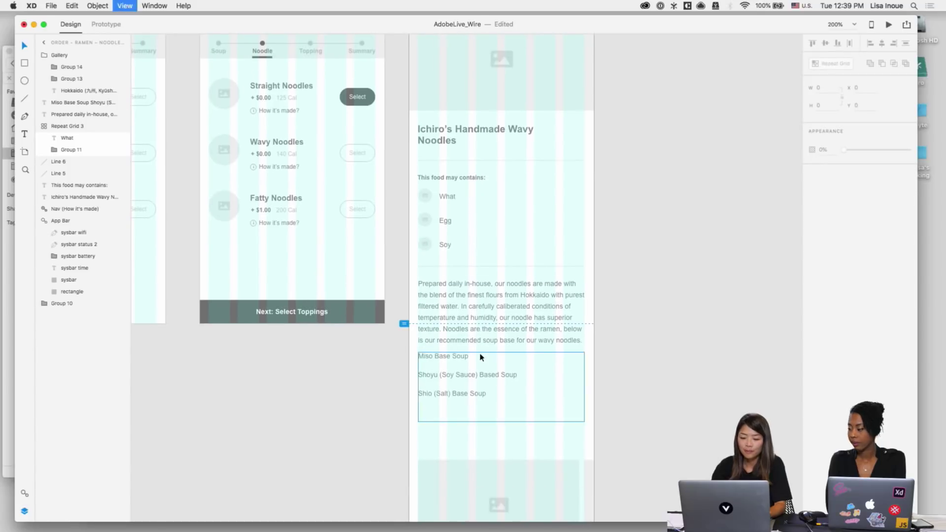
scroll(479, 355, up, 5)
scroll(479, 355, down, 1)
click(429, 391)
drag(429, 390, 421, 369)
double_click(422, 368)
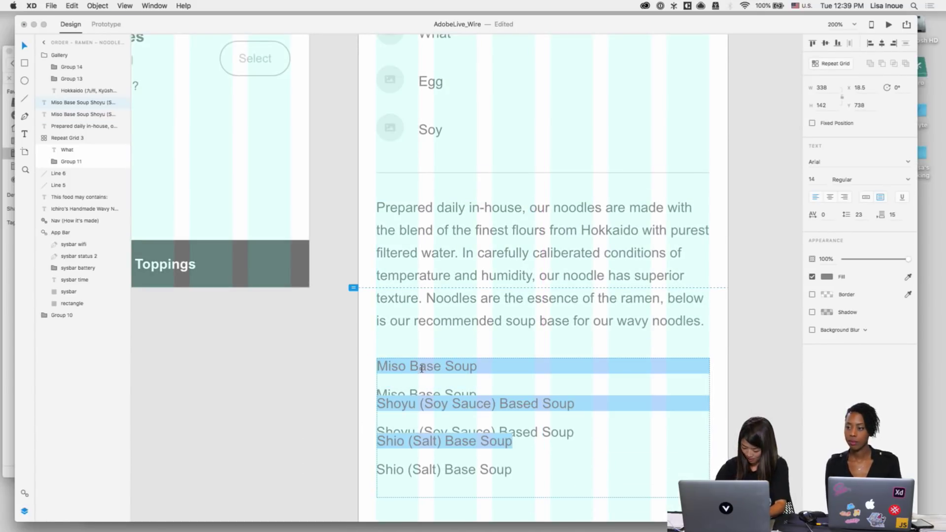
Step: Replace the upper duplicate's text with the heading "Wavy noodle will go well with:"
text(Wacy)
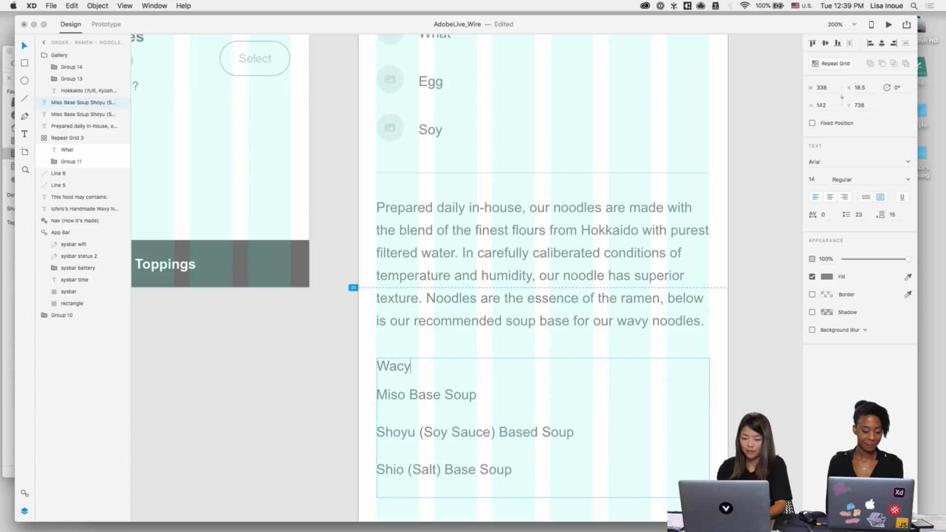
key(BackSpace)
key(BackSpace)
text(vy noodle )
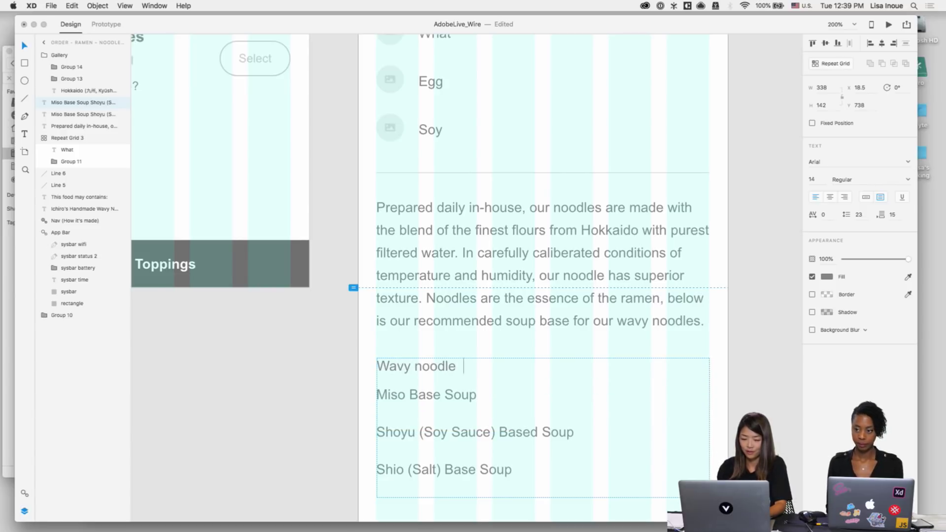
text(will go well with)
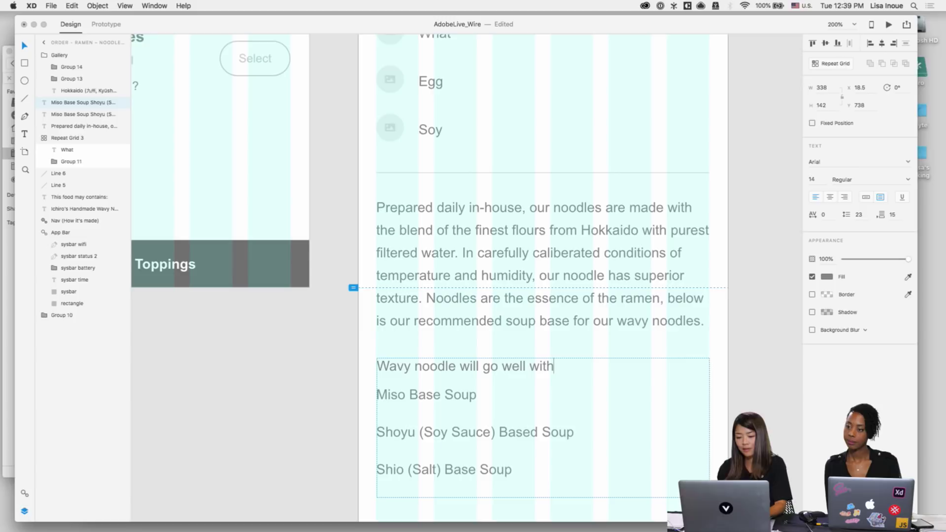
text(:)
key(Escape)
Step: Make the "Wavy noodle will go well with:" heading bold and shorten its text box to a single line
text(Prepared daily in-house, our noodles are made with the blend of the finest flours from Hokkaido with purest filtered water. In carefully caliberated conditions of temperature and humidity, our noodle has superior texture. Noodles are the essence of the ramen, below is our recommended soup base for our wavy noodles.)
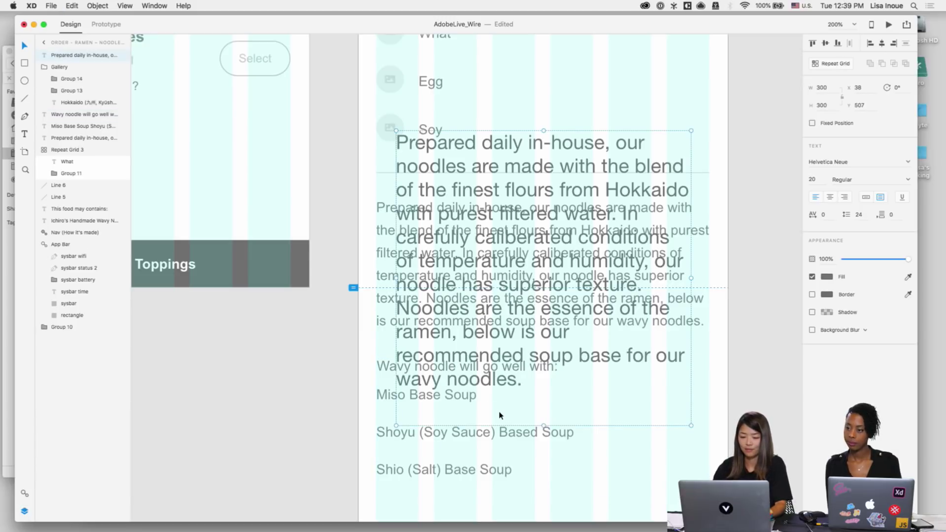
key(super+z)
key(super+b)
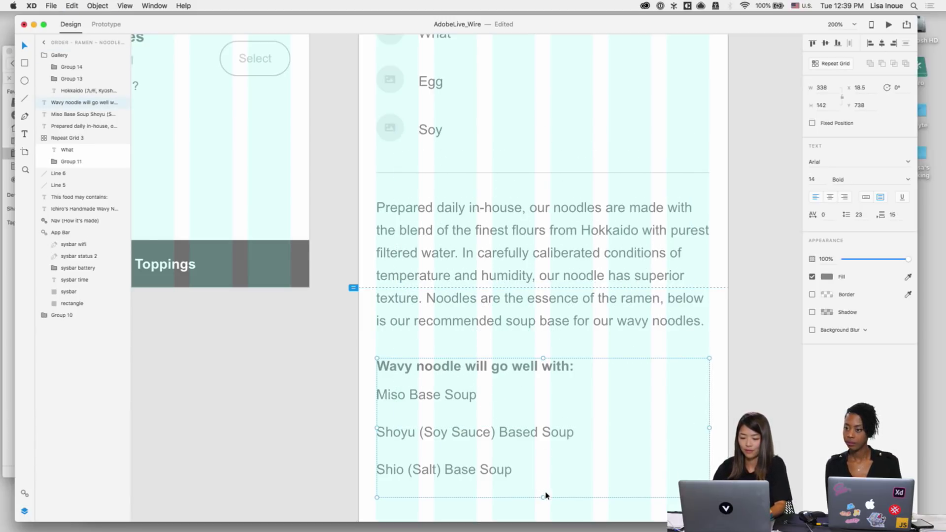
drag(544, 497, 534, 387)
Step: Indent the soup list to X 40 and shorten its text box to a height of 103
drag(436, 400, 463, 398)
scroll(463, 399, down, 5)
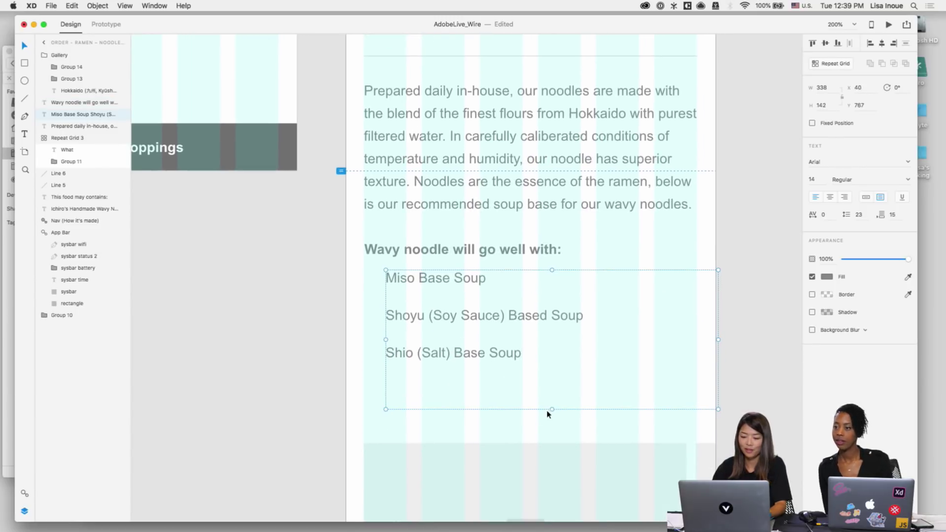
drag(549, 404, 547, 371)
Step: Duplicate the soup list to X 18 and replace the copy's text with one "•" bullet for each of the three soups
alt+drag(478, 334, 455, 337)
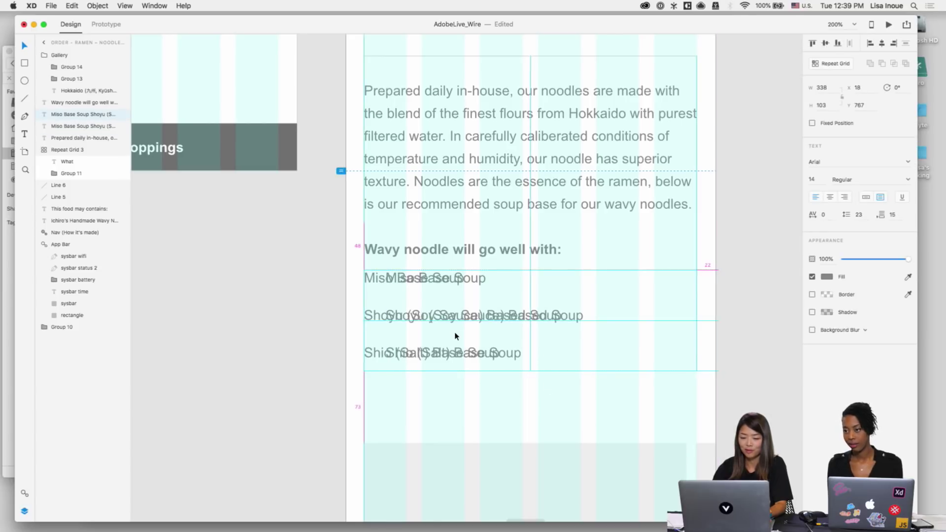
double_click(371, 320)
text(*)
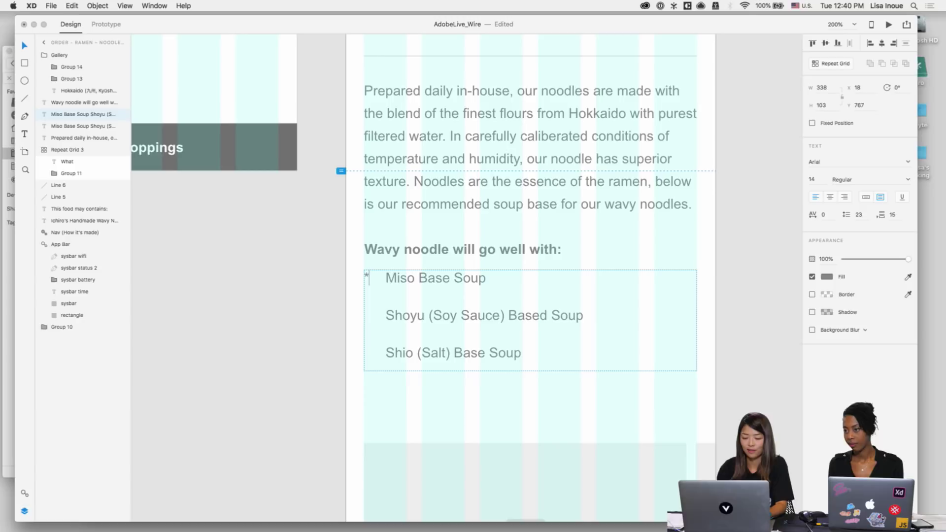
text(•)
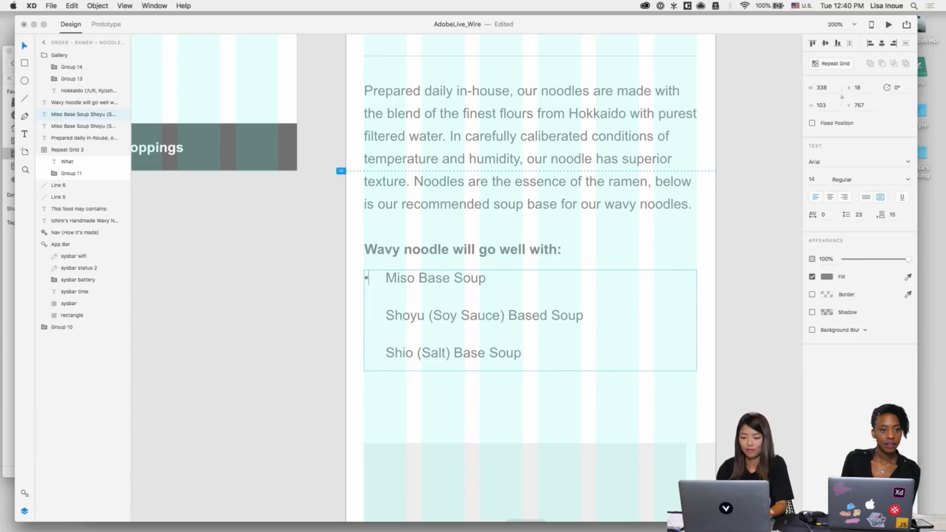
text(•)
text(•)
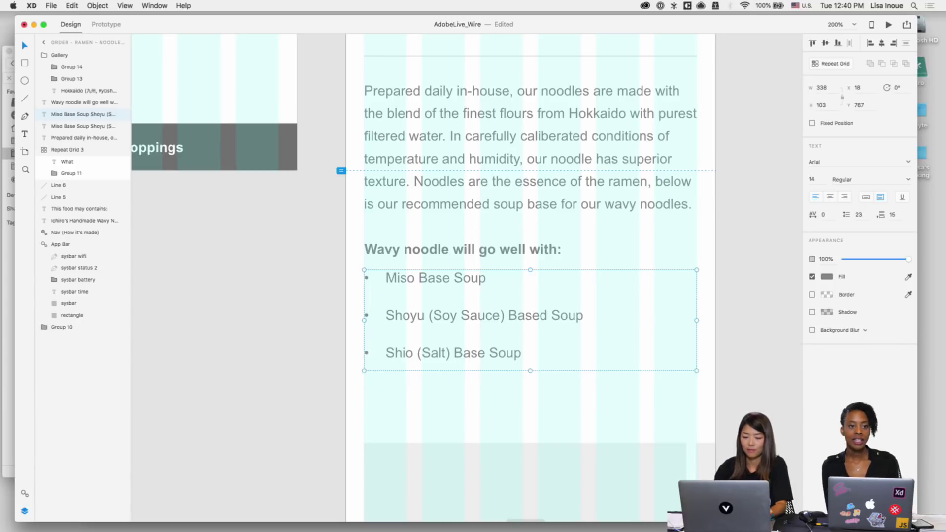
key(Escape)
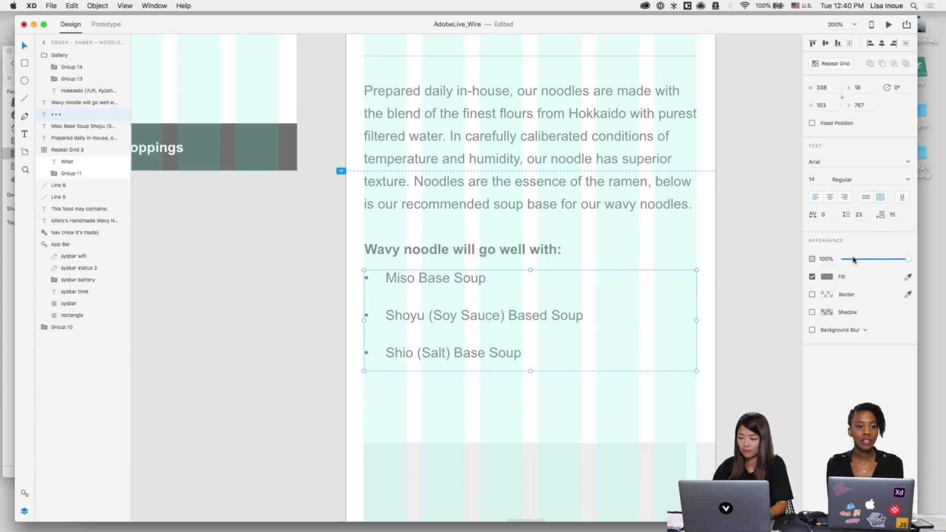
Step: Set the bullets' font size to 30, move them up to Y 758 and extend their text box to a height of 112
click(819, 181)
text(30)
key(Return)
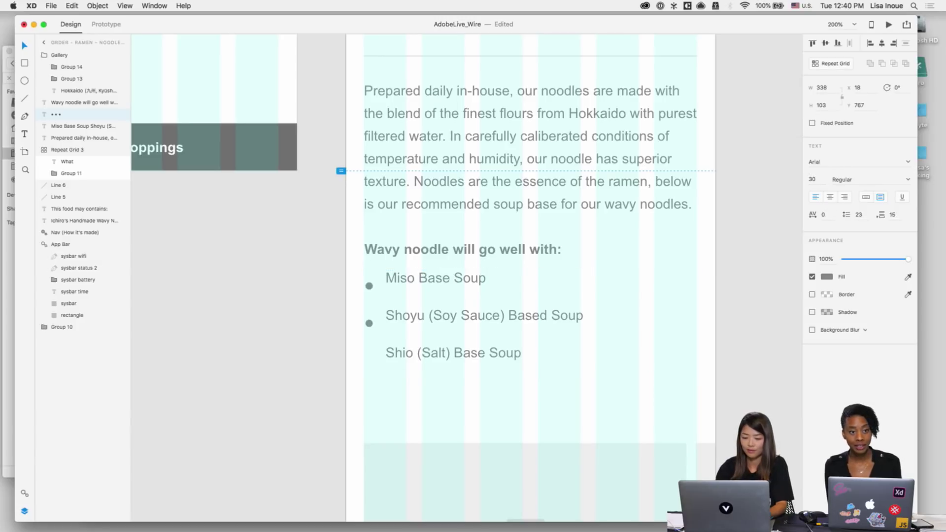
drag(370, 286, 371, 276)
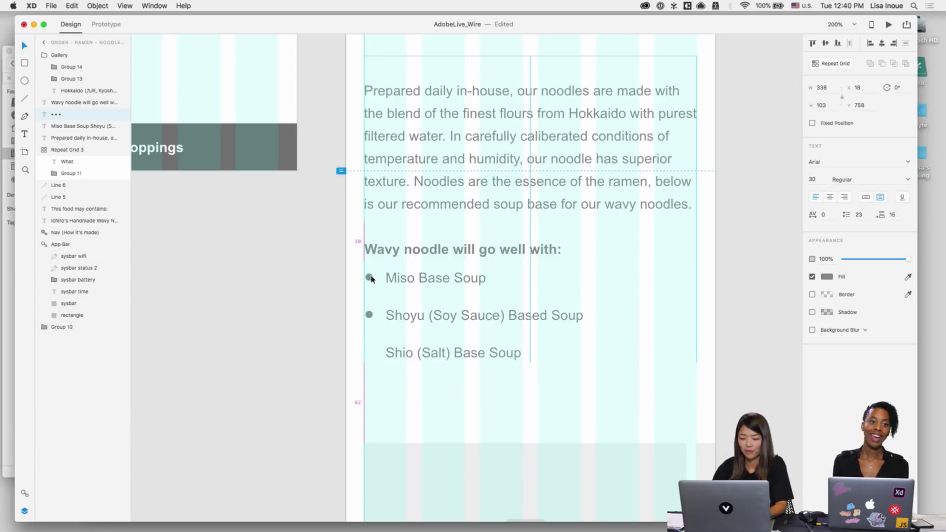
drag(531, 362, 531, 371)
Step: Set the bullets' line spacing to 24 and fit their text box to 28 wide by 117 high at Y 759
click(857, 215)
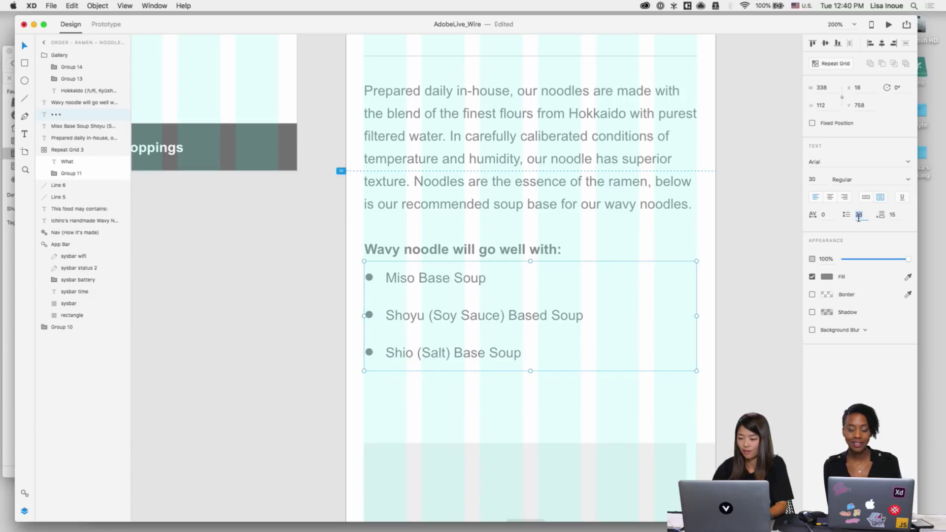
text(24)
key(Return)
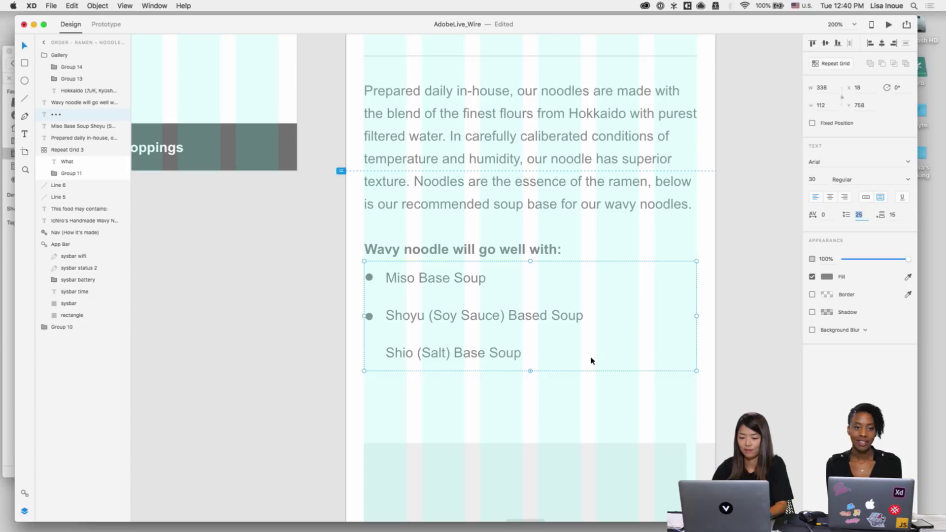
drag(530, 373, 530, 376)
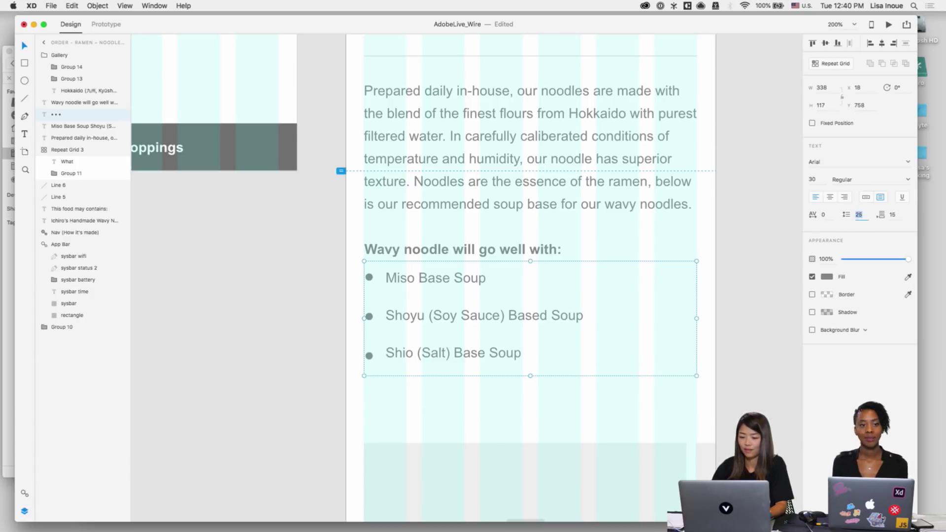
click(579, 409)
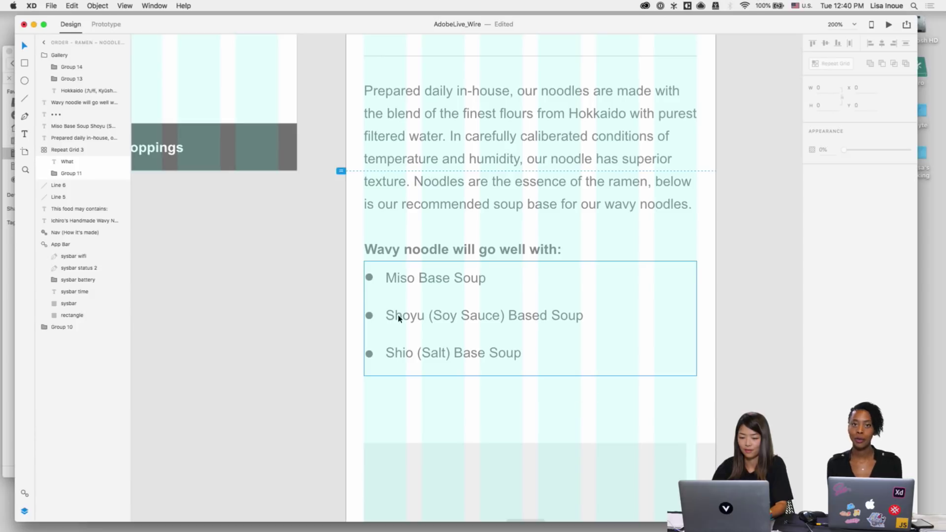
click(370, 323)
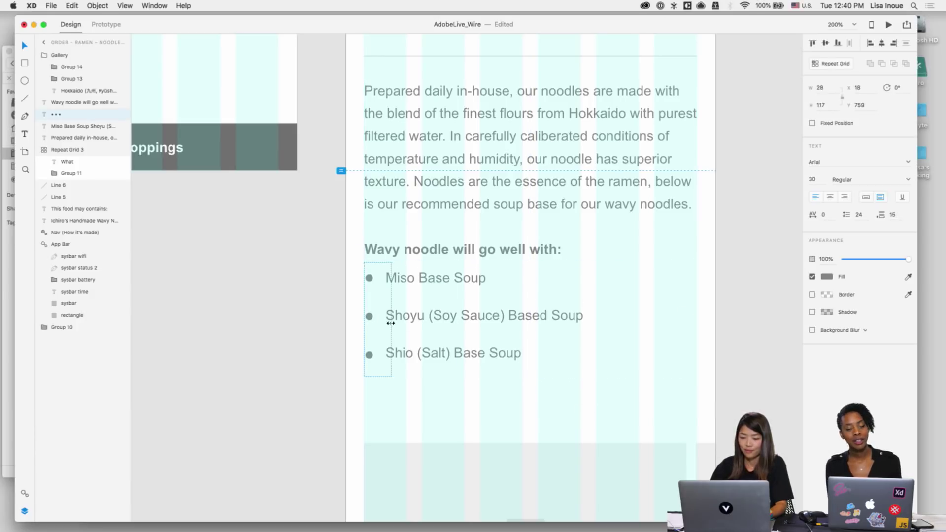
click(390, 319)
Step: Move the Gallery group up to Y 884, just below the soup list
key(super+1)
scroll(600, 376, down, 4)
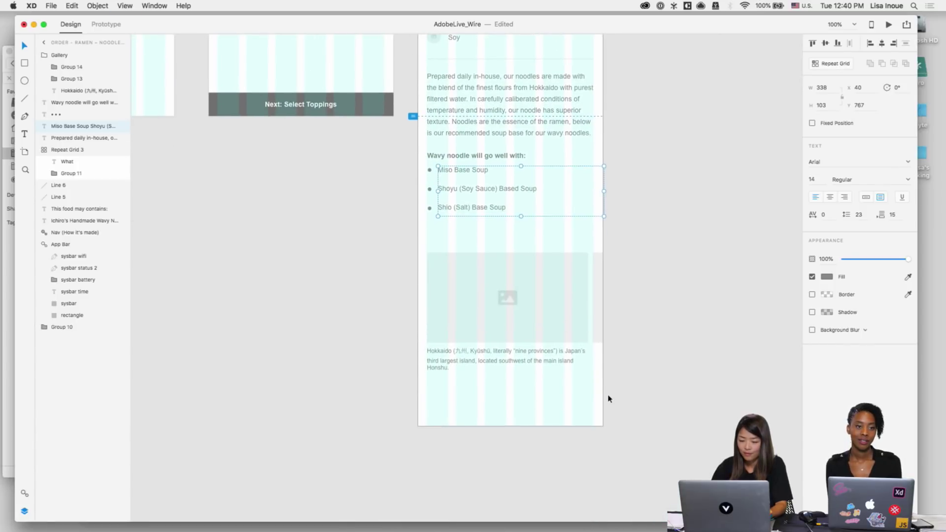
drag(490, 306, 468, 272)
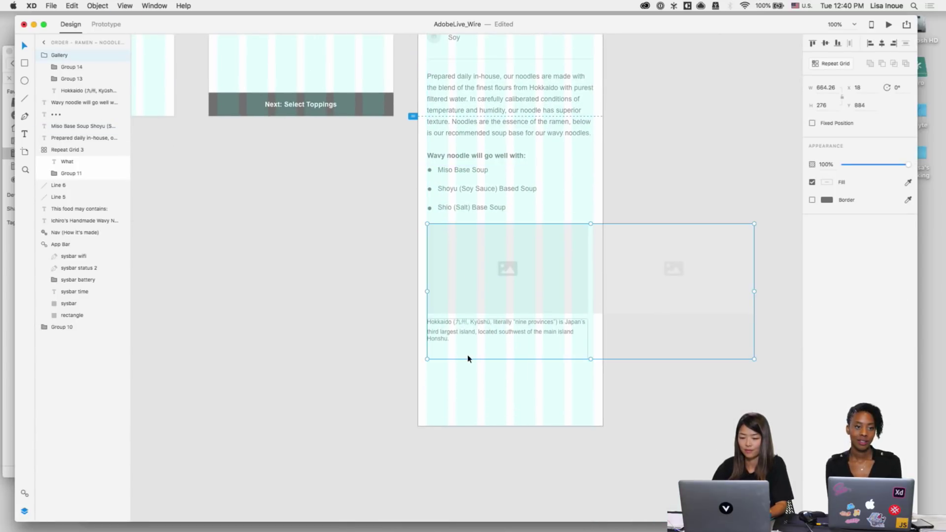
Step: Shorten the "Order - Ramen - Noodle - How it's Made" artboard so it ends just below the gallery caption
key(super+minus)
scroll(463, 296, up, 5)
scroll(454, 148, up, 2)
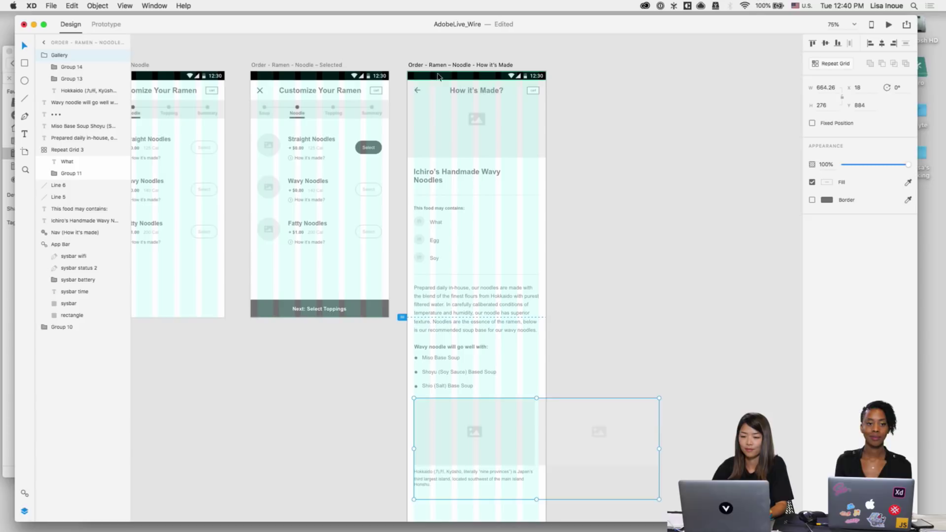
click(434, 66)
scroll(463, 210, down, 5)
drag(471, 408, 471, 365)
click(471, 388)
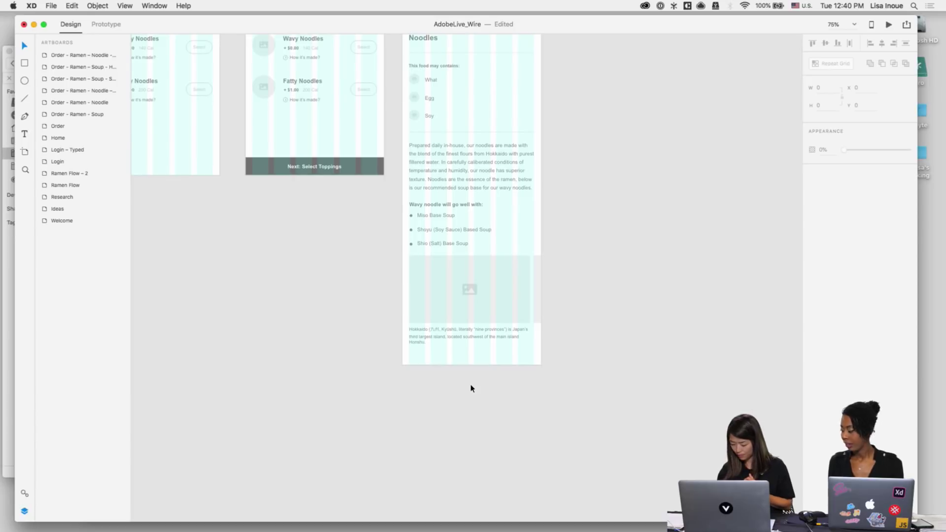
scroll(474, 439, up, 5)
scroll(475, 439, left, 3)
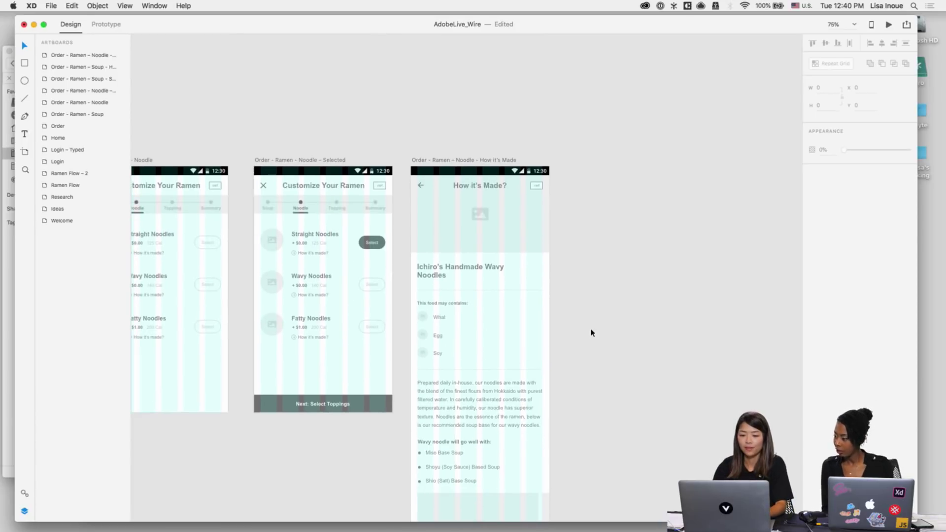
scroll(591, 333, up, 5)
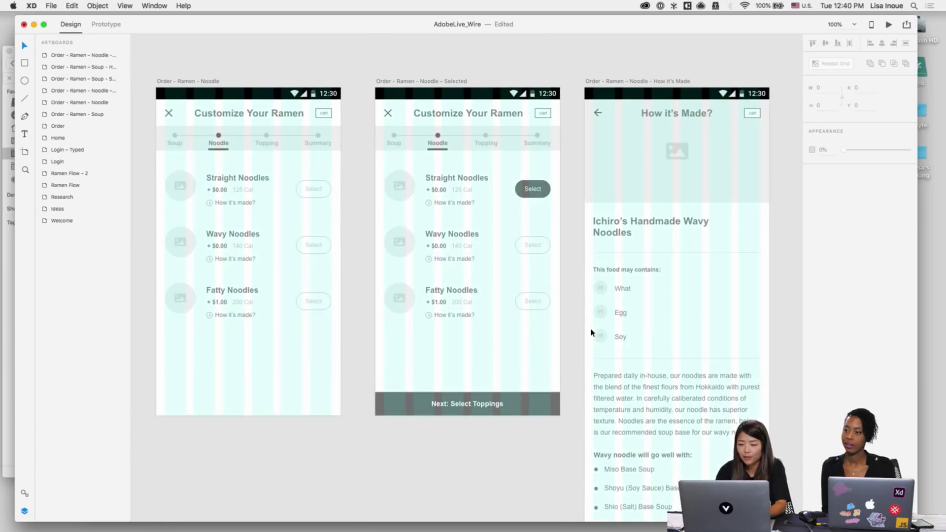
Step: Review the finished noodle "How it's Made?" artboard from its header image down to the gallery caption
scroll(601, 277, right, 3)
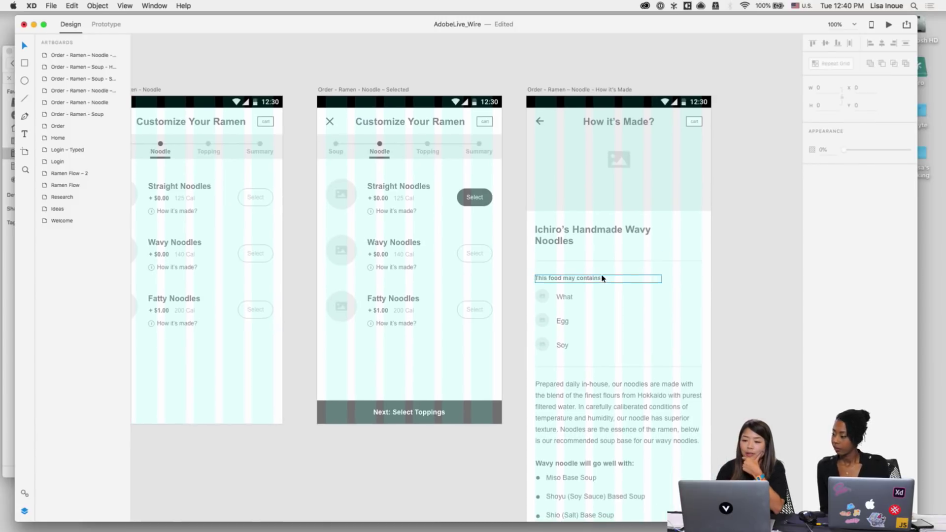
scroll(600, 179, down, 1)
scroll(600, 179, down, 2)
scroll(601, 178, right, 1)
scroll(601, 179, down, 1)
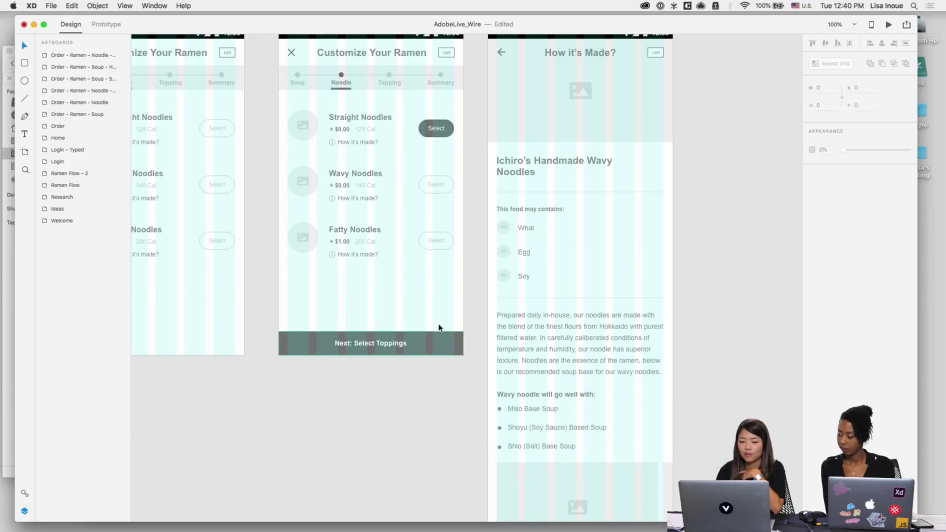
scroll(390, 314, down, 1)
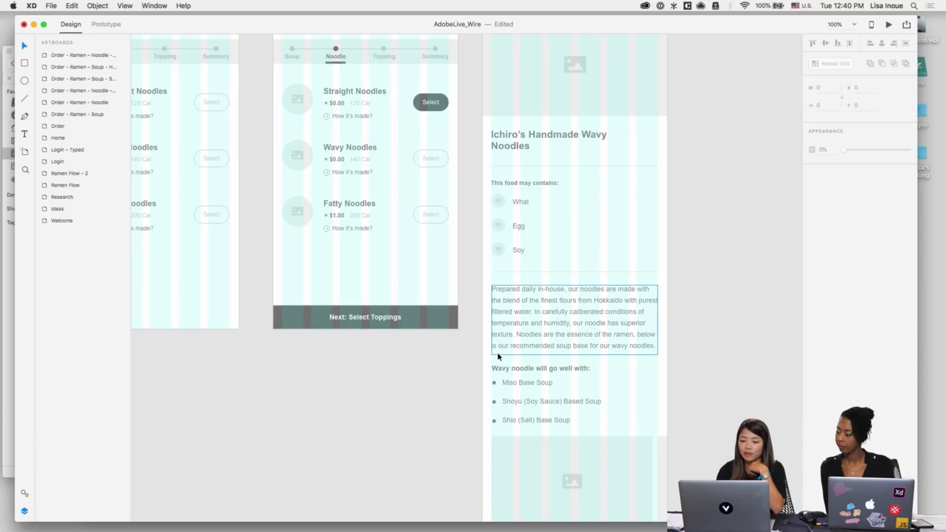
scroll(496, 355, down, 1)
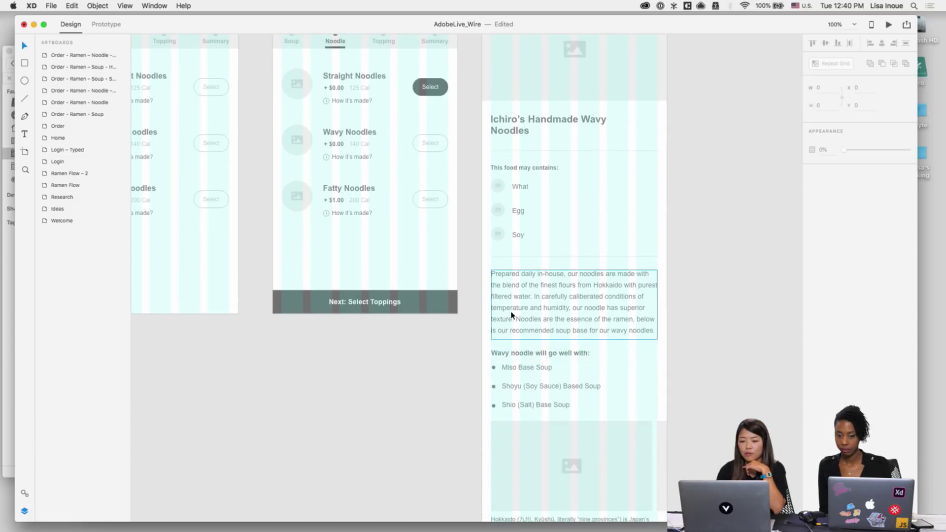
scroll(627, 313, down, 5)
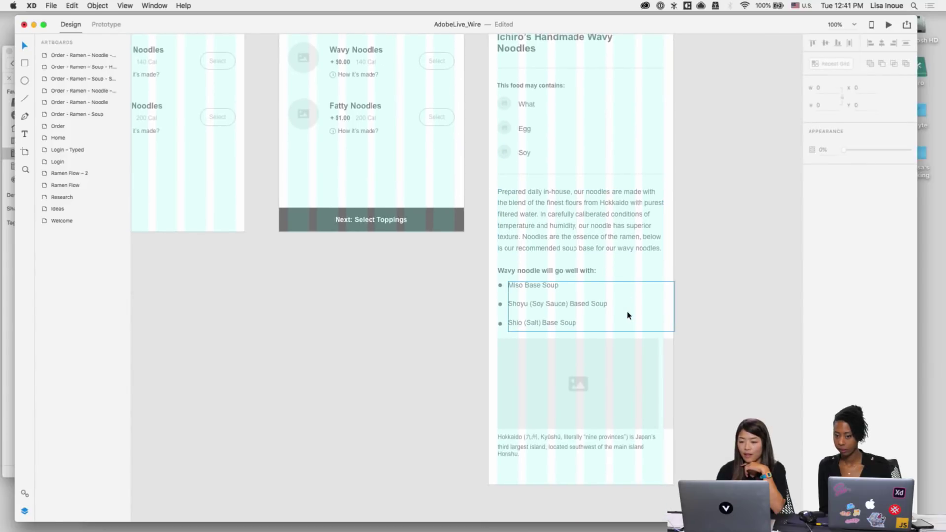
scroll(627, 315, up, 8)
scroll(627, 316, left, 10)
scroll(627, 315, right, 10)
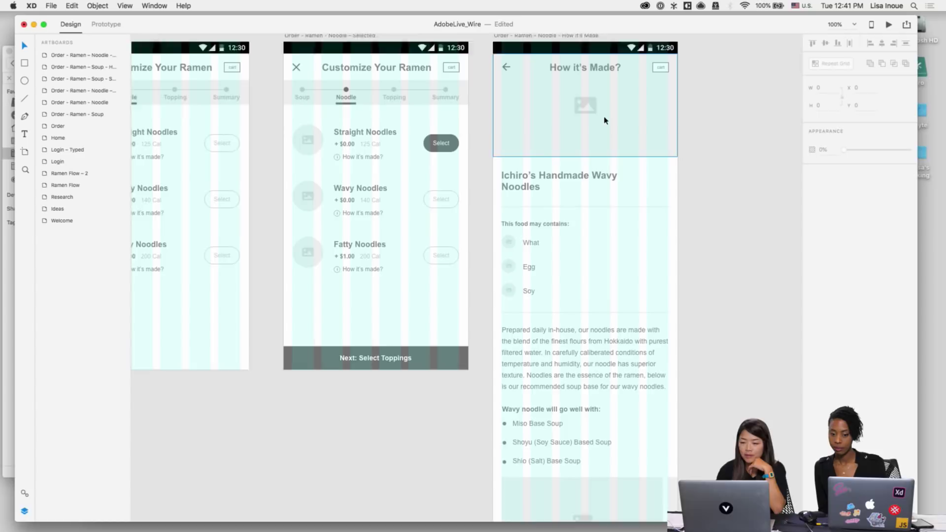
scroll(605, 121, down, 2)
scroll(542, 320, down, 5)
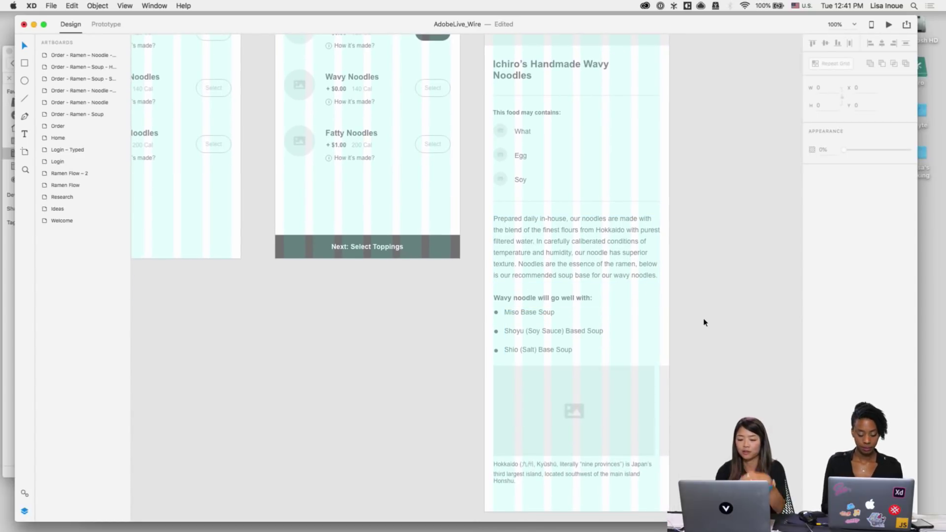
Step: Duplicate the "Order - Ramen - Noodle" artboard beside the "How it's Made" artboard and rename the copy "Order - Ramen - Toppings"
key(super+minus)
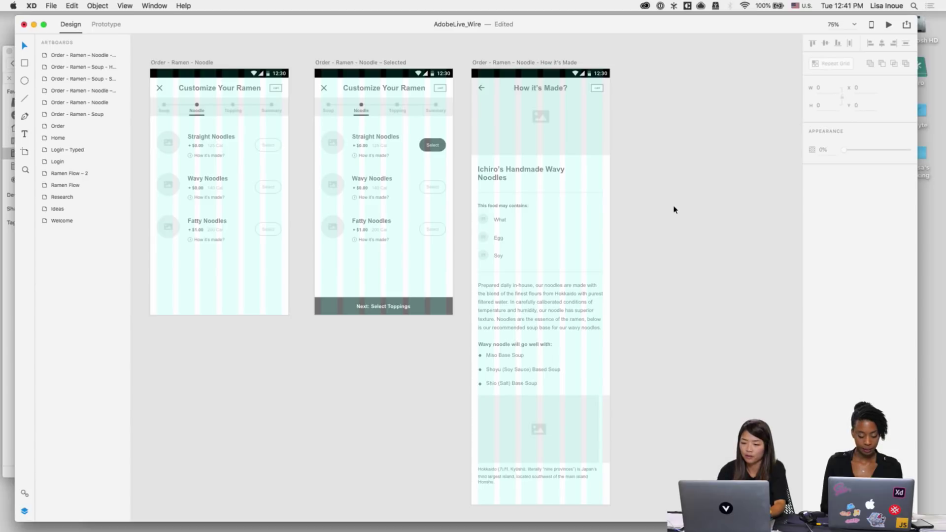
scroll(674, 210, right, 5)
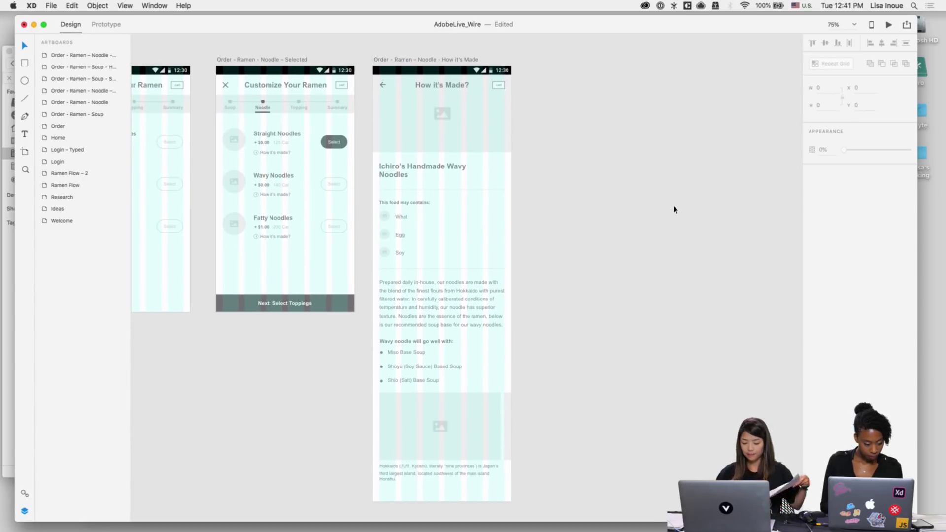
scroll(674, 210, left, 5)
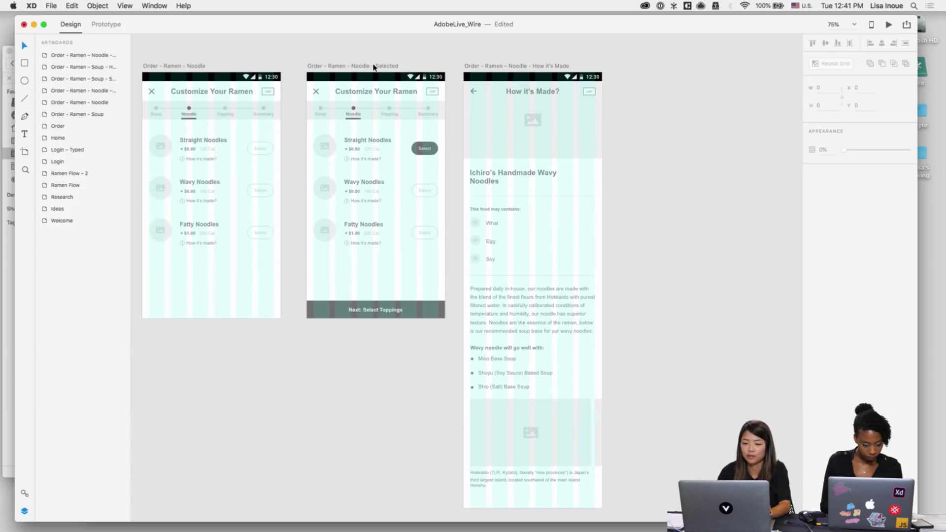
click(191, 68)
drag(191, 72, 665, 73)
double_click(651, 67)
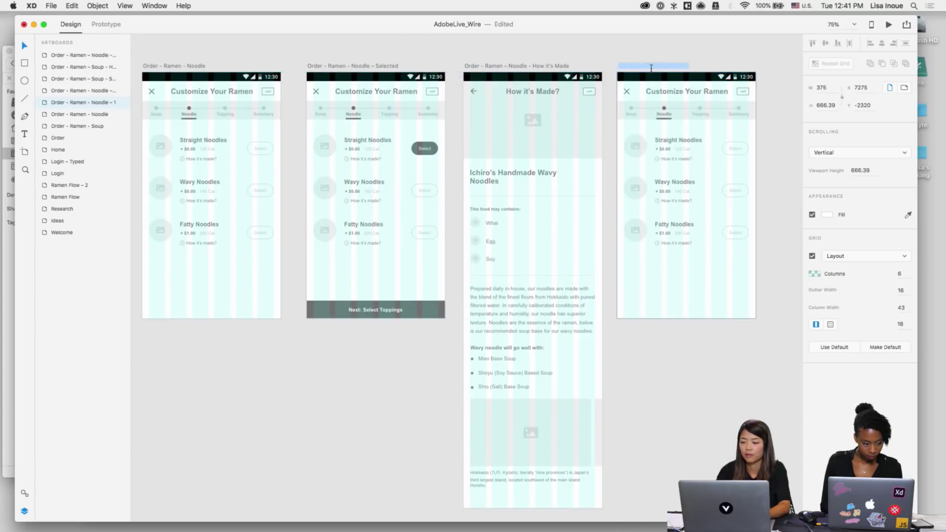
click(688, 66)
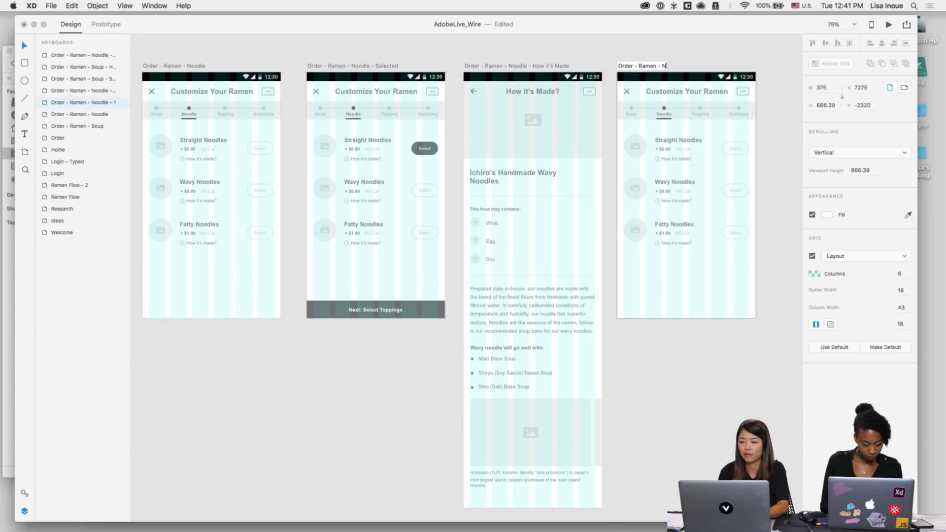
text(Toppings)
key(Return)
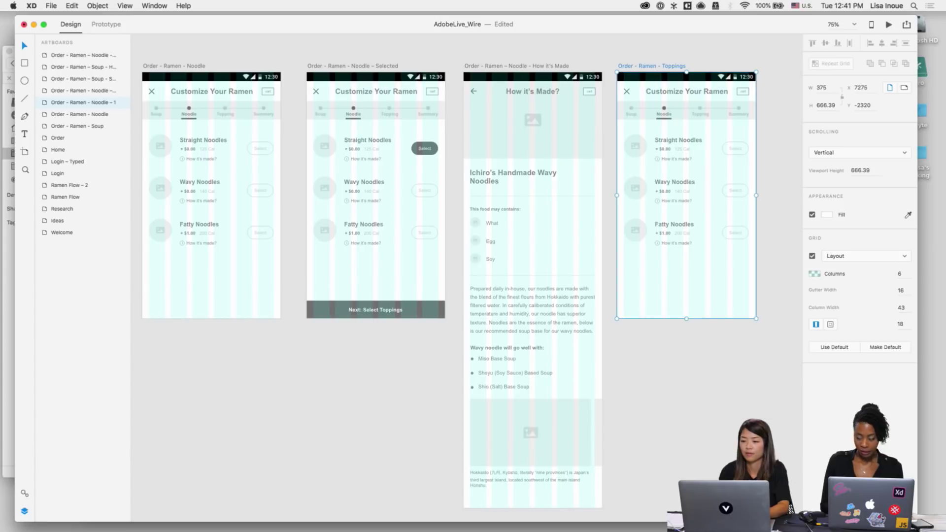
Step: Fill the Topping progress dot in the Toppings artboard's sub nav with dark gray #717171, then select the Noodle dot
click(677, 388)
scroll(677, 388, right, 5)
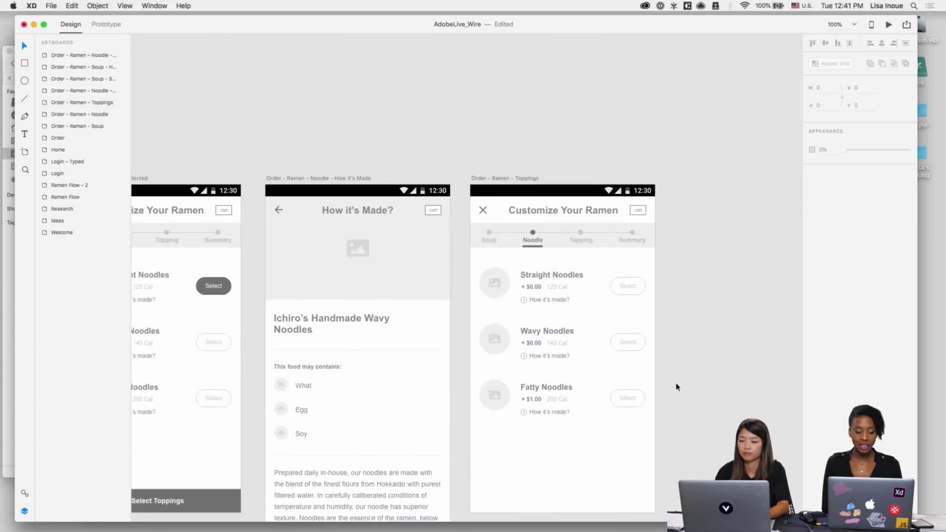
scroll(676, 388, up, 5)
scroll(676, 387, right, 2)
double_click(563, 158)
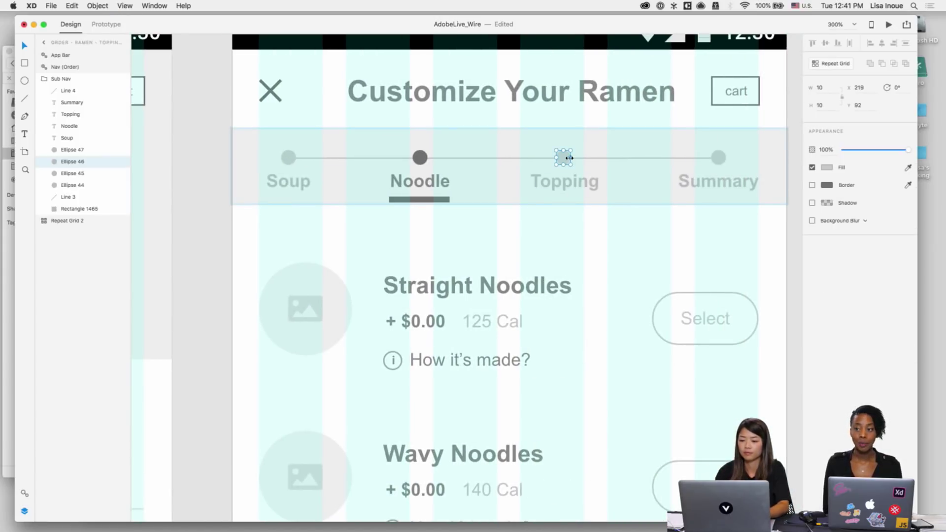
click(826, 169)
click(755, 225)
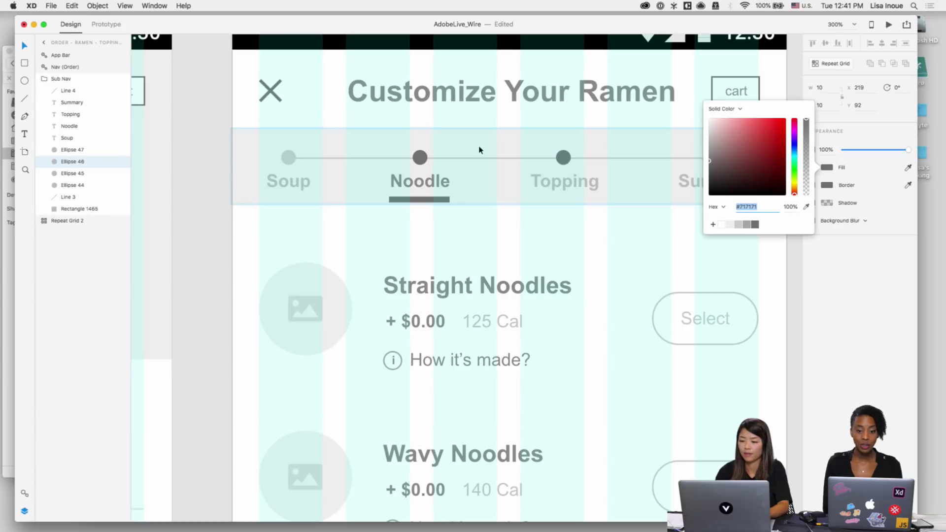
click(420, 158)
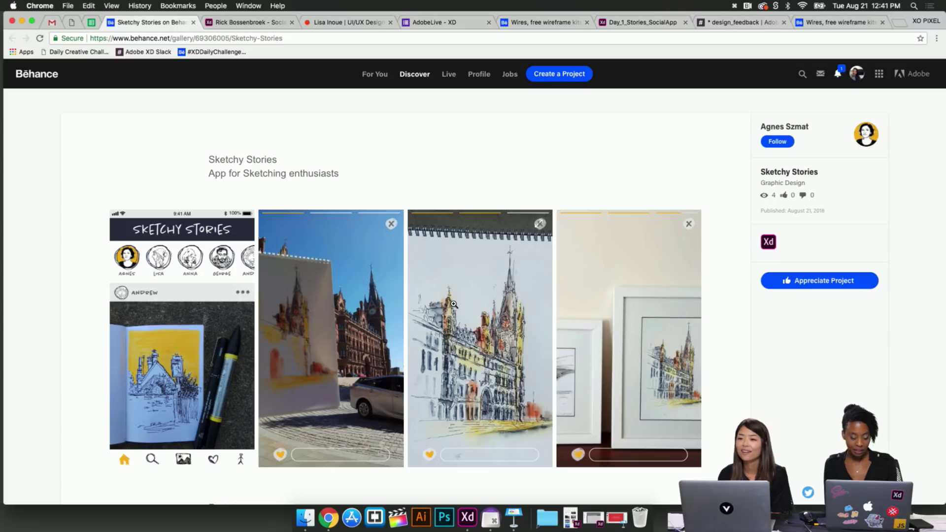
Step: Examine the Sketchy Stories project's app screens on its Behance page in Chrome, viewing each one enlarged, and close the enlarged view
scroll(454, 305, down, 1)
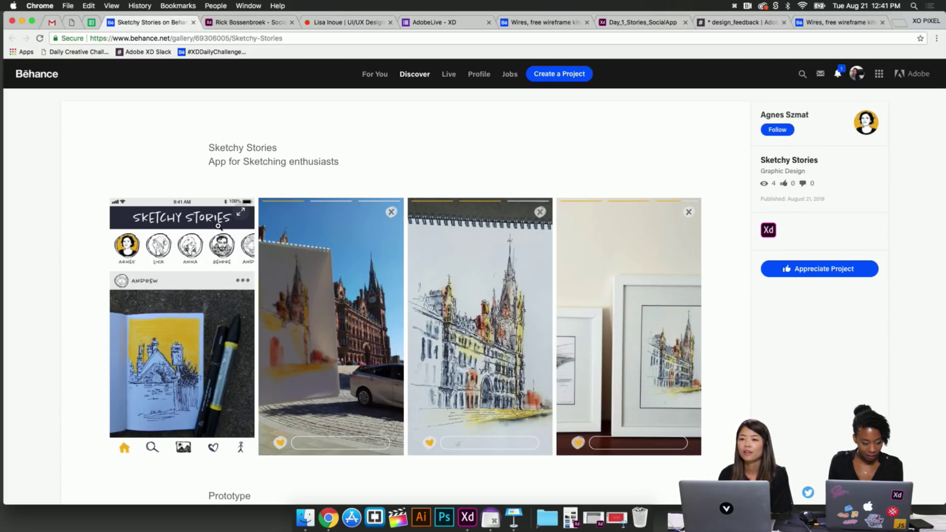
scroll(218, 227, down, 3)
scroll(218, 226, down, 3)
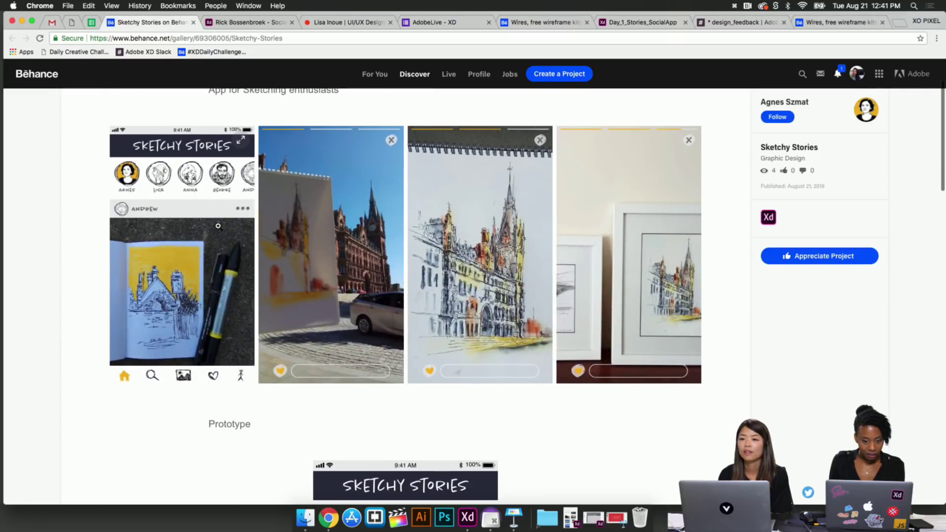
scroll(219, 226, up, 1)
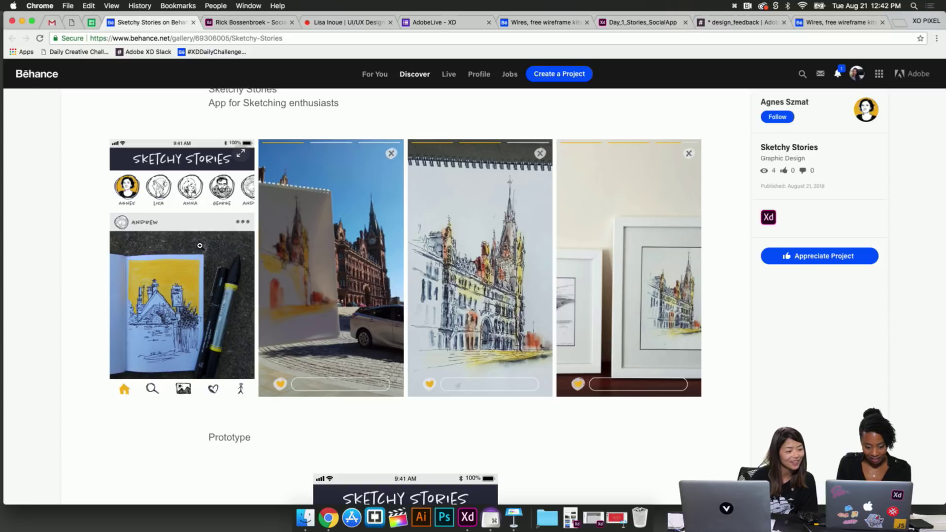
click(187, 208)
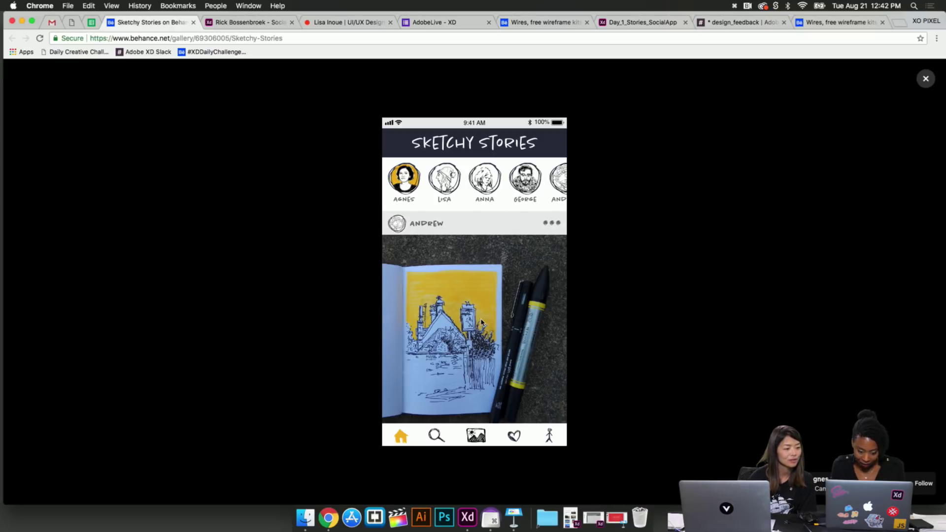
key(Right)
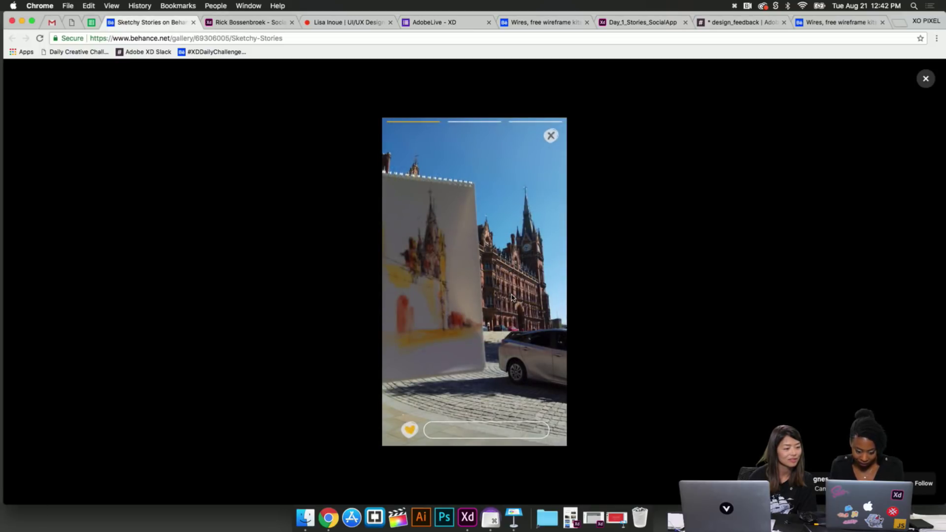
key(Right)
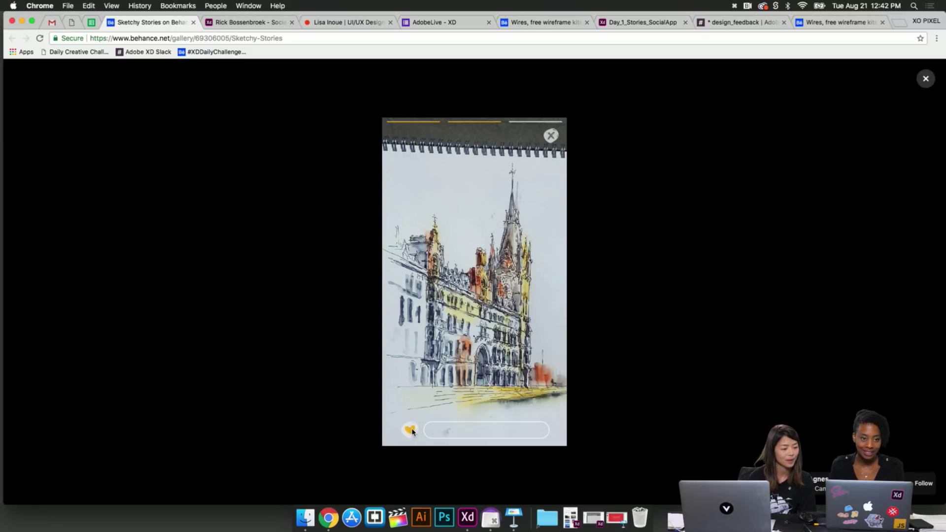
key(Right)
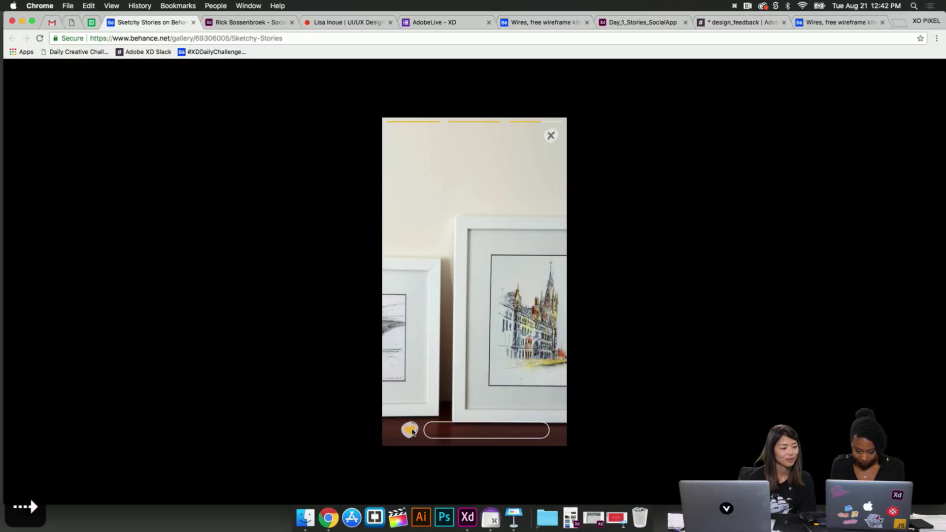
key(Right)
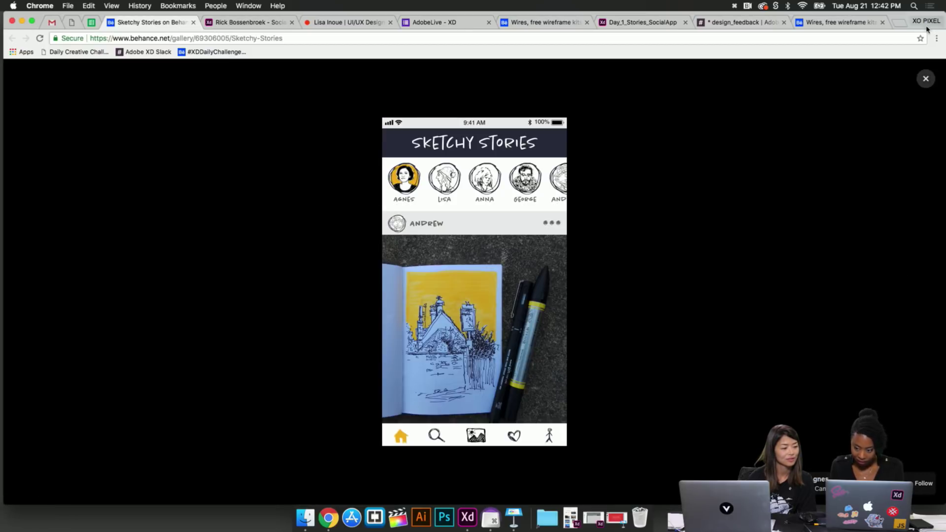
click(926, 79)
Step: Play the first story in the embedded Sketchy Stories prototype through its three slides and close it
scroll(605, 259, down, 5)
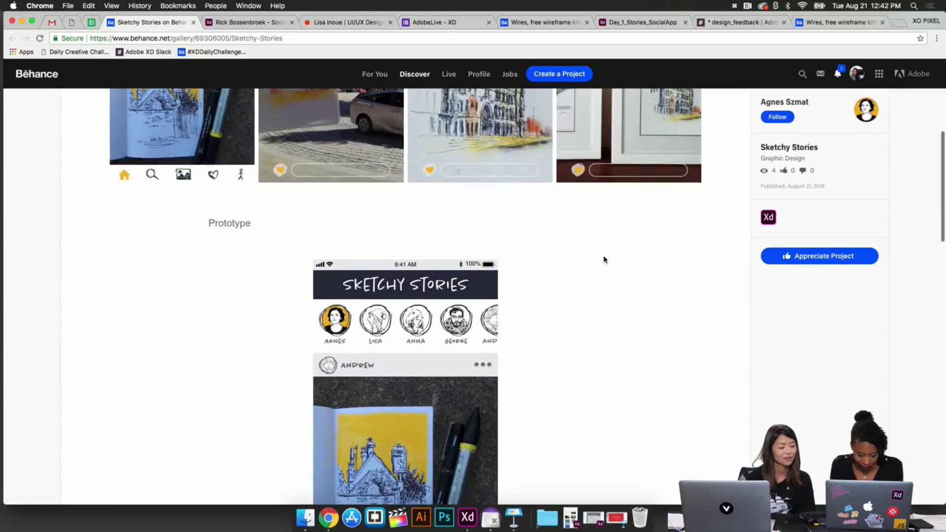
scroll(606, 260, down, 5)
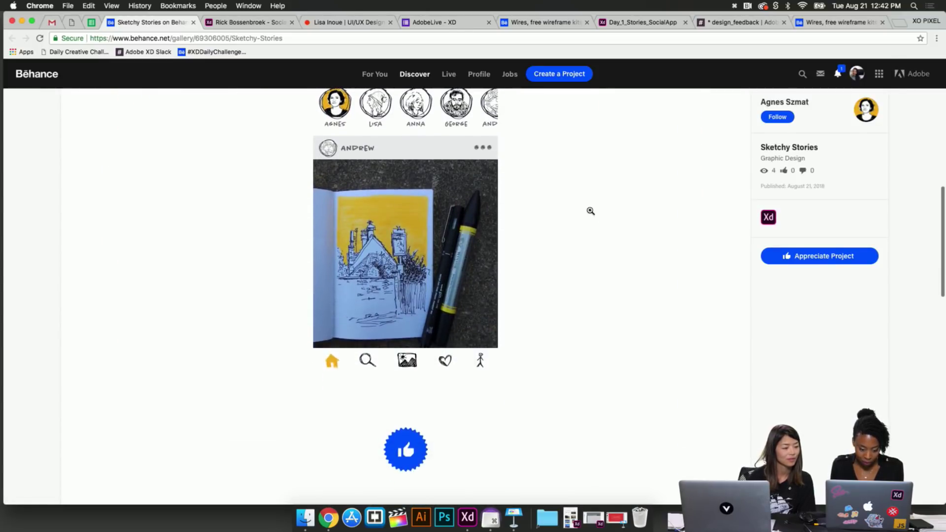
scroll(591, 211, up, 2)
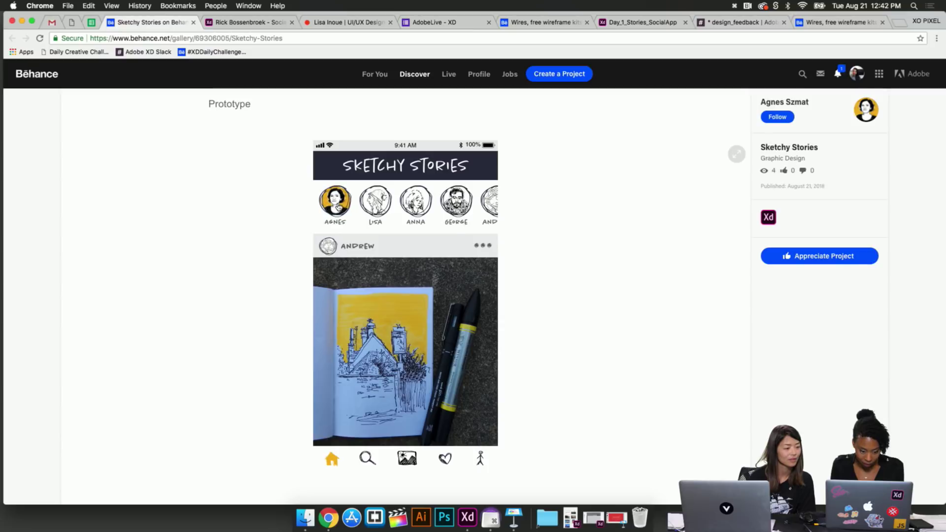
click(338, 207)
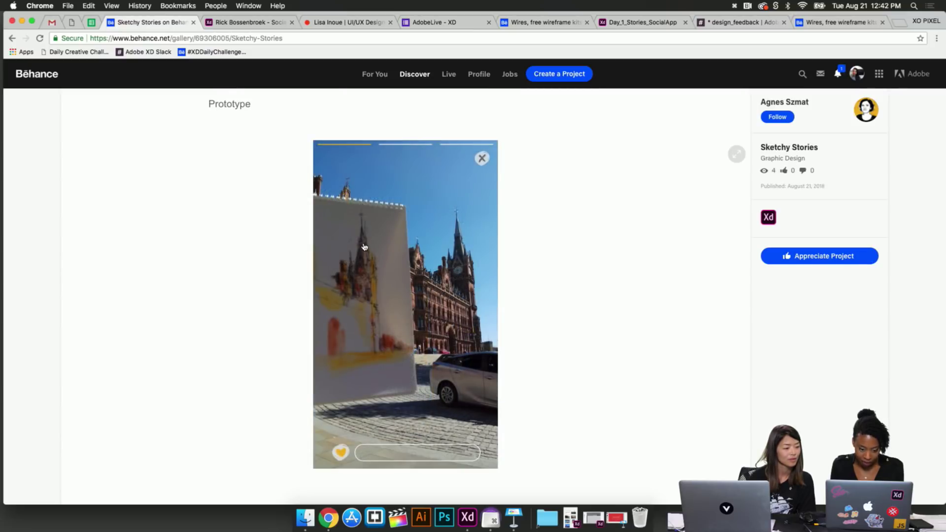
click(480, 265)
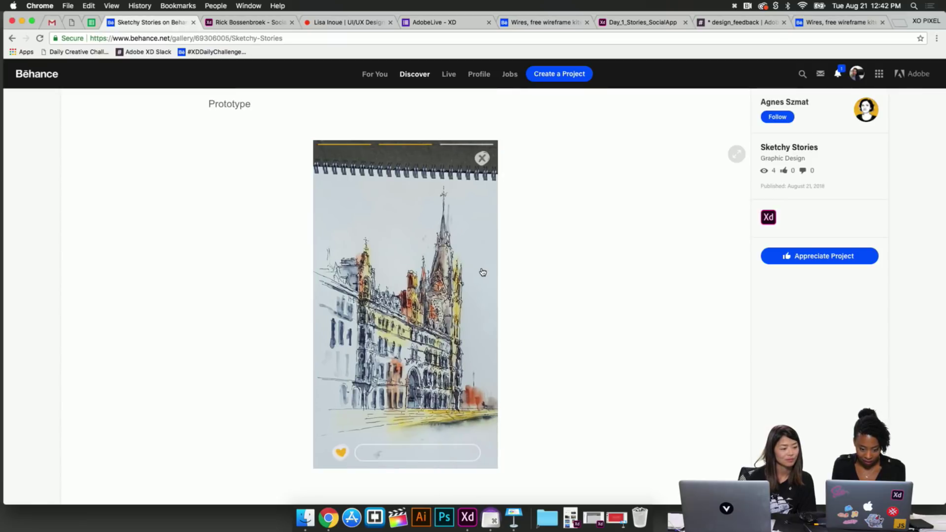
click(482, 272)
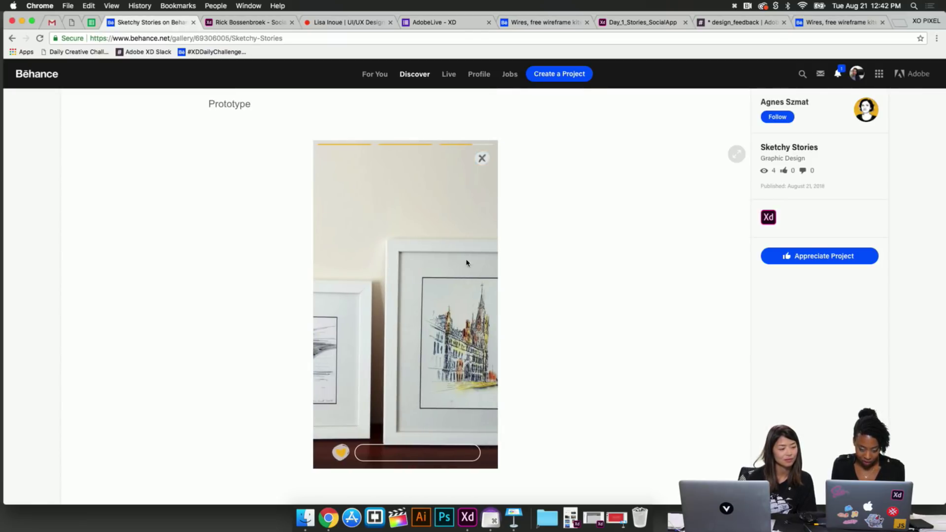
click(483, 160)
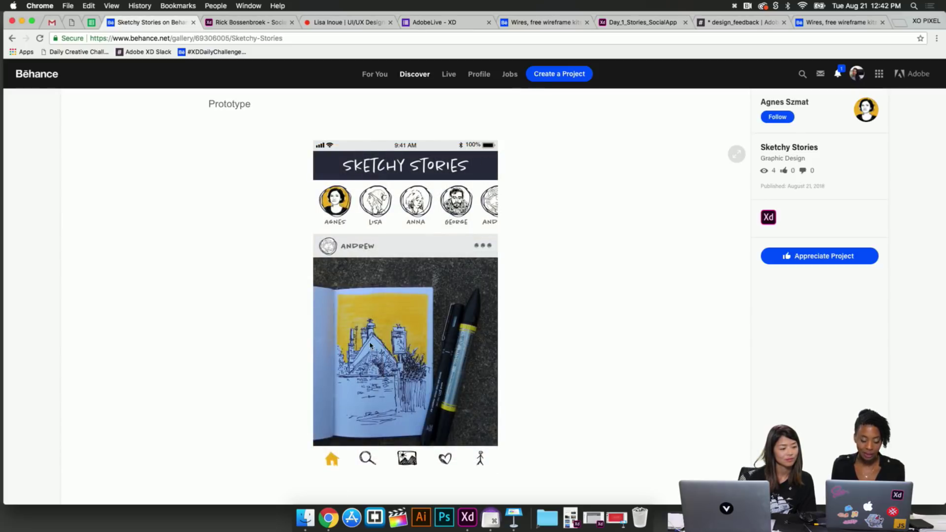
Step: Browse the sketches in the Sketchy Stories prototype's home feed
scroll(370, 345, down, 2)
scroll(370, 348, down, 10)
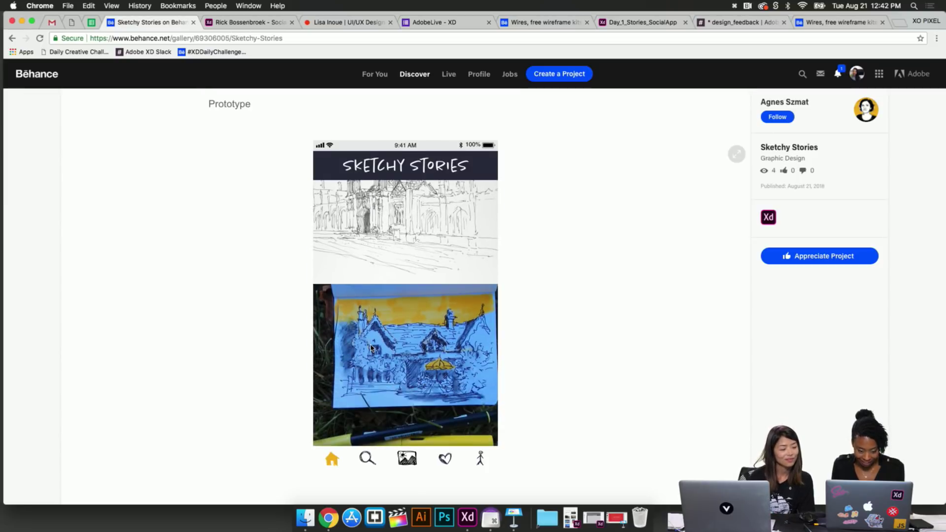
scroll(371, 348, up, 10)
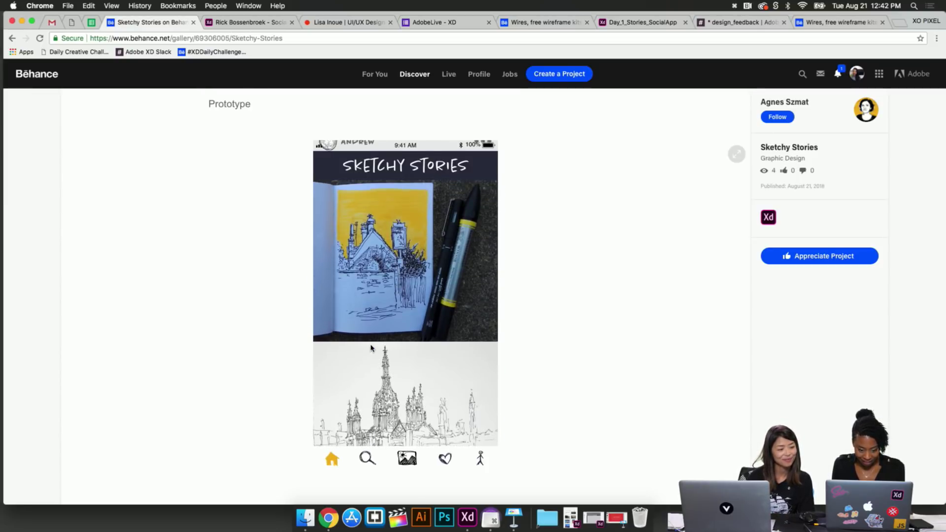
scroll(371, 348, down, 8)
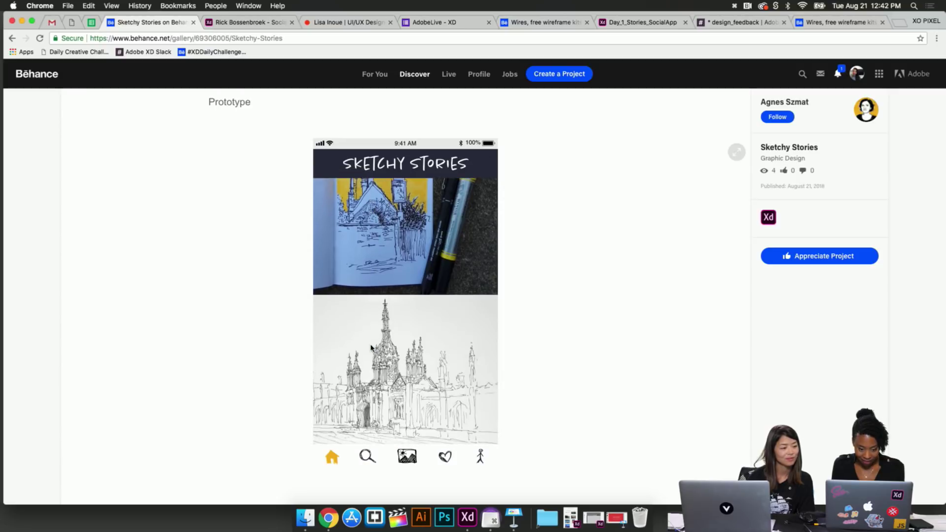
Step: Examine how posts and the stories row scroll beneath the fixed title header in the Sketchy Stories prototype
scroll(372, 348, down, 3)
scroll(371, 348, up, 15)
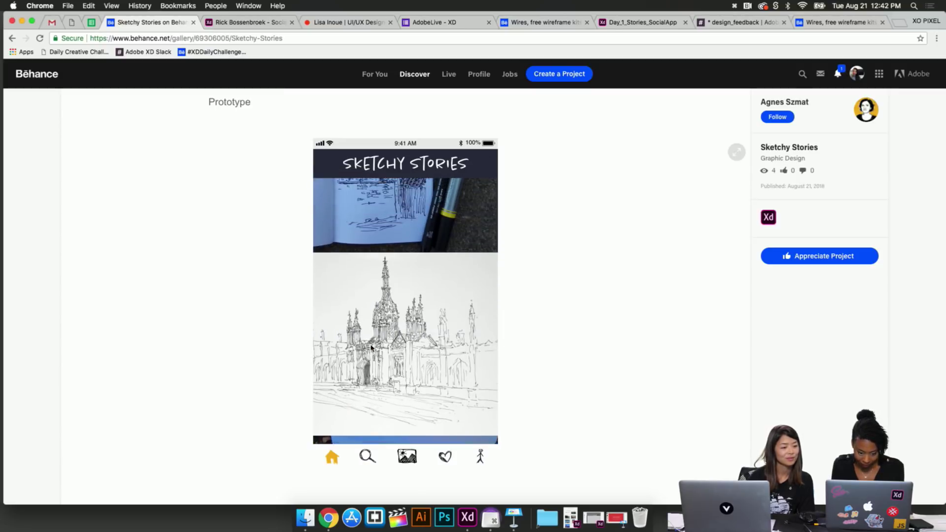
scroll(371, 348, down, 3)
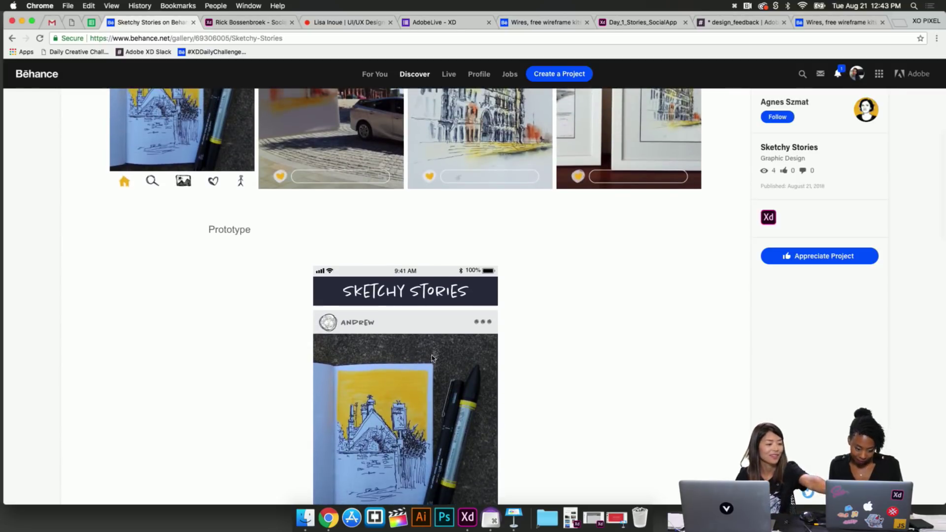
scroll(539, 359, down, 3)
scroll(440, 361, down, 2)
scroll(439, 361, up, 2)
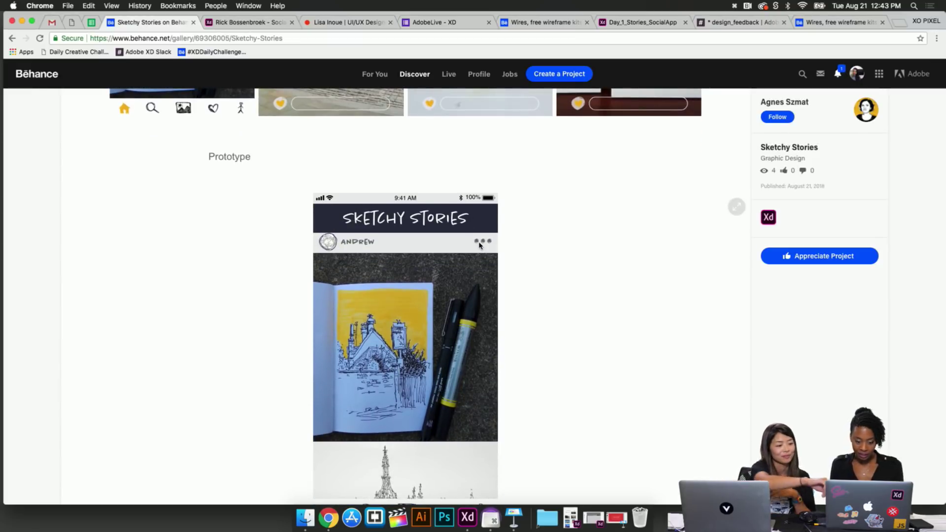
scroll(482, 246, up, 1)
scroll(482, 247, up, 1)
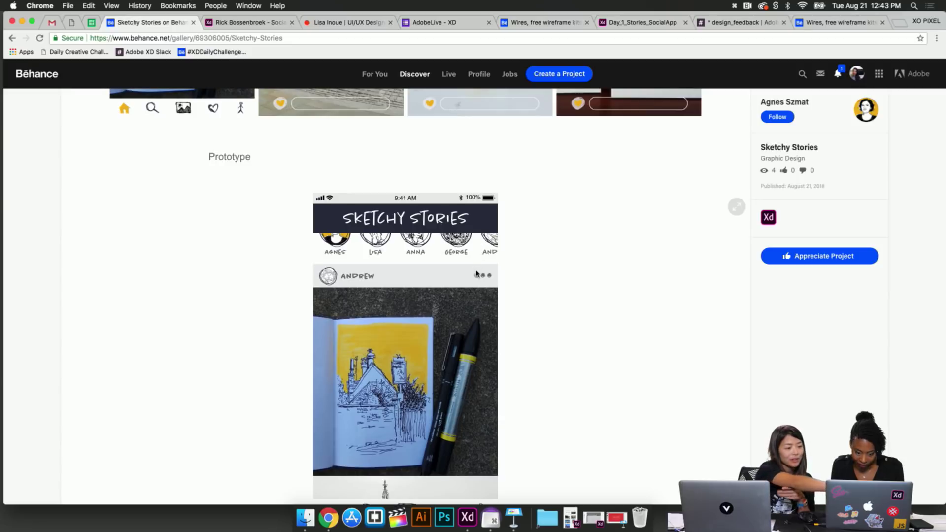
scroll(470, 275, up, 2)
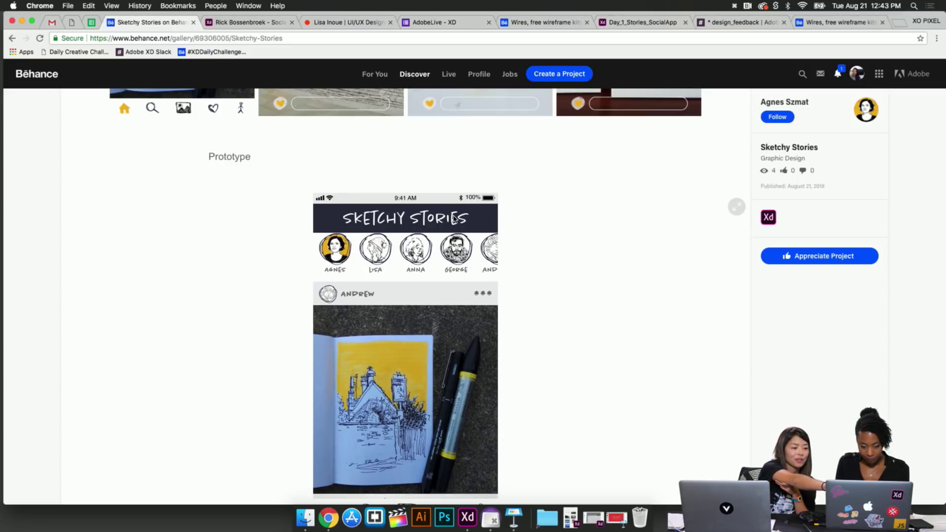
scroll(443, 302, down, 3)
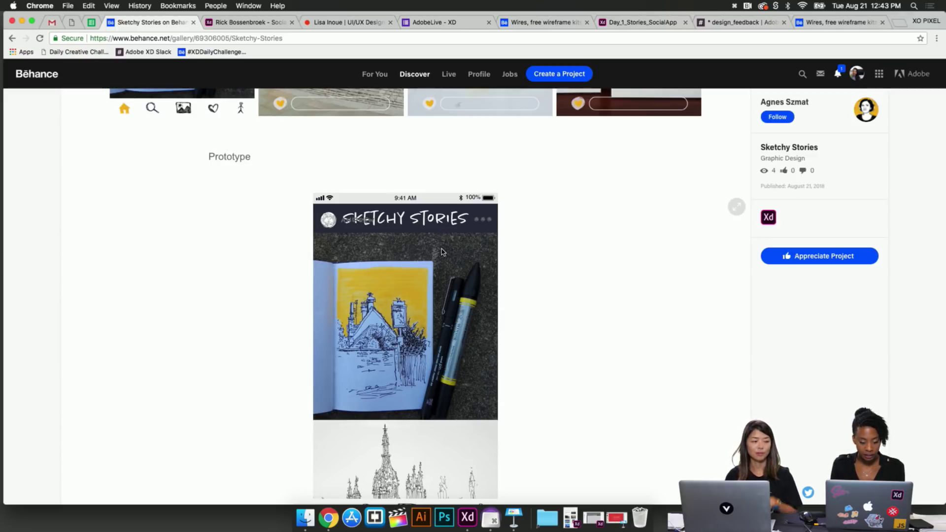
scroll(442, 252, up, 2)
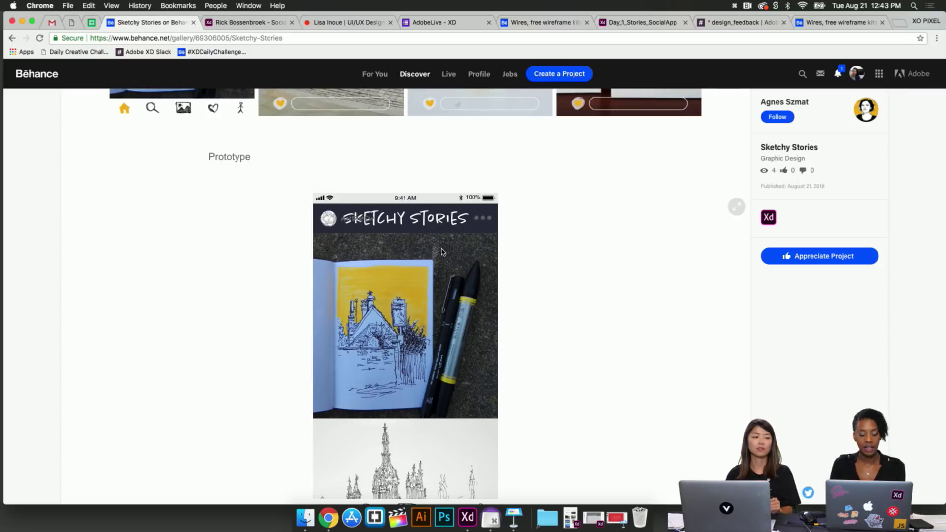
scroll(442, 252, up, 3)
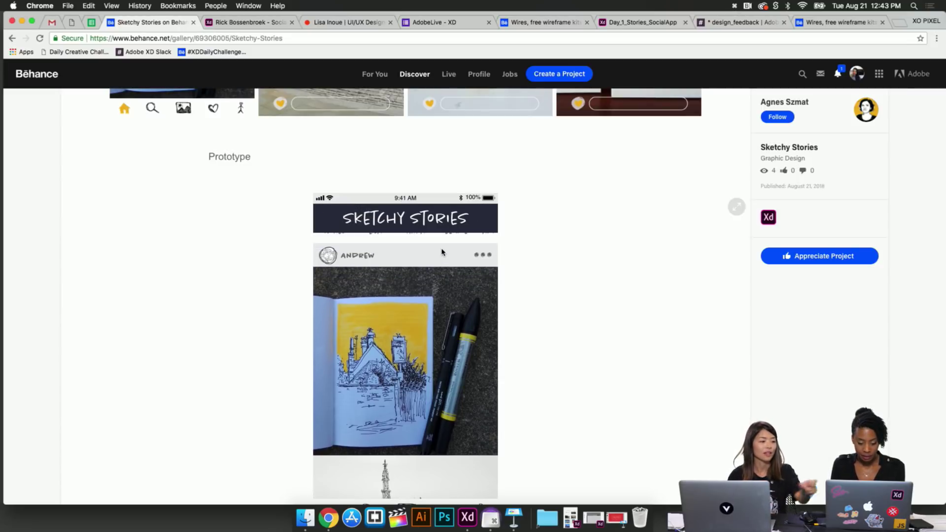
scroll(385, 247, down, 2)
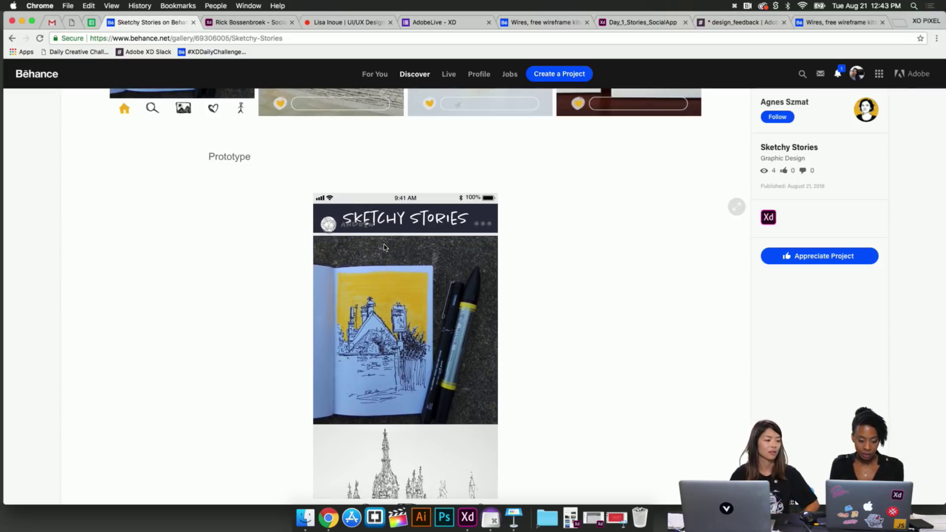
scroll(384, 248, up, 2)
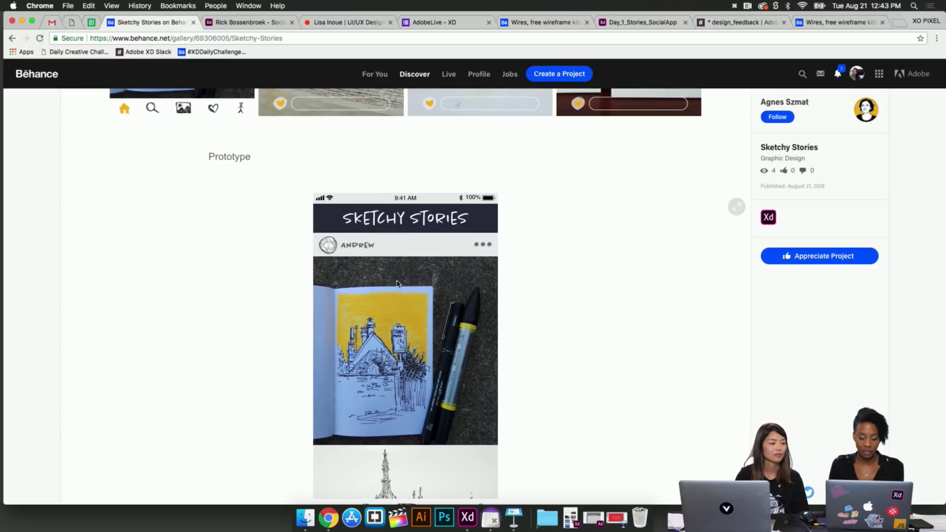
scroll(397, 289, down, 5)
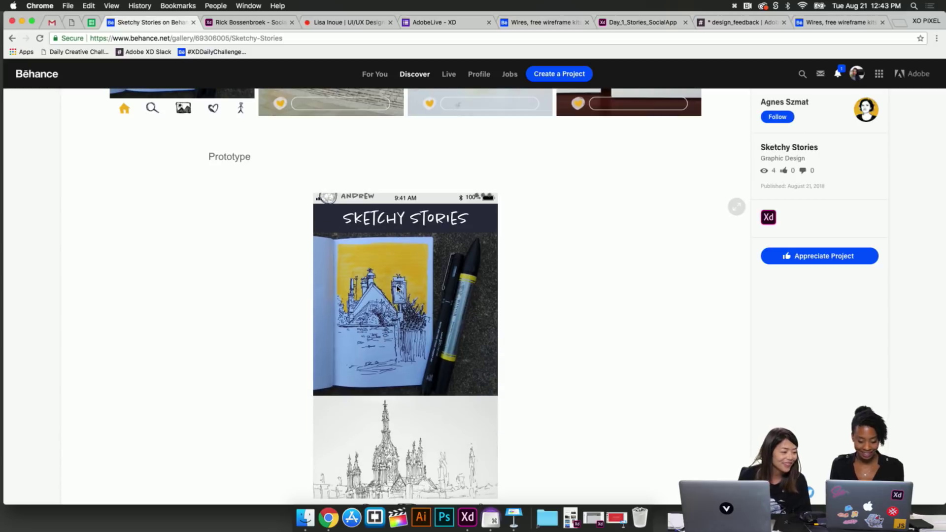
scroll(397, 288, up, 10)
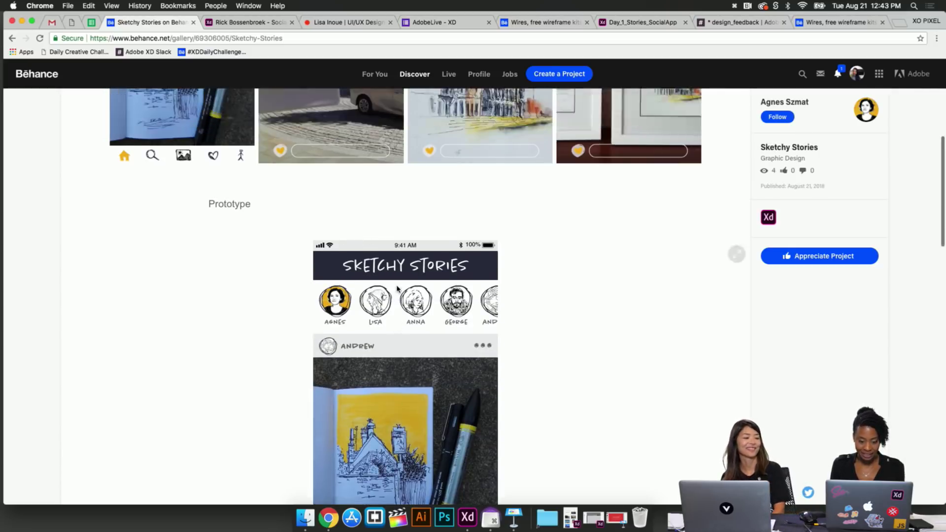
Step: Switch to the ROUNDED social app prototype, play its stories starting from adobelive, and close the story view
click(247, 22)
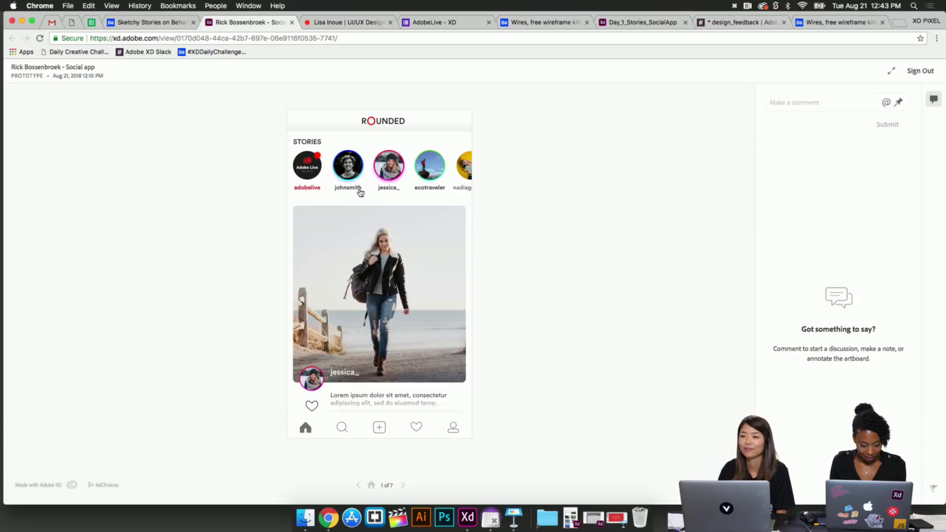
double_click(349, 275)
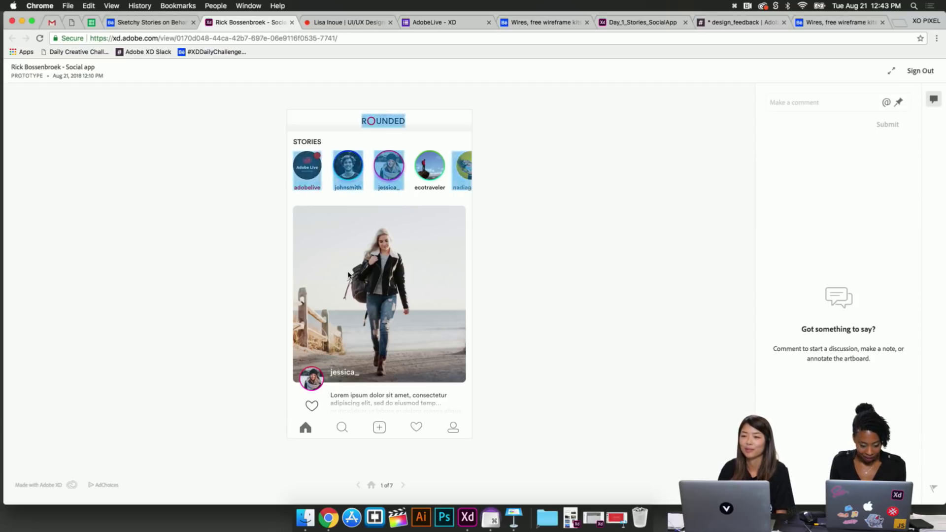
click(309, 171)
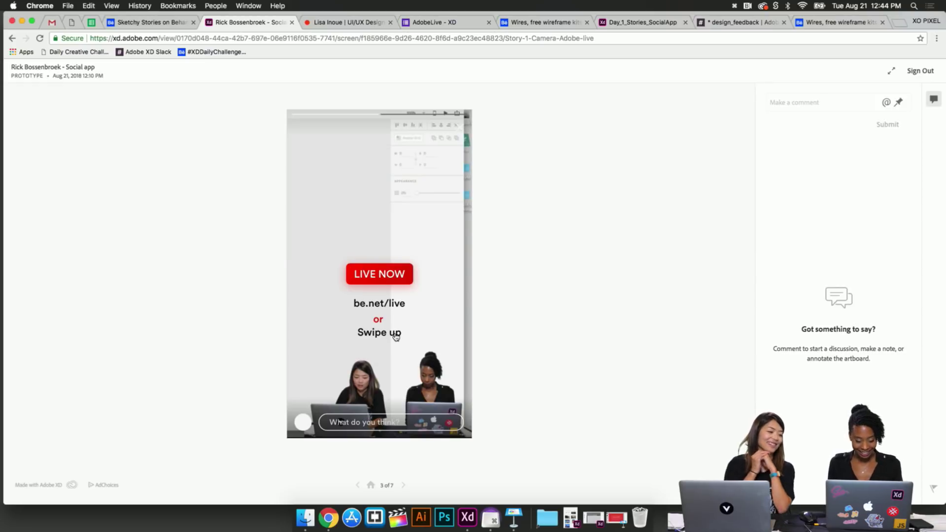
click(453, 377)
click(314, 334)
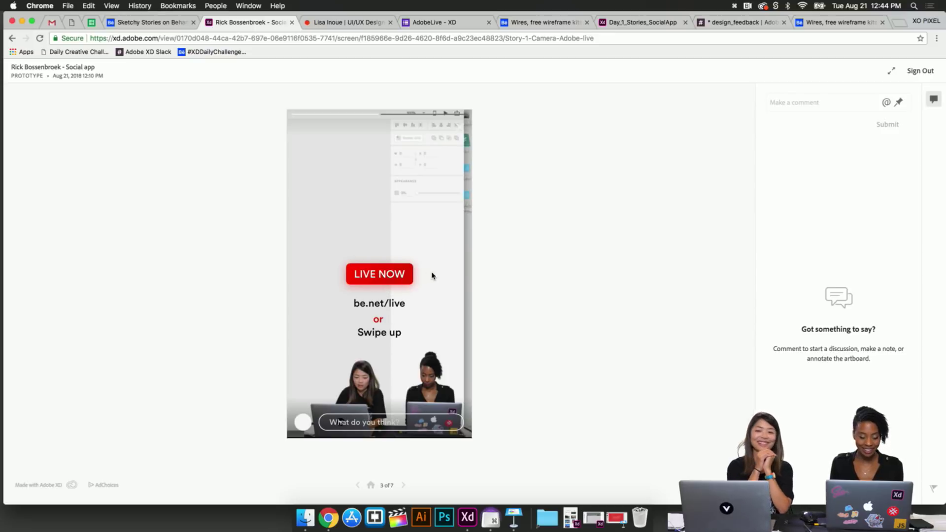
click(450, 333)
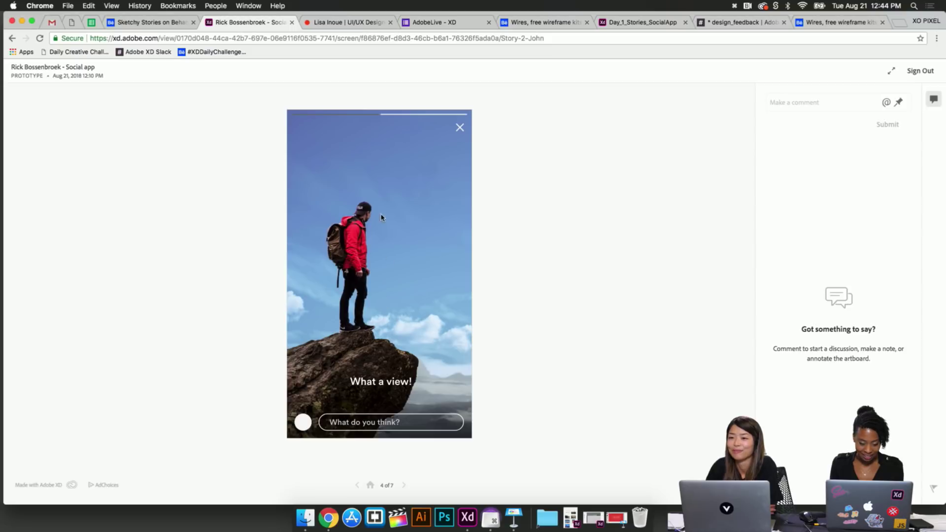
click(446, 240)
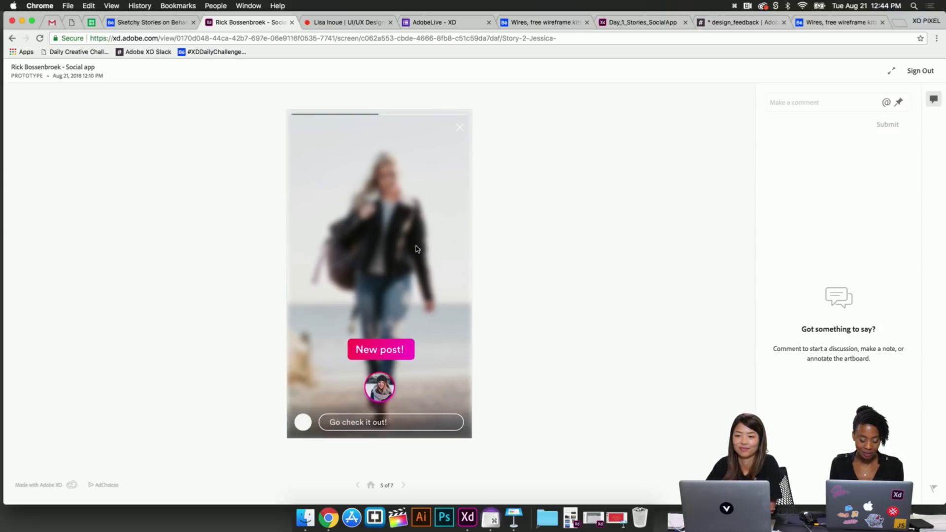
click(450, 284)
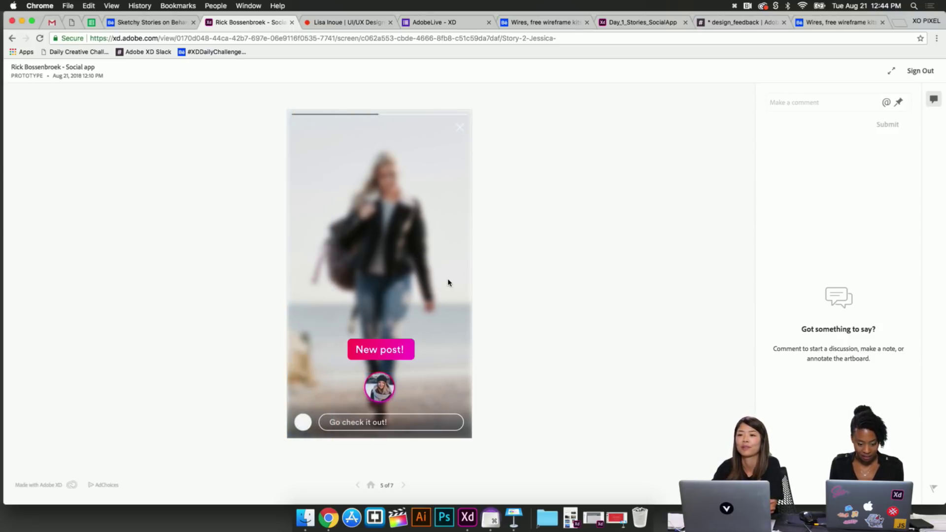
click(462, 131)
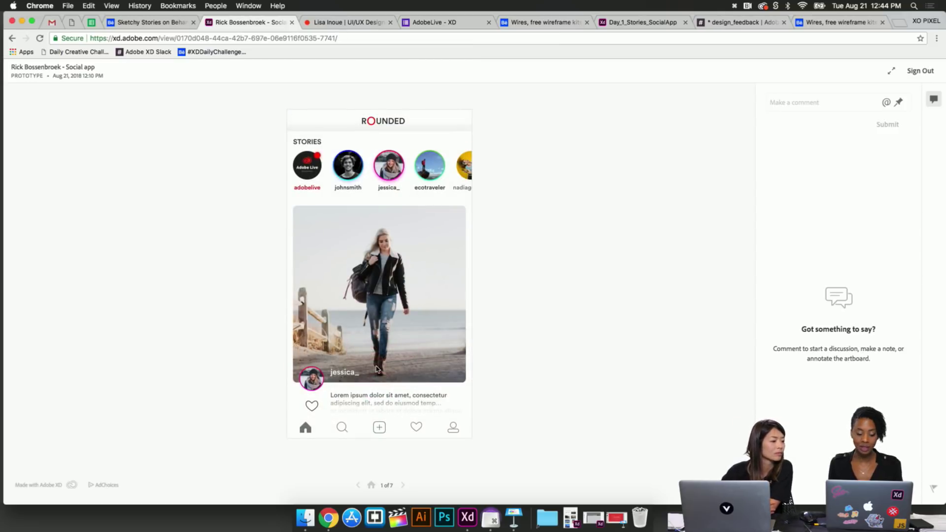
Step: Browse the posts in the ROUNDED prototype's home feed and return to the start of the feed
scroll(375, 365, down, 5)
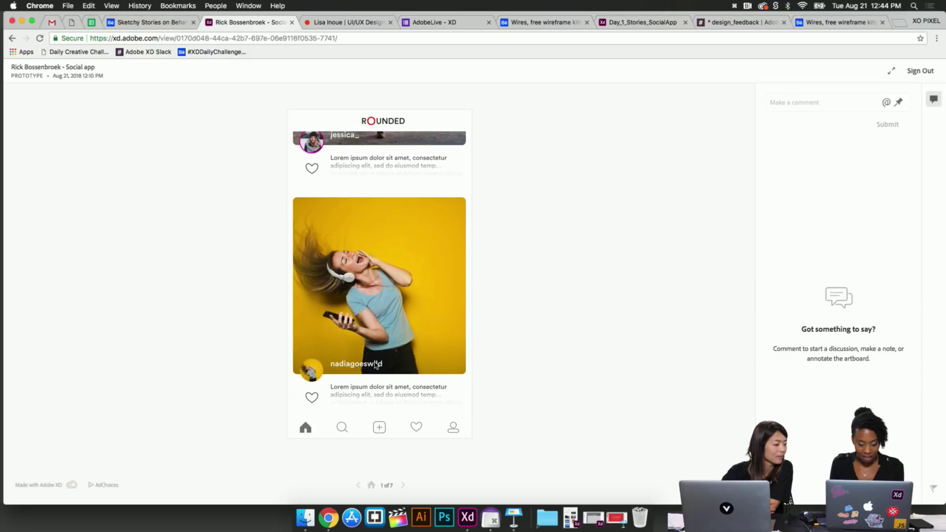
scroll(376, 353, up, 3)
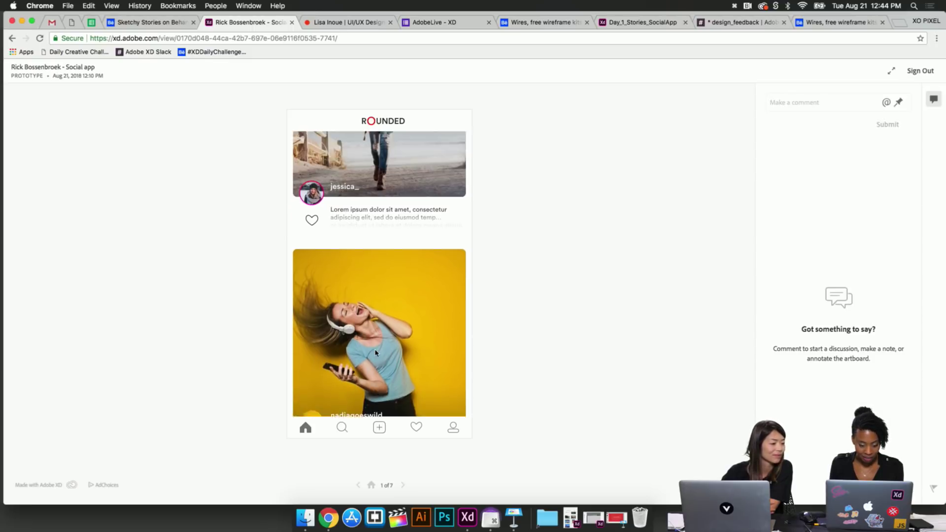
scroll(376, 353, down, 3)
click(364, 378)
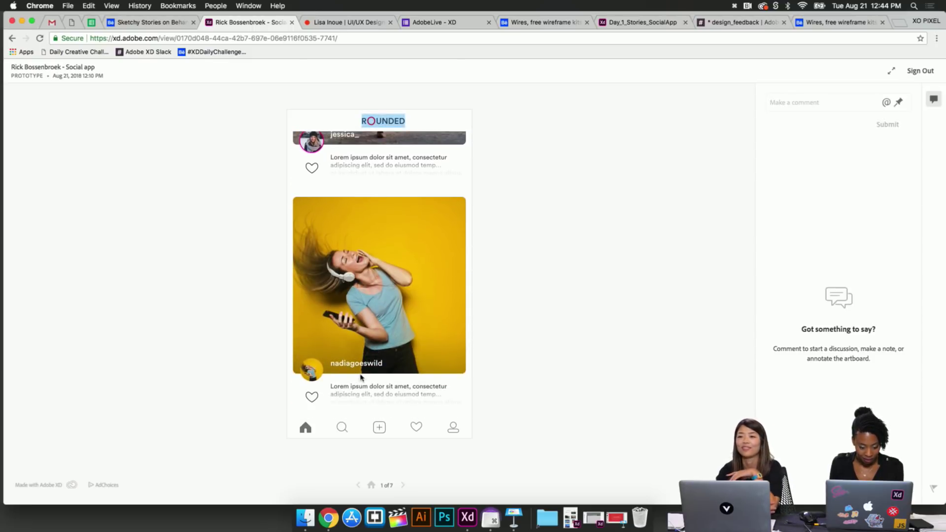
click(305, 429)
scroll(338, 311, up, 5)
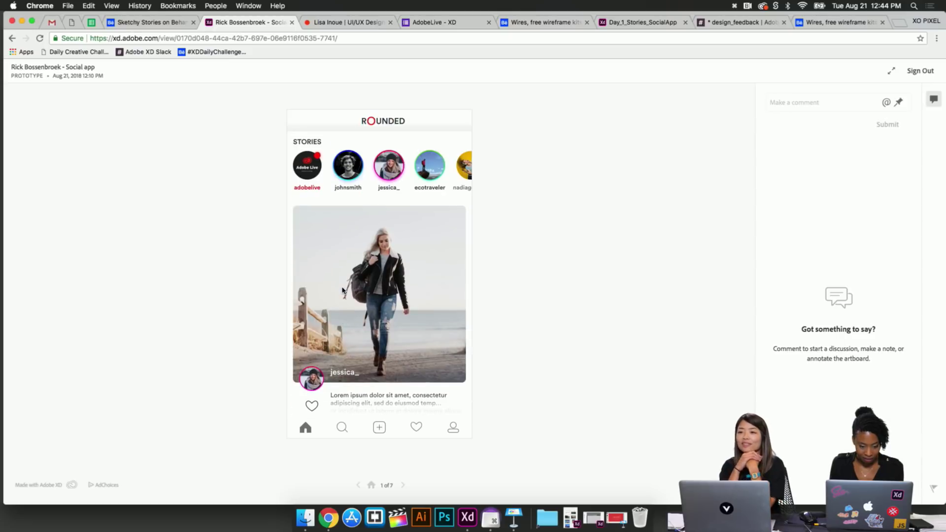
Step: Test the ROUNDED logo's pop-up message and the third profile's story, then close the prototype's browser tab
click(375, 125)
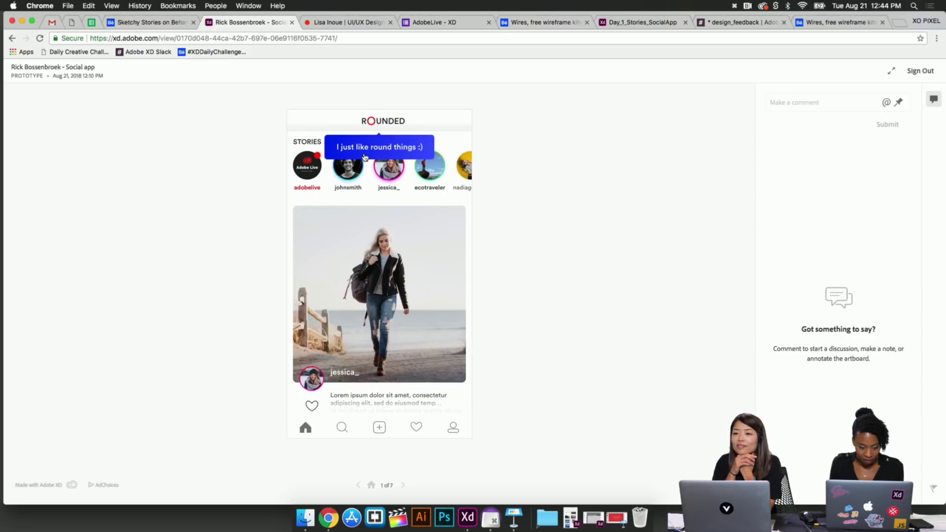
click(387, 123)
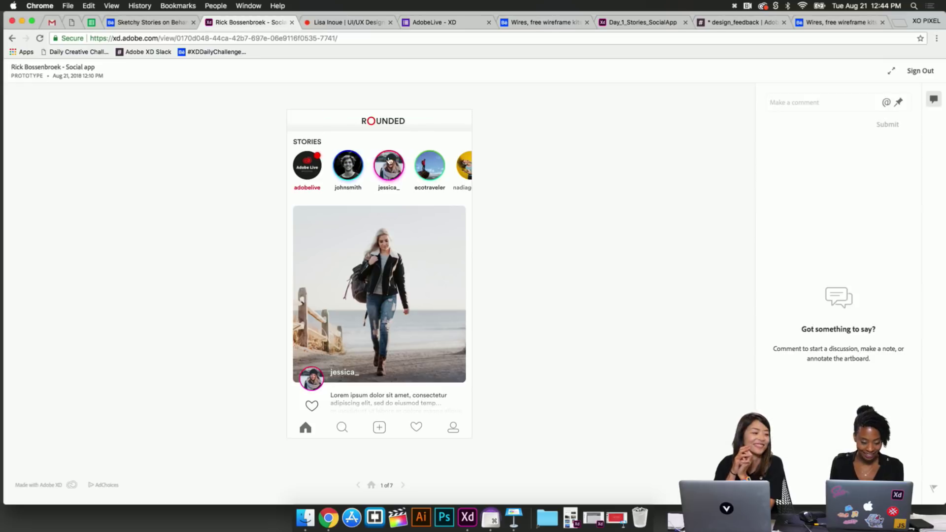
click(385, 172)
click(459, 131)
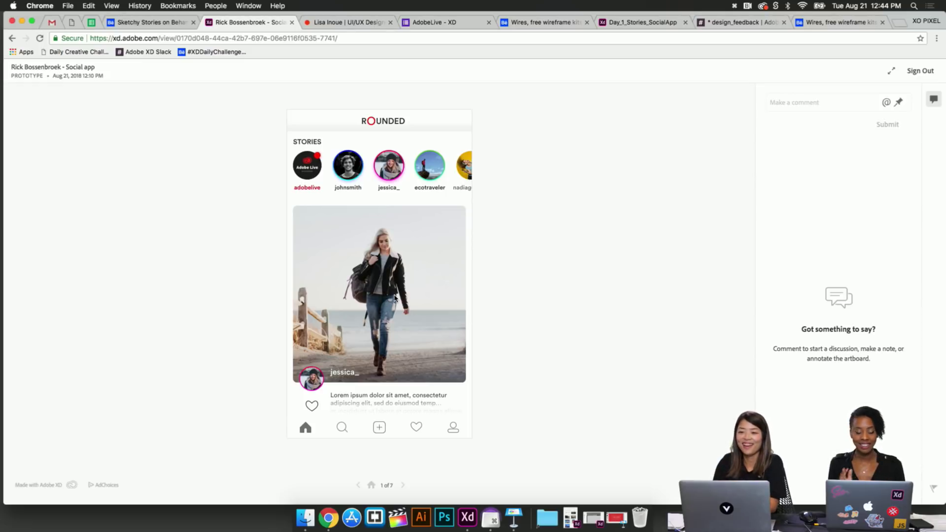
click(292, 22)
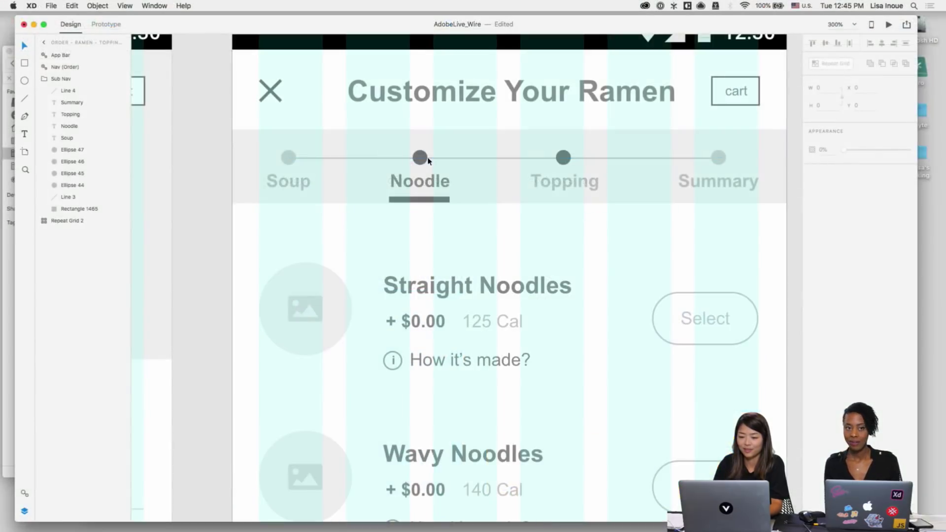
Step: In the Toppings artboard's sub nav, fill the Noodle progress dot with light gray #C9C9C9 and lighten the Noodle label
click(420, 157)
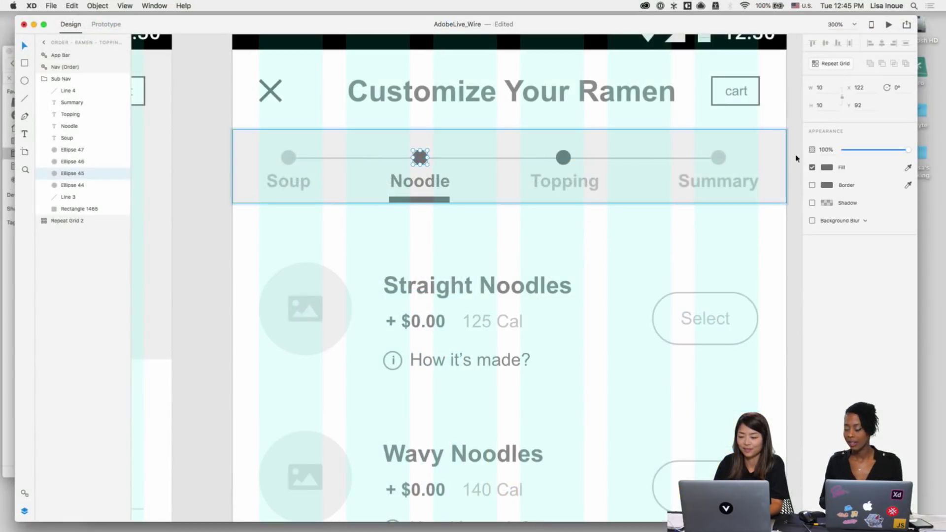
click(827, 168)
click(738, 228)
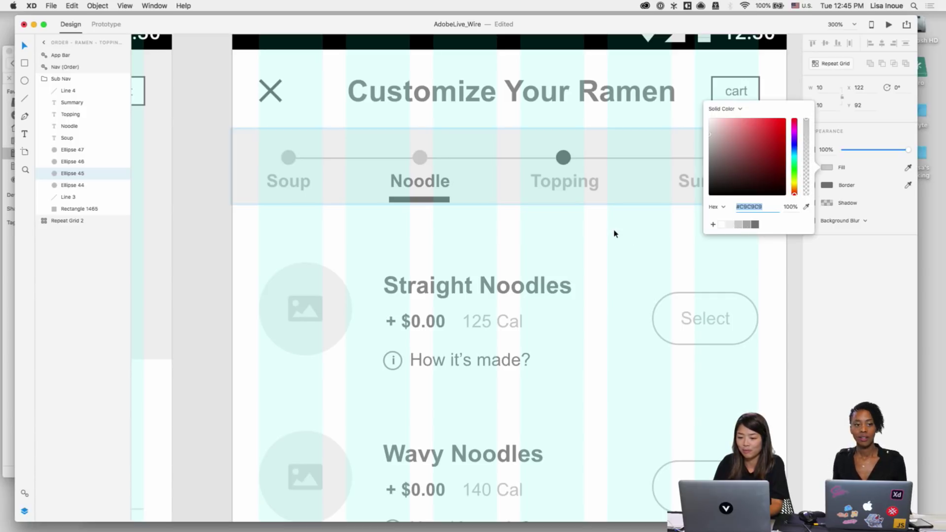
click(617, 232)
click(428, 190)
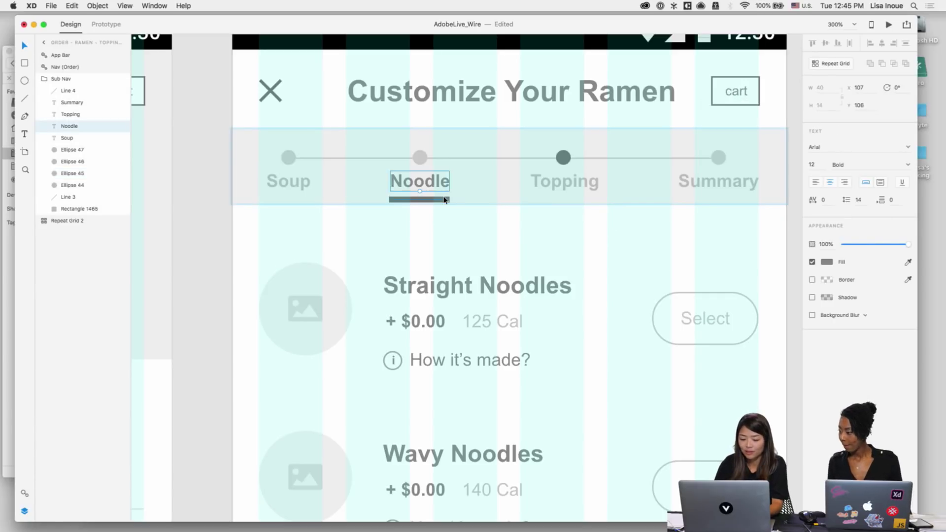
Step: Move the active underline from Noodle to directly beneath the Topping label and set its width to 46
click(429, 200)
drag(427, 201, 563, 202)
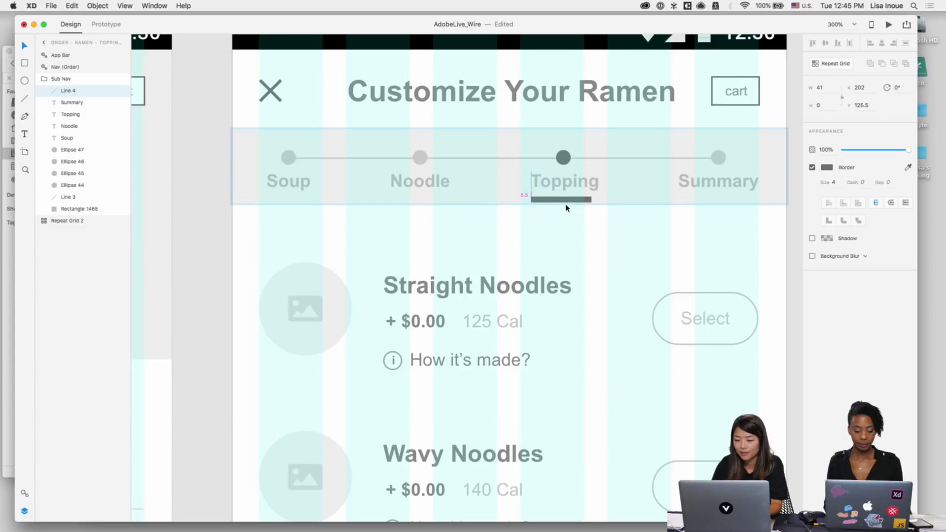
click(829, 87)
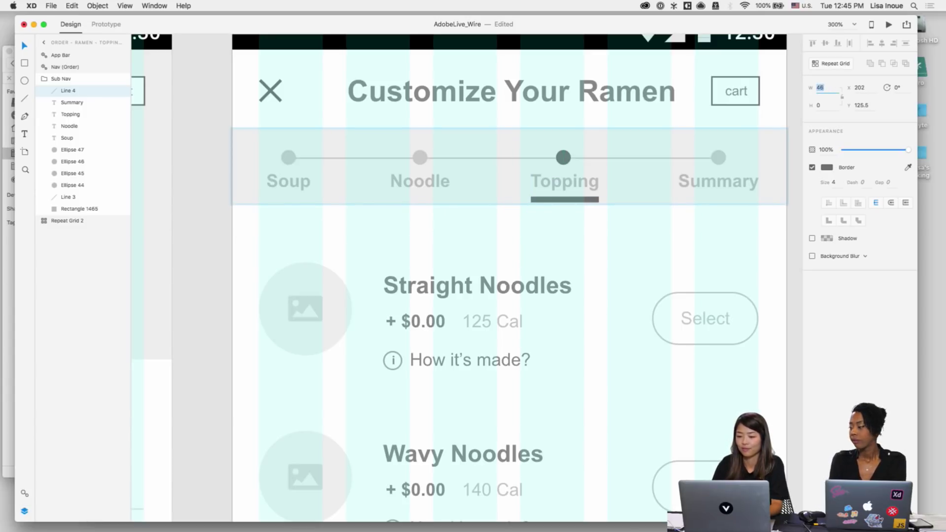
click(562, 253)
Step: Darken the Topping label's fill to mark it as the active step, and display the artboards at 100%
click(555, 187)
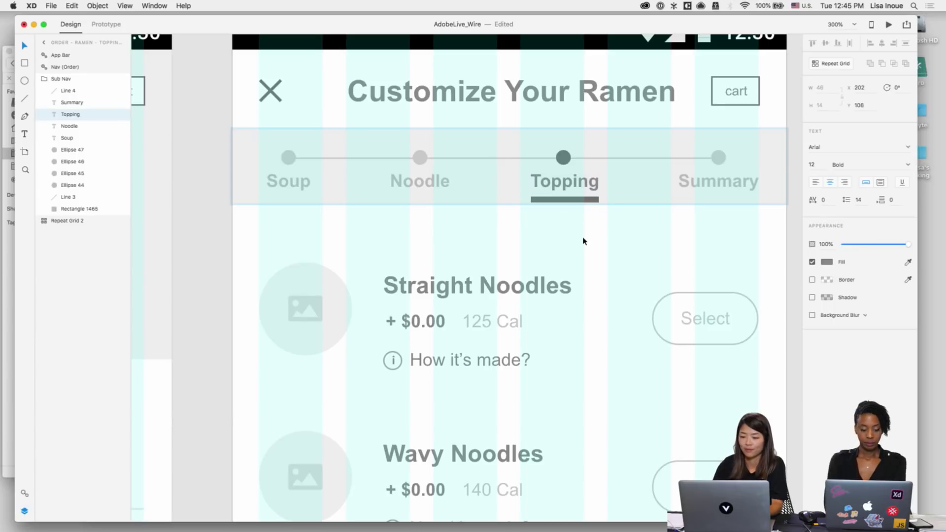
key(super+2)
scroll(583, 241, down, 3)
key(super+1)
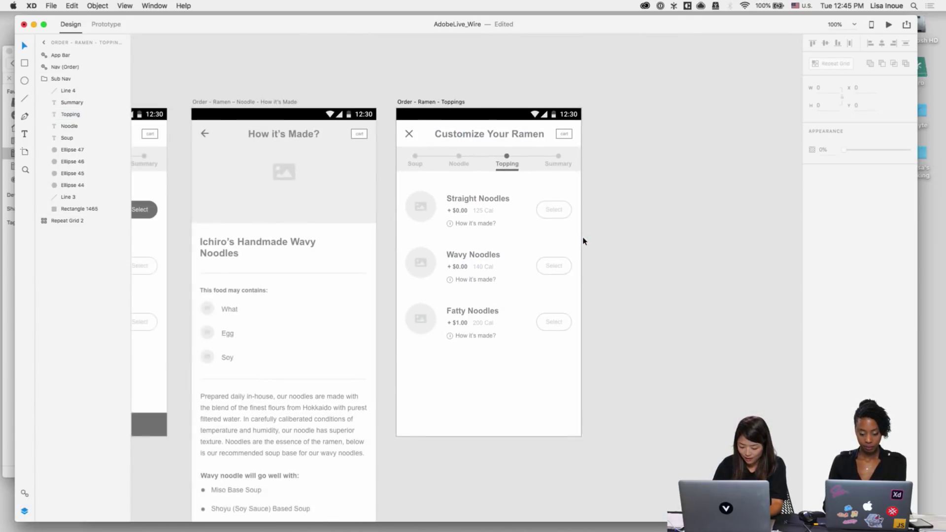
Step: Show the layout grid and raise the "Next: Select Noodle" bar in the Soup - Selected artboard to just above the viewport-height line
key(super+shift+apostrophe)
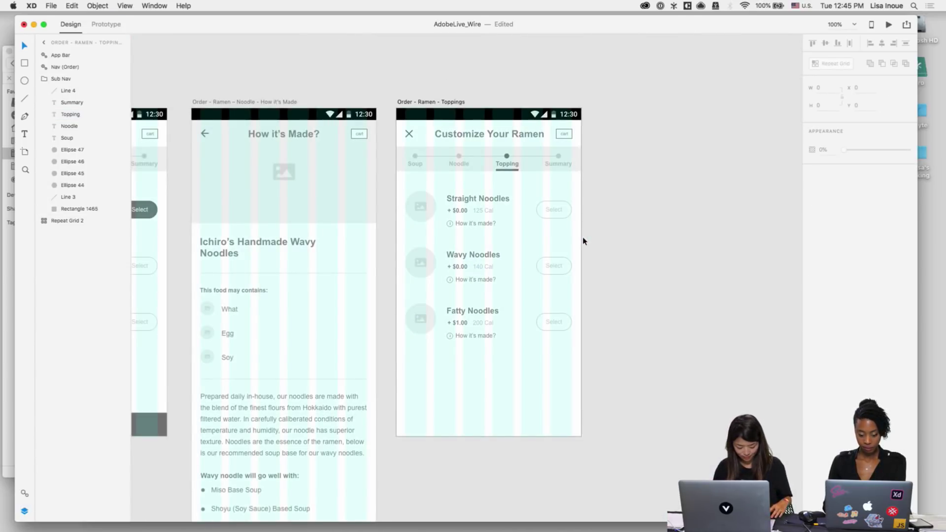
key(super+minus)
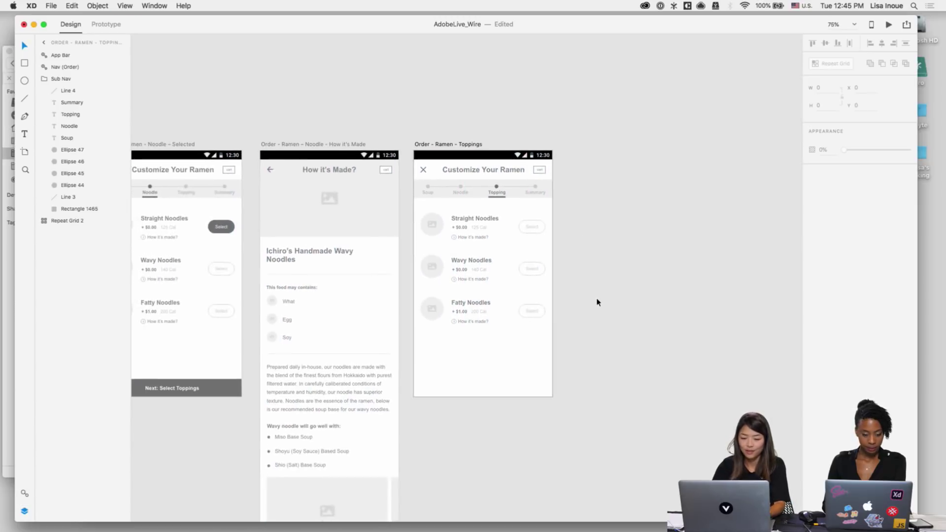
scroll(596, 302, left, 10)
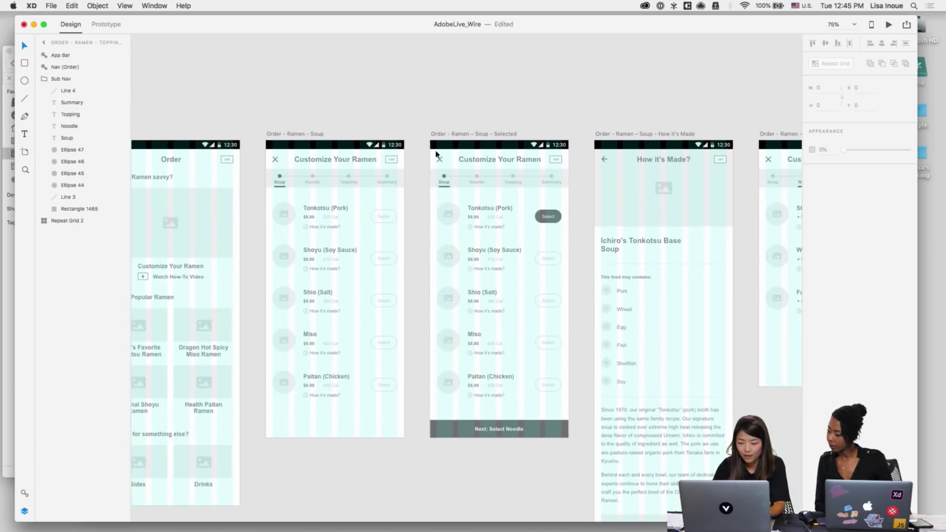
click(314, 134)
click(451, 135)
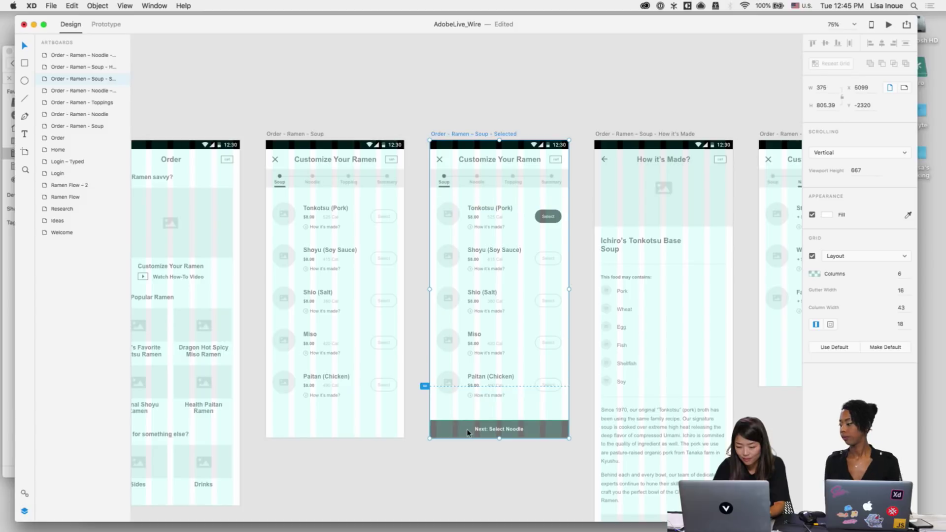
drag(468, 432, 468, 381)
click(468, 491)
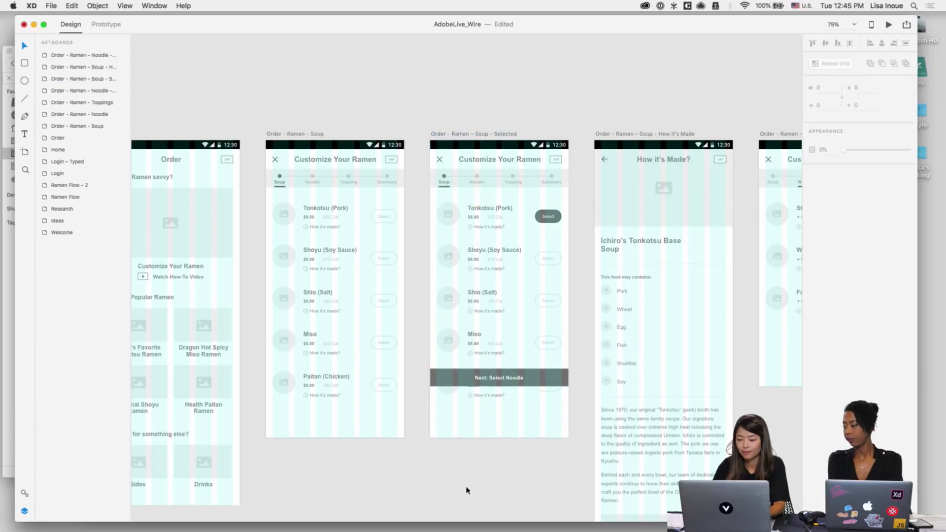
Step: Lengthen the Order - Ramen - Toppings artboard downward to a height of about 1362
key(super+minus)
scroll(467, 491, right, 10)
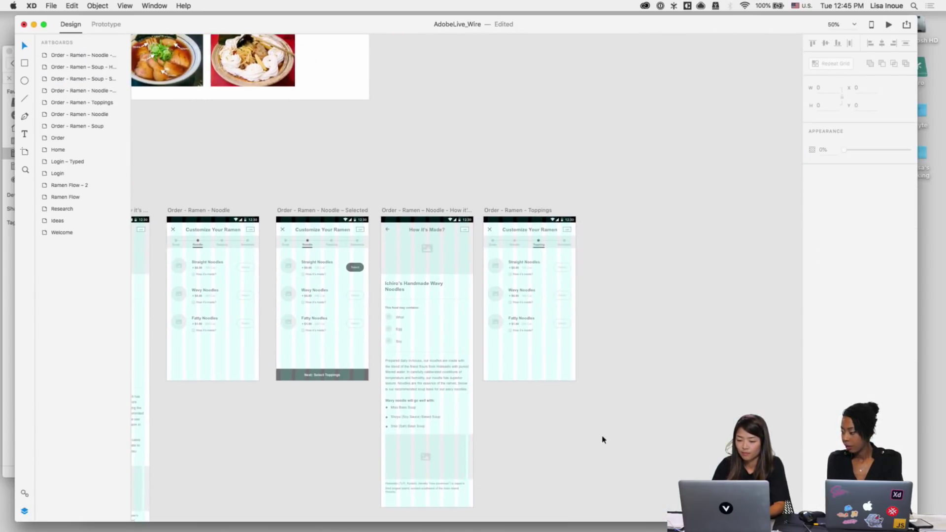
key(super+equal)
click(484, 184)
scroll(579, 260, down, 5)
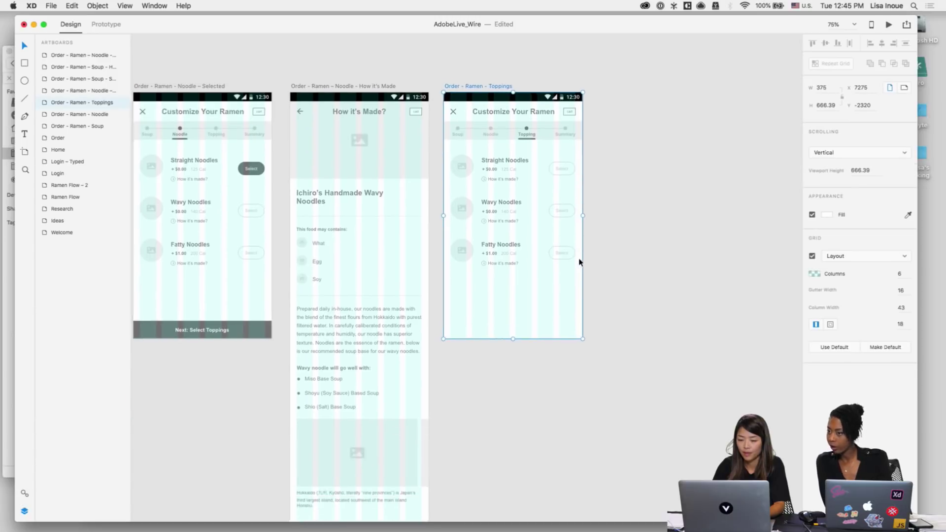
drag(512, 317, 519, 486)
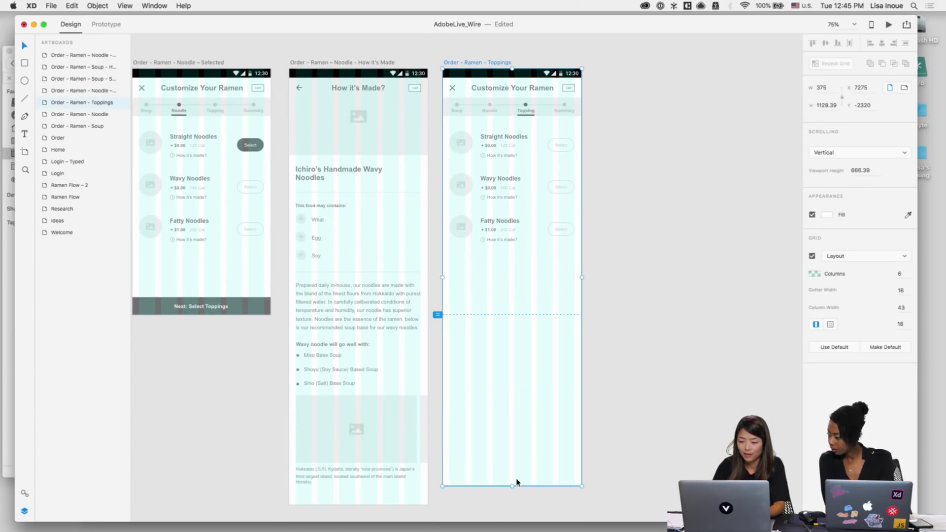
scroll(672, 360, down, 4)
drag(517, 391, 535, 479)
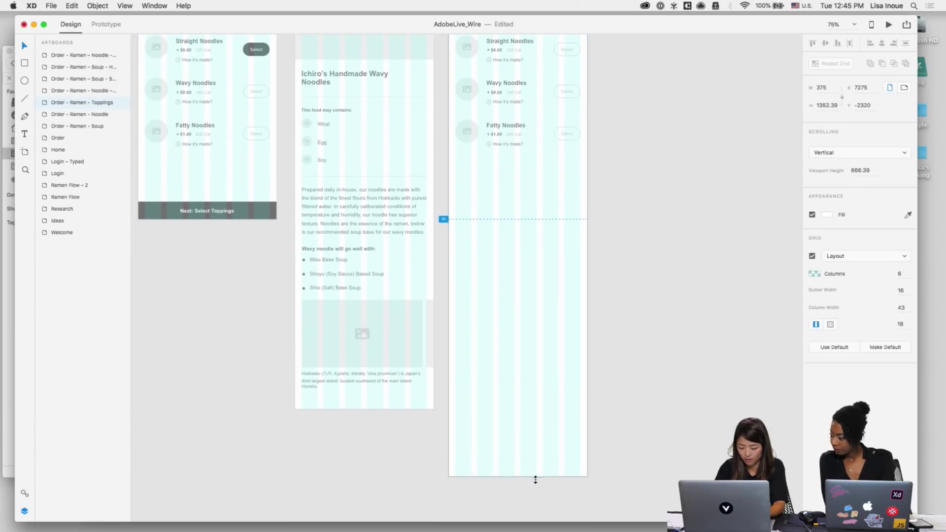
click(630, 380)
scroll(629, 380, up, 7)
Step: Extend the Toppings artboard's repeat grid downward so its rows fill most of the lengthened artboard
key(super+1)
key(shift+super+apostrophe)
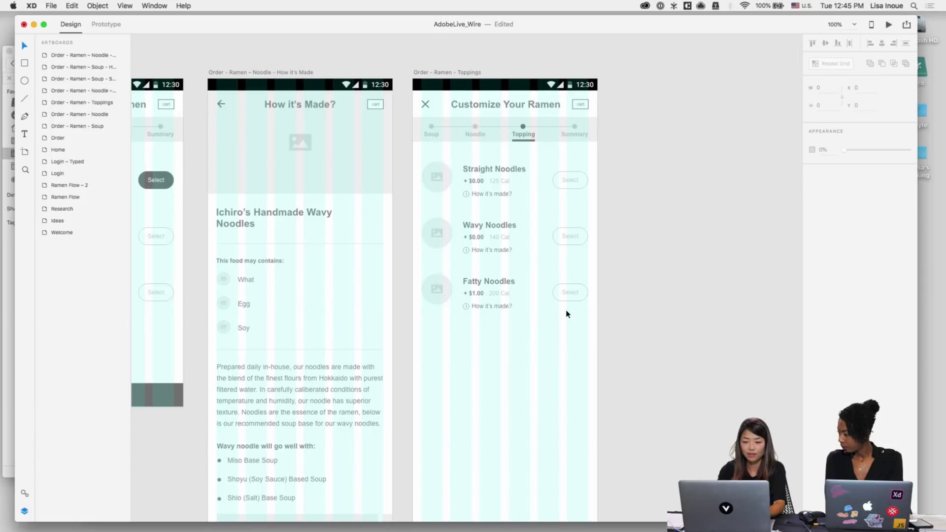
click(567, 314)
click(484, 231)
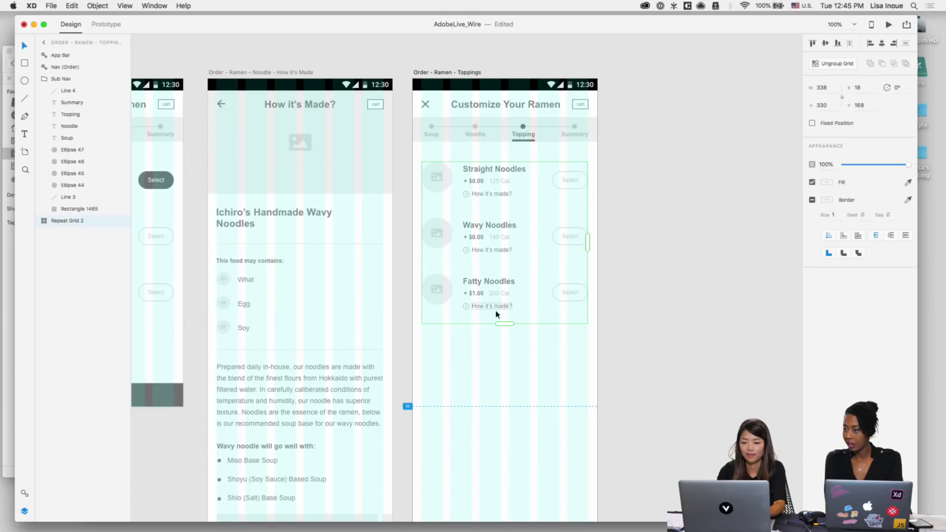
drag(503, 324, 501, 528)
scroll(518, 460, down, 9)
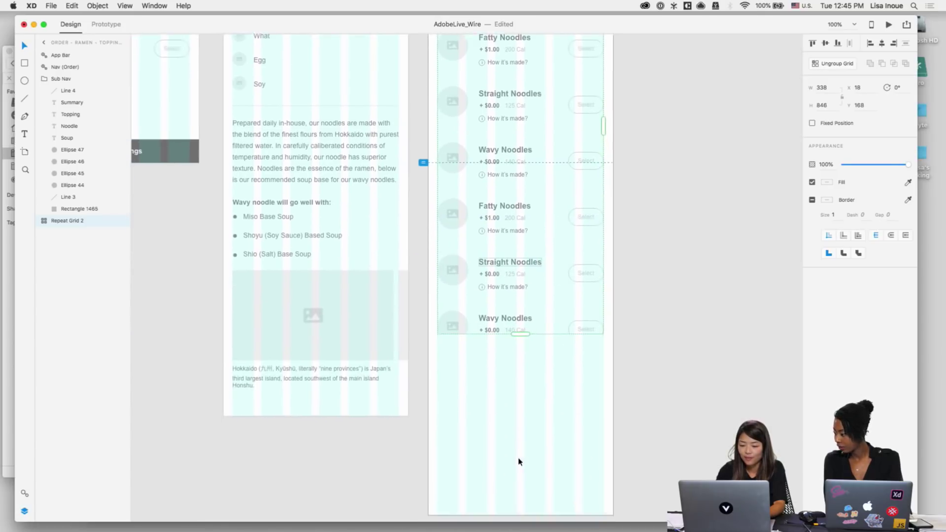
drag(519, 316, 517, 454)
click(518, 469)
key(super+minus)
scroll(622, 328, up, 2)
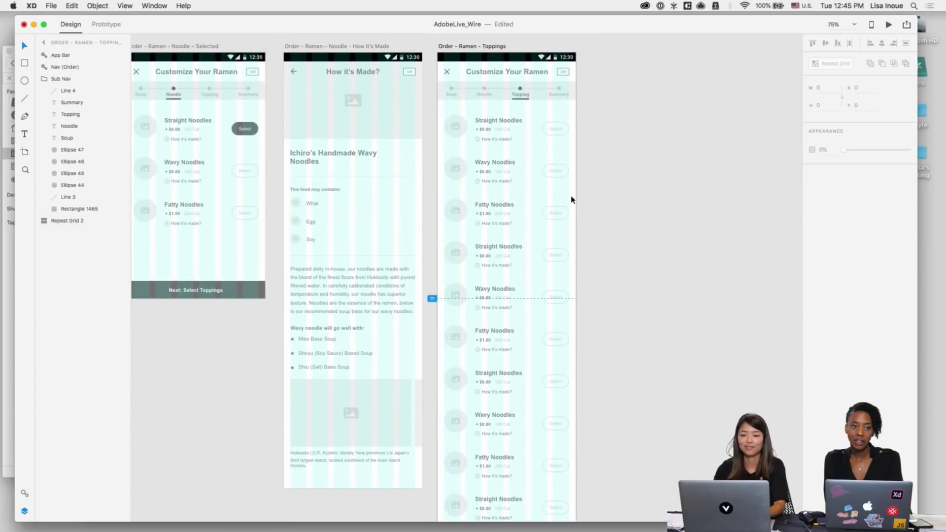
Step: Switch to Finder and replace the repeat grid's item names with the contents of the Topping Types text file
key(super+equal)
key(super+equal)
scroll(572, 200, up, 4)
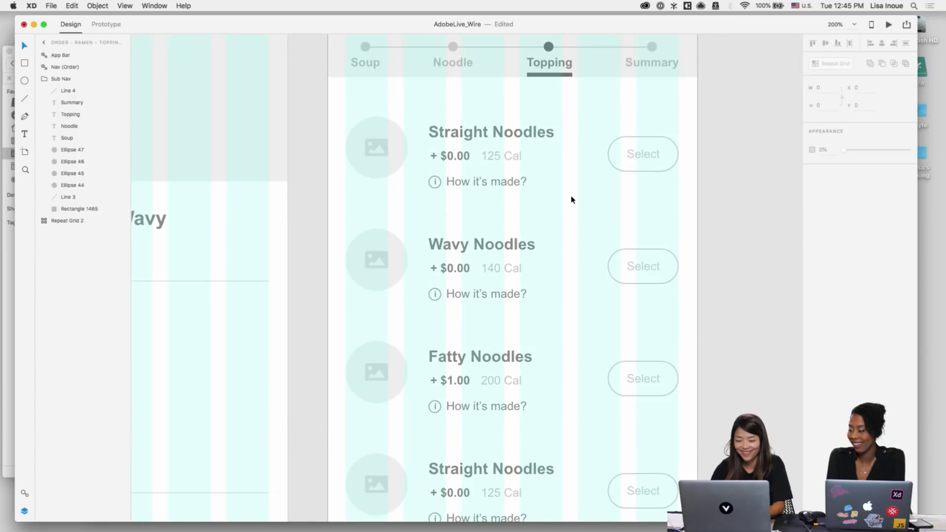
click(302, 518)
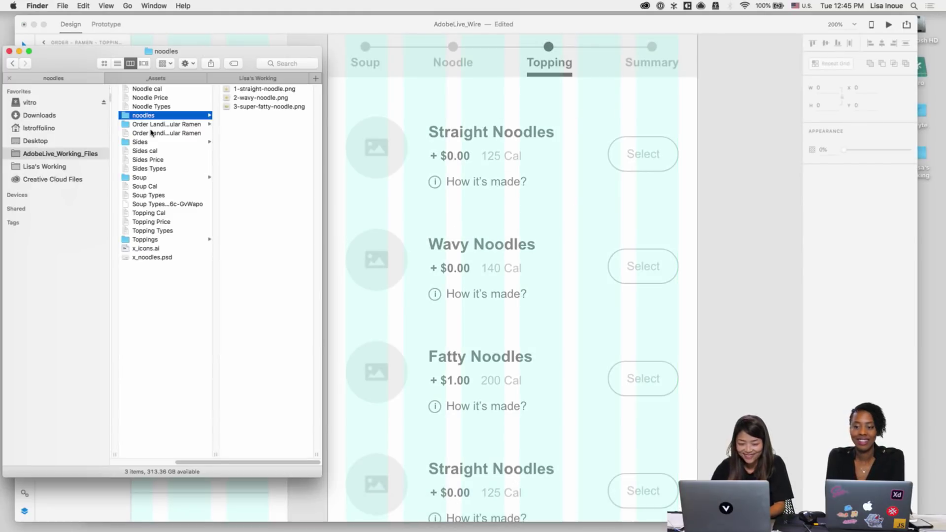
click(154, 223)
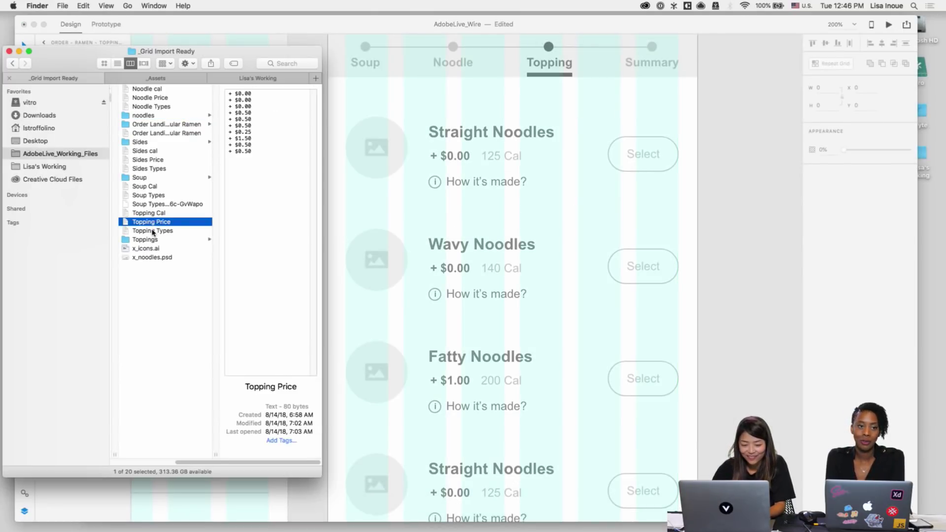
drag(153, 232, 449, 136)
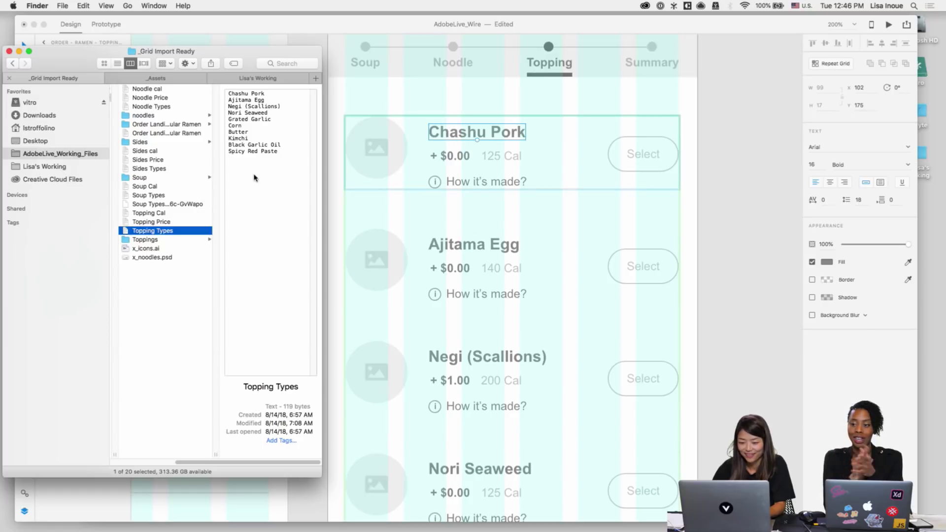
Step: Fill the repeat grid's prices from the Topping Price file and its calories from the Topping Cal file
drag(150, 223, 441, 162)
click(158, 215)
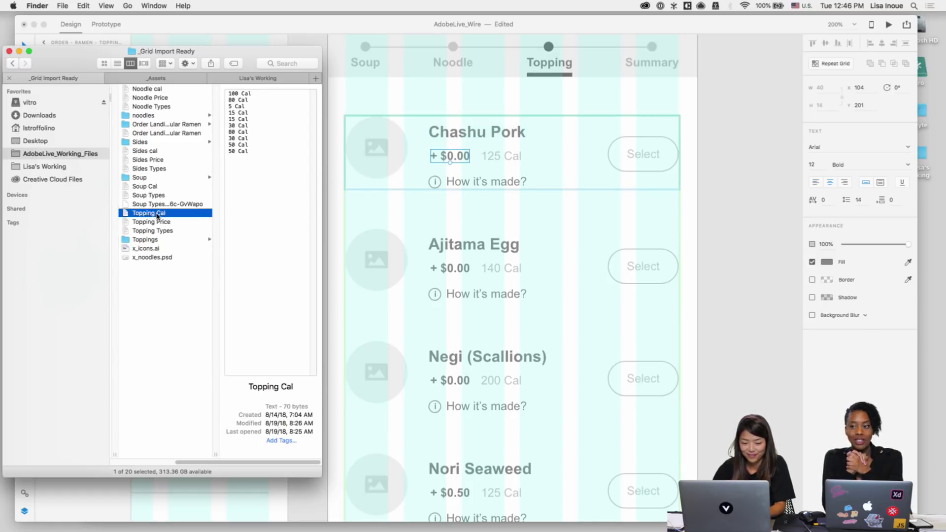
drag(145, 215, 485, 163)
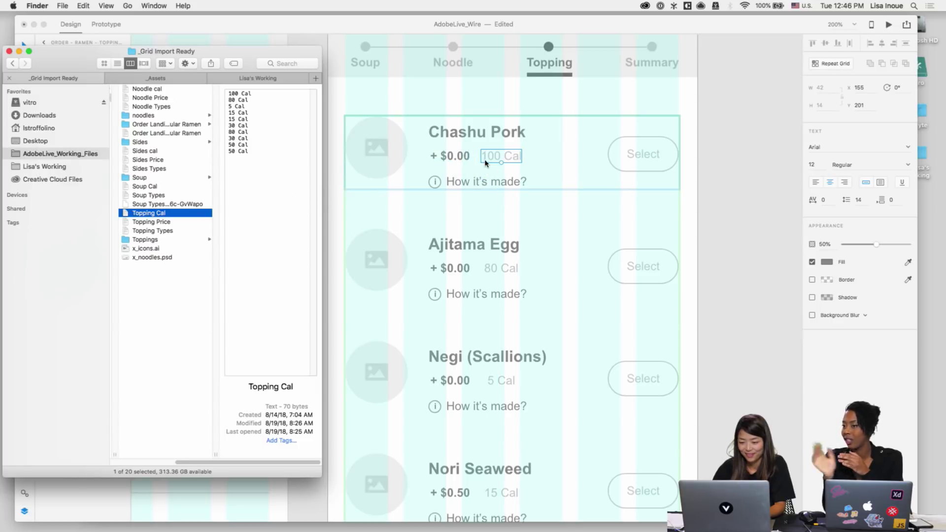
click(701, 211)
Step: Delete the Select button's label and rounded outline from the topping rows
scroll(707, 217, right, 1)
click(643, 151)
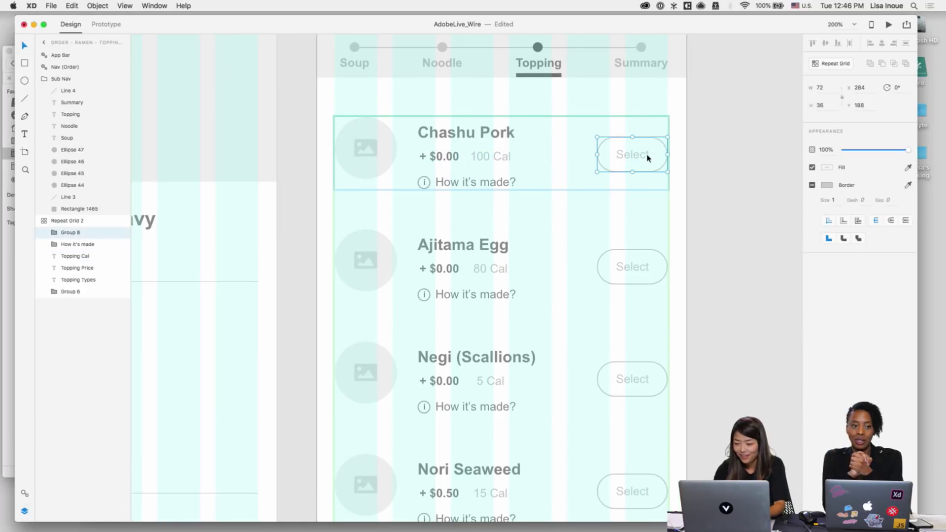
double_click(640, 150)
key(Delete)
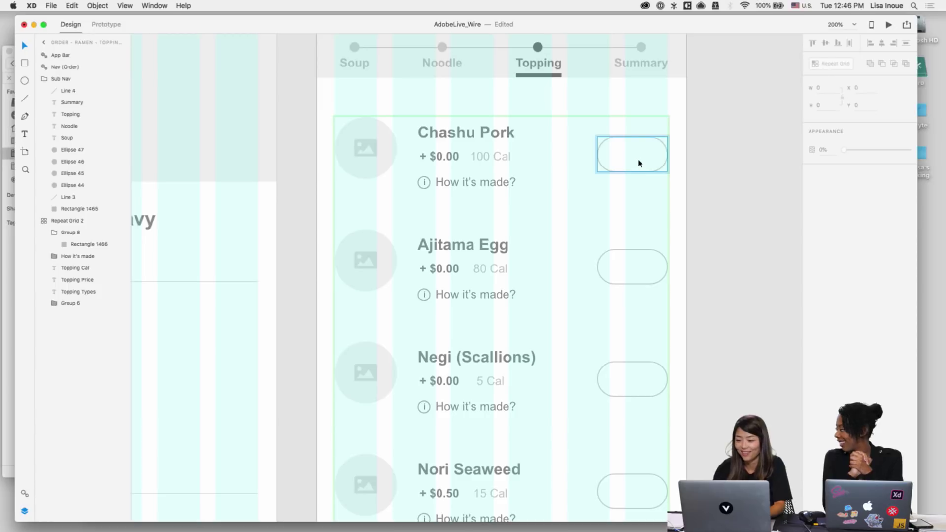
key(Delete)
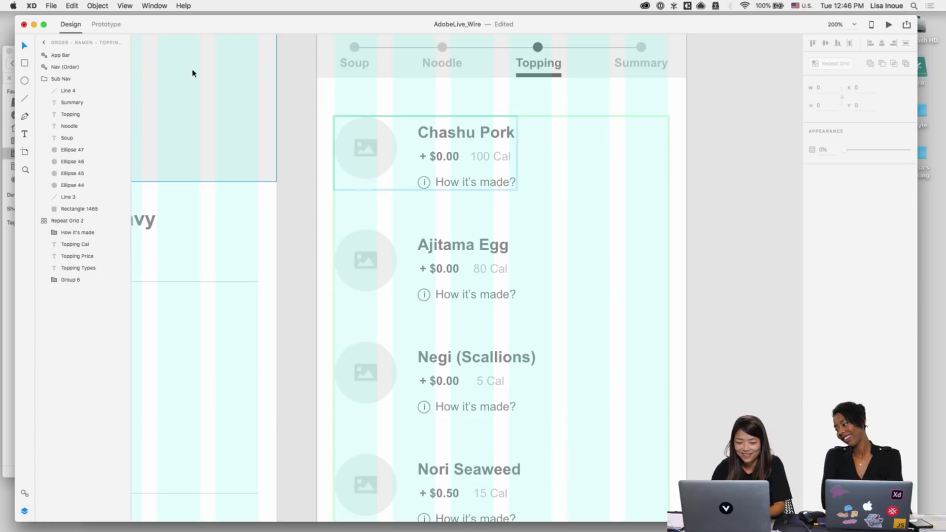
Step: Inside the repeat grid's Chashu Pork row, draw a 36 x 36 square where the Select button was
double_click(456, 132)
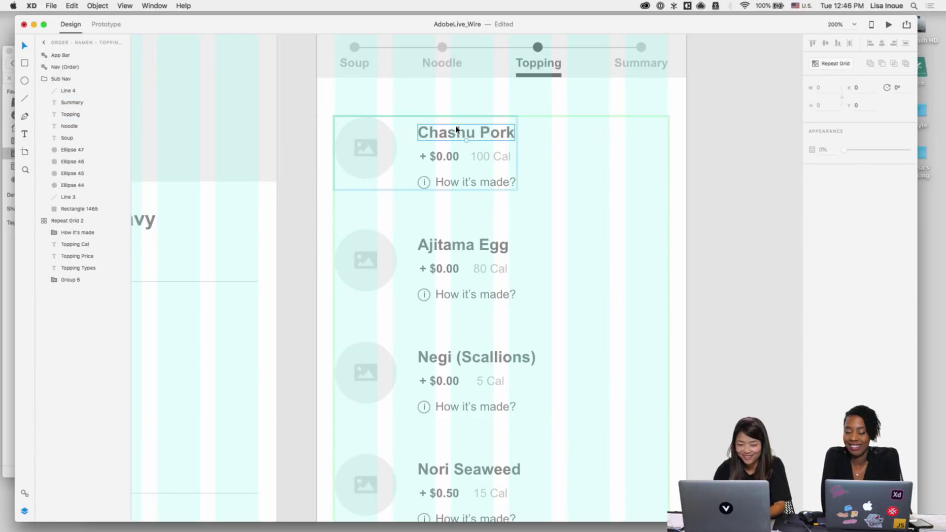
click(58, 231)
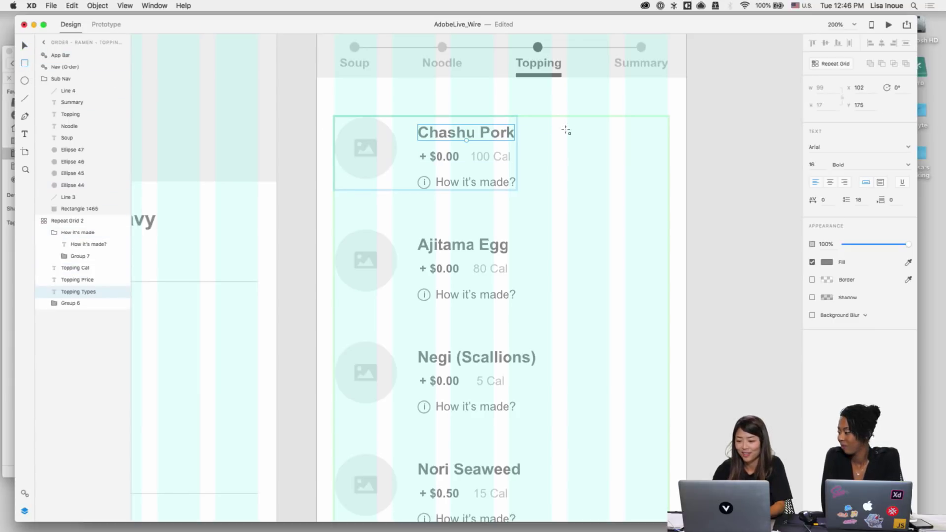
drag(617, 144, 652, 179)
Step: Give the new square a light gray #C9C9C9 border
click(813, 203)
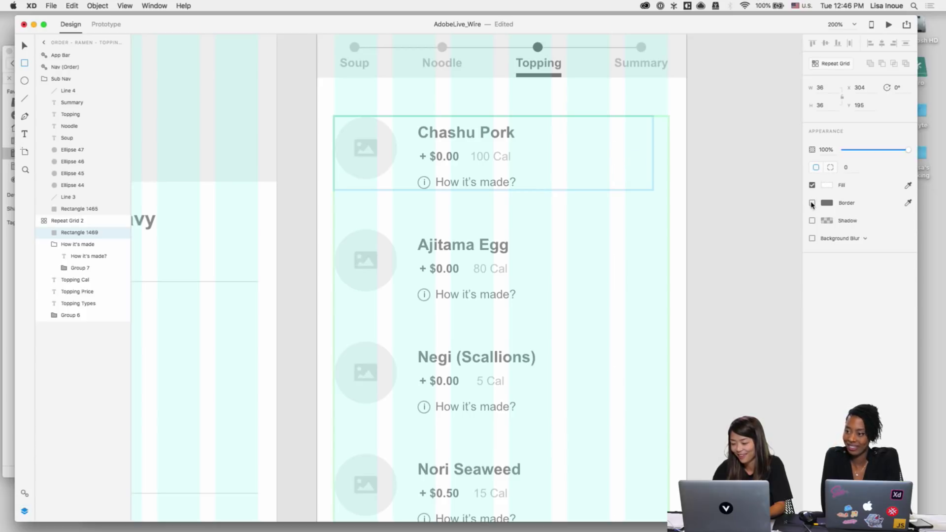
click(813, 203)
click(827, 202)
click(741, 254)
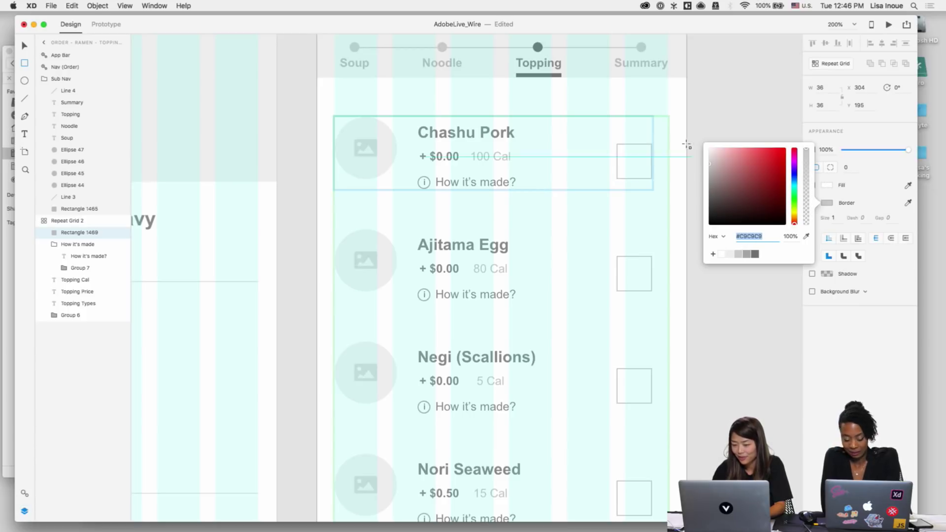
click(690, 134)
Step: Move the Chashu Pork square up to Y 190 and resize it to 40 x 40
drag(642, 148, 642, 142)
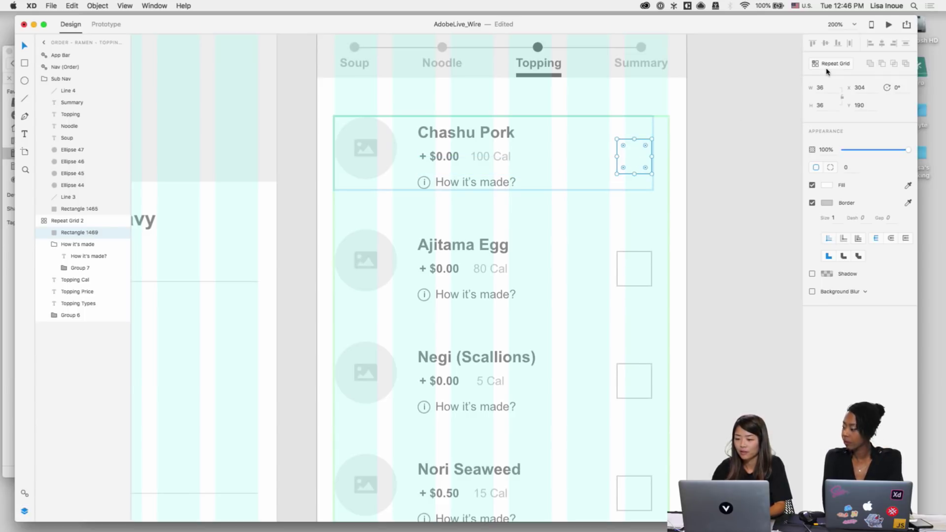
click(822, 87)
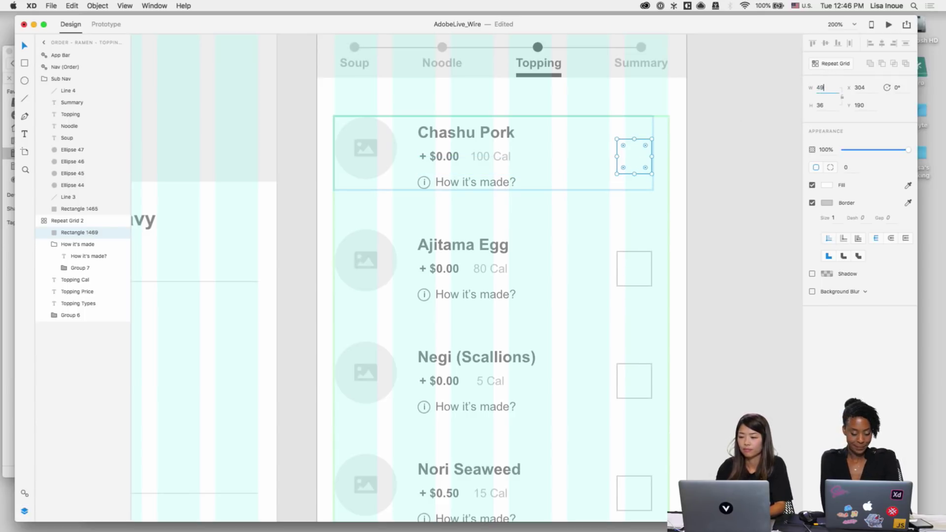
key(Tab)
click(822, 88)
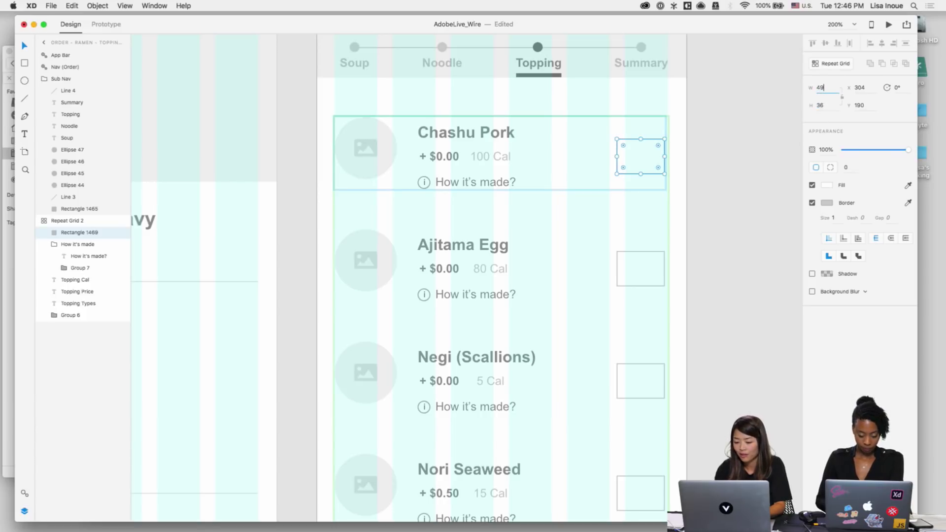
click(828, 106)
text(40)
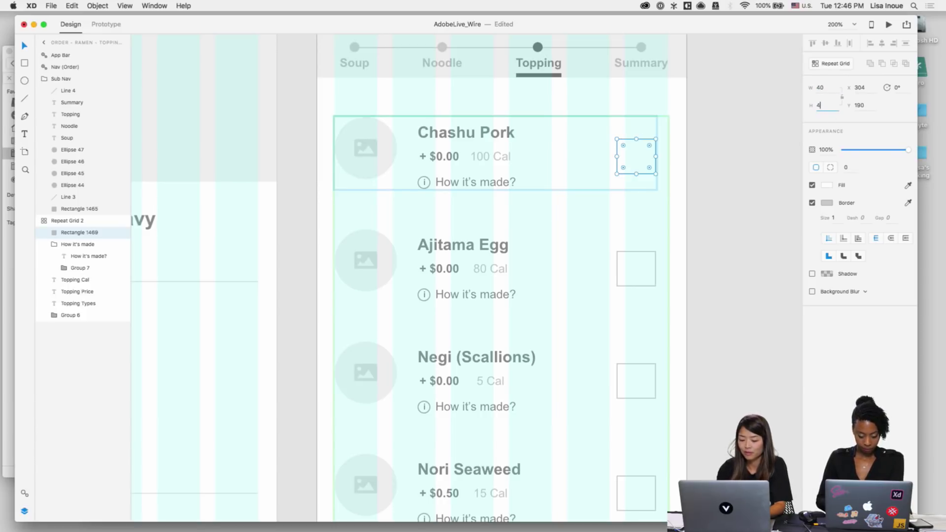
key(Return)
click(714, 151)
Step: Move the Chashu Pork square toward the row's text to X 297, keeping it at Y 190
scroll(705, 150, right, 3)
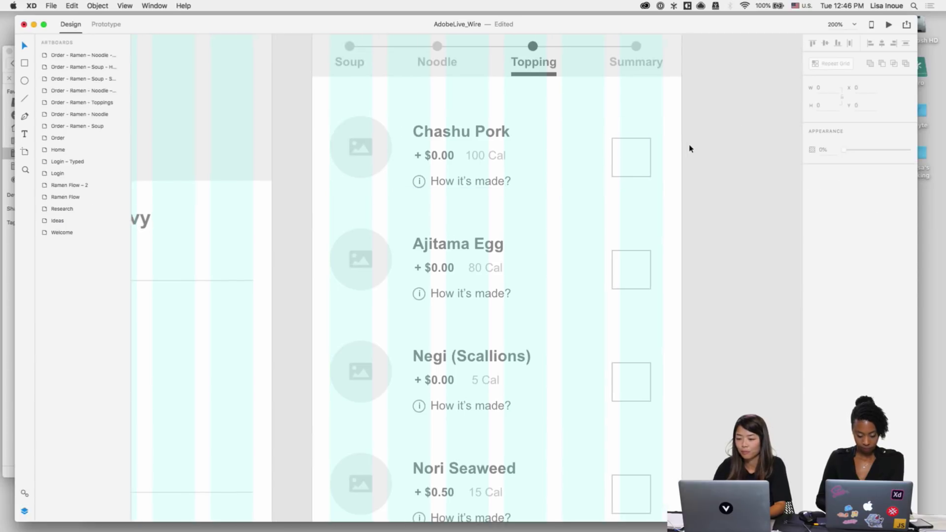
scroll(690, 147, right, 1)
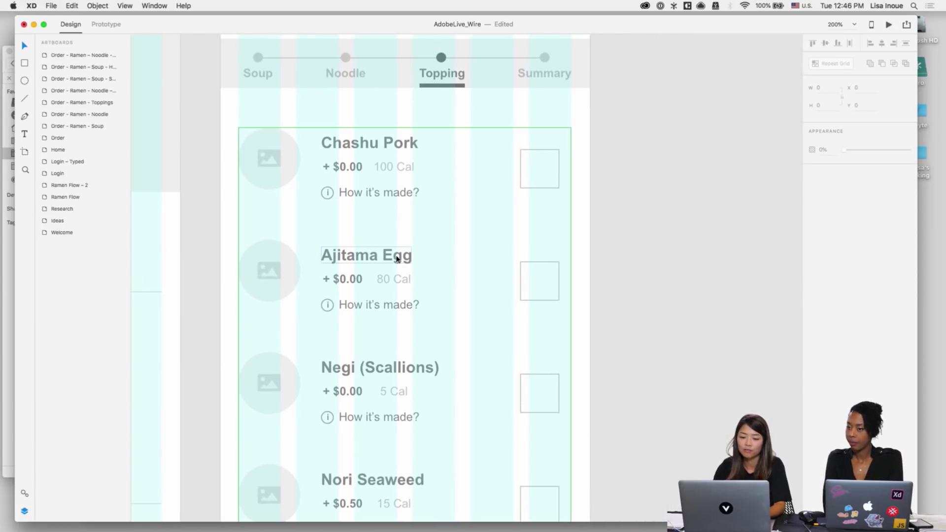
scroll(640, 211, up, 2)
key(super+equal)
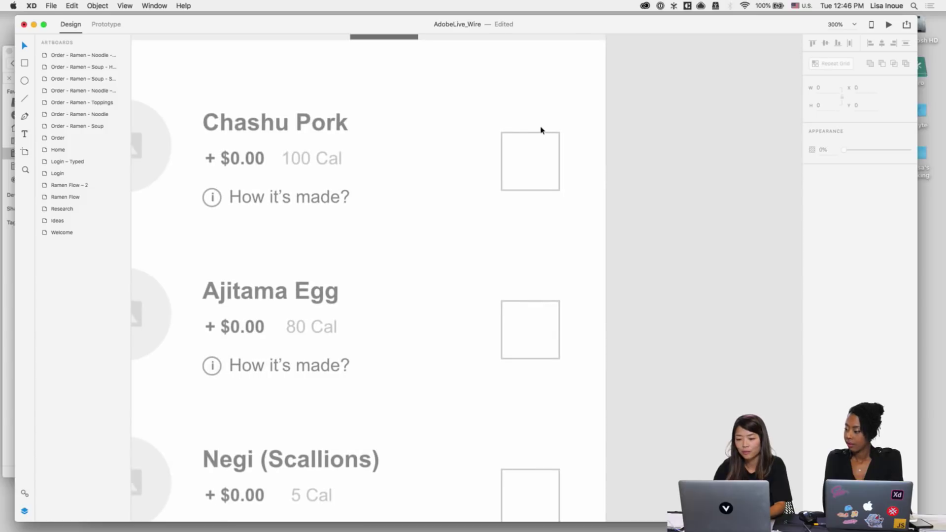
double_click(538, 136)
drag(537, 136, 526, 135)
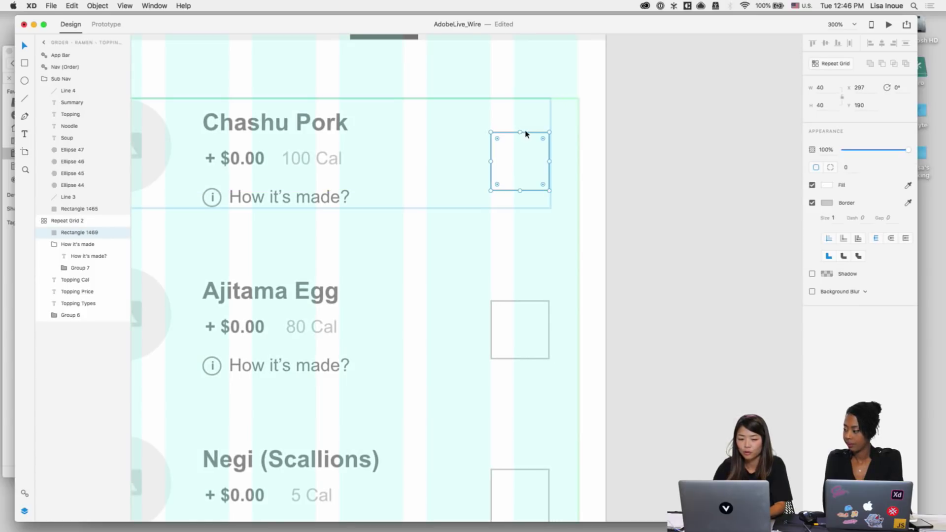
Step: Draw a narrow 15 x 40 rectangle at X 341, Y 190, beside the Chashu Pork square and level with it
click(25, 63)
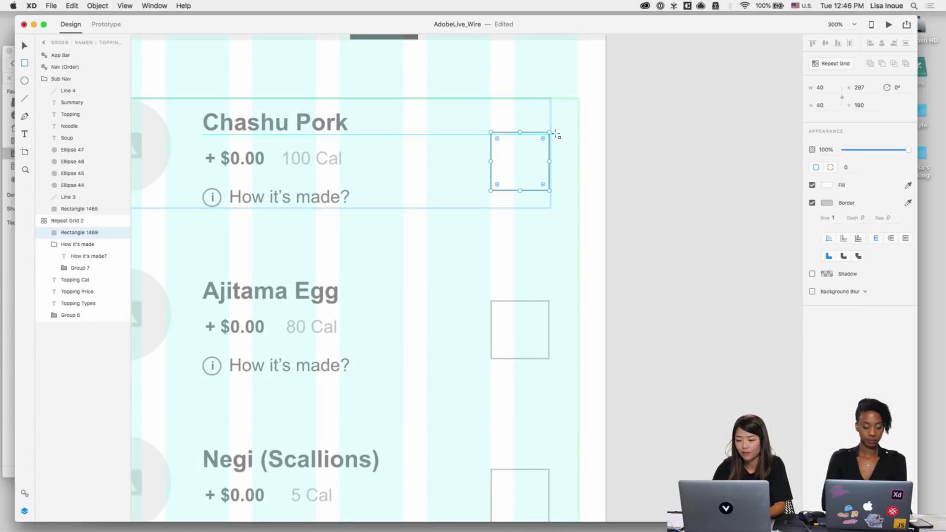
drag(556, 135, 578, 192)
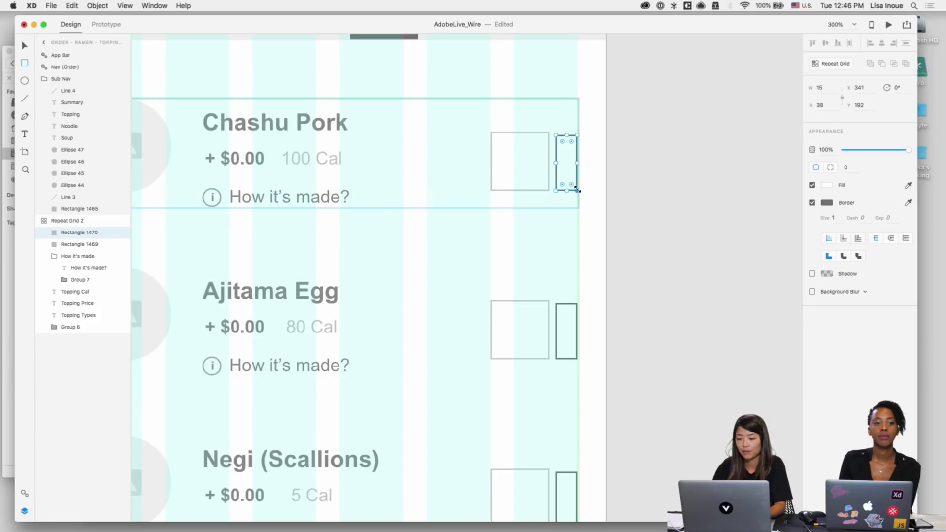
drag(566, 133, 566, 130)
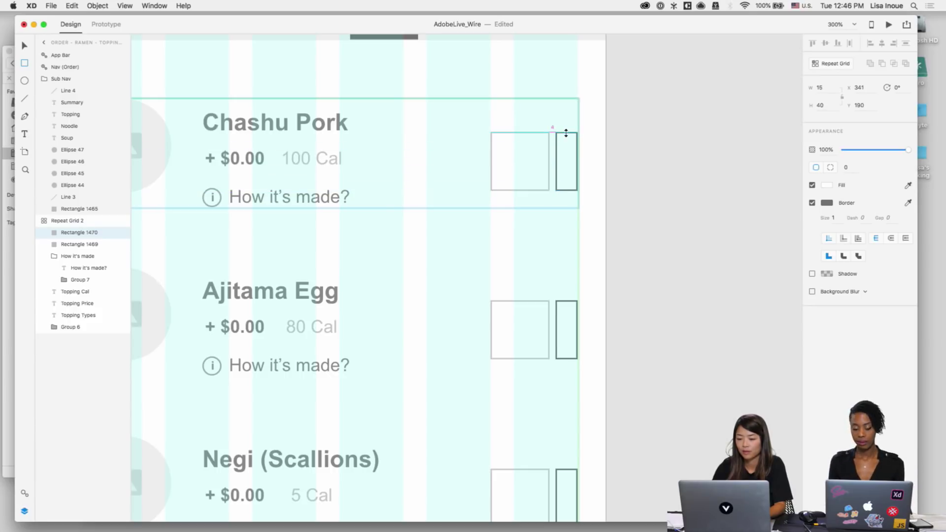
Step: Remove the narrow rectangle's border and fill it with light gray #C9C9C9
click(813, 203)
click(828, 186)
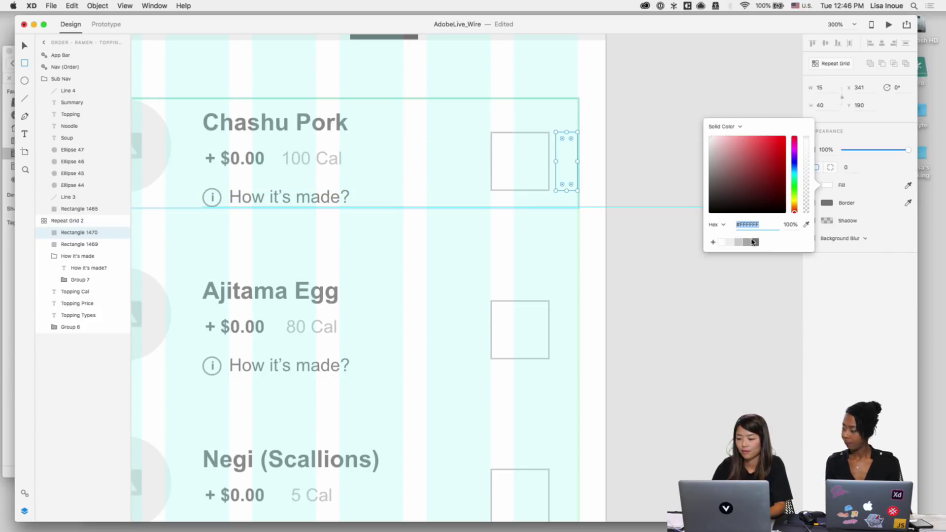
click(753, 242)
click(643, 232)
click(828, 185)
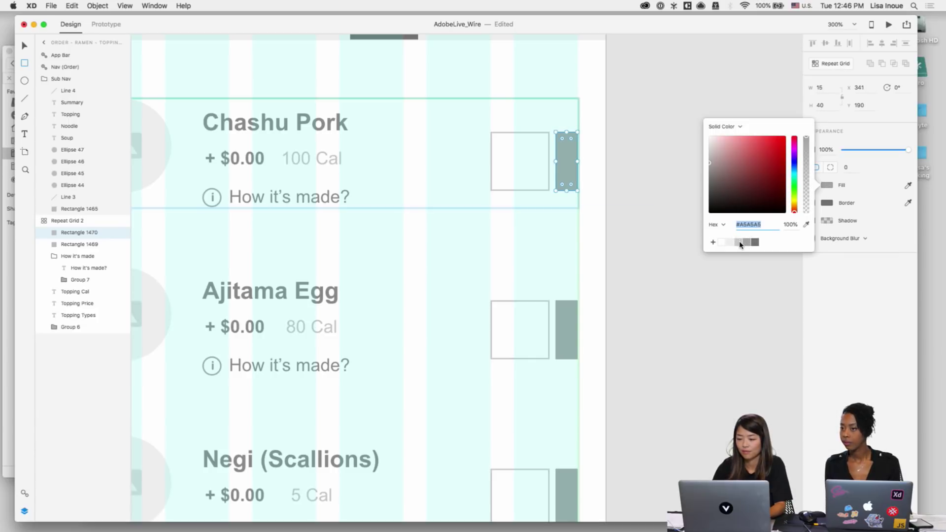
click(727, 242)
click(647, 181)
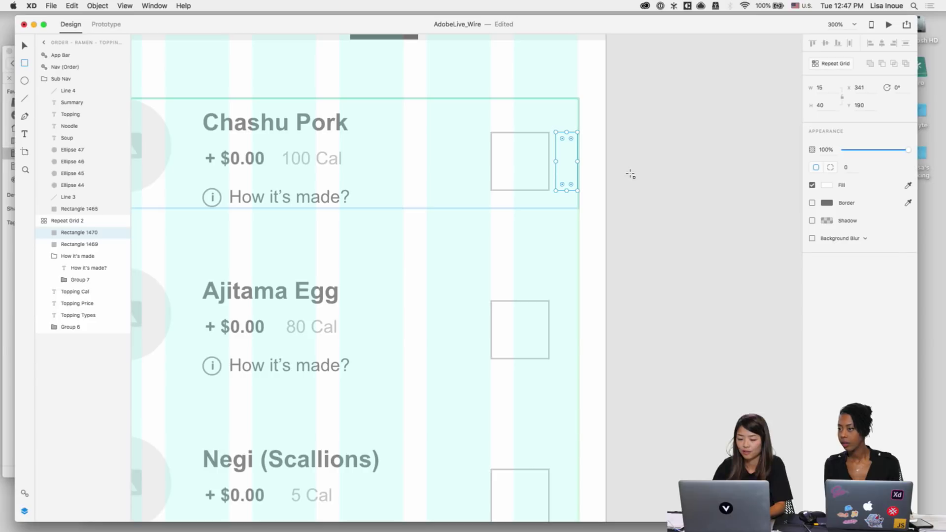
key(super+z)
click(610, 171)
scroll(609, 171, up, 5)
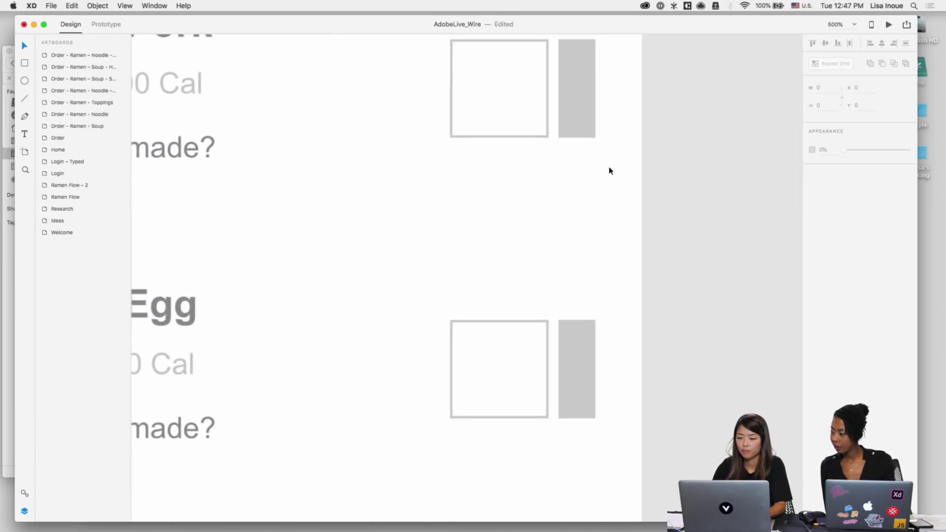
Step: Show the document's assets and select the narrow rectangle inside the repeat grid's Chashu Pork row
click(513, 179)
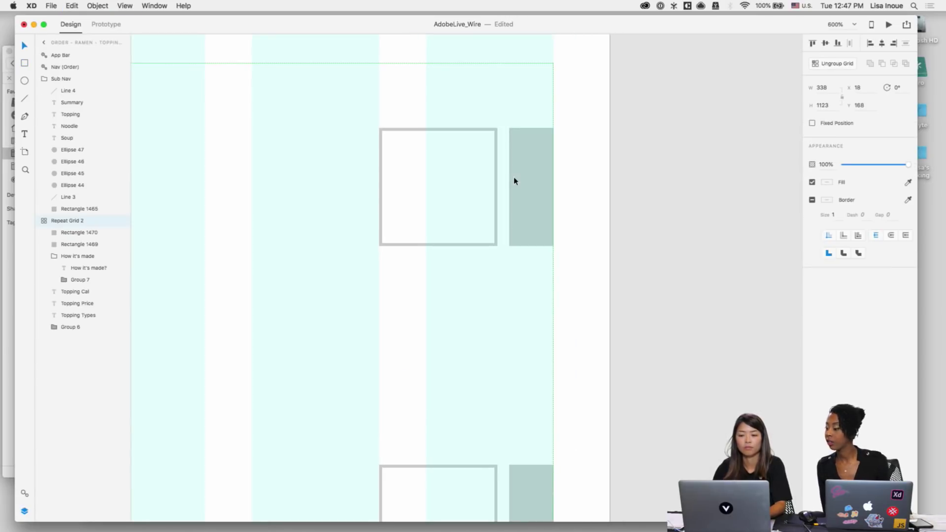
double_click(537, 185)
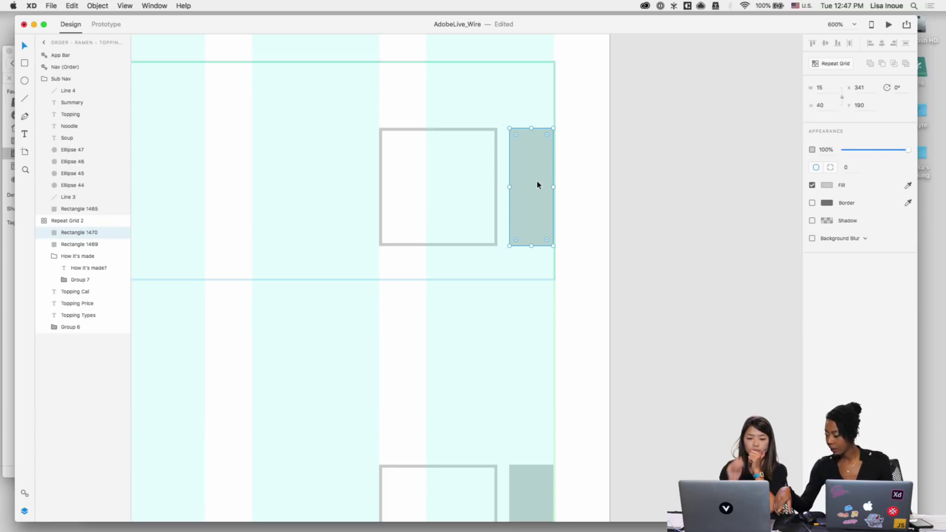
click(323, 335)
click(25, 493)
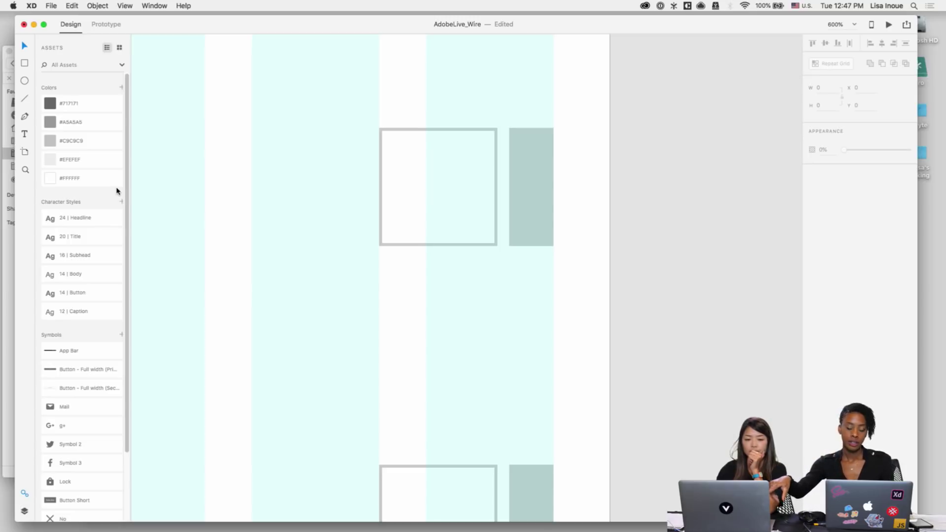
double_click(526, 181)
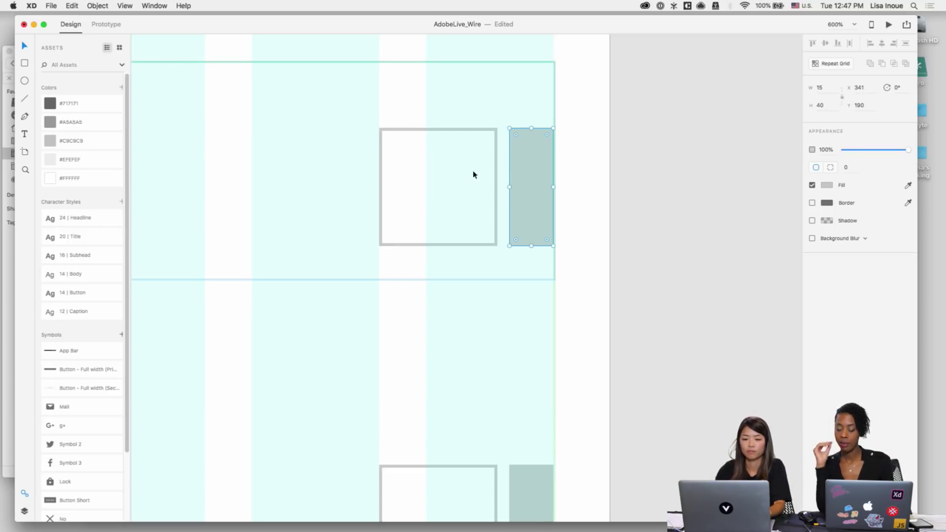
Step: Draw a horizontal line 15 wide across the narrow rectangle and lower it to Y 211.5
click(25, 100)
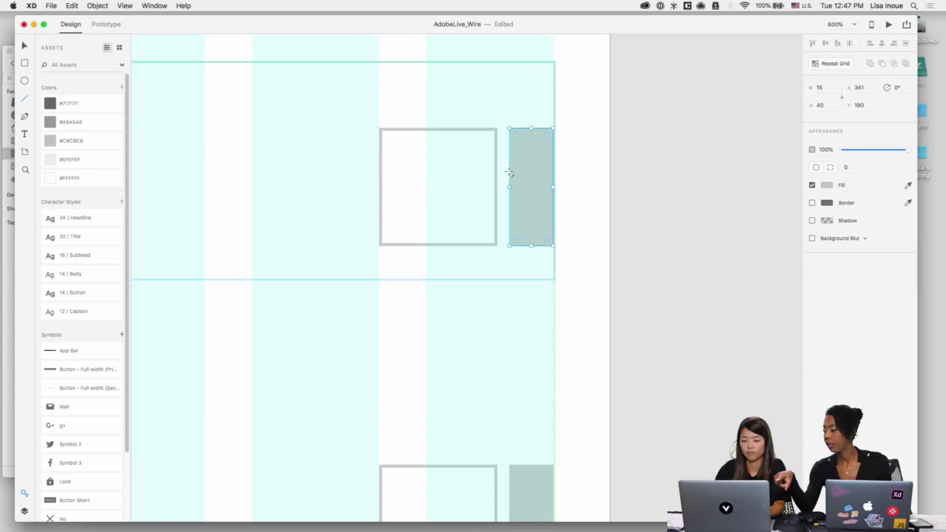
drag(509, 172, 553, 172)
key(Down)
key(Down)
key(Down)
key(Down)
key(Down)
key(Down)
key(Down)
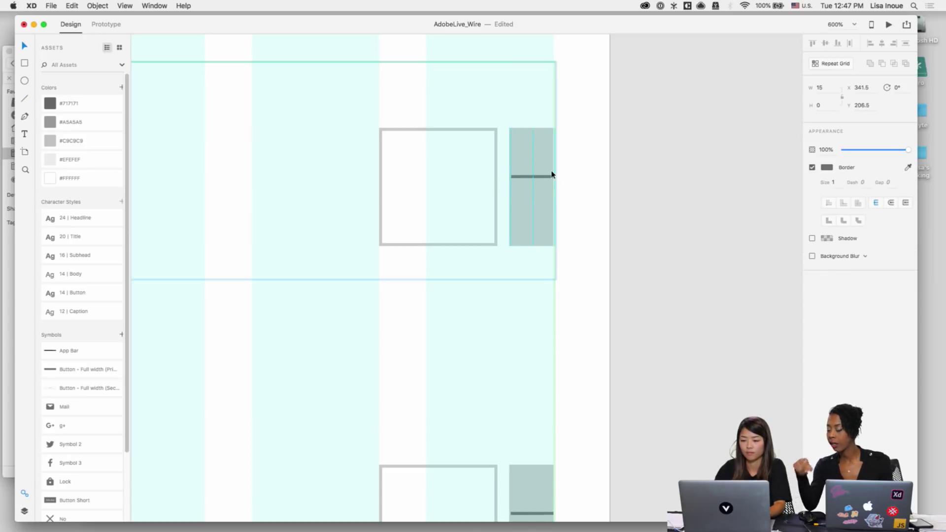
Step: Align the dividing line and the narrow rectangle on their vertical middle
click(526, 180)
click(526, 193)
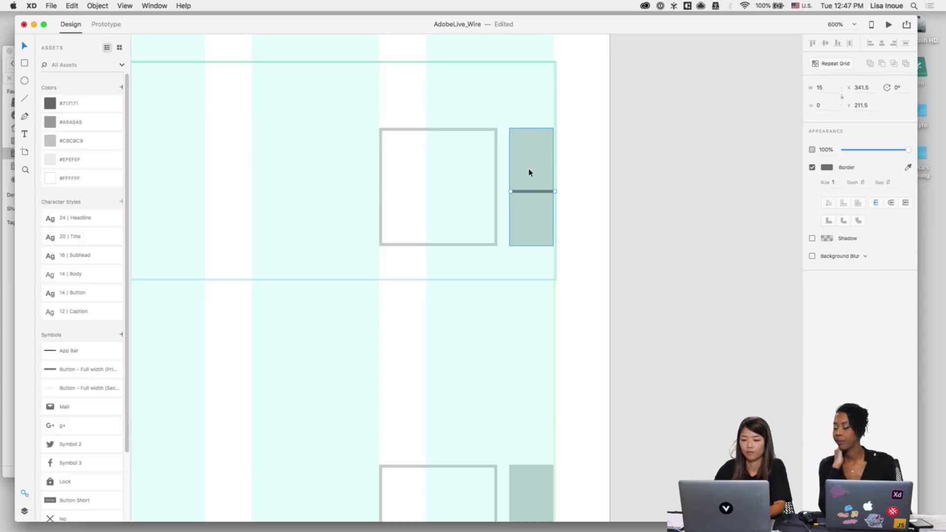
shift+click(528, 173)
click(826, 44)
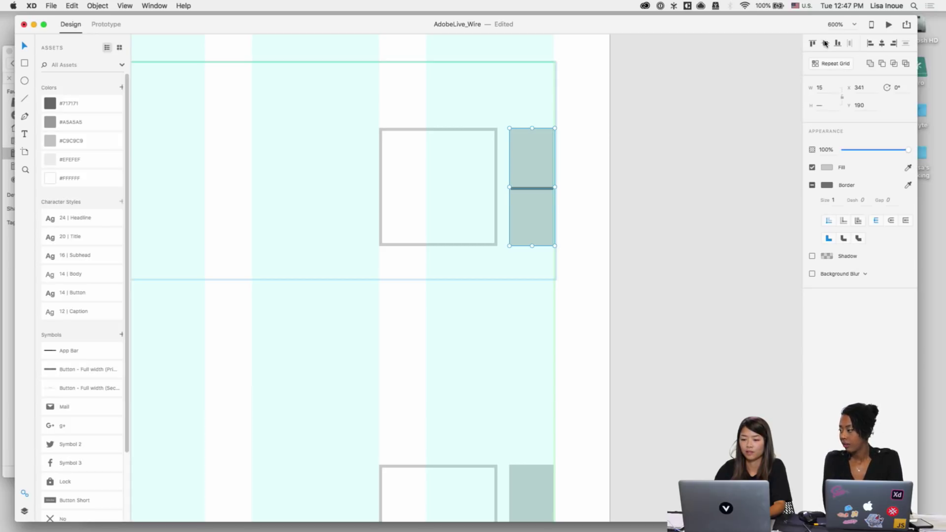
click(587, 189)
click(539, 190)
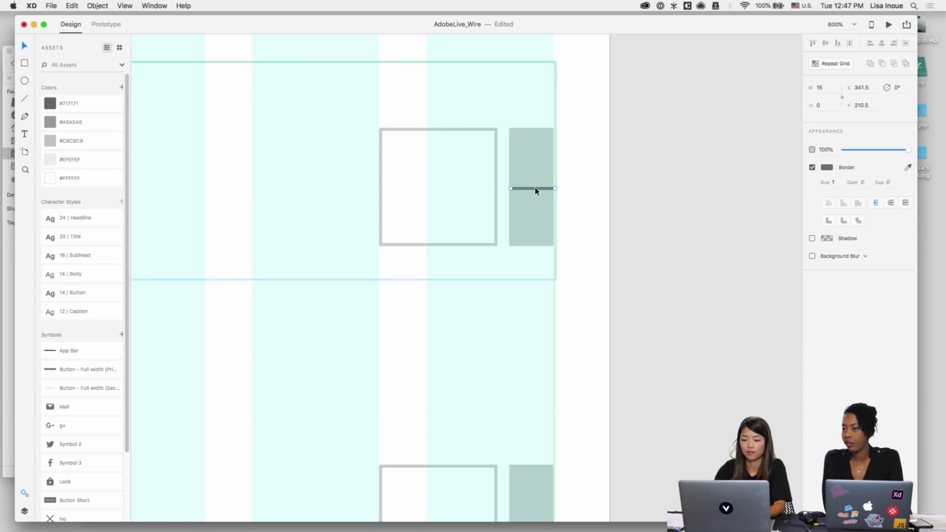
click(594, 212)
Step: Add a "+" text label and place it over the upper half of the narrow rectangle
click(538, 170)
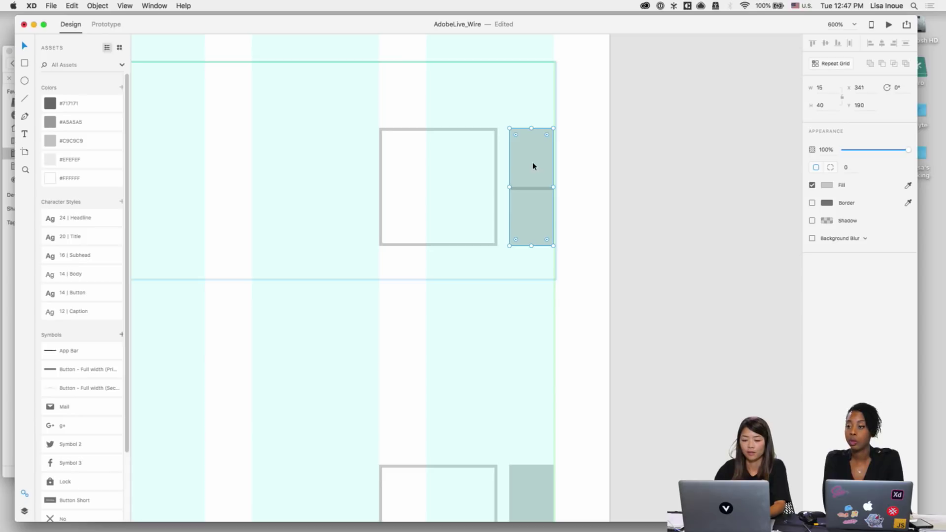
key(t)
click(533, 162)
text(+)
key(Escape)
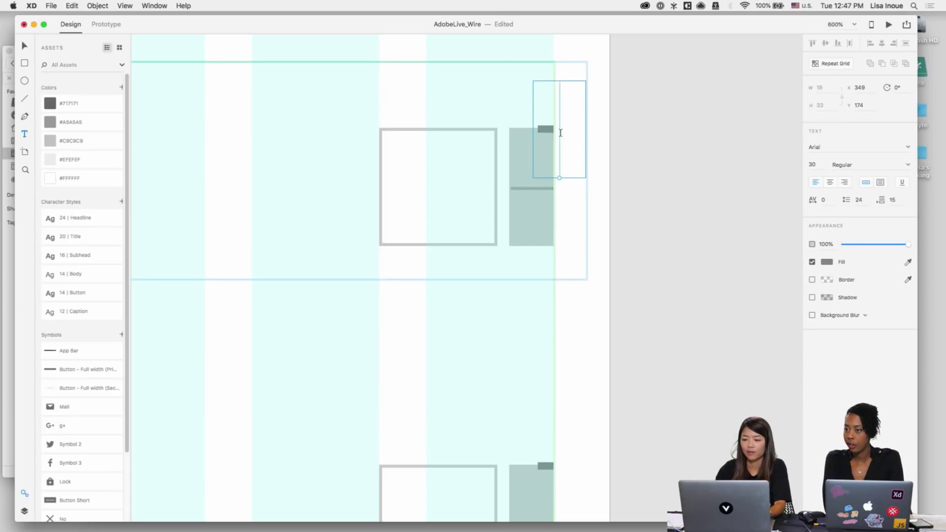
drag(548, 133, 525, 165)
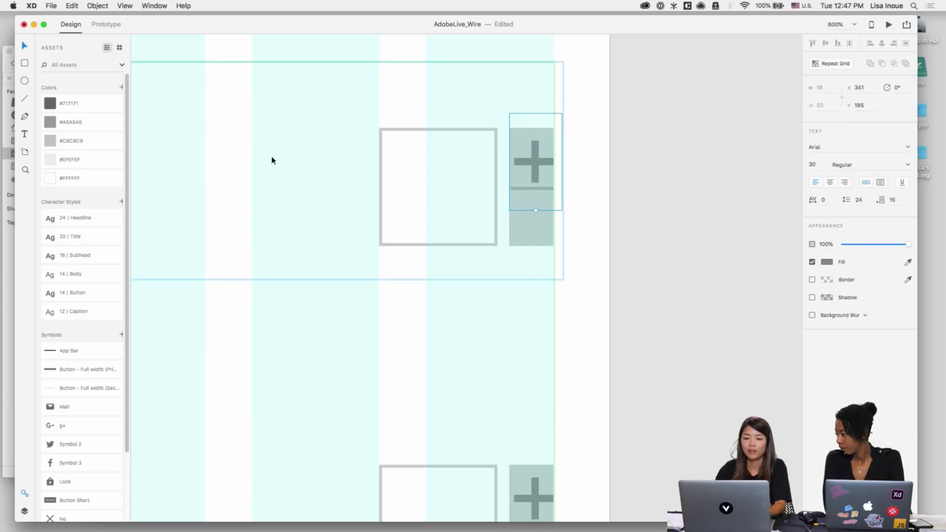
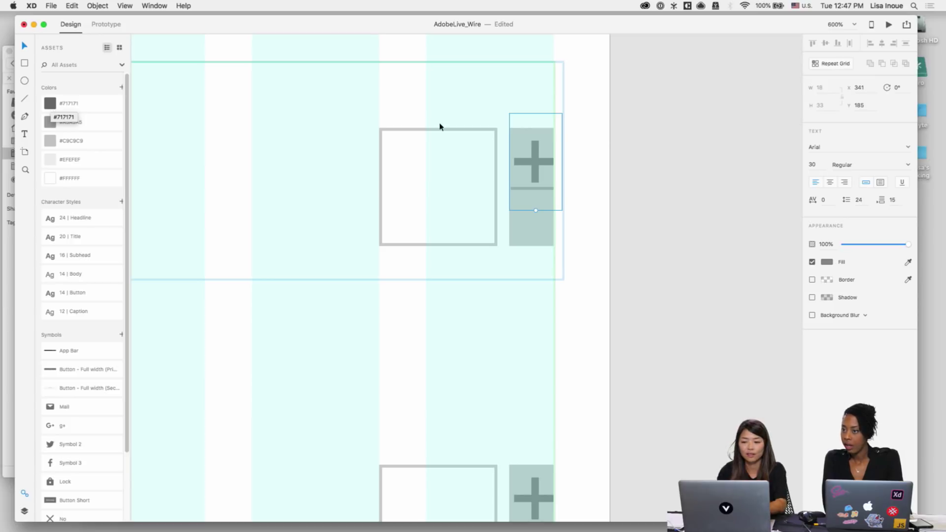
Step: Set the plus sign's font size to 9 and center it above the dividing line at X 346, Y 197
double_click(551, 162)
click(813, 164)
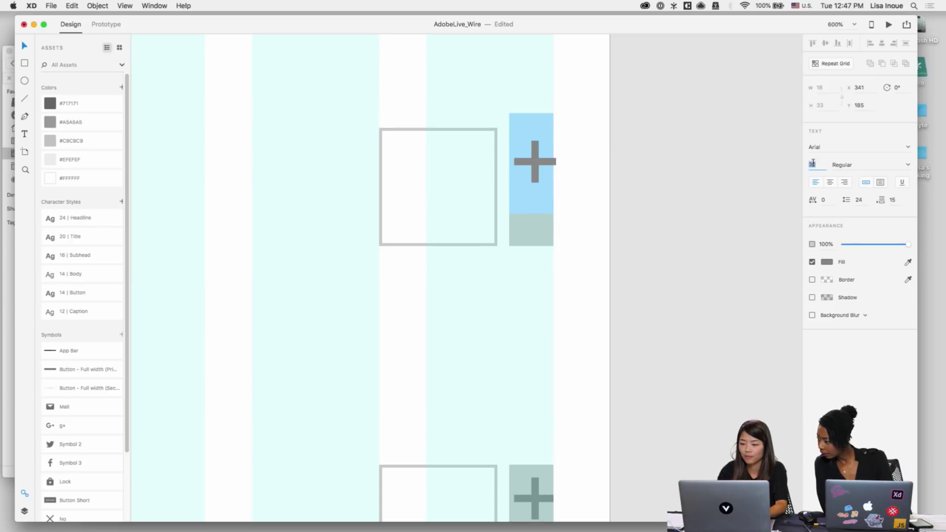
text(9)
key(Return)
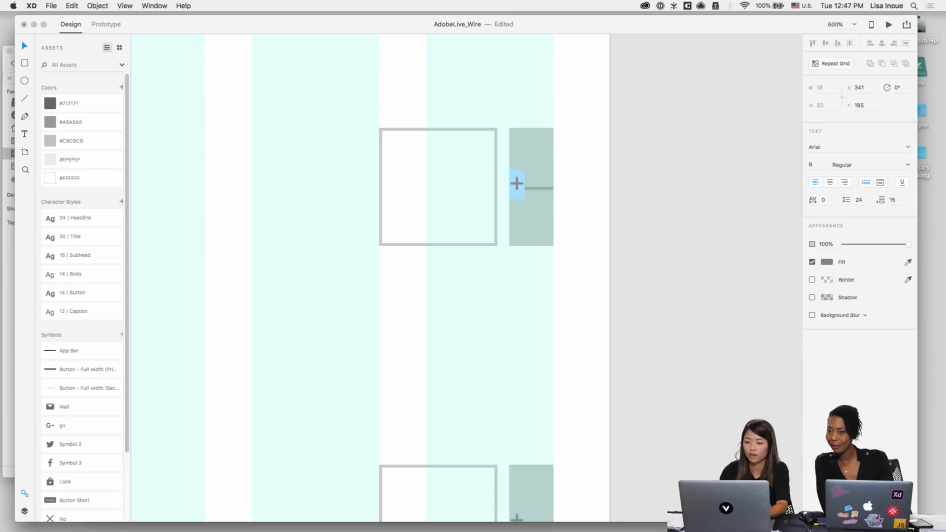
key(Escape)
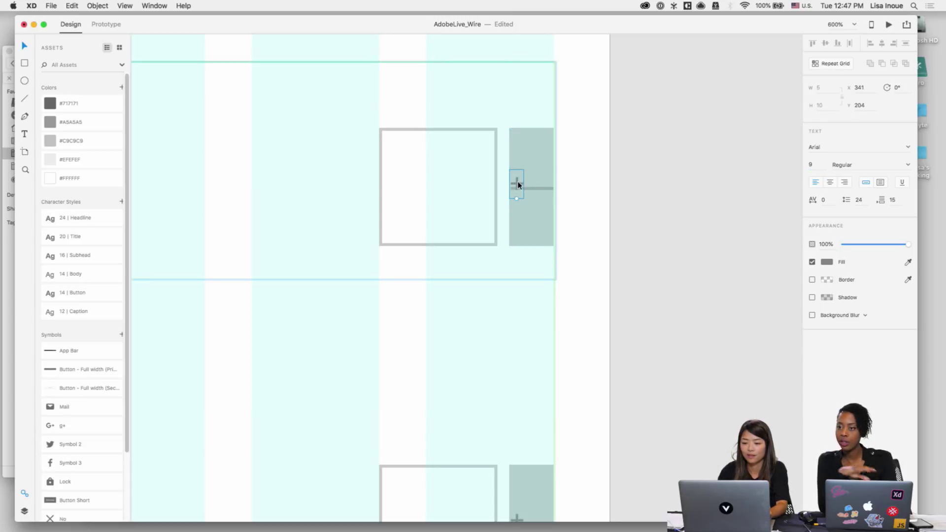
drag(518, 184, 531, 162)
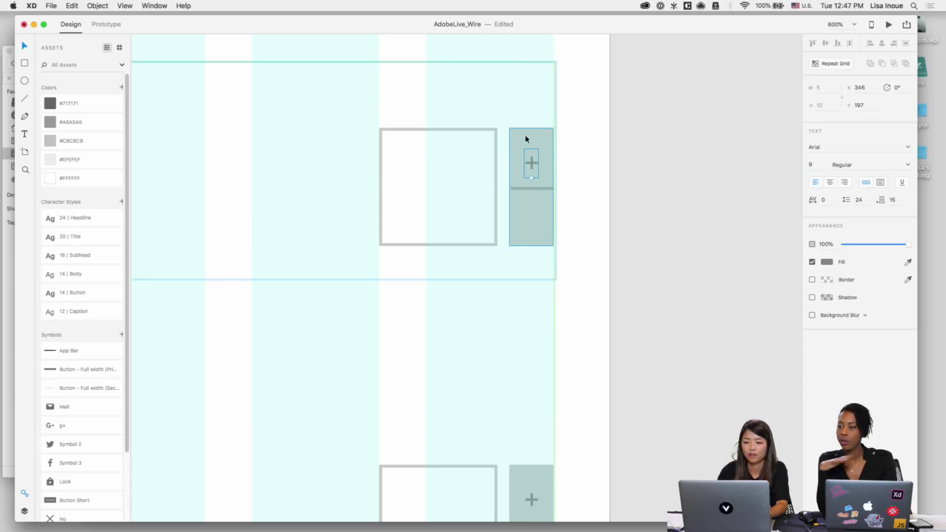
Step: Fill the narrow rectangle behind the plus sign with the saved gray #A5A5A5
key(Escape)
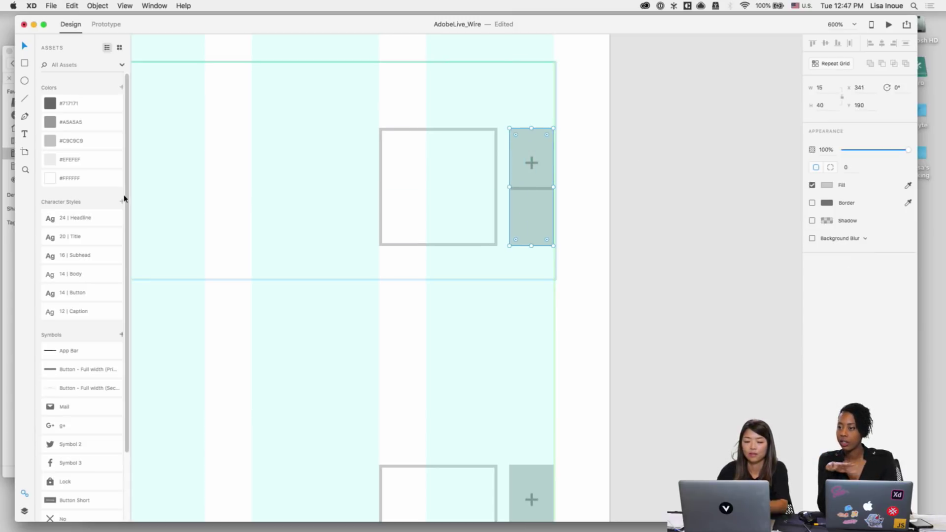
click(51, 127)
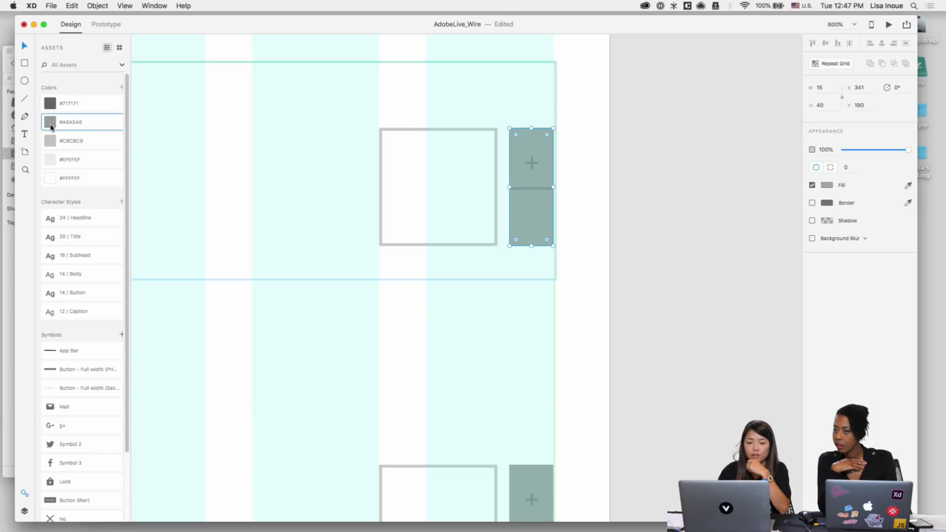
Step: Edit the saved #A5A5A5 color asset to a bright red, and undo the edit
right_click(51, 127)
click(79, 130)
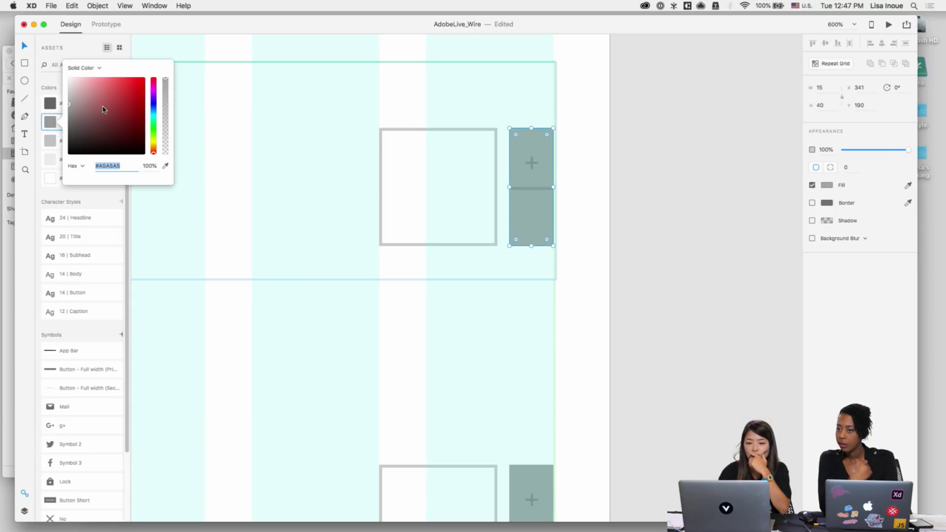
drag(104, 109, 127, 62)
click(234, 119)
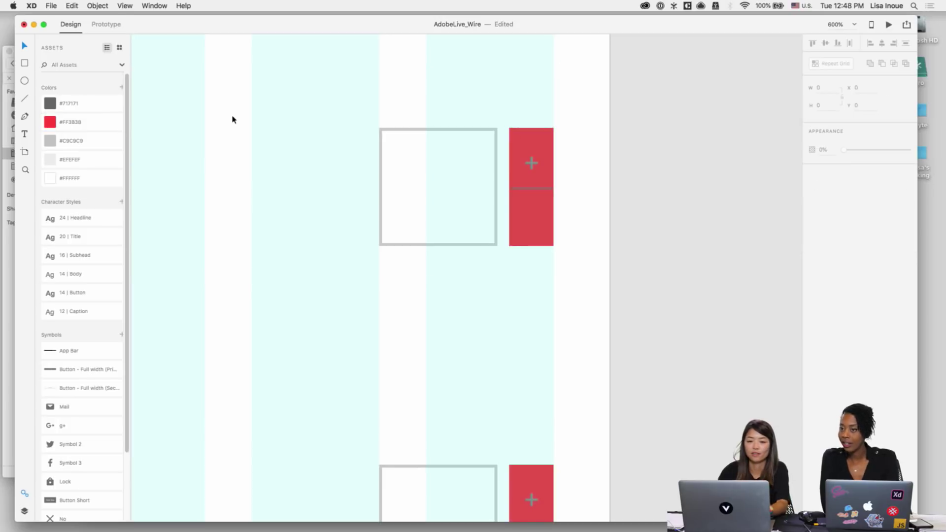
key(super+z)
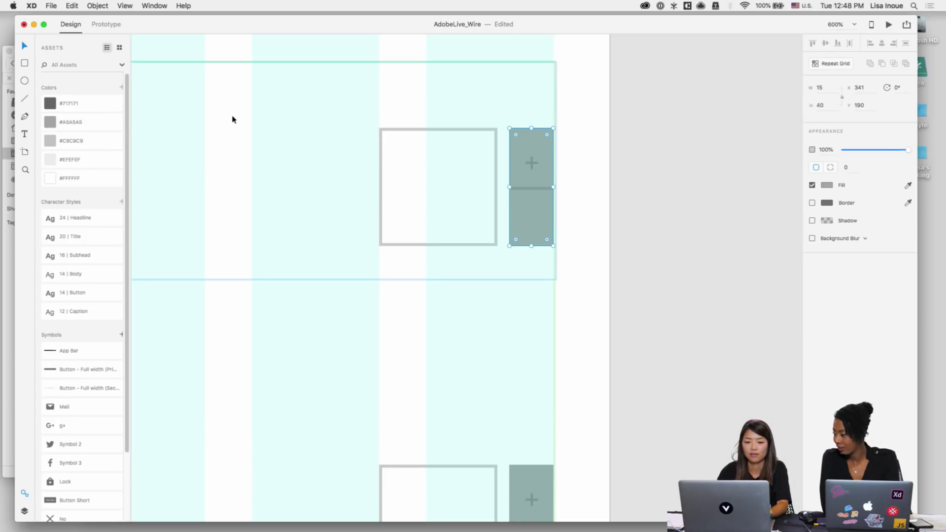
Step: Set the font size of the plus sign in the Chashu Pork stepper to 12, centered at X 345, Y 194
click(607, 244)
double_click(534, 161)
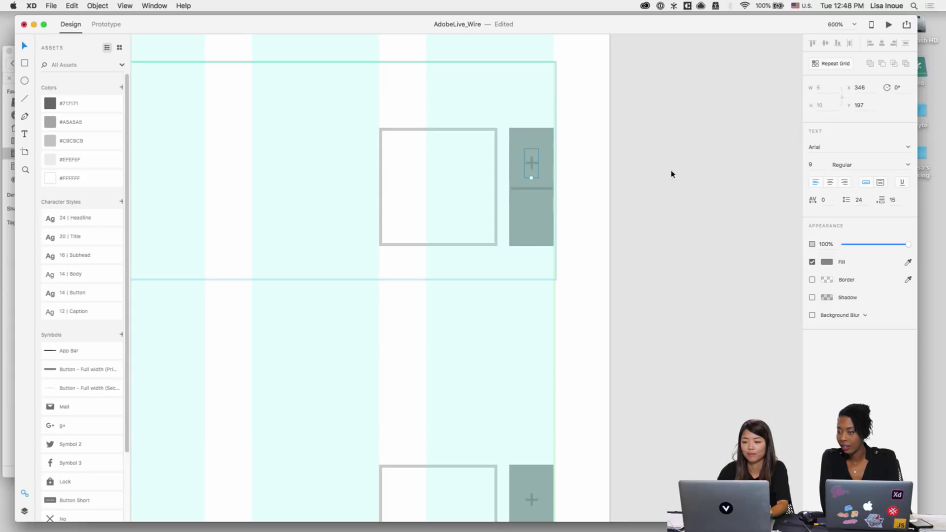
double_click(532, 162)
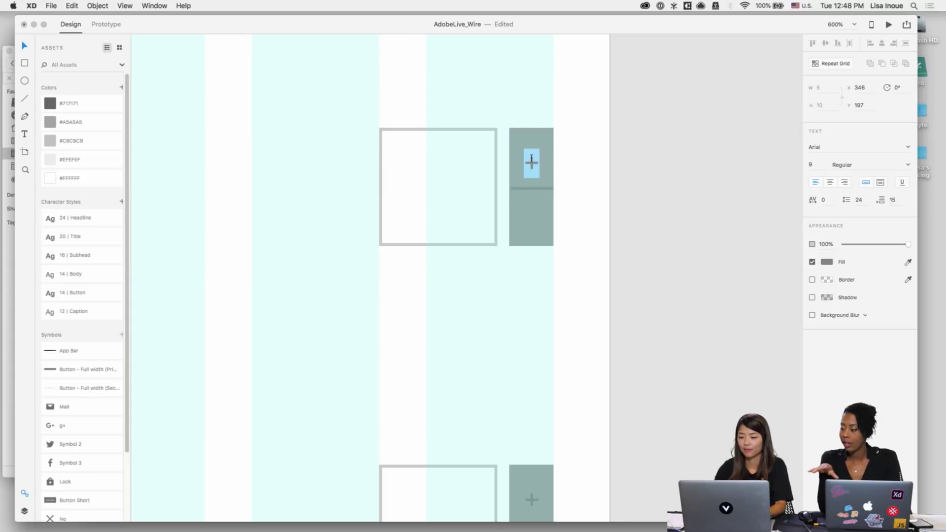
click(820, 162)
text(12)
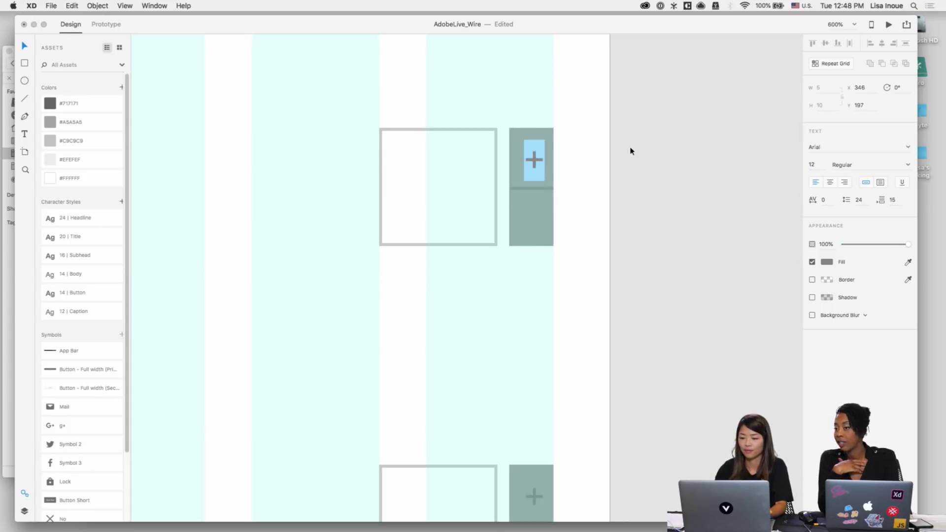
key(Return)
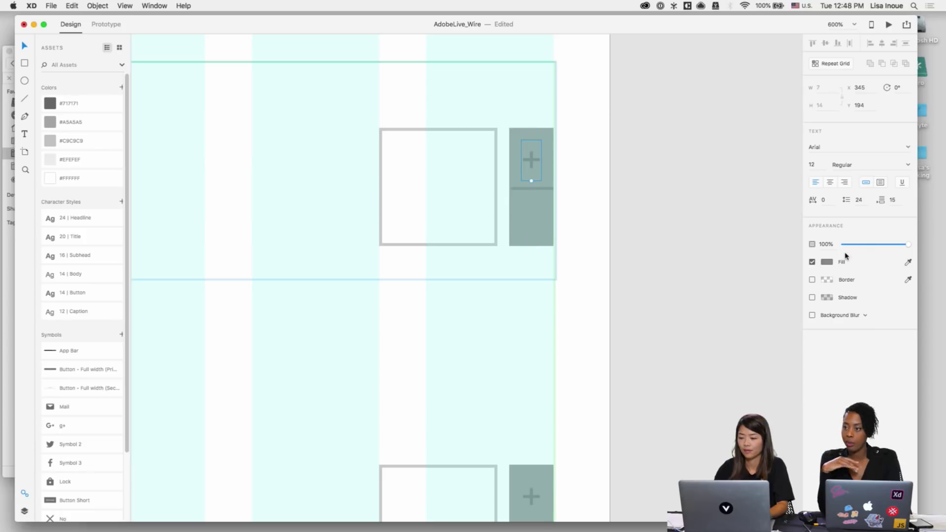
Step: Change the fill of the plus sign to the saved white
click(828, 262)
click(710, 209)
click(636, 159)
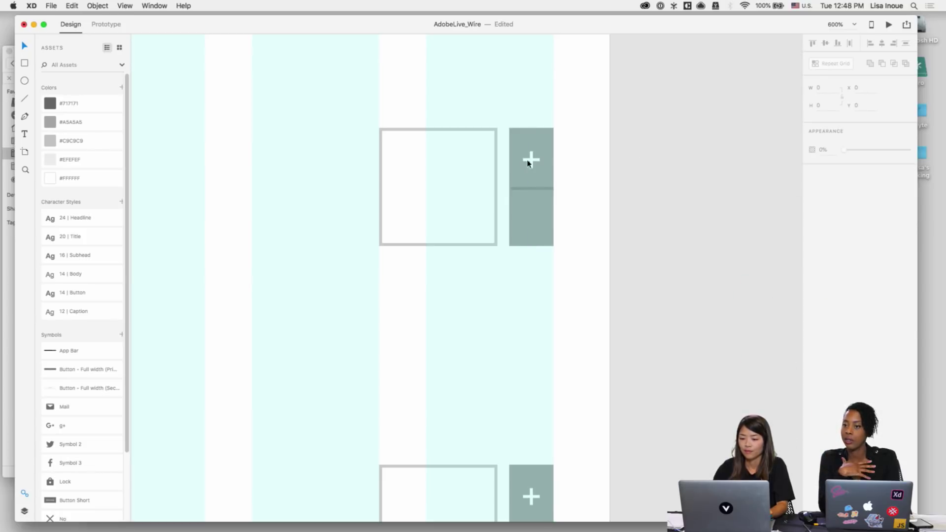
Step: Duplicate the plus sign into the lower half of the stepper and change the copy's text to a minus sign
drag(531, 161, 531, 217)
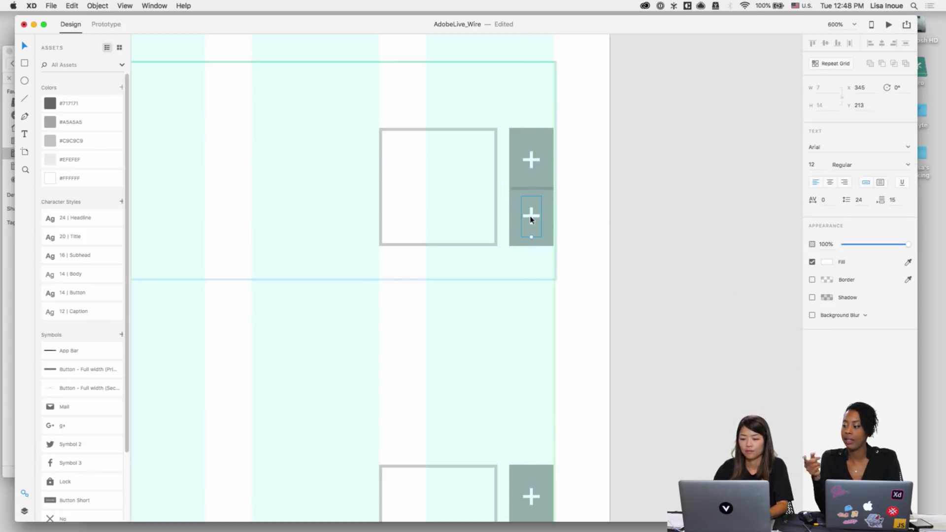
double_click(531, 215)
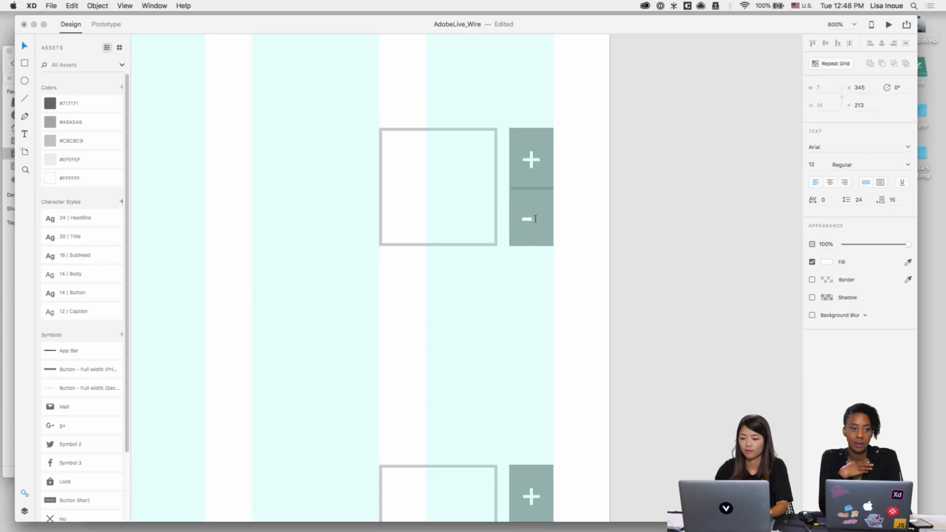
key(BackSpace)
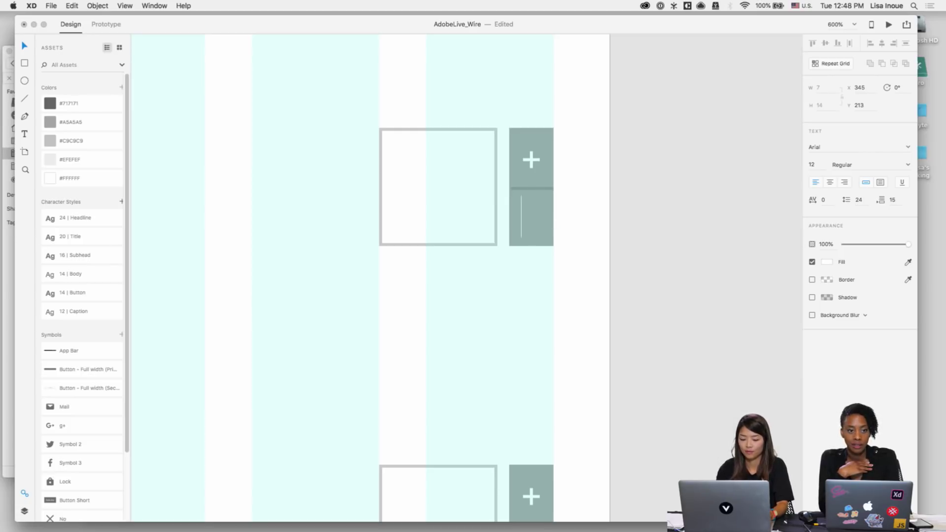
text(-)
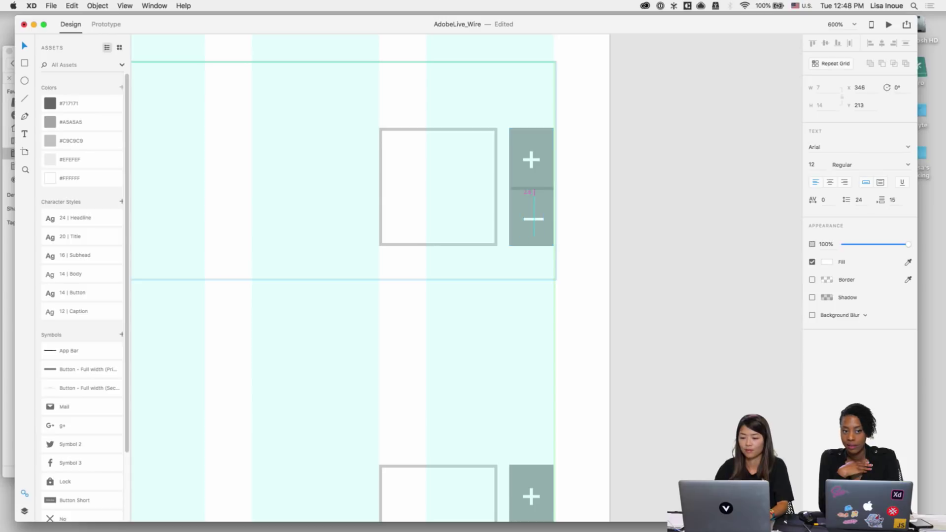
key(Escape)
Step: Add a "0" text label inside the quantity box of the Chashu Pork row
scroll(591, 261, down, 2)
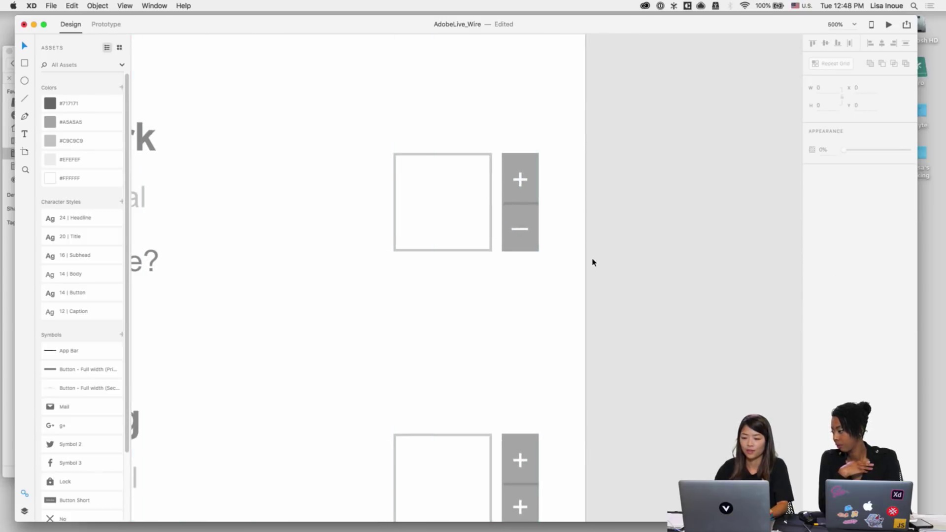
double_click(490, 223)
key(t)
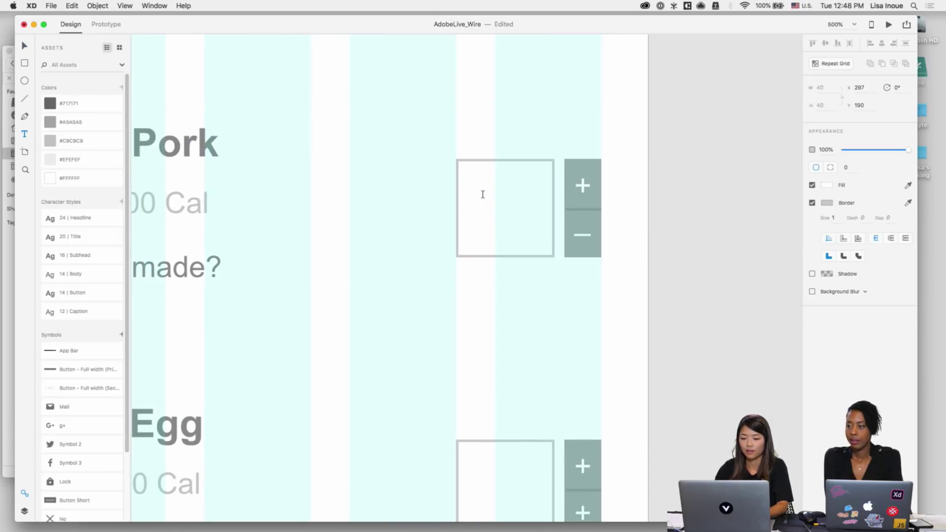
click(483, 196)
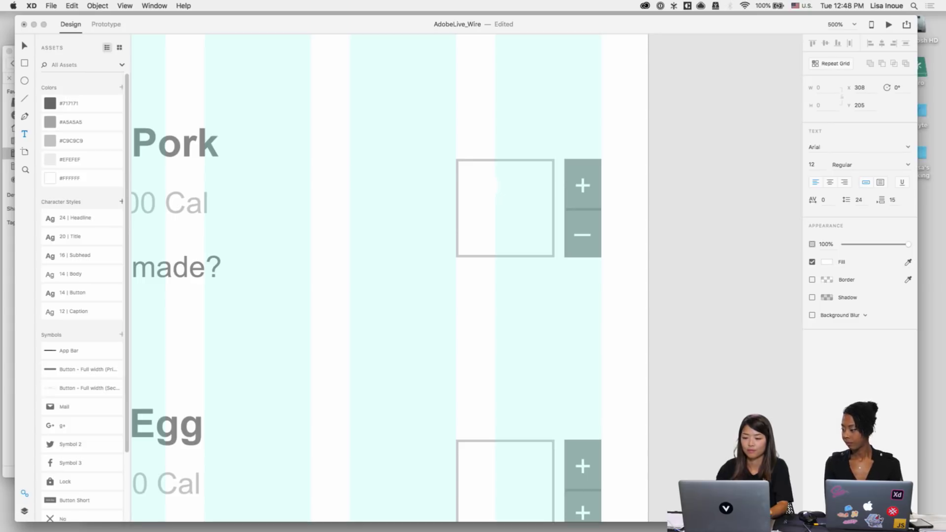
text(1)
Step: Give the "0" the #717171 fill and the 14 | Body character style, and center it in the box at X 313, Y 201
click(827, 262)
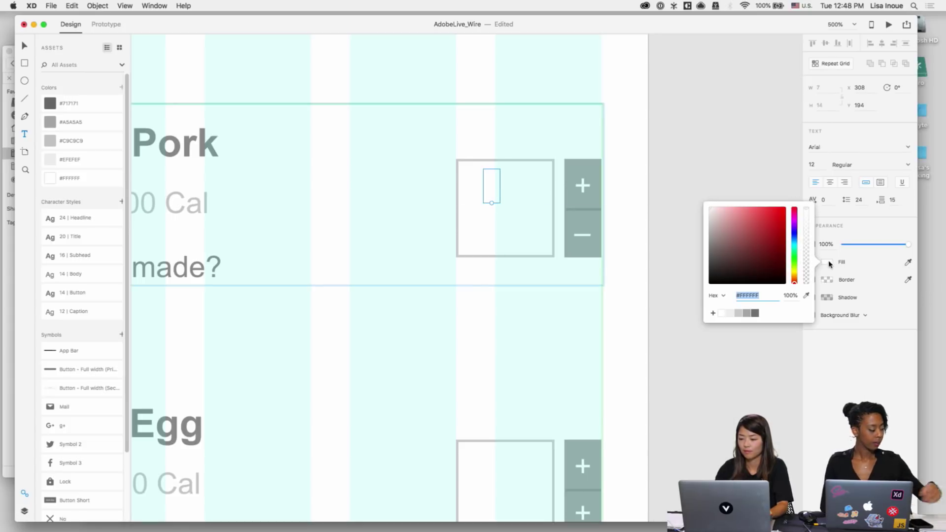
click(755, 314)
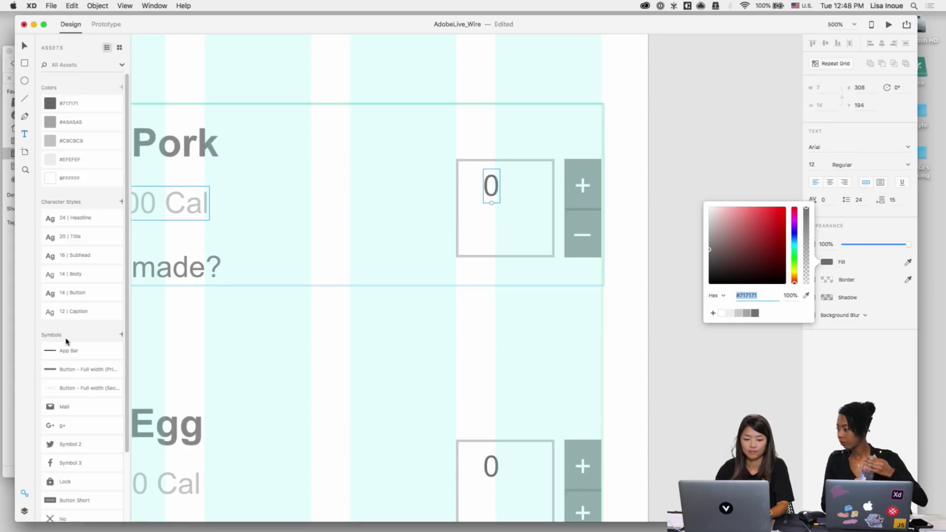
click(54, 272)
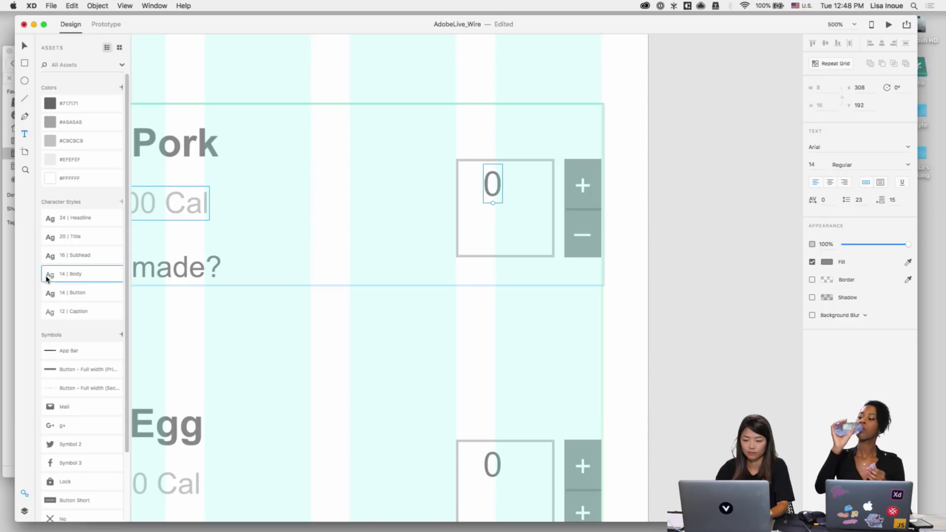
drag(494, 190, 505, 213)
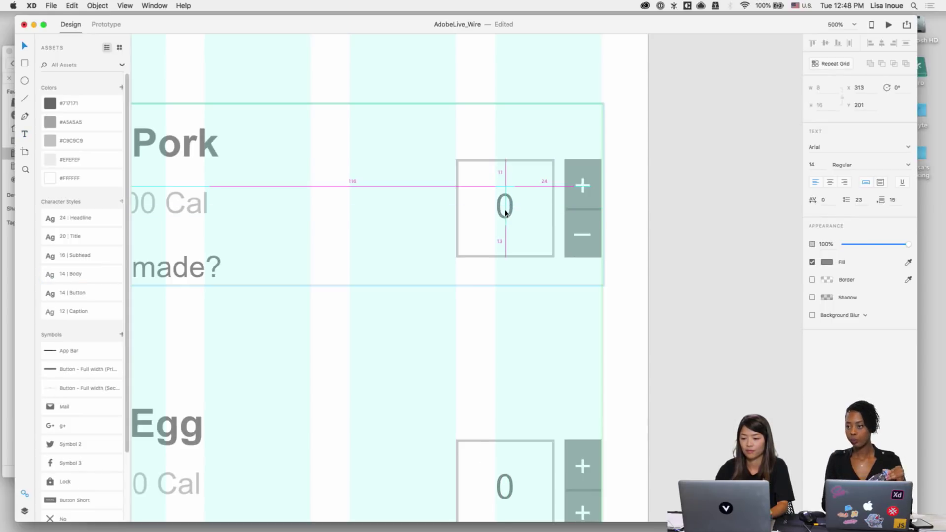
Step: Group the quantity box, stepper rectangle, dividing line and their three text labels, and name the group "Counter"
click(24, 511)
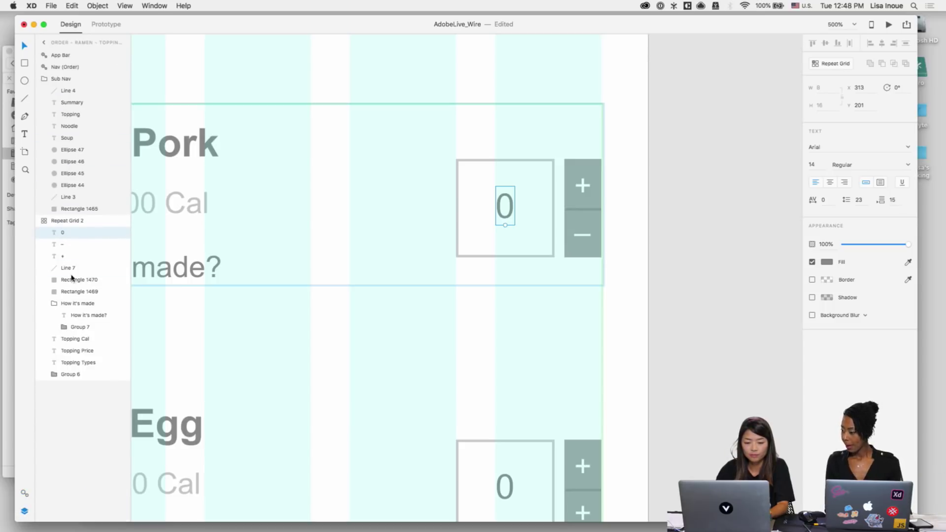
shift+click(70, 290)
key(super+g)
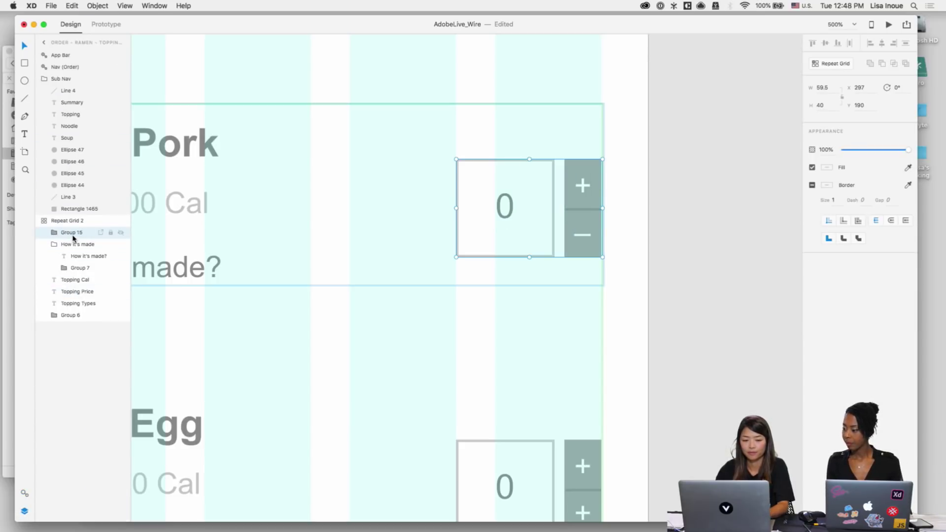
click(73, 238)
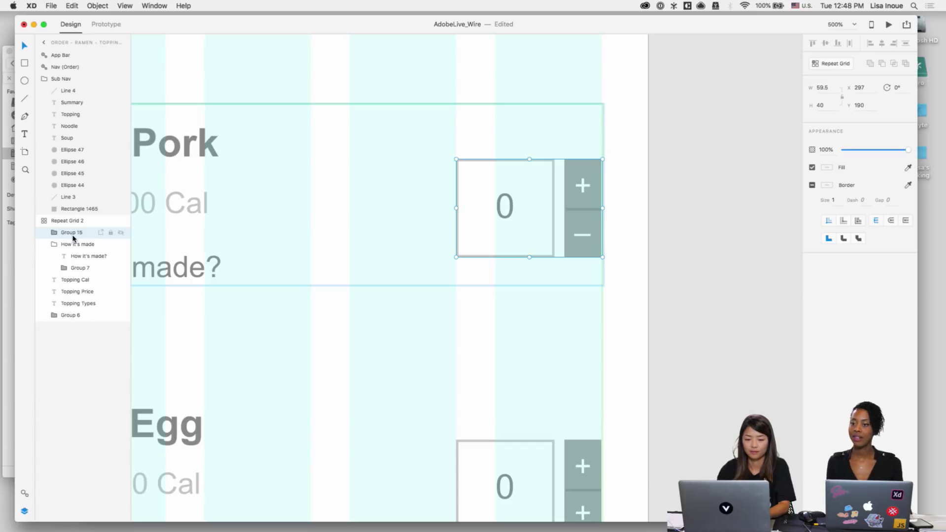
double_click(72, 235)
text(Counter)
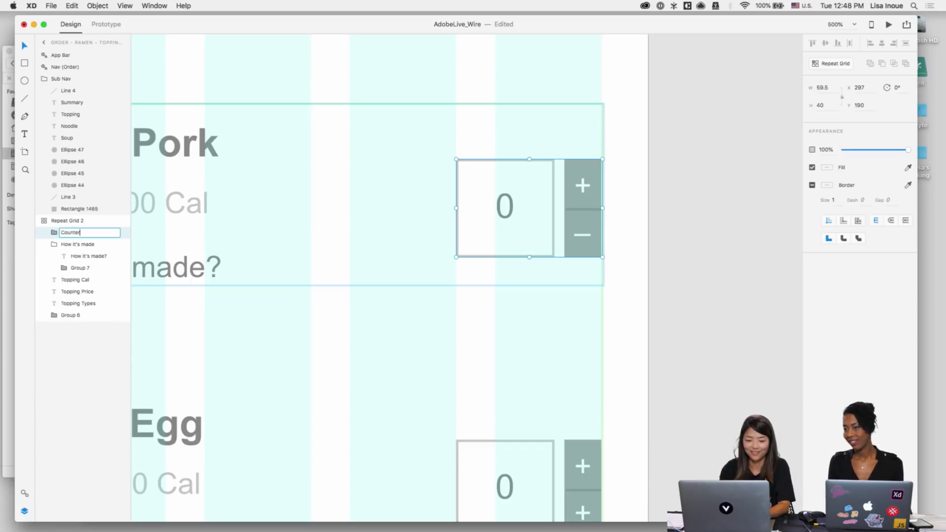
key(Return)
key(Escape)
Step: Show the layout grid on the Toppings artboard and change the Chashu Pork quantity to 3
scroll(570, 360, down, 5)
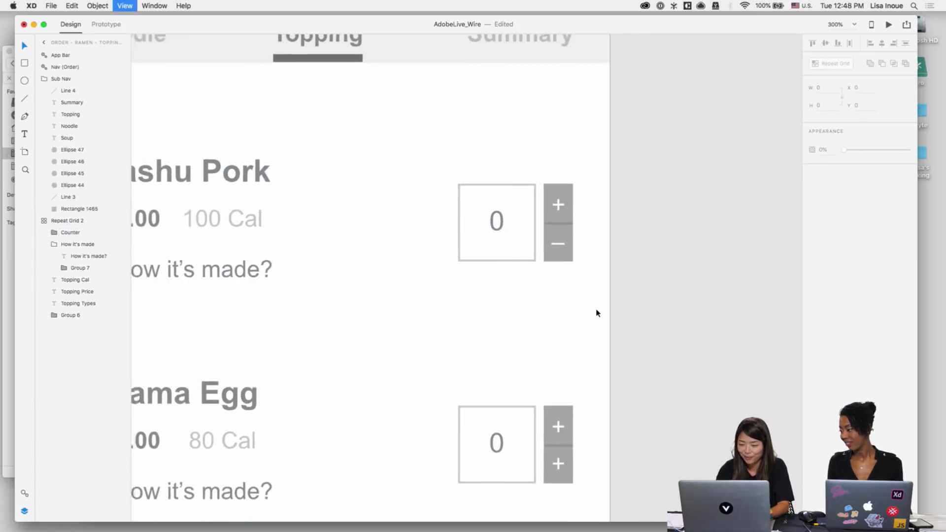
scroll(596, 312, down, 5)
key(super+shift+apostrophe)
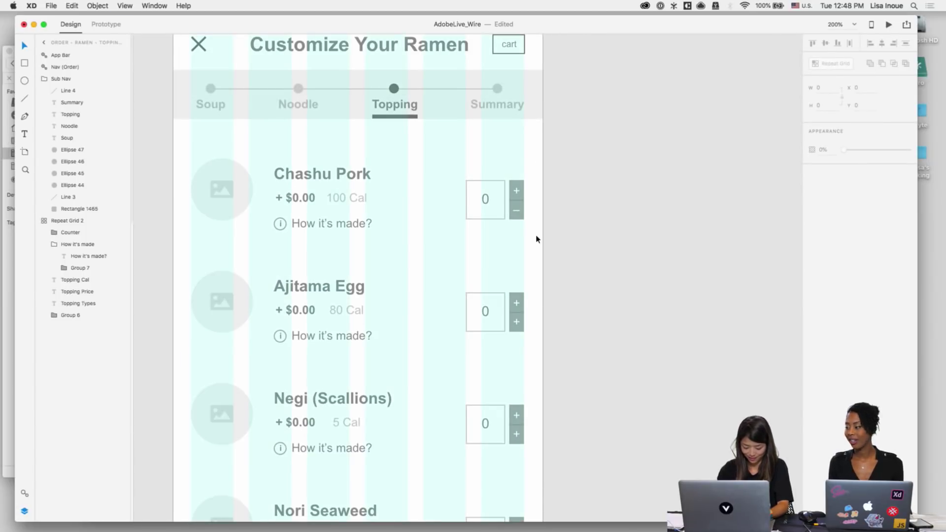
double_click(485, 199)
text(3)
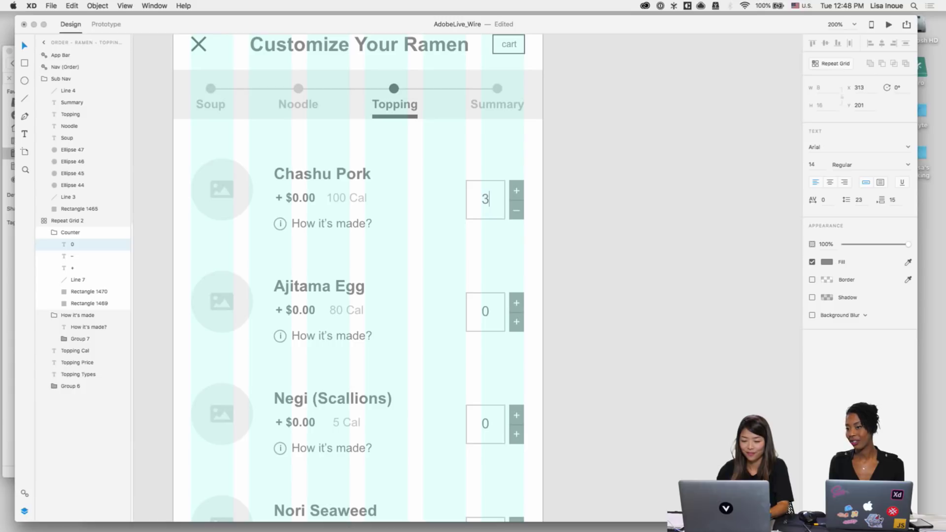
key(Escape)
Step: Change the quantities of the Ajitama Egg and Negi (Scallions) rows to 1
click(485, 312)
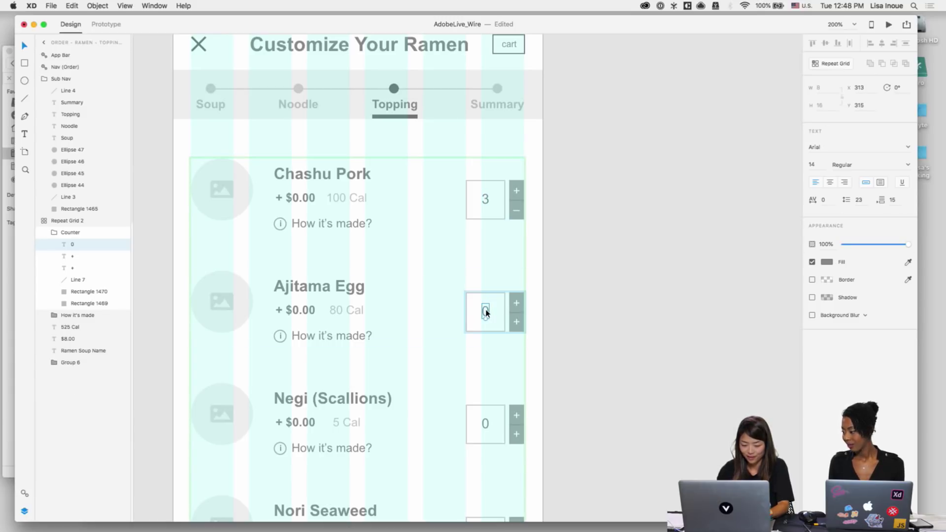
double_click(485, 312)
text(1)
key(Escape)
click(484, 424)
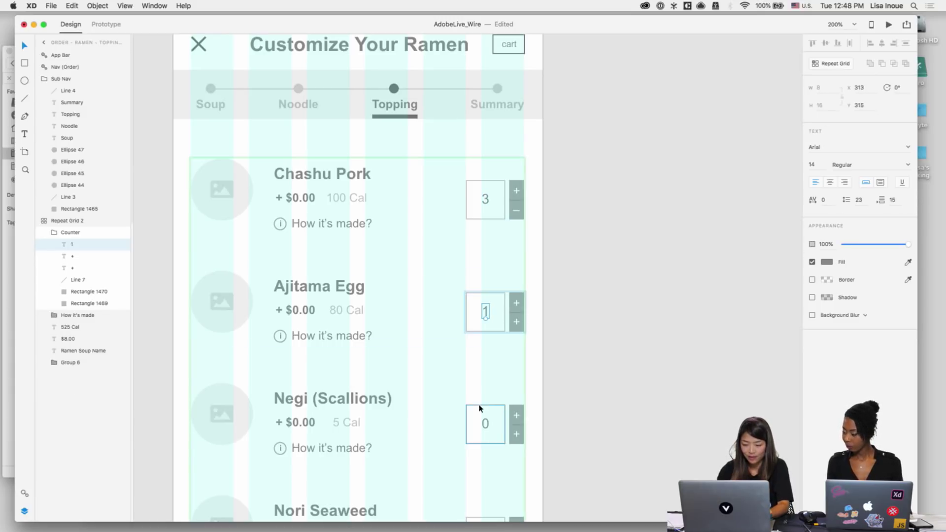
double_click(485, 423)
text(1)
key(Escape)
key(Escape)
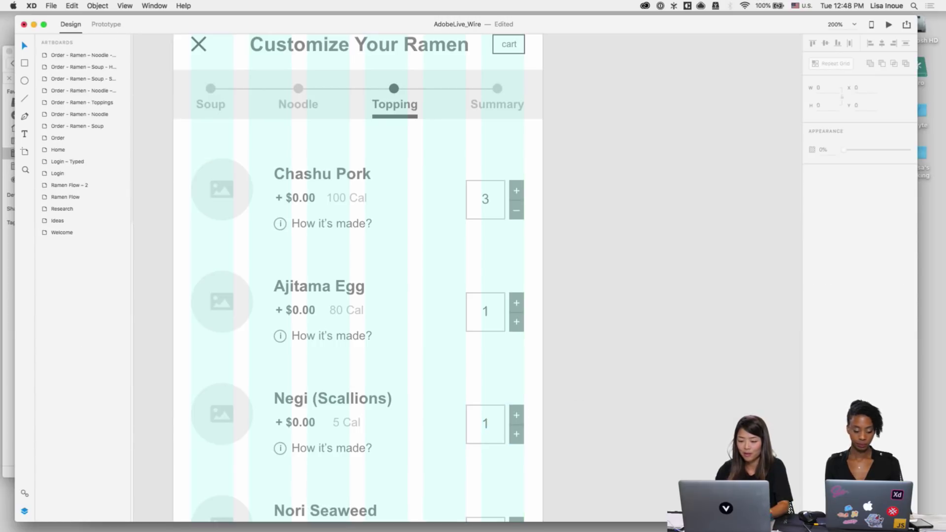
Step: Collapse the Repeat Grid 2 and Sub Nav entries in the layer list of the Toppings artboard
key(super+equal)
scroll(613, 243, left, 5)
click(612, 243)
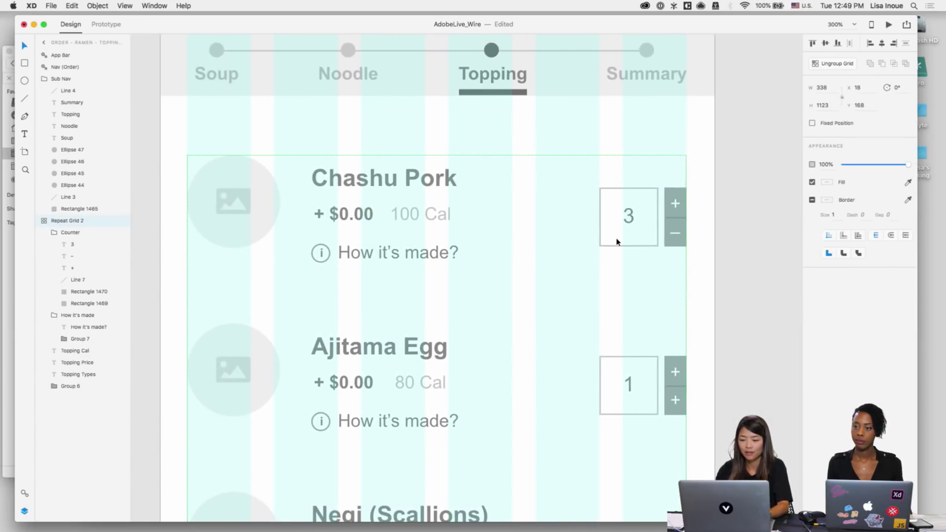
click(45, 225)
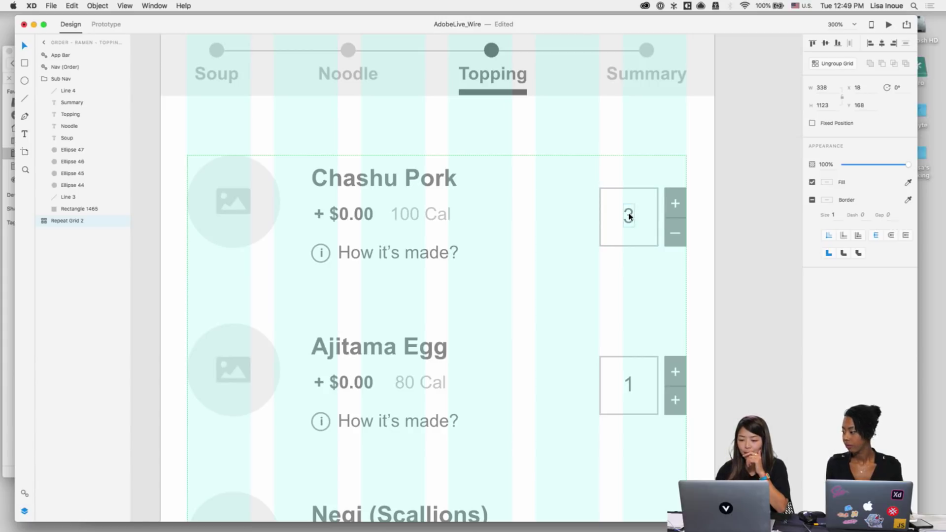
click(74, 209)
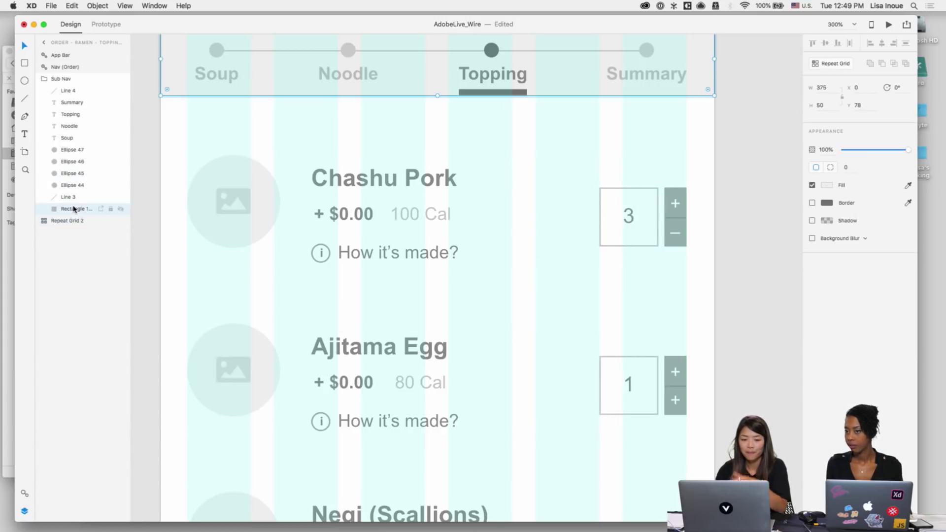
click(40, 79)
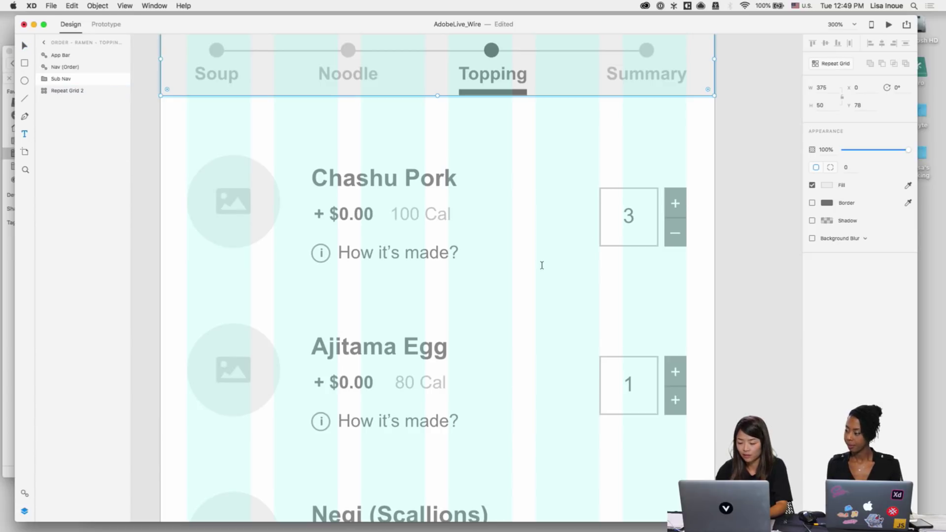
Step: Add an area text box about 111 by 32 below the Chashu Pork counter reading "3 slices will come with"
drag(542, 265, 705, 312)
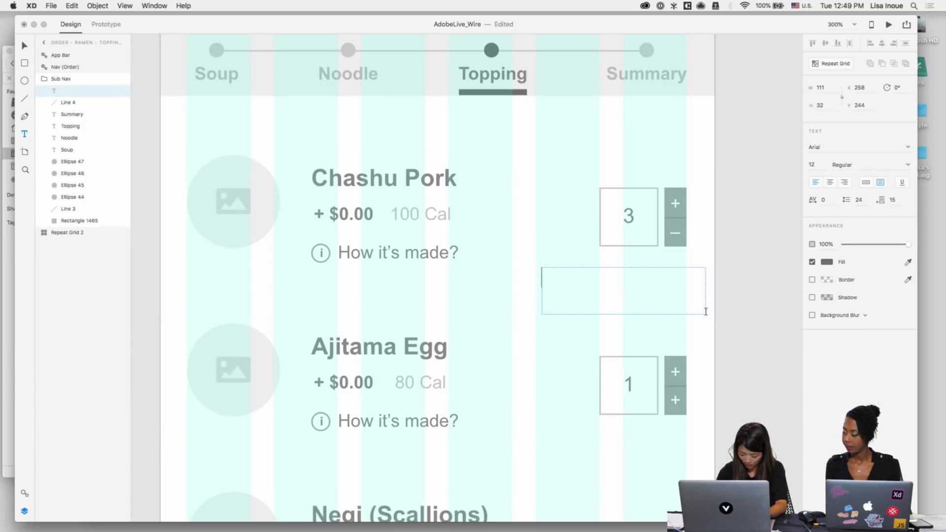
text(3 so)
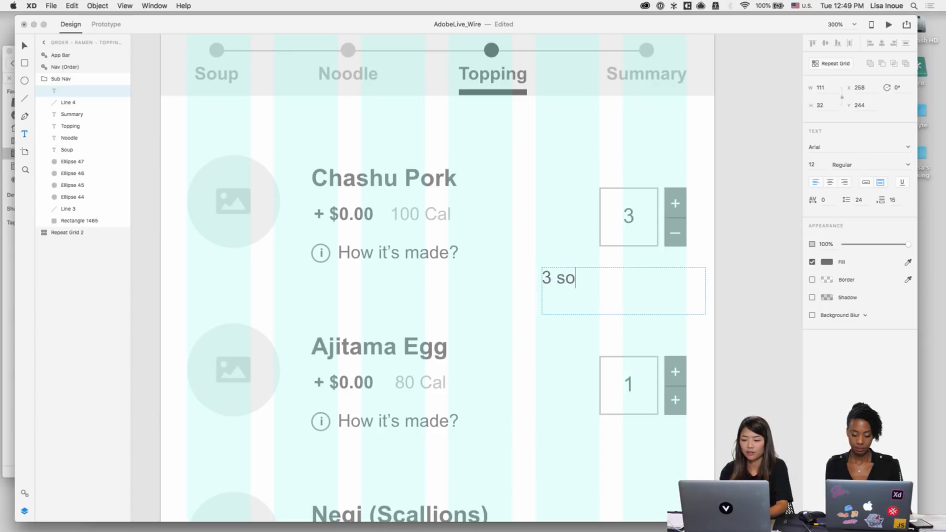
key(BackSpace)
text(lice)
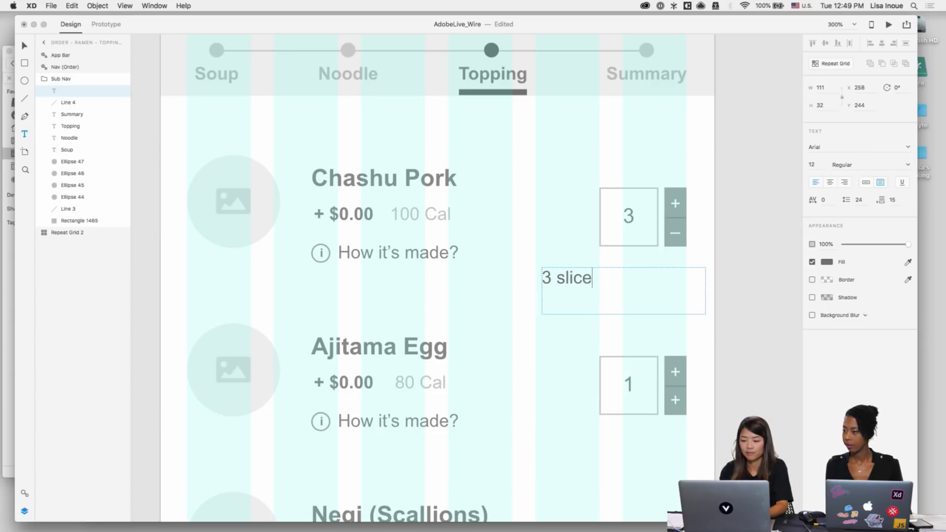
text(s will come with)
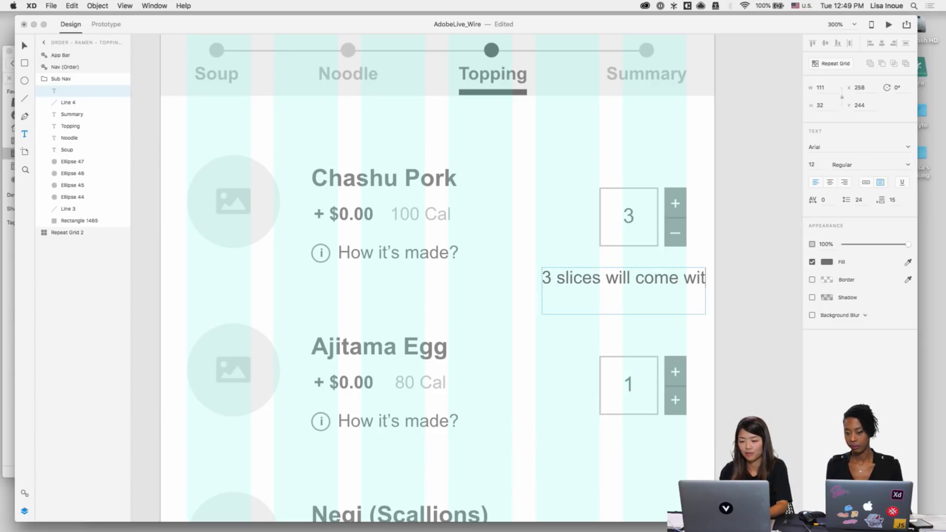
key(Escape)
Step: Set the slices note's font size to 9 and its fill to the lighter gray #A5A5A5
double_click(630, 281)
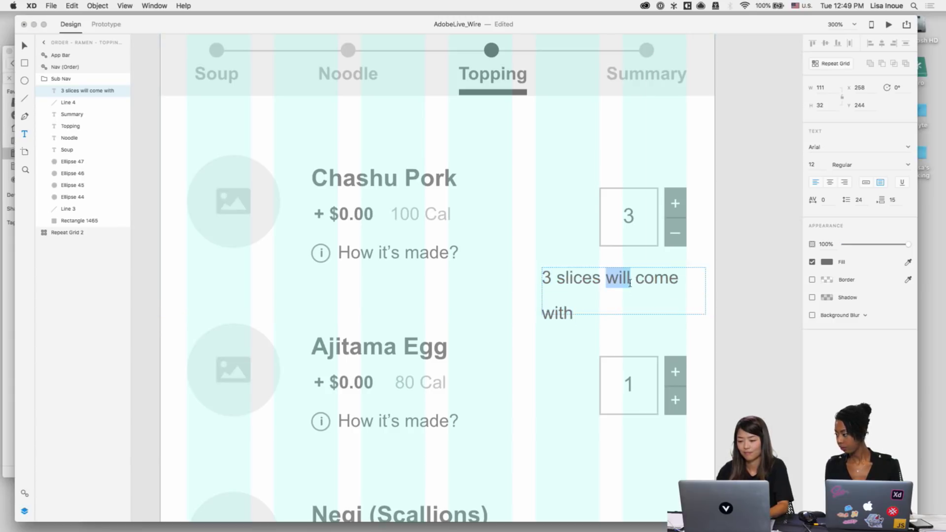
key(super+a)
click(820, 165)
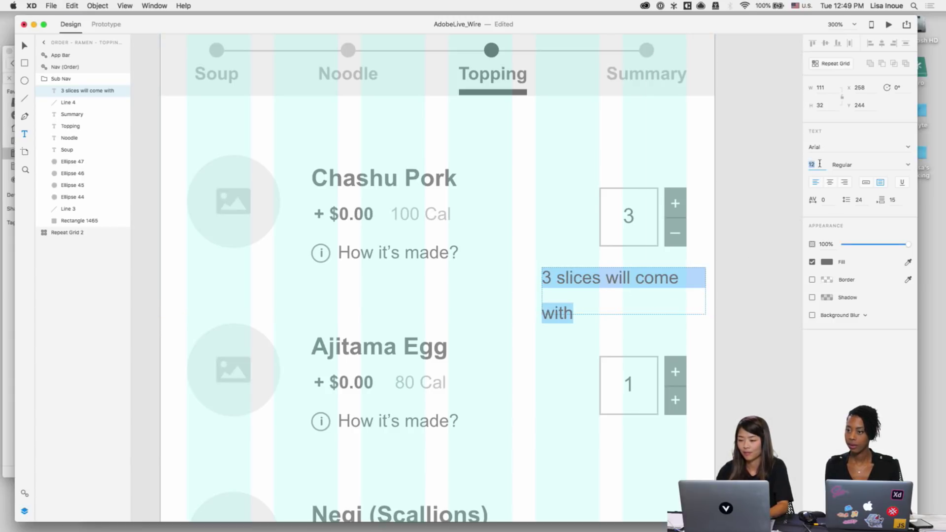
key(Return)
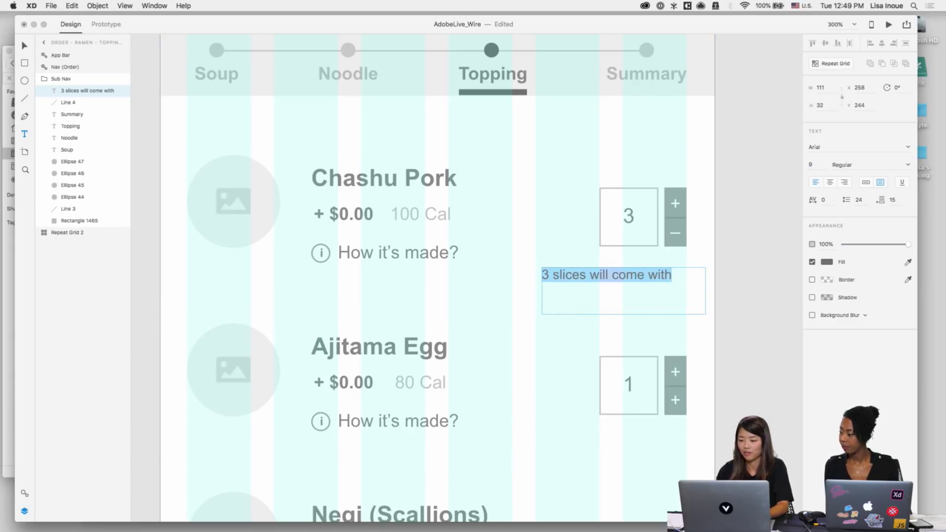
click(827, 262)
click(748, 316)
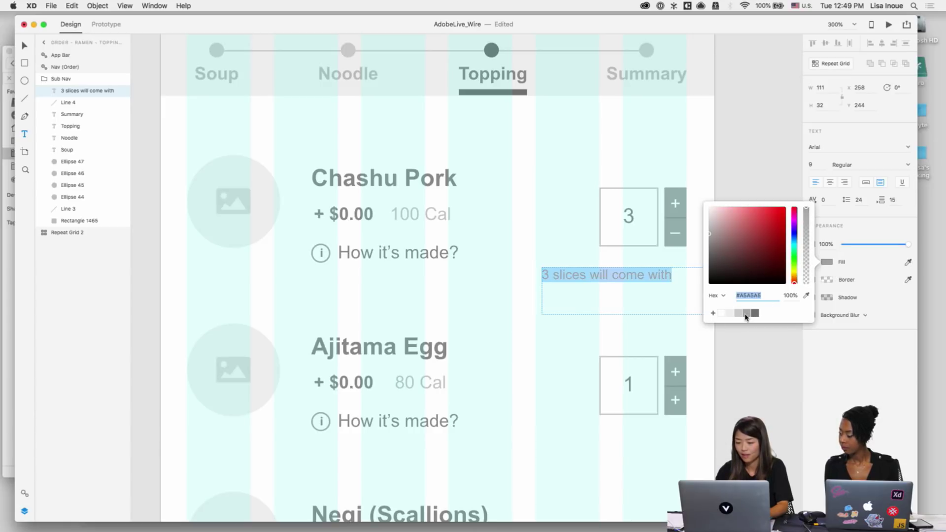
key(Escape)
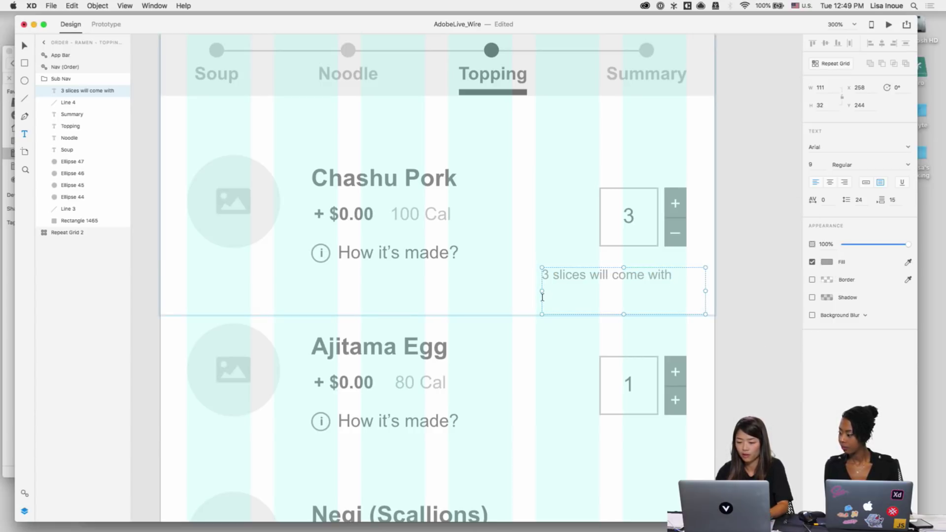
Step: Fit the slices note's text box to the counter at 59 wide, with centred text and line spacing of 9
drag(542, 291, 600, 291)
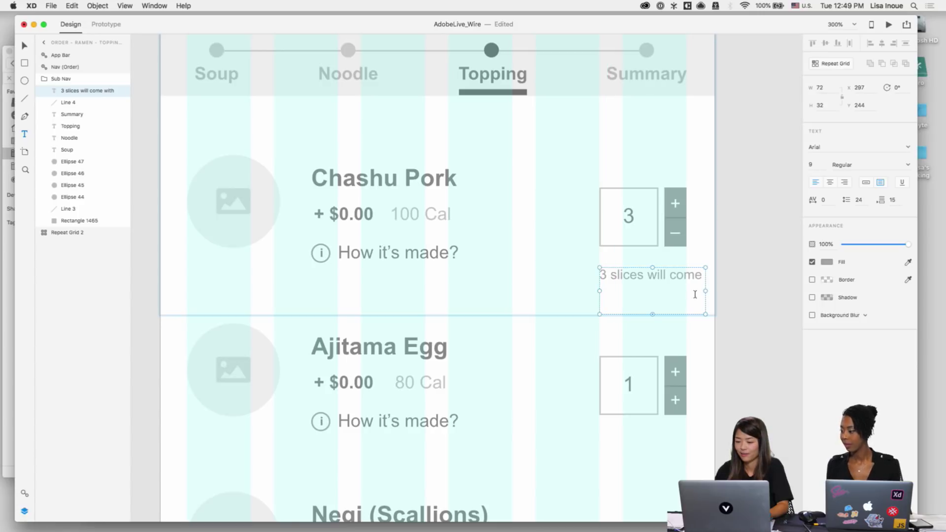
drag(708, 291, 687, 291)
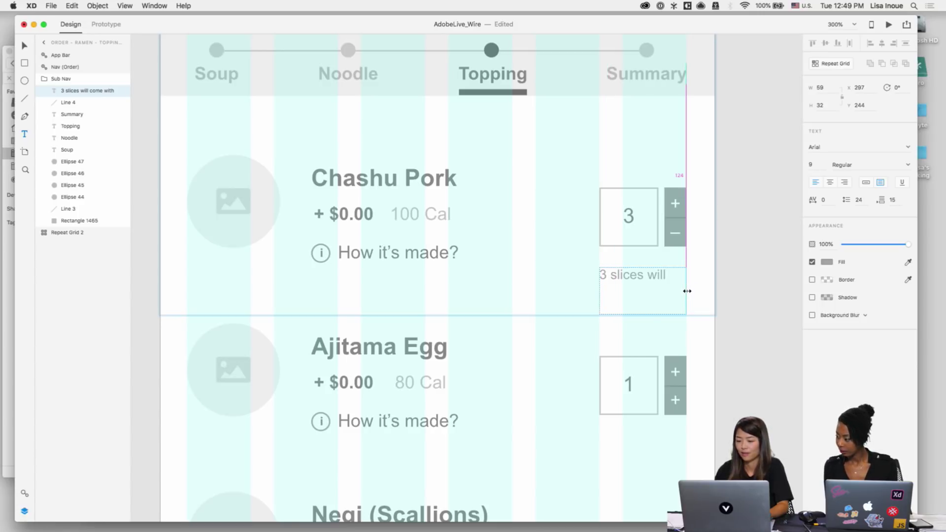
click(830, 183)
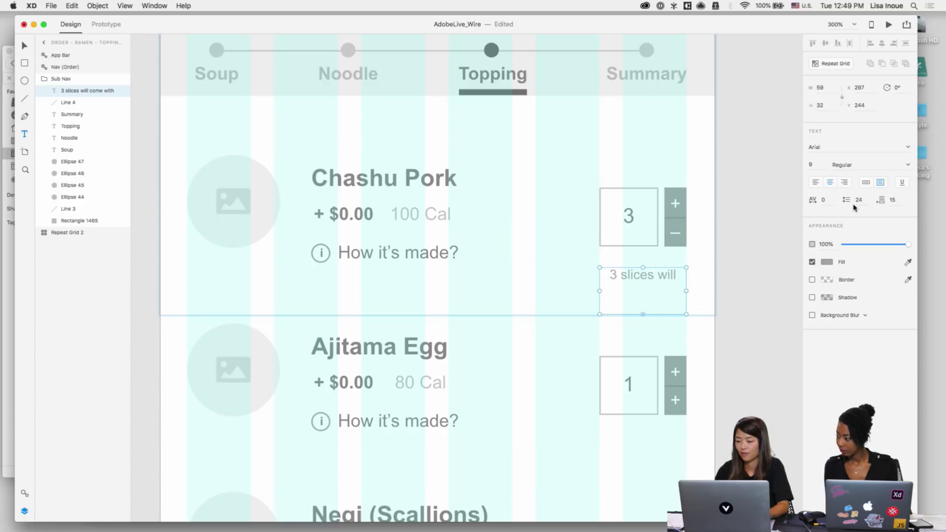
text(12)
key(Return)
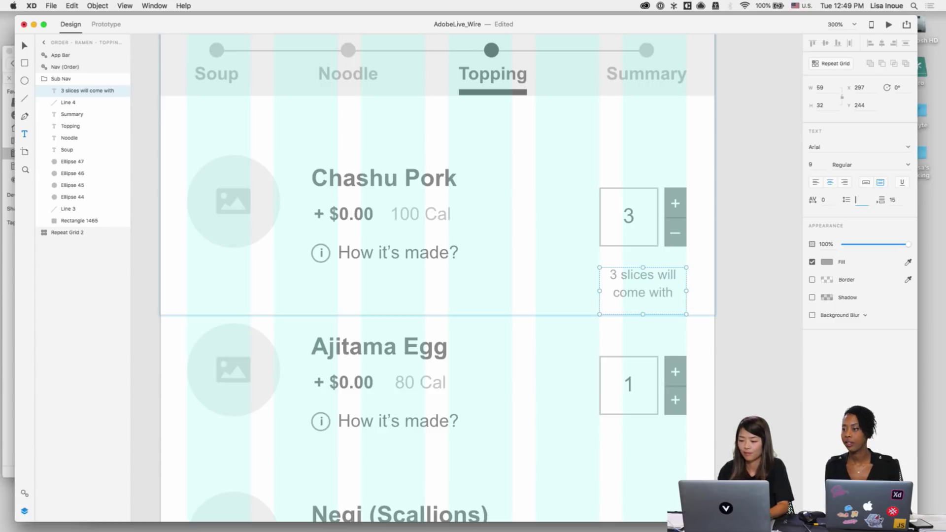
key(Escape)
click(650, 280)
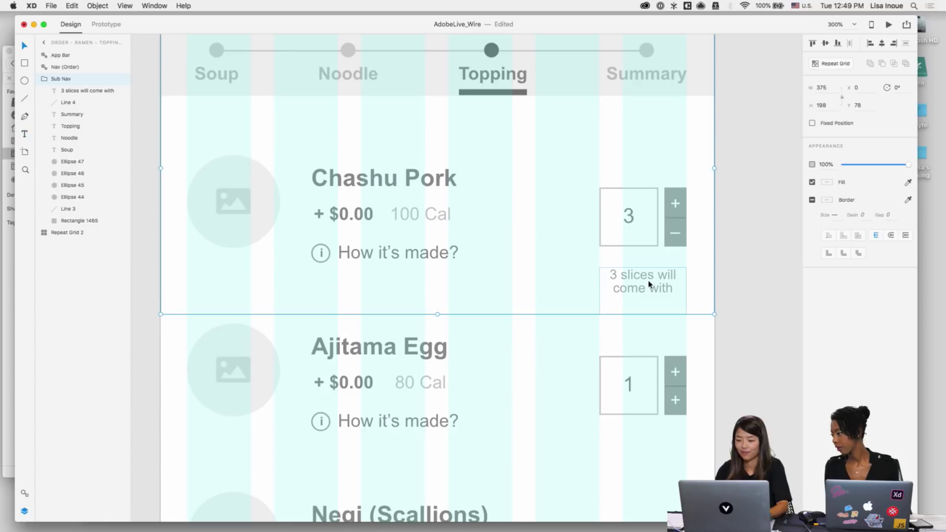
drag(651, 282, 648, 275)
key(super+z)
key(Escape)
Step: Move the slices note up closer to the Chashu Pork counter, to Y 236
super+click(654, 285)
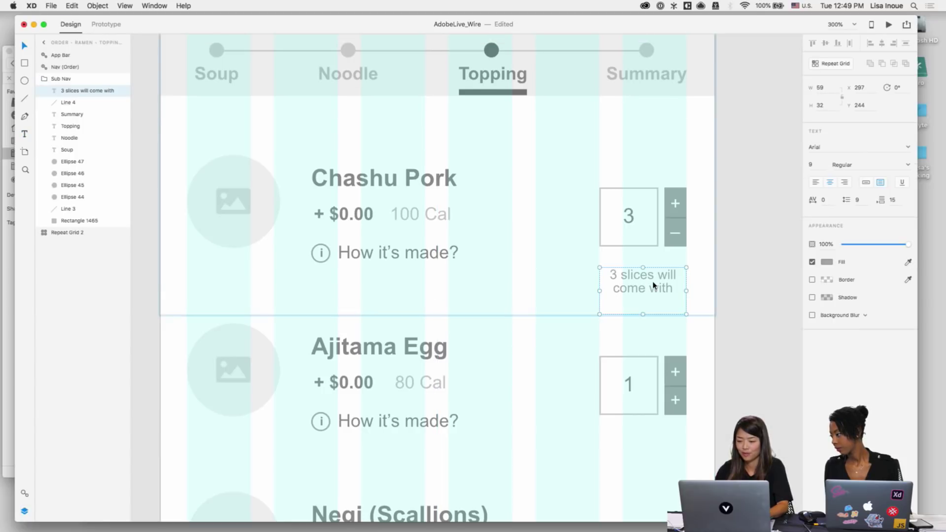
key(shift+Up)
key(Down)
key(Down)
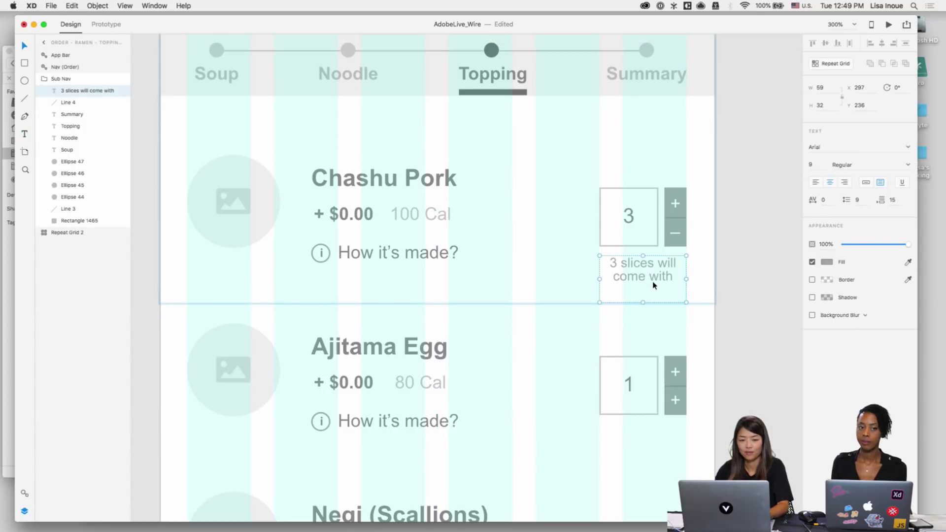
Step: Take the slices note out of the Sub Nav group and place it directly below that group in the layer order
drag(70, 91, 69, 78)
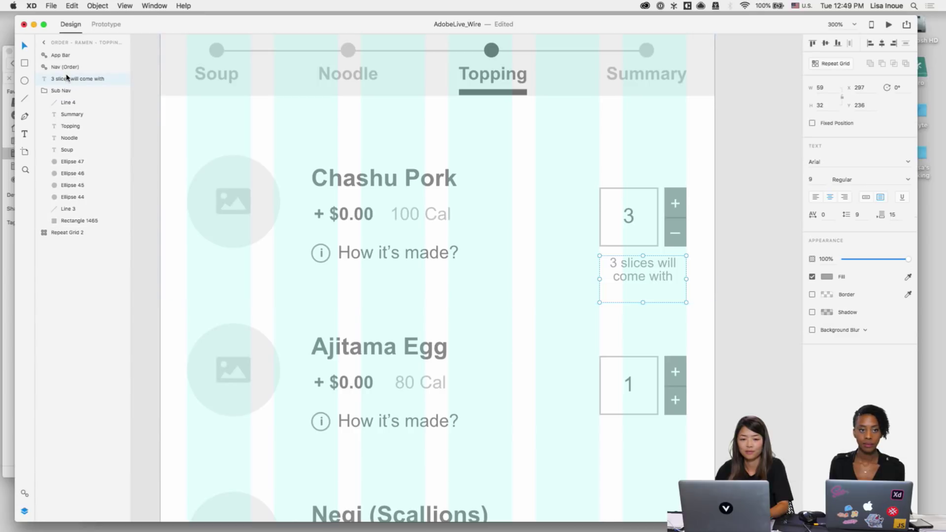
click(44, 91)
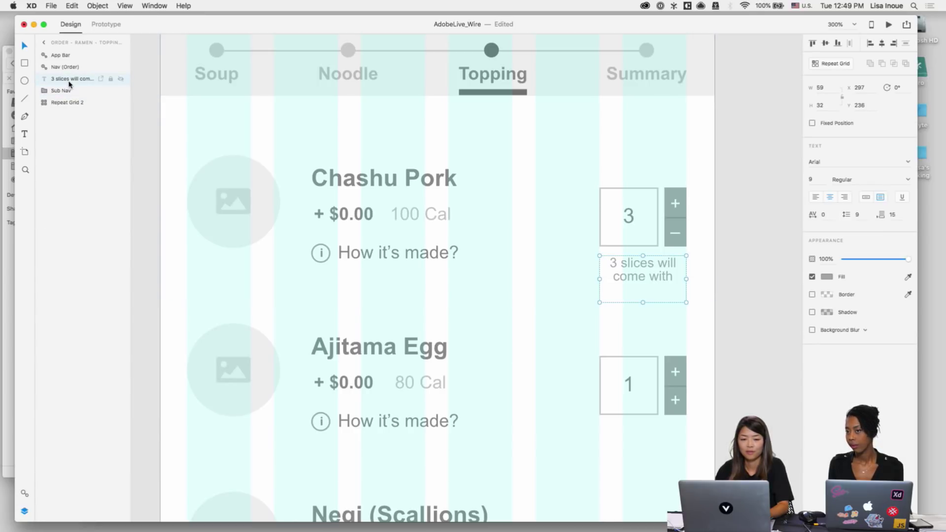
key(super+g)
click(668, 310)
Step: Duplicate the slices note below the Ajitama Egg counter at Y 348 and change its text to "1 egg will come with"
scroll(655, 247, down, 2)
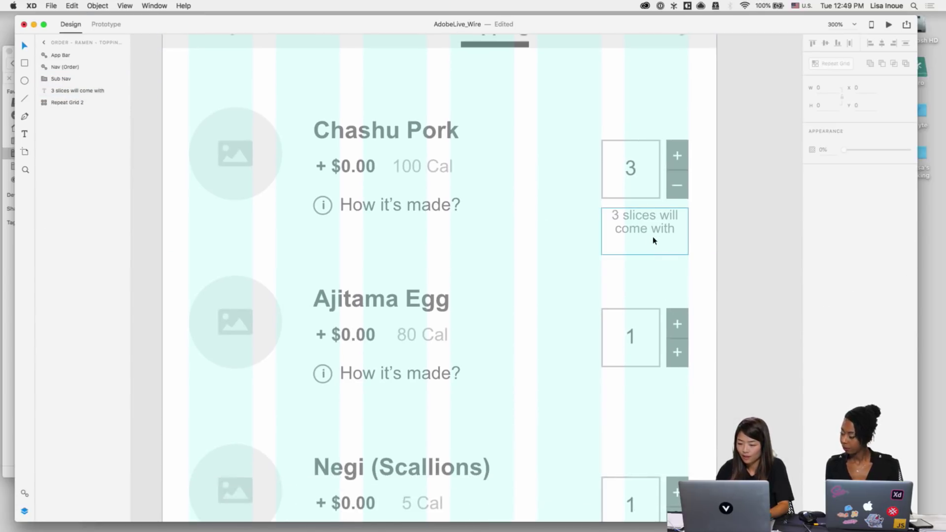
drag(645, 233, 613, 381)
double_click(650, 387)
click(653, 382)
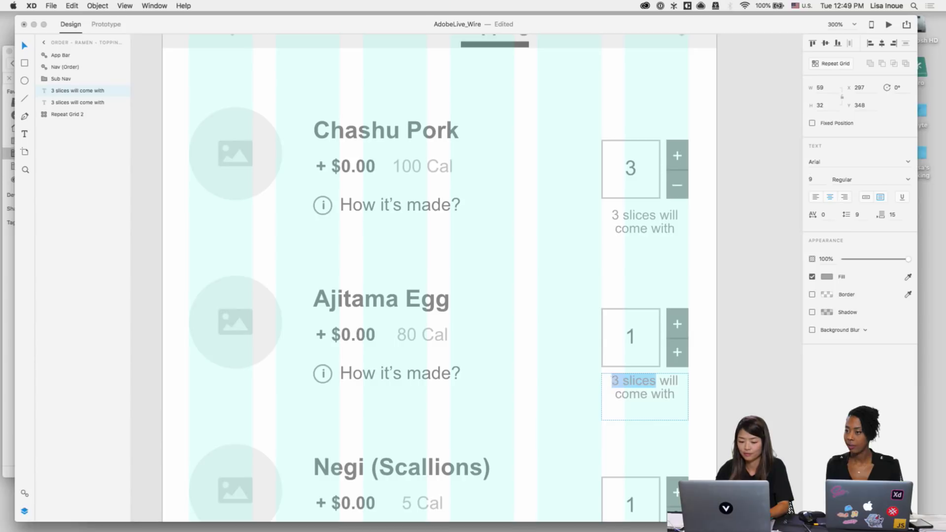
text(1 egg)
click(713, 416)
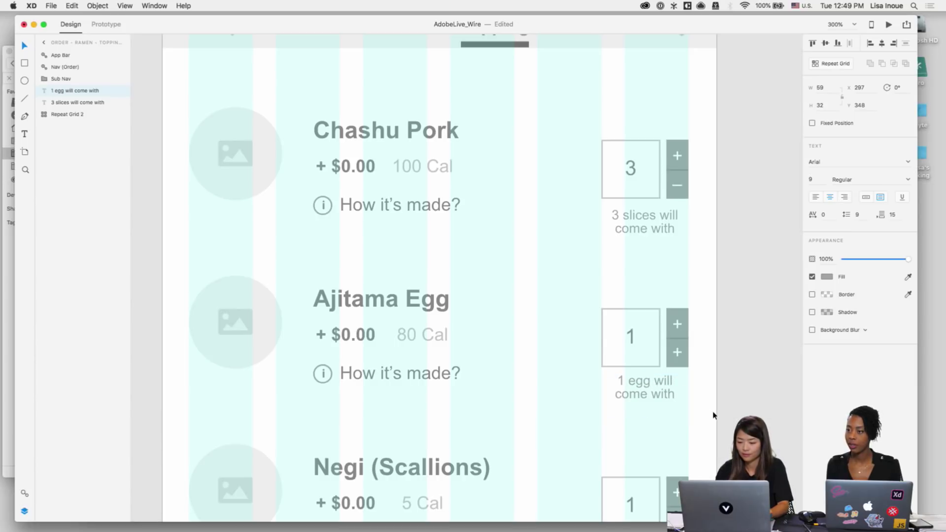
Step: Duplicate the egg note below the Negi (Scallions) counter at Y 463 and change its text to "1 scoup will come with"
scroll(713, 416, down, 5)
drag(645, 241, 648, 412)
double_click(647, 405)
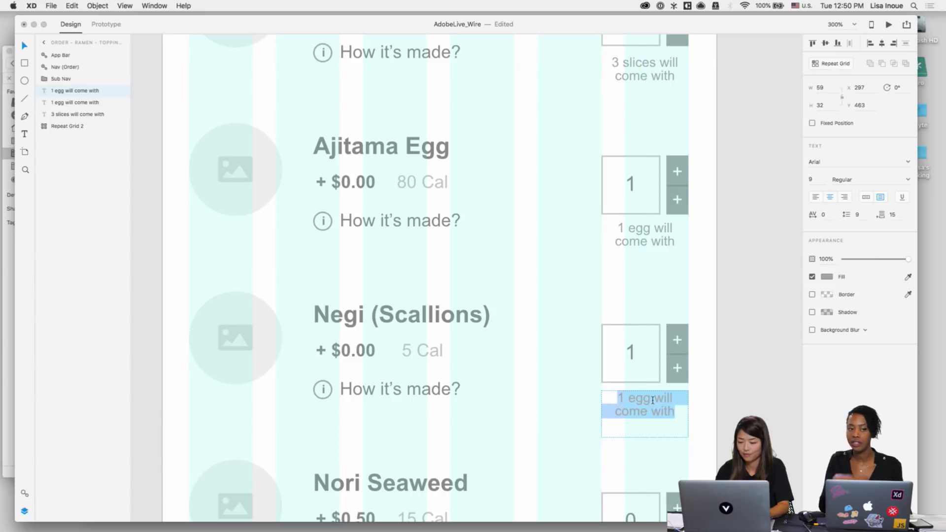
click(651, 398)
key(BackSpace)
key(BackSpace)
key(BackSpace)
text(scoup)
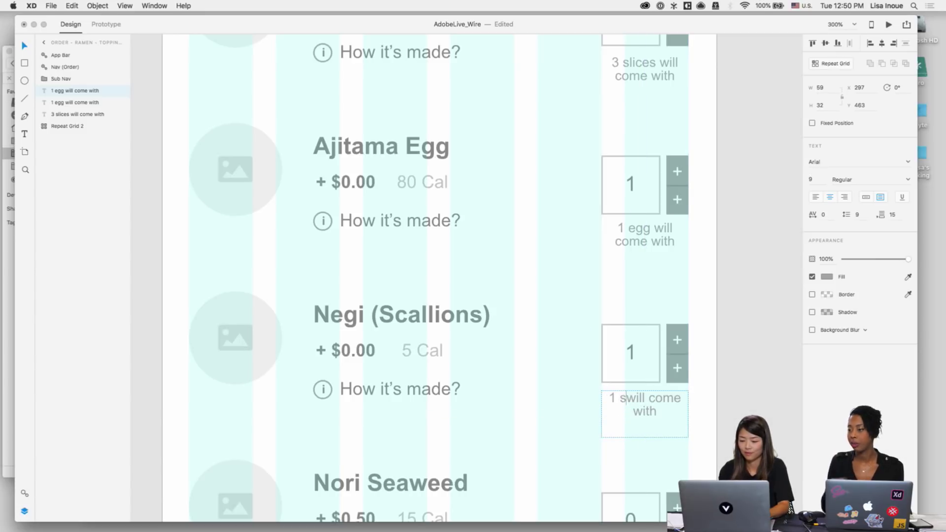
key(Escape)
key(Escape)
Step: Review the whole Toppings artboard and compare it with the neighbouring Noodle artboards
key(super+1)
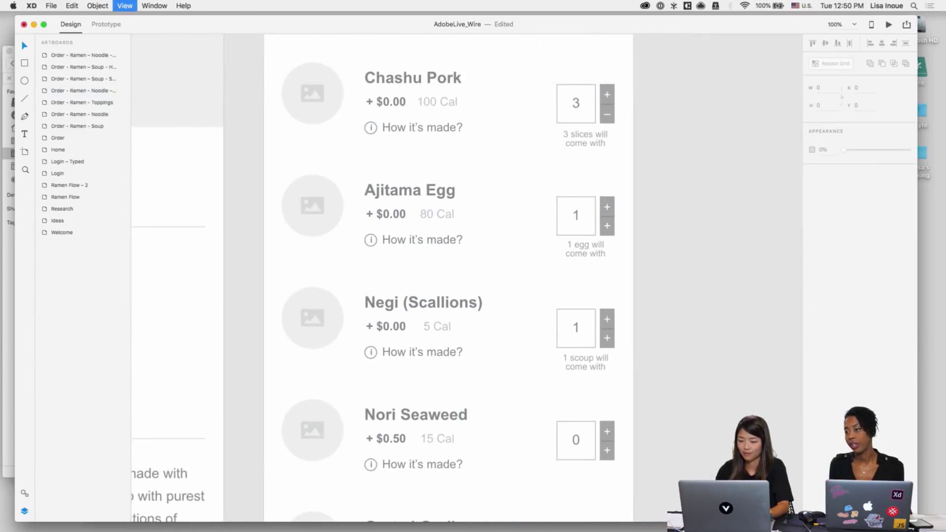
key(super+minus)
scroll(663, 353, down, 3)
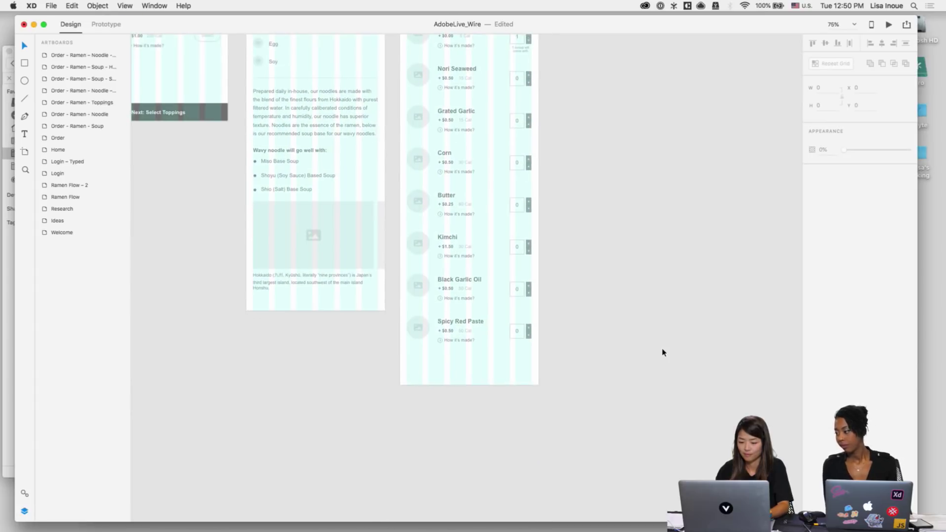
scroll(663, 353, up, 4)
scroll(663, 352, up, 1)
key(super+equal)
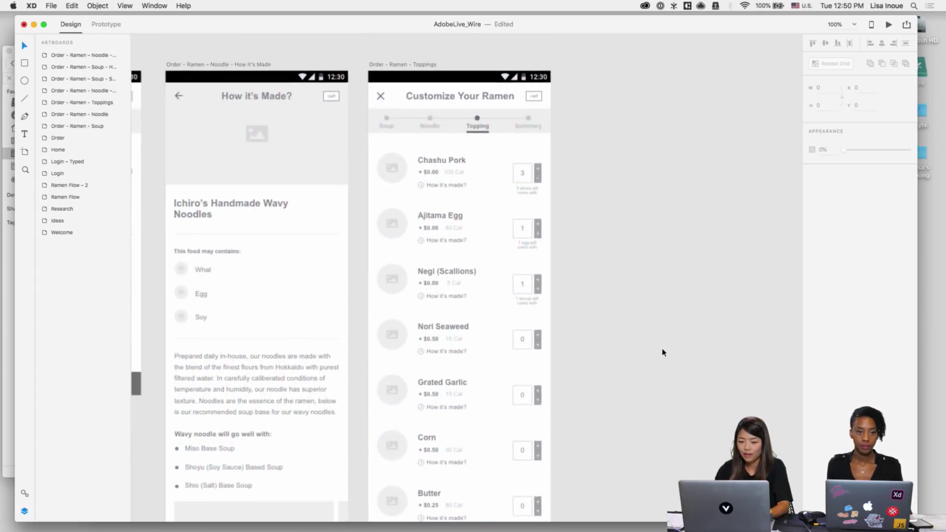
scroll(568, 259, left, 3)
scroll(567, 259, down, 1)
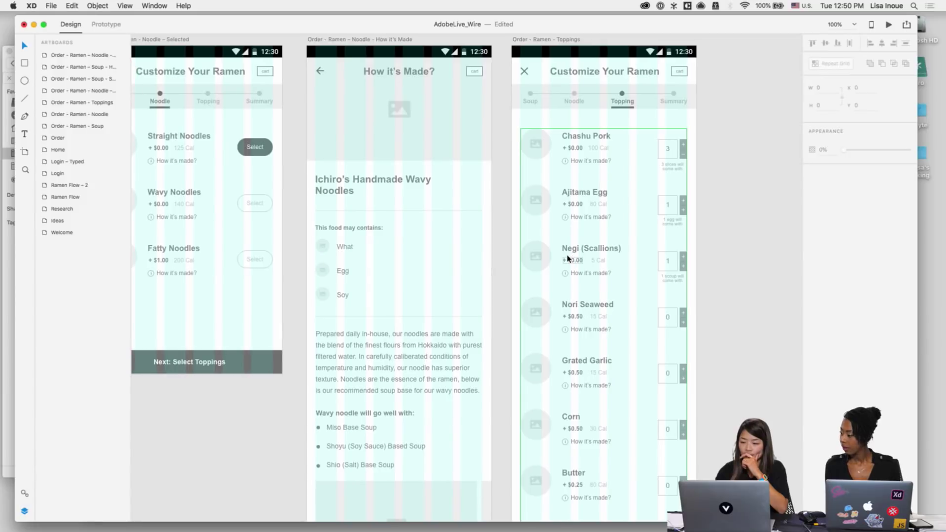
Step: Copy the "Next: Select Toppings" button from the Noodle – Selected artboard onto the Toppings artboard
click(264, 358)
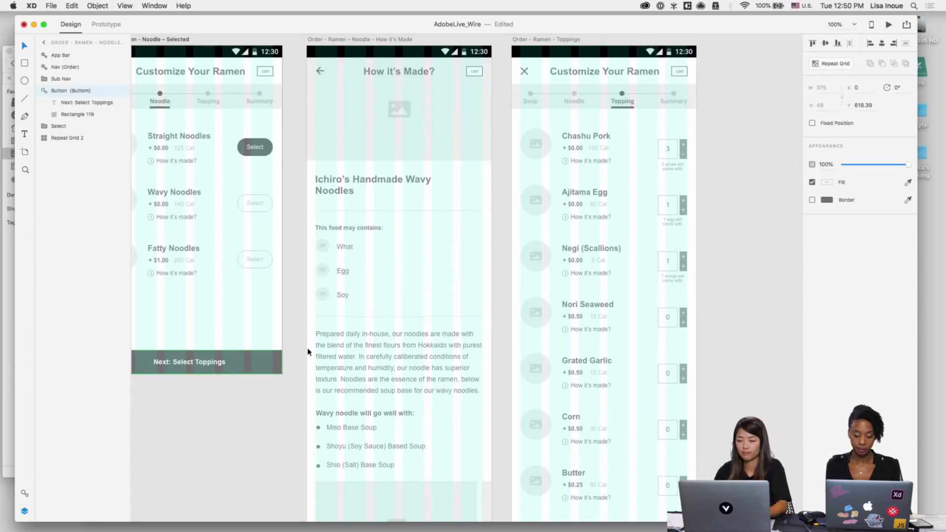
scroll(538, 342, right, 3)
scroll(539, 342, up, 1)
click(625, 241)
click(471, 74)
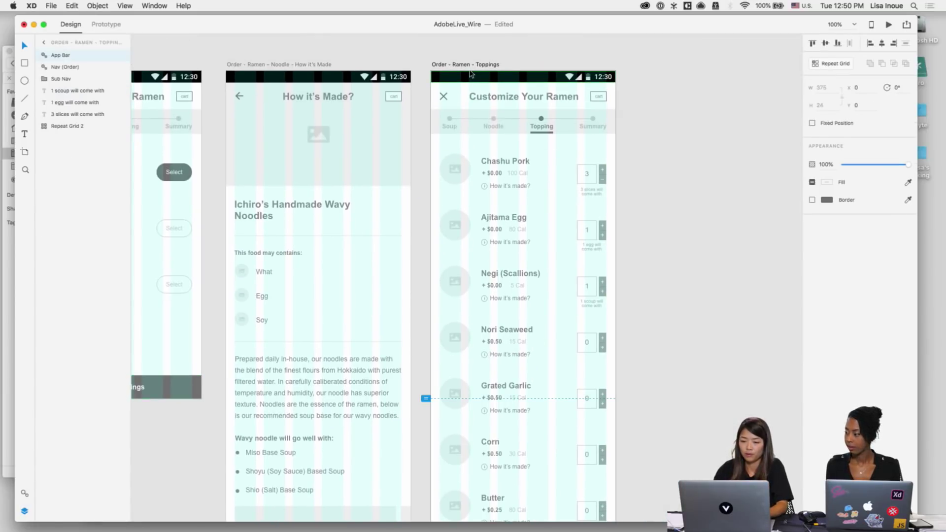
click(97, 91)
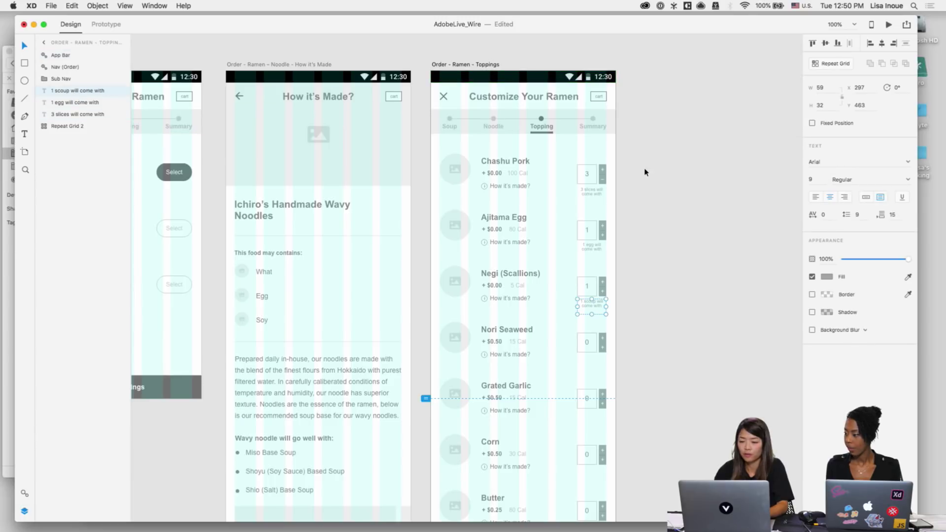
key(super+v)
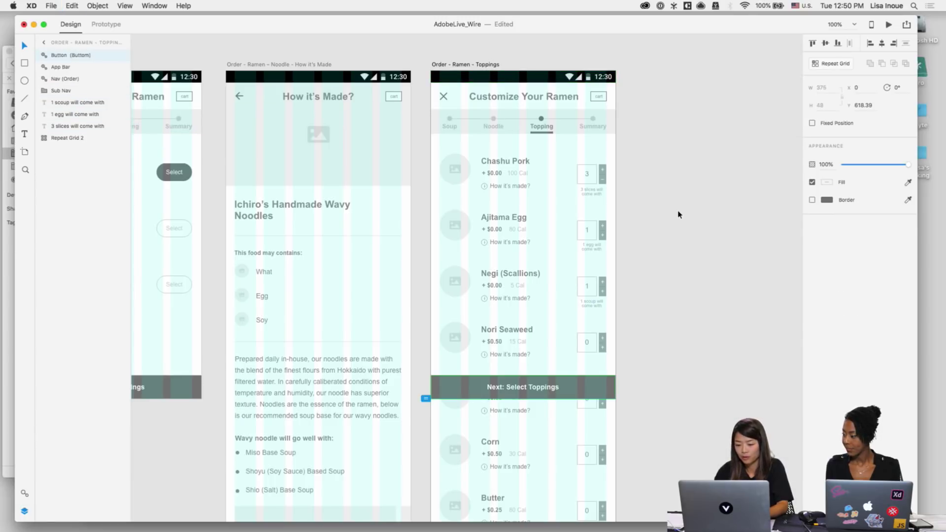
Step: Change the label of the Toppings artboard's button to "Complete and Add to Order"
double_click(530, 387)
double_click(532, 386)
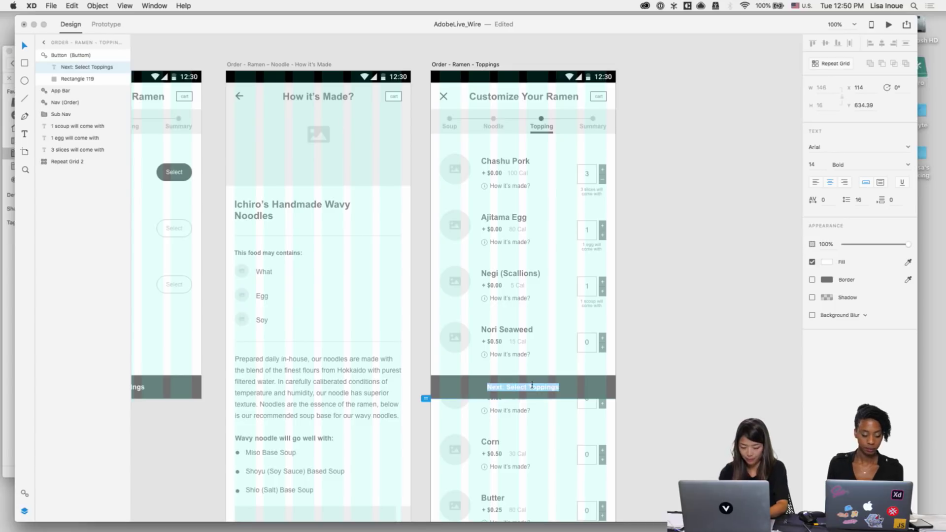
text(Comp)
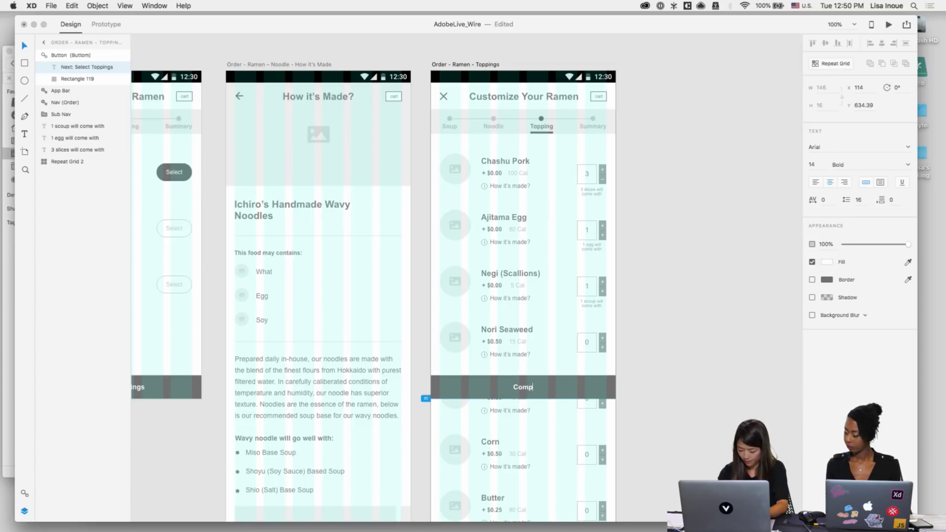
text(lete and Add)
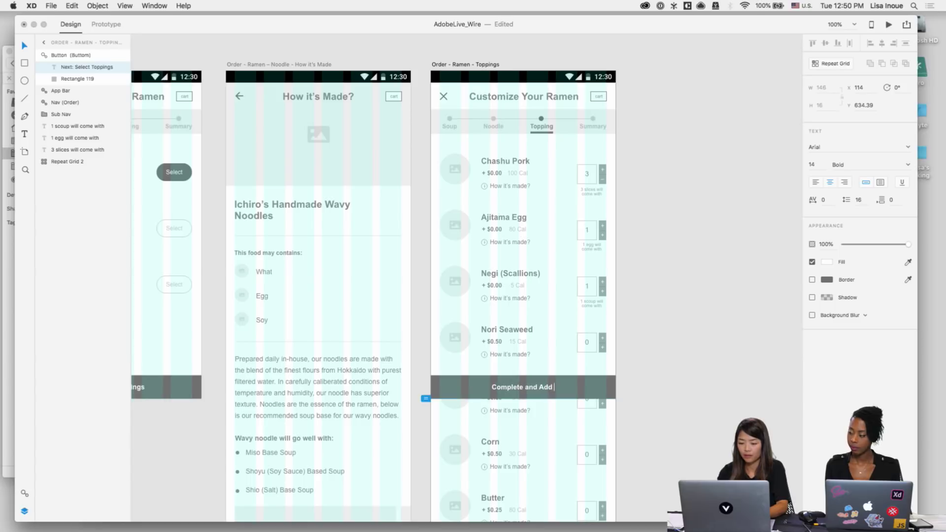
text( to Order)
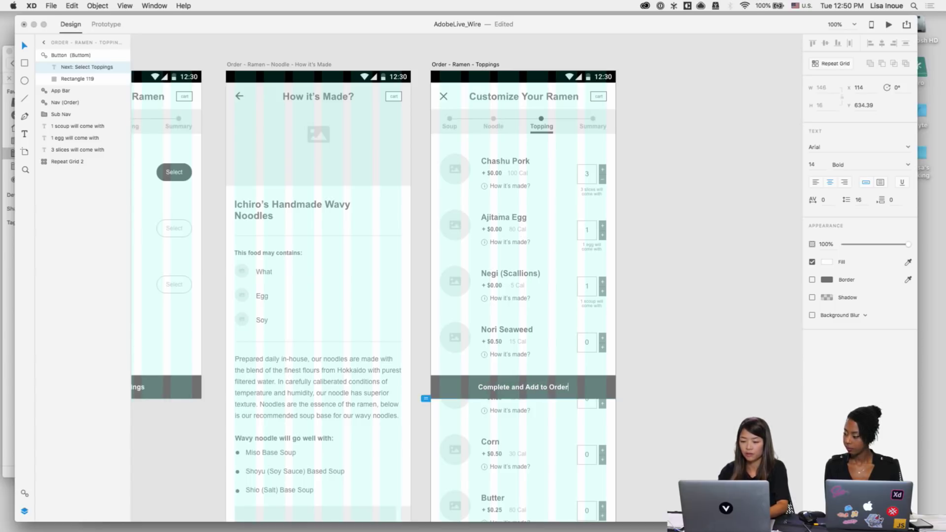
Step: Finish editing the button label and review the Toppings artboard beside the Noodle artboards
key(Escape)
click(670, 396)
scroll(670, 396, right, 2)
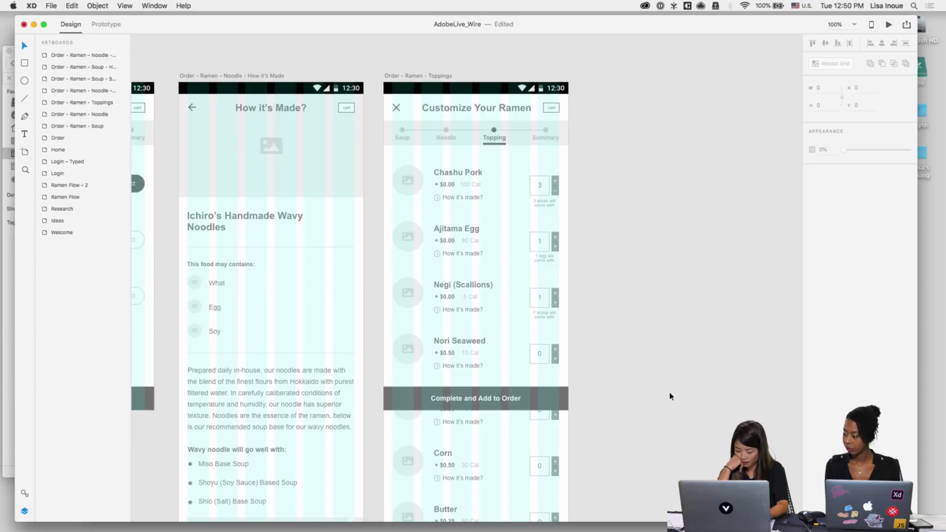
scroll(671, 396, left, 3)
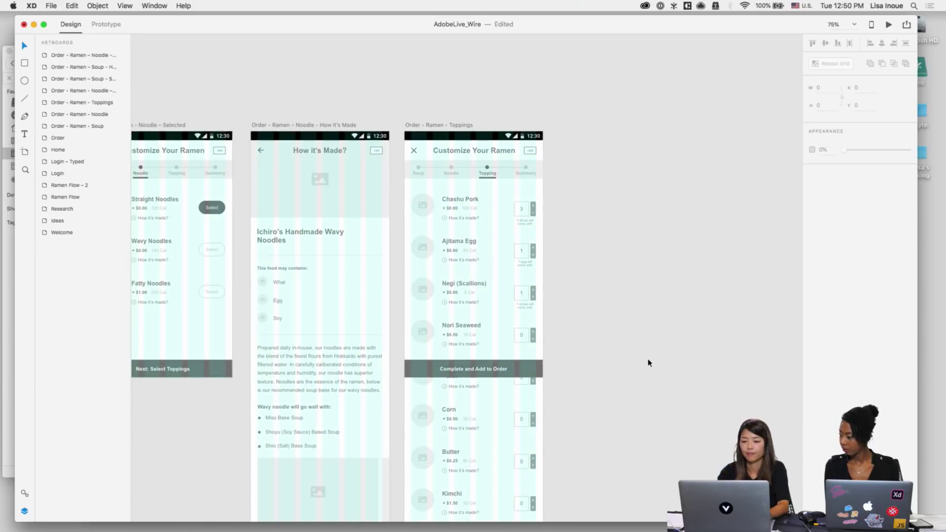
scroll(649, 361, right, 5)
key(super+shift+apostrophe)
scroll(648, 363, right, 3)
key(super+shift+apostrophe)
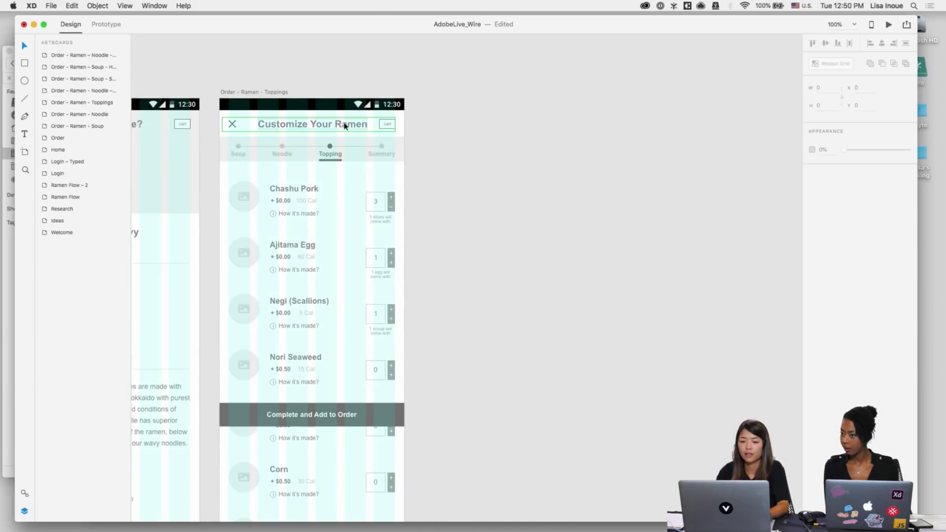
Step: Inspect the layers that make up the Toppings artboard
click(266, 92)
click(24, 493)
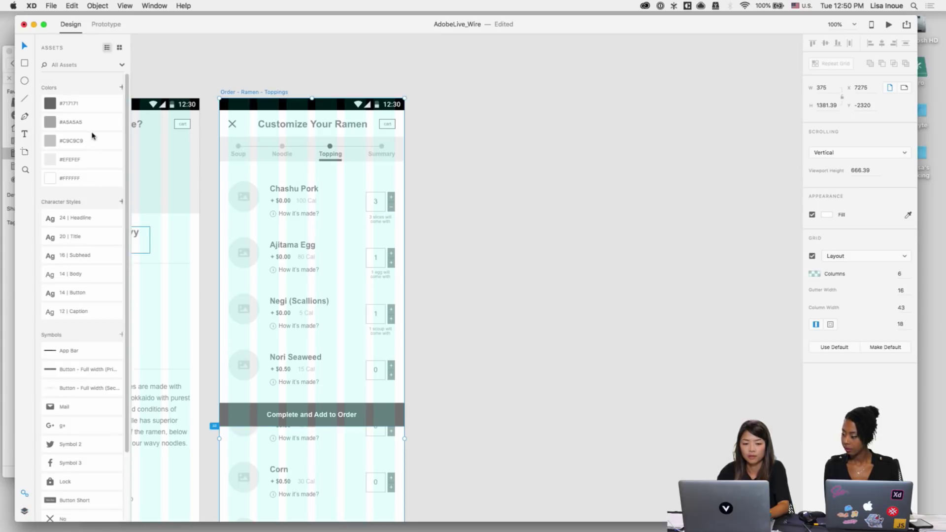
click(24, 511)
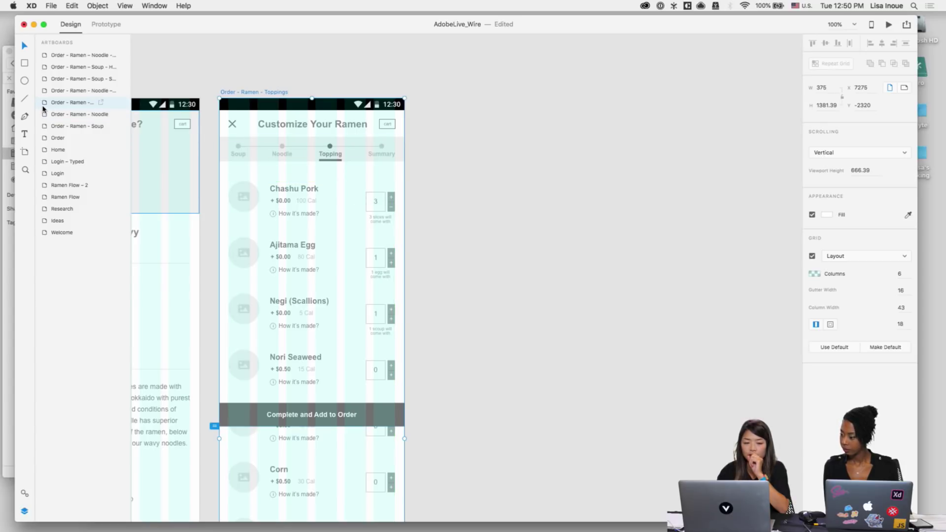
double_click(239, 92)
key(Return)
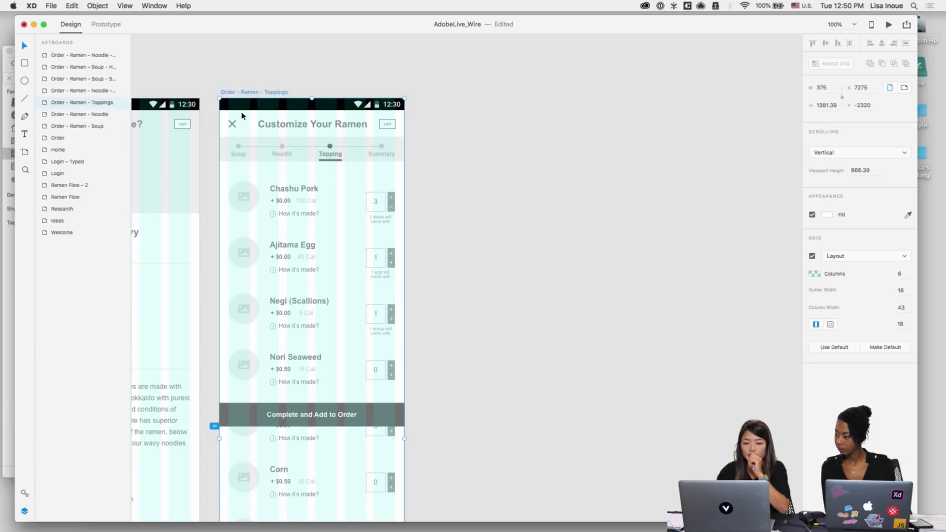
double_click(47, 106)
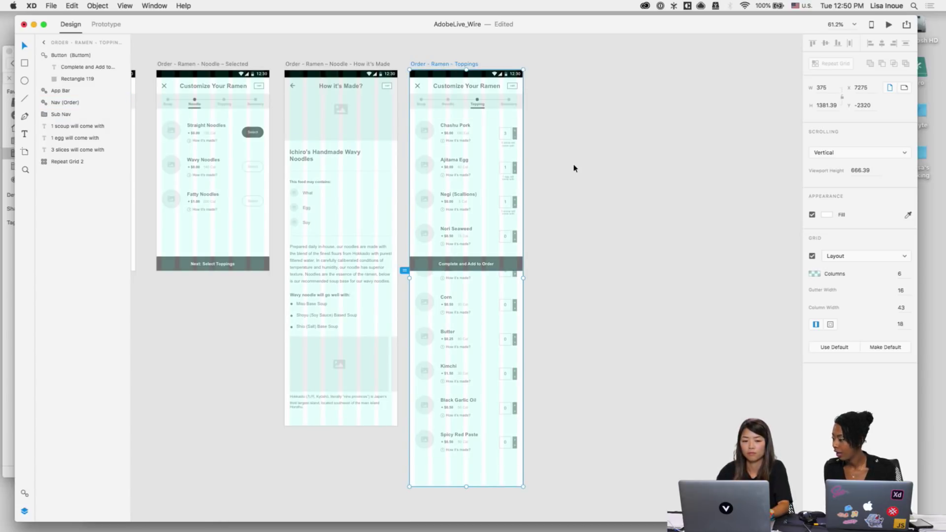
click(44, 56)
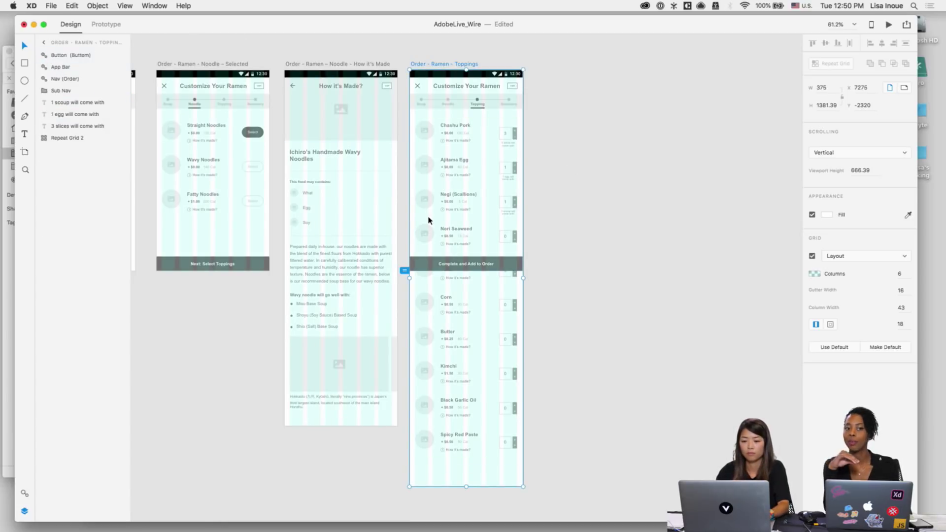
Step: Preview the Toppings artboard and check how its header and button behave when the list scrolls
click(551, 265)
scroll(551, 265, up, 3)
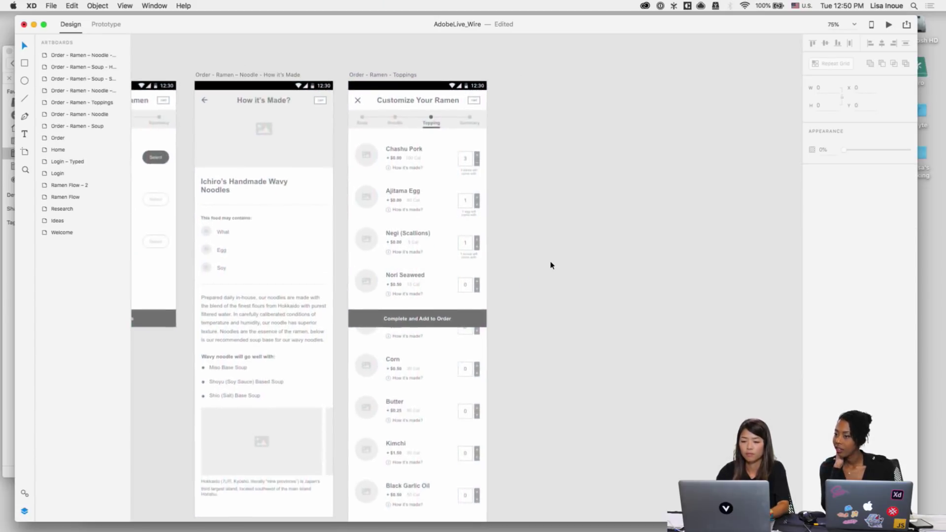
scroll(446, 247, up, 2)
scroll(361, 84, up, 3)
click(358, 101)
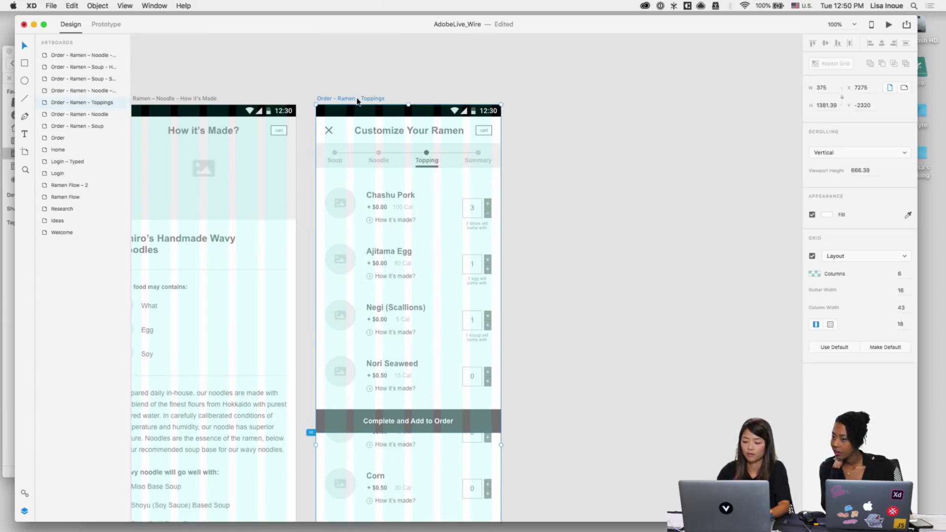
key(super+Return)
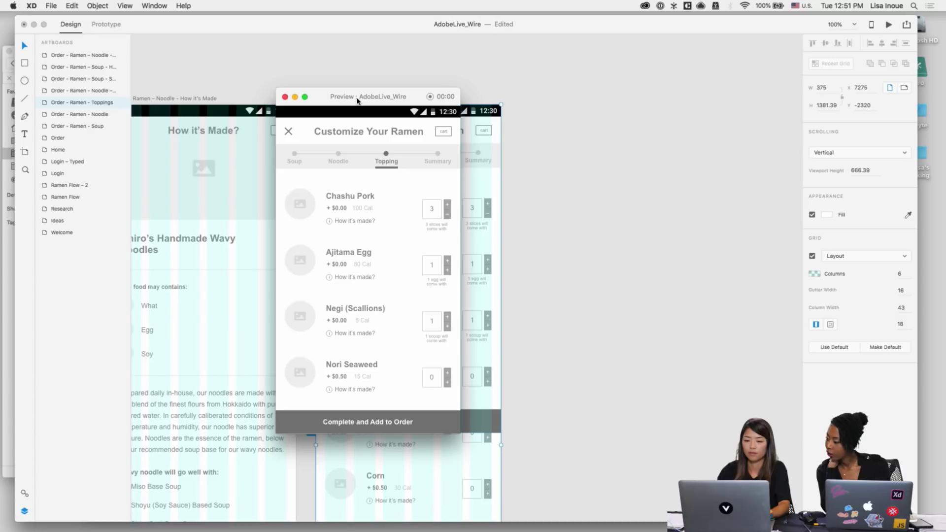
scroll(377, 169, down, 3)
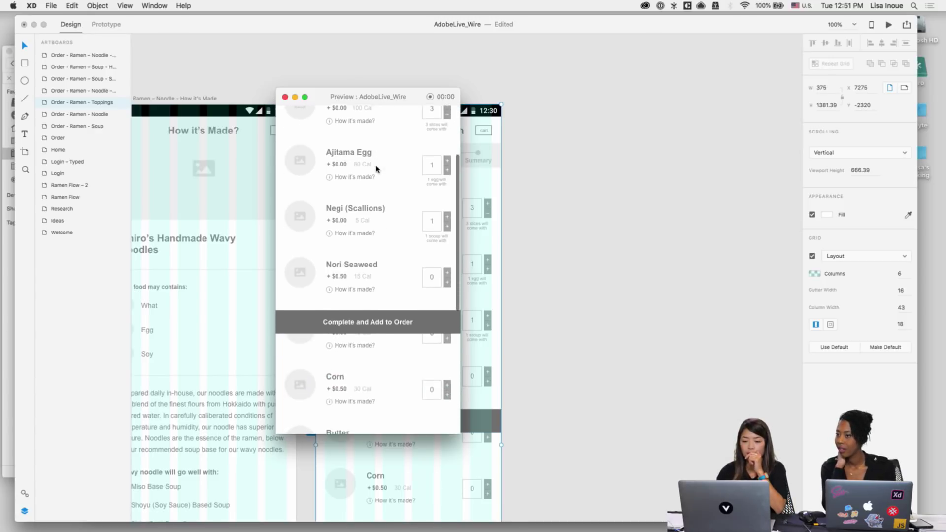
click(285, 97)
Step: Give the Toppings artboard's App Bar and Nav (Order) symbols a fixed position
click(412, 106)
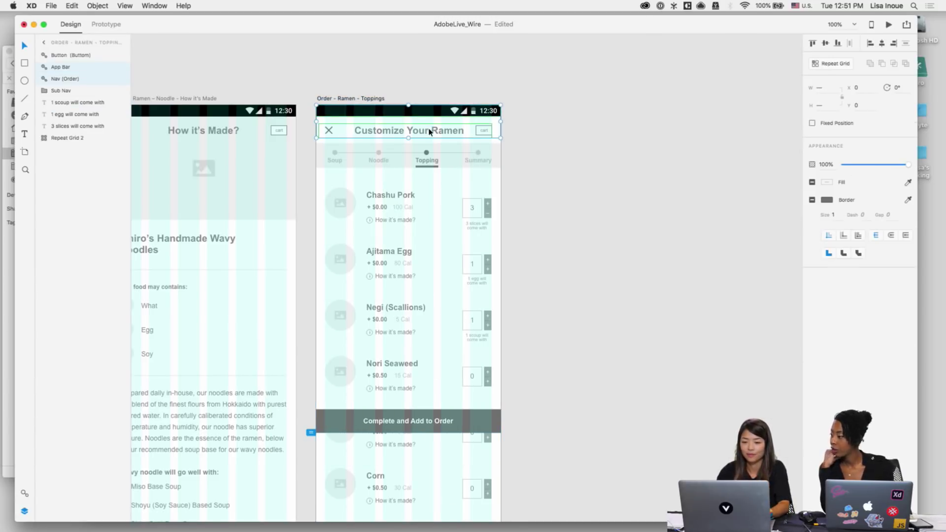
click(523, 137)
drag(521, 133, 312, 107)
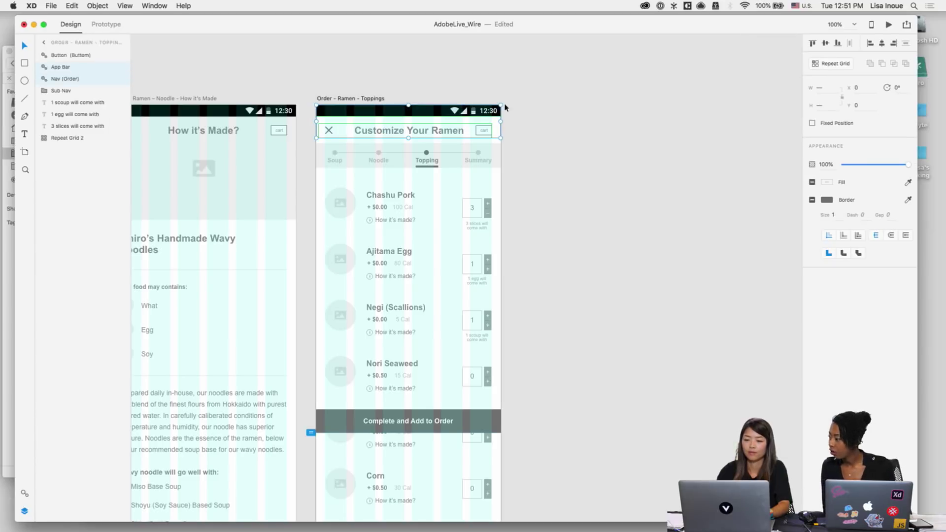
click(812, 124)
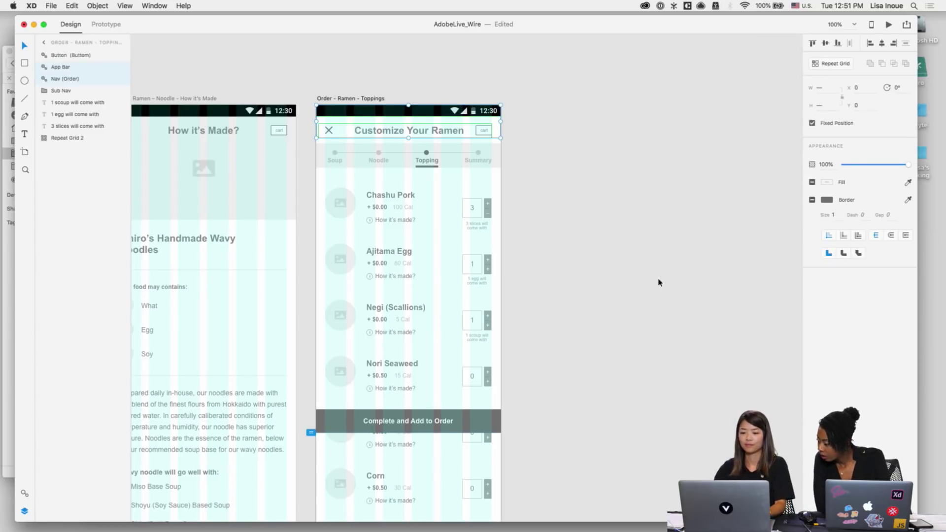
Step: Give the "Complete and Add to Order" button on the Toppings artboard a fixed position
click(466, 417)
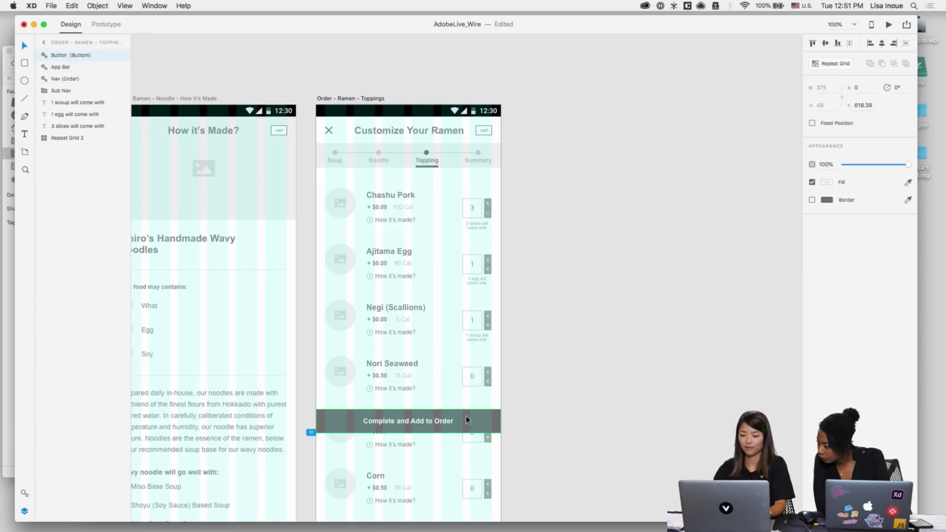
click(813, 123)
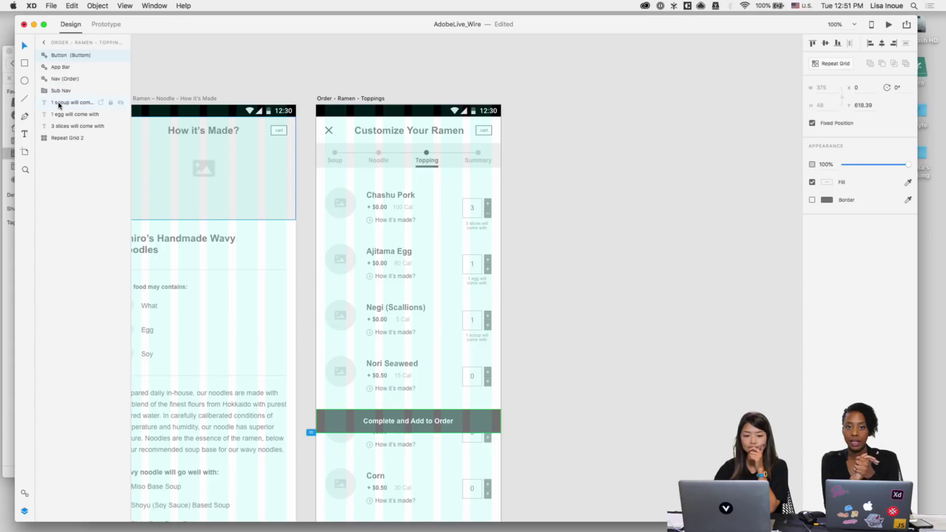
click(544, 216)
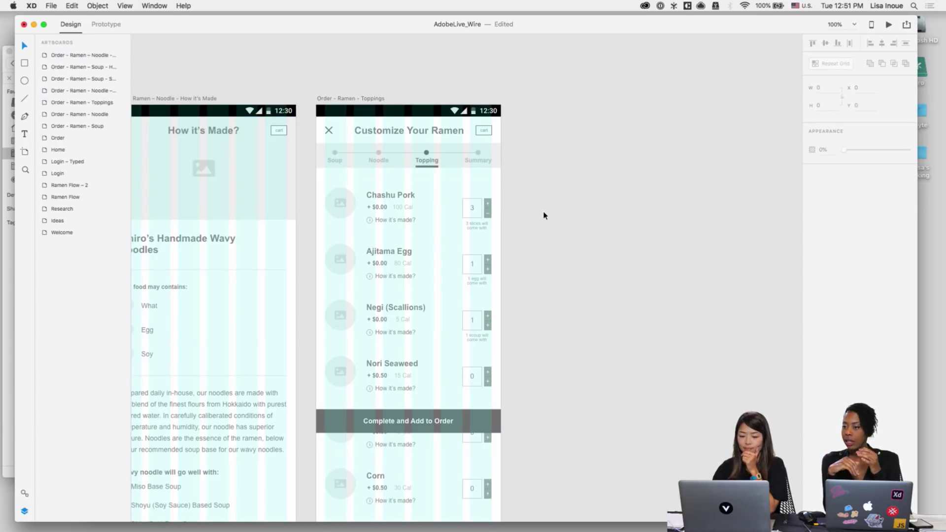
Step: Preview the Toppings artboard in a window beside the design and check the fixed header and button while scrolling
click(369, 98)
key(super+Return)
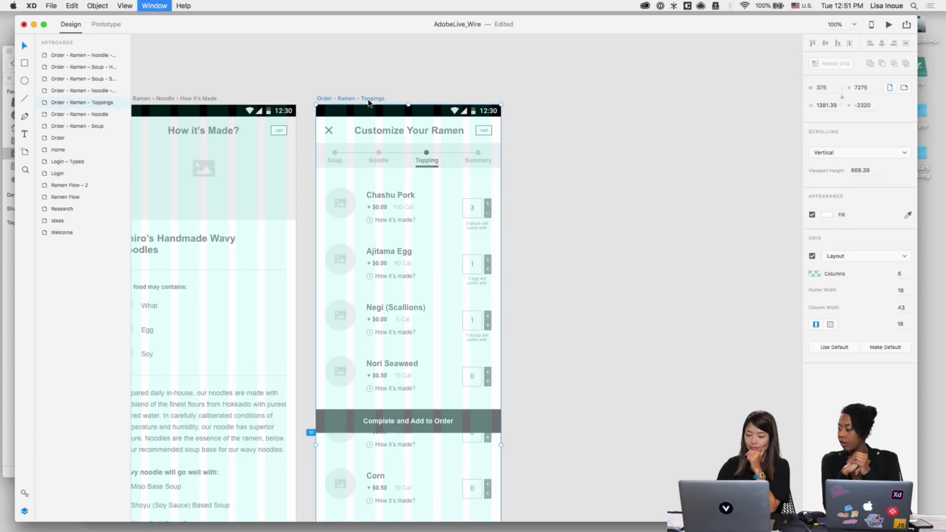
drag(372, 102, 674, 63)
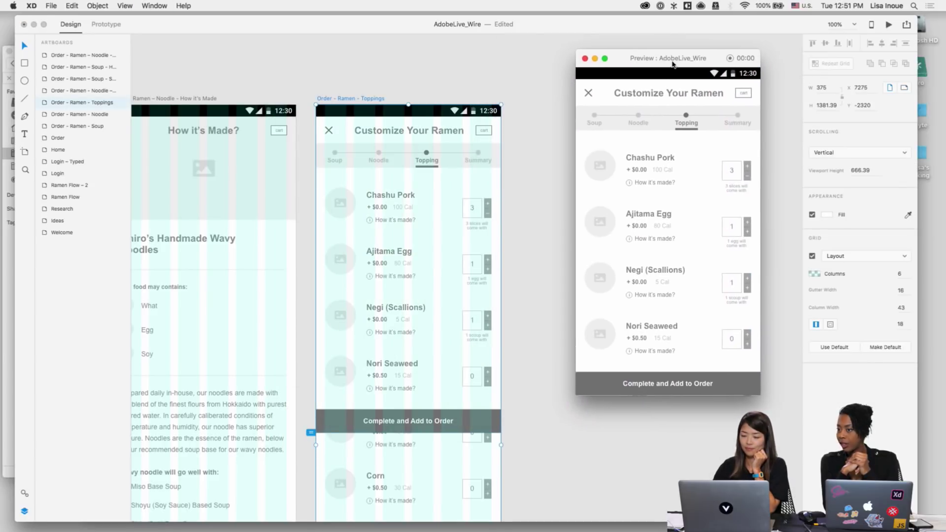
scroll(702, 185, down, 5)
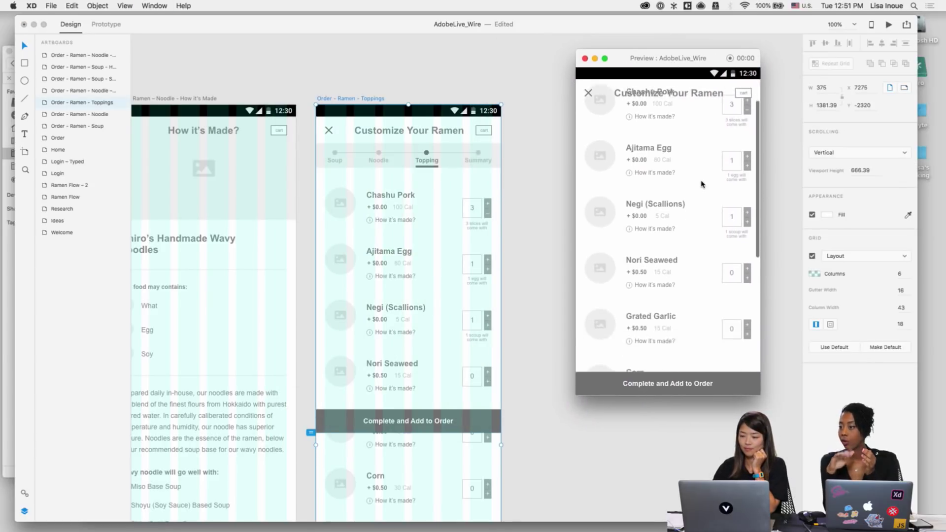
scroll(702, 185, up, 5)
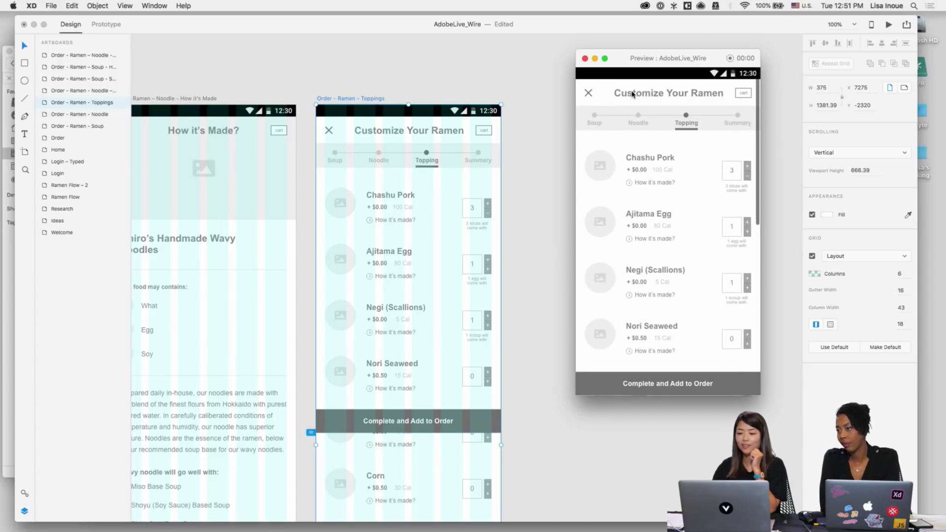
scroll(633, 93, down, 2)
scroll(633, 94, down, 5)
scroll(631, 95, up, 7)
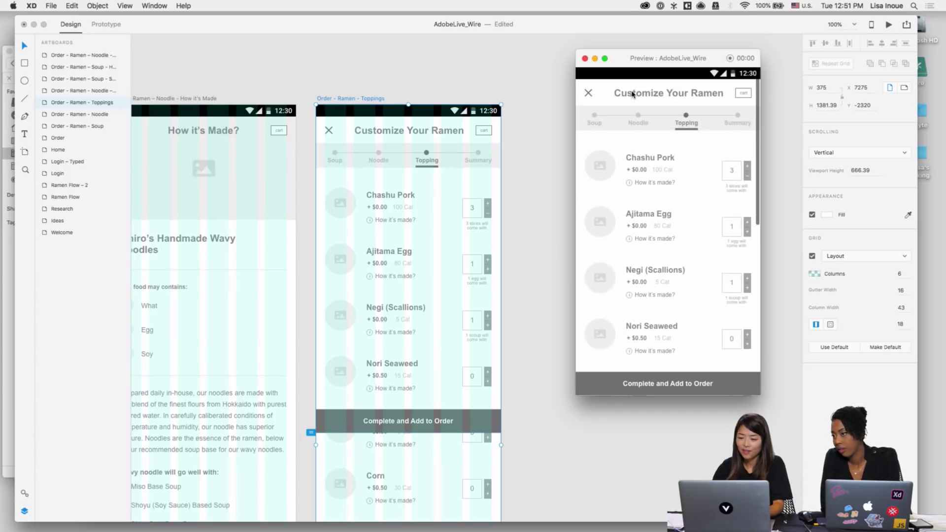
Step: Add a white, borderless 375 × 56 rectangle inside the Nav (Order) symbol and place it behind the symbol's other elements
click(457, 134)
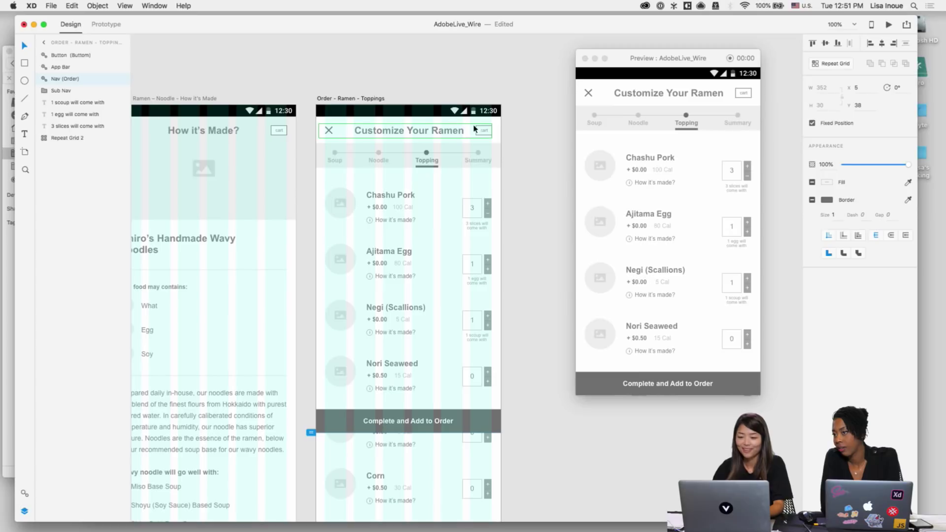
double_click(442, 129)
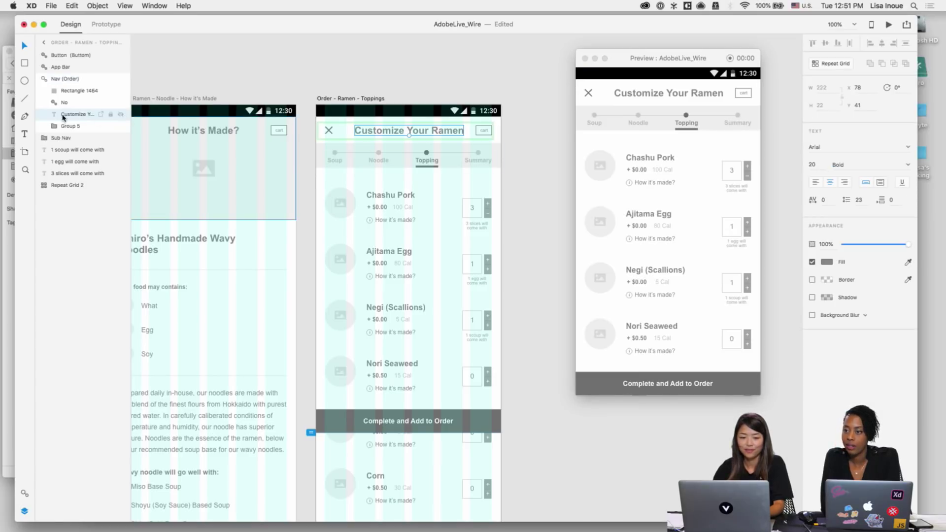
click(25, 63)
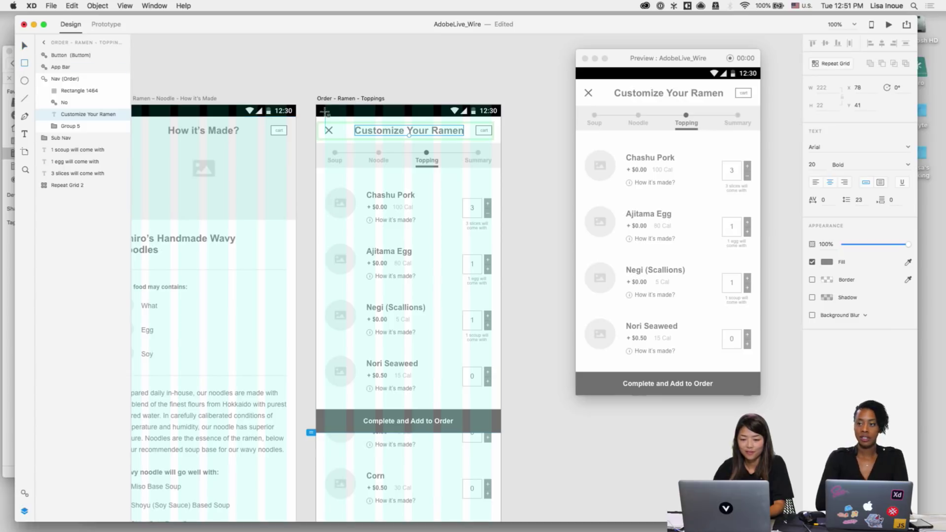
drag(316, 116, 502, 144)
click(813, 204)
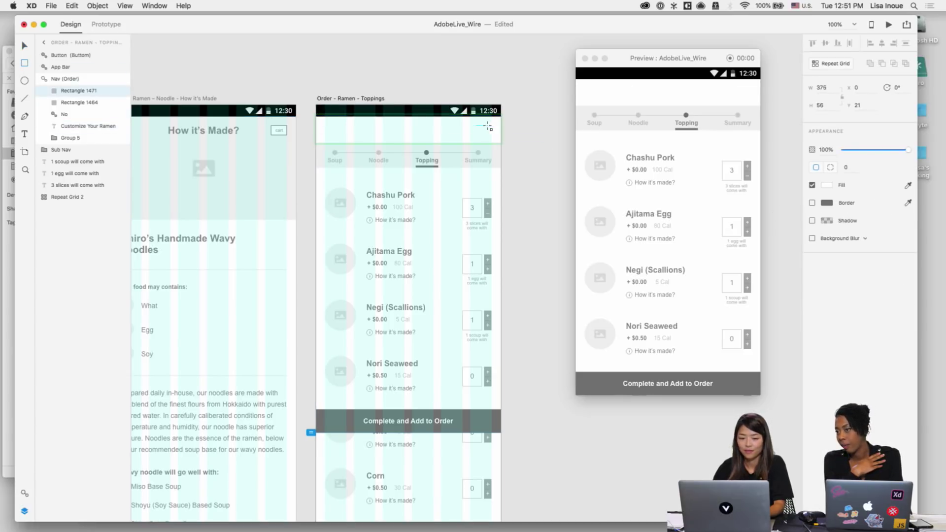
drag(64, 91, 64, 138)
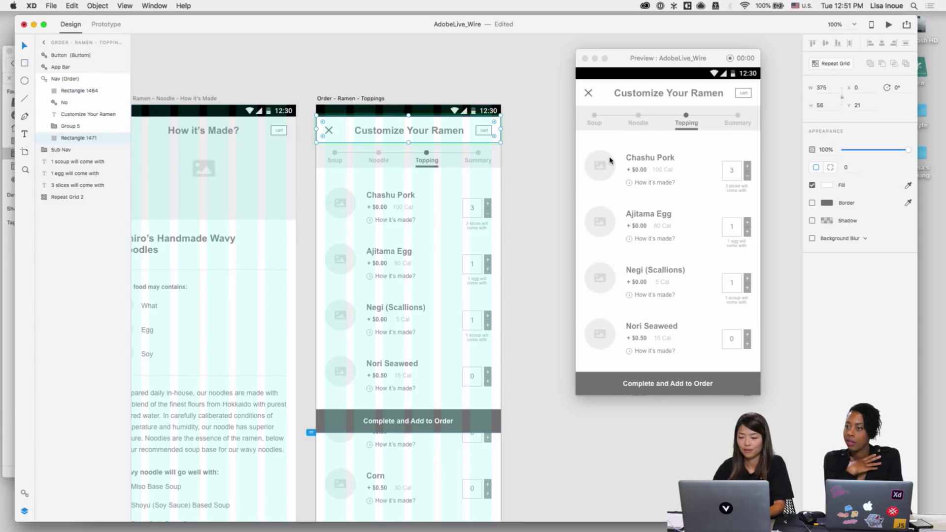
Step: Scroll the Toppings preview to check that the list passes behind the header's white background
click(542, 189)
scroll(650, 135, down, 5)
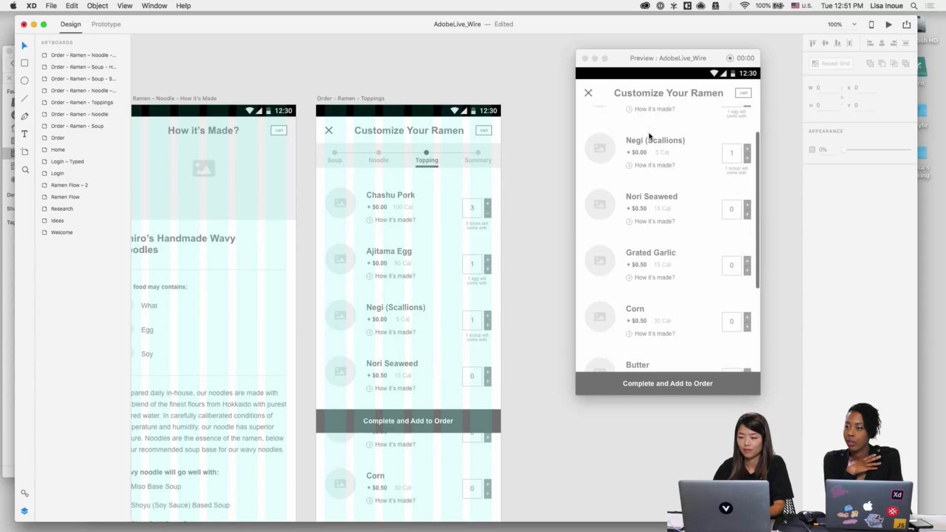
scroll(650, 136, up, 5)
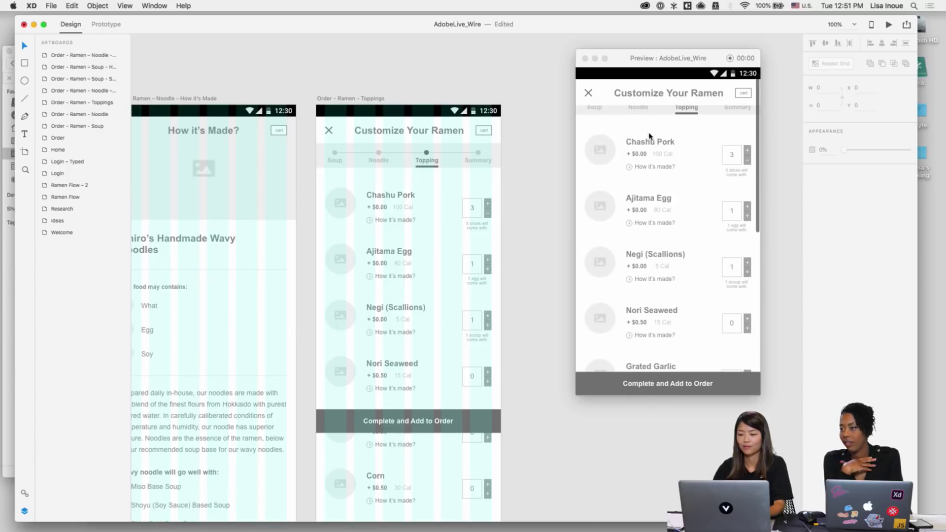
scroll(649, 136, down, 7)
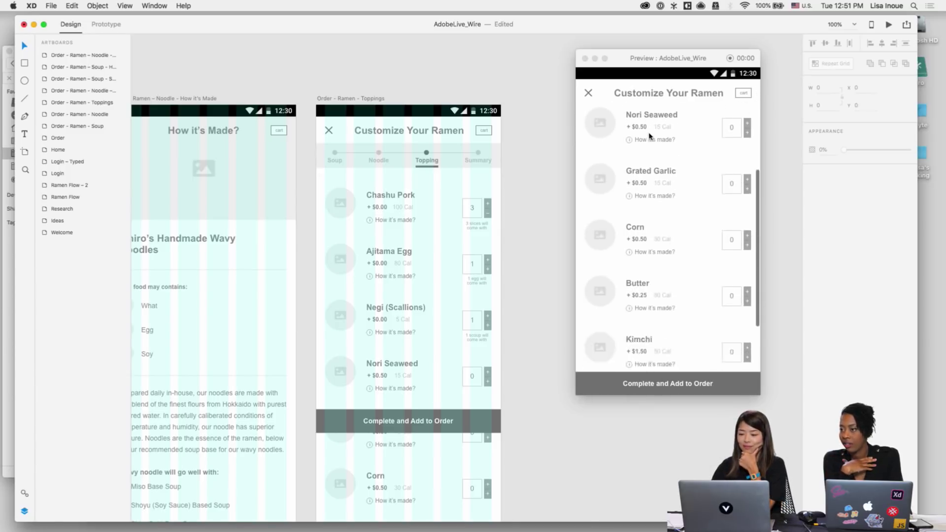
scroll(650, 136, up, 8)
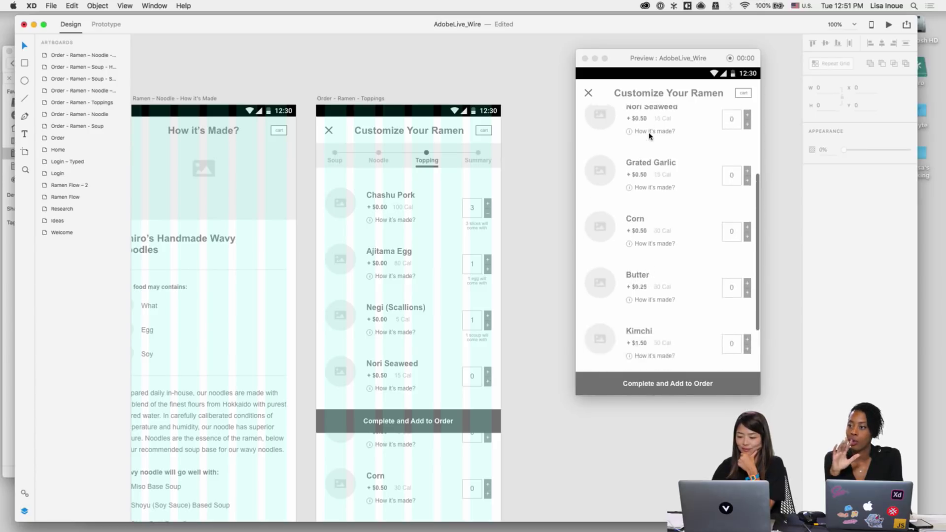
scroll(649, 136, down, 1)
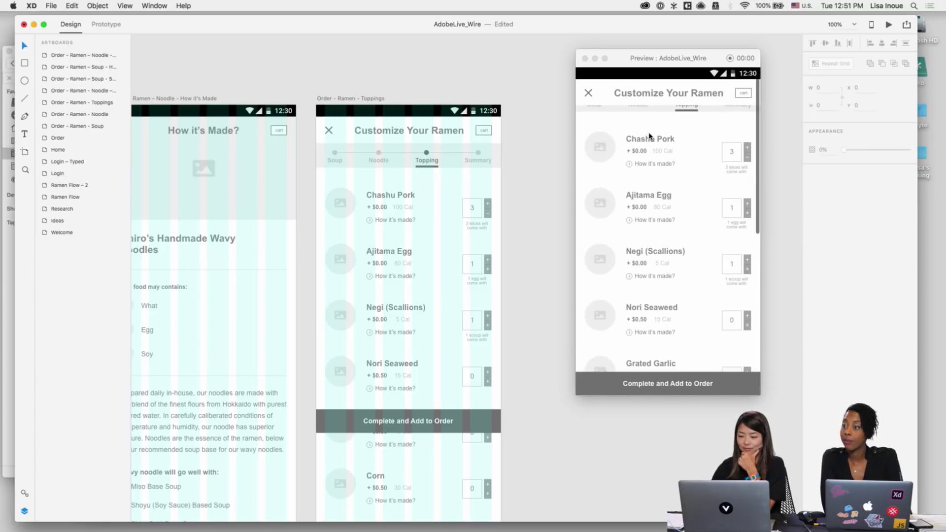
scroll(650, 136, up, 2)
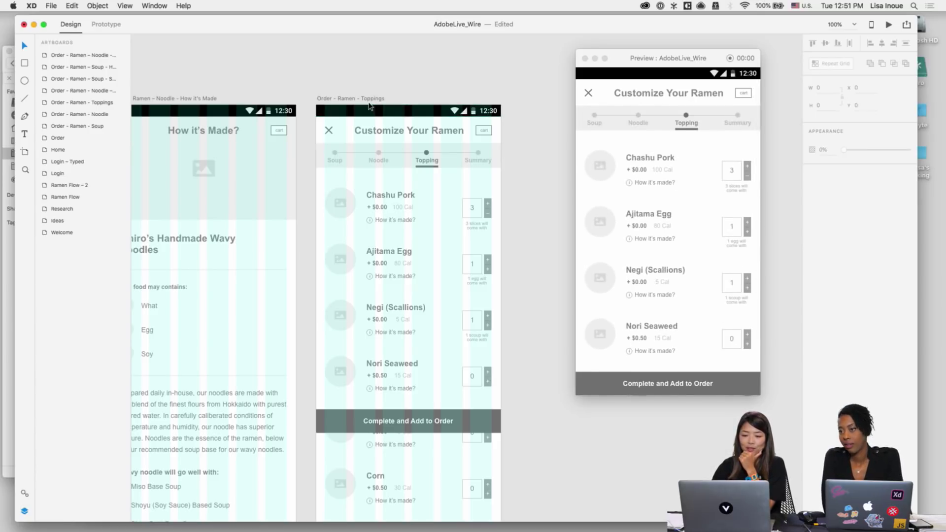
Step: Close the Toppings preview window
click(368, 119)
click(45, 79)
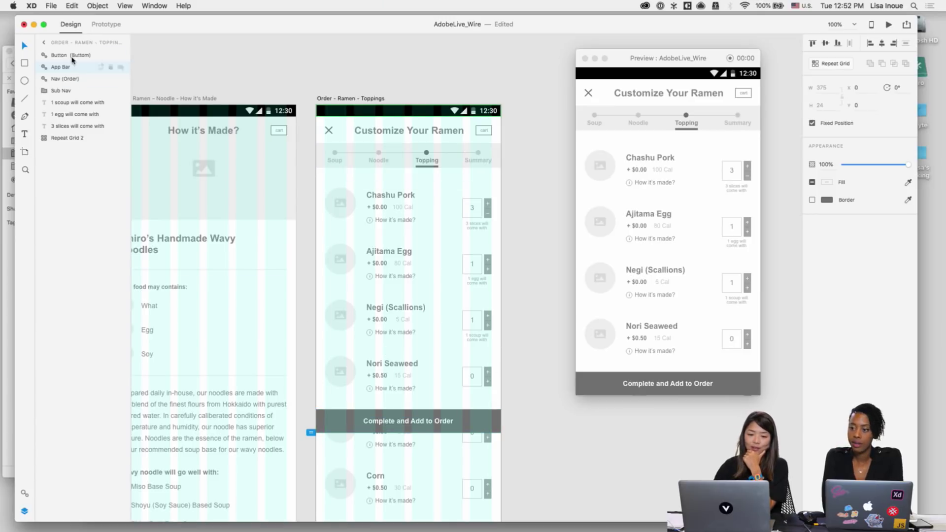
click(585, 59)
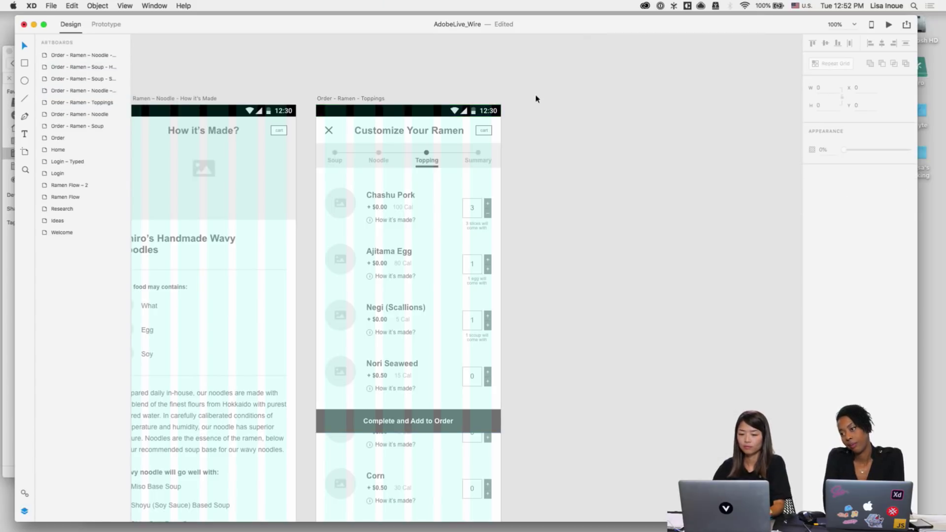
Step: Save the document and duplicate the Toppings artboard beside the original
click(337, 100)
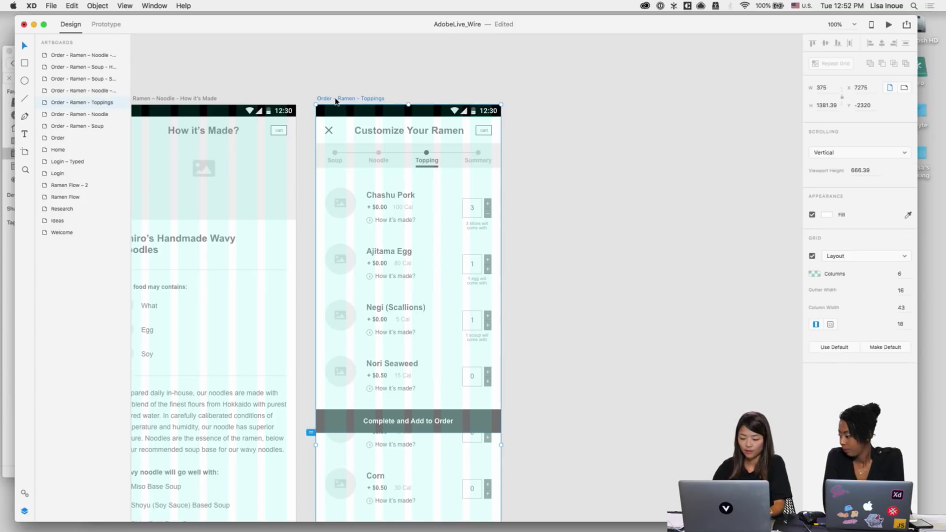
drag(358, 101, 496, 108)
key(super+z)
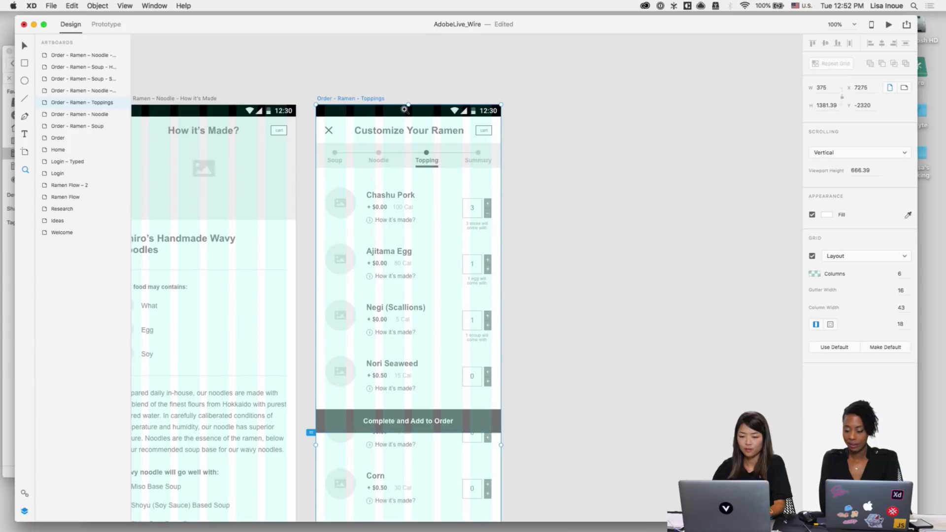
key(super+s)
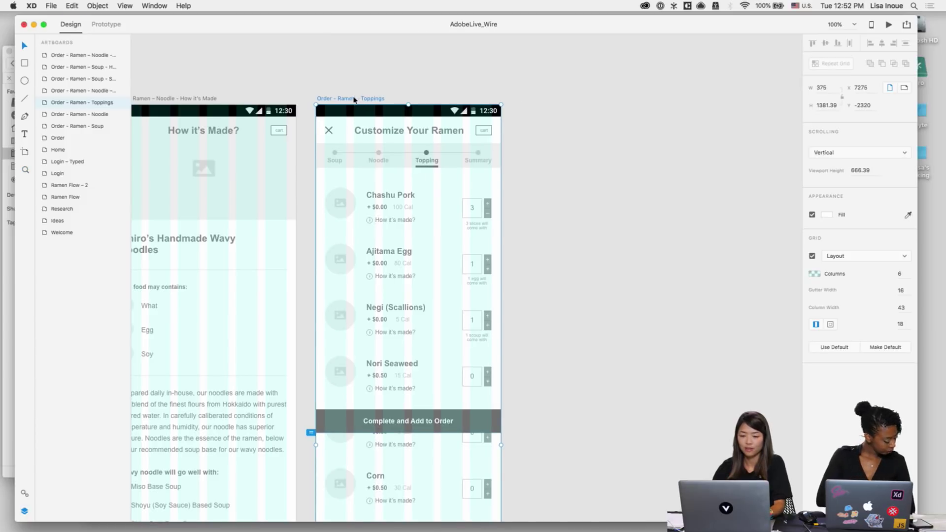
drag(355, 101, 566, 97)
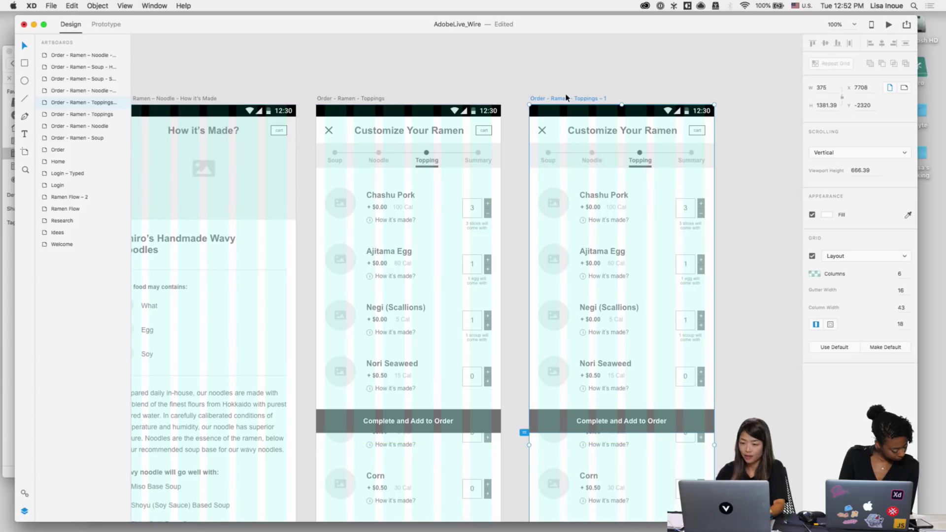
key(Escape)
click(570, 96)
Step: Shorten the duplicated Toppings artboard to a height of 667, ending at the lower edge of the "Complete and Add to Order" button
key(super+minus)
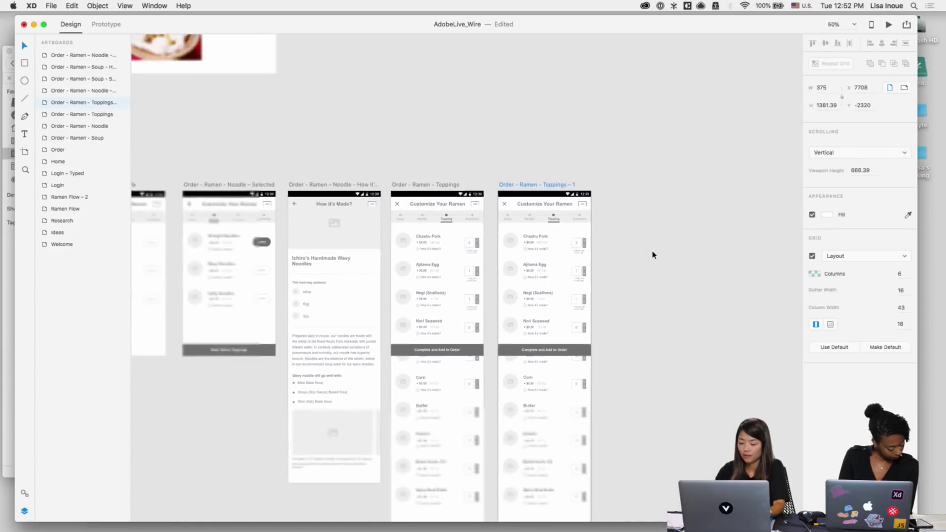
scroll(611, 323, down, 4)
drag(557, 375, 559, 204)
scroll(557, 204, up, 5)
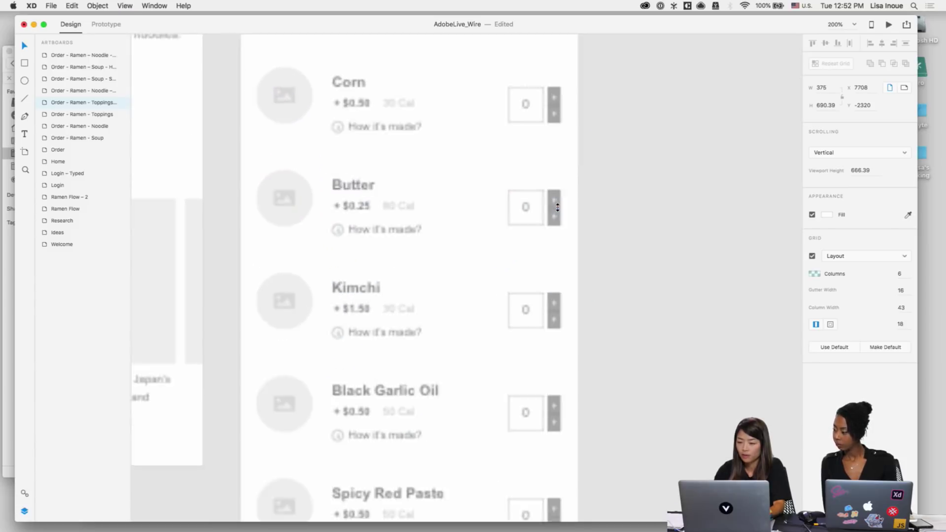
drag(559, 213, 559, 213)
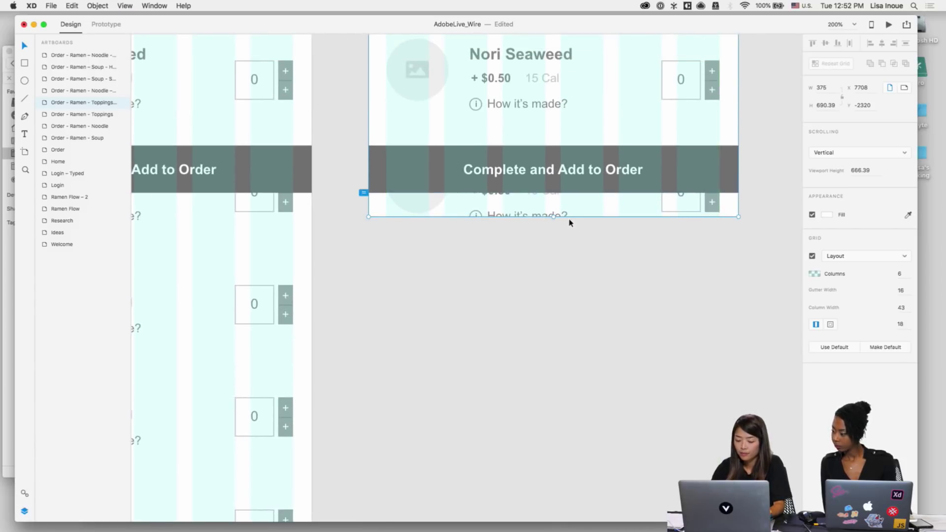
click(829, 105)
text(666.39)
key(Return)
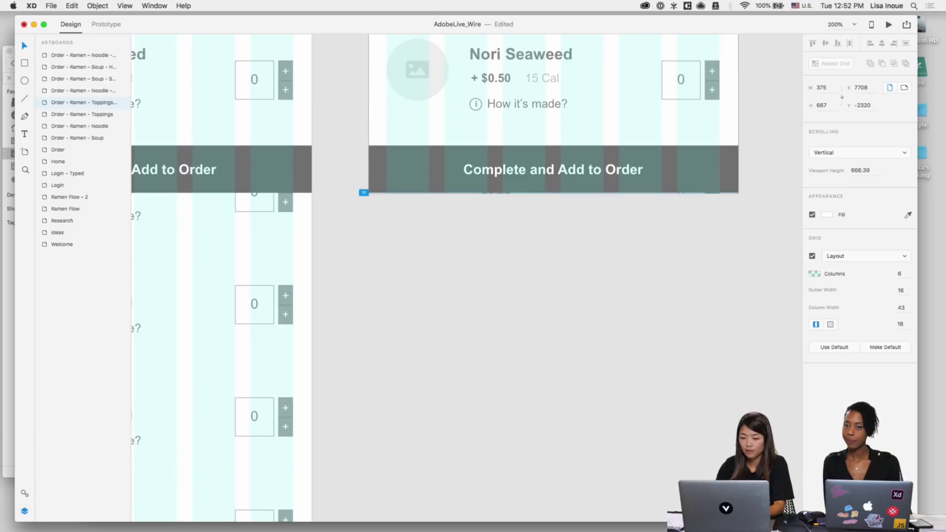
click(594, 275)
scroll(595, 275, down, 5)
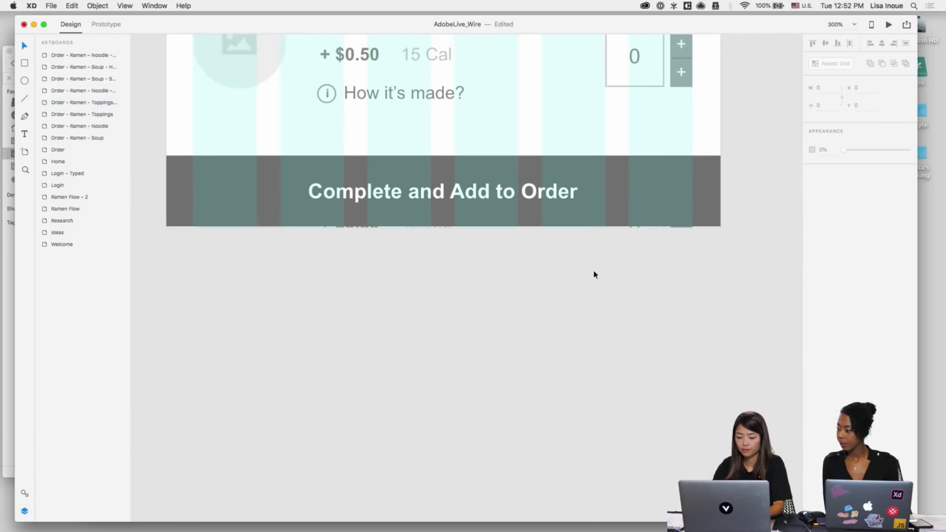
Step: Delete all content from the duplicated artboard, including the topping list, navigation, order button and App Bar
drag(574, 281, 438, 96)
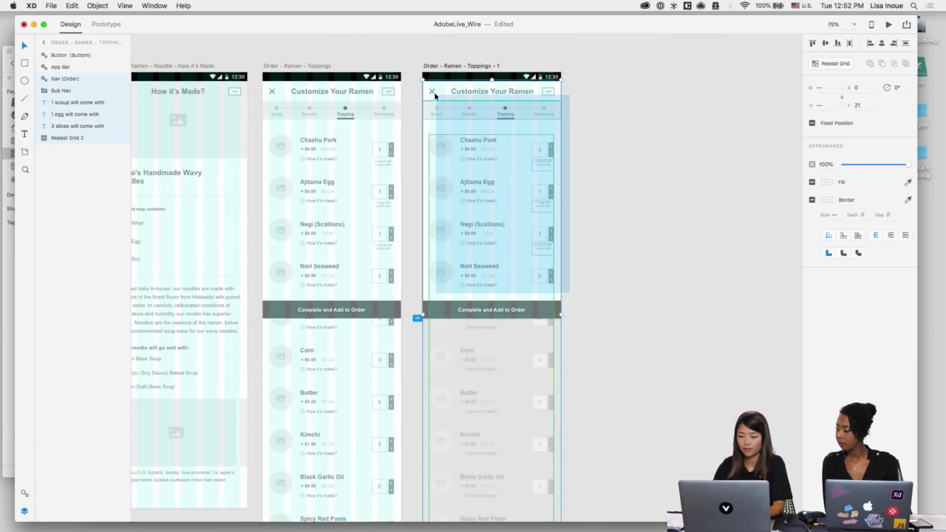
key(Delete)
click(484, 315)
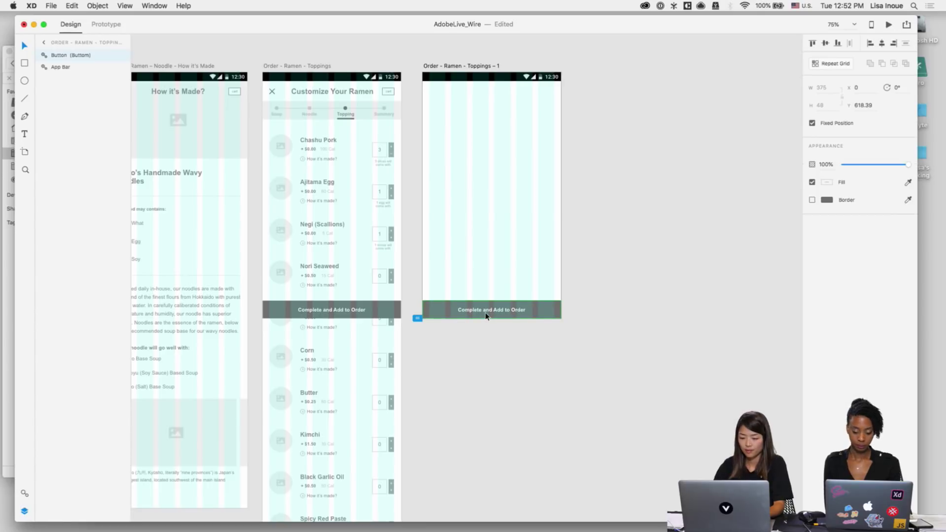
key(Delete)
click(508, 86)
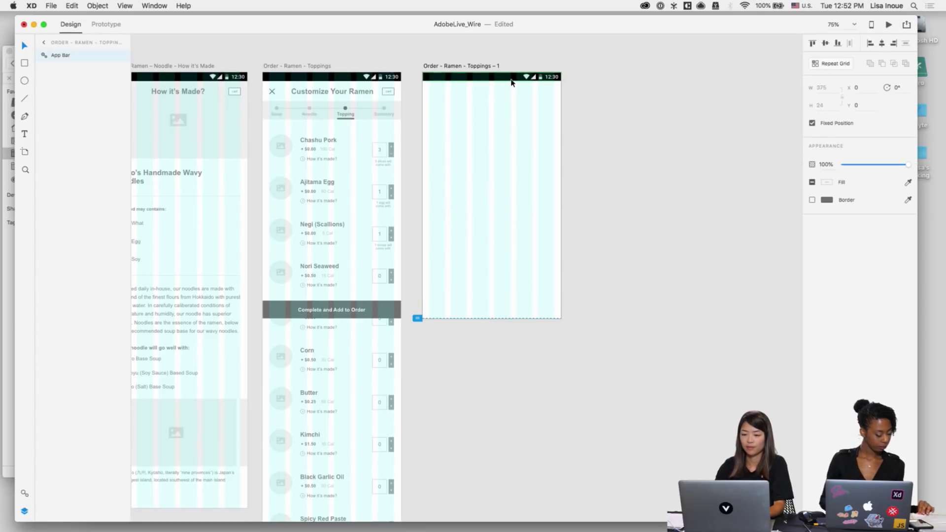
key(Delete)
Step: Rename the emptied artboard "Order - Ramen - Toppings - counter"
click(471, 67)
double_click(470, 67)
key(Right)
key(BackSpace)
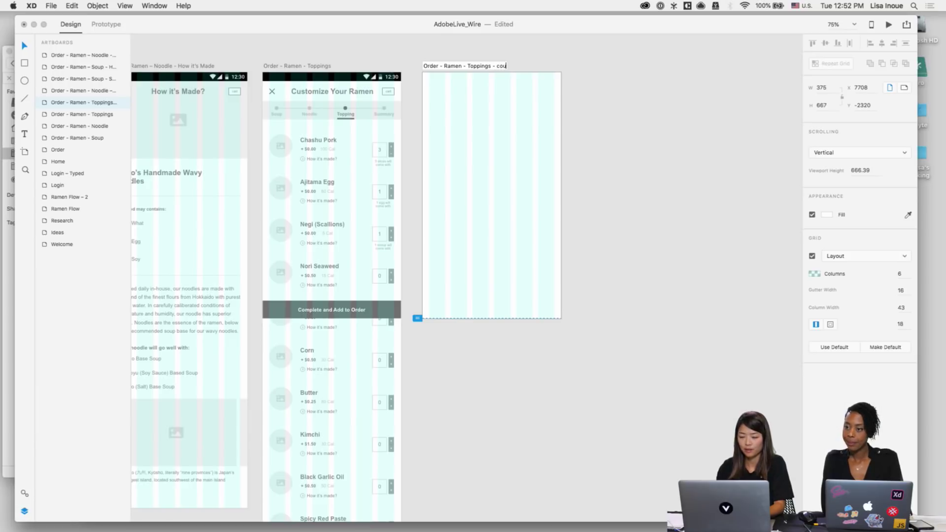
key(Return)
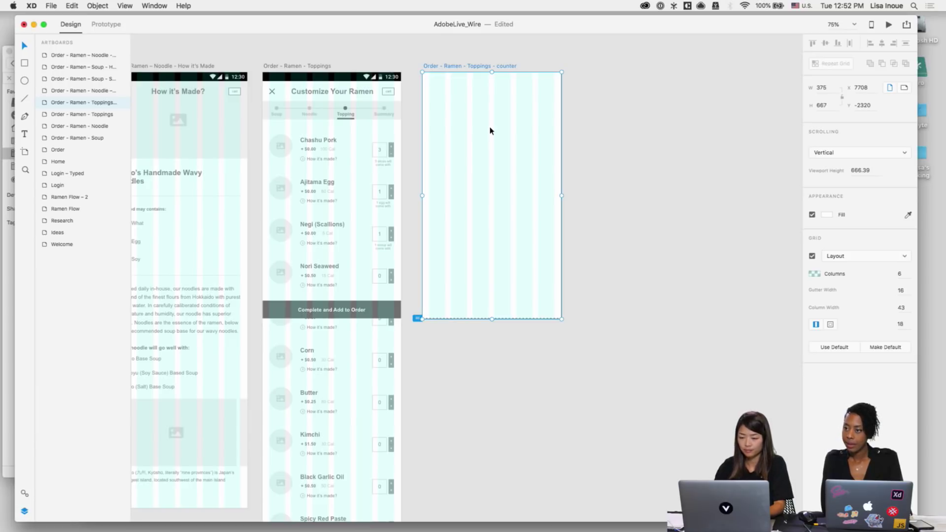
Step: Fill the counter artboard with the dark grey #717171 at 80% opacity
click(829, 216)
click(755, 273)
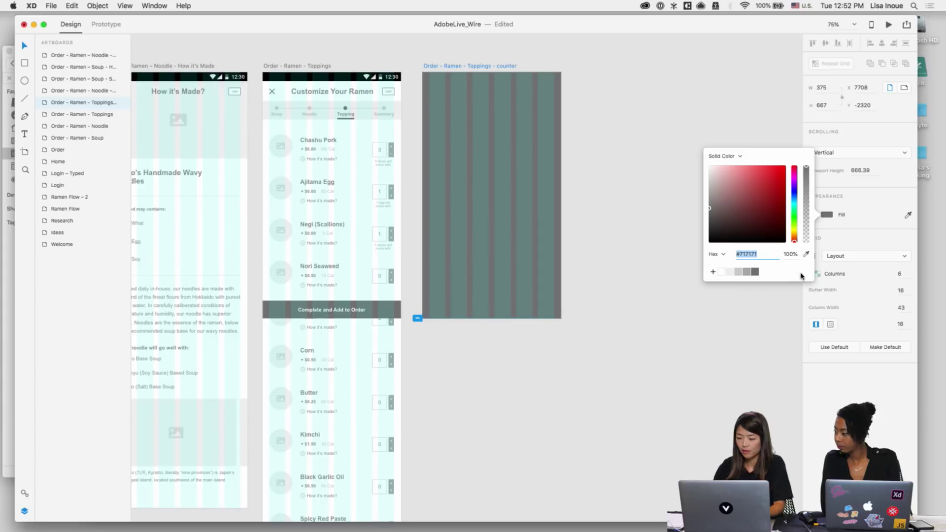
click(791, 254)
text(80)
key(Return)
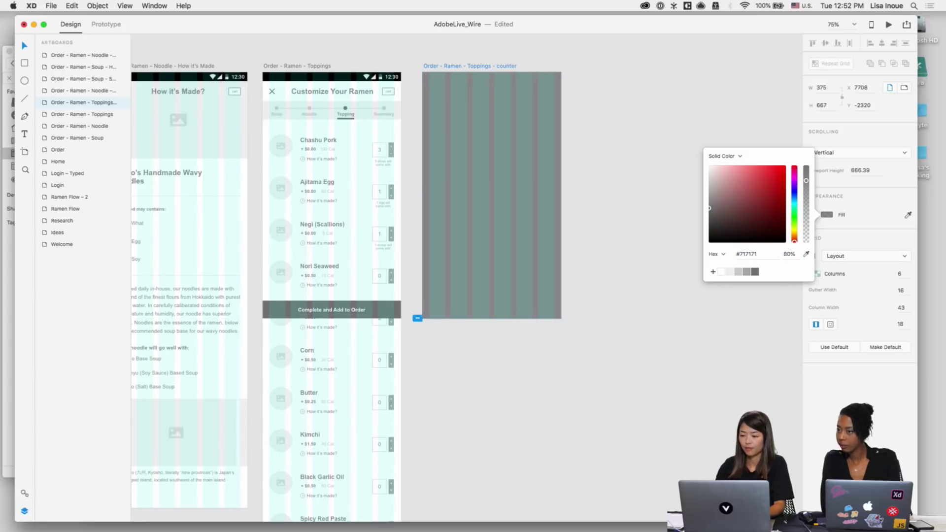
click(635, 360)
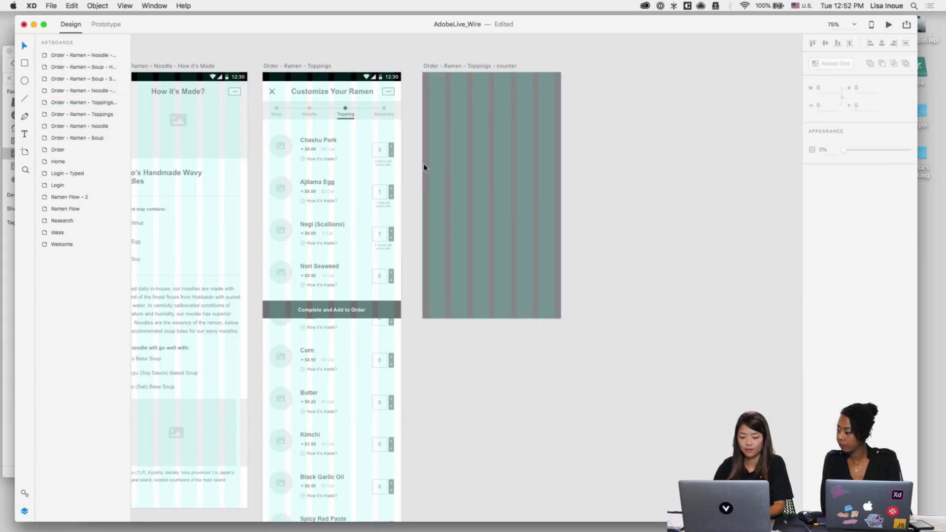
Step: Draw a white rectangle about 338 × 286 across the layout columns in the counter artboard's upper middle as a dialog panel
key(r)
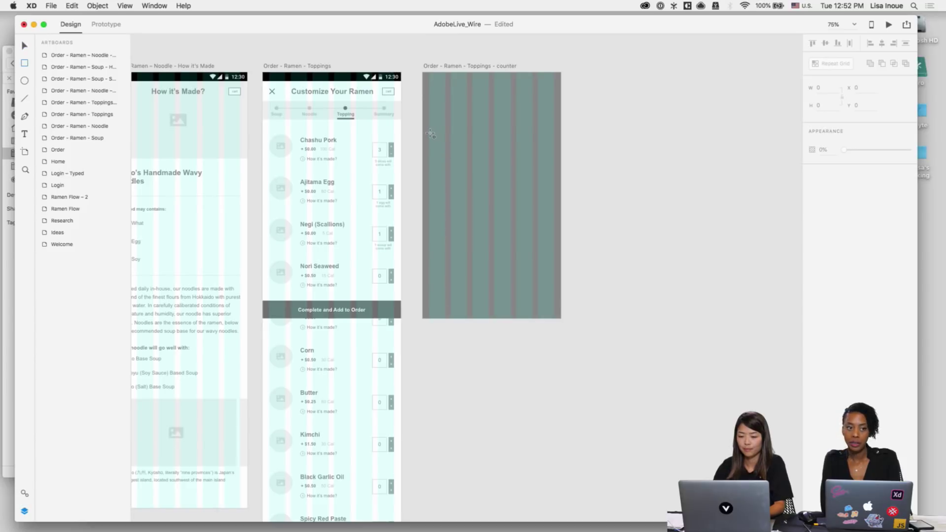
mouse_move(429, 133)
mouse_down()
mouse_move(517, 220)
mouse_move(553, 238)
mouse_up()
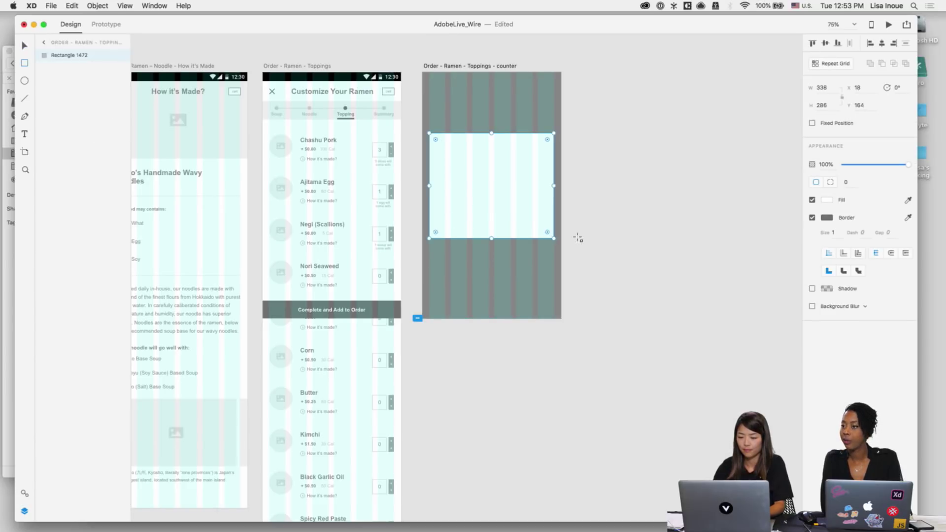
key(Escape)
key(Escape)
key(cmd+1)
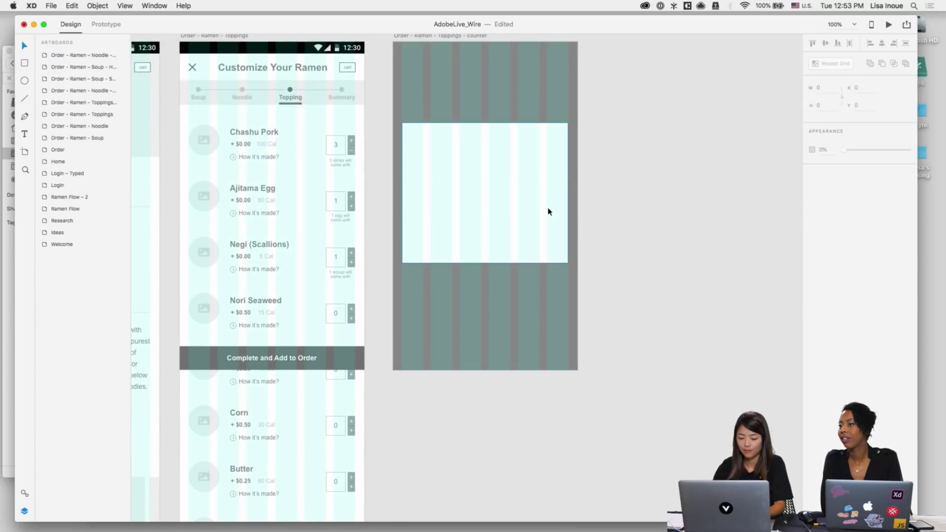
Step: Add the text "Select the amount" to the counter artboard and apply the "20 | Title" character style
click(450, 118)
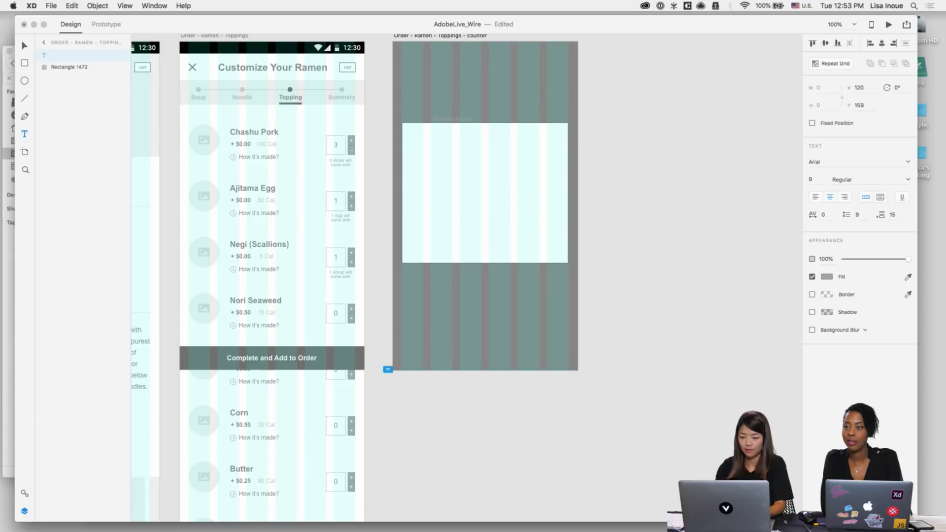
text(Select the amount)
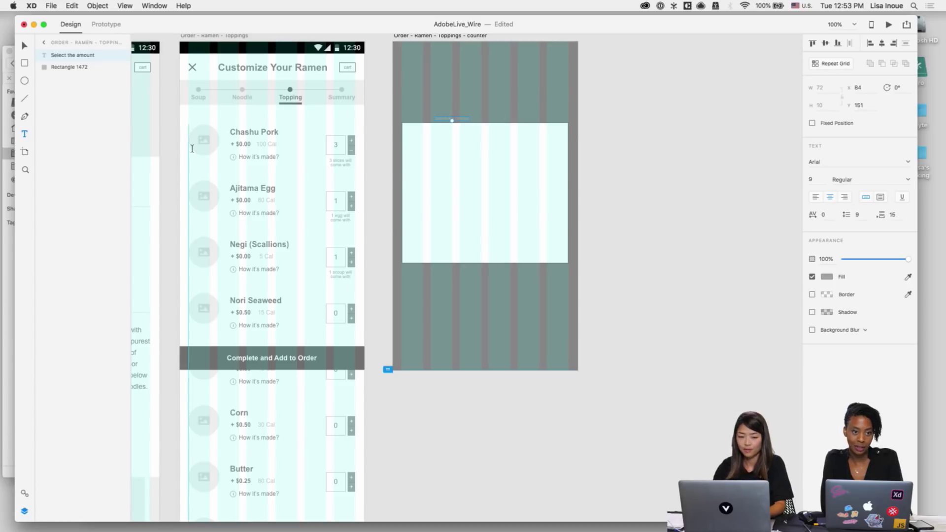
click(25, 494)
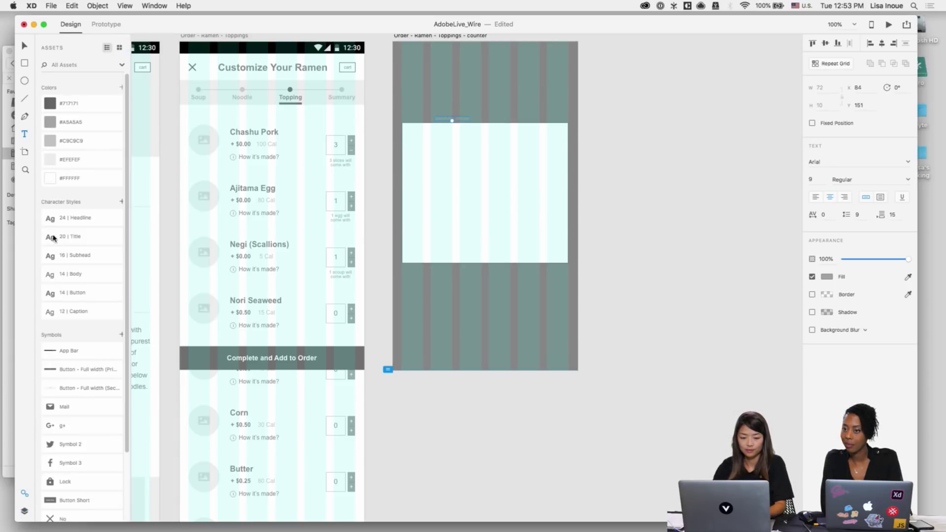
click(73, 230)
Step: Move the "Select the amount" title inside the white panel, centred horizontally on the artboard at Y 194
drag(469, 119, 500, 144)
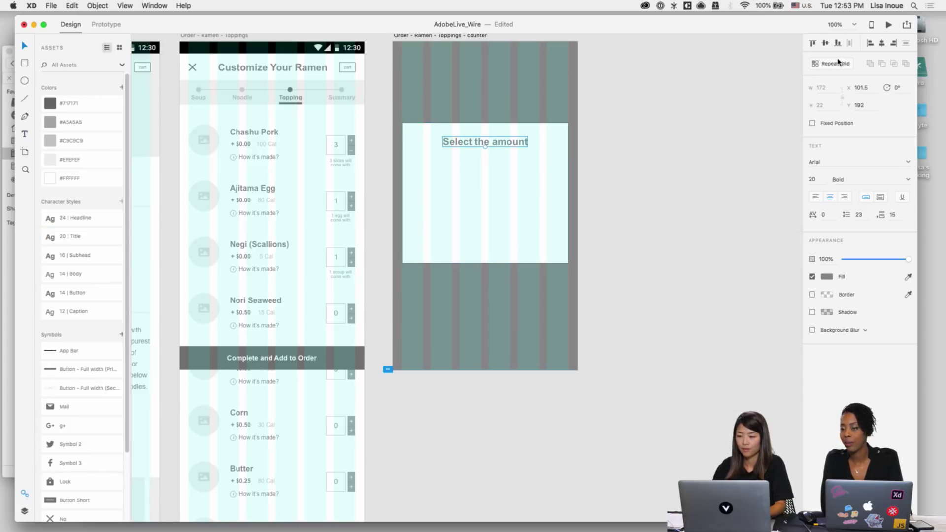
key(shift+Up)
key(shift+Up)
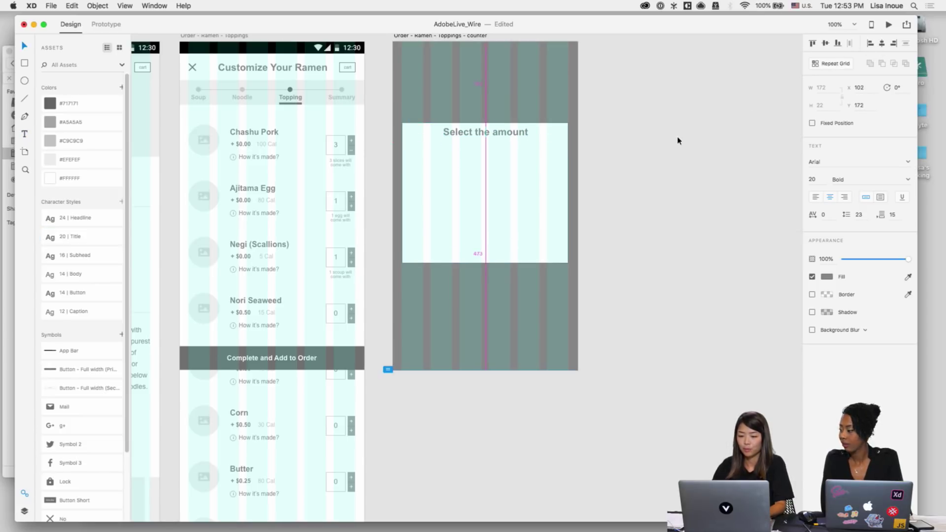
key(shift+Down)
key(shift+Down)
key(Down)
key(Down)
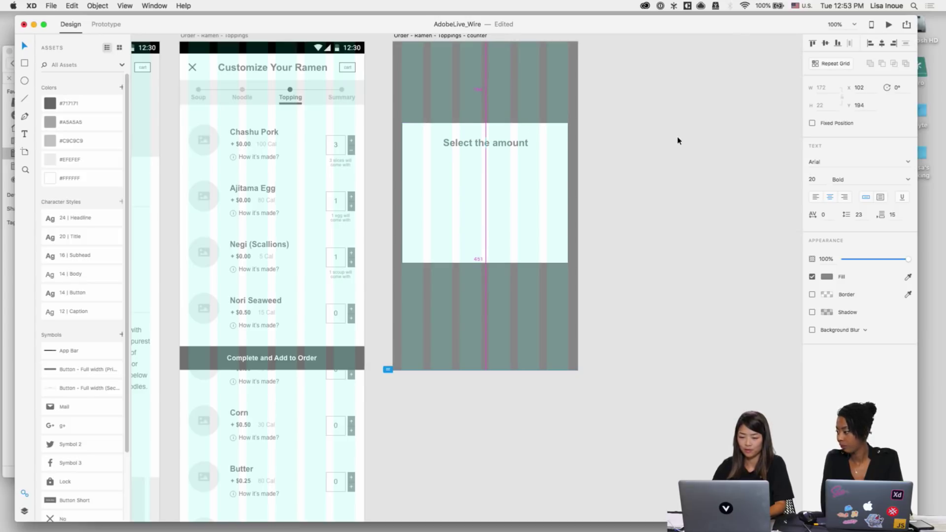
Step: Duplicate the title below itself and replace the copy's text with 2, 3 and 4 on separate lines
key(super+2)
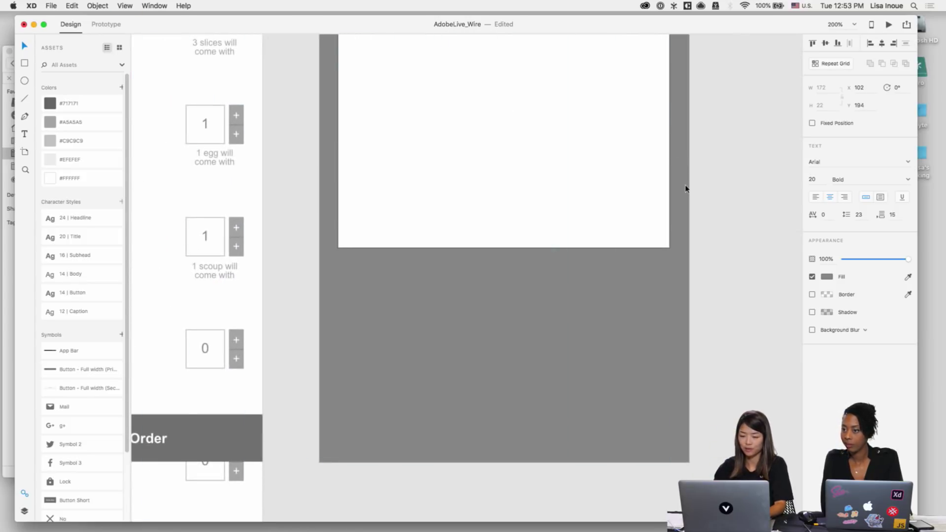
drag(469, 143, 469, 193)
double_click(468, 193)
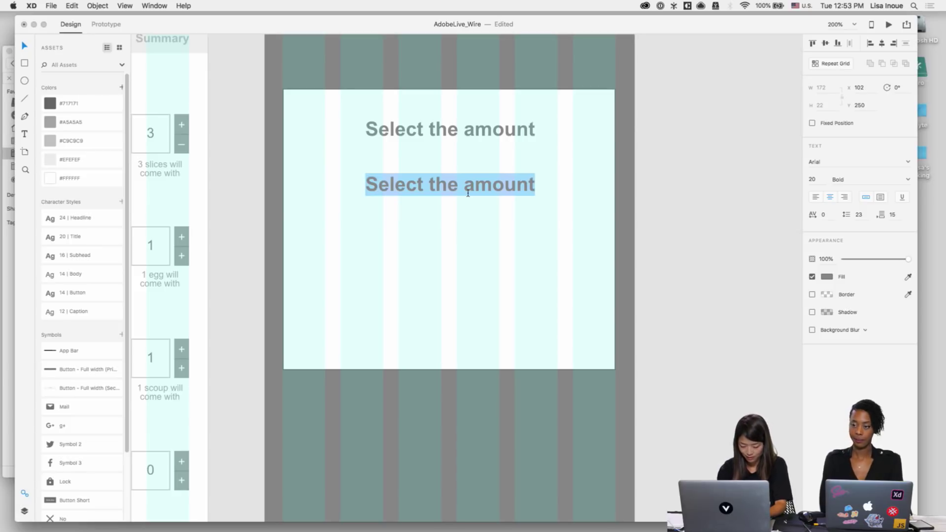
text(2)
key(Return)
text(3 )
text(4)
key(Escape)
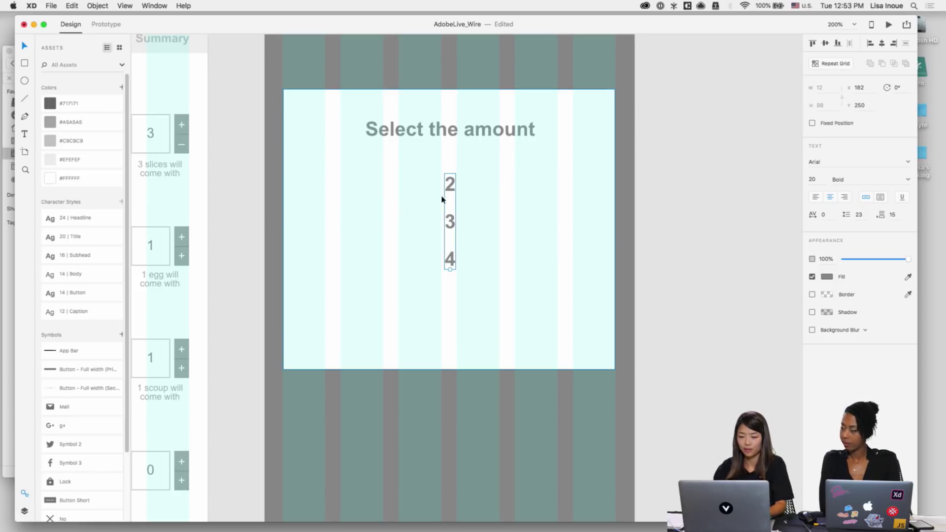
Step: Give the 2, 3, 4 text Regular weight and a line spacing of 35, and move it down to Y 264
drag(443, 199, 442, 211)
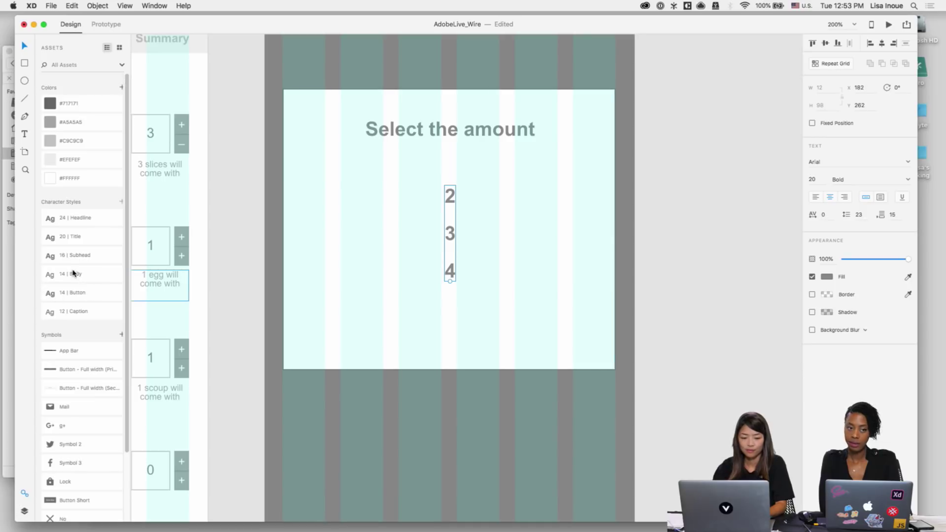
click(53, 240)
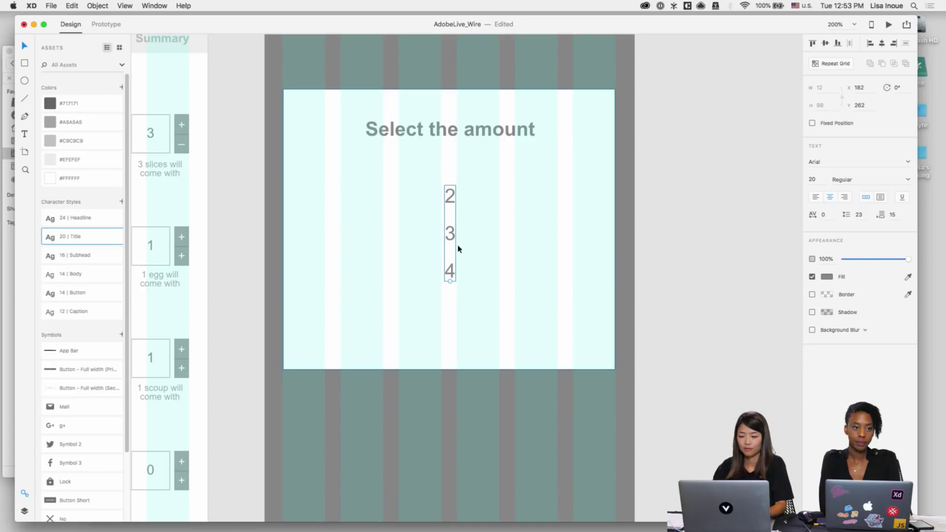
click(864, 219)
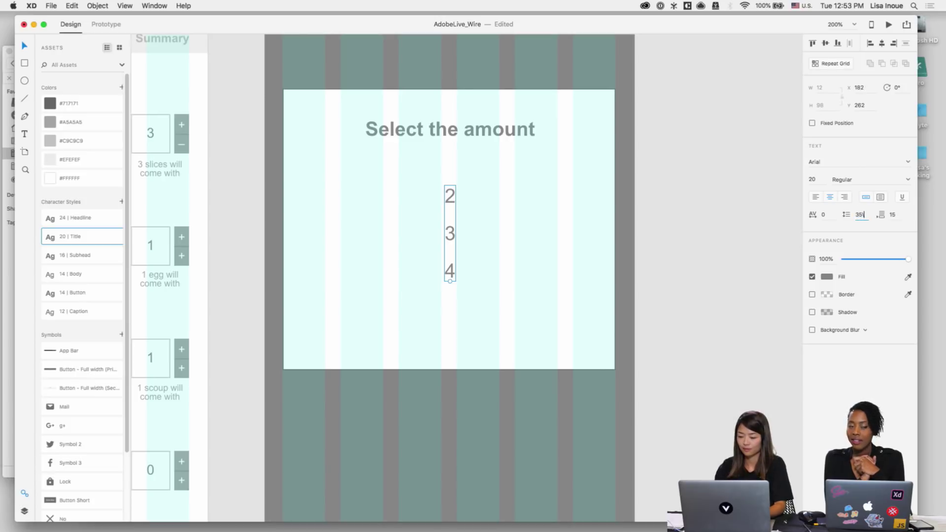
key(Return)
drag(451, 243, 450, 249)
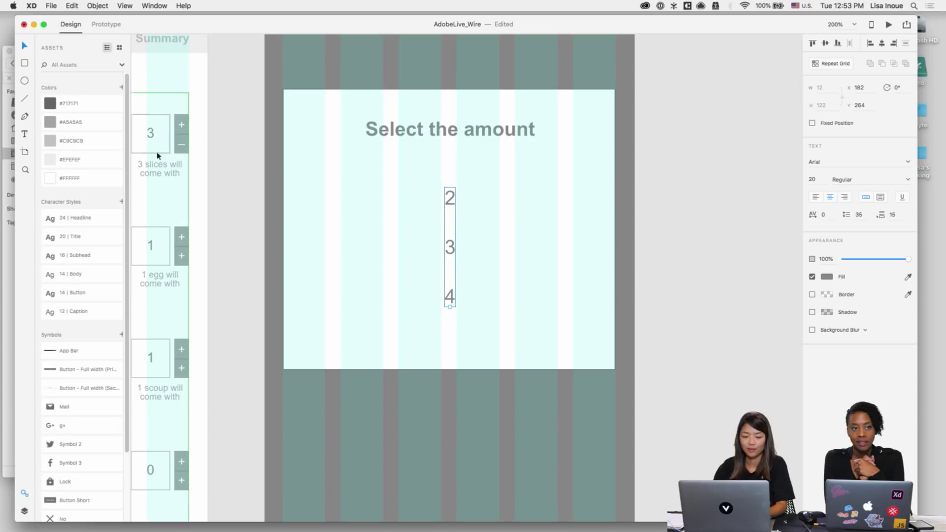
Step: Nudge the 2, 3, 4 text to X 181 and draw a borderless rectangle about 53 by 33 over the top of the 2
key(Left)
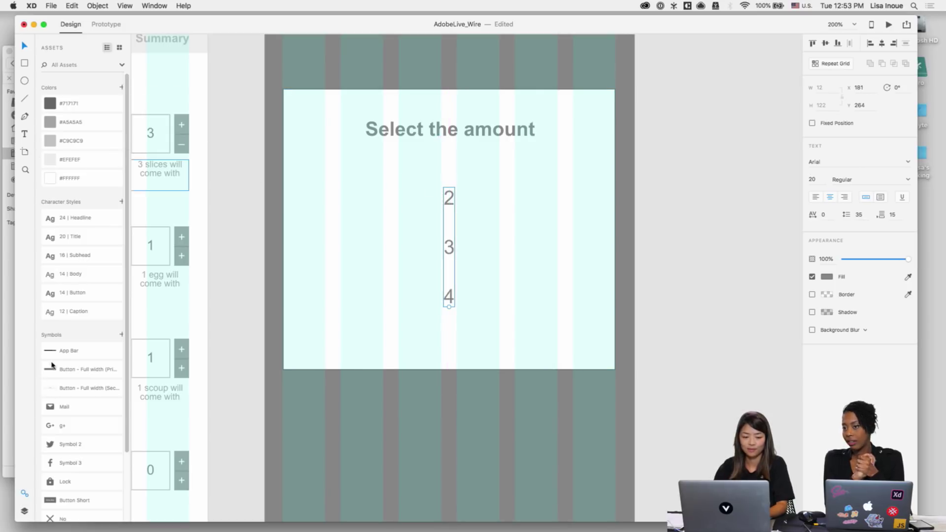
click(26, 65)
drag(424, 168, 476, 200)
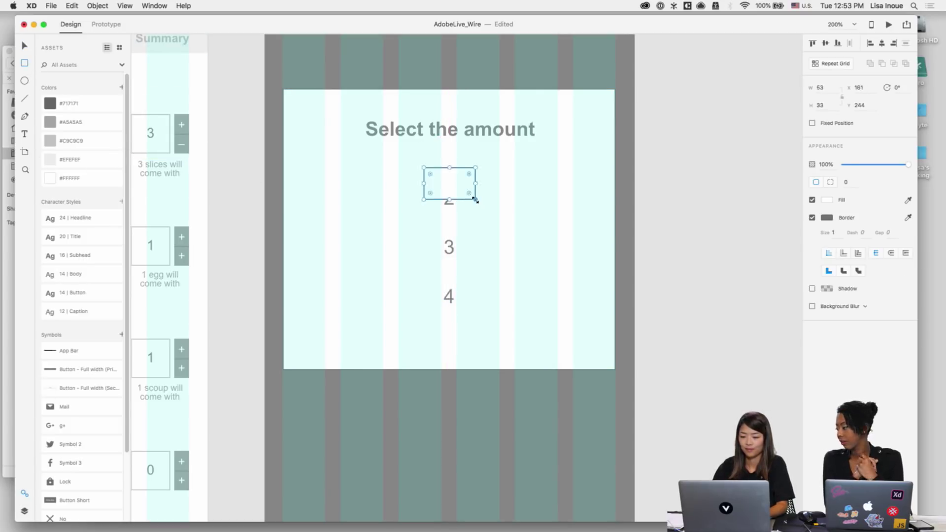
click(812, 218)
Step: Give the rectangle a linear gradient fill with both colour stops set to white, #FFFFFF
click(833, 201)
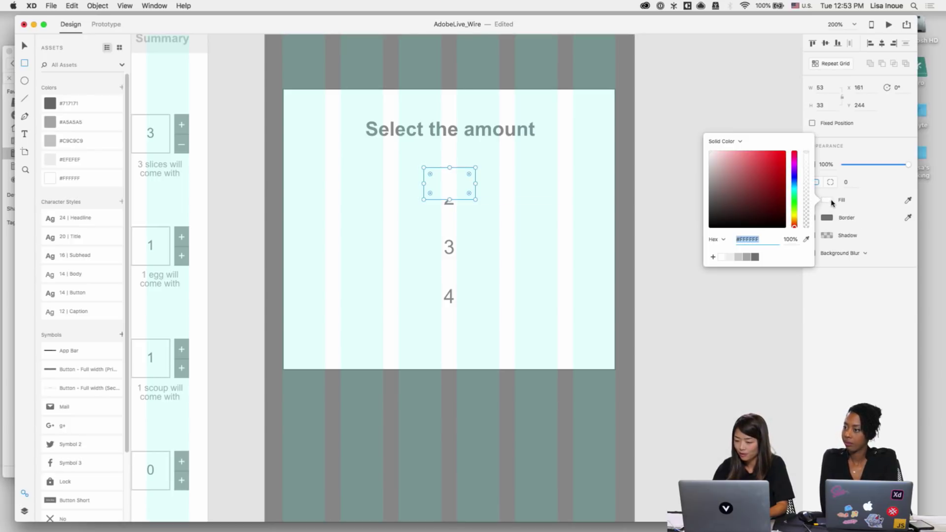
click(727, 142)
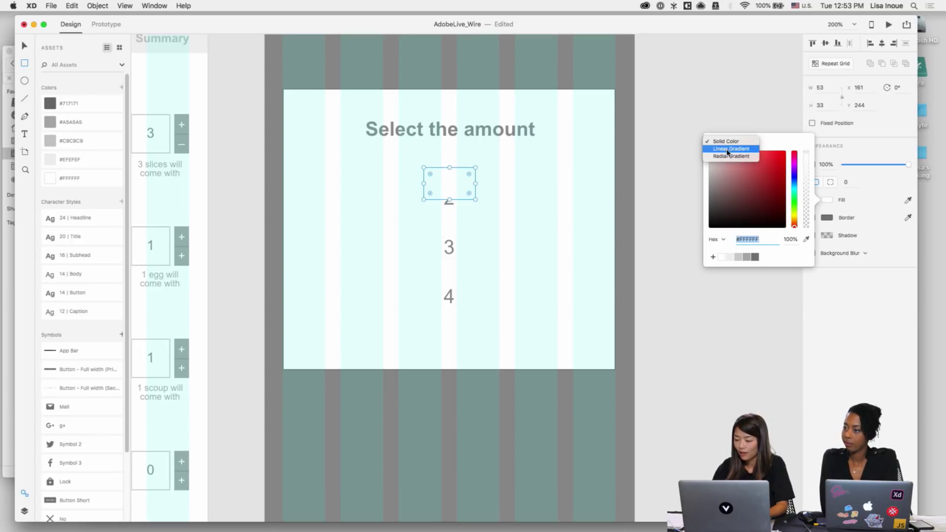
click(727, 150)
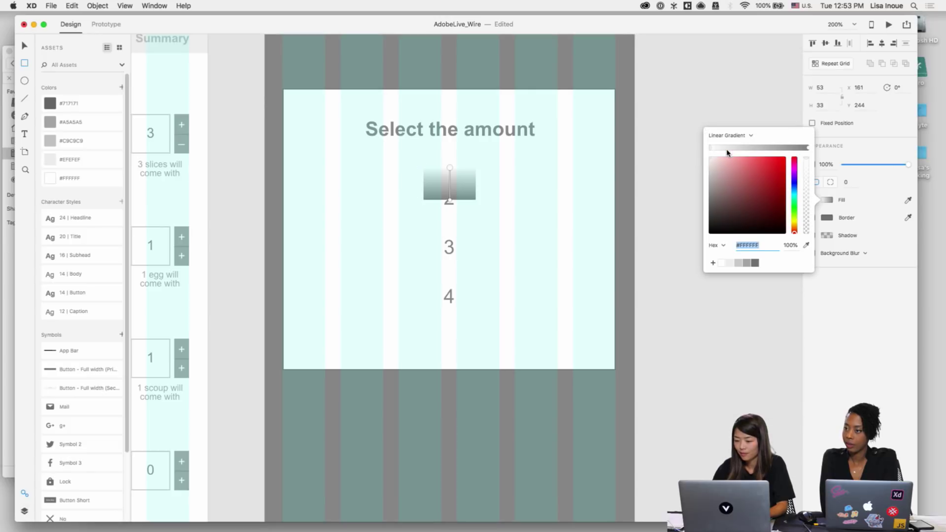
drag(725, 219, 689, 138)
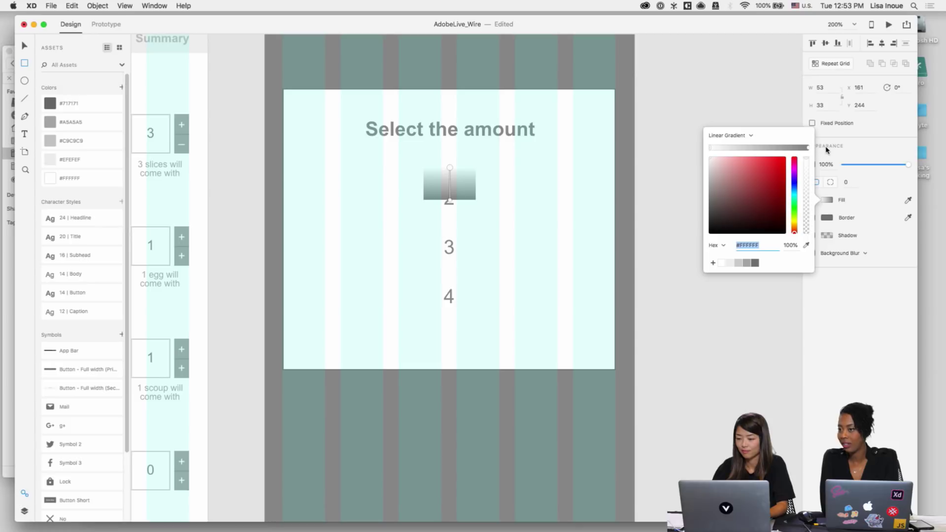
click(809, 148)
click(833, 527)
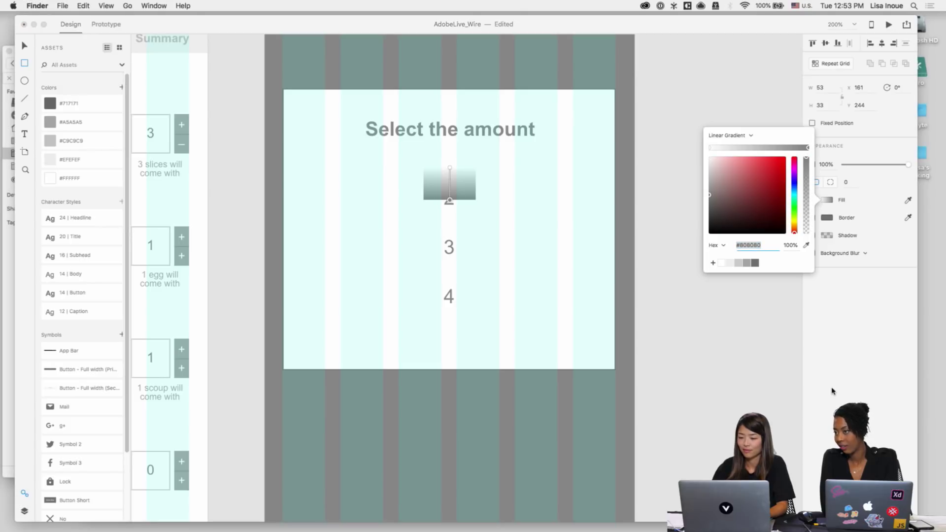
click(671, 128)
text(ffffff)
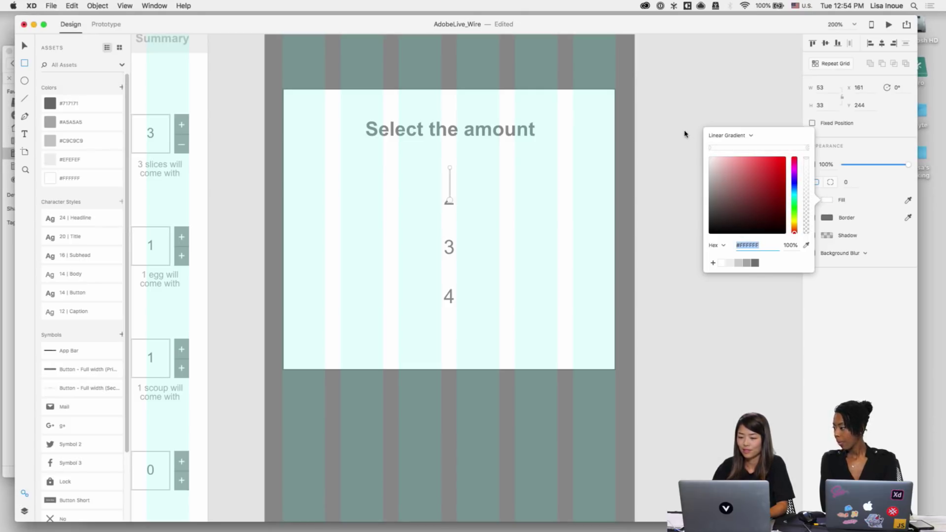
Step: Set the gradient's first white stop to 0% opacity, leaving its other end opaque
click(450, 202)
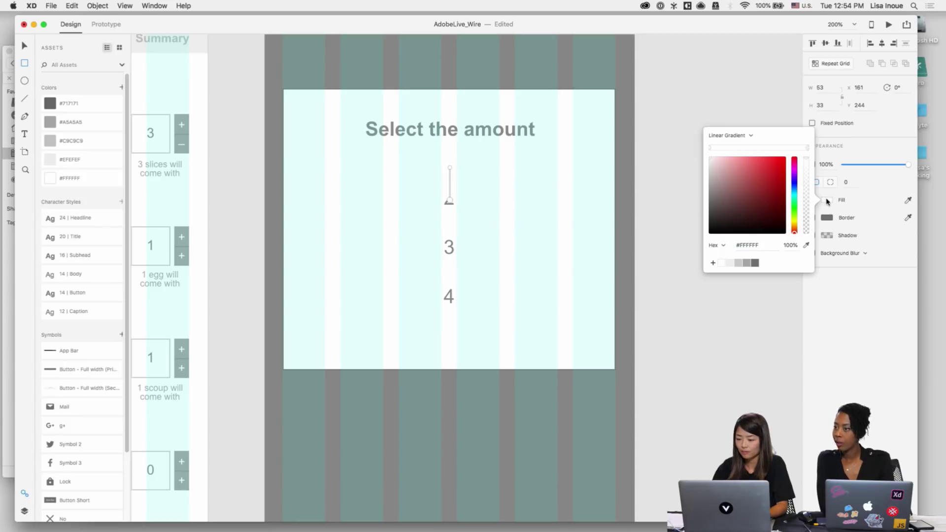
drag(806, 159, 805, 245)
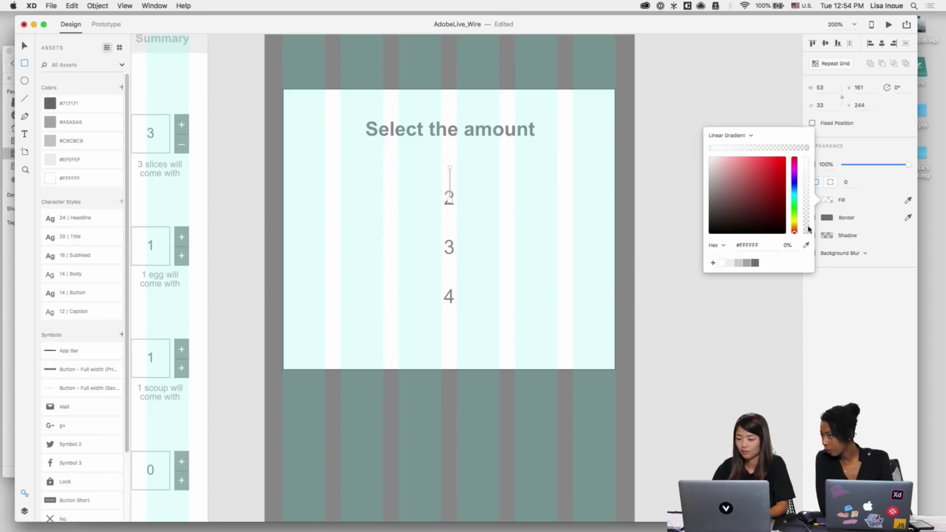
click(711, 150)
drag(805, 197, 809, 246)
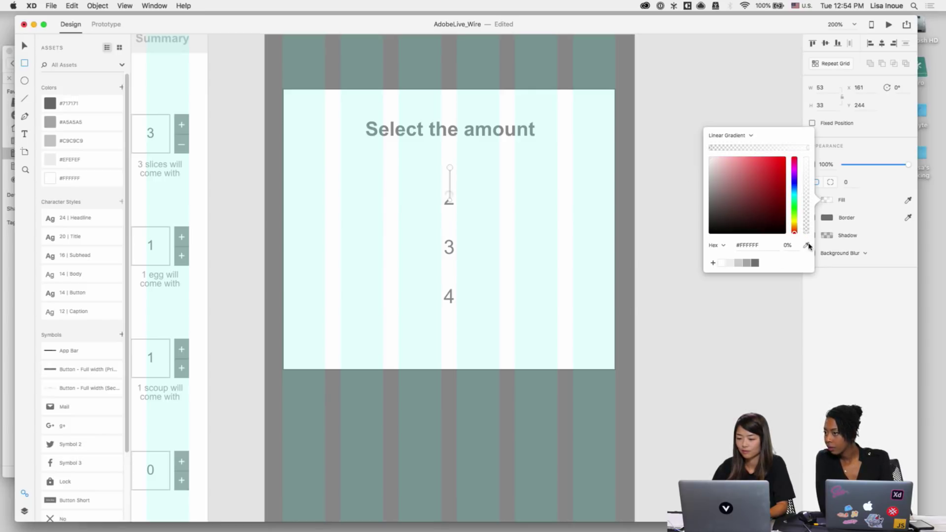
click(814, 268)
key(v)
click(538, 268)
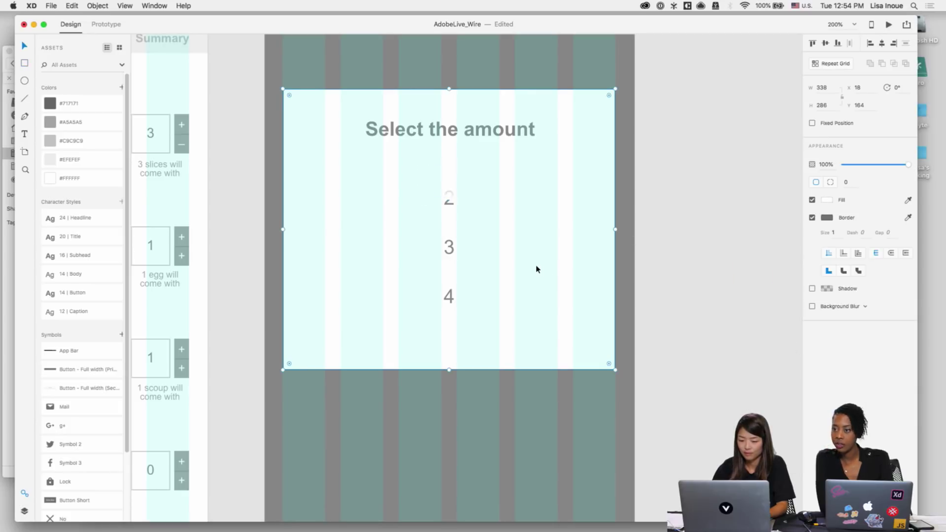
Step: Fit the gradient rectangle over the 2 at Y 260 with a height of 25, and rotate it 180°
key(super+plus)
click(458, 152)
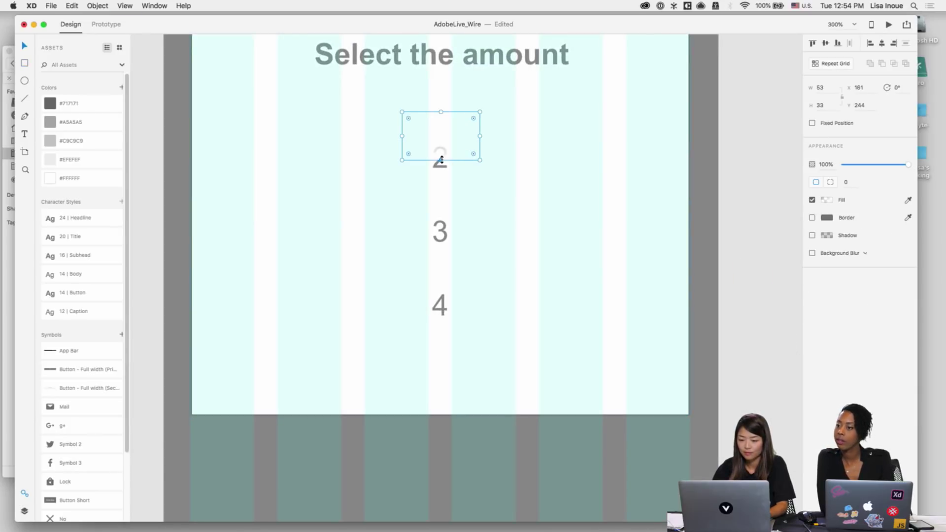
mouse_move(447, 160)
mouse_down()
mouse_move(454, 187)
mouse_move(440, 188)
mouse_move(440, 162)
mouse_move(450, 165)
mouse_up()
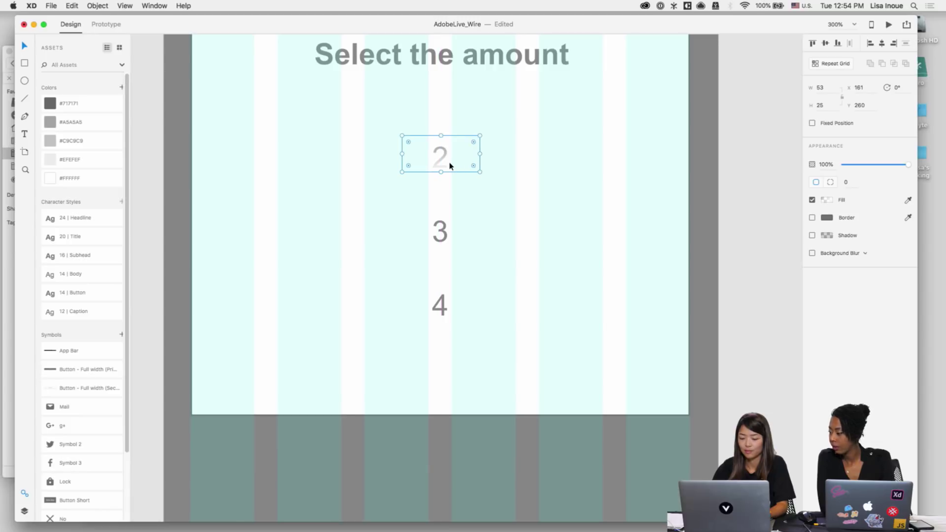
click(902, 88)
text(180)
key(Return)
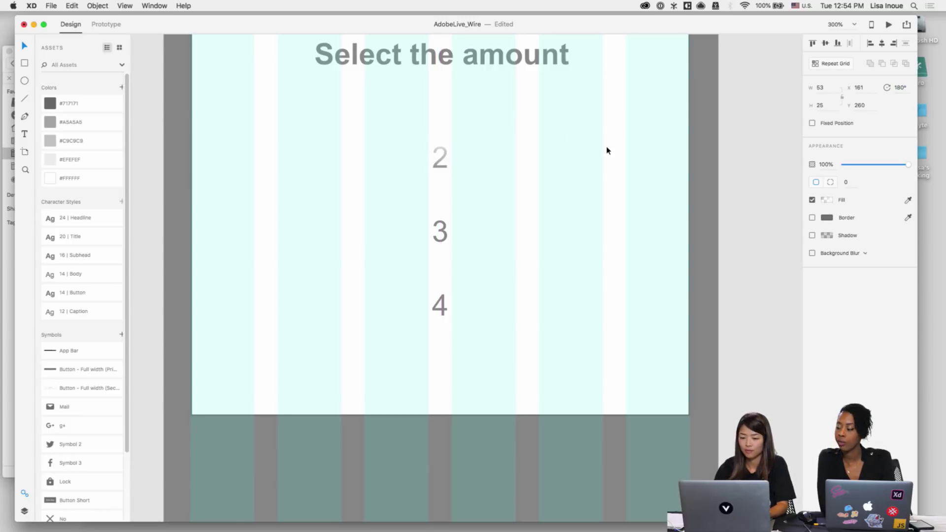
Step: Shorten the gradient rectangle to a height of 14 and lower its gradient's upper end point toward the 2
click(490, 143)
double_click(465, 143)
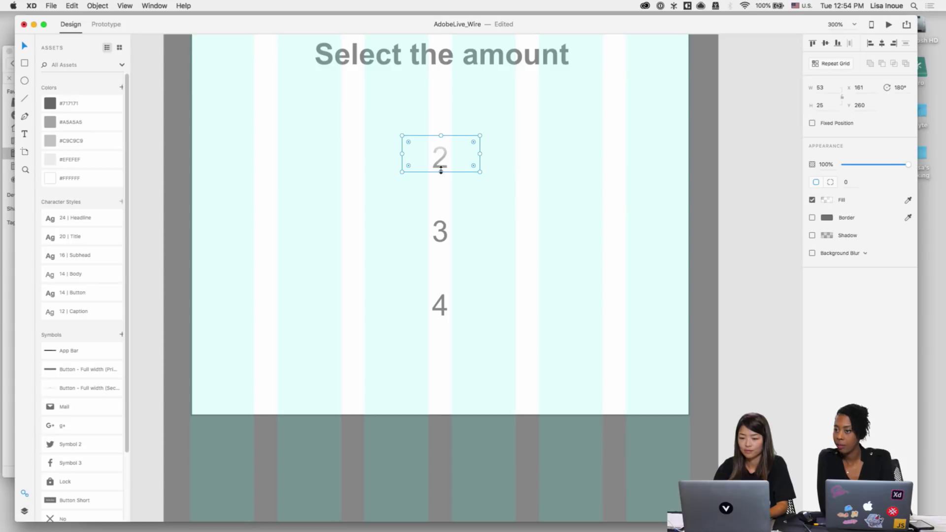
mouse_move(441, 171)
mouse_down()
mouse_move(440, 132)
mouse_move(453, 161)
mouse_move(441, 156)
mouse_up()
click(519, 114)
double_click(439, 147)
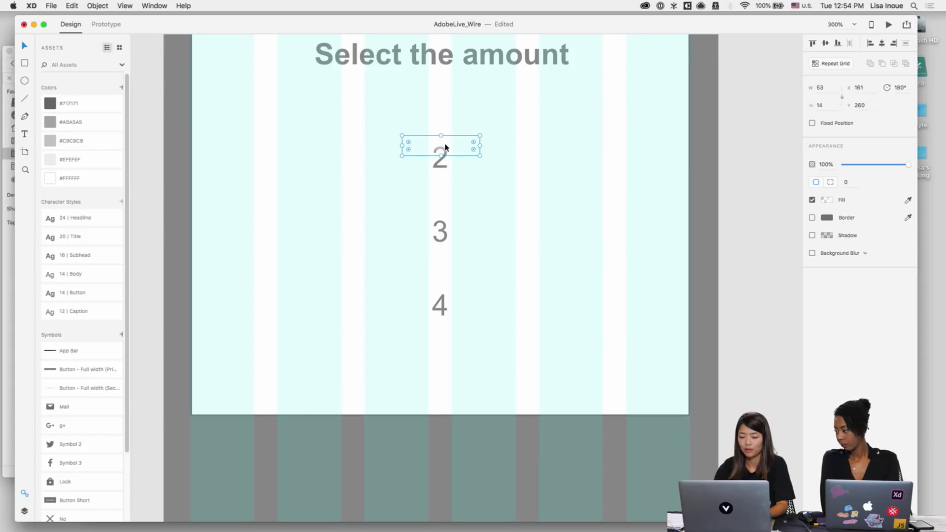
click(445, 147)
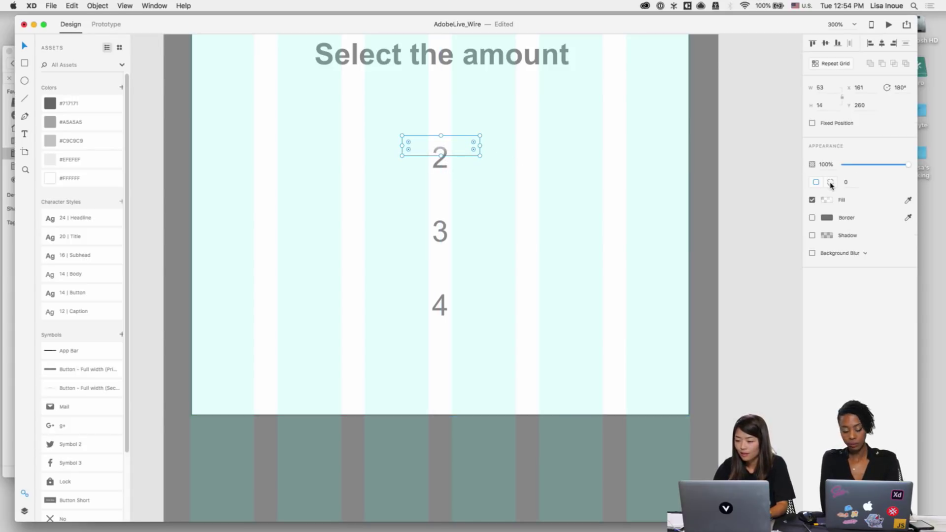
click(828, 200)
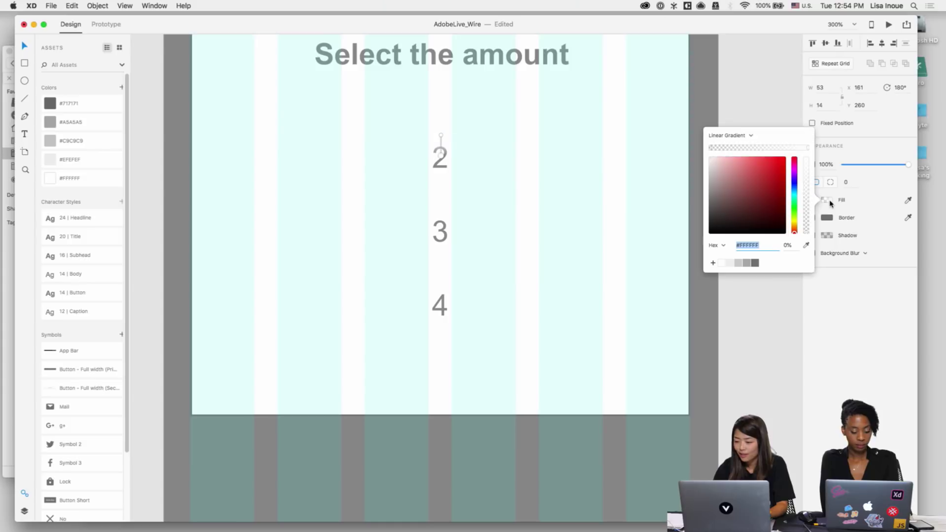
click(442, 144)
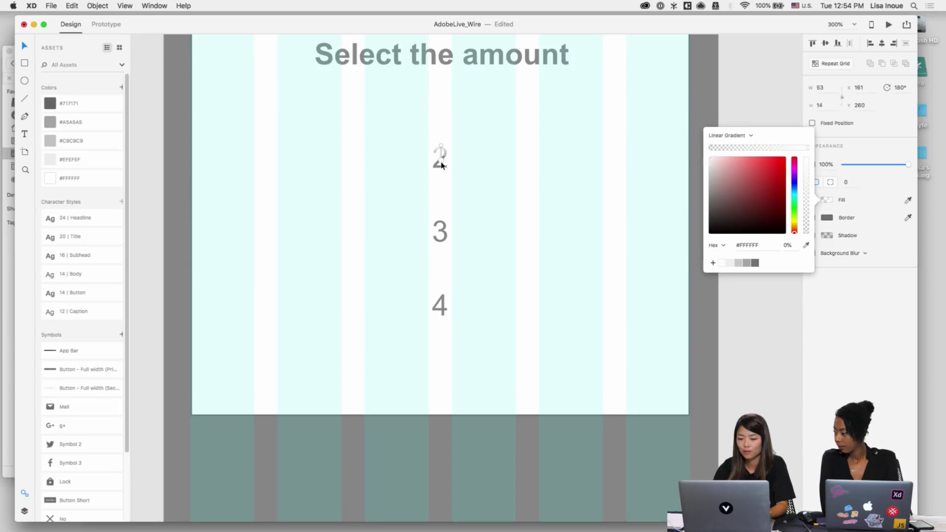
click(474, 169)
Step: Extend the fade rectangle to a height of 18, duplicate it over the 4 at Y 361, and set the copy's rotation to 0°
click(440, 148)
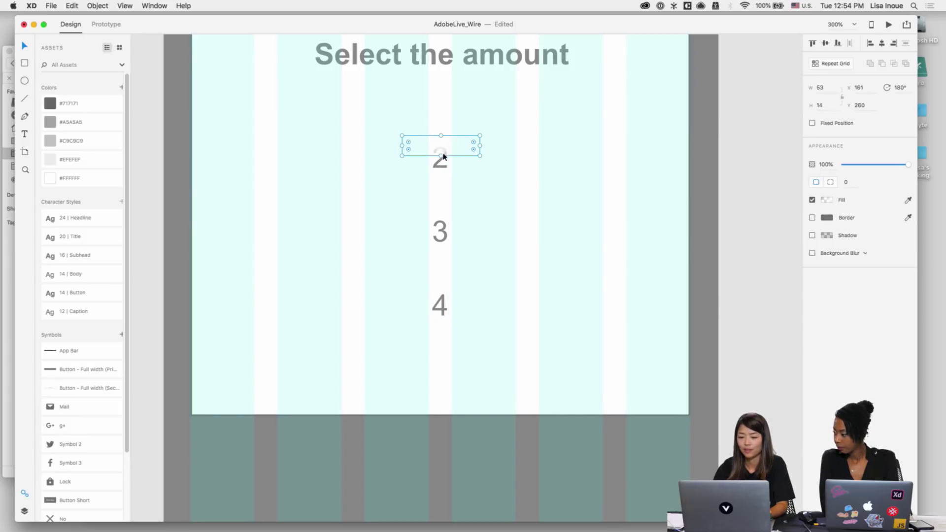
drag(440, 157, 464, 299)
click(482, 177)
click(448, 150)
click(895, 87)
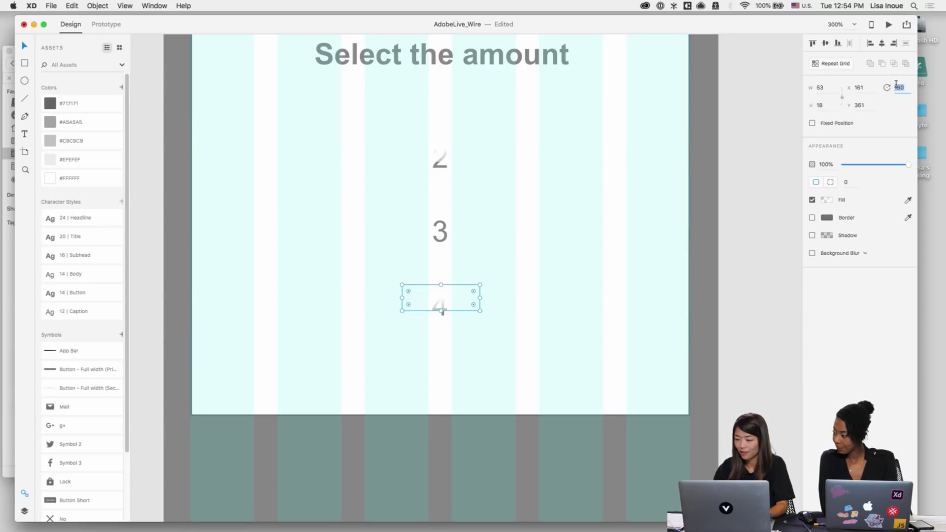
text(0)
key(Return)
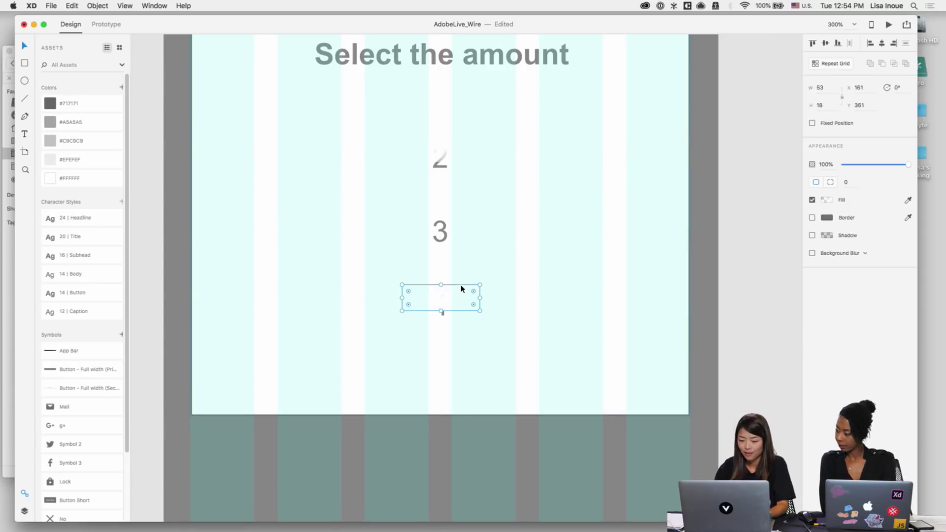
Step: Move the copied fade rectangle down over the lower part of the 4 and resize it to a height of 23
drag(462, 289, 461, 310)
click(499, 331)
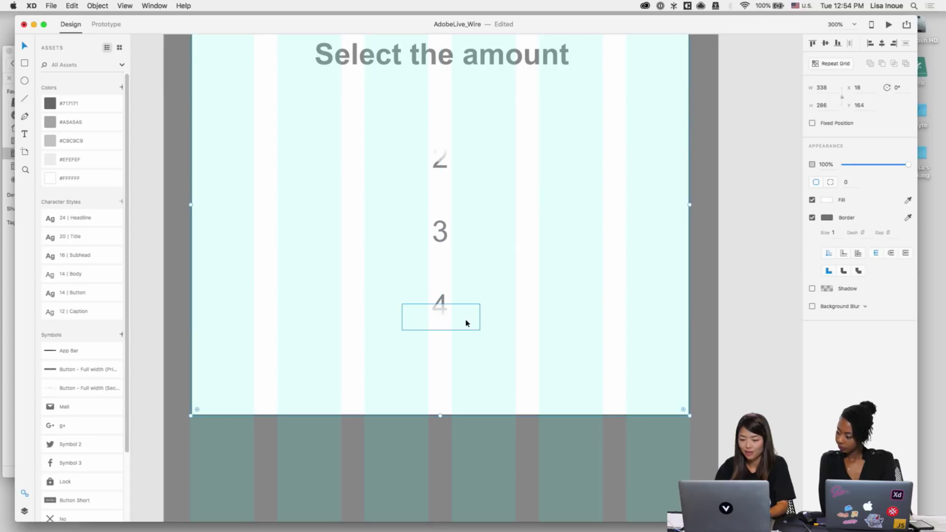
click(463, 323)
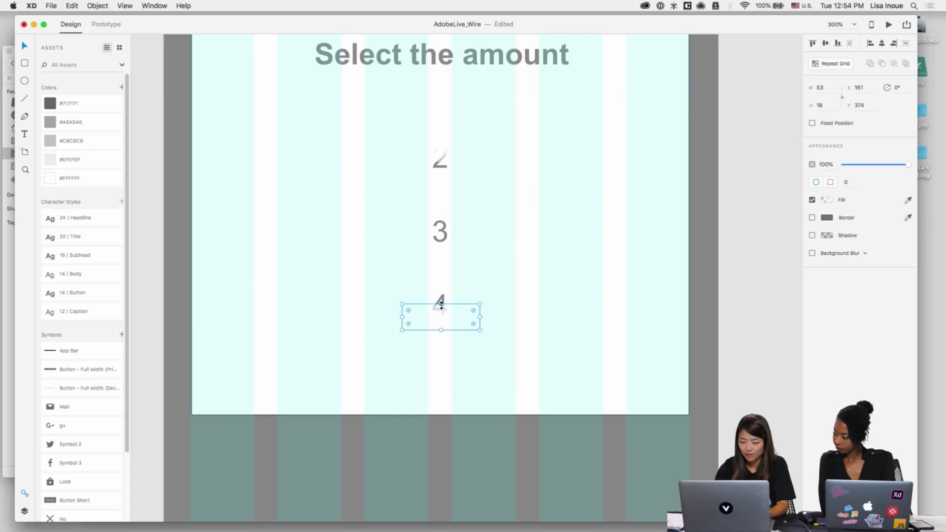
mouse_move(454, 303)
mouse_down()
mouse_move(460, 323)
mouse_move(450, 336)
mouse_move(446, 250)
mouse_move(441, 295)
mouse_up()
drag(443, 355, 443, 319)
Step: Lower the upper gradient end point of the 4's fade rectangle and move the rectangle to Y 373
click(828, 201)
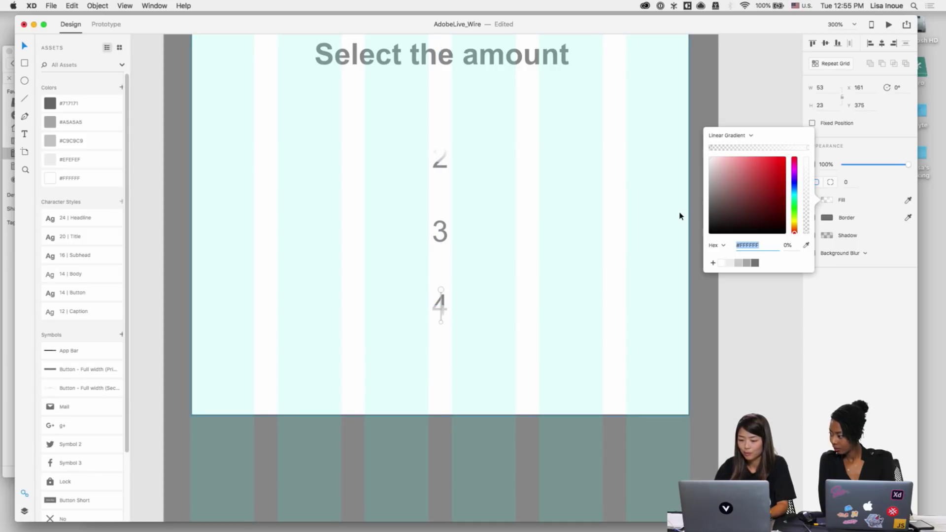
click(440, 291)
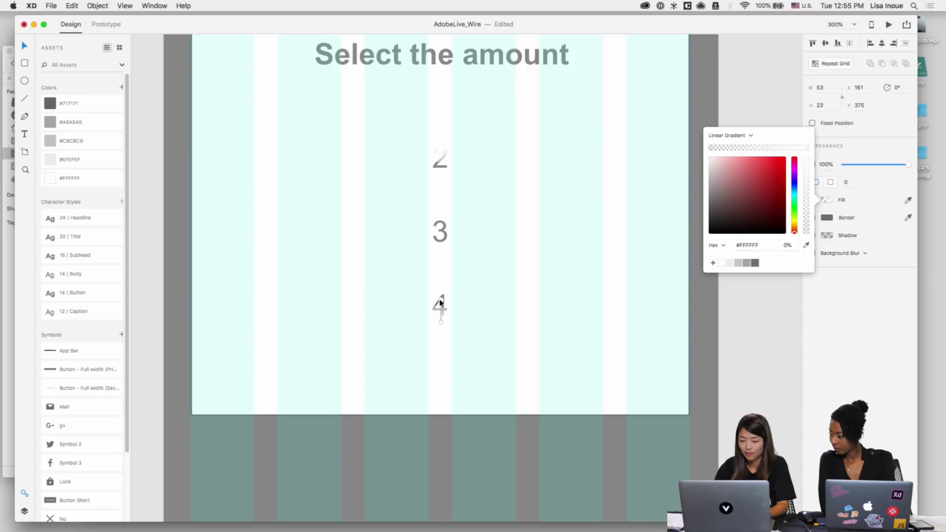
click(490, 321)
drag(439, 307, 442, 311)
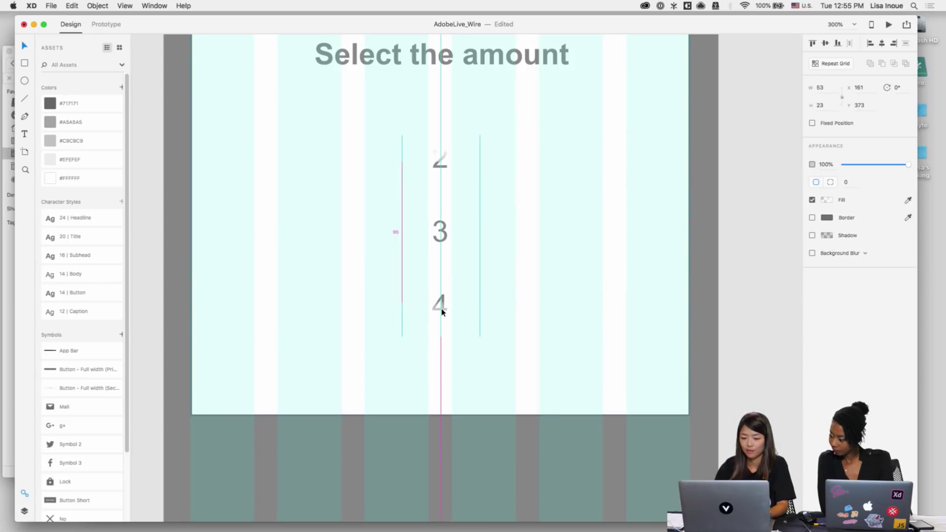
click(518, 316)
Step: Draw a horizontal line 338 wide across the white panel between the 2 and the 3, at Y 292
key(super+minus)
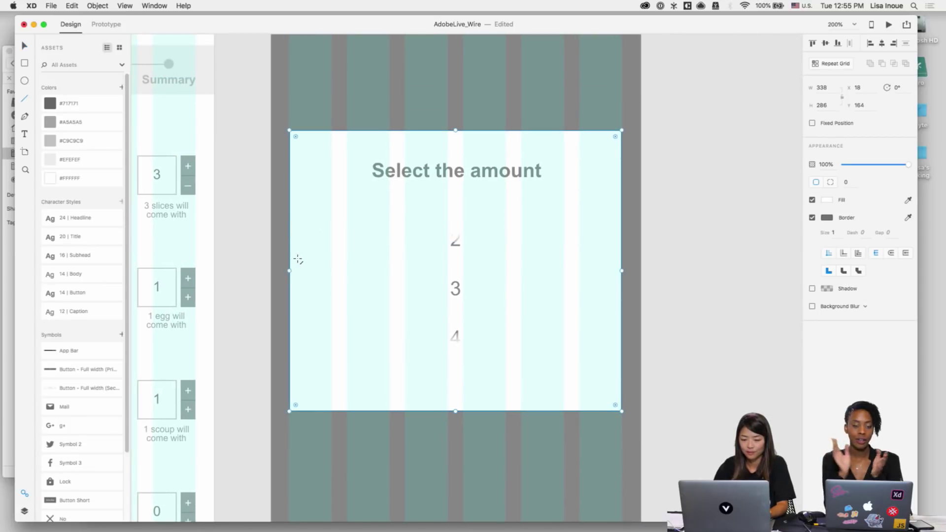
drag(290, 256, 610, 256)
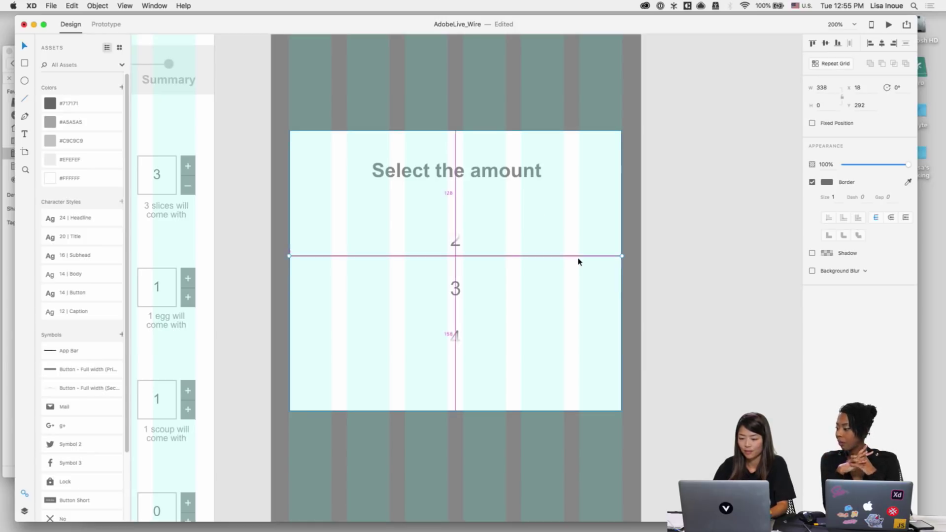
key(super+z)
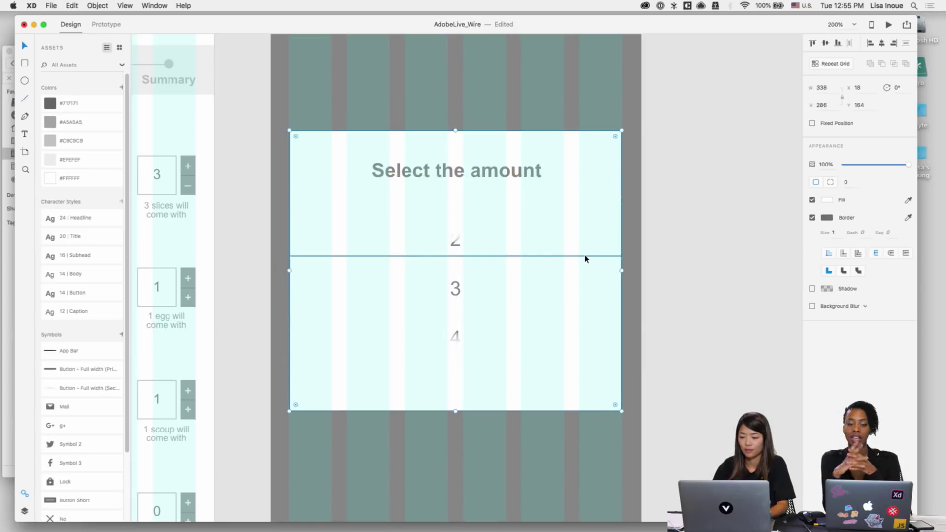
Step: Duplicate the horizontal line and move one copy down 60 so it sits between the 3 and the 4
click(585, 256)
key(shift+Down)
key(shift+Down)
key(shift+Down)
key(shift+Down)
key(shift+Down)
key(shift+Down)
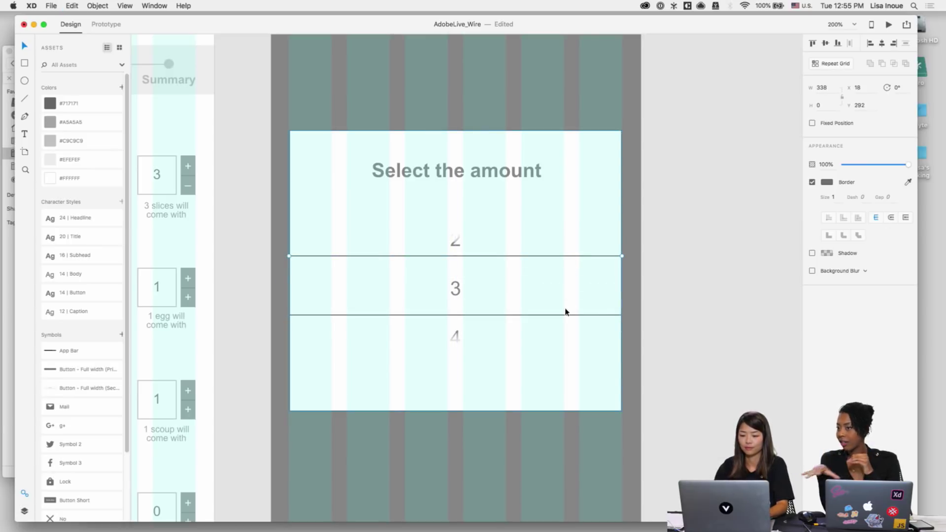
Step: Set both divider lines to 20% opacity and place them at Y 302 and Y 350 around the 3
key(3)
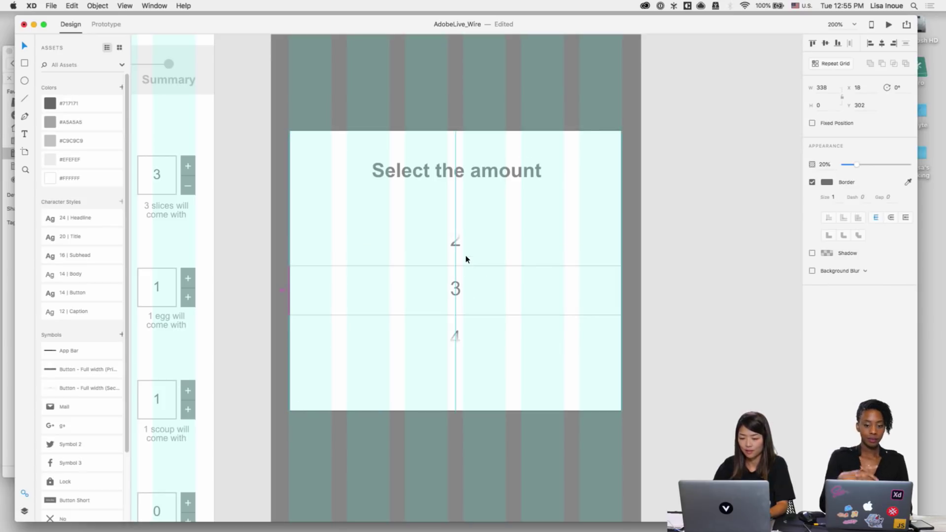
drag(464, 257, 482, 319)
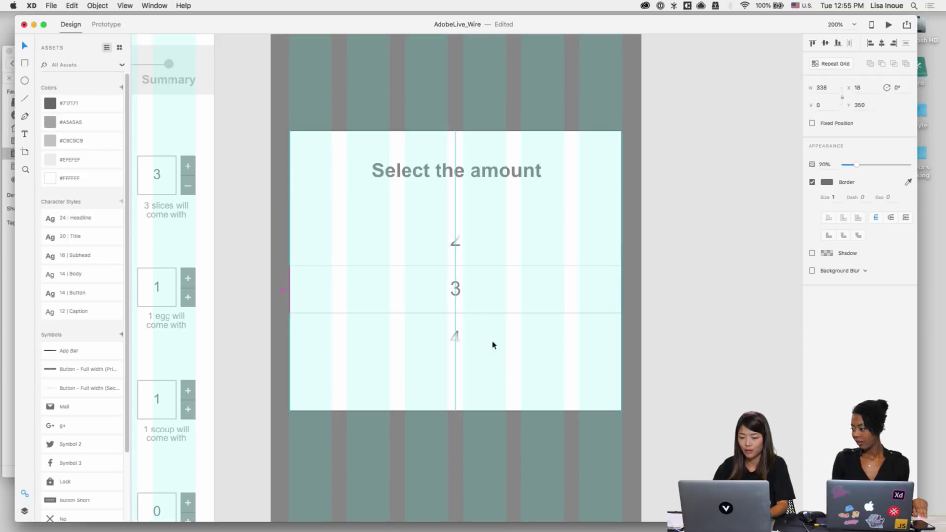
Step: Add the text "OK" in the white panel's lower right area, below the second divider line
click(511, 374)
click(523, 369)
text(OK)
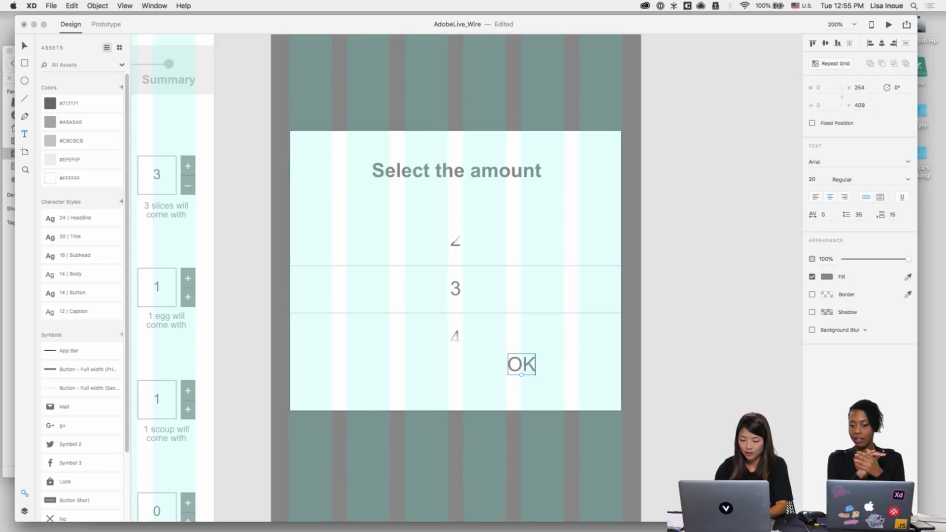